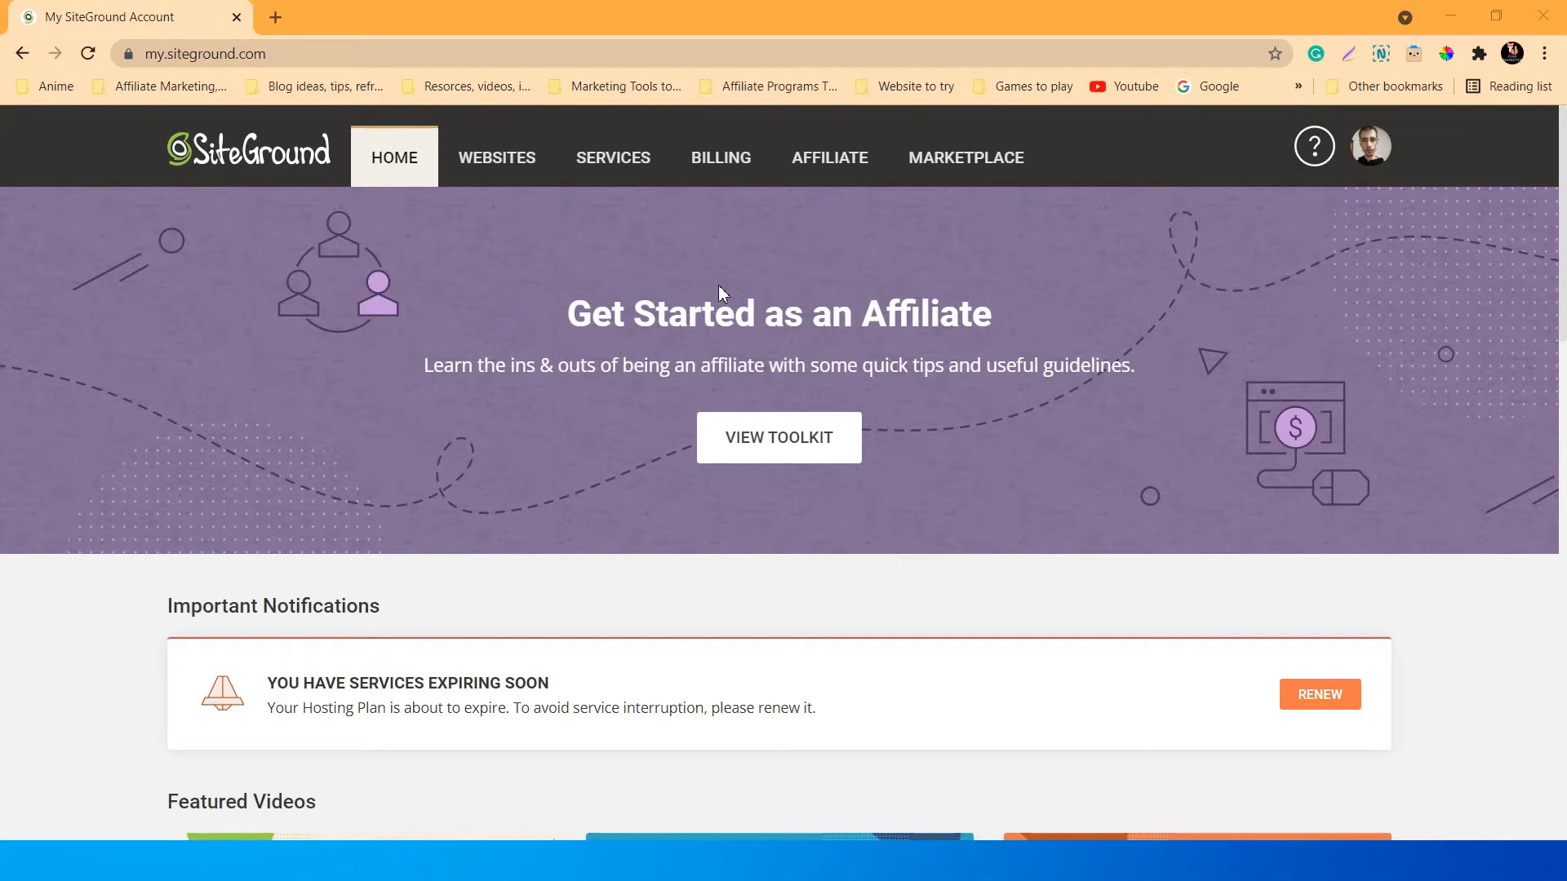
Start adding a new website from the account's Websites list.
{"action": "scroll", "coordinate": [591, 305], "scroll_direction": "down", "scroll_amount": 1}
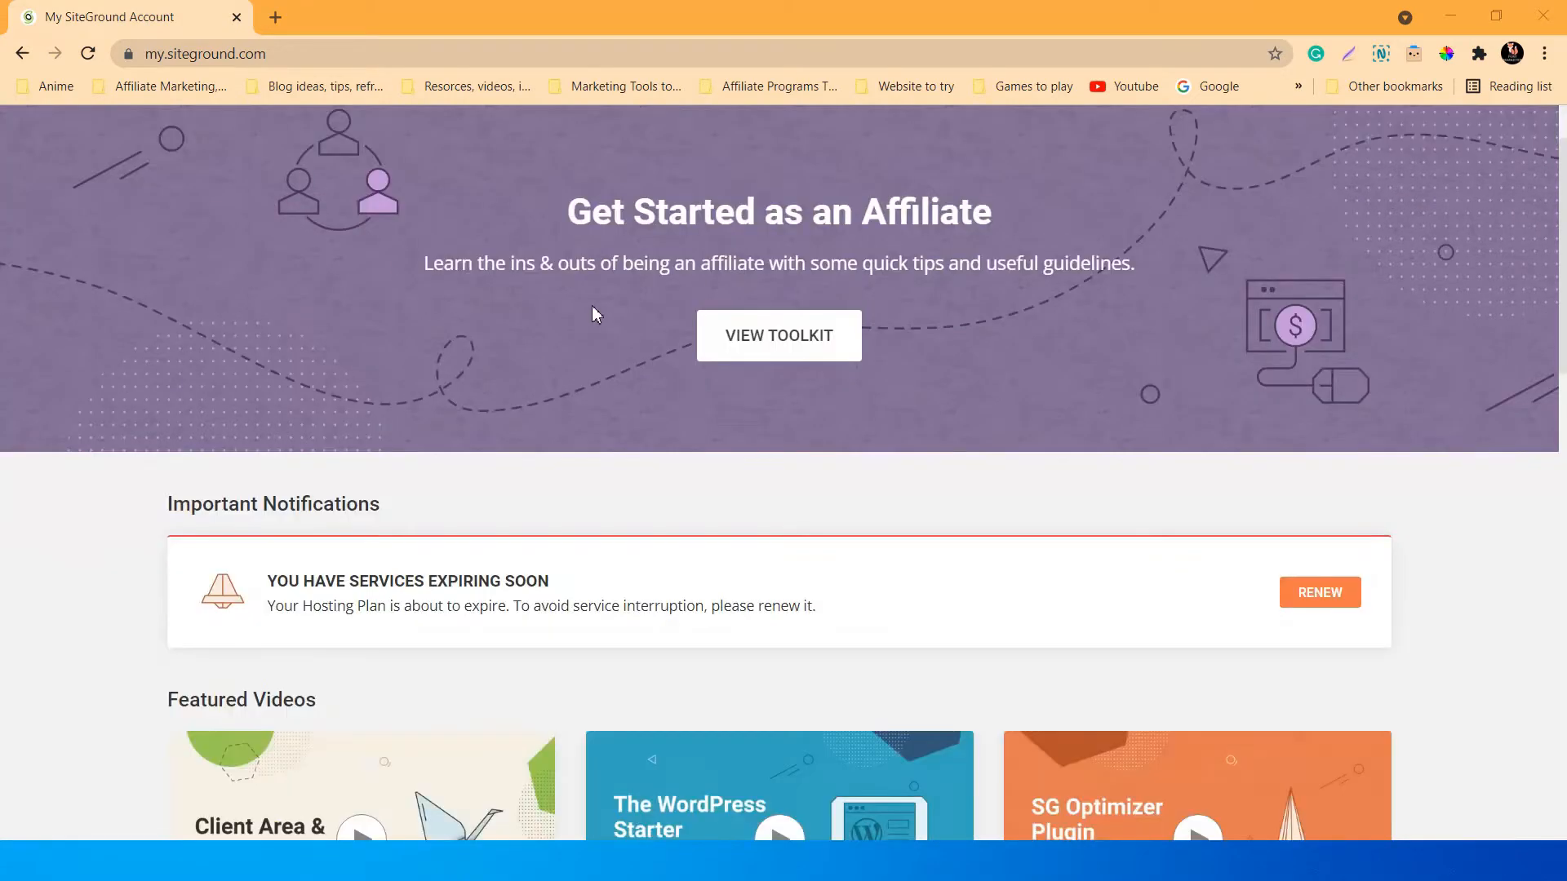
{"action": "scroll", "coordinate": [526, 320], "scroll_direction": "up", "scroll_amount": 1}
{"action": "left_click", "coordinate": [504, 168]}
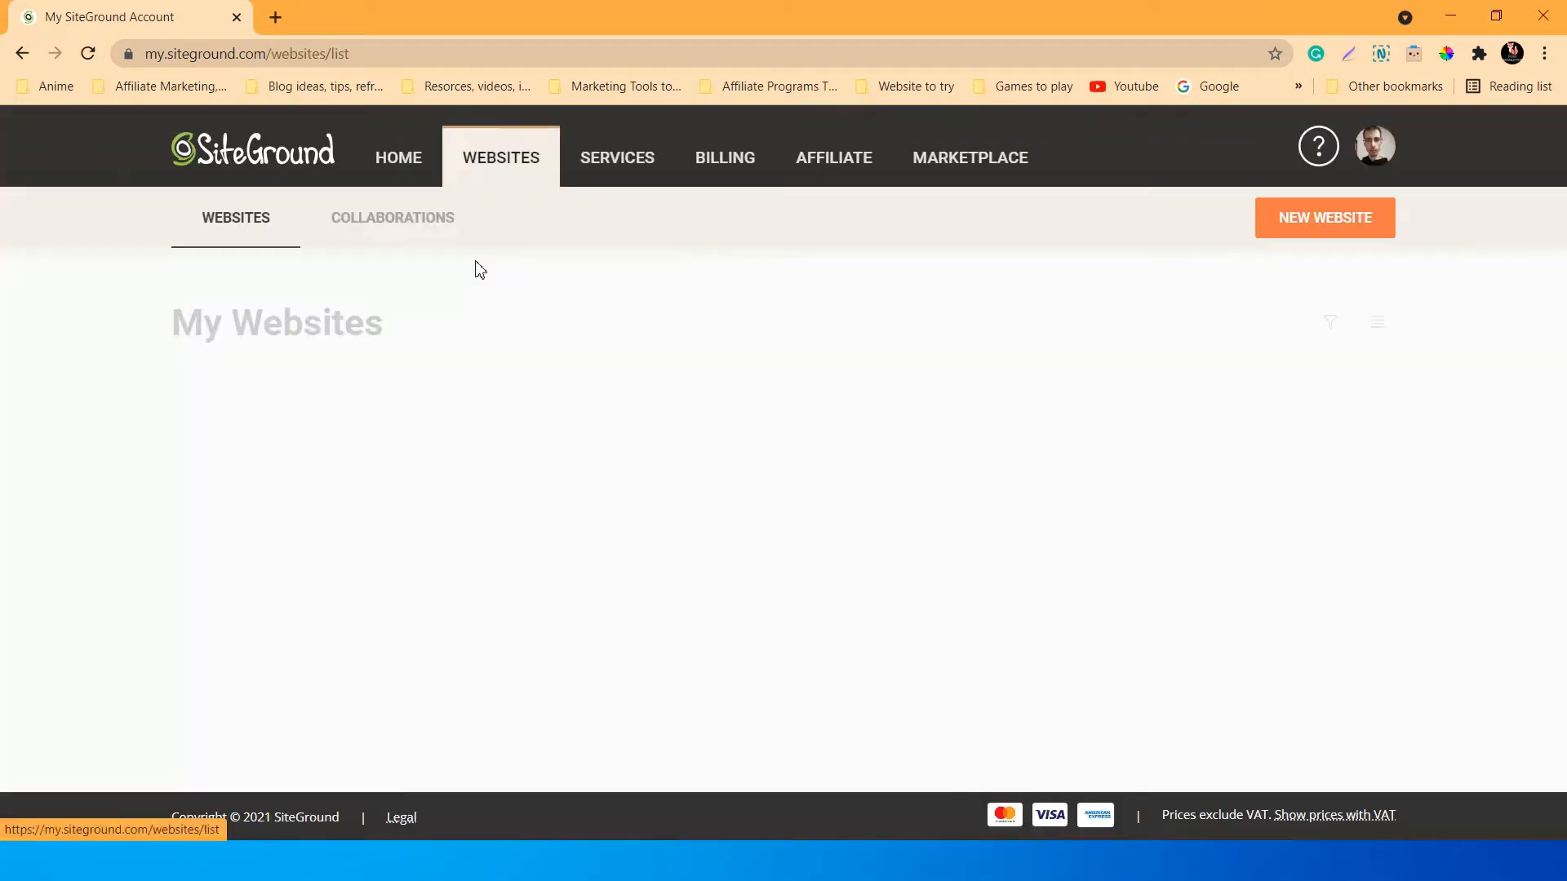
{"action": "left_click", "coordinate": [1355, 237]}
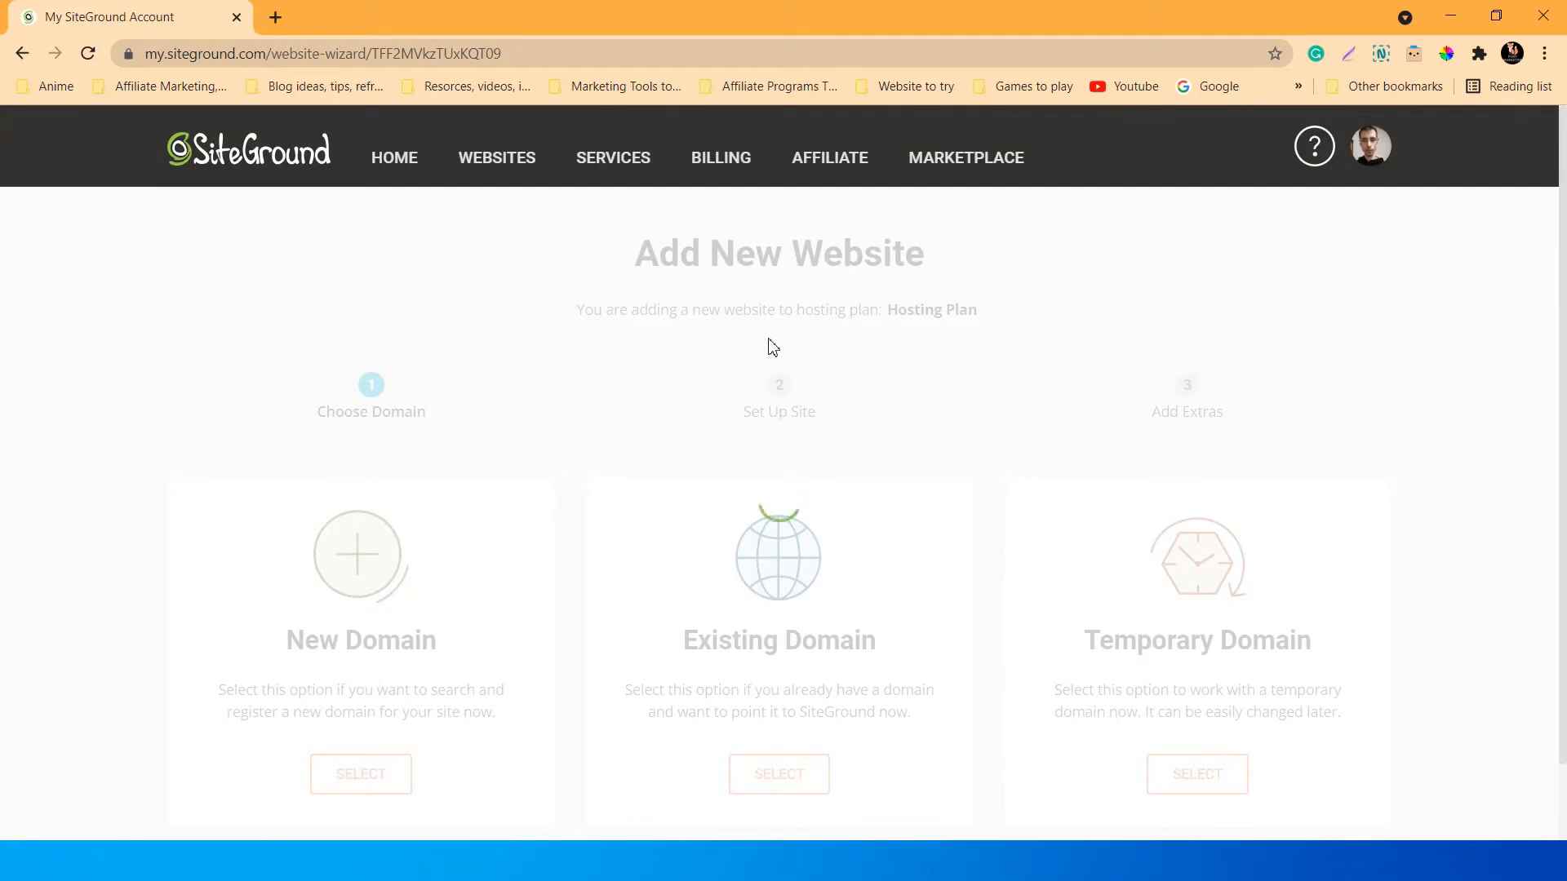
Choose the free Temporary Domain option to give the site an sg-host.com address.
{"action": "scroll", "coordinate": [770, 343], "scroll_direction": "down", "scroll_amount": 1}
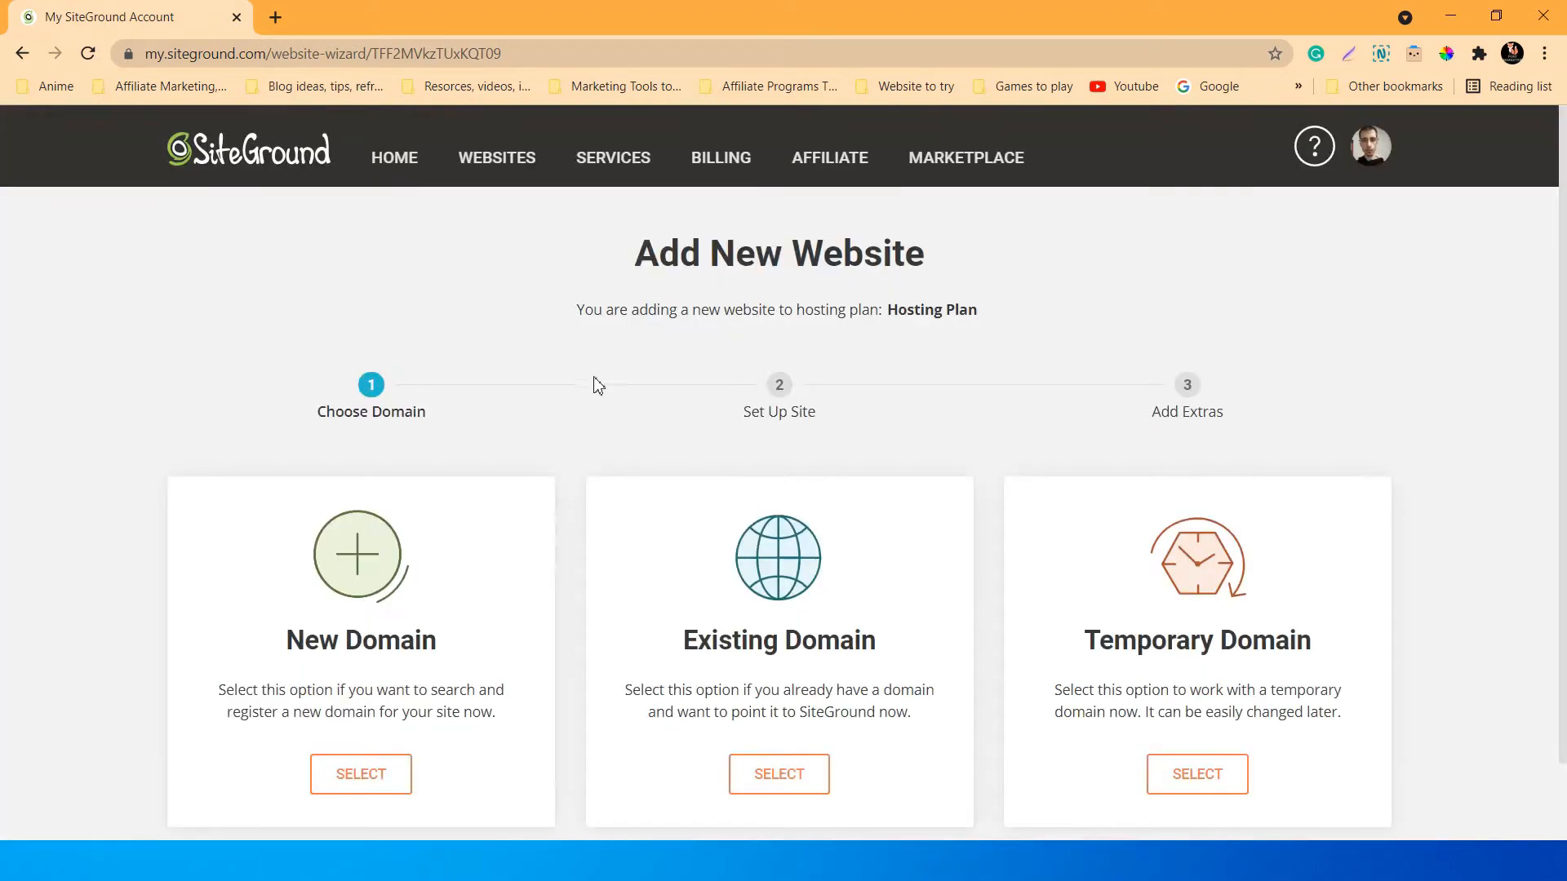
{"action": "scroll", "coordinate": [586, 390], "scroll_direction": "down", "scroll_amount": 1}
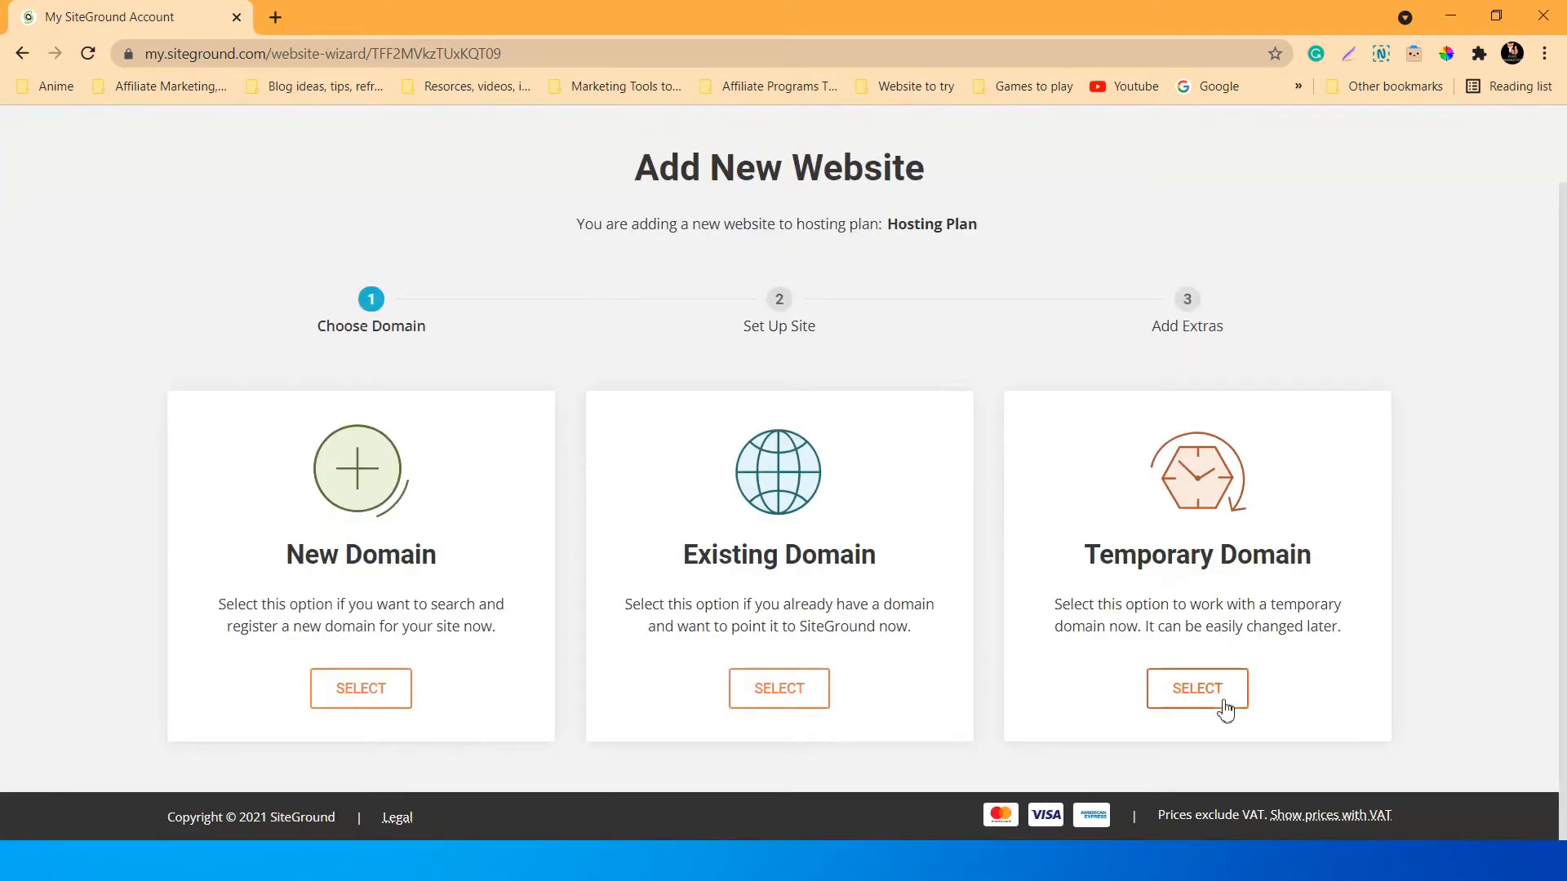
{"action": "left_click", "coordinate": [1198, 690]}
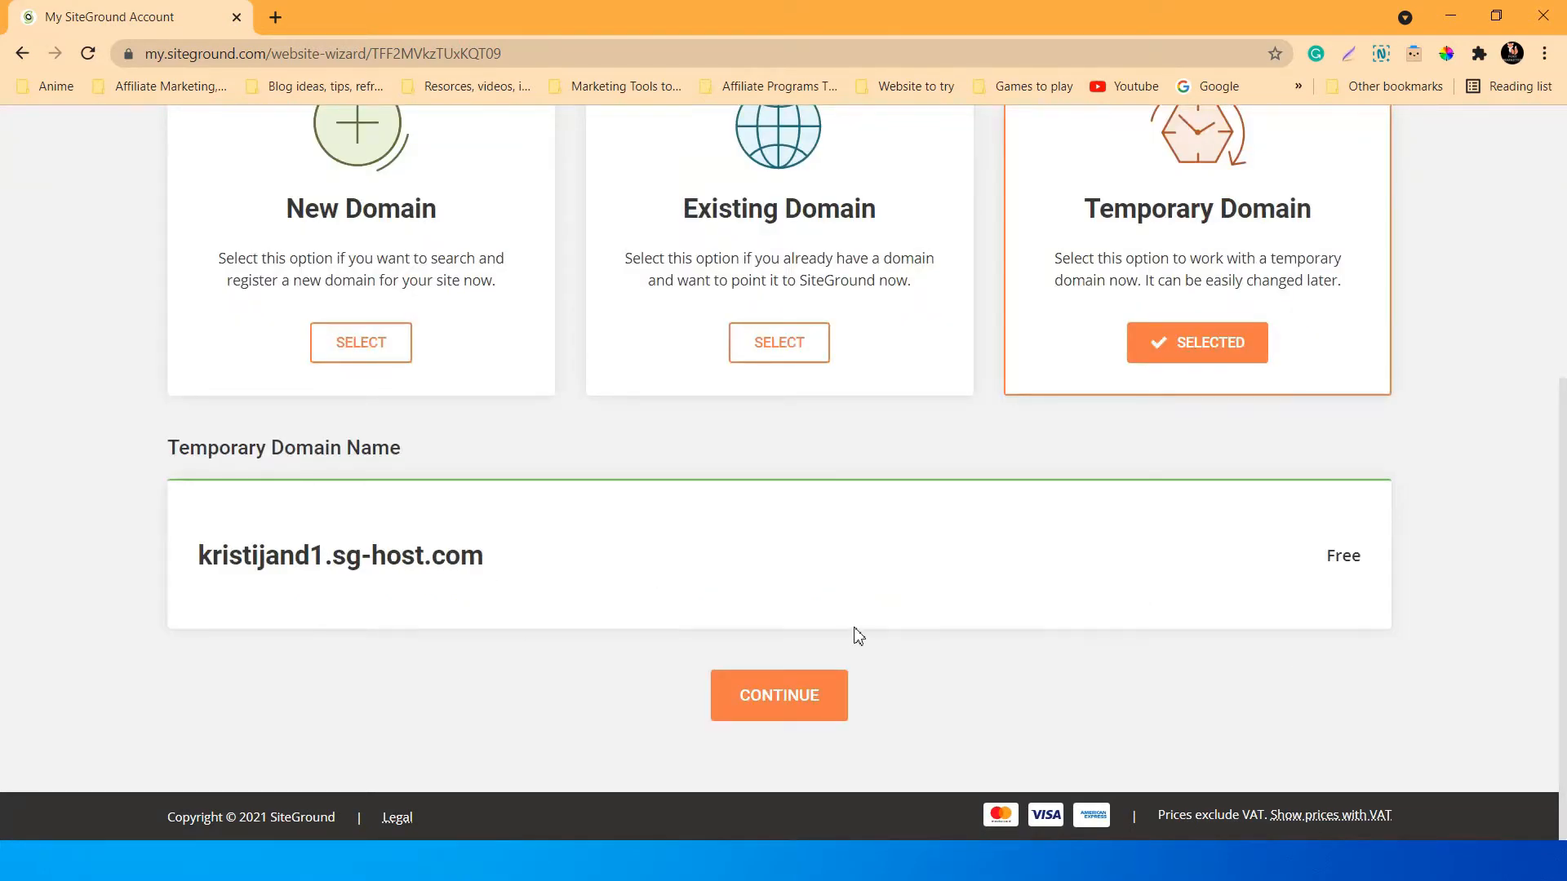
{"action": "scroll", "coordinate": [857, 635], "scroll_direction": "up", "scroll_amount": 1}
{"action": "scroll", "coordinate": [857, 636], "scroll_direction": "down", "scroll_amount": 1}
{"action": "scroll", "coordinate": [768, 645], "scroll_direction": "up", "scroll_amount": 4}
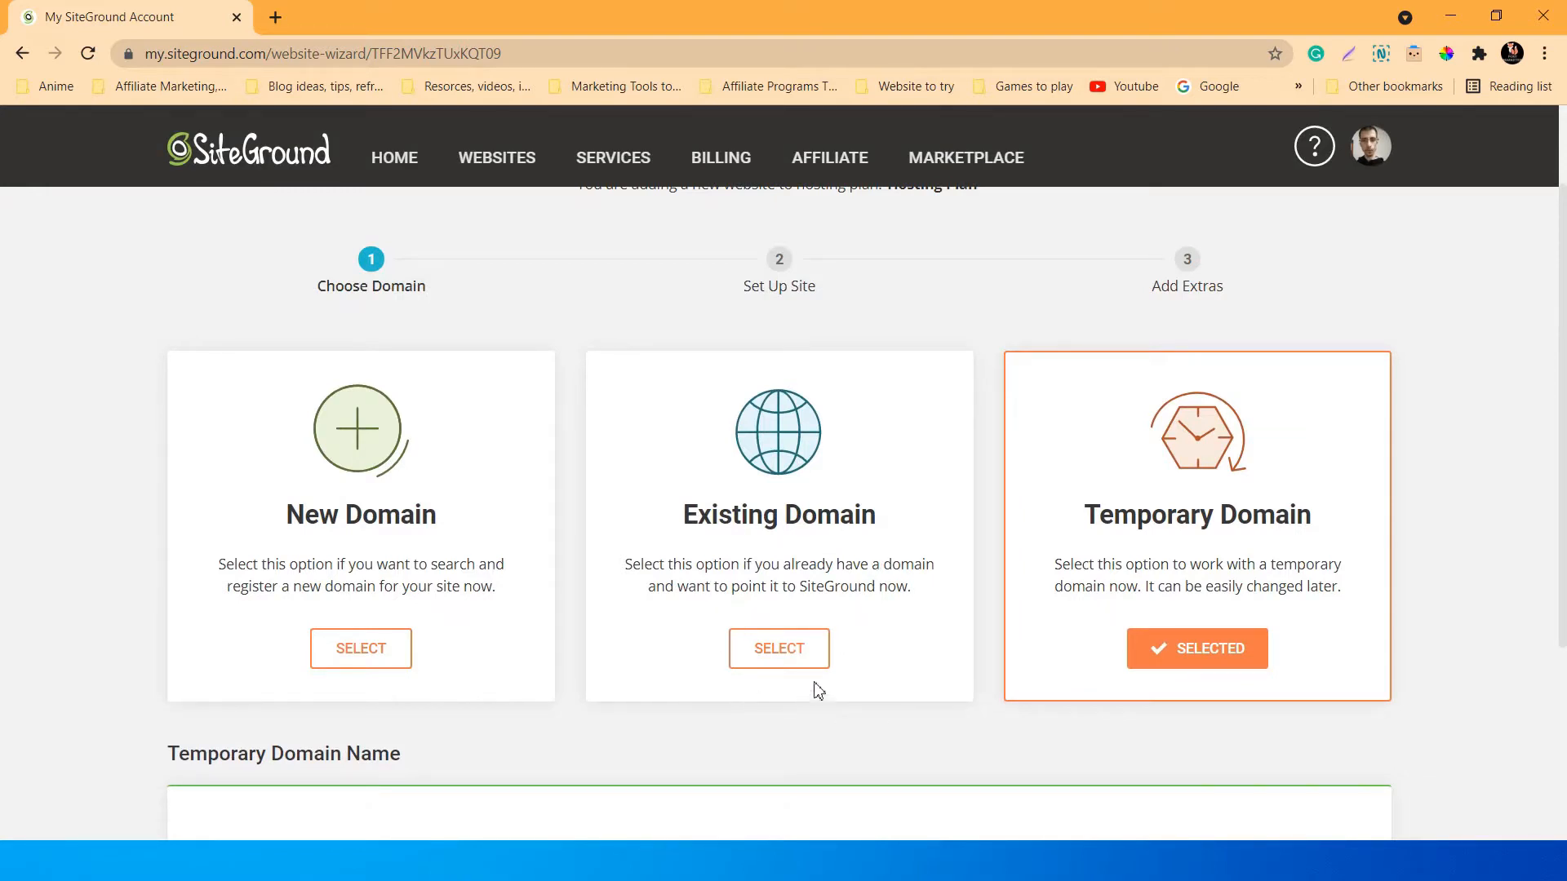
{"action": "scroll", "coordinate": [857, 559], "scroll_direction": "up", "scroll_amount": 1}
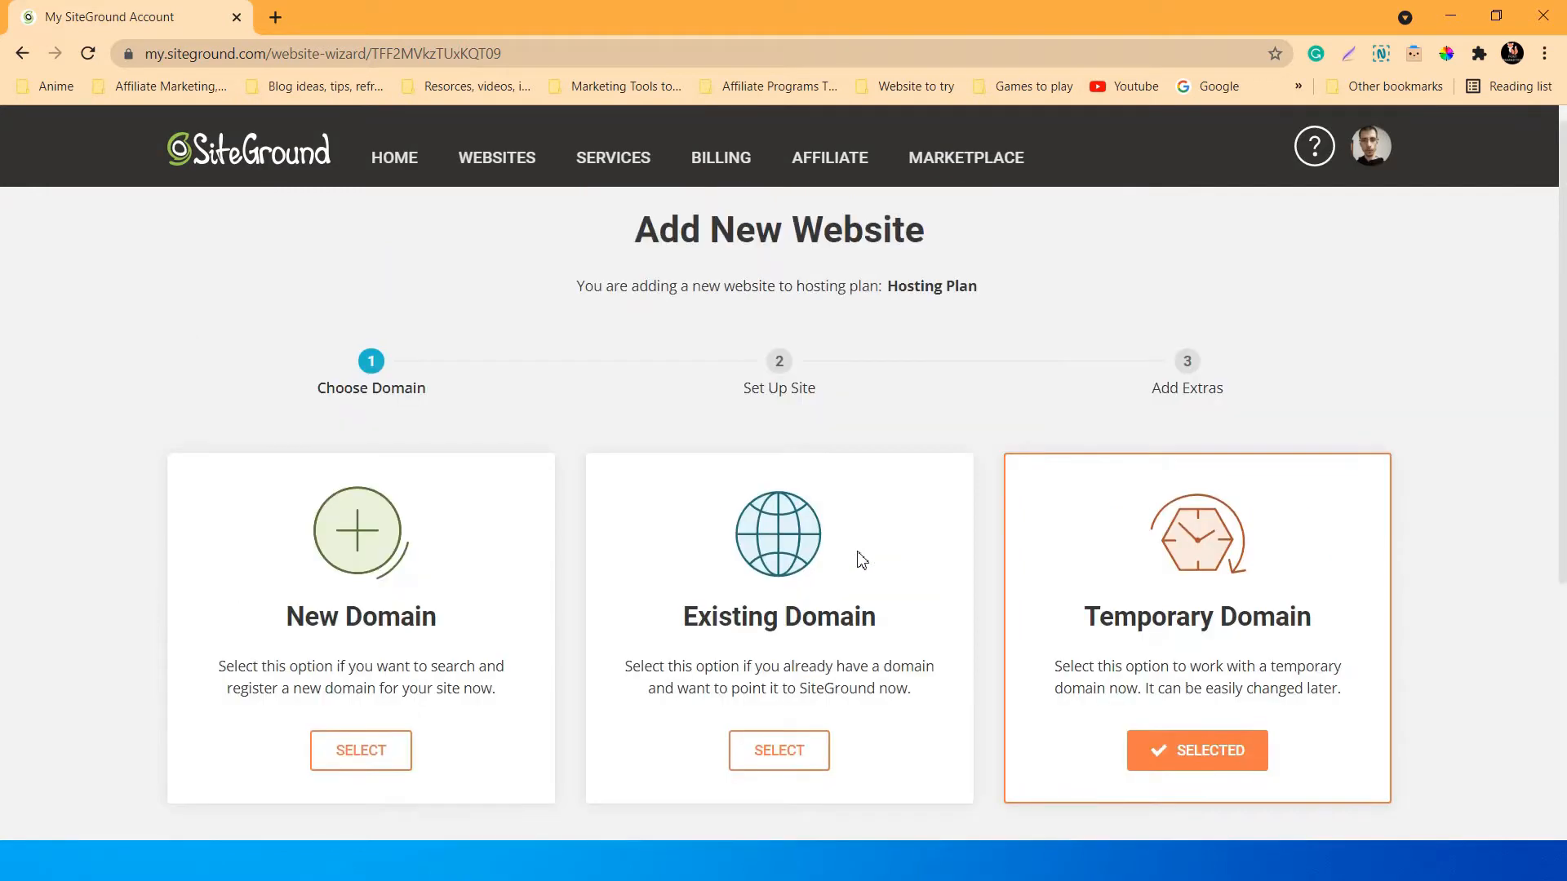
{"action": "scroll", "coordinate": [856, 560], "scroll_direction": "down", "scroll_amount": 4}
Continue to site setup, pick Start New Website, and choose WordPress as the application.
{"action": "left_click", "coordinate": [790, 698]}
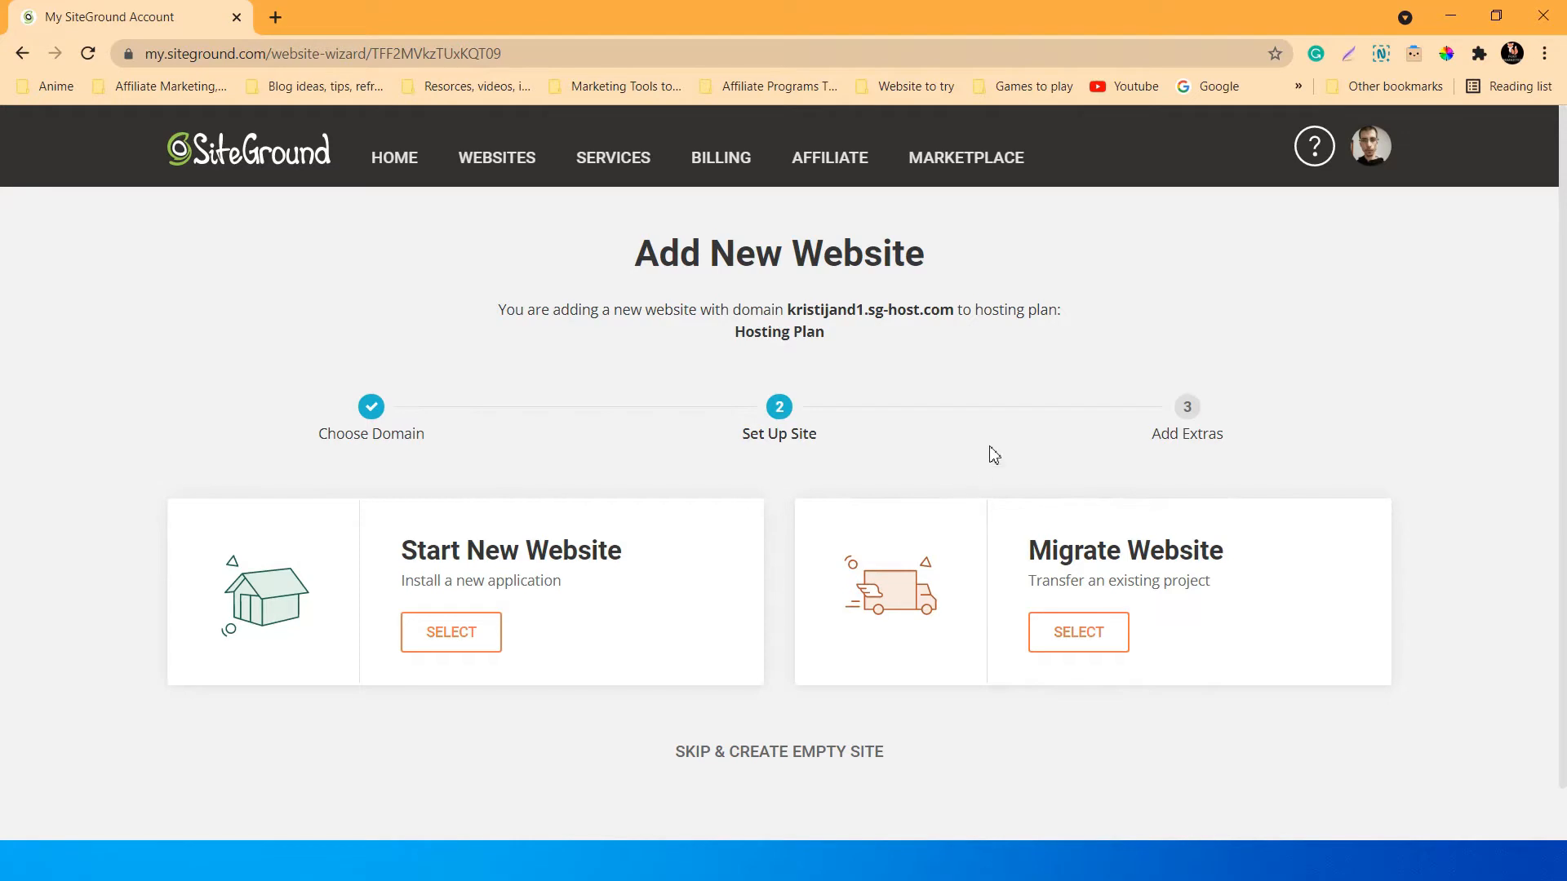
{"action": "scroll", "coordinate": [906, 486], "scroll_direction": "down", "scroll_amount": 2}
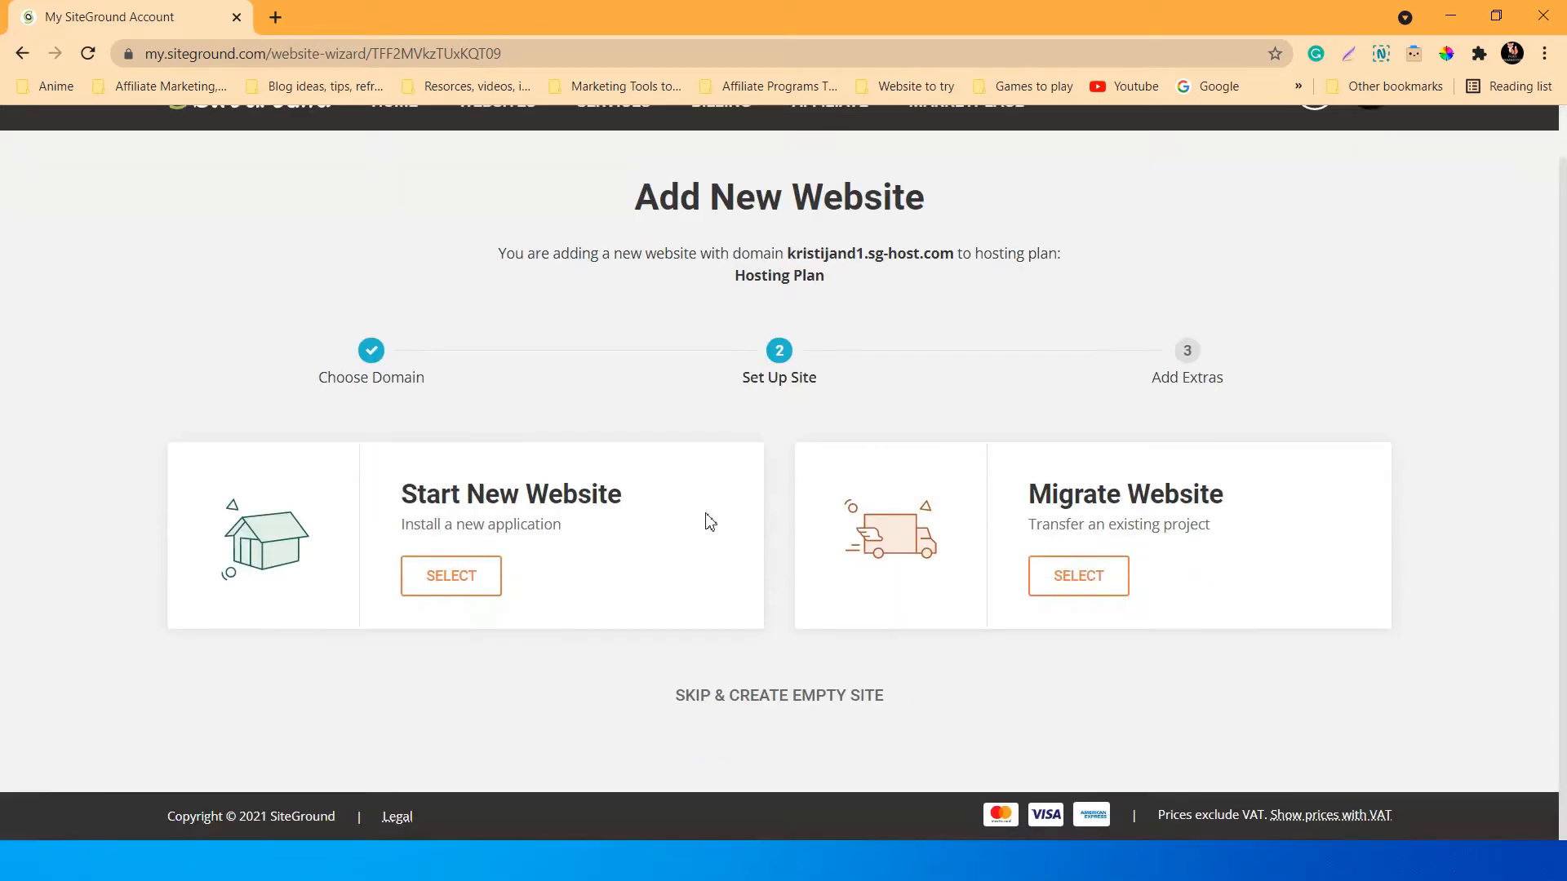
{"action": "scroll", "coordinate": [710, 521], "scroll_direction": "up", "scroll_amount": 2}
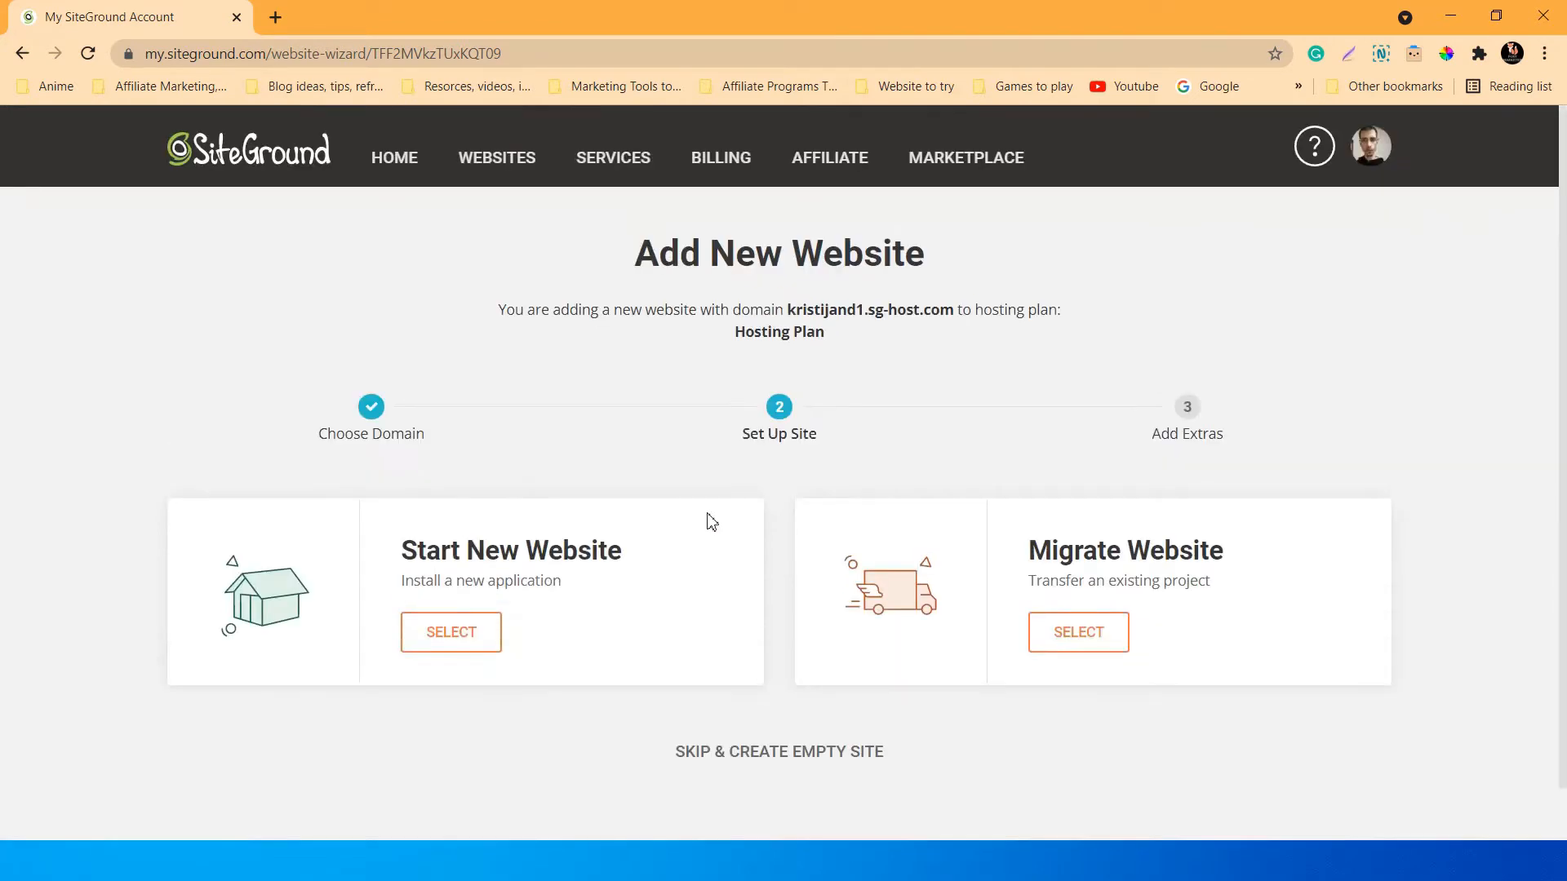
{"action": "left_click", "coordinate": [450, 635]}
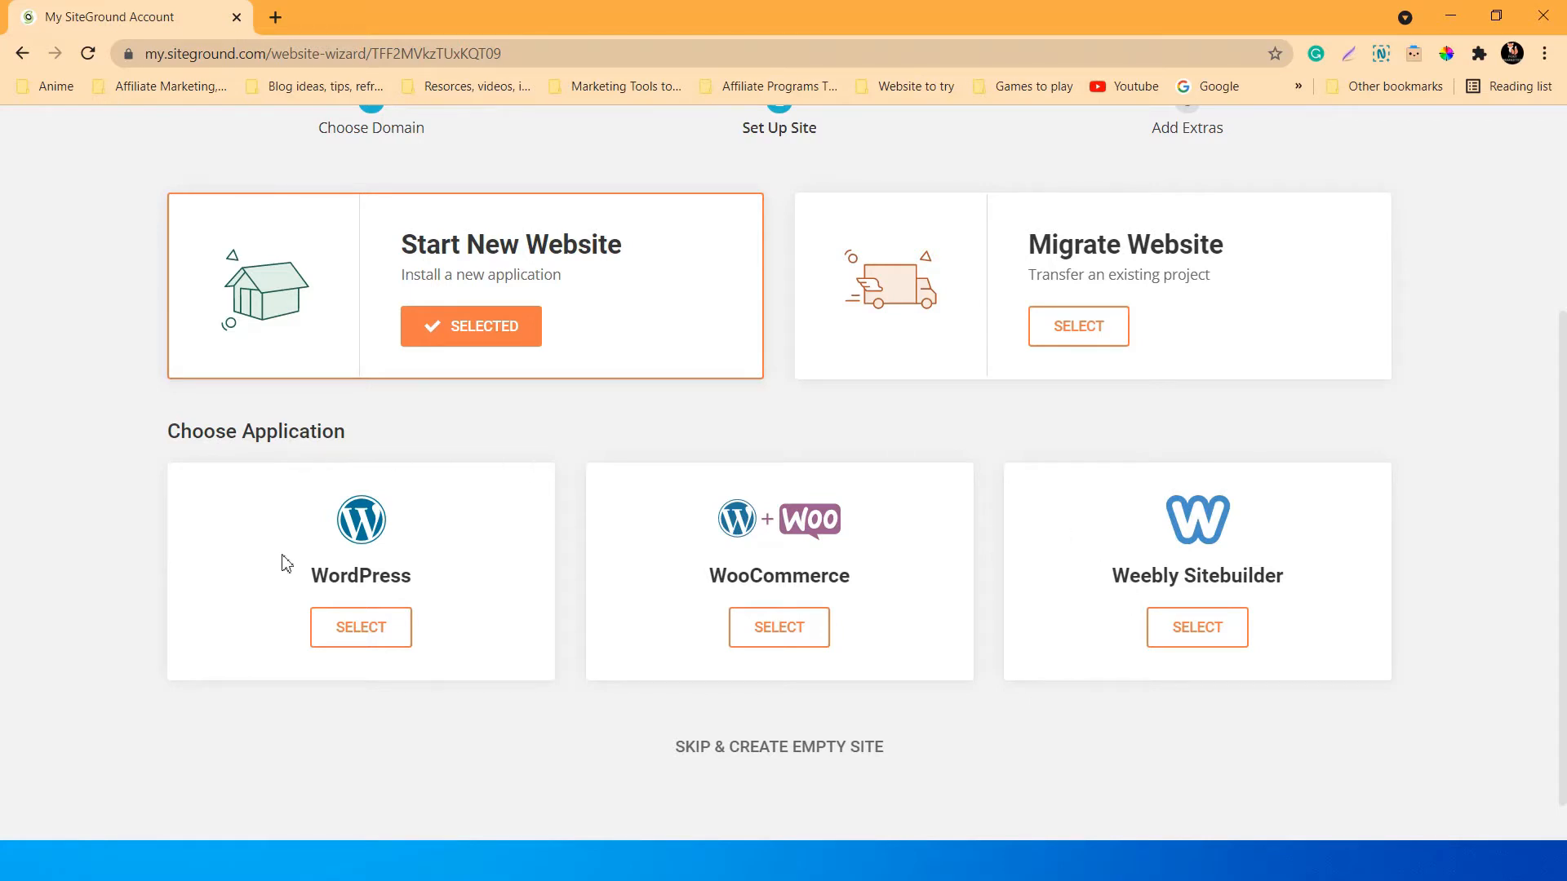
{"action": "left_click", "coordinate": [356, 626]}
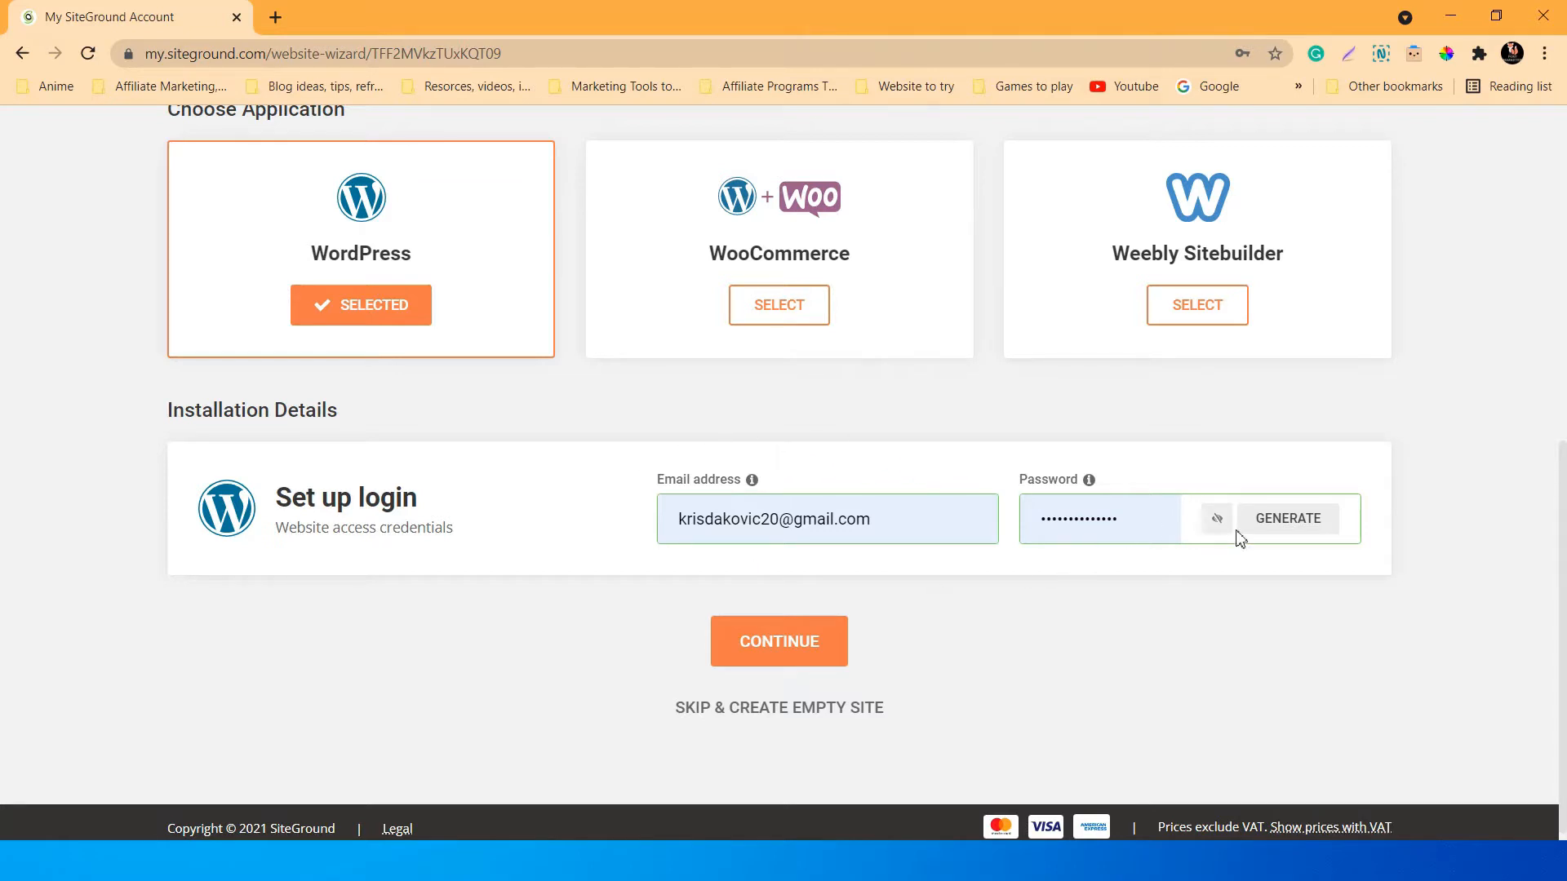
Replace the prefilled login password with a new one, remove a doubled letter, and submit the details.
{"action": "left_click", "coordinate": [1122, 515]}
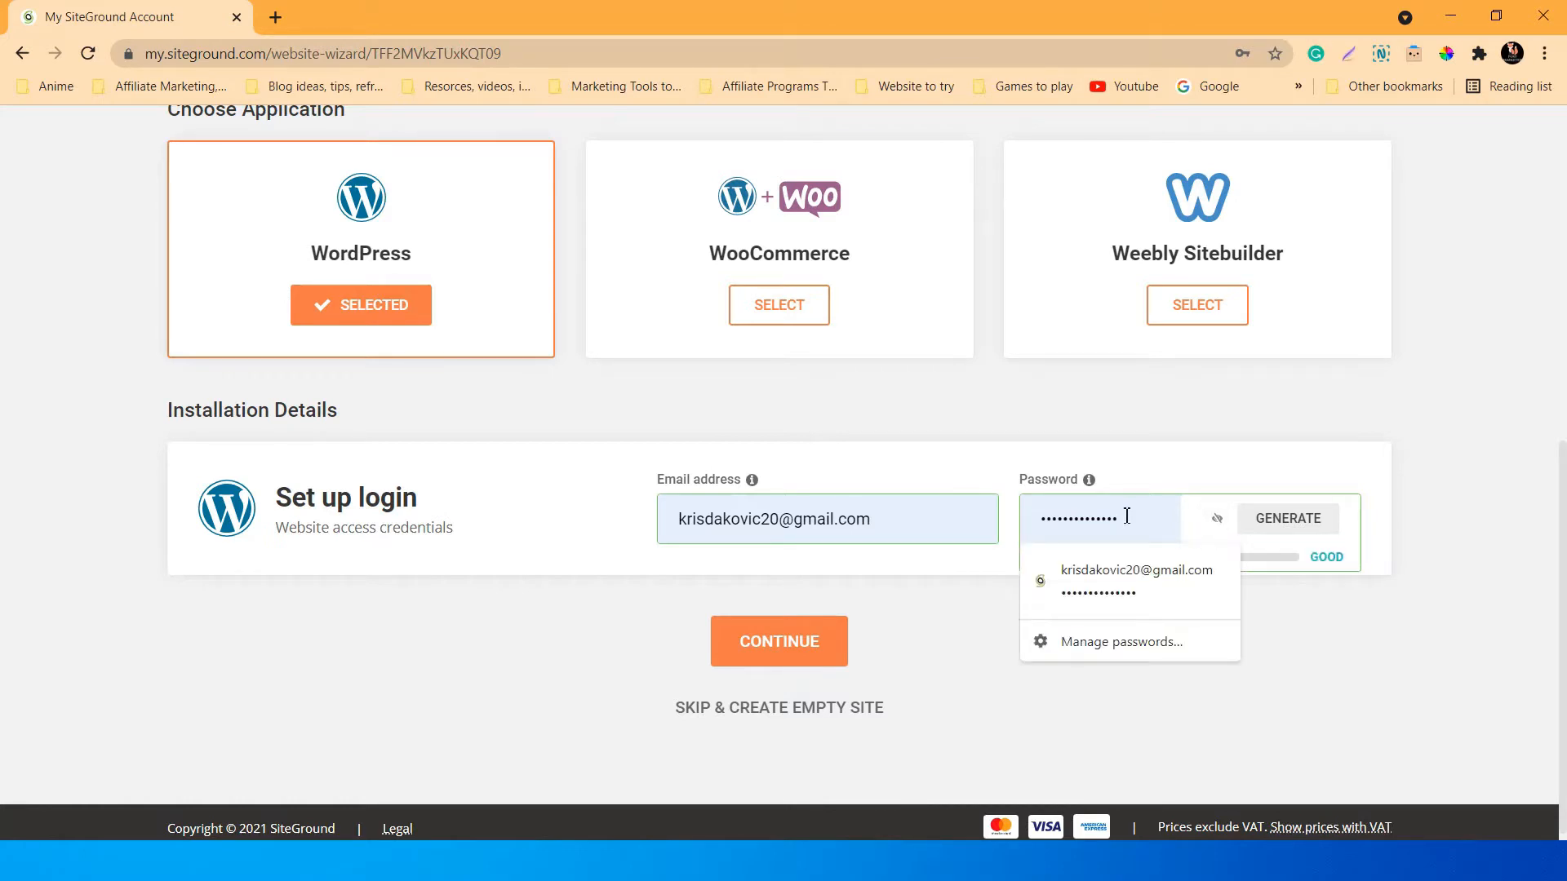
{"action": "left_click_drag", "start_coordinate": [1126, 516], "coordinate": [1037, 512]}
{"action": "key", "text": "BackSpace"}
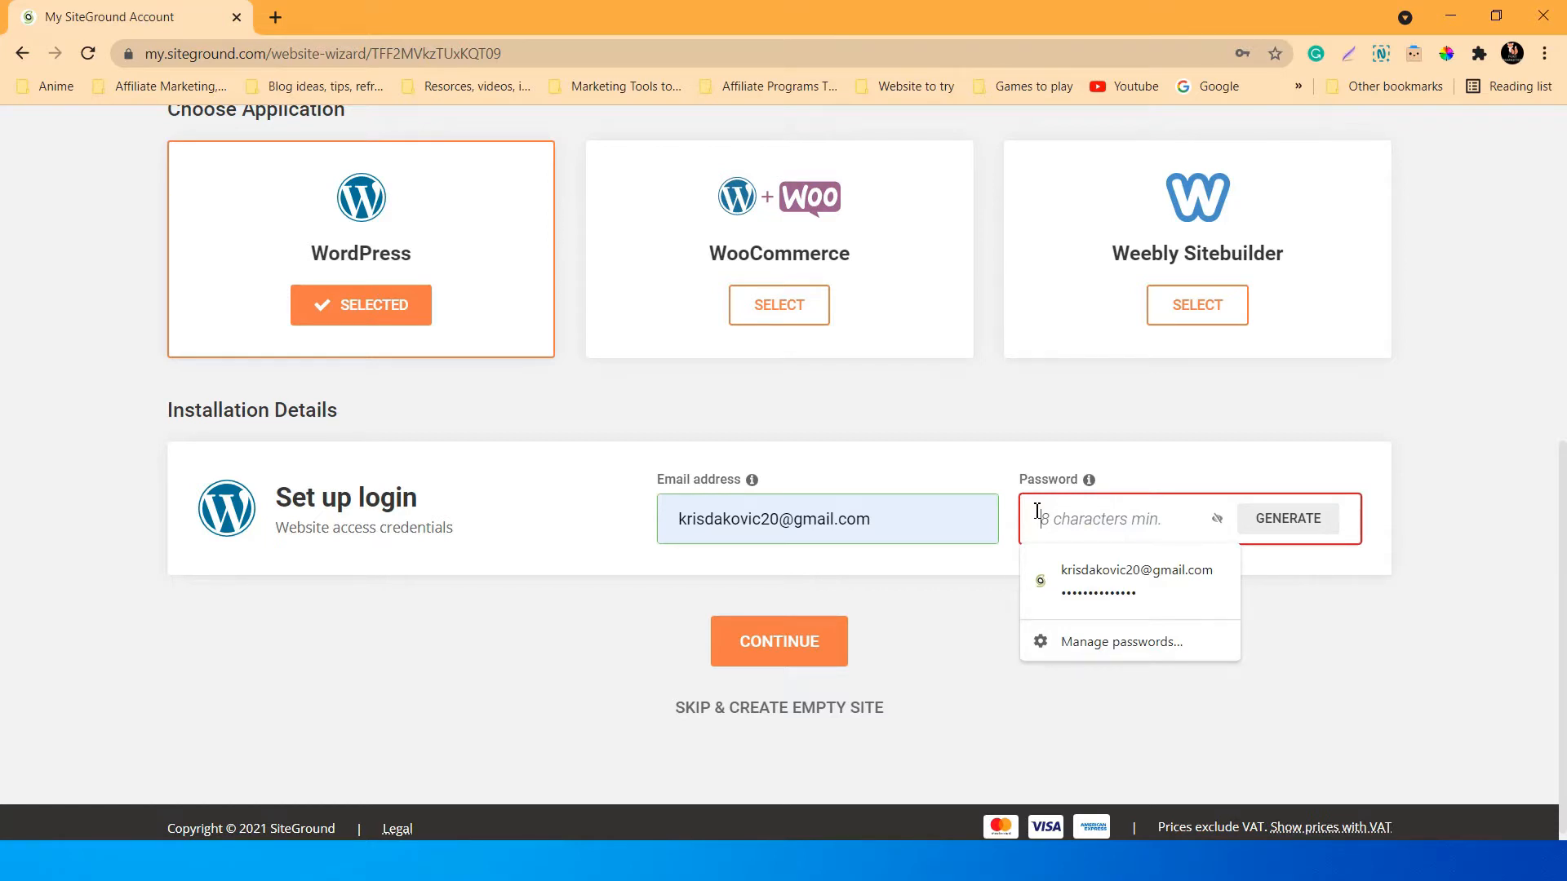
{"action": "type", "text": "••••"}
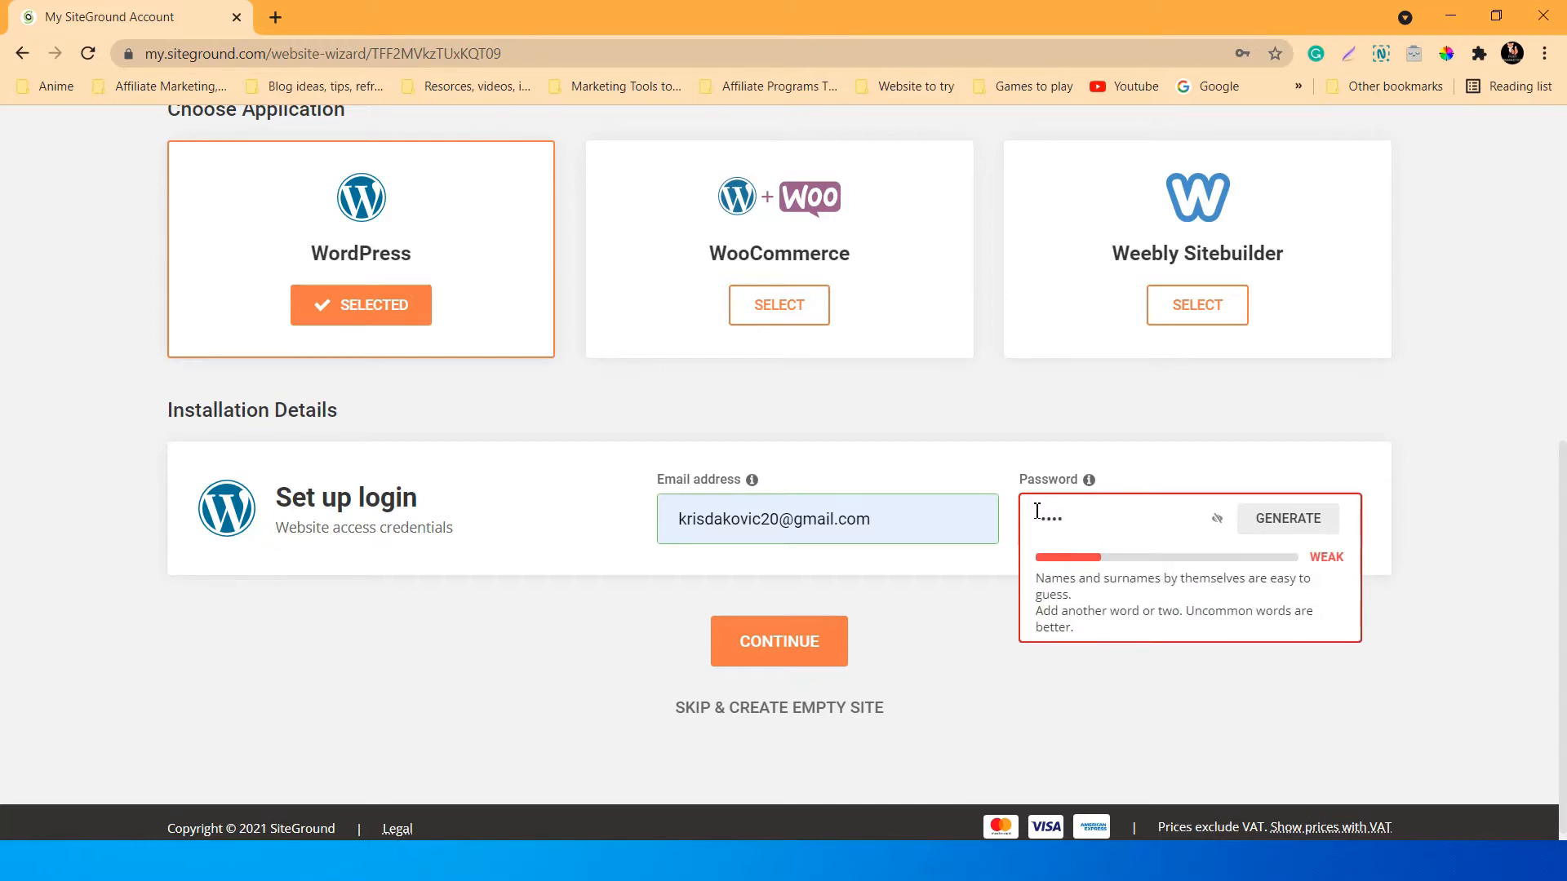
{"action": "type", "text": "•"}
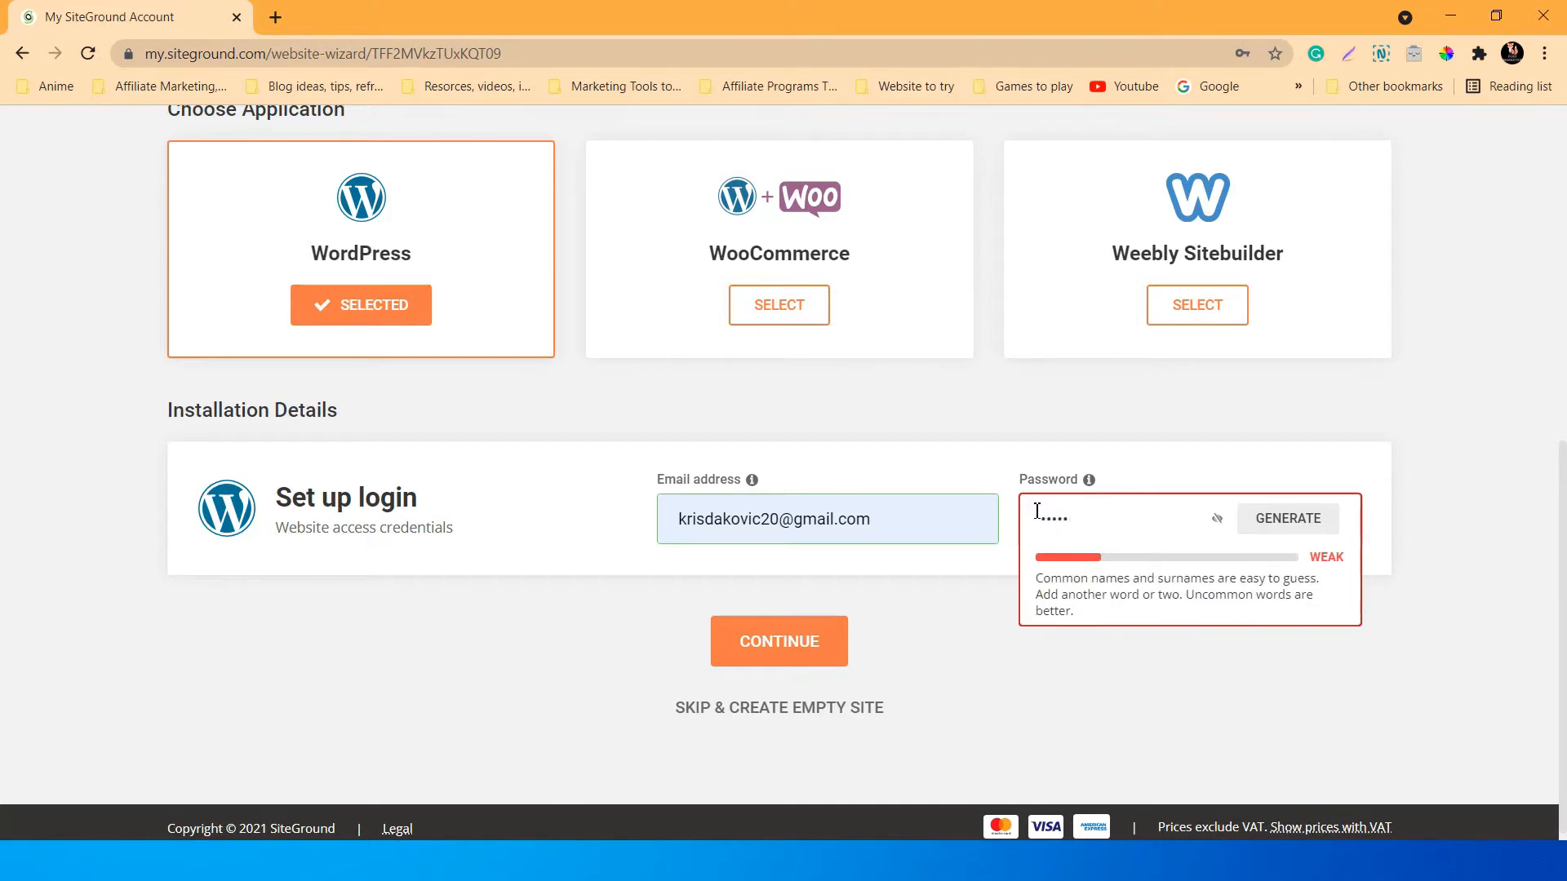
{"action": "type", "text": "••••"}
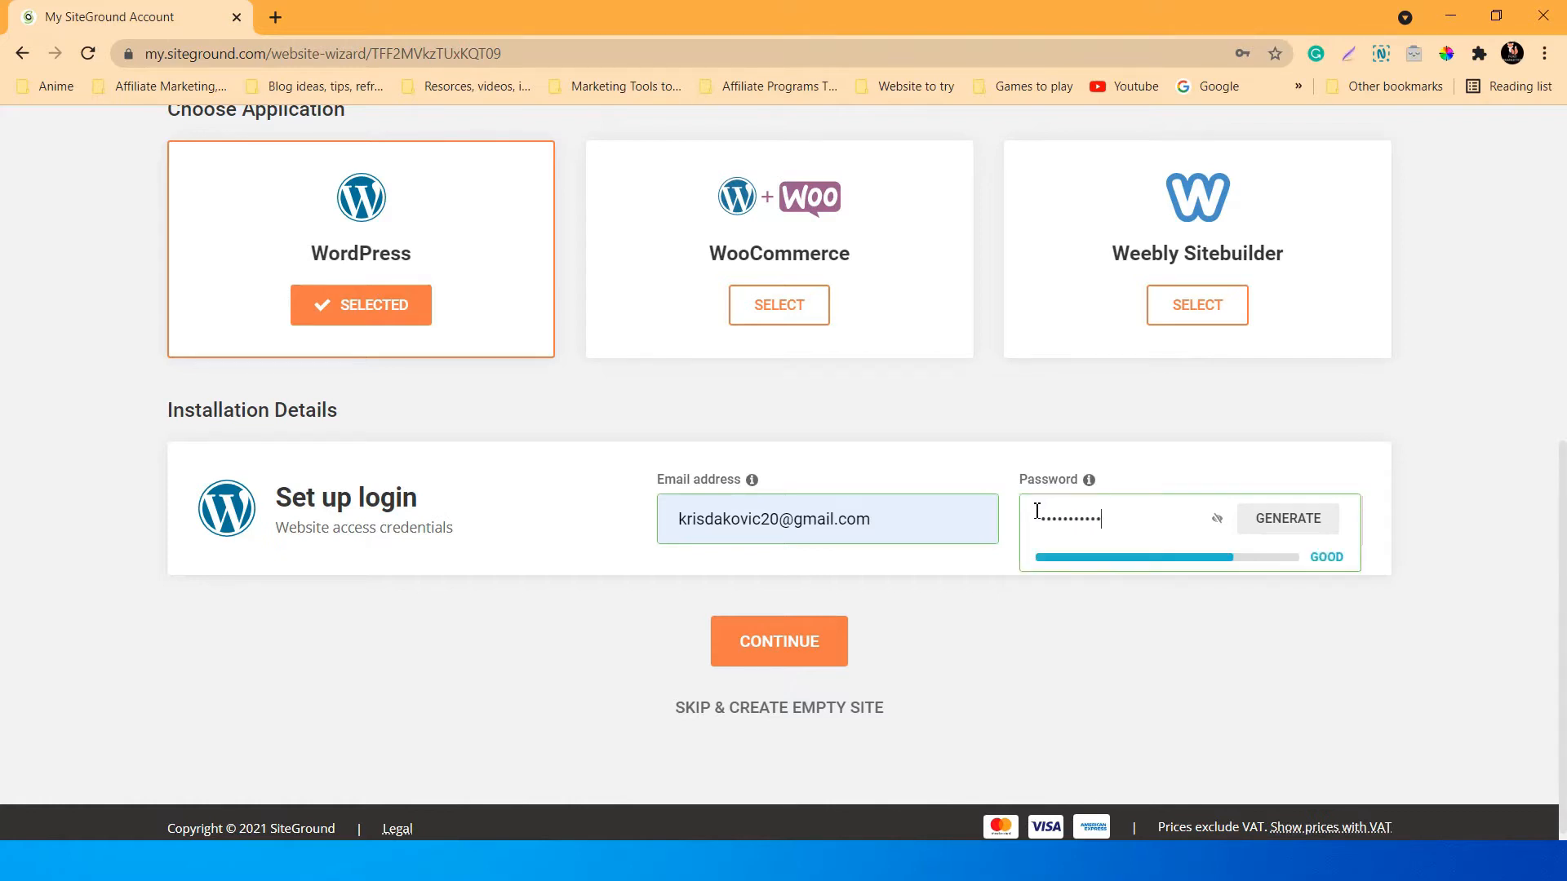
{"action": "type", "text": "•"}
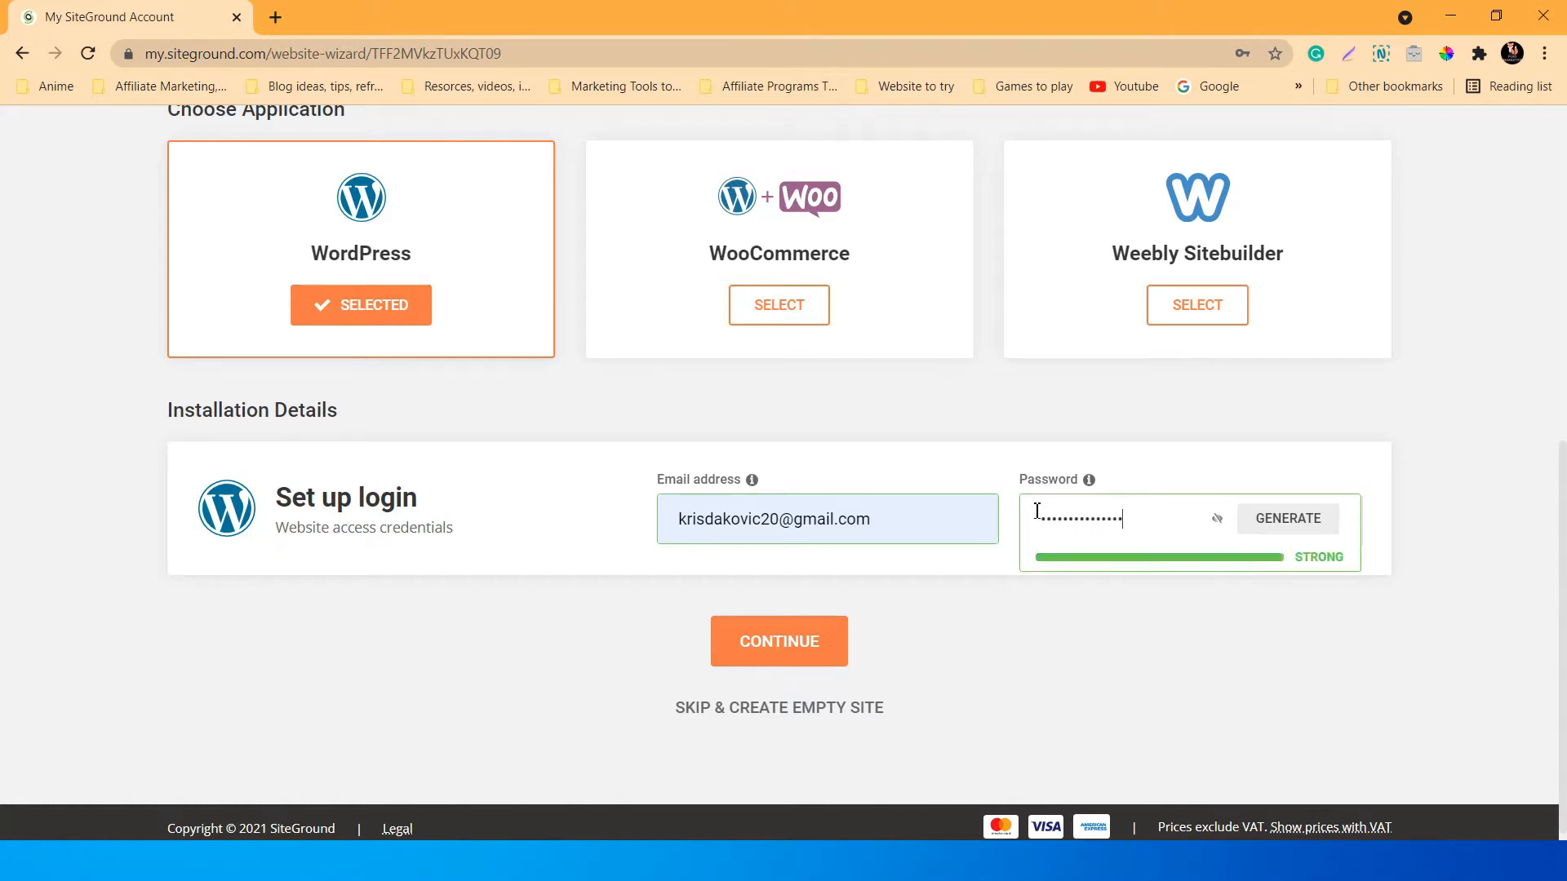
{"action": "left_click", "coordinate": [1217, 519]}
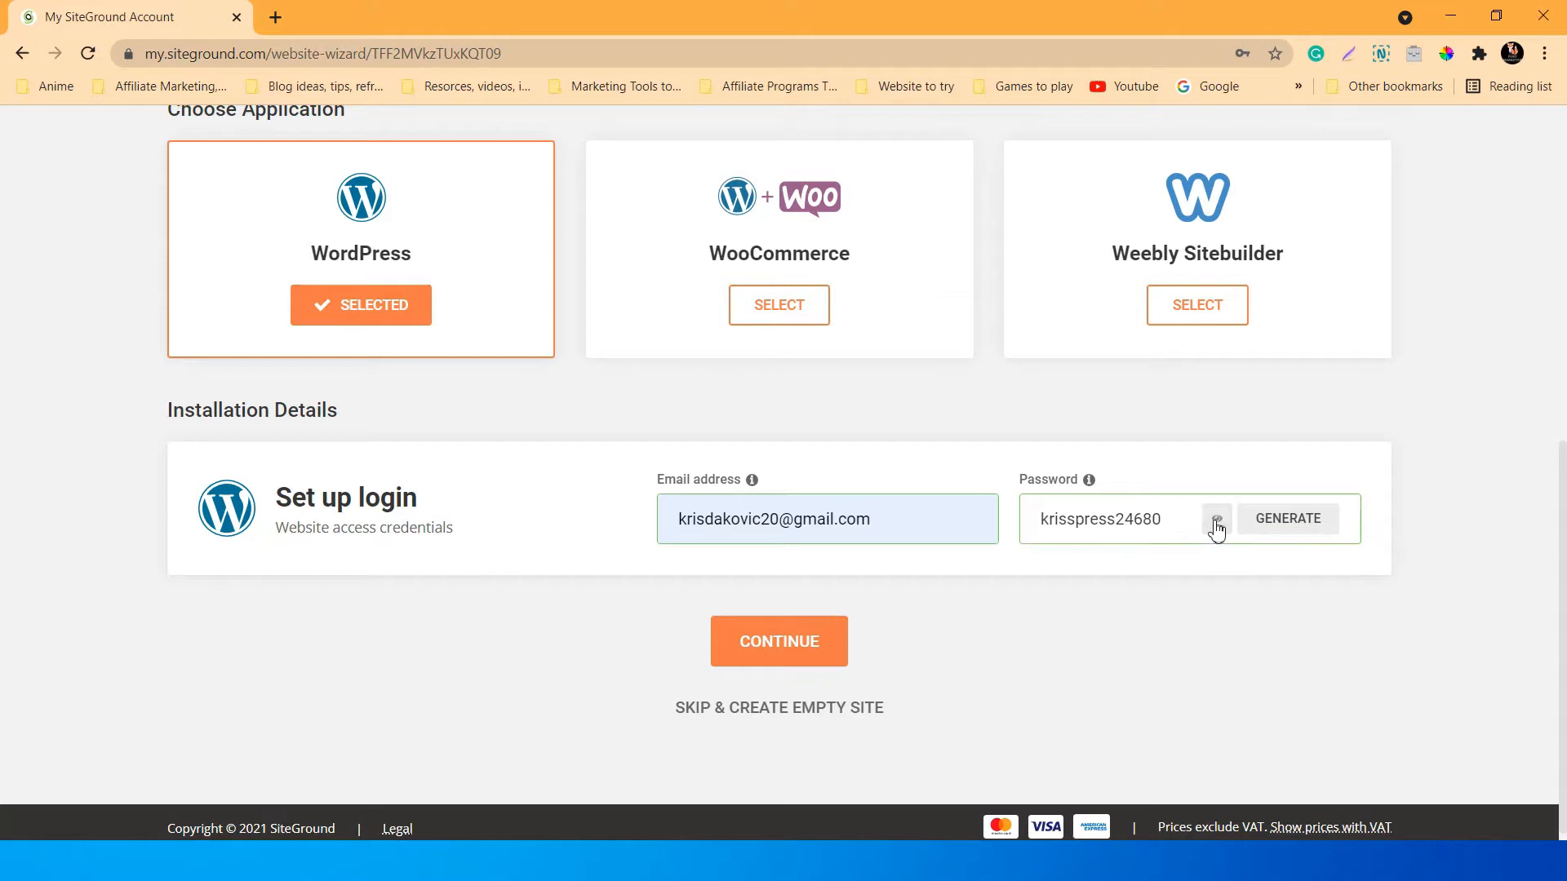
{"action": "left_click", "coordinate": [1068, 519]}
{"action": "key", "text": "BackSpace"}
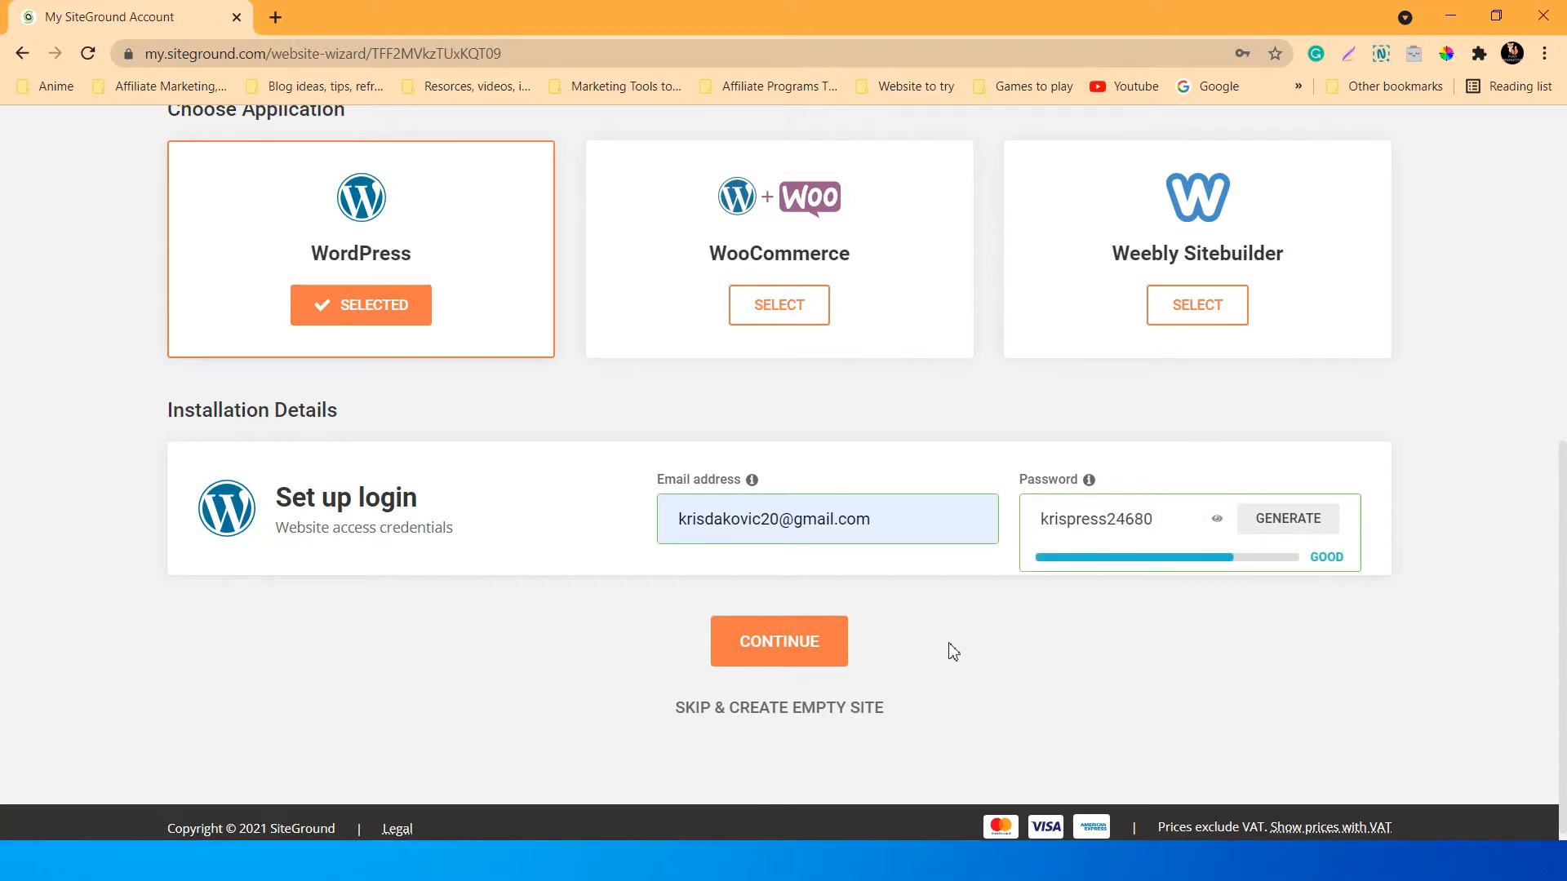
{"action": "left_click", "coordinate": [780, 641]}
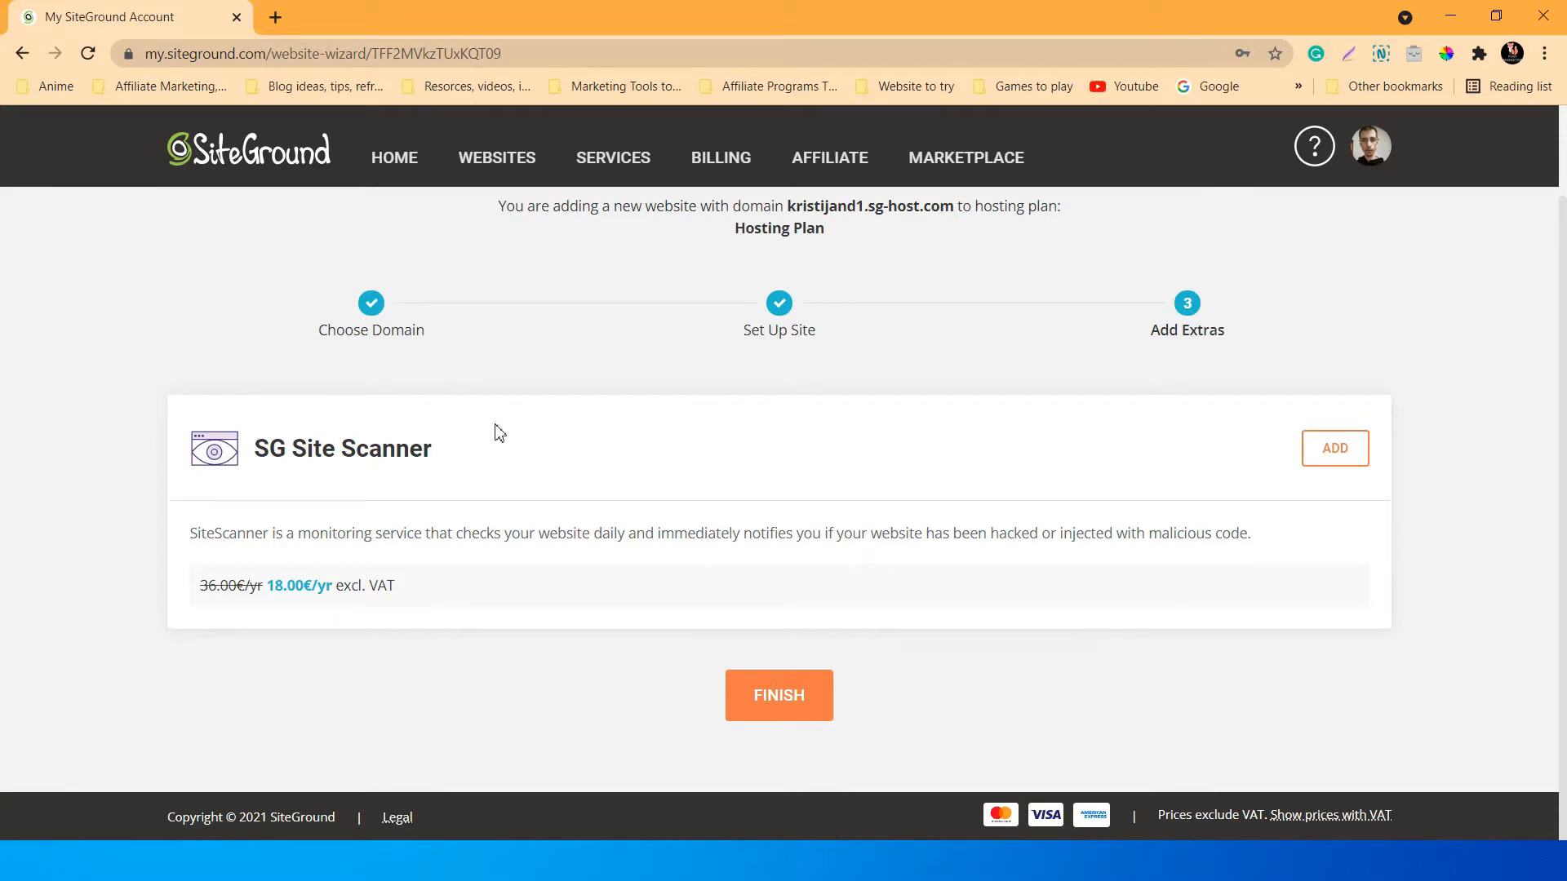
Finish the wizard so the WordPress site on the temporary sg-host.com domain is created.
{"action": "left_click", "coordinate": [796, 695]}
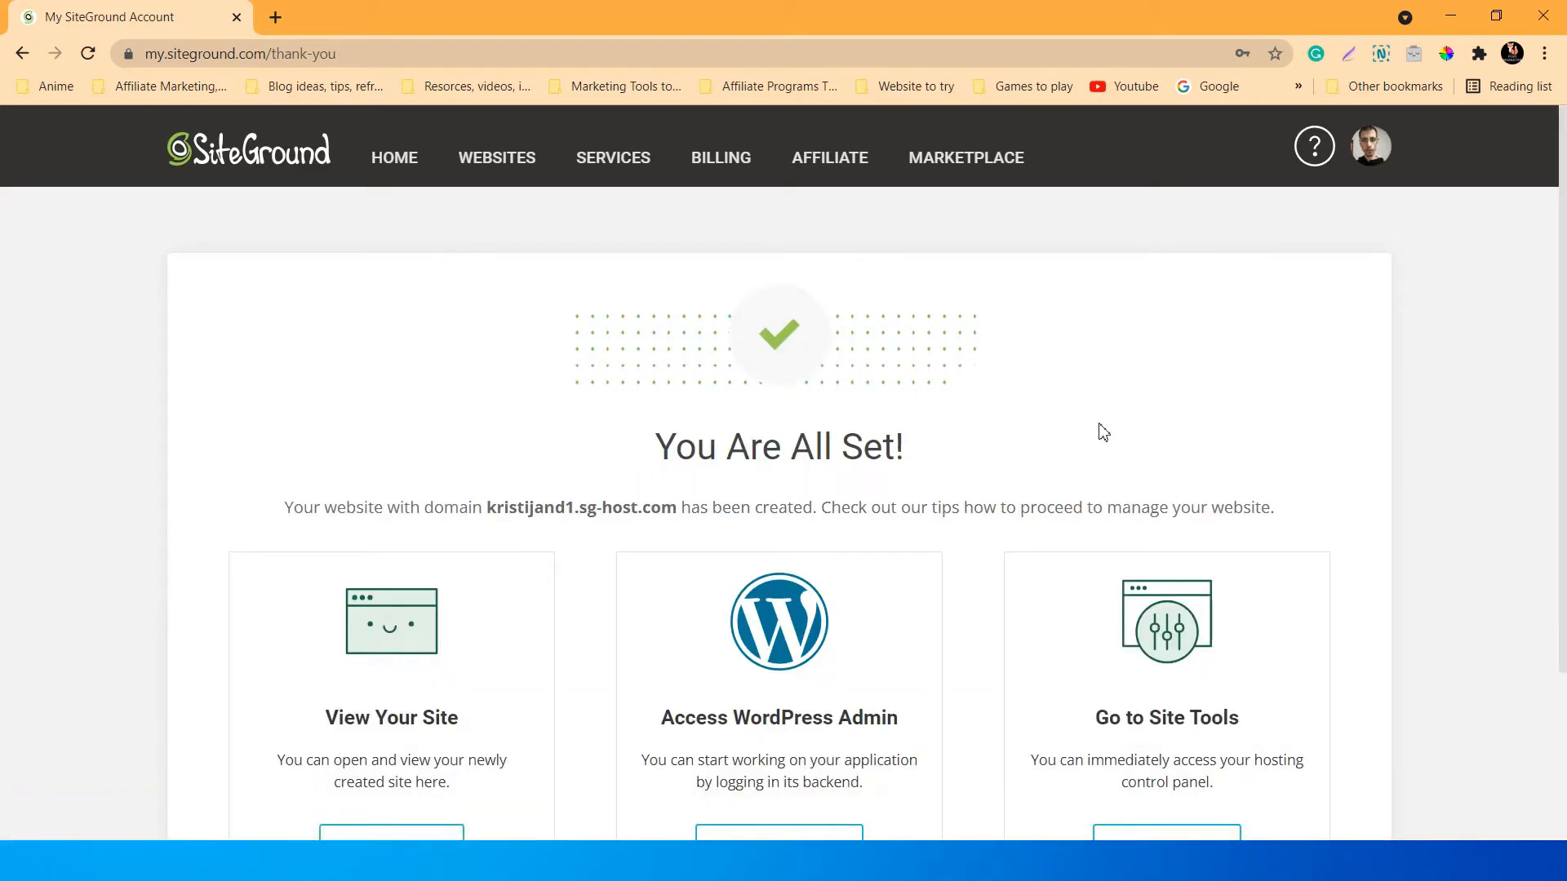
{"action": "scroll", "coordinate": [1098, 375], "scroll_direction": "down", "scroll_amount": 3}
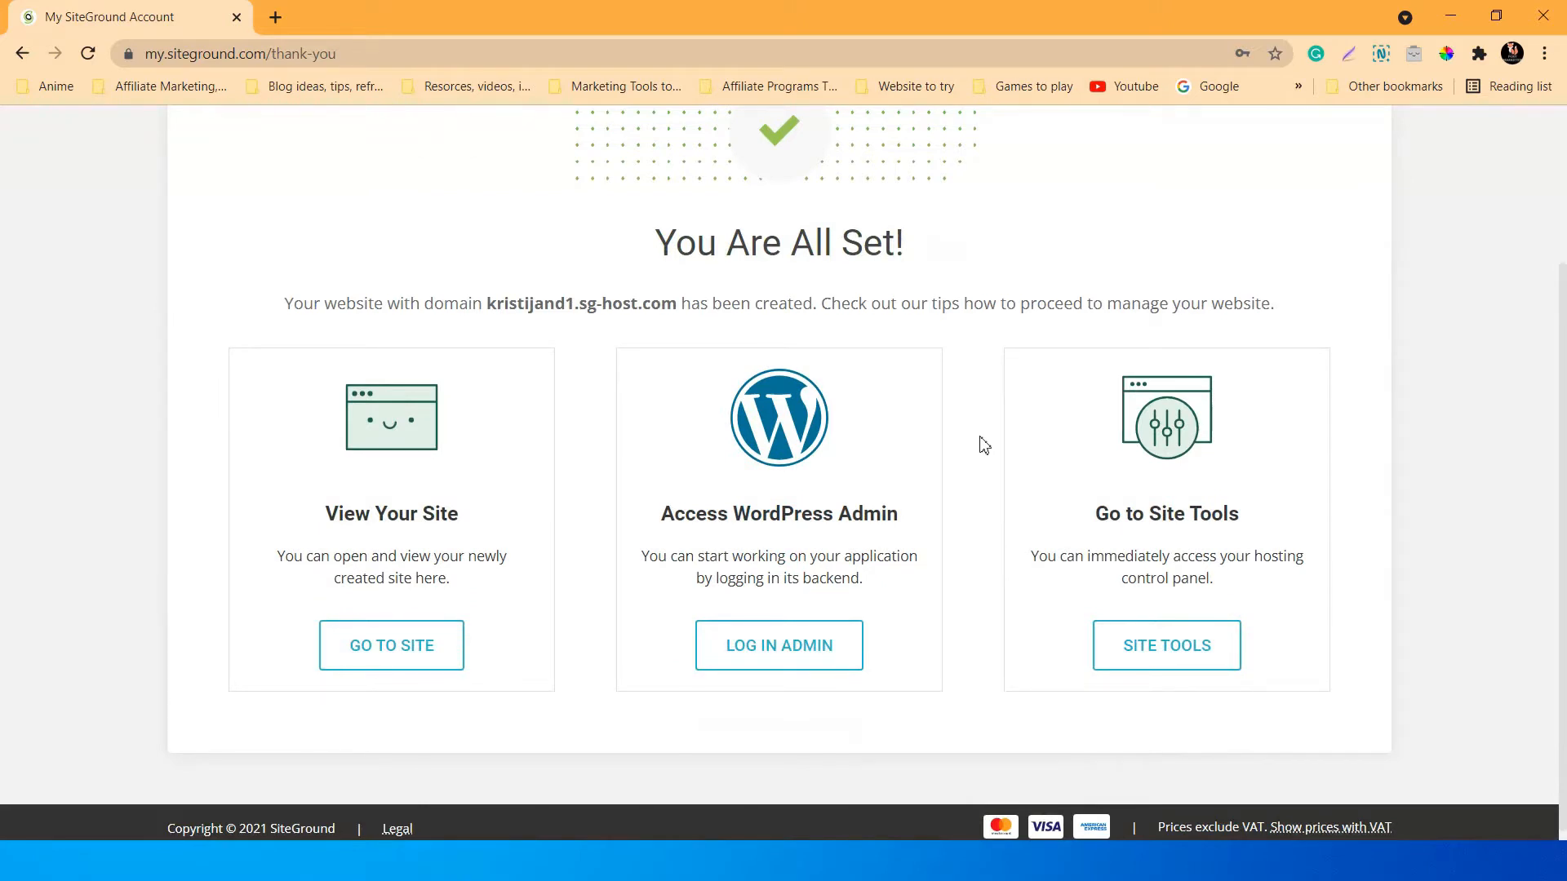
{"action": "scroll", "coordinate": [984, 445], "scroll_direction": "up", "scroll_amount": 1}
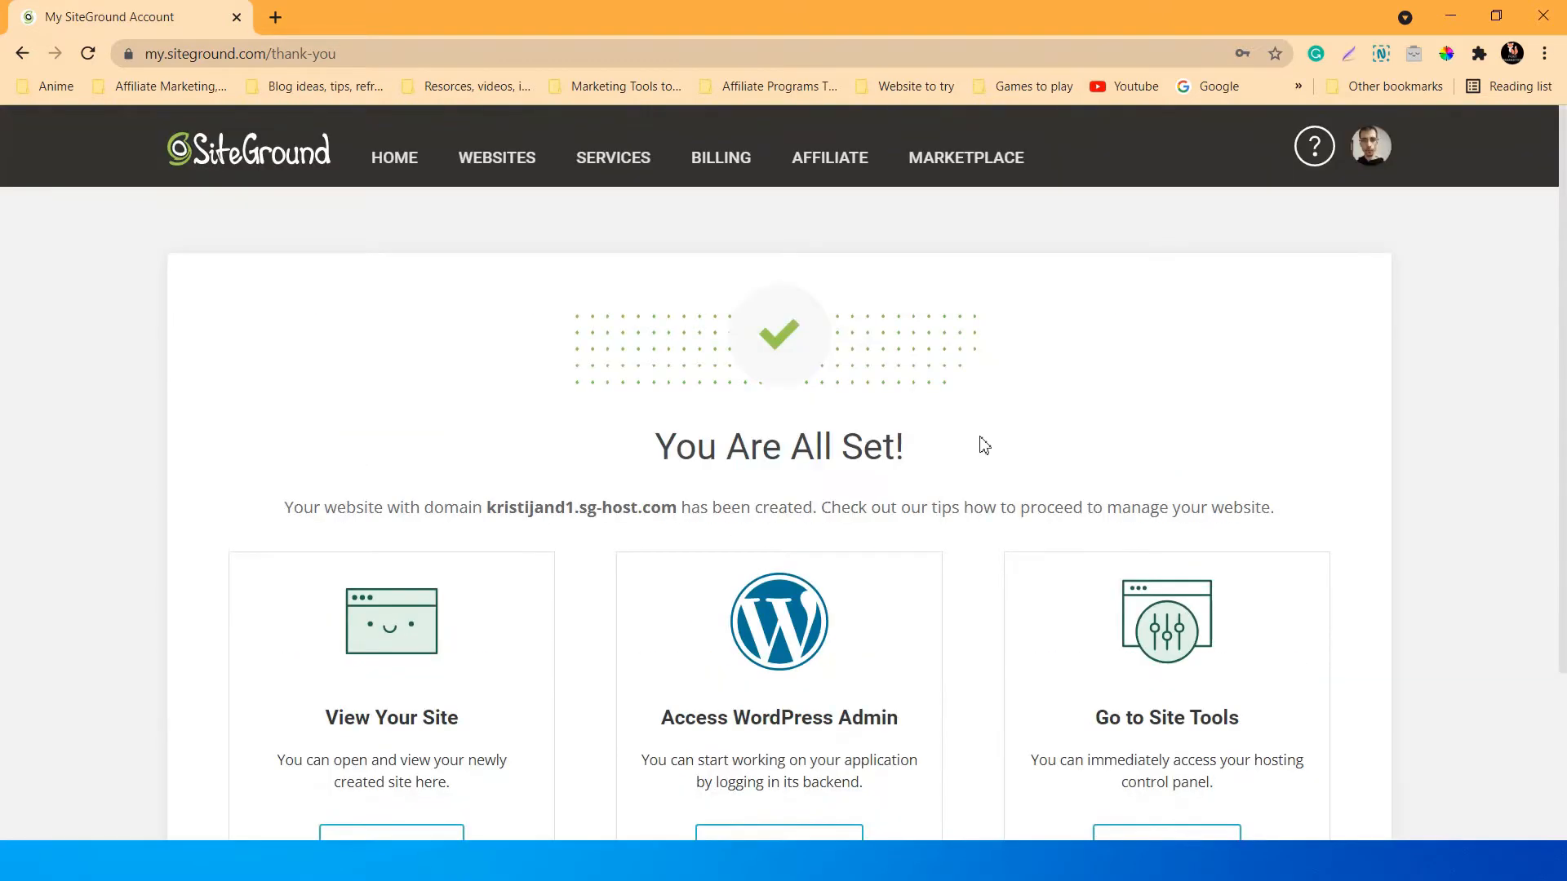
{"action": "scroll", "coordinate": [976, 457], "scroll_direction": "down", "scroll_amount": 1}
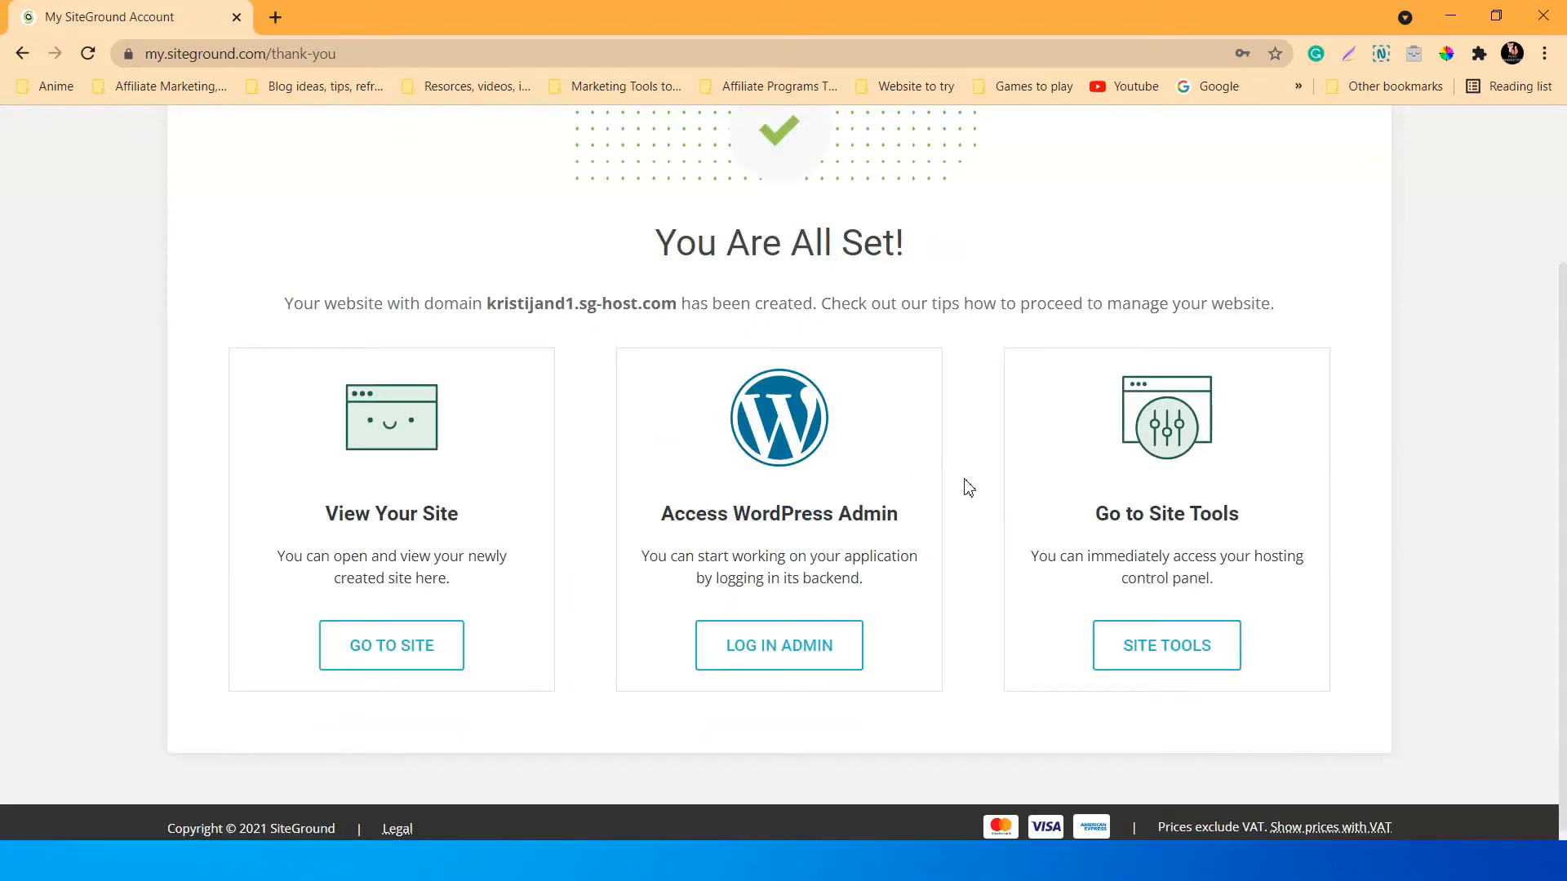
{"action": "scroll", "coordinate": [969, 488], "scroll_direction": "up", "scroll_amount": 2}
{"action": "scroll", "coordinate": [969, 488], "scroll_direction": "down", "scroll_amount": 2}
{"action": "scroll", "coordinate": [969, 488], "scroll_direction": "up", "scroll_amount": 1}
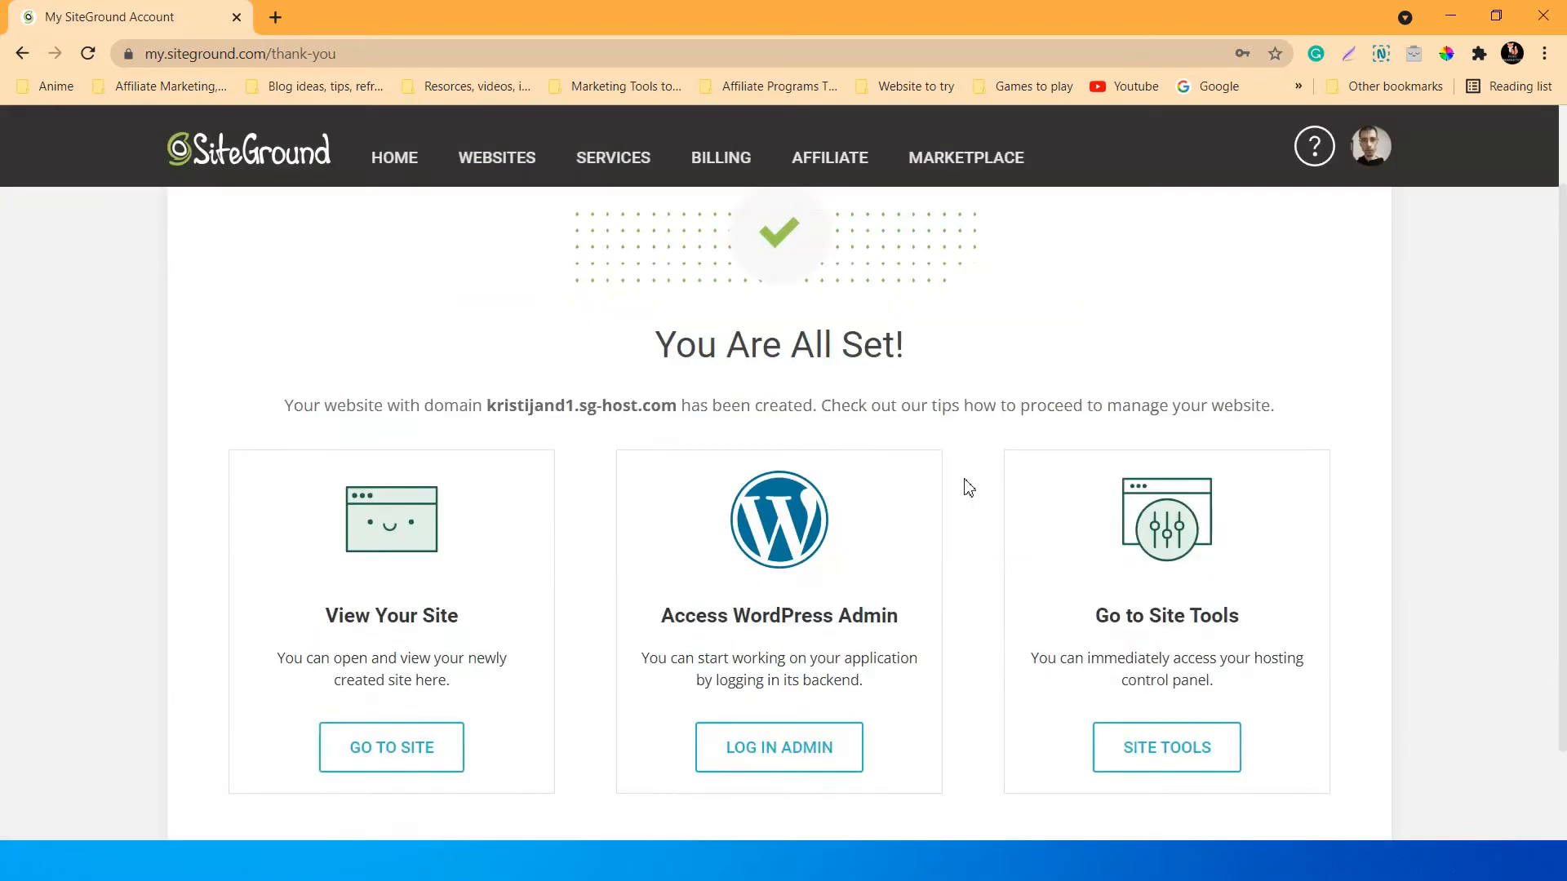
{"action": "scroll", "coordinate": [969, 487], "scroll_direction": "down", "scroll_amount": 1}
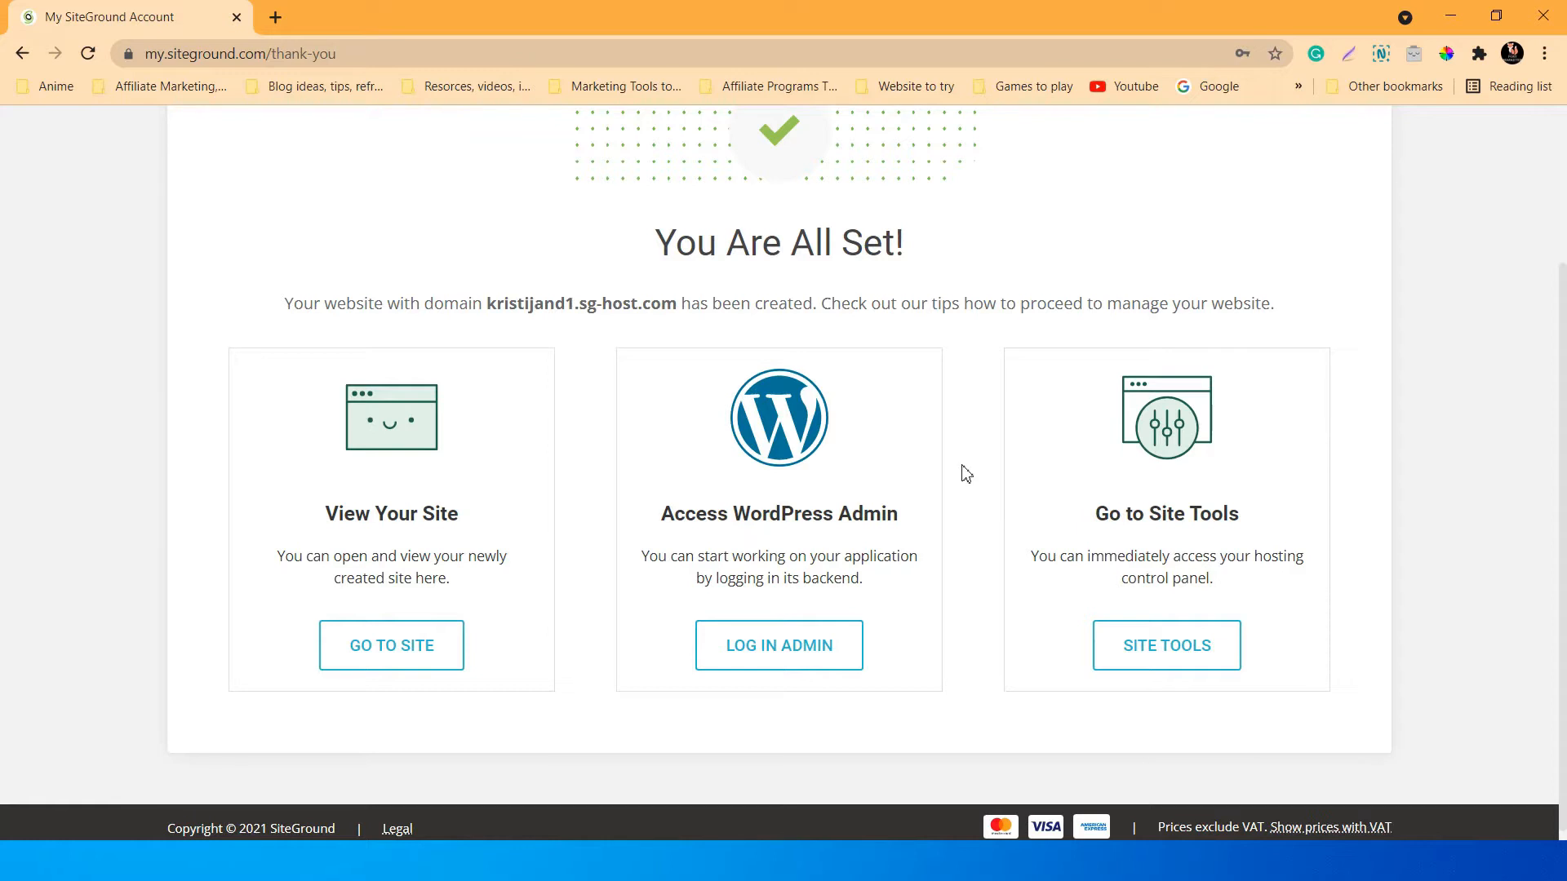
{"action": "scroll", "coordinate": [983, 430], "scroll_direction": "up", "scroll_amount": 3}
{"action": "scroll", "coordinate": [985, 428], "scroll_direction": "down", "scroll_amount": 3}
Log in to the new site's WordPress admin and start the WordPress Starter wizard.
{"action": "left_click", "coordinate": [762, 646]}
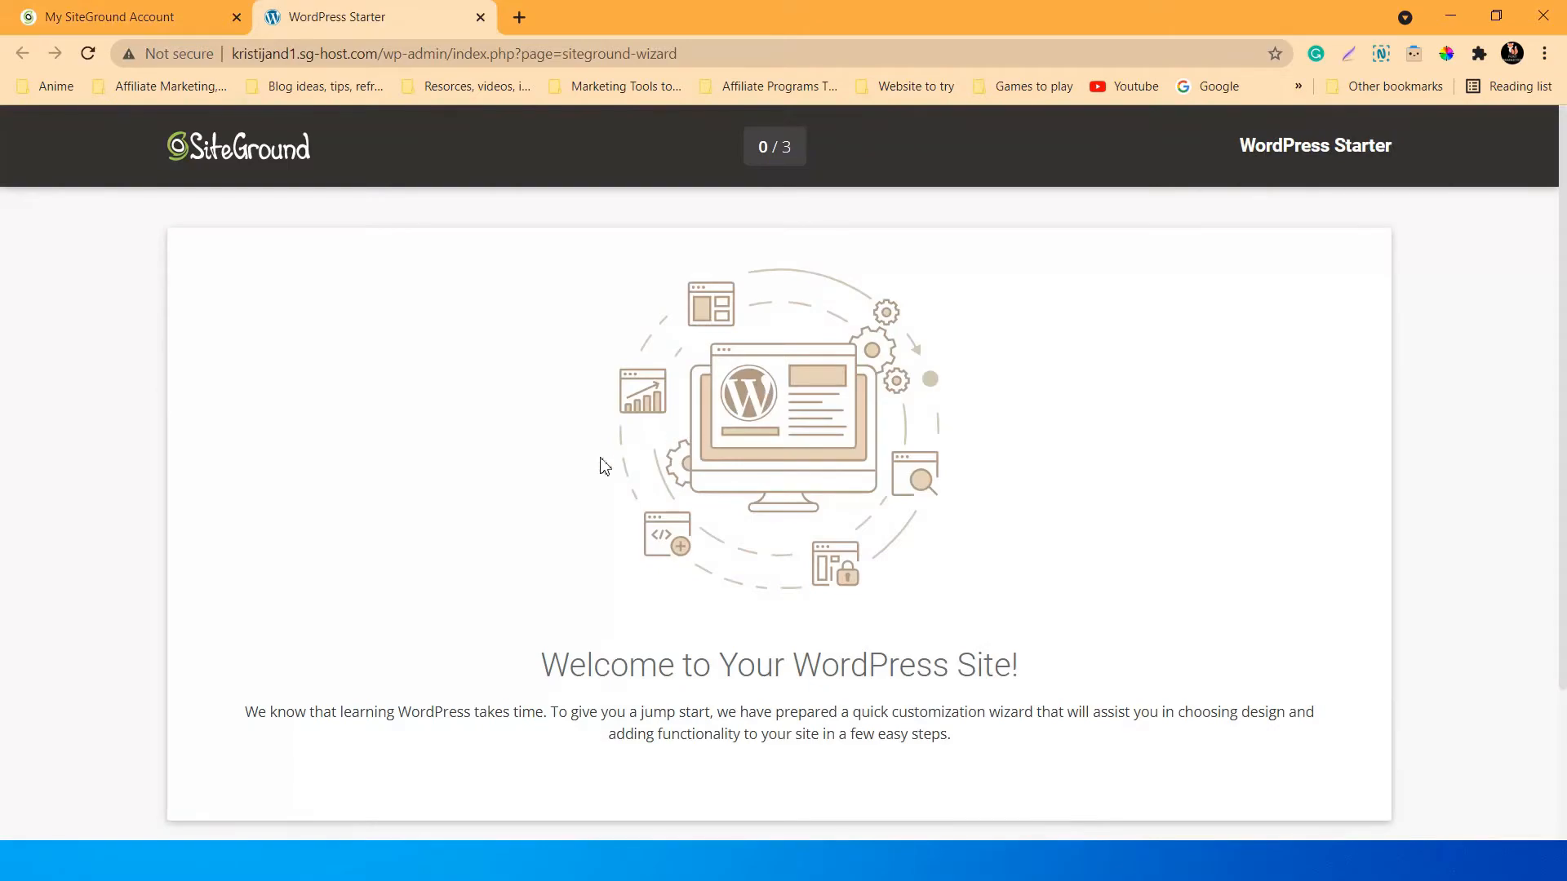
{"action": "scroll", "coordinate": [690, 438], "scroll_direction": "down", "scroll_amount": 3}
{"action": "left_click", "coordinate": [797, 733]}
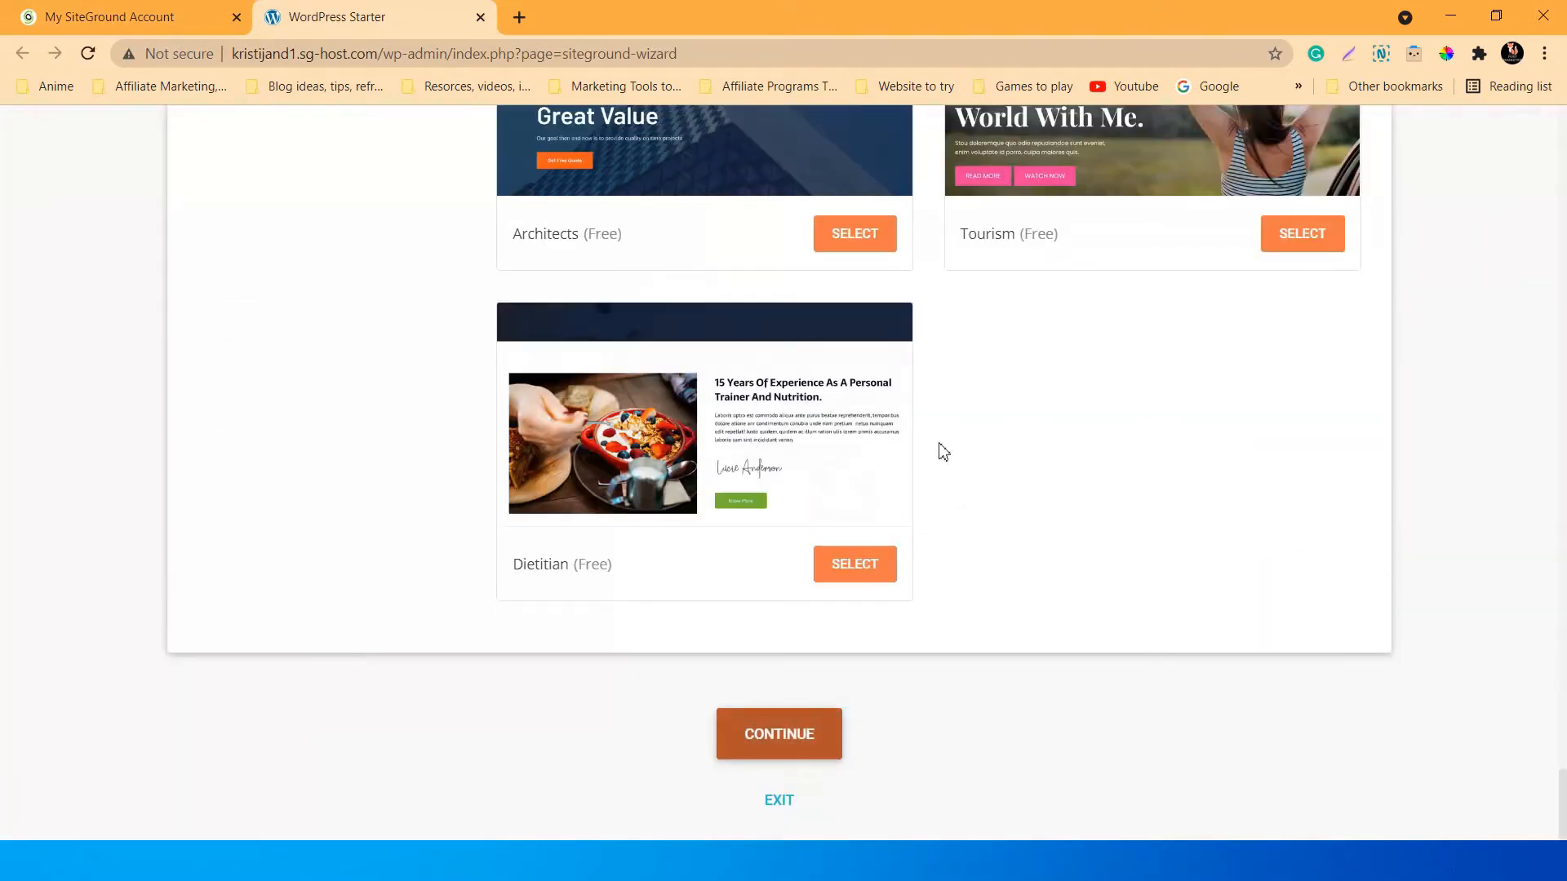
Browse the theme templates, keeping the default Twenty Twenty-One theme.
{"action": "scroll", "coordinate": [1525, 517], "scroll_direction": "up", "scroll_amount": 20}
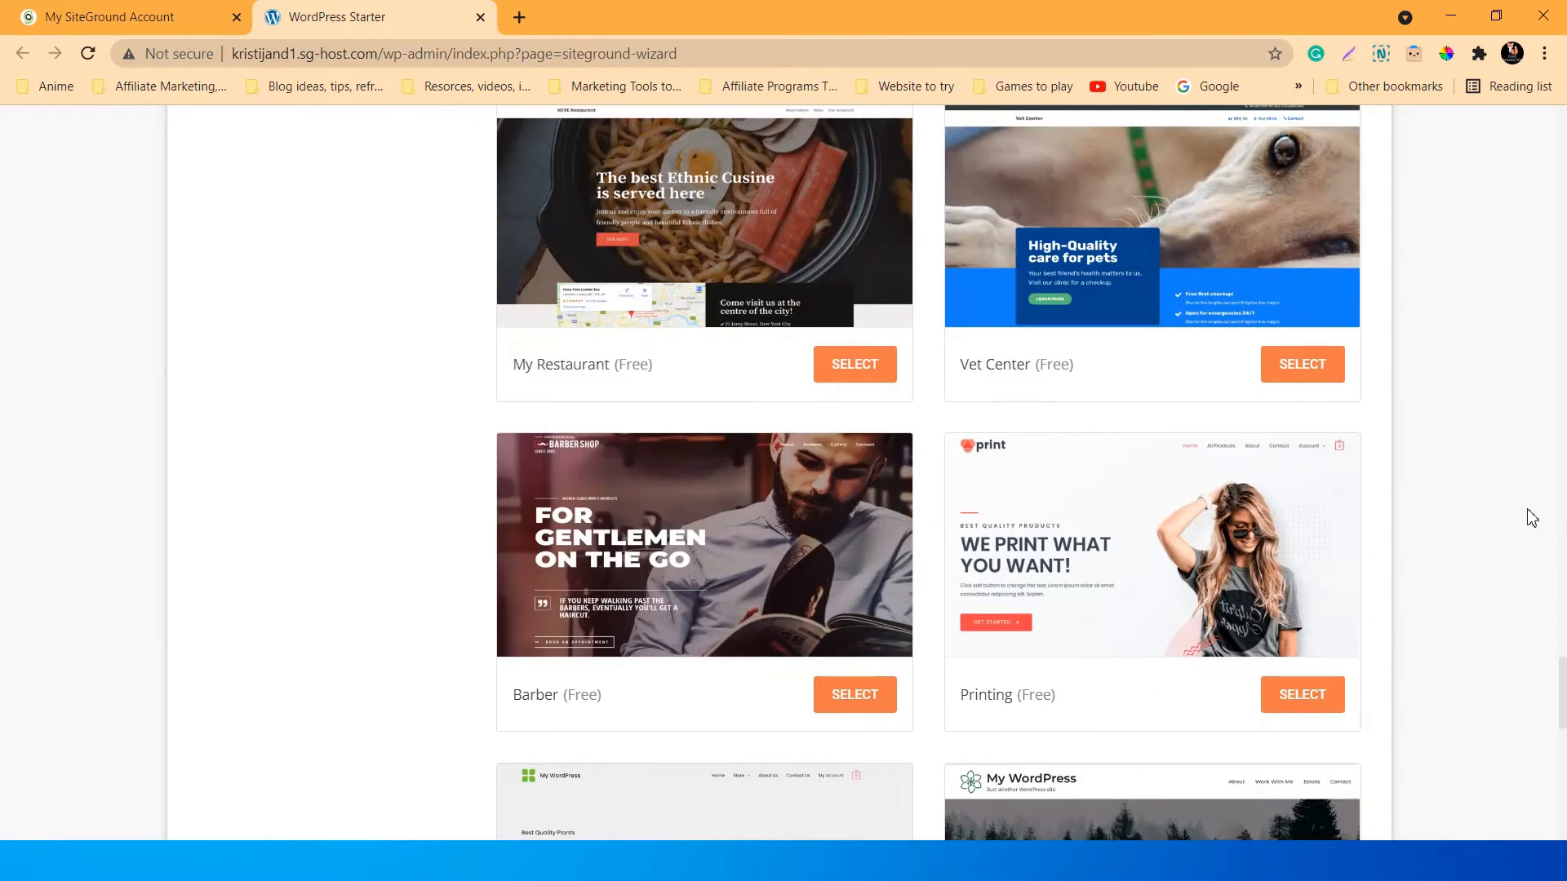
{"action": "scroll", "coordinate": [1532, 518], "scroll_direction": "up", "scroll_amount": 20}
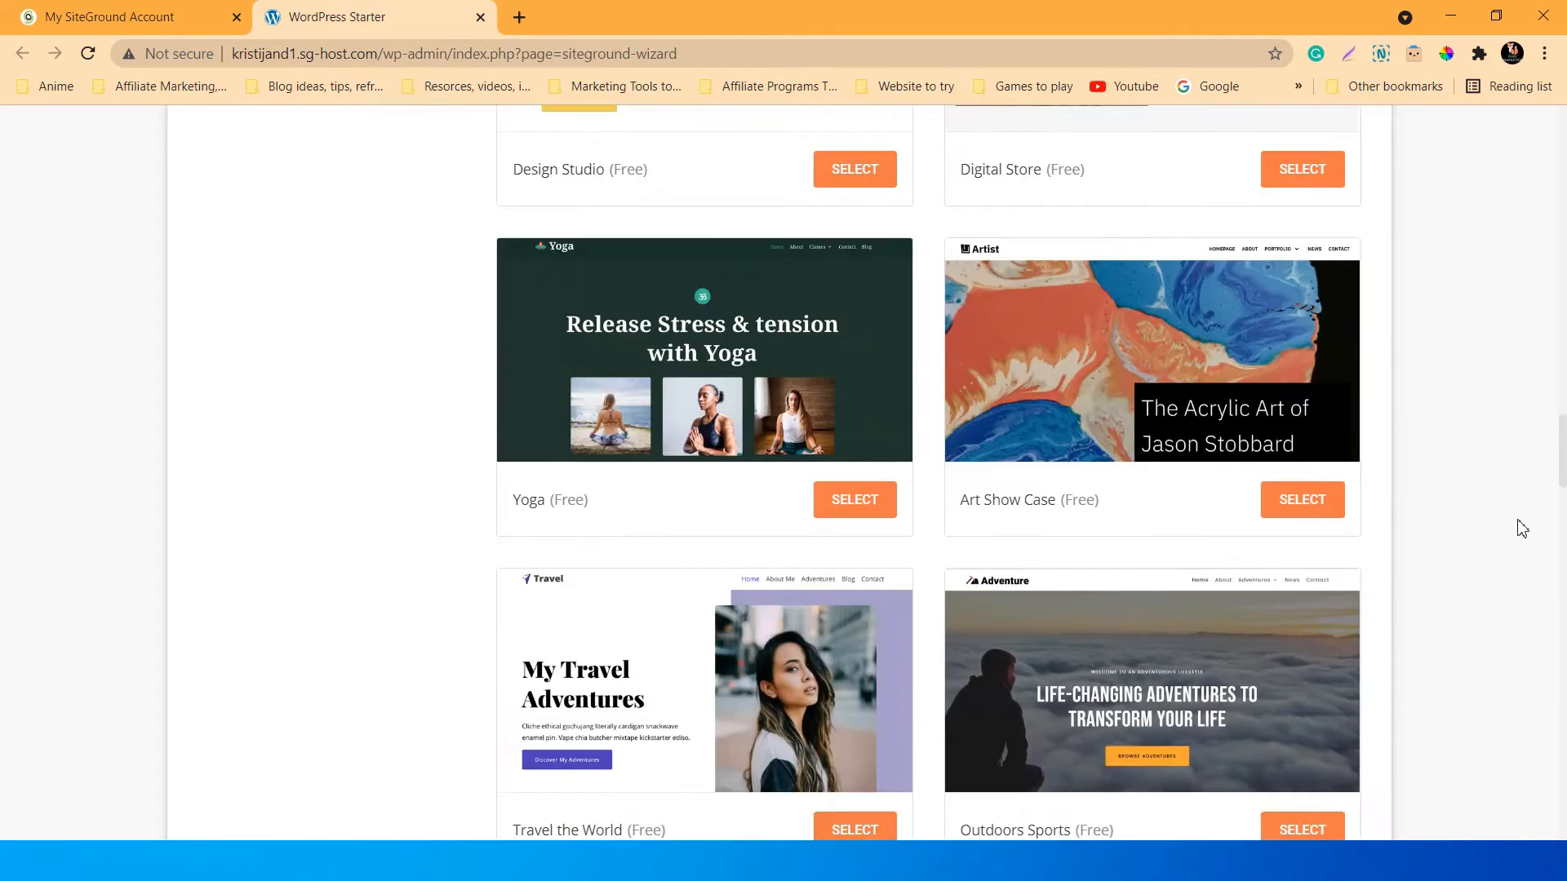
{"action": "scroll", "coordinate": [1523, 528], "scroll_direction": "up", "scroll_amount": 20}
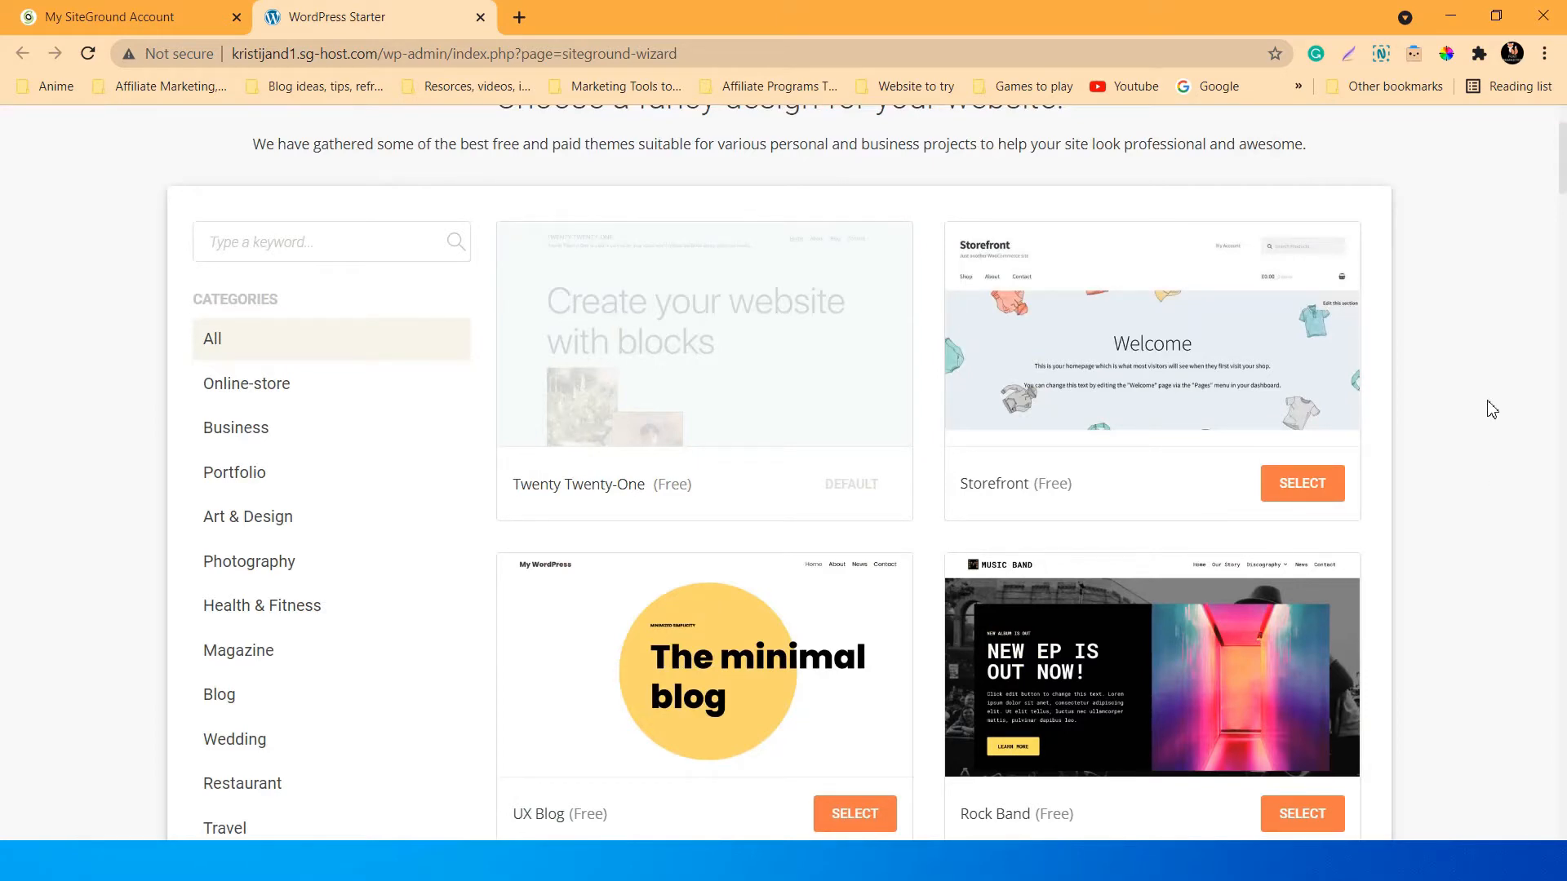
{"action": "scroll", "coordinate": [1445, 412], "scroll_direction": "up", "scroll_amount": 2}
{"action": "scroll", "coordinate": [1446, 412], "scroll_direction": "down", "scroll_amount": 1}
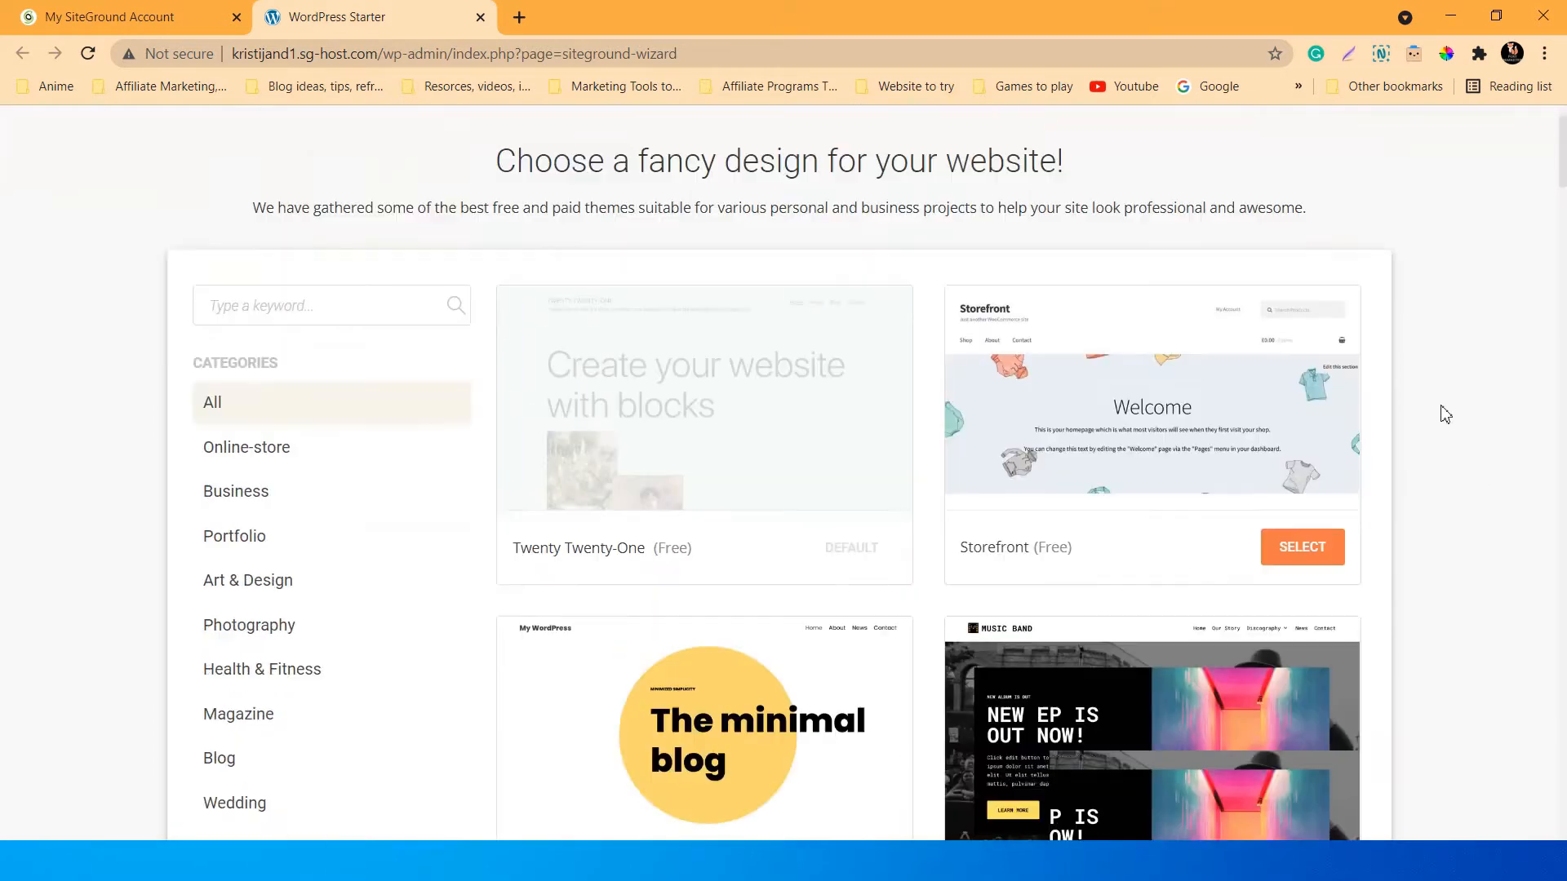
{"action": "scroll", "coordinate": [1443, 413], "scroll_direction": "up", "scroll_amount": 1}
{"action": "scroll", "coordinate": [1445, 414], "scroll_direction": "down", "scroll_amount": 1}
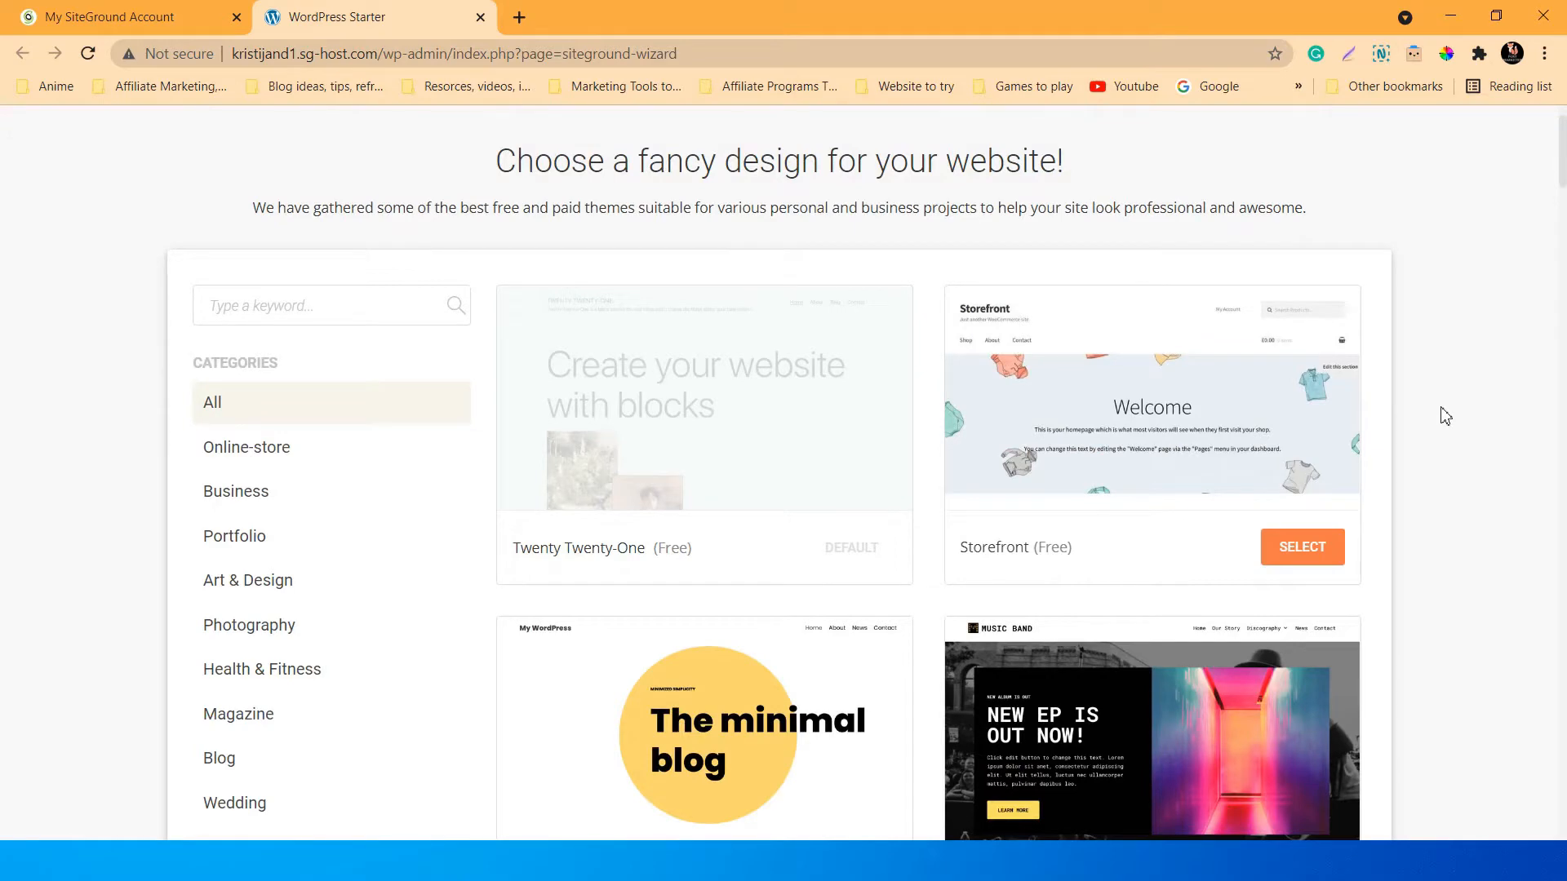
{"action": "scroll", "coordinate": [1446, 416], "scroll_direction": "down", "scroll_amount": 2}
{"action": "scroll", "coordinate": [1453, 427], "scroll_direction": "up", "scroll_amount": 3}
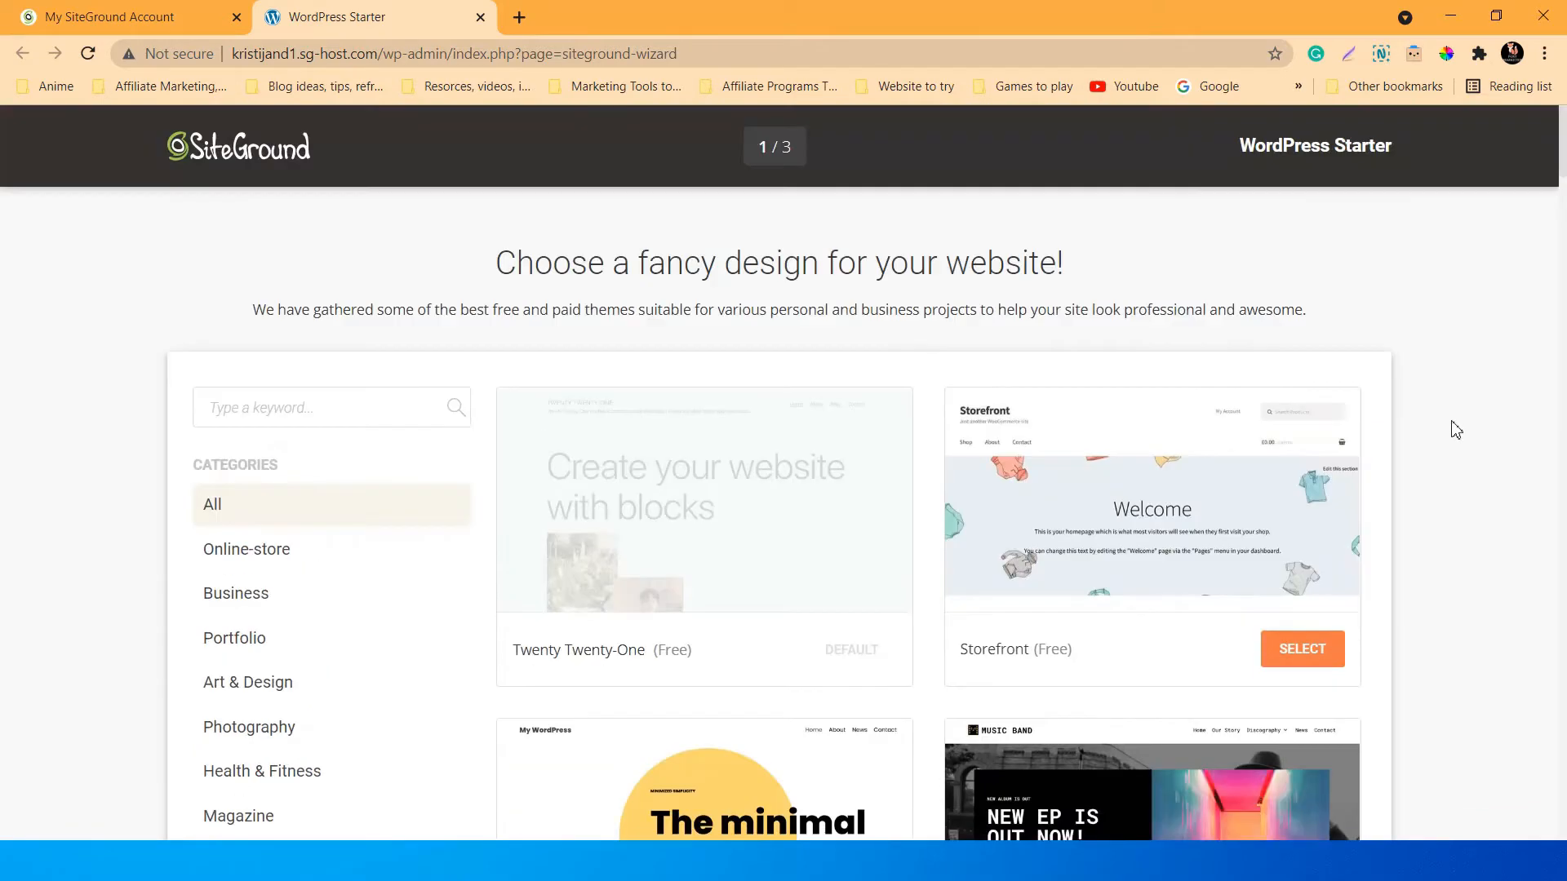
{"action": "scroll", "coordinate": [1456, 430], "scroll_direction": "down", "scroll_amount": 2}
{"action": "scroll", "coordinate": [1456, 430], "scroll_direction": "down", "scroll_amount": 1}
{"action": "scroll", "coordinate": [1457, 430], "scroll_direction": "up", "scroll_amount": 1}
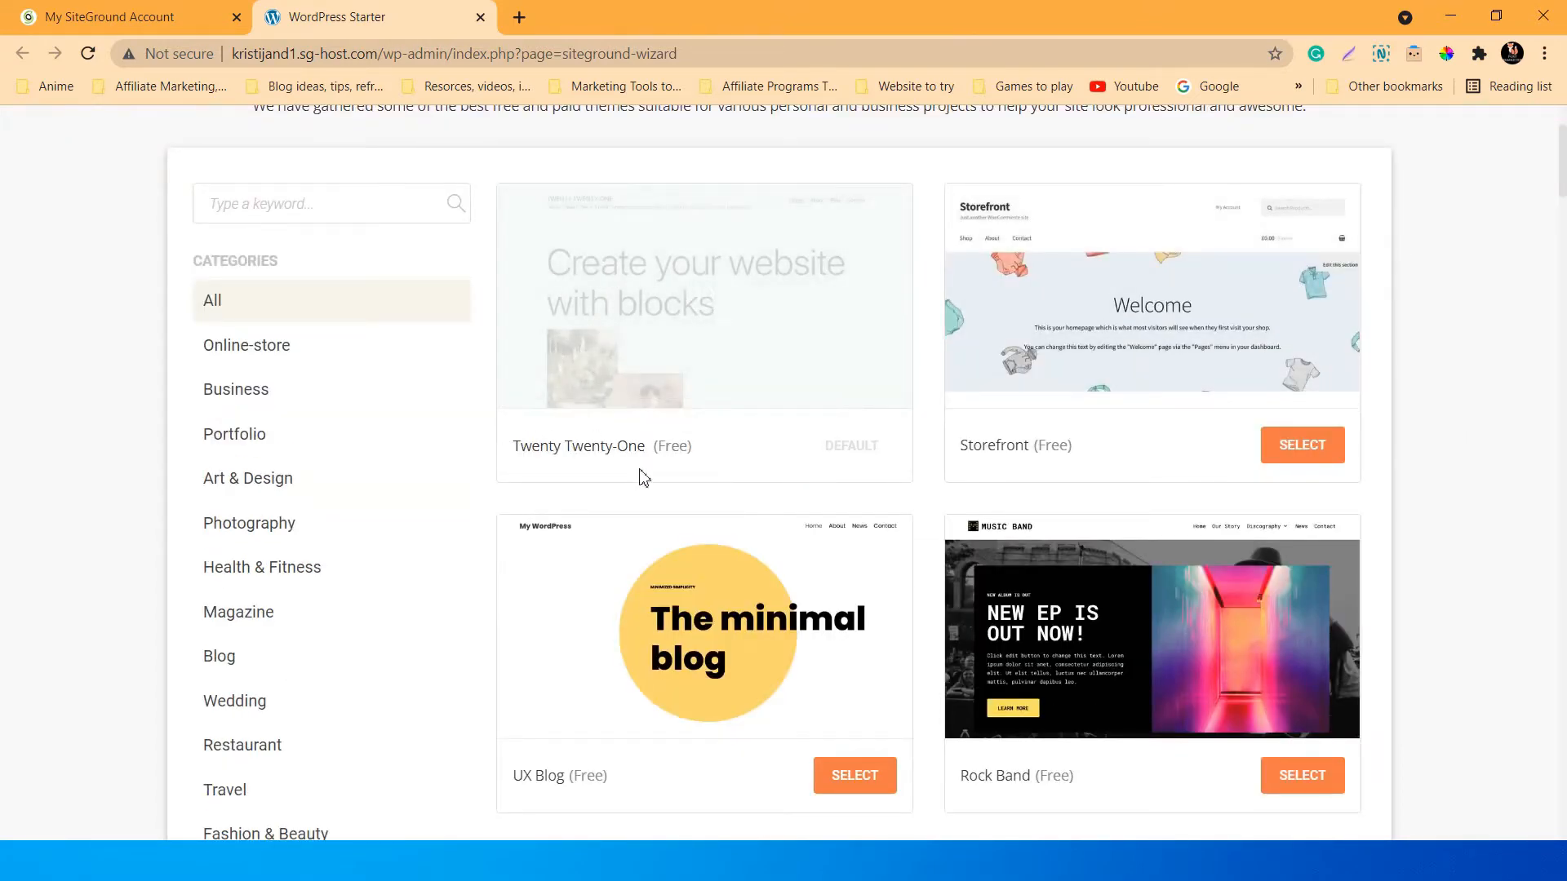
{"action": "scroll", "coordinate": [1402, 395], "scroll_direction": "down", "scroll_amount": 2}
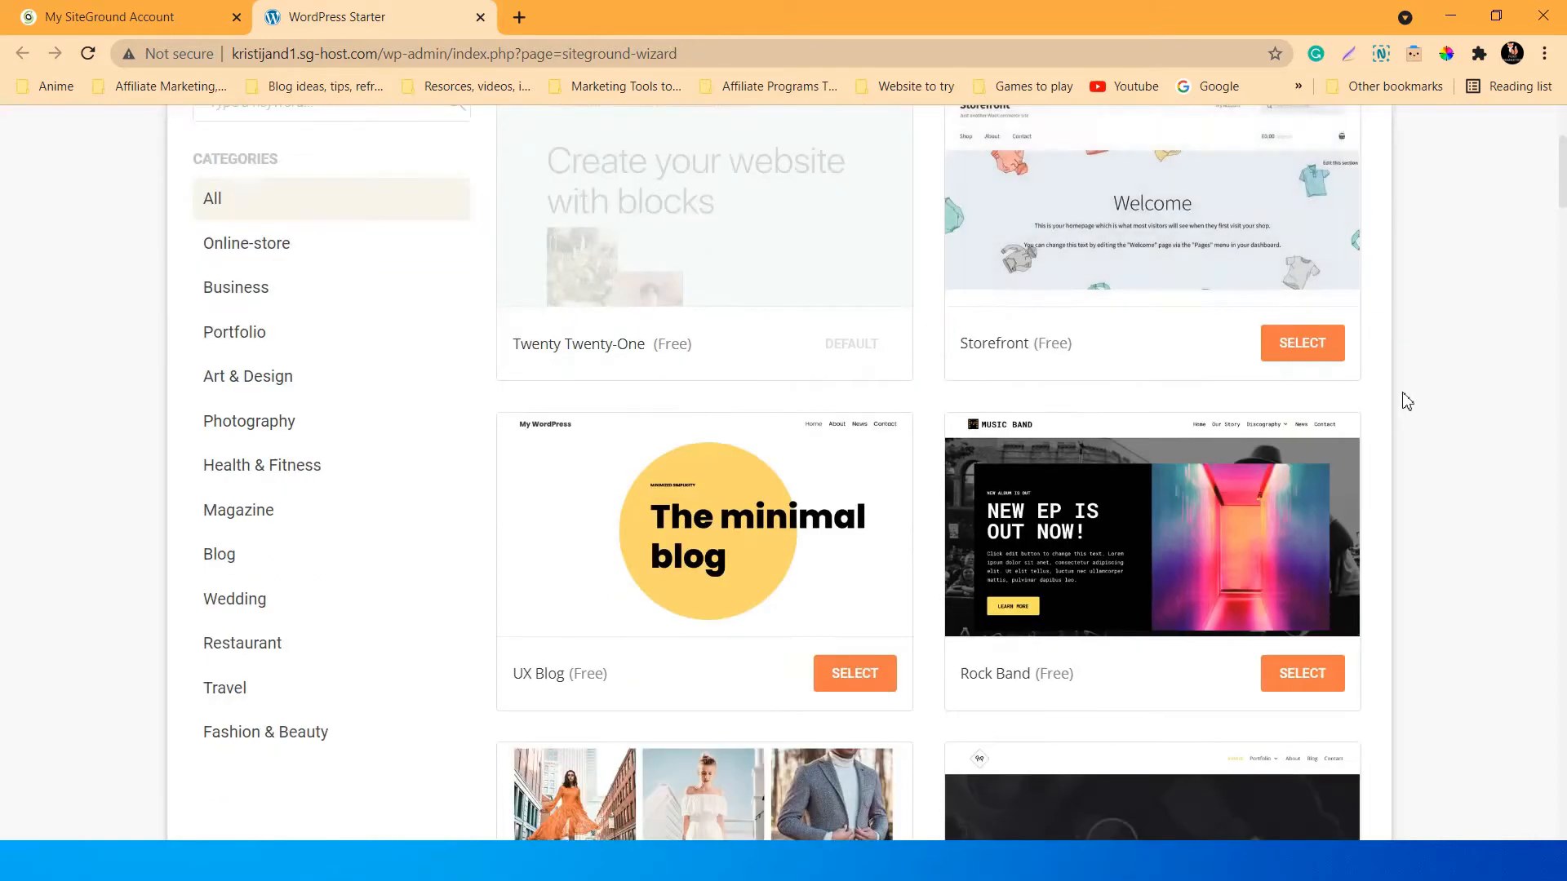
{"action": "scroll", "coordinate": [1452, 482], "scroll_direction": "down", "scroll_amount": 2}
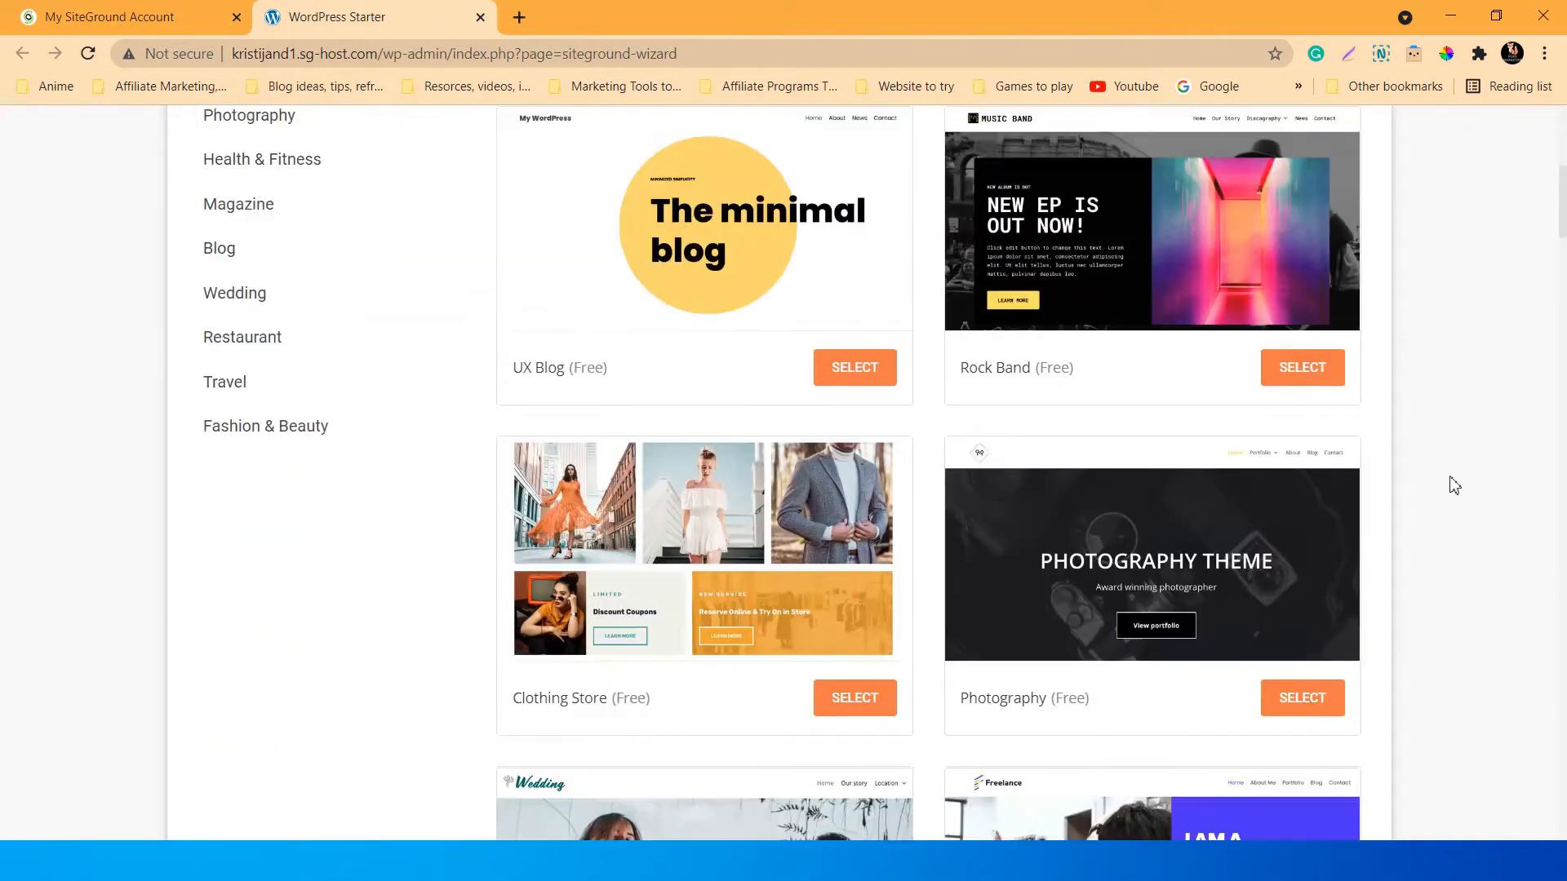
{"action": "scroll", "coordinate": [1350, 434], "scroll_direction": "down", "scroll_amount": 7}
{"action": "scroll", "coordinate": [1383, 439], "scroll_direction": "down", "scroll_amount": 15}
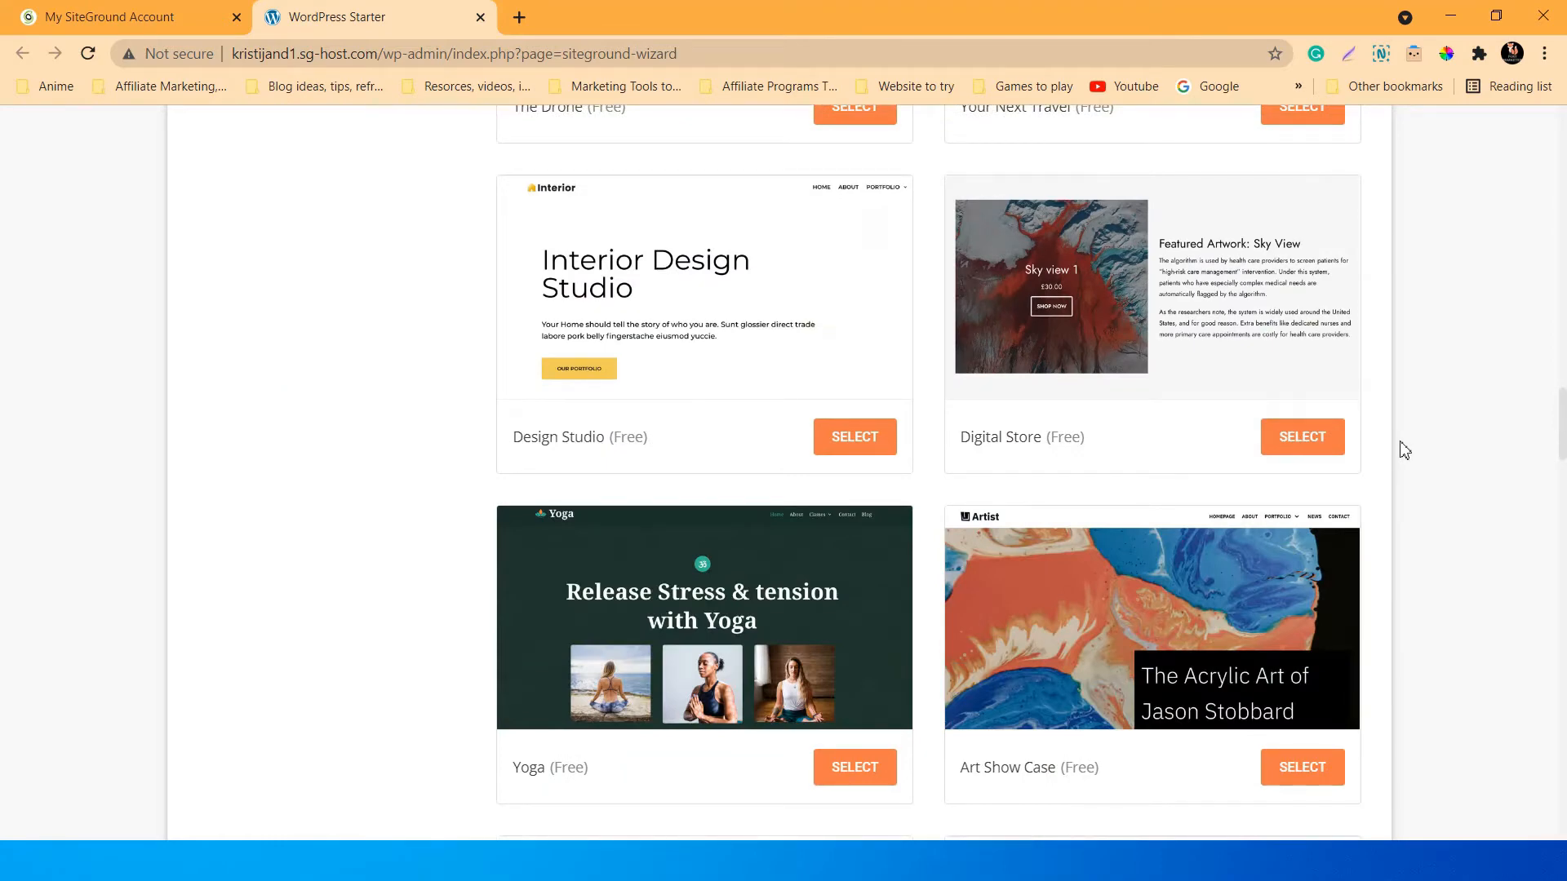
{"action": "scroll", "coordinate": [1394, 448], "scroll_direction": "up", "scroll_amount": 1}
{"action": "scroll", "coordinate": [1393, 448], "scroll_direction": "down", "scroll_amount": 9}
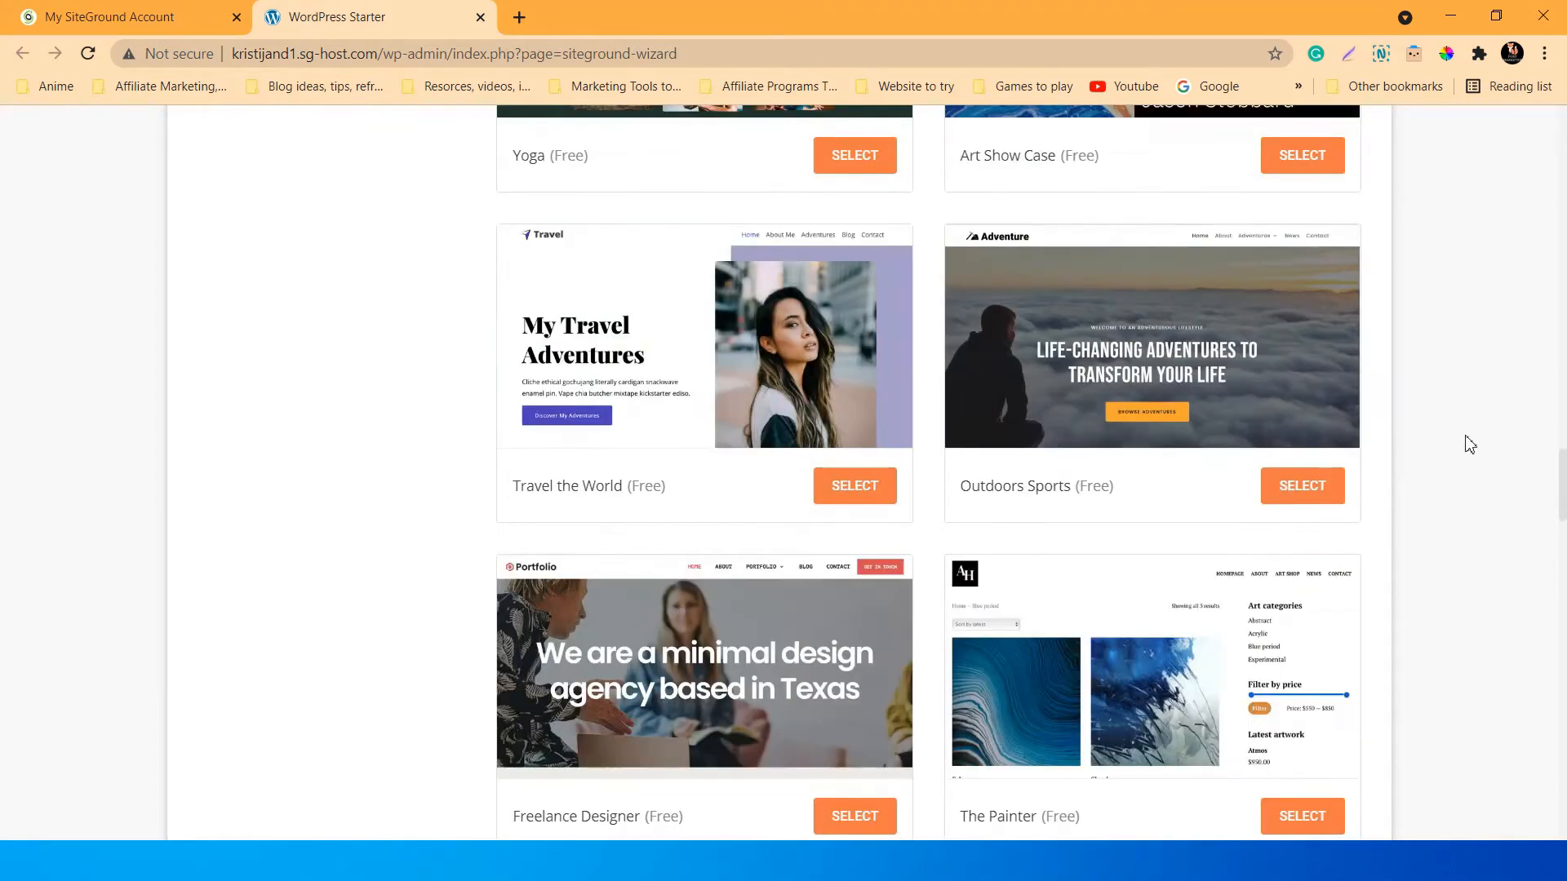
{"action": "scroll", "coordinate": [1469, 444], "scroll_direction": "down", "scroll_amount": 20}
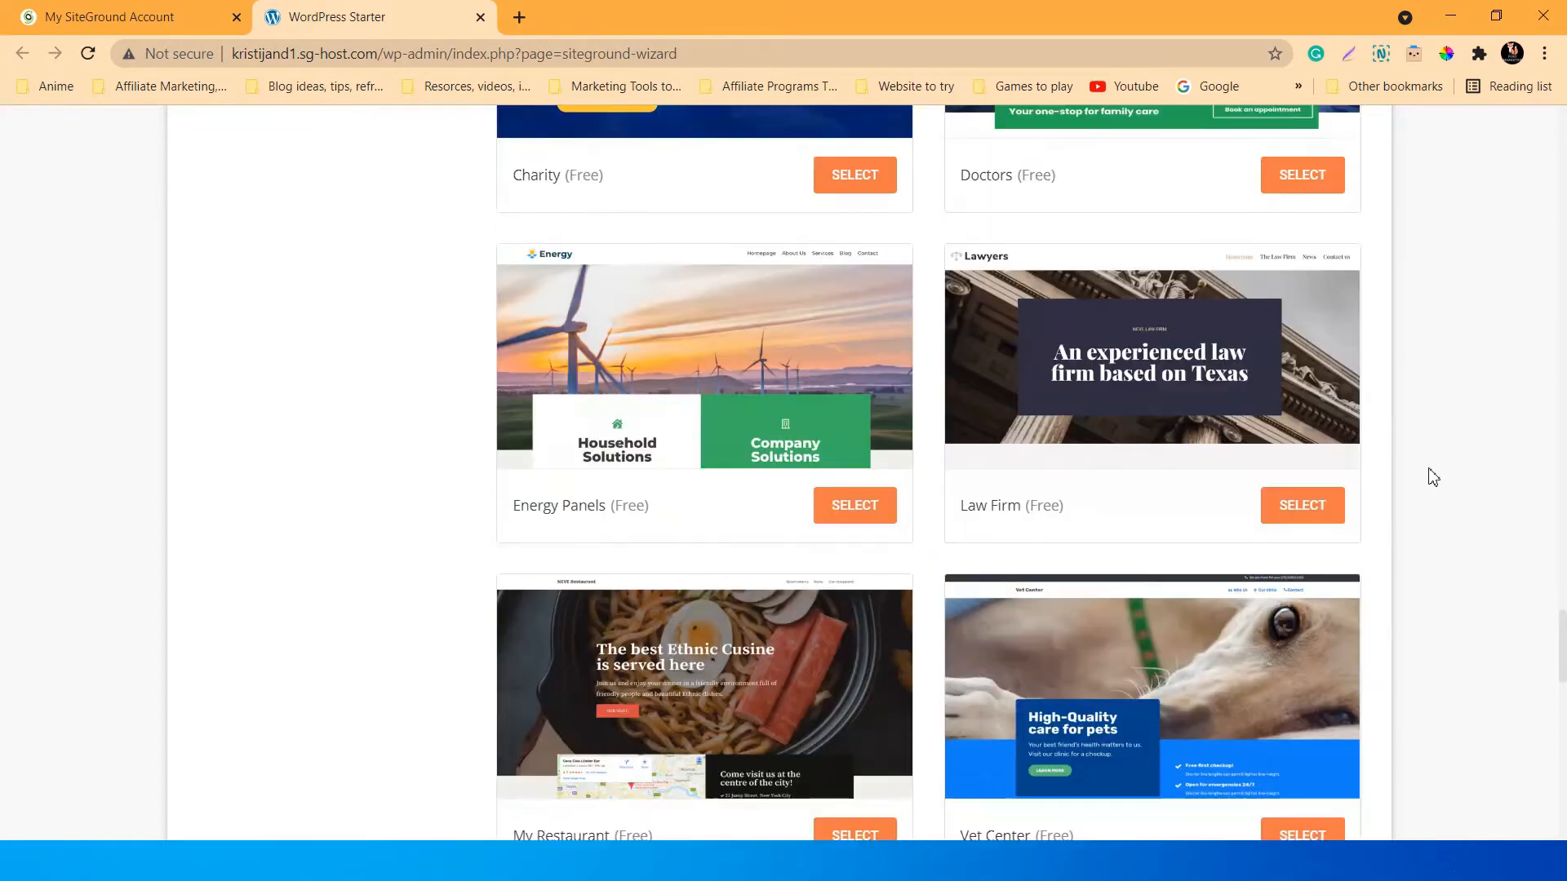
{"action": "scroll", "coordinate": [1434, 477], "scroll_direction": "down", "scroll_amount": 20}
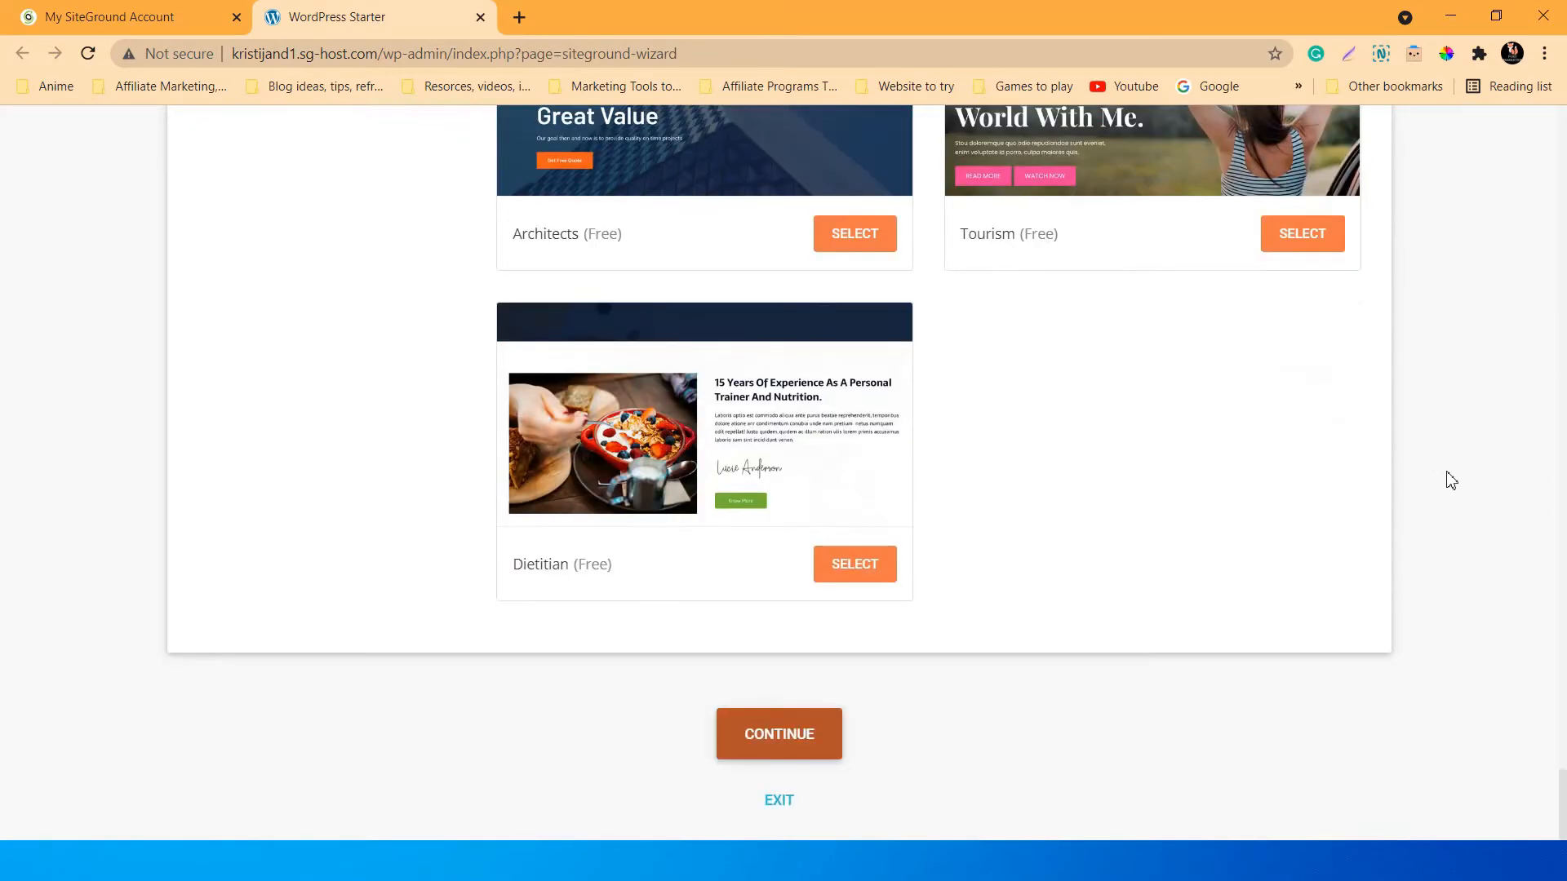
Move to the plugins step and leave only Contact Form by WPForms selected.
{"action": "left_click", "coordinate": [785, 741]}
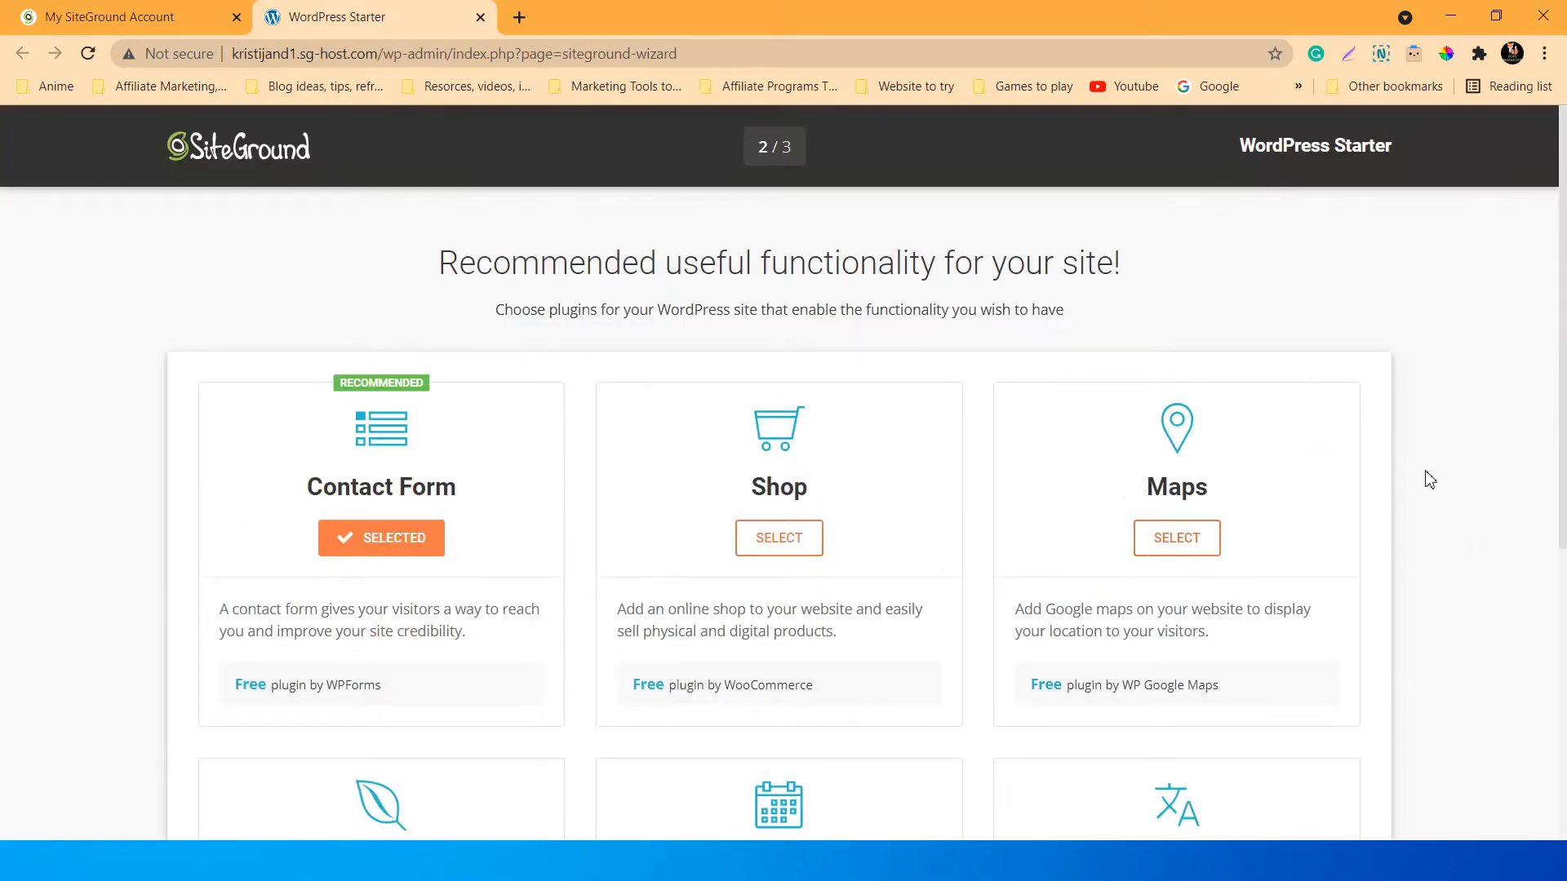
{"action": "scroll", "coordinate": [874, 498], "scroll_direction": "down", "scroll_amount": 1}
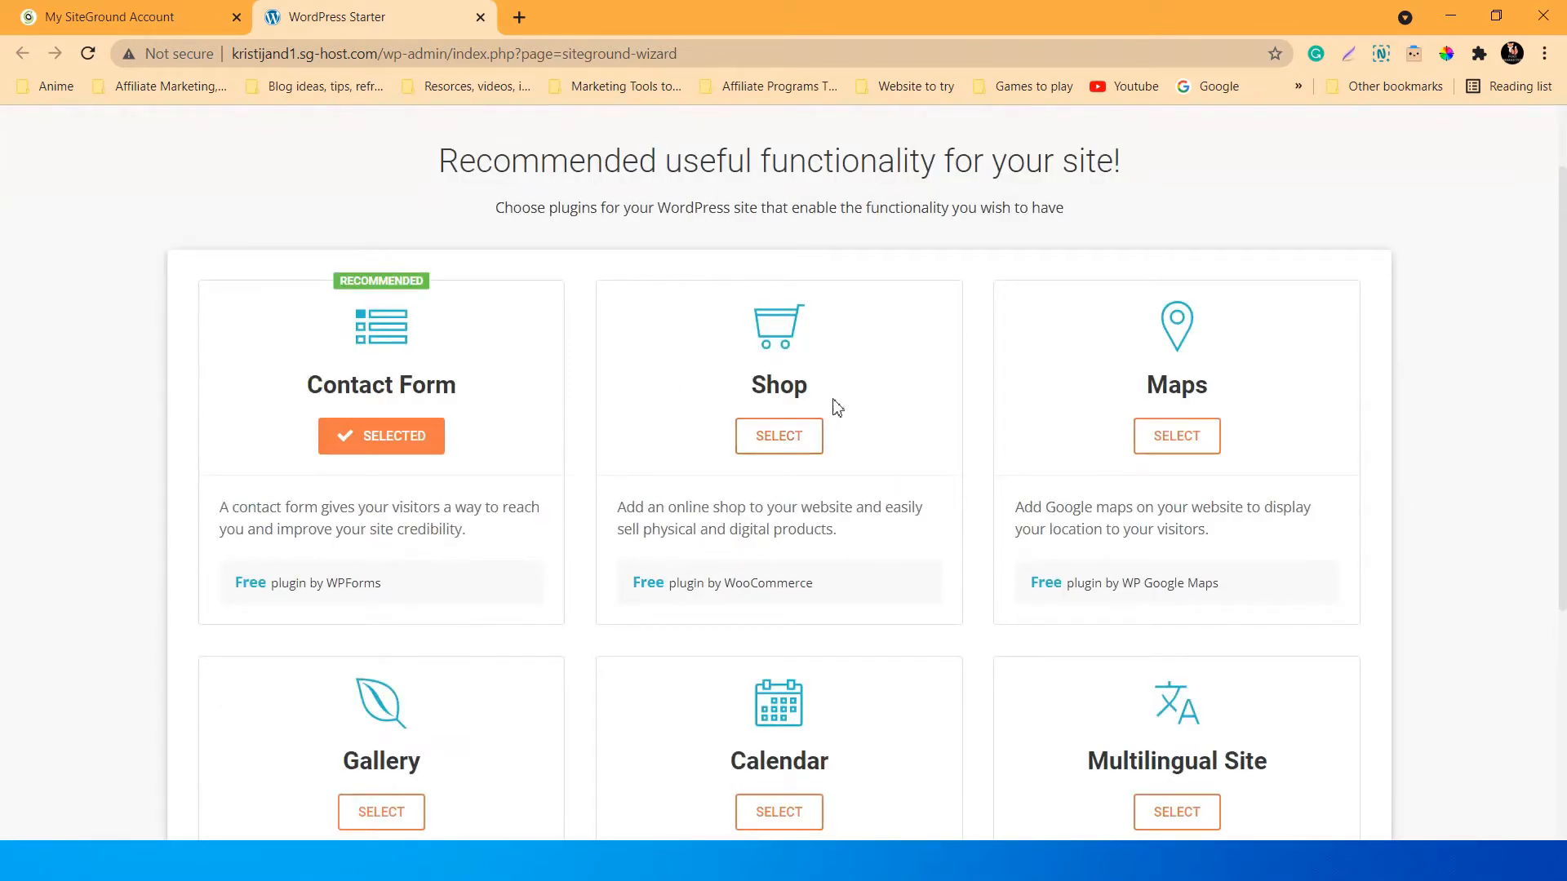
{"action": "scroll", "coordinate": [1388, 436], "scroll_direction": "down", "scroll_amount": 1}
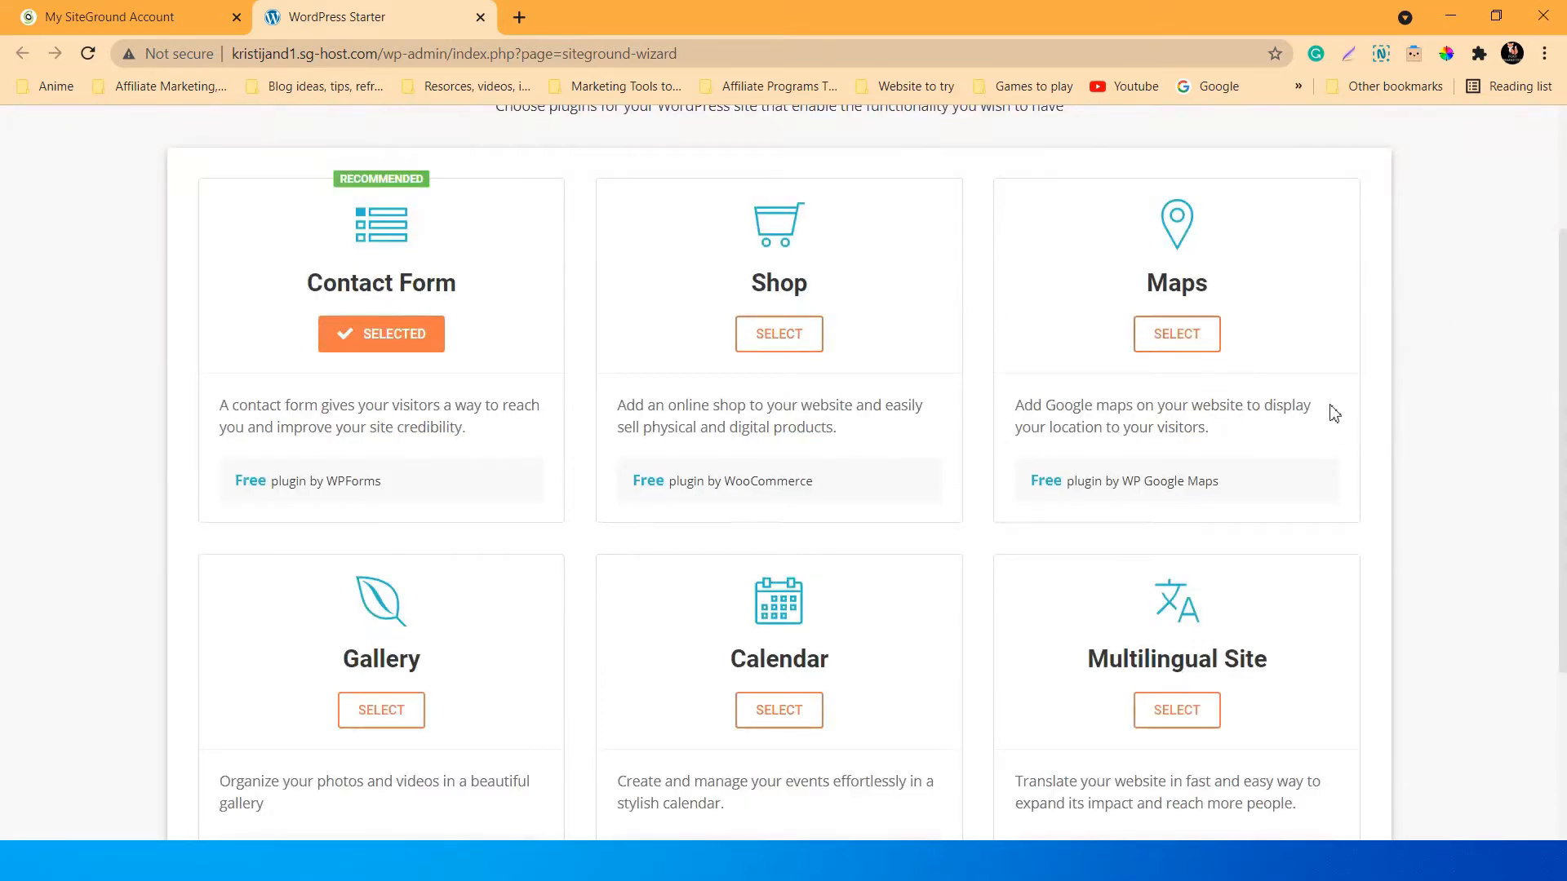
{"action": "scroll", "coordinate": [1334, 414], "scroll_direction": "down", "scroll_amount": 1}
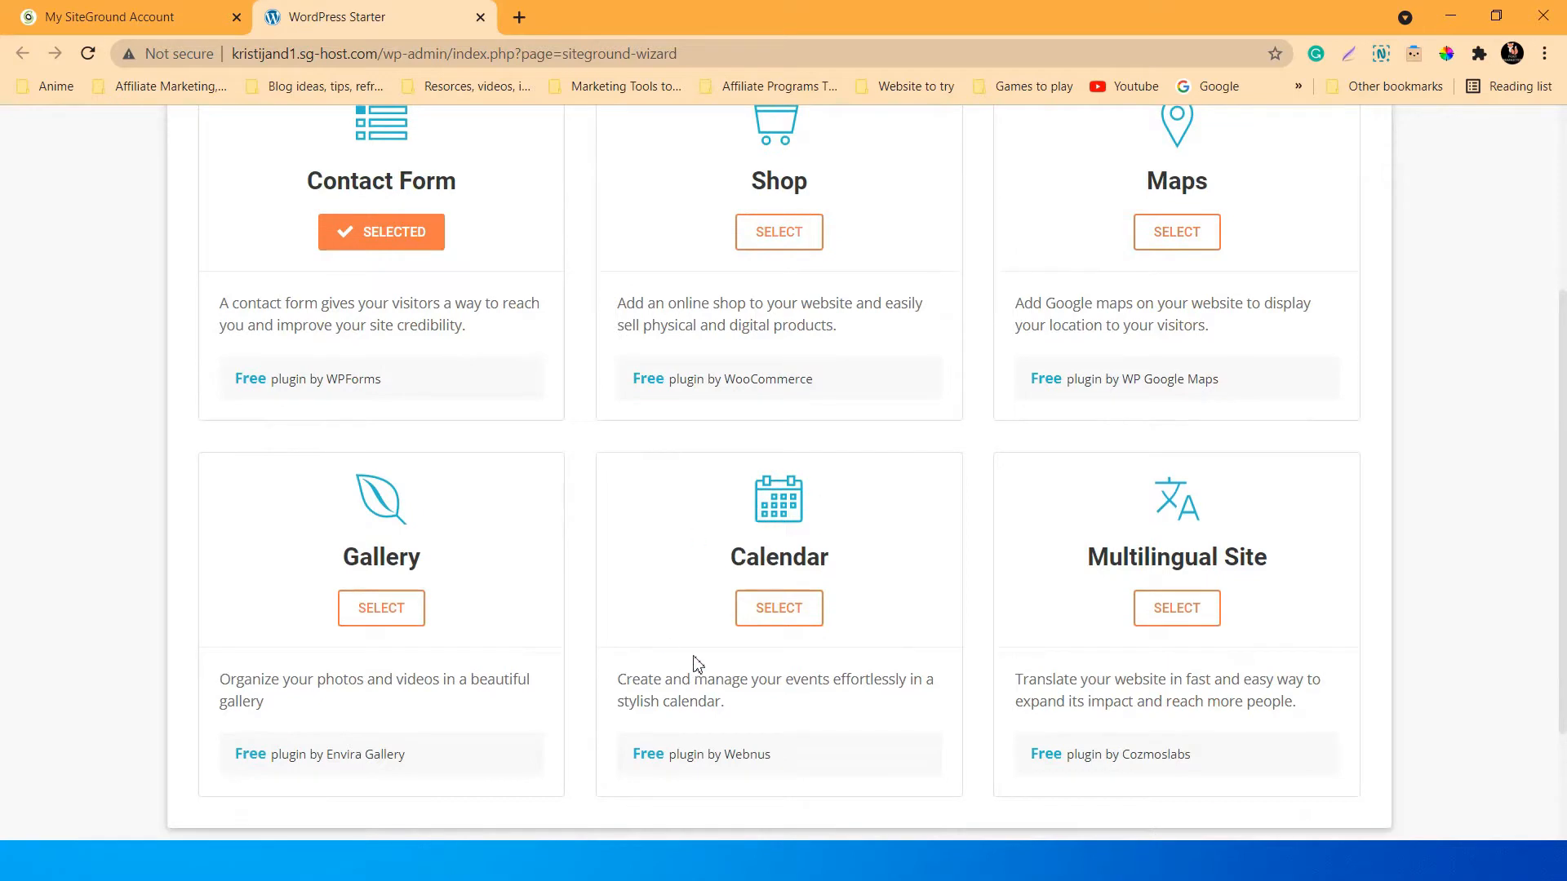
{"action": "scroll", "coordinate": [604, 548], "scroll_direction": "down", "scroll_amount": 1}
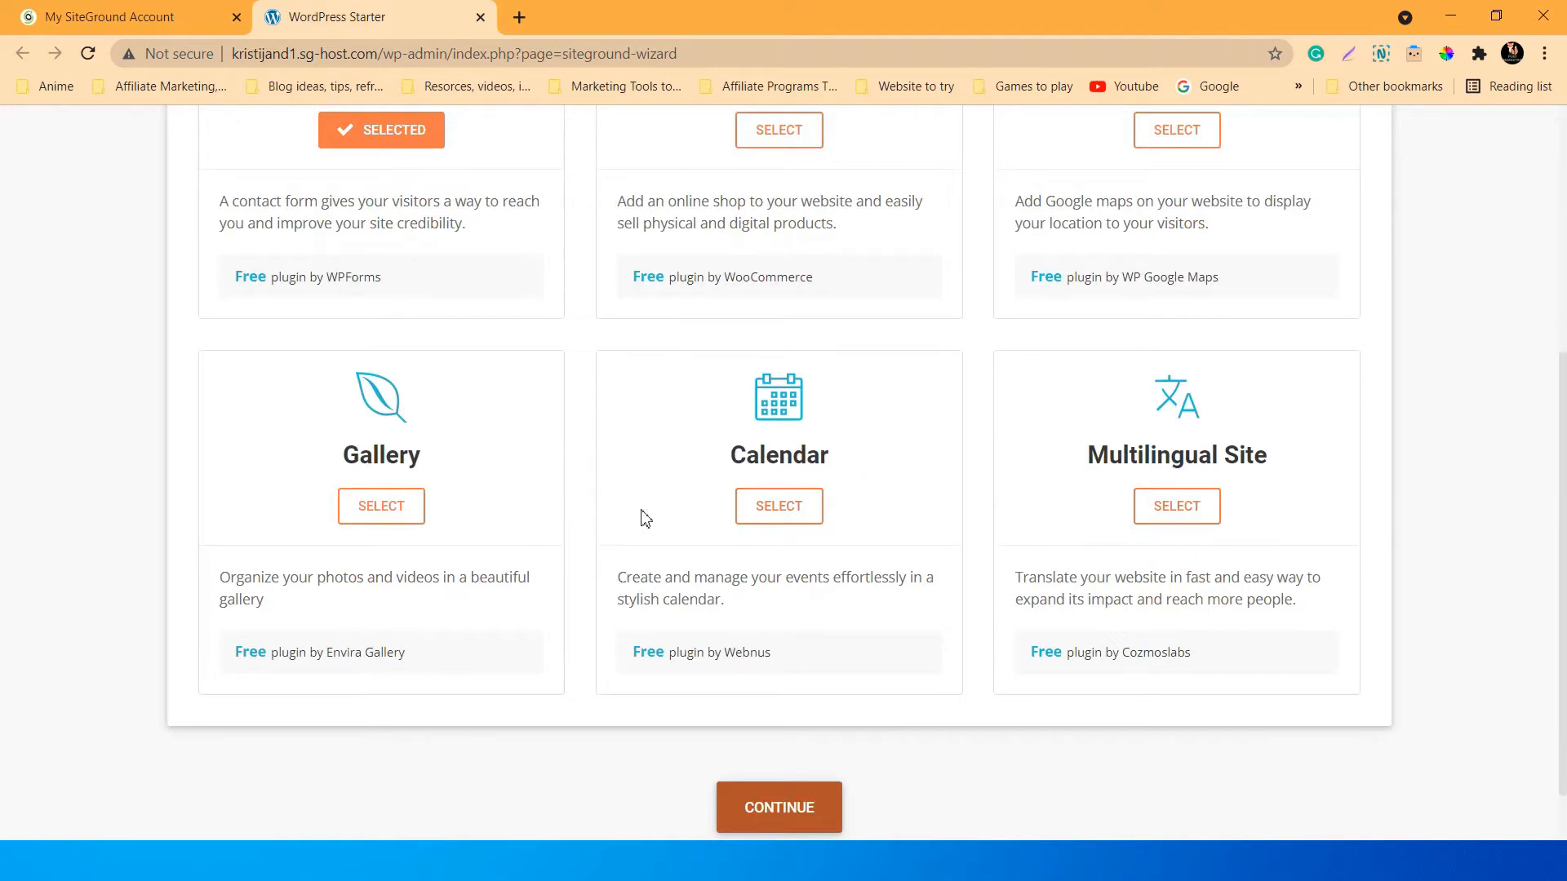
{"action": "scroll", "coordinate": [645, 518], "scroll_direction": "down", "scroll_amount": 1}
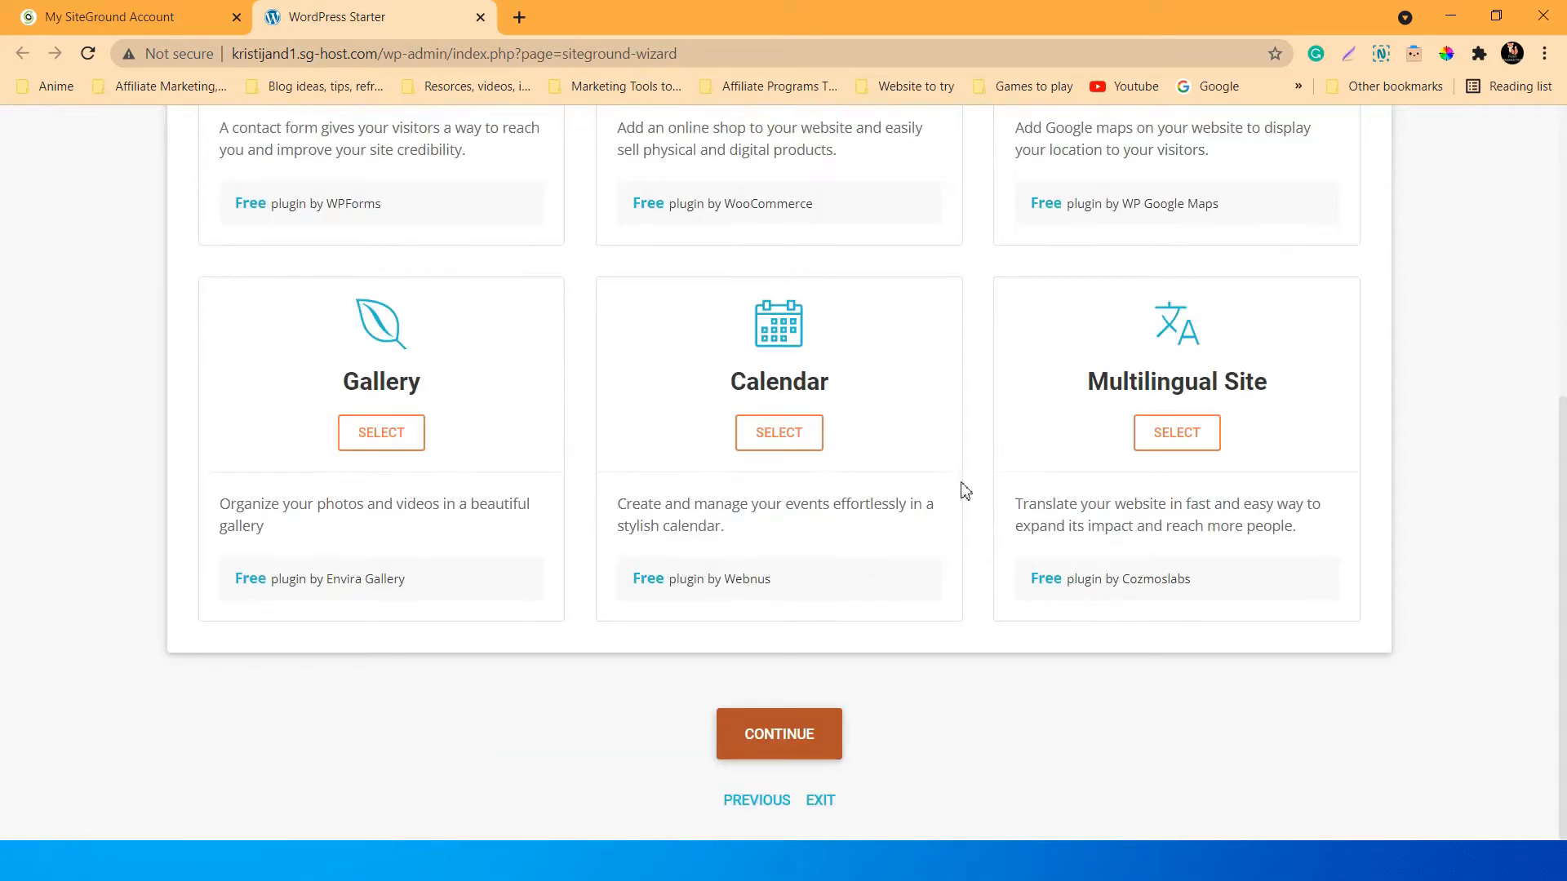
Skip the marketing plugins and complete the wizard to install the selected items.
{"action": "left_click", "coordinate": [782, 739]}
{"action": "scroll", "coordinate": [1074, 587], "scroll_direction": "up", "scroll_amount": 4}
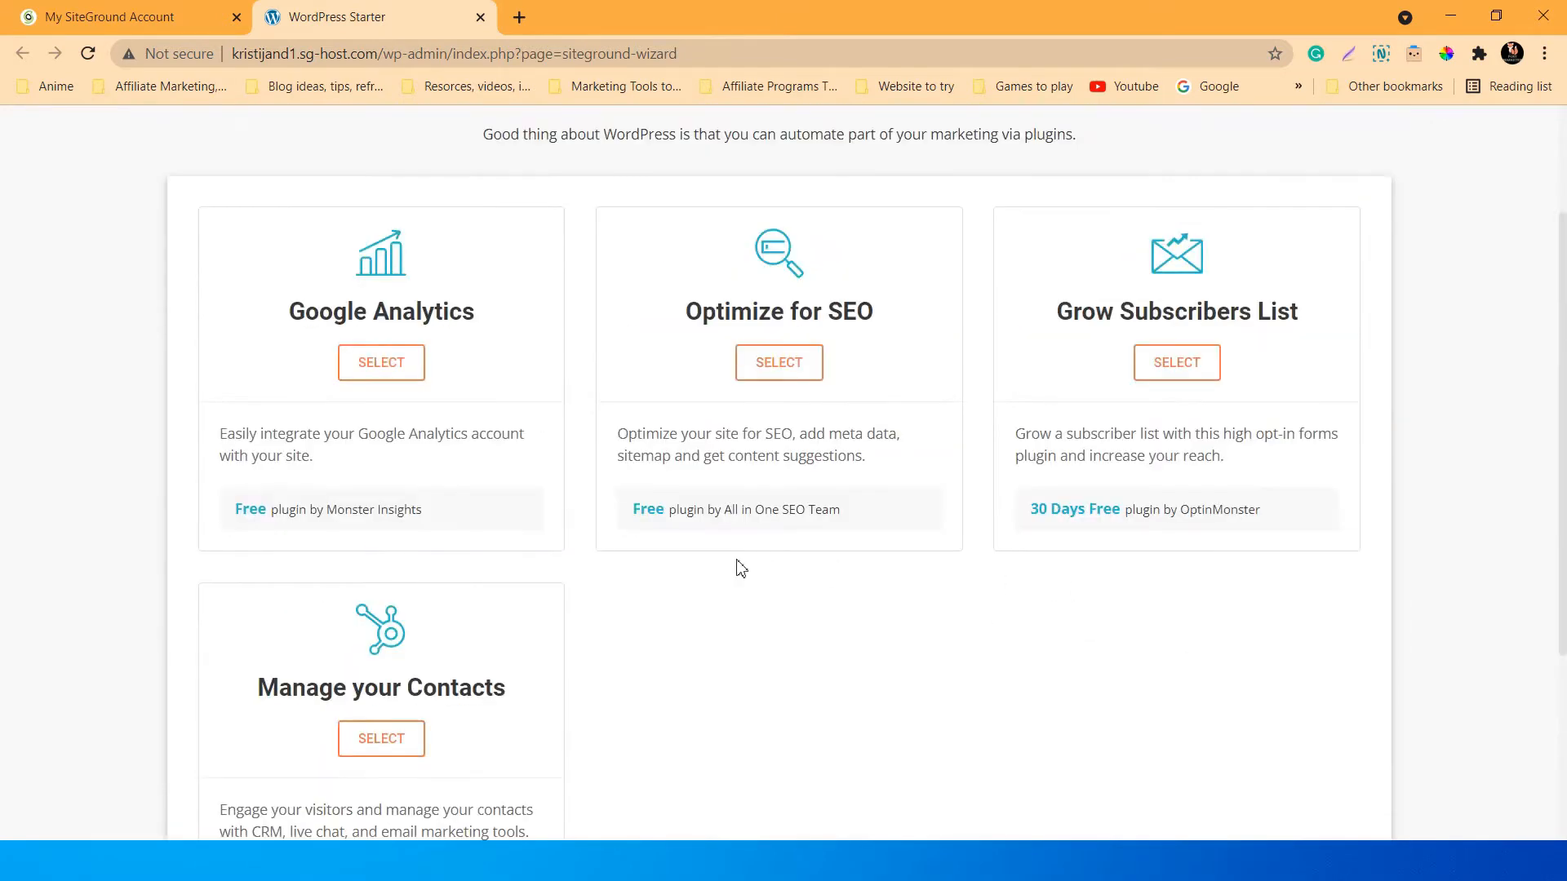
{"action": "scroll", "coordinate": [741, 569], "scroll_direction": "down", "scroll_amount": 4}
{"action": "left_click", "coordinate": [755, 734]}
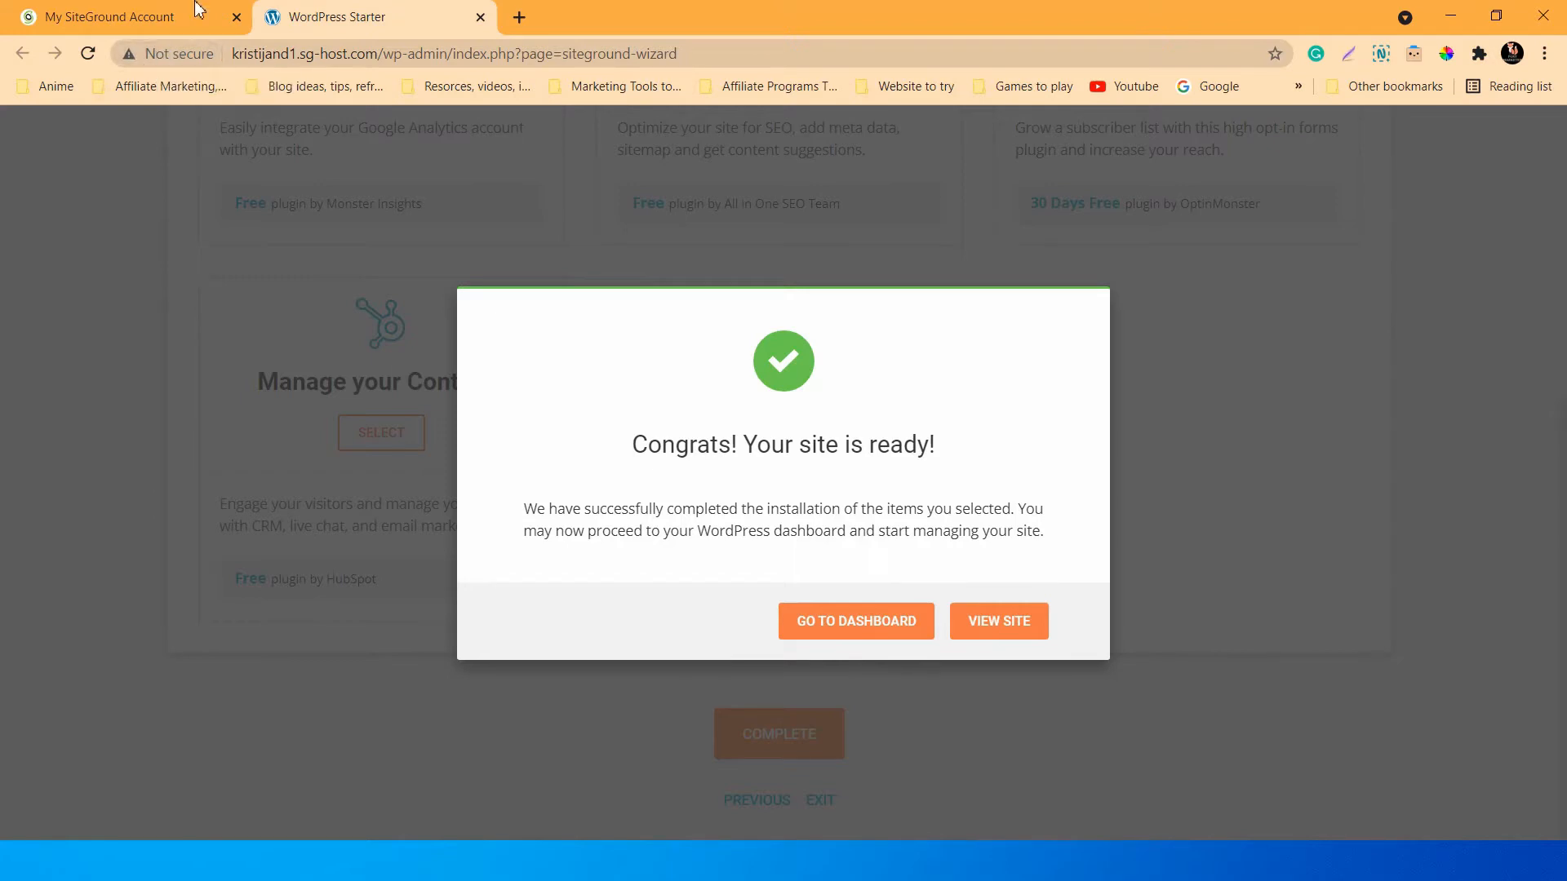
{"action": "left_click", "coordinate": [520, 17]}
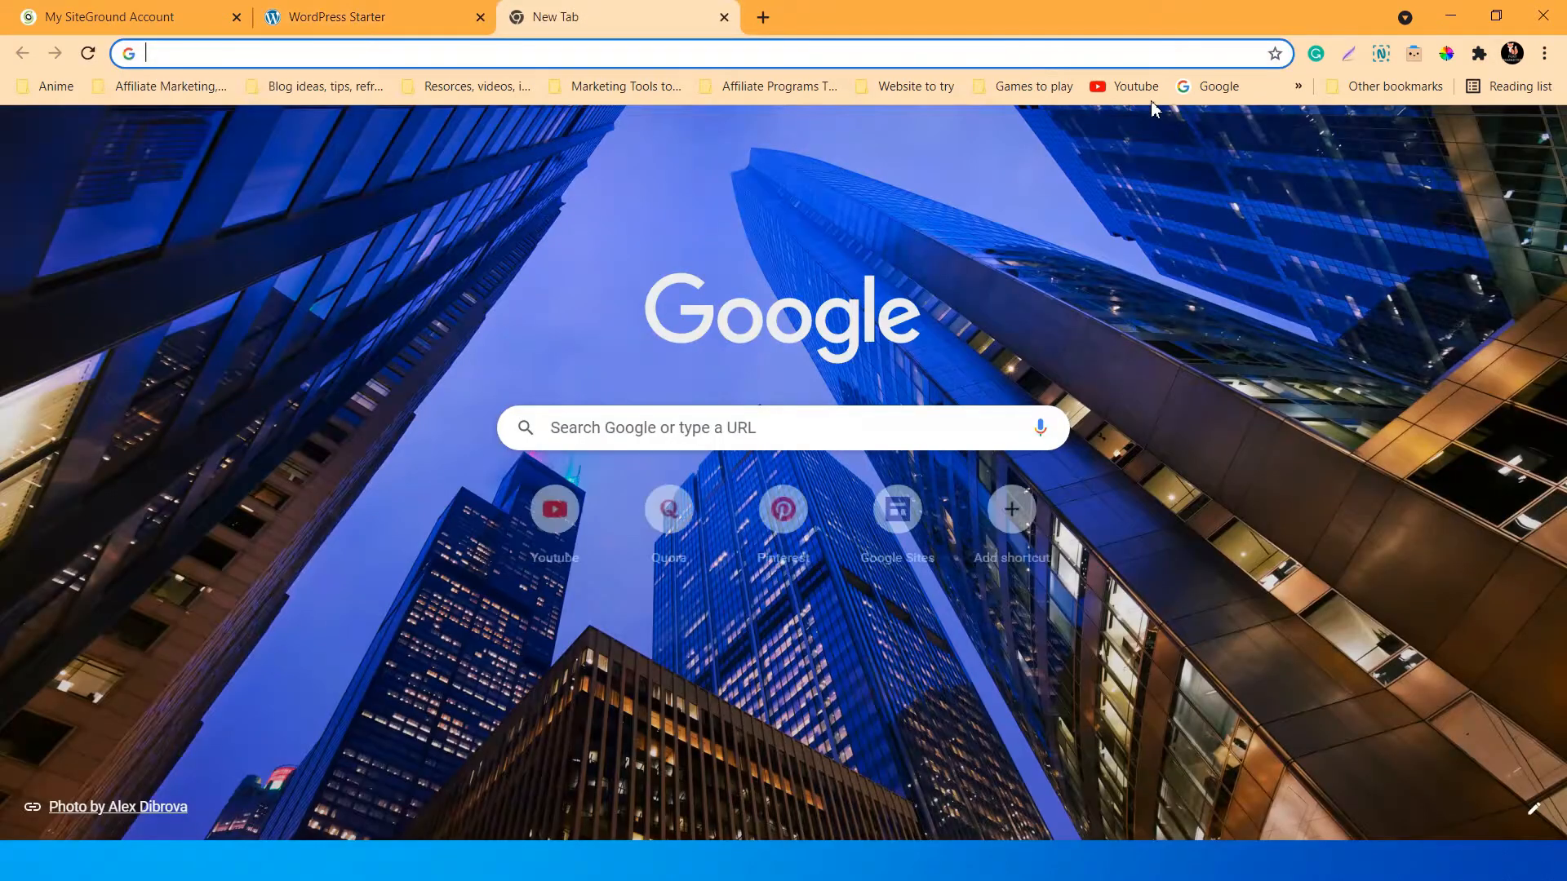
{"action": "left_click", "coordinate": [1208, 85]}
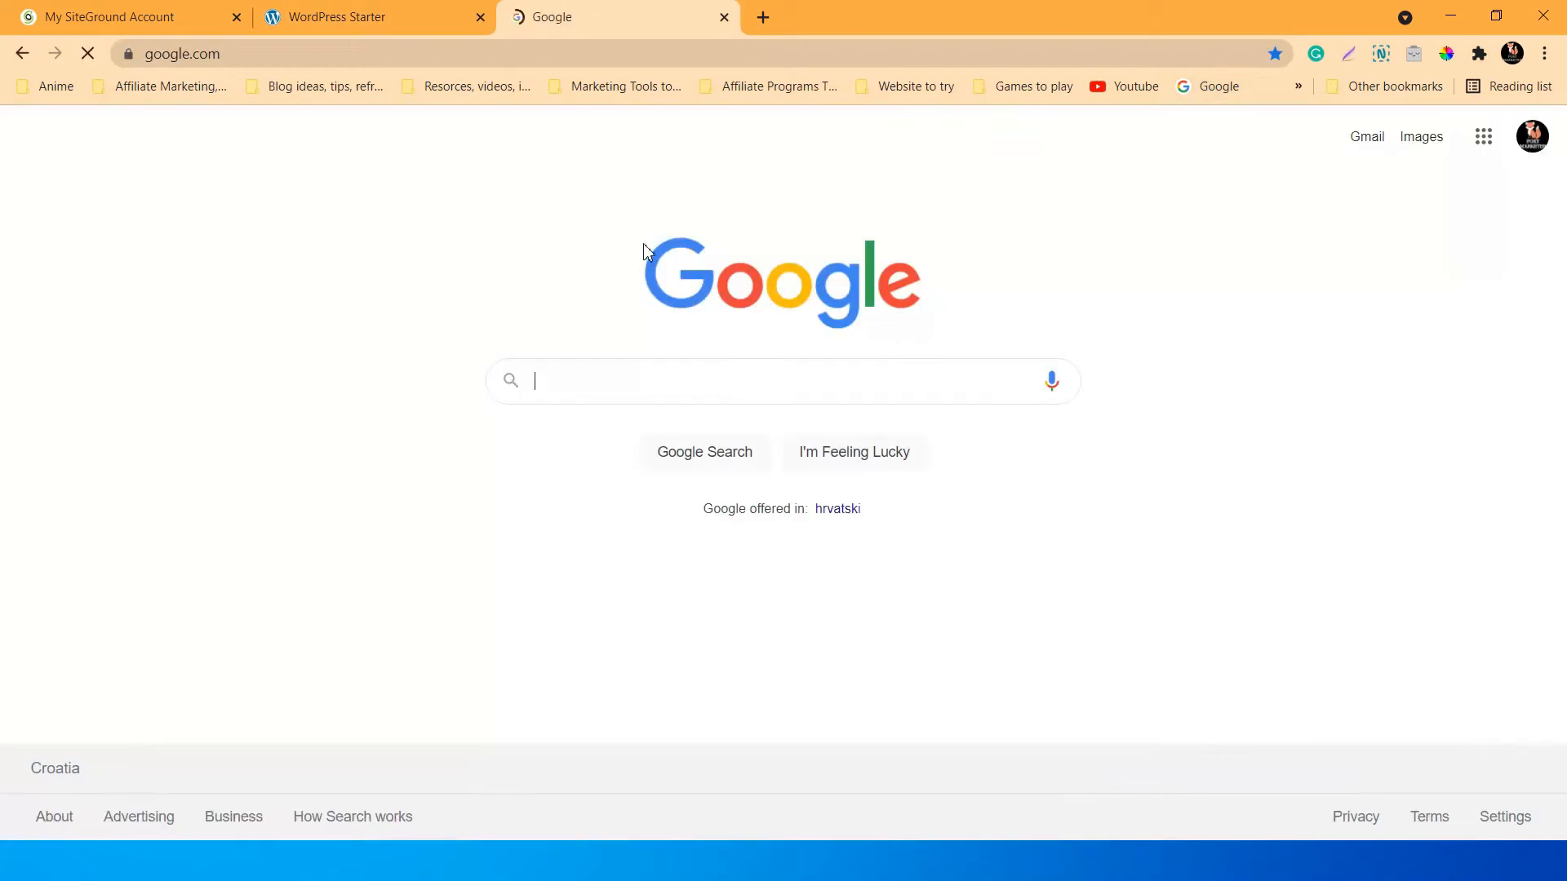
{"action": "left_click", "coordinate": [129, 55]}
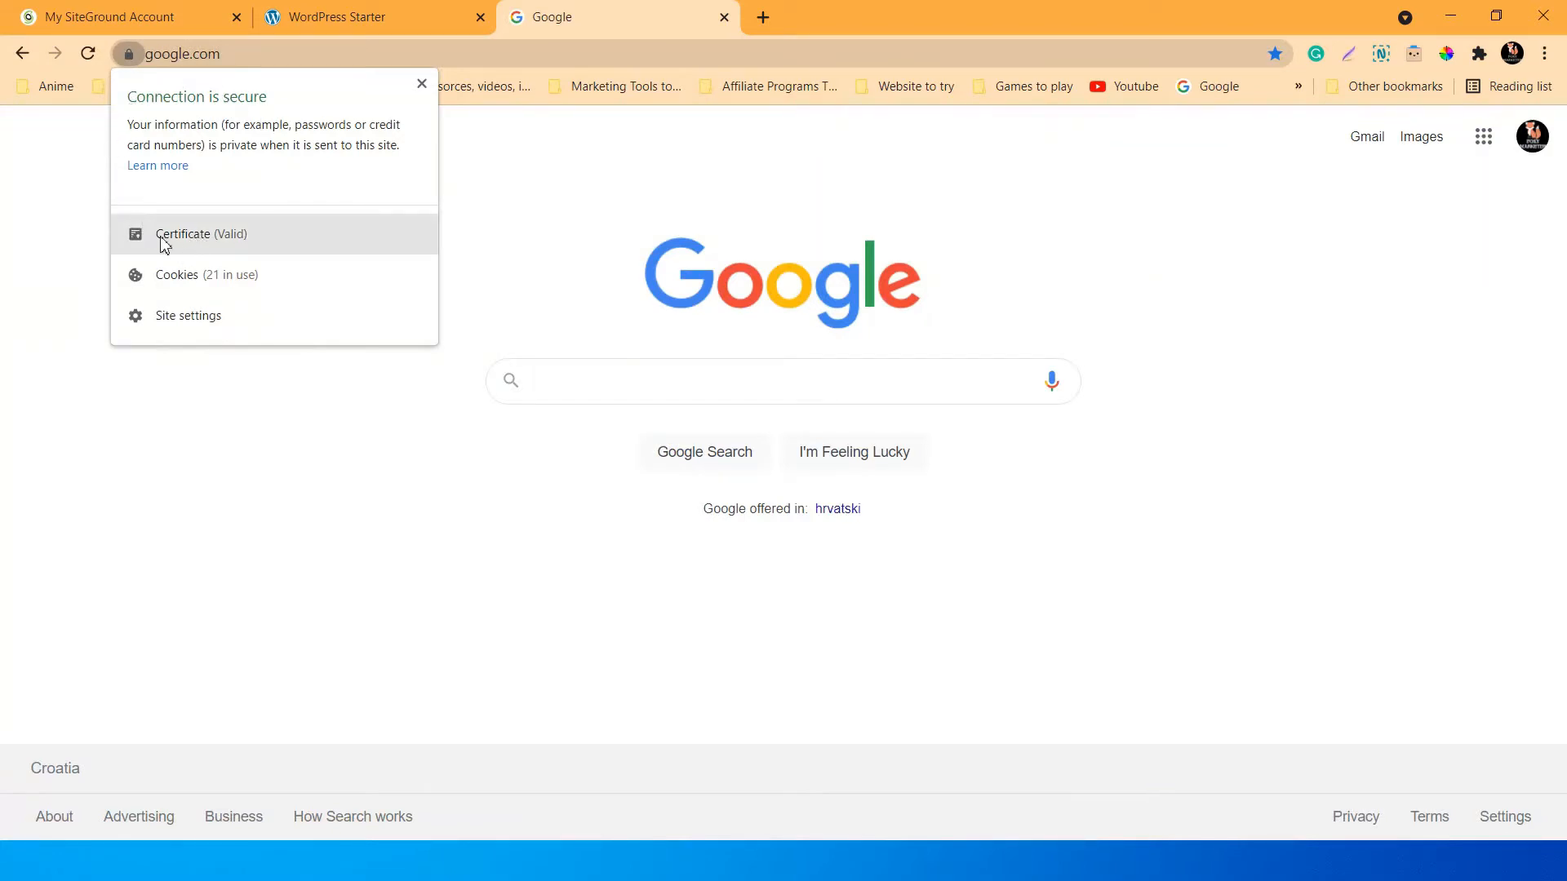
{"action": "left_click", "coordinate": [216, 239]}
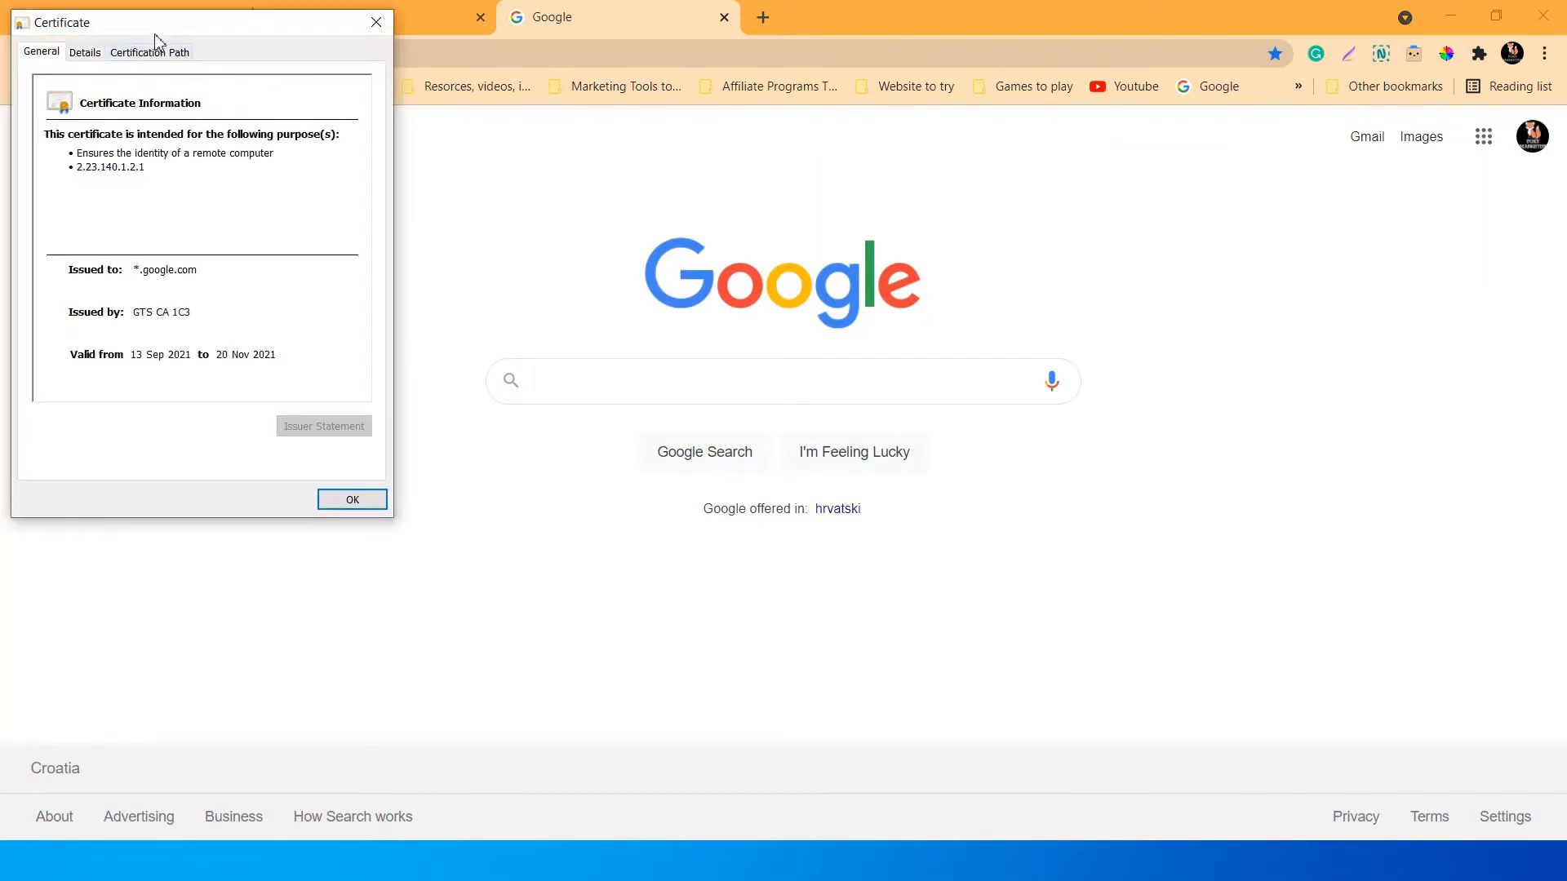
{"action": "left_click_drag", "start_coordinate": [155, 41], "coordinate": [622, 126]}
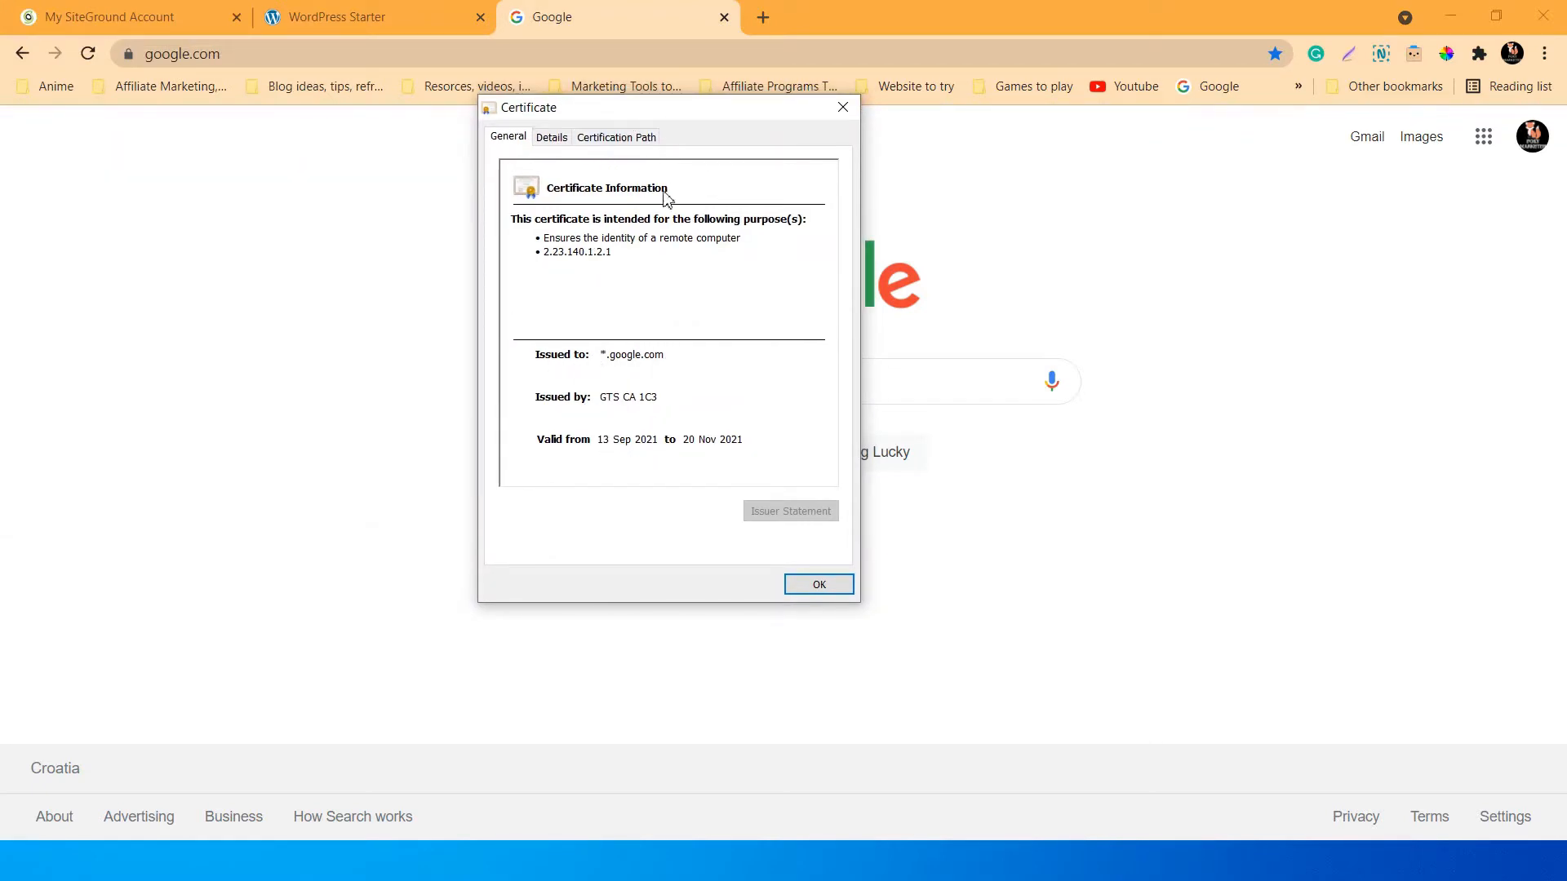
{"action": "left_click_drag", "start_coordinate": [700, 114], "coordinate": [632, 193]}
{"action": "left_click", "coordinate": [483, 214]}
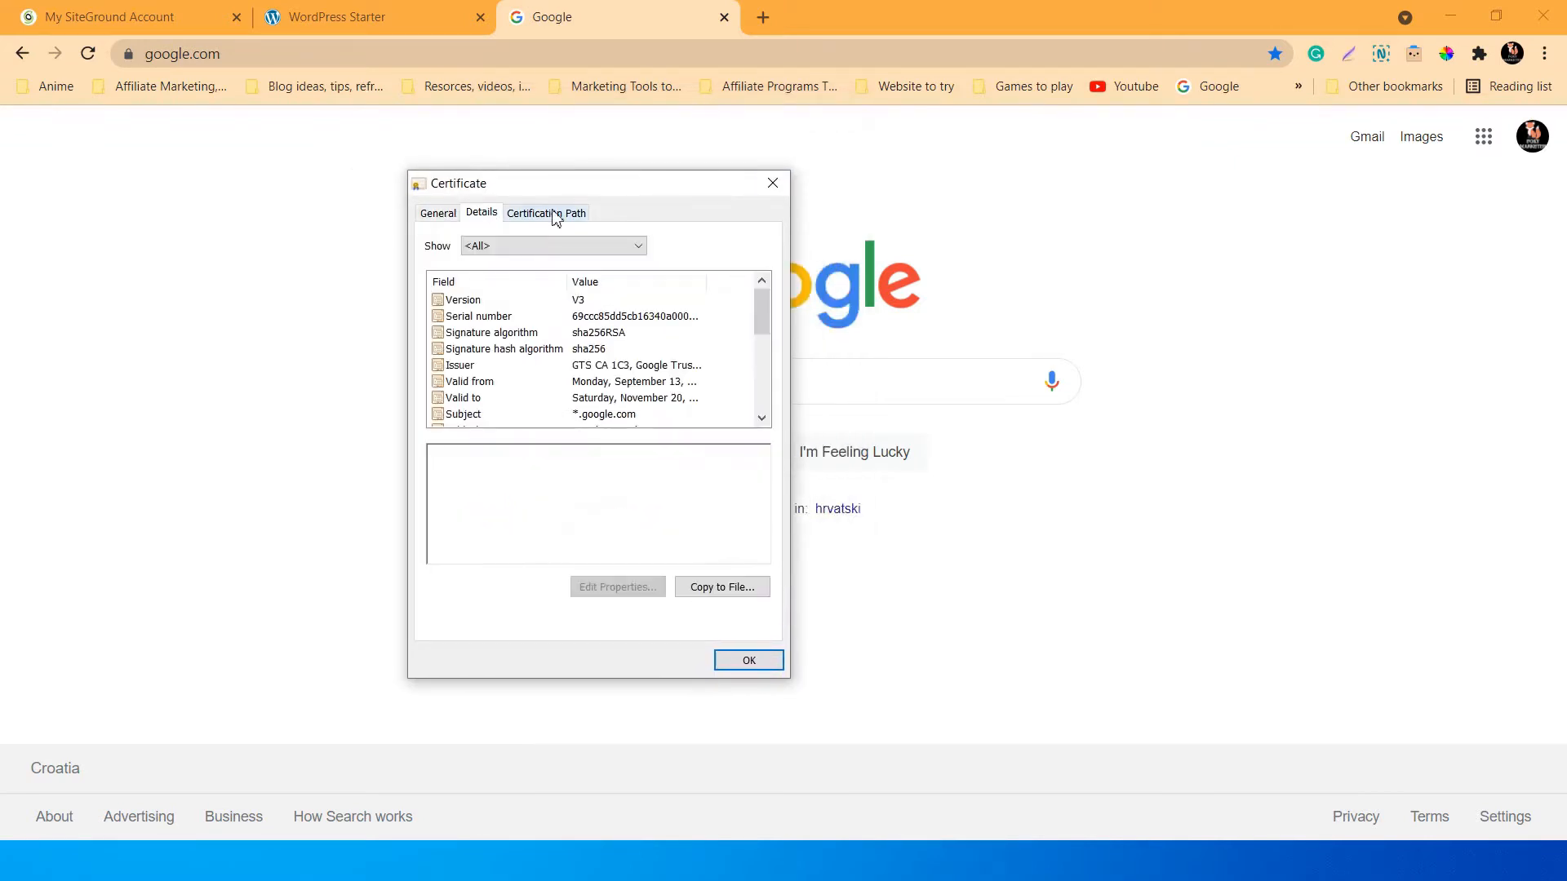
{"action": "left_click", "coordinate": [554, 216]}
{"action": "left_click", "coordinate": [480, 215]}
{"action": "left_click", "coordinate": [449, 215]}
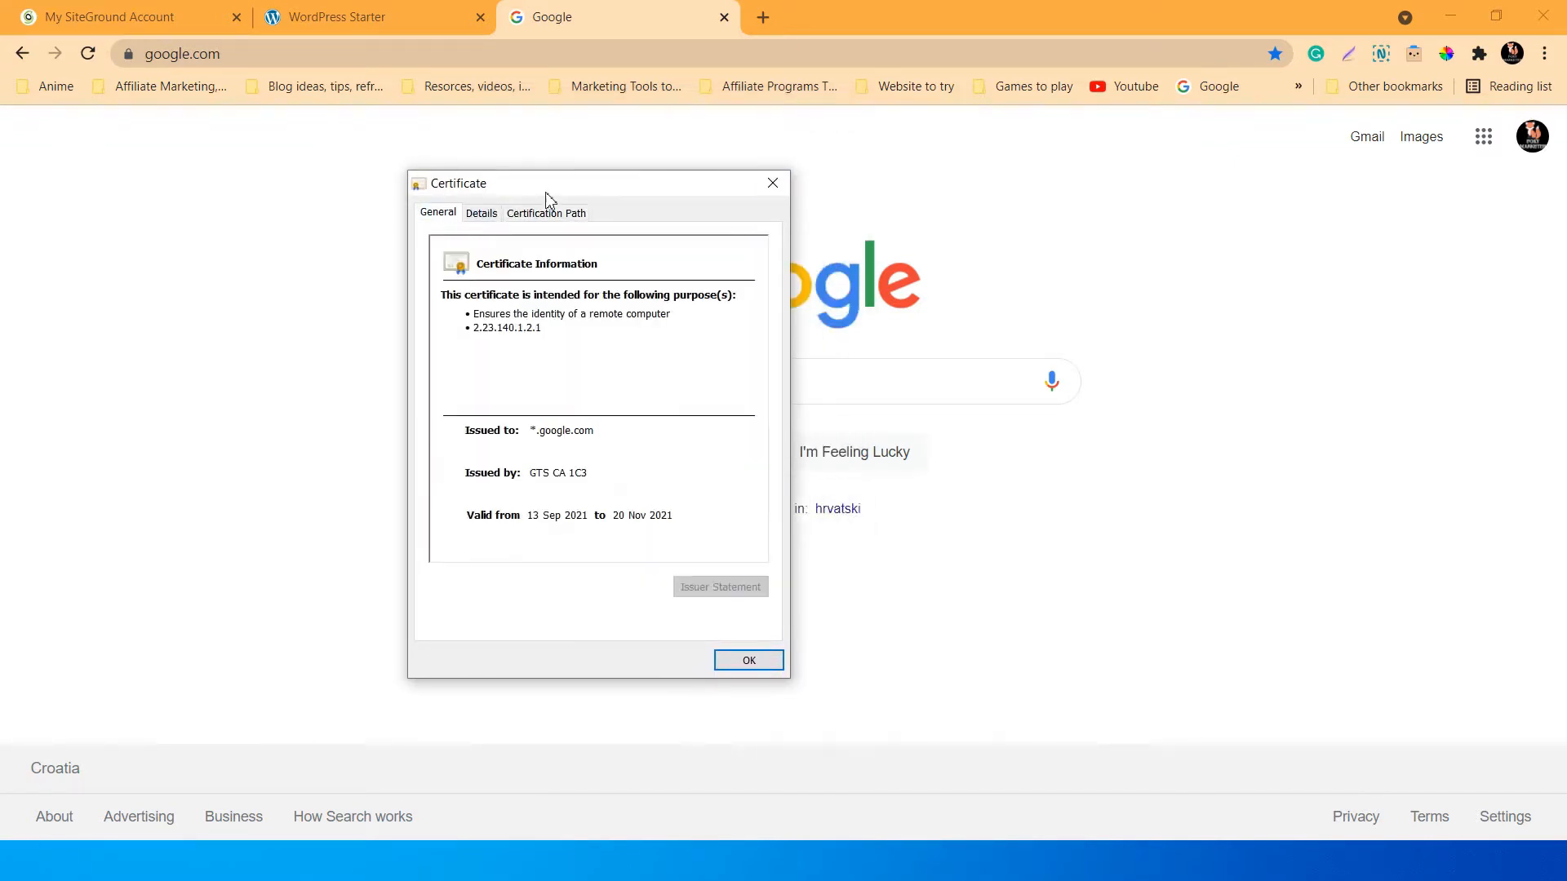
{"action": "left_click_drag", "start_coordinate": [546, 194], "coordinate": [642, 155]}
{"action": "left_click", "coordinate": [857, 145]}
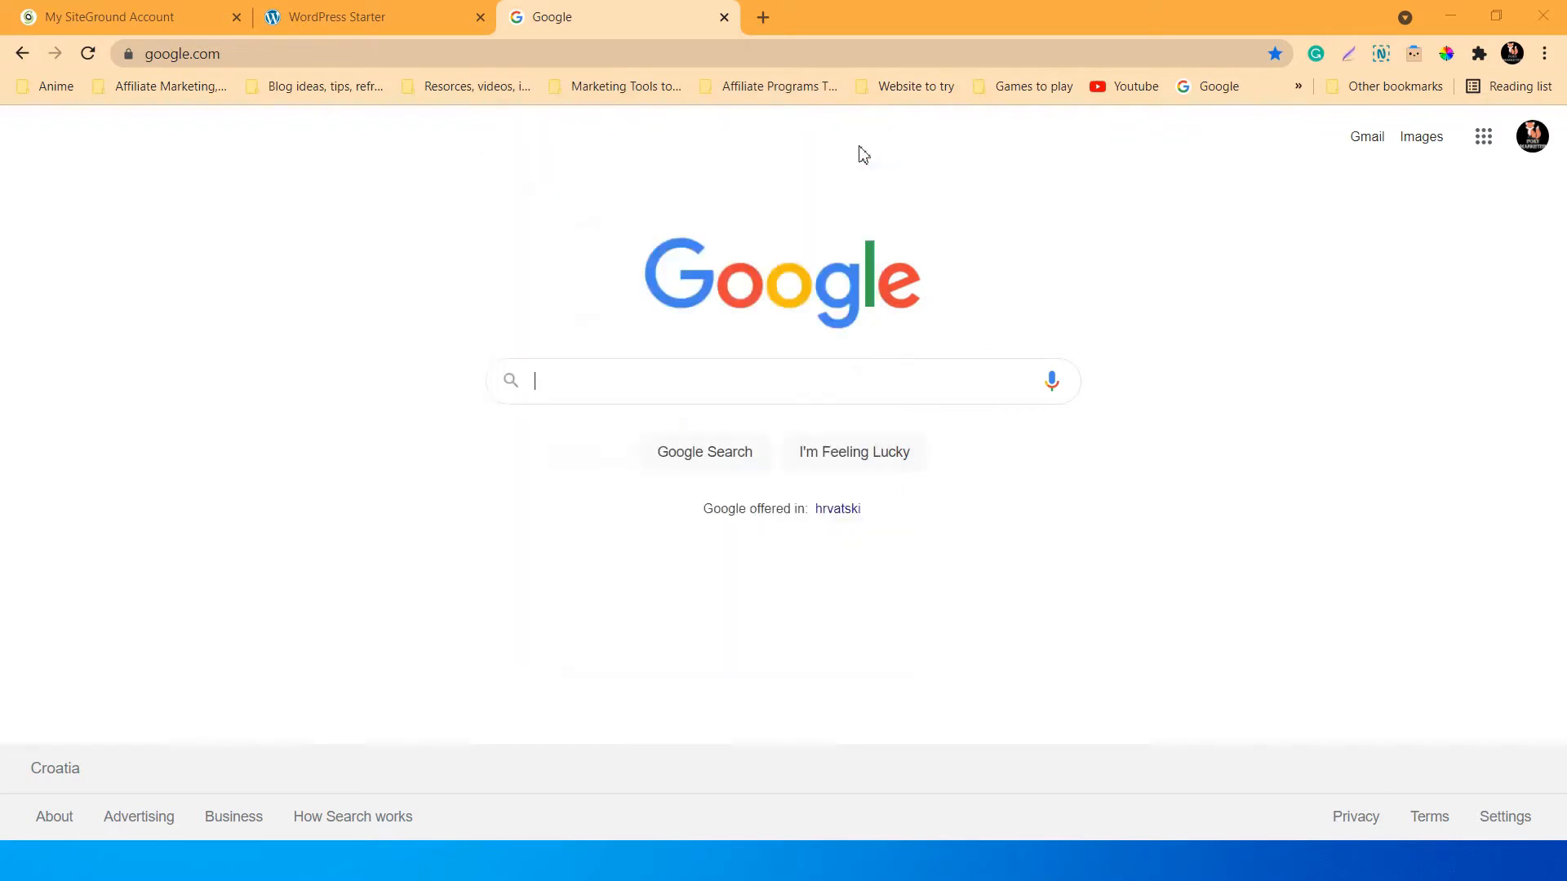
{"action": "left_click", "coordinate": [374, 10]}
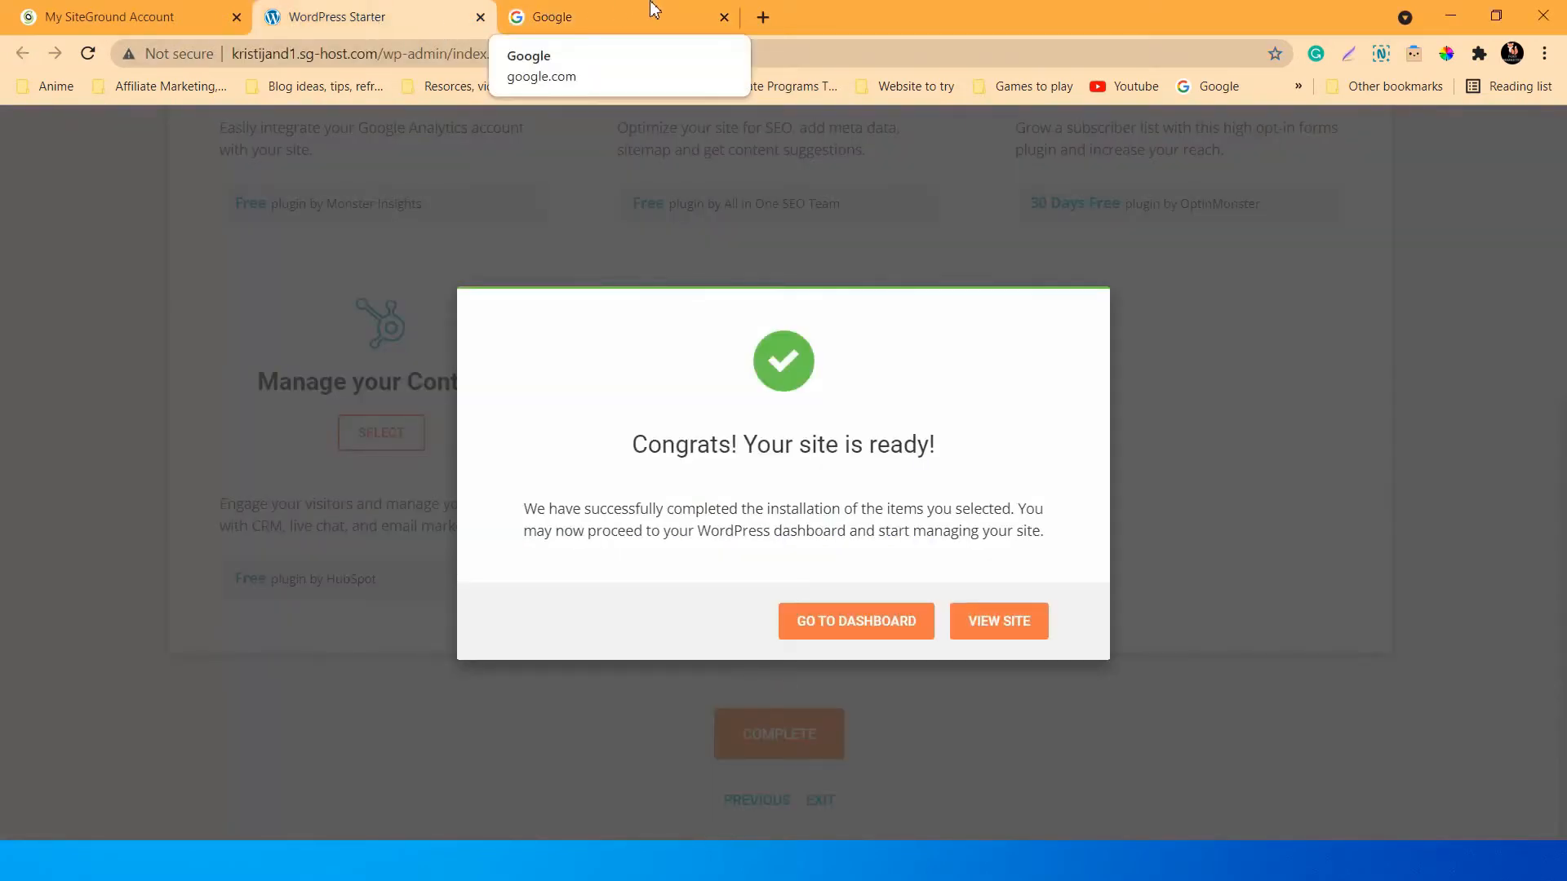
{"action": "left_click", "coordinate": [552, 13]}
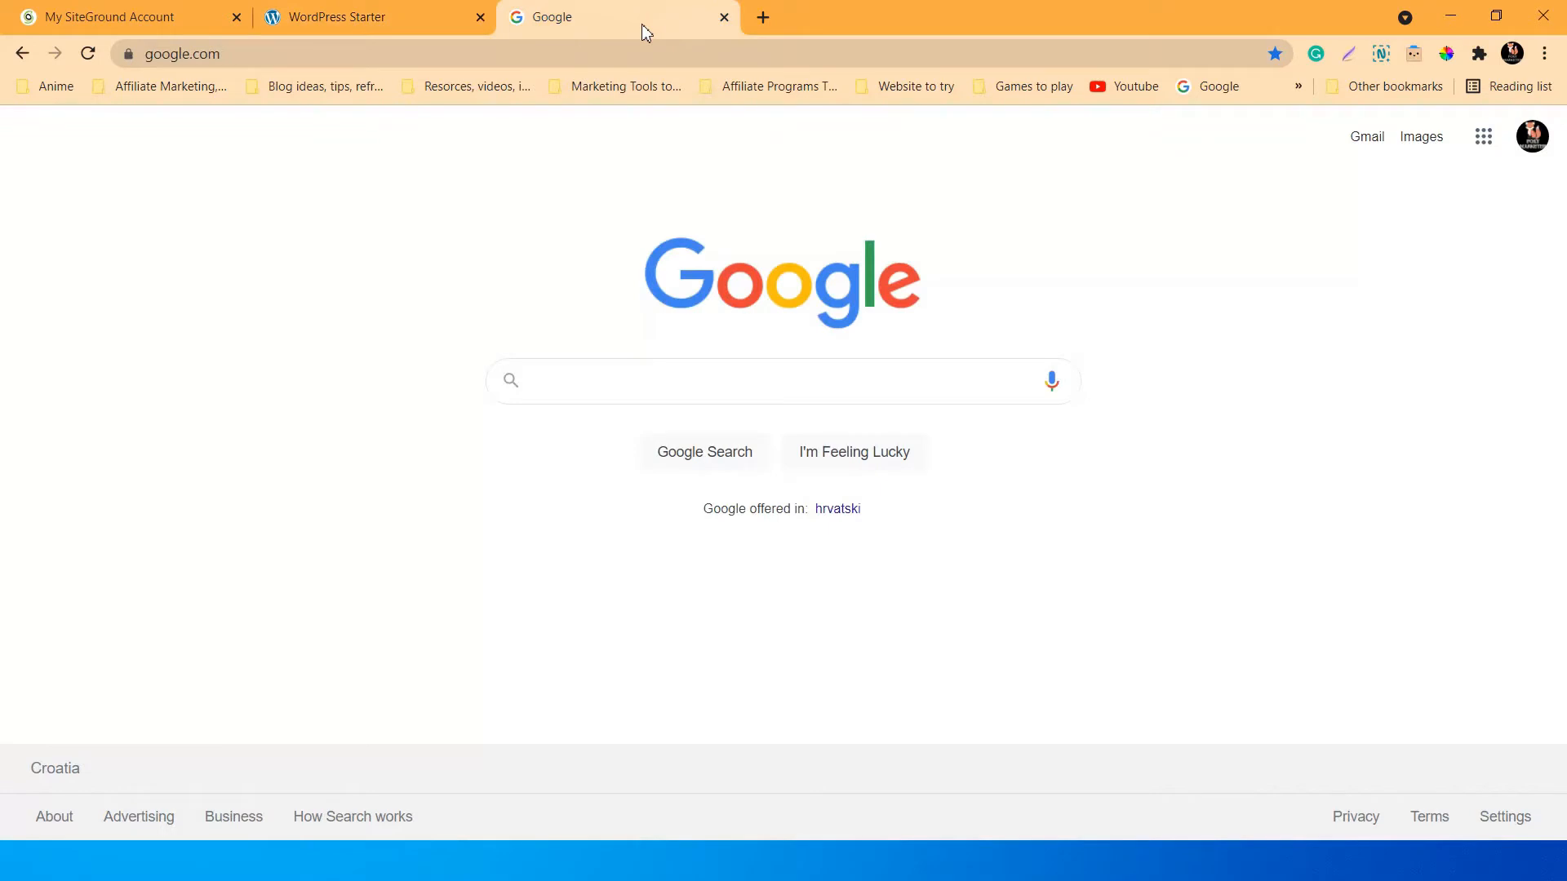
{"action": "left_click", "coordinate": [129, 54]}
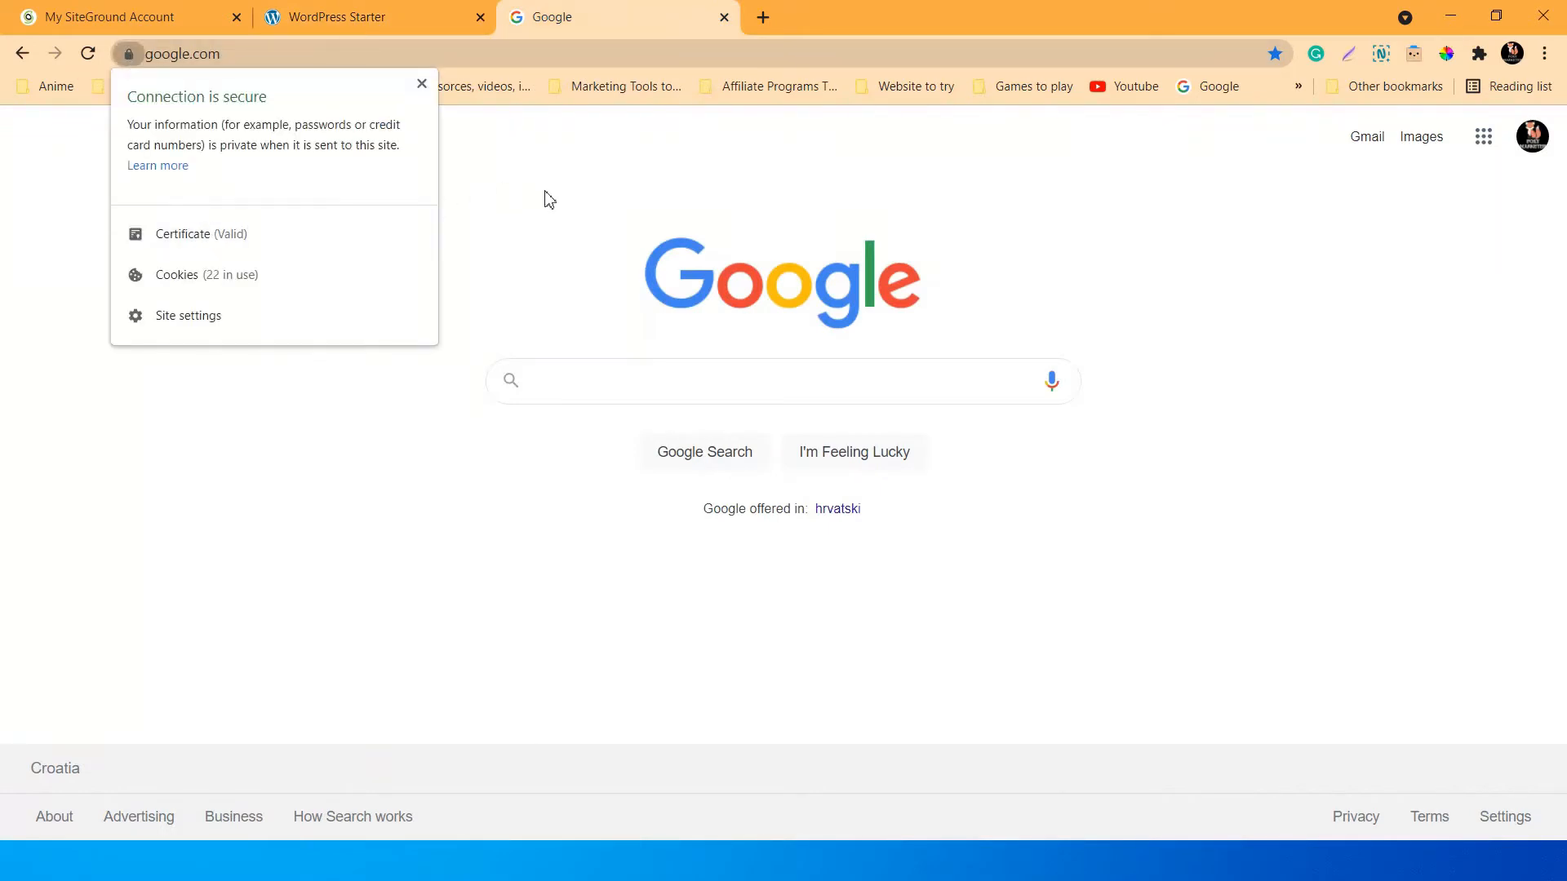
{"action": "left_click", "coordinate": [522, 176]}
{"action": "left_click", "coordinate": [336, 12]}
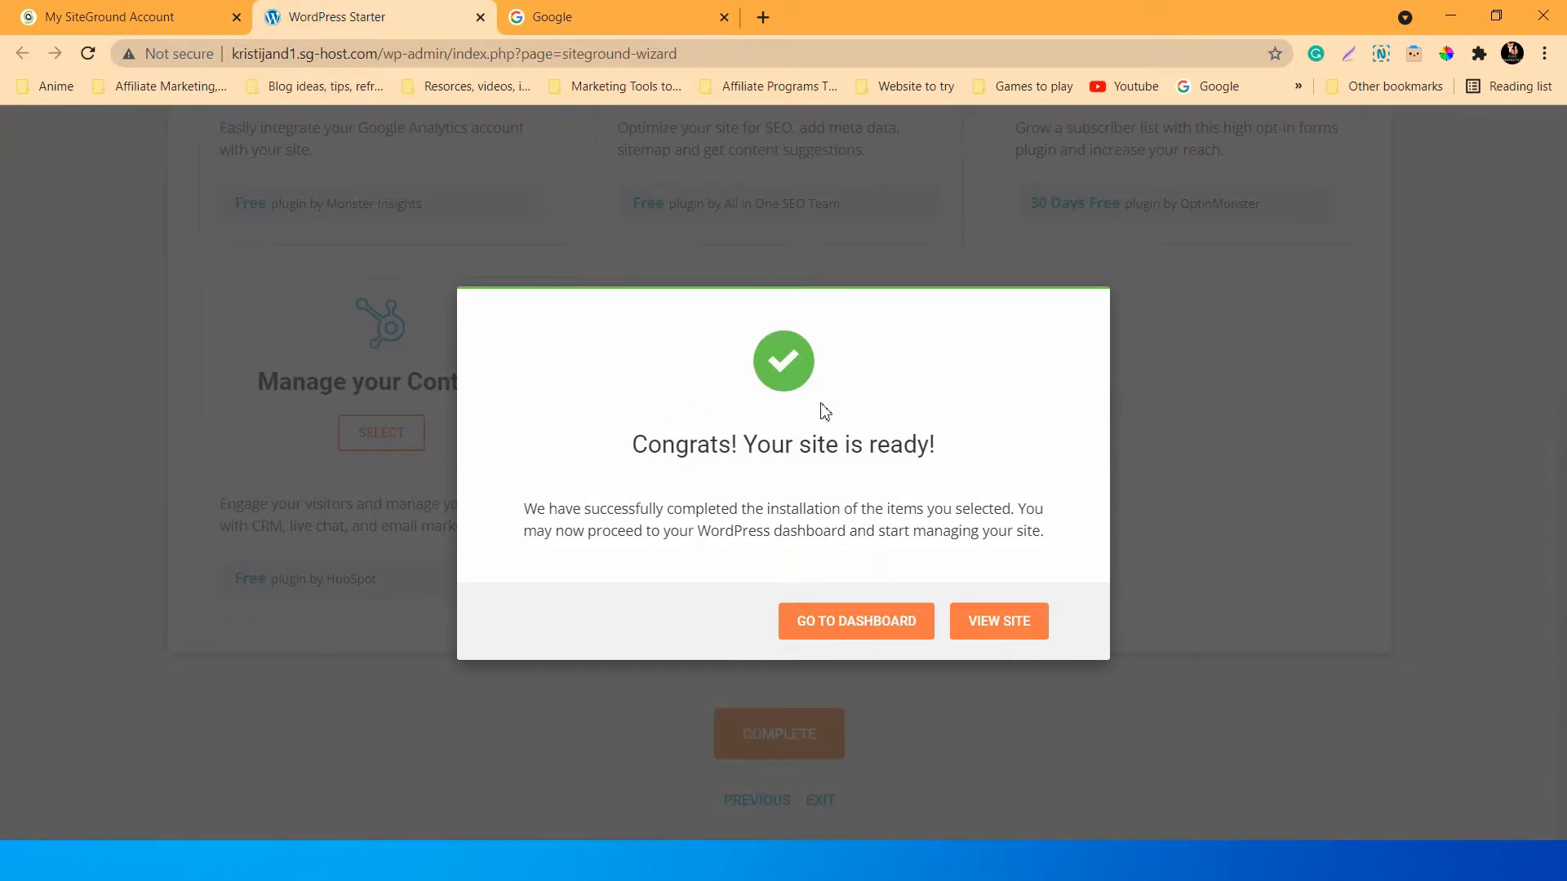
Go to the new site's WordPress admin Dashboard.
{"action": "left_click", "coordinate": [876, 628]}
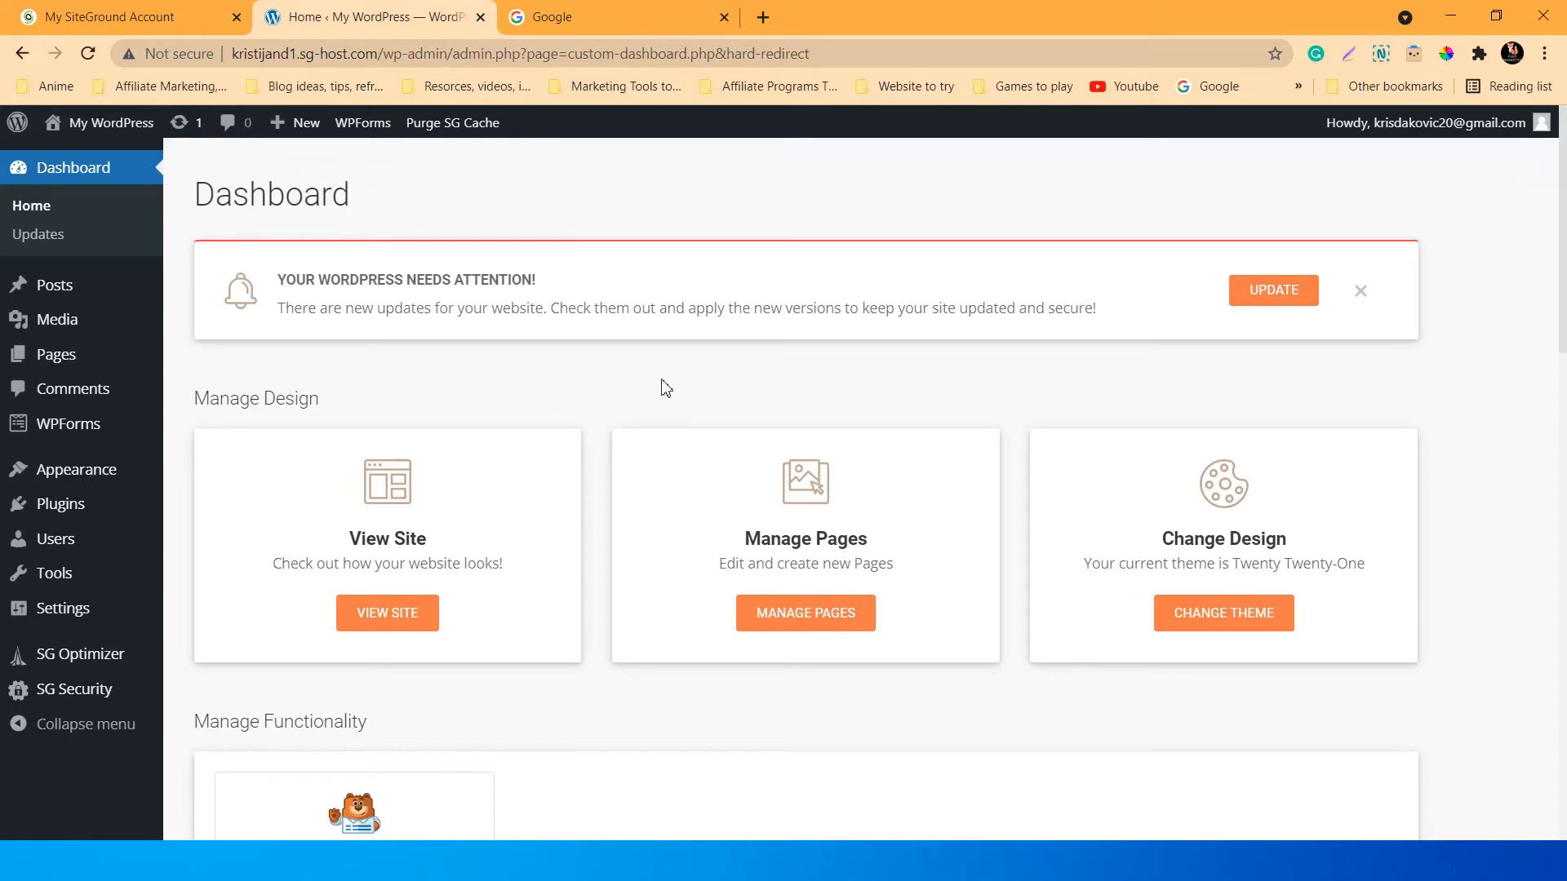
{"action": "scroll", "coordinate": [665, 388], "scroll_direction": "down", "scroll_amount": 1}
{"action": "scroll", "coordinate": [659, 479], "scroll_direction": "up", "scroll_amount": 1}
{"action": "scroll", "coordinate": [865, 372], "scroll_direction": "down", "scroll_amount": 1}
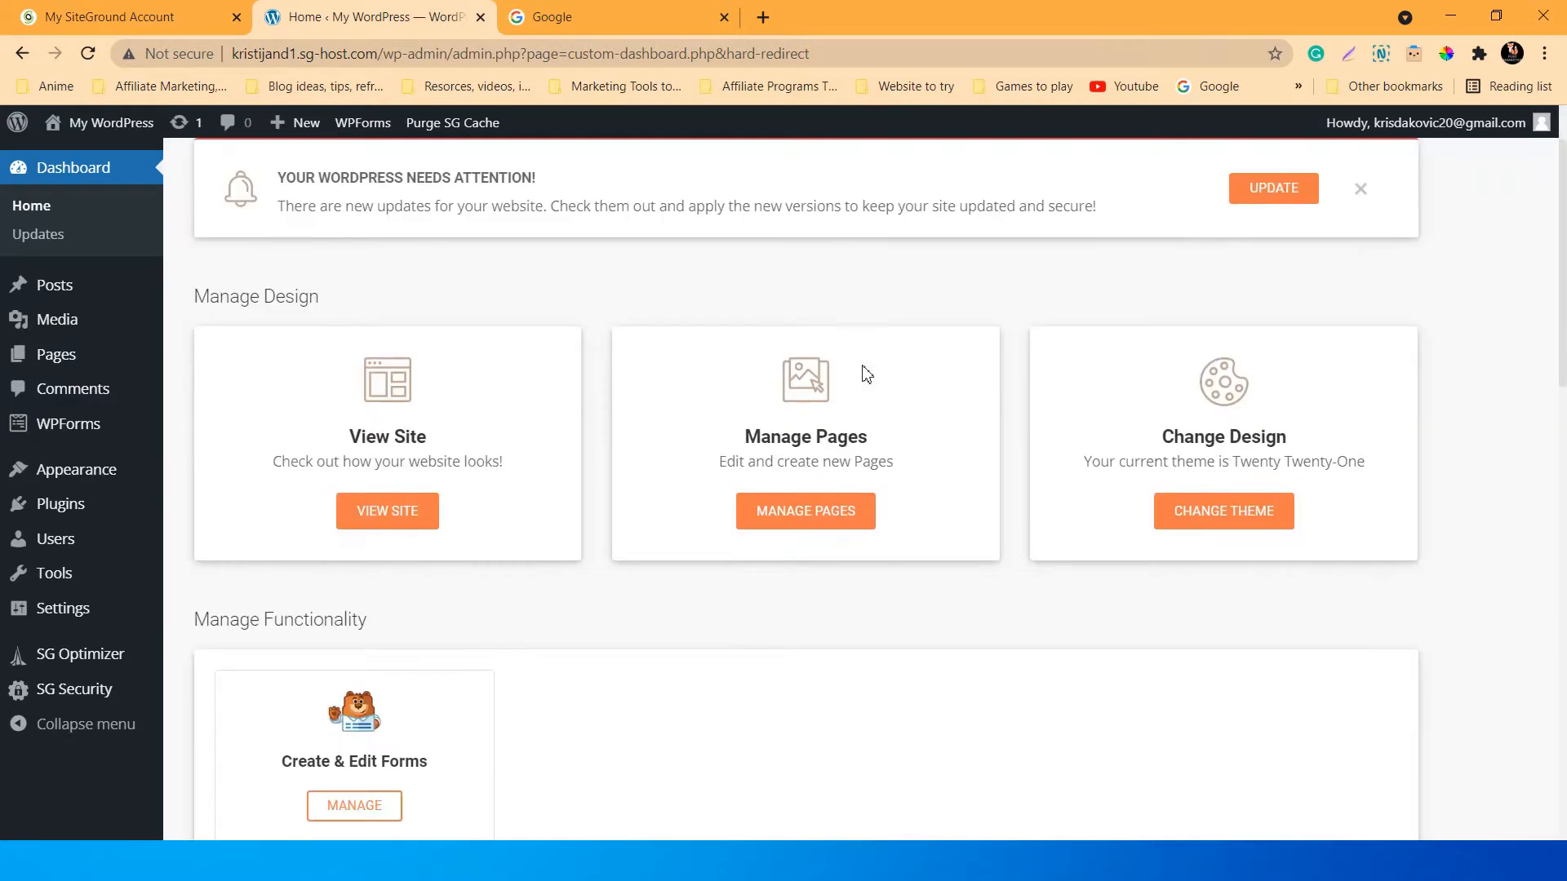
{"action": "scroll", "coordinate": [1135, 602], "scroll_direction": "up", "scroll_amount": 1}
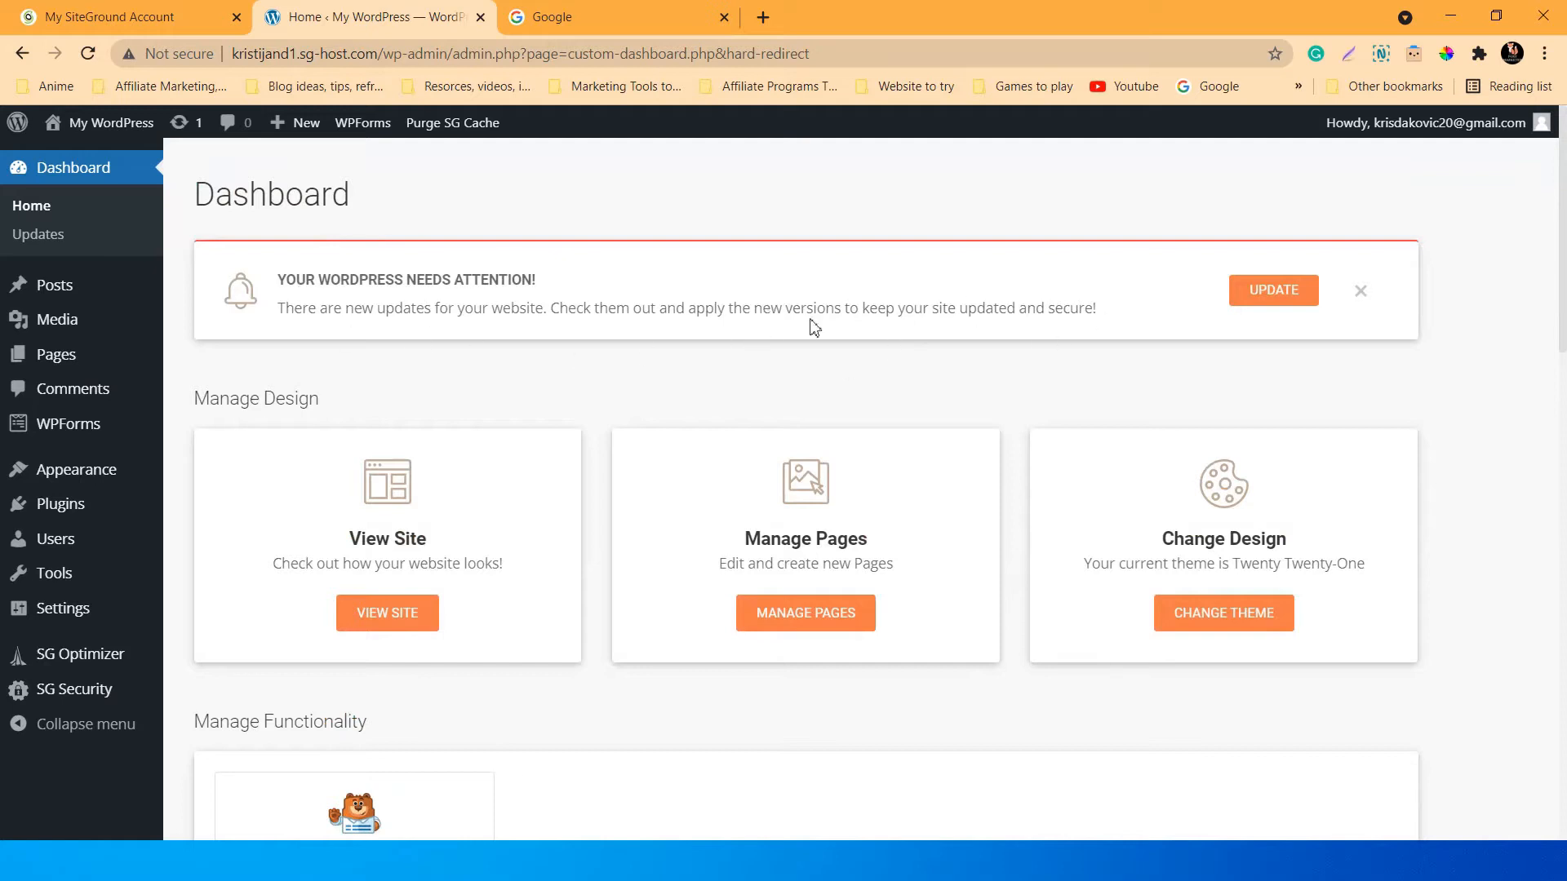
Dismiss the update-needs-attention notice and look through the Dashboard.
{"action": "left_click", "coordinate": [1359, 292]}
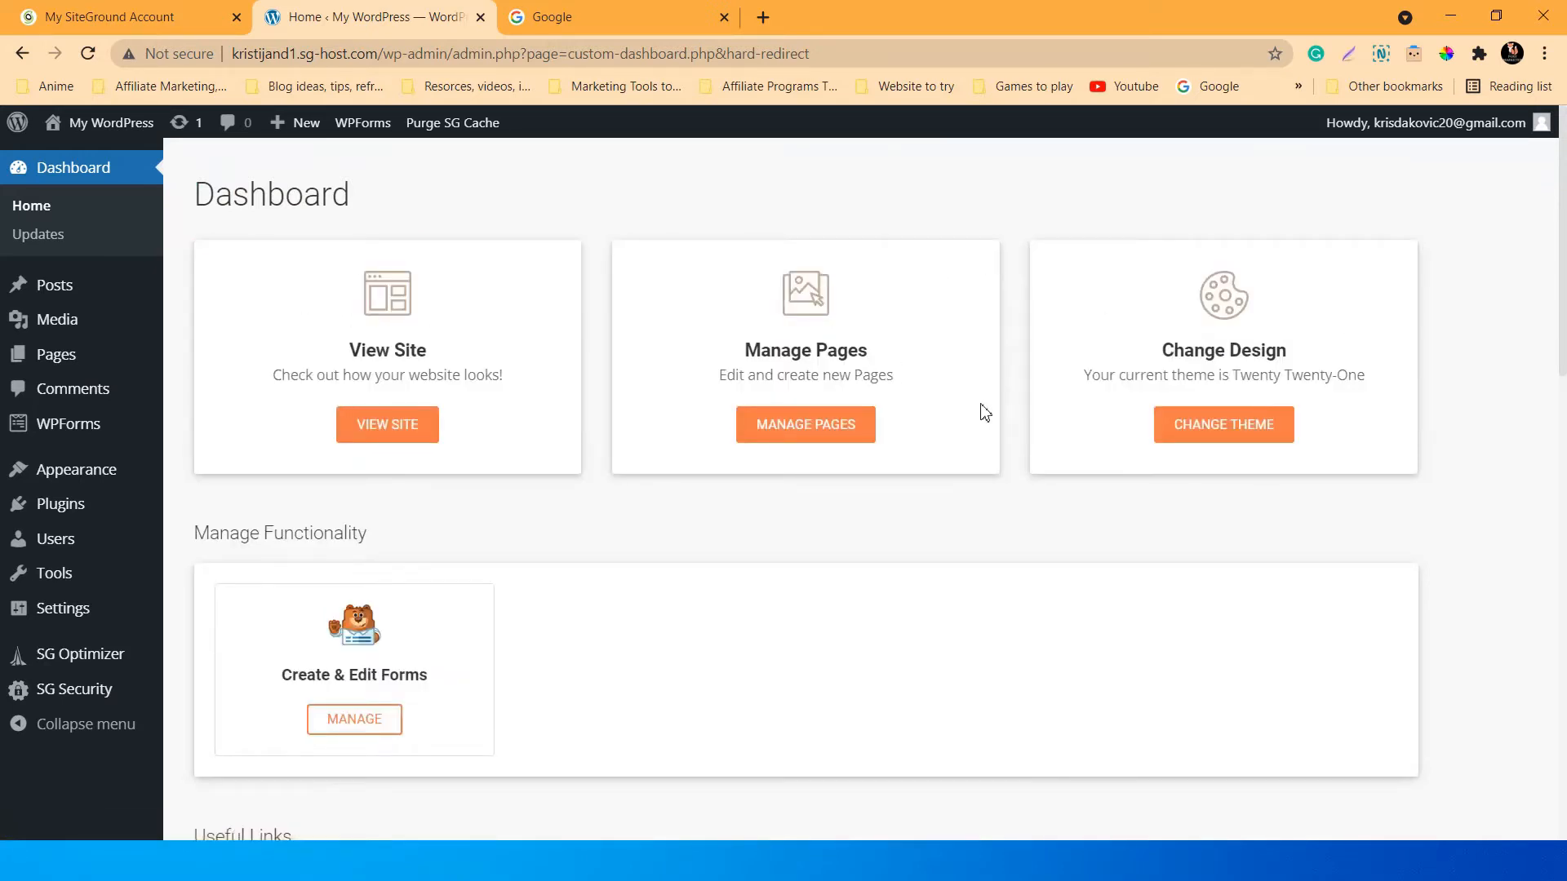
{"action": "scroll", "coordinate": [979, 416], "scroll_direction": "down", "scroll_amount": 2}
{"action": "scroll", "coordinate": [773, 485], "scroll_direction": "down", "scroll_amount": 2}
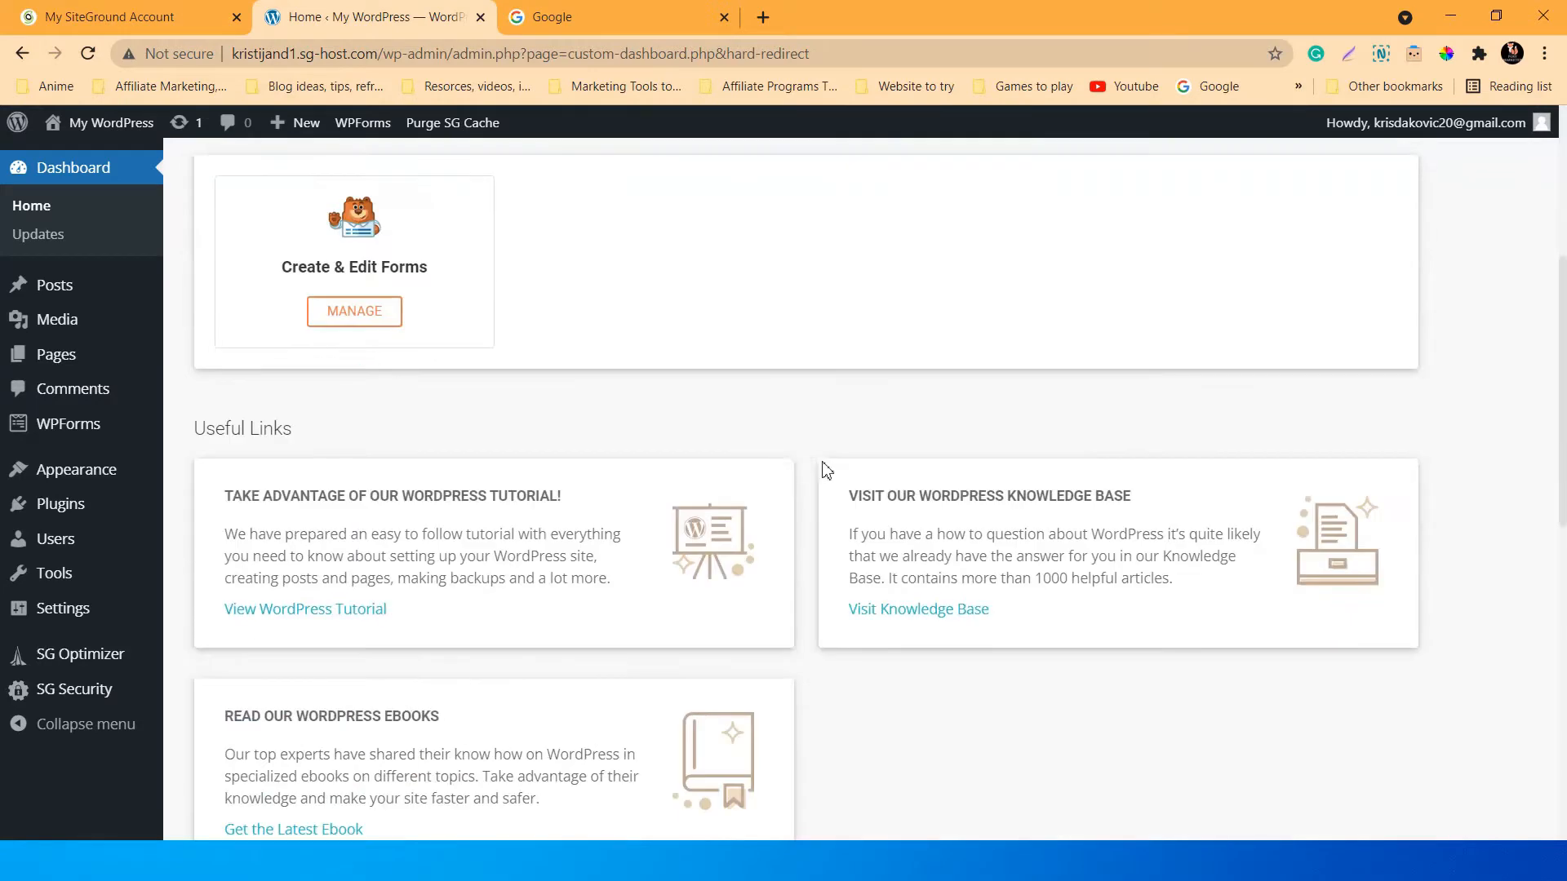
{"action": "scroll", "coordinate": [833, 465], "scroll_direction": "up", "scroll_amount": 5}
{"action": "scroll", "coordinate": [852, 464], "scroll_direction": "down", "scroll_amount": 10}
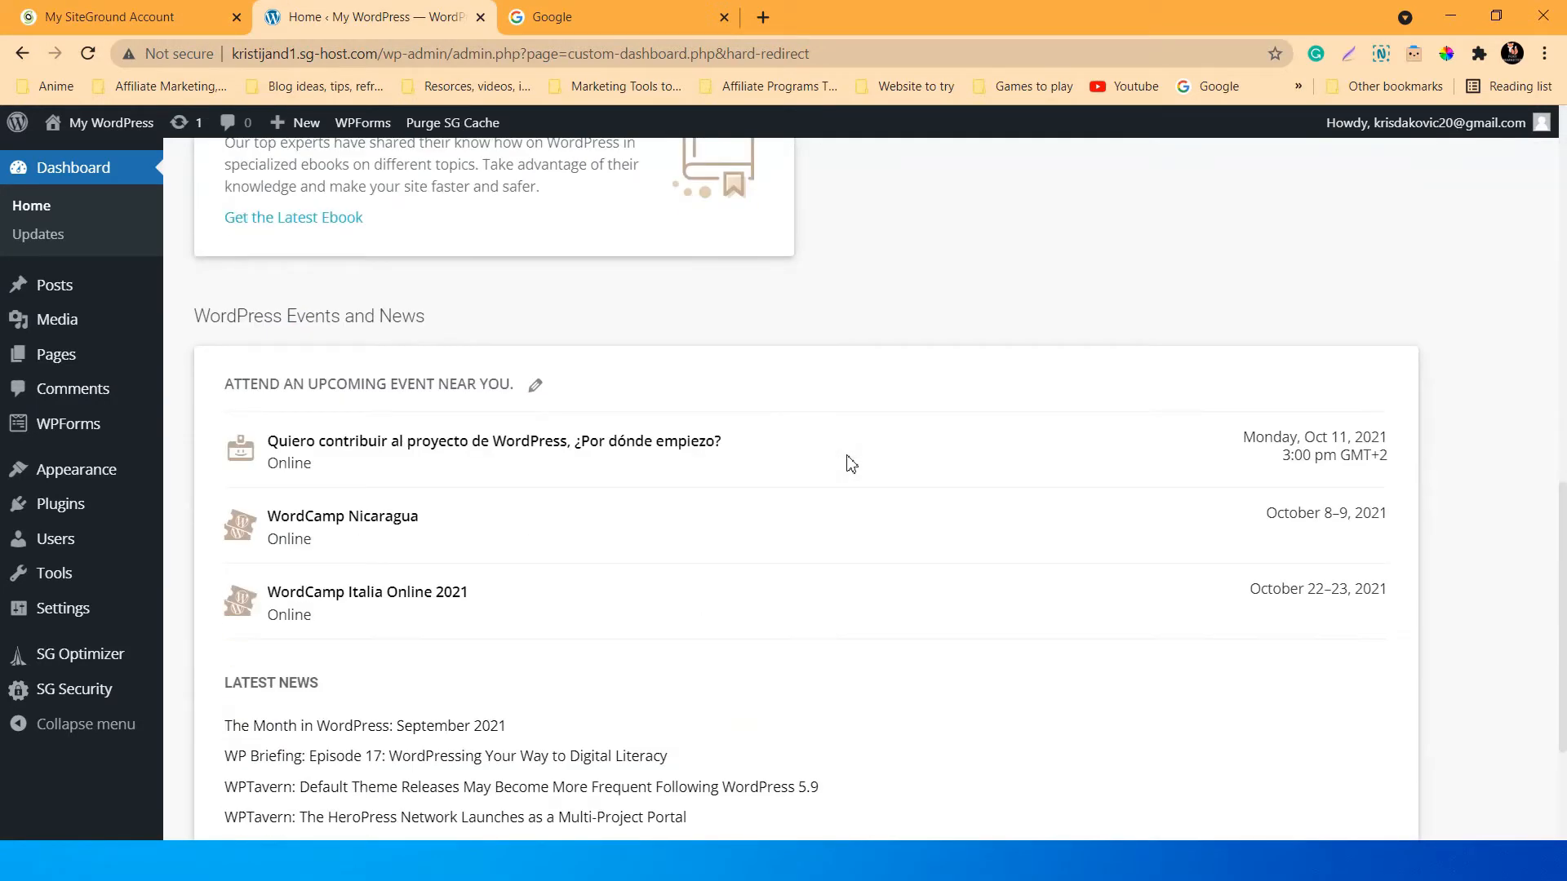
{"action": "scroll", "coordinate": [852, 464], "scroll_direction": "down", "scroll_amount": 3}
{"action": "scroll", "coordinate": [851, 464], "scroll_direction": "up", "scroll_amount": 15}
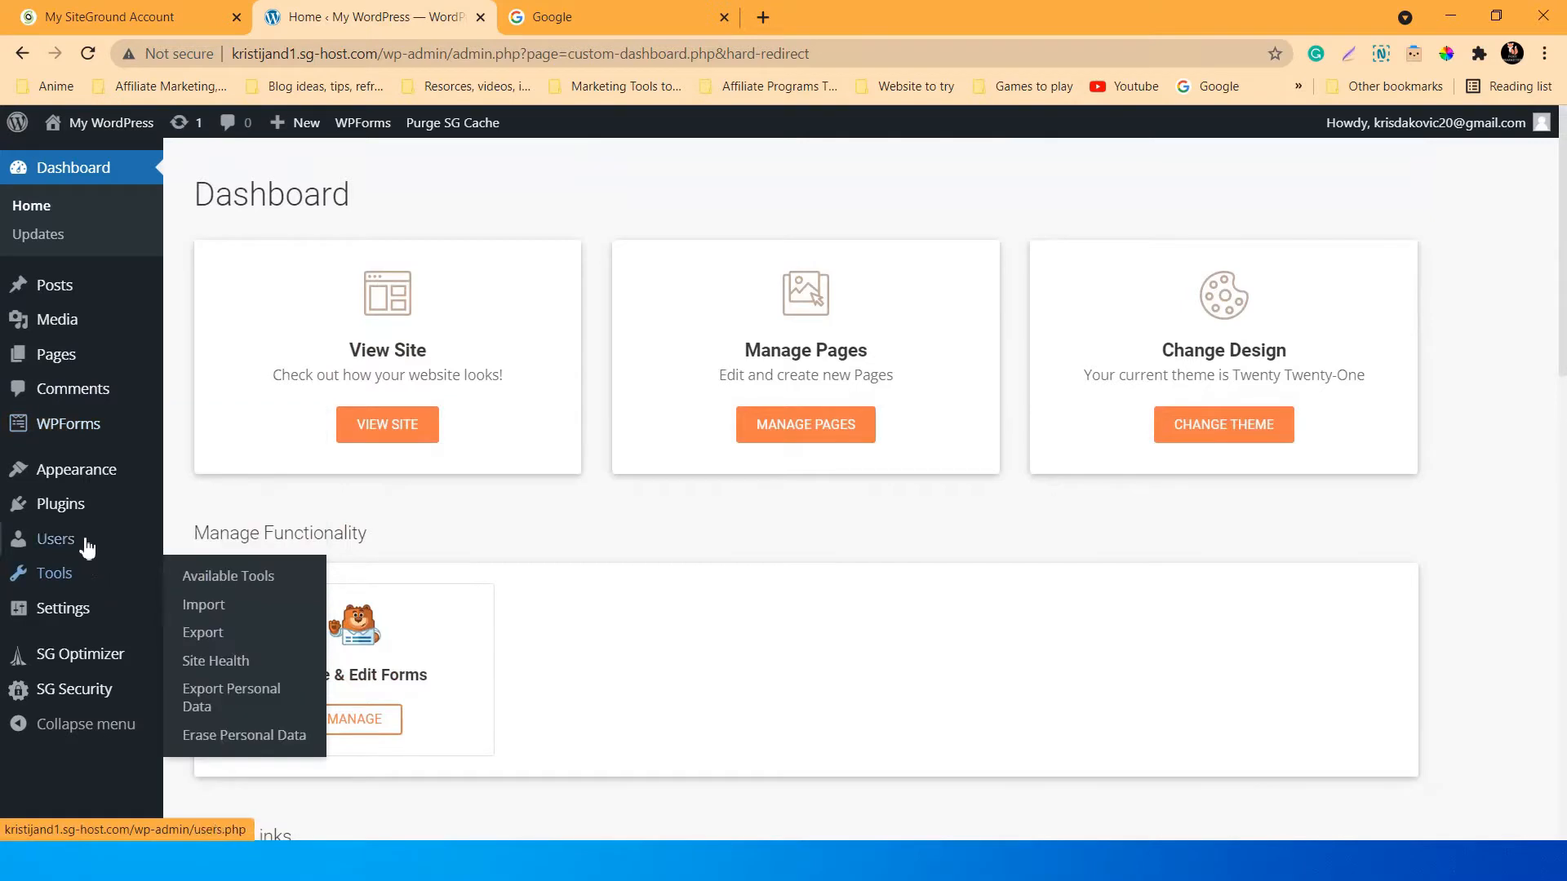
{"action": "mouse_move", "coordinate": [62, 519]}
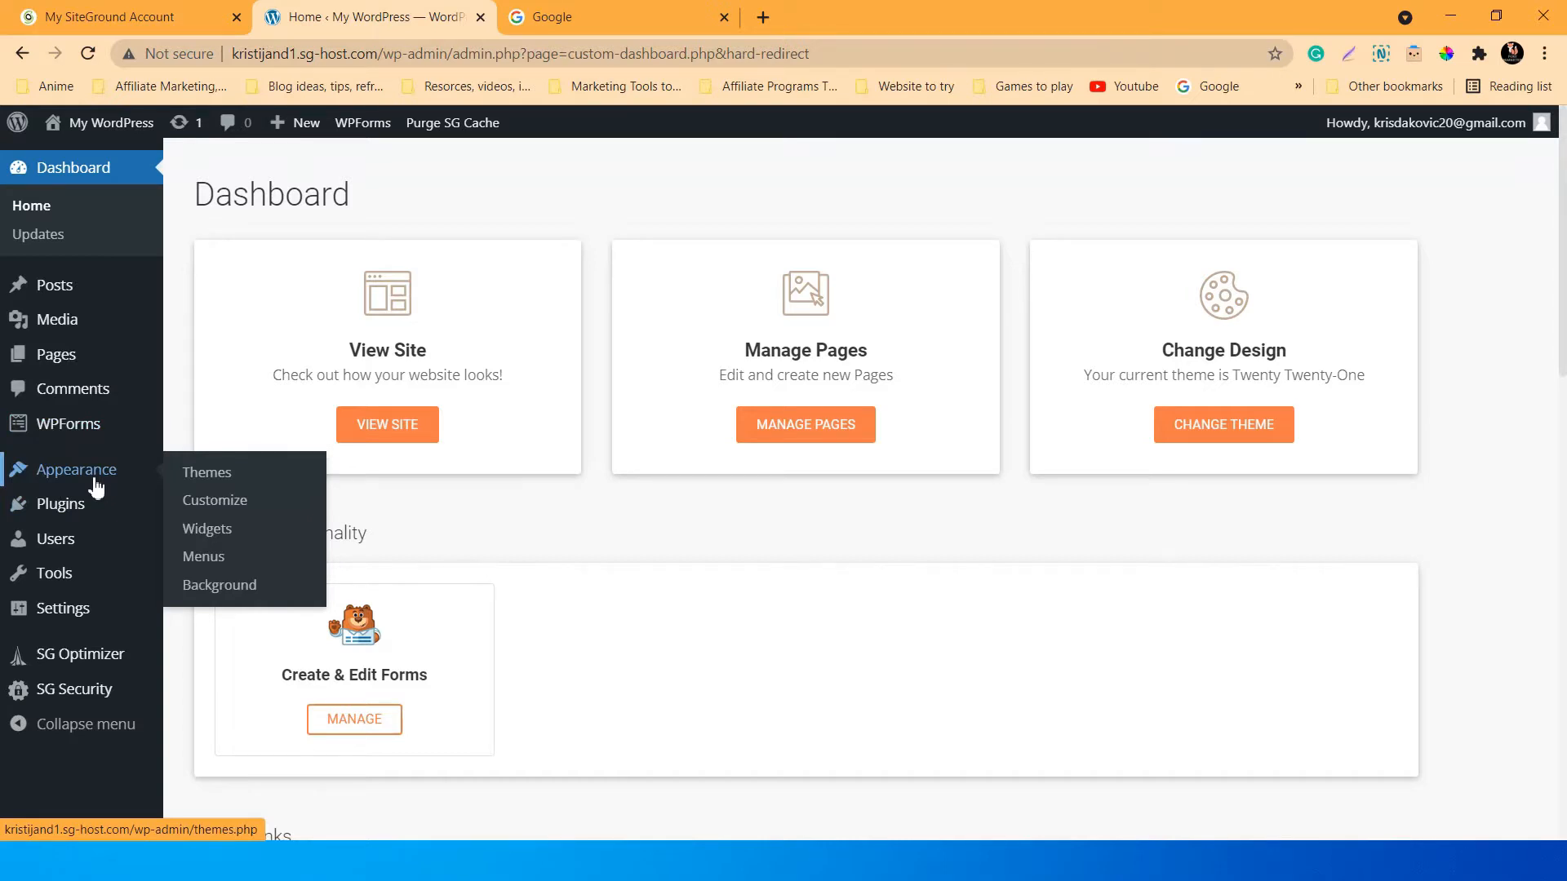
Open Appearance > Themes and review Twenty Twenty-One (active), Twenty Nineteen and Twenty Twenty.
{"action": "left_click", "coordinate": [208, 477]}
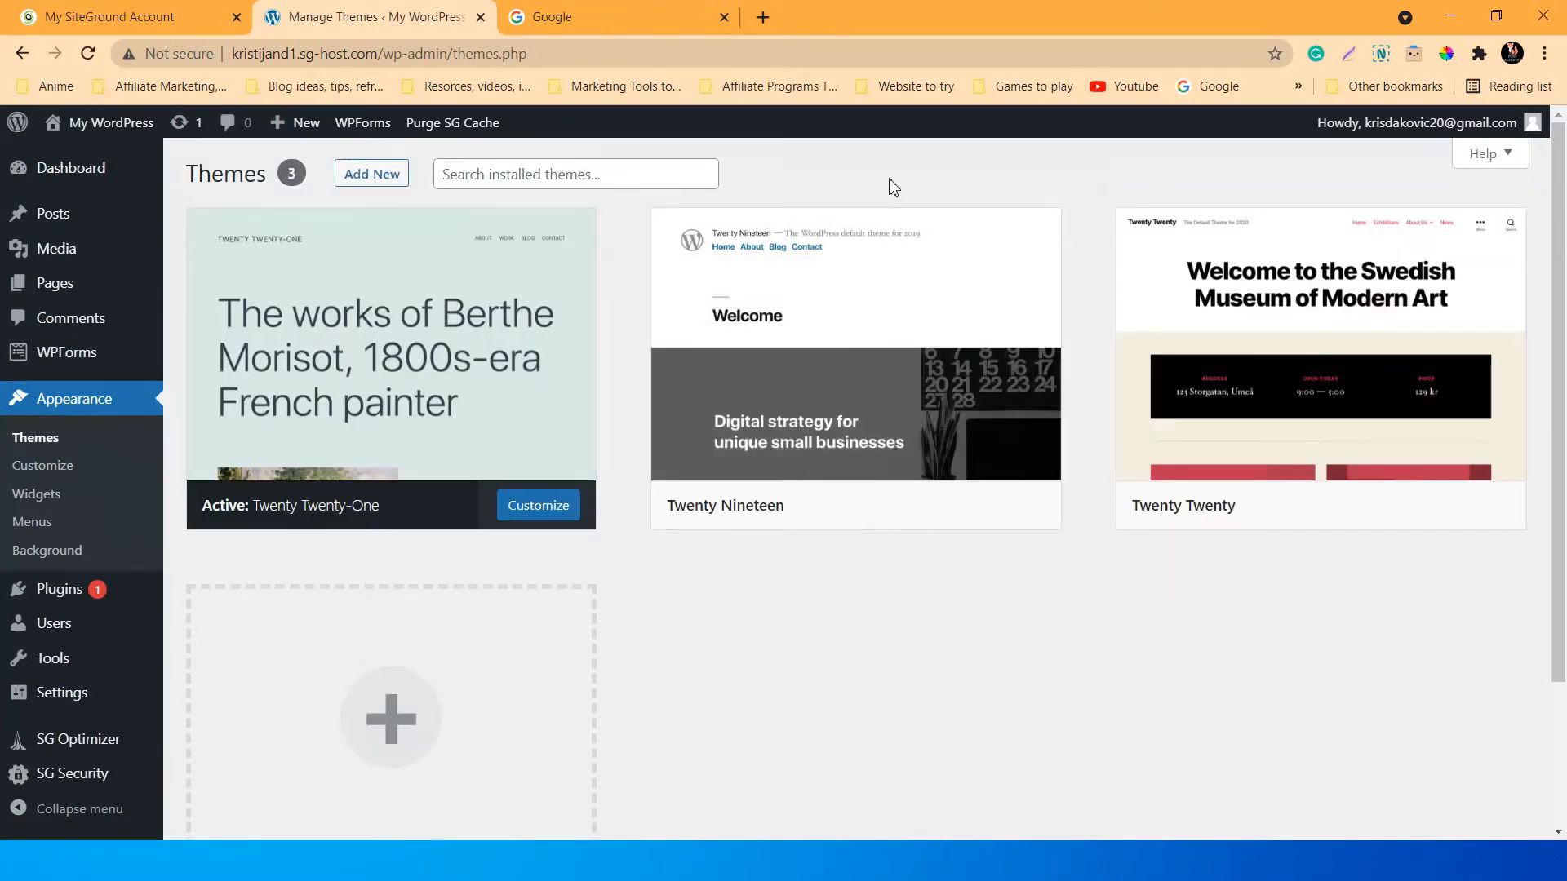
{"action": "scroll", "coordinate": [784, 605], "scroll_direction": "down", "scroll_amount": 3}
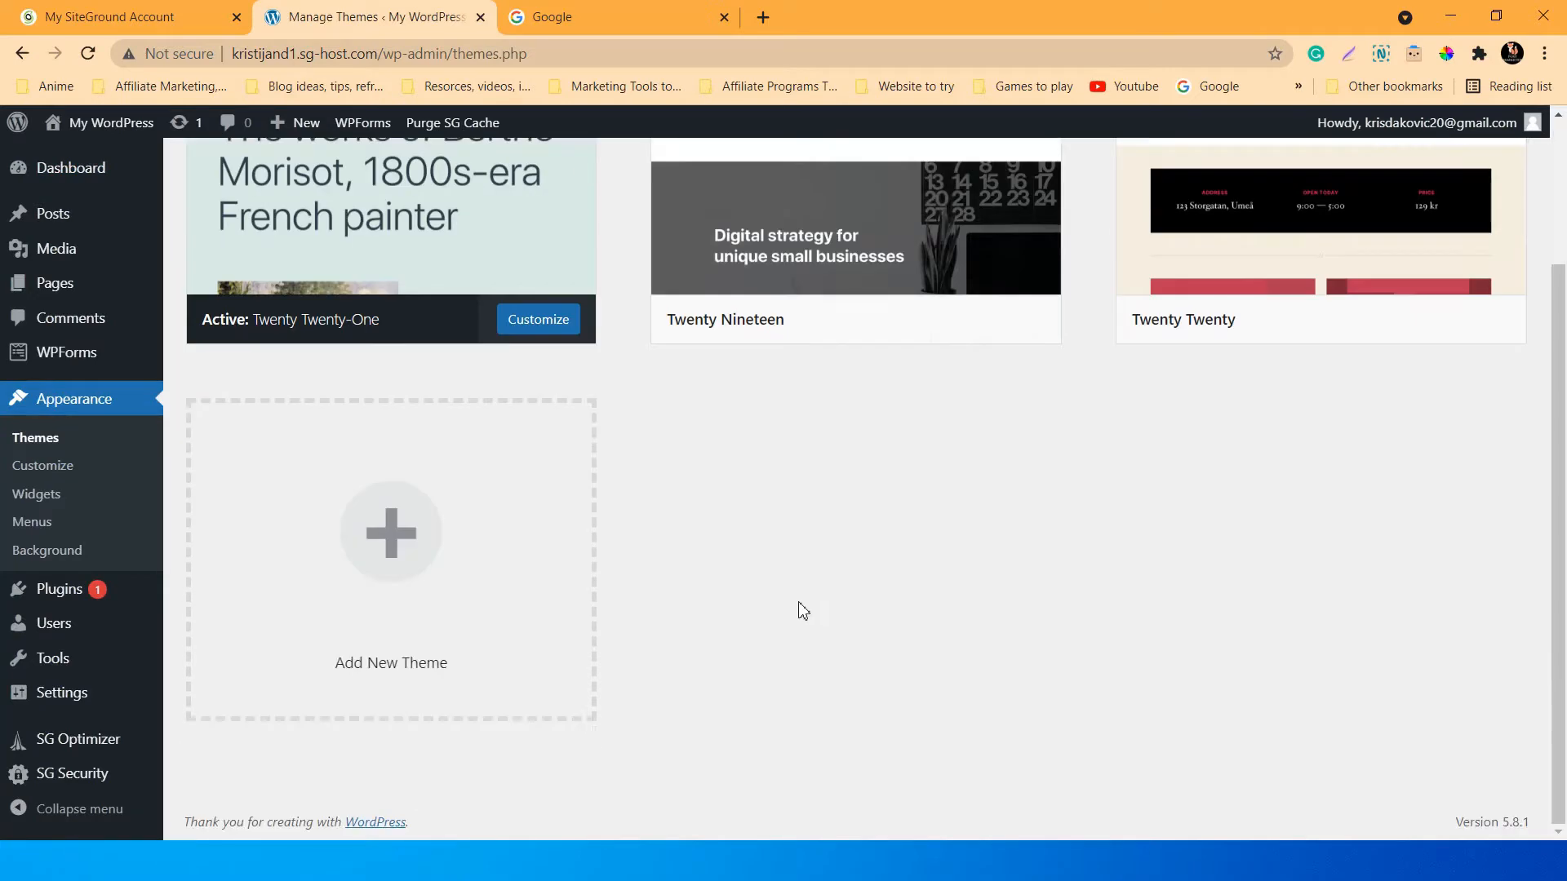
{"action": "scroll", "coordinate": [804, 612], "scroll_direction": "up", "scroll_amount": 3}
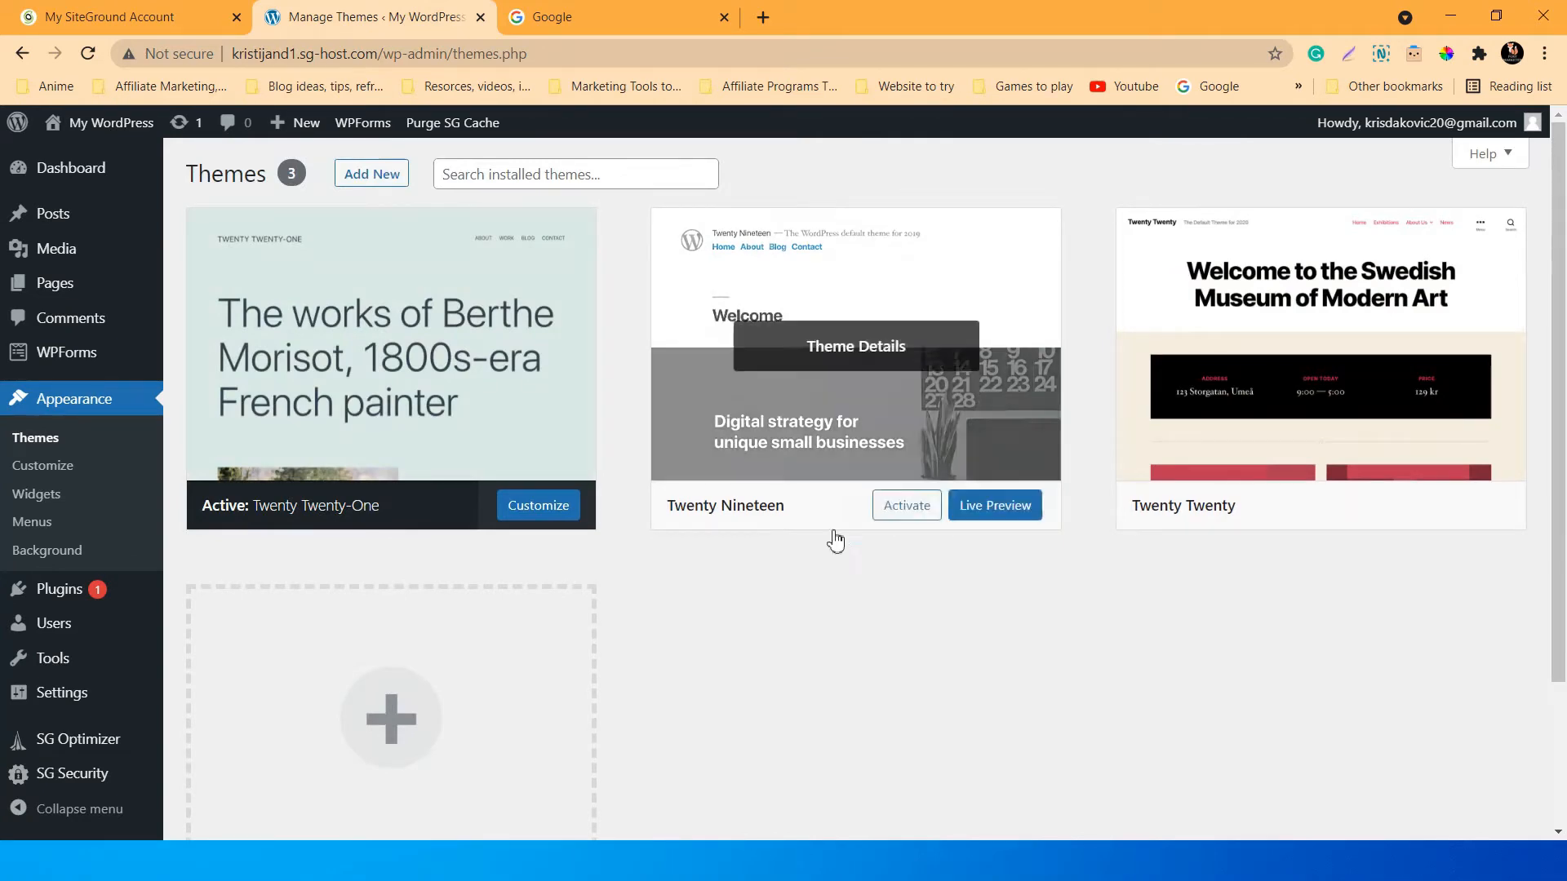
{"action": "scroll", "coordinate": [833, 542], "scroll_direction": "down", "scroll_amount": 3}
{"action": "scroll", "coordinate": [833, 580], "scroll_direction": "up", "scroll_amount": 3}
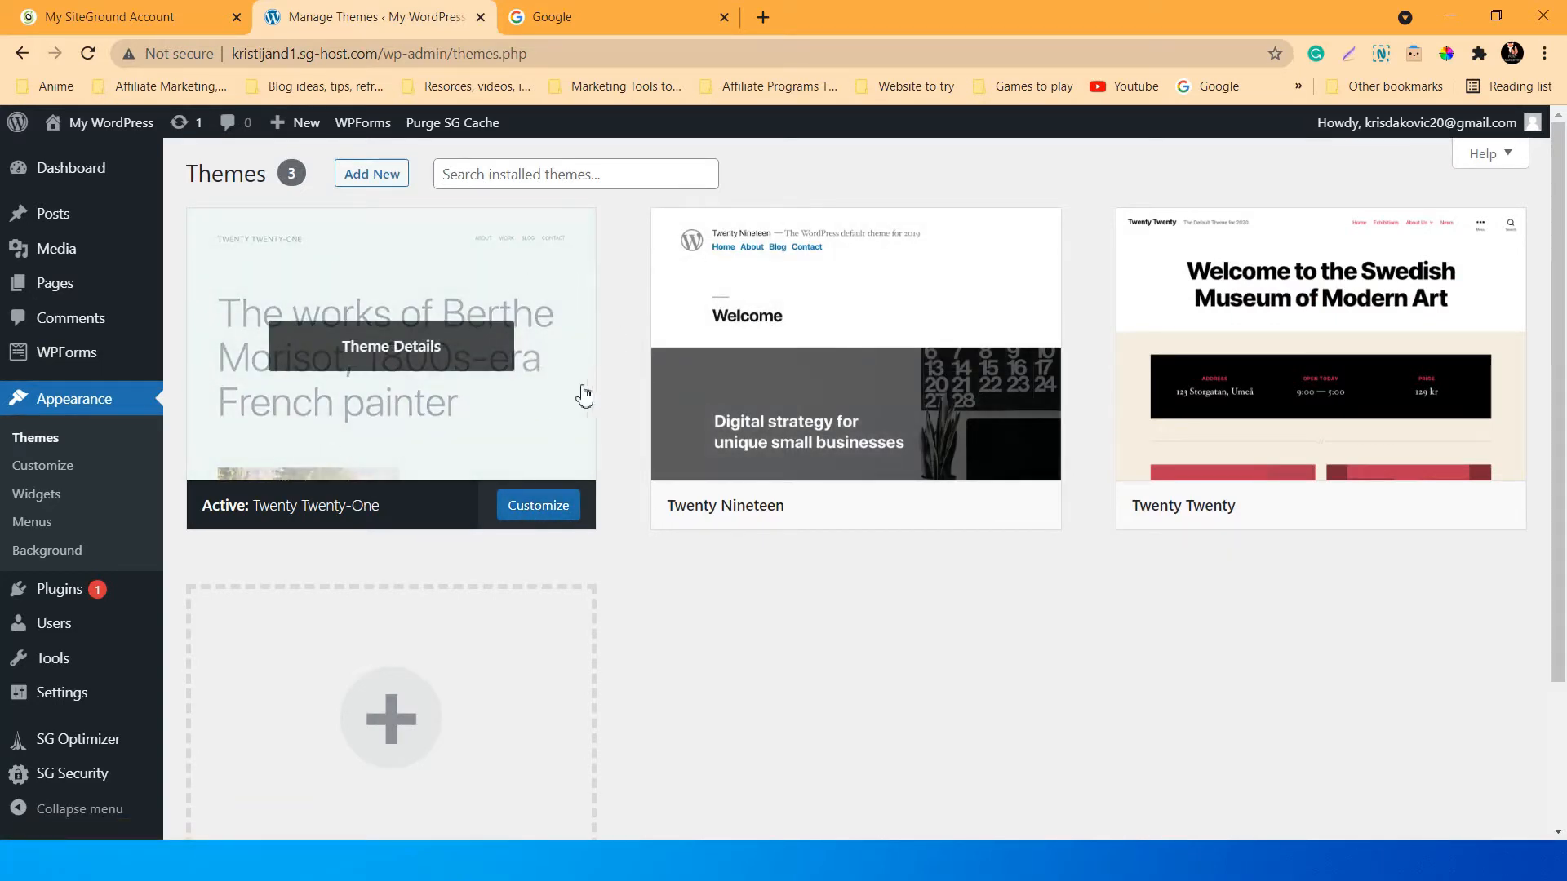
{"action": "scroll", "coordinate": [828, 629], "scroll_direction": "down", "scroll_amount": 2}
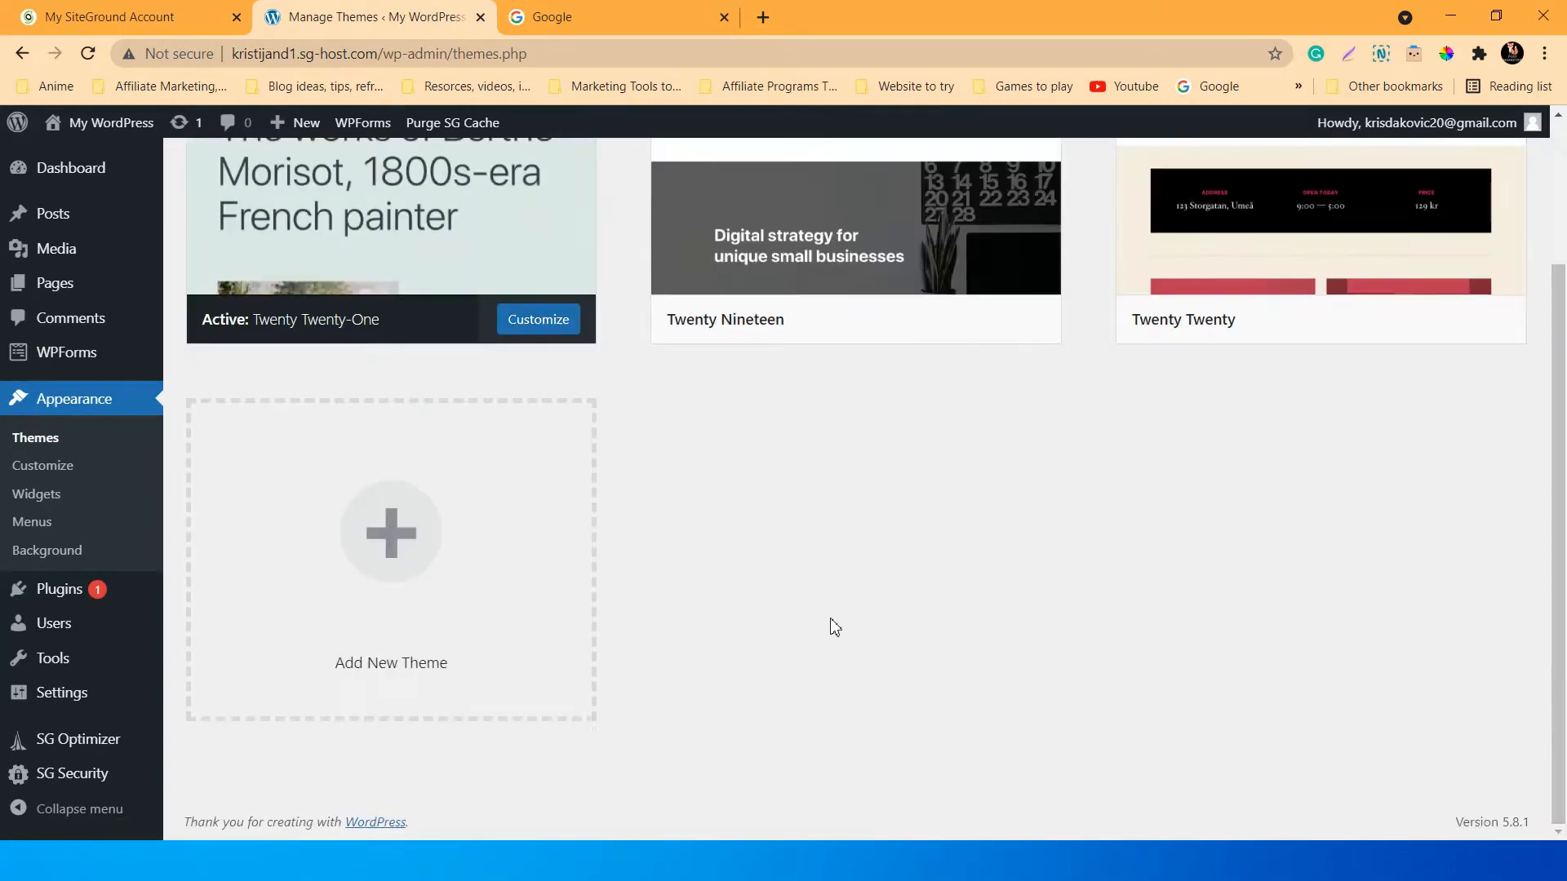
{"action": "scroll", "coordinate": [759, 531], "scroll_direction": "up", "scroll_amount": 2}
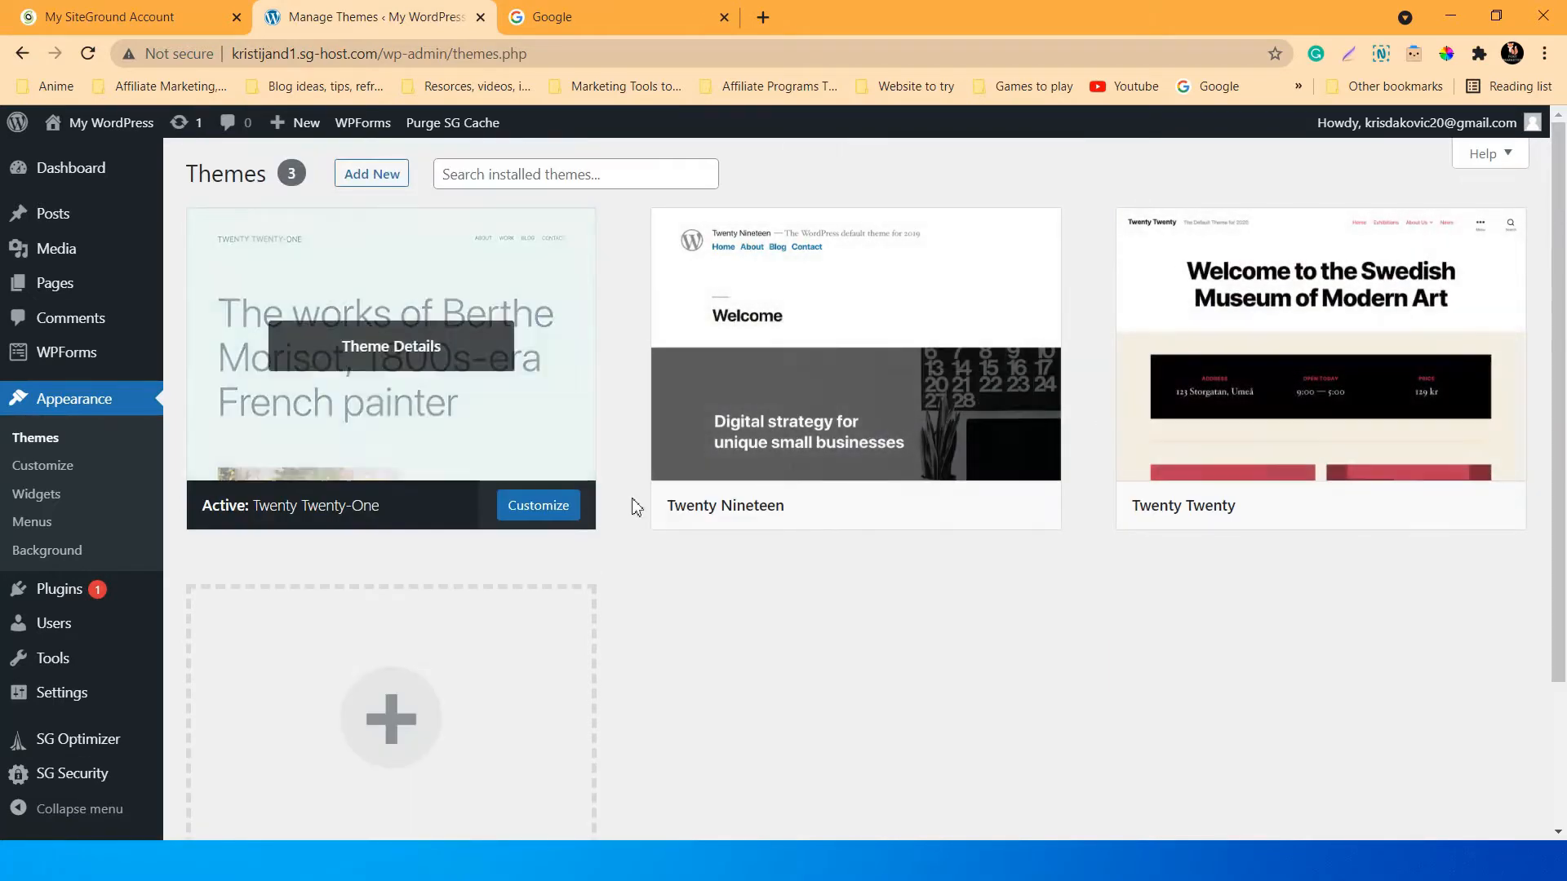
{"action": "scroll", "coordinate": [944, 697], "scroll_direction": "down", "scroll_amount": 2}
{"action": "scroll", "coordinate": [947, 699], "scroll_direction": "up", "scroll_amount": 2}
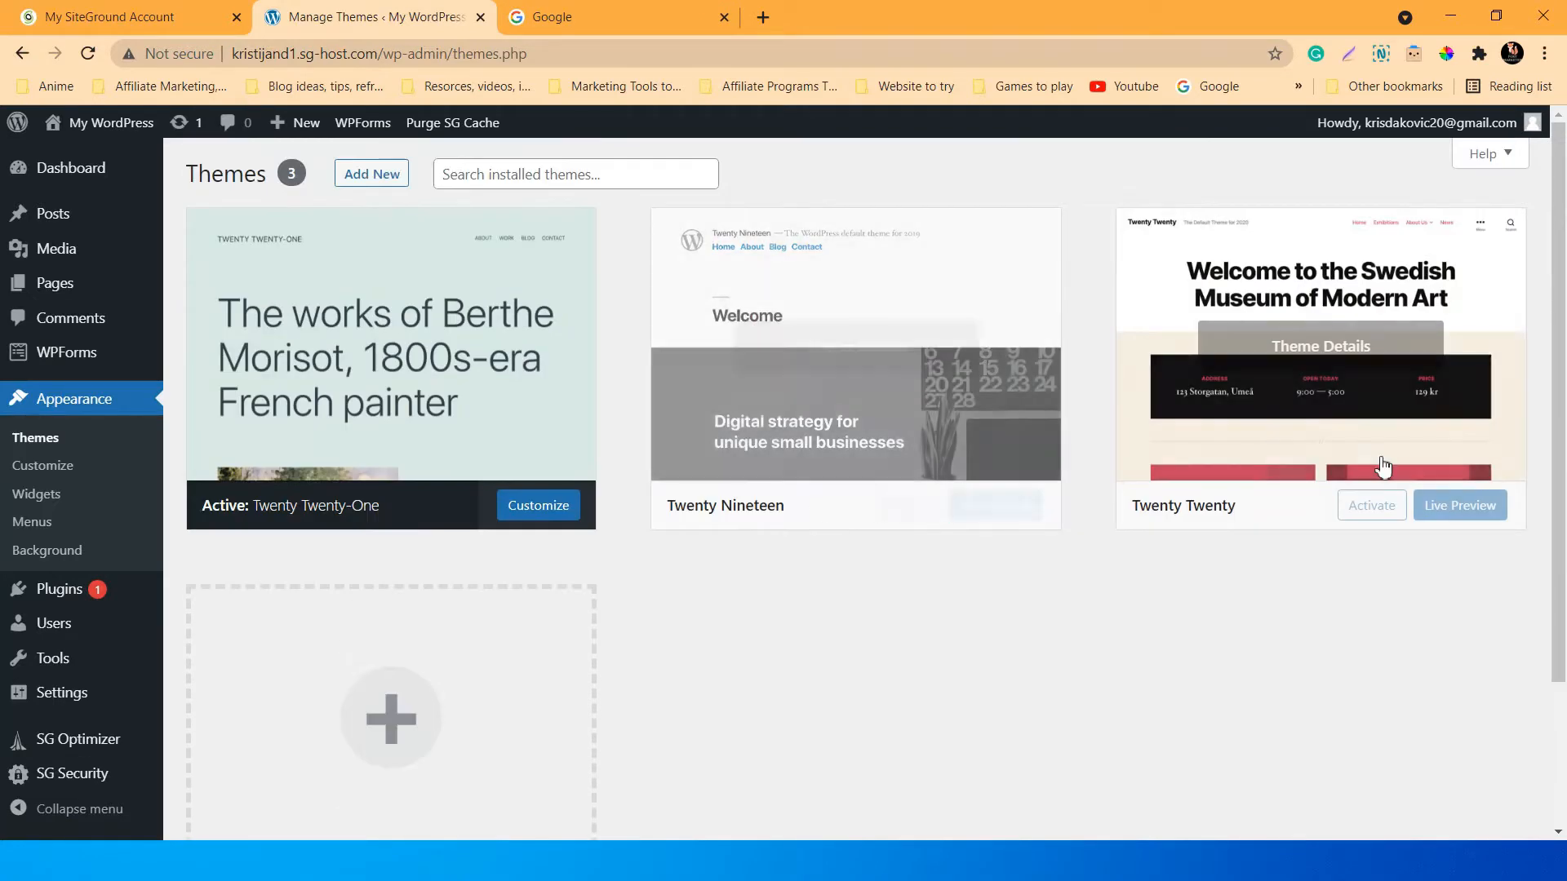
{"action": "scroll", "coordinate": [776, 472], "scroll_direction": "down", "scroll_amount": 2}
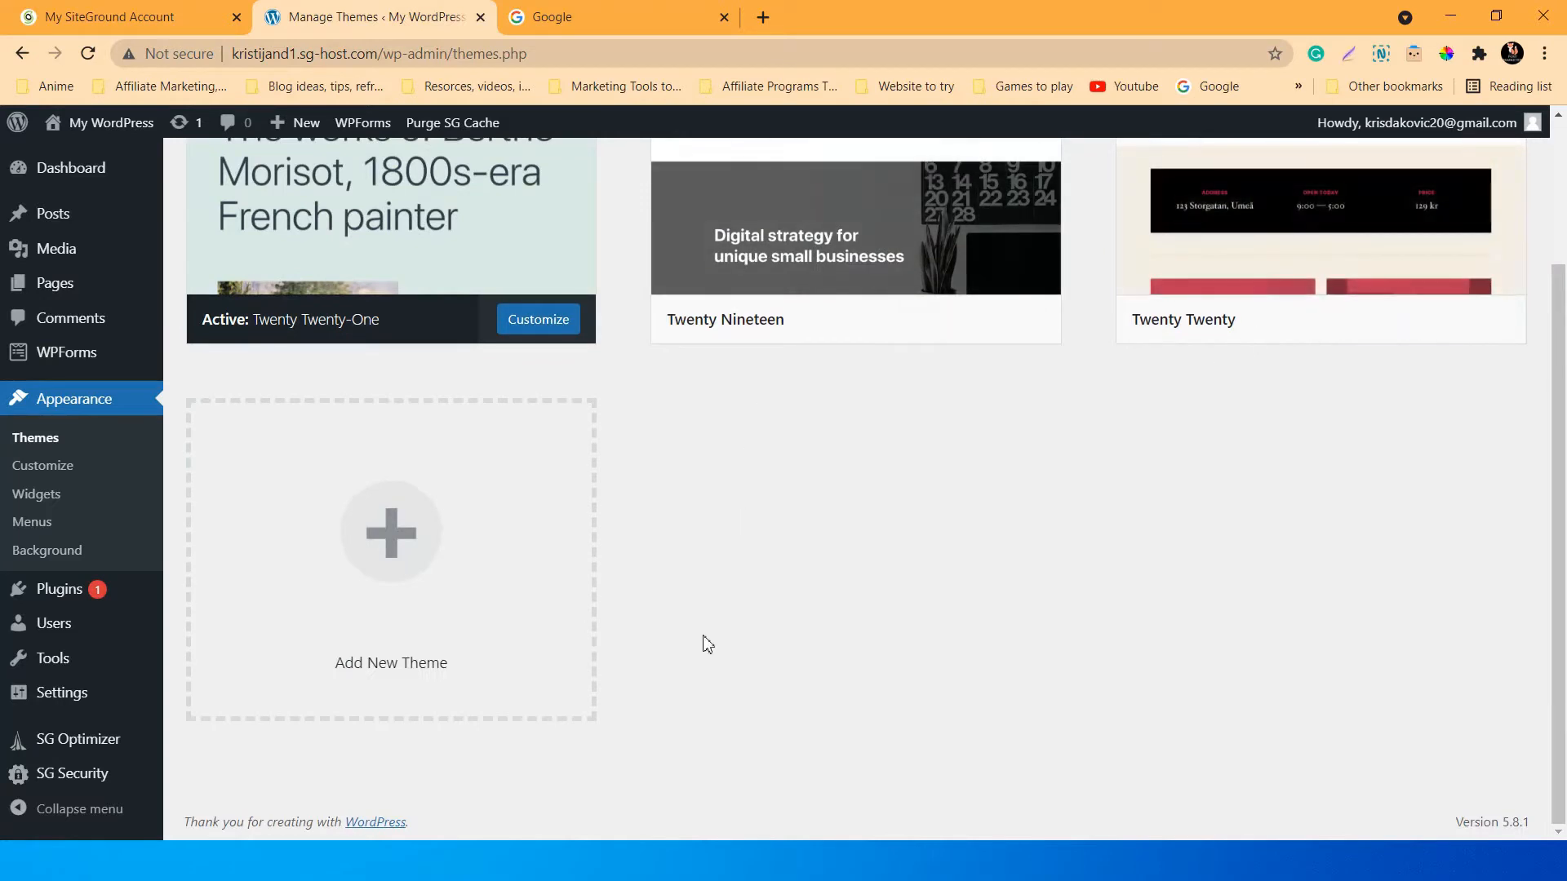
{"action": "scroll", "coordinate": [707, 644], "scroll_direction": "up", "scroll_amount": 2}
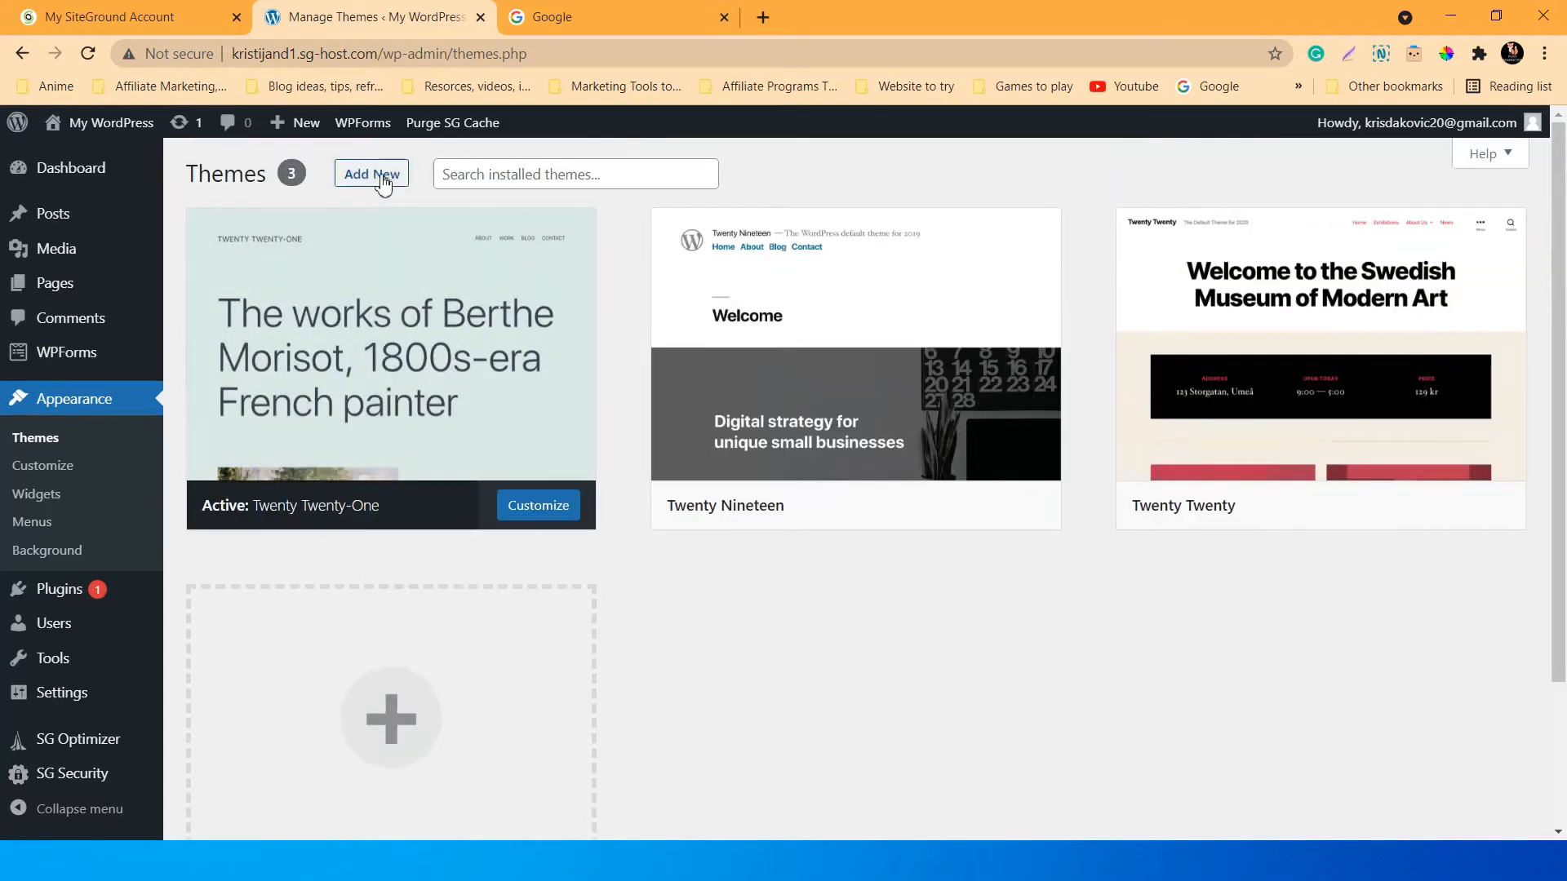
Open the Add Themes page showing SiteGround's recommended designs.
{"action": "left_click", "coordinate": [392, 181]}
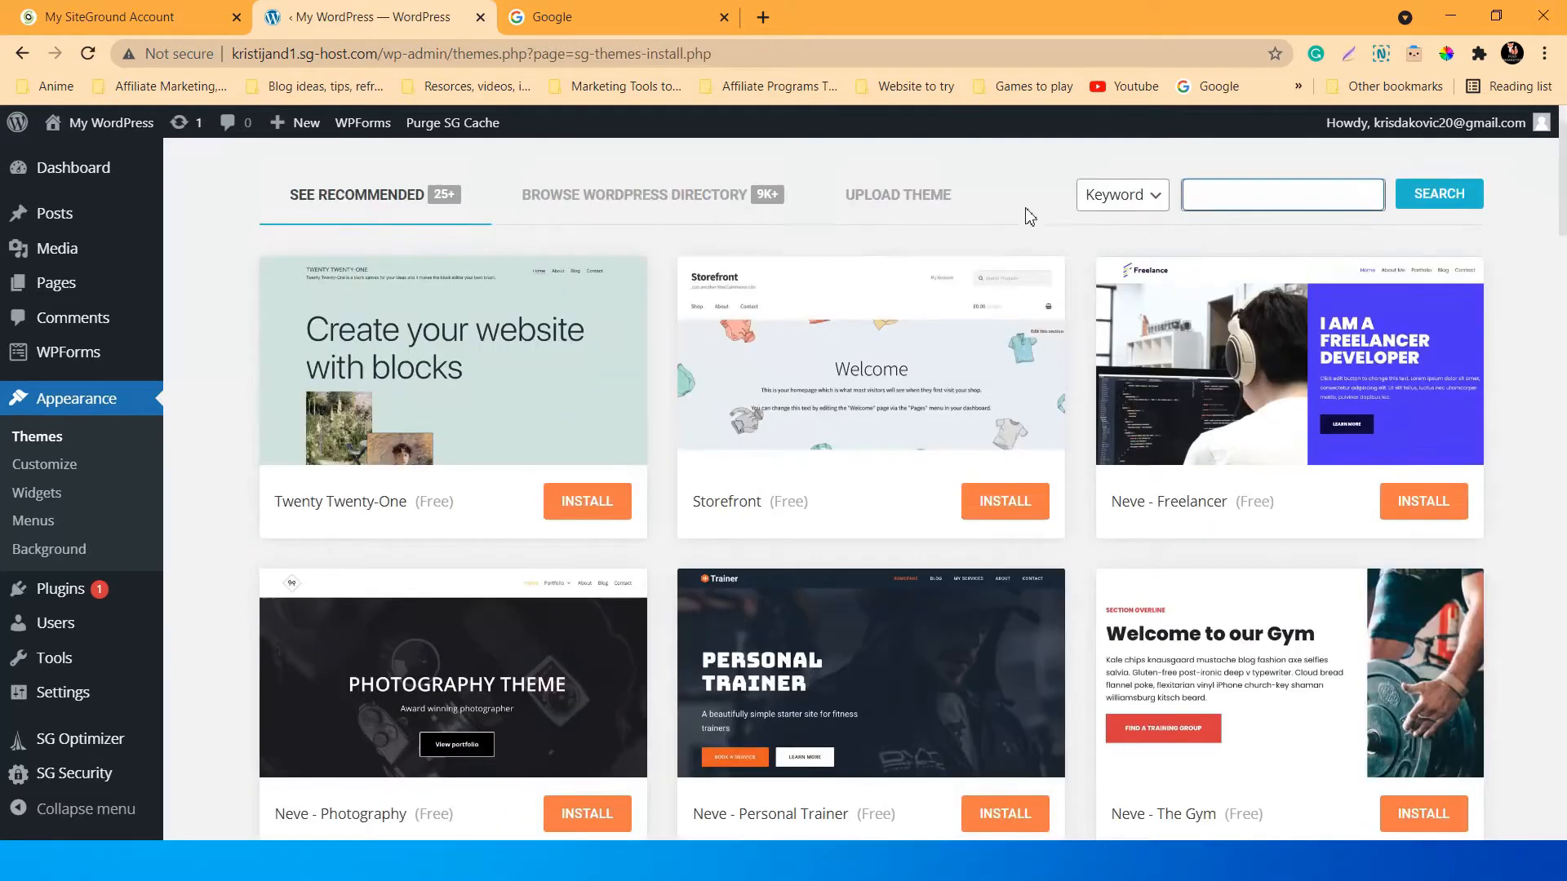
{"action": "scroll", "coordinate": [1034, 392], "scroll_direction": "down", "scroll_amount": 3}
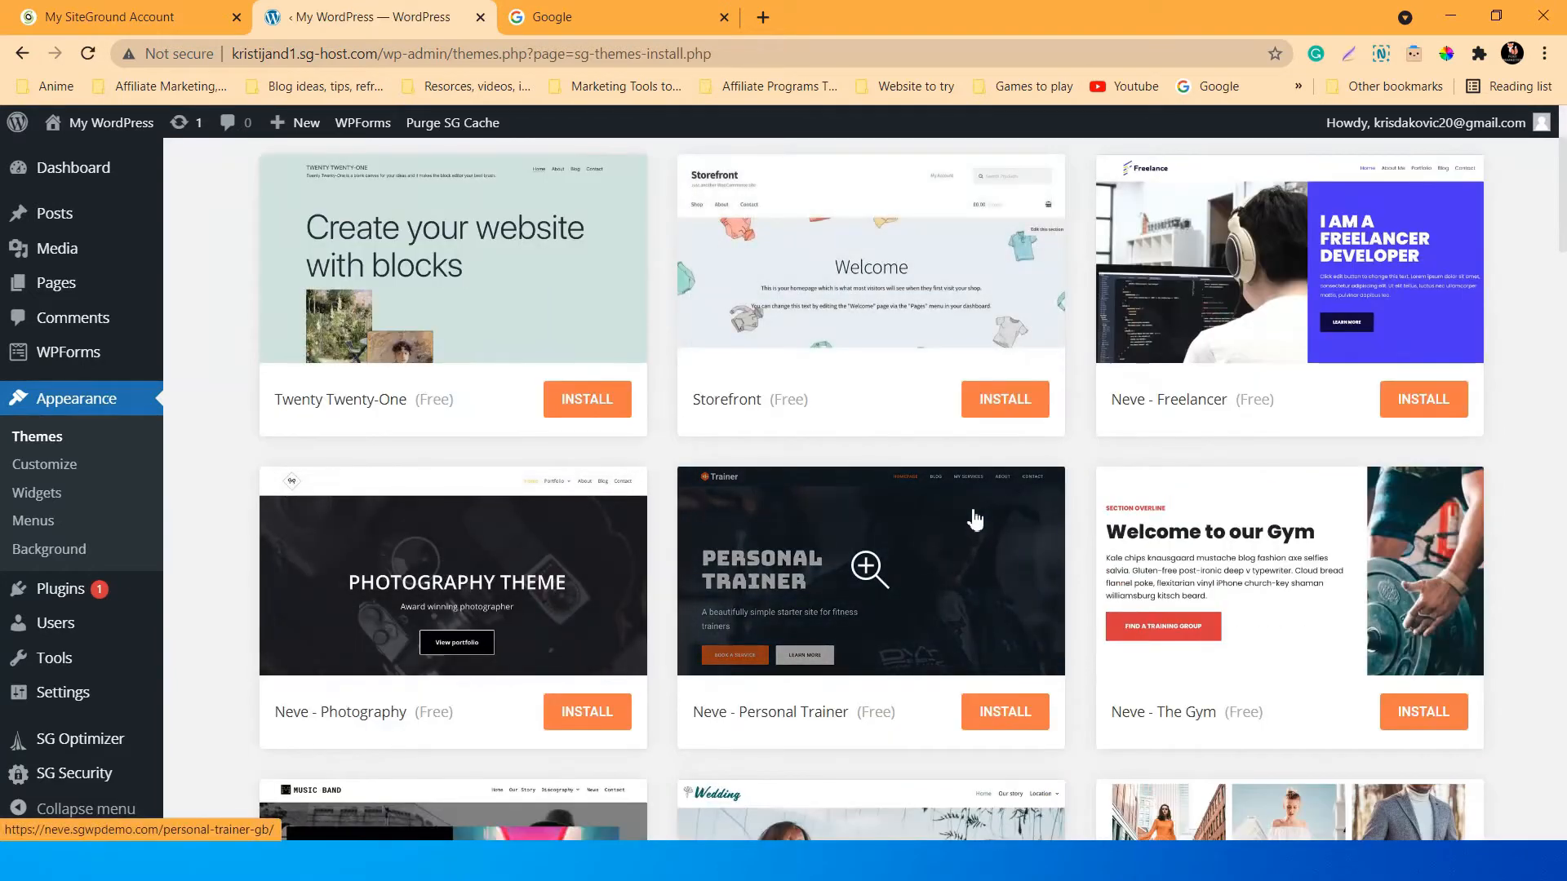
{"action": "scroll", "coordinate": [1008, 514], "scroll_direction": "up", "scroll_amount": 1}
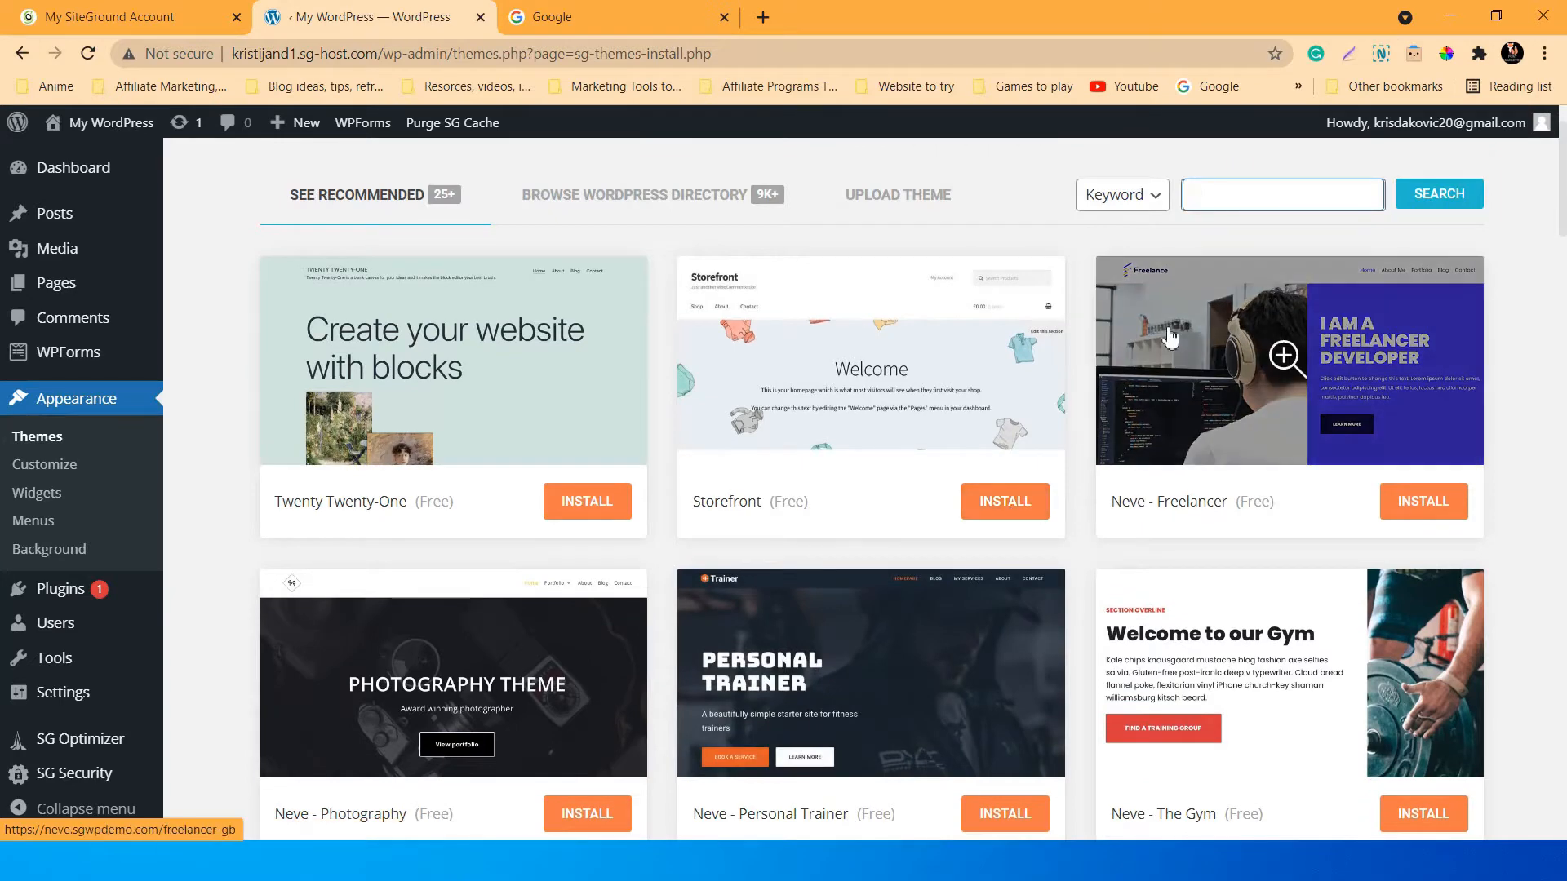
{"action": "left_click", "coordinate": [1217, 239]}
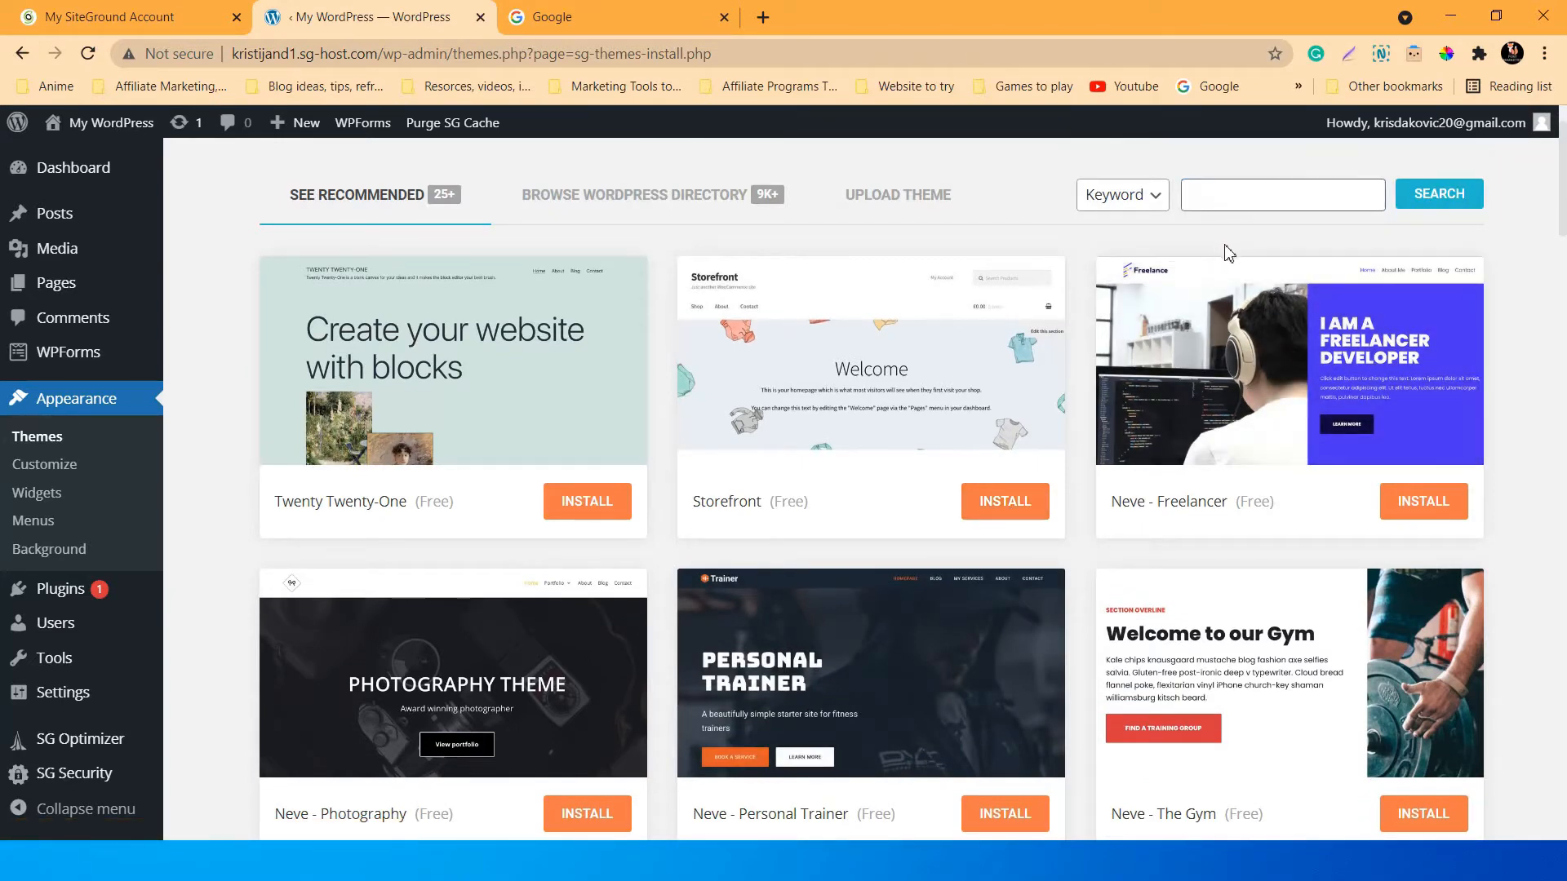
{"action": "scroll", "coordinate": [1209, 327], "scroll_direction": "down", "scroll_amount": 9}
{"action": "scroll", "coordinate": [1518, 472], "scroll_direction": "up", "scroll_amount": 10}
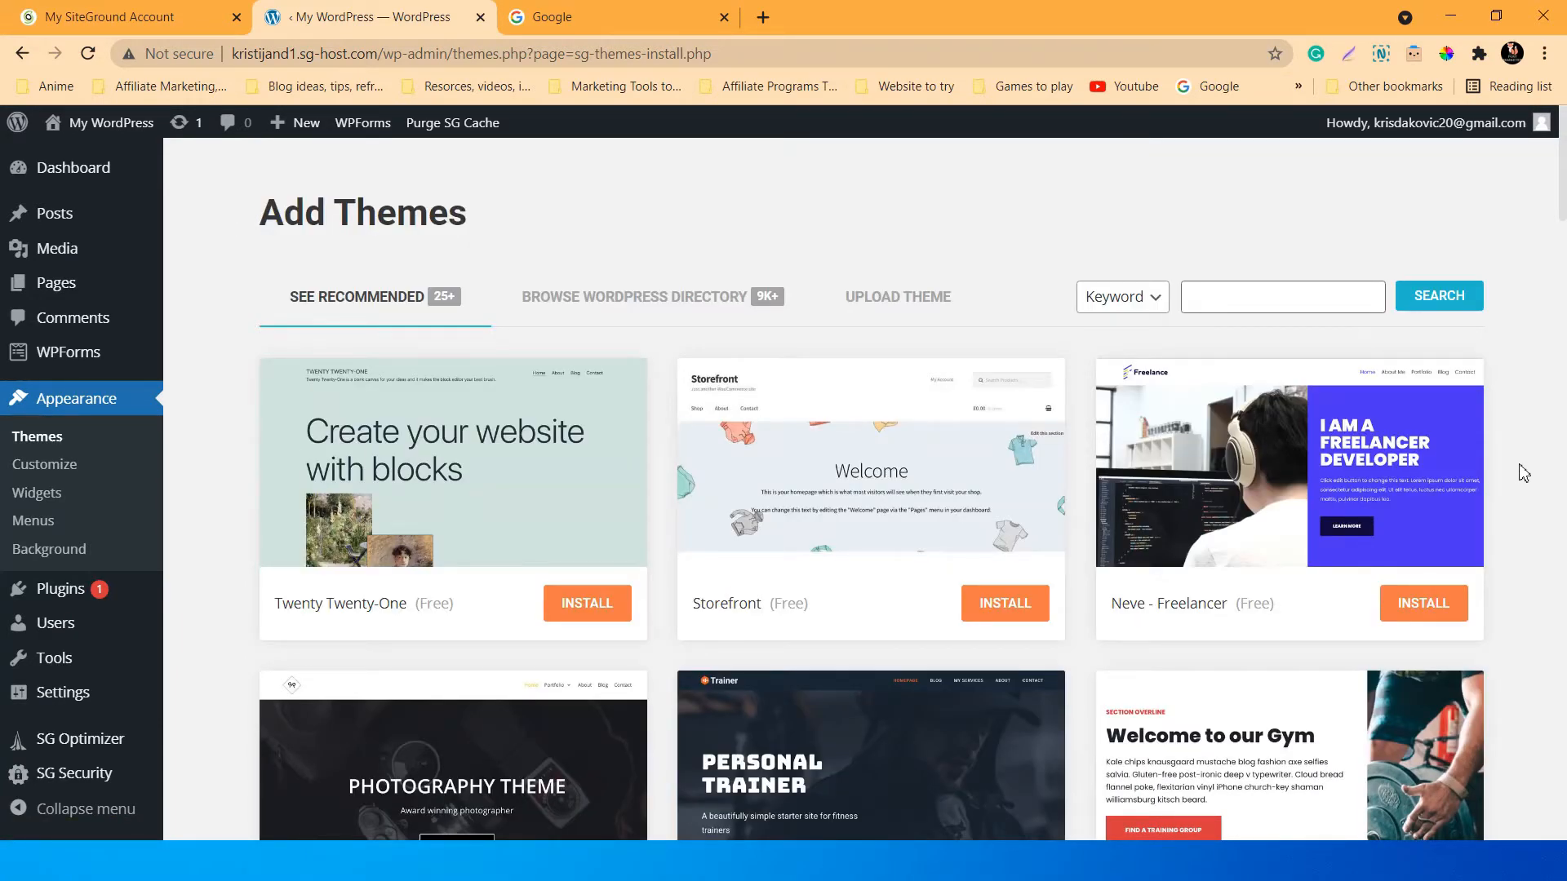
Scroll through the Neve templates such as Fine Restaurant, Coffee Shop, The Drone and Design Studio.
{"action": "scroll", "coordinate": [1523, 474], "scroll_direction": "down", "scroll_amount": 3}
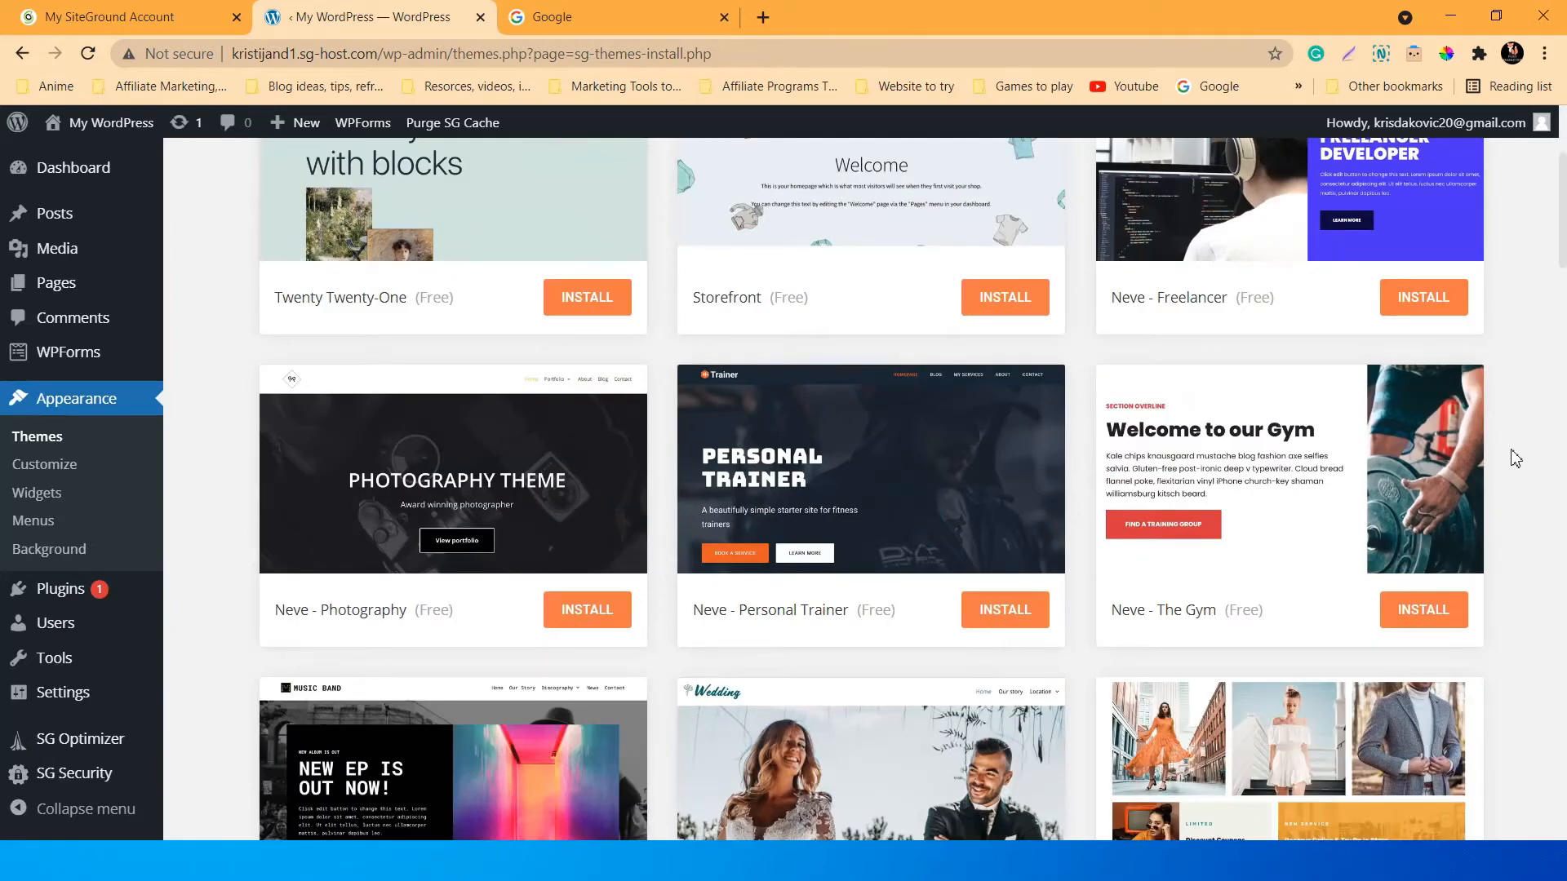
{"action": "scroll", "coordinate": [1515, 459], "scroll_direction": "down", "scroll_amount": 2}
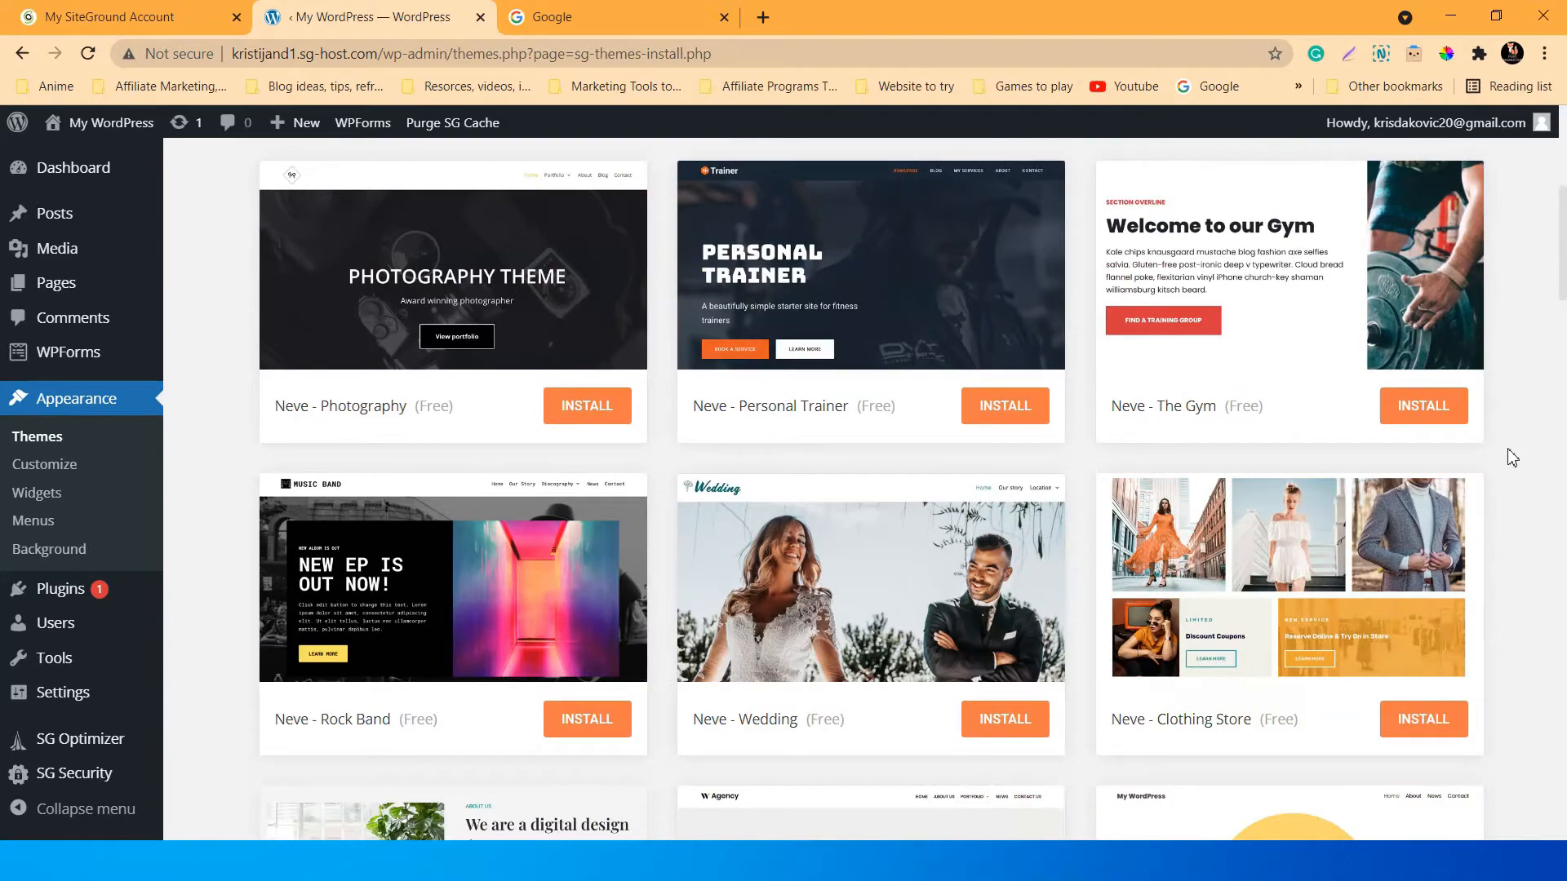
{"action": "scroll", "coordinate": [1512, 457], "scroll_direction": "up", "scroll_amount": 2}
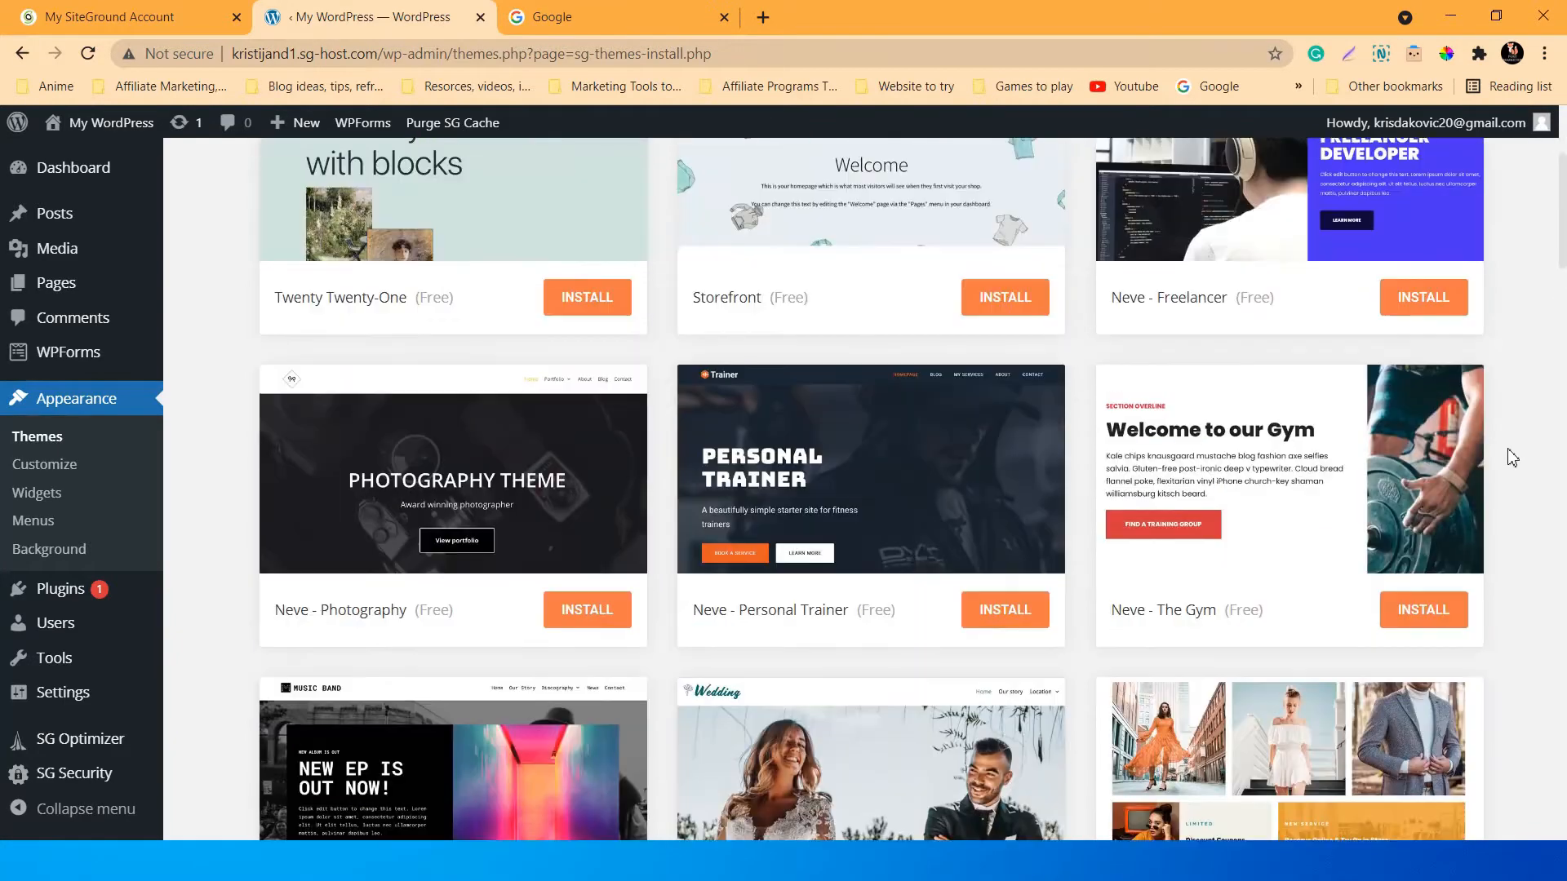
{"action": "scroll", "coordinate": [1512, 457], "scroll_direction": "down", "scroll_amount": 3}
{"action": "scroll", "coordinate": [1512, 458], "scroll_direction": "down", "scroll_amount": 4}
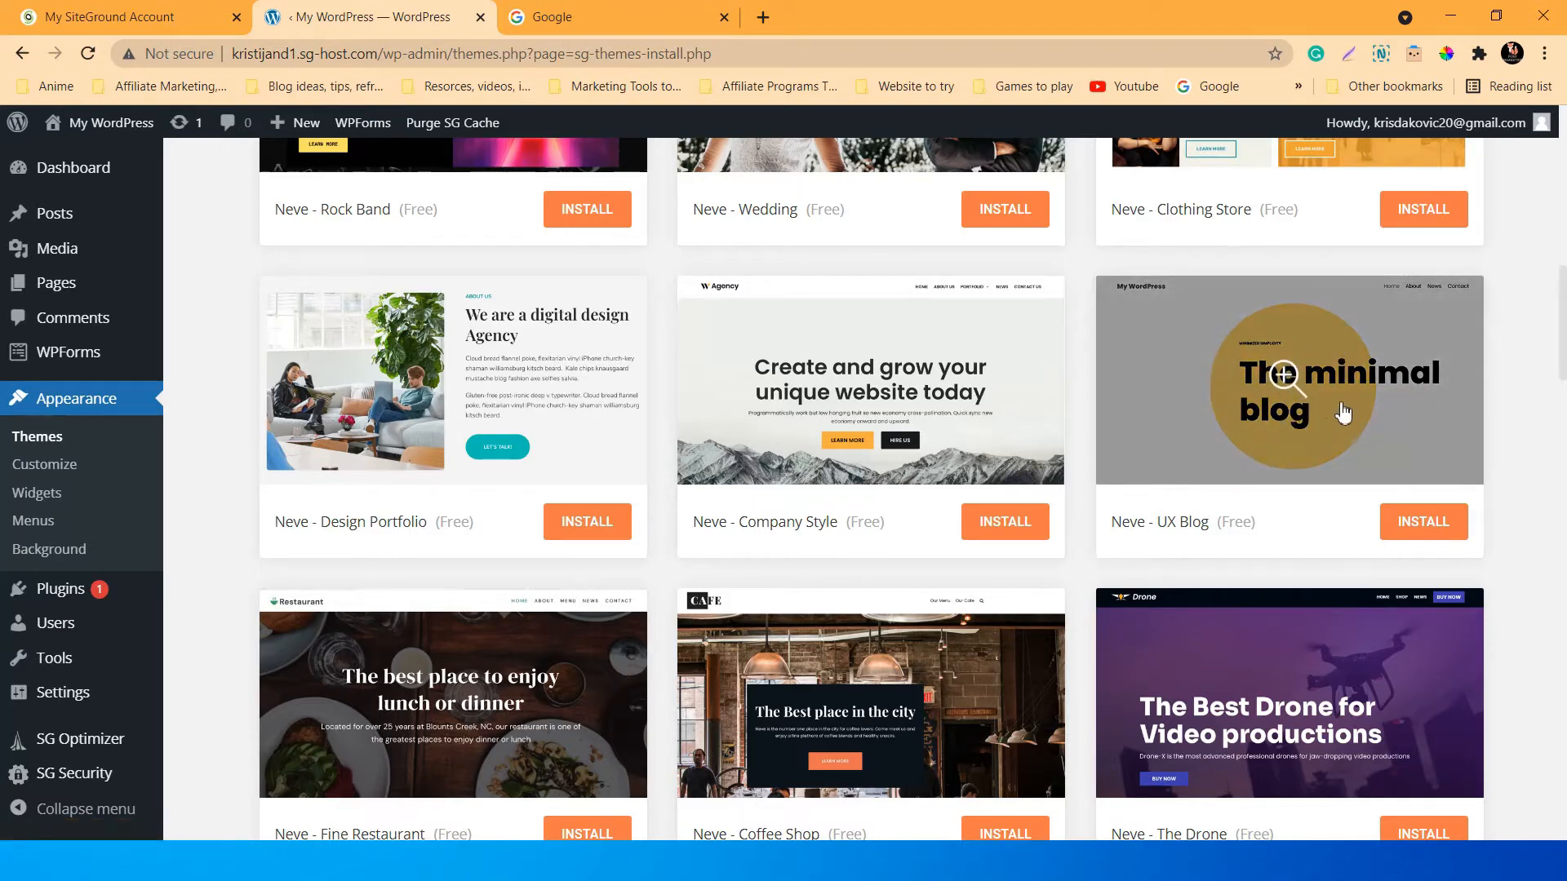
{"action": "scroll", "coordinate": [1330, 412], "scroll_direction": "up", "scroll_amount": 1}
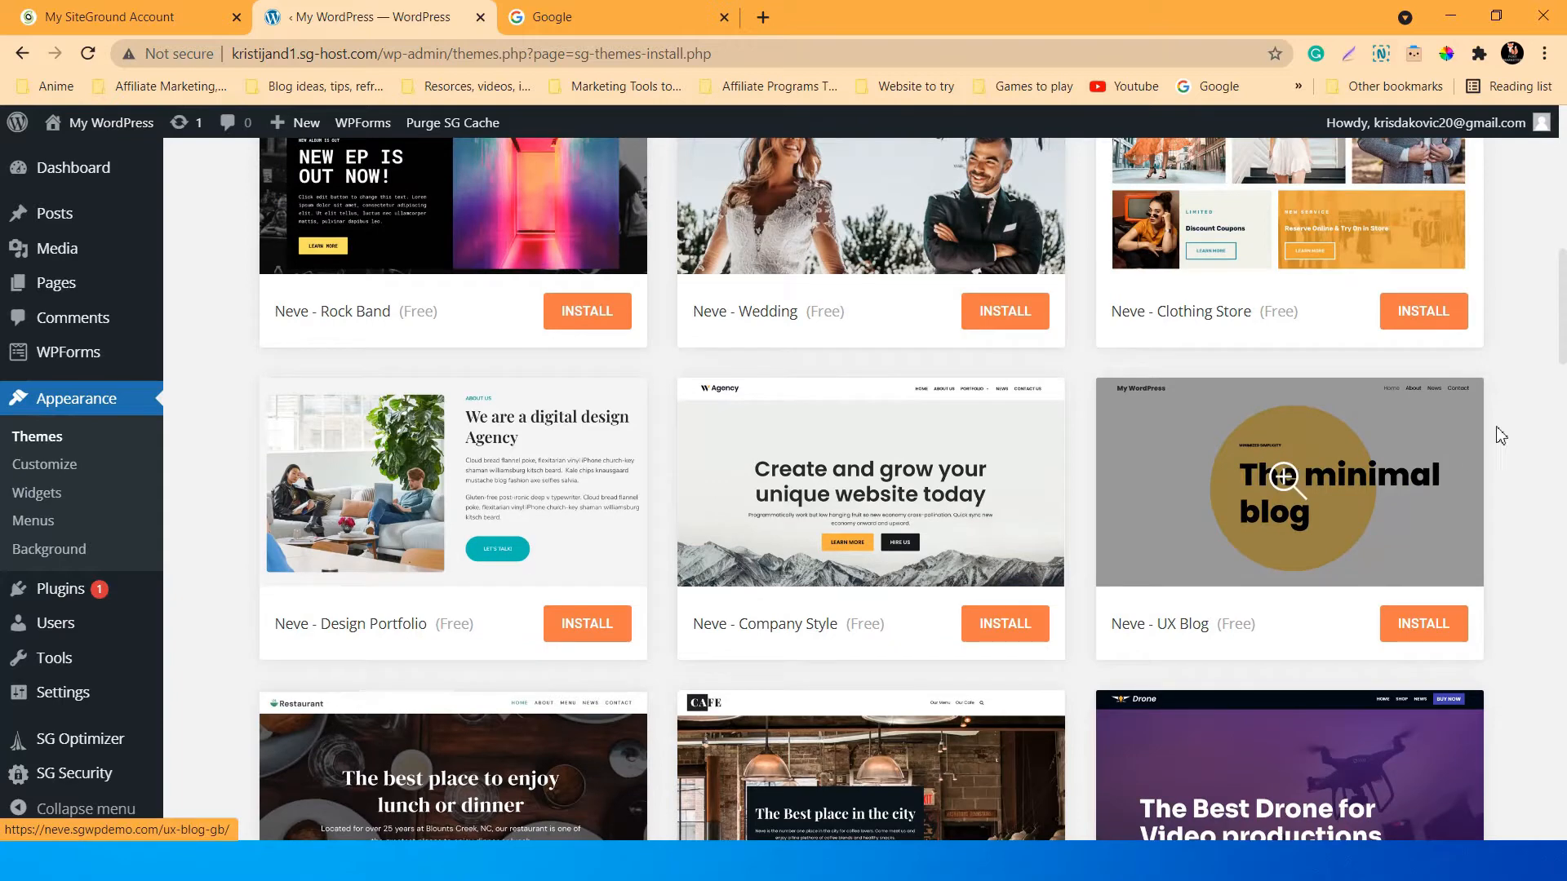
{"action": "scroll", "coordinate": [1502, 441], "scroll_direction": "down", "scroll_amount": 3}
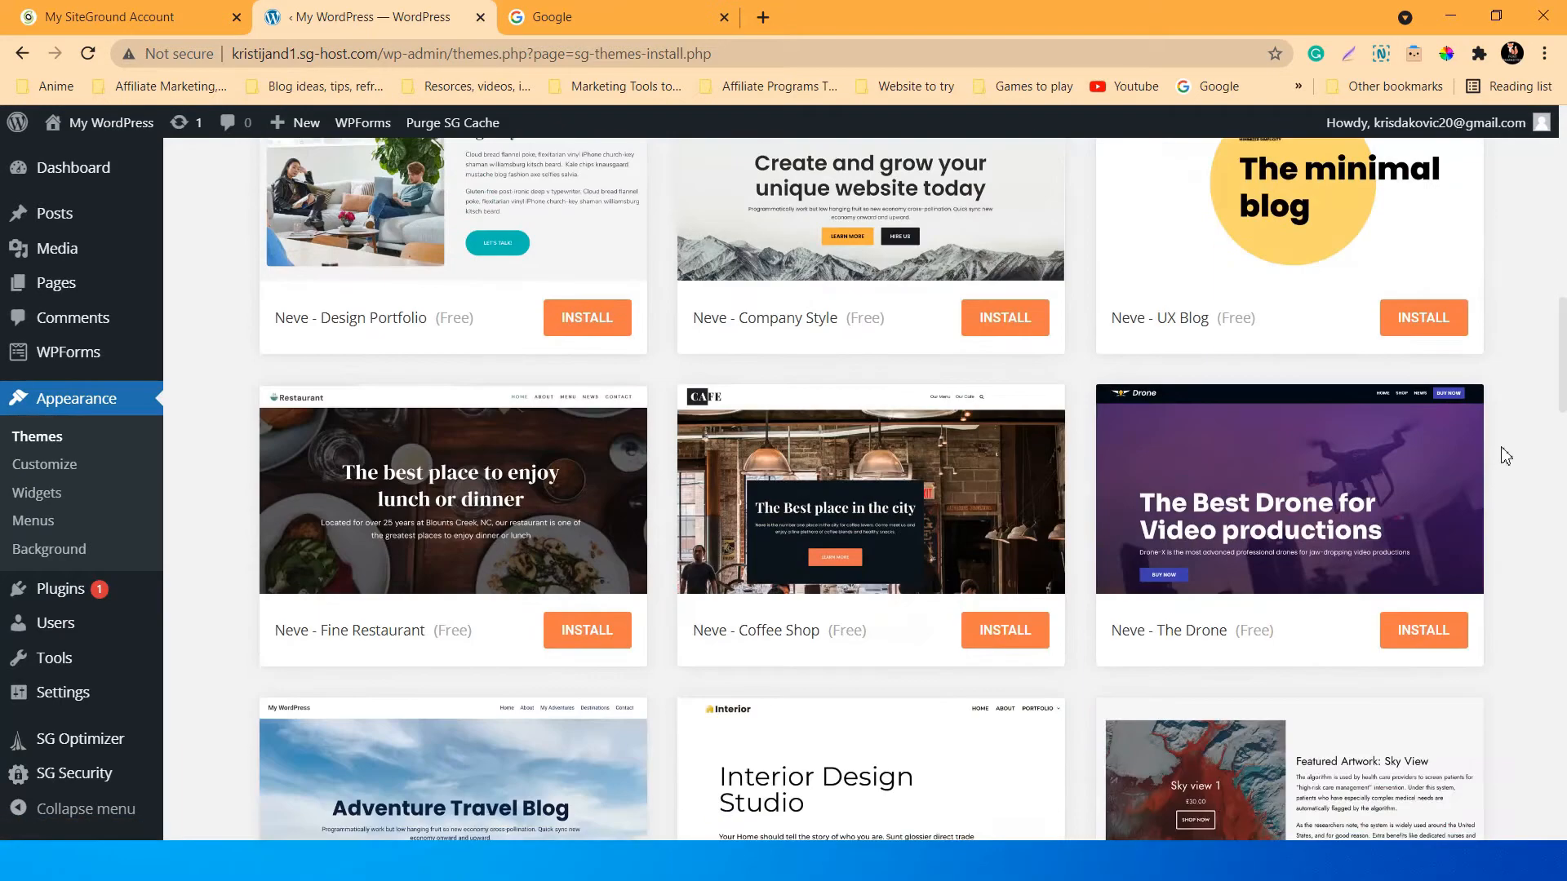
{"action": "scroll", "coordinate": [1505, 455], "scroll_direction": "down", "scroll_amount": 1}
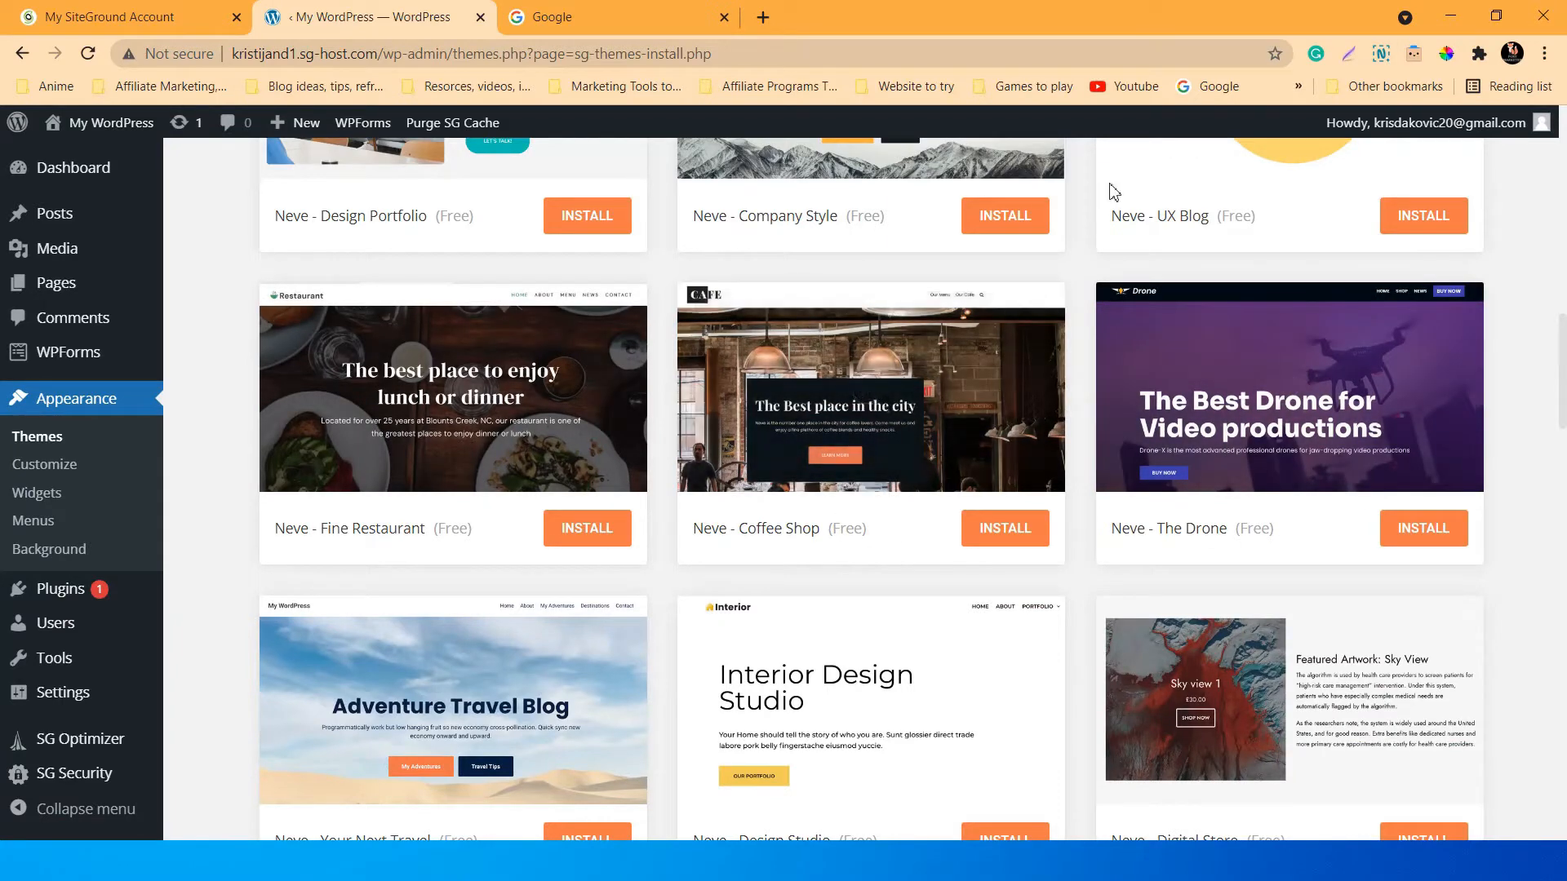
{"action": "scroll", "coordinate": [1126, 378], "scroll_direction": "up", "scroll_amount": 2}
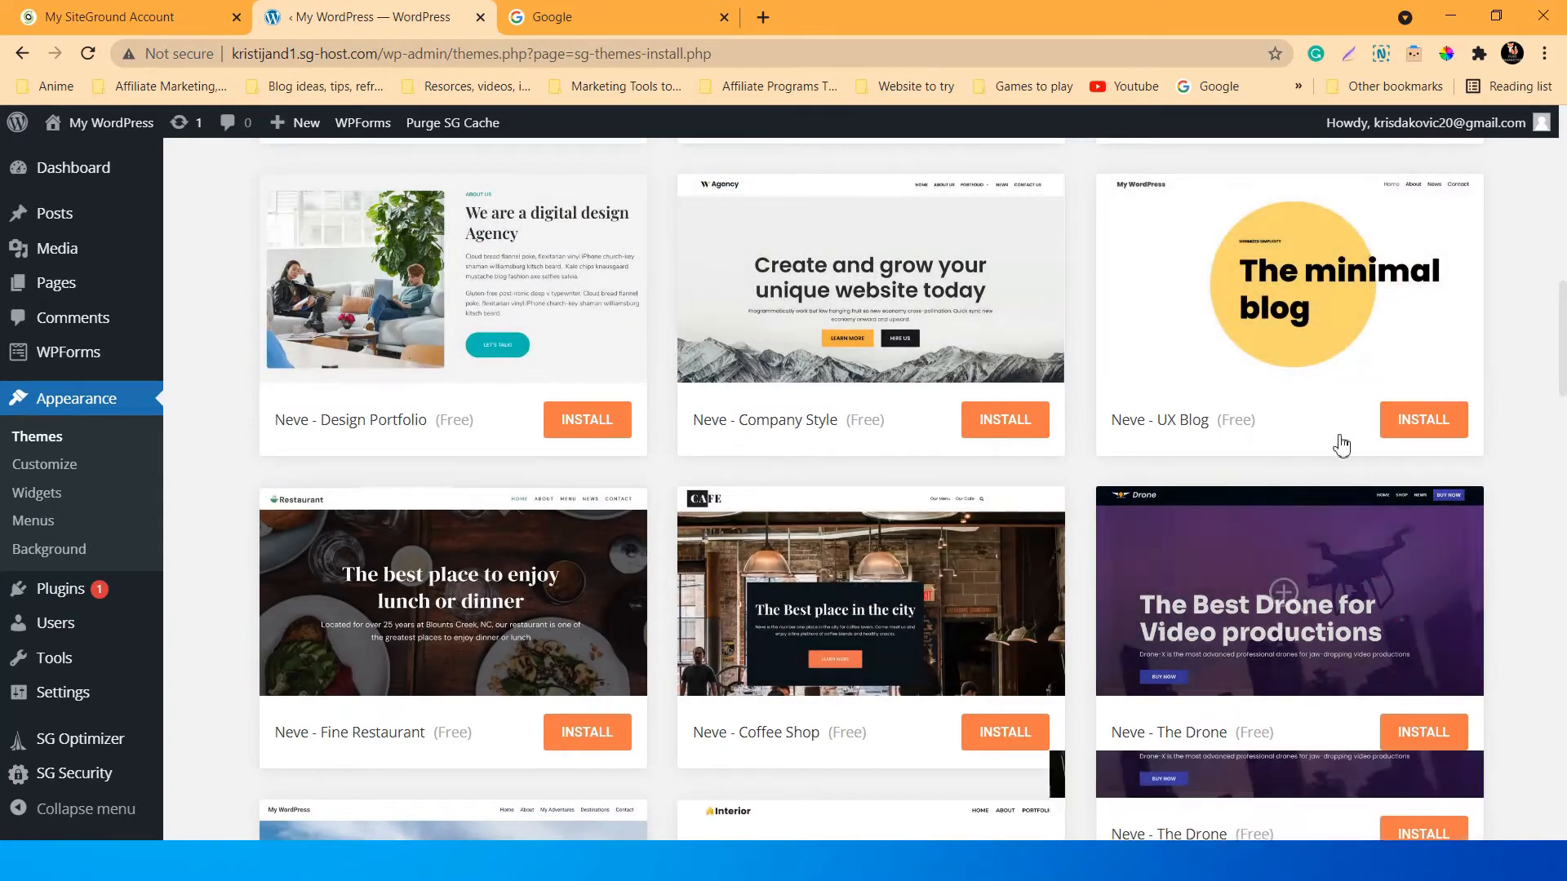
{"action": "scroll", "coordinate": [1334, 441], "scroll_direction": "up", "scroll_amount": 3}
{"action": "scroll", "coordinate": [1175, 490], "scroll_direction": "down", "scroll_amount": 5}
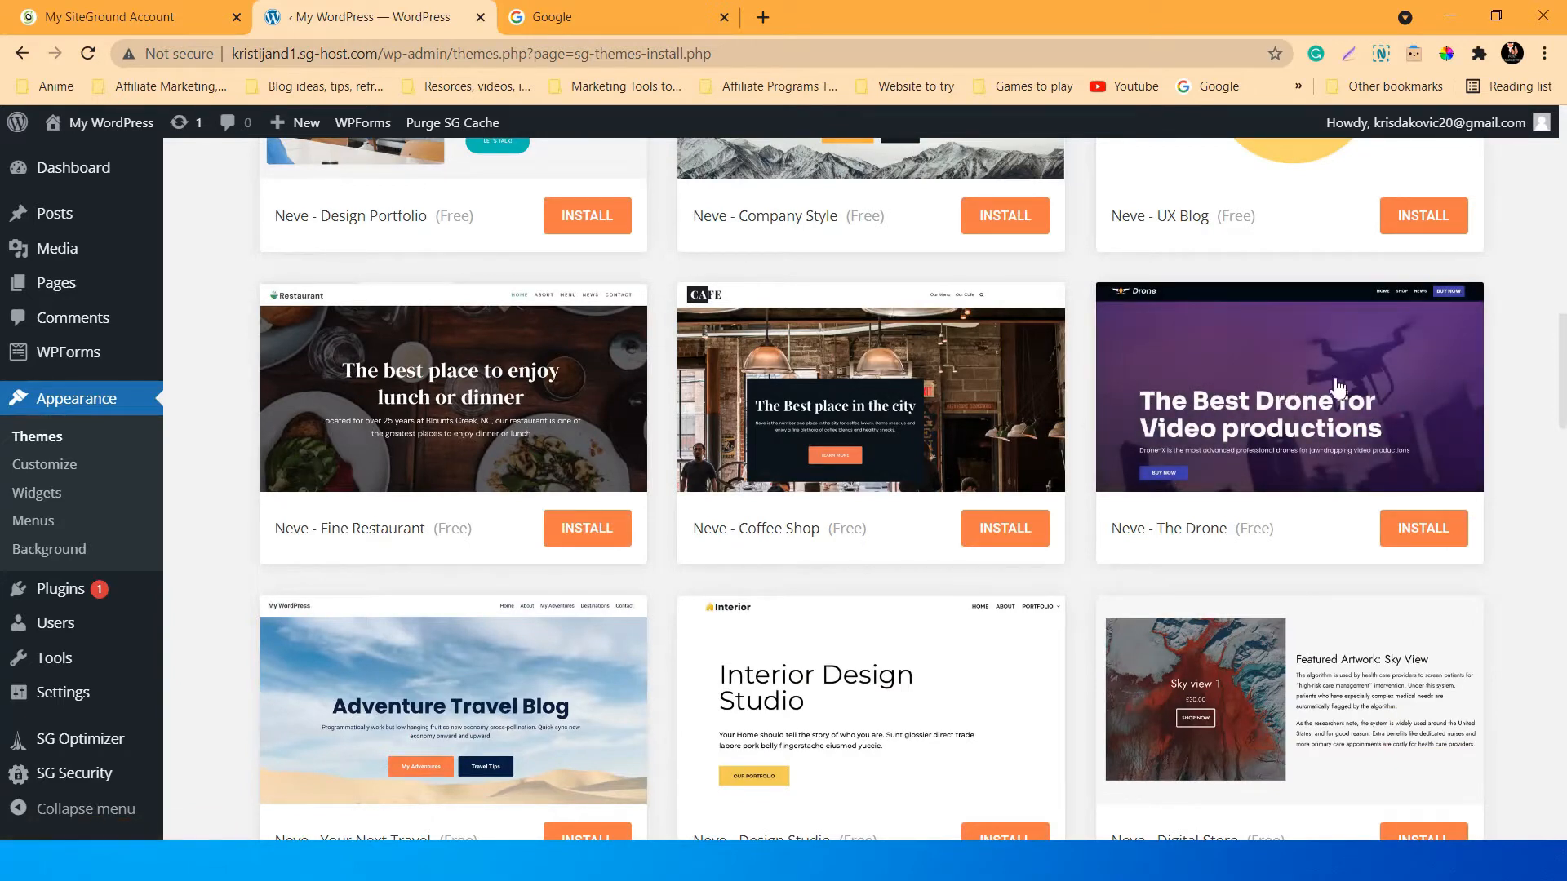
{"action": "scroll", "coordinate": [1545, 336], "scroll_direction": "down", "scroll_amount": 2}
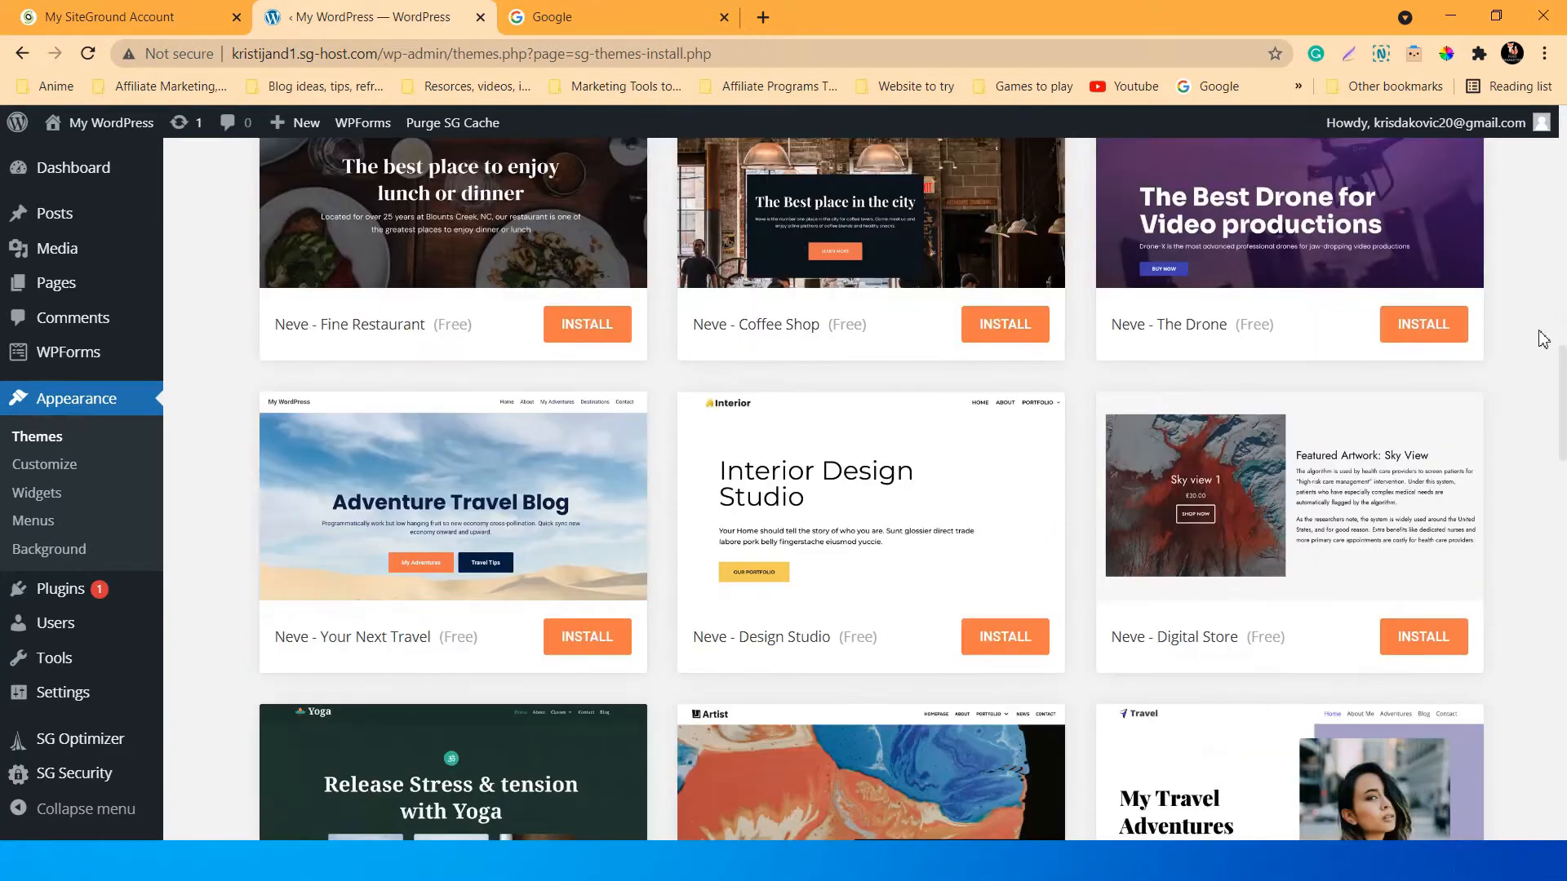
{"action": "scroll", "coordinate": [1544, 339], "scroll_direction": "down", "scroll_amount": 5}
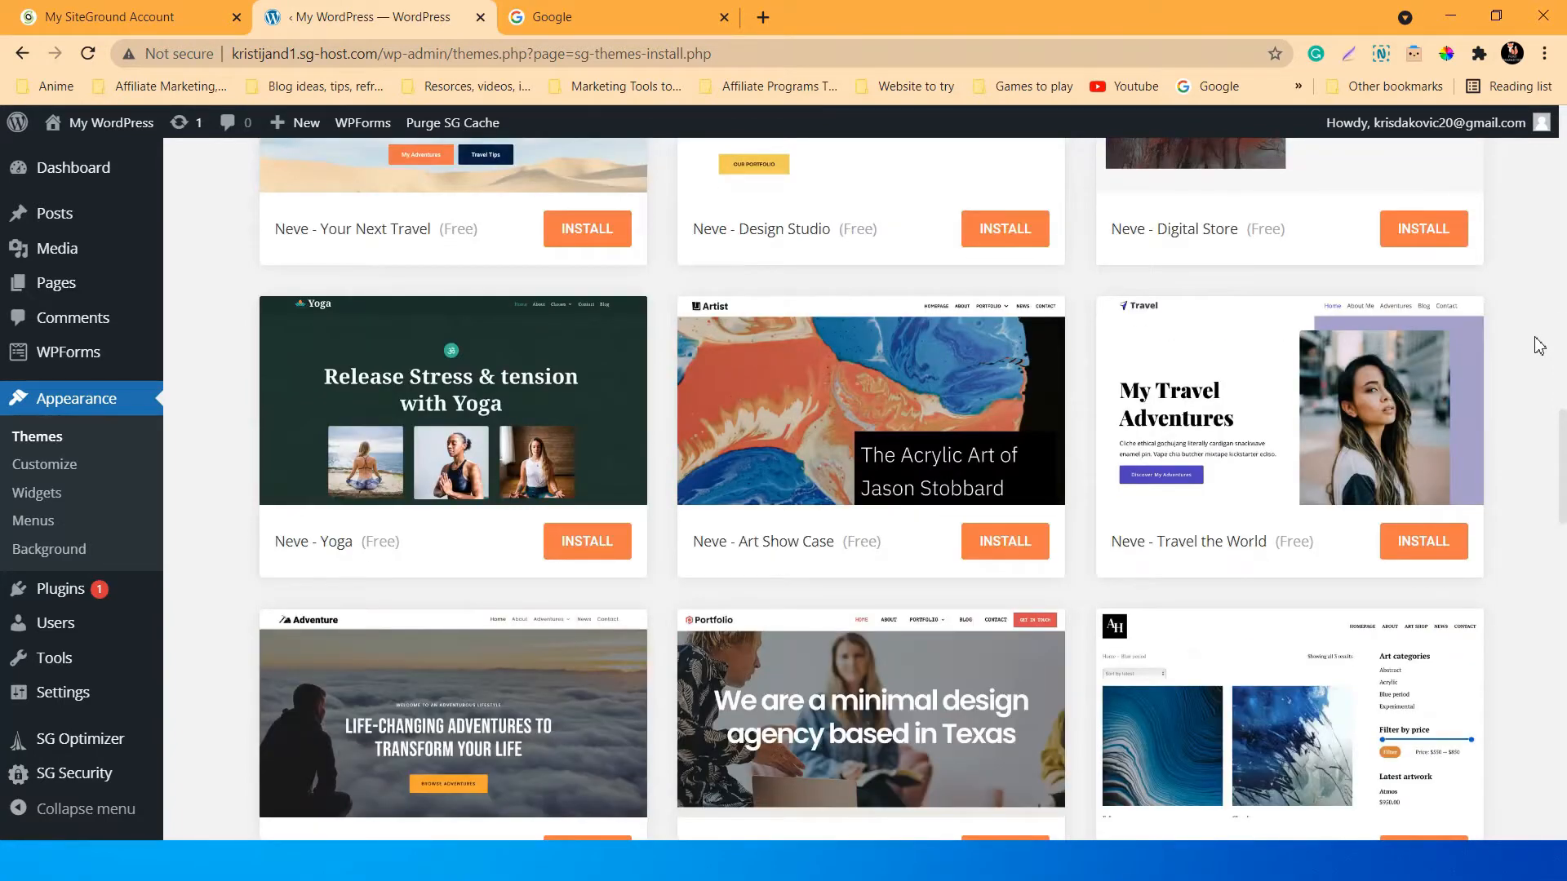
{"action": "scroll", "coordinate": [1527, 364], "scroll_direction": "down", "scroll_amount": 5}
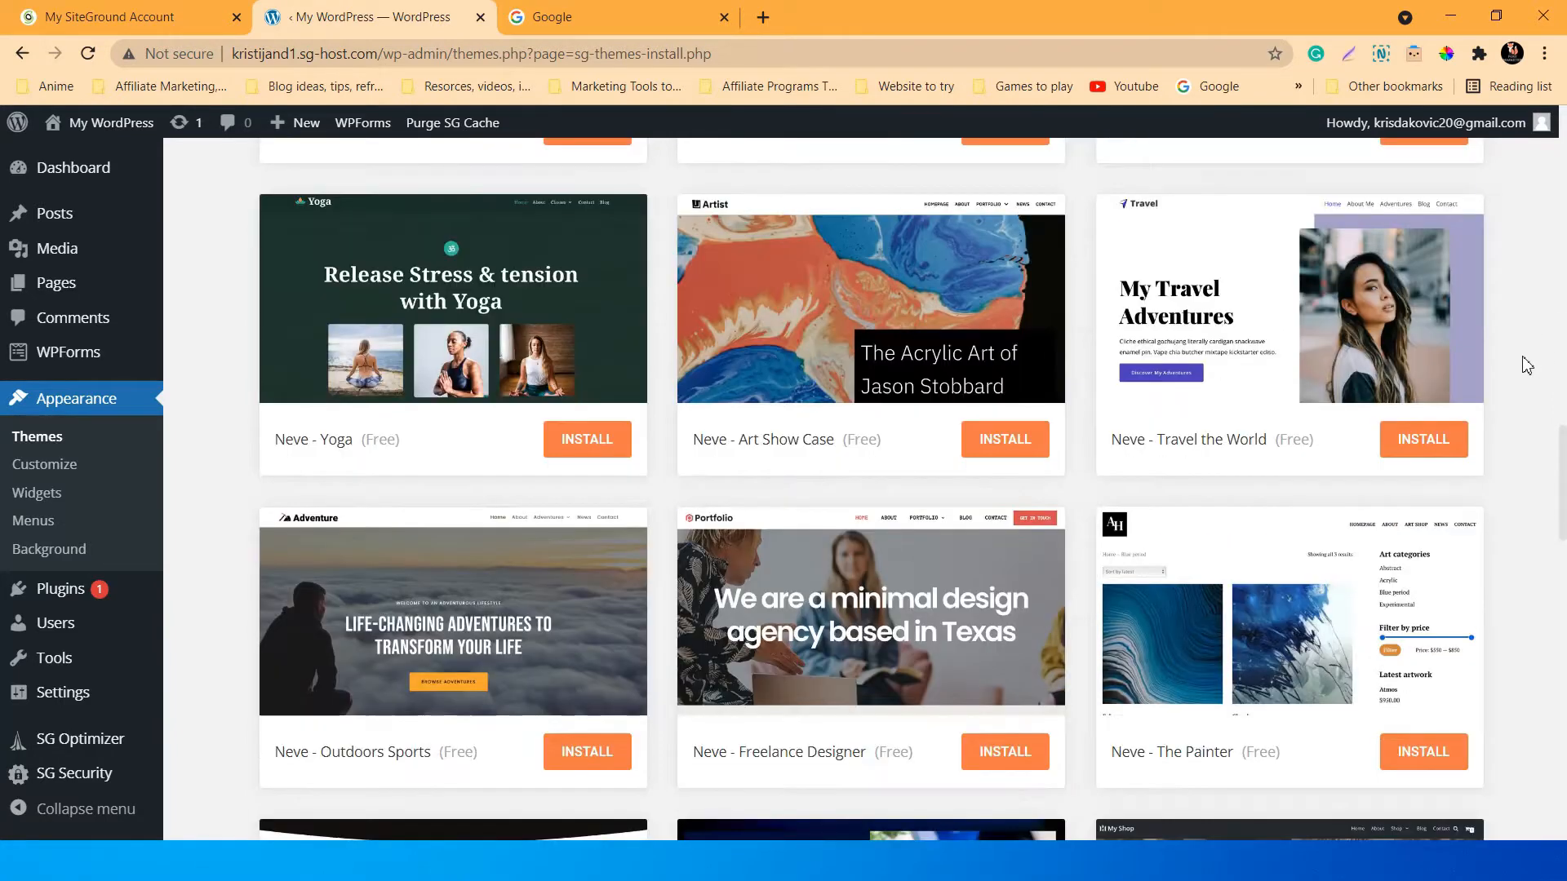
{"action": "scroll", "coordinate": [1527, 365], "scroll_direction": "down", "scroll_amount": 10}
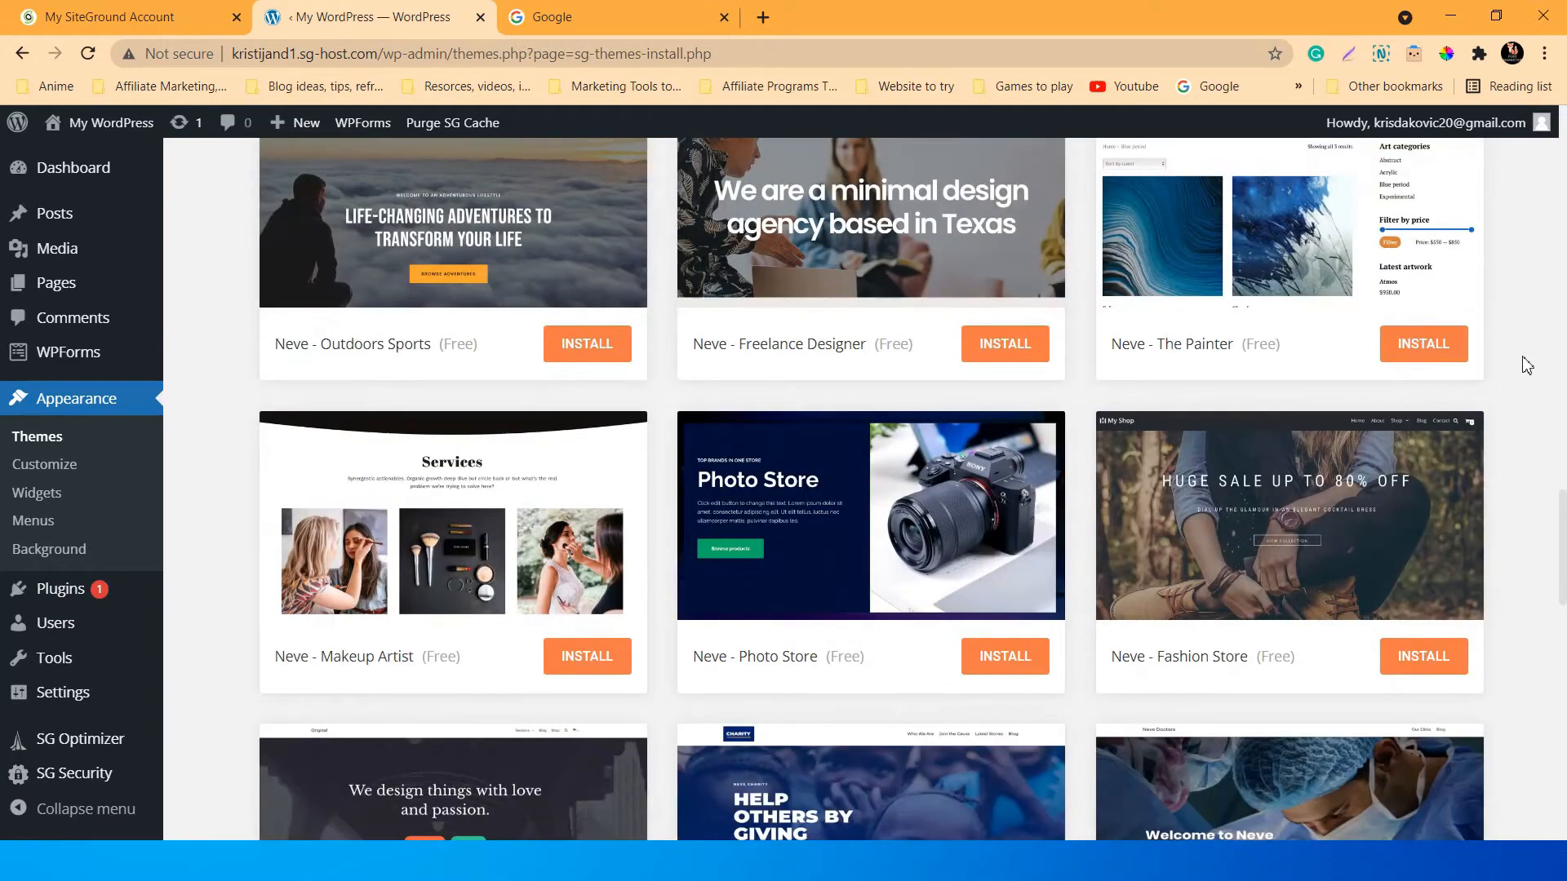
{"action": "scroll", "coordinate": [1527, 365], "scroll_direction": "down", "scroll_amount": 9}
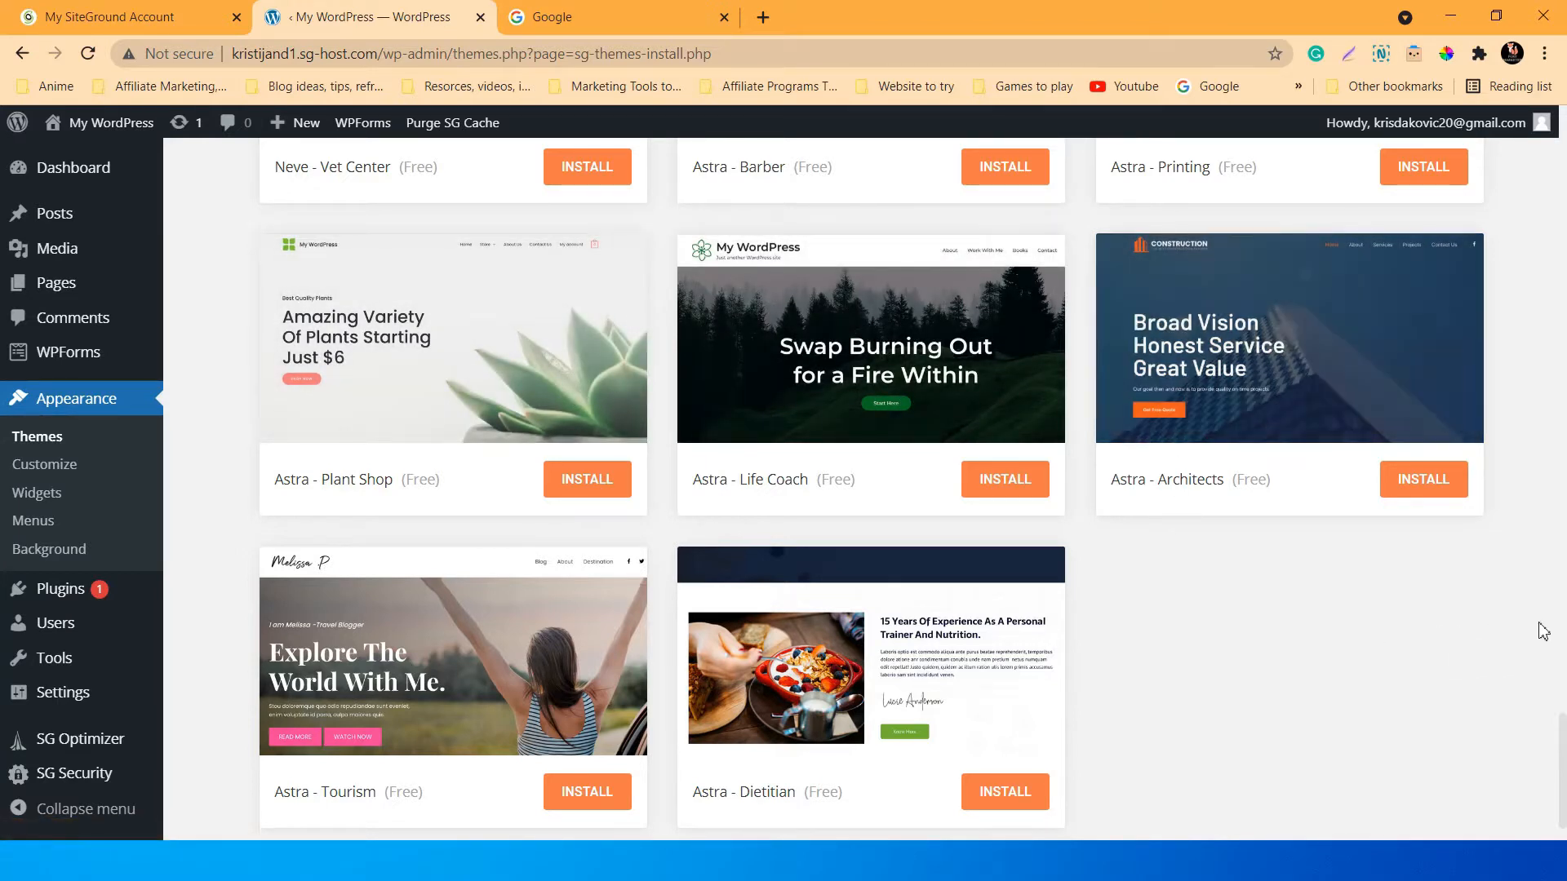
{"action": "scroll", "coordinate": [1543, 630], "scroll_direction": "up", "scroll_amount": 15}
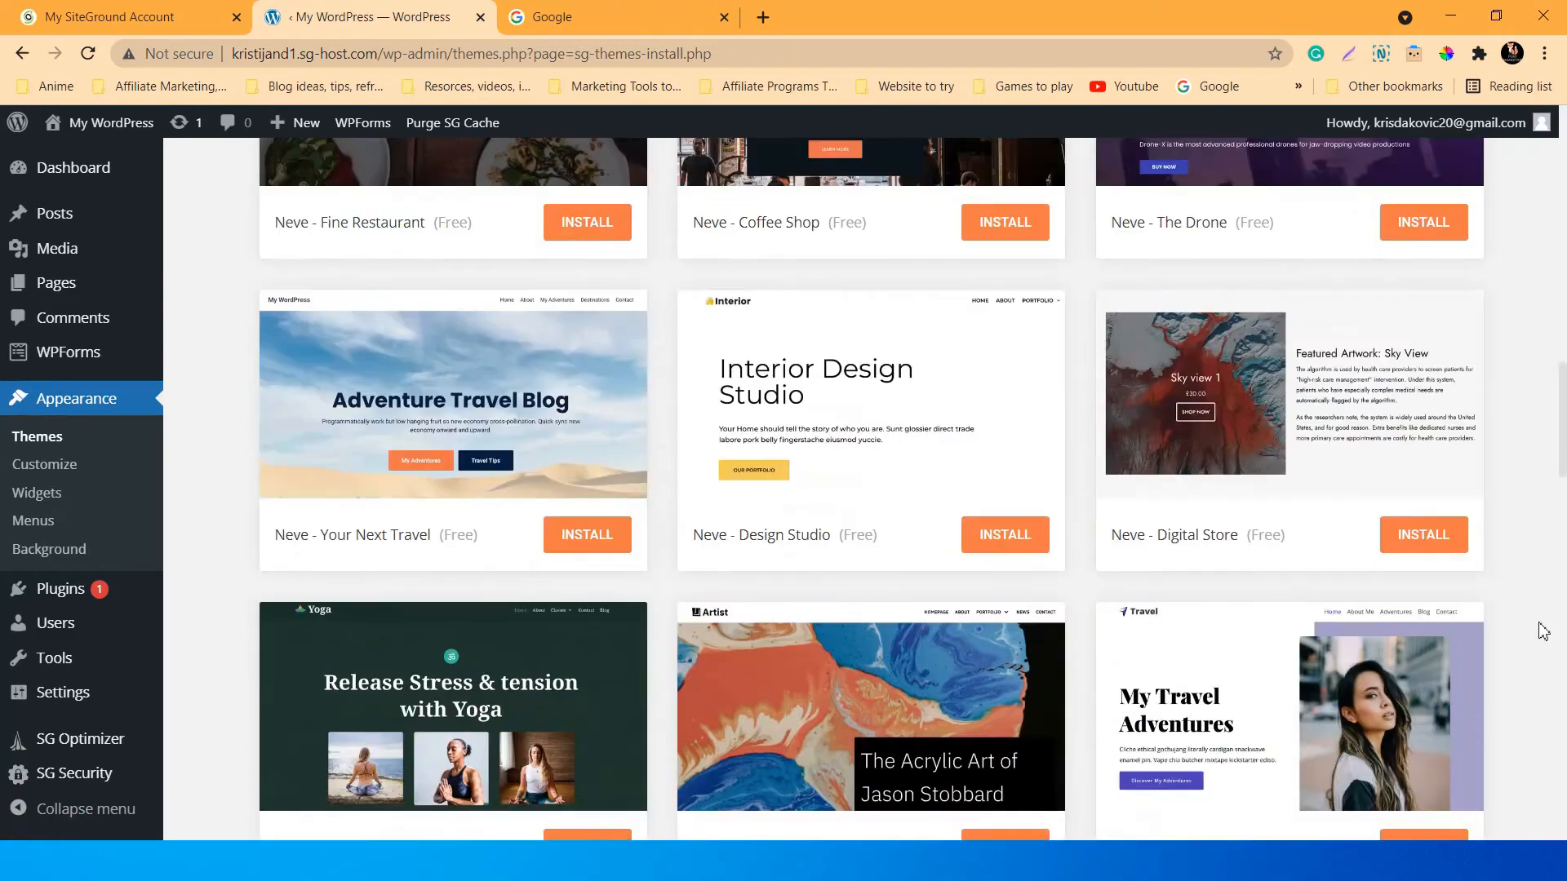
{"action": "scroll", "coordinate": [1543, 631], "scroll_direction": "up", "scroll_amount": 15}
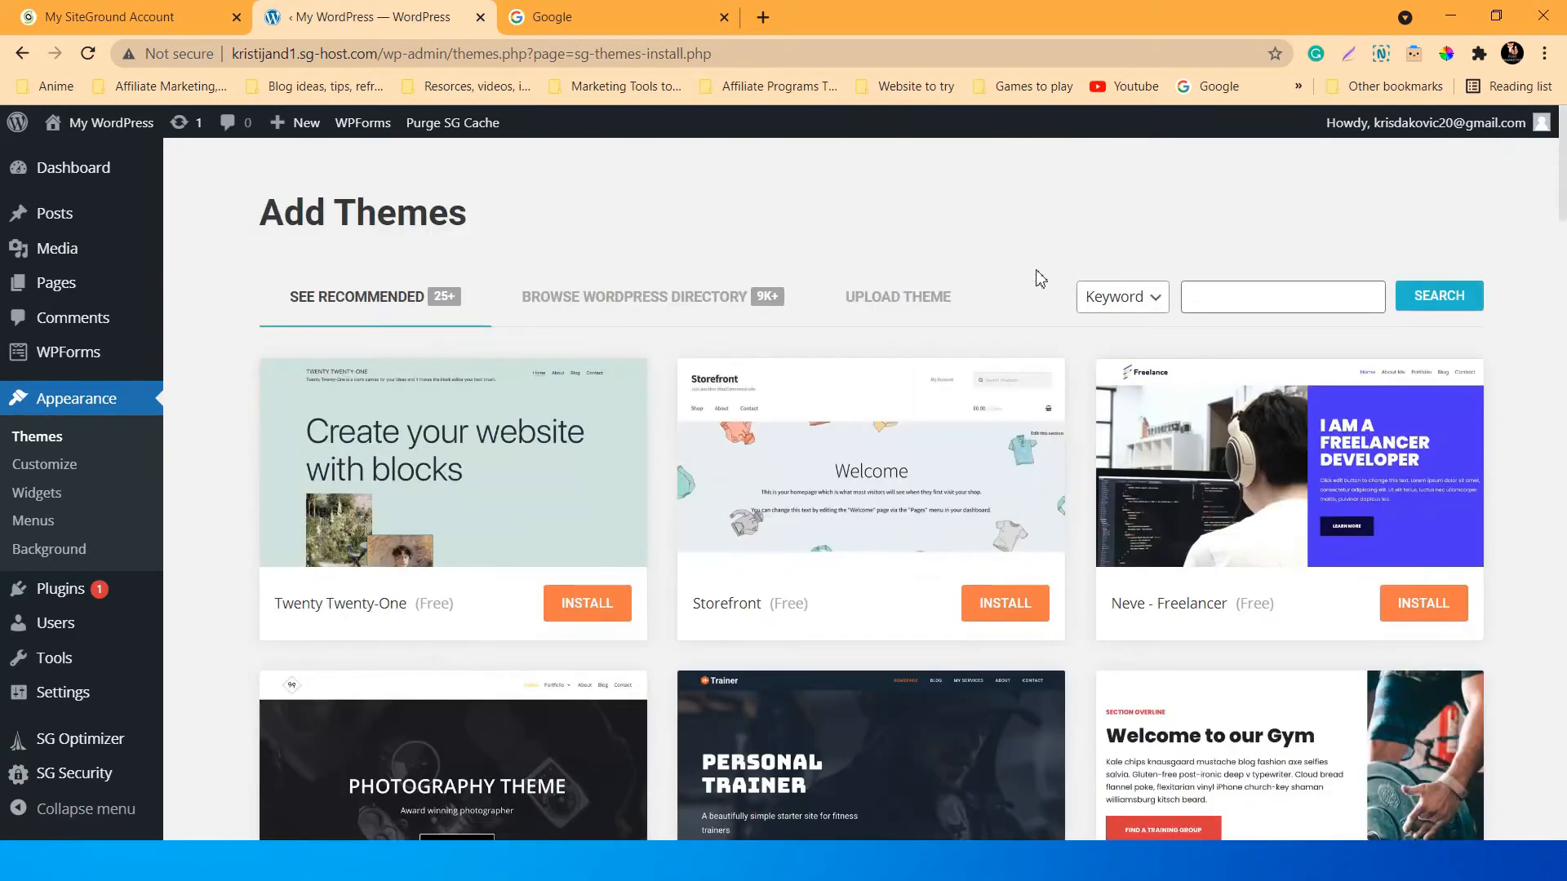
{"action": "scroll", "coordinate": [798, 378], "scroll_direction": "down", "scroll_amount": 4}
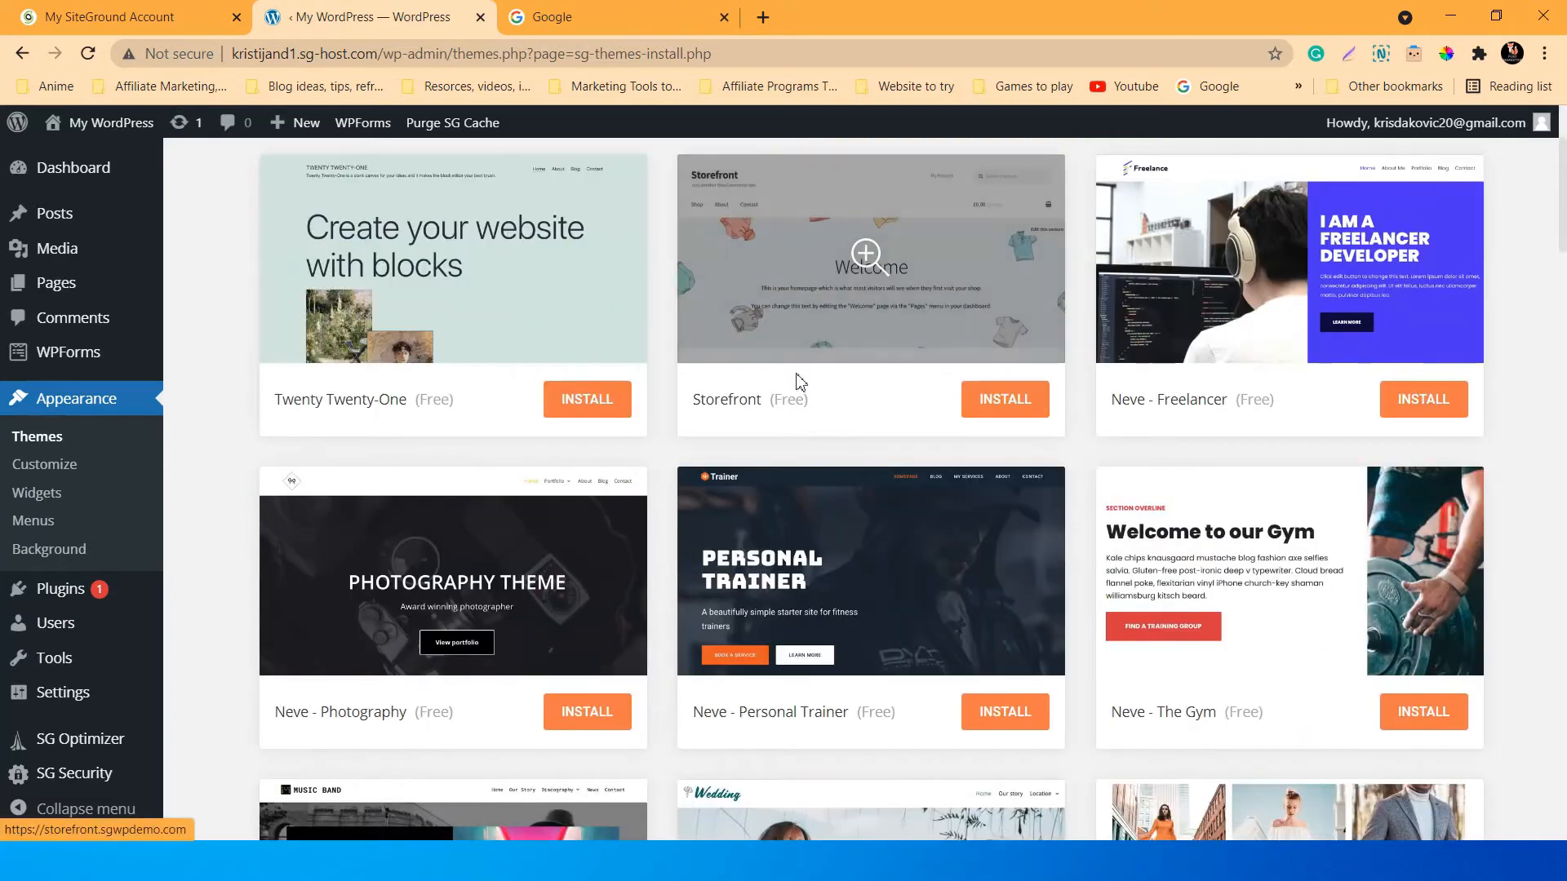
{"action": "scroll", "coordinate": [369, 353], "scroll_direction": "up", "scroll_amount": 4}
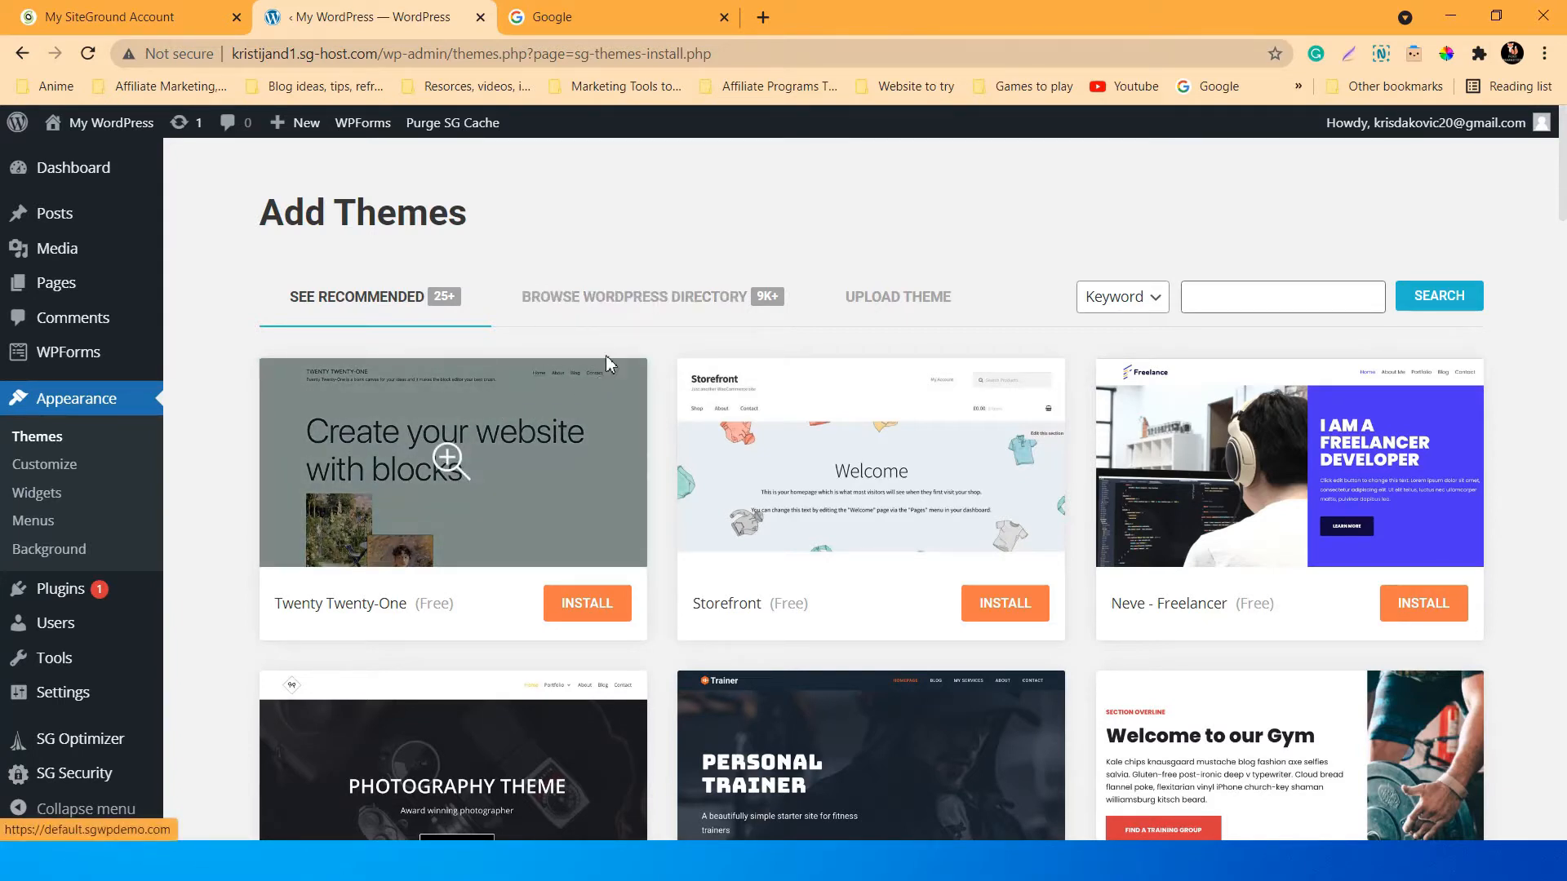
{"action": "scroll", "coordinate": [522, 506], "scroll_direction": "down", "scroll_amount": 1}
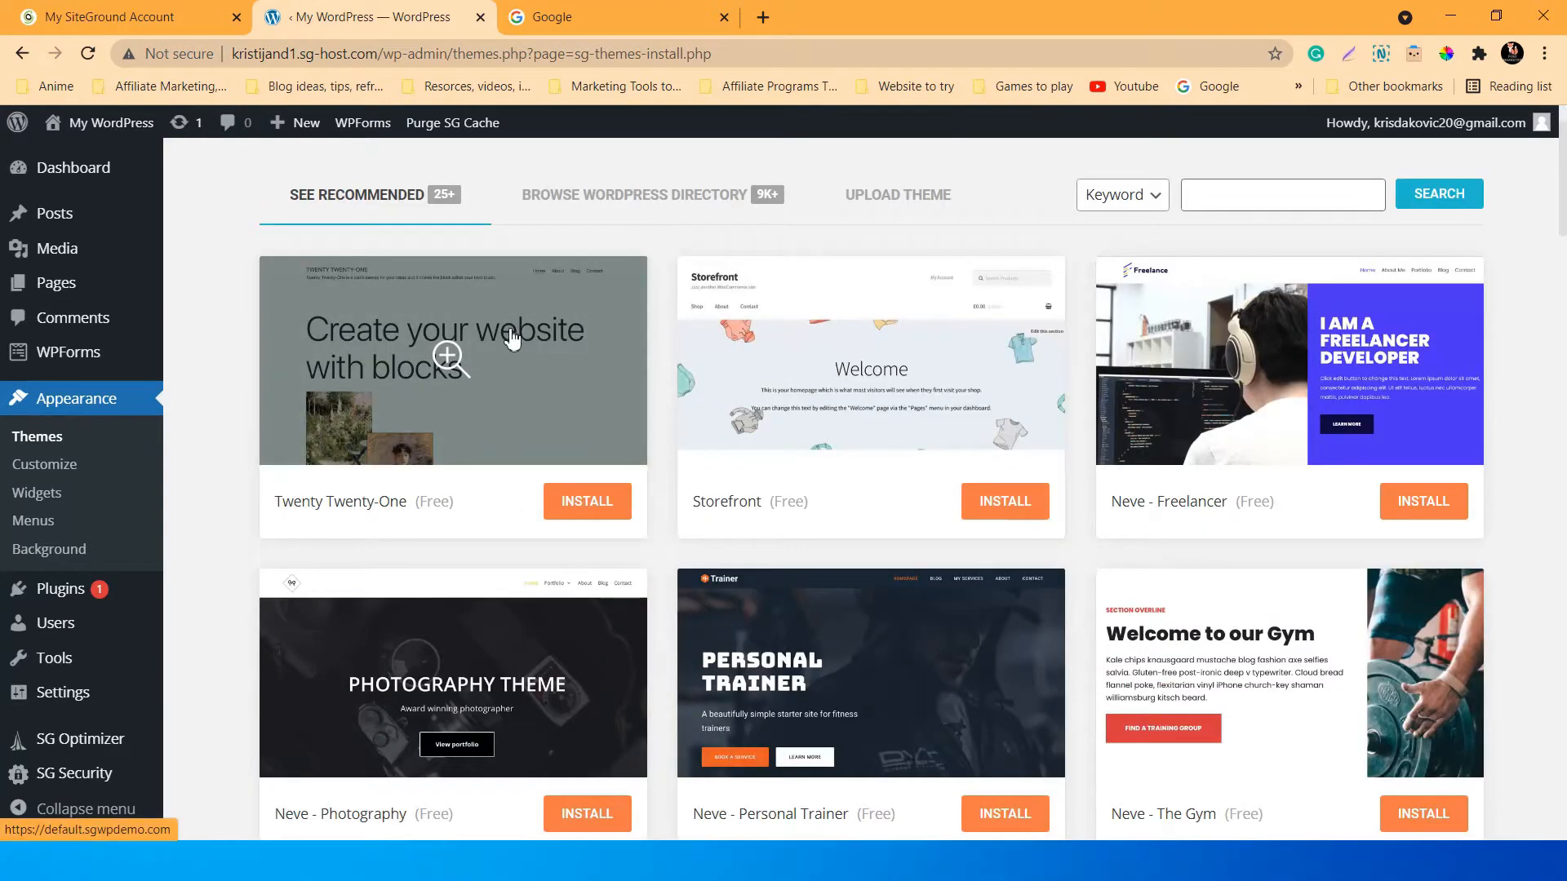
{"action": "scroll", "coordinate": [512, 339], "scroll_direction": "up", "scroll_amount": 1}
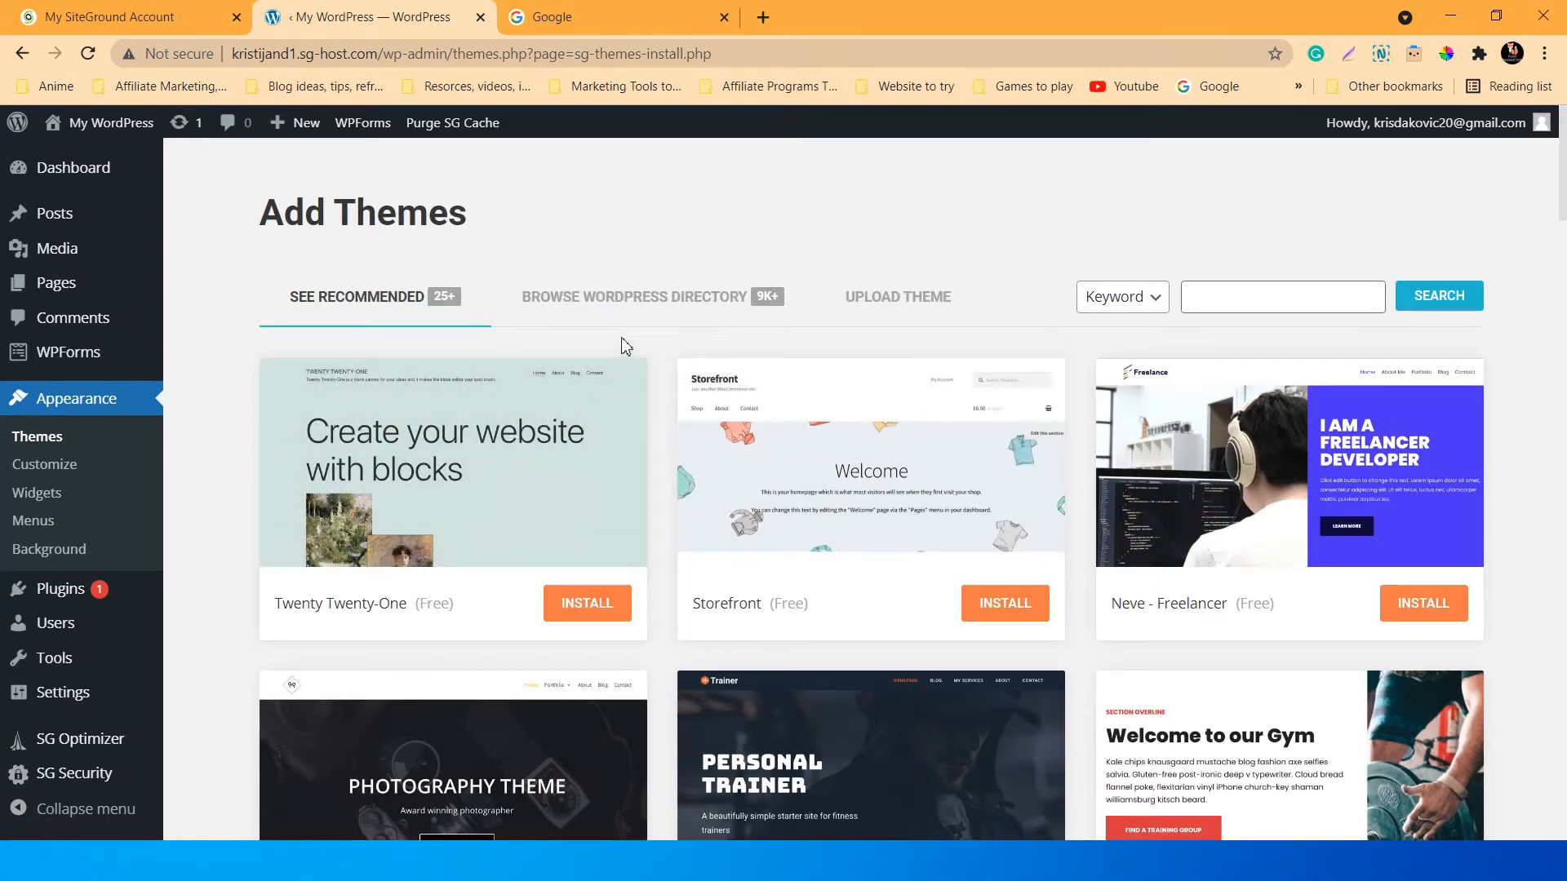
{"action": "scroll", "coordinate": [575, 410], "scroll_direction": "down", "scroll_amount": 1}
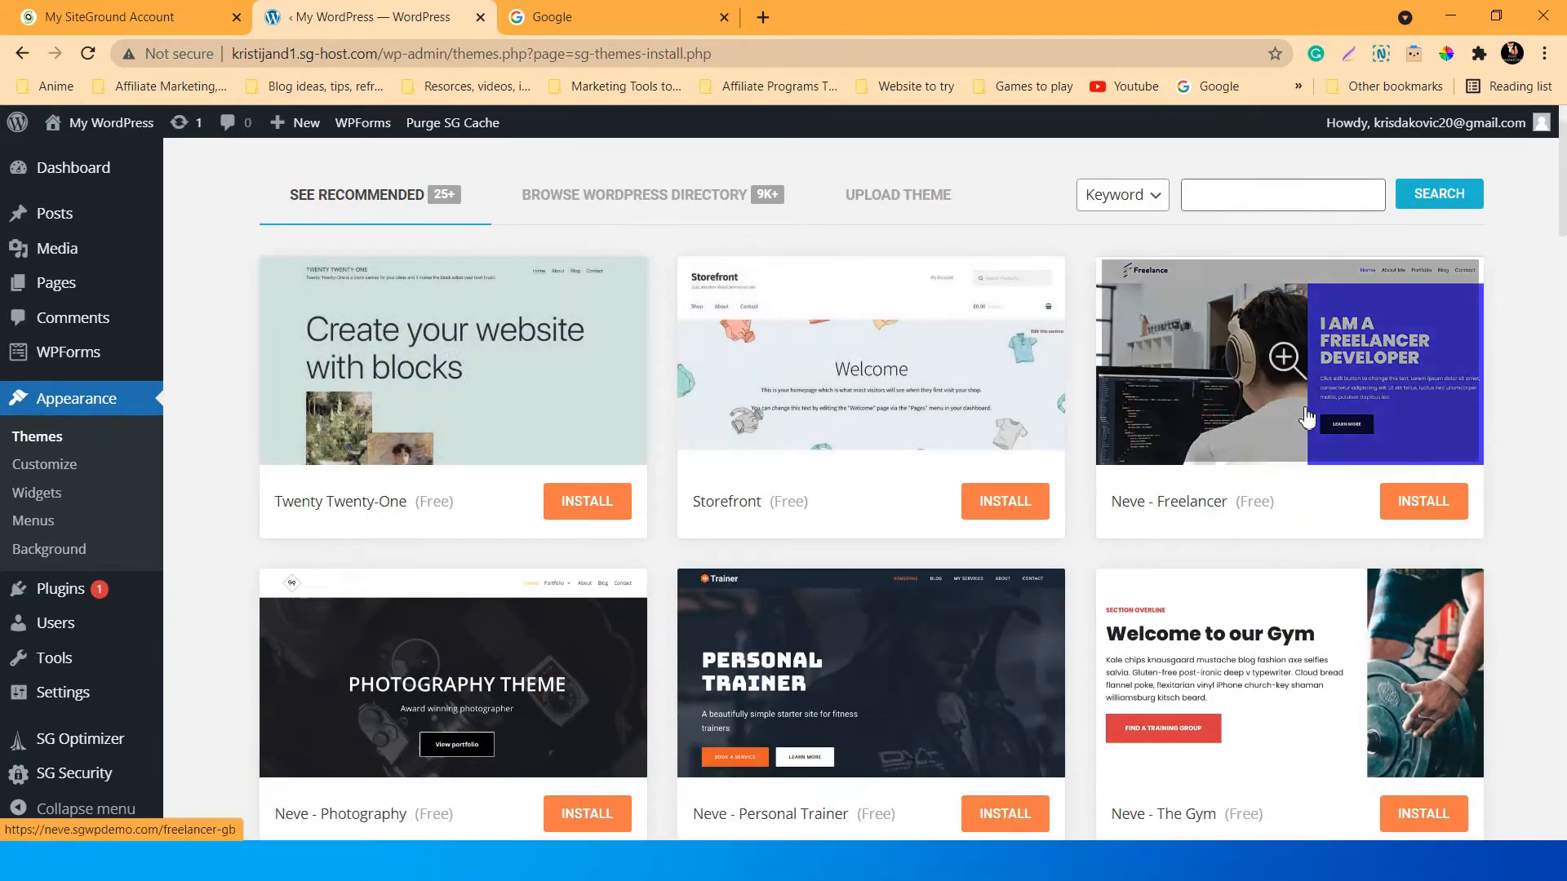
{"action": "scroll", "coordinate": [1306, 418], "scroll_direction": "down", "scroll_amount": 2}
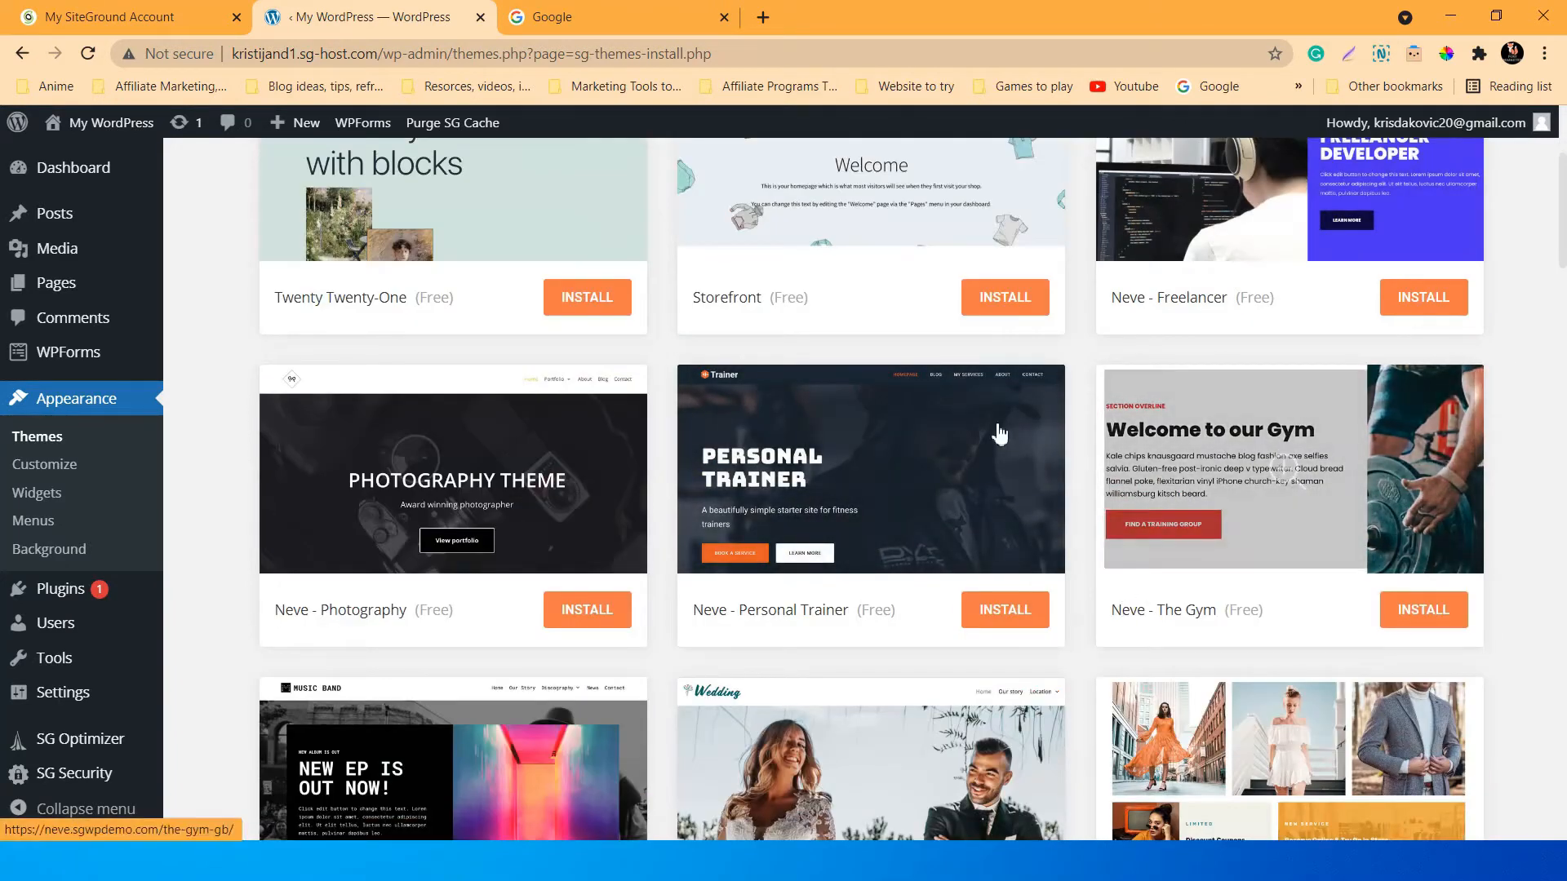
{"action": "scroll", "coordinate": [506, 616], "scroll_direction": "down", "scroll_amount": 4}
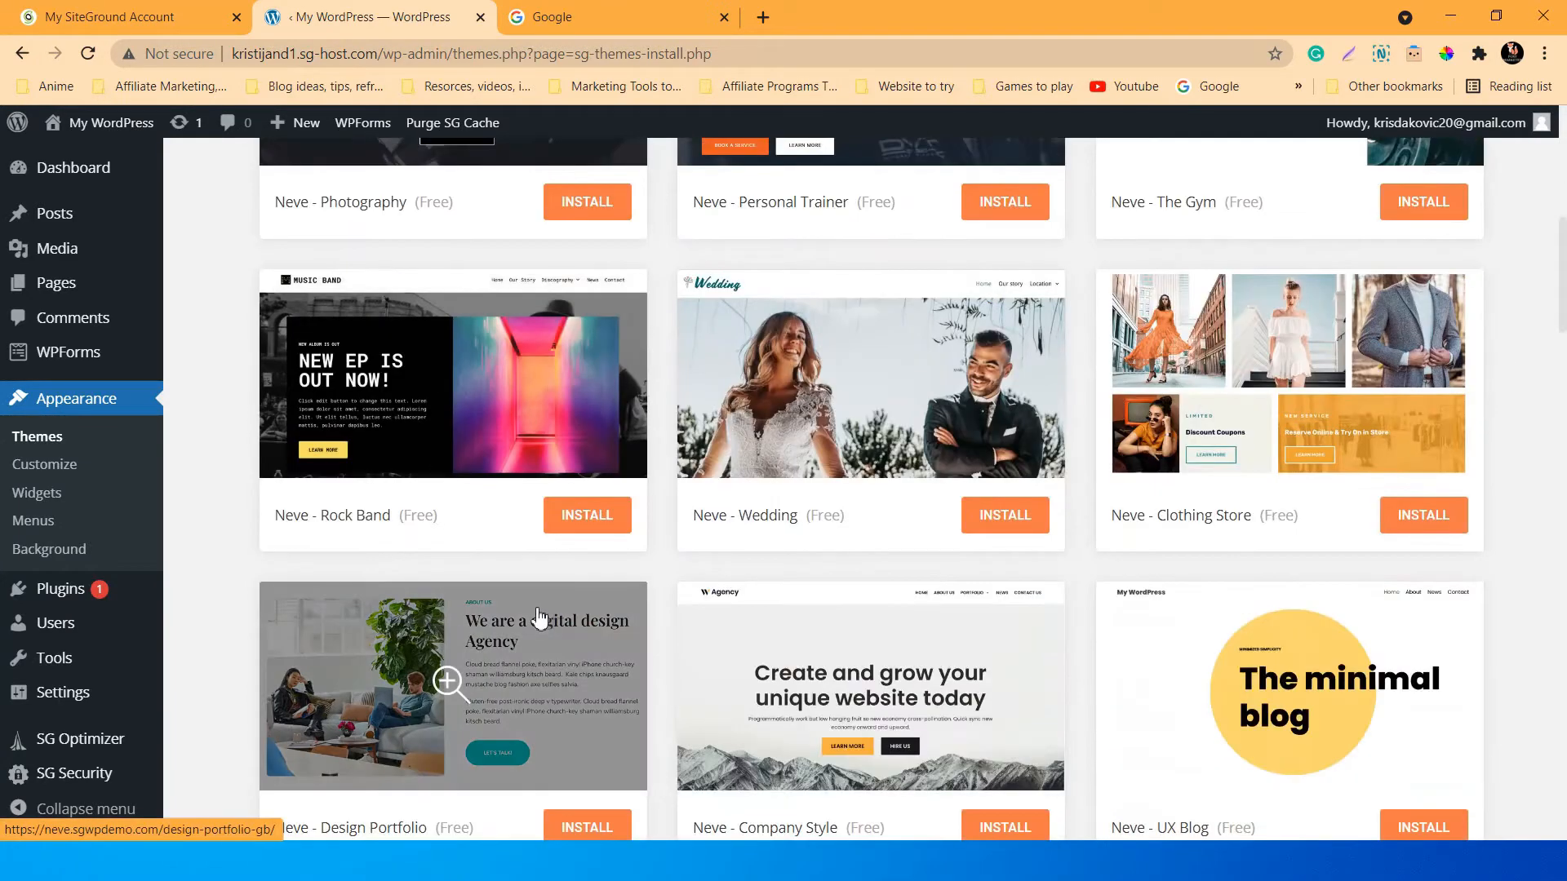
{"action": "scroll", "coordinate": [1553, 417], "scroll_direction": "down", "scroll_amount": 2}
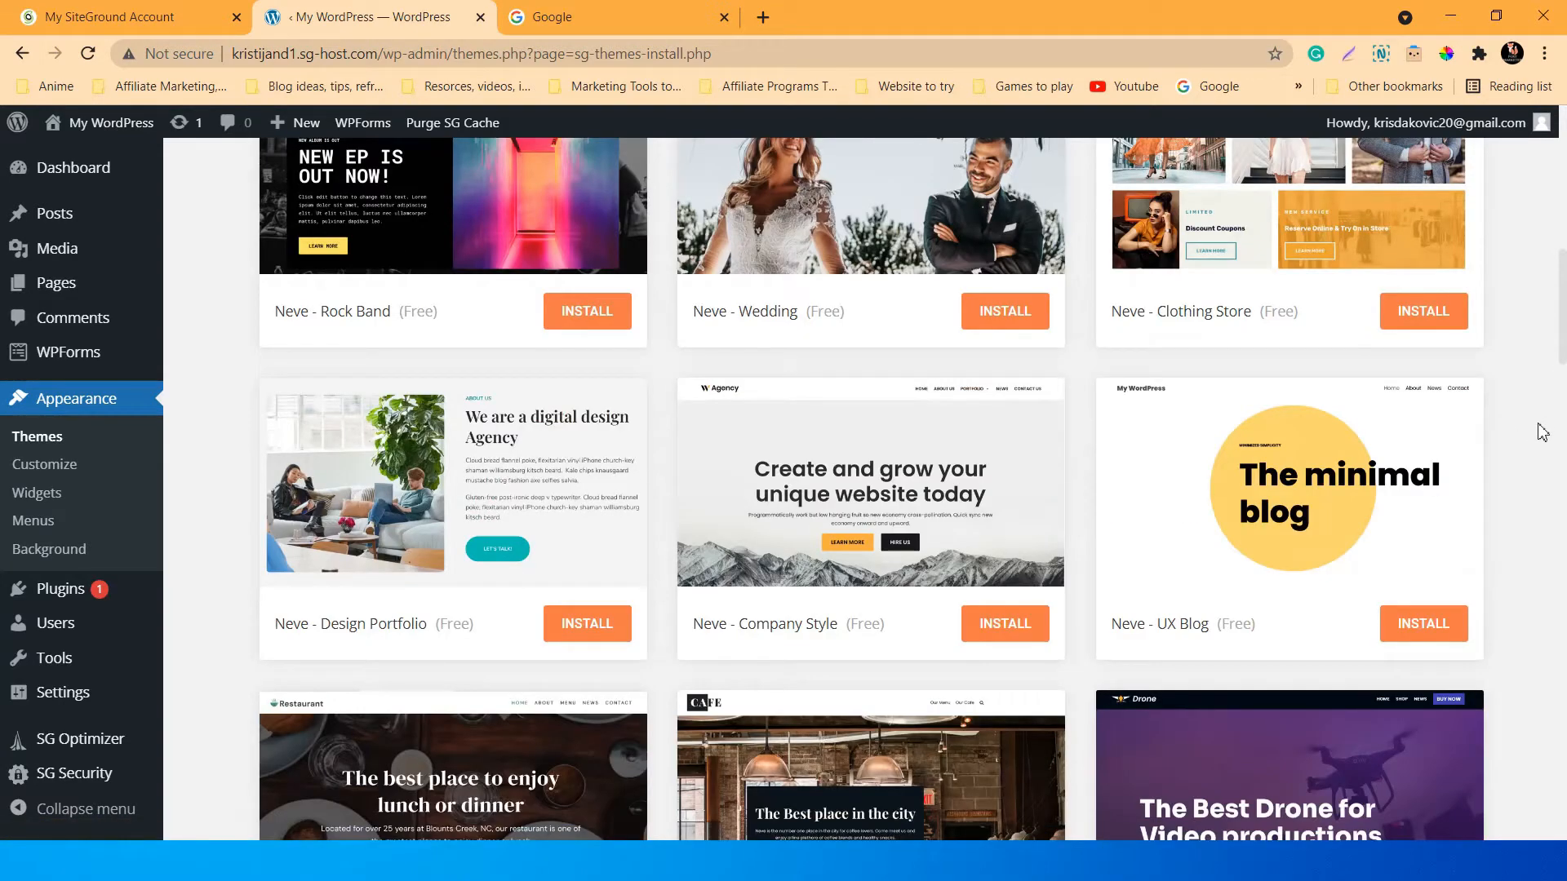
{"action": "scroll", "coordinate": [1528, 448], "scroll_direction": "down", "scroll_amount": 2}
{"action": "scroll", "coordinate": [1528, 448], "scroll_direction": "down", "scroll_amount": 1}
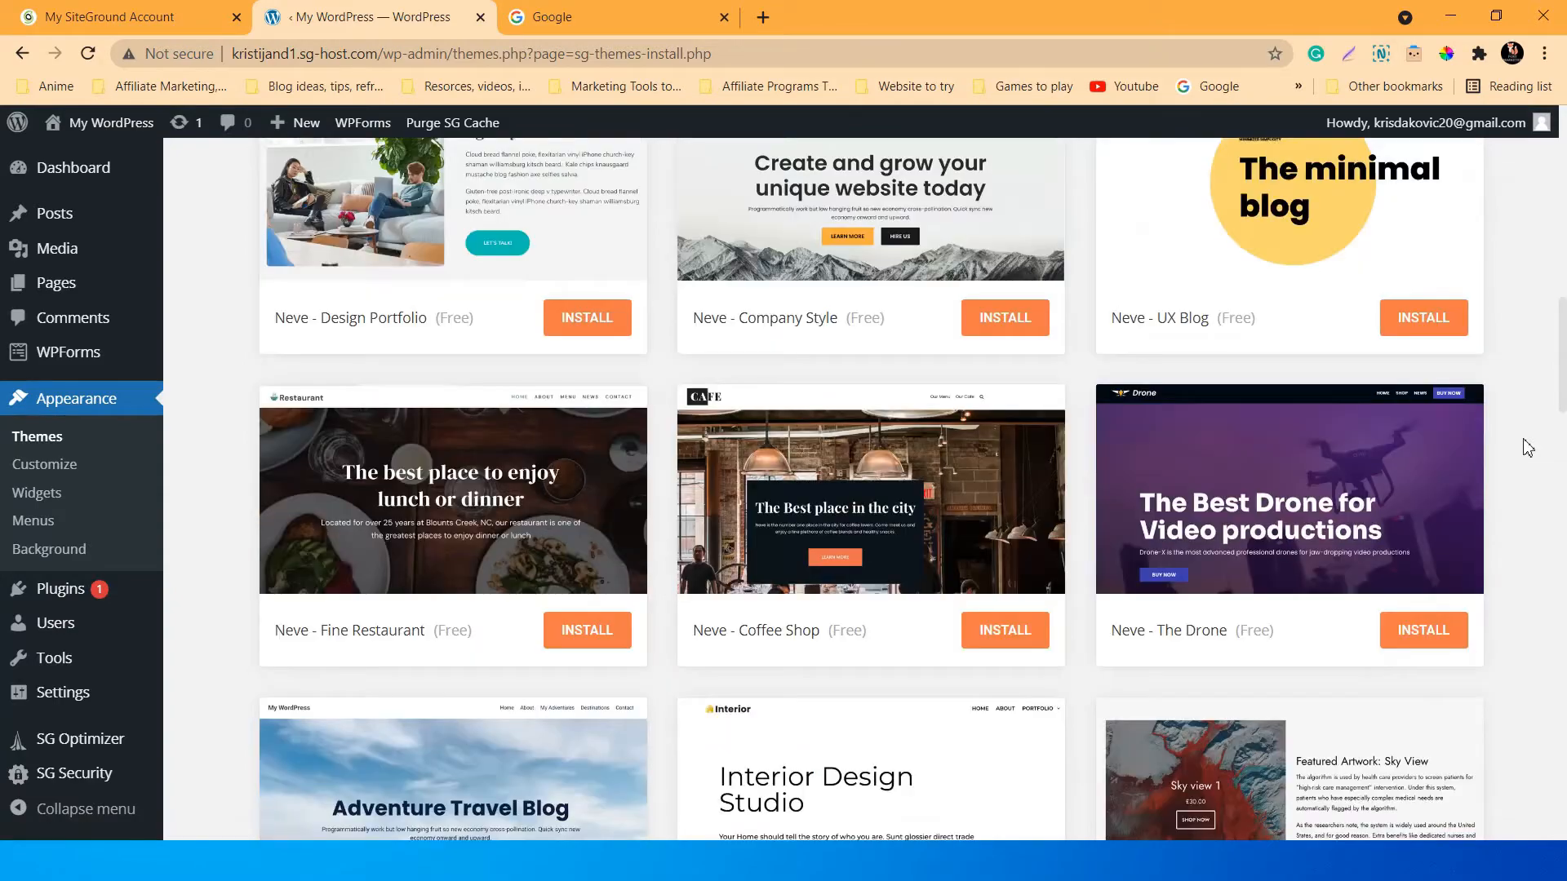
{"action": "scroll", "coordinate": [1528, 448], "scroll_direction": "down", "scroll_amount": 7}
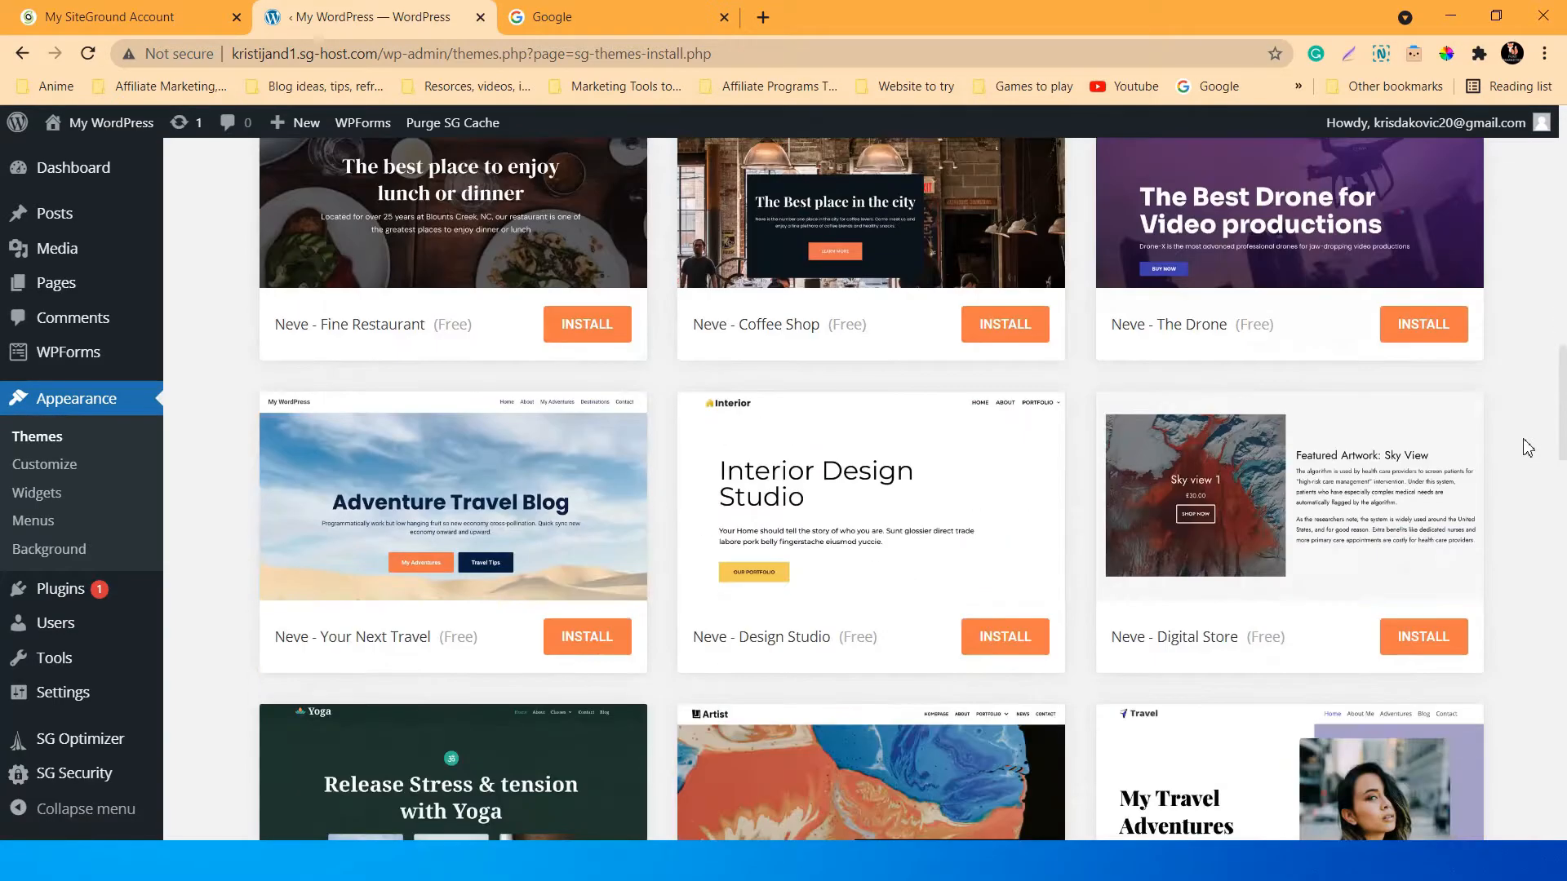
{"action": "scroll", "coordinate": [1528, 448], "scroll_direction": "up", "scroll_amount": 8}
{"action": "scroll", "coordinate": [1529, 514], "scroll_direction": "up", "scroll_amount": 3}
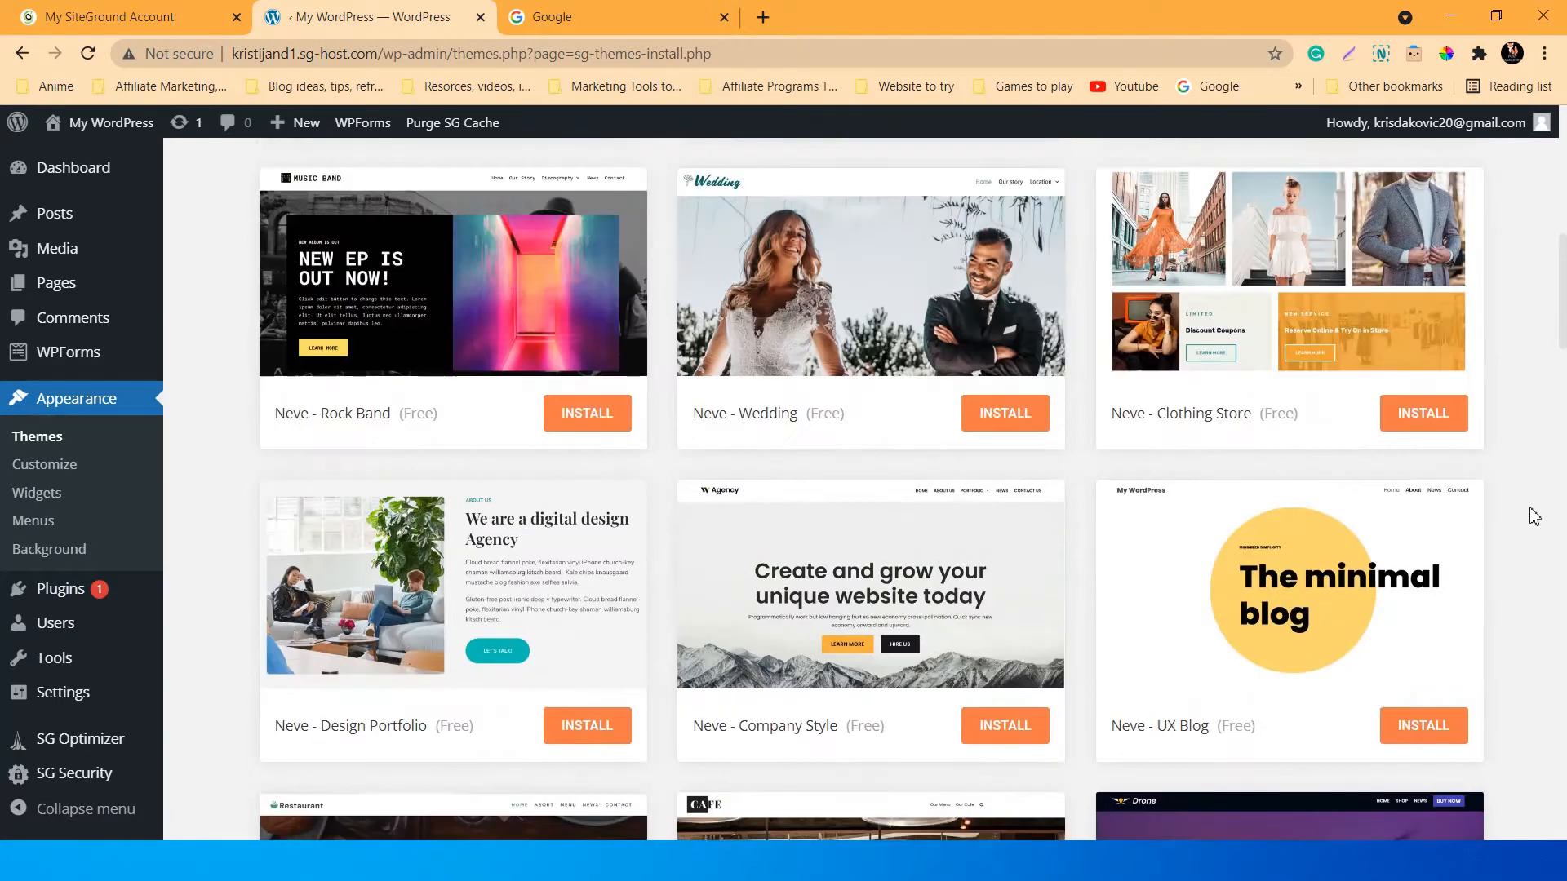
{"action": "scroll", "coordinate": [1529, 514], "scroll_direction": "down", "scroll_amount": 3}
{"action": "scroll", "coordinate": [1532, 511], "scroll_direction": "up", "scroll_amount": 1}
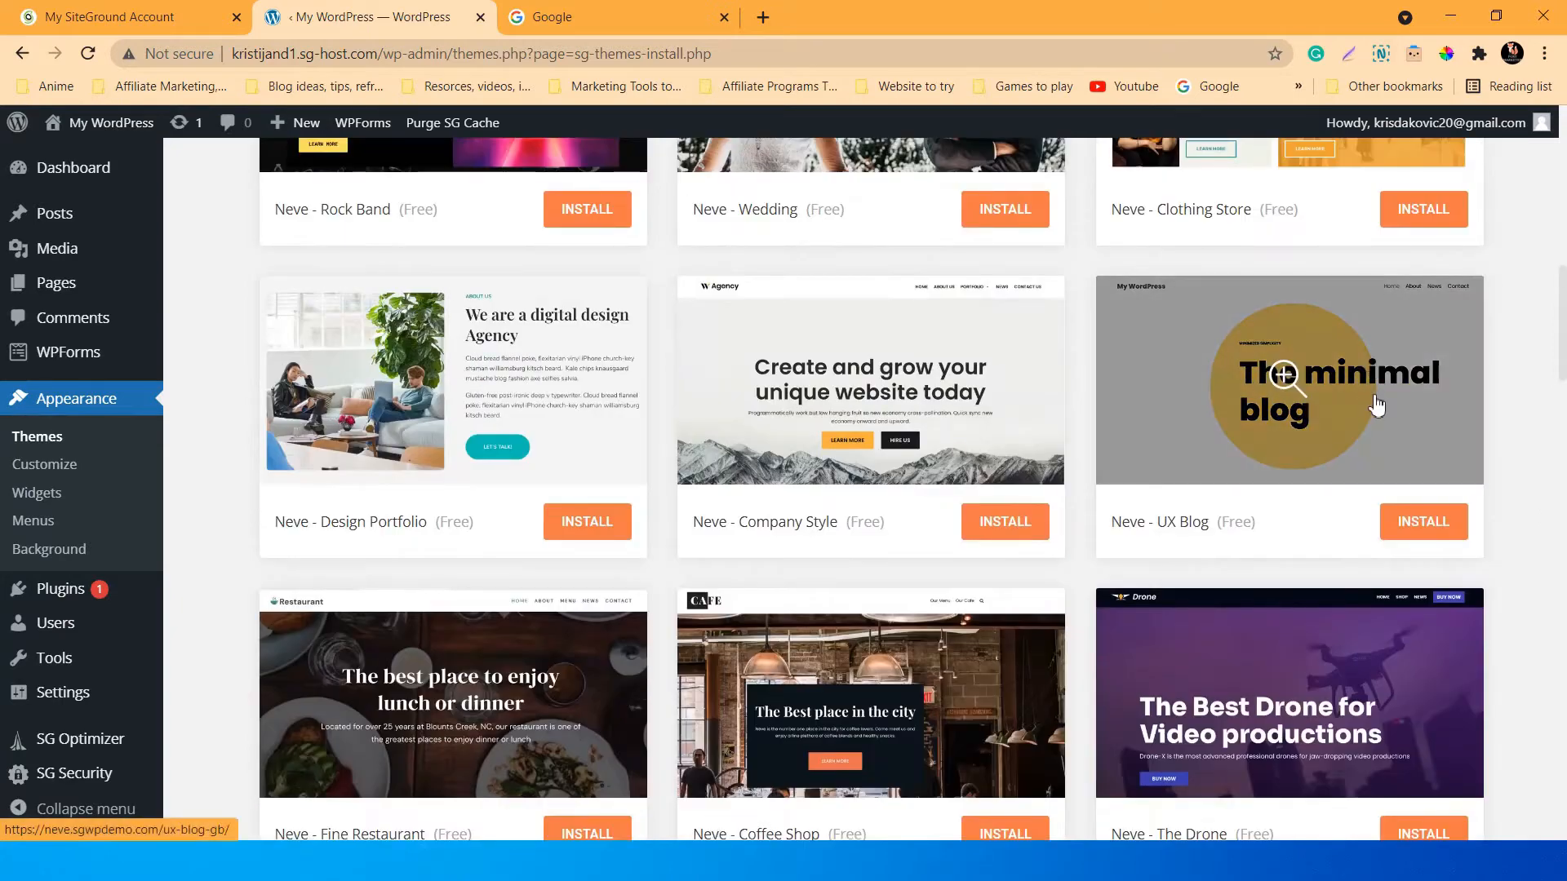
{"action": "scroll", "coordinate": [1518, 433], "scroll_direction": "down", "scroll_amount": 2}
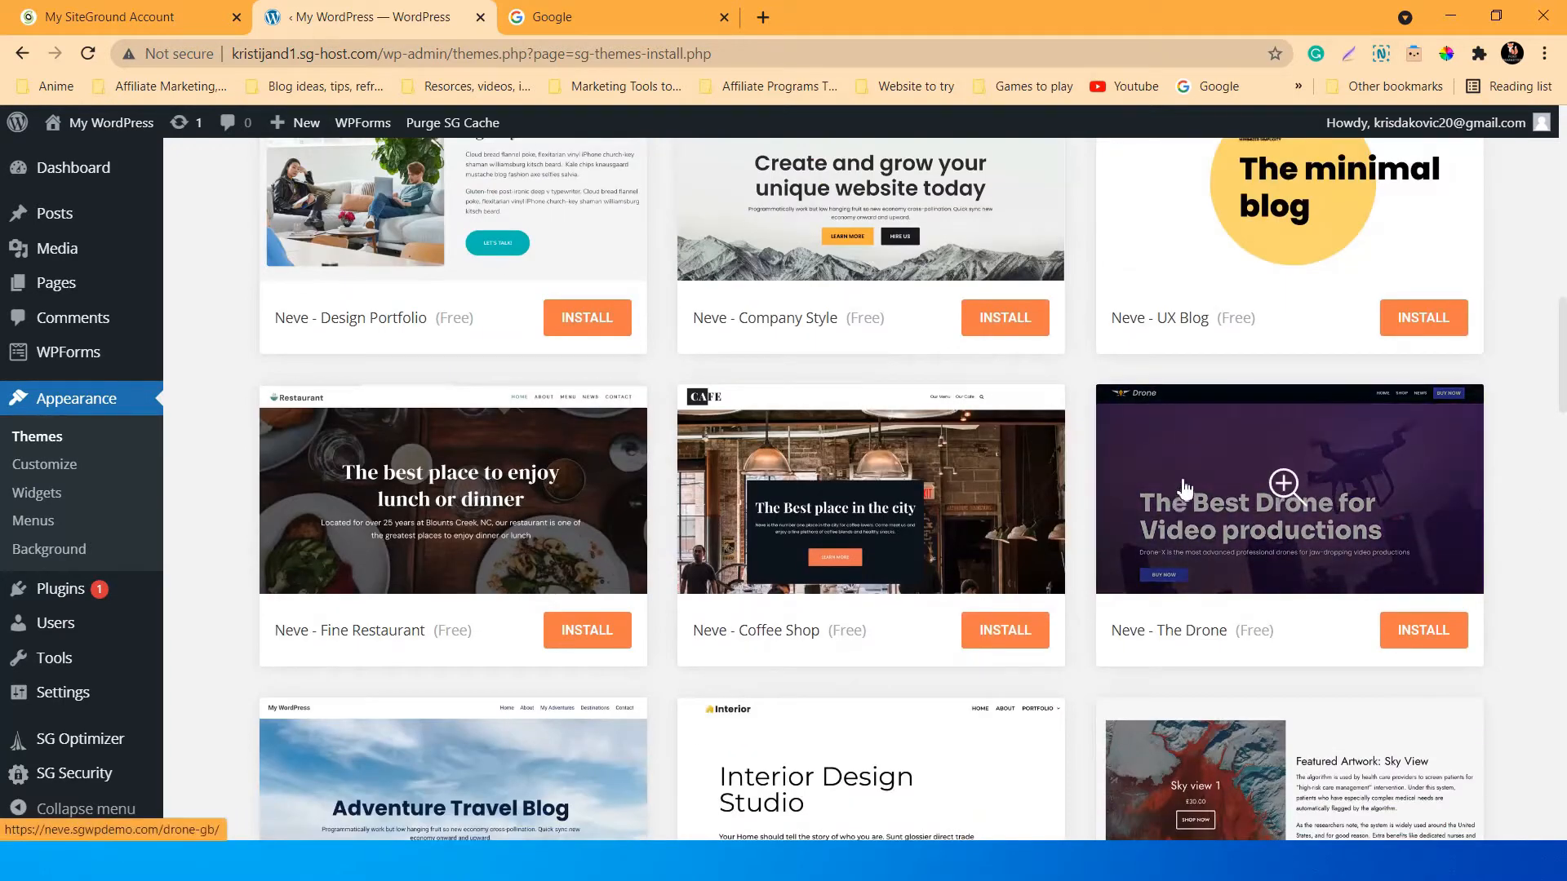
Preview The Drone theme and install it with its sample data.
{"action": "left_click", "coordinate": [1314, 494]}
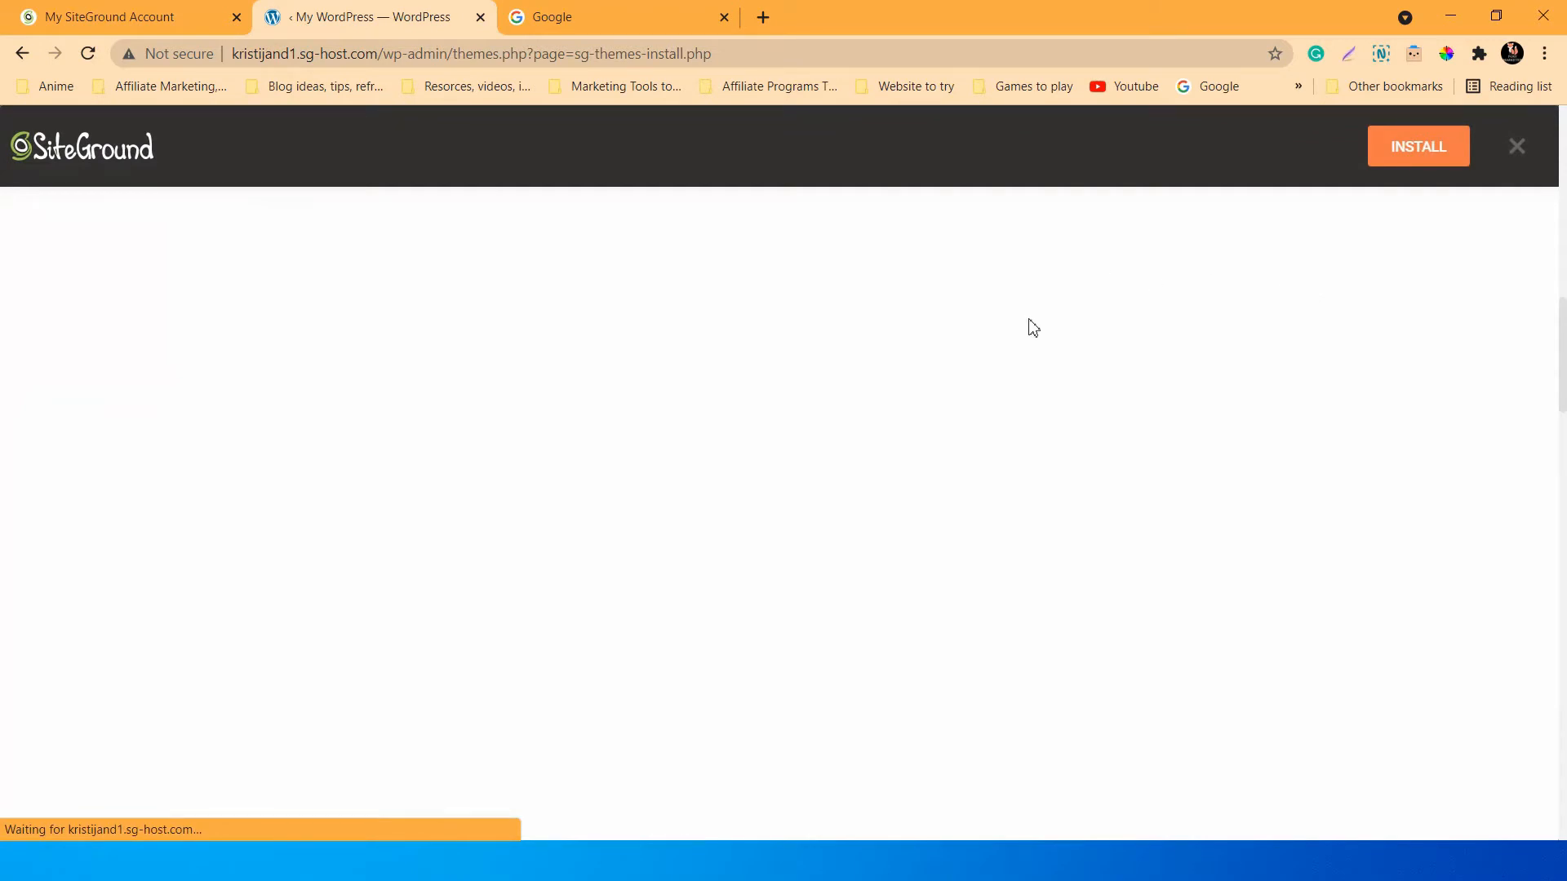
{"action": "left_click", "coordinate": [1415, 154]}
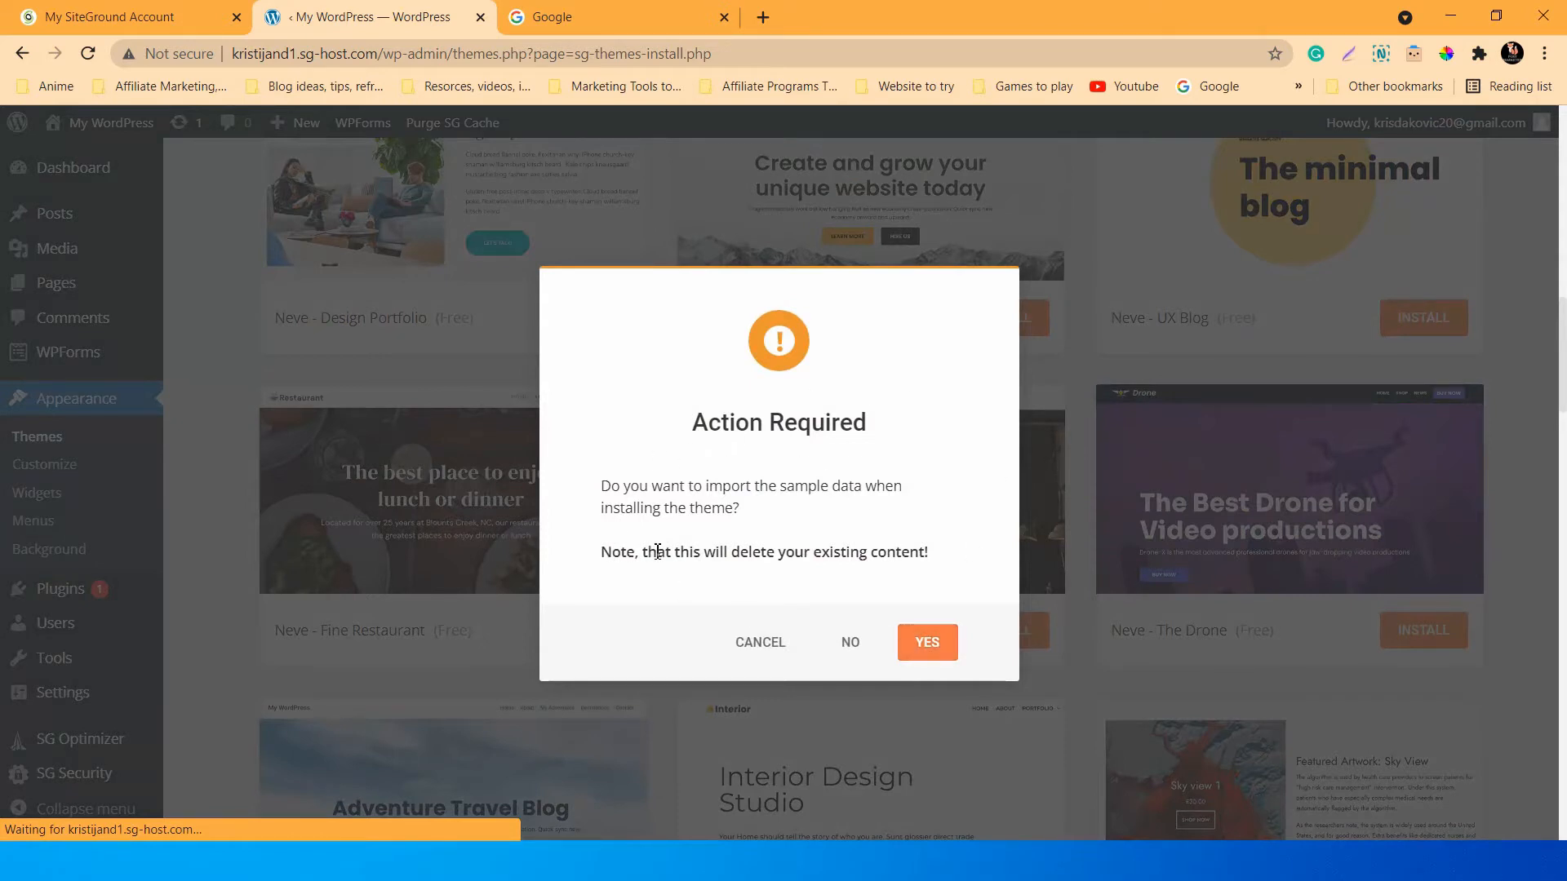
{"action": "left_click_drag", "start_coordinate": [647, 552], "coordinate": [933, 538]}
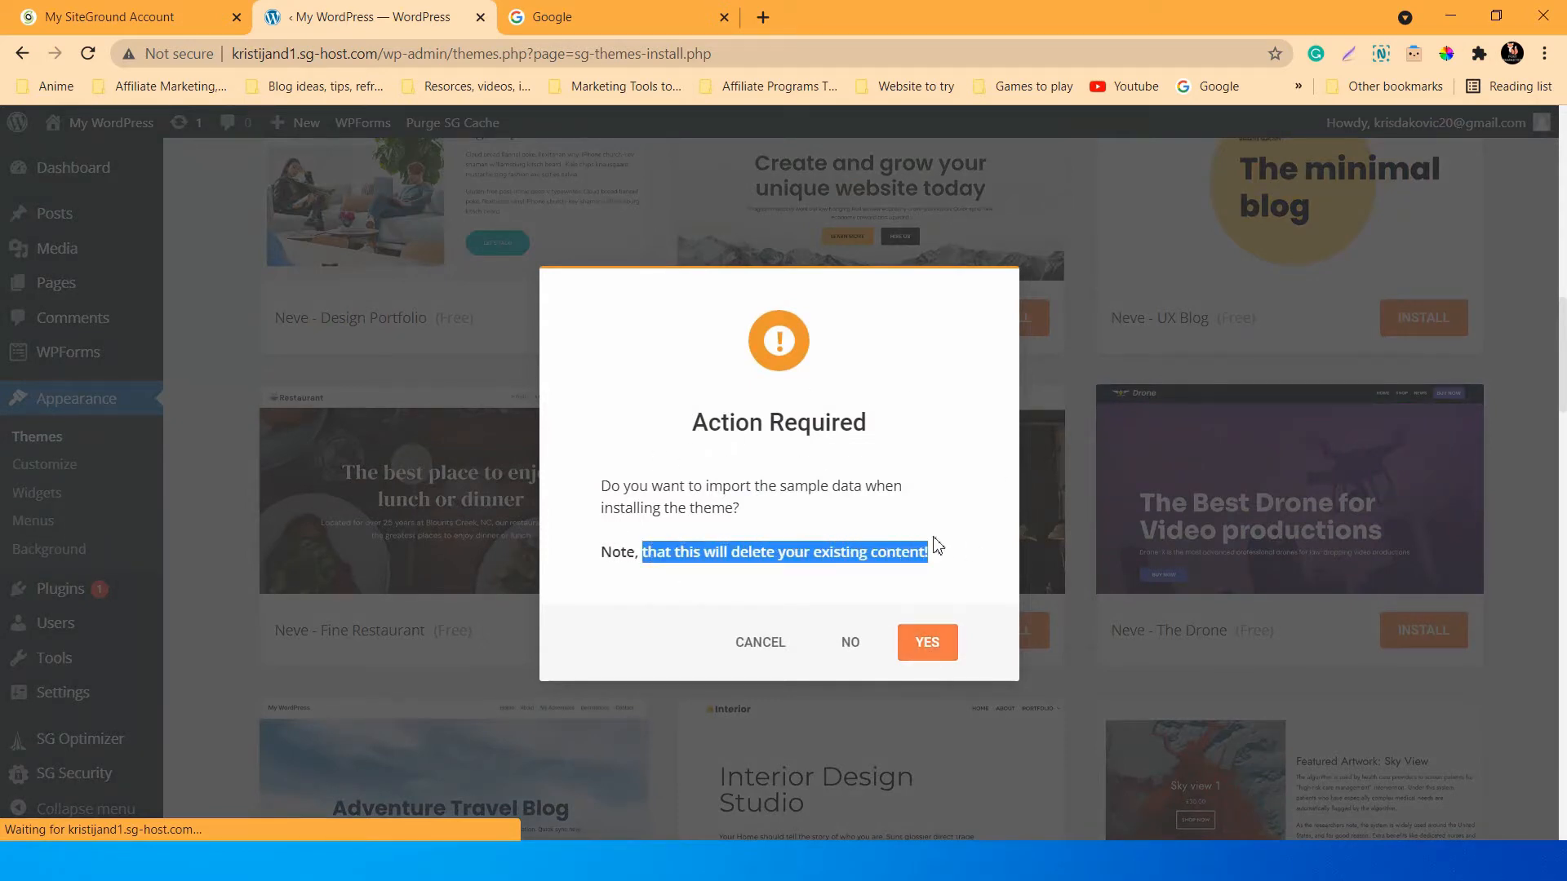
{"action": "left_click_drag", "start_coordinate": [676, 493], "coordinate": [874, 509]}
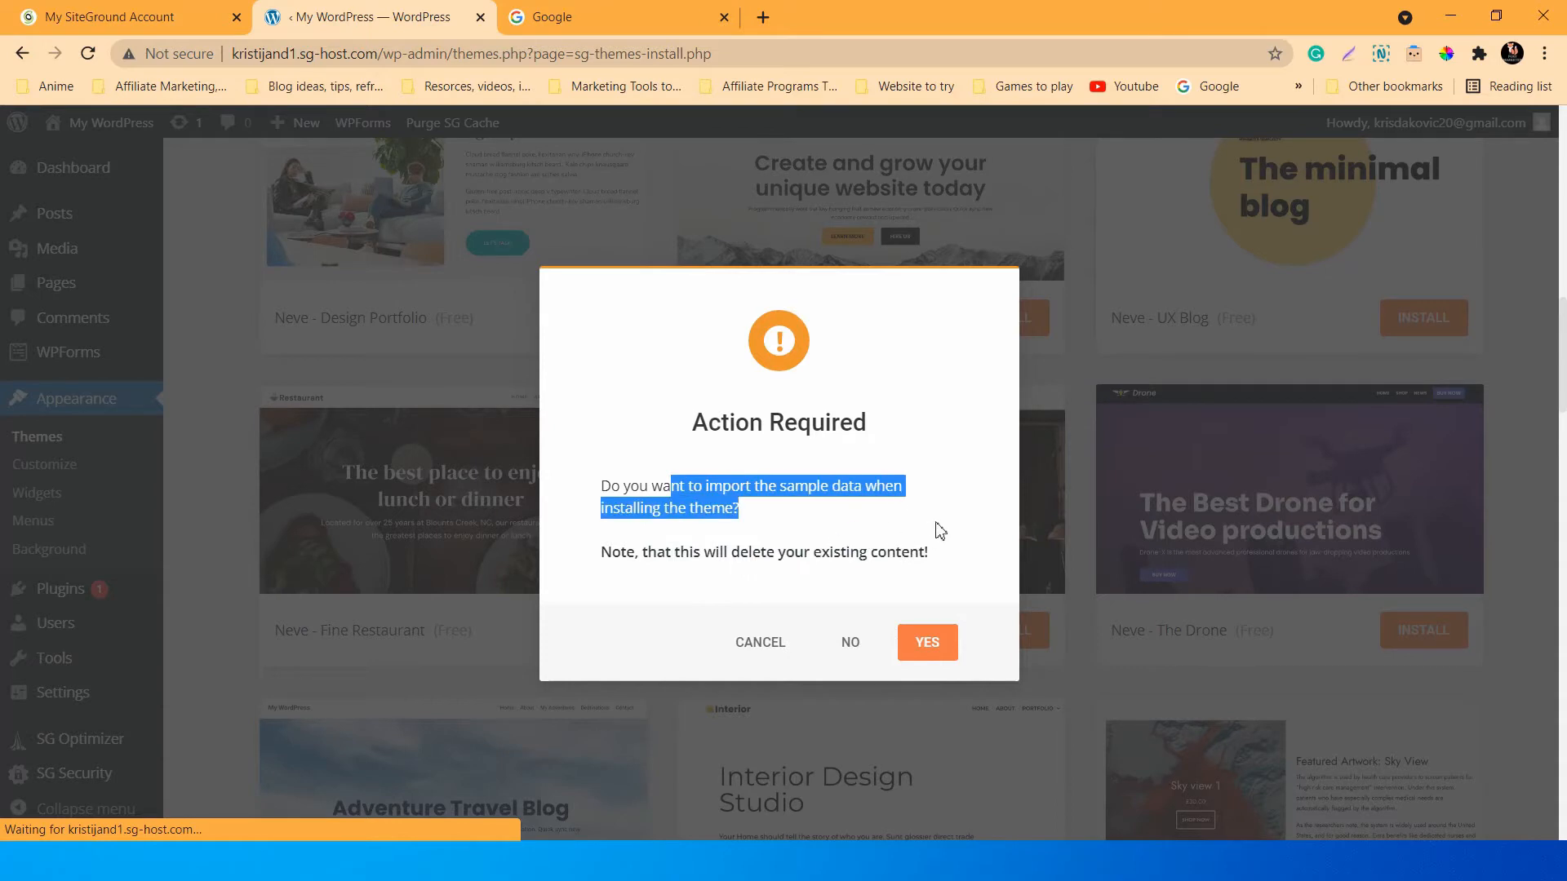
{"action": "left_click", "coordinate": [905, 539]}
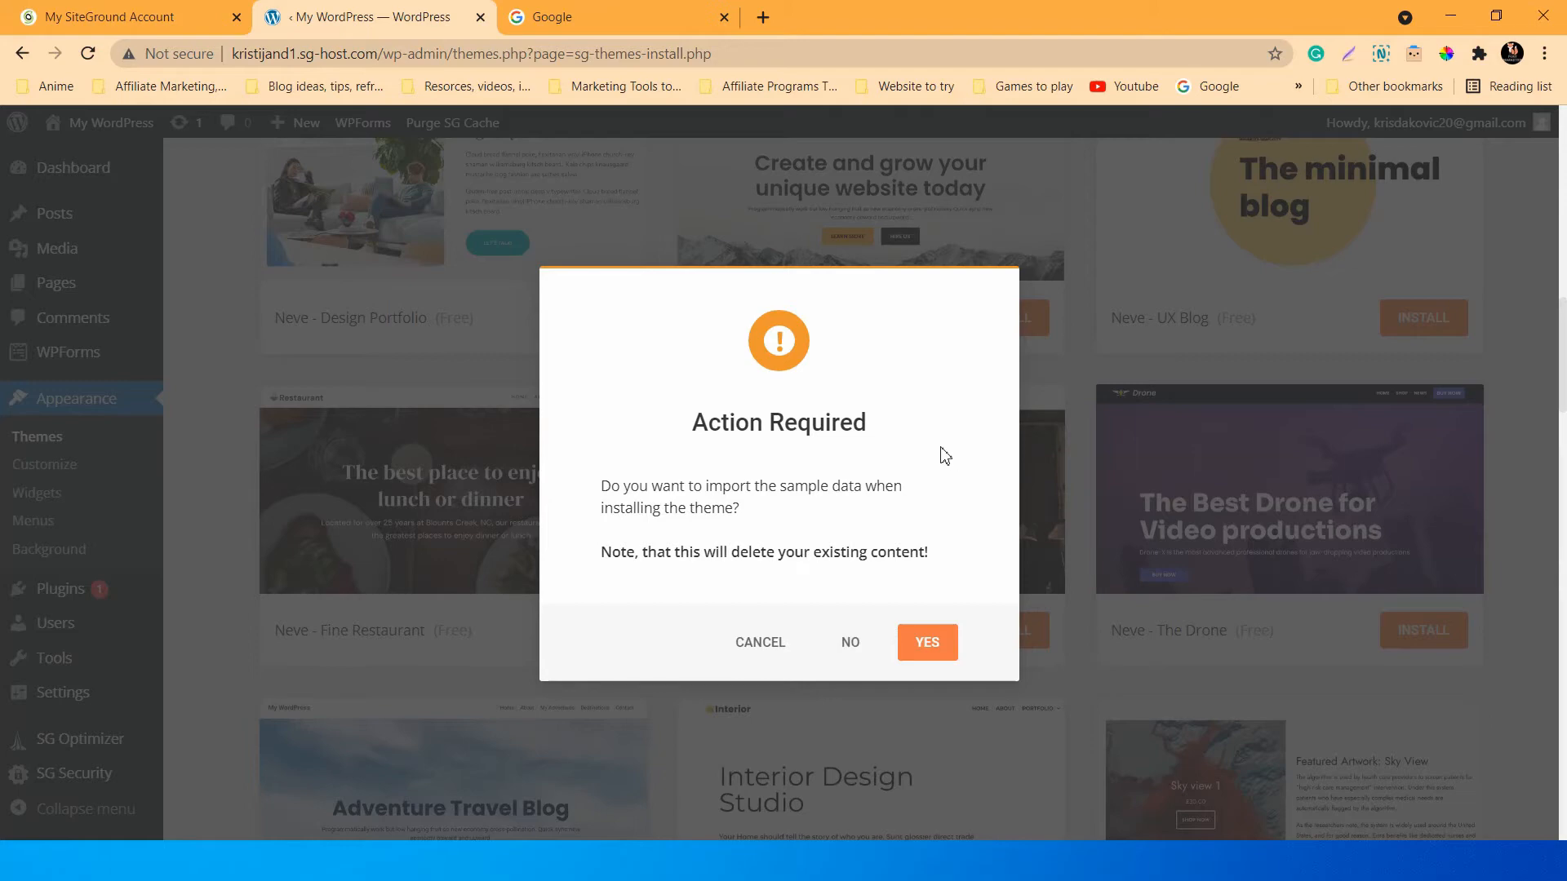
{"action": "left_click", "coordinate": [927, 643]}
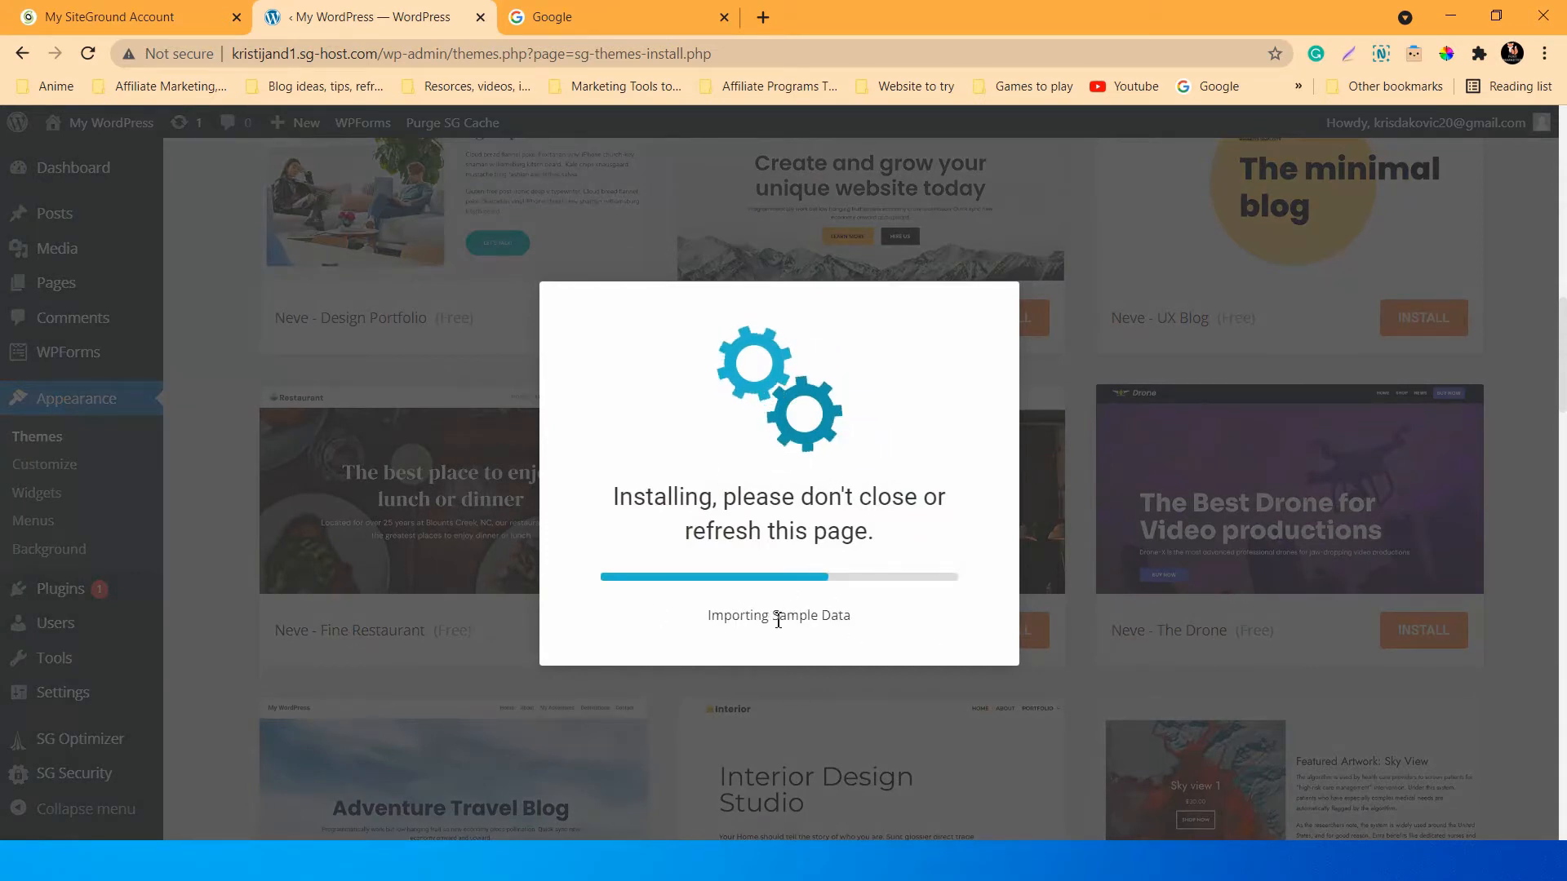
View the finished site's front page from the 'Congrats! Your site is ready!' dialog.
{"action": "left_click_drag", "start_coordinate": [710, 614], "coordinate": [878, 619]}
{"action": "left_click", "coordinate": [871, 555]}
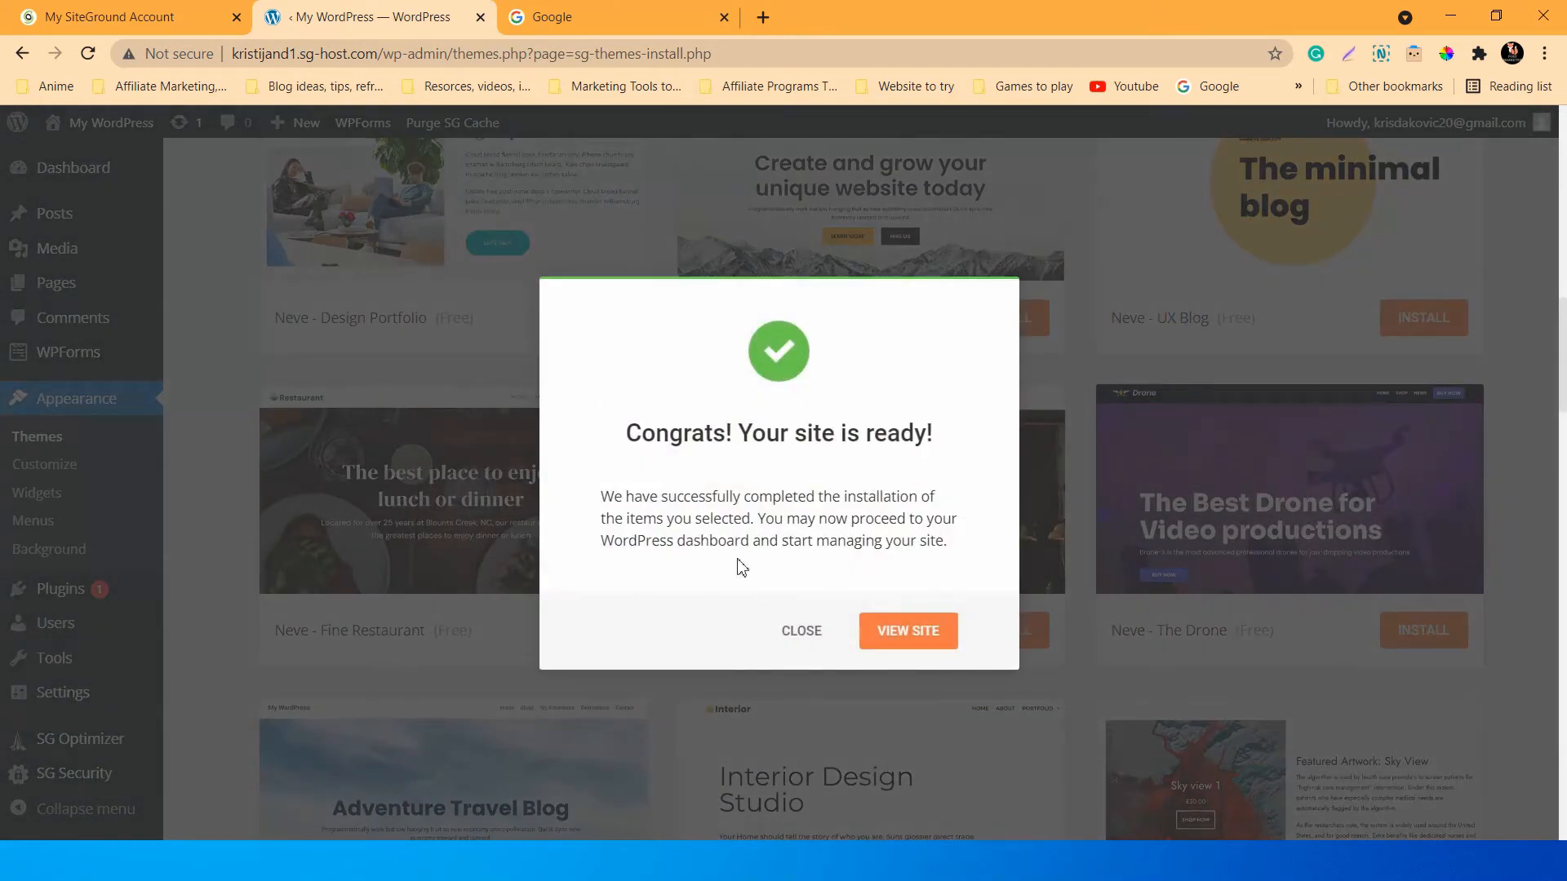
{"action": "left_click", "coordinate": [923, 631]}
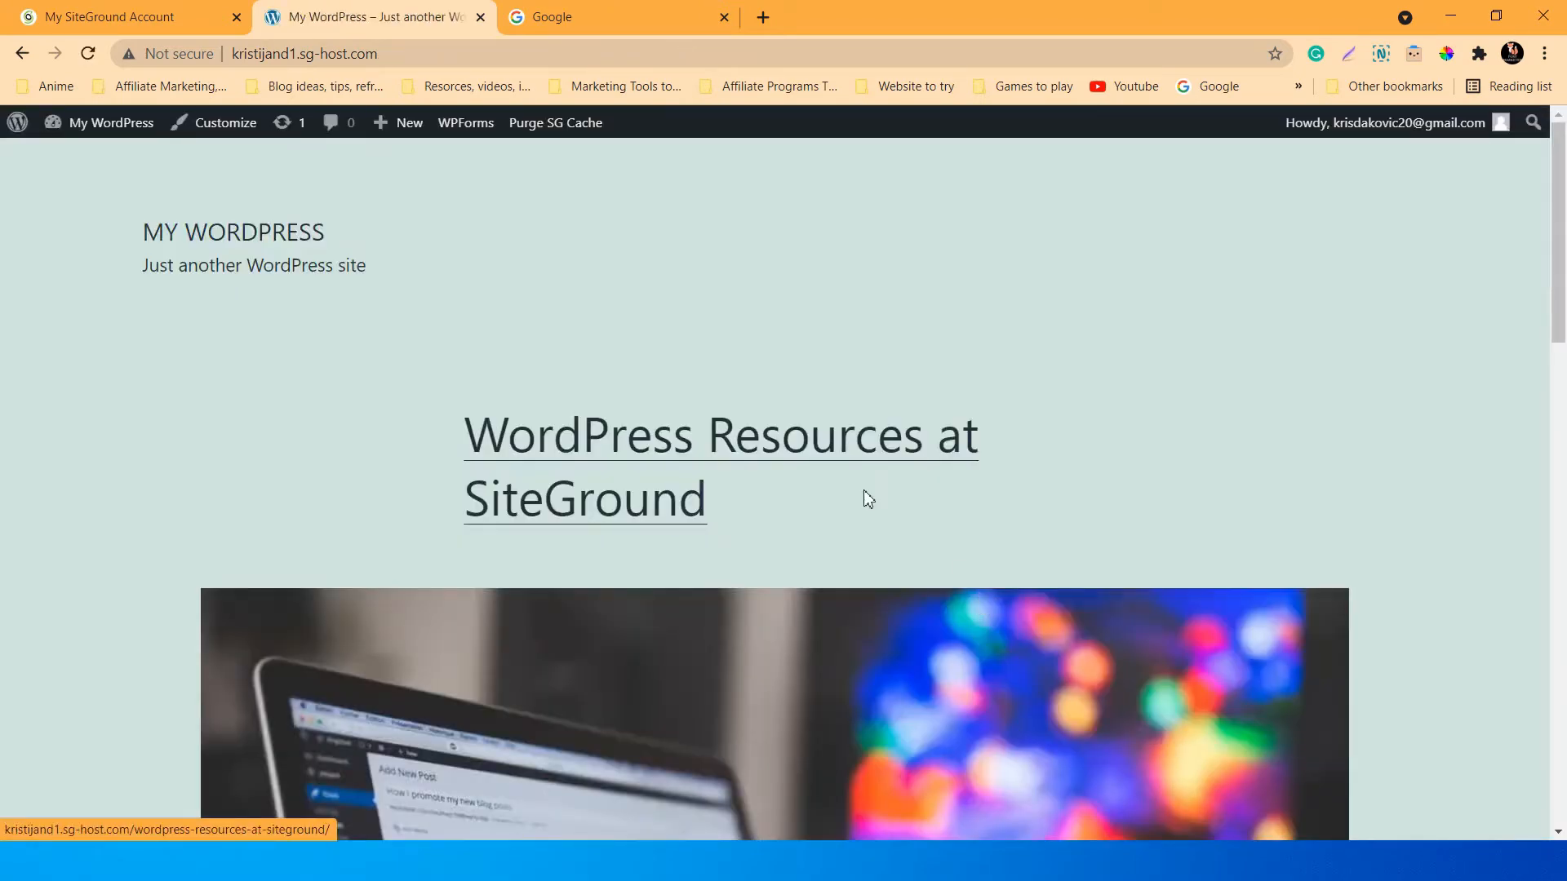
Scroll the front page down to the footer and back, then launch Customize from the admin bar.
{"action": "scroll", "coordinate": [841, 478], "scroll_direction": "down", "scroll_amount": 15}
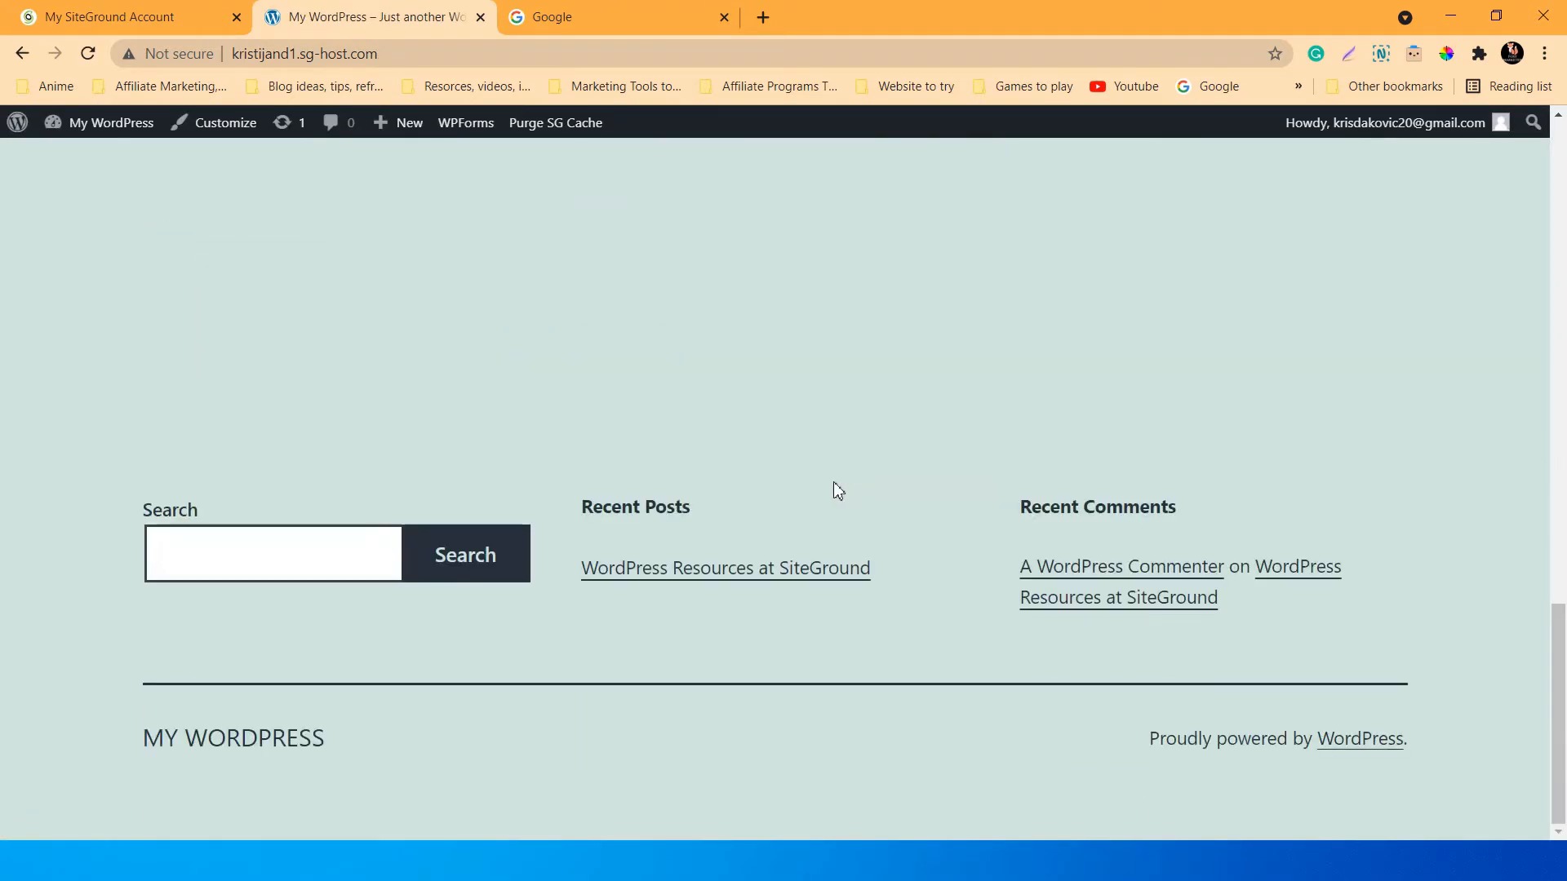
{"action": "scroll", "coordinate": [835, 488], "scroll_direction": "up", "scroll_amount": 15}
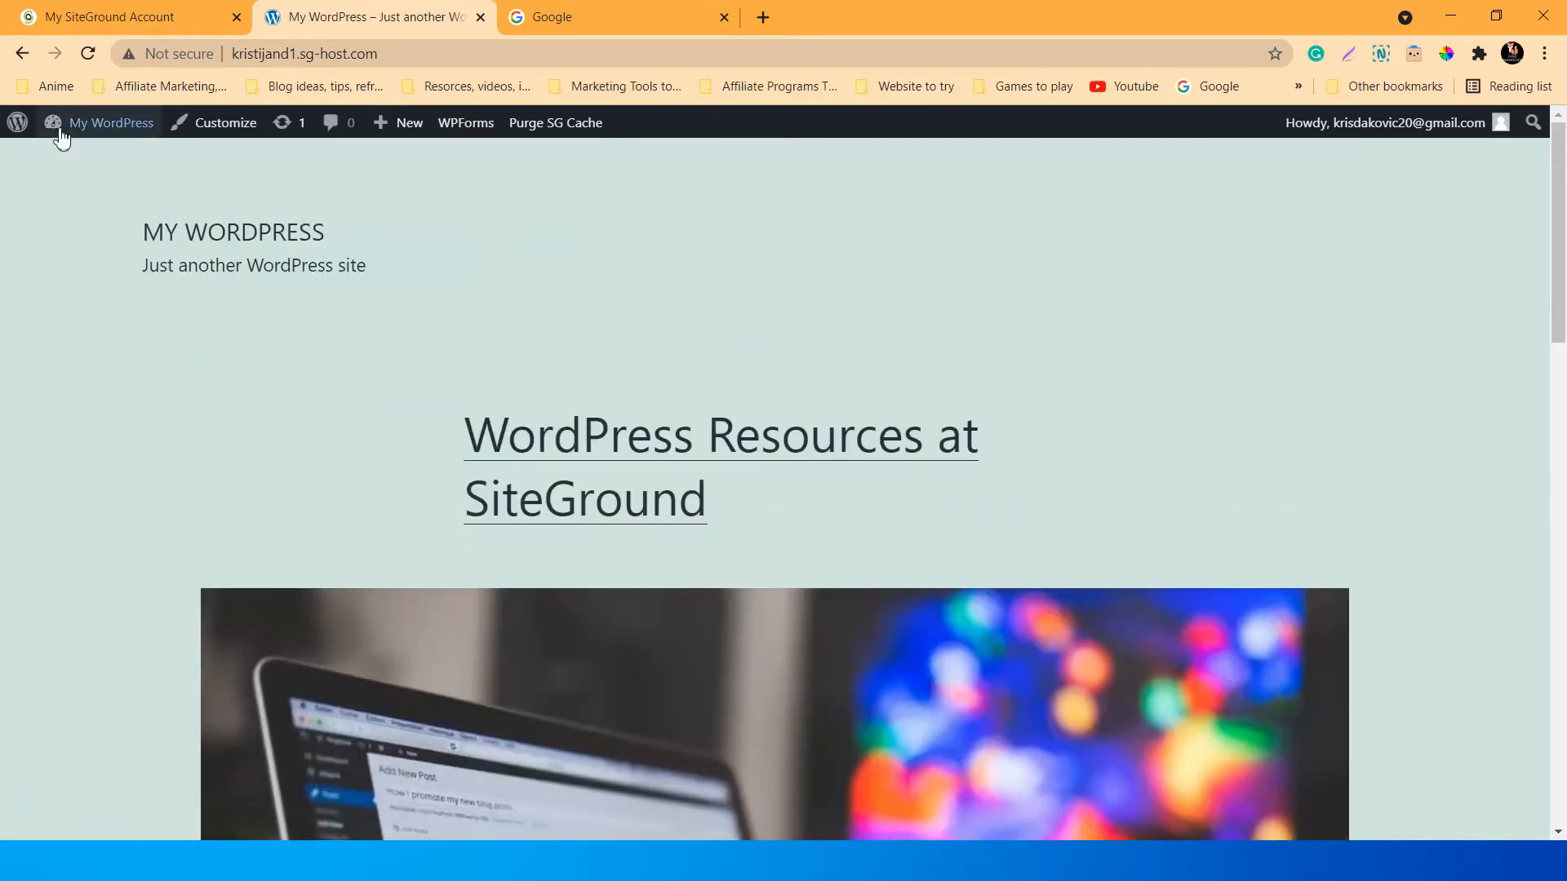
{"action": "mouse_move", "coordinate": [17, 131]}
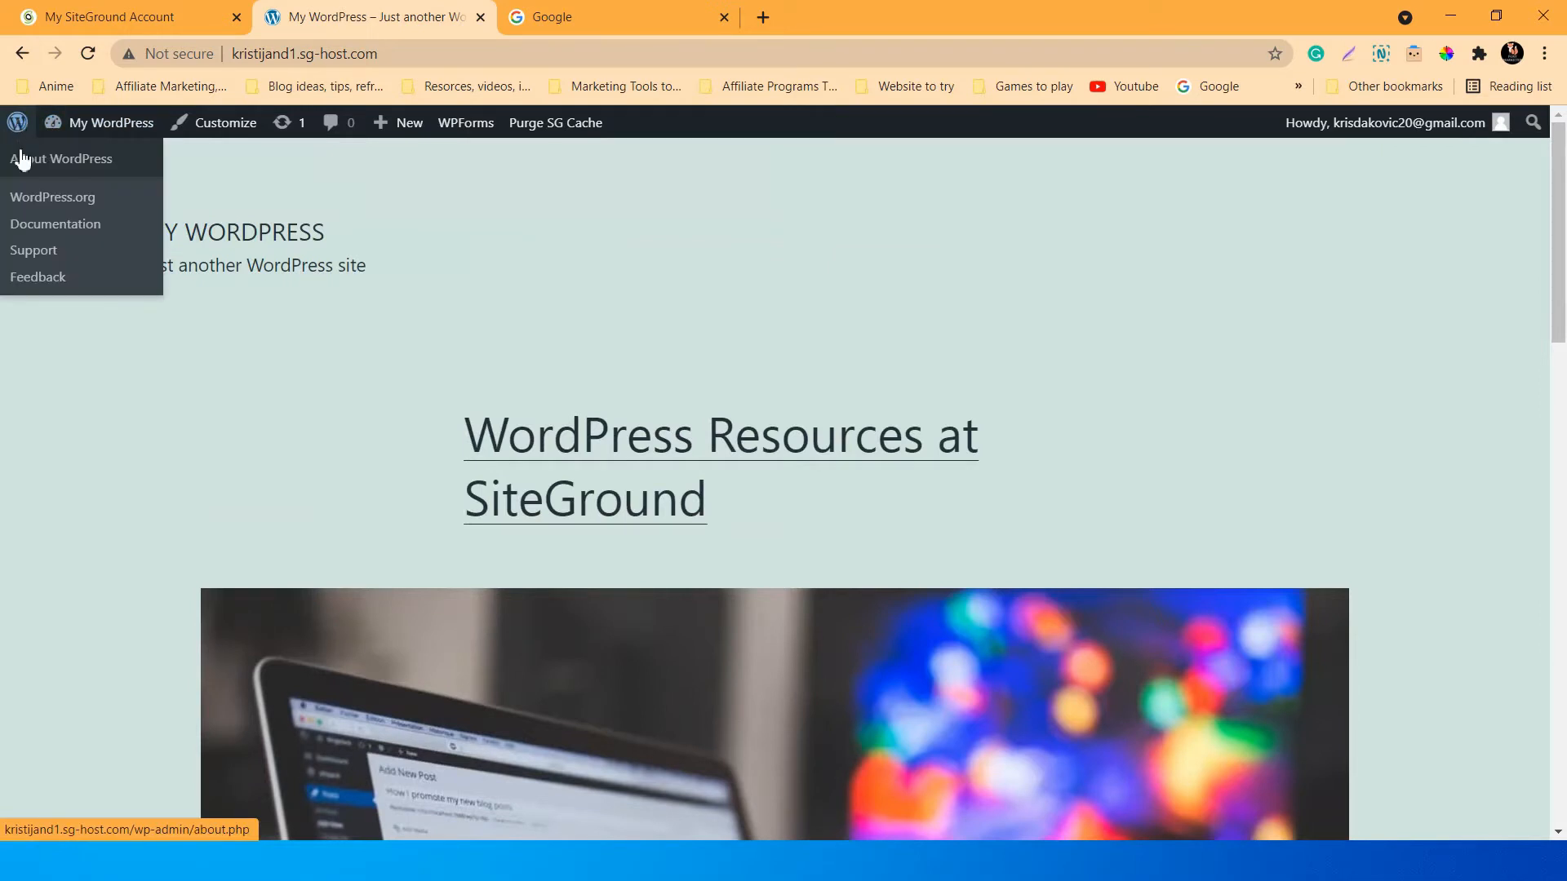
{"action": "mouse_move", "coordinate": [95, 127]}
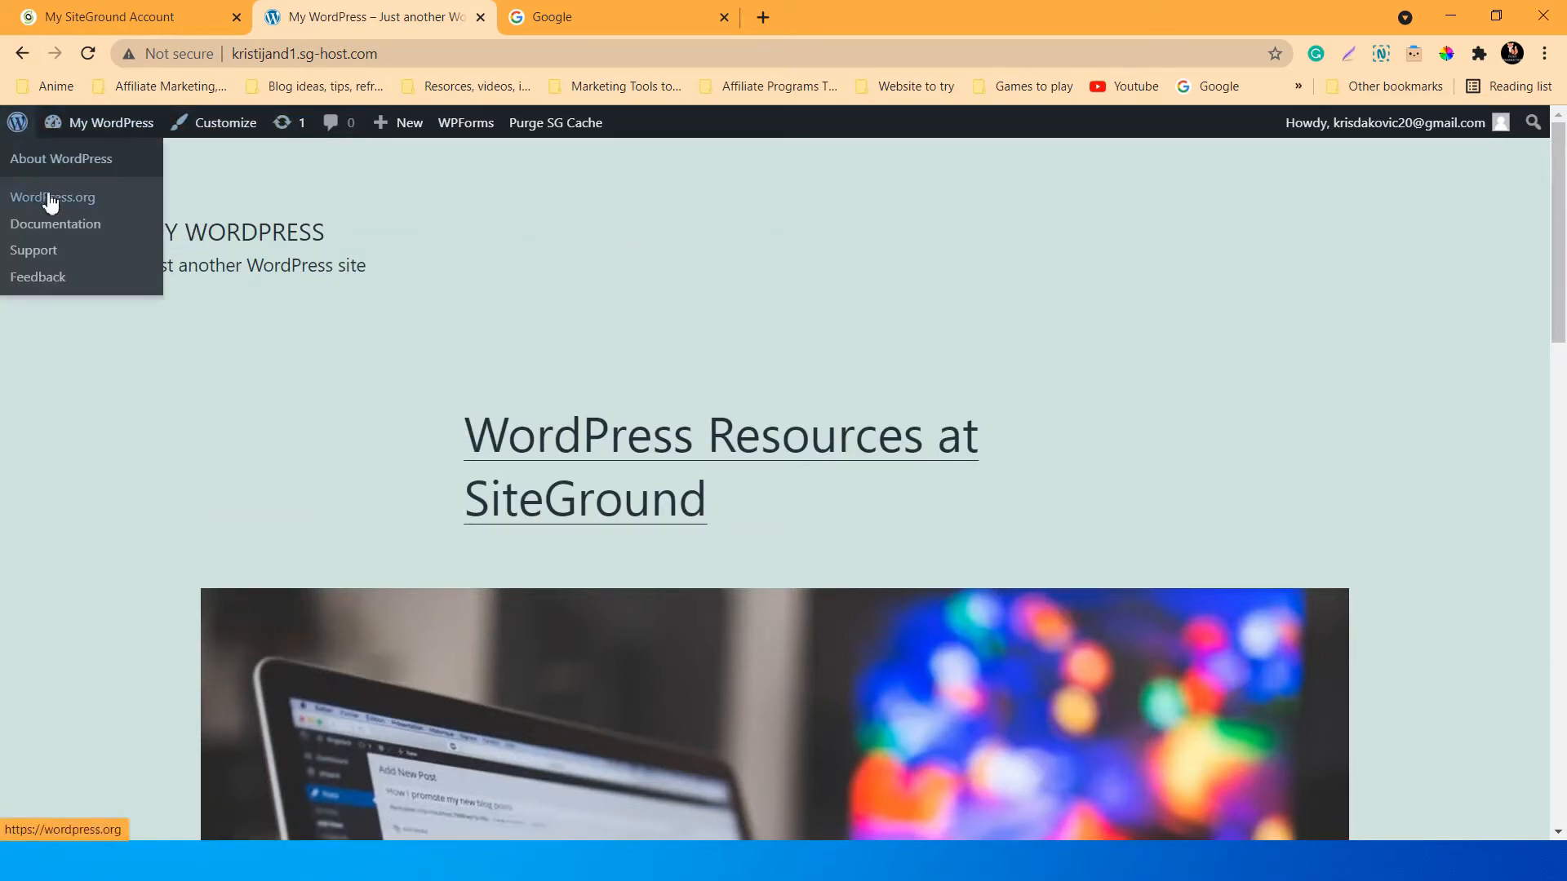
{"action": "scroll", "coordinate": [648, 412], "scroll_direction": "down", "scroll_amount": 10}
{"action": "scroll", "coordinate": [802, 585], "scroll_direction": "down", "scroll_amount": 5}
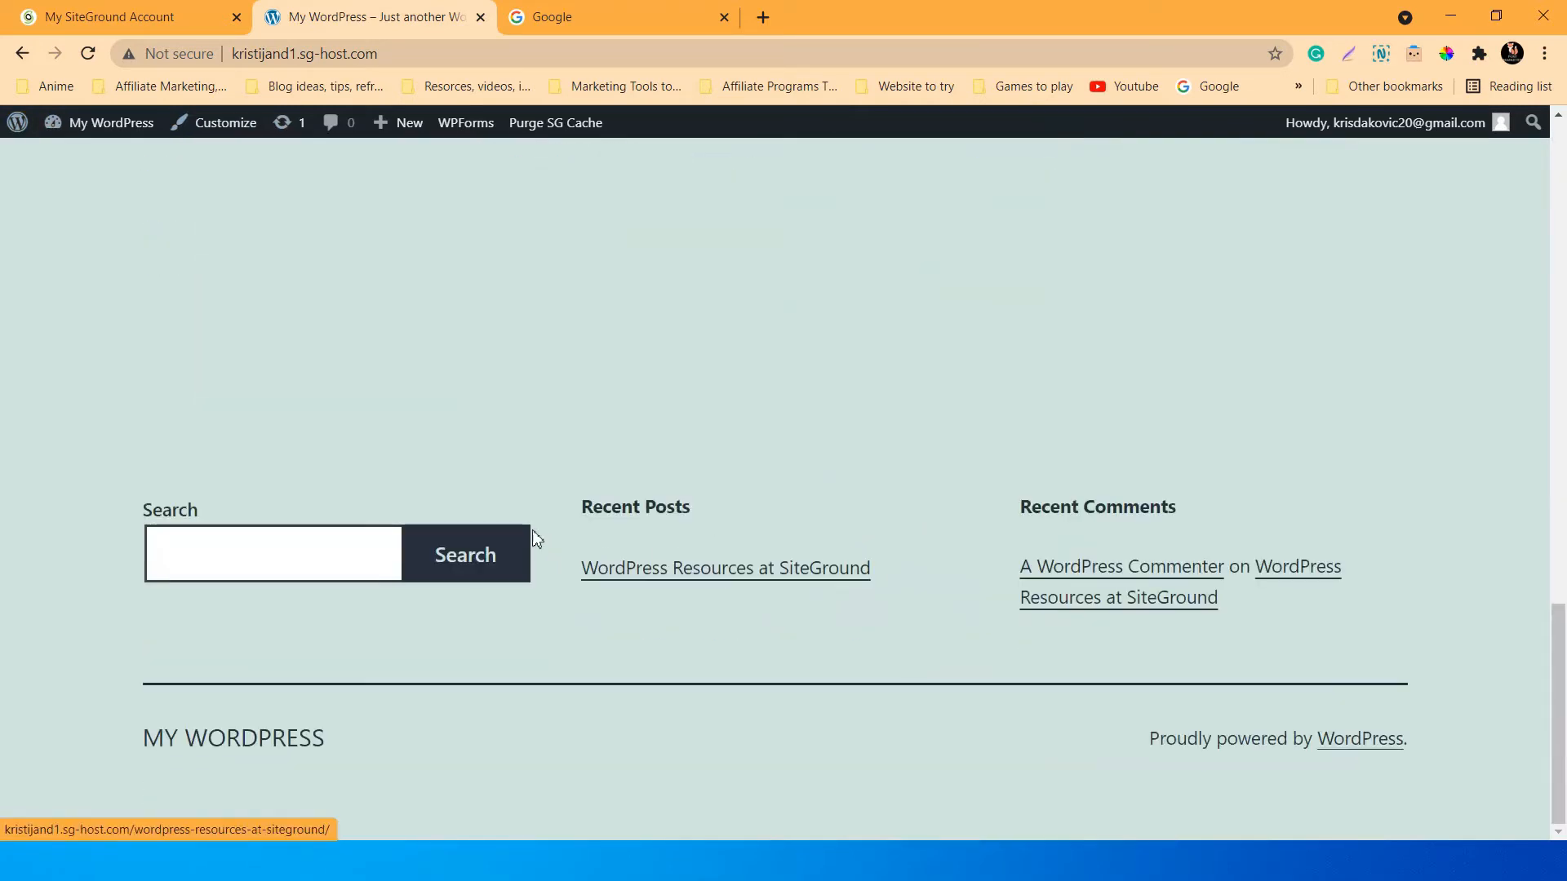
{"action": "scroll", "coordinate": [539, 540], "scroll_direction": "up", "scroll_amount": 15}
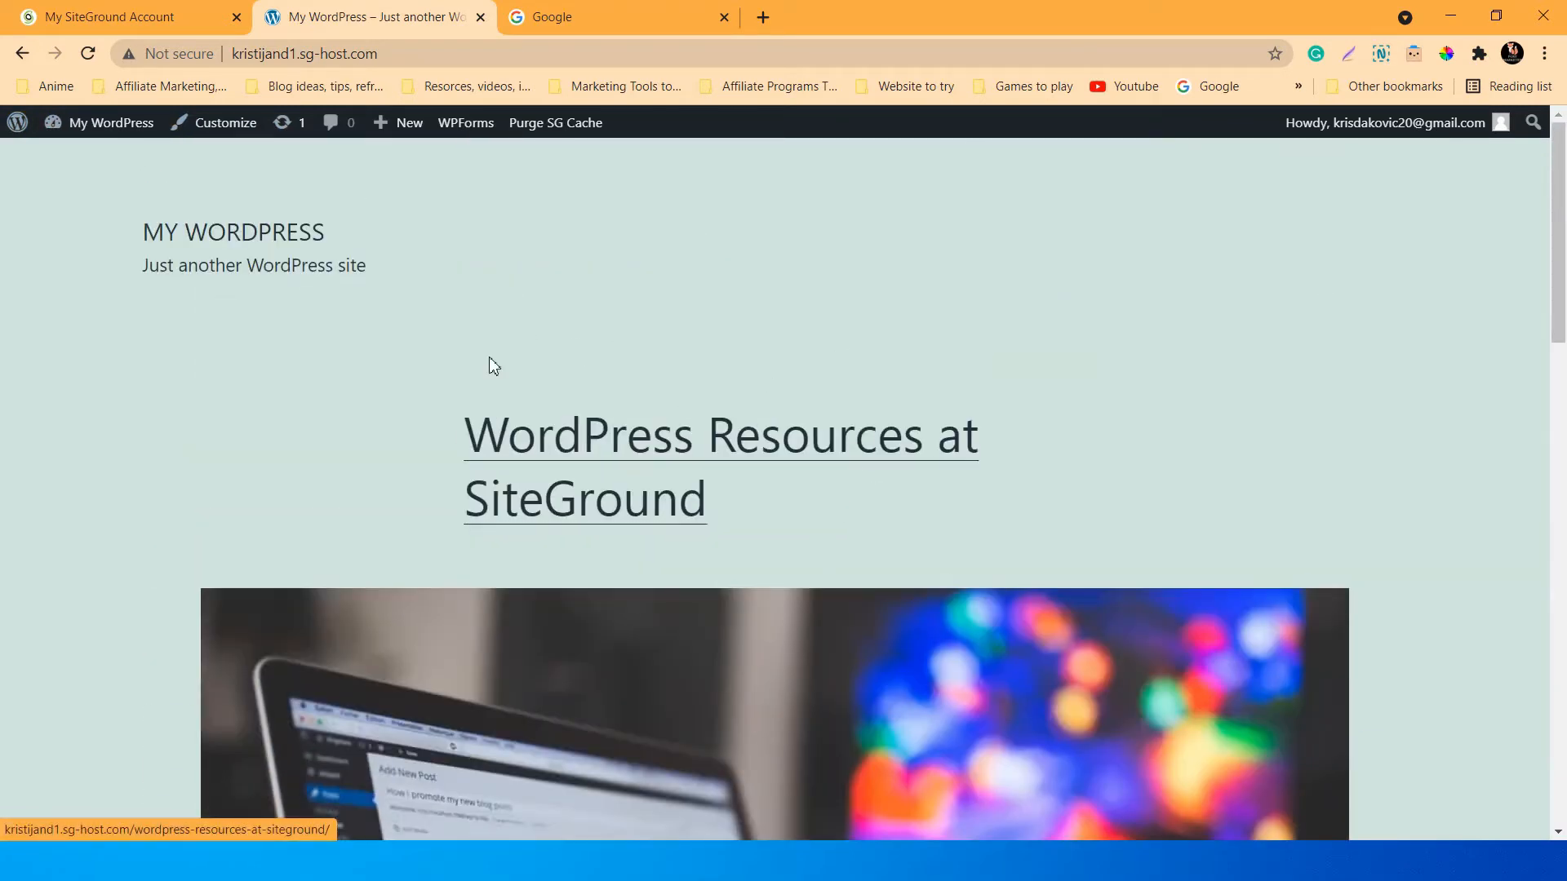
{"action": "scroll", "coordinate": [489, 358], "scroll_direction": "down", "scroll_amount": 15}
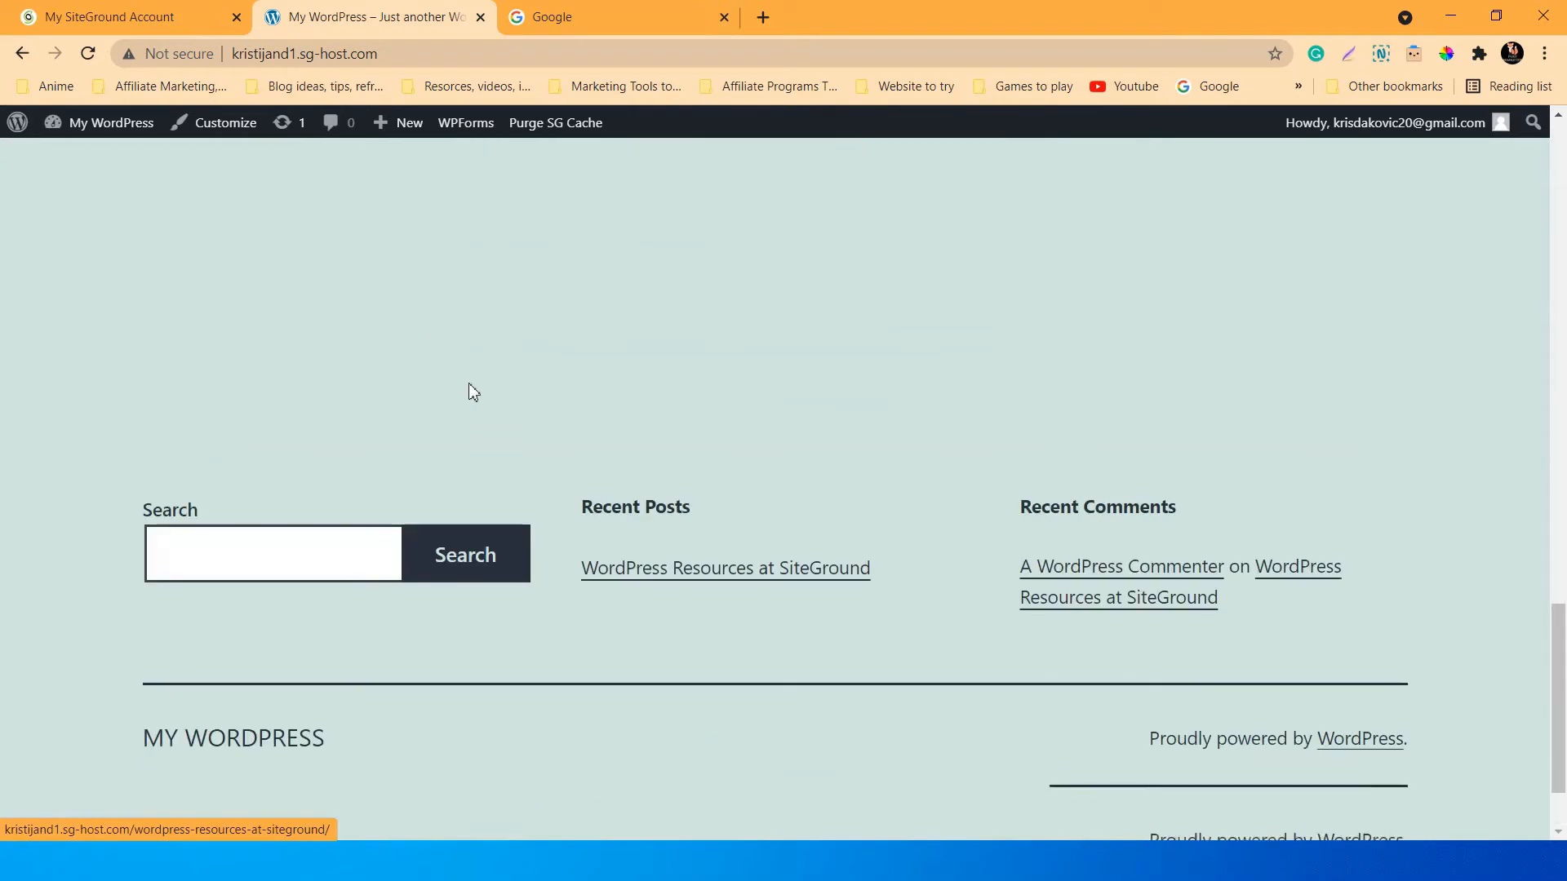
{"action": "scroll", "coordinate": [471, 386], "scroll_direction": "up", "scroll_amount": 20}
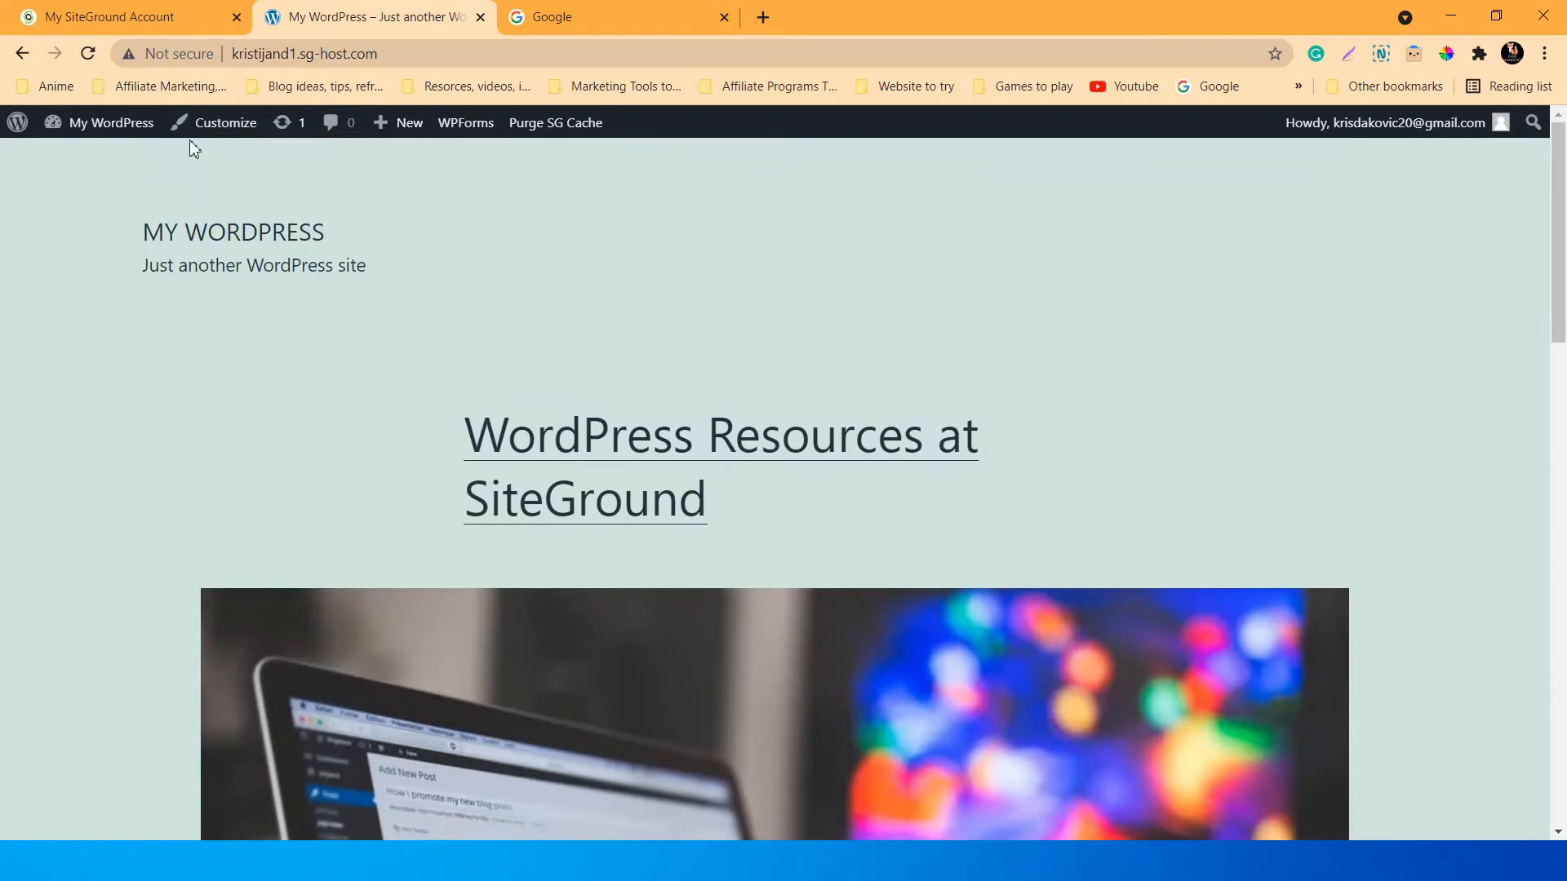
{"action": "left_click", "coordinate": [215, 124]}
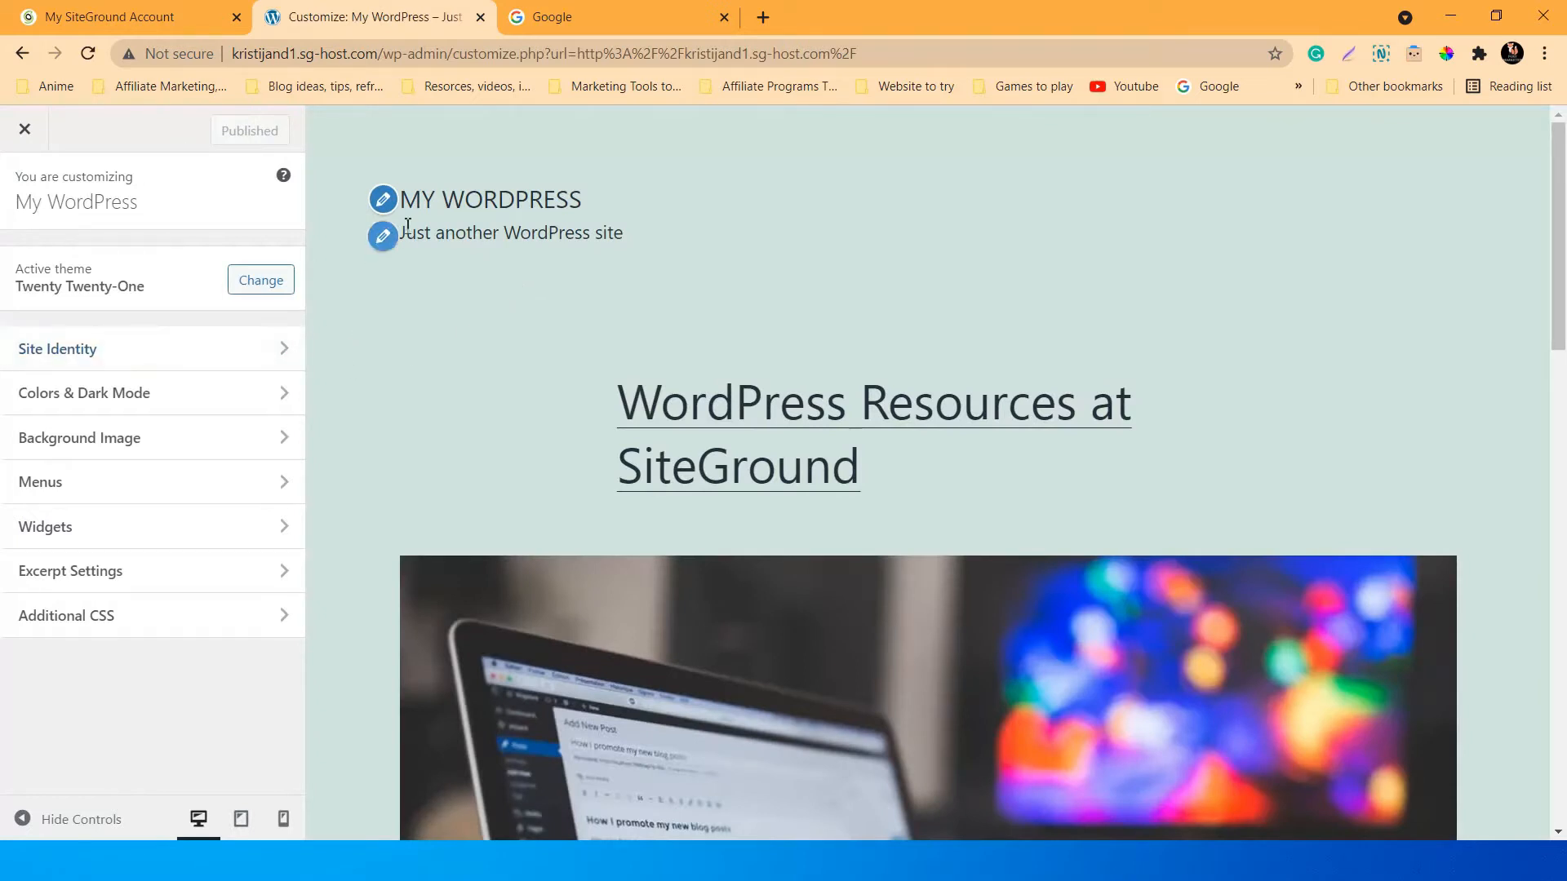
In Site Identity, empty the Site Title, uncheck Display Site Title & Tagline, and publish.
{"action": "left_click", "coordinate": [155, 349]}
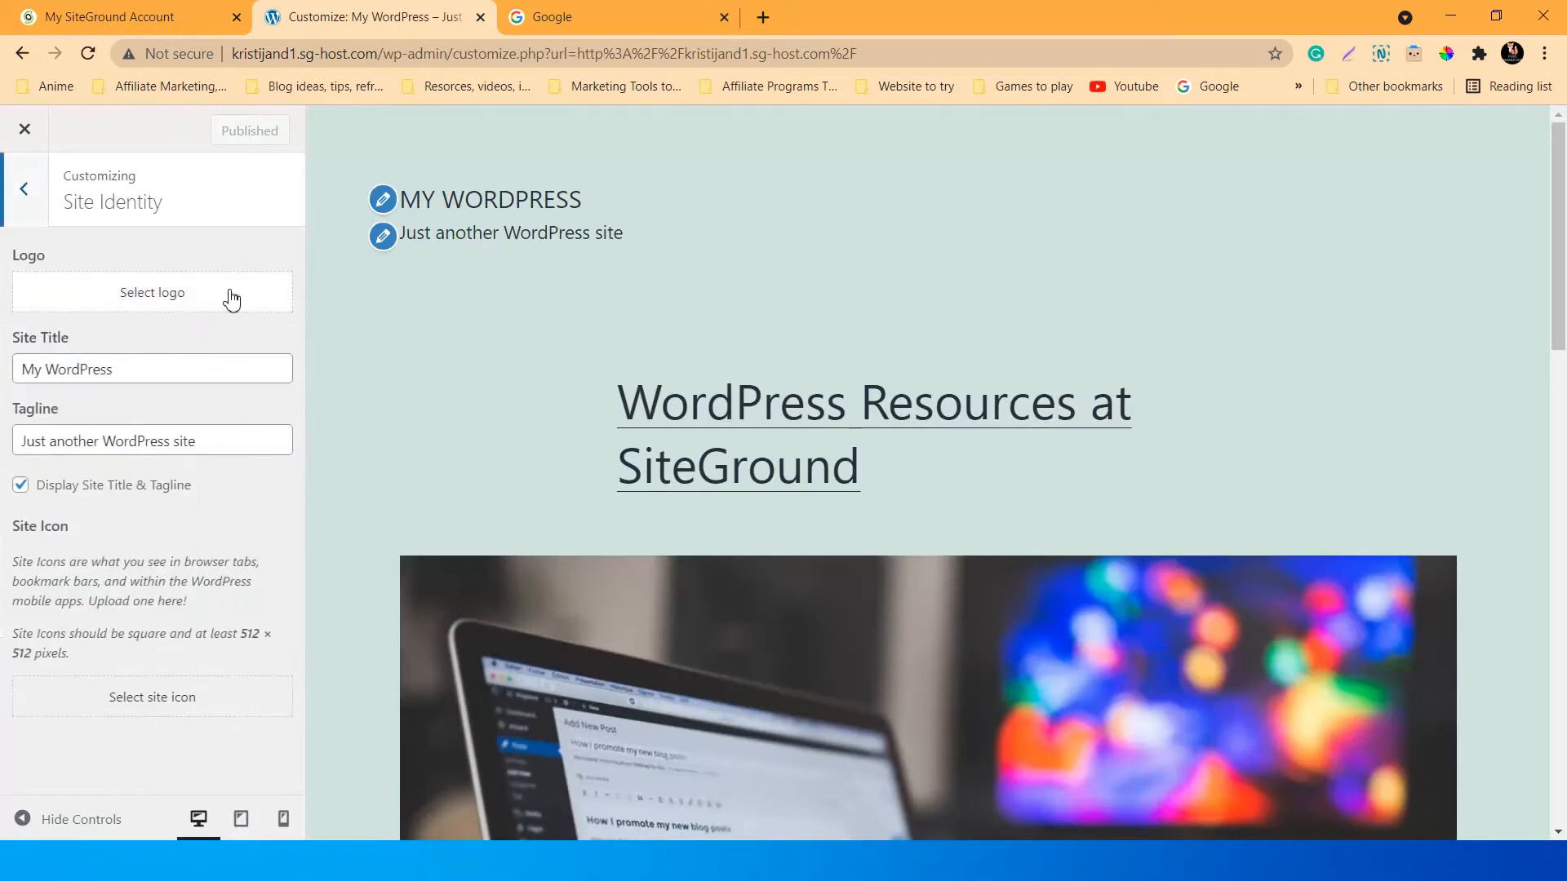
{"action": "left_click", "coordinate": [147, 365]}
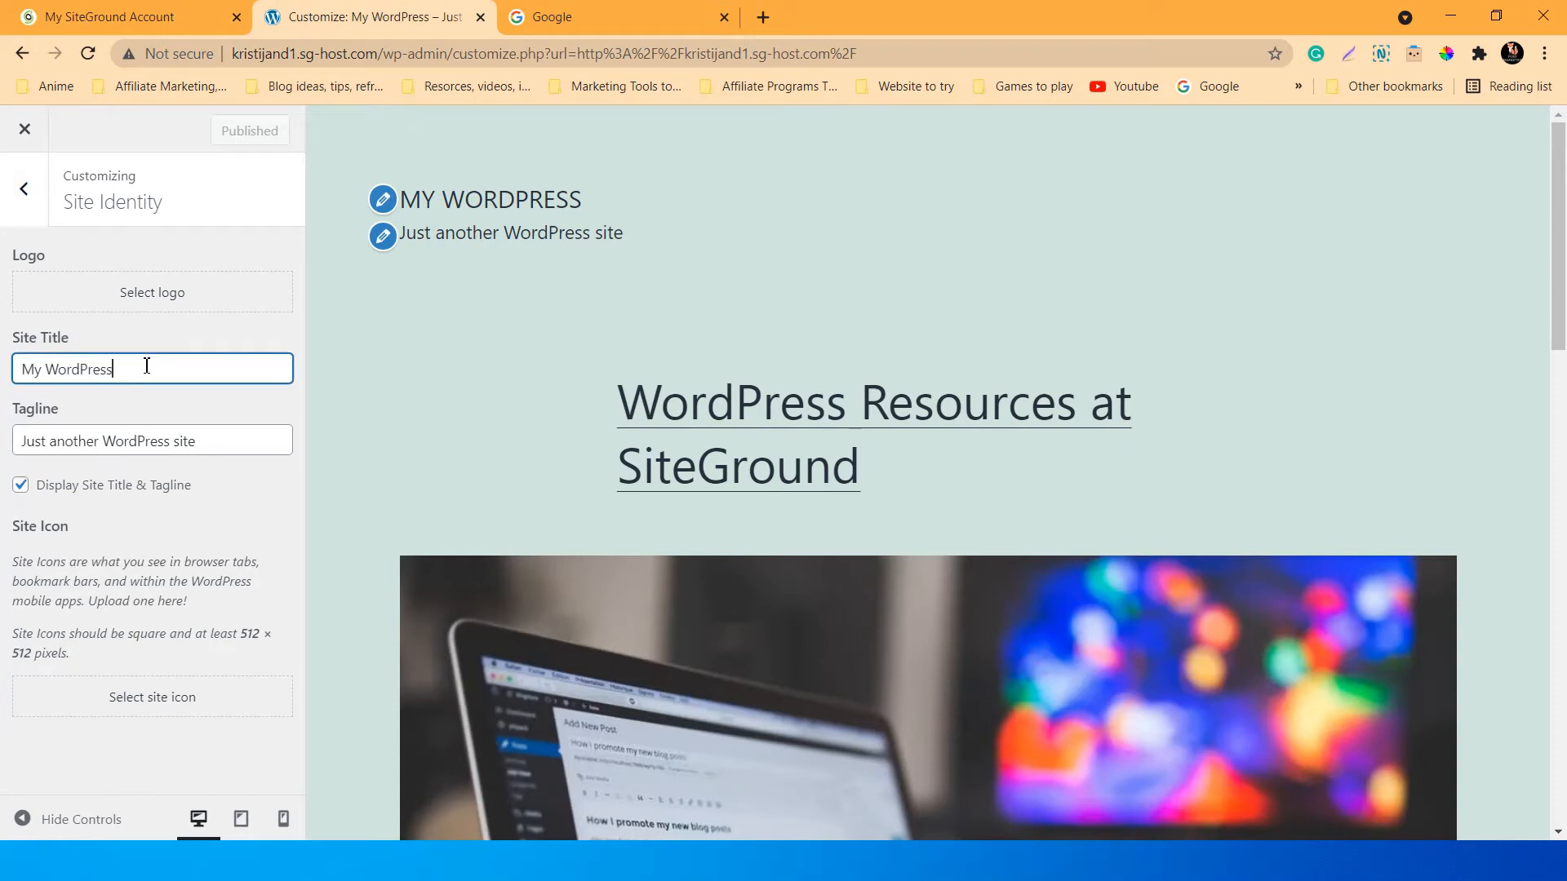
{"action": "key", "text": "BackSpace"}
{"action": "key", "text": "BackSpace"}
{"action": "key", "text": "BackSpace"}
{"action": "key", "text": "BackSpace"}
{"action": "key", "text": "BackSpace"}
{"action": "key", "text": "BackSpace"}
{"action": "key", "text": "BackSpace"}
{"action": "key", "text": "BackSpace"}
{"action": "key", "text": "BackSpace"}
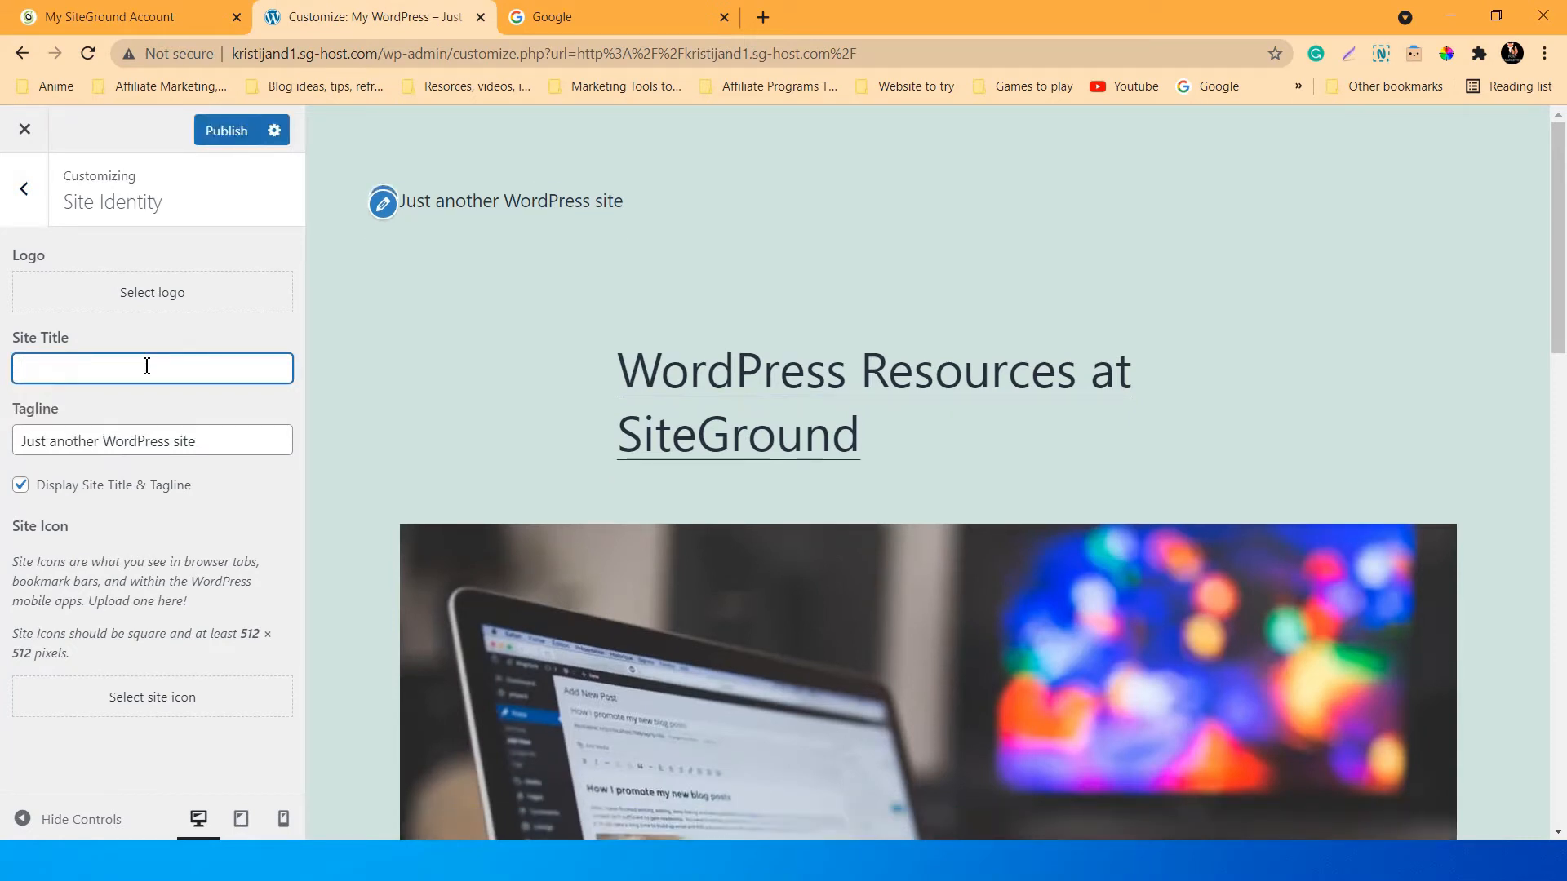
{"action": "left_click", "coordinate": [196, 445]}
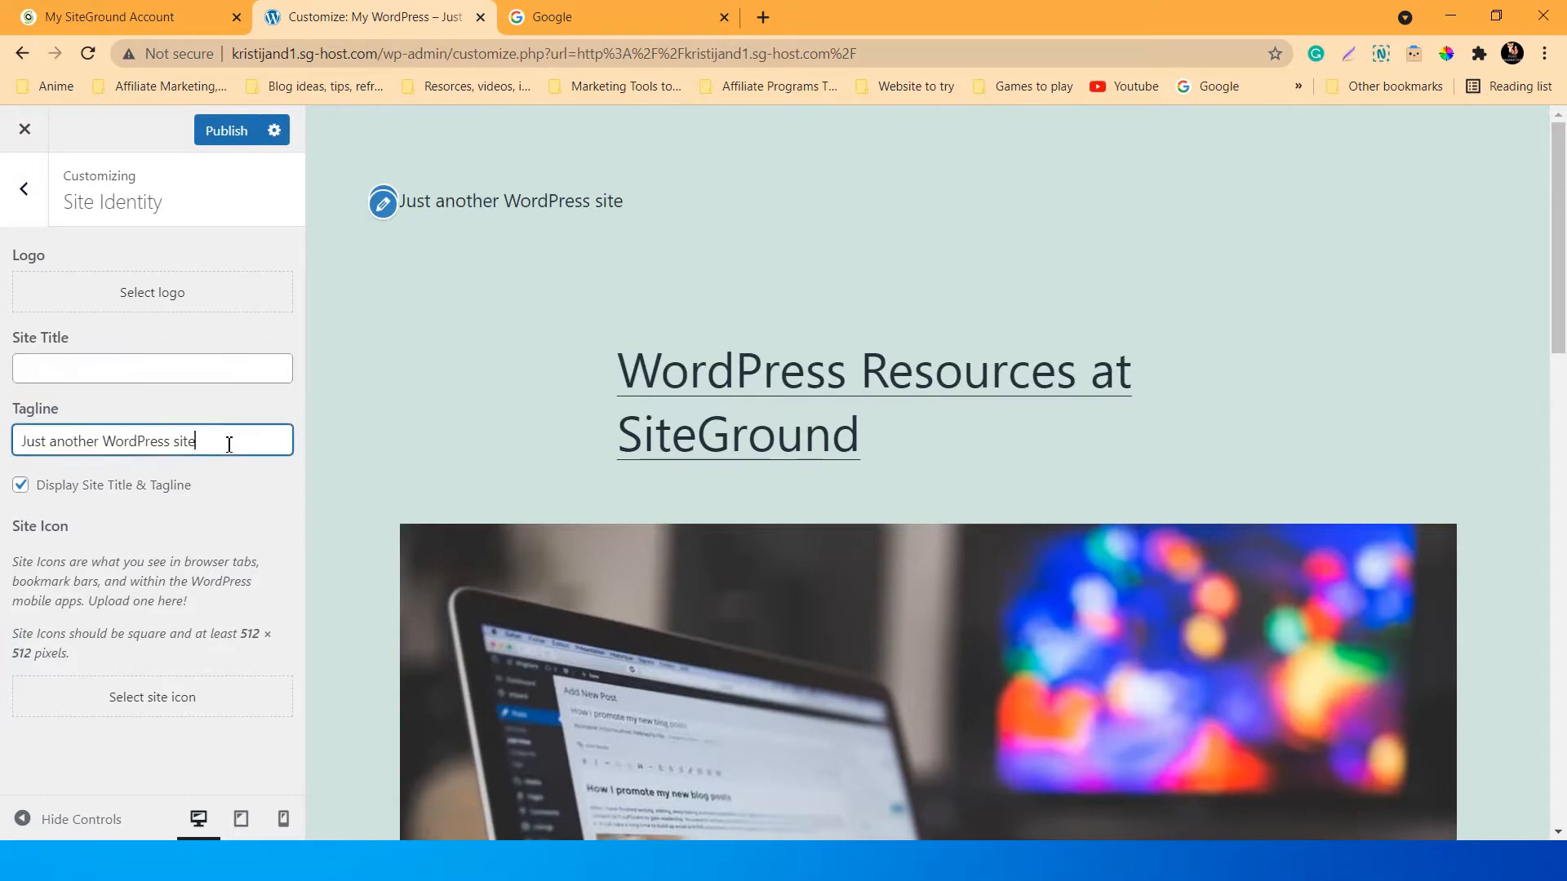
{"action": "left_click", "coordinate": [22, 490]}
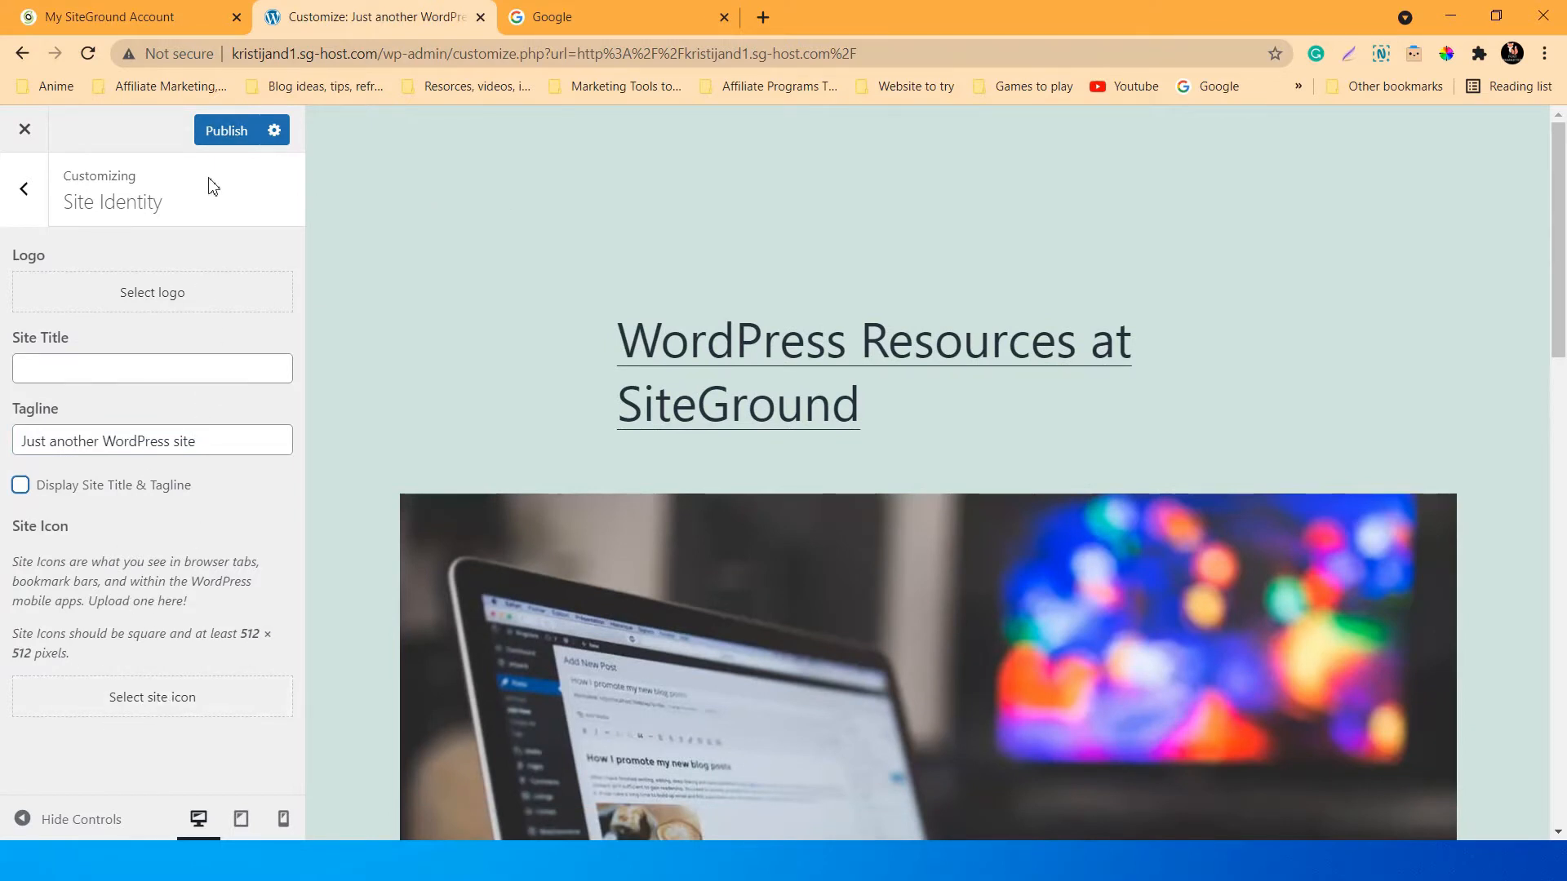
{"action": "left_click", "coordinate": [219, 131]}
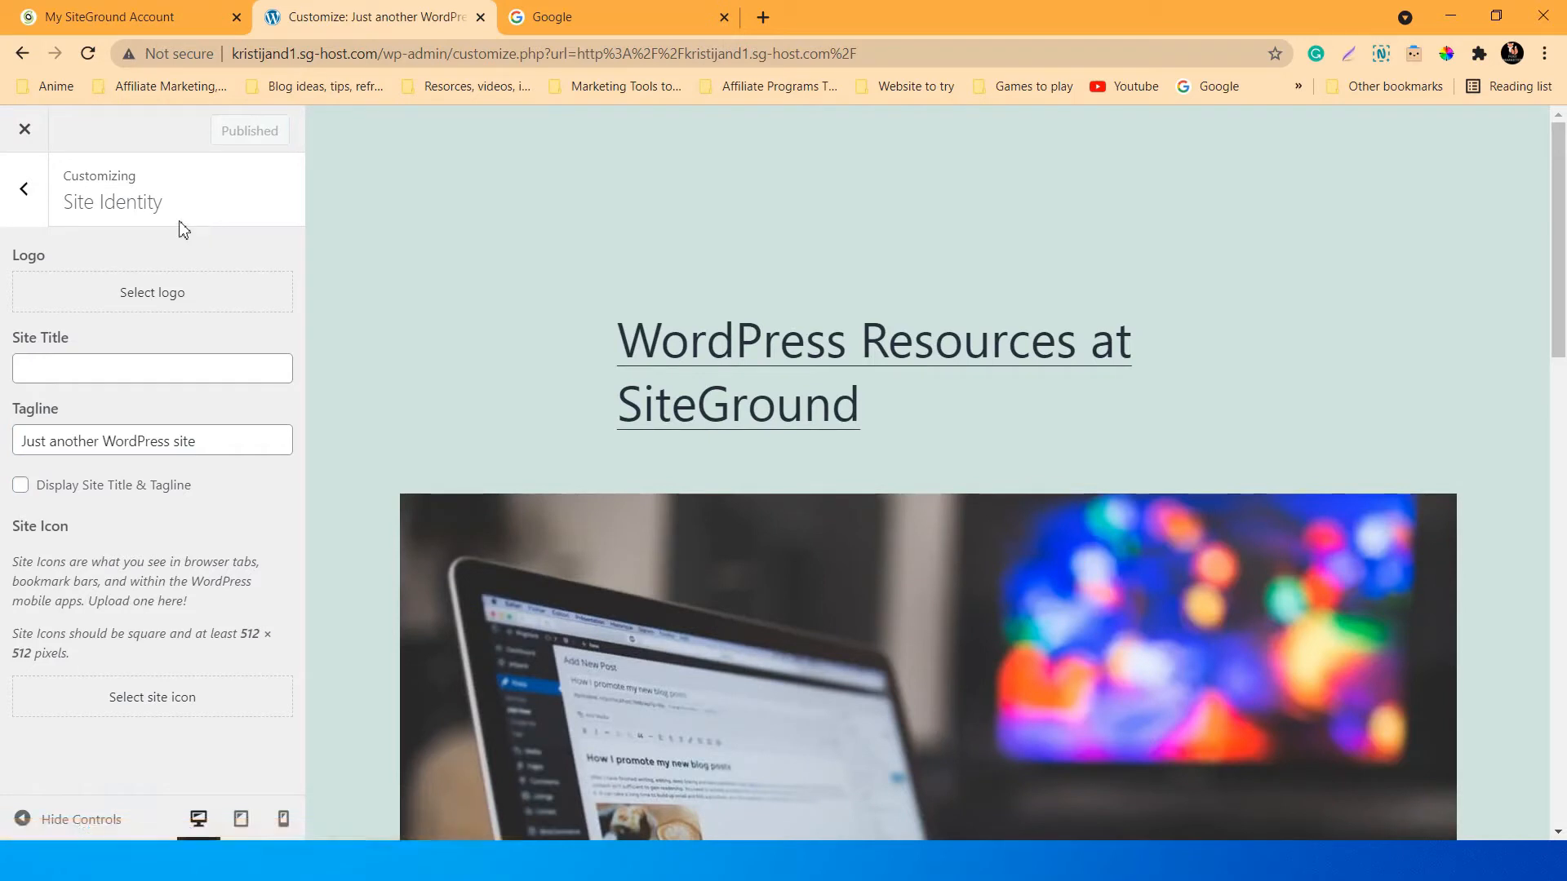
{"action": "left_click", "coordinate": [33, 199]}
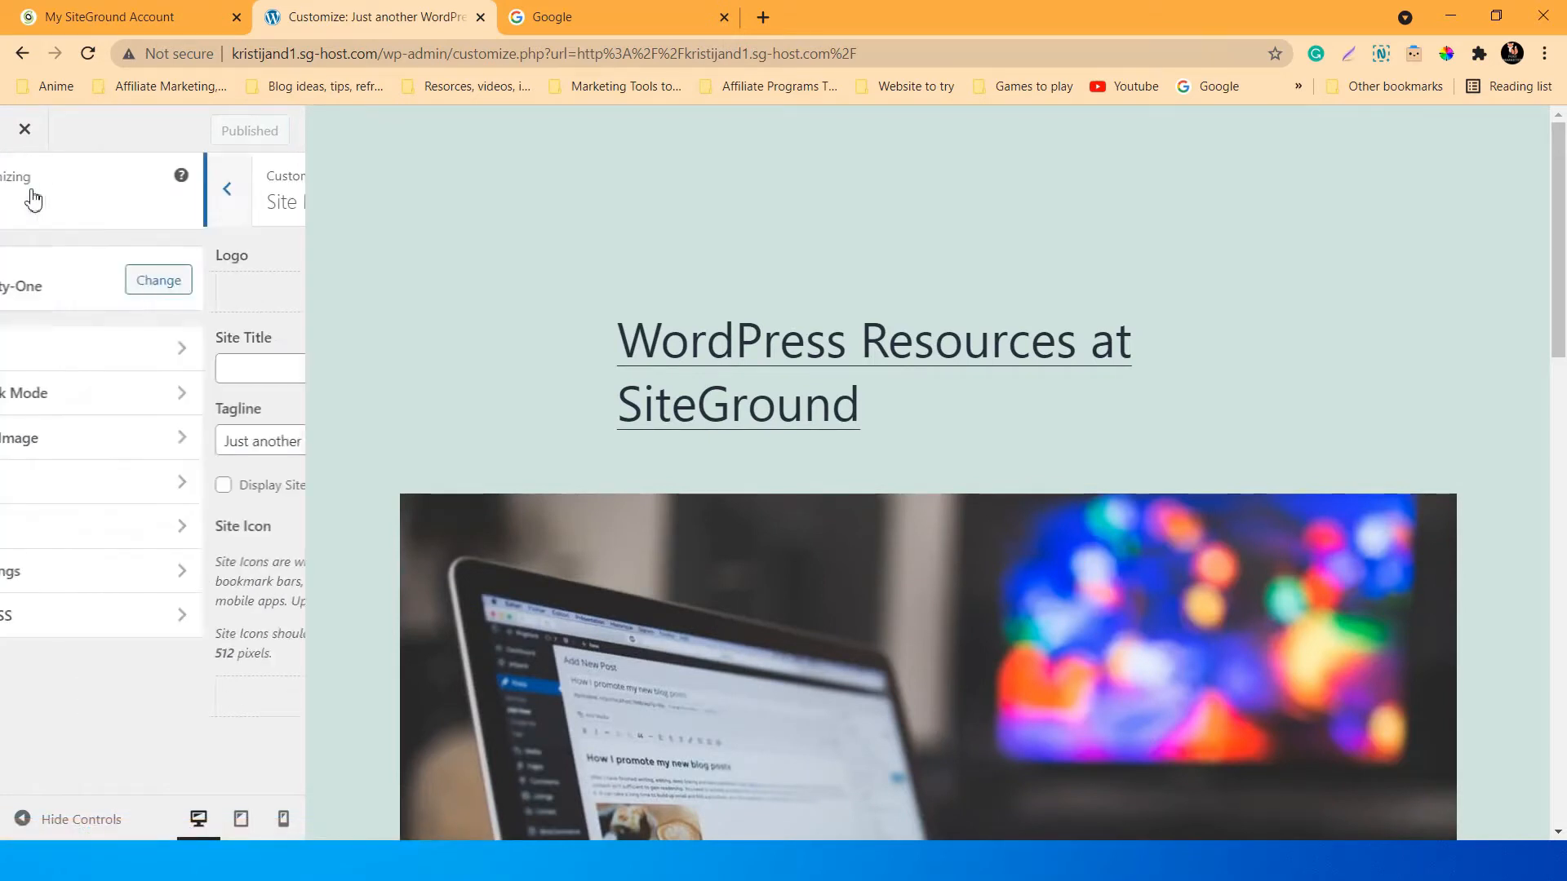
Look through the Colors & Dark Mode, Background Image and Widgets panels, then close the Customizer.
{"action": "left_click", "coordinate": [127, 395]}
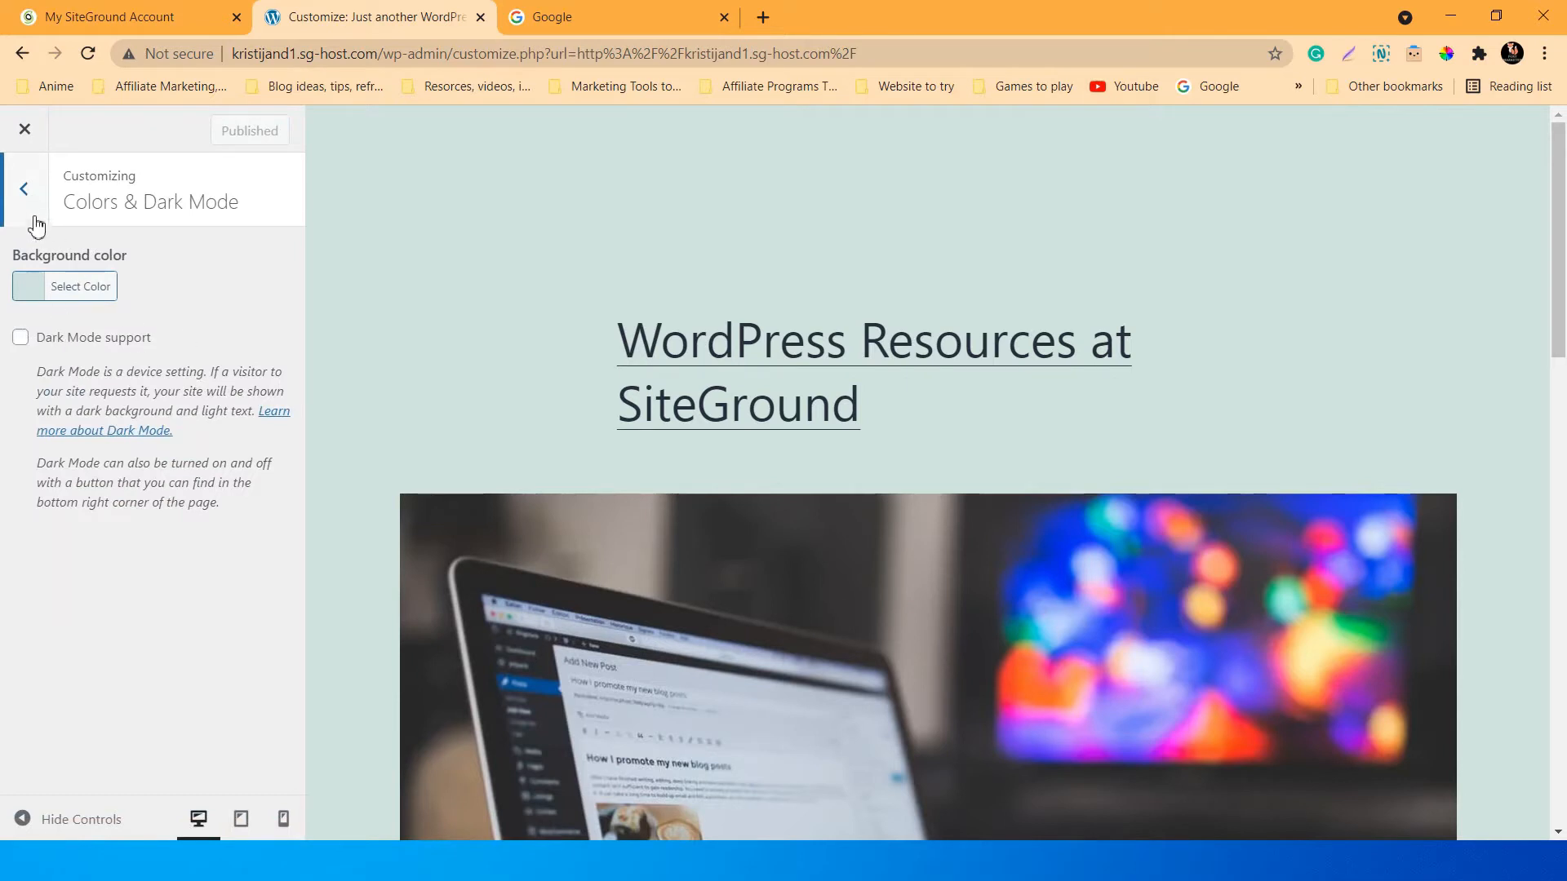
{"action": "left_click", "coordinate": [27, 195]}
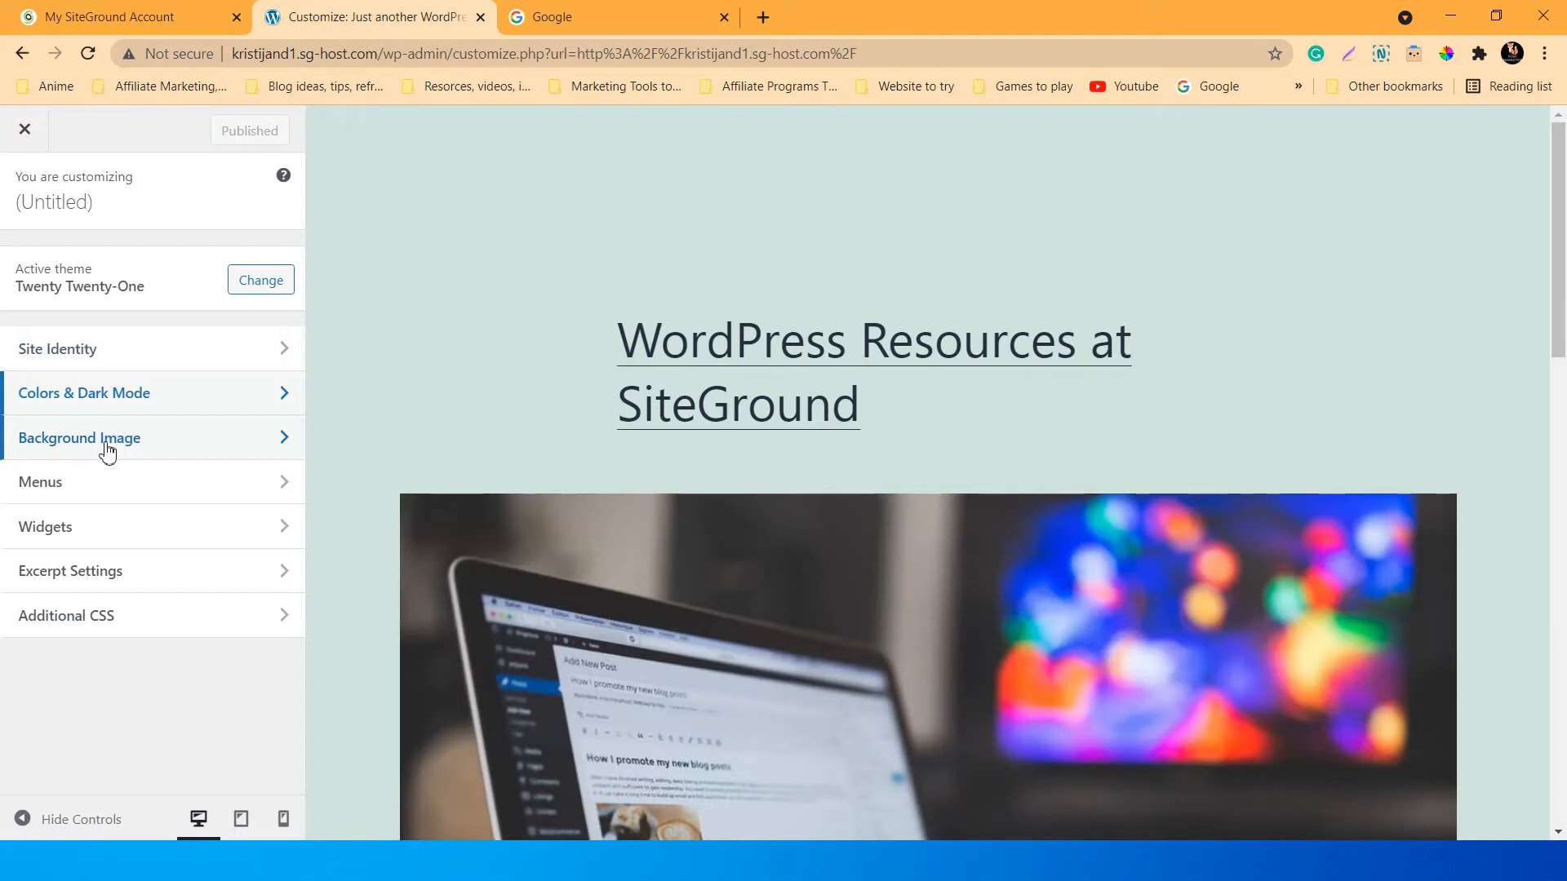
{"action": "left_click", "coordinate": [108, 449]}
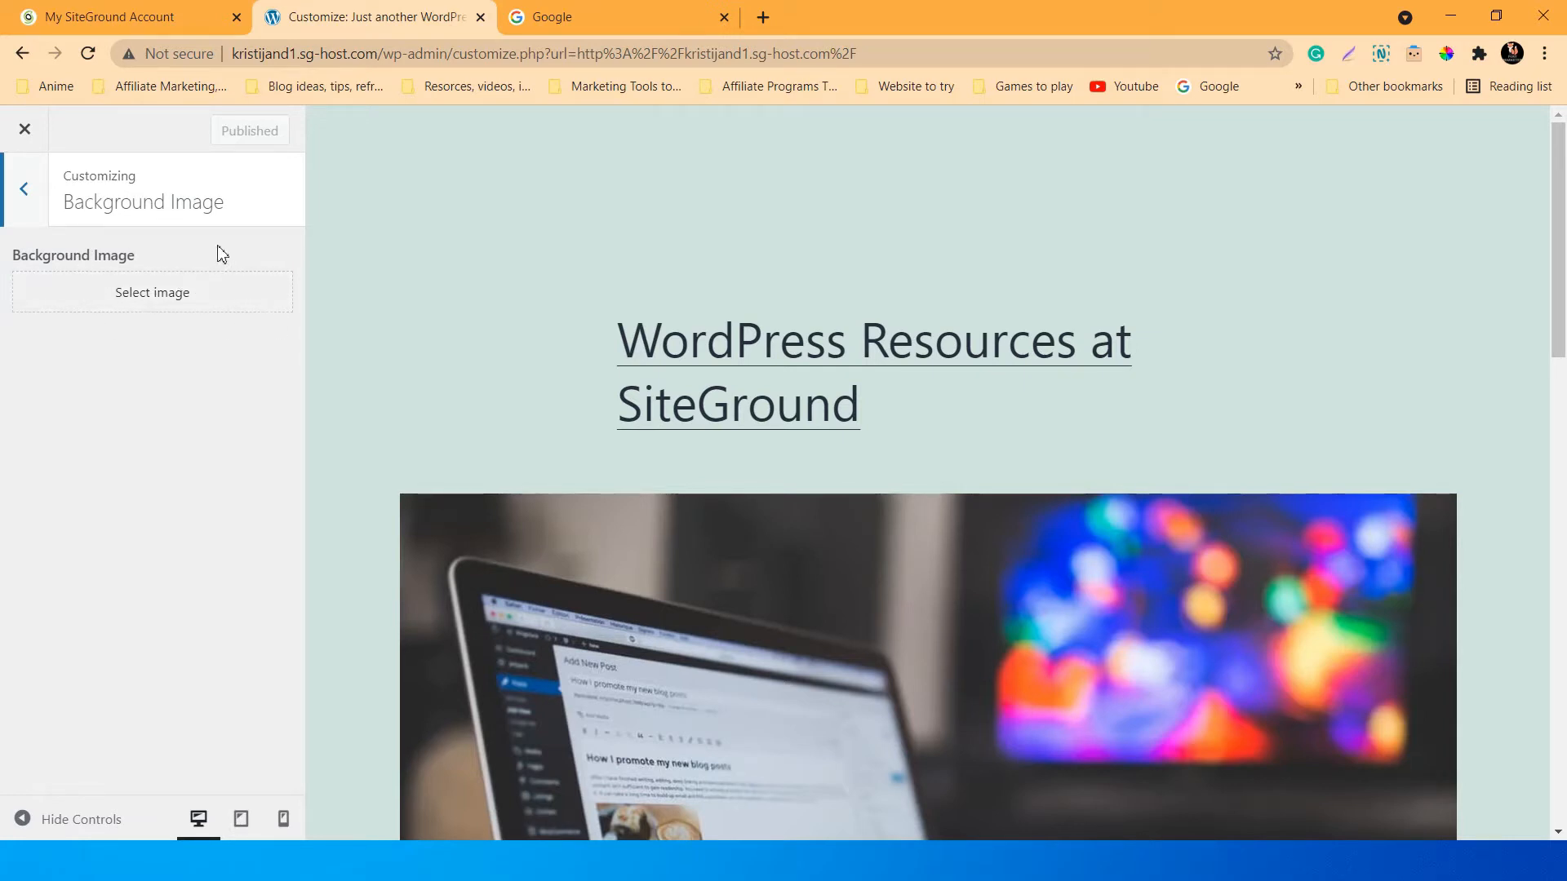
{"action": "left_click", "coordinate": [24, 189]}
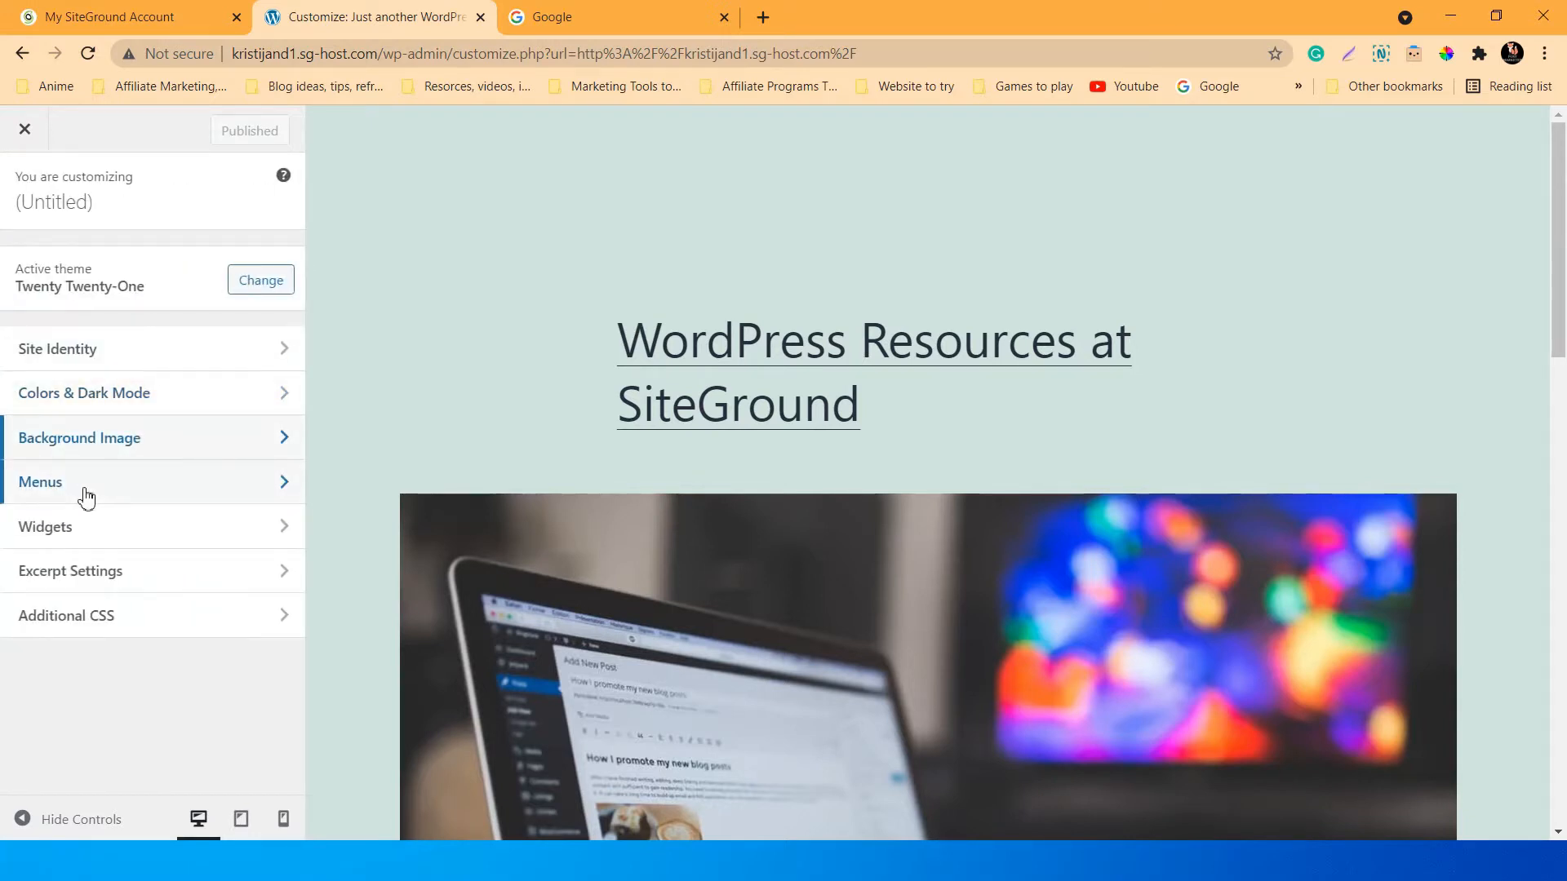
{"action": "left_click", "coordinate": [98, 537]}
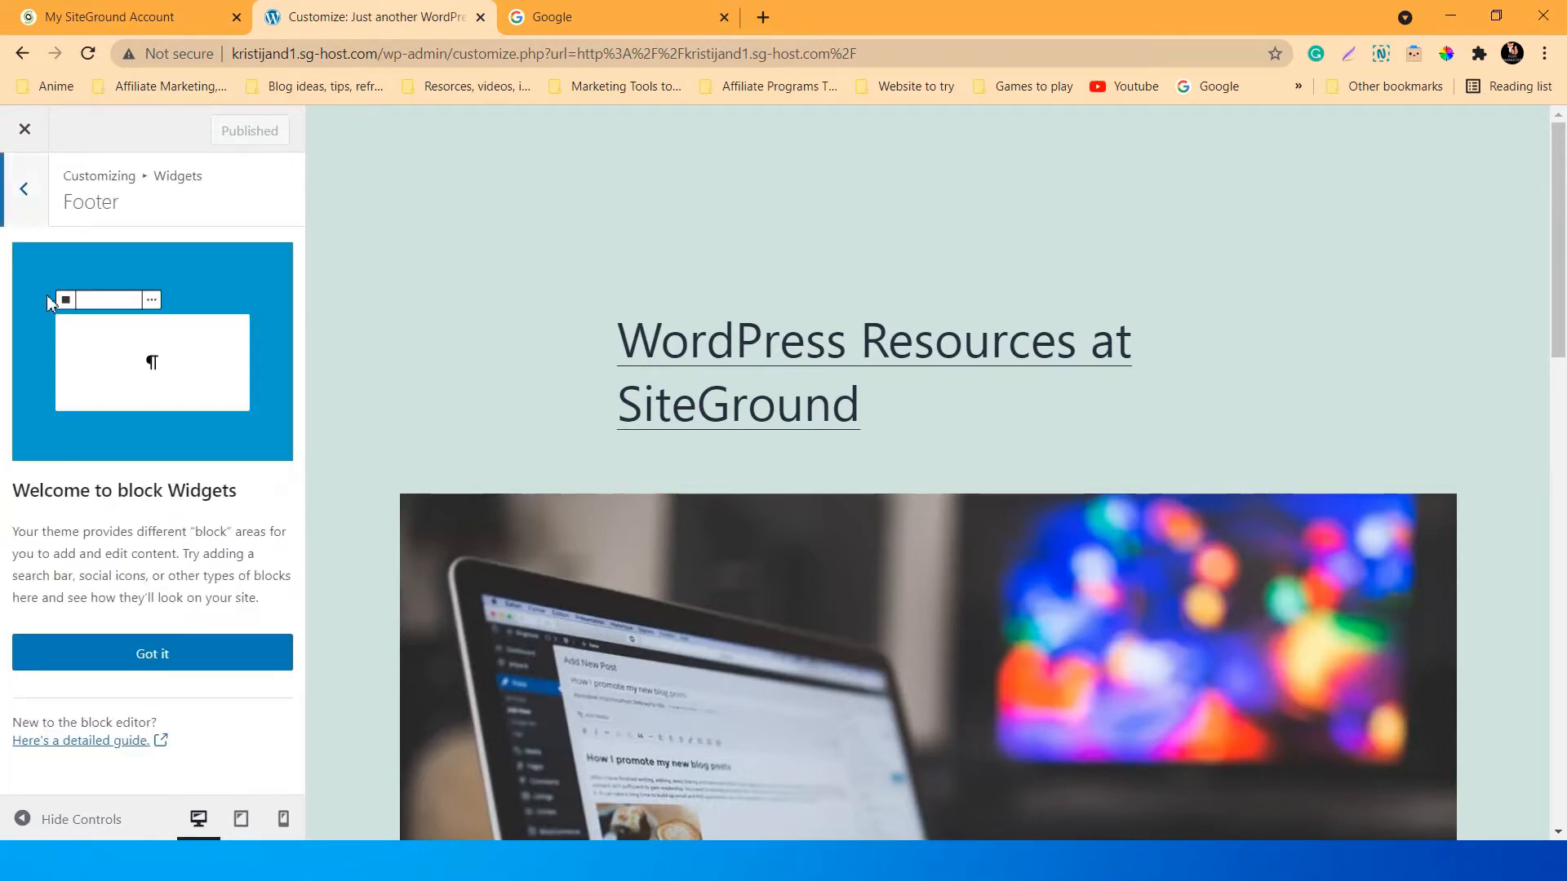
{"action": "left_click", "coordinate": [25, 190]}
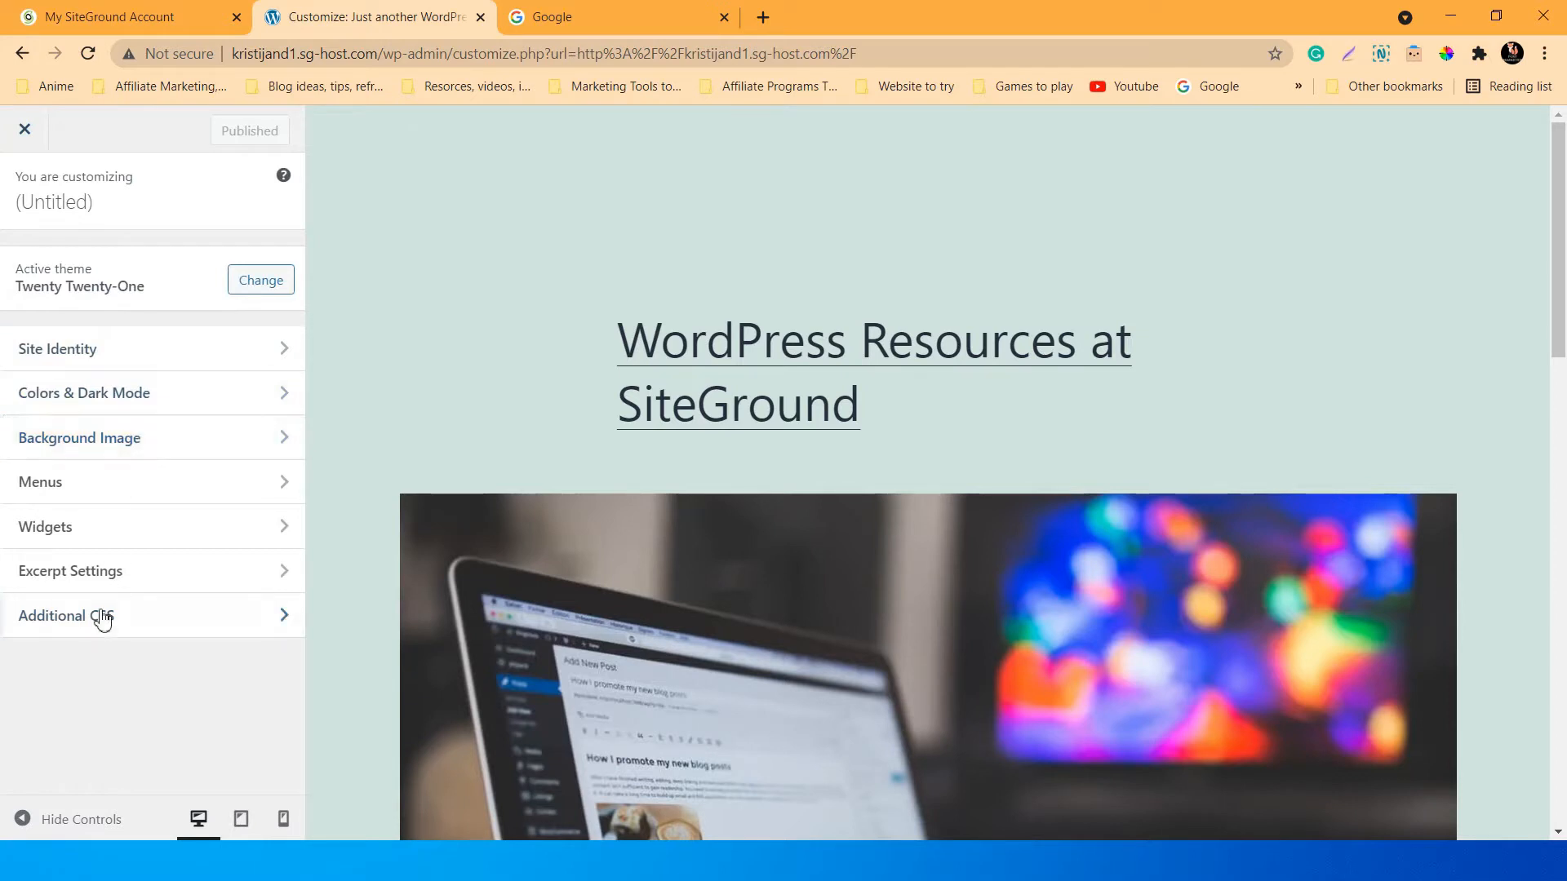
{"action": "left_click", "coordinate": [25, 130]}
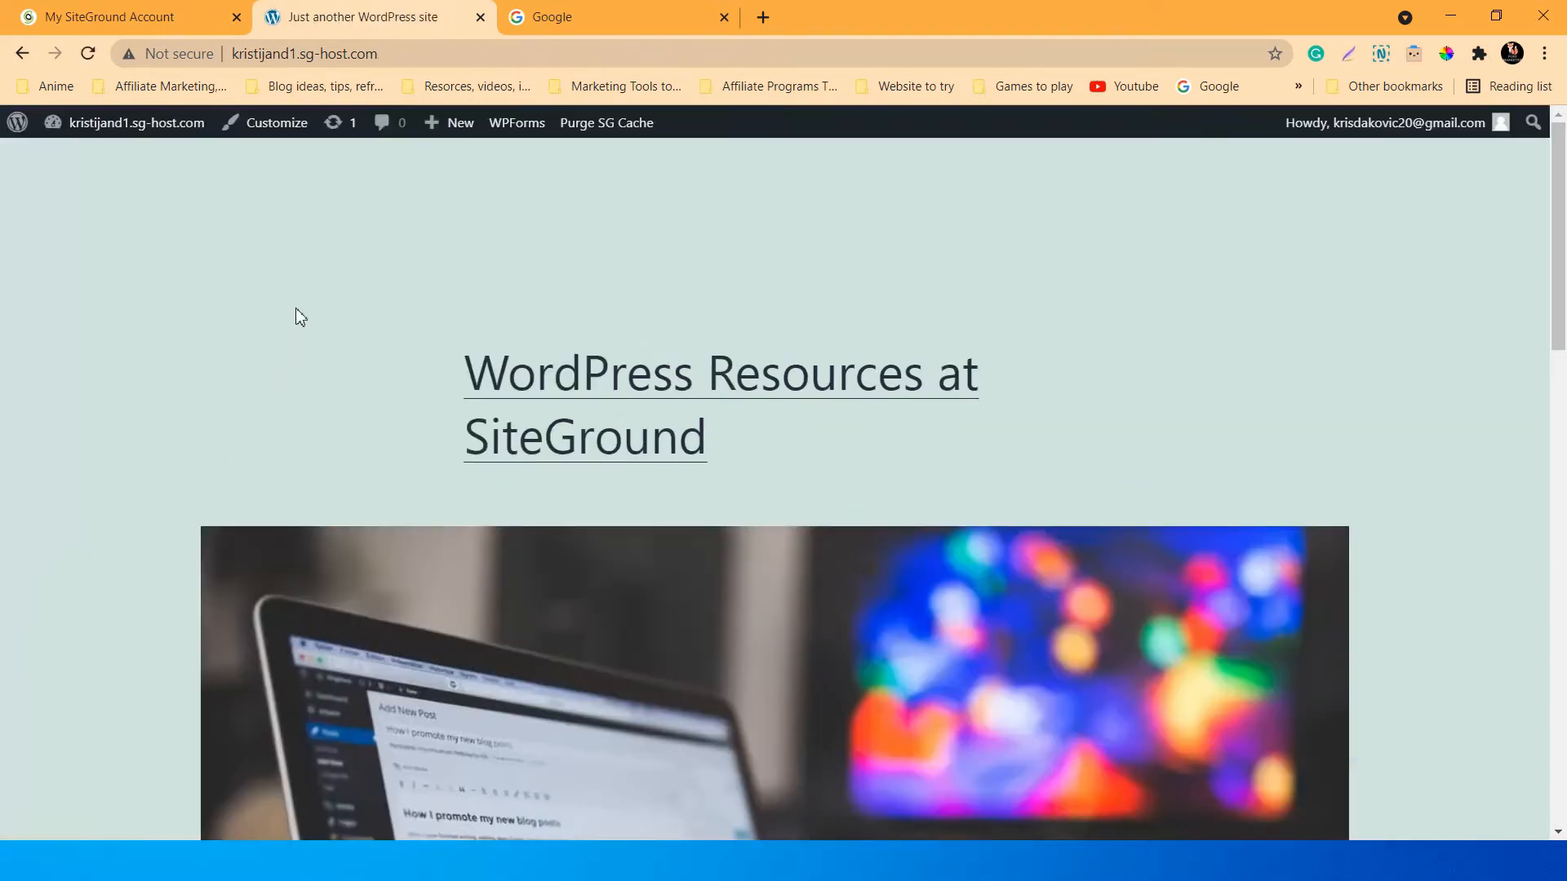
Go to the admin dashboard and open Plugins > Add New.
{"action": "mouse_move", "coordinate": [109, 133]}
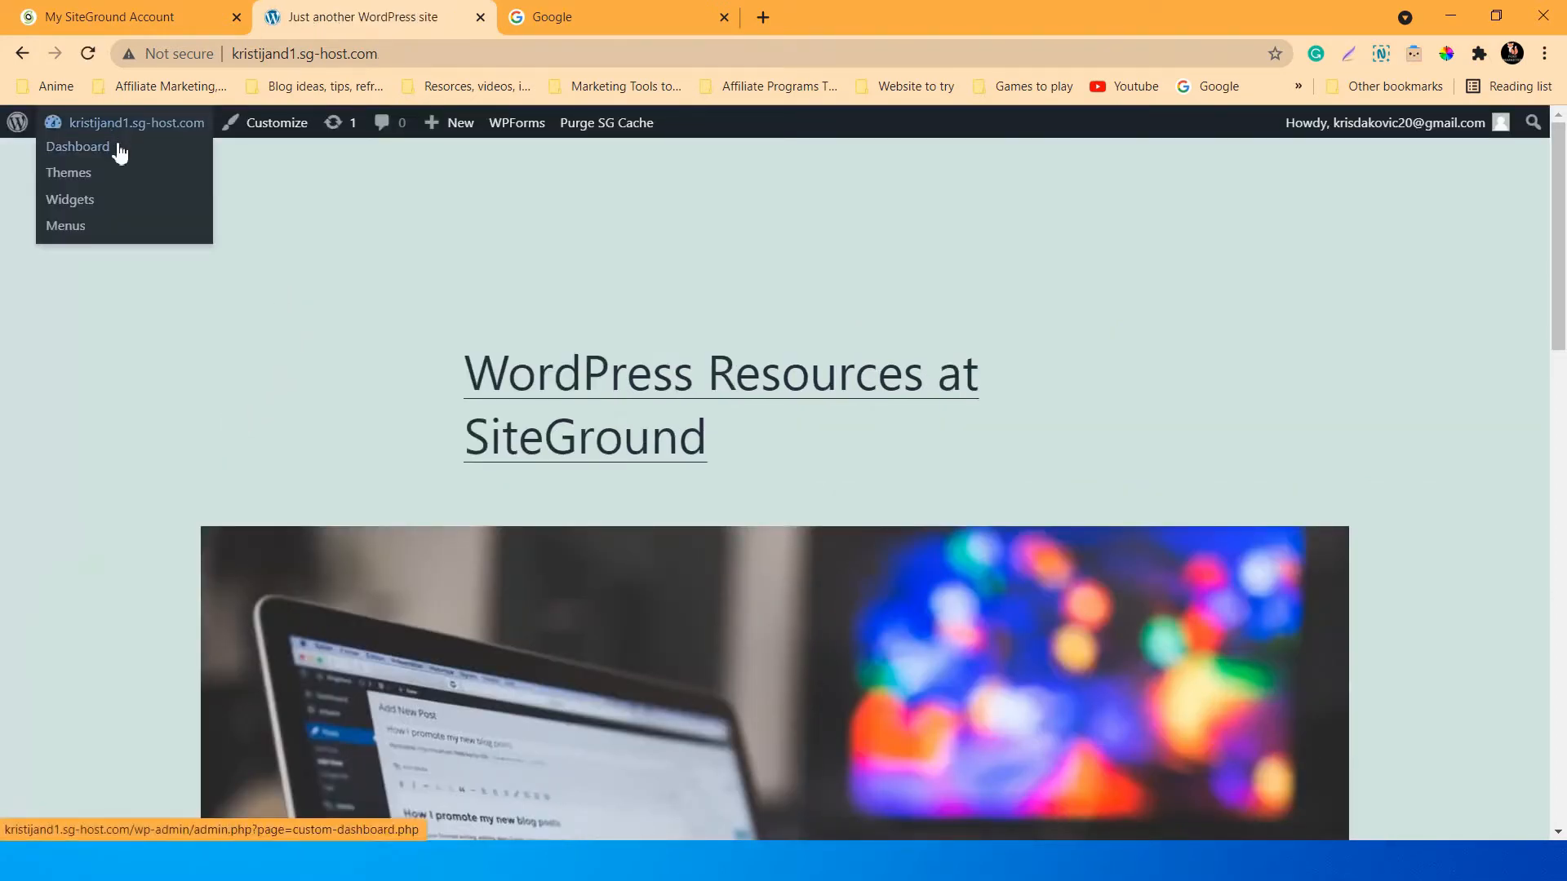
{"action": "left_click", "coordinate": [72, 148]}
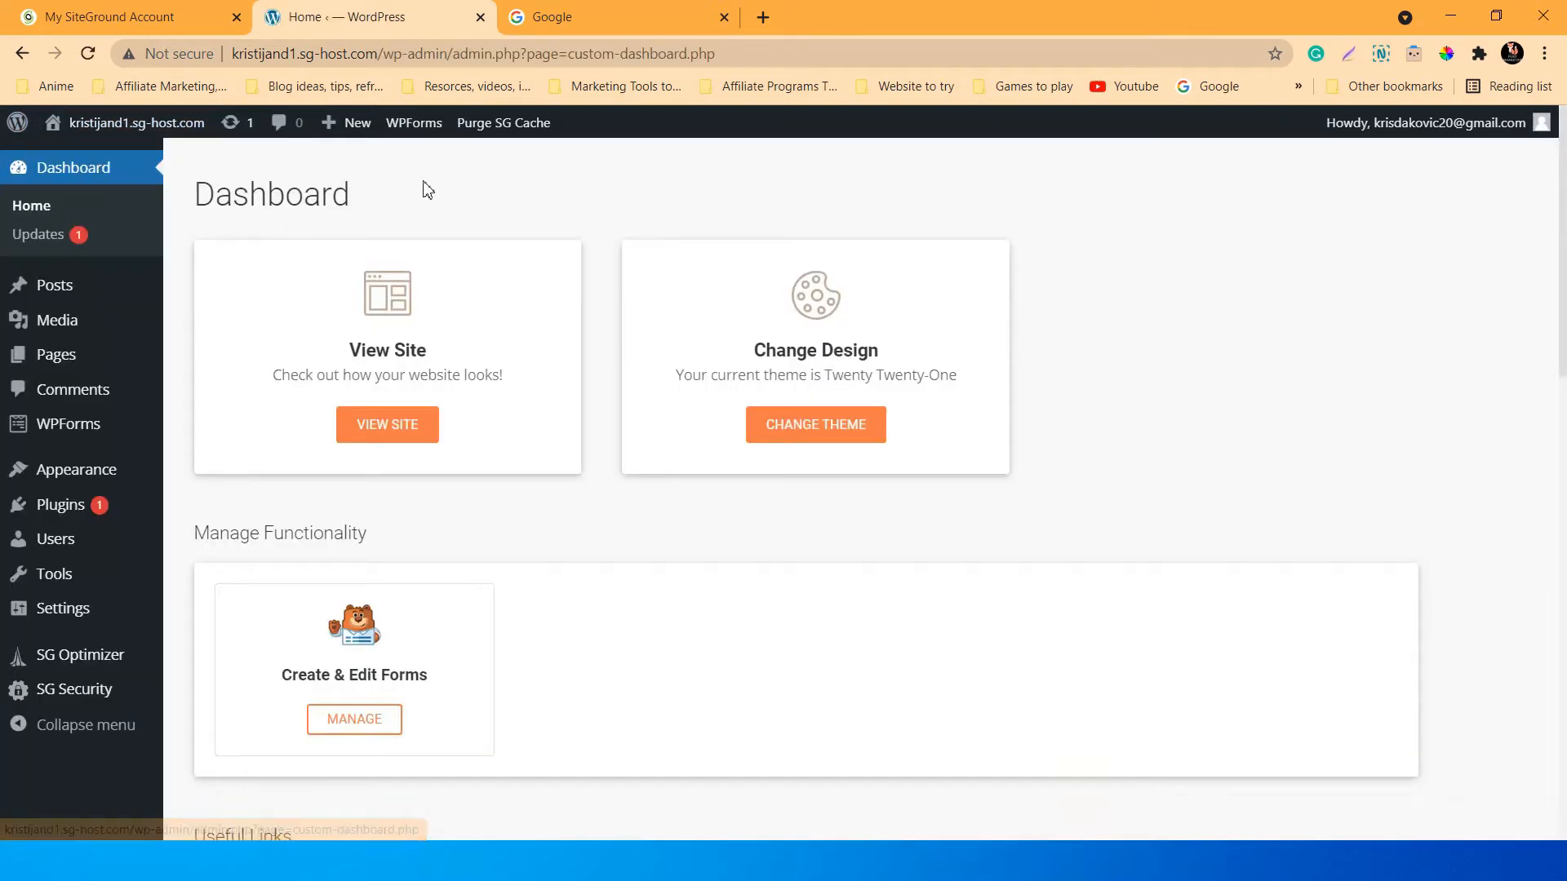
{"action": "scroll", "coordinate": [486, 452], "scroll_direction": "down", "scroll_amount": 2}
{"action": "scroll", "coordinate": [458, 411], "scroll_direction": "up", "scroll_amount": 2}
{"action": "mouse_move", "coordinate": [160, 354]}
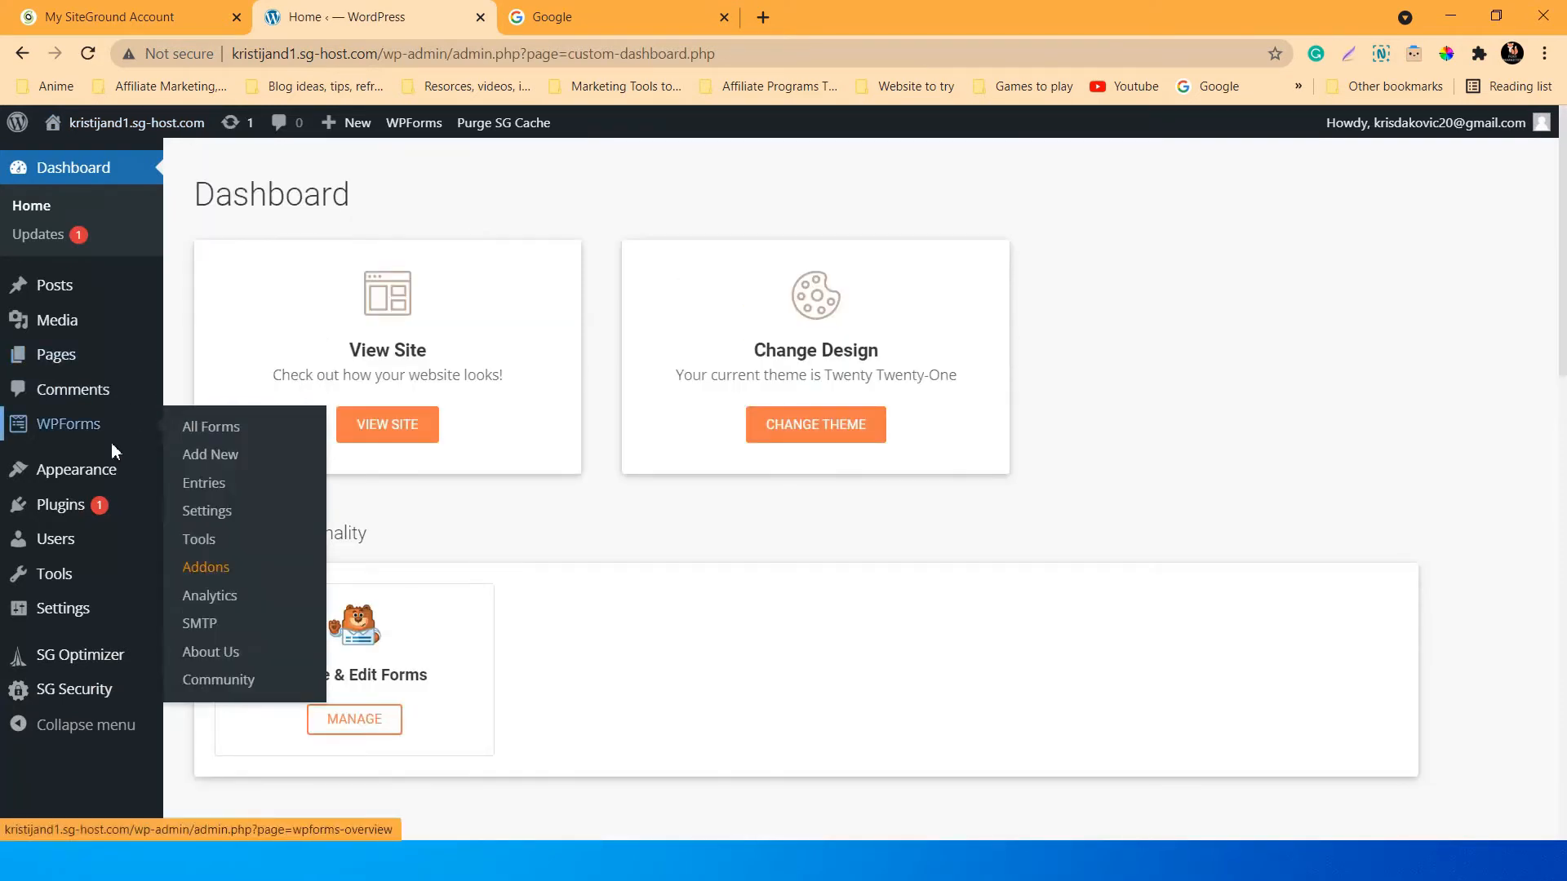
{"action": "left_click", "coordinate": [68, 510]}
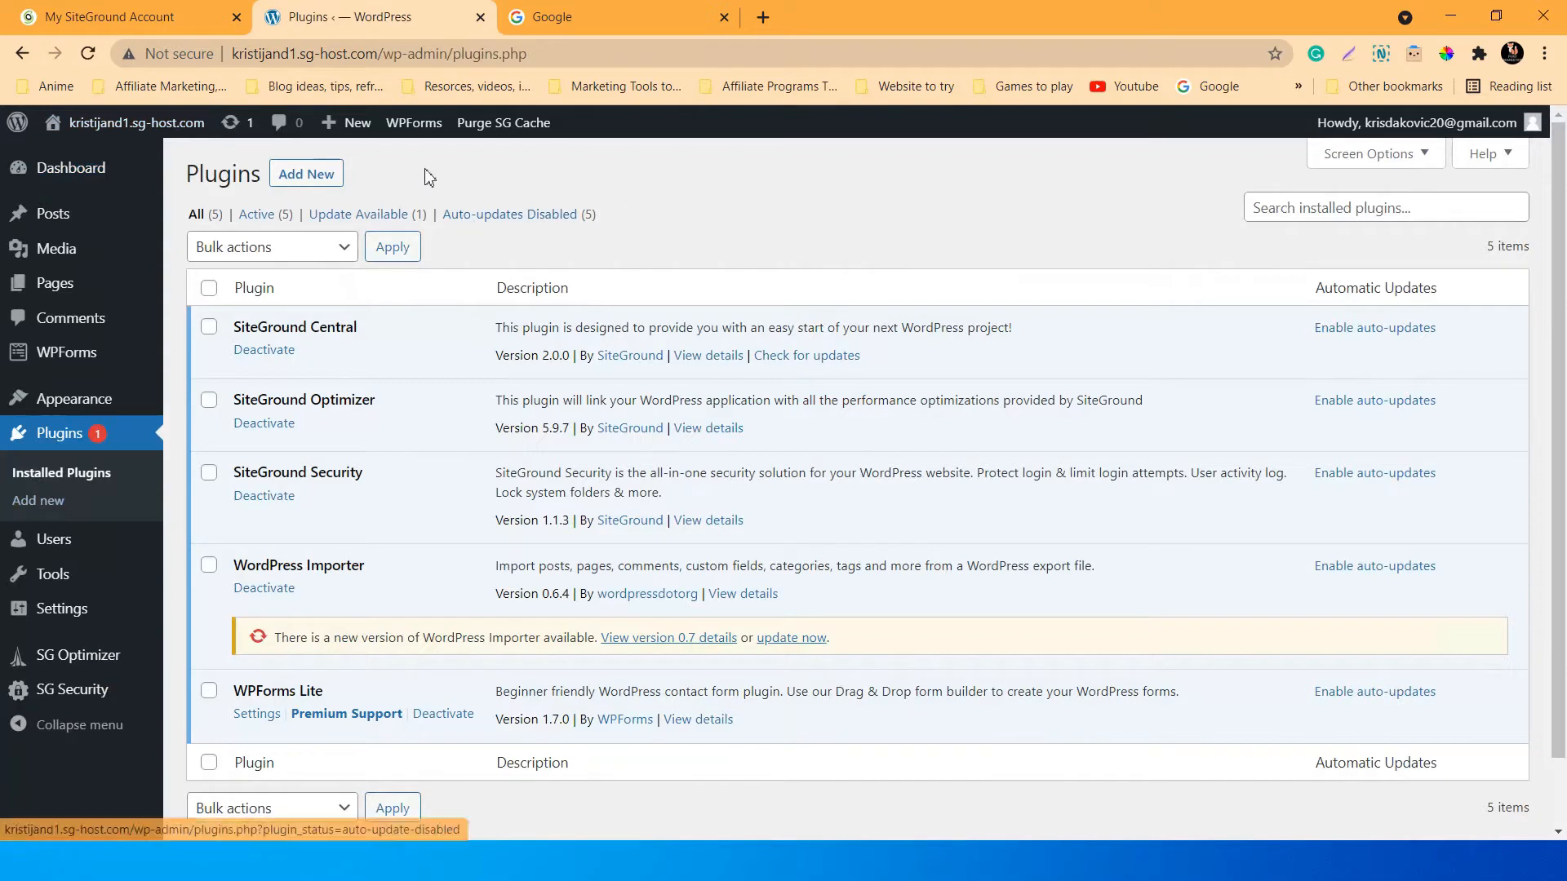
{"action": "left_click", "coordinate": [318, 174]}
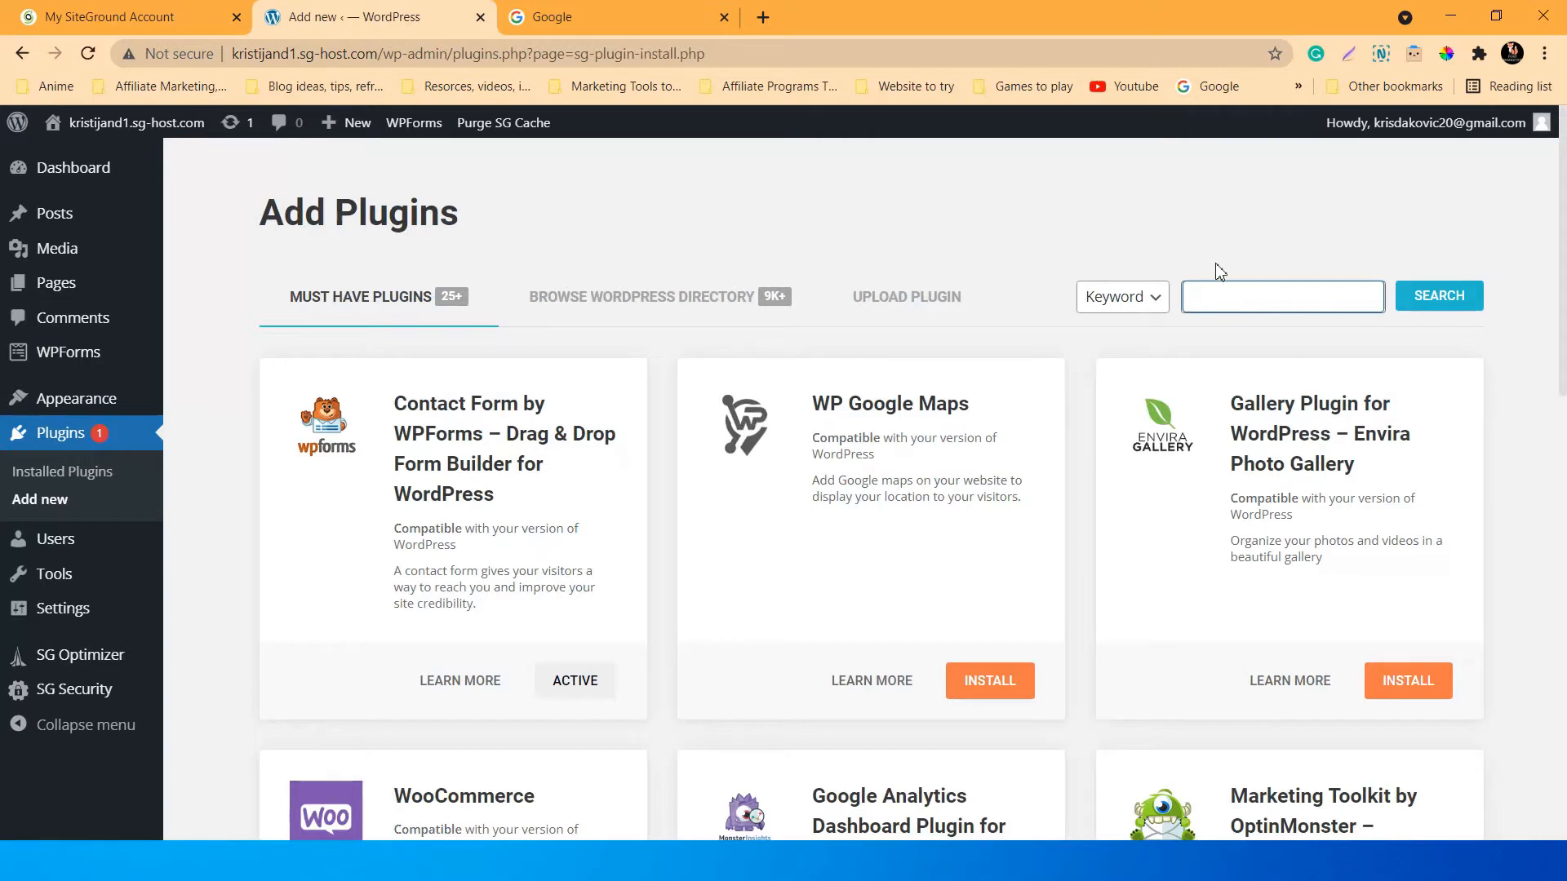
Search the plugin directory for 'Backup' and browse the results.
{"action": "left_click", "coordinate": [1154, 238]}
{"action": "type", "text": "Backup"}
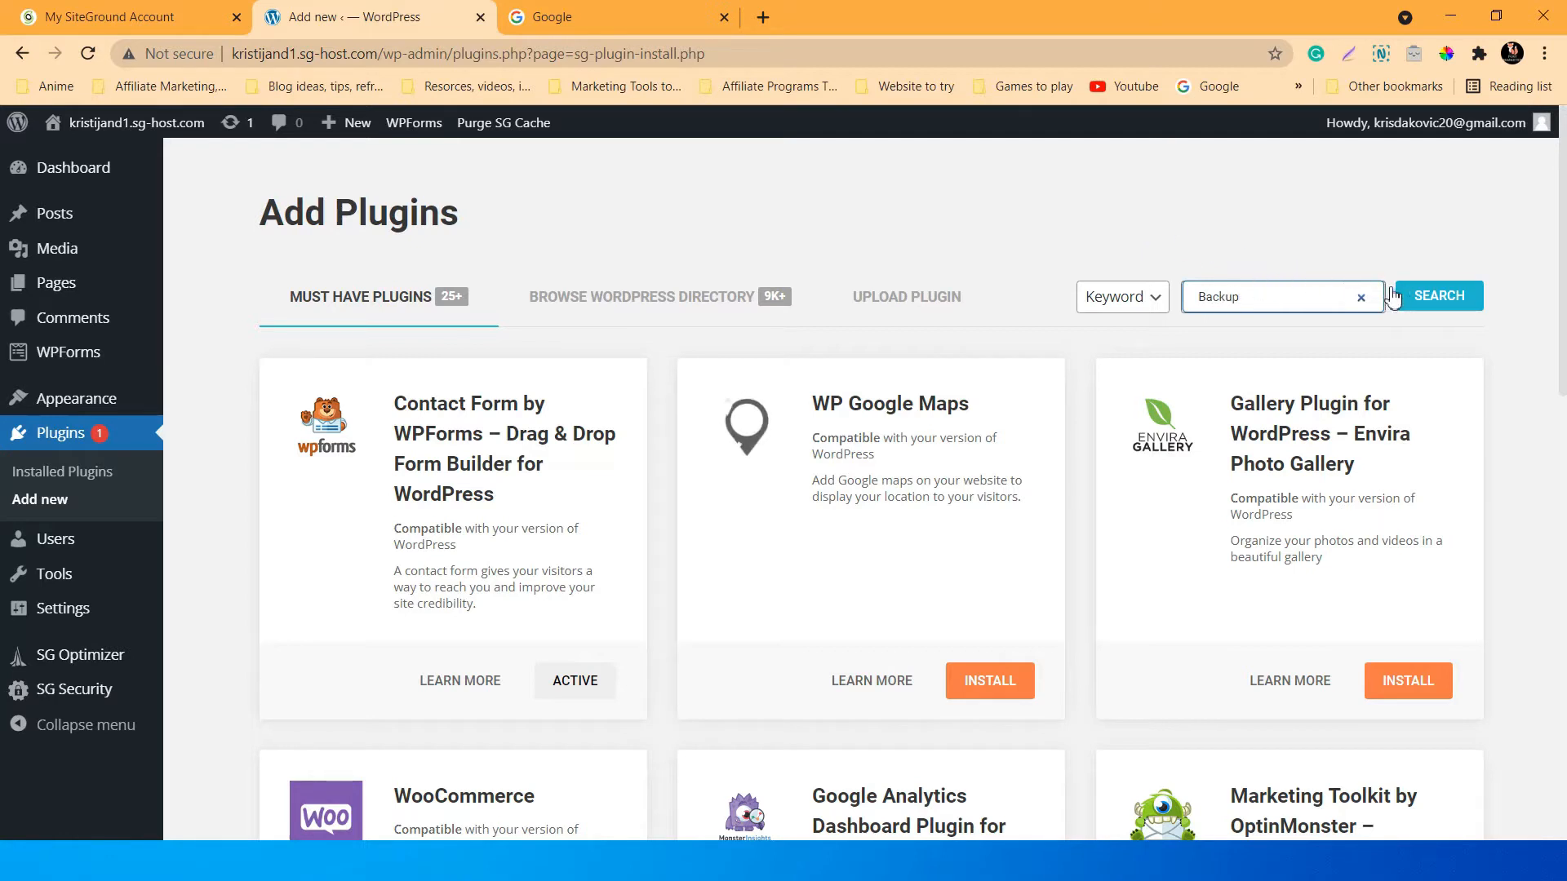
{"action": "left_click", "coordinate": [1428, 295]}
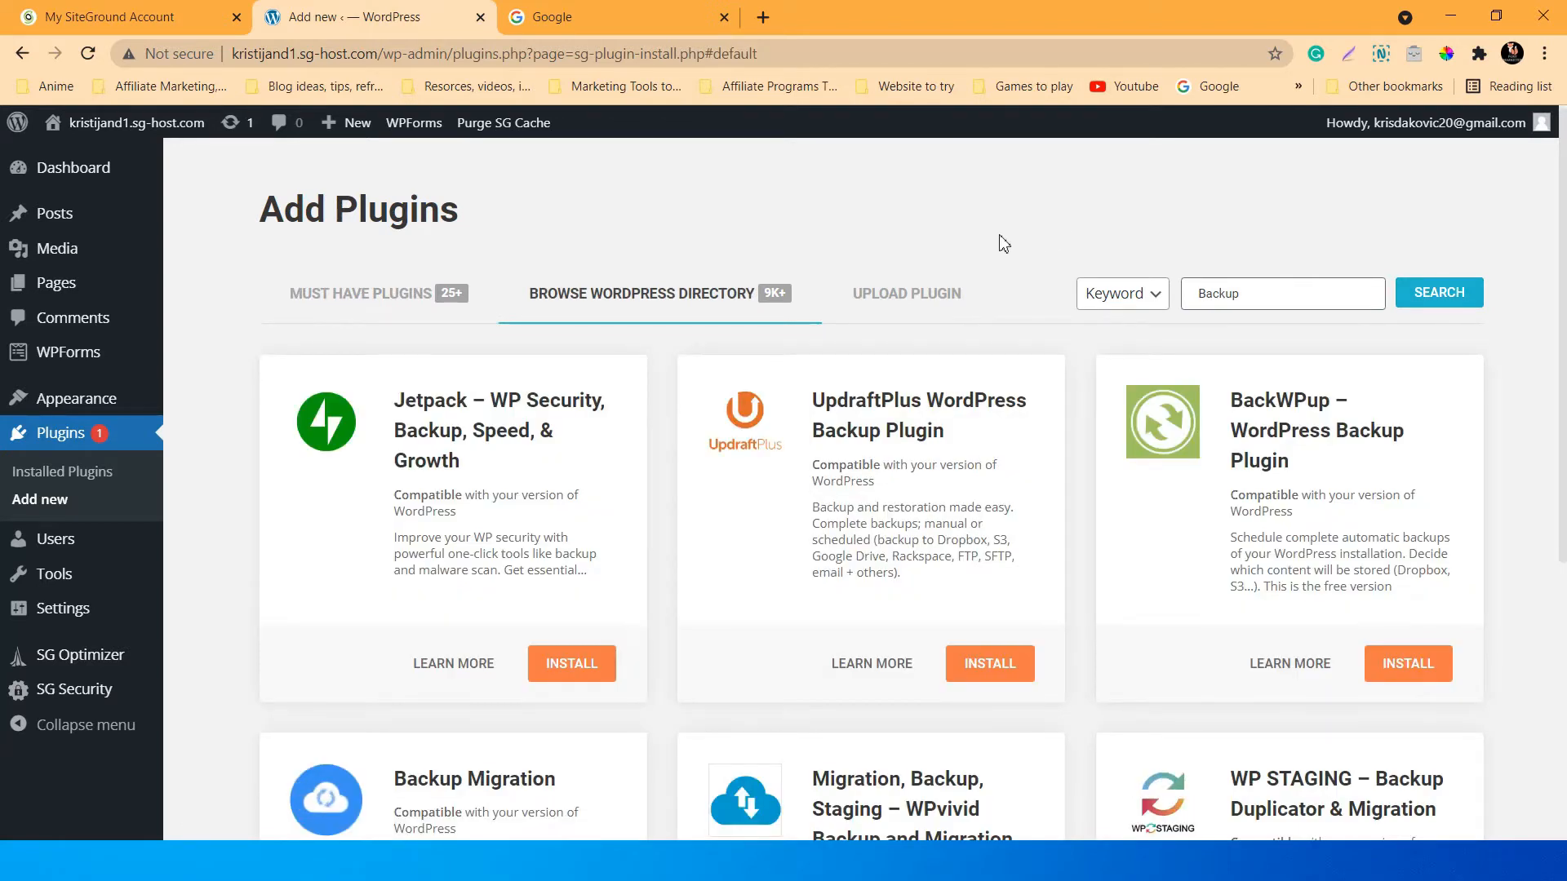
{"action": "scroll", "coordinate": [930, 522], "scroll_direction": "down", "scroll_amount": 3}
{"action": "scroll", "coordinate": [1084, 455], "scroll_direction": "up", "scroll_amount": 2}
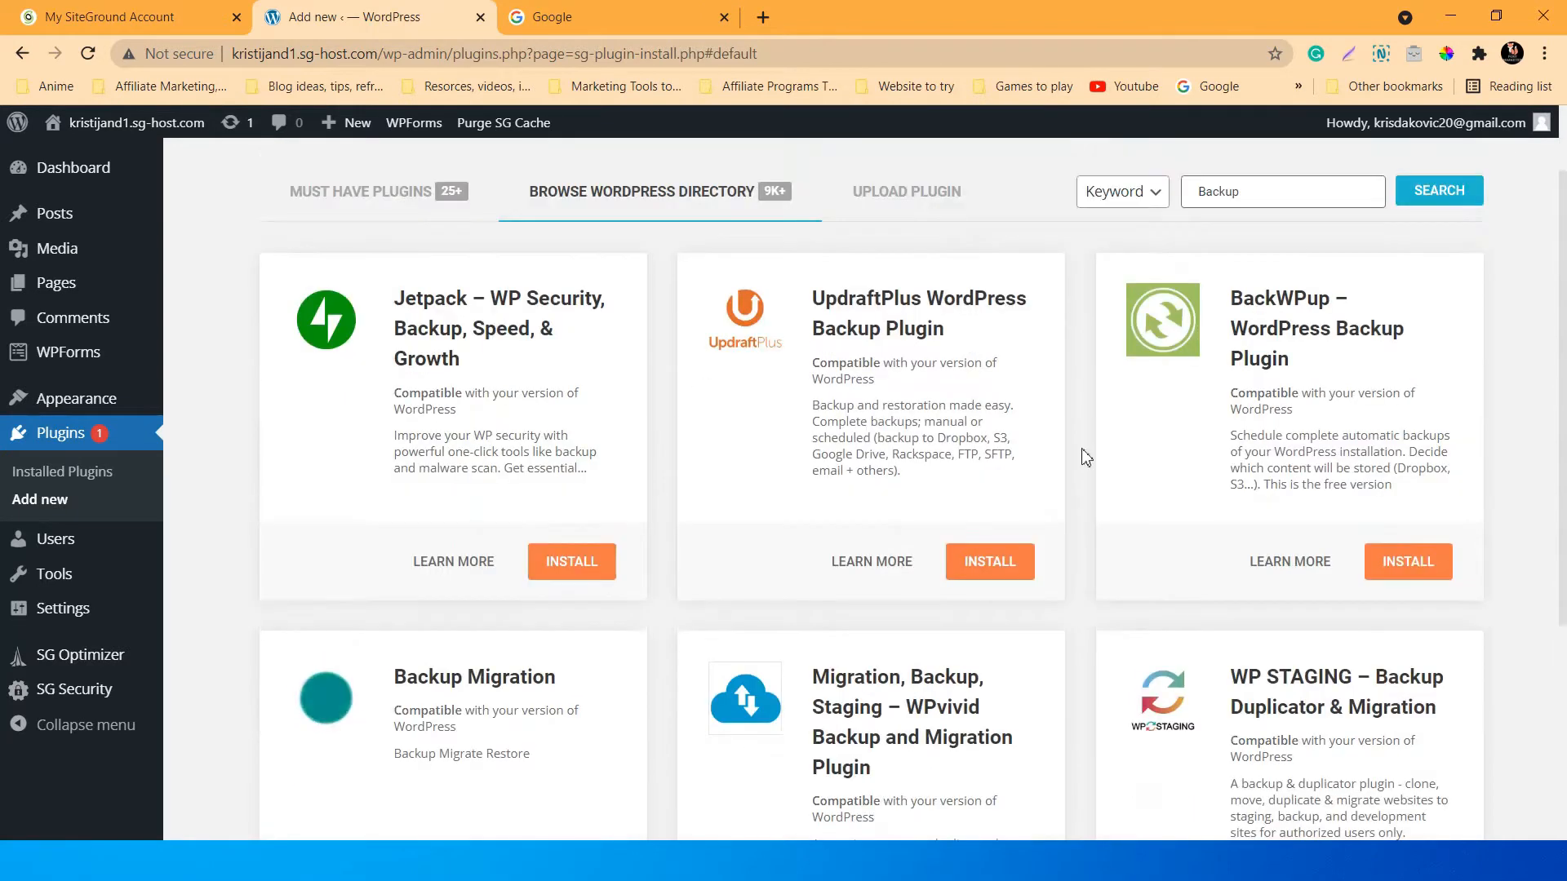
{"action": "scroll", "coordinate": [1208, 490], "scroll_direction": "down", "scroll_amount": 1}
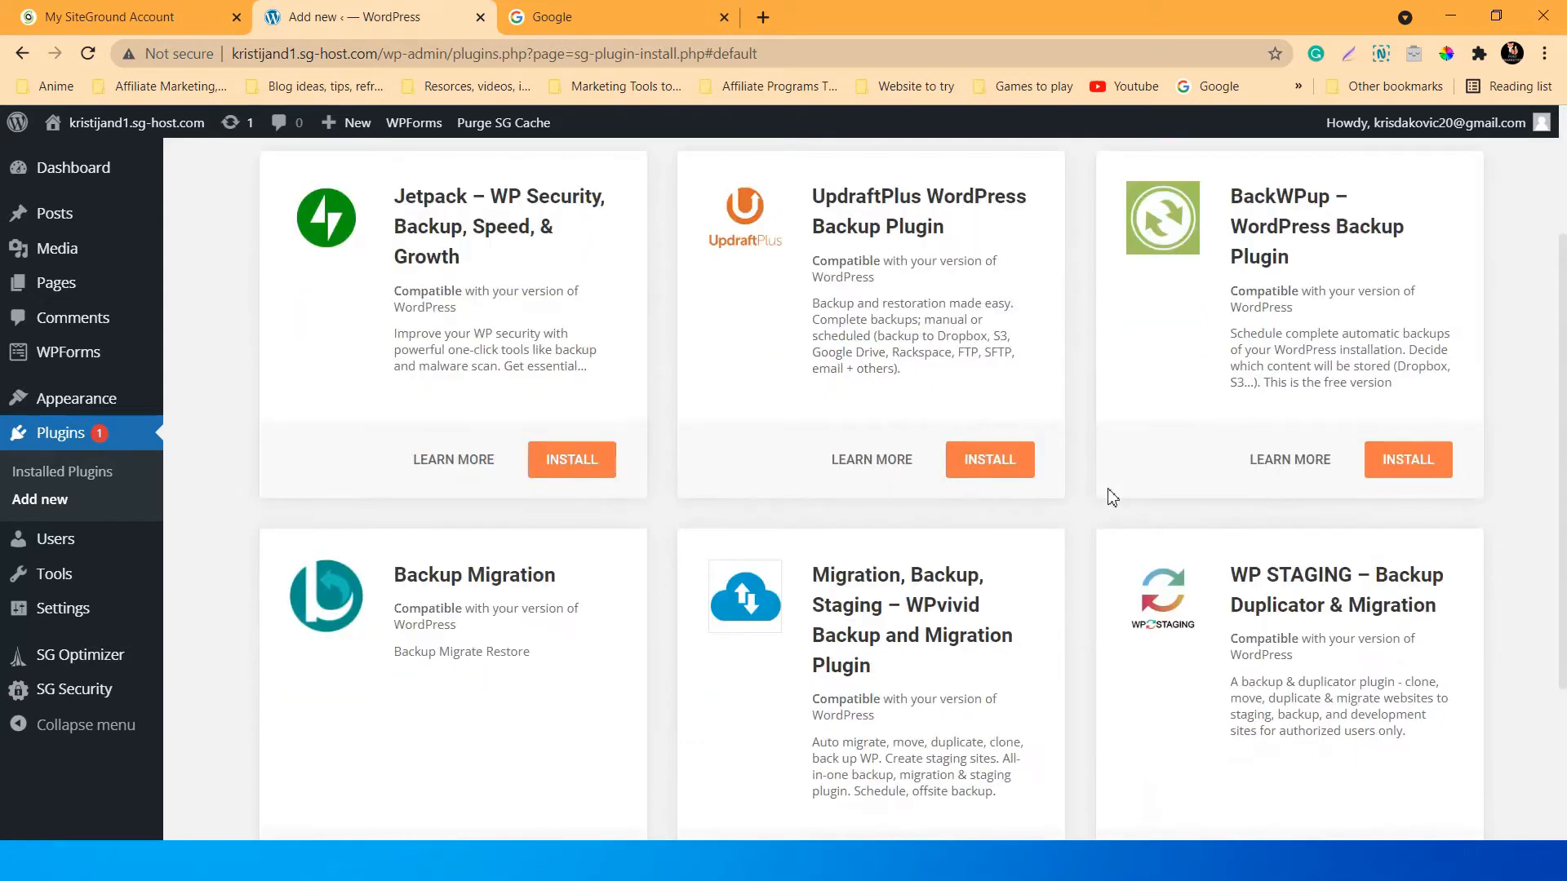
{"action": "scroll", "coordinate": [979, 412], "scroll_direction": "up", "scroll_amount": 3}
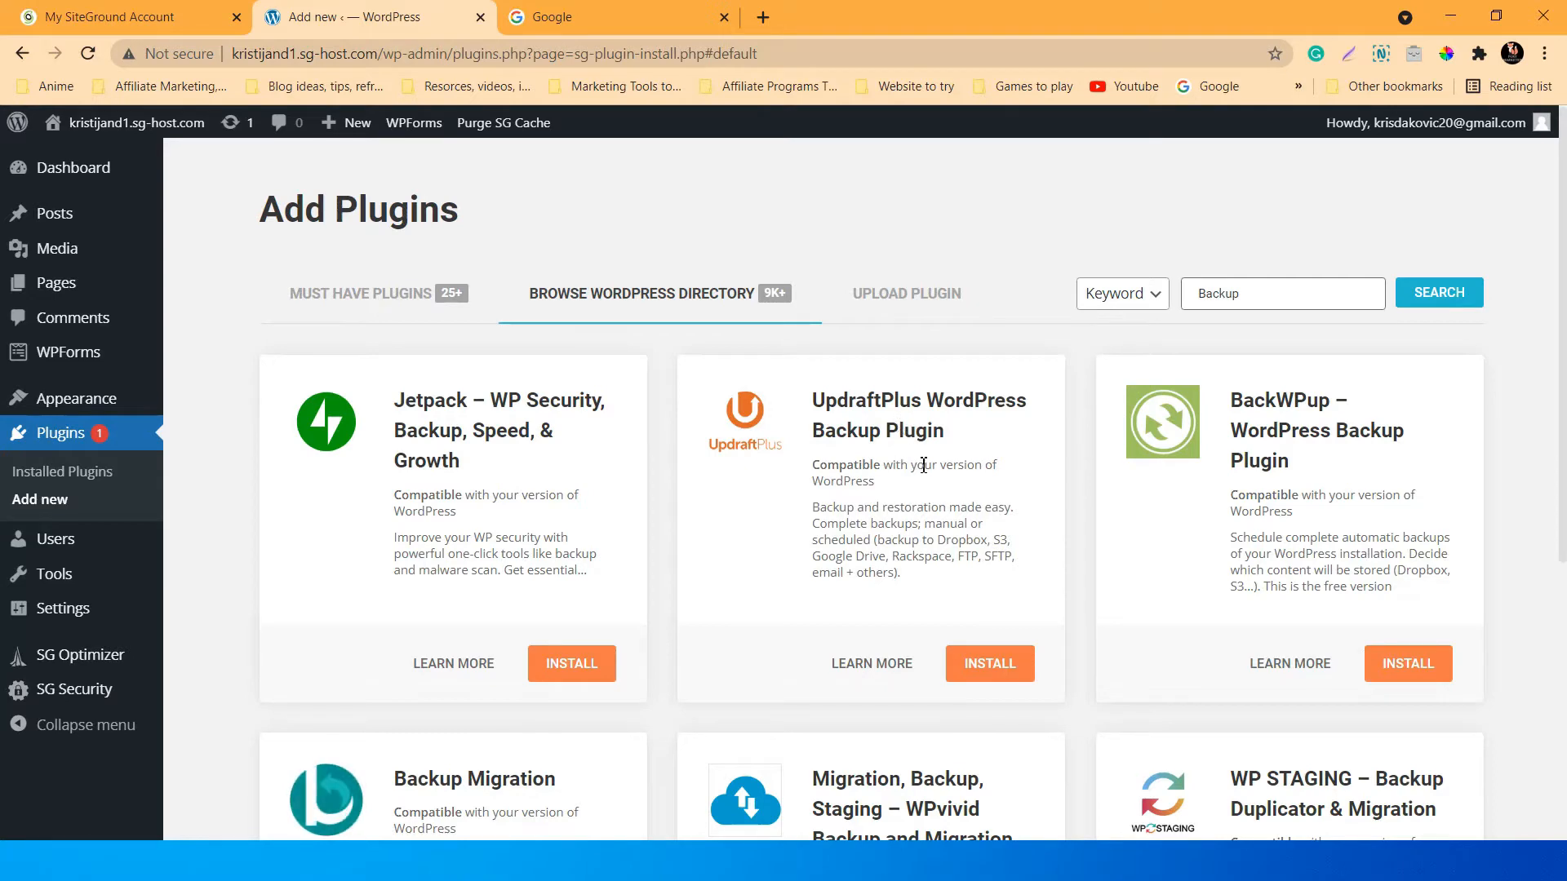
{"action": "scroll", "coordinate": [898, 457], "scroll_direction": "down", "scroll_amount": 2}
{"action": "scroll", "coordinate": [920, 472], "scroll_direction": "up", "scroll_amount": 3}
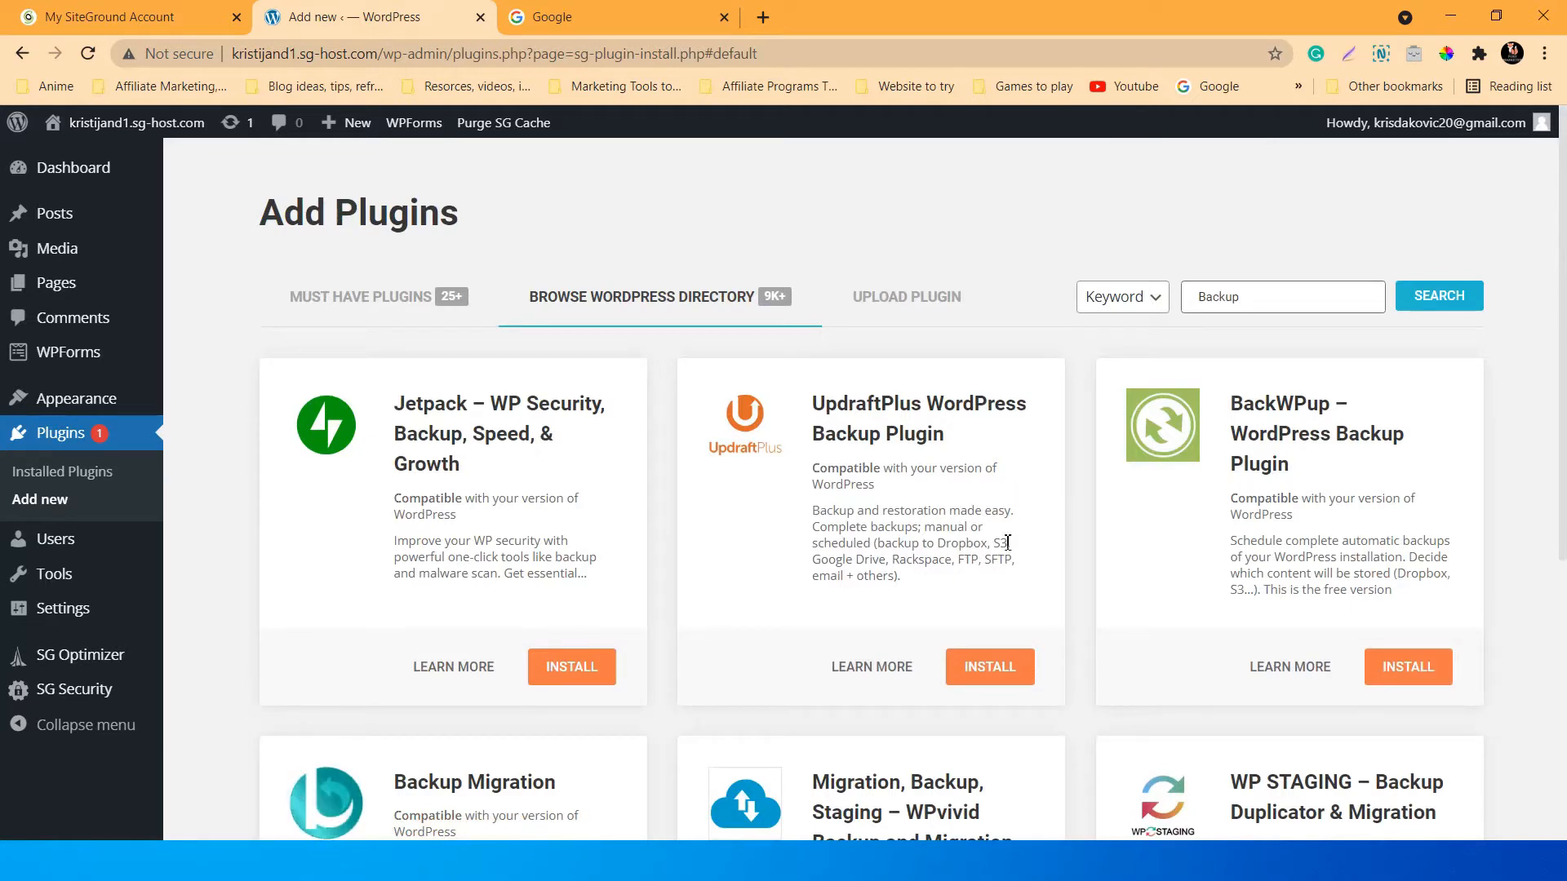
Install and activate UpdraftPlus WordPress Backup Plugin.
{"action": "left_click", "coordinate": [998, 671]}
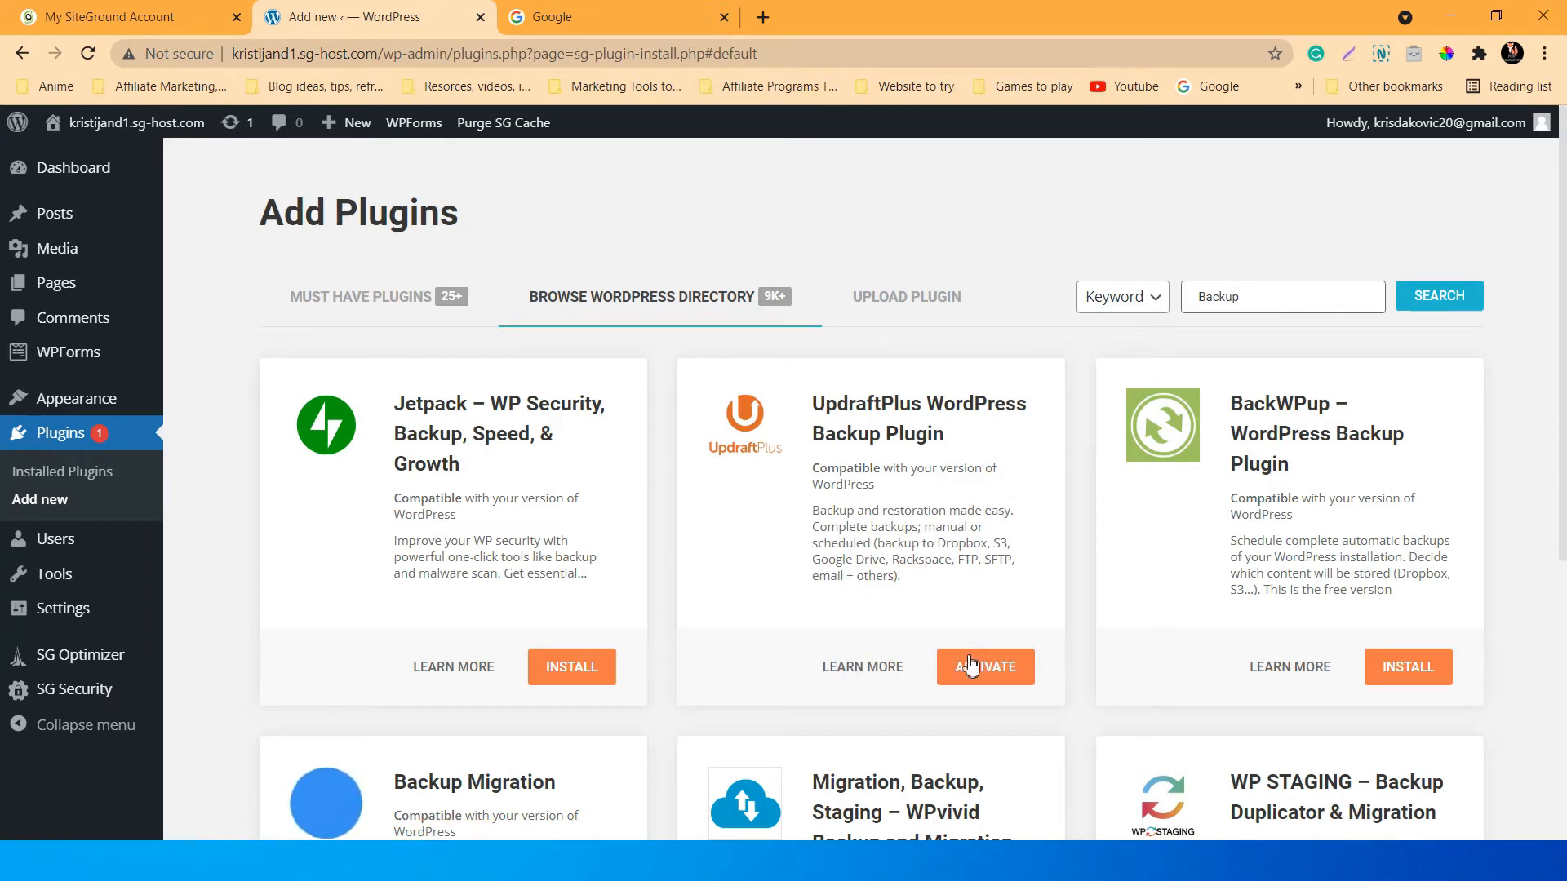
{"action": "left_click", "coordinate": [971, 665]}
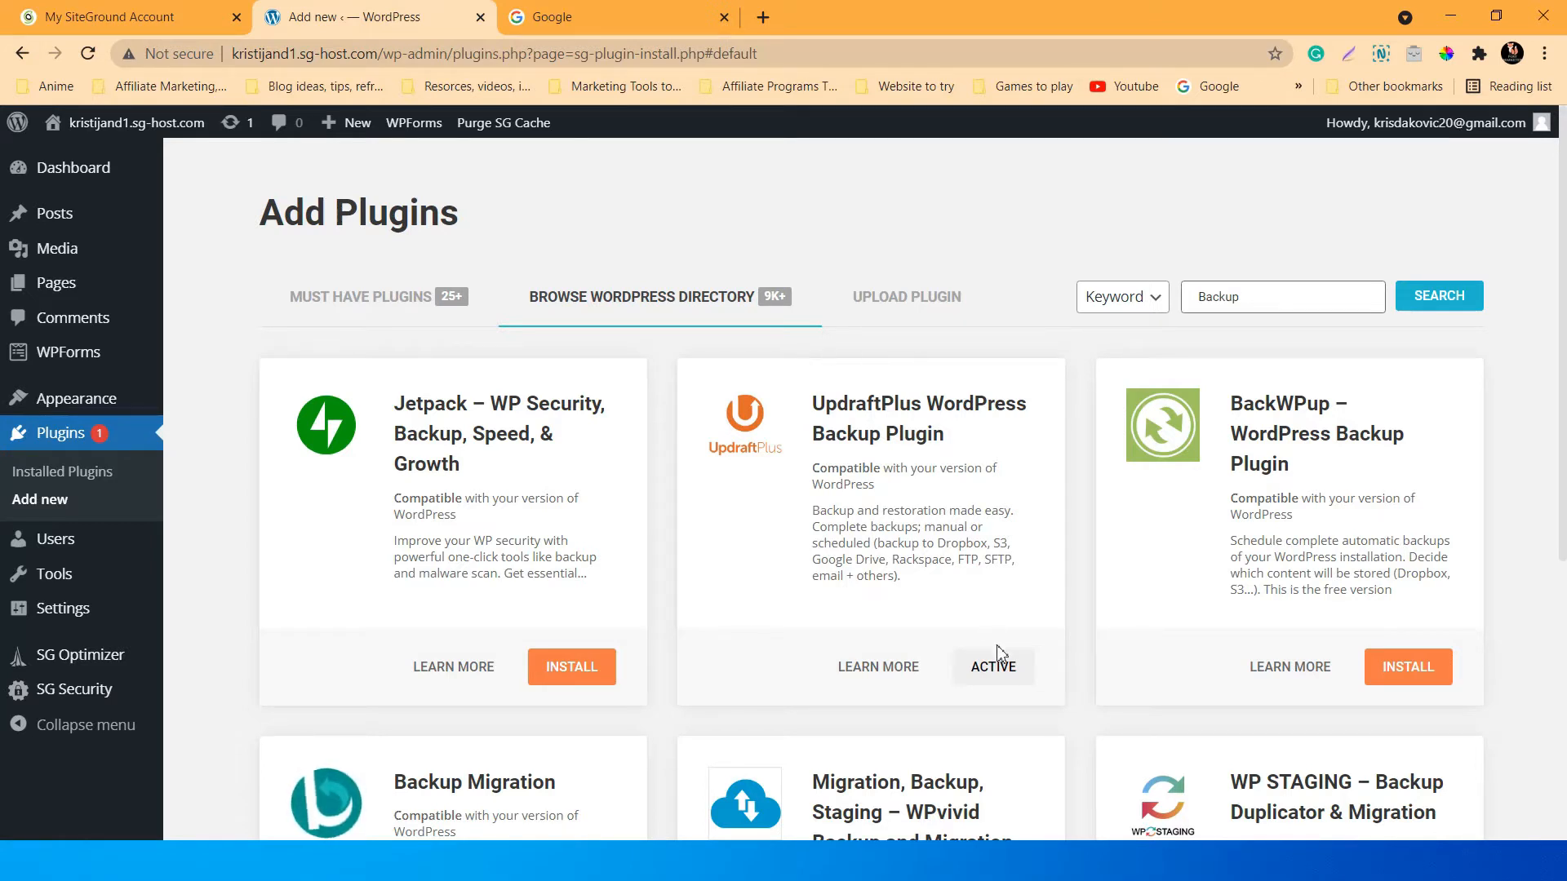
{"action": "left_click", "coordinate": [994, 667]}
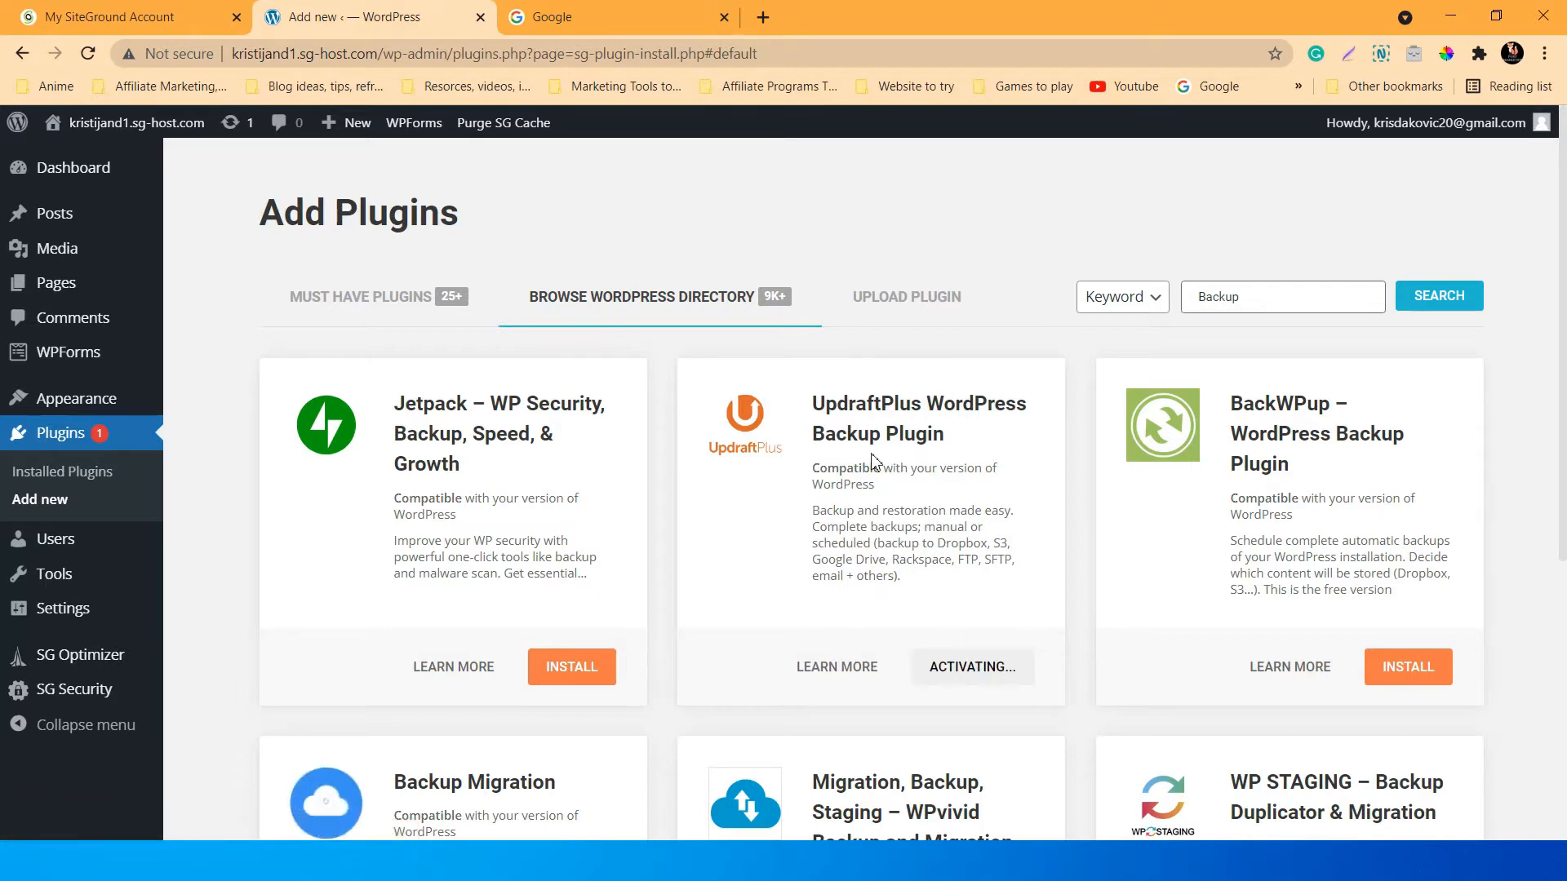
{"action": "scroll", "coordinate": [955, 442], "scroll_direction": "down", "scroll_amount": 3}
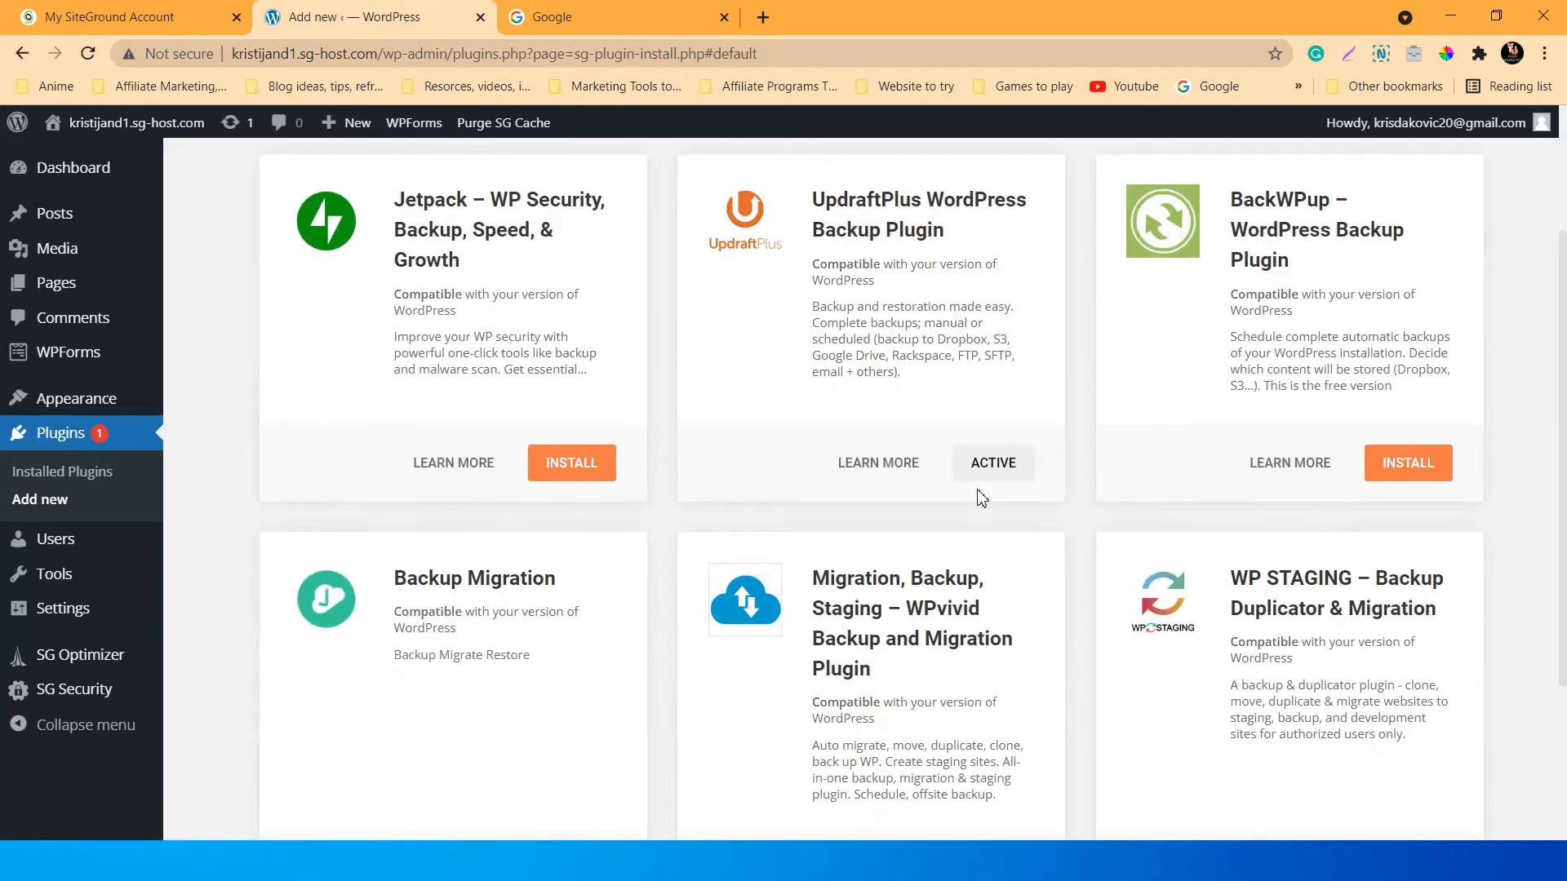
{"action": "scroll", "coordinate": [979, 490], "scroll_direction": "up", "scroll_amount": 3}
{"action": "left_click", "coordinate": [1275, 311]}
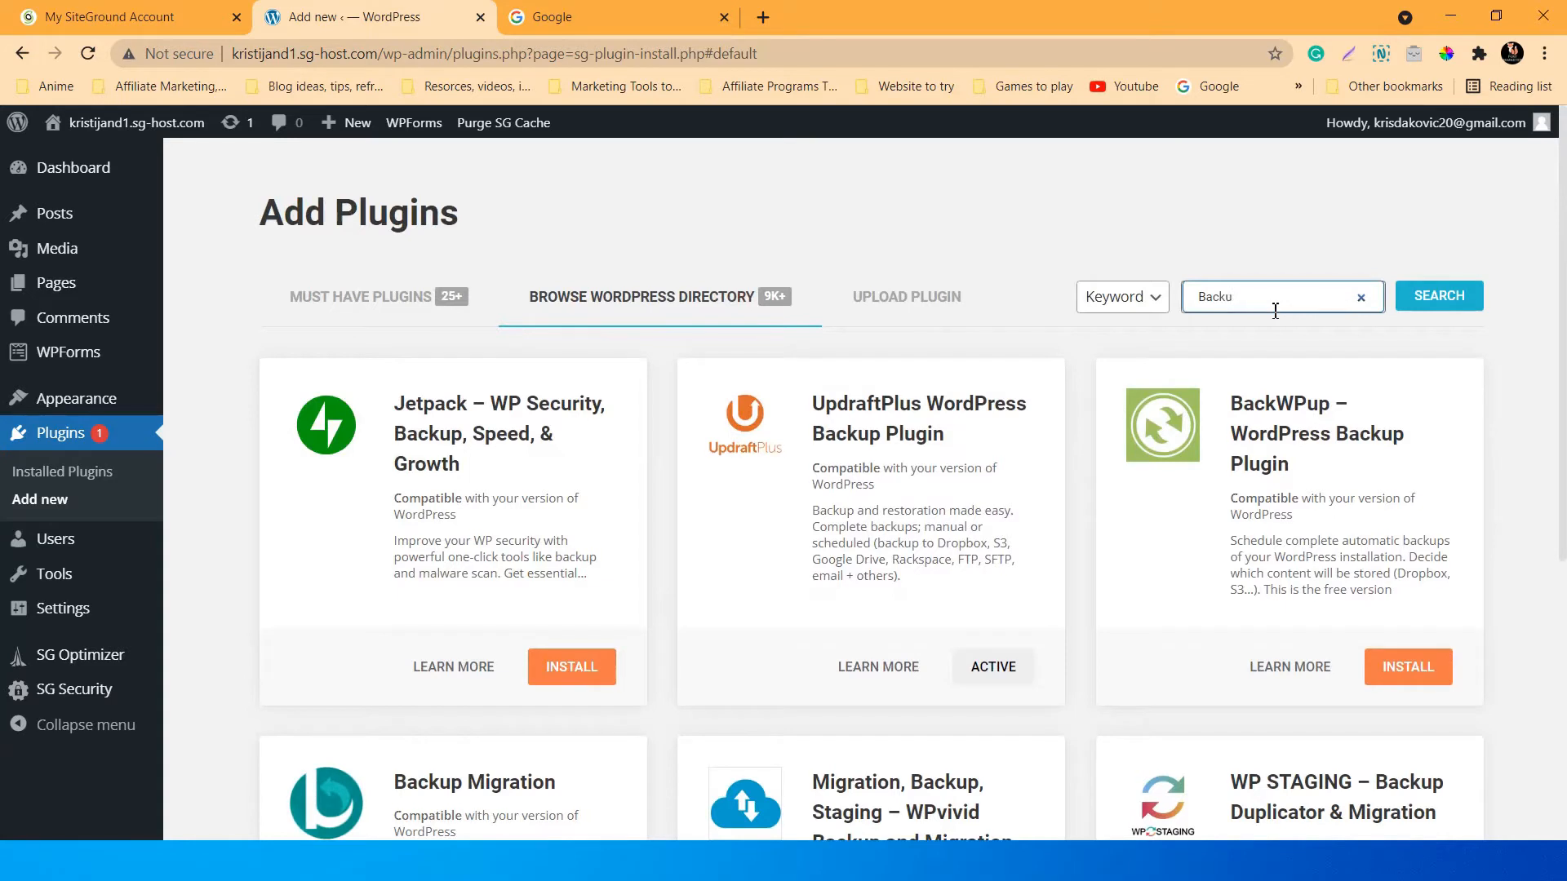
Search plugins for 'image optimizer', browse EWWW, Smush, ShortPixel and Imagify, then clear the search box.
{"action": "key", "text": "BackSpace"}
{"action": "key", "text": "BackSpace"}
{"action": "key", "text": "BackSpace"}
{"action": "key", "text": "BackSpace"}
{"action": "key", "text": "BackSpace"}
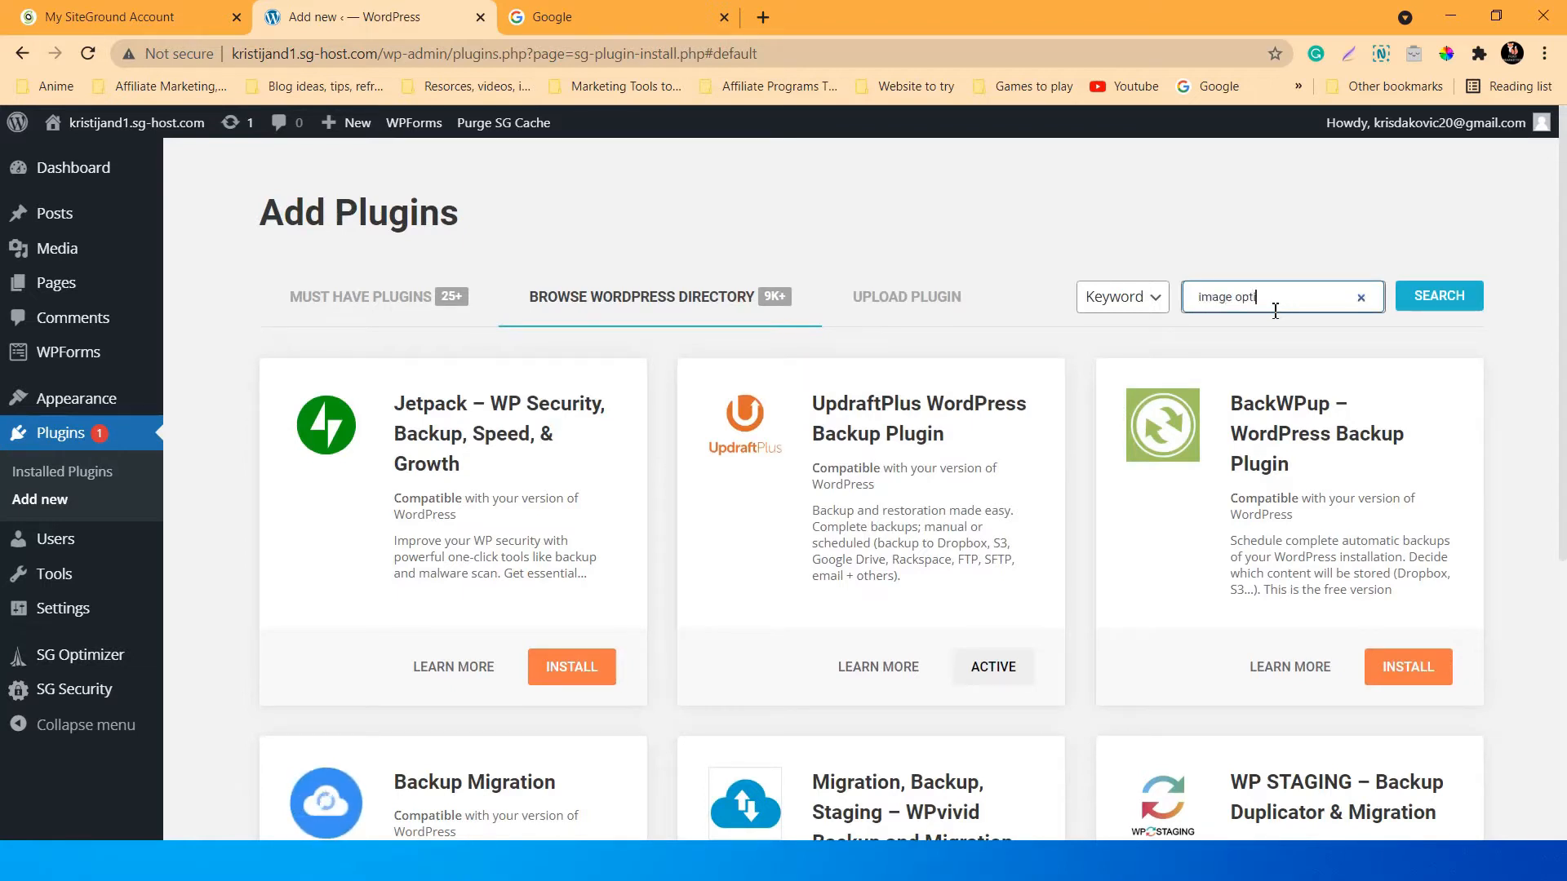
{"action": "type", "text": "m"}
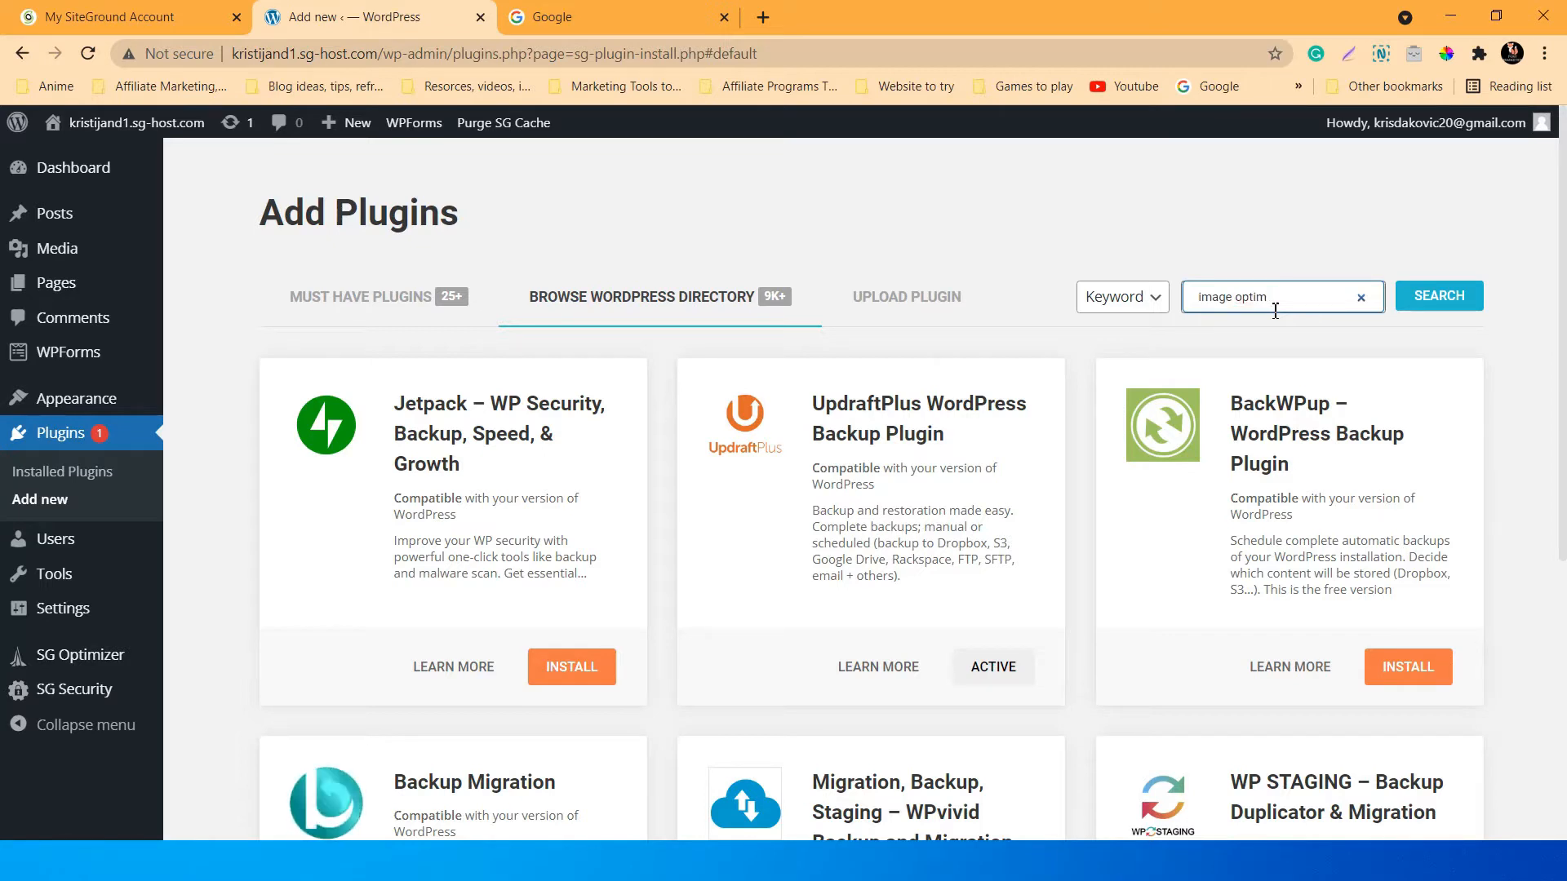
{"action": "type", "text": "izer"}
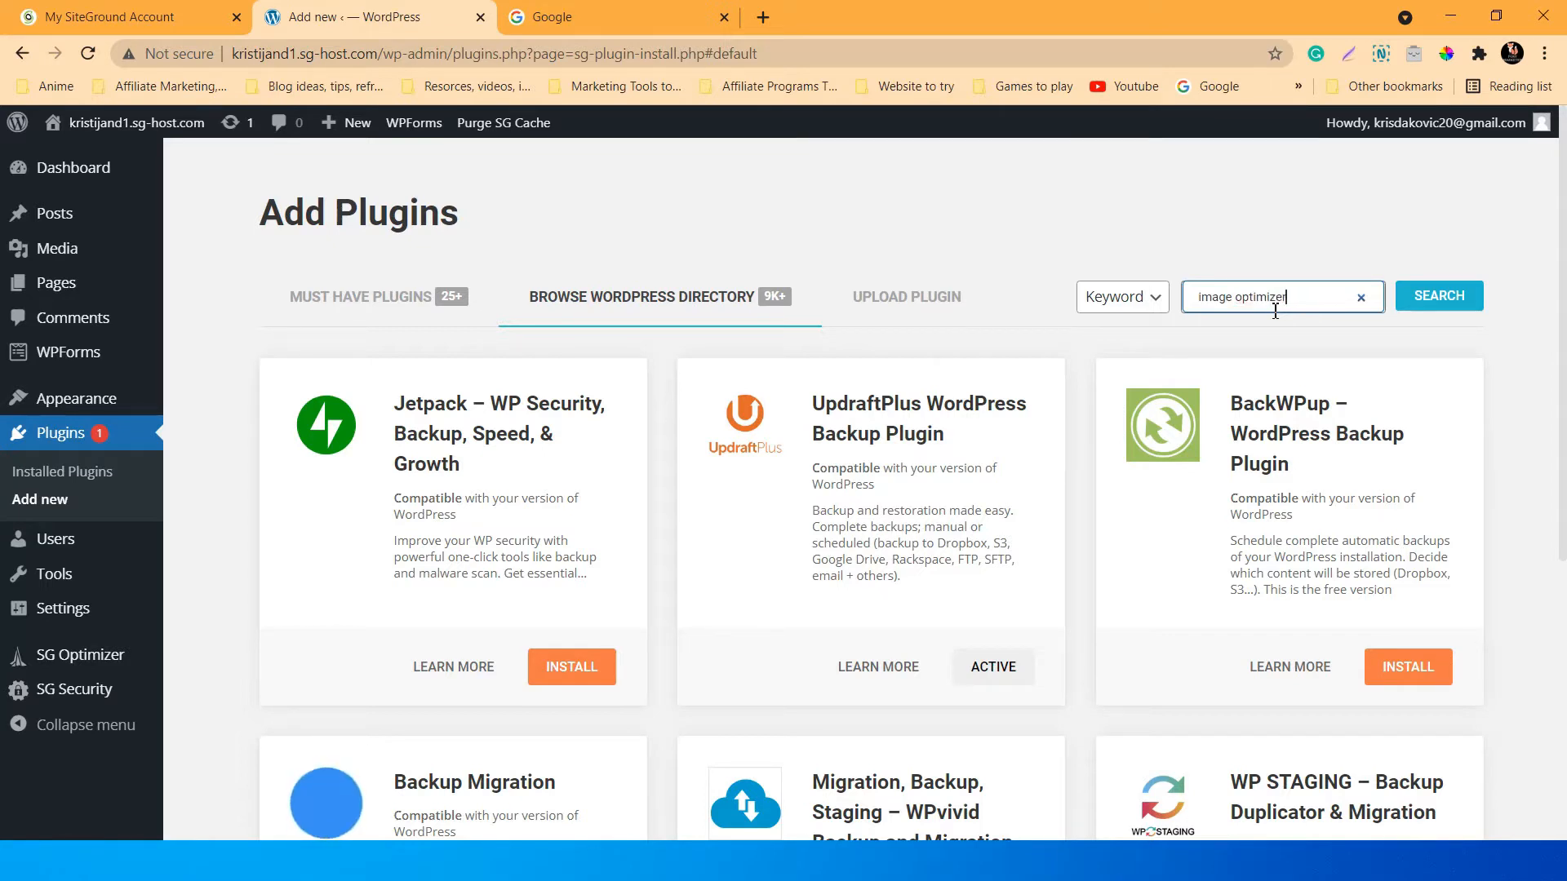
{"action": "left_click", "coordinate": [1399, 305]}
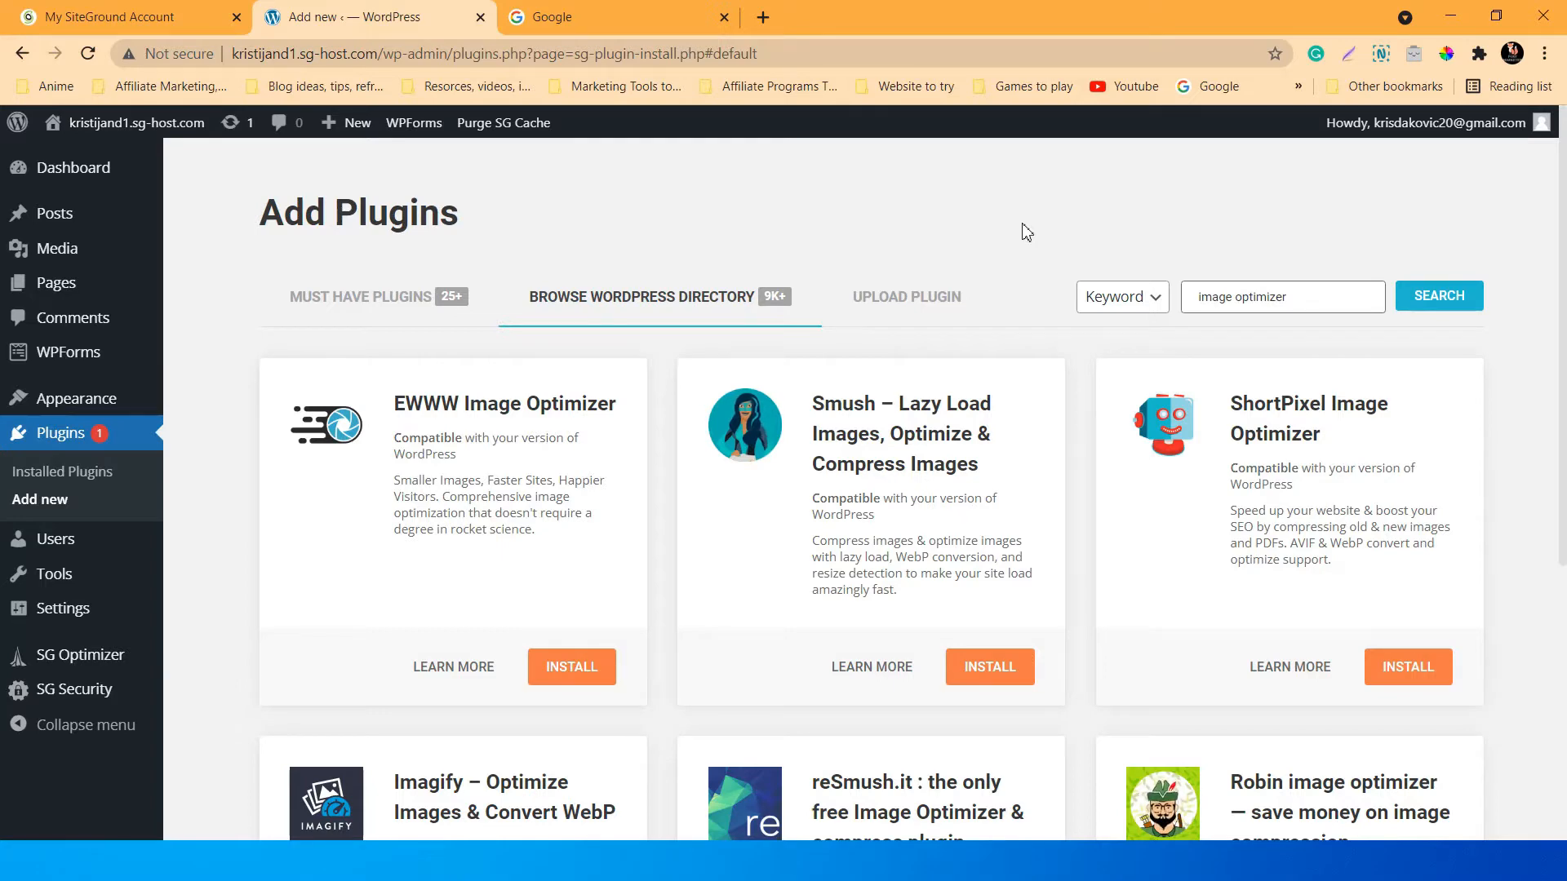
{"action": "scroll", "coordinate": [988, 303], "scroll_direction": "down", "scroll_amount": 1}
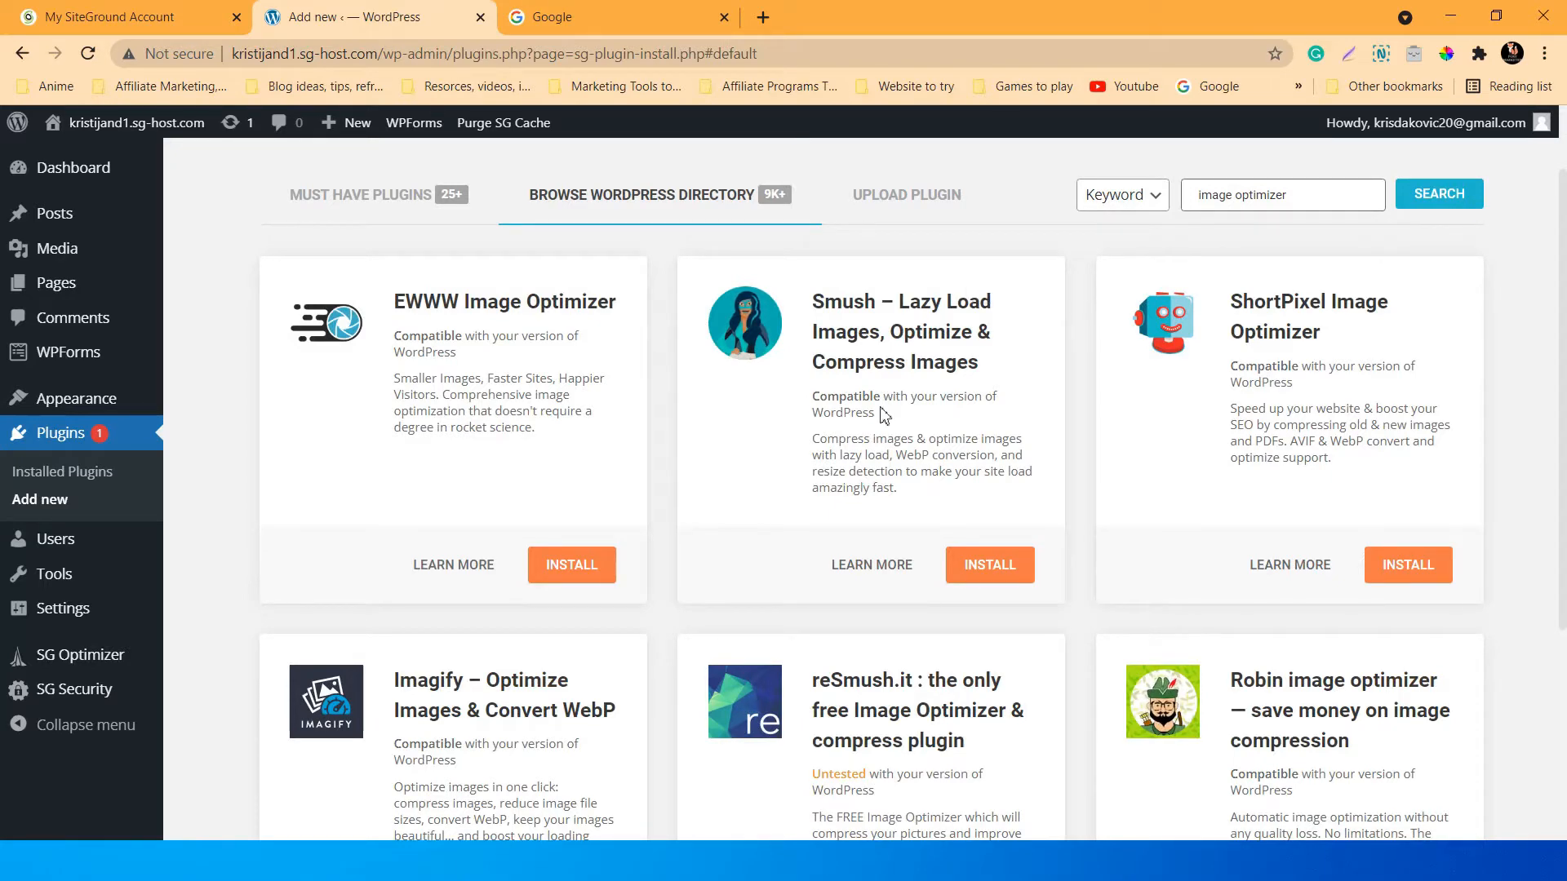
{"action": "scroll", "coordinate": [976, 430], "scroll_direction": "down", "scroll_amount": 2}
{"action": "scroll", "coordinate": [990, 424], "scroll_direction": "up", "scroll_amount": 2}
{"action": "scroll", "coordinate": [1066, 356], "scroll_direction": "down", "scroll_amount": 2}
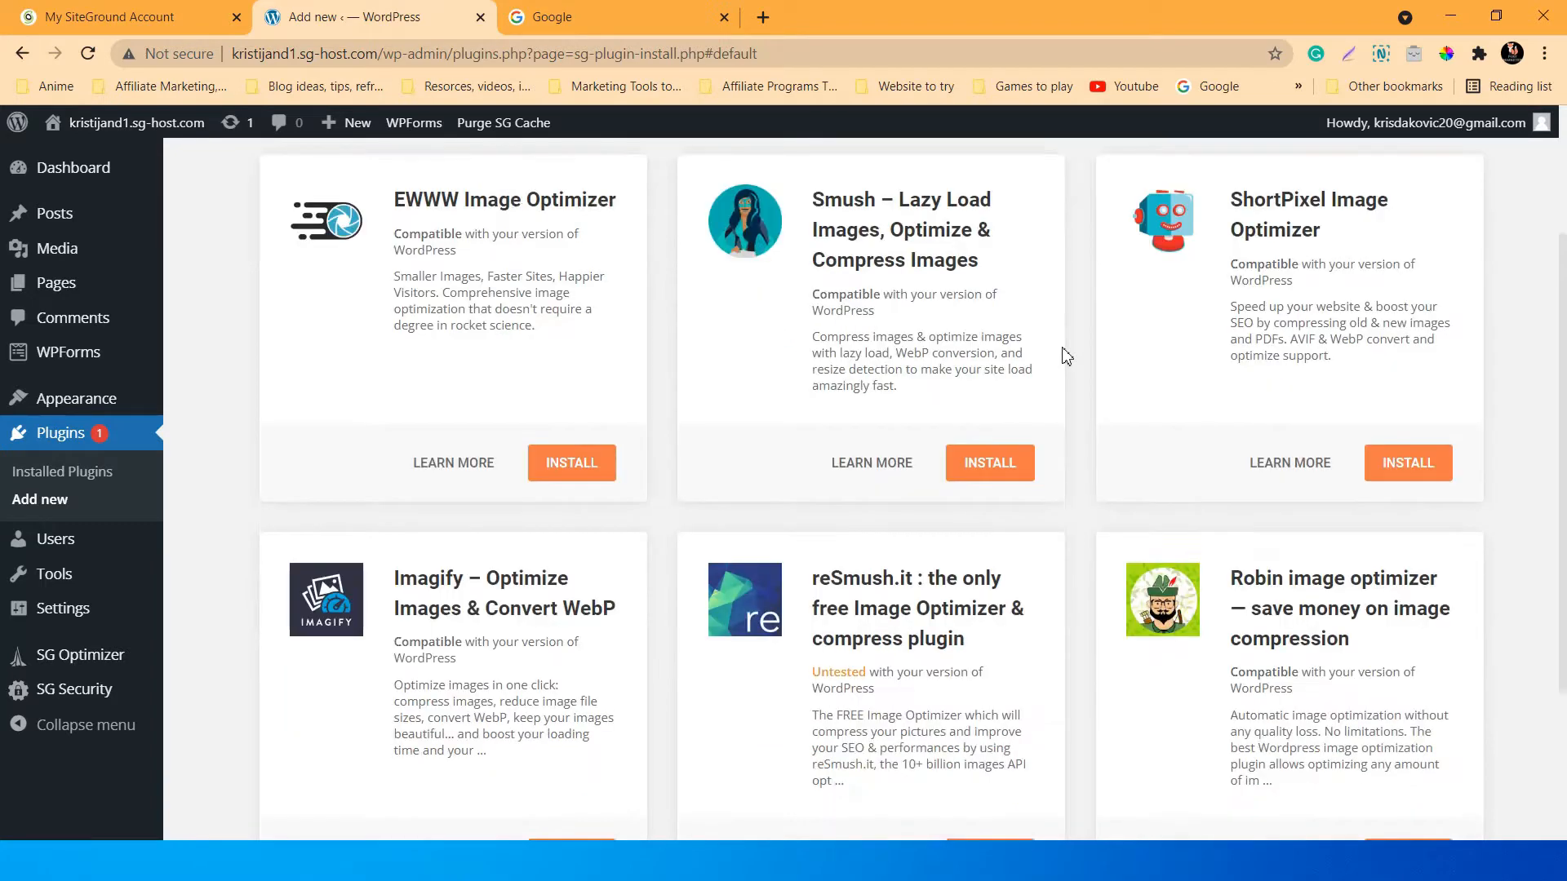
{"action": "scroll", "coordinate": [1067, 357], "scroll_direction": "up", "scroll_amount": 1}
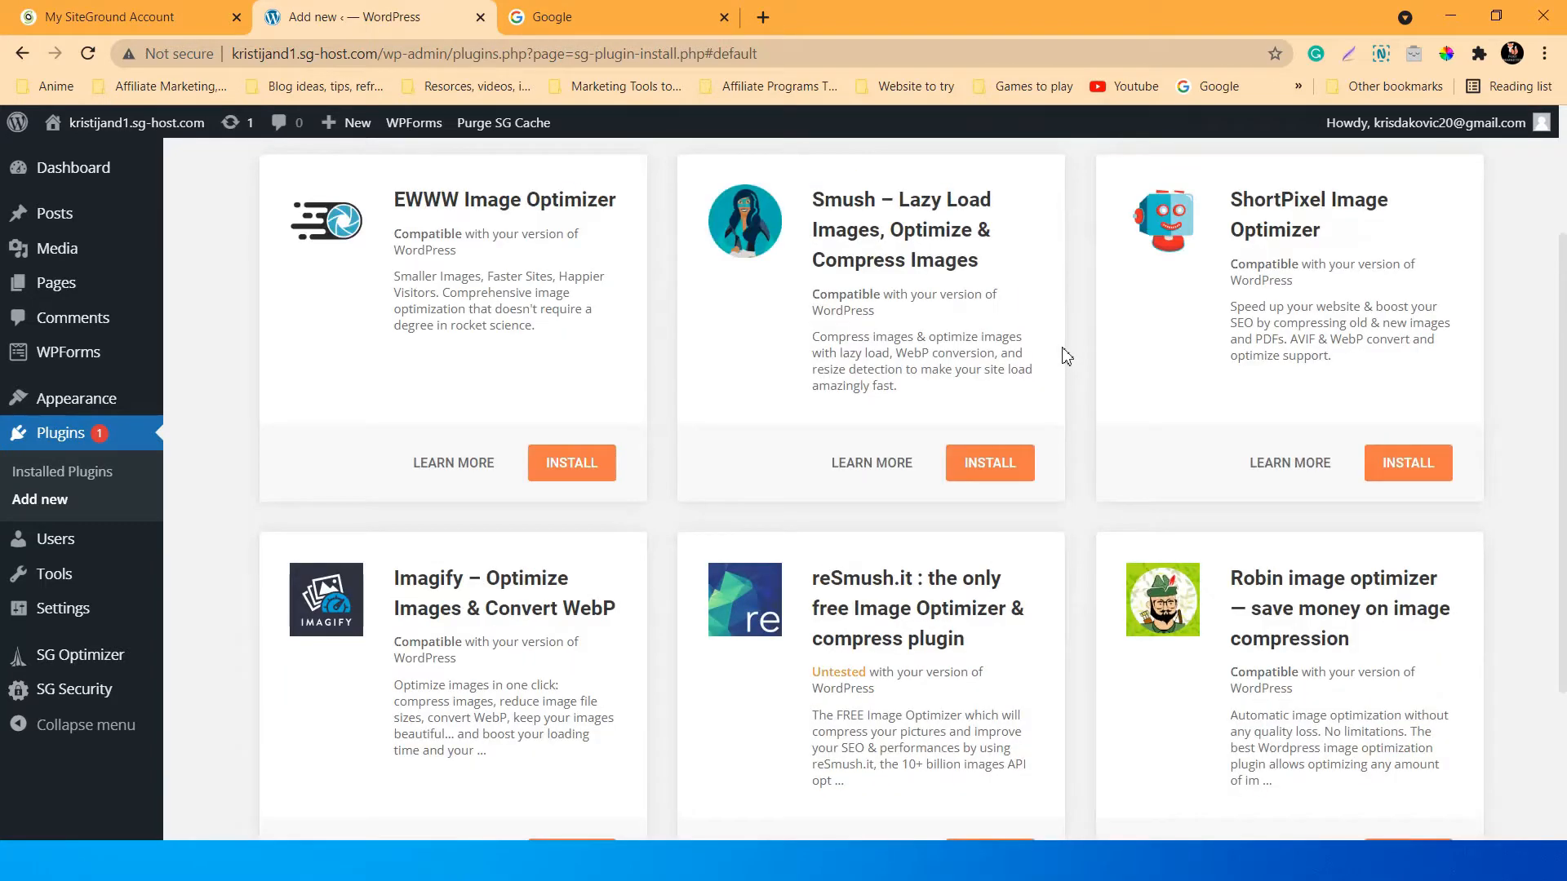
{"action": "scroll", "coordinate": [1066, 357], "scroll_direction": "up", "scroll_amount": 2}
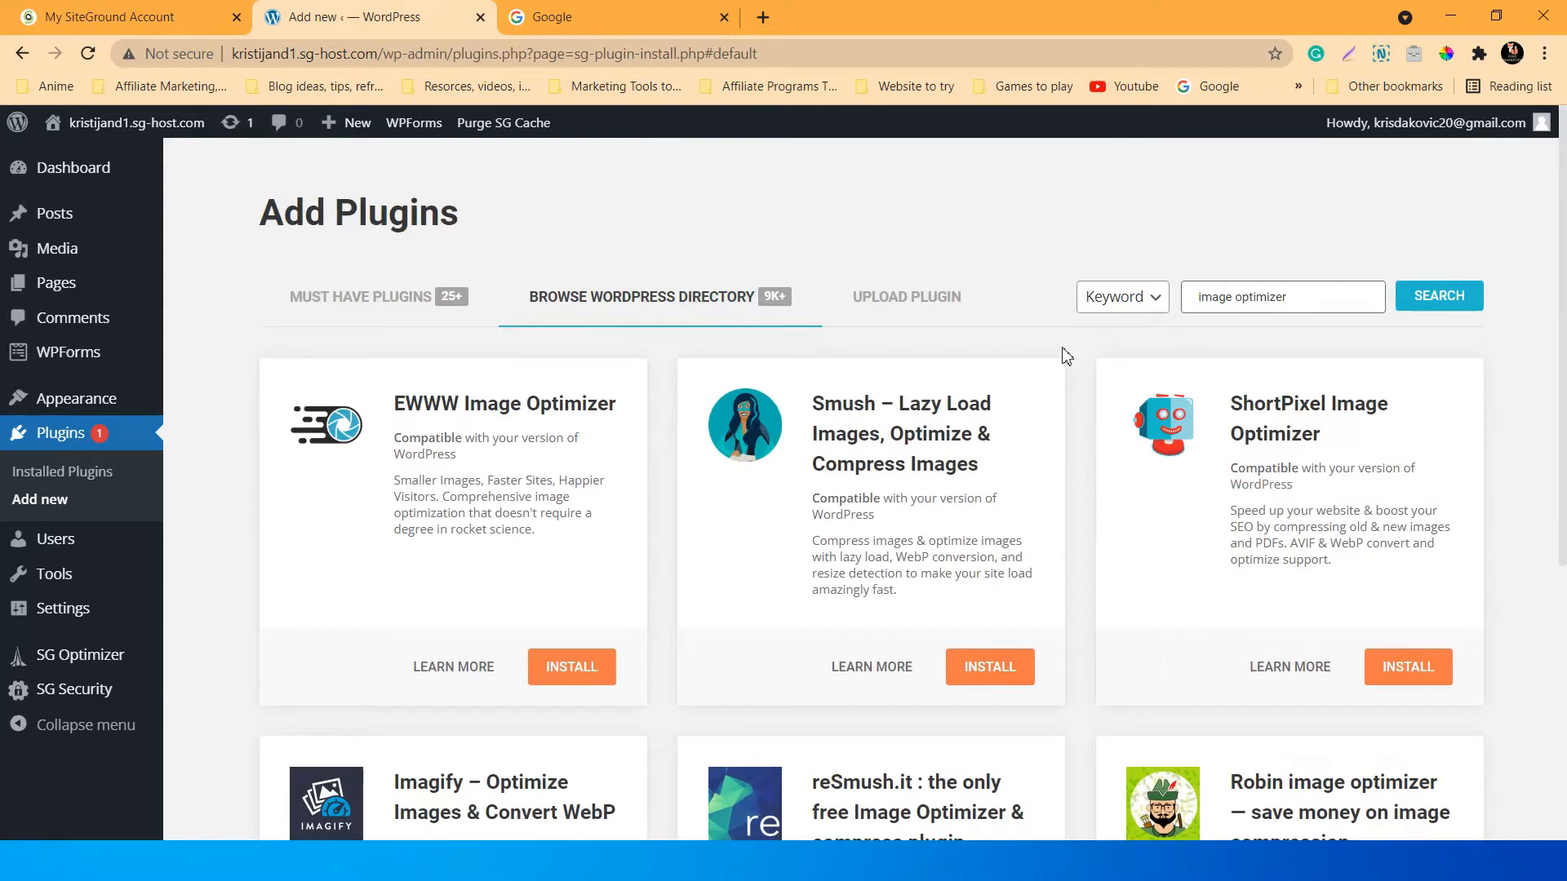
{"action": "left_click", "coordinate": [1306, 296]}
{"action": "key", "text": "ctrl+a"}
{"action": "key", "text": "BackSpace"}
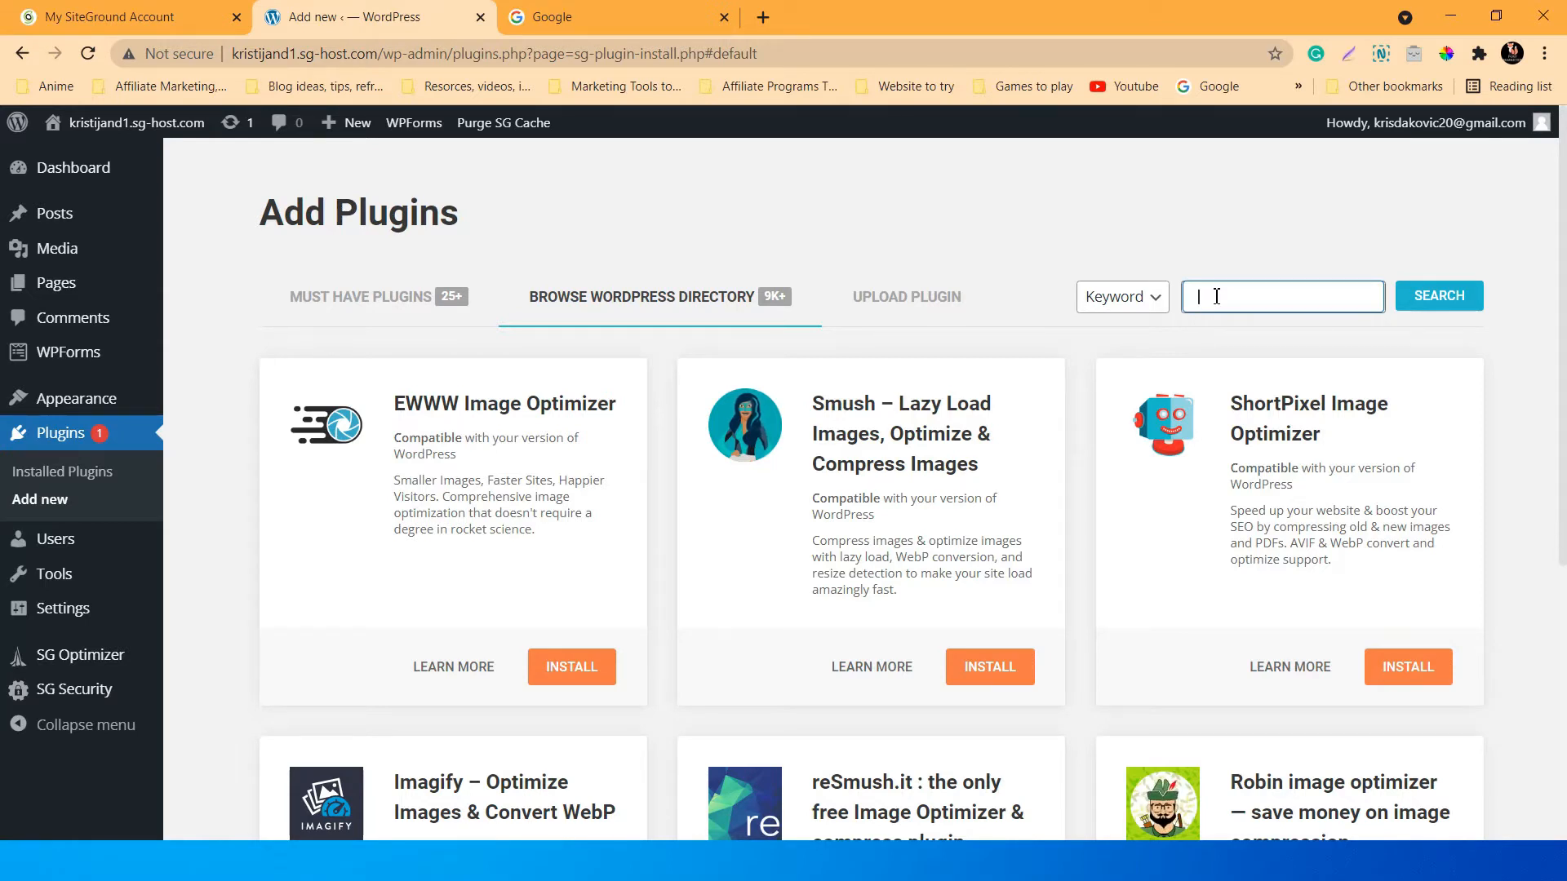
Search plugins for 'SEO' and scroll through Yoast SEO, All in One SEO and Rank Math results.
{"action": "type", "text": "SEO"}
{"action": "left_click", "coordinate": [1461, 304]}
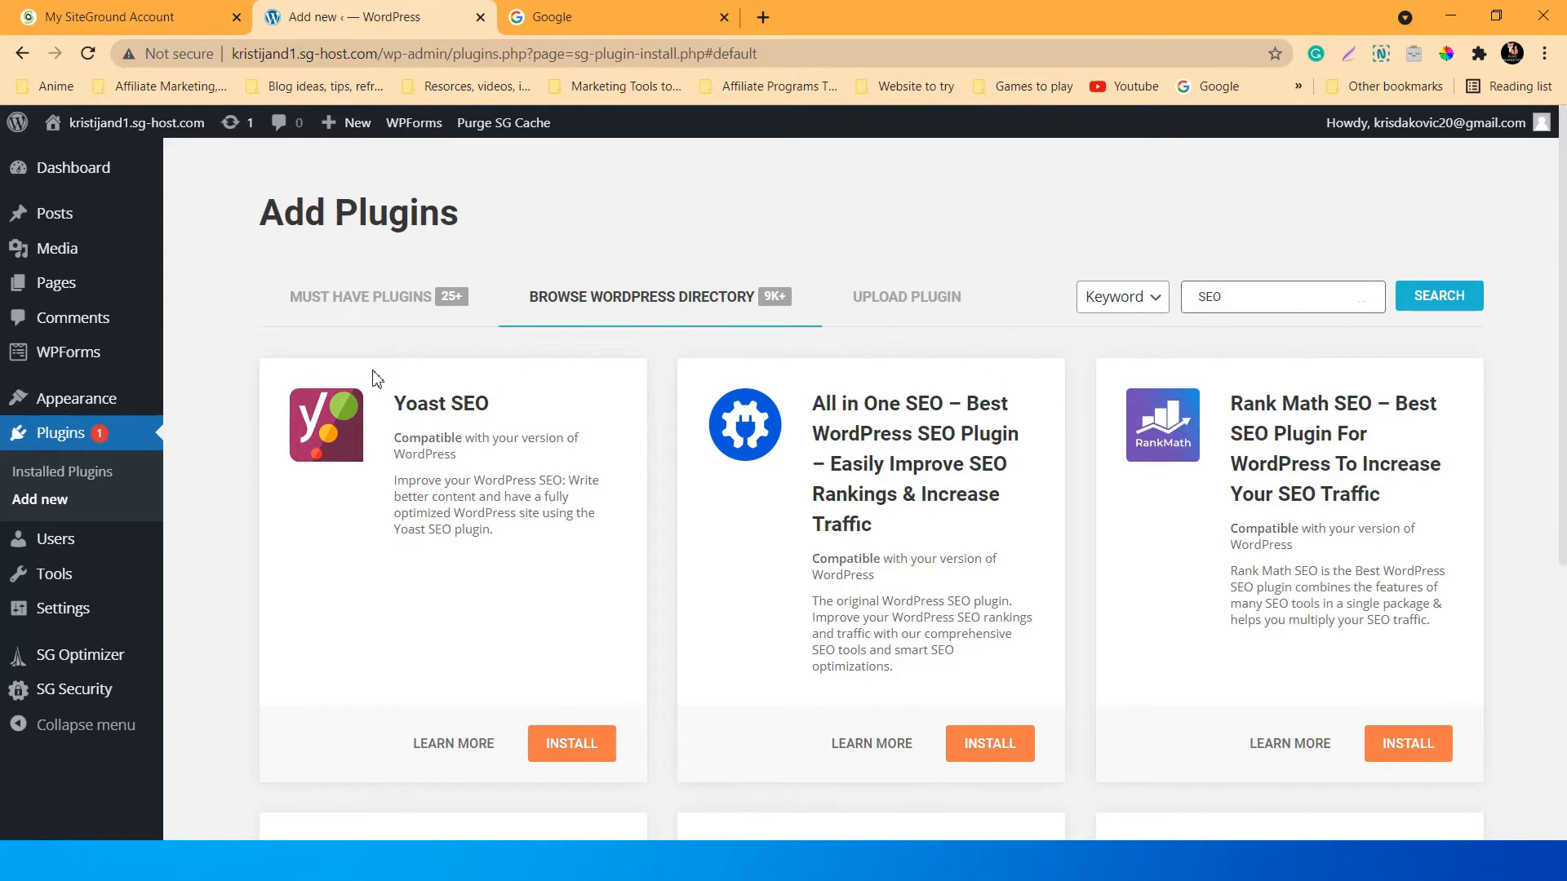
{"action": "scroll", "coordinate": [991, 382], "scroll_direction": "down", "scroll_amount": 5}
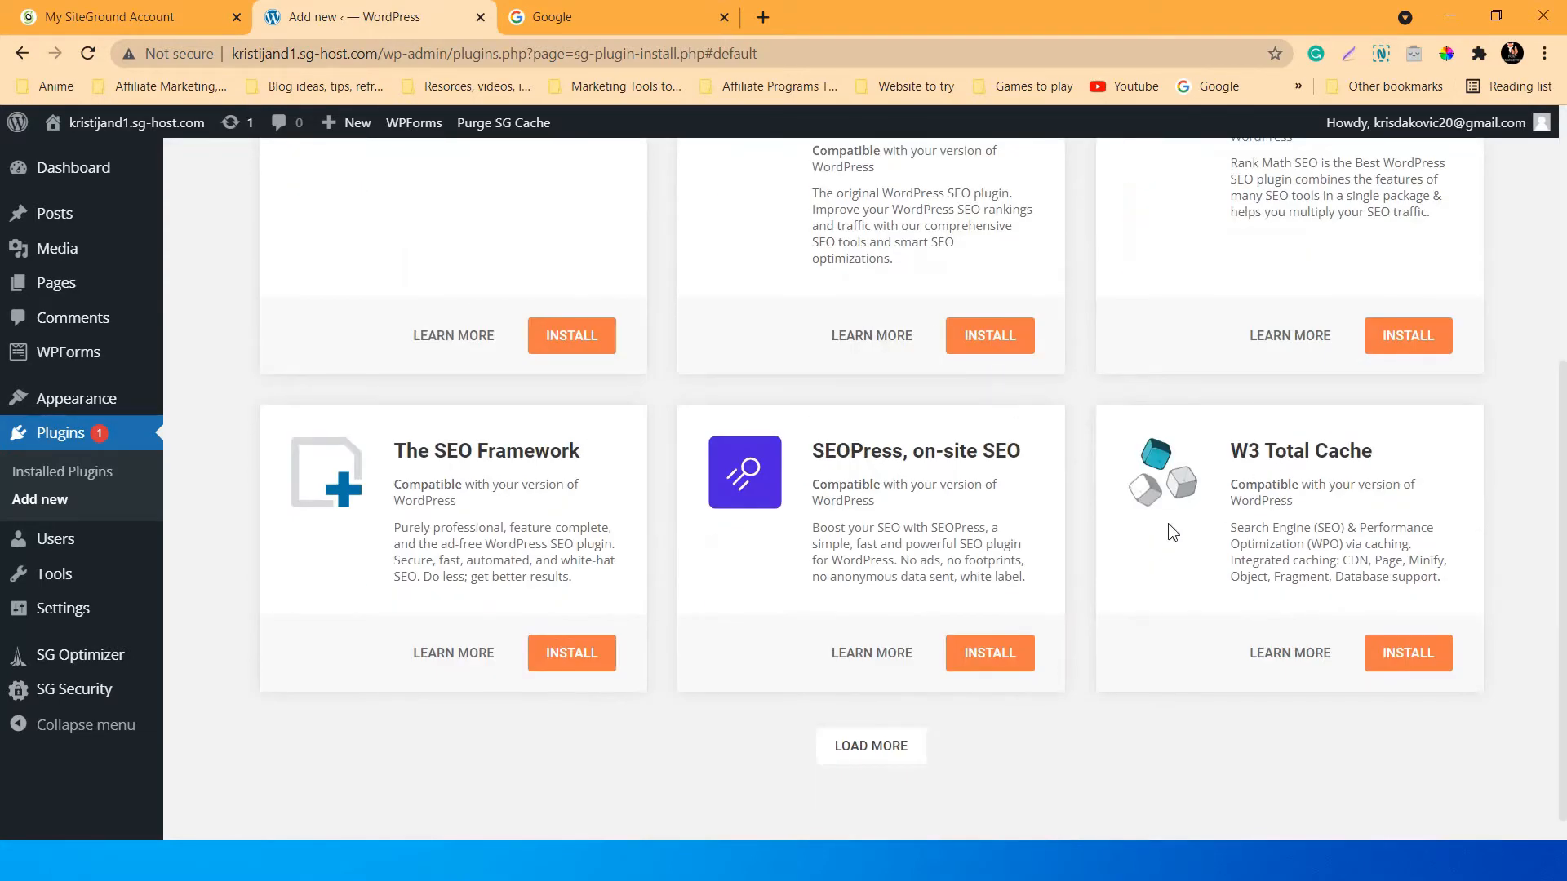
{"action": "scroll", "coordinate": [1142, 539], "scroll_direction": "down", "scroll_amount": 1}
{"action": "scroll", "coordinate": [925, 649], "scroll_direction": "up", "scroll_amount": 6}
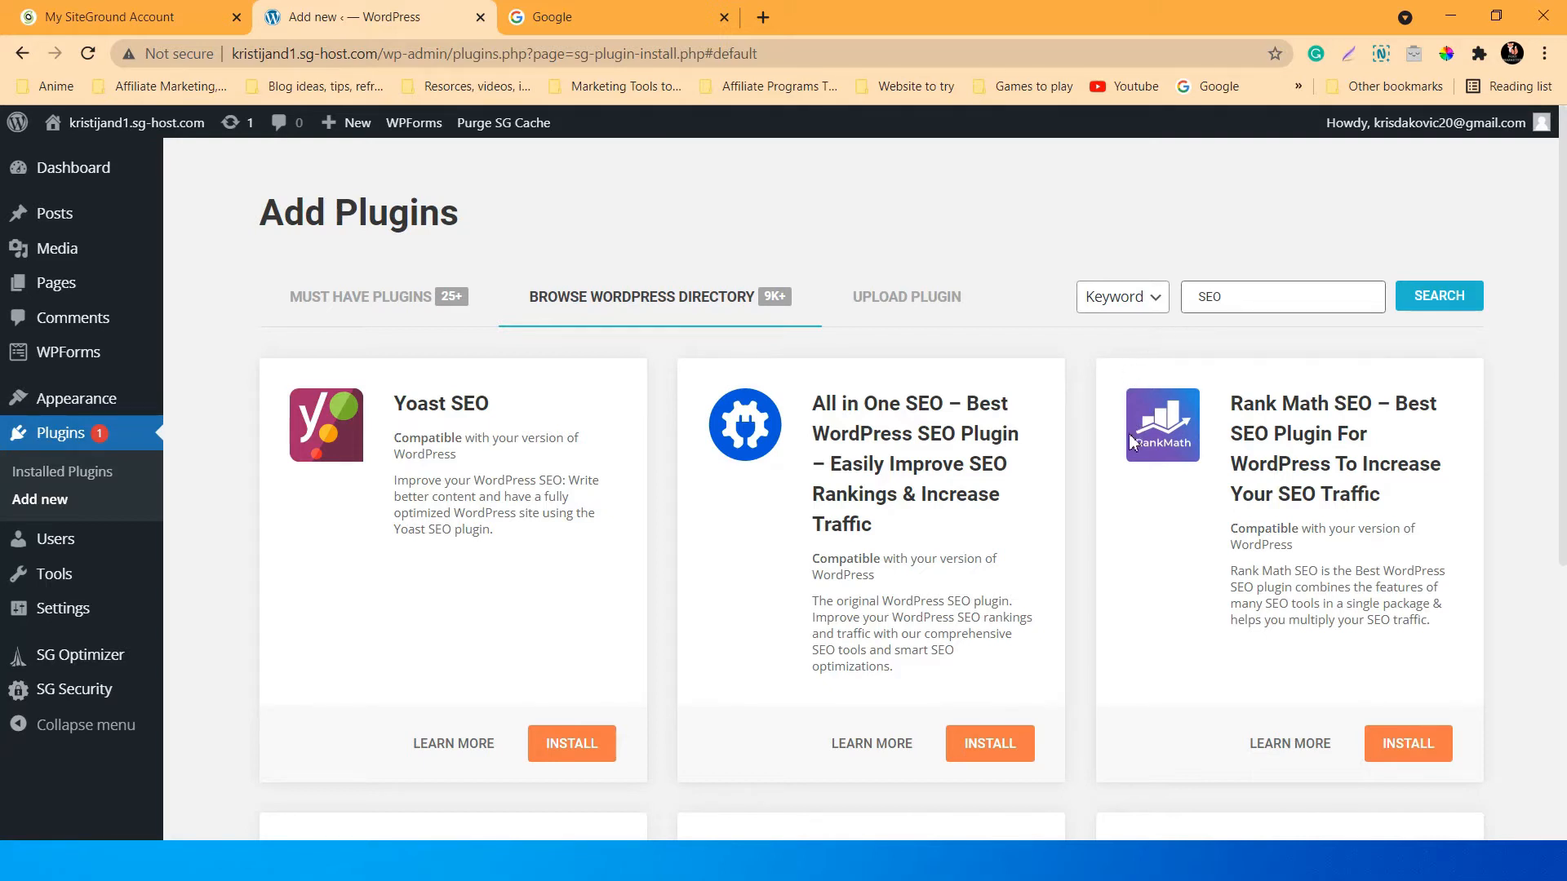
{"action": "scroll", "coordinate": [1114, 496], "scroll_direction": "down", "scroll_amount": 1}
{"action": "scroll", "coordinate": [1118, 495], "scroll_direction": "up", "scroll_amount": 1}
{"action": "scroll", "coordinate": [1162, 433], "scroll_direction": "down", "scroll_amount": 2}
{"action": "scroll", "coordinate": [1162, 434], "scroll_direction": "up", "scroll_amount": 2}
{"action": "scroll", "coordinate": [1162, 434], "scroll_direction": "down", "scroll_amount": 1}
{"action": "scroll", "coordinate": [1144, 442], "scroll_direction": "down", "scroll_amount": 3}
{"action": "scroll", "coordinate": [1146, 443], "scroll_direction": "up", "scroll_amount": 4}
Replace the search term with 'addons' and review Essential Addons, Premium Addons and ElementsKit.
{"action": "left_click", "coordinate": [1257, 286]}
{"action": "key", "text": "BackSpace"}
{"action": "key", "text": "BackSpace"}
{"action": "type", "text": "addo"}
{"action": "left_click", "coordinate": [1434, 297]}
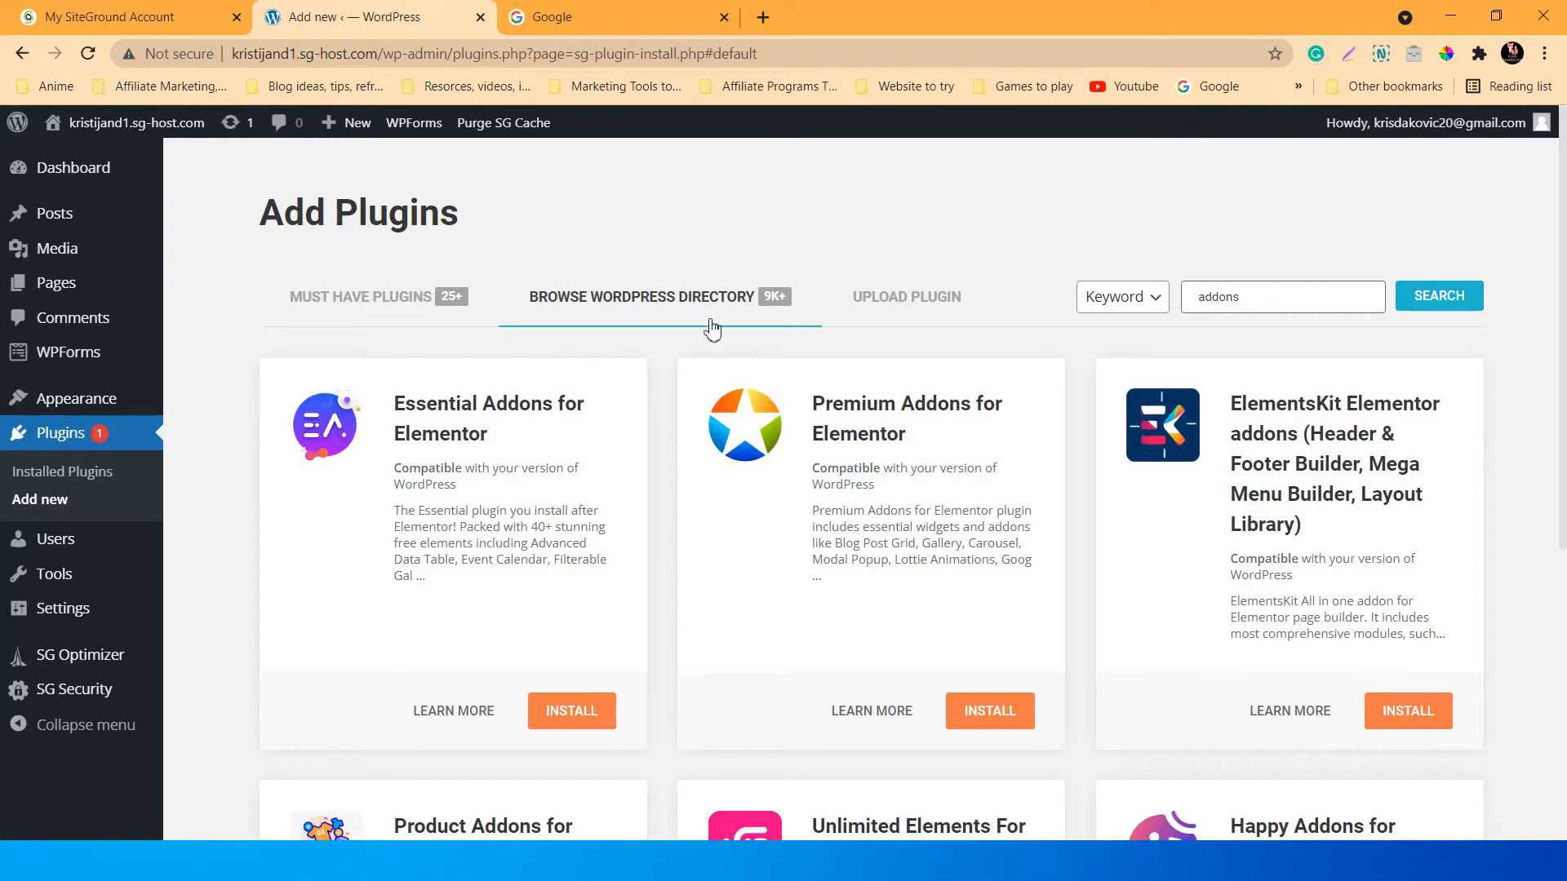
{"action": "scroll", "coordinate": [717, 325], "scroll_direction": "down", "scroll_amount": 3}
{"action": "scroll", "coordinate": [759, 374], "scroll_direction": "up", "scroll_amount": 3}
{"action": "mouse_move", "coordinate": [57, 248]}
Clear the 'addons' search term with the search box's × button.
{"action": "left_click", "coordinate": [1301, 302]}
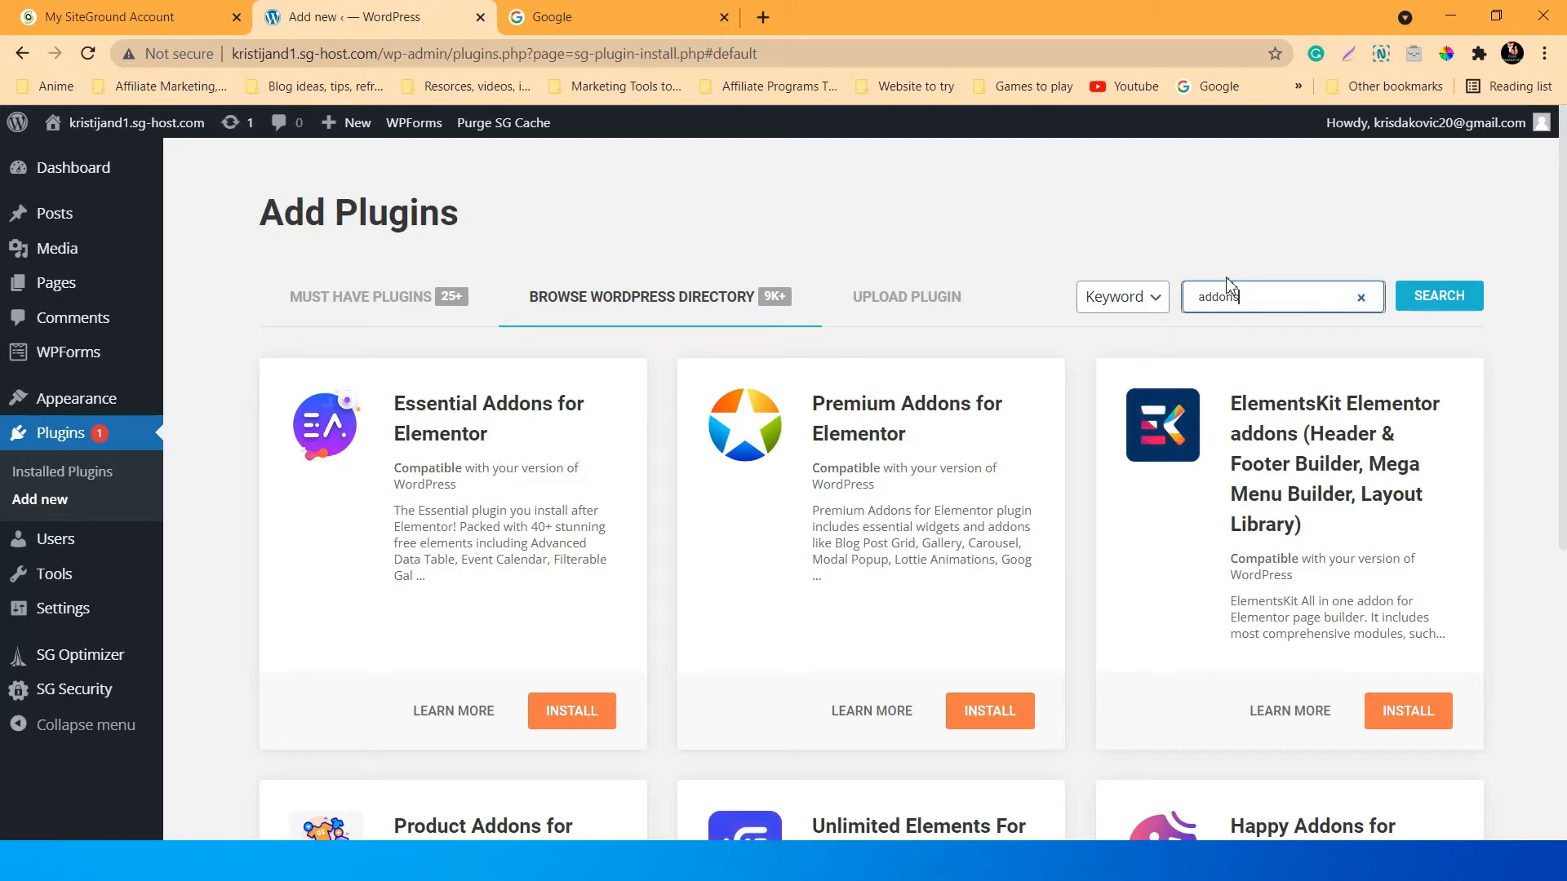
{"action": "left_click", "coordinate": [1247, 251]}
{"action": "scroll", "coordinate": [1078, 454], "scroll_direction": "down", "scroll_amount": 5}
{"action": "scroll", "coordinate": [1045, 504], "scroll_direction": "up", "scroll_amount": 5}
{"action": "left_click", "coordinate": [1314, 294]}
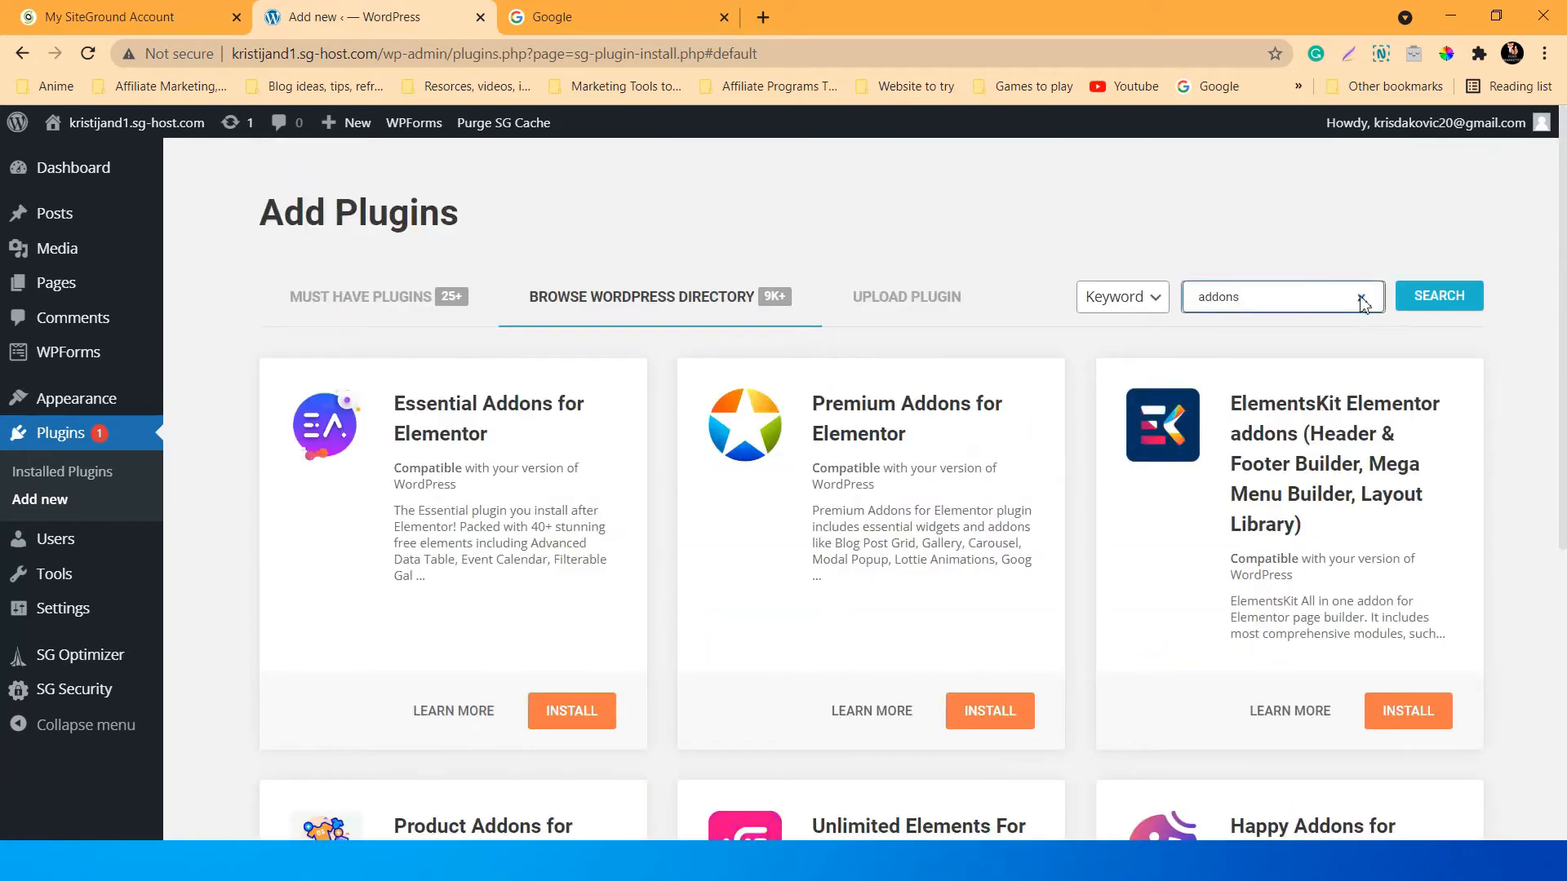
{"action": "left_click", "coordinate": [1362, 299]}
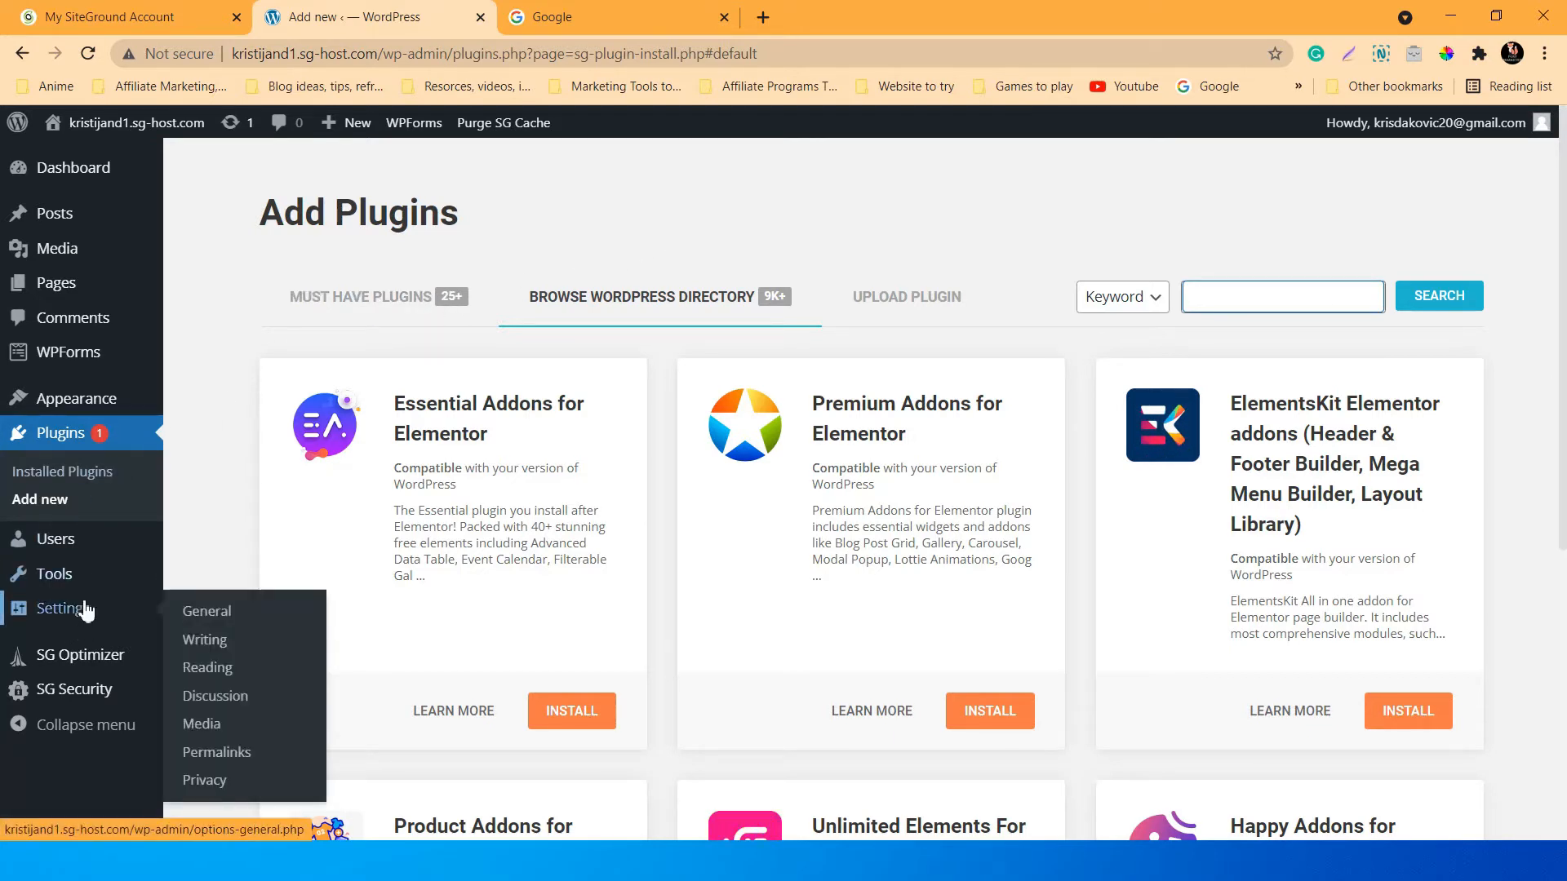
{"action": "mouse_move", "coordinate": [83, 404]}
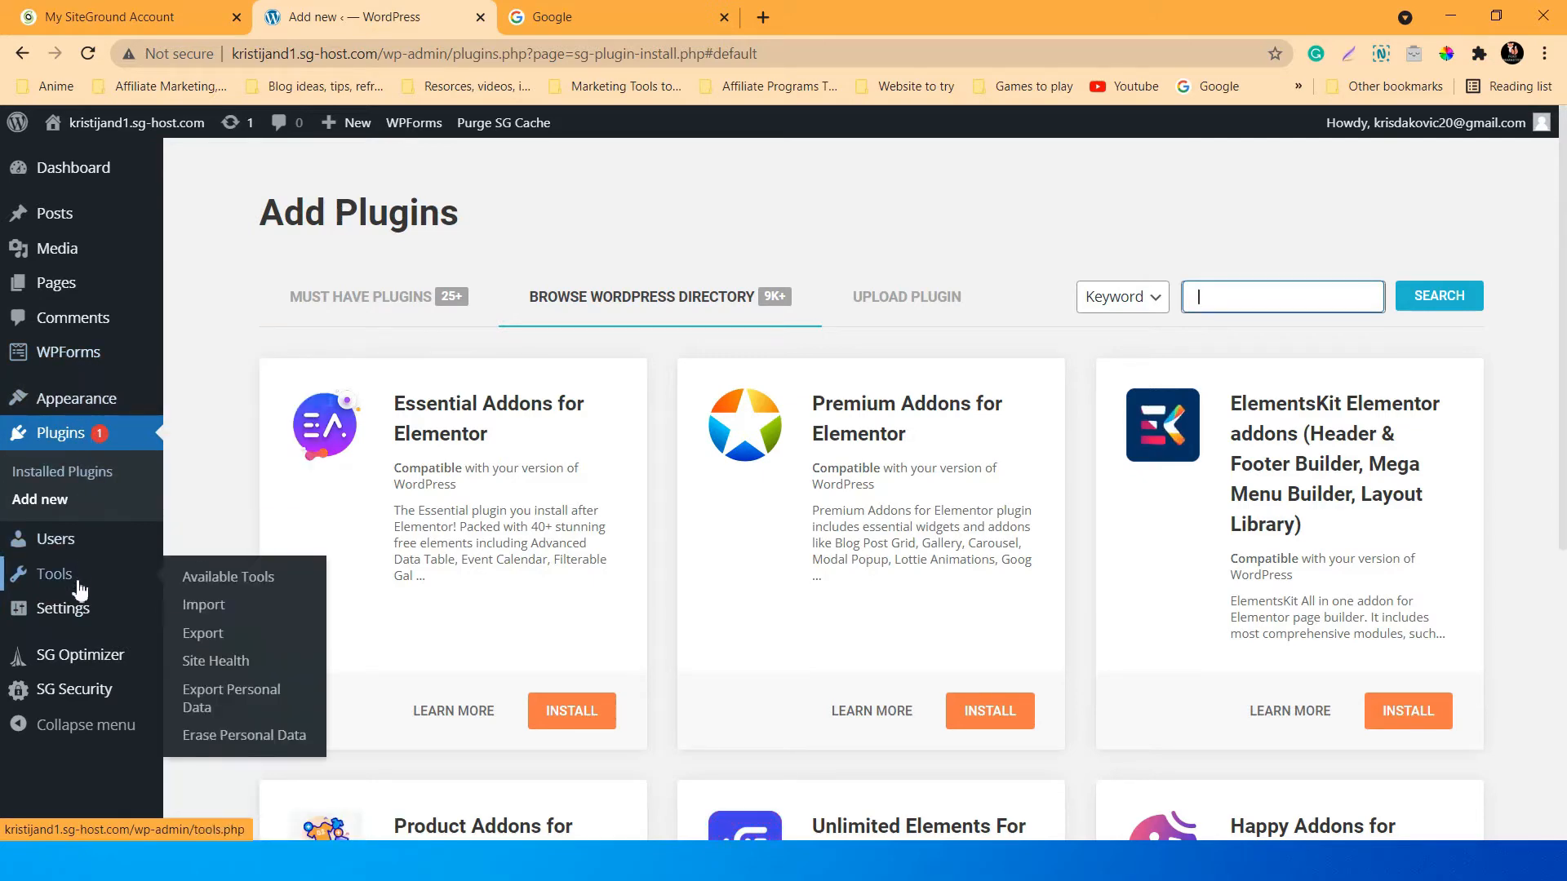
{"action": "left_click", "coordinate": [74, 611]}
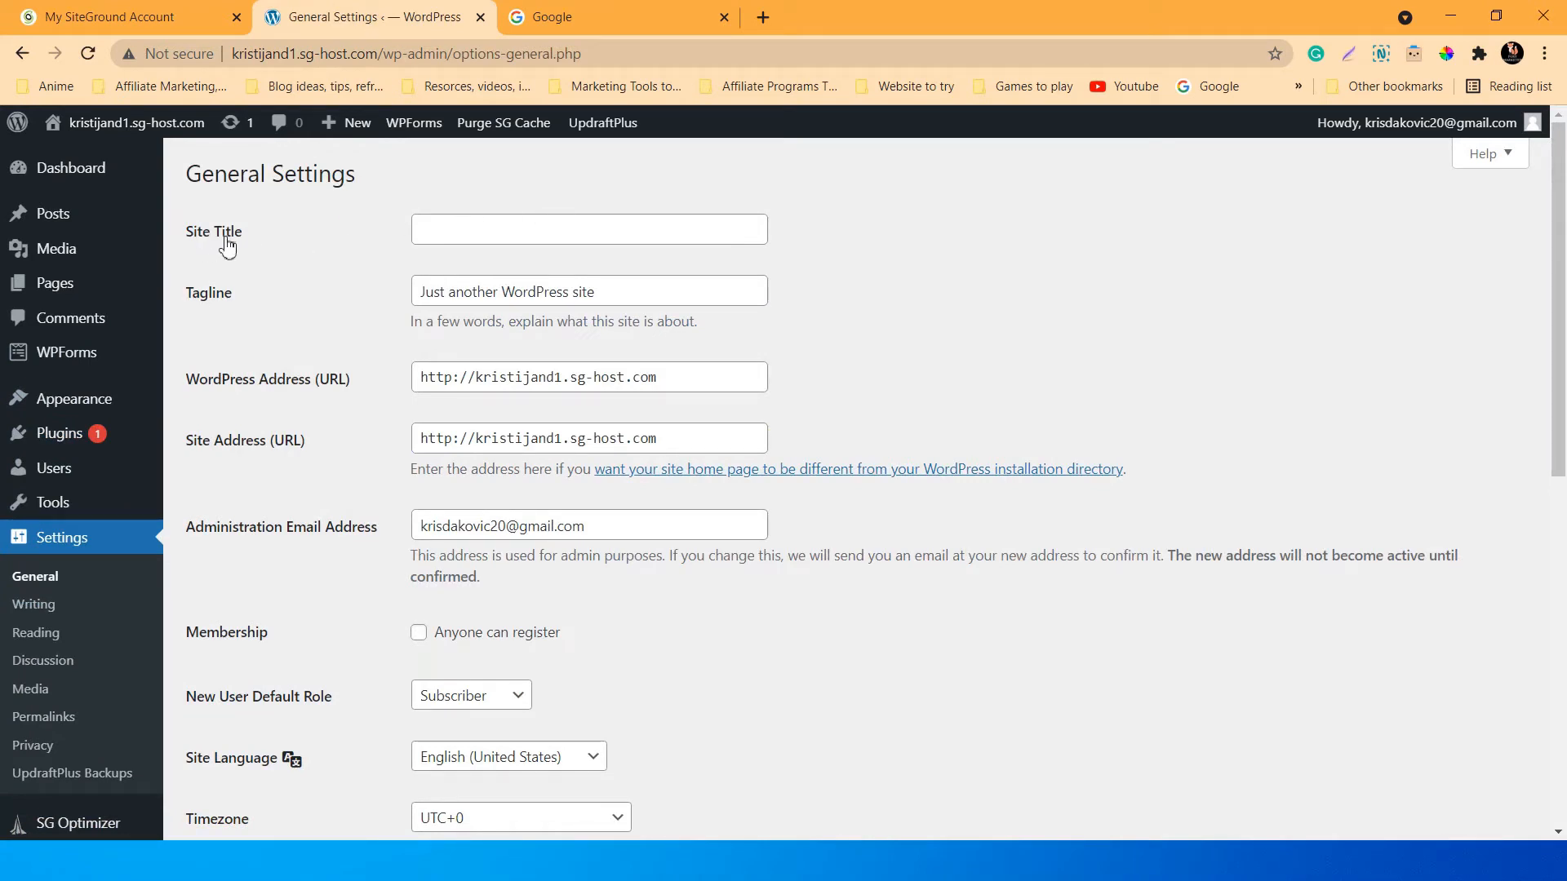
{"action": "scroll", "coordinate": [314, 302], "scroll_direction": "down", "scroll_amount": 1}
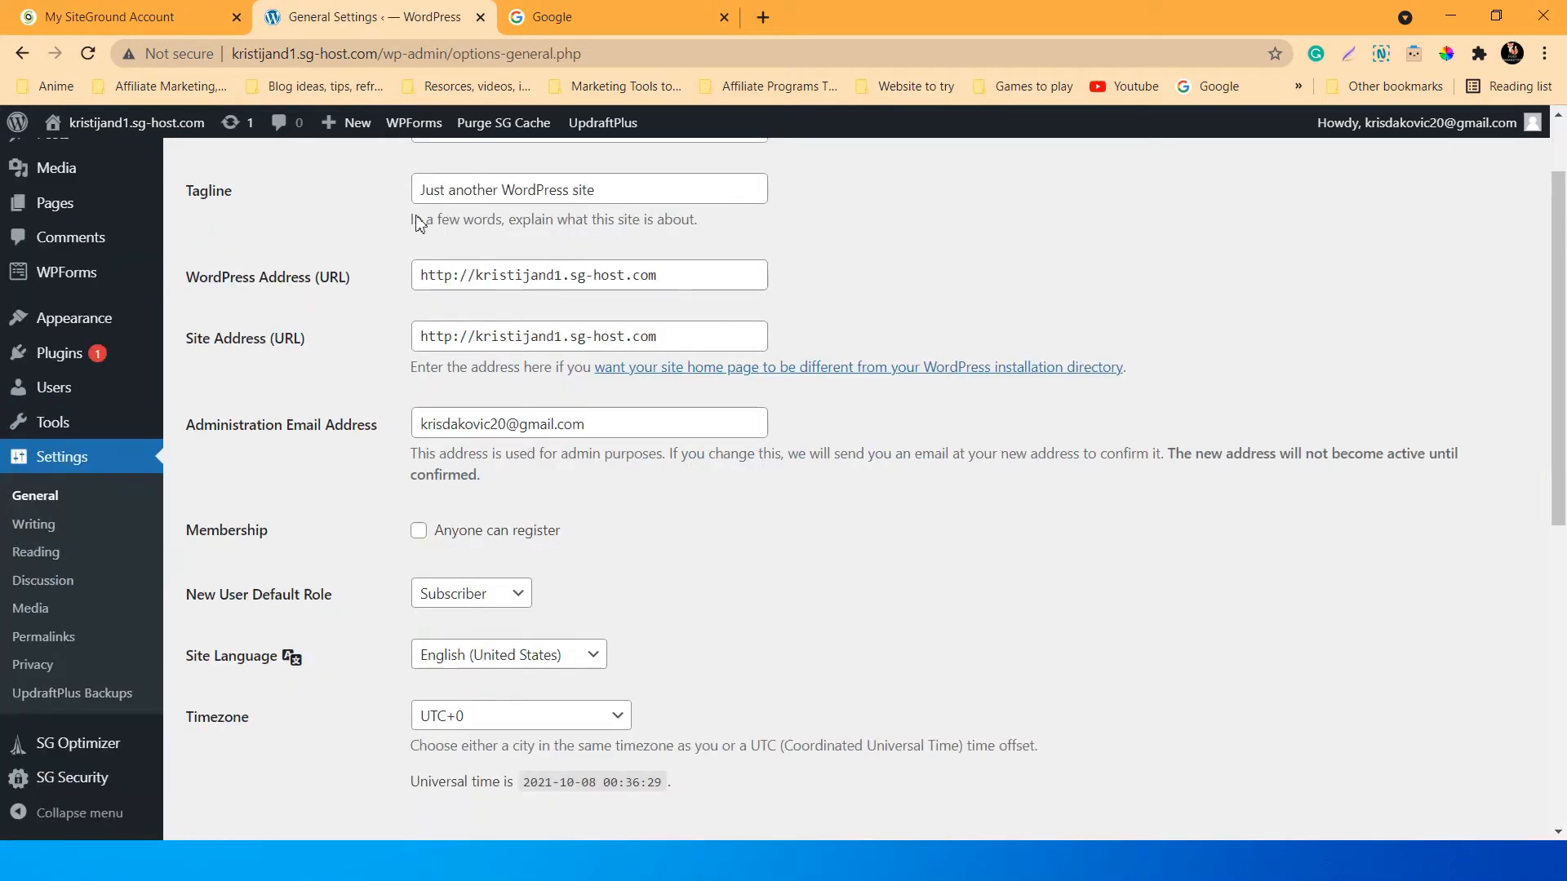
{"action": "scroll", "coordinate": [279, 414], "scroll_direction": "down", "scroll_amount": 1}
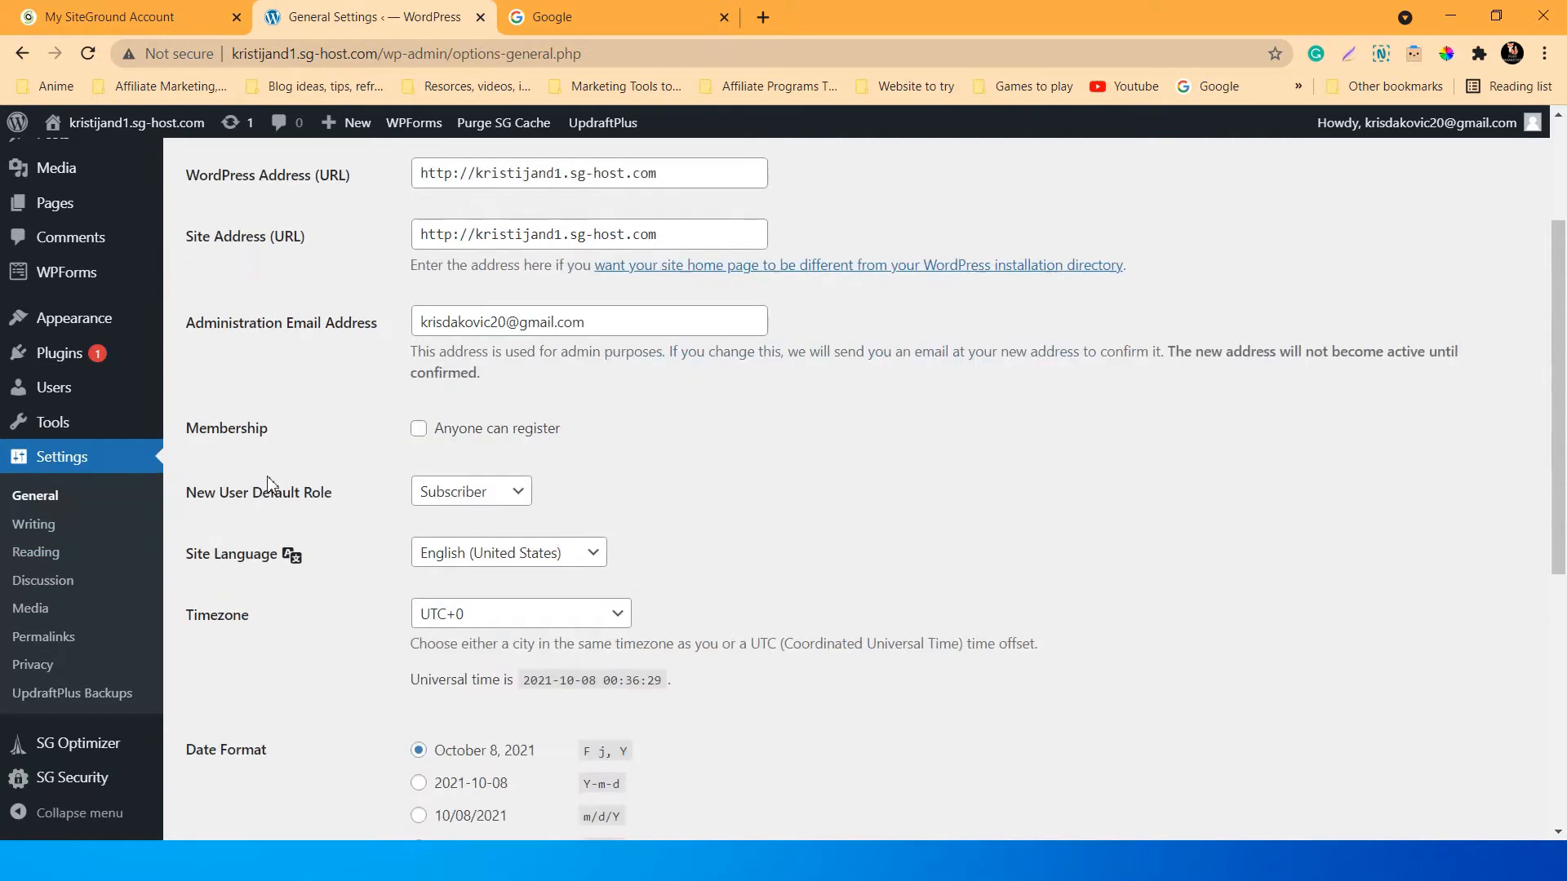
{"action": "scroll", "coordinate": [342, 445], "scroll_direction": "down", "scroll_amount": 2}
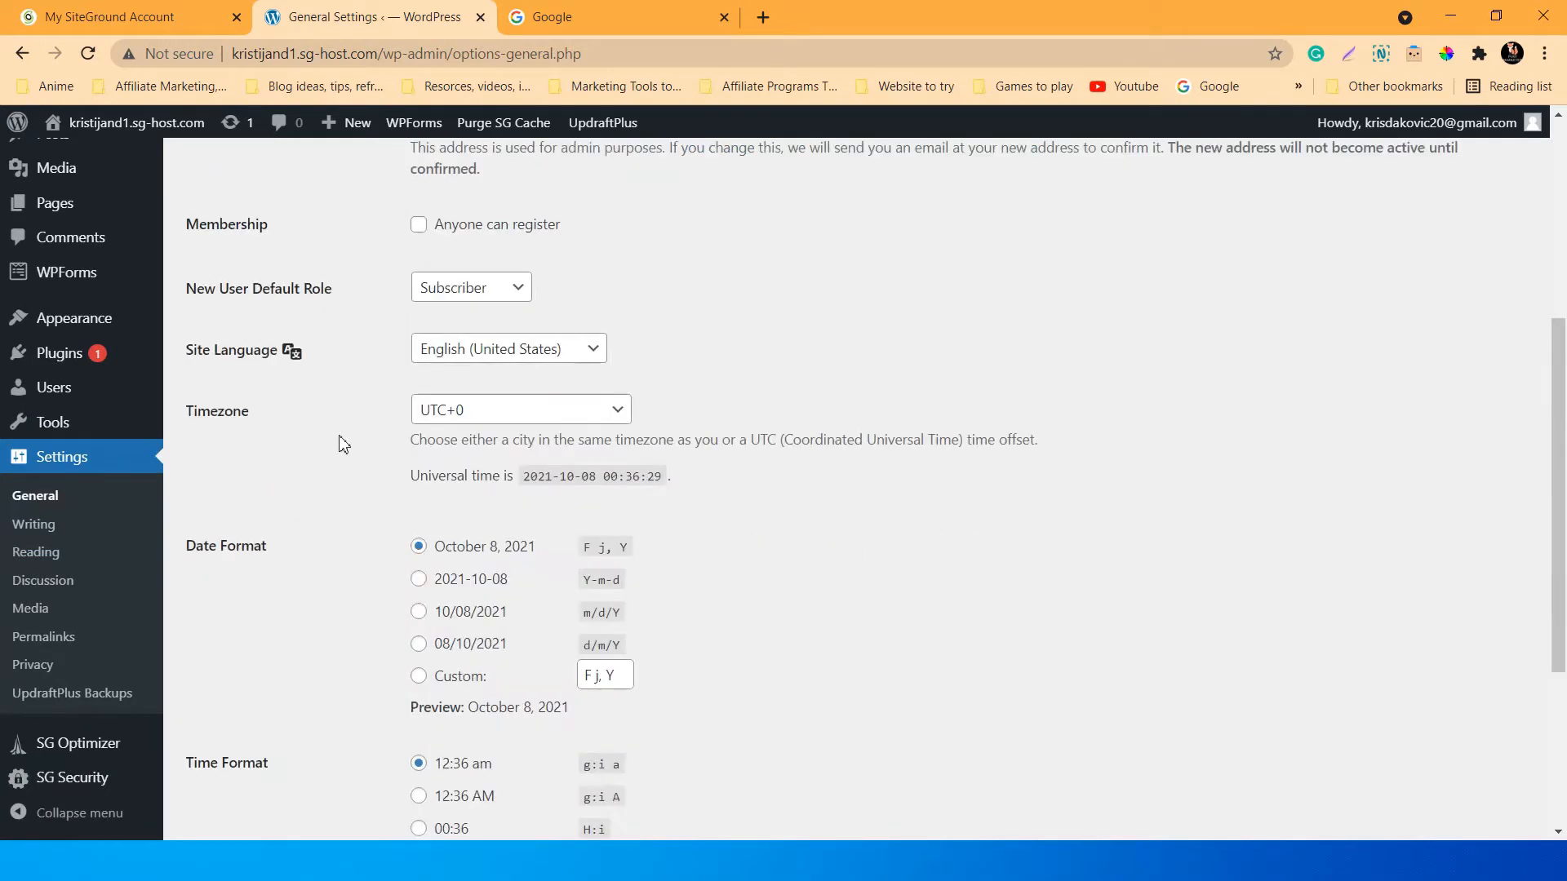
{"action": "left_click", "coordinate": [508, 295]}
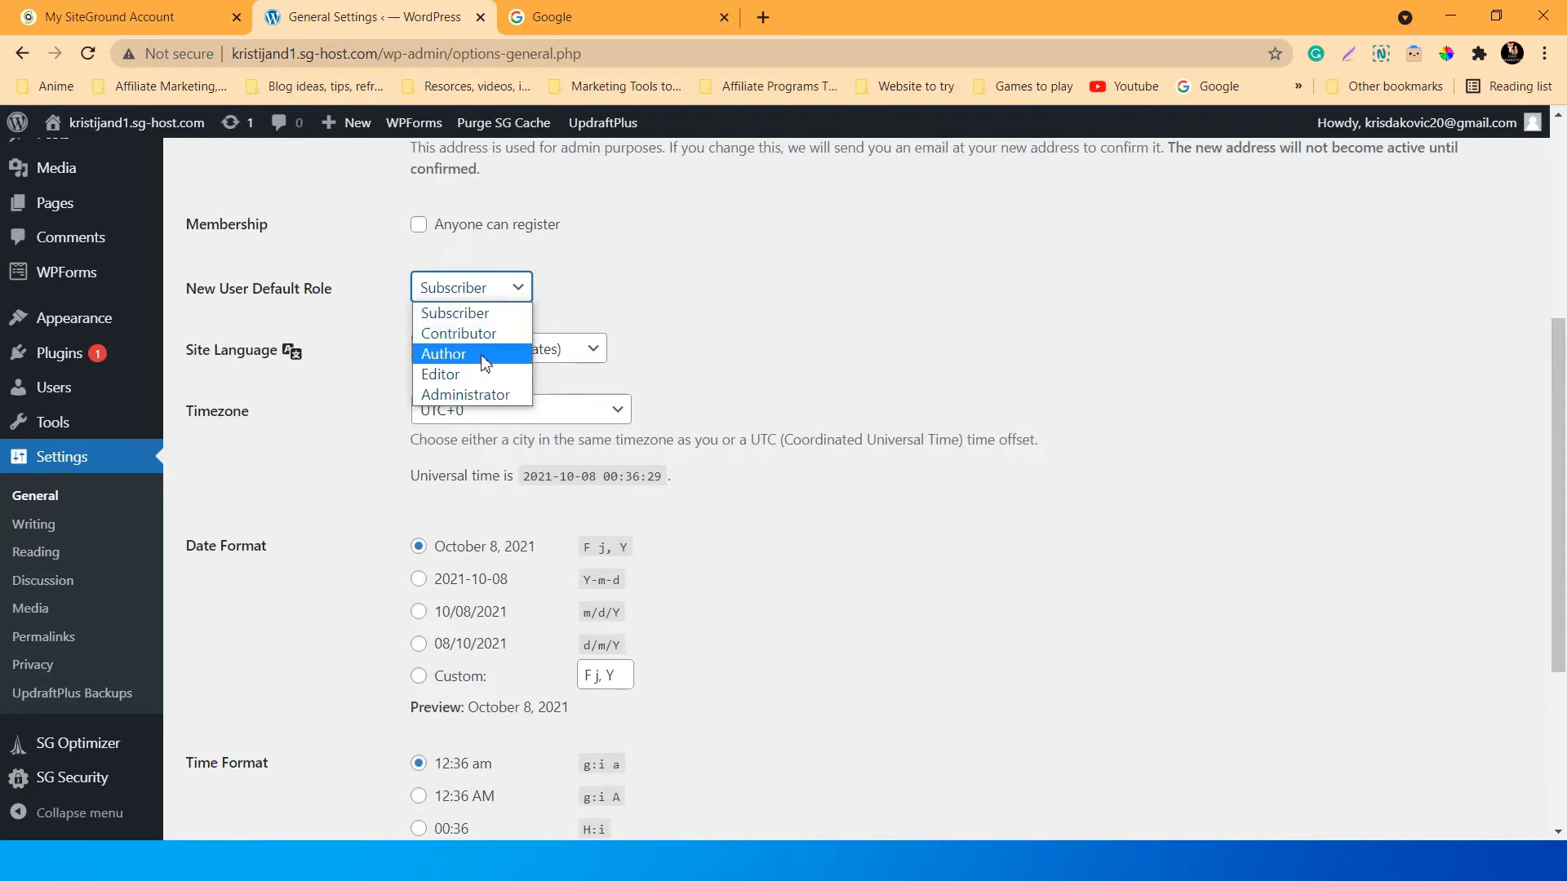
{"action": "left_click", "coordinate": [462, 296]}
{"action": "left_click", "coordinate": [464, 295]}
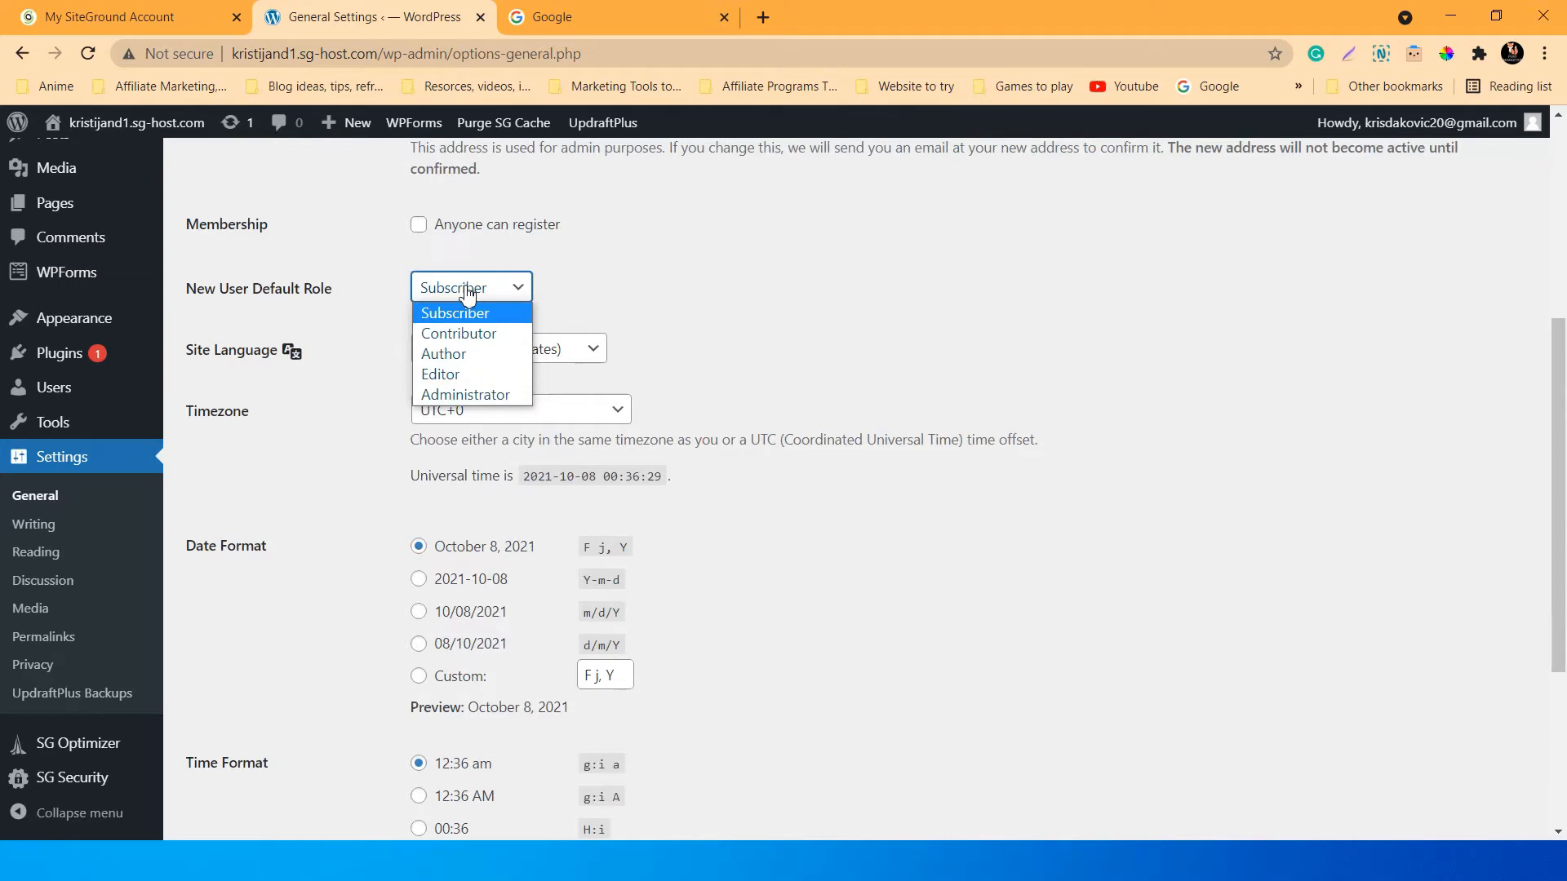
{"action": "left_click", "coordinate": [467, 296]}
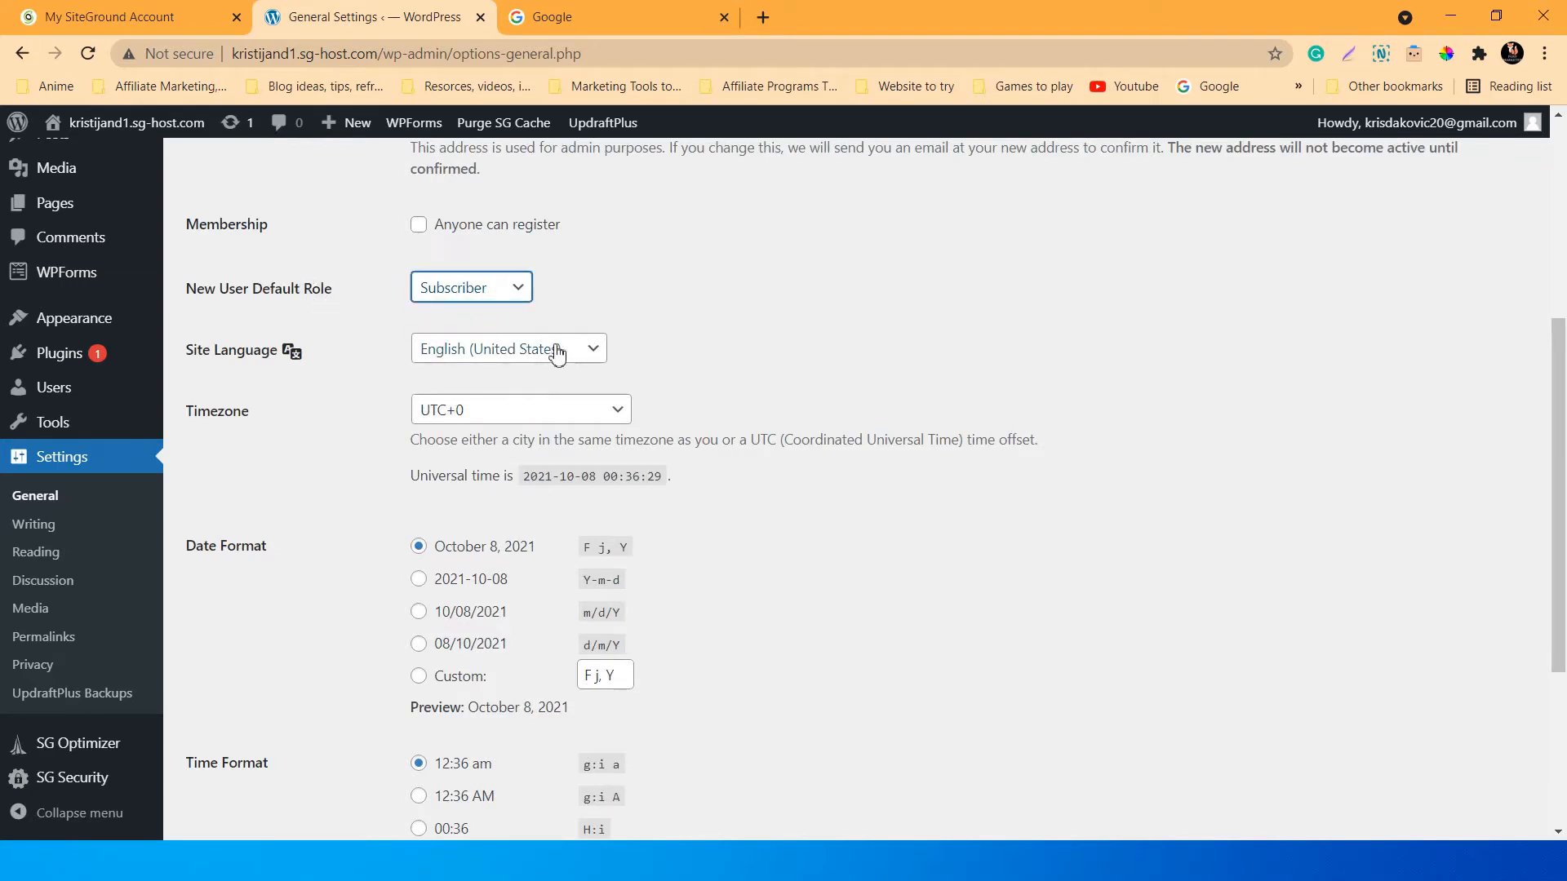
{"action": "scroll", "coordinate": [397, 444], "scroll_direction": "up", "scroll_amount": 2}
{"action": "scroll", "coordinate": [400, 445], "scroll_direction": "down", "scroll_amount": 3}
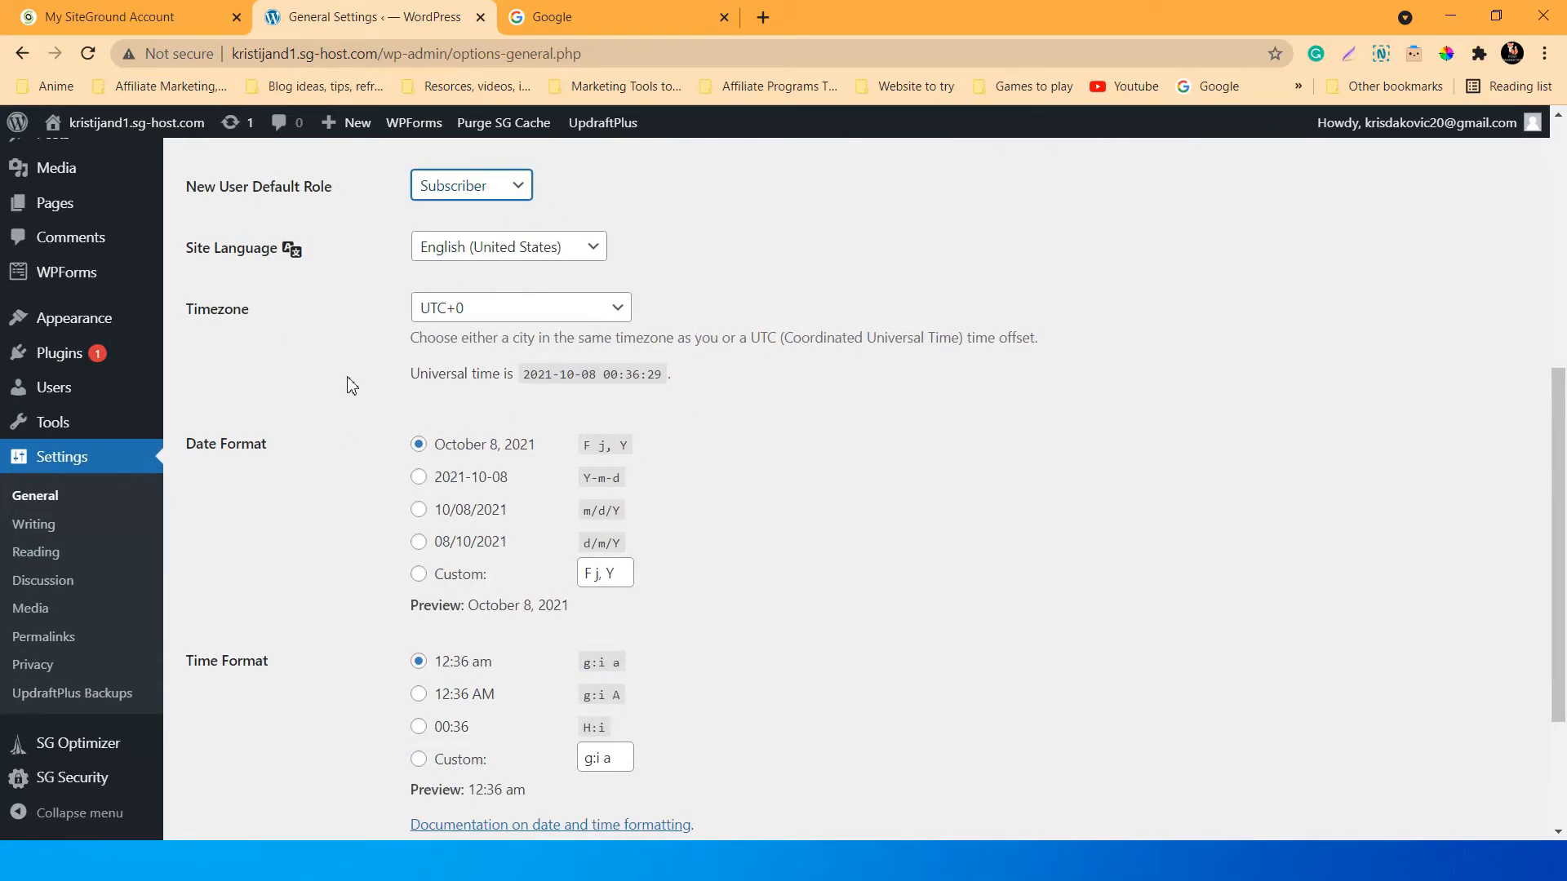
{"action": "scroll", "coordinate": [350, 385], "scroll_direction": "down", "scroll_amount": 2}
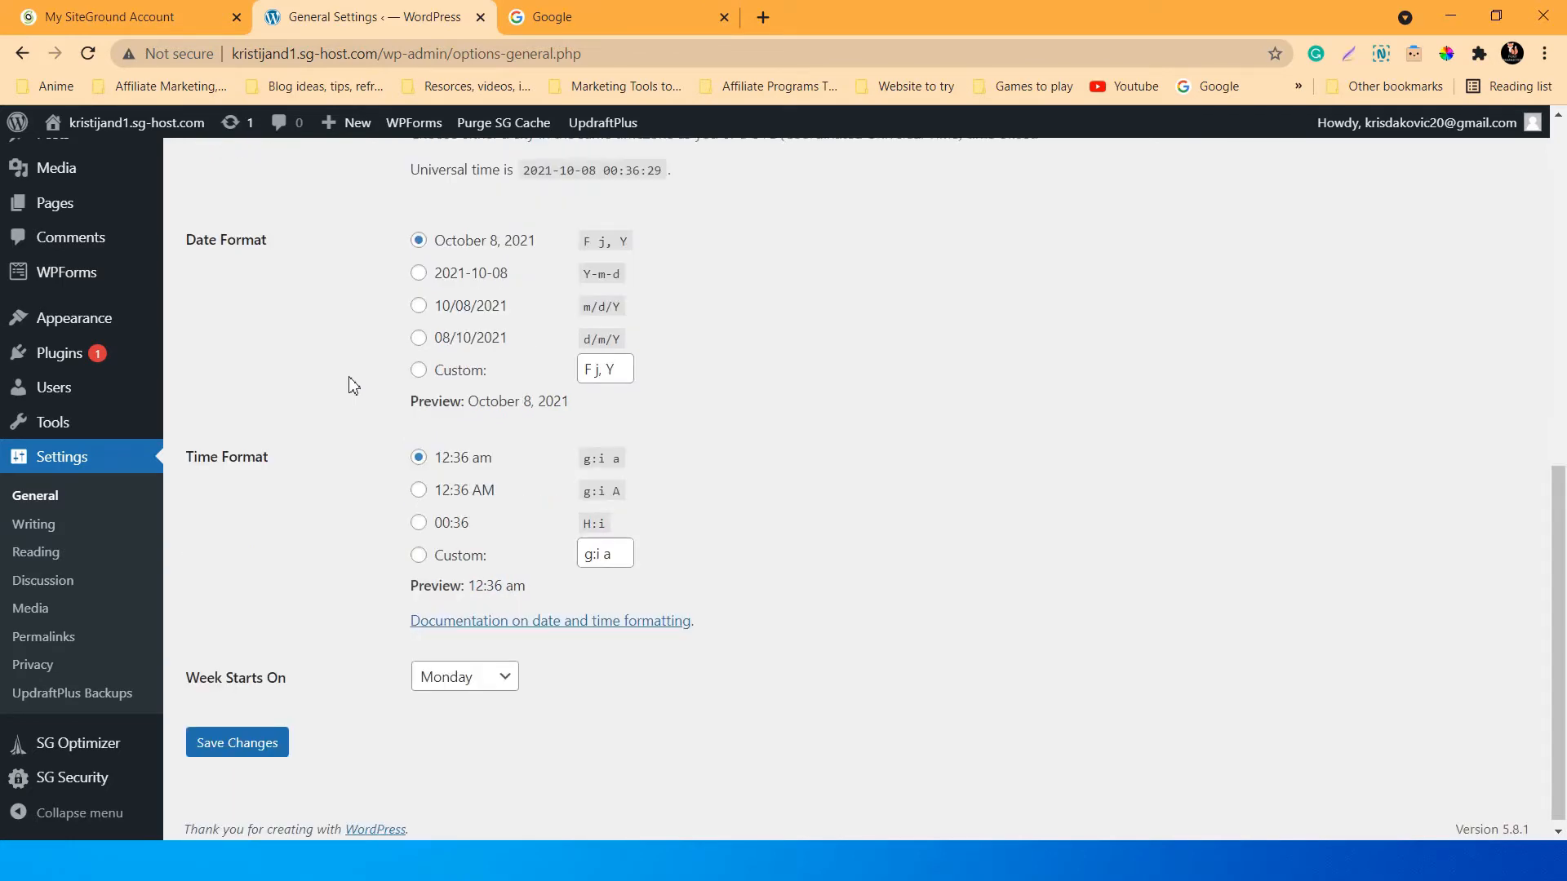
{"action": "scroll", "coordinate": [351, 386], "scroll_direction": "up", "scroll_amount": 6}
{"action": "scroll", "coordinate": [351, 428], "scroll_direction": "down", "scroll_amount": 2}
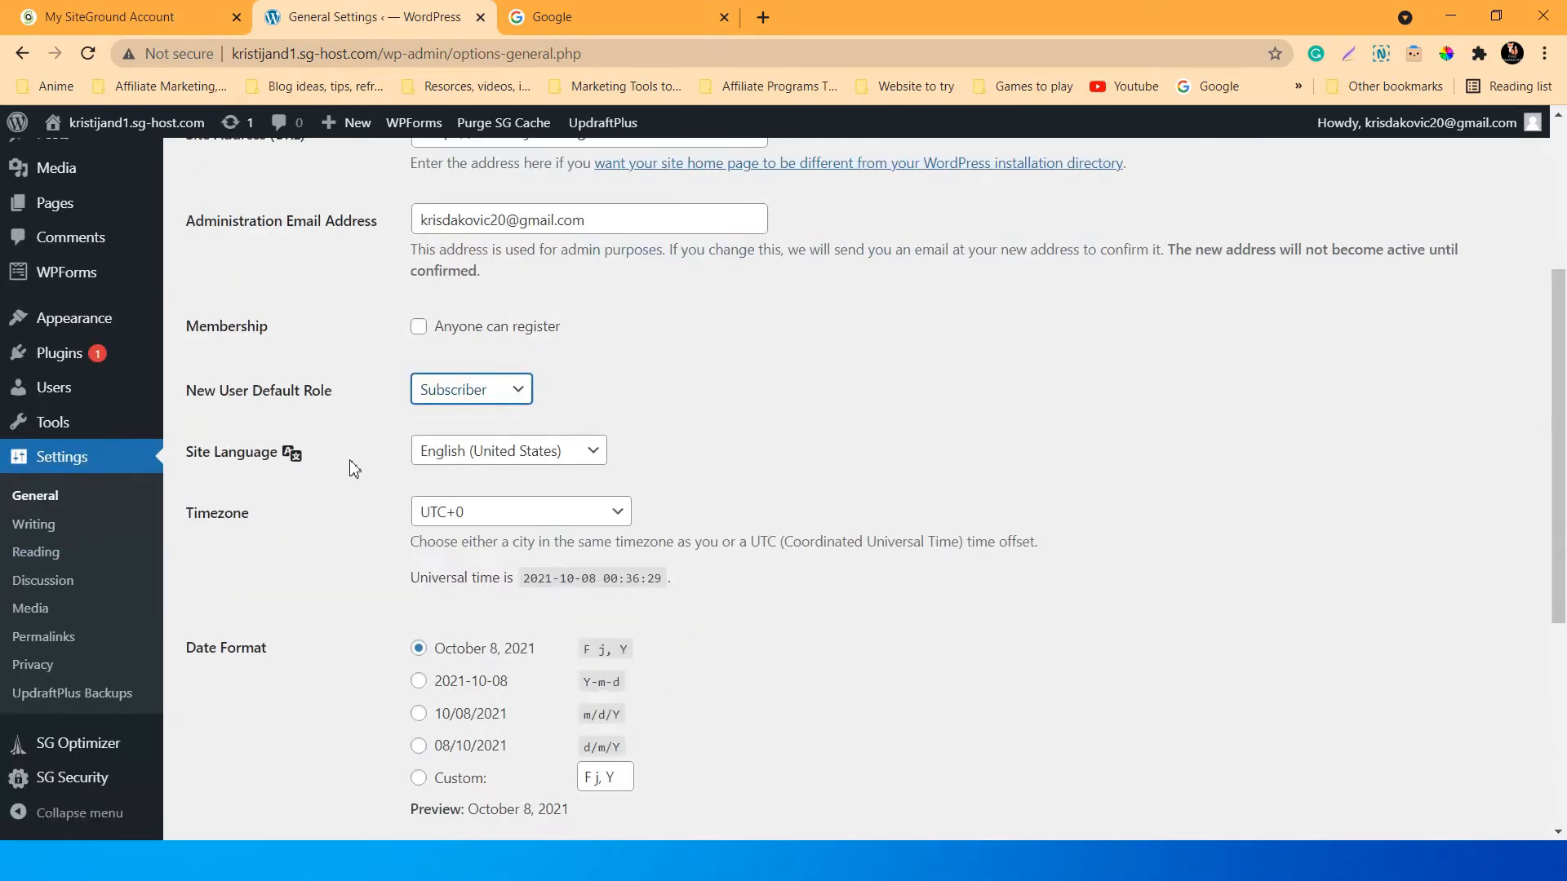
{"action": "scroll", "coordinate": [354, 468], "scroll_direction": "down", "scroll_amount": 1}
{"action": "left_click", "coordinate": [571, 414]}
{"action": "left_click", "coordinate": [574, 420]}
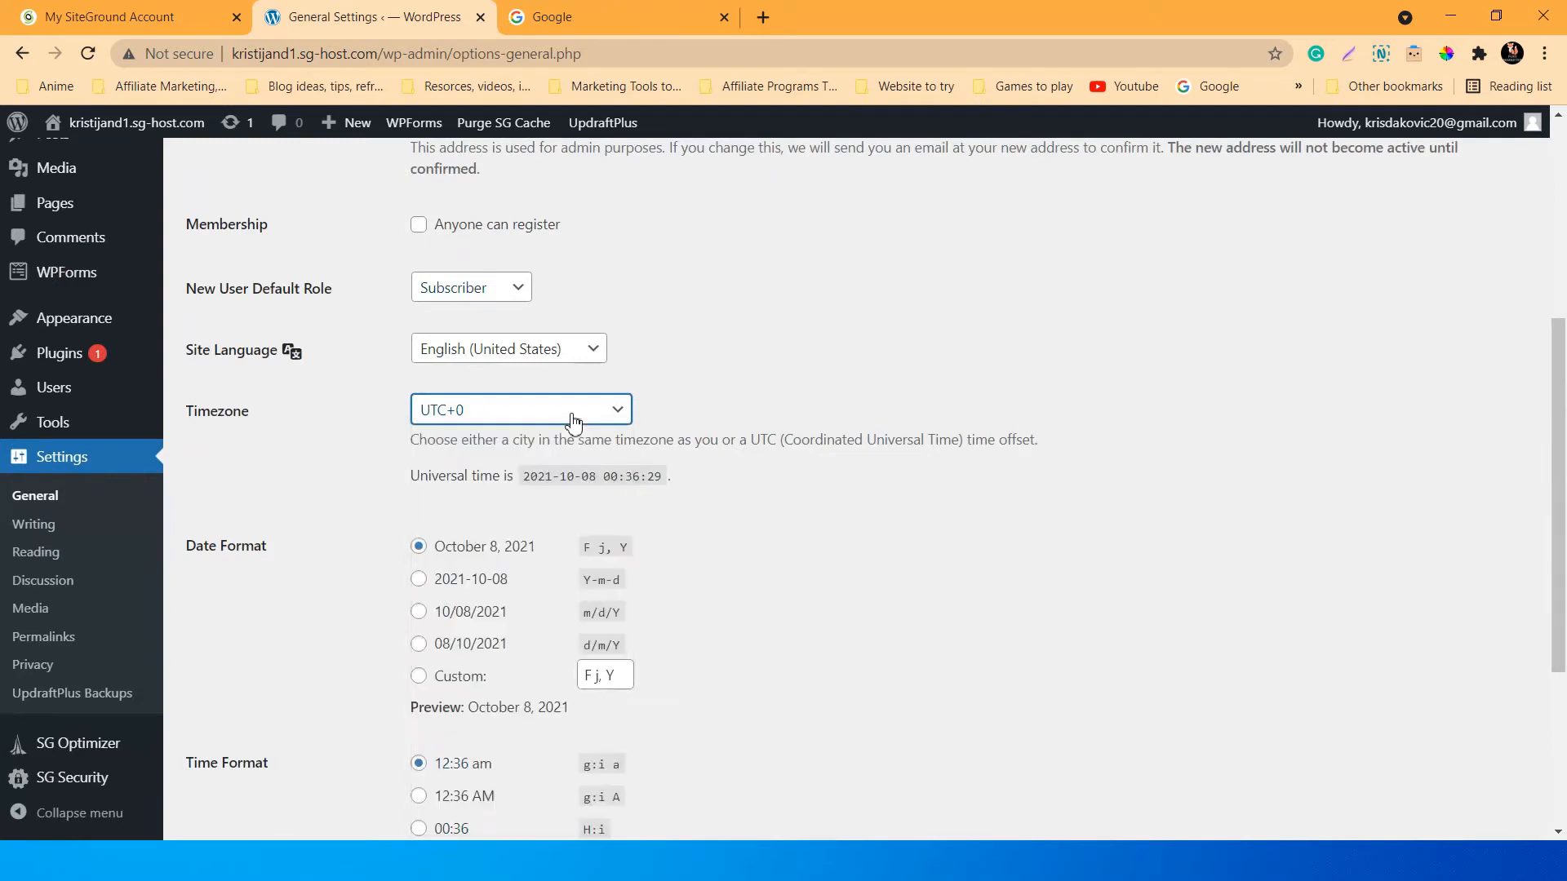
{"action": "scroll", "coordinate": [363, 490], "scroll_direction": "down", "scroll_amount": 2}
{"action": "scroll", "coordinate": [351, 437], "scroll_direction": "down", "scroll_amount": 1}
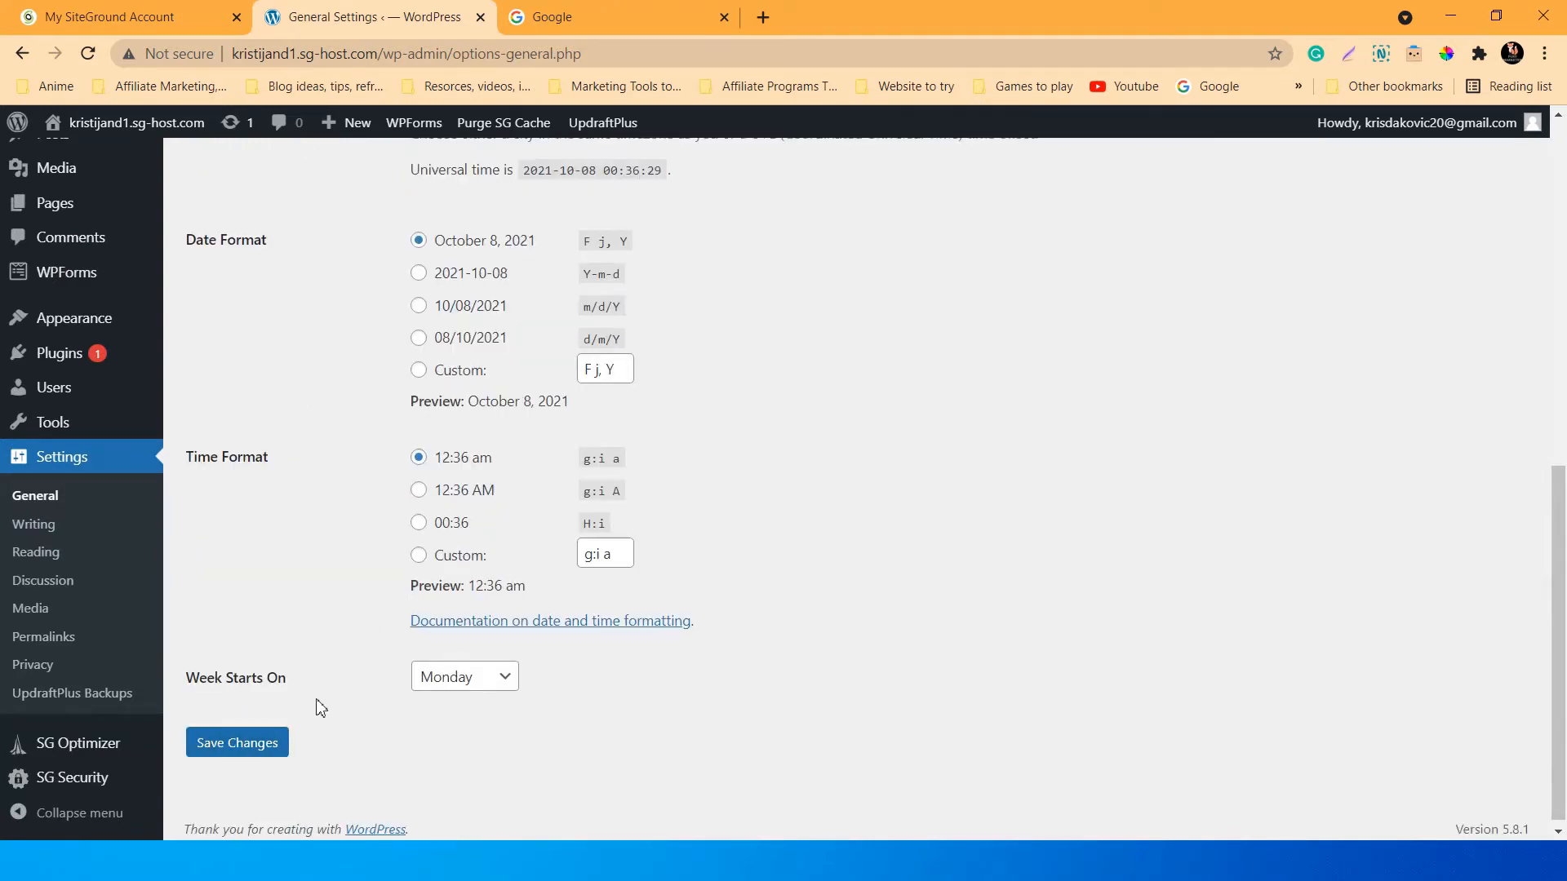
{"action": "scroll", "coordinate": [320, 669], "scroll_direction": "up", "scroll_amount": 1}
Review Writing Settings (Uncategorized default category, Standard post format), then move on to Reading settings.
{"action": "left_click", "coordinate": [47, 612]}
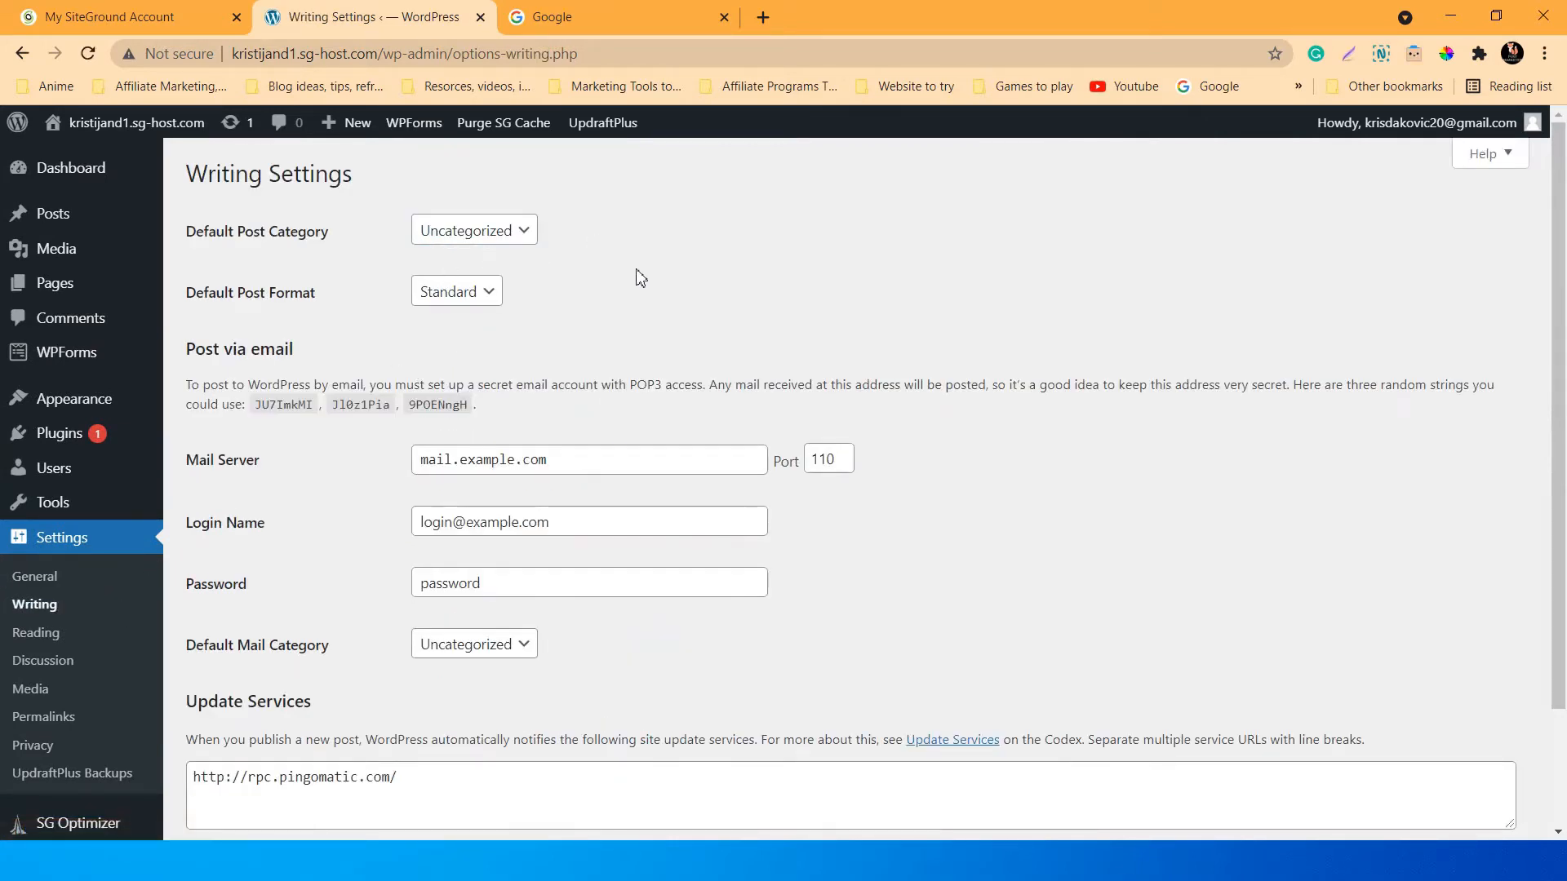
{"action": "scroll", "coordinate": [628, 302], "scroll_direction": "down", "scroll_amount": 1}
{"action": "scroll", "coordinate": [620, 317], "scroll_direction": "down", "scroll_amount": 1}
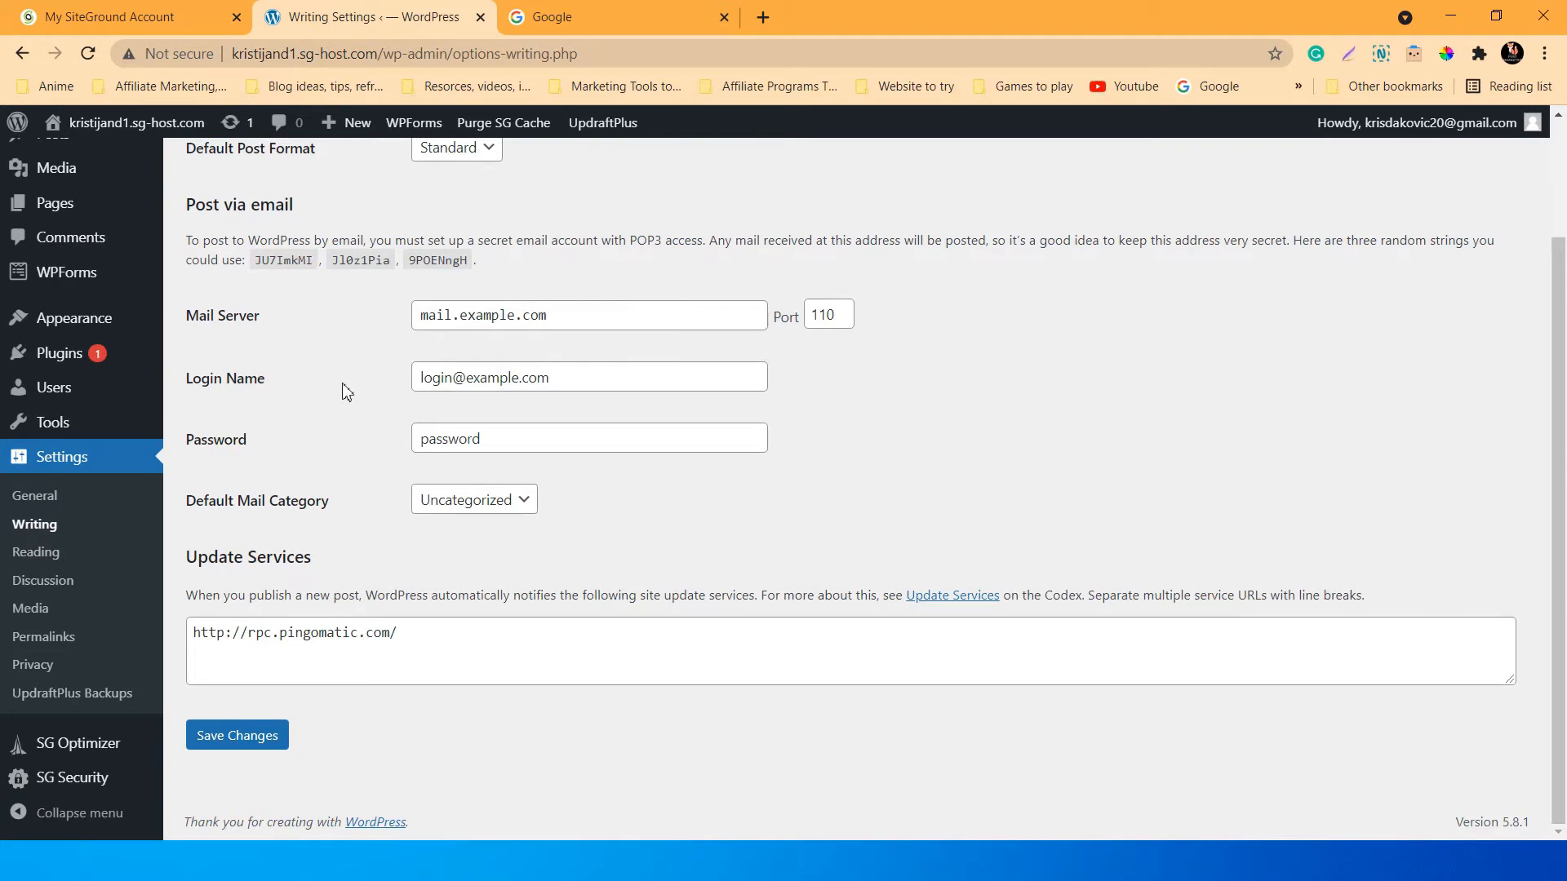
{"action": "scroll", "coordinate": [345, 393], "scroll_direction": "up", "scroll_amount": 1}
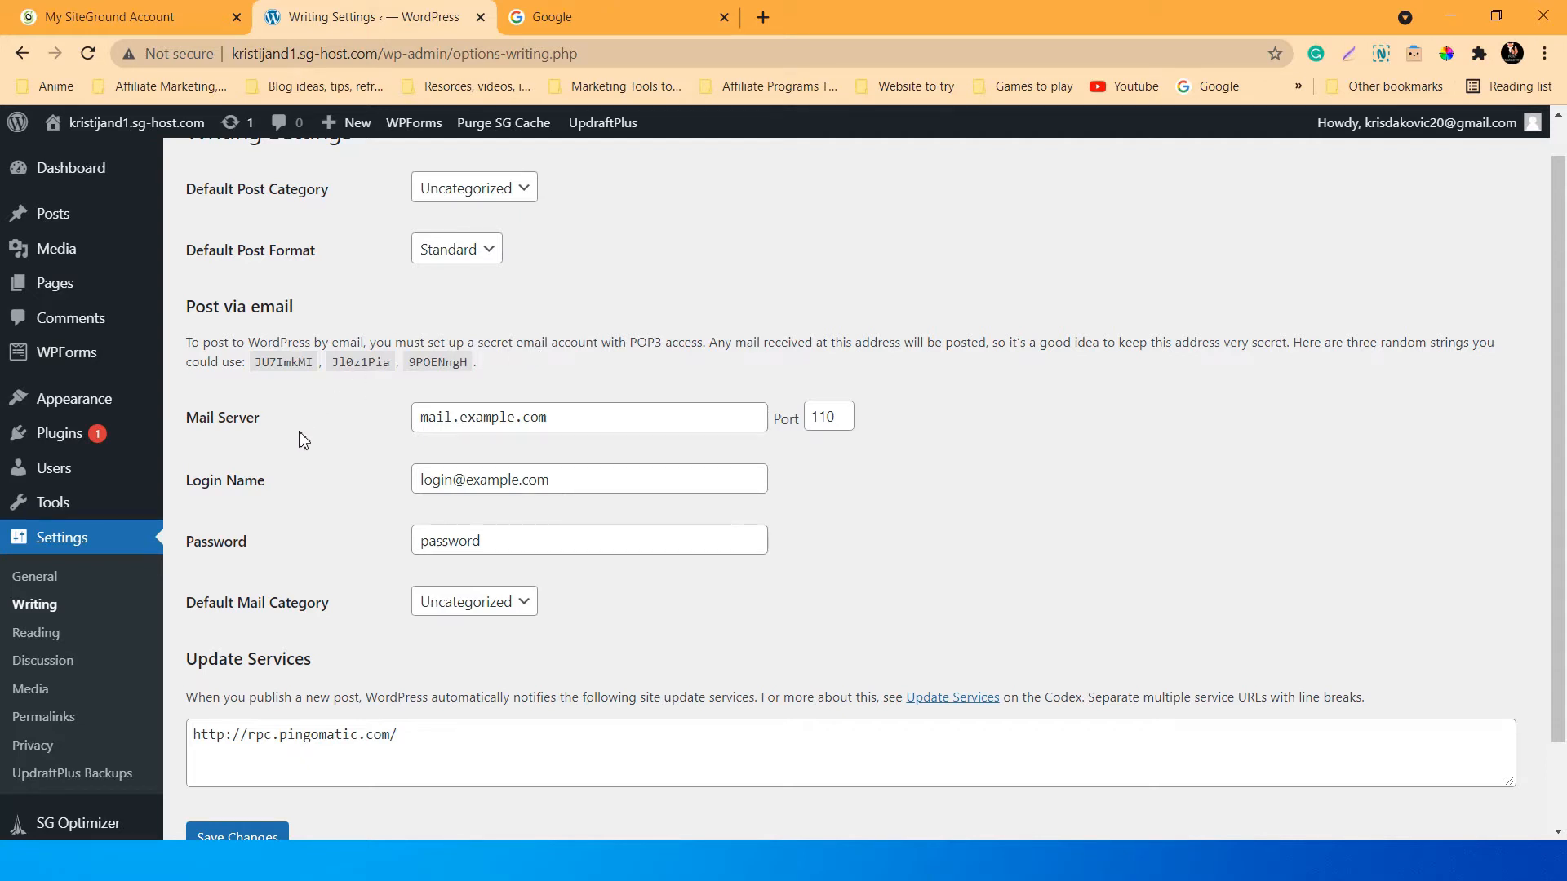
{"action": "scroll", "coordinate": [309, 432], "scroll_direction": "down", "scroll_amount": 2}
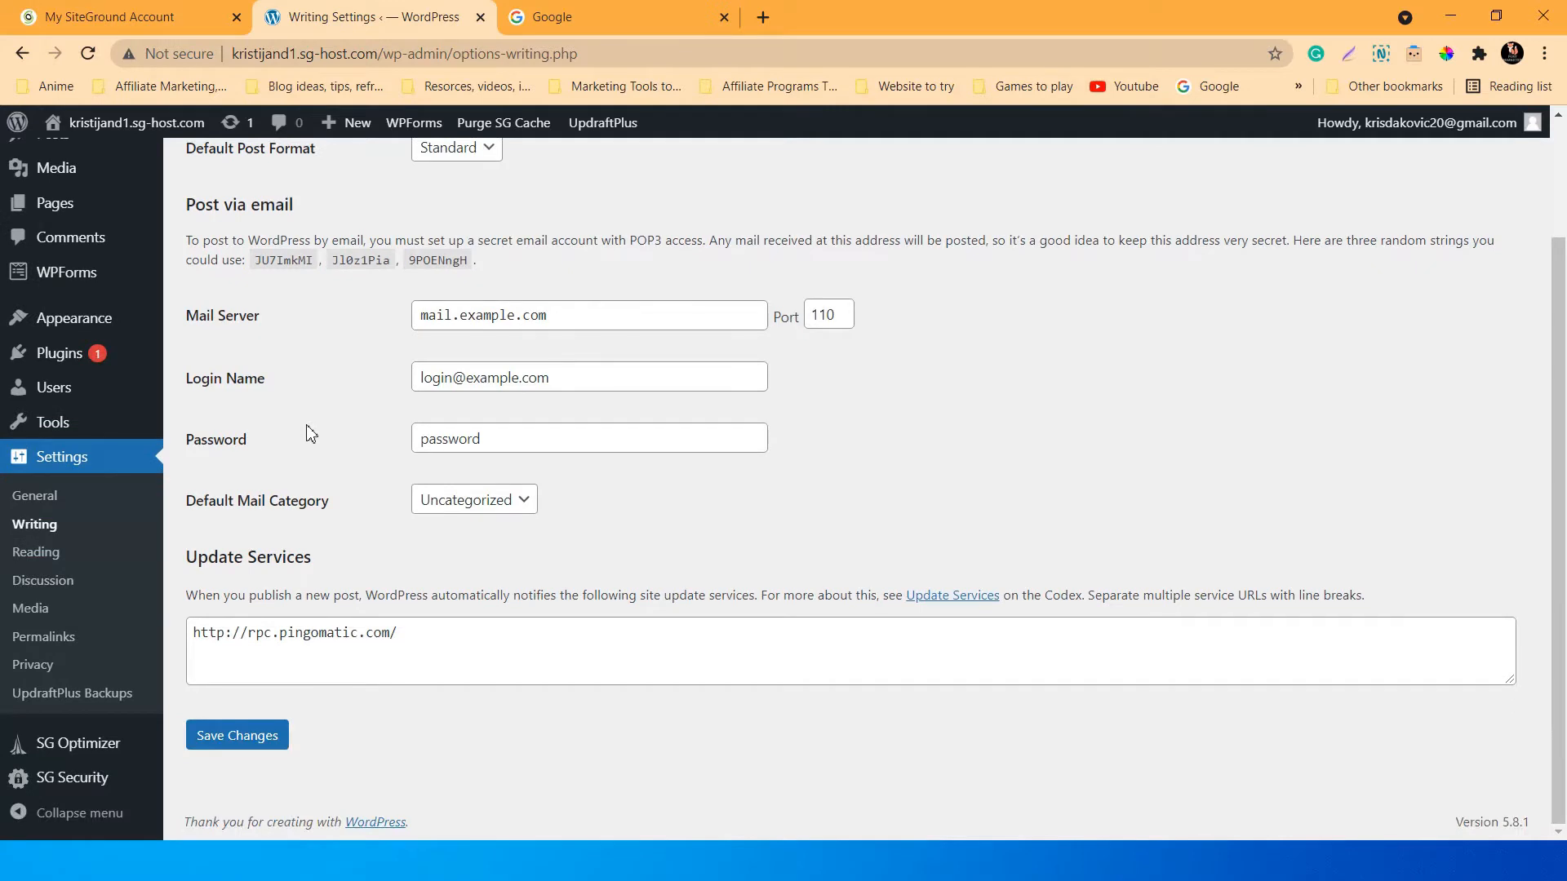
{"action": "left_click", "coordinate": [37, 555]}
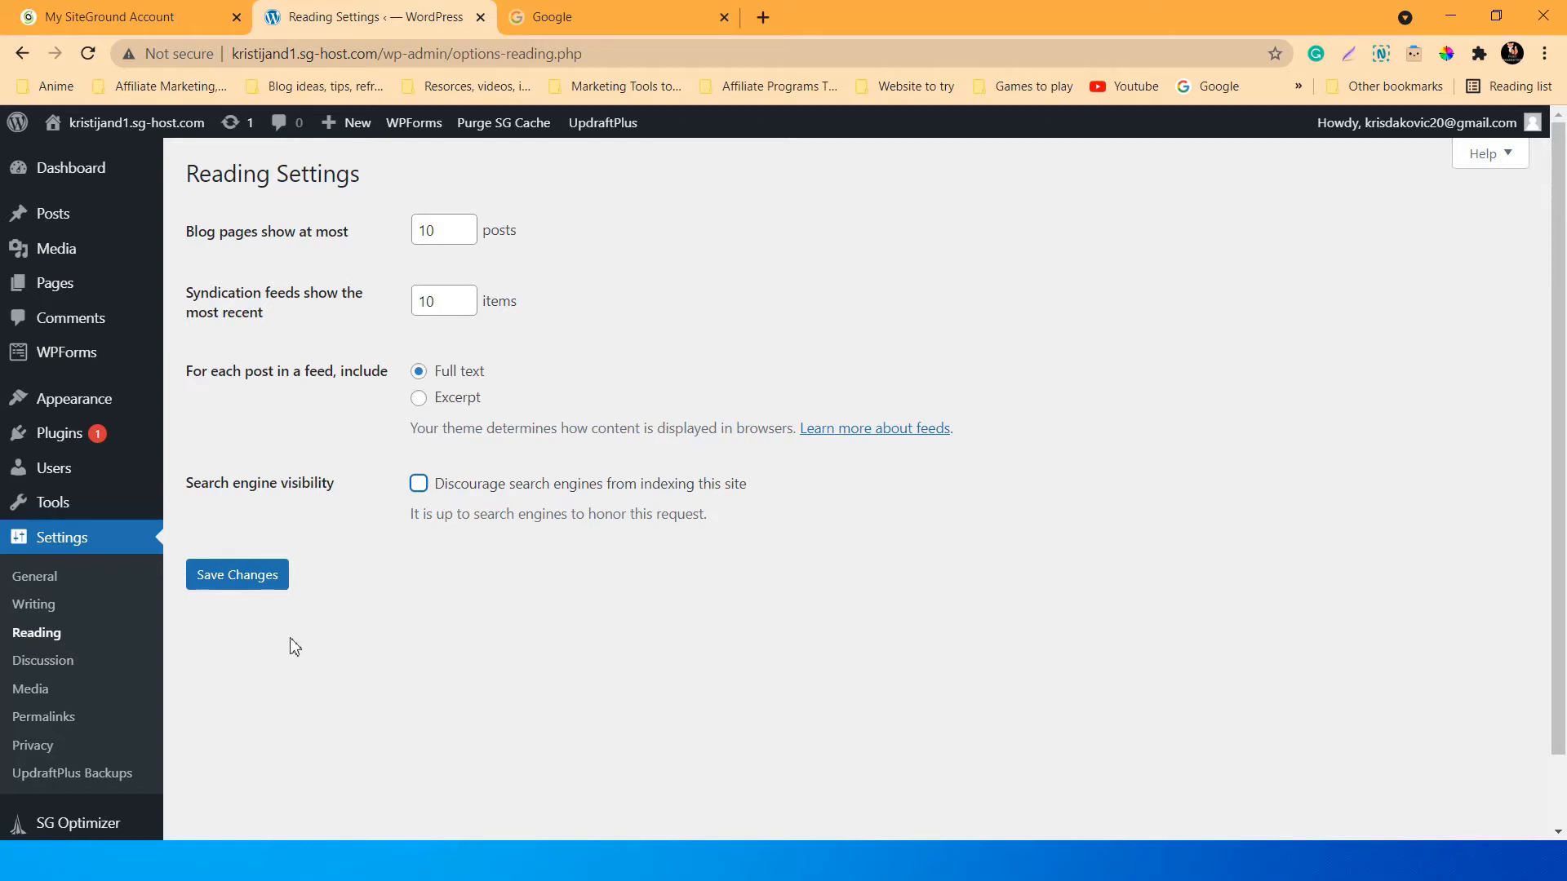
In Settings > Discussion, enable 'Comment must be manually approved' and save the changes.
{"action": "left_click", "coordinate": [58, 668]}
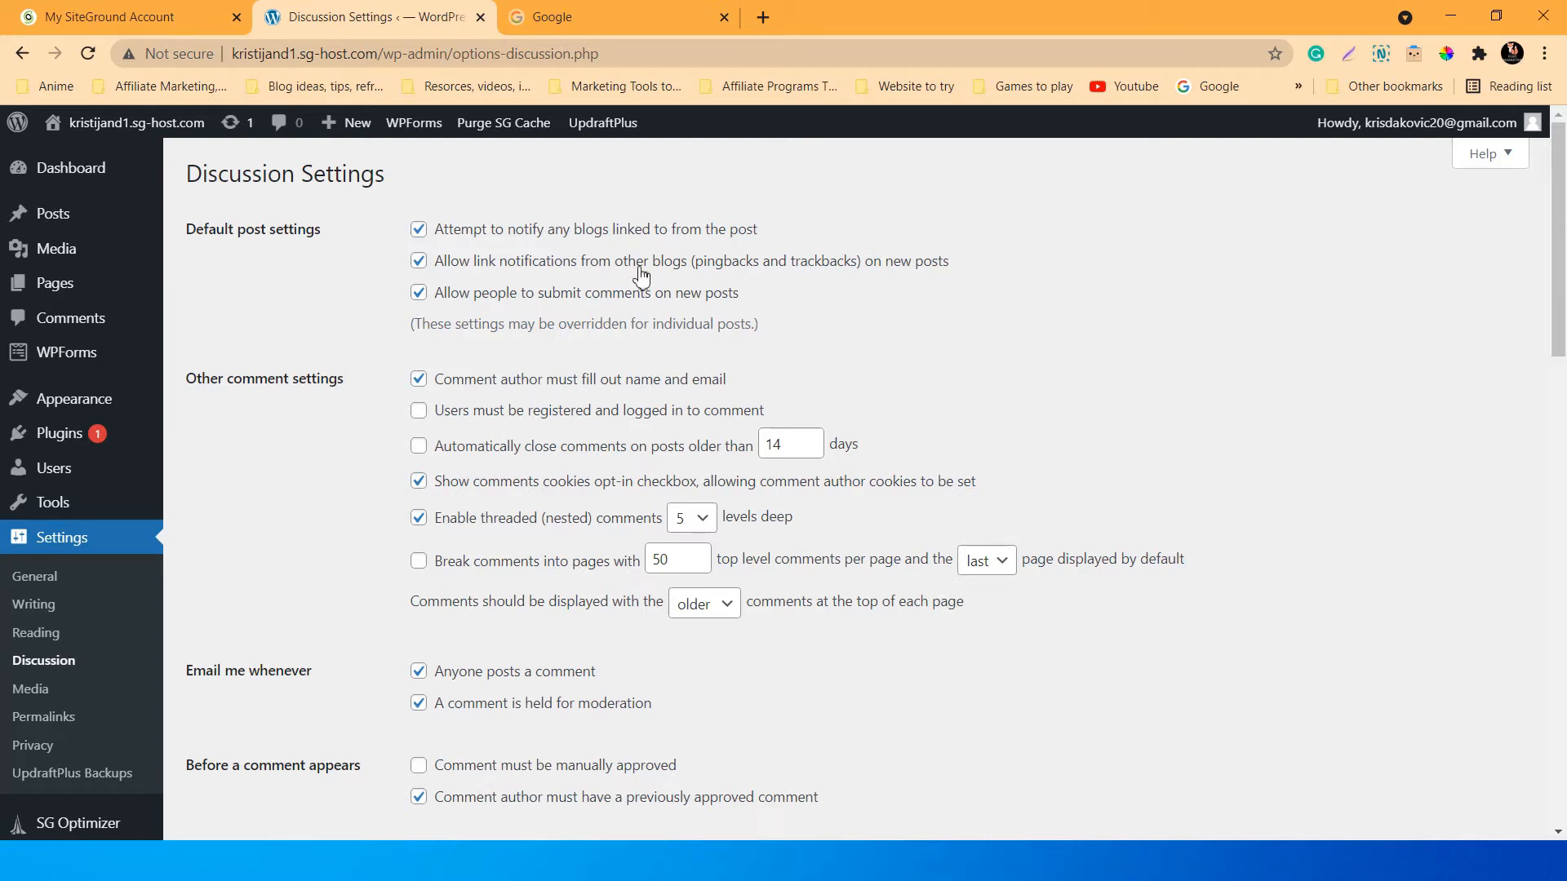
{"action": "scroll", "coordinate": [604, 359], "scroll_direction": "down", "scroll_amount": 1}
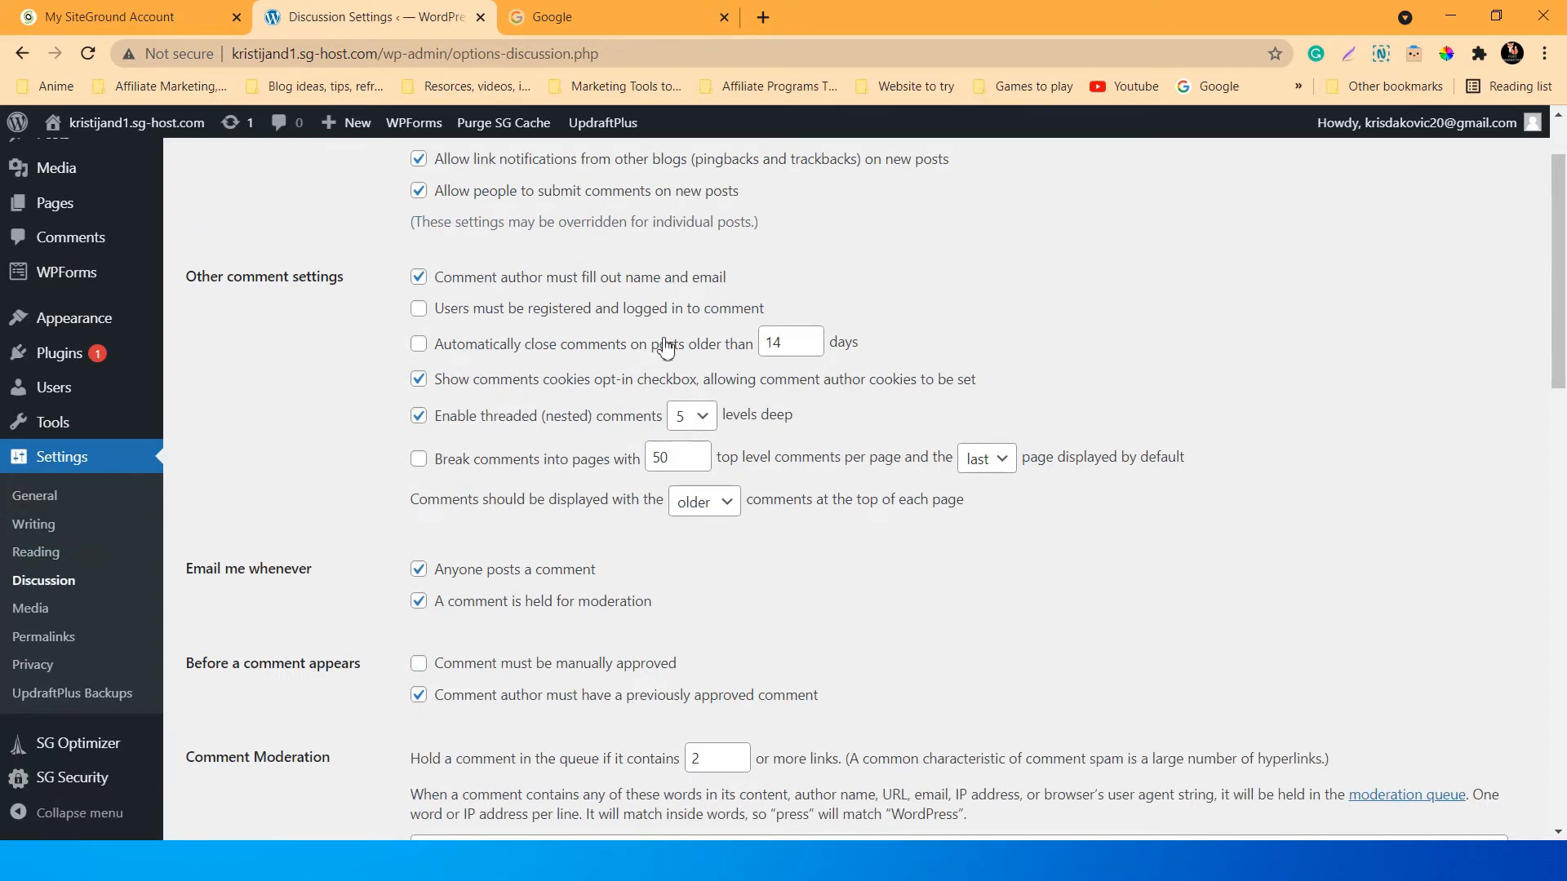
{"action": "scroll", "coordinate": [595, 408], "scroll_direction": "down", "scroll_amount": 2}
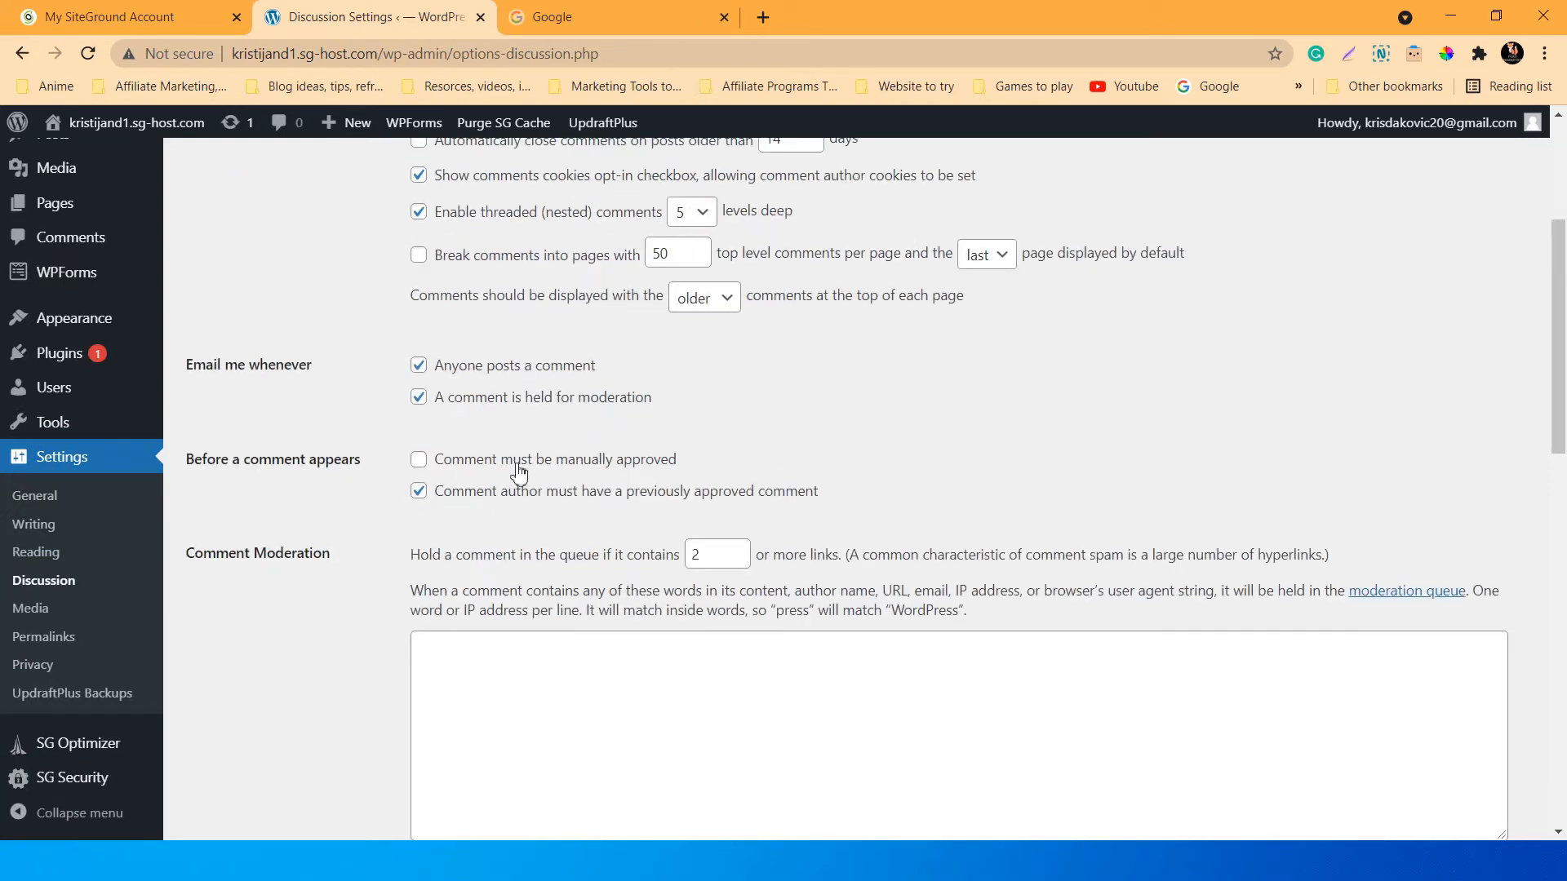
{"action": "scroll", "coordinate": [522, 469], "scroll_direction": "down", "scroll_amount": 1}
{"action": "scroll", "coordinate": [489, 437], "scroll_direction": "up", "scroll_amount": 1}
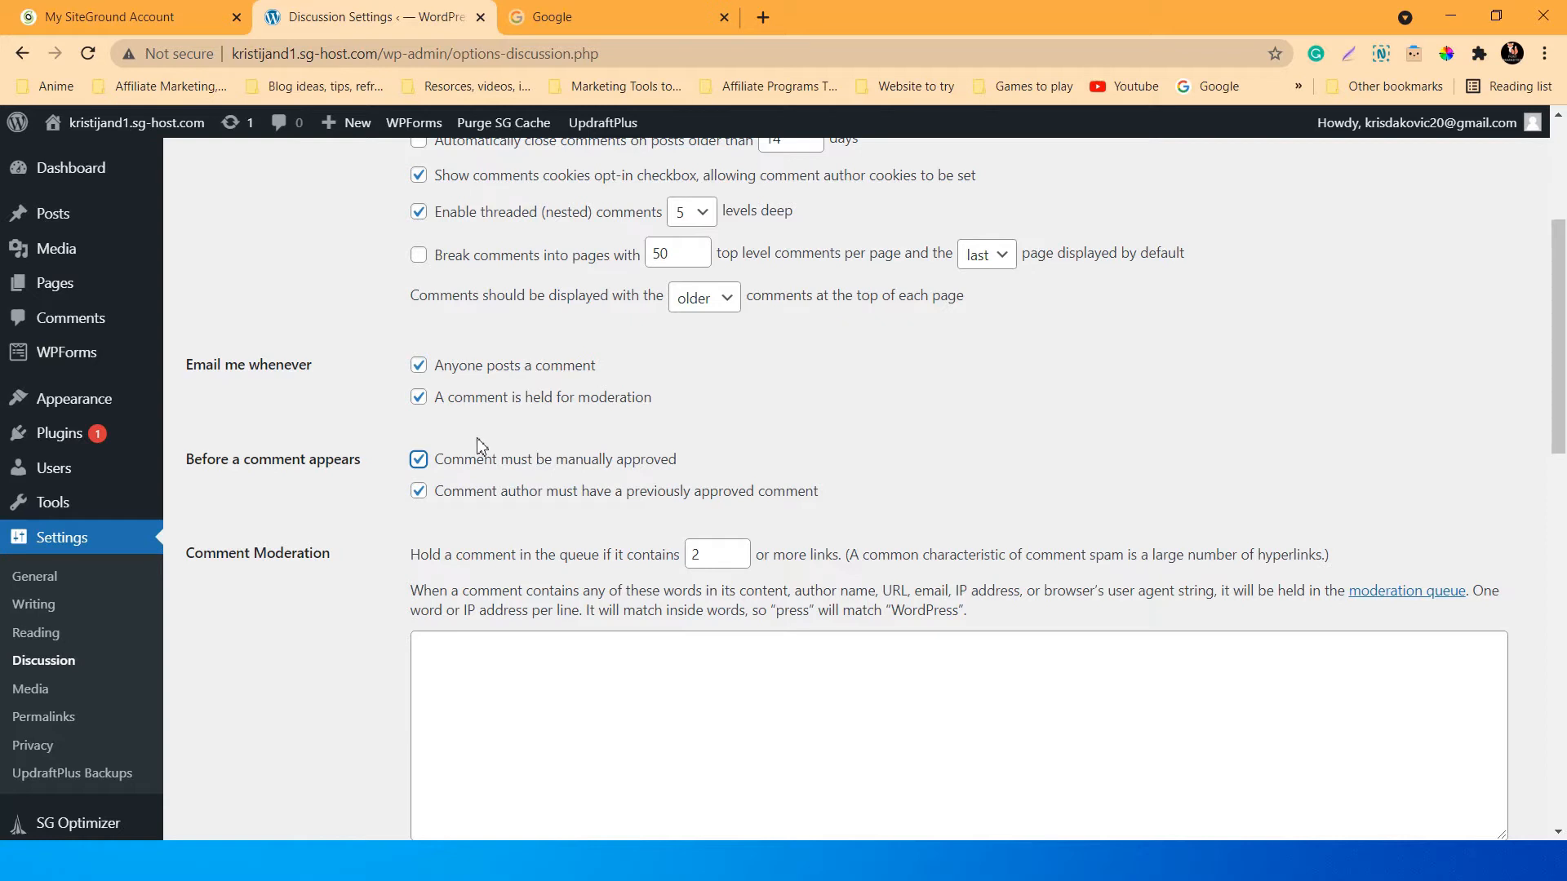
{"action": "scroll", "coordinate": [433, 457], "scroll_direction": "down", "scroll_amount": 1}
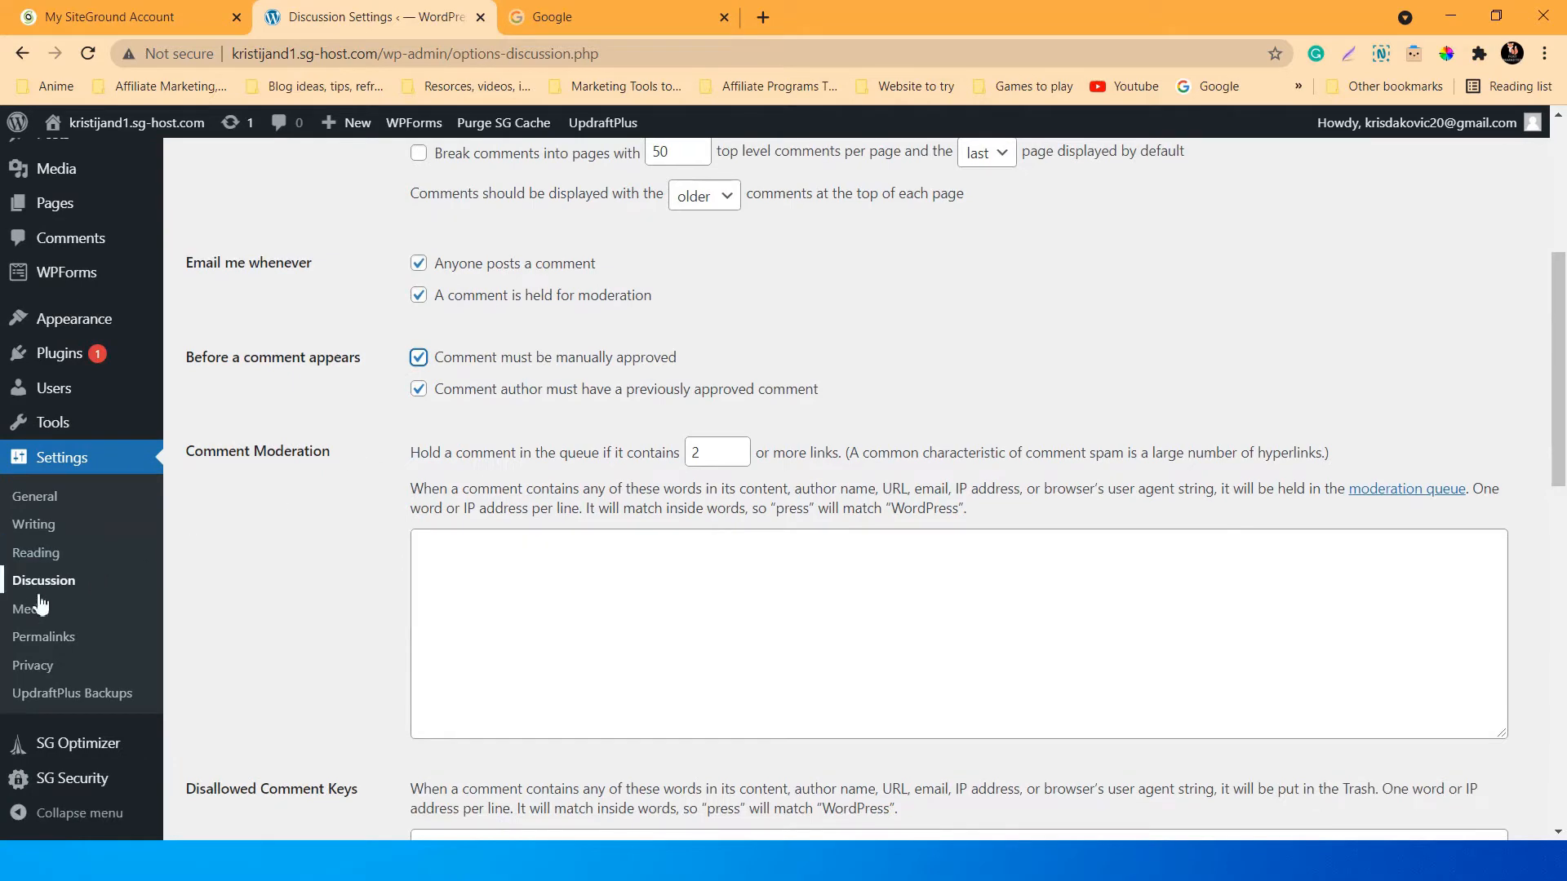
{"action": "scroll", "coordinate": [510, 591], "scroll_direction": "down", "scroll_amount": 1}
{"action": "scroll", "coordinate": [510, 596], "scroll_direction": "down", "scroll_amount": 9}
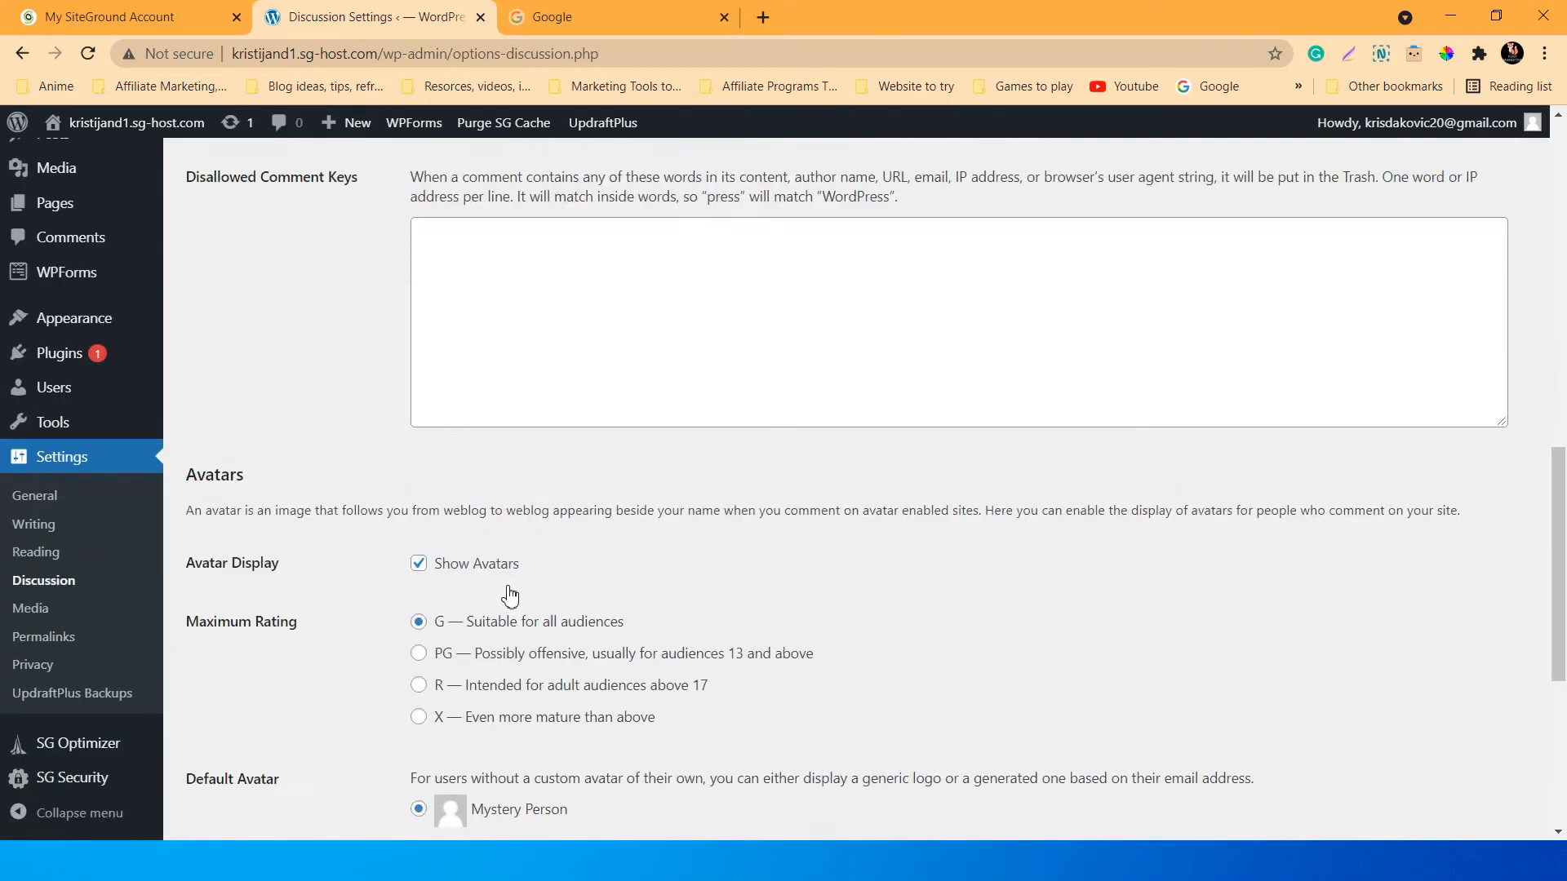
{"action": "scroll", "coordinate": [758, 563], "scroll_direction": "down", "scroll_amount": 1}
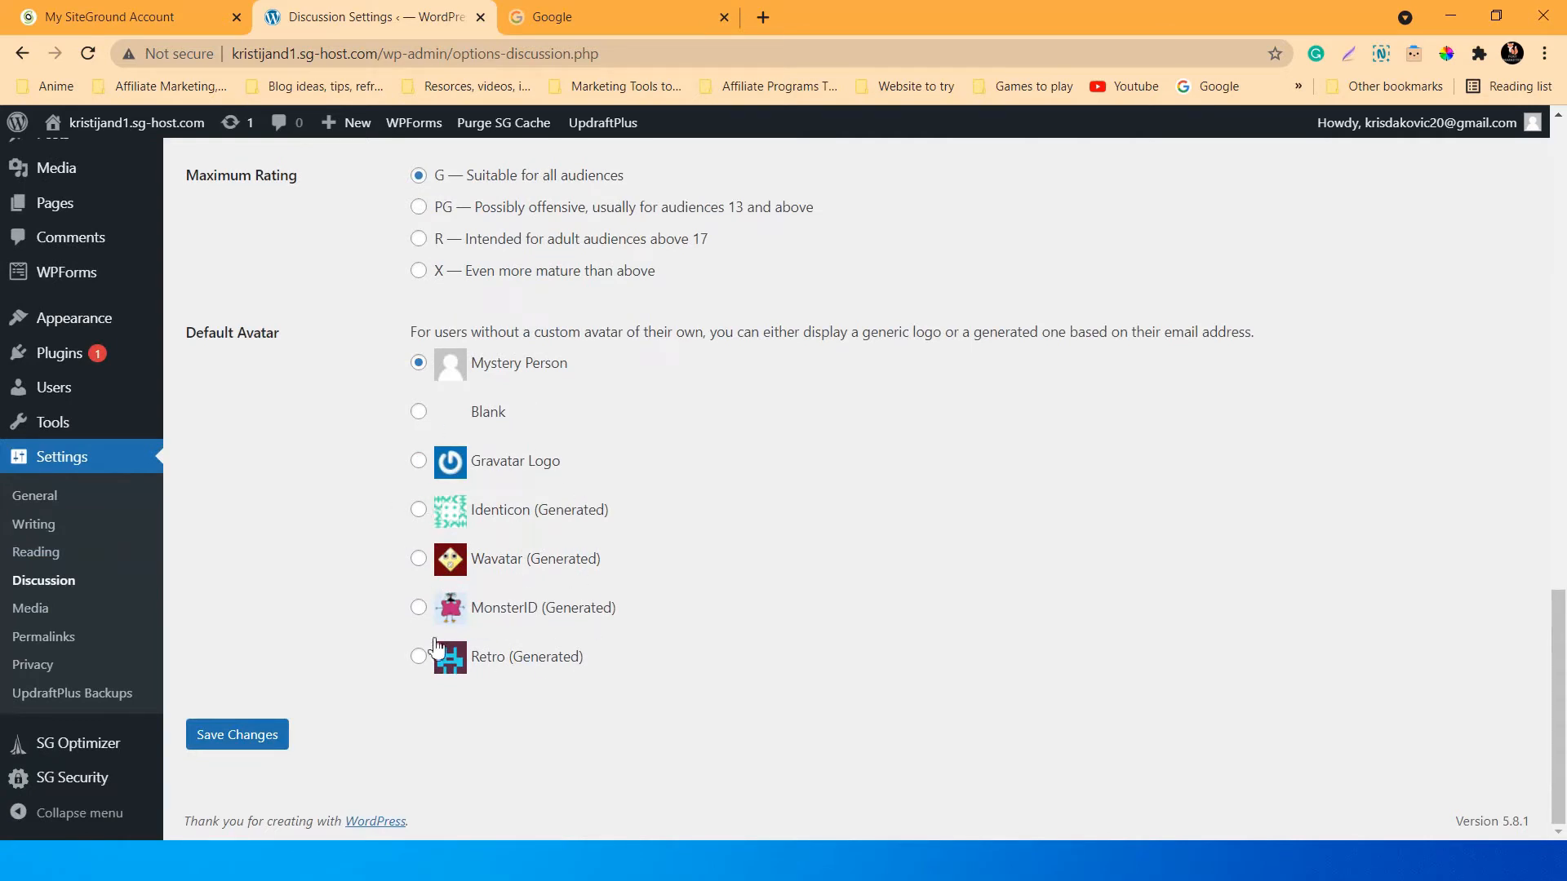
{"action": "mouse_move", "coordinate": [1534, 135]}
{"action": "scroll", "coordinate": [722, 616], "scroll_direction": "up", "scroll_amount": 3}
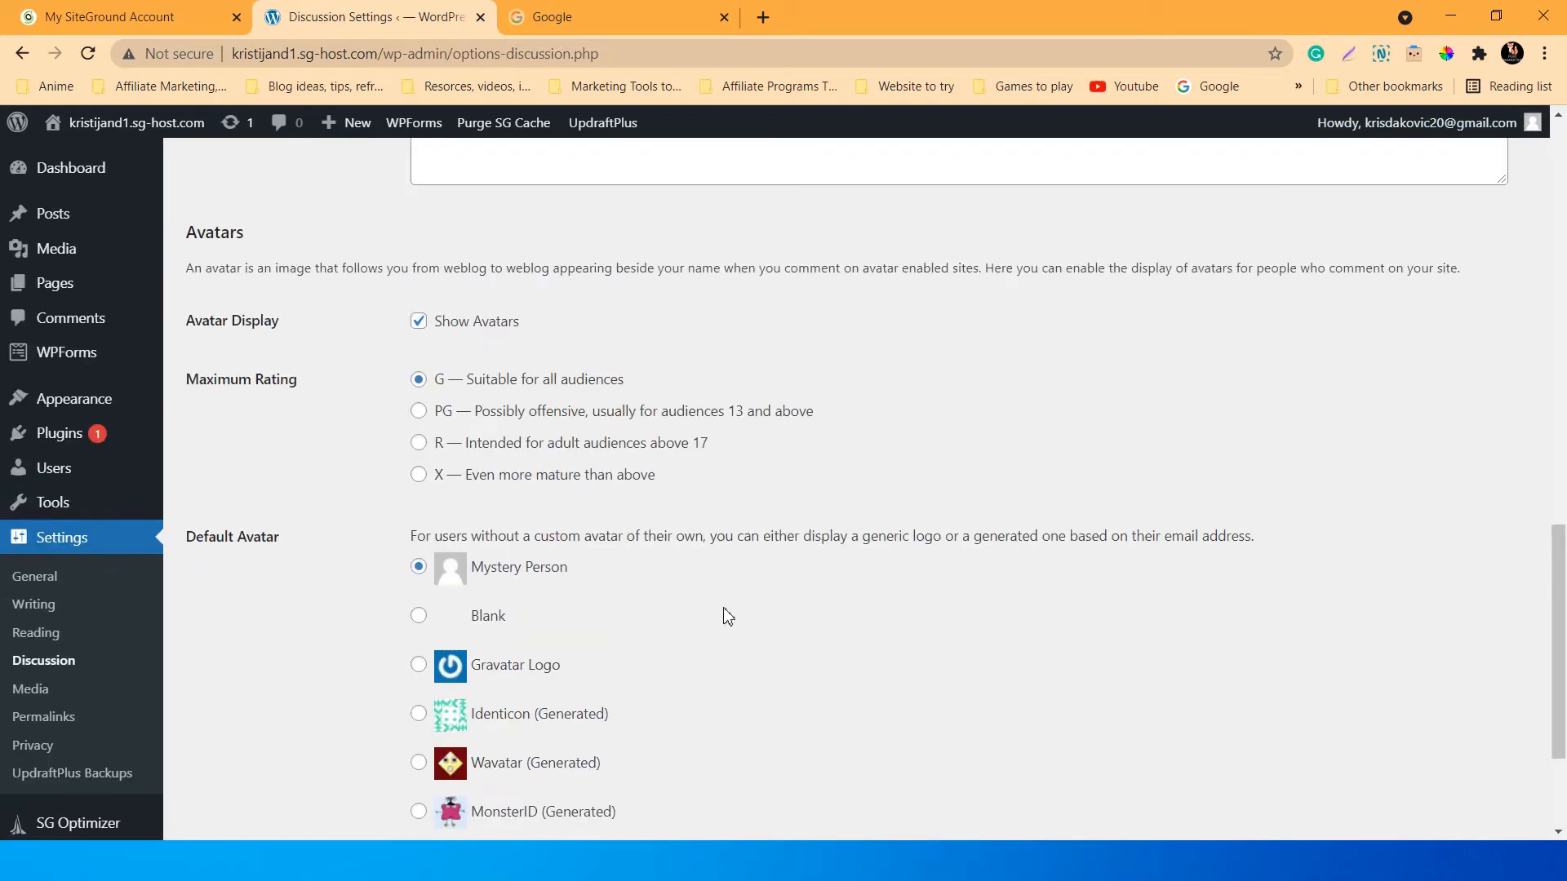
{"action": "scroll", "coordinate": [722, 616], "scroll_direction": "down", "scroll_amount": 3}
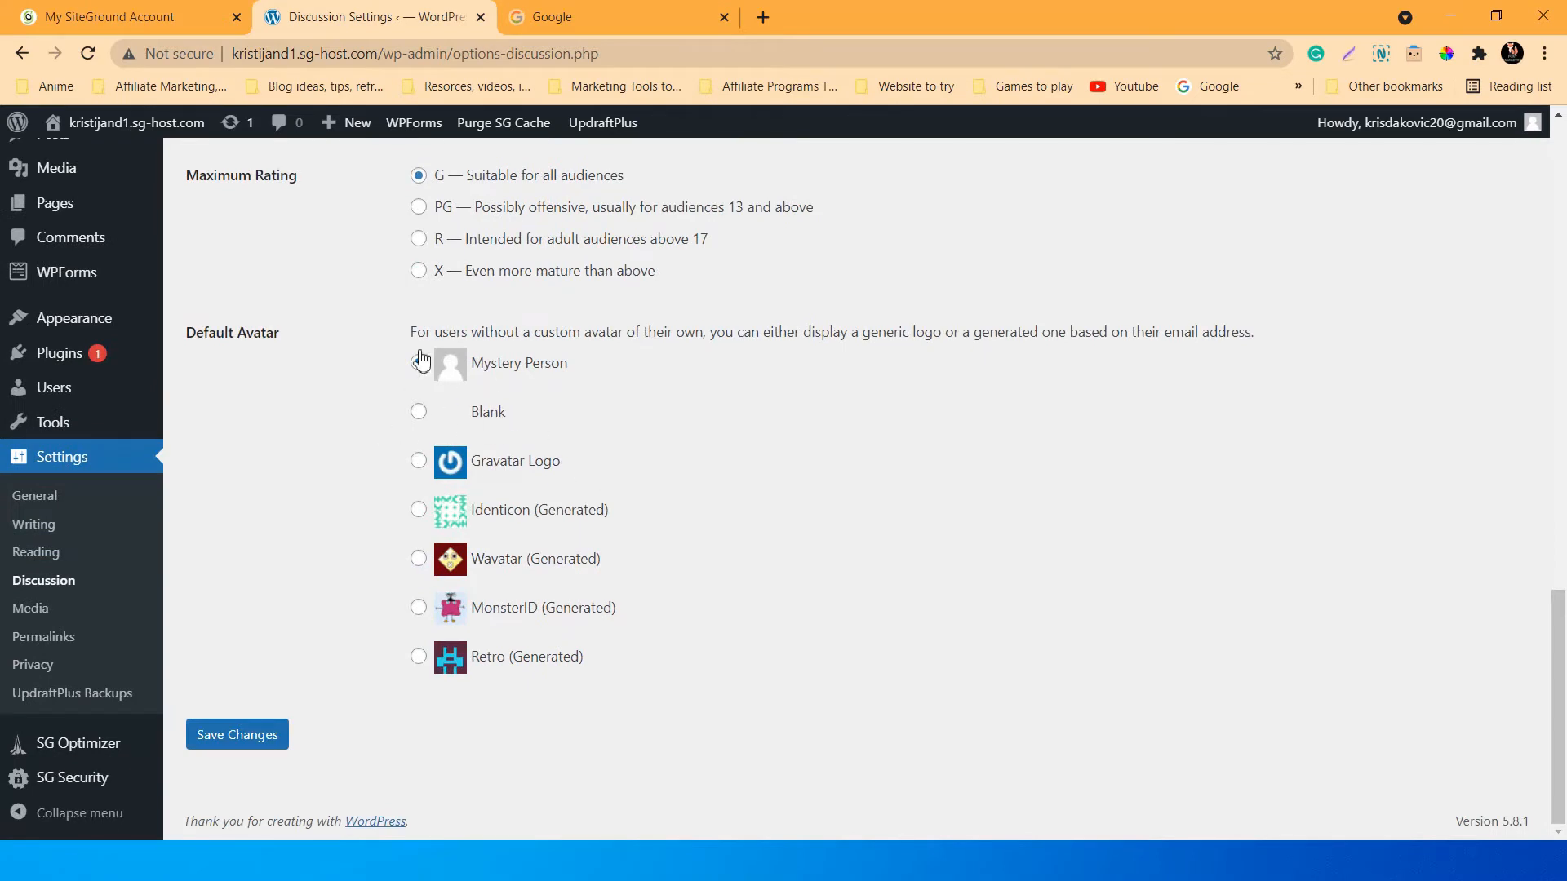
{"action": "left_click", "coordinate": [245, 716]}
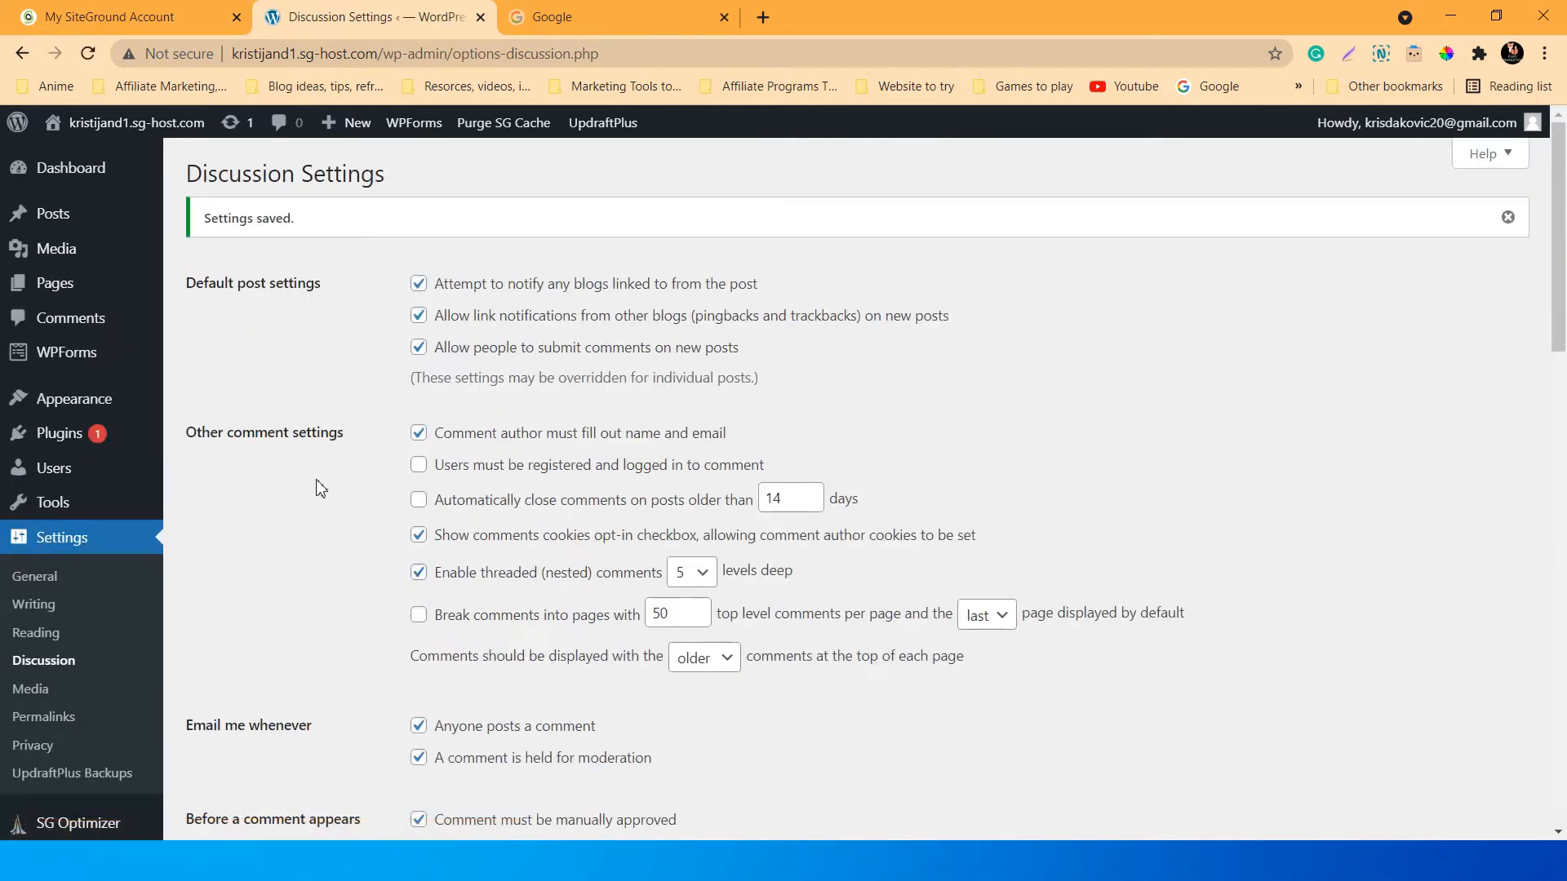
{"action": "scroll", "coordinate": [321, 488], "scroll_direction": "down", "scroll_amount": 5}
{"action": "scroll", "coordinate": [320, 488], "scroll_direction": "up", "scroll_amount": 5}
Save Media Settings with the default 150×150, 300×300 and 1024×1024 sizes and month/year folders.
{"action": "left_click", "coordinate": [31, 690]}
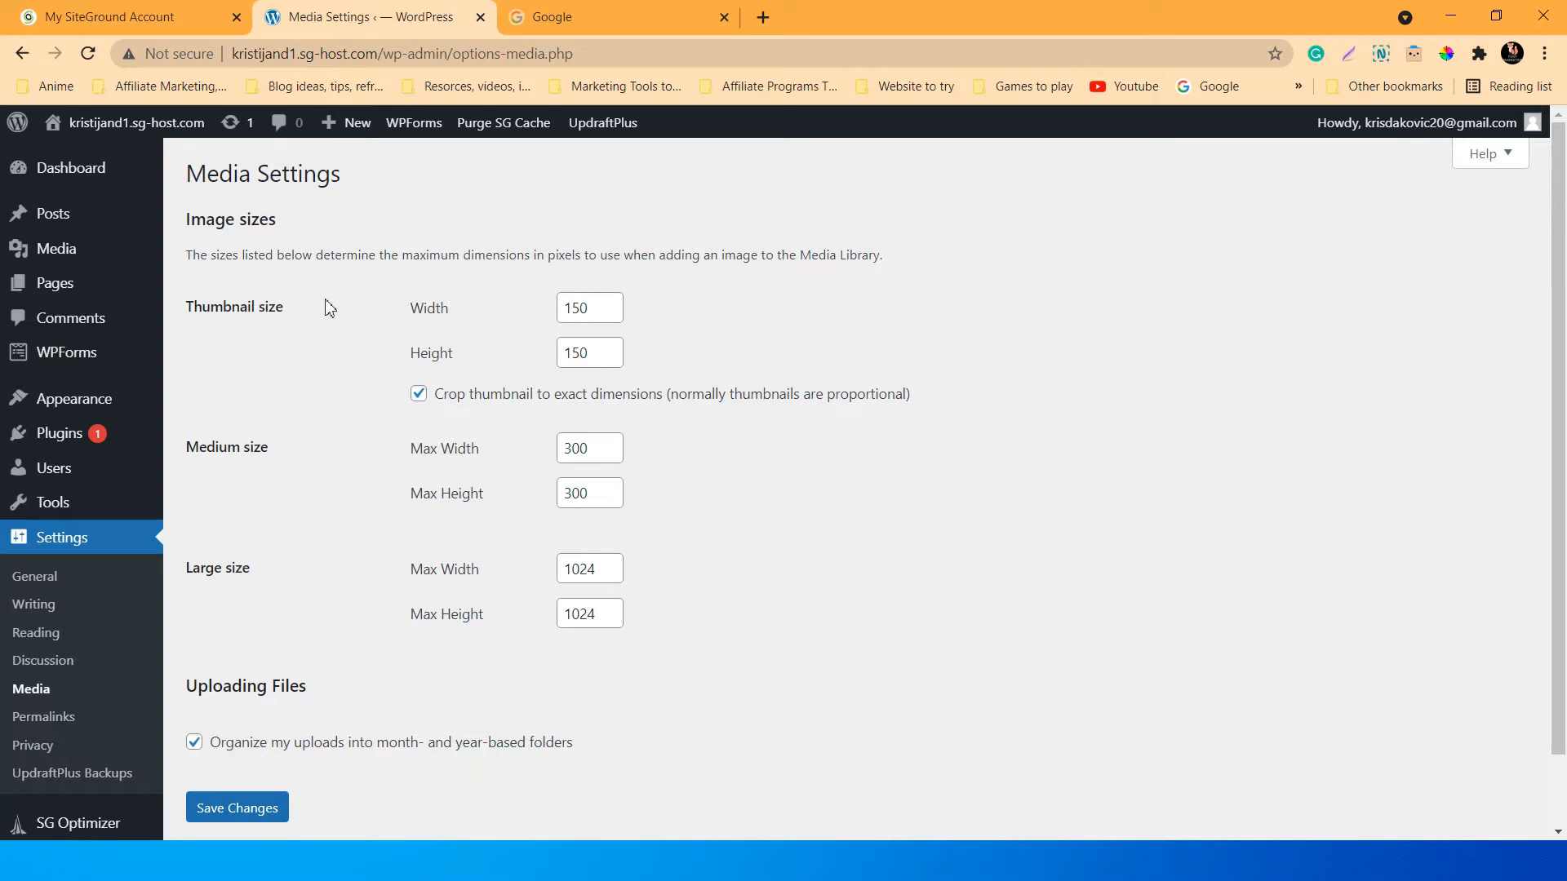
{"action": "scroll", "coordinate": [318, 384], "scroll_direction": "down", "scroll_amount": 1}
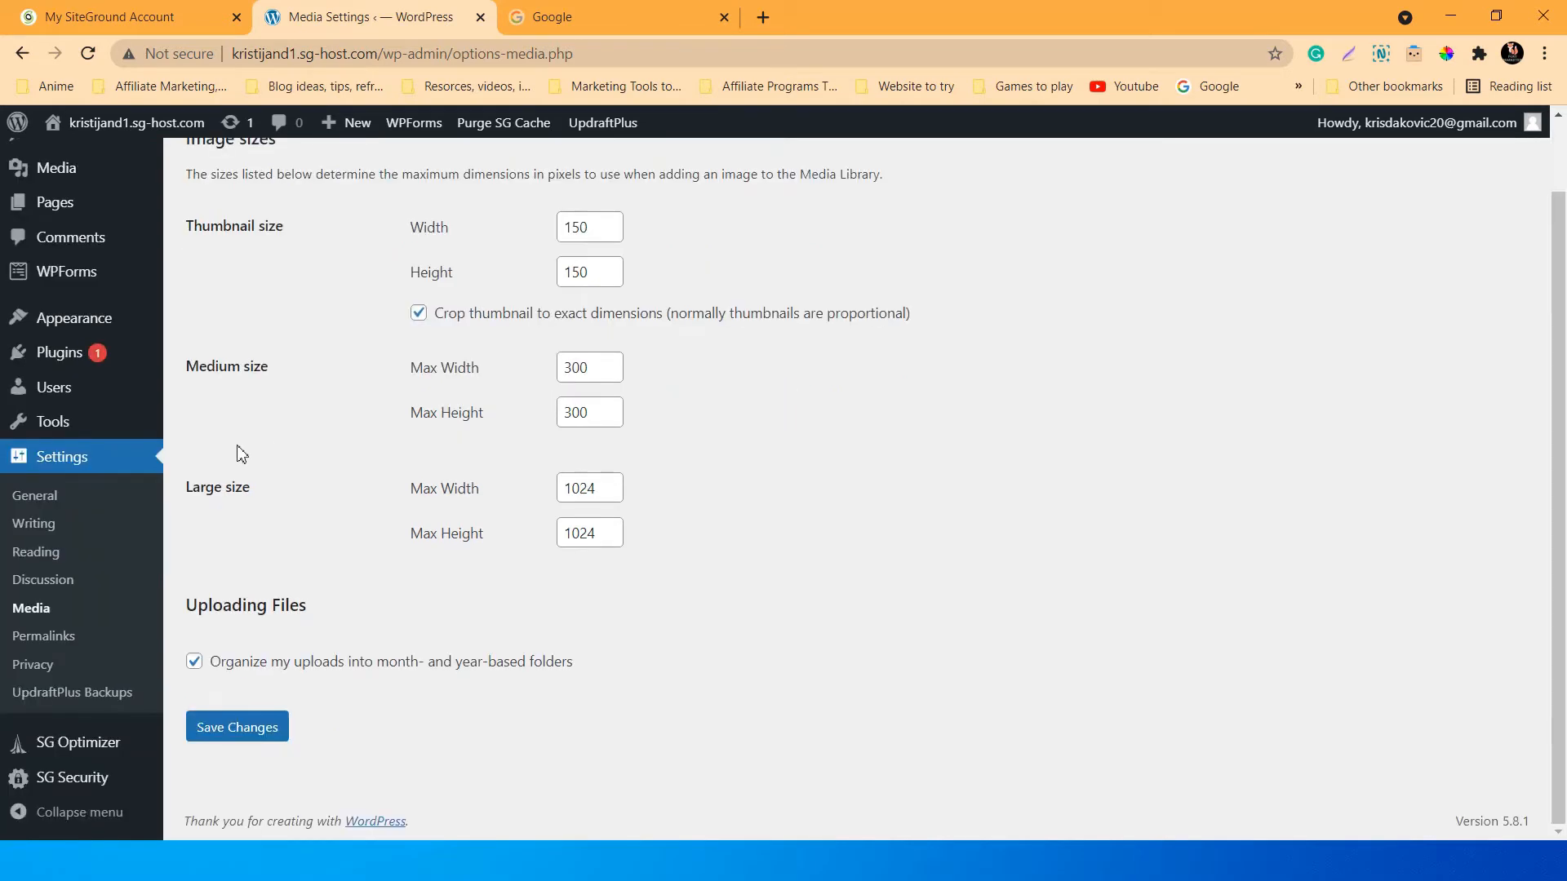
{"action": "scroll", "coordinate": [237, 451], "scroll_direction": "up", "scroll_amount": 1}
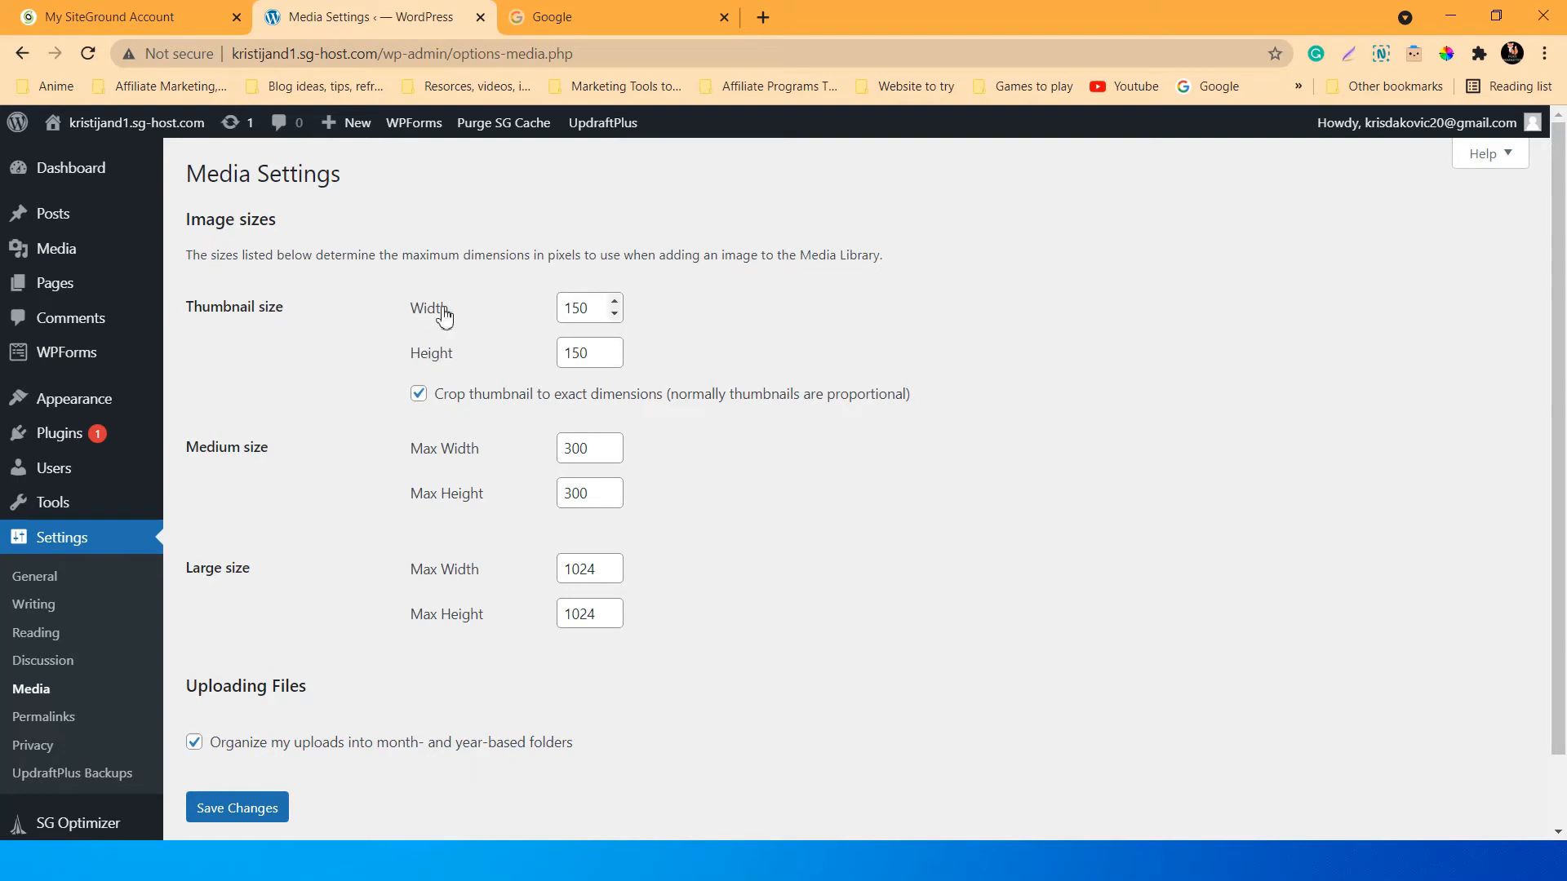
{"action": "scroll", "coordinate": [343, 436], "scroll_direction": "down", "scroll_amount": 1}
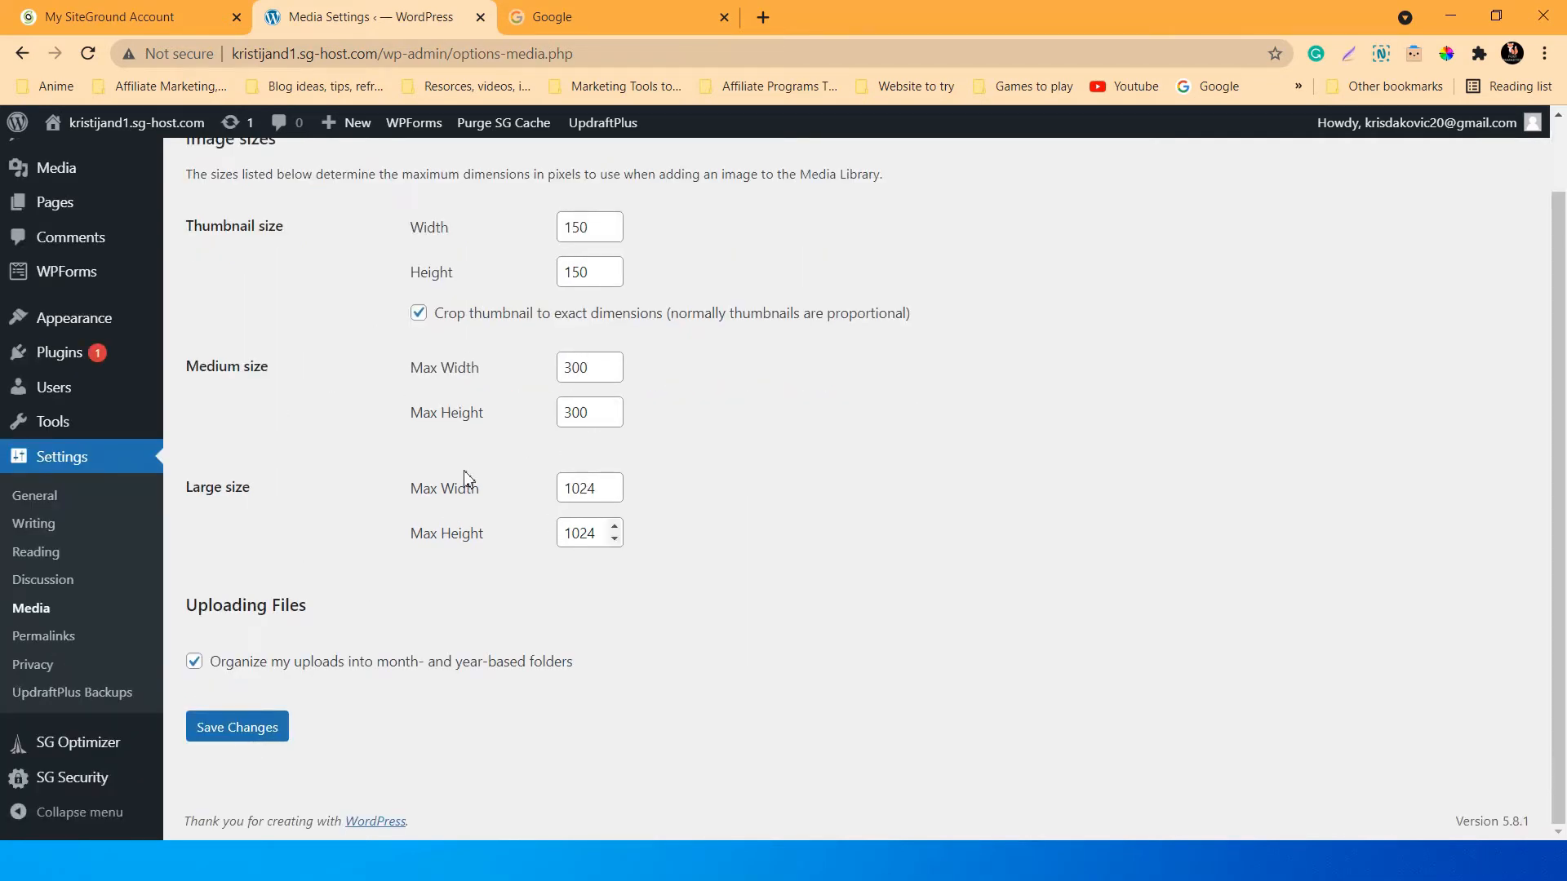
{"action": "left_click", "coordinate": [237, 729]}
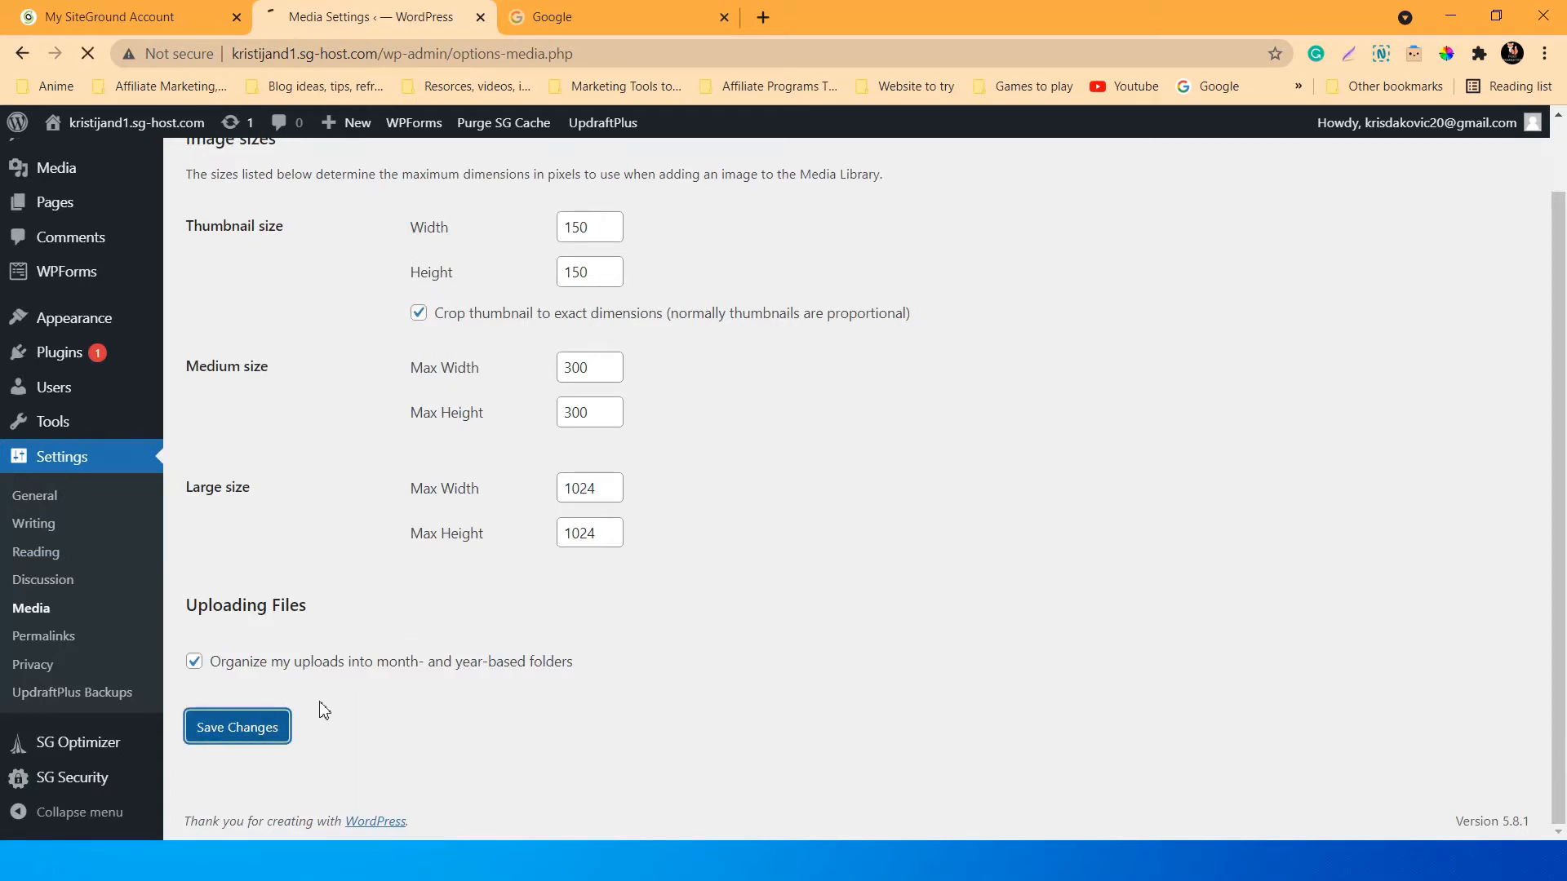
{"action": "scroll", "coordinate": [383, 629], "scroll_direction": "down", "scroll_amount": 2}
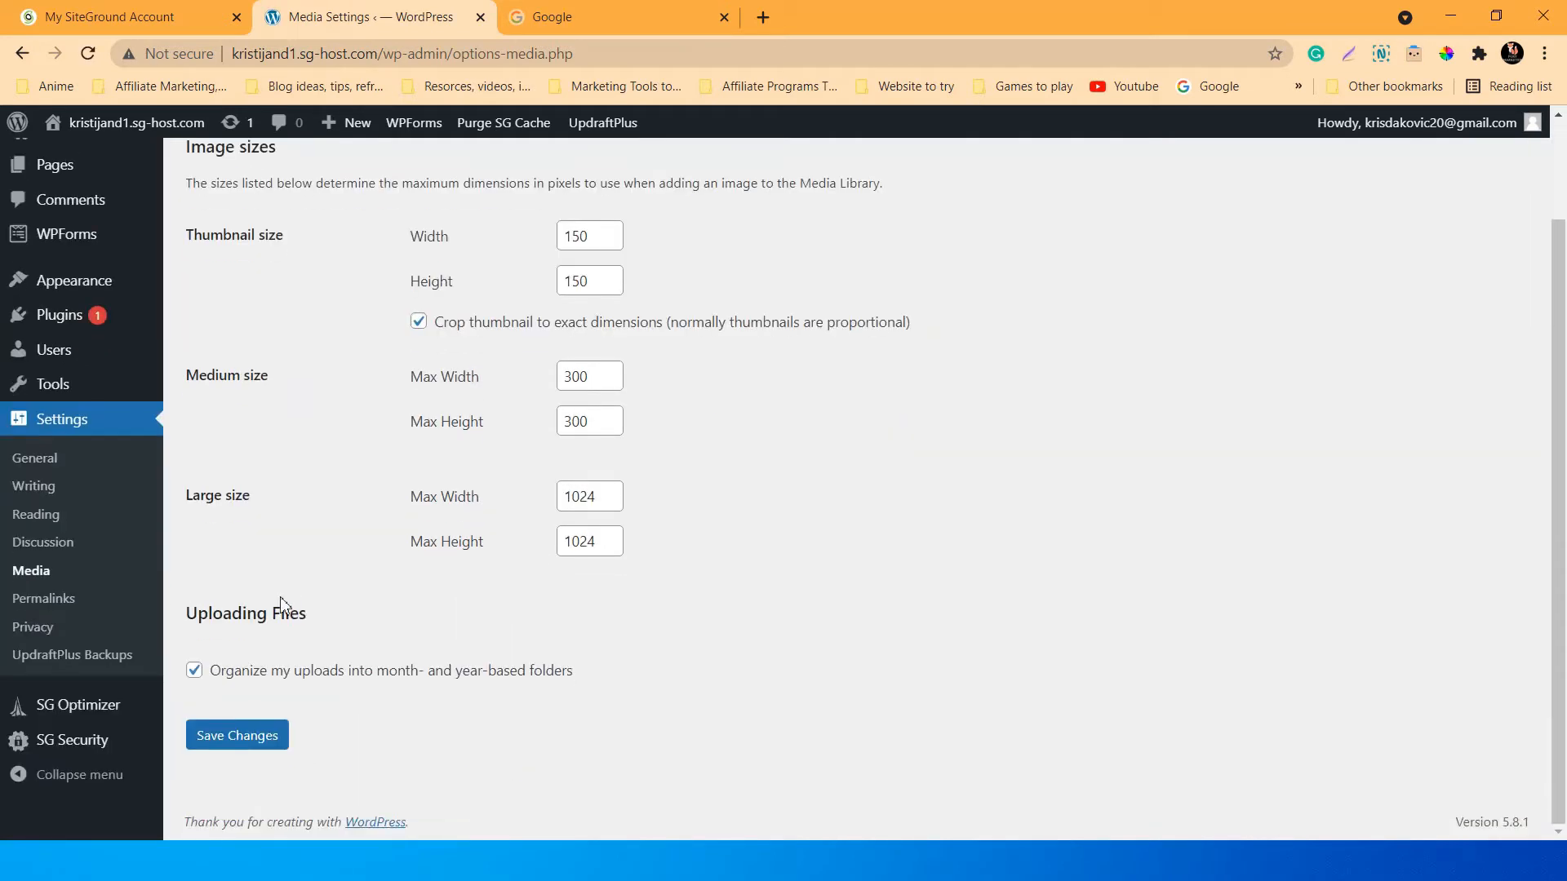
Open Permalink Settings and highlight the domain and slug parts of the example URLs.
{"action": "left_click", "coordinate": [47, 608]}
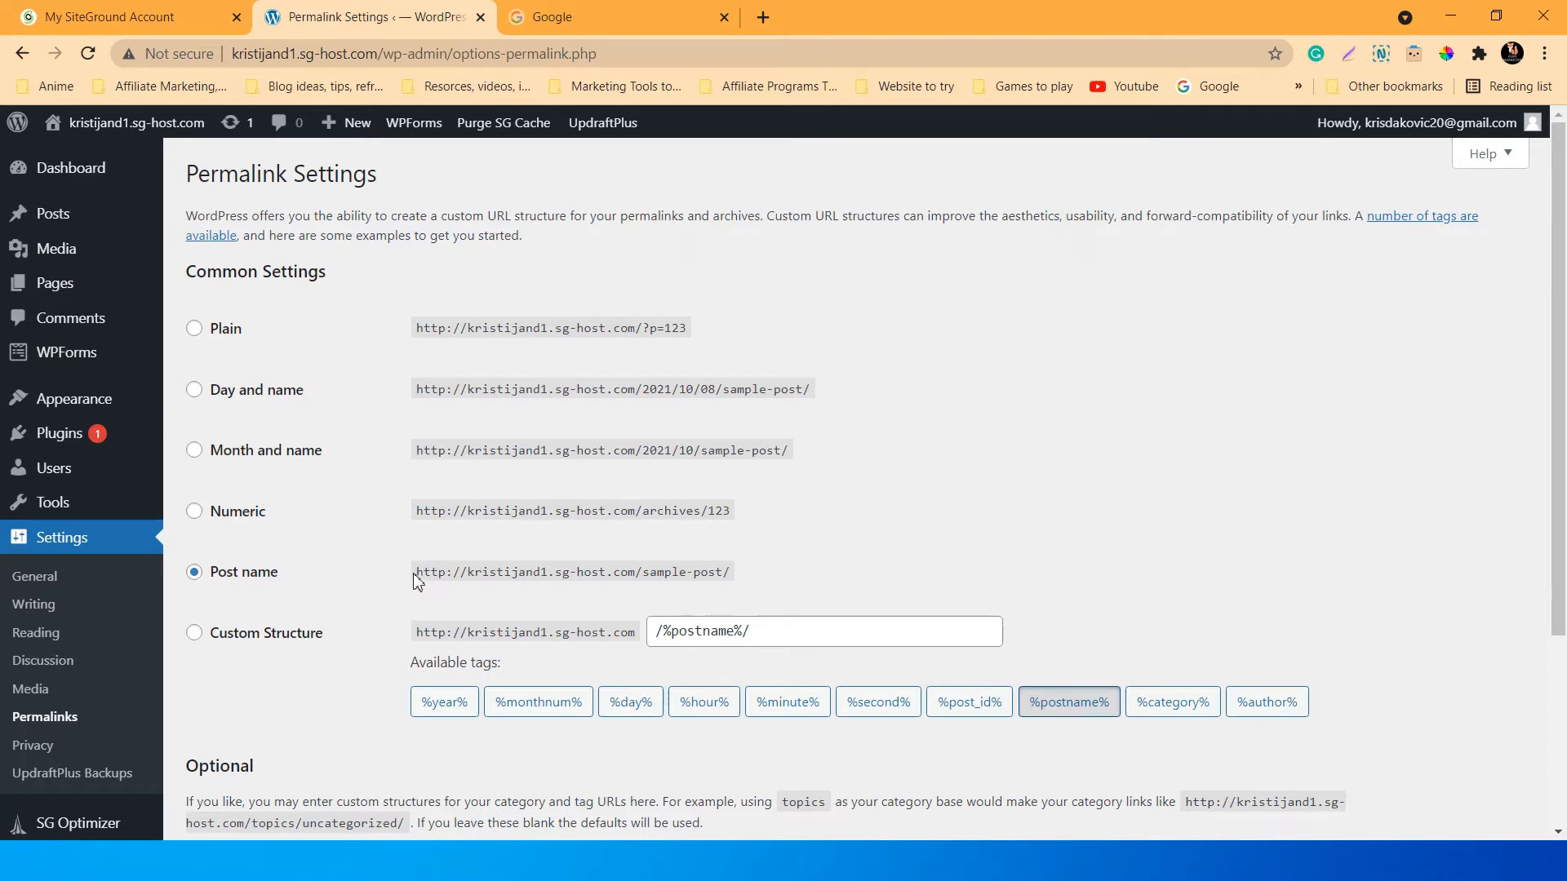
{"action": "left_click_drag", "start_coordinate": [417, 576], "coordinate": [637, 569]}
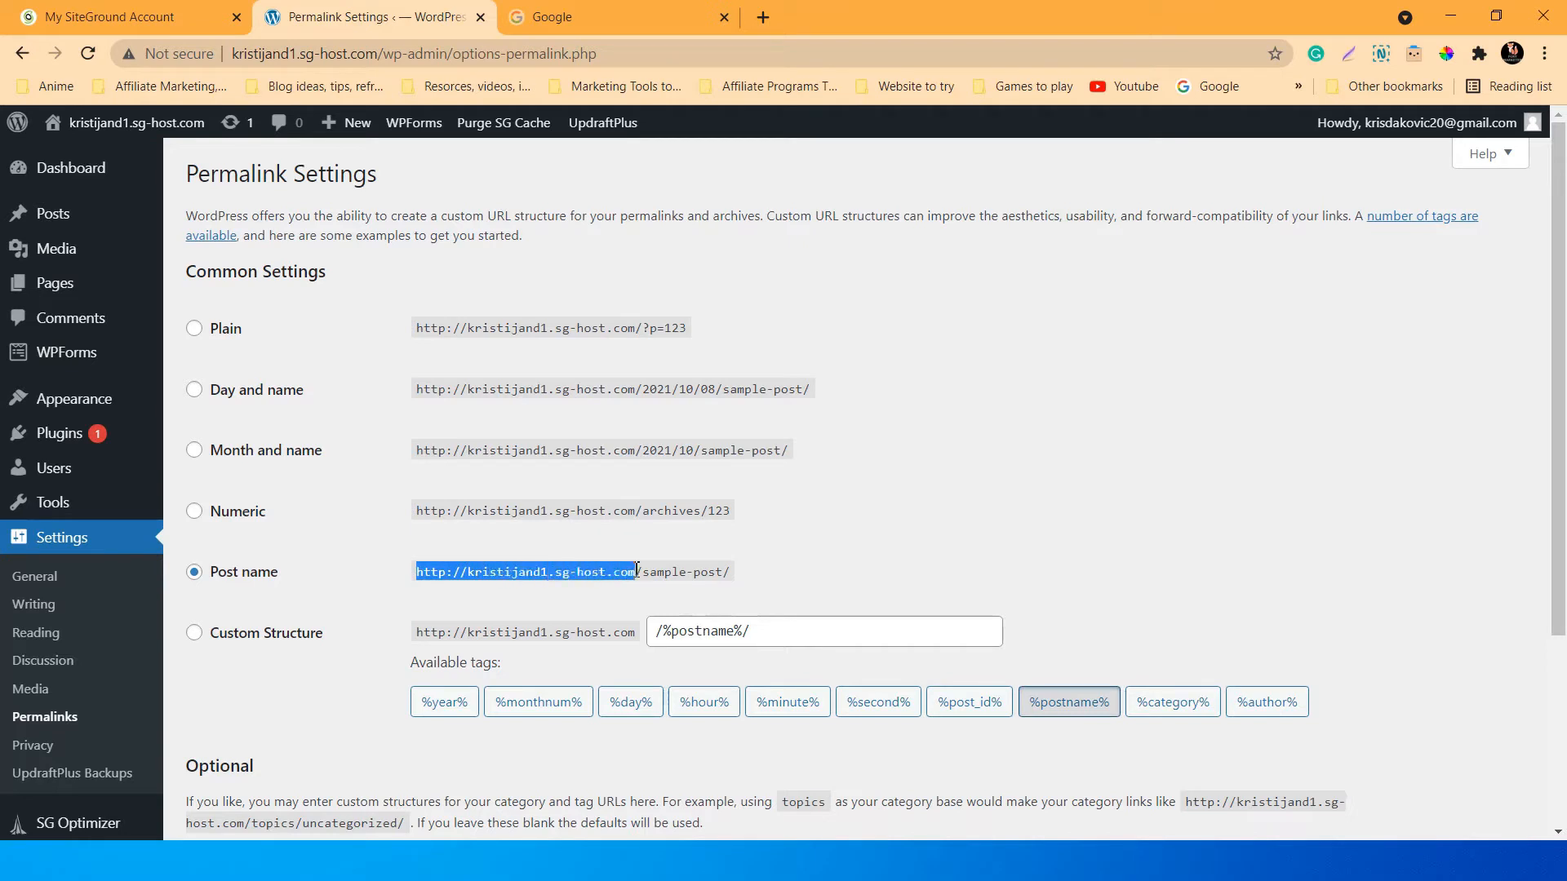
{"action": "left_click", "coordinate": [650, 569]}
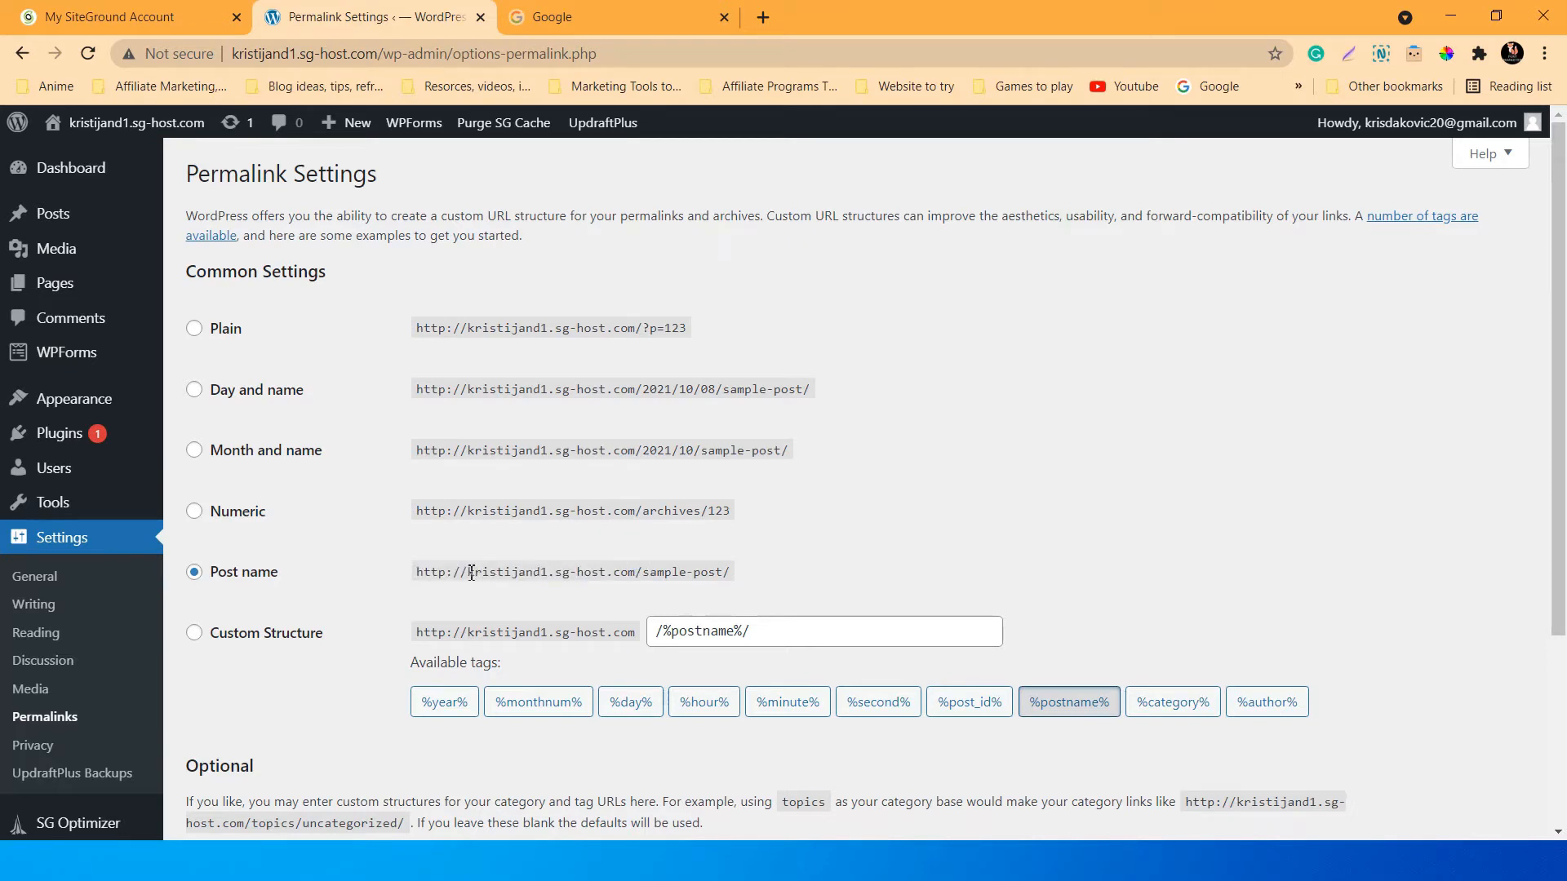
{"action": "left_click_drag", "start_coordinate": [472, 573], "coordinate": [737, 582]}
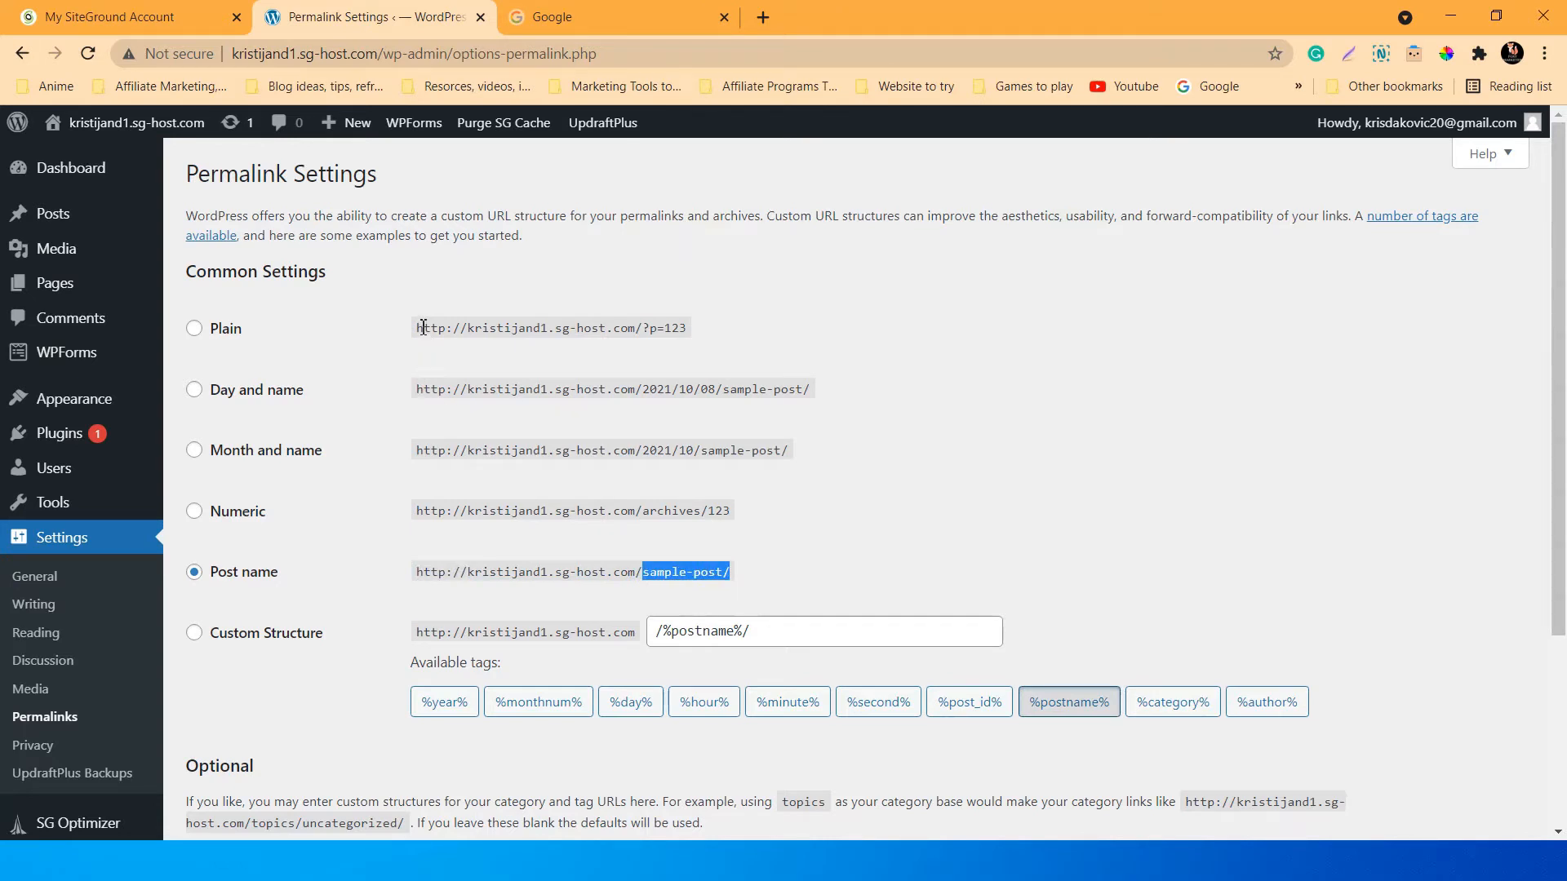
{"action": "left_click_drag", "start_coordinate": [424, 327], "coordinate": [689, 334]}
{"action": "left_click", "coordinate": [716, 319]}
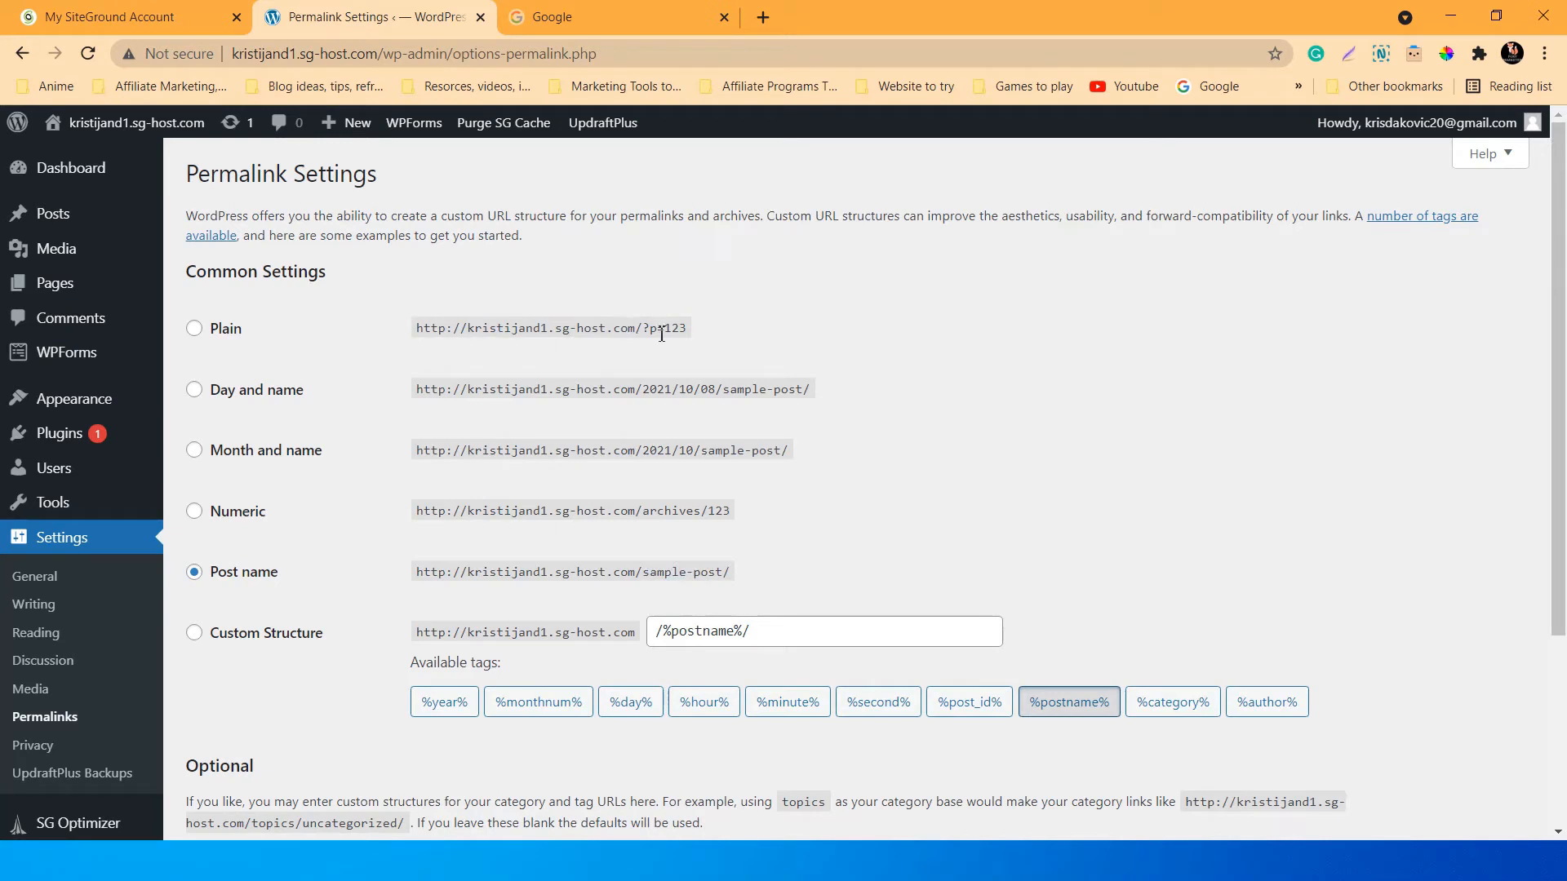
{"action": "left_click_drag", "start_coordinate": [732, 571], "coordinate": [643, 576]}
{"action": "left_click", "coordinate": [433, 571]}
{"action": "left_click", "coordinate": [739, 576]}
{"action": "left_click", "coordinate": [714, 576]}
{"action": "left_click_drag", "start_coordinate": [417, 577], "coordinate": [743, 577]}
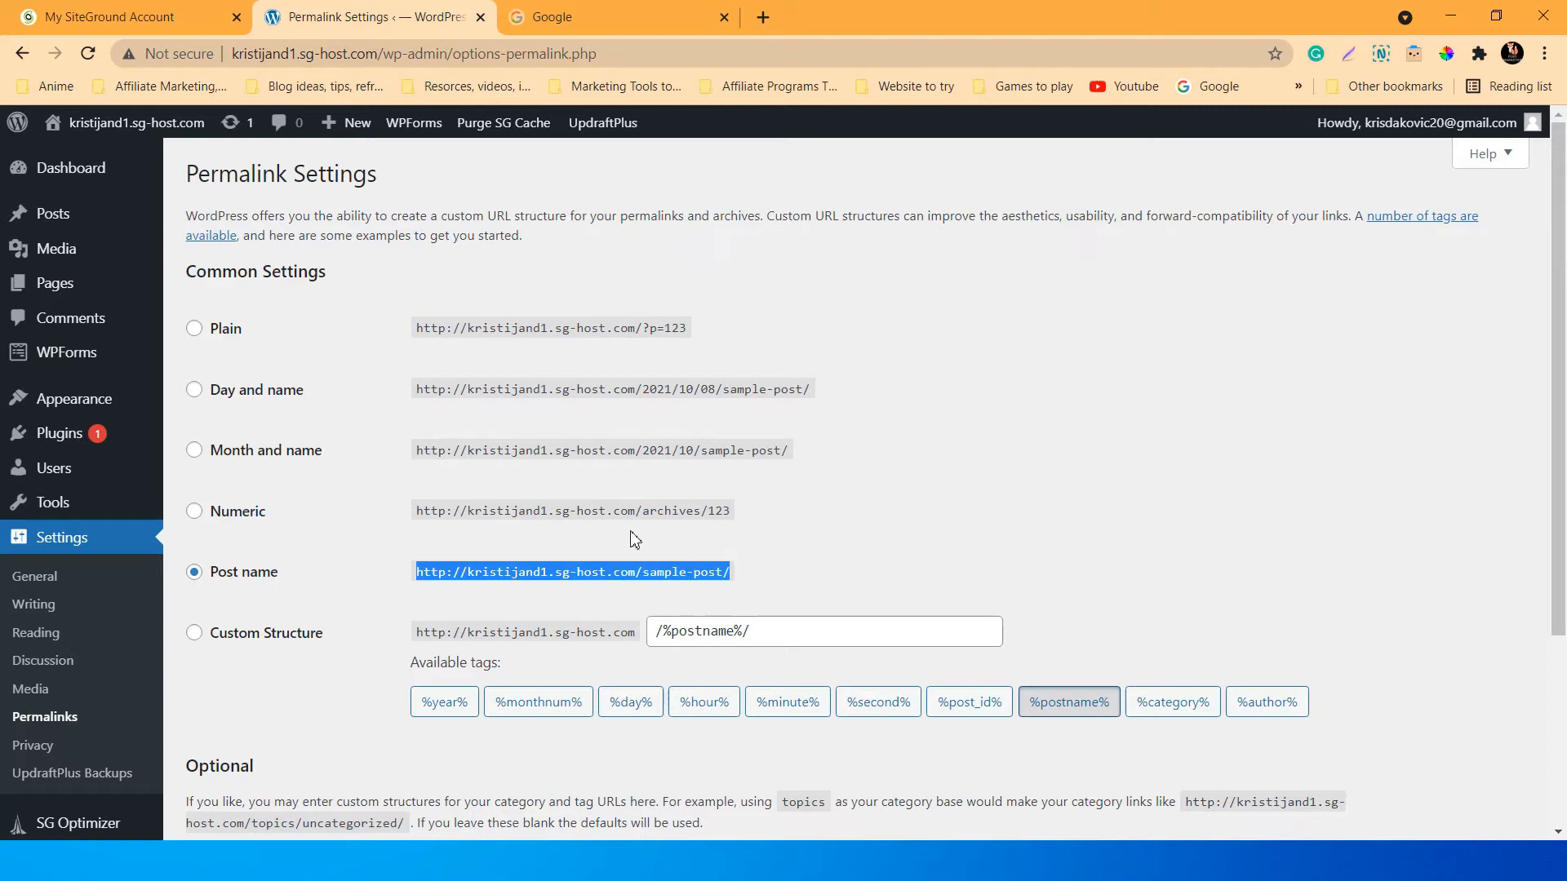
{"action": "left_click", "coordinate": [553, 539]}
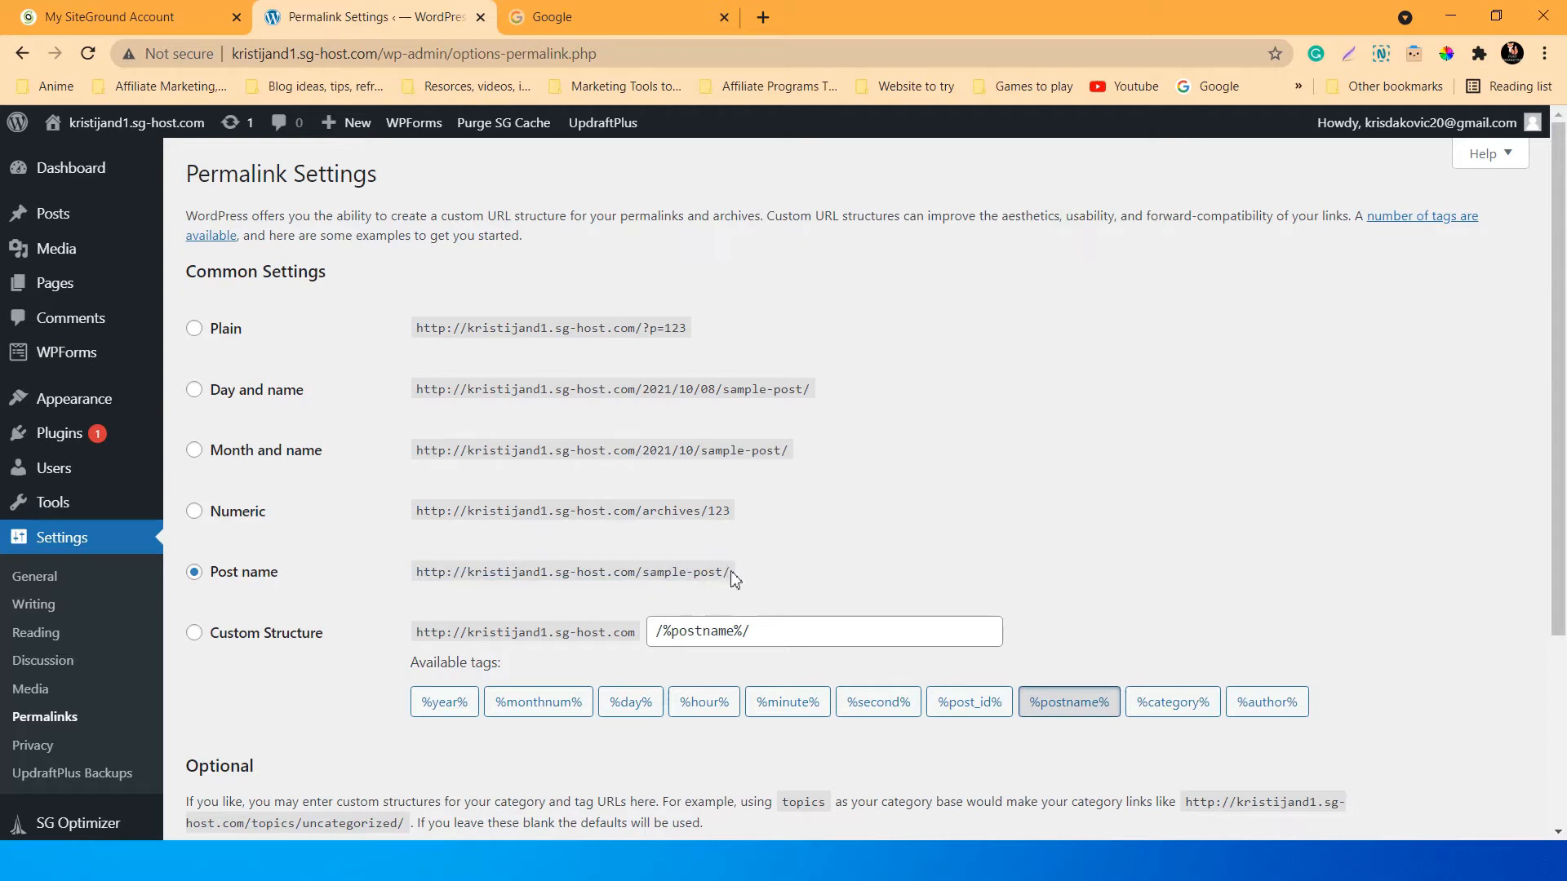
Point out the sample-post/ ending and confirm Post name as the permalink structure.
{"action": "left_click_drag", "start_coordinate": [732, 574], "coordinate": [644, 568]}
{"action": "left_click", "coordinate": [589, 544]}
{"action": "scroll", "coordinate": [330, 661], "scroll_direction": "down", "scroll_amount": 1}
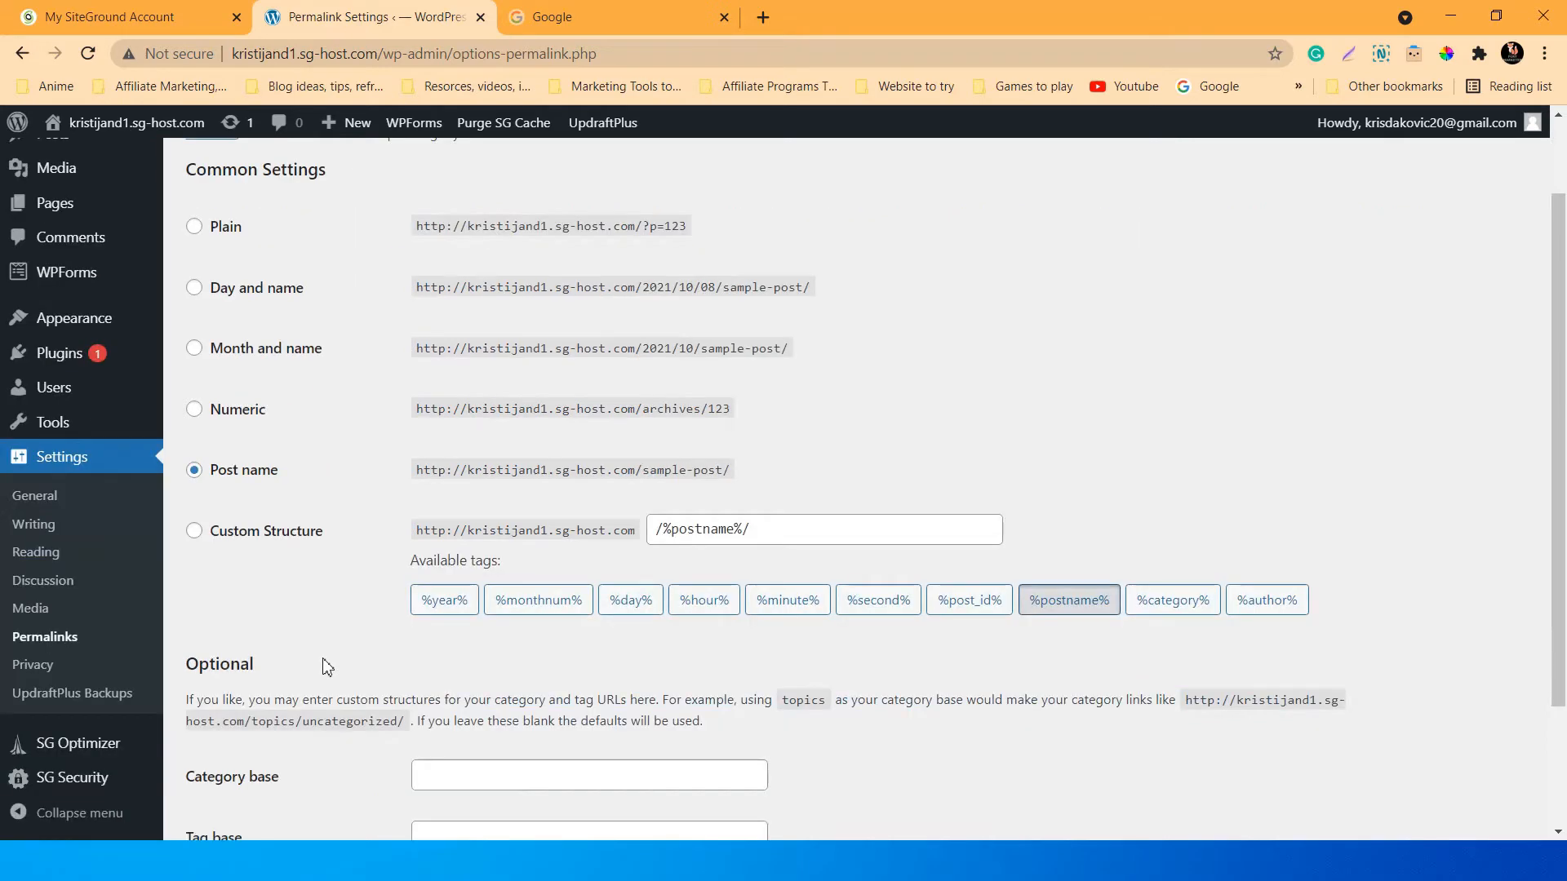
{"action": "scroll", "coordinate": [324, 662], "scroll_direction": "down", "scroll_amount": 2}
{"action": "scroll", "coordinate": [324, 663], "scroll_direction": "up", "scroll_amount": 3}
{"action": "scroll", "coordinate": [324, 662], "scroll_direction": "down", "scroll_amount": 1}
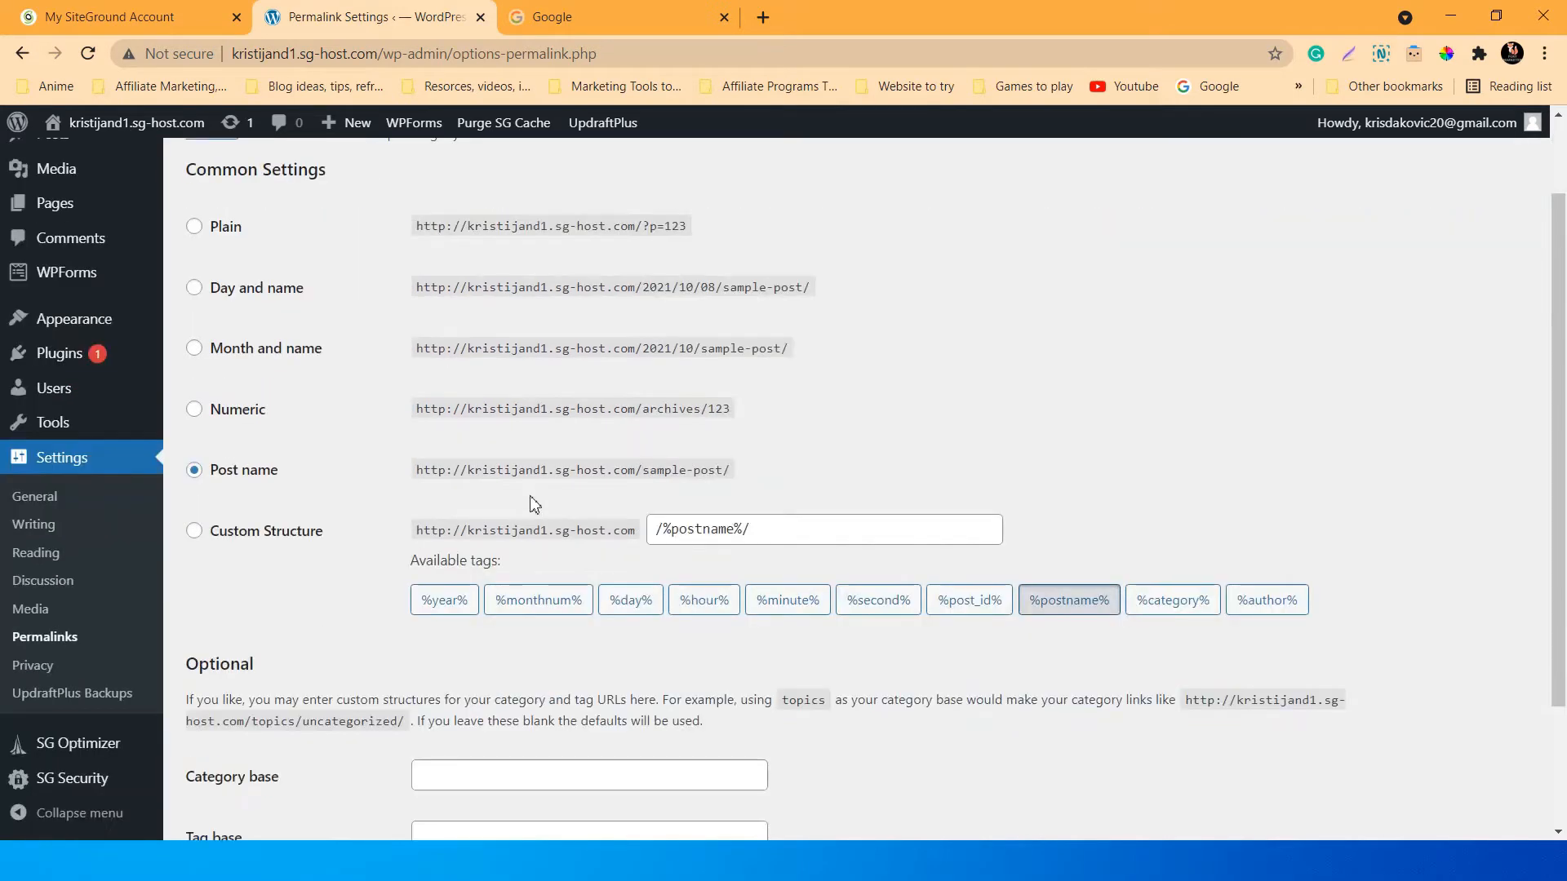
{"action": "left_click_drag", "start_coordinate": [726, 472], "coordinate": [643, 472]}
{"action": "left_click", "coordinate": [744, 462]}
{"action": "scroll", "coordinate": [351, 596], "scroll_direction": "down", "scroll_amount": 1}
{"action": "scroll", "coordinate": [351, 595], "scroll_direction": "up", "scroll_amount": 2}
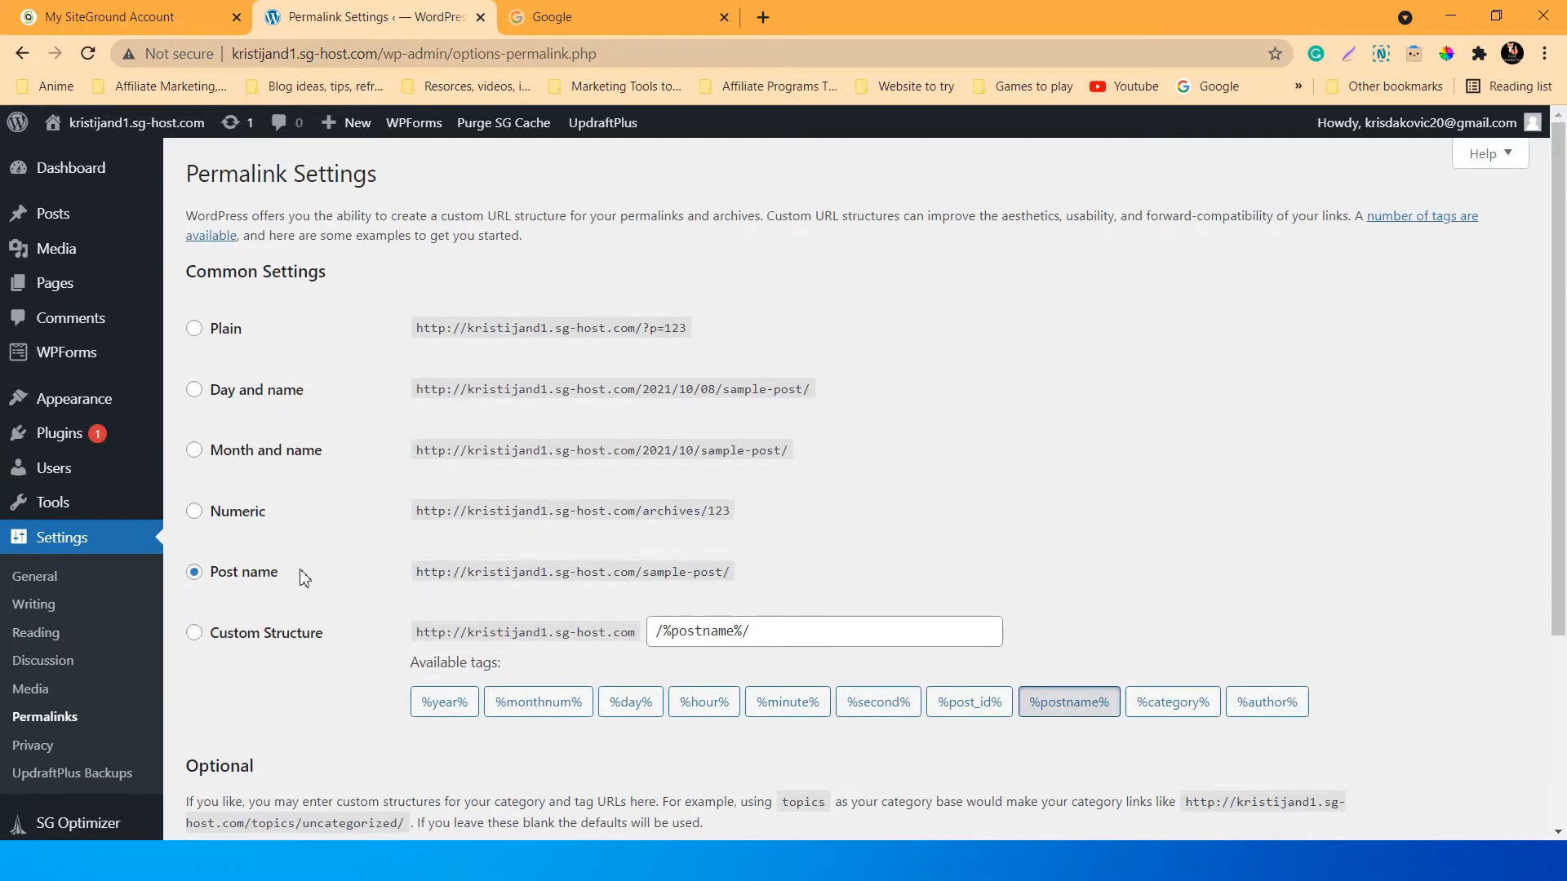
{"action": "left_click", "coordinate": [216, 575]}
{"action": "scroll", "coordinate": [343, 602], "scroll_direction": "down", "scroll_amount": 3}
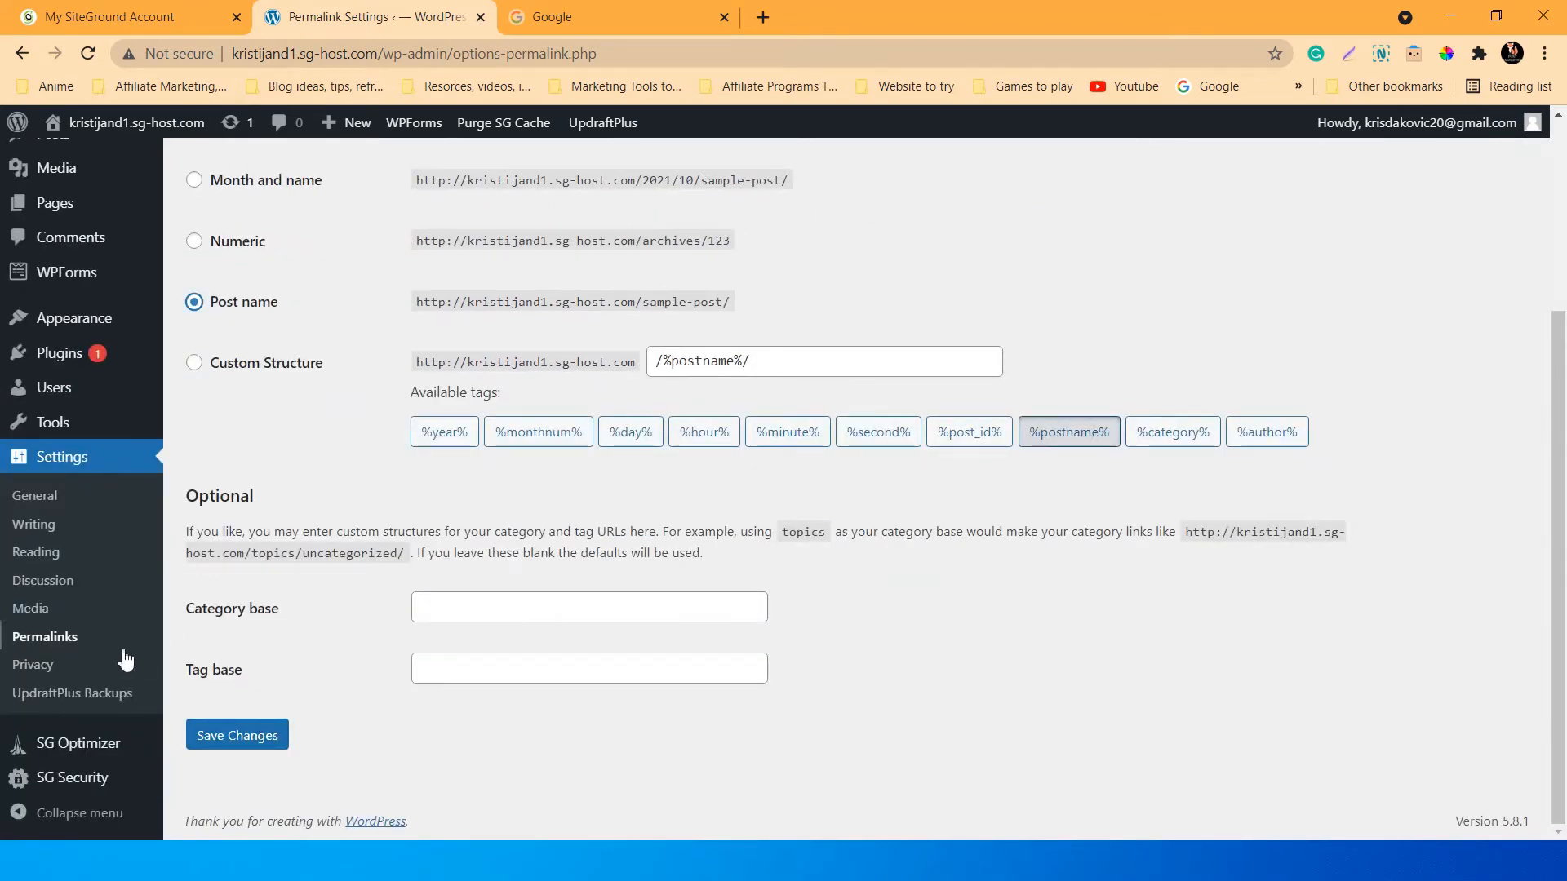
{"action": "left_click", "coordinate": [65, 664]}
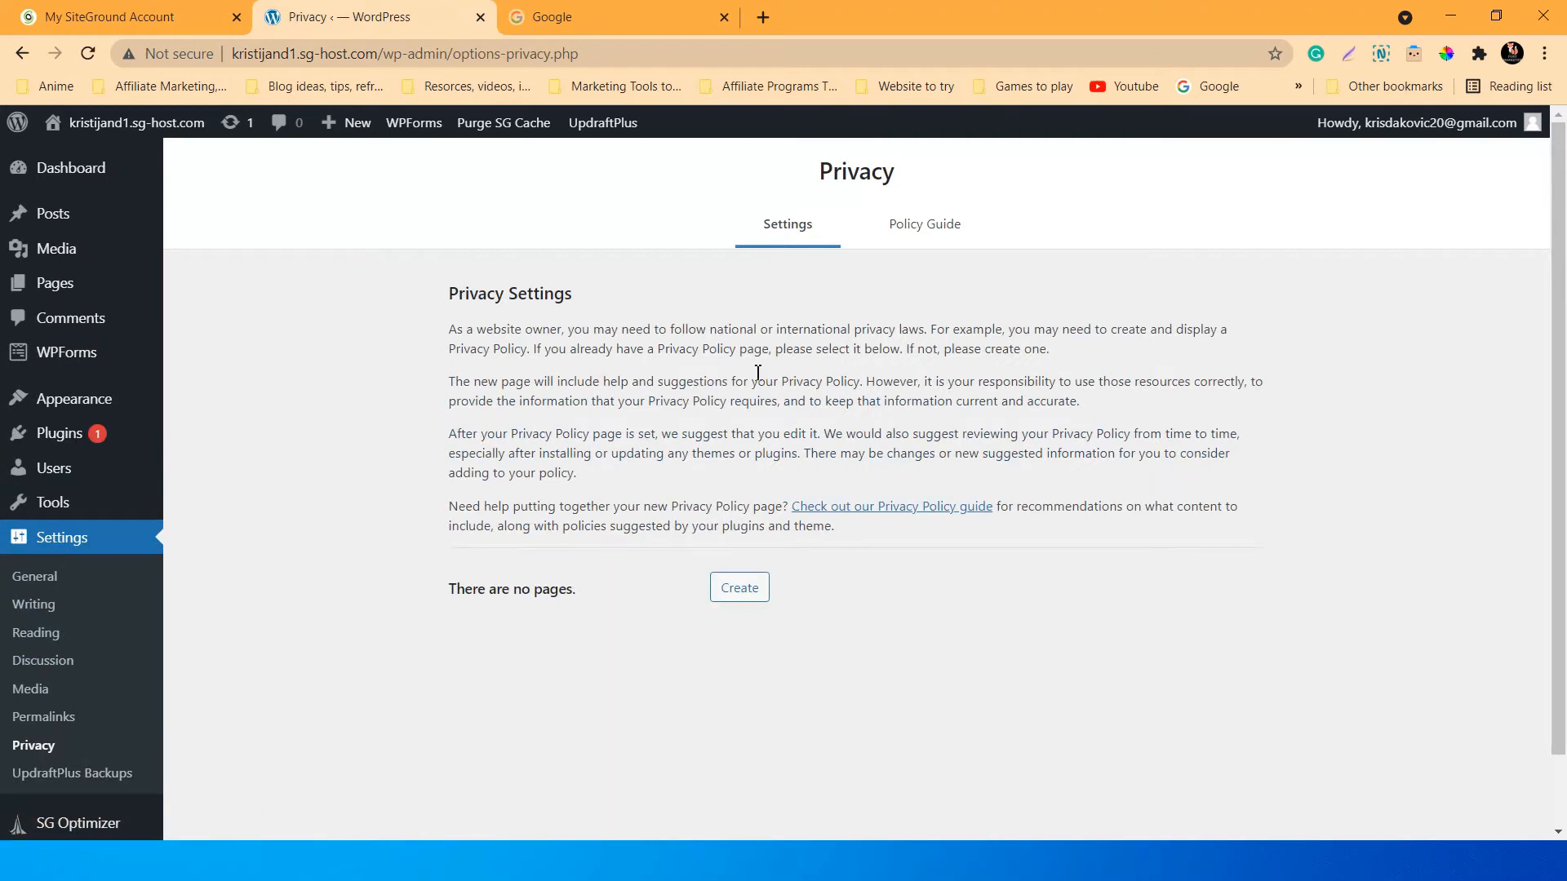
Check the Privacy Policy Guide, return to Privacy Settings, then go to UpdraftPlus Backups.
{"action": "left_click", "coordinate": [914, 233]}
{"action": "left_click", "coordinate": [788, 229]}
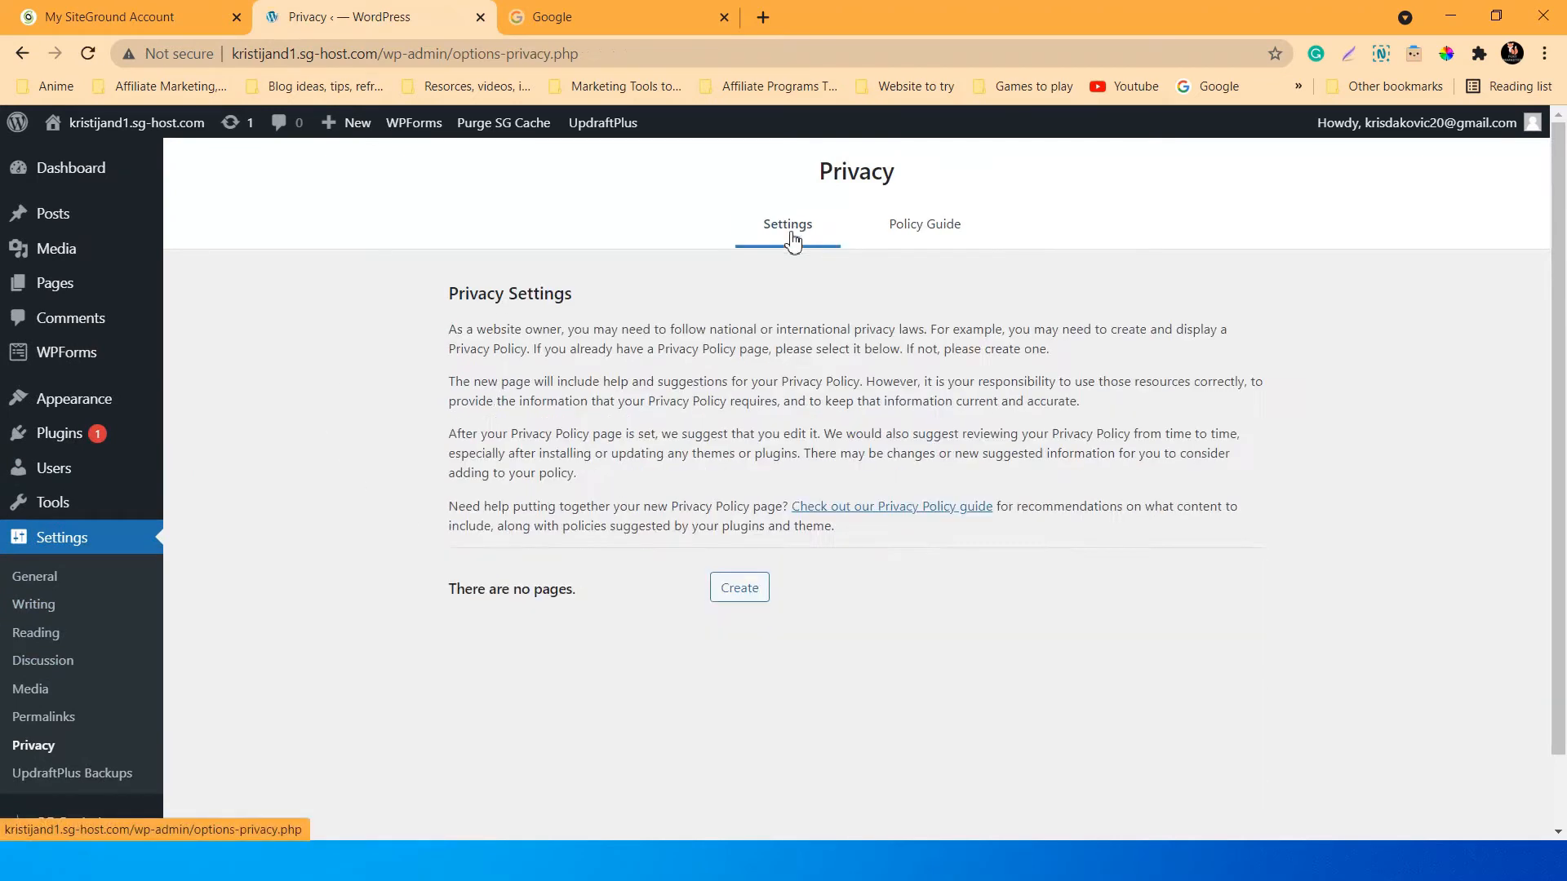
{"action": "scroll", "coordinate": [523, 490], "scroll_direction": "down", "scroll_amount": 1}
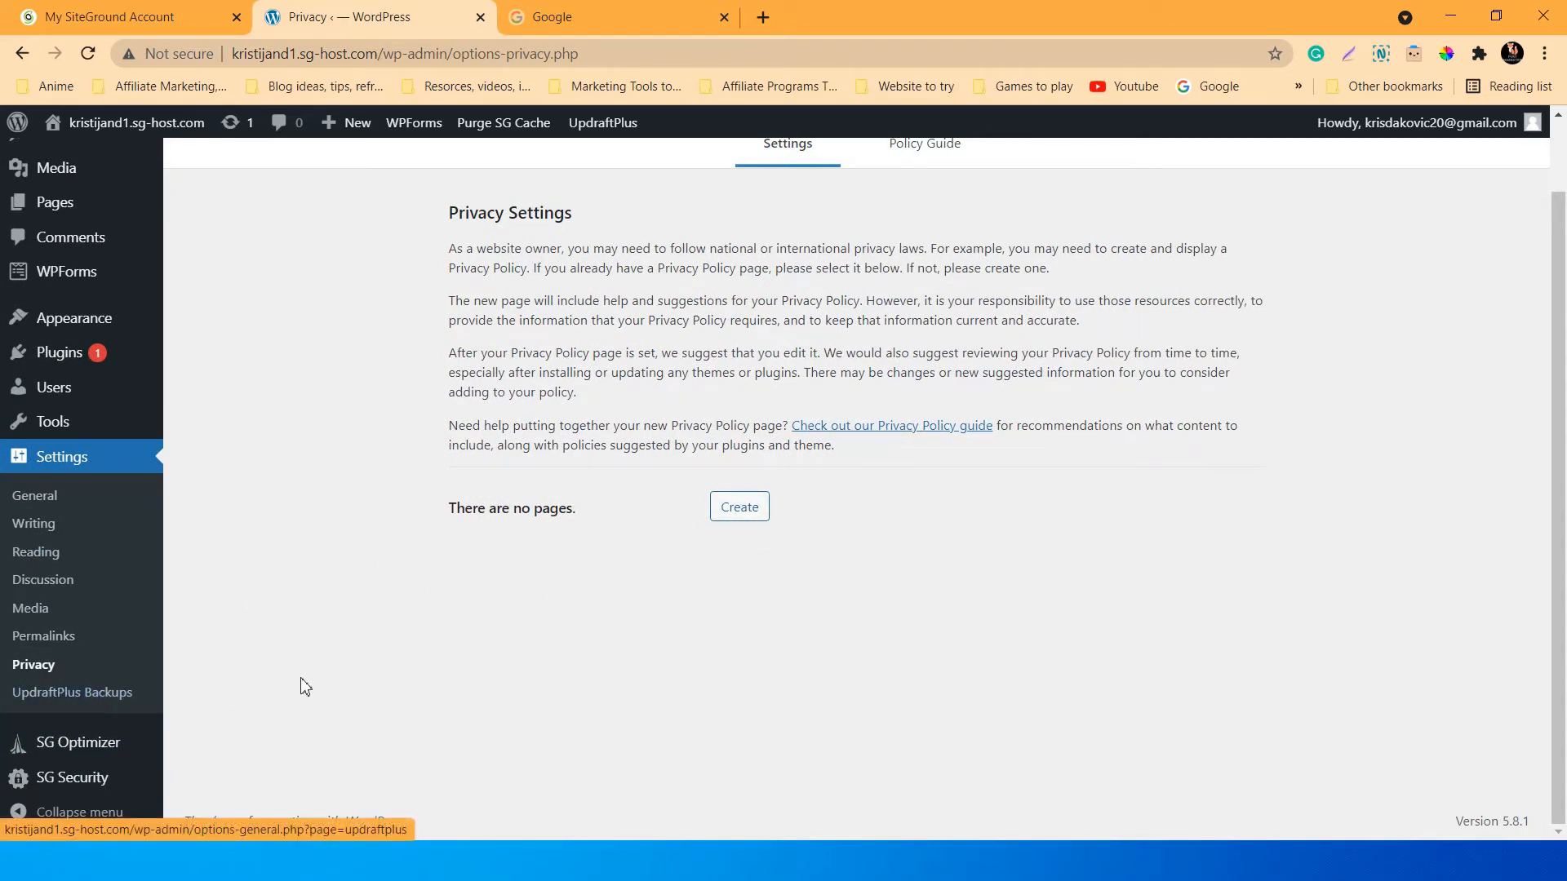
{"action": "left_click", "coordinate": [58, 695]}
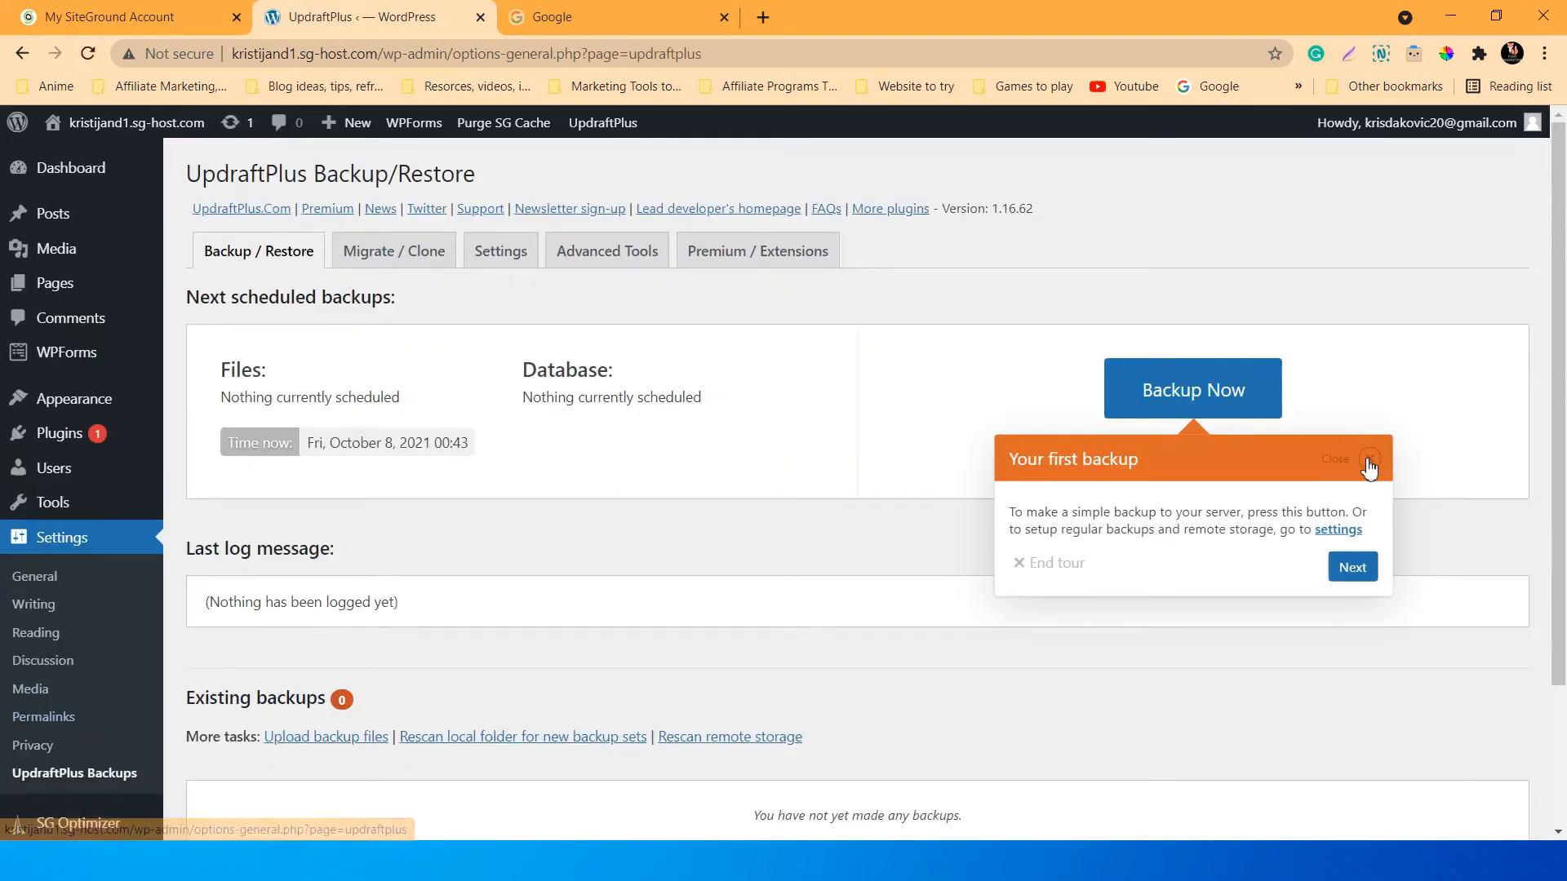
Dismiss the 'Your first backup' tour and review the empty UpdraftPlus backup status and log.
{"action": "left_click", "coordinate": [1327, 457]}
{"action": "scroll", "coordinate": [640, 490], "scroll_direction": "down", "scroll_amount": 3}
{"action": "scroll", "coordinate": [640, 489], "scroll_direction": "up", "scroll_amount": 3}
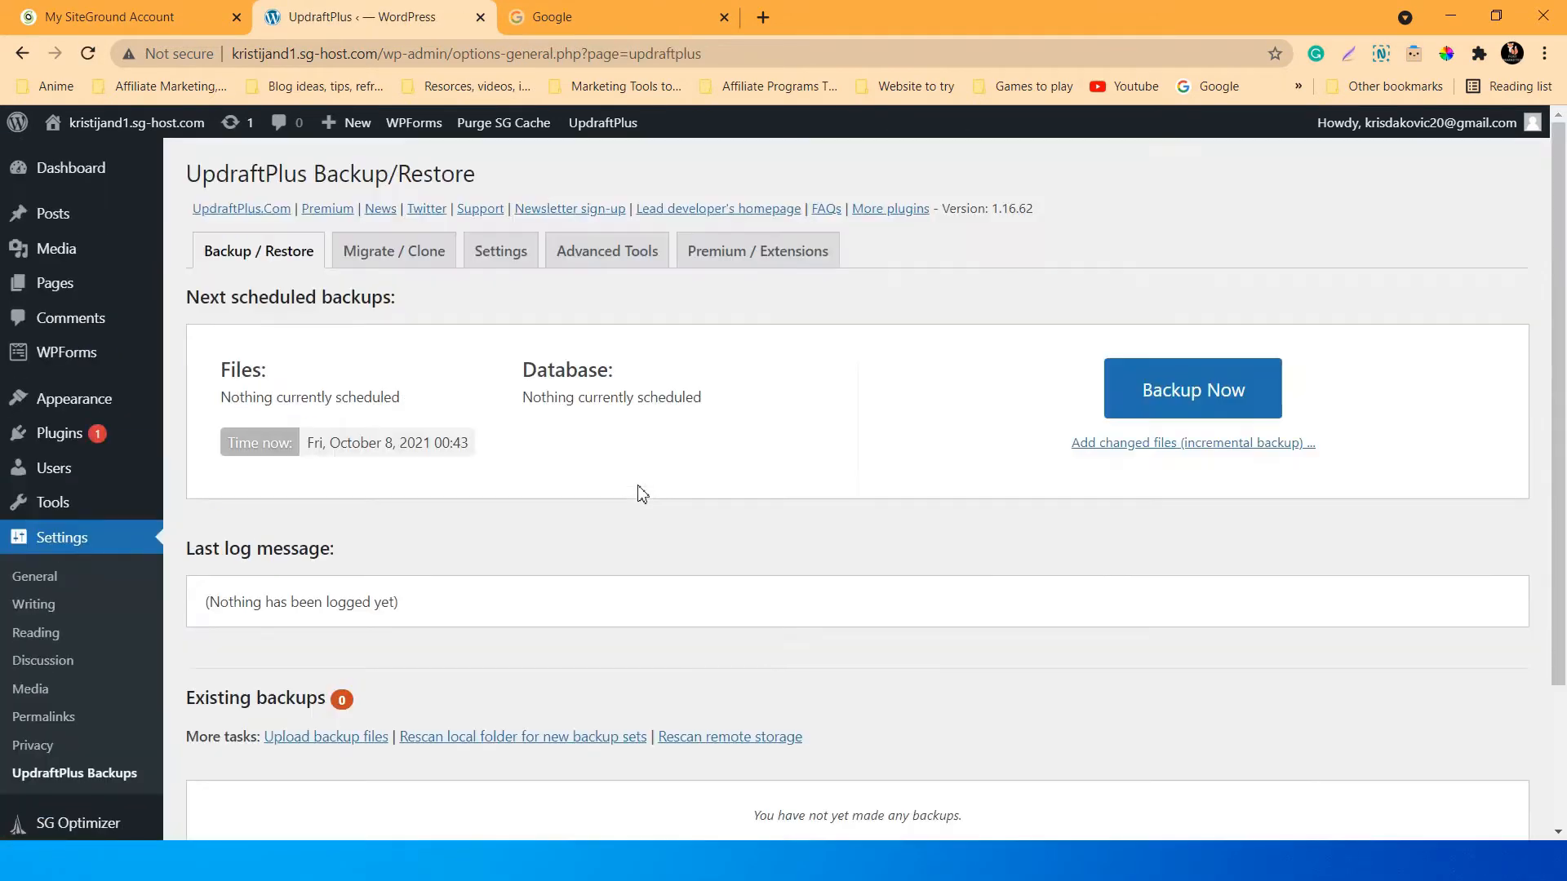
{"action": "scroll", "coordinate": [511, 439], "scroll_direction": "down", "scroll_amount": 3}
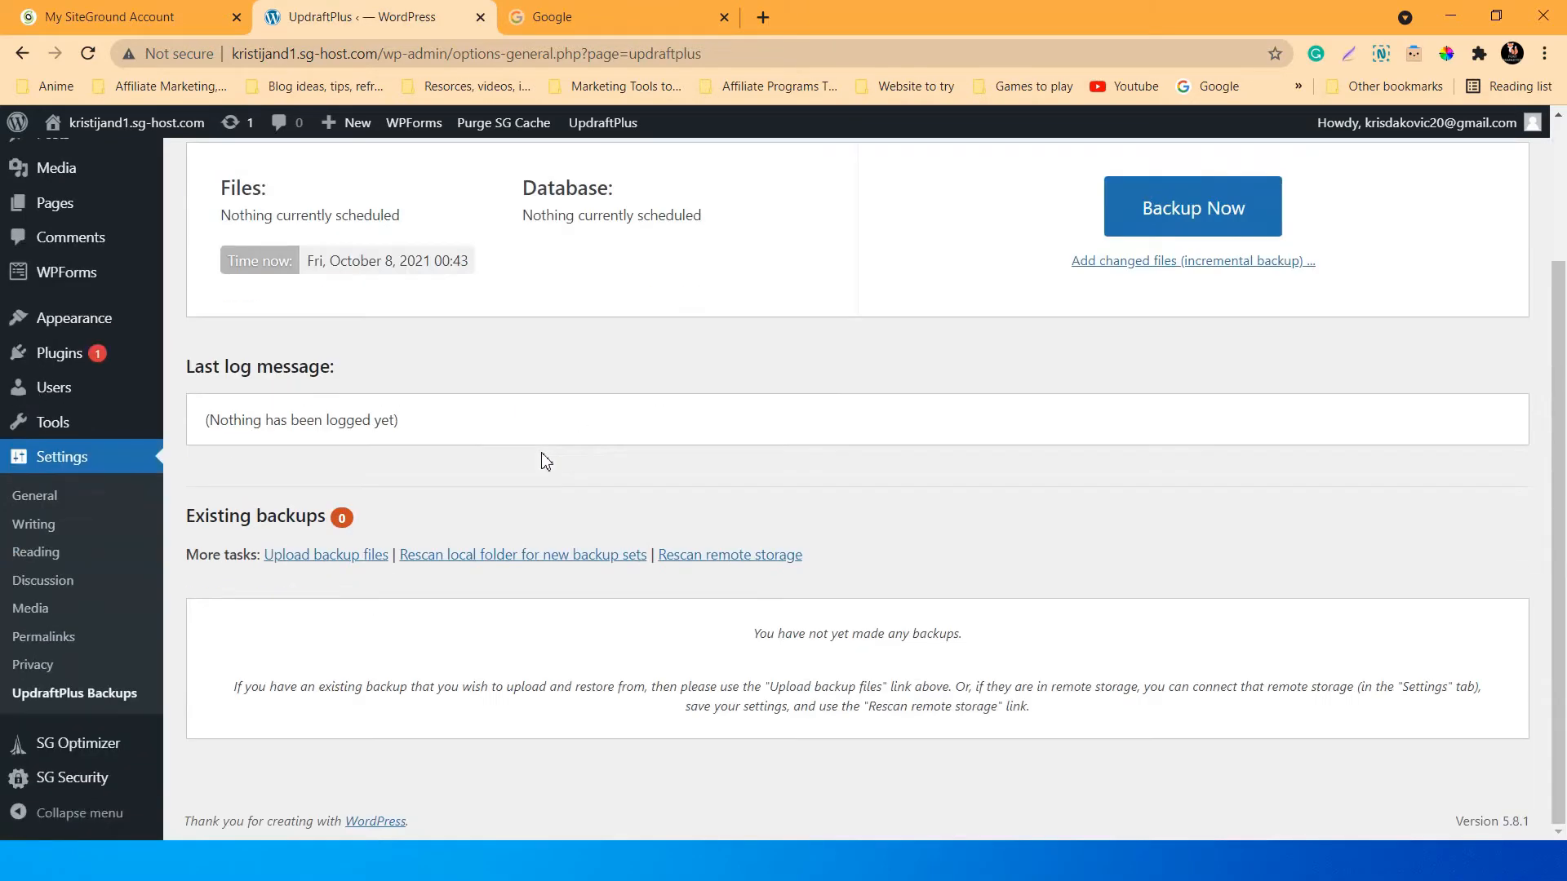
{"action": "scroll", "coordinate": [653, 493], "scroll_direction": "up", "scroll_amount": 3}
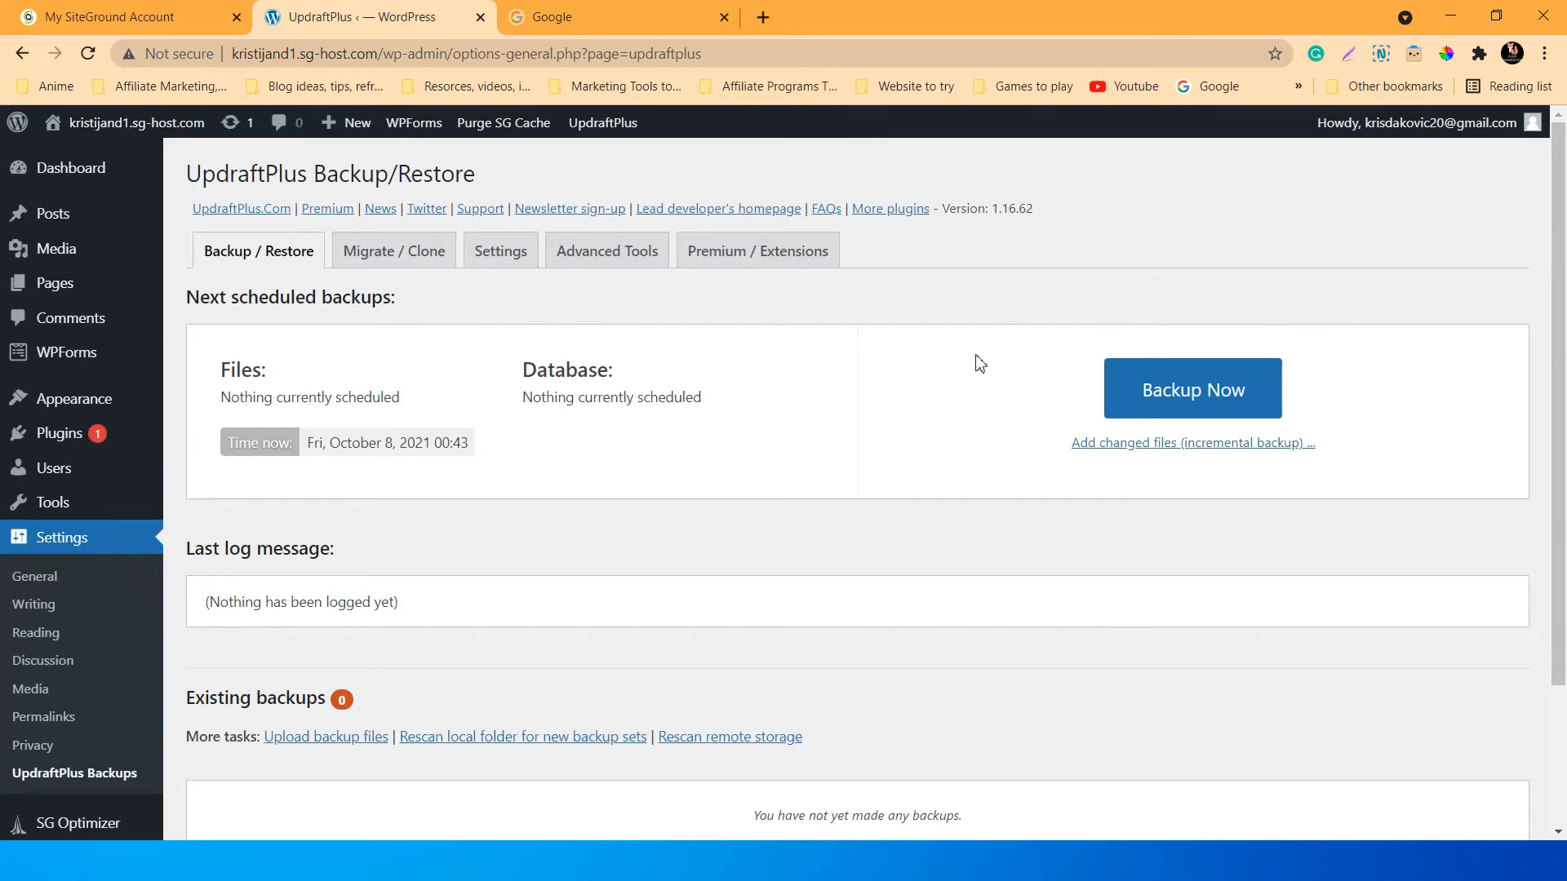
{"action": "scroll", "coordinate": [843, 457], "scroll_direction": "down", "scroll_amount": 2}
{"action": "scroll", "coordinate": [1230, 420], "scroll_direction": "up", "scroll_amount": 2}
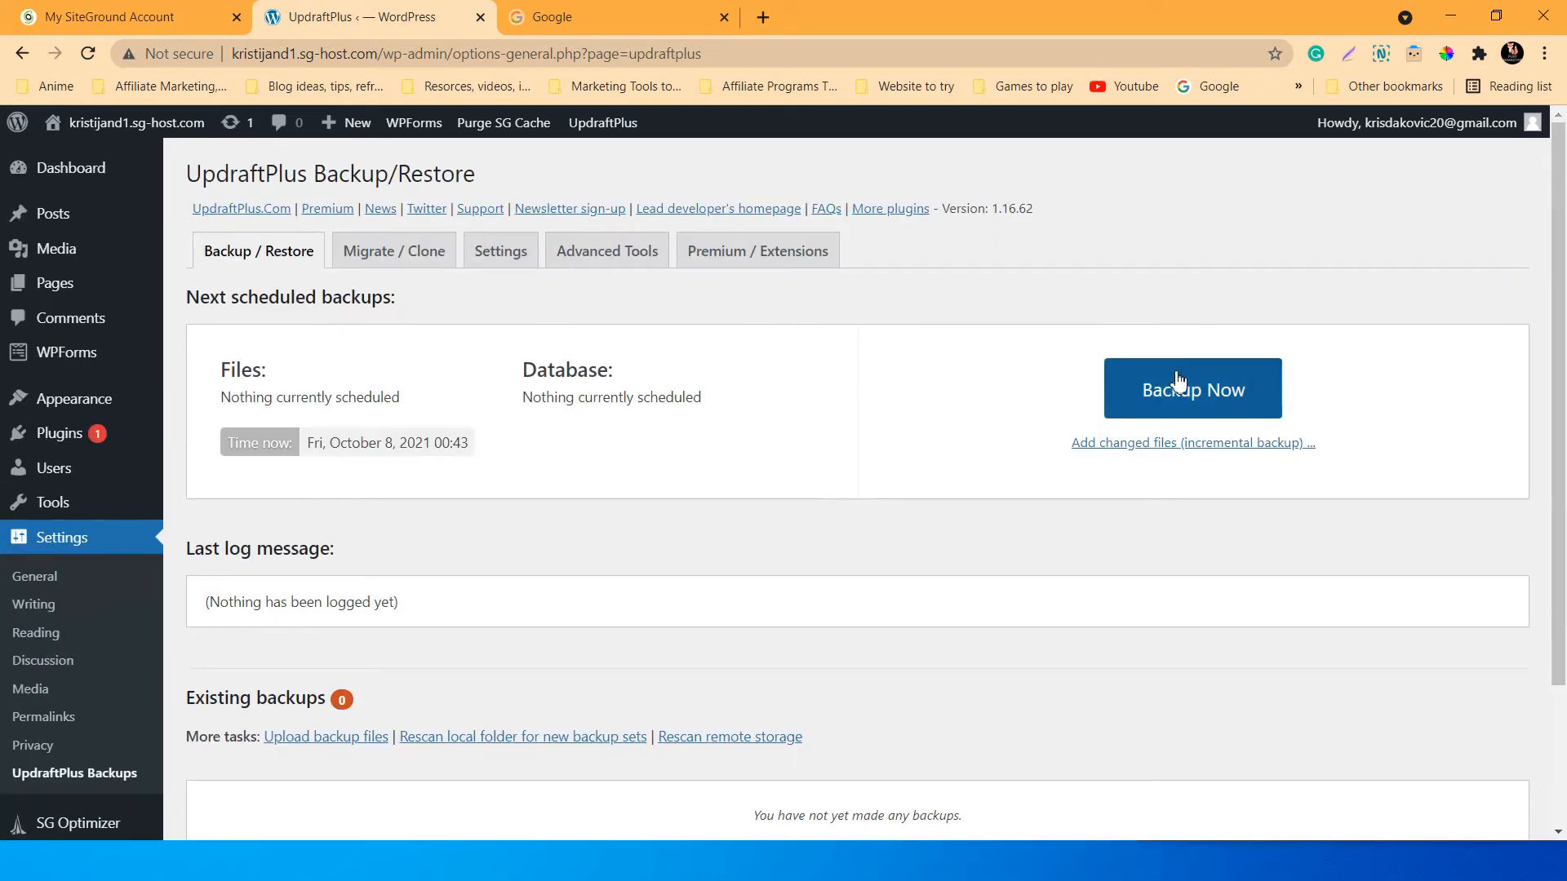
{"action": "scroll", "coordinate": [580, 550], "scroll_direction": "down", "scroll_amount": 3}
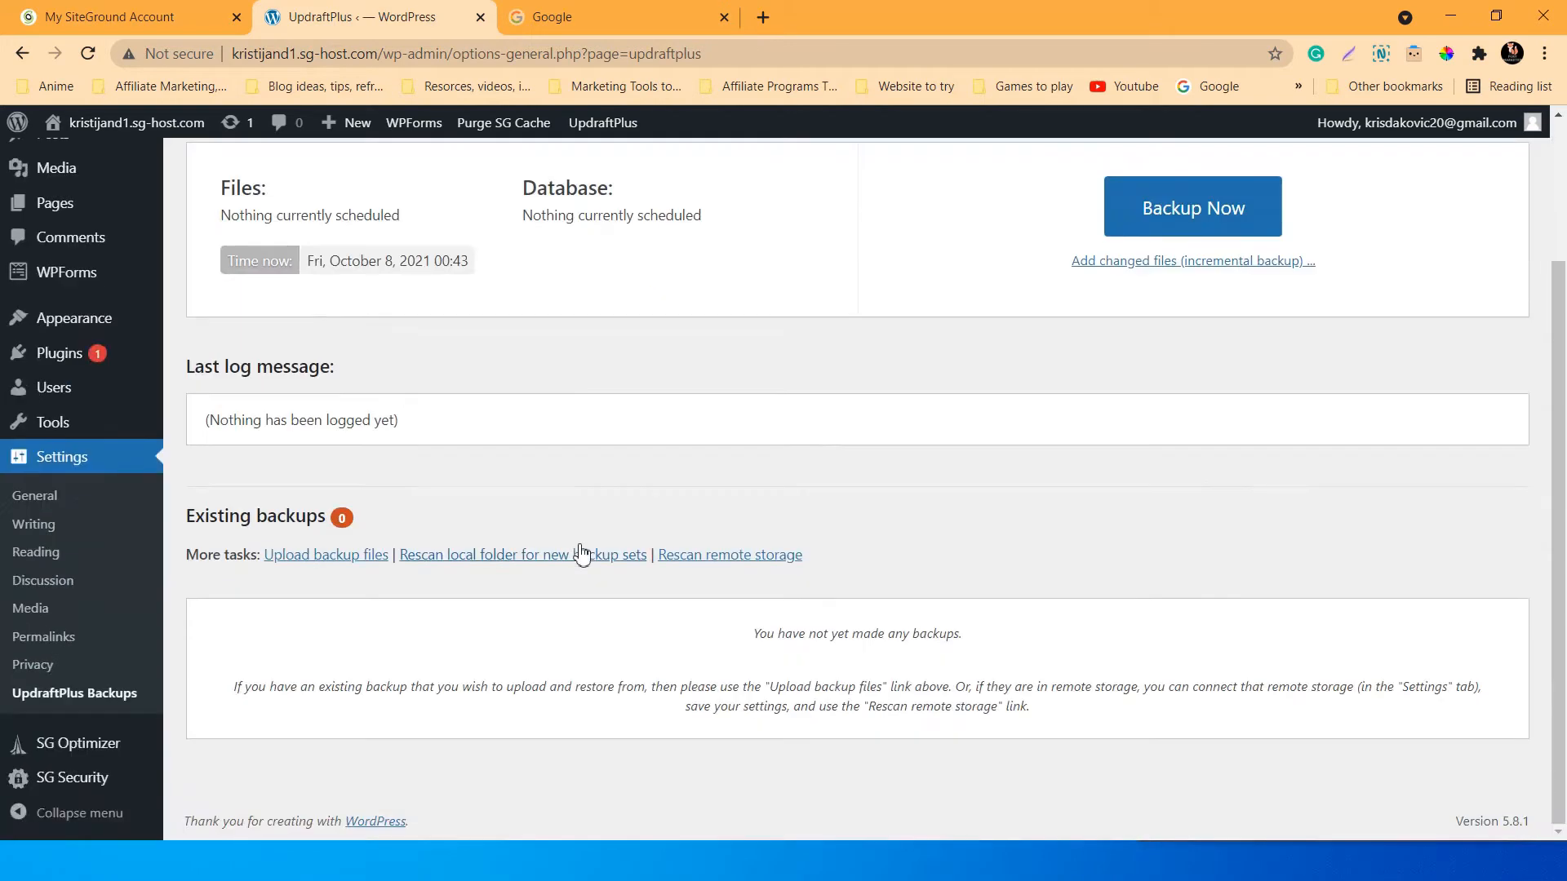
{"action": "scroll", "coordinate": [894, 549], "scroll_direction": "up", "scroll_amount": 3}
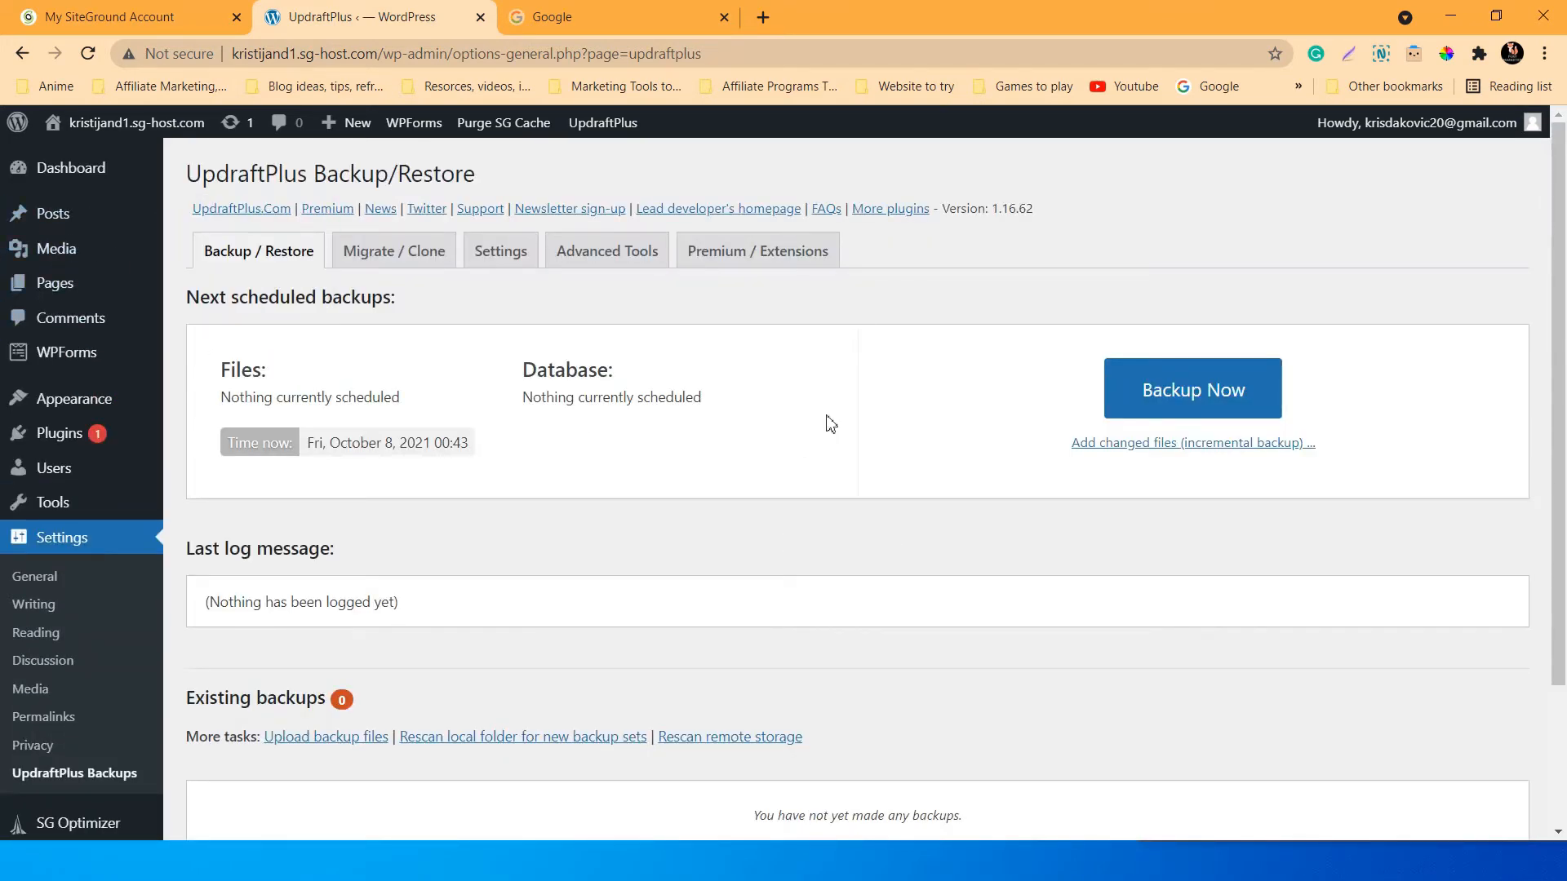
{"action": "scroll", "coordinate": [834, 417], "scroll_direction": "down", "scroll_amount": 3}
{"action": "scroll", "coordinate": [835, 418], "scroll_direction": "up", "scroll_amount": 3}
{"action": "scroll", "coordinate": [744, 397], "scroll_direction": "down", "scroll_amount": 3}
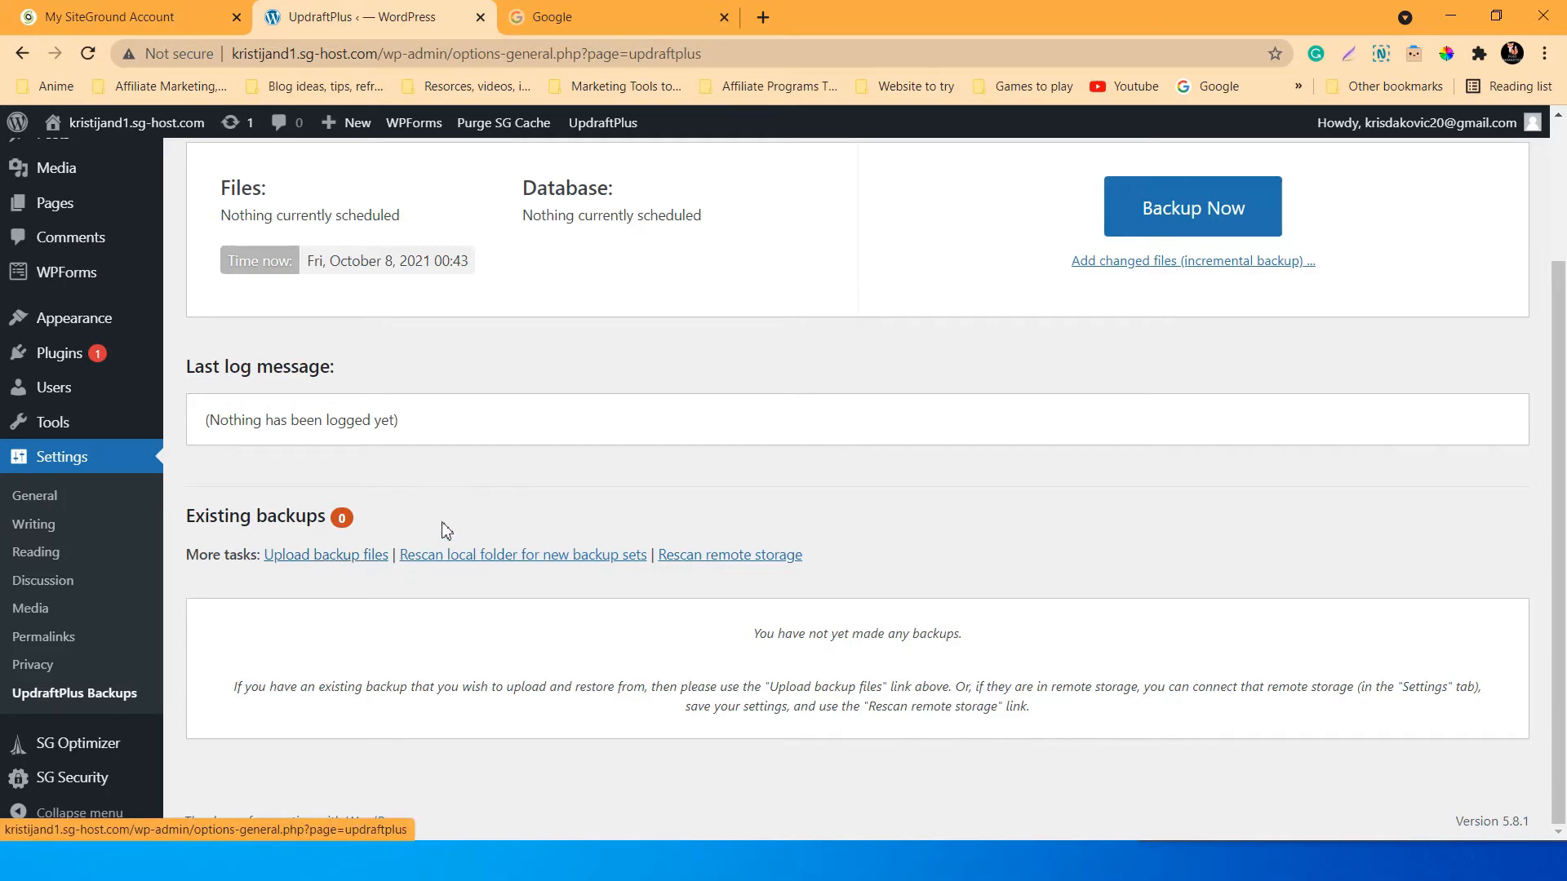
{"action": "scroll", "coordinate": [530, 523], "scroll_direction": "up", "scroll_amount": 2}
{"action": "scroll", "coordinate": [122, 694], "scroll_direction": "down", "scroll_amount": 1}
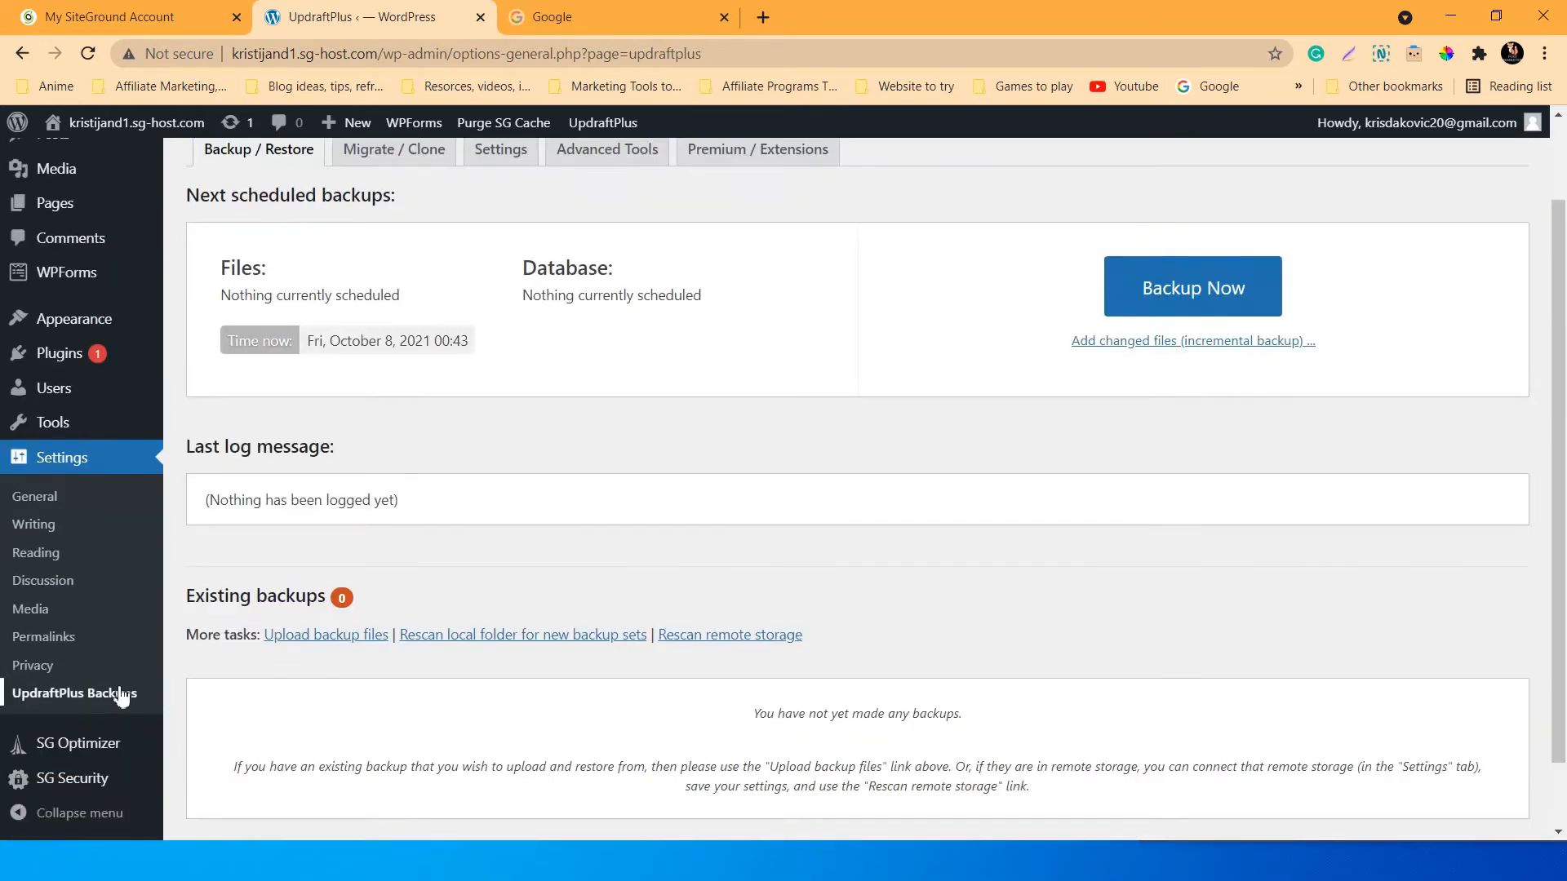
{"action": "scroll", "coordinate": [49, 645], "scroll_direction": "up", "scroll_amount": 1}
{"action": "scroll", "coordinate": [98, 633], "scroll_direction": "down", "scroll_amount": 2}
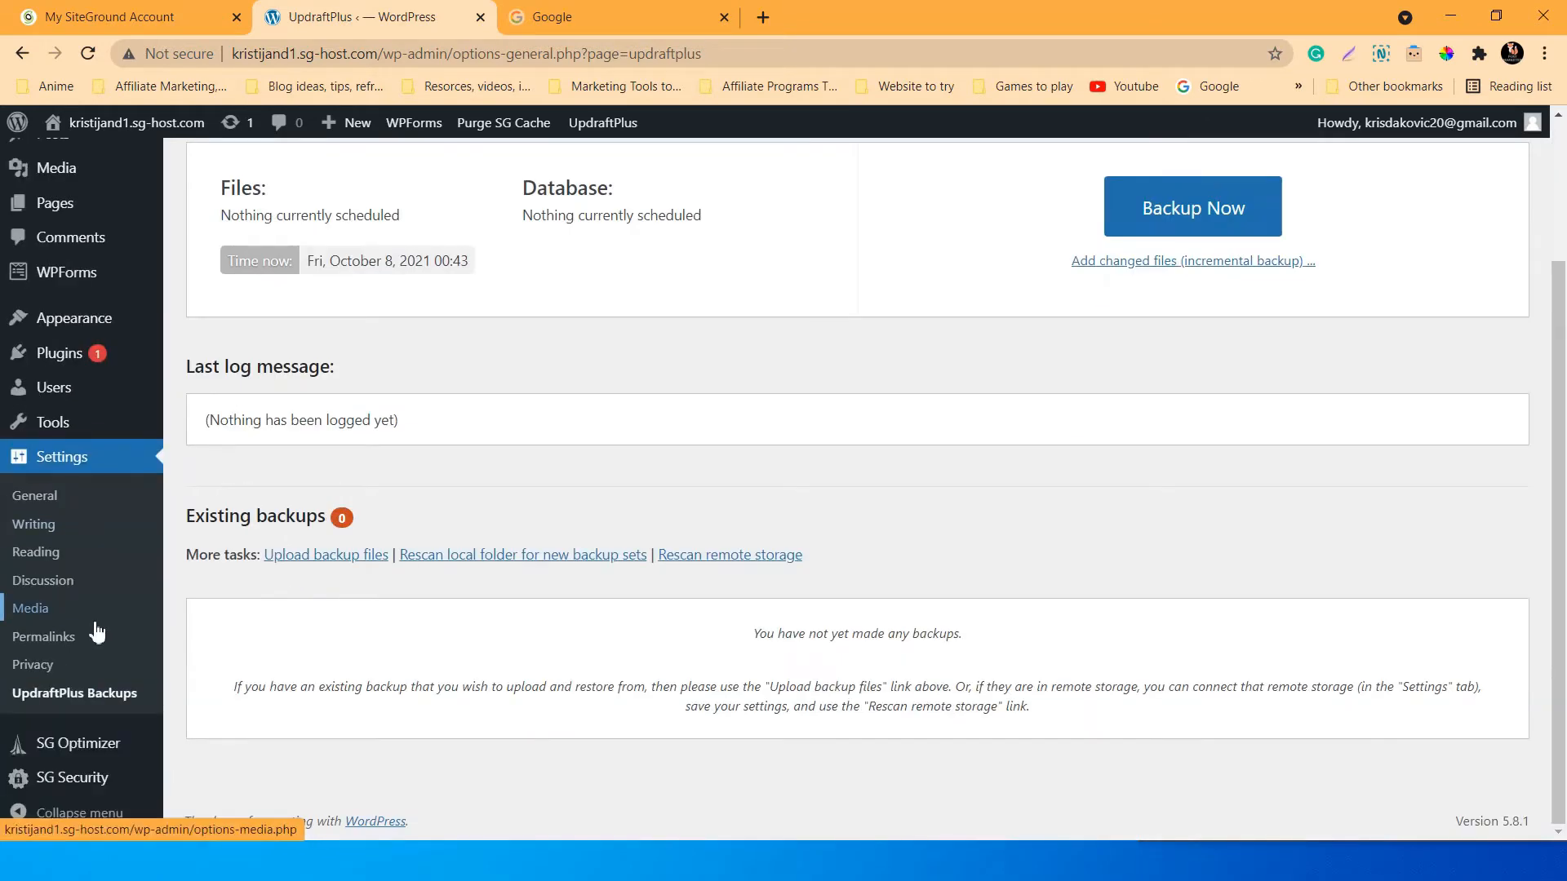
Open SiteGround Optimizer and browse its Site Speed Test and Media Optimization pages.
{"action": "left_click", "coordinate": [75, 744]}
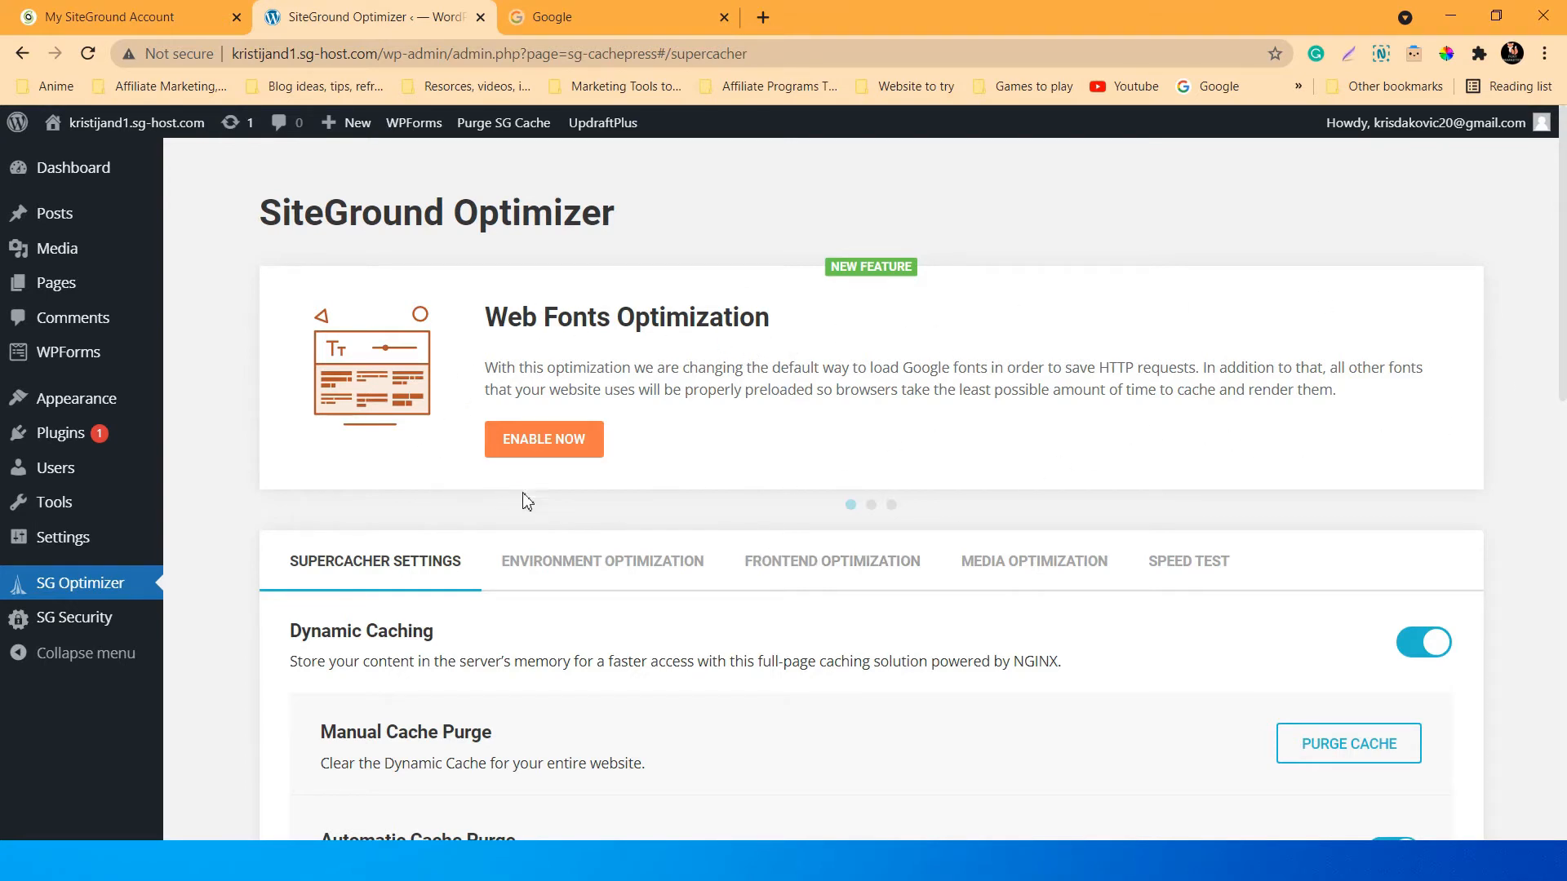
{"action": "scroll", "coordinate": [592, 416], "scroll_direction": "down", "scroll_amount": 2}
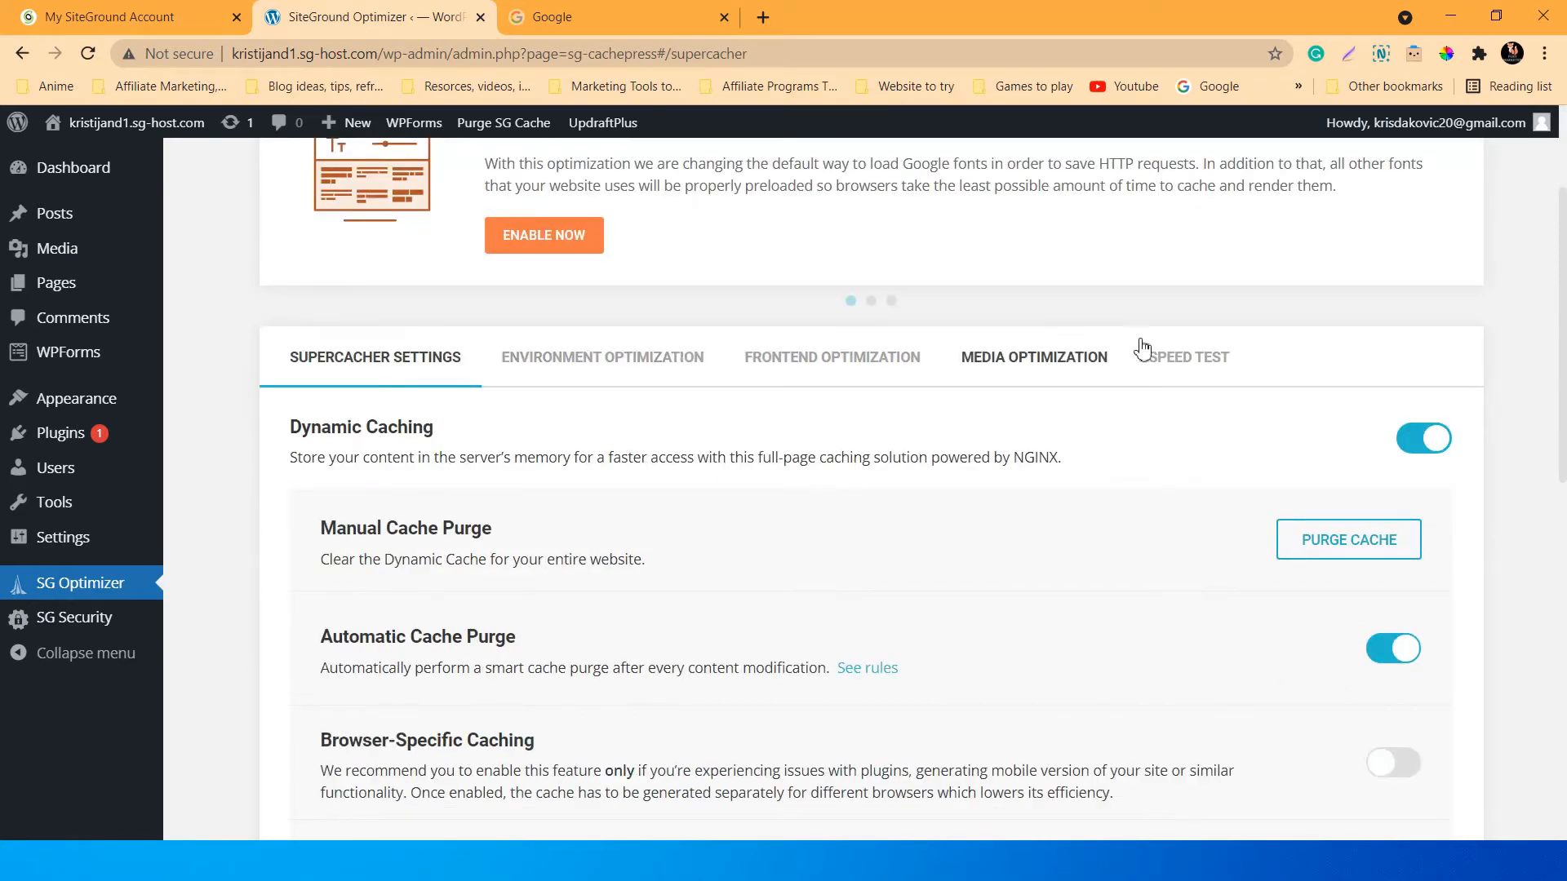
{"action": "left_click", "coordinate": [1184, 359]}
{"action": "scroll", "coordinate": [798, 465], "scroll_direction": "down", "scroll_amount": 1}
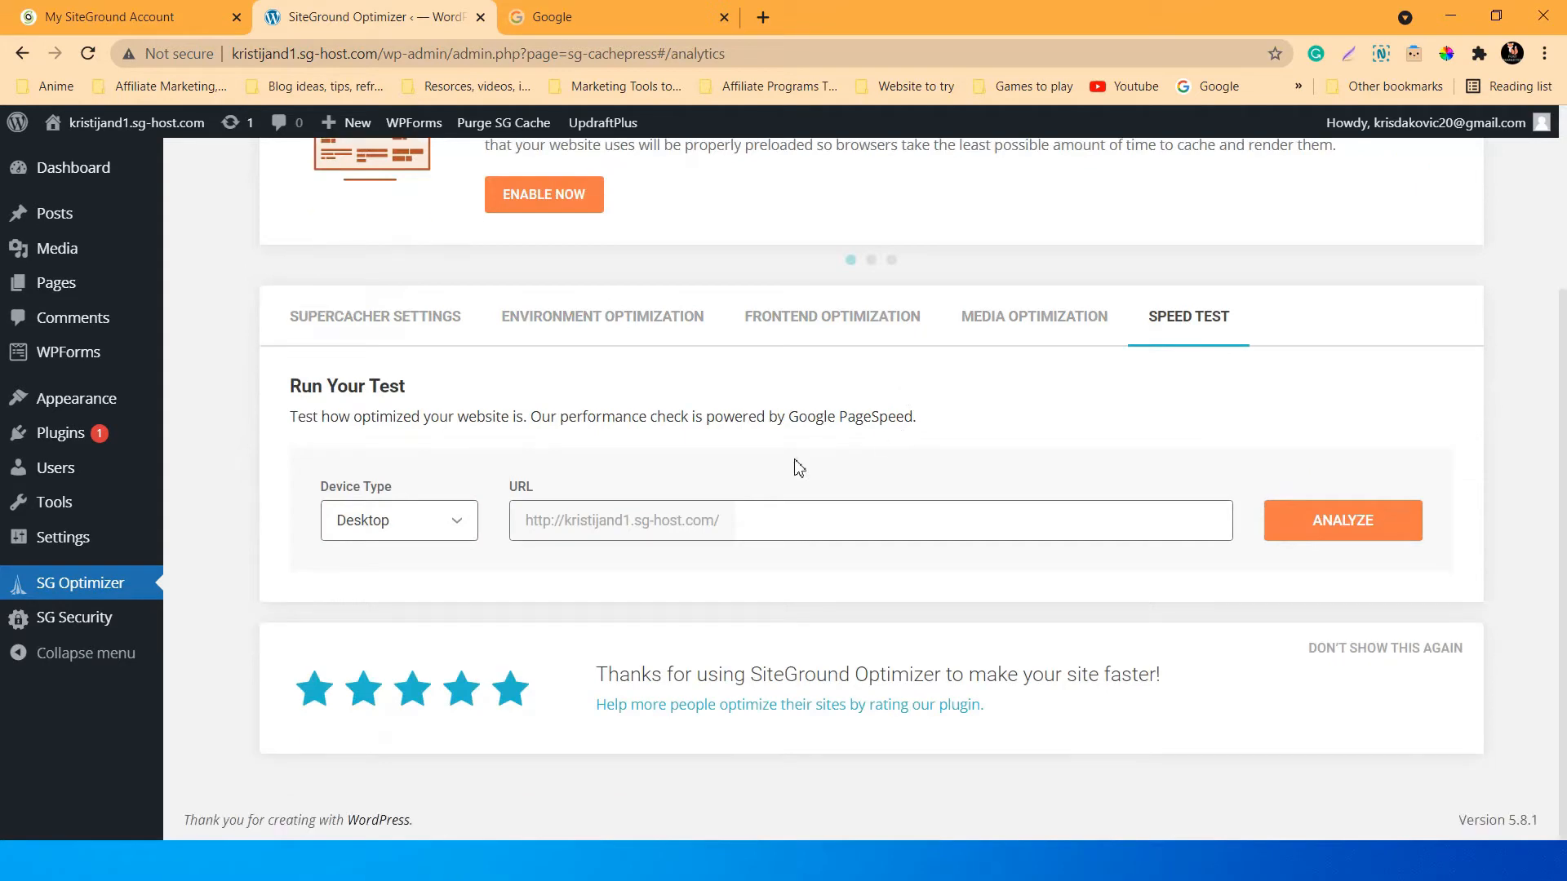
{"action": "left_click", "coordinate": [1040, 334]}
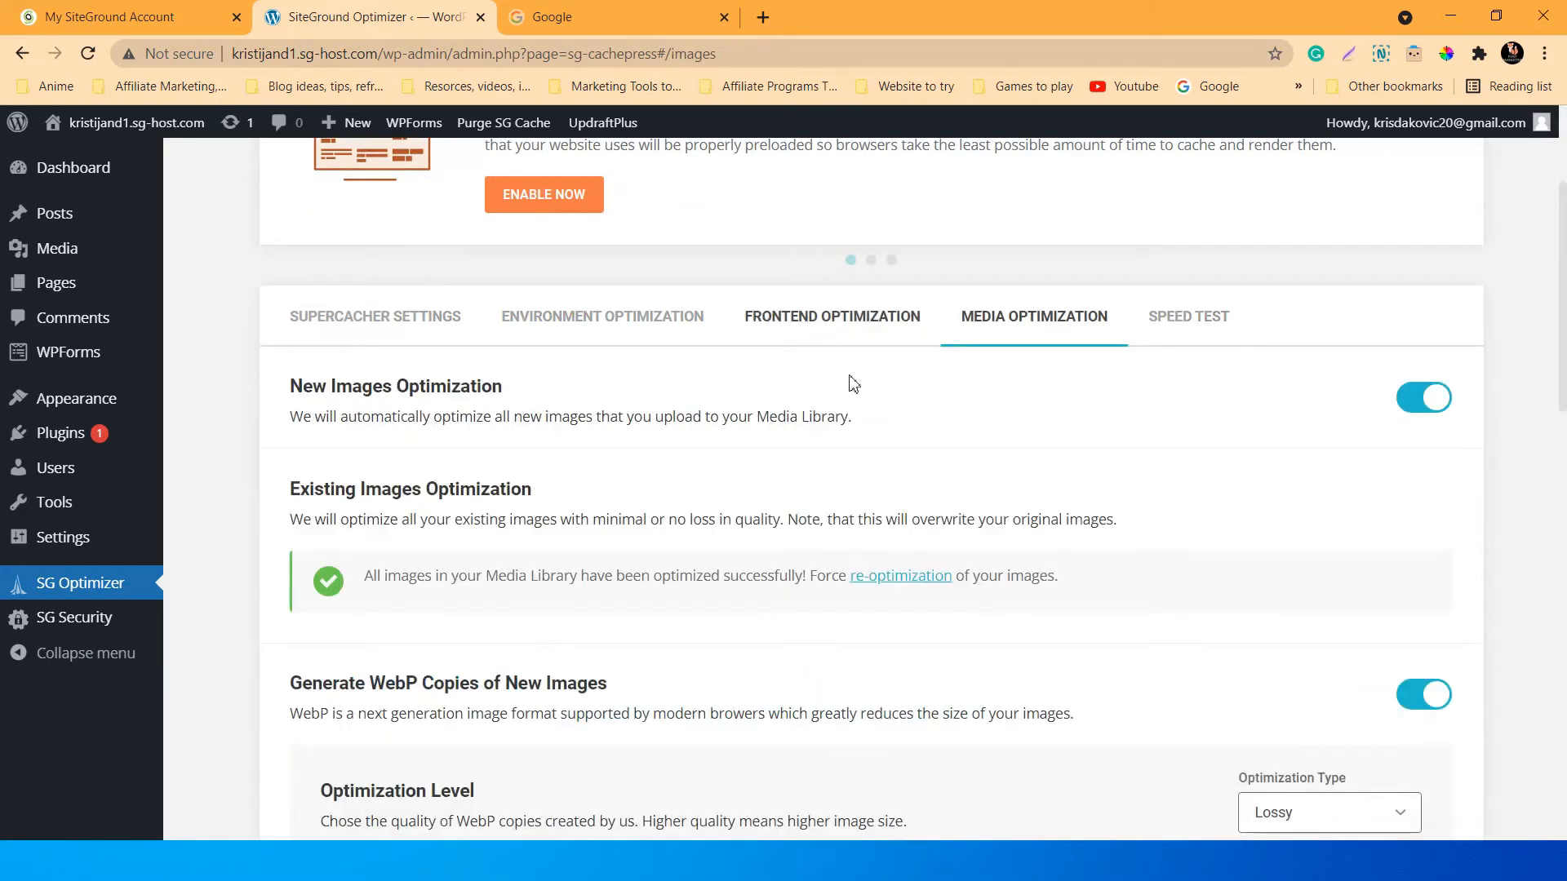
{"action": "scroll", "coordinate": [914, 587], "scroll_direction": "down", "scroll_amount": 10}
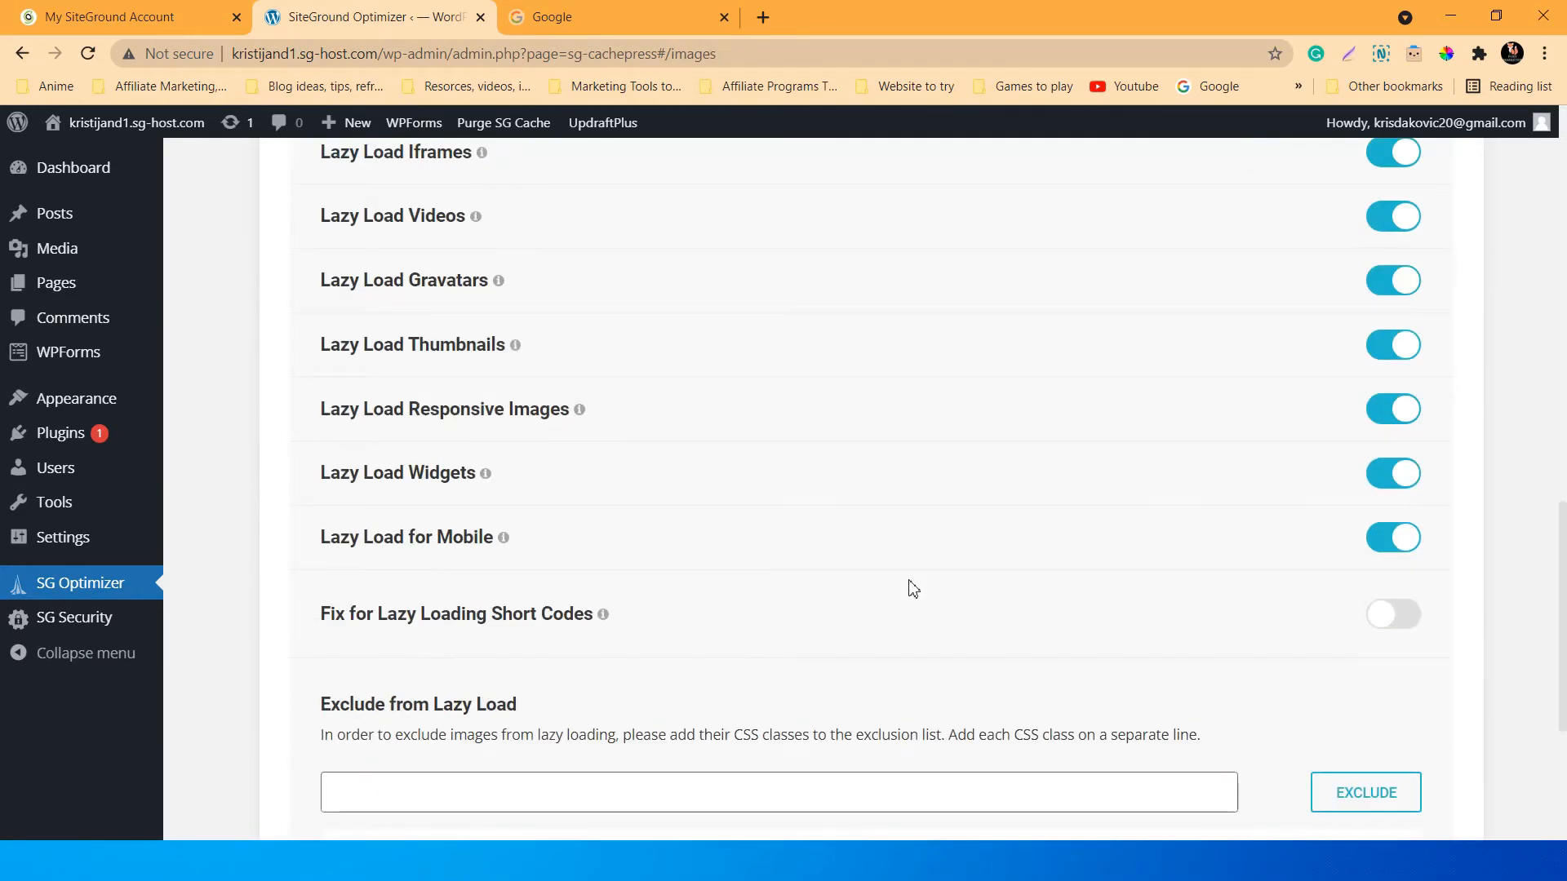
{"action": "scroll", "coordinate": [913, 588], "scroll_direction": "down", "scroll_amount": 4}
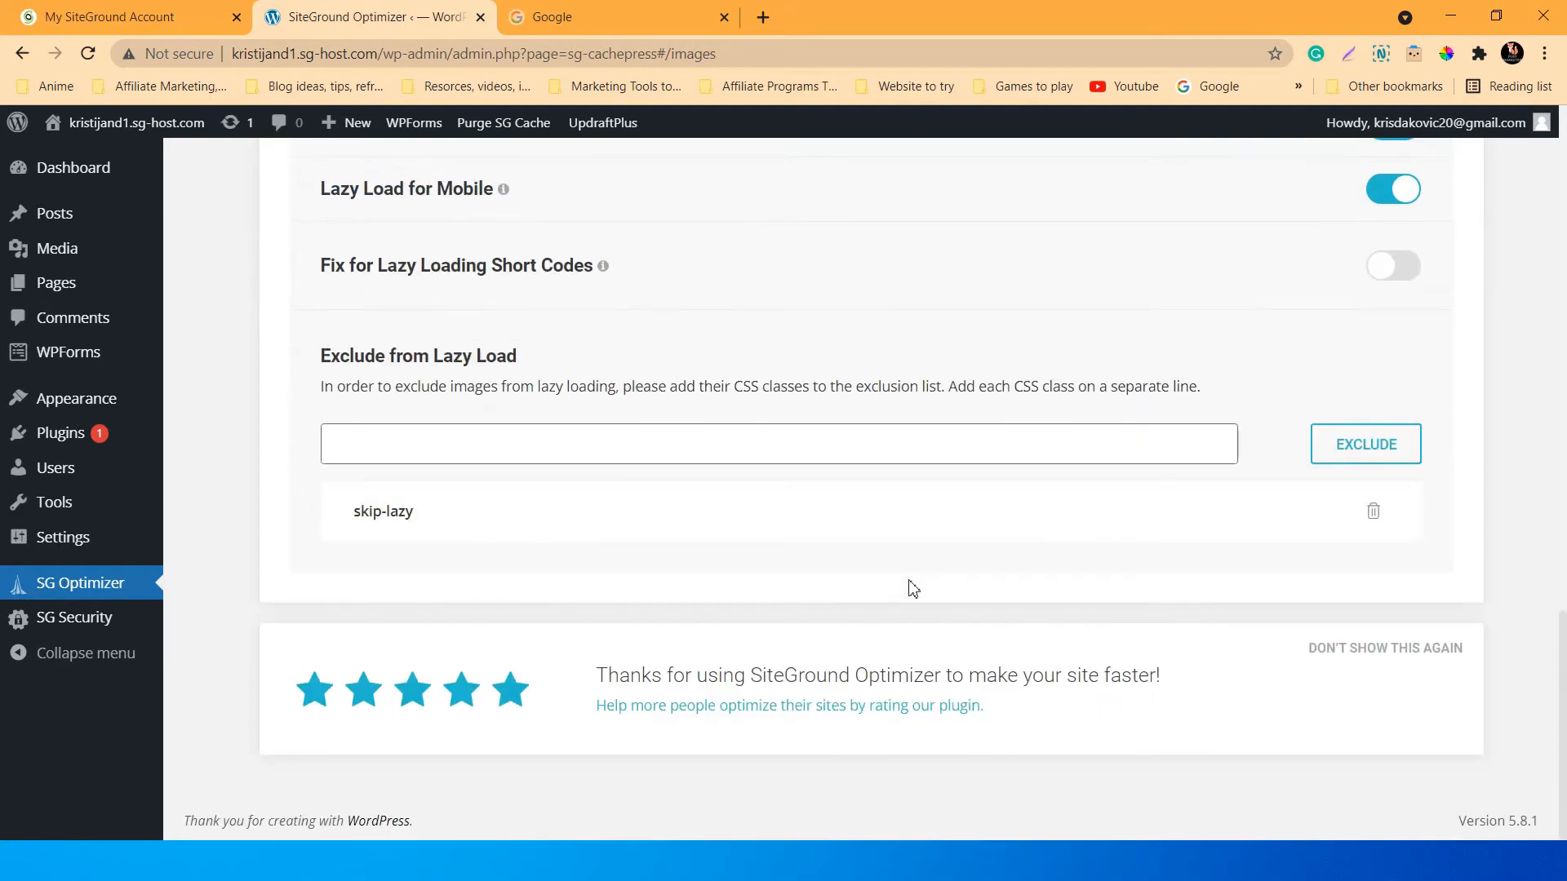
{"action": "scroll", "coordinate": [913, 587], "scroll_direction": "up", "scroll_amount": 15}
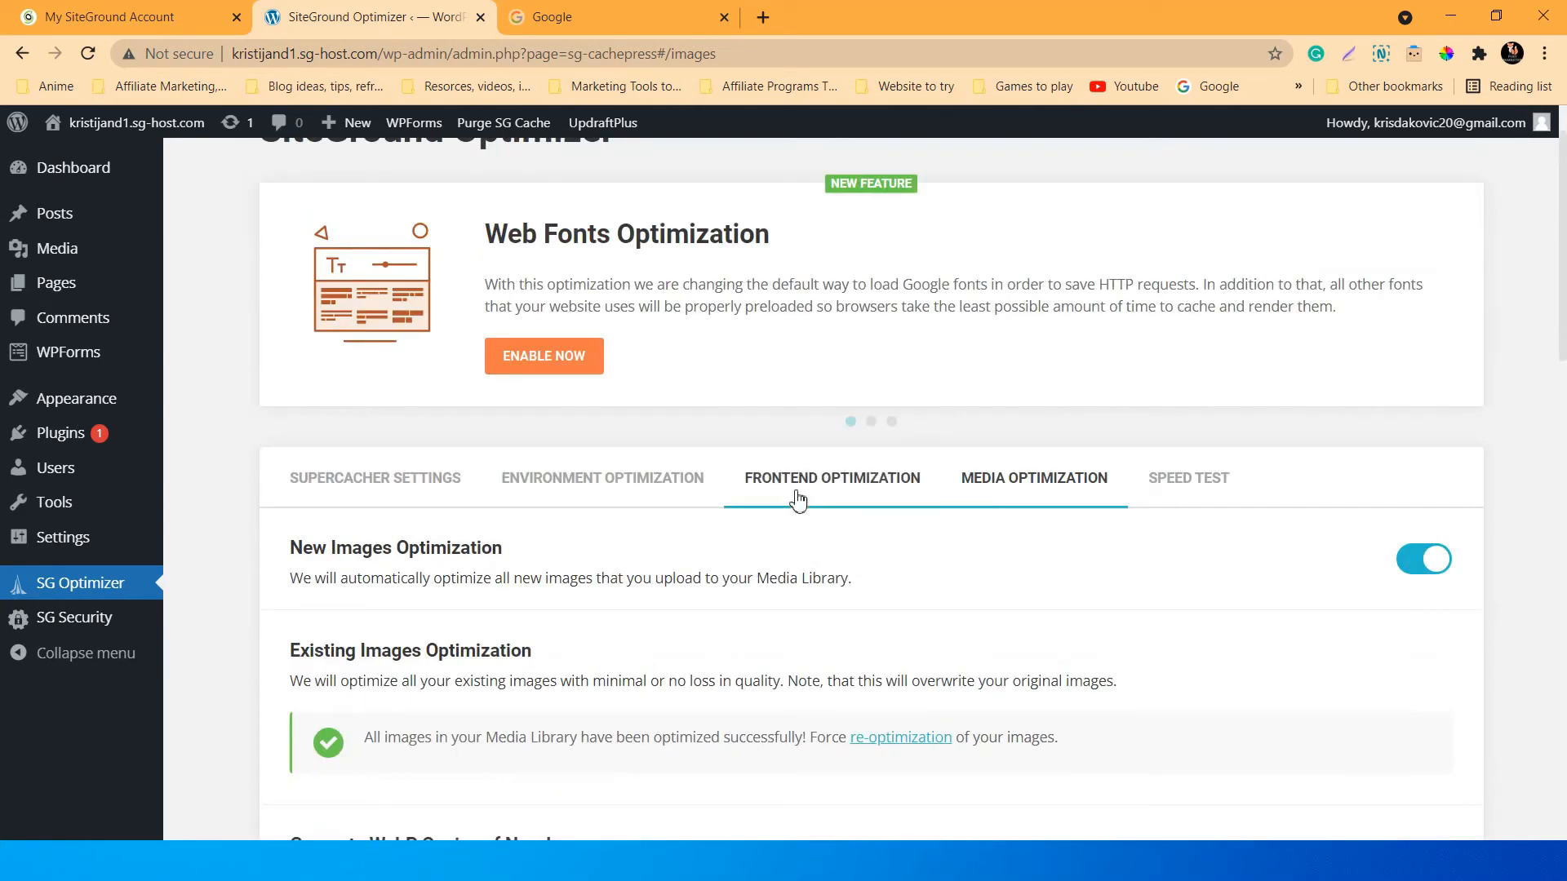
Review Frontend, Supercacher and Environment Optimization settings, with HTTPS, Heartbeat and DNS pre-fetch off.
{"action": "left_click", "coordinate": [799, 499]}
{"action": "scroll", "coordinate": [869, 578], "scroll_direction": "down", "scroll_amount": 4}
{"action": "scroll", "coordinate": [874, 579], "scroll_direction": "up", "scroll_amount": 5}
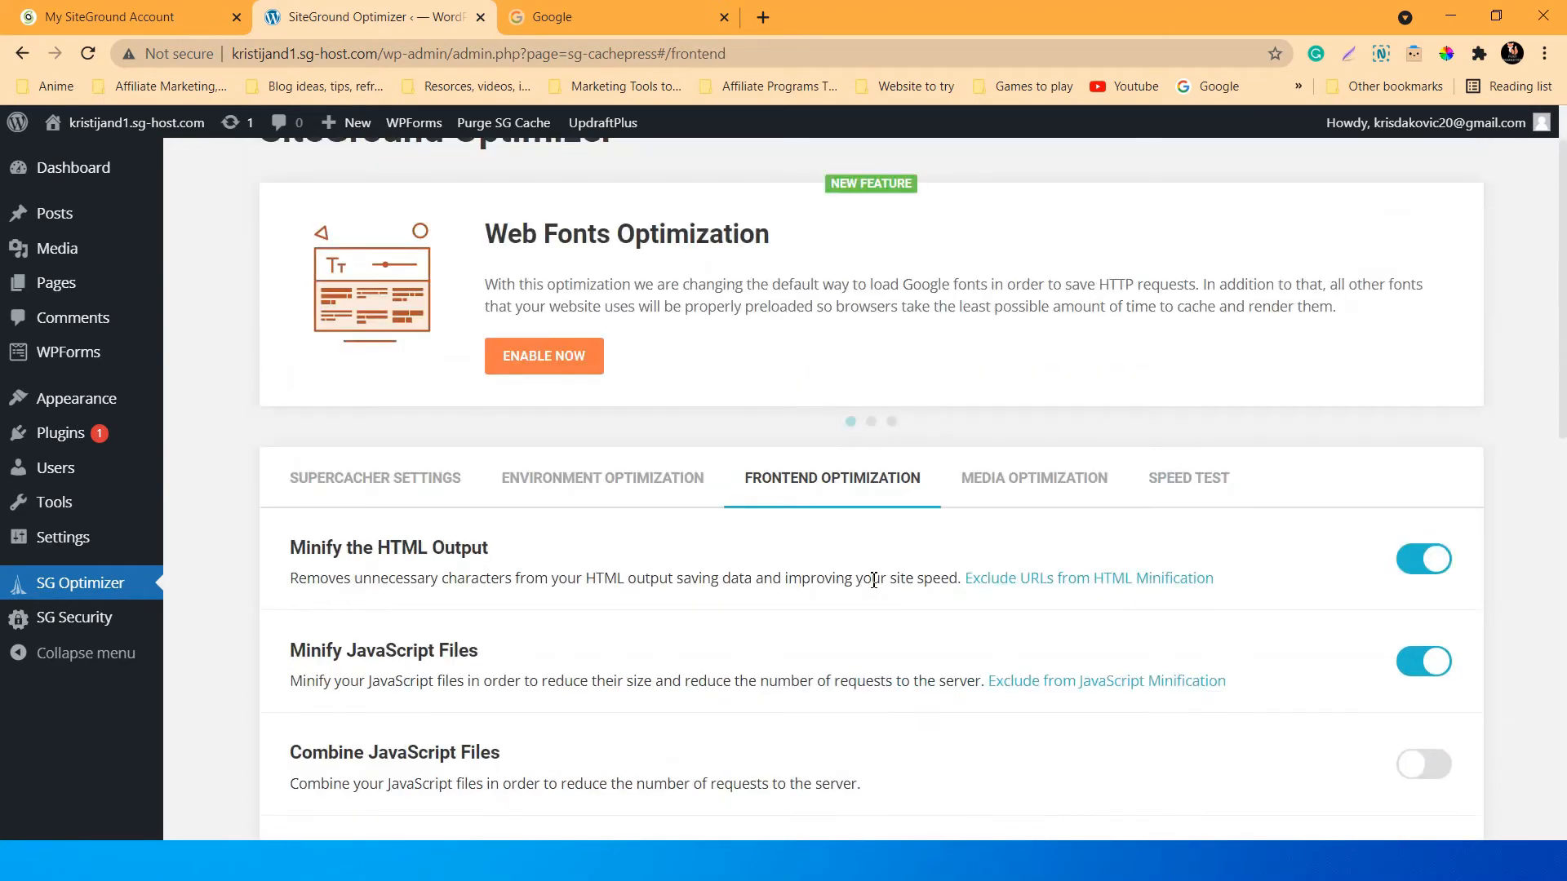
{"action": "left_click", "coordinate": [571, 481]}
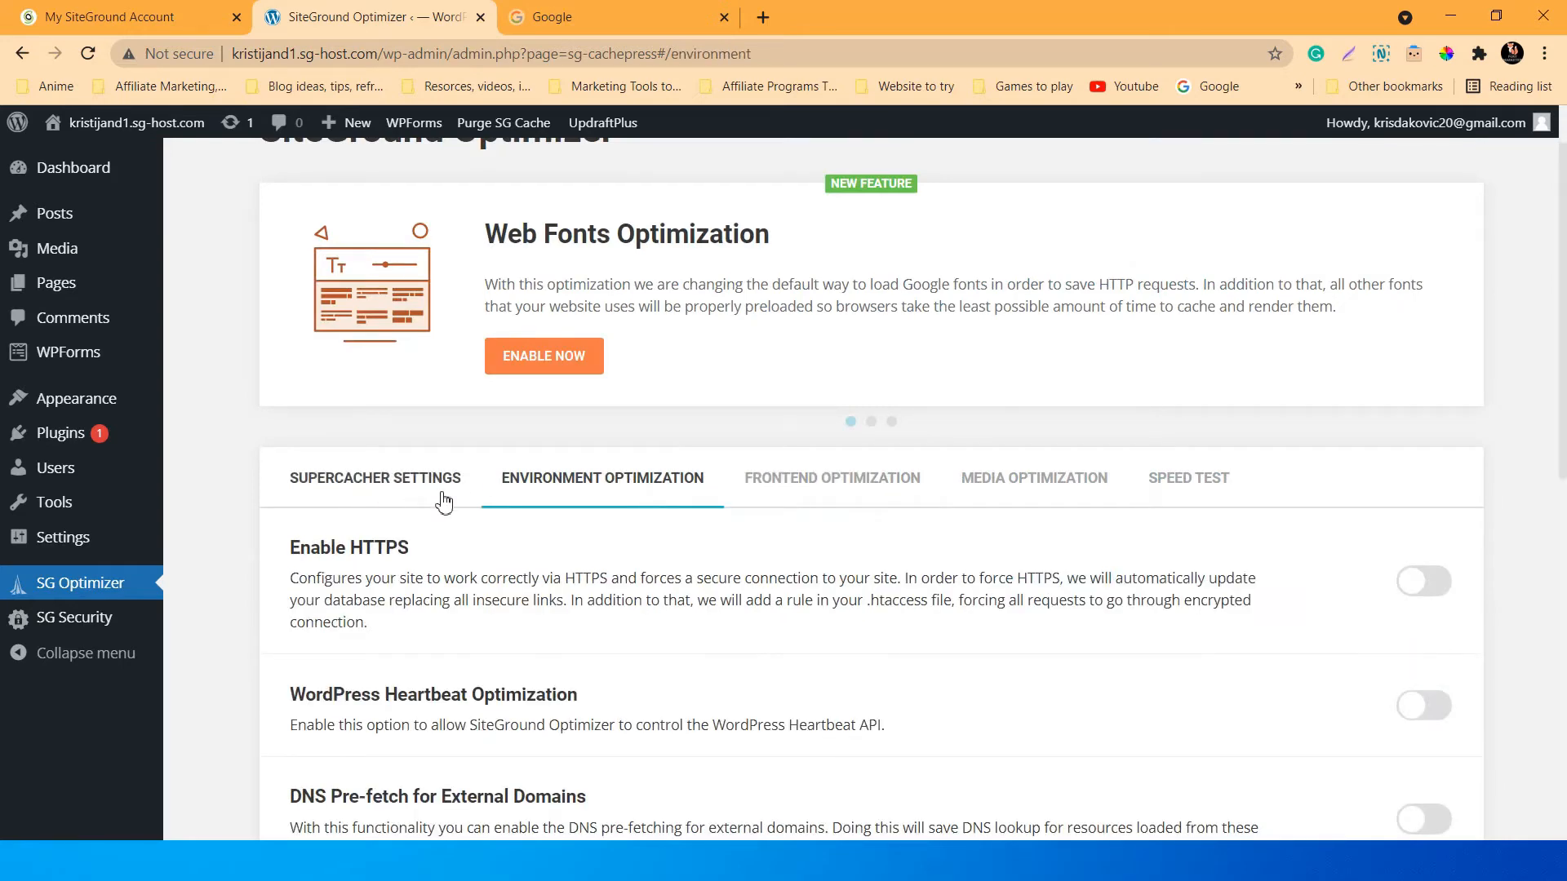
{"action": "left_click", "coordinate": [420, 490]}
{"action": "left_click", "coordinate": [517, 488]}
{"action": "scroll", "coordinate": [425, 487], "scroll_direction": "down", "scroll_amount": 1}
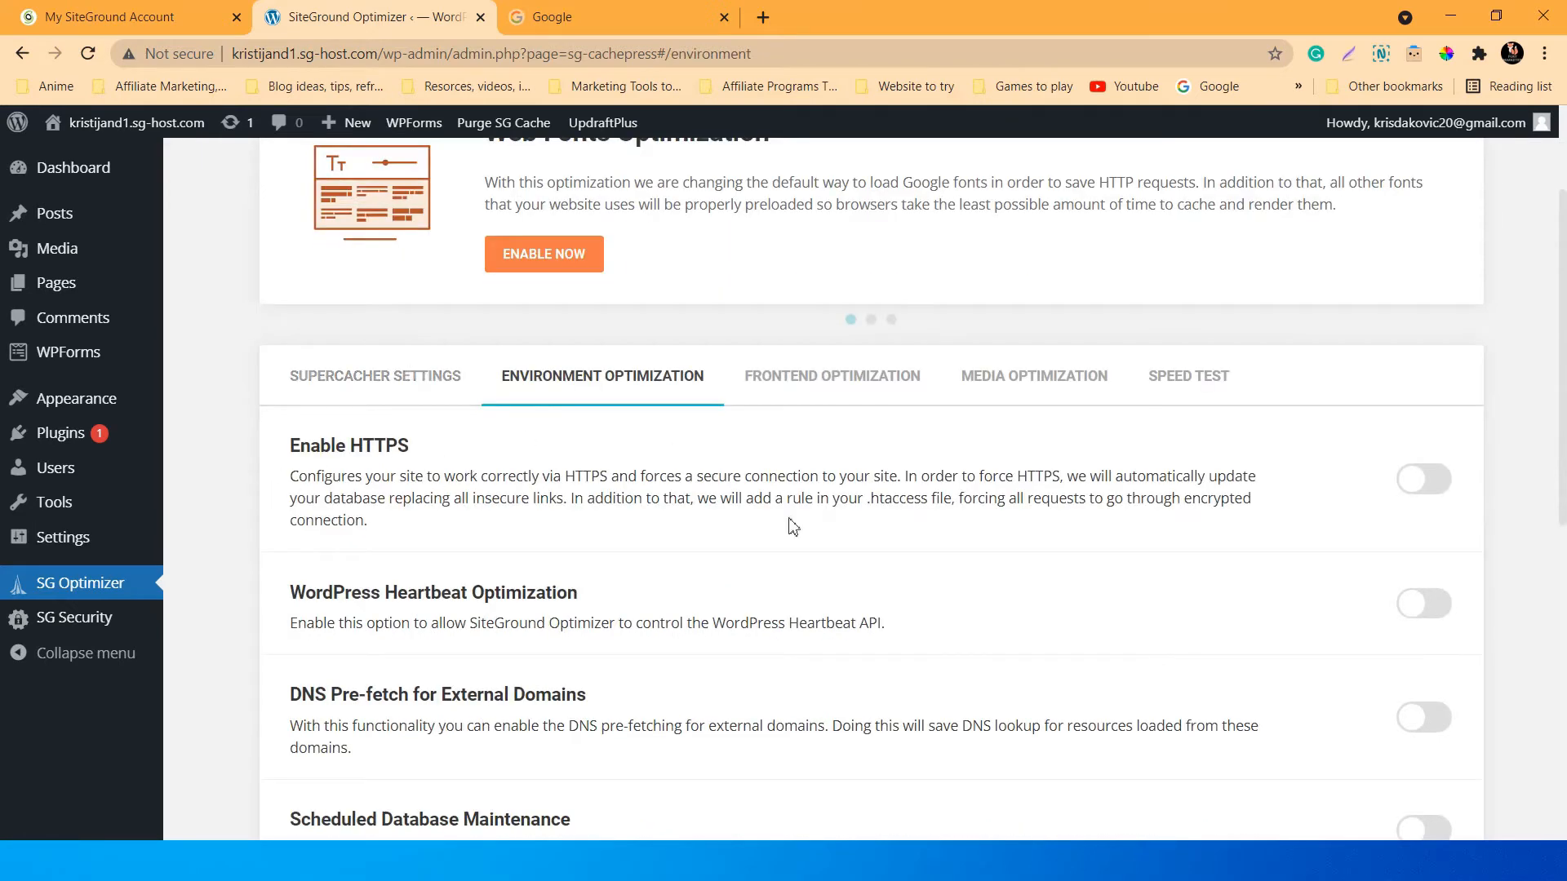
{"action": "scroll", "coordinate": [330, 546], "scroll_direction": "down", "scroll_amount": 2}
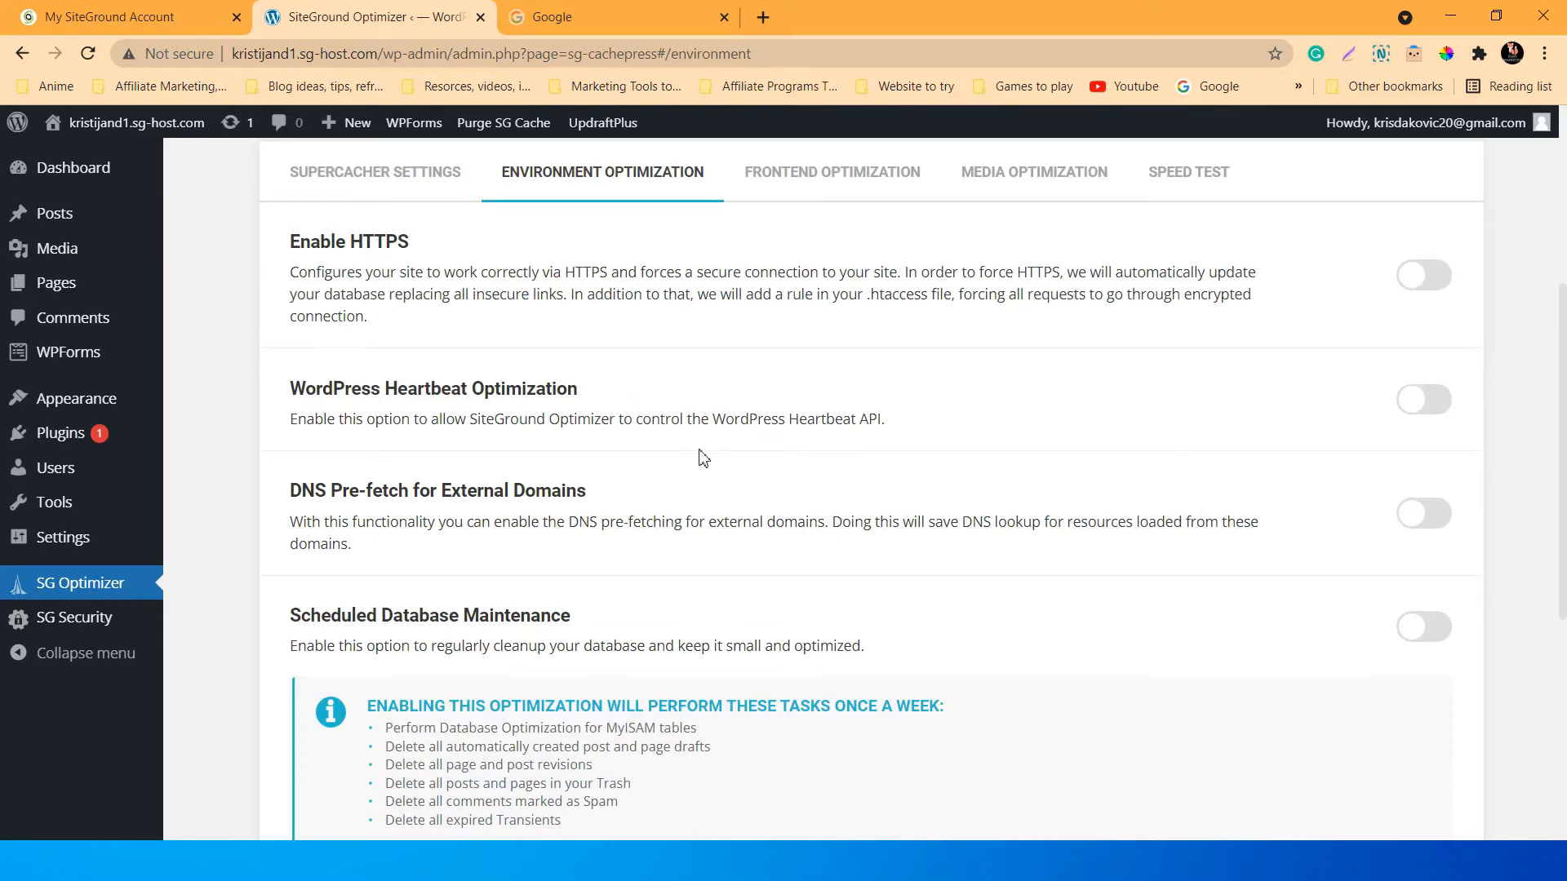
{"action": "scroll", "coordinate": [704, 459], "scroll_direction": "up", "scroll_amount": 4}
{"action": "scroll", "coordinate": [703, 458], "scroll_direction": "down", "scroll_amount": 4}
{"action": "scroll", "coordinate": [632, 442], "scroll_direction": "down", "scroll_amount": 5}
{"action": "scroll", "coordinate": [632, 440], "scroll_direction": "up", "scroll_amount": 10}
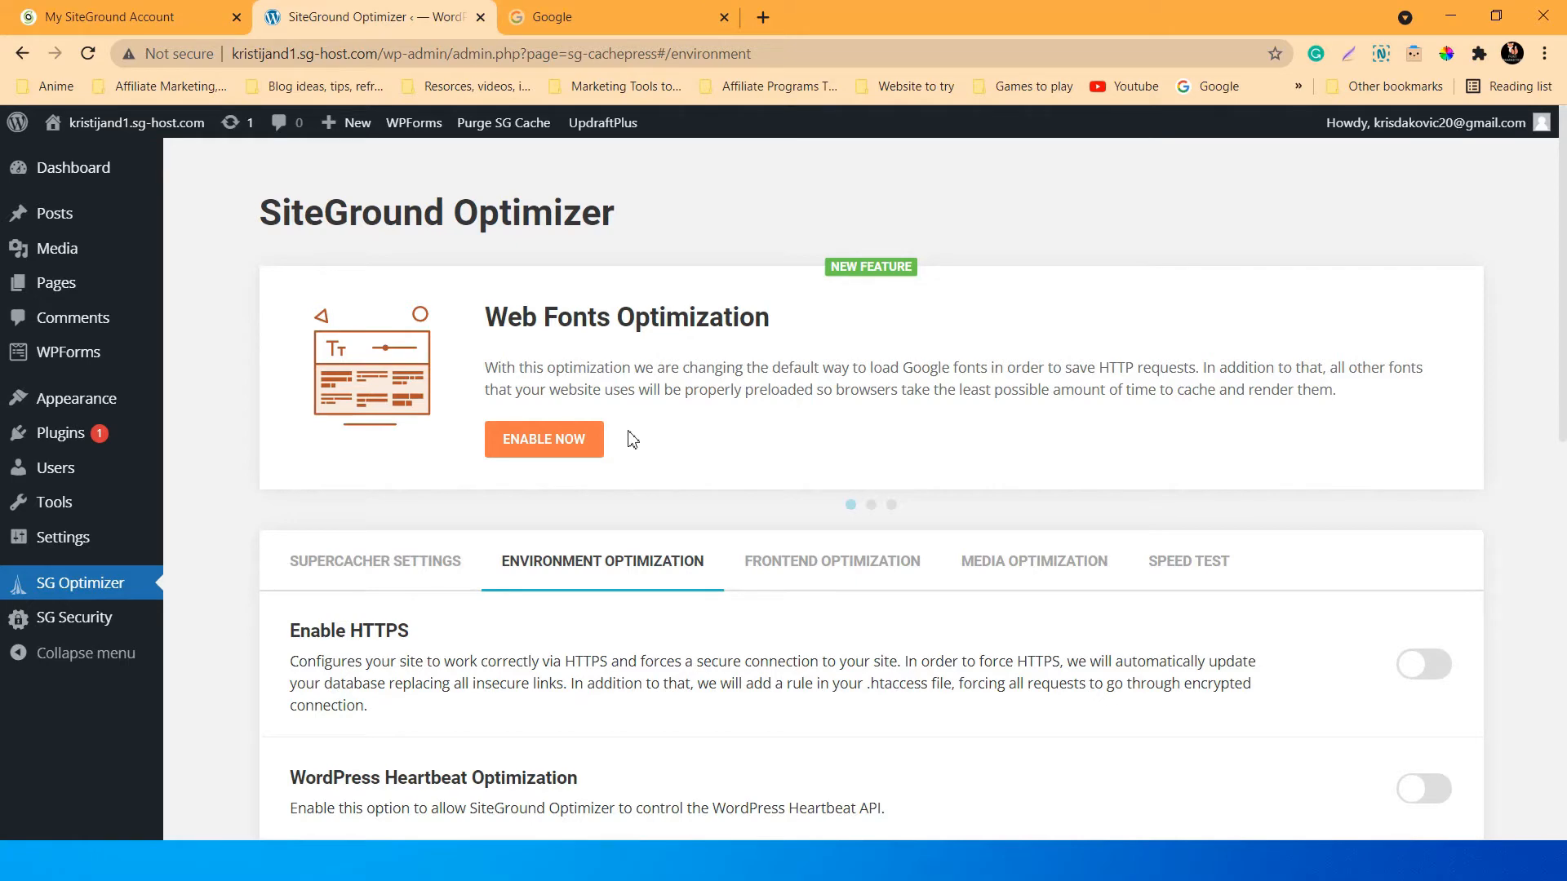
{"action": "scroll", "coordinate": [633, 441], "scroll_direction": "down", "scroll_amount": 4}
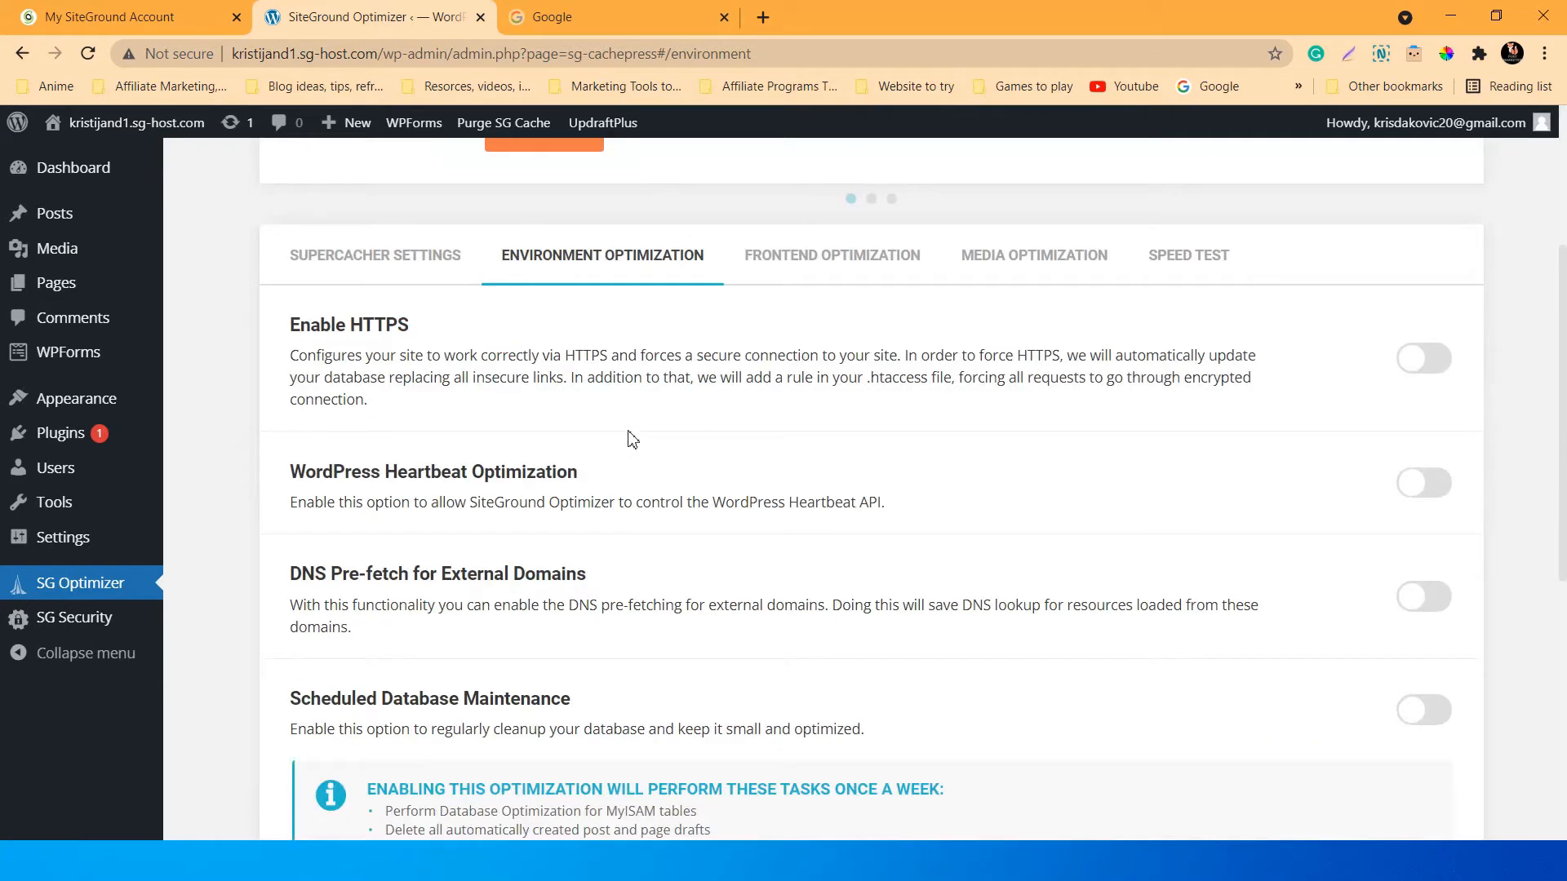
{"action": "scroll", "coordinate": [632, 441], "scroll_direction": "up", "scroll_amount": 1}
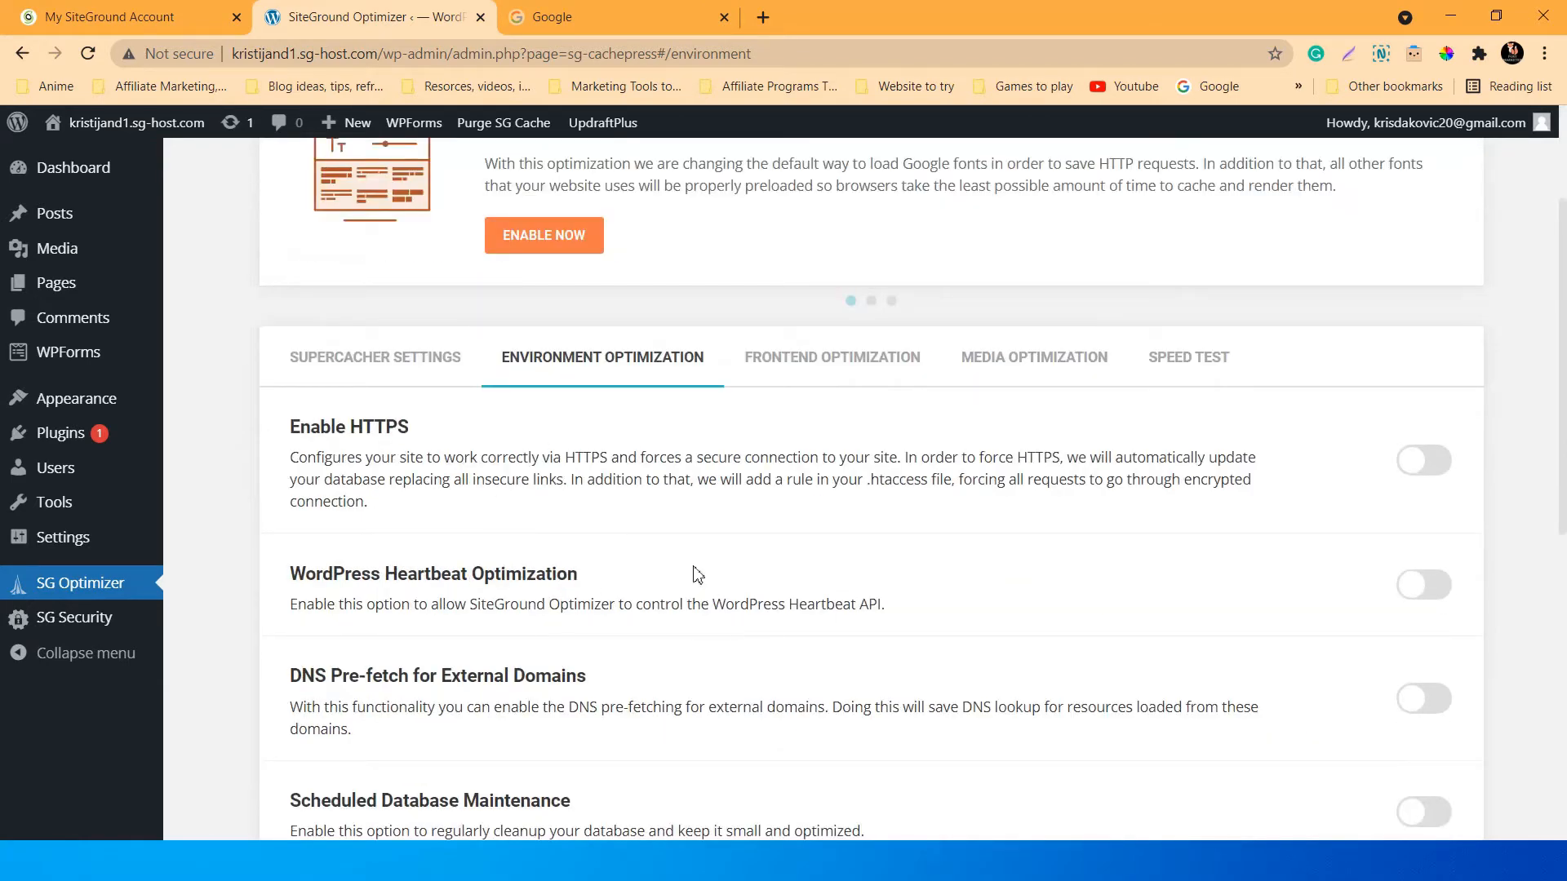
Open SG Security and scroll through its Site Security, Login Security and activity log.
{"action": "left_click", "coordinate": [82, 618]}
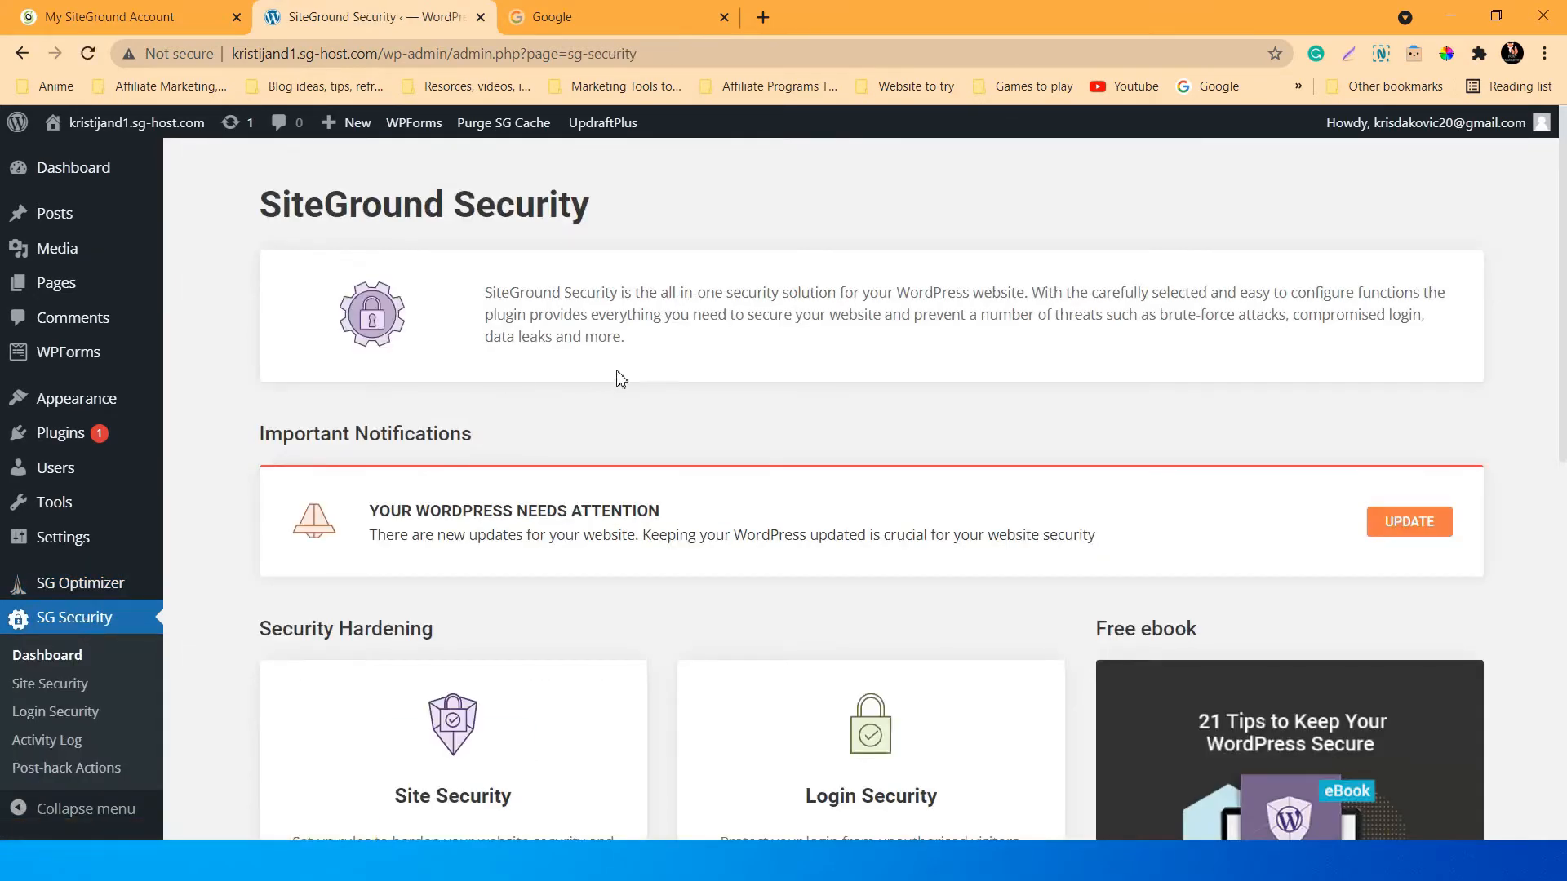
{"action": "scroll", "coordinate": [620, 380], "scroll_direction": "down", "scroll_amount": 3}
{"action": "scroll", "coordinate": [645, 392], "scroll_direction": "down", "scroll_amount": 5}
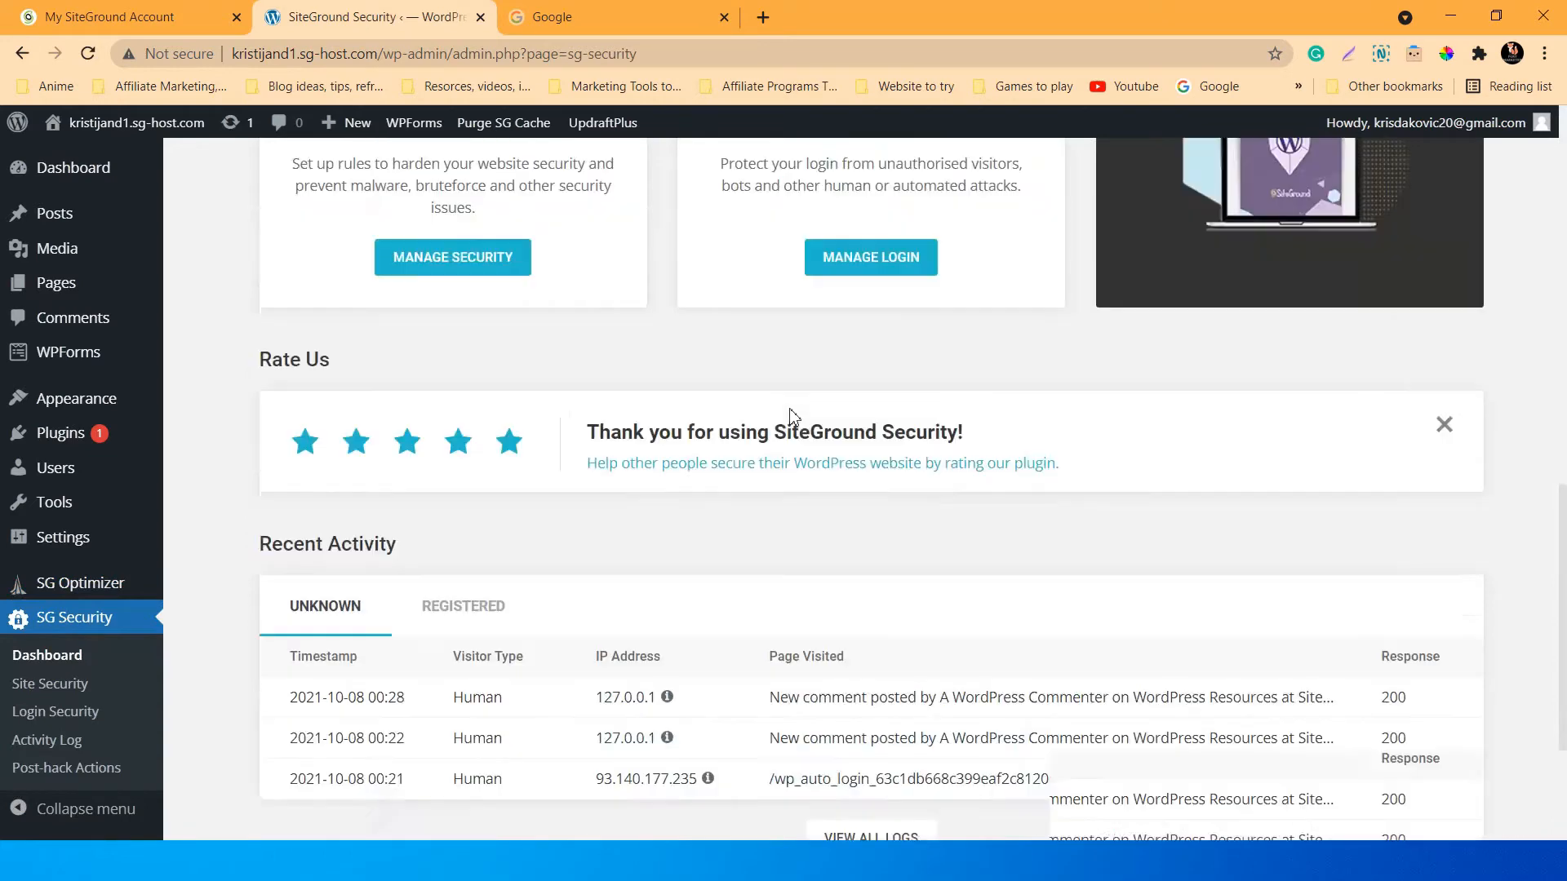
{"action": "scroll", "coordinate": [790, 415], "scroll_direction": "up", "scroll_amount": 8}
{"action": "scroll", "coordinate": [595, 391], "scroll_direction": "down", "scroll_amount": 3}
{"action": "scroll", "coordinate": [742, 511], "scroll_direction": "up", "scroll_amount": 3}
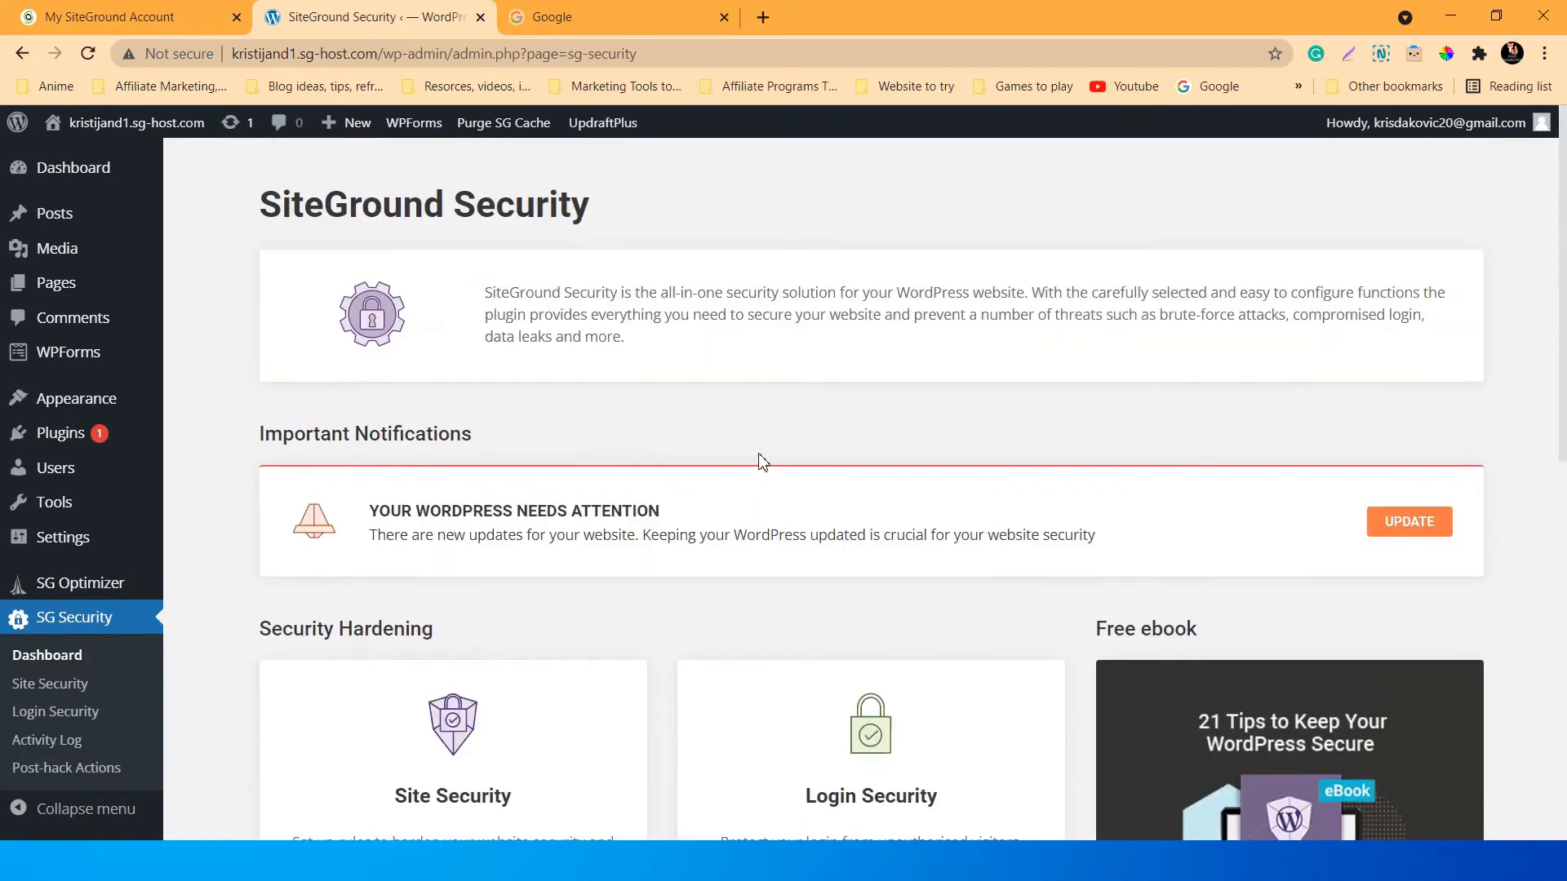
{"action": "scroll", "coordinate": [779, 443], "scroll_direction": "down", "scroll_amount": 5}
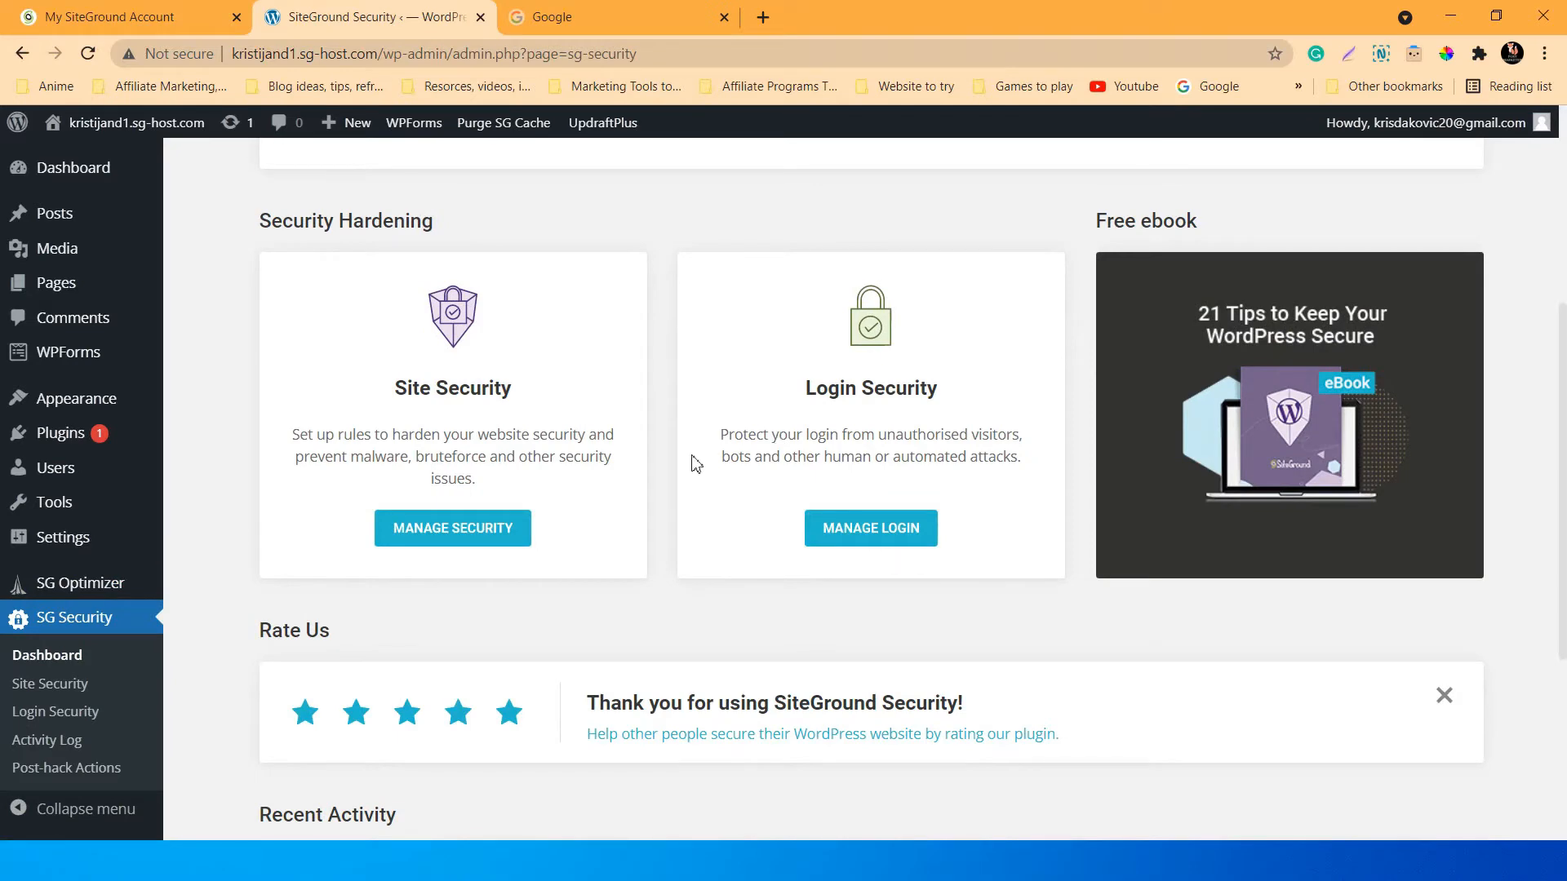
{"action": "scroll", "coordinate": [696, 463], "scroll_direction": "down", "scroll_amount": 4}
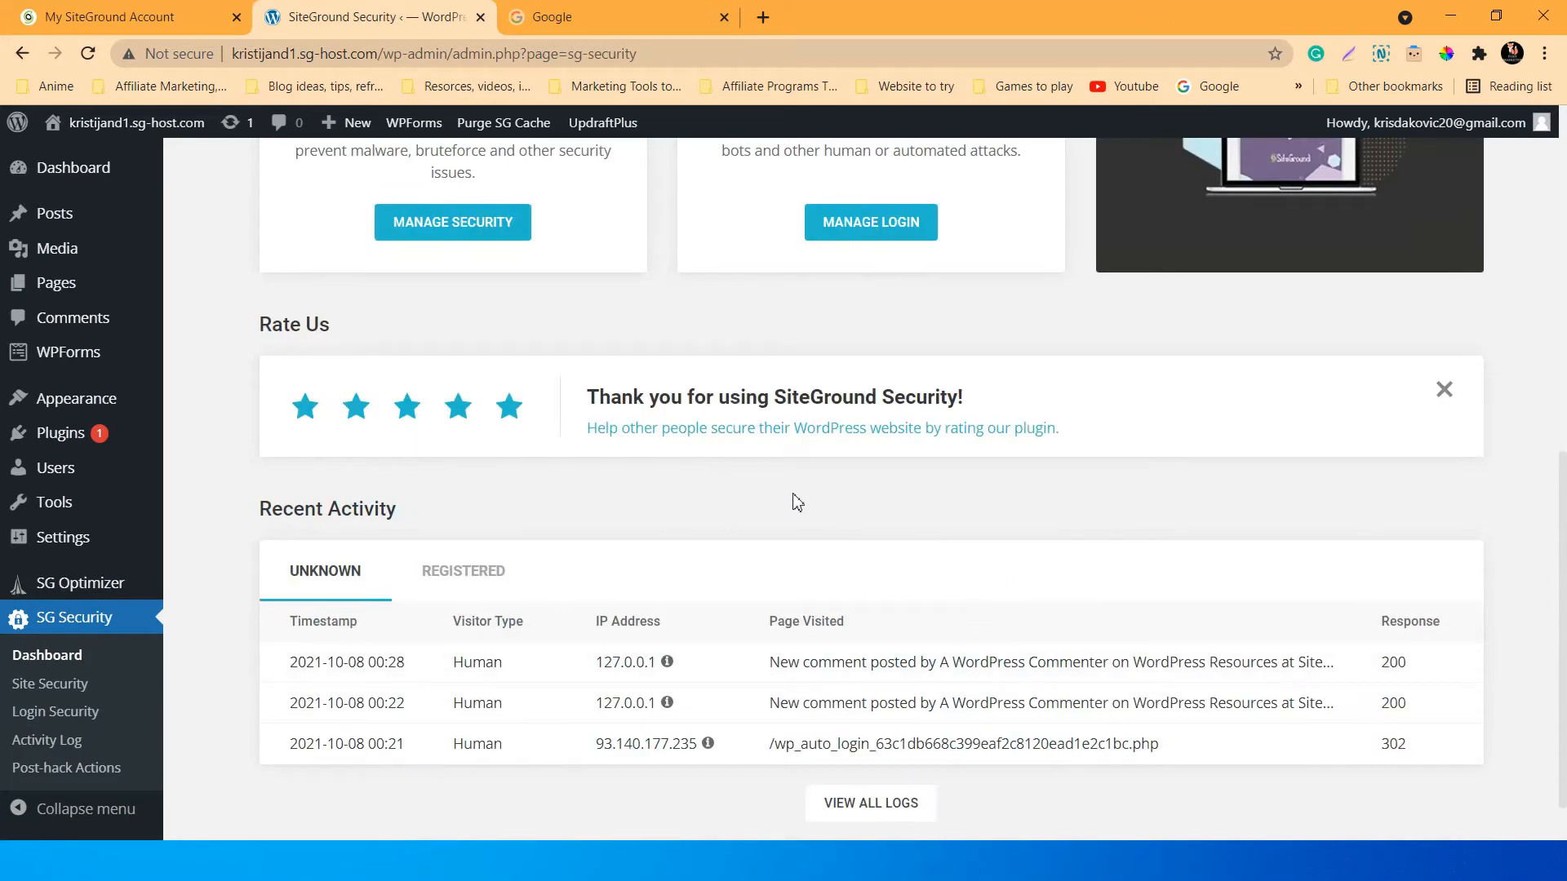
{"action": "scroll", "coordinate": [763, 523], "scroll_direction": "up", "scroll_amount": 9}
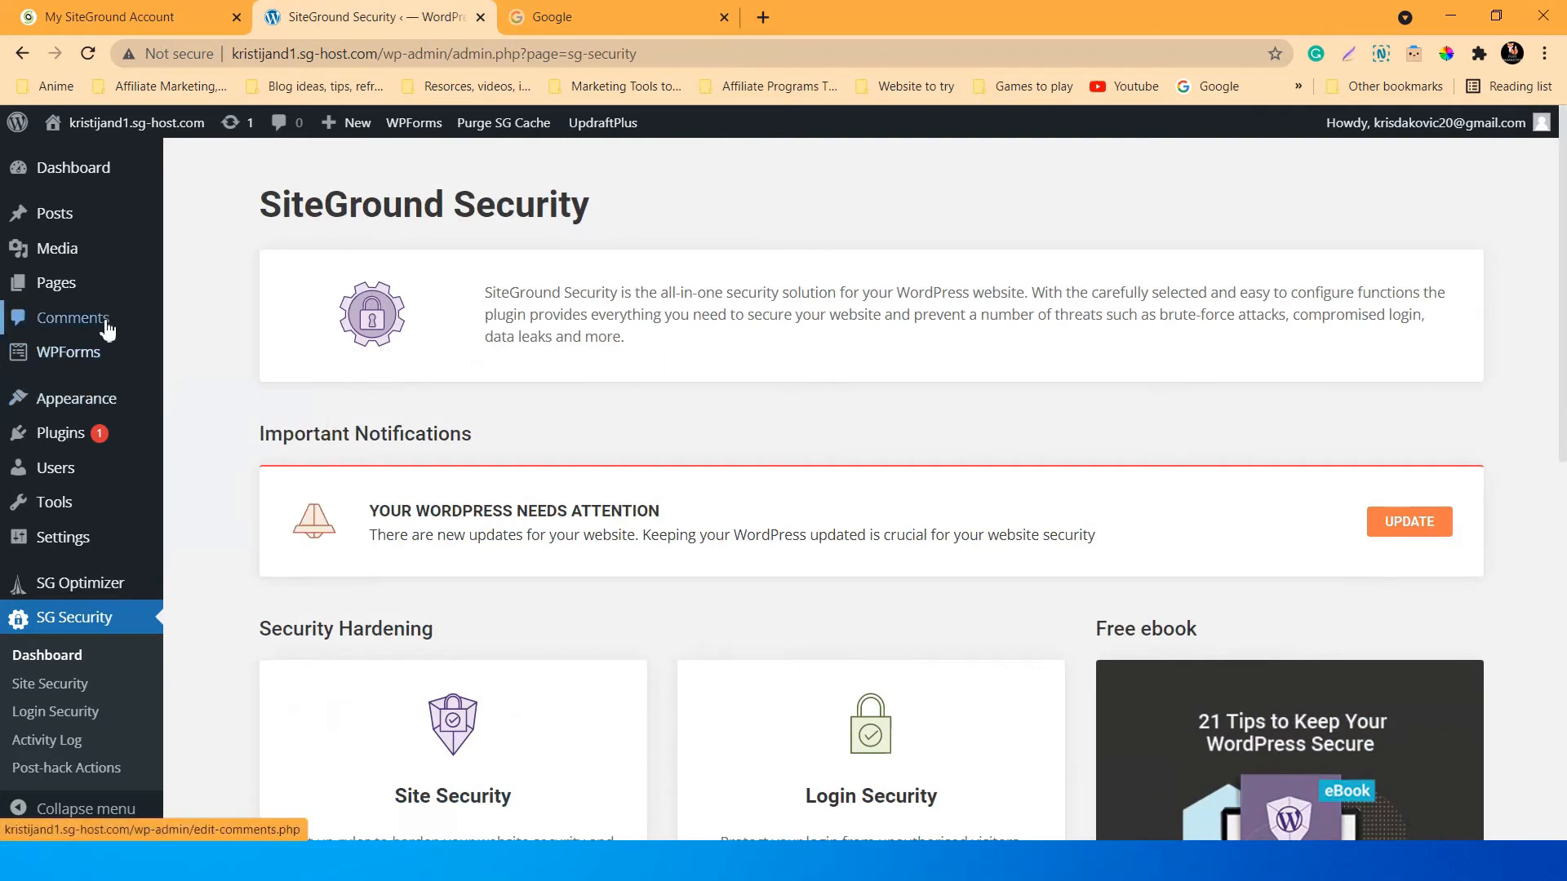
Start a new post and dismiss the block editor welcome guide.
{"action": "left_click", "coordinate": [57, 219]}
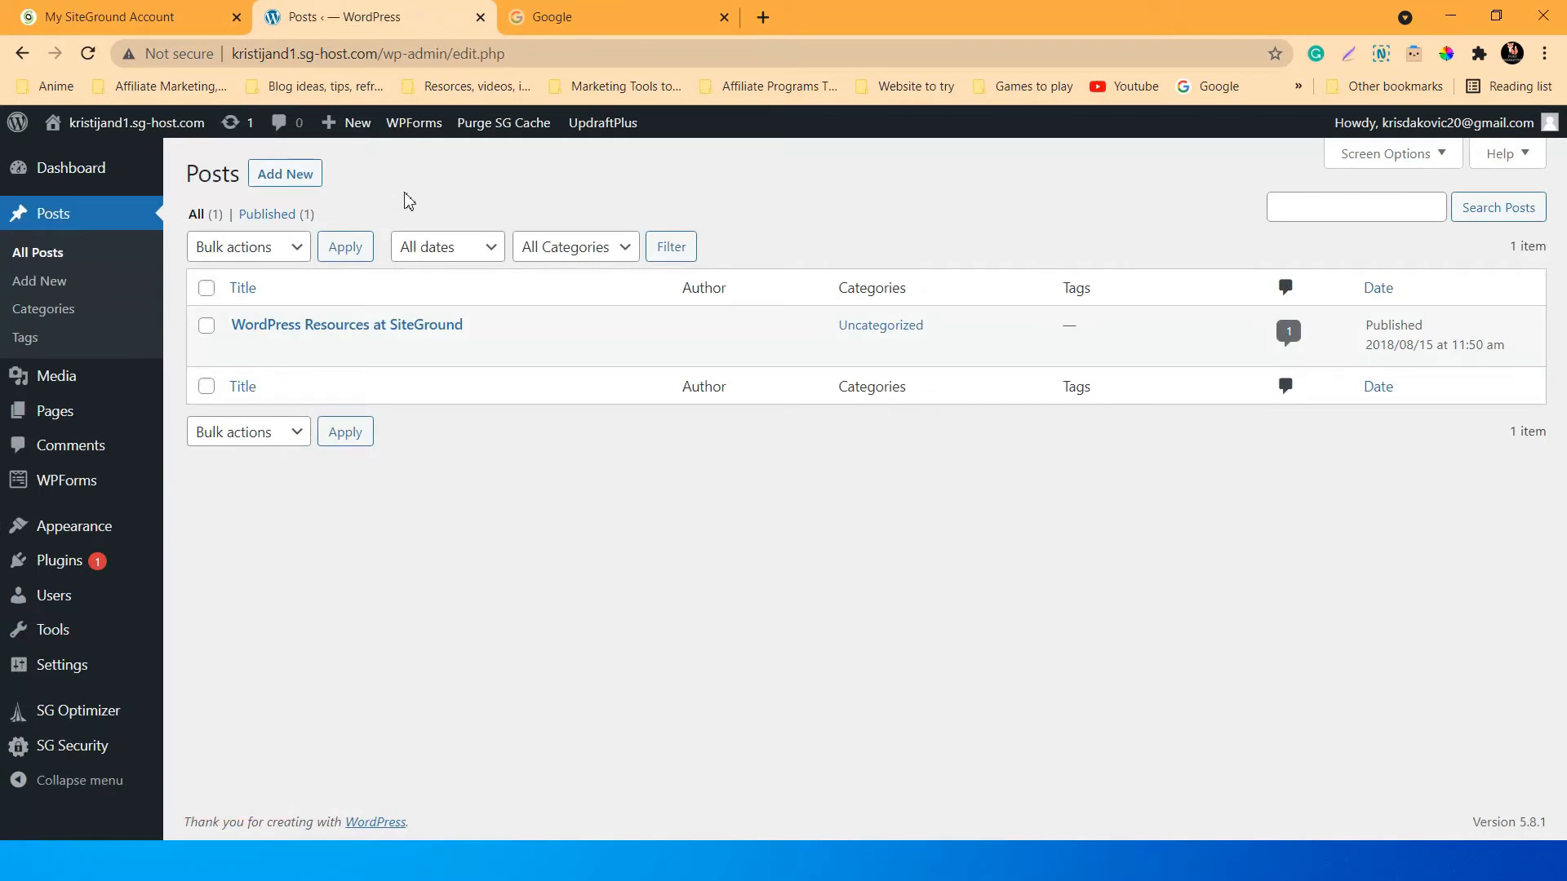
{"action": "left_click", "coordinate": [285, 176]}
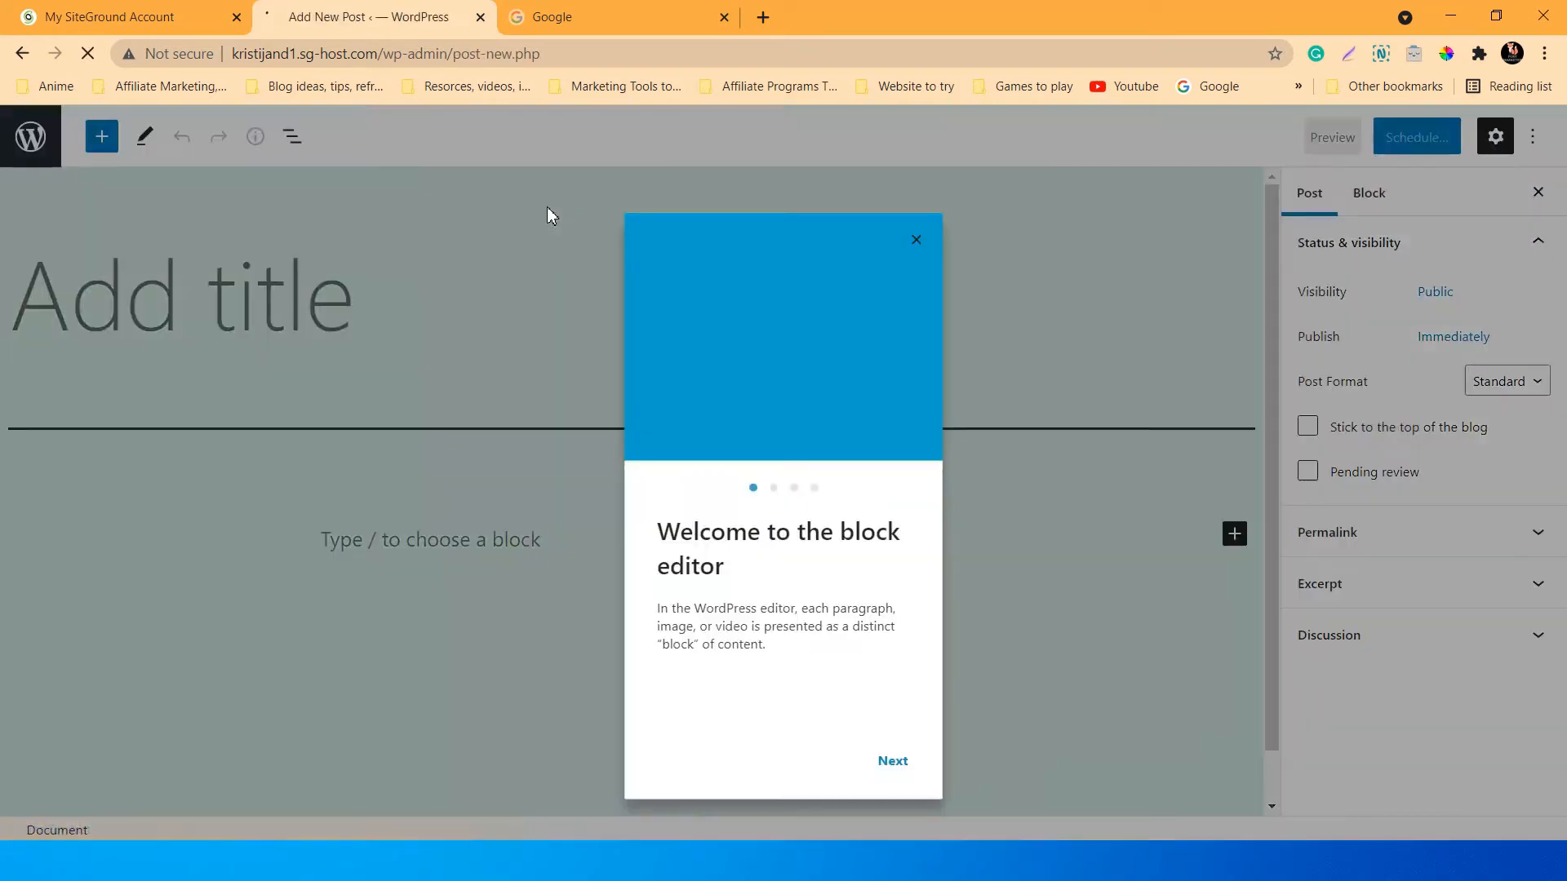
{"action": "left_click", "coordinate": [916, 208]}
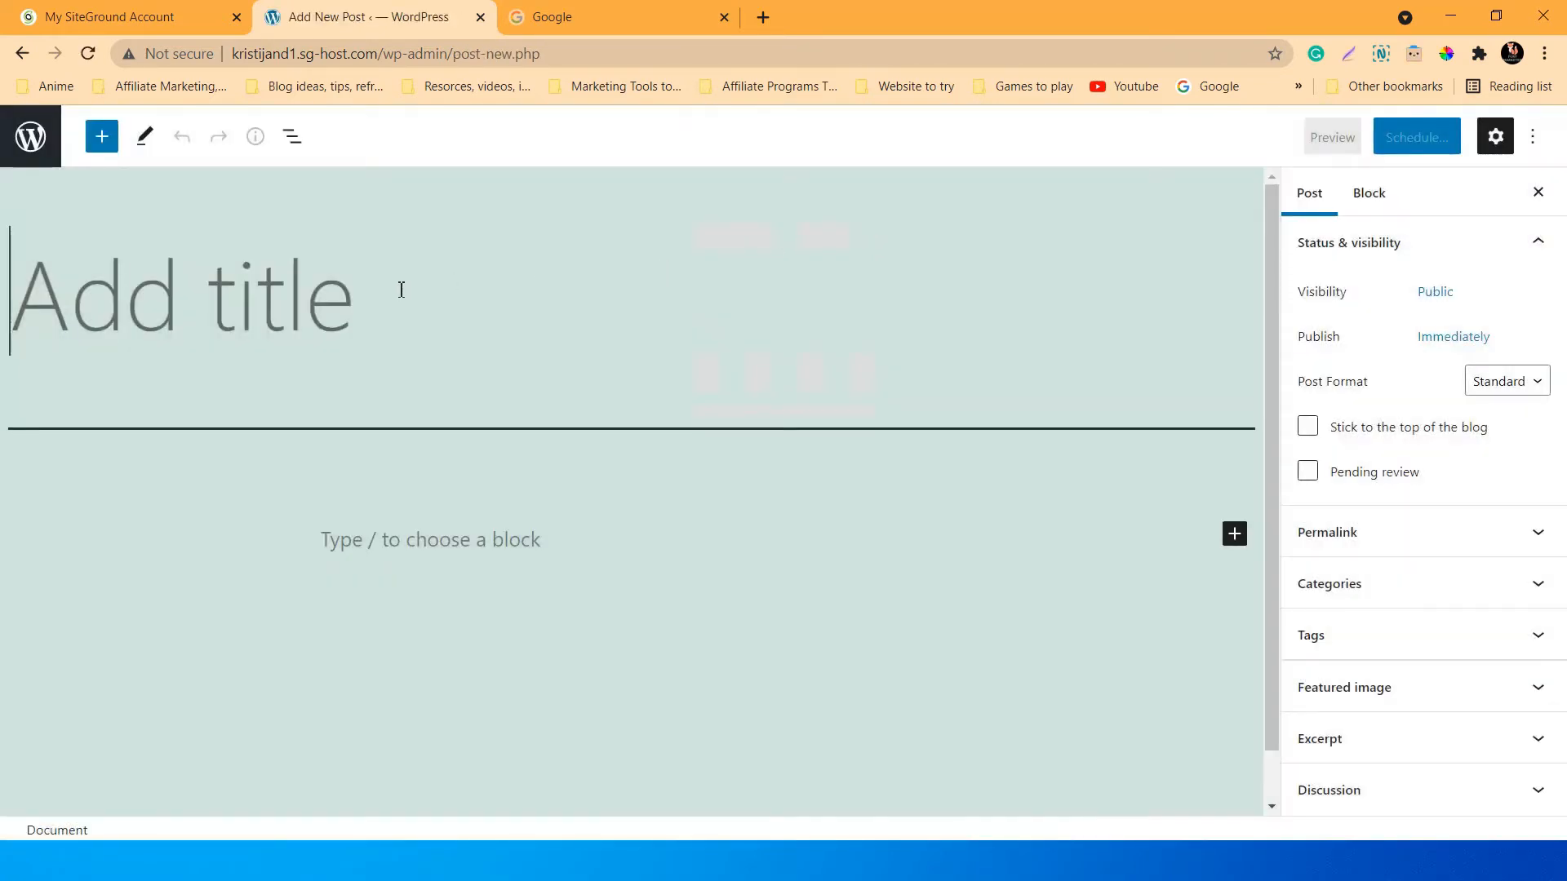
Title the post 'Title Of The Post', correcting the 'Ttile' typo, and place the cursor in the body.
{"action": "type", "text": "T"}
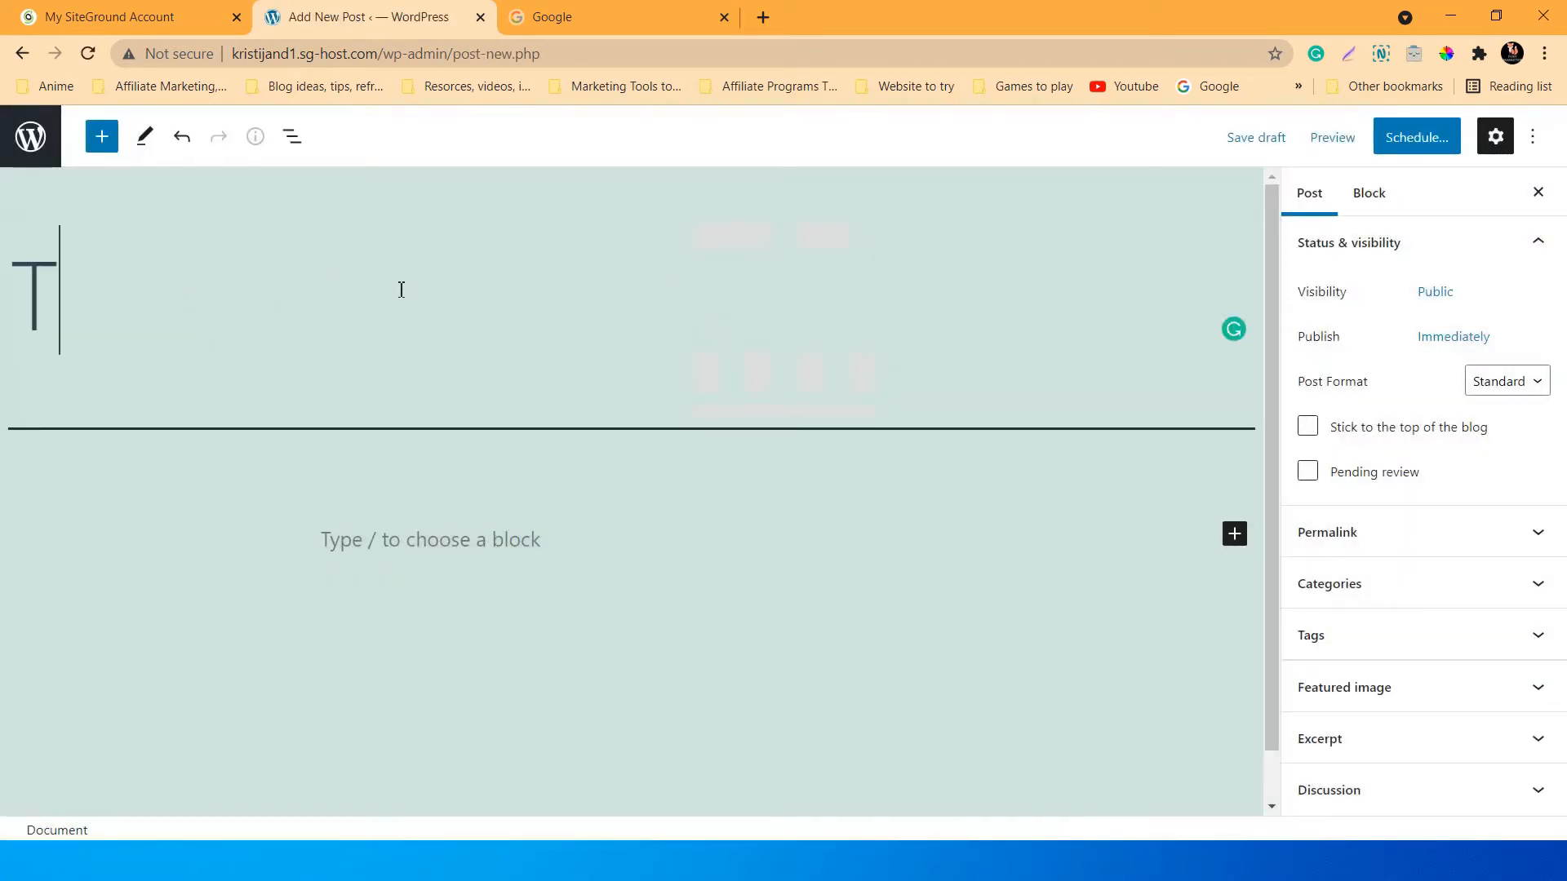
{"action": "type", "text": "tile"}
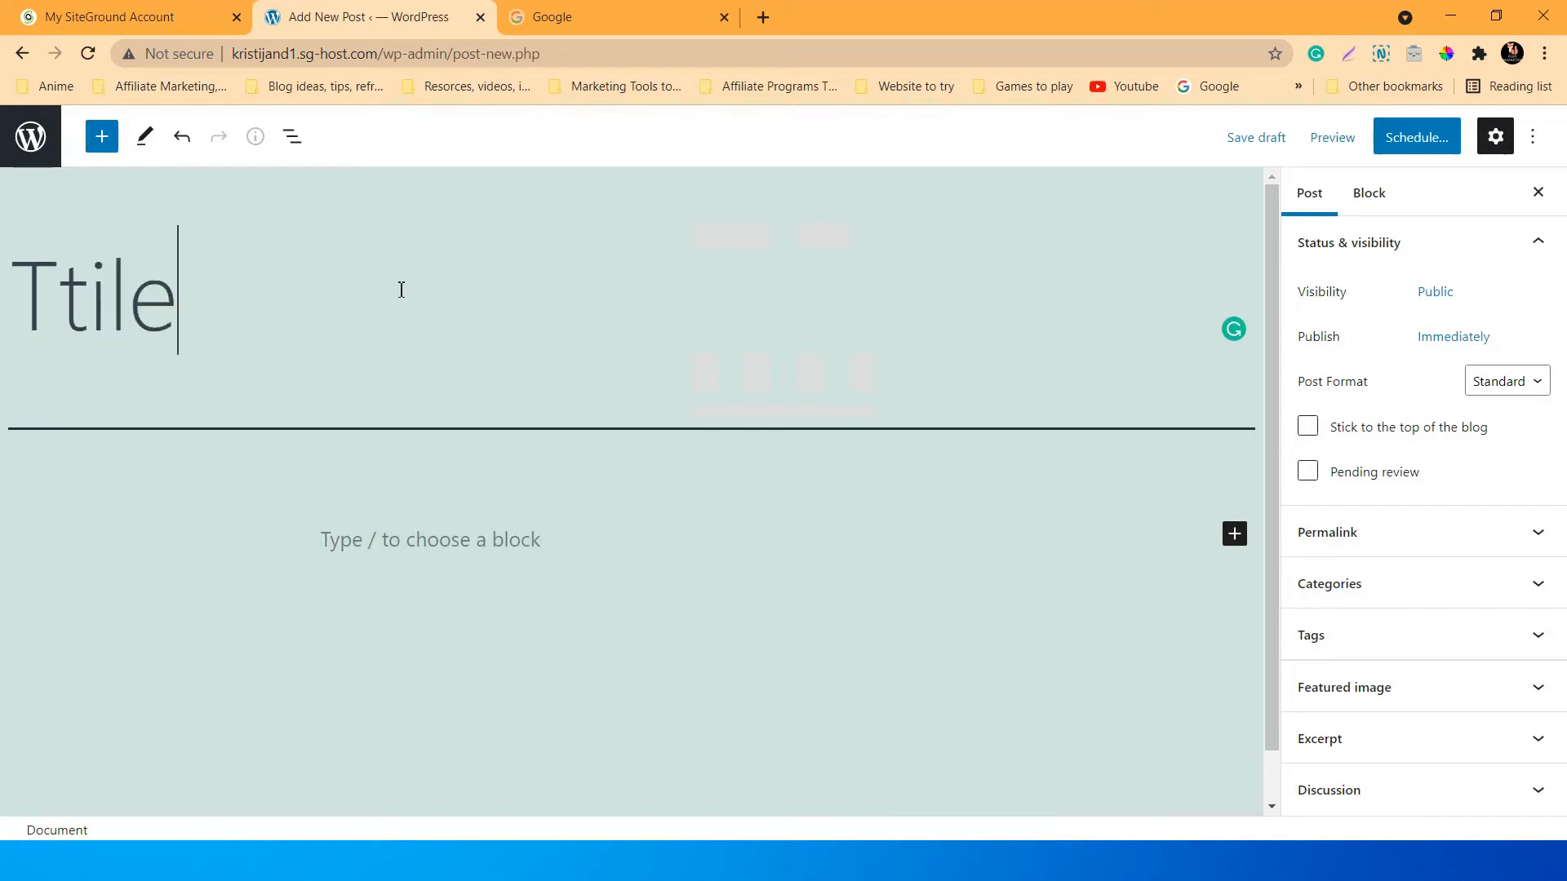
{"action": "type", "text": " o"}
{"action": "key", "text": "BackSpace"}
{"action": "type", "text": "O"}
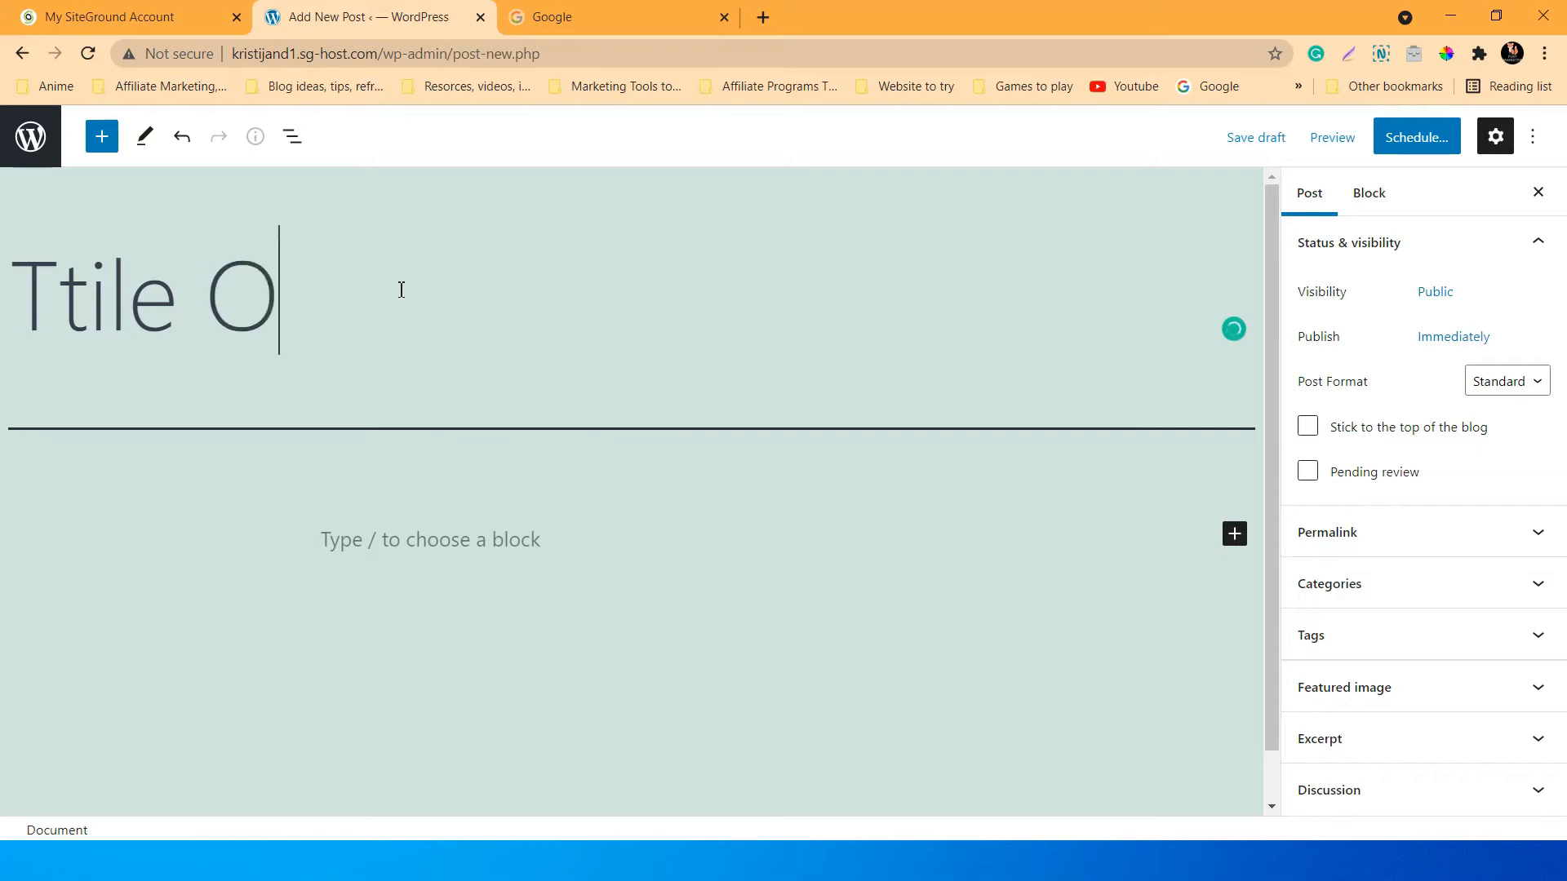
{"action": "type", "text": "f The "}
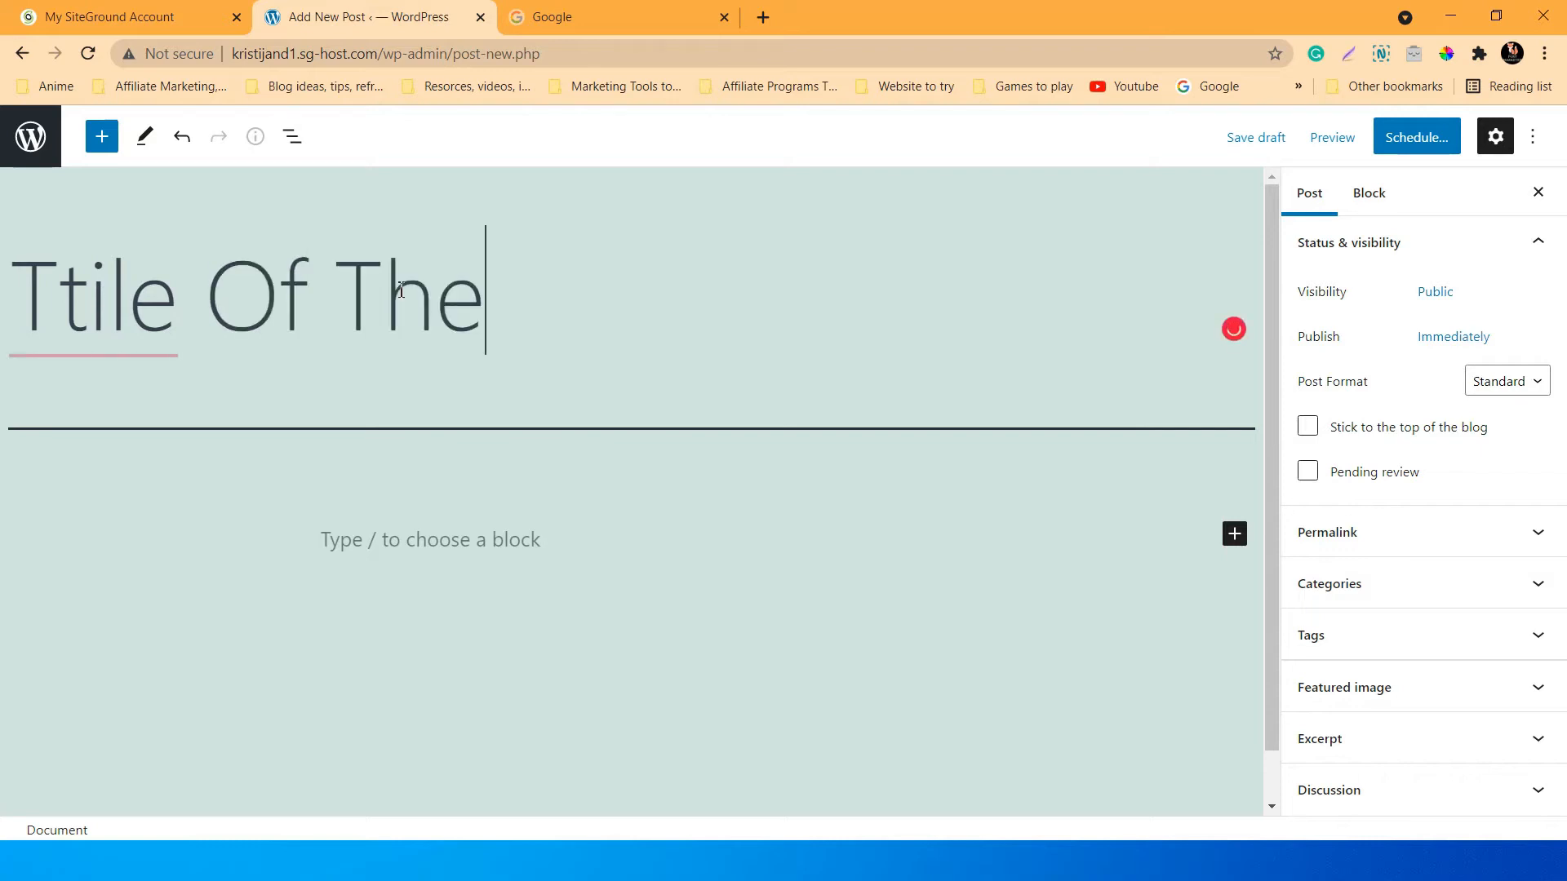
{"action": "type", "text": "Post"}
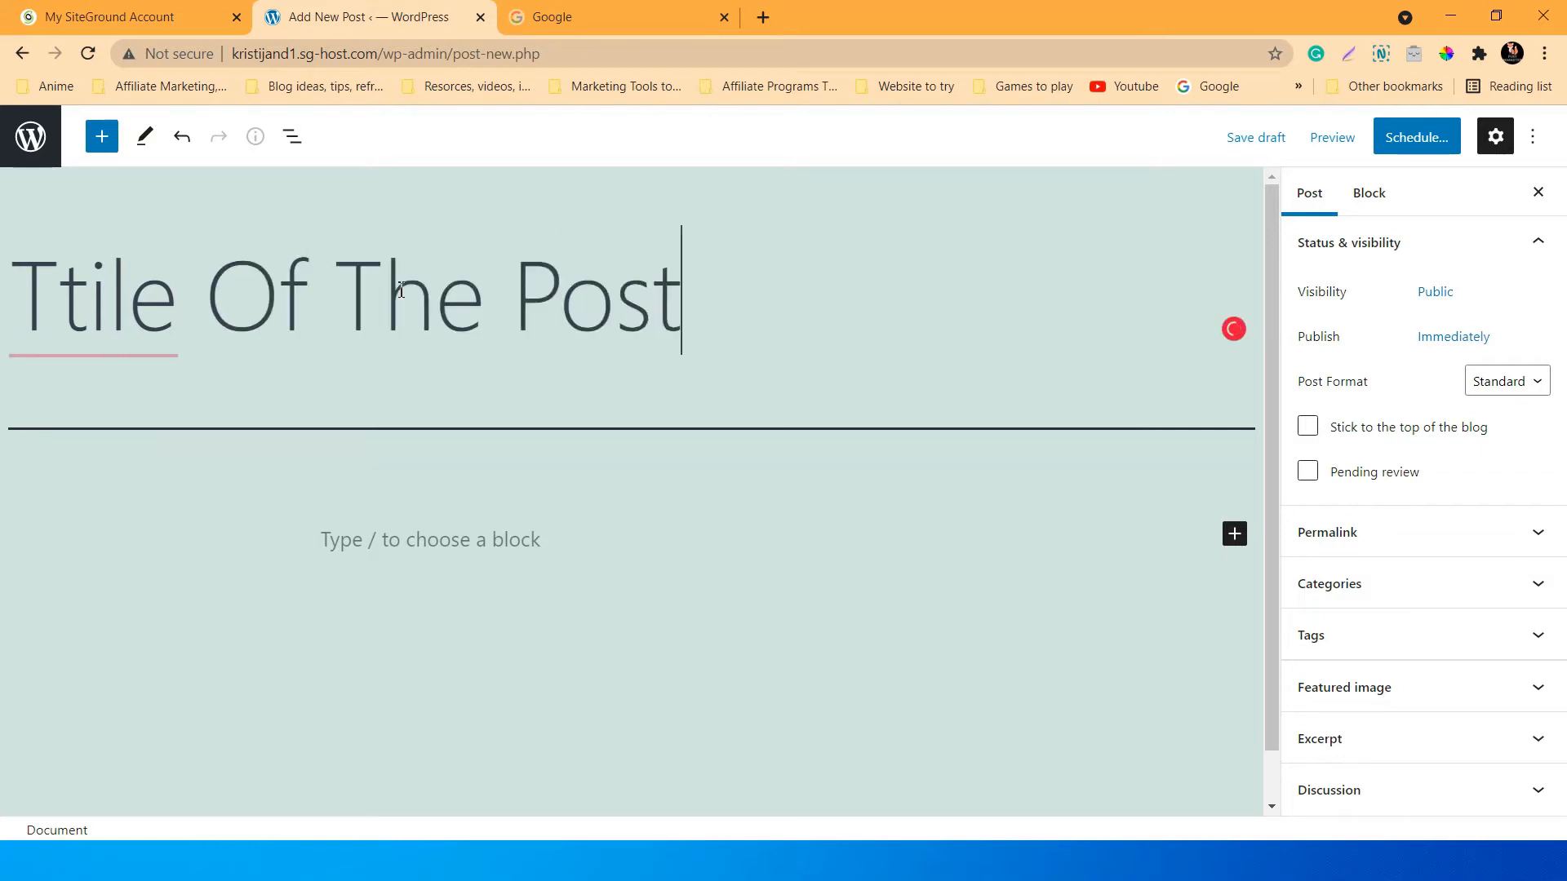
{"action": "mouse_move", "coordinate": [93, 327]}
{"action": "left_click", "coordinate": [219, 371]}
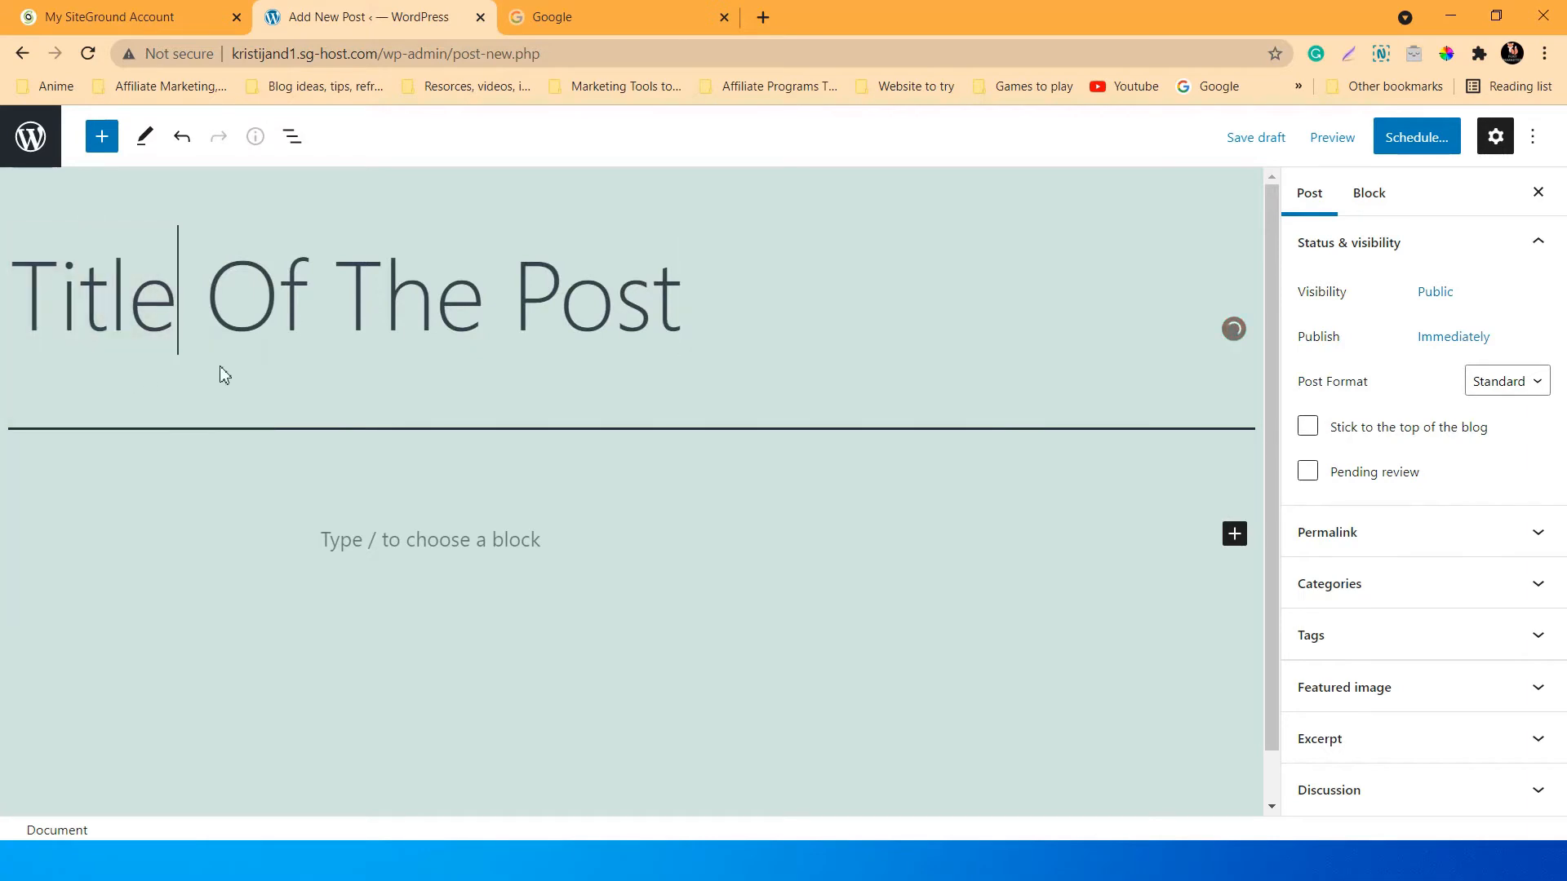
{"action": "left_click", "coordinate": [468, 541]}
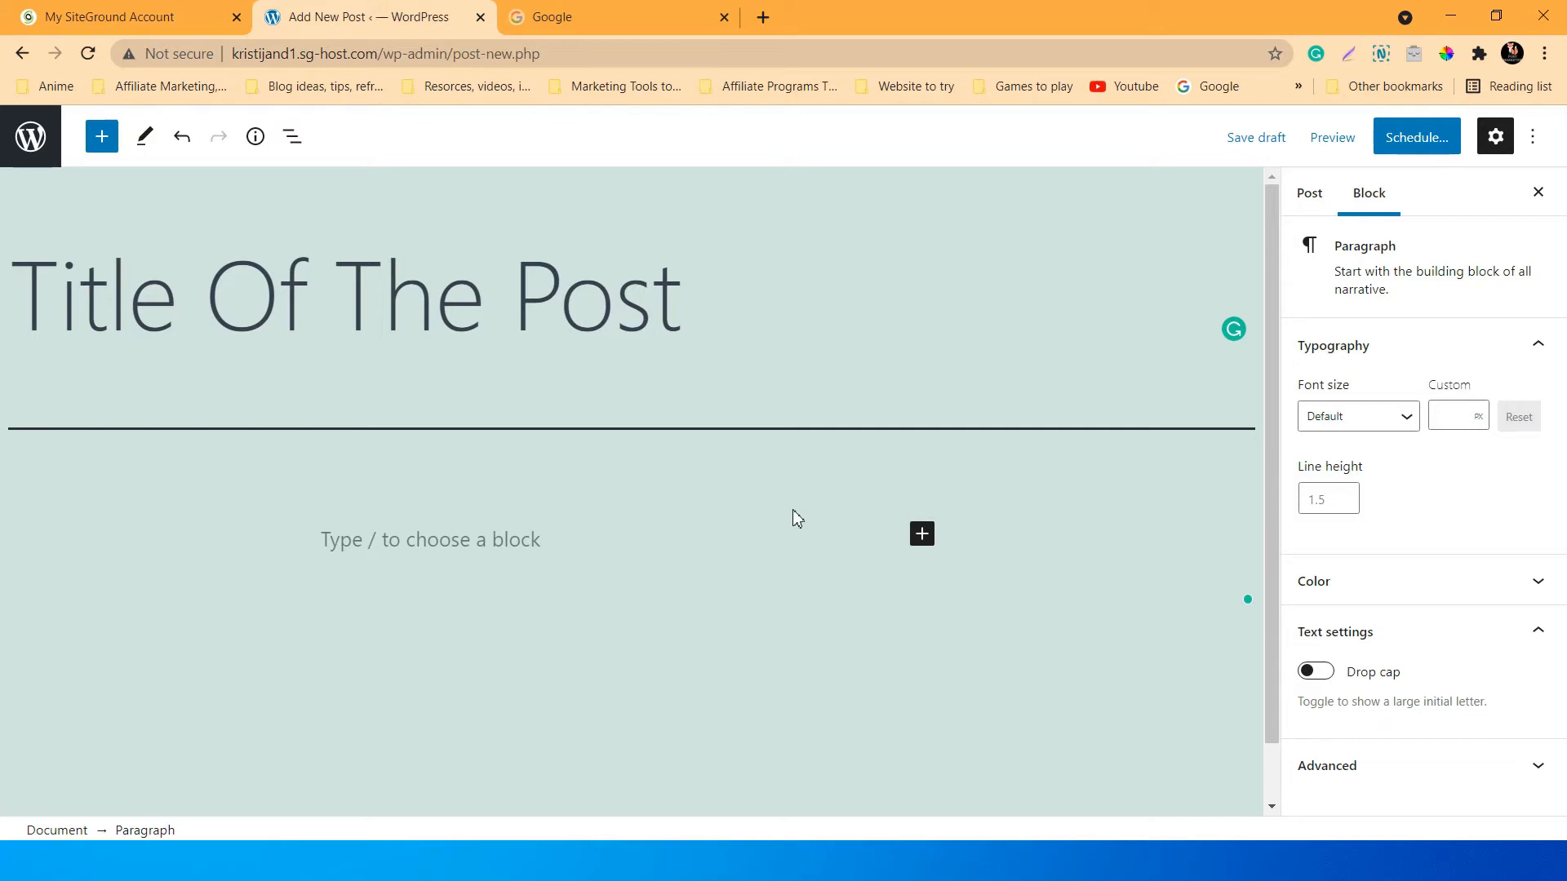
Open the block library briefly, then close it.
{"action": "scroll", "coordinate": [722, 627], "scroll_direction": "down", "scroll_amount": 1}
{"action": "scroll", "coordinate": [721, 627], "scroll_direction": "up", "scroll_amount": 1}
{"action": "scroll", "coordinate": [483, 535], "scroll_direction": "down", "scroll_amount": 1}
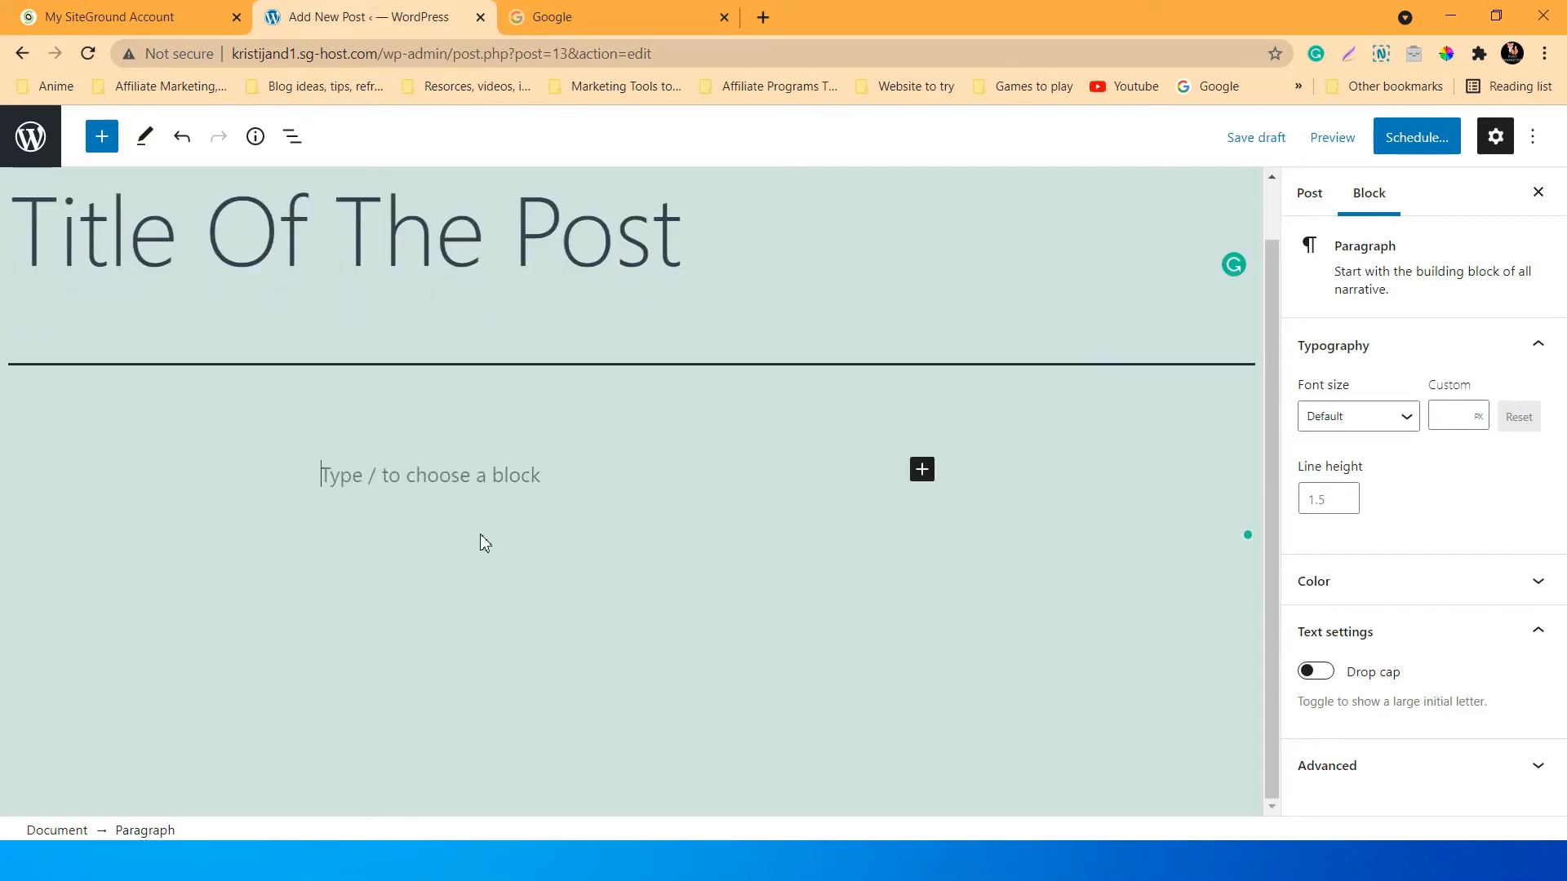
{"action": "scroll", "coordinate": [484, 535], "scroll_direction": "up", "scroll_amount": 1}
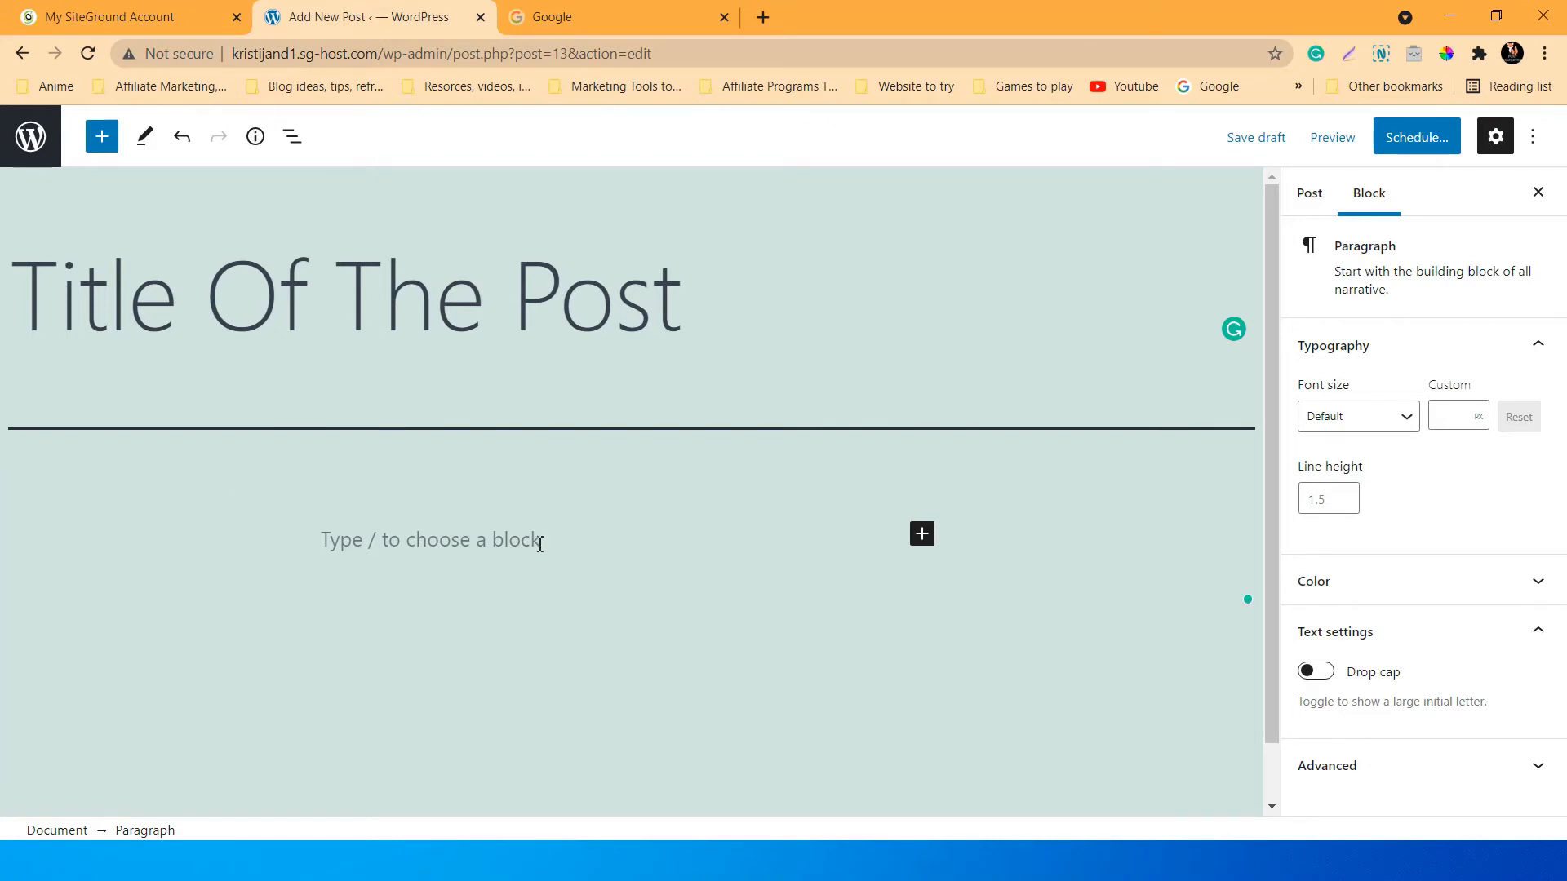
{"action": "left_click", "coordinate": [99, 149]}
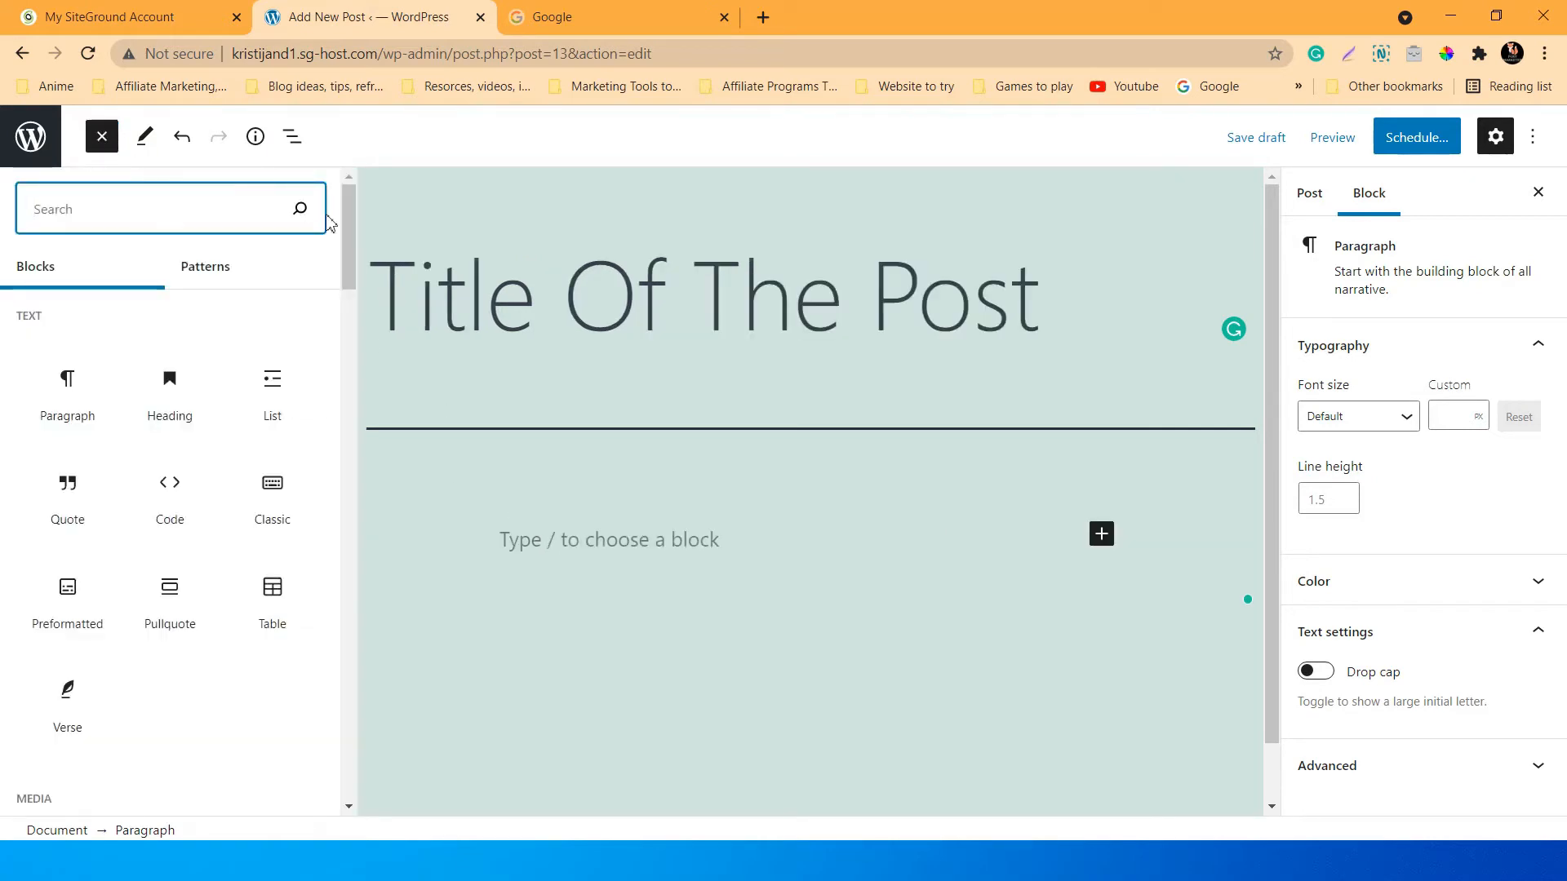
{"action": "scroll", "coordinate": [346, 206], "scroll_direction": "down", "scroll_amount": 3}
{"action": "scroll", "coordinate": [346, 206], "scroll_direction": "up", "scroll_amount": 3}
{"action": "left_click", "coordinate": [590, 541]}
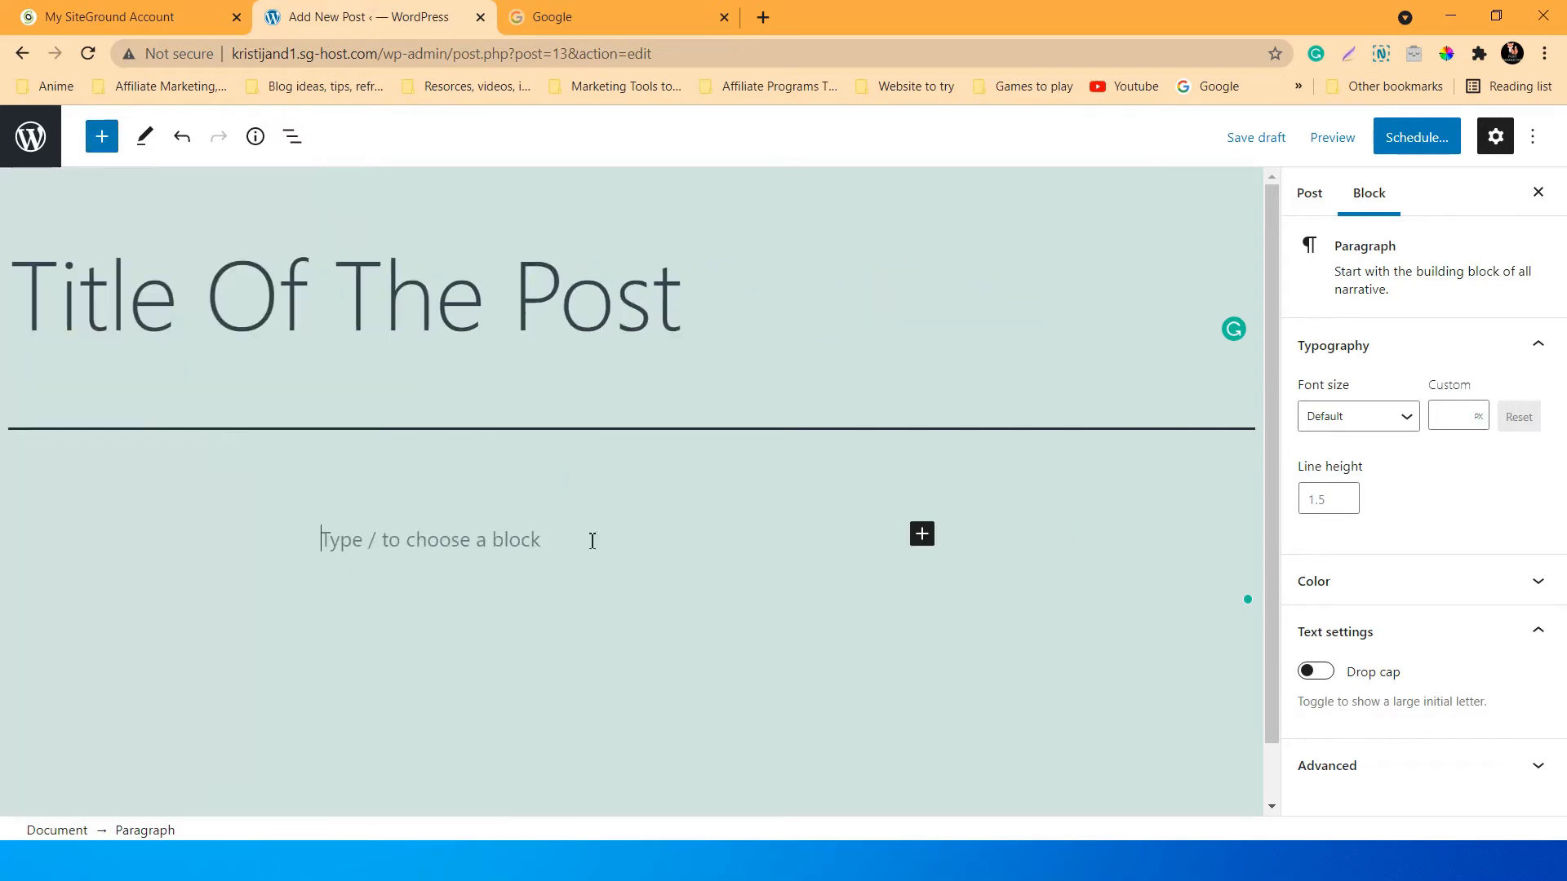
Reopen the block library, scroll through its full list of blocks, and close it.
{"action": "left_click", "coordinate": [105, 145]}
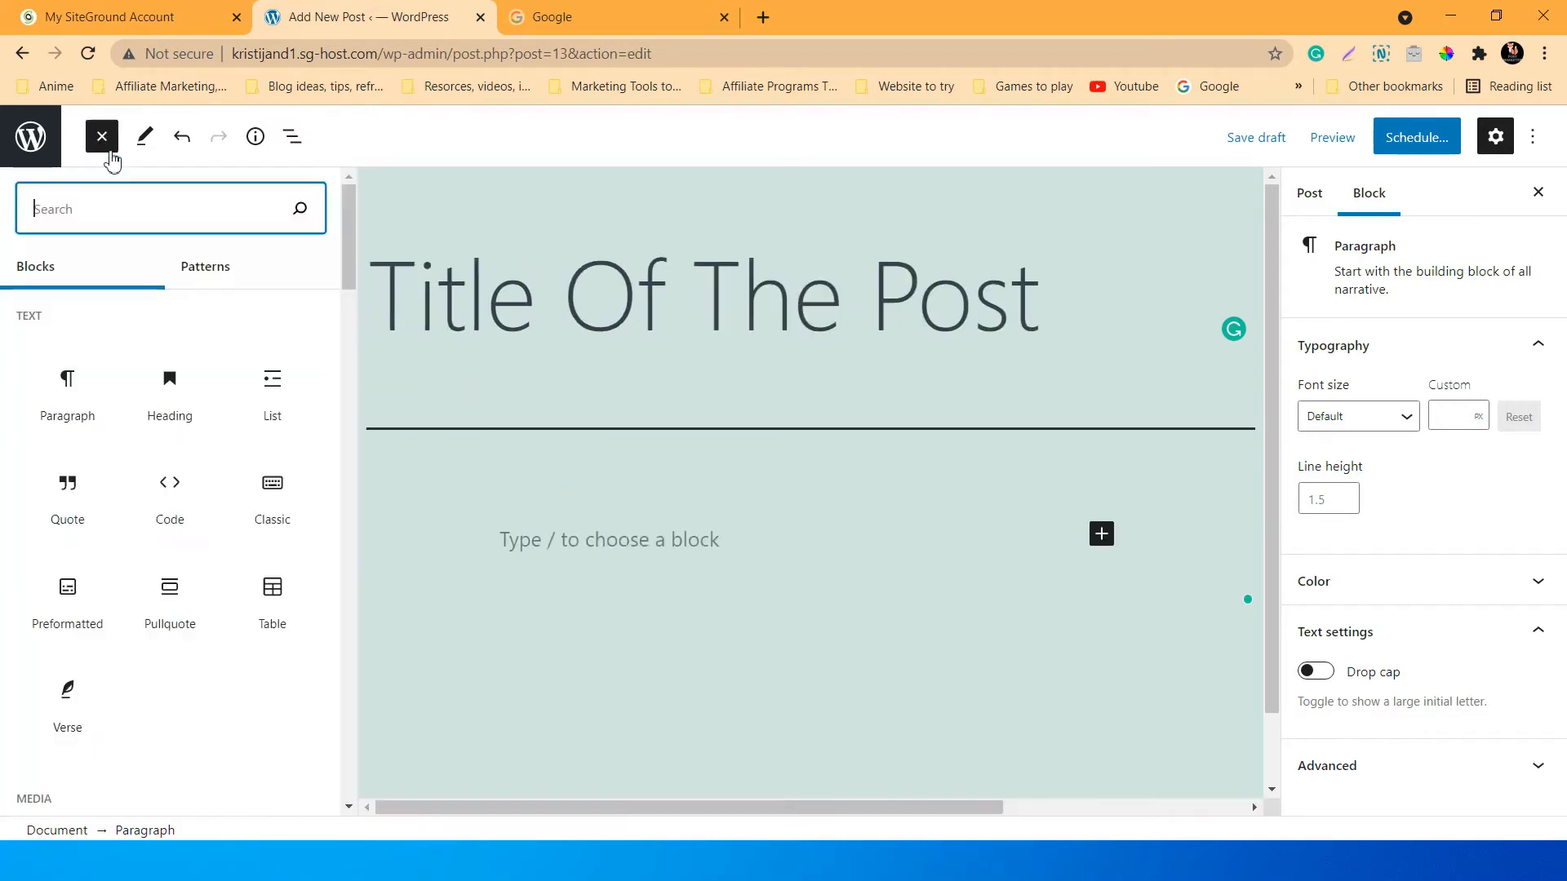
{"action": "left_click_drag", "start_coordinate": [344, 214], "coordinate": [348, 454]}
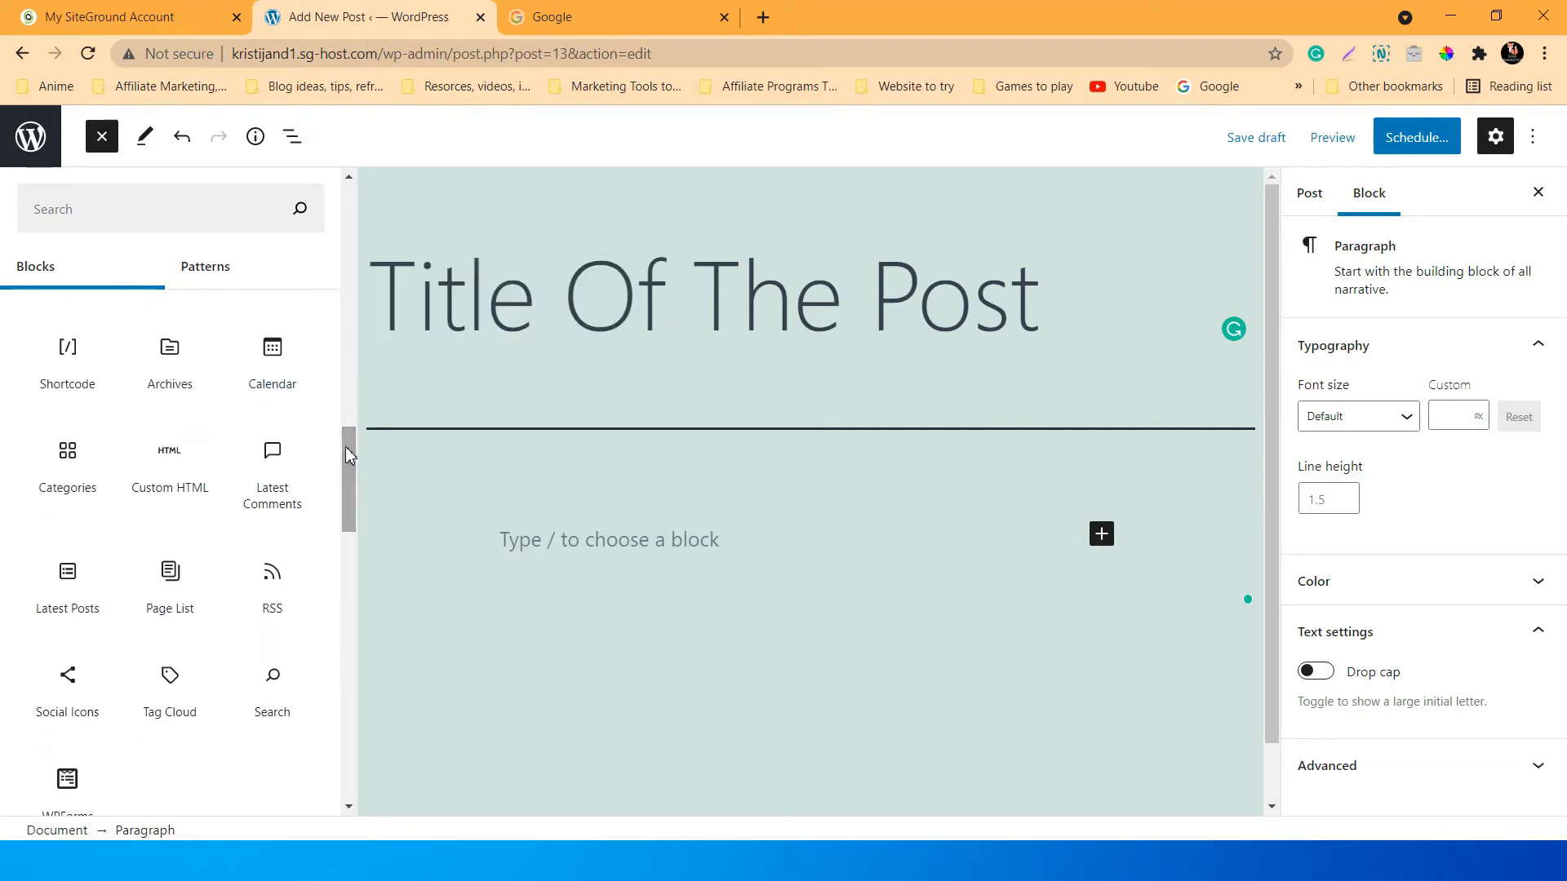
{"action": "mouse_move", "coordinate": [75, 374]}
{"action": "left_click_drag", "start_coordinate": [347, 446], "coordinate": [349, 612]}
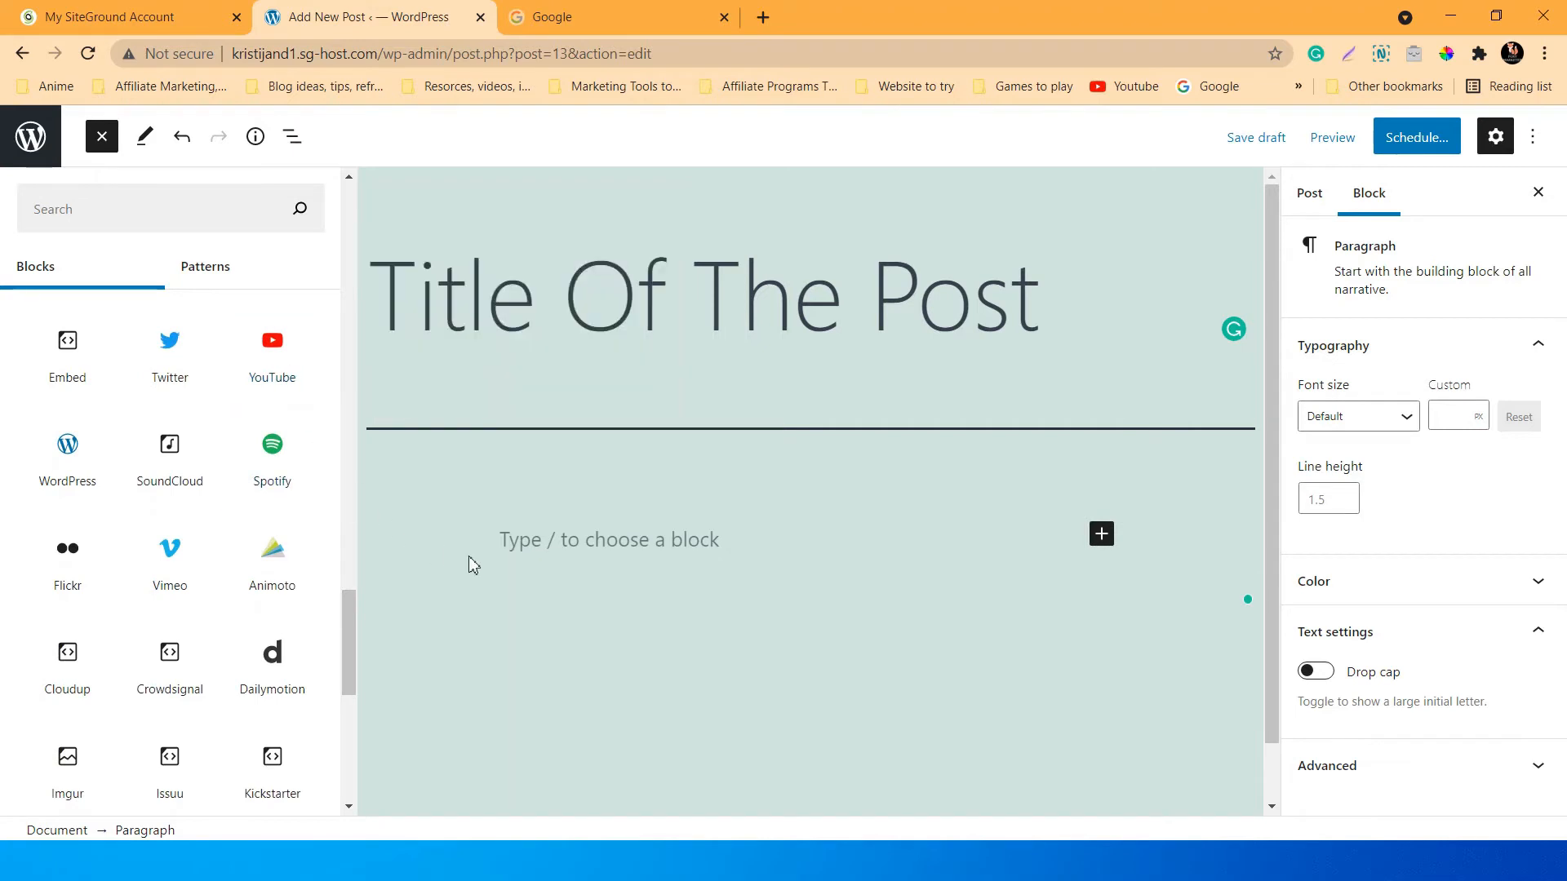
{"action": "scroll", "coordinate": [349, 612], "scroll_direction": "down", "scroll_amount": 1}
{"action": "mouse_move", "coordinate": [163, 497]}
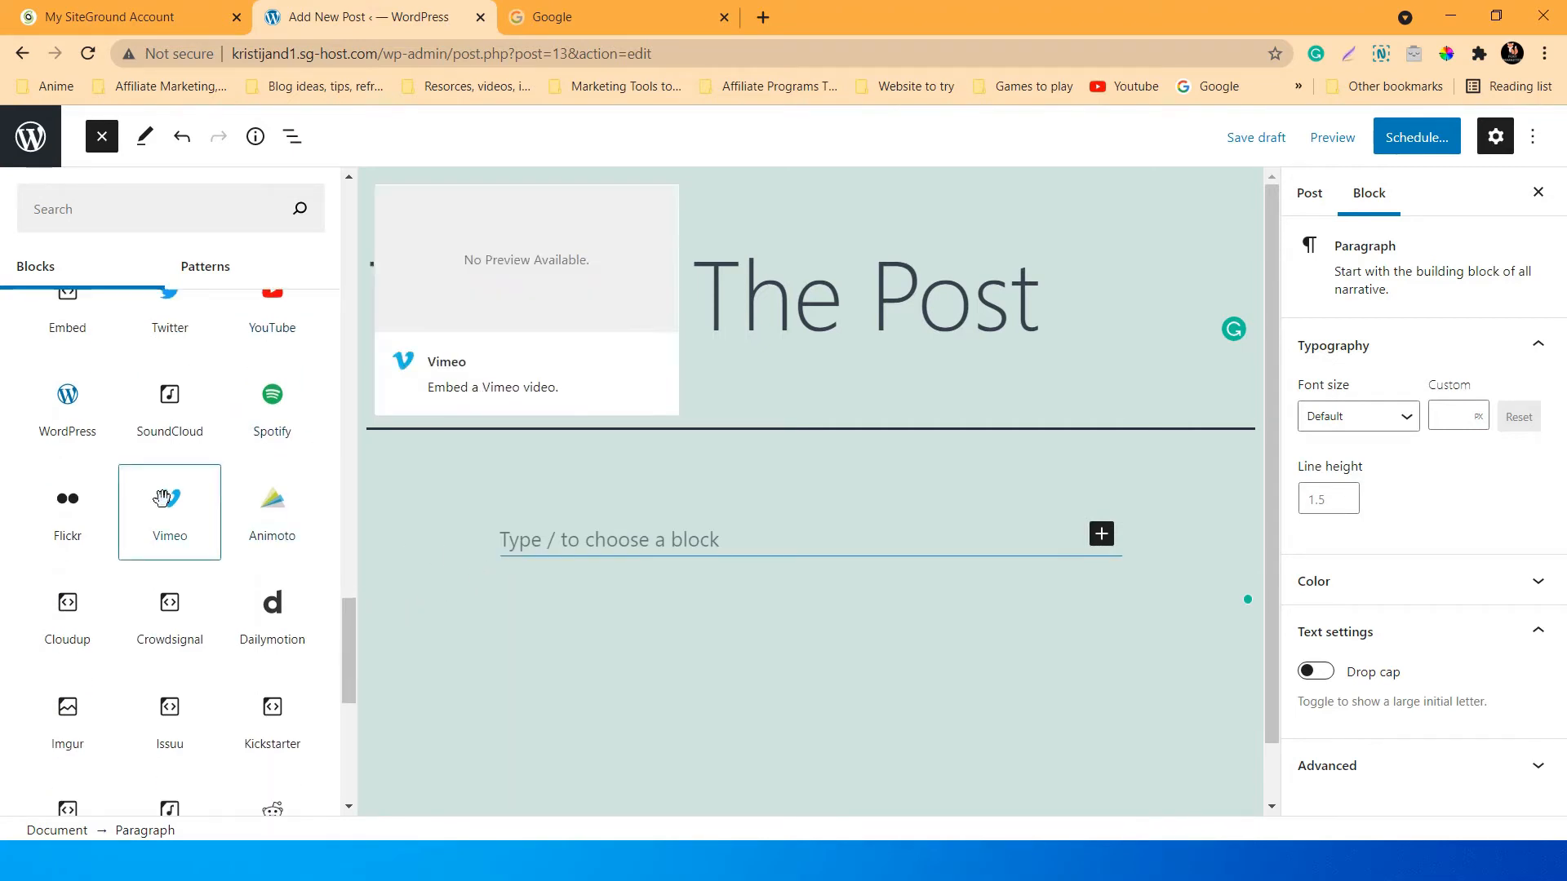
{"action": "mouse_move", "coordinate": [71, 406]}
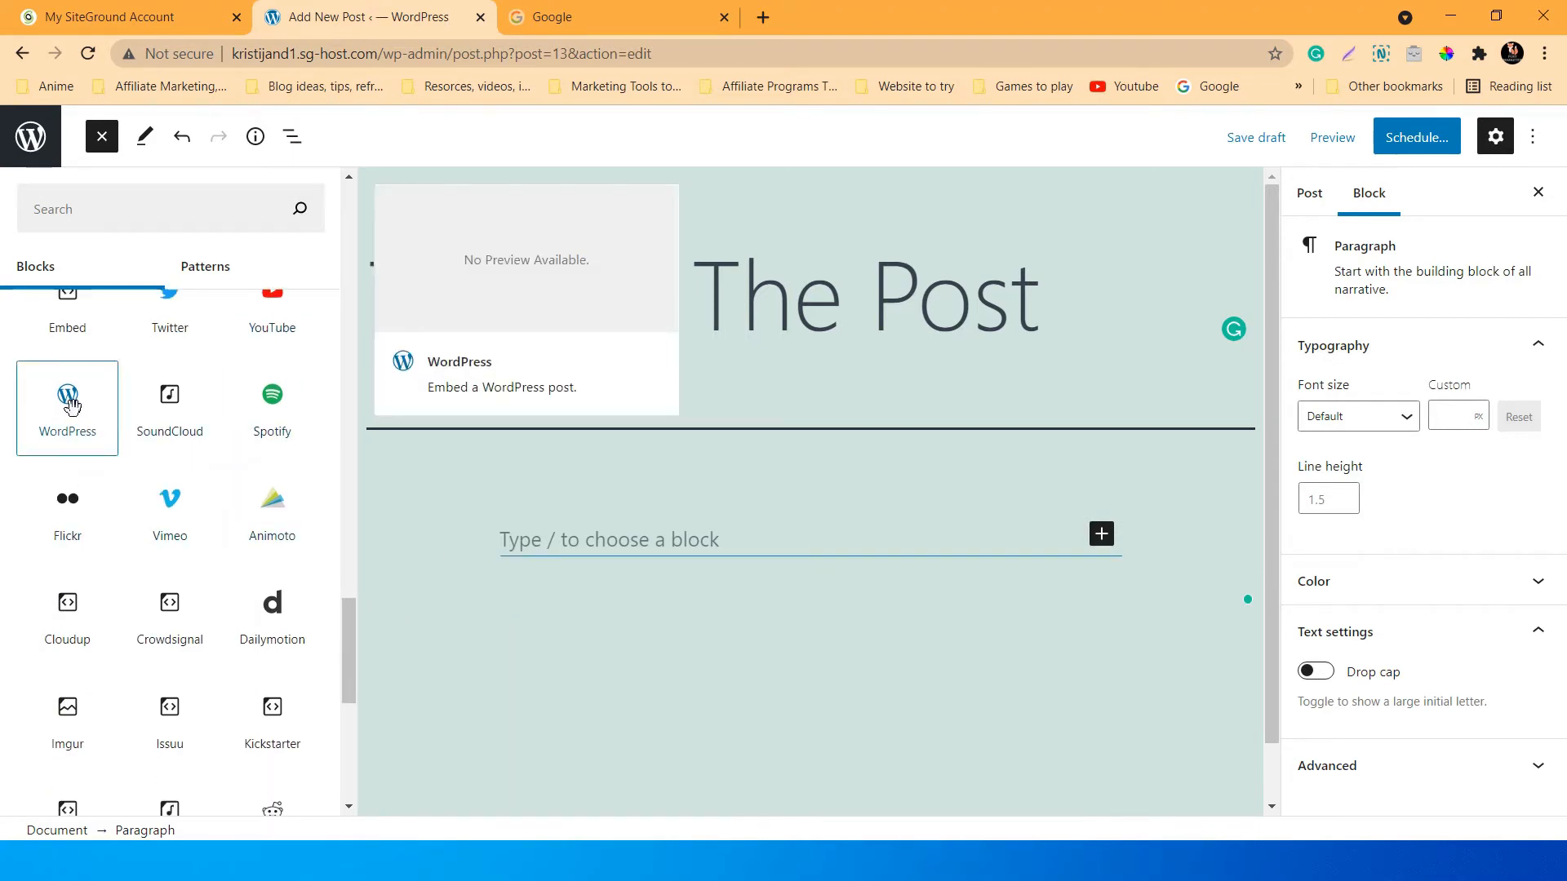
{"action": "left_click_drag", "start_coordinate": [350, 612], "coordinate": [351, 183]}
{"action": "mouse_move", "coordinate": [258, 356]}
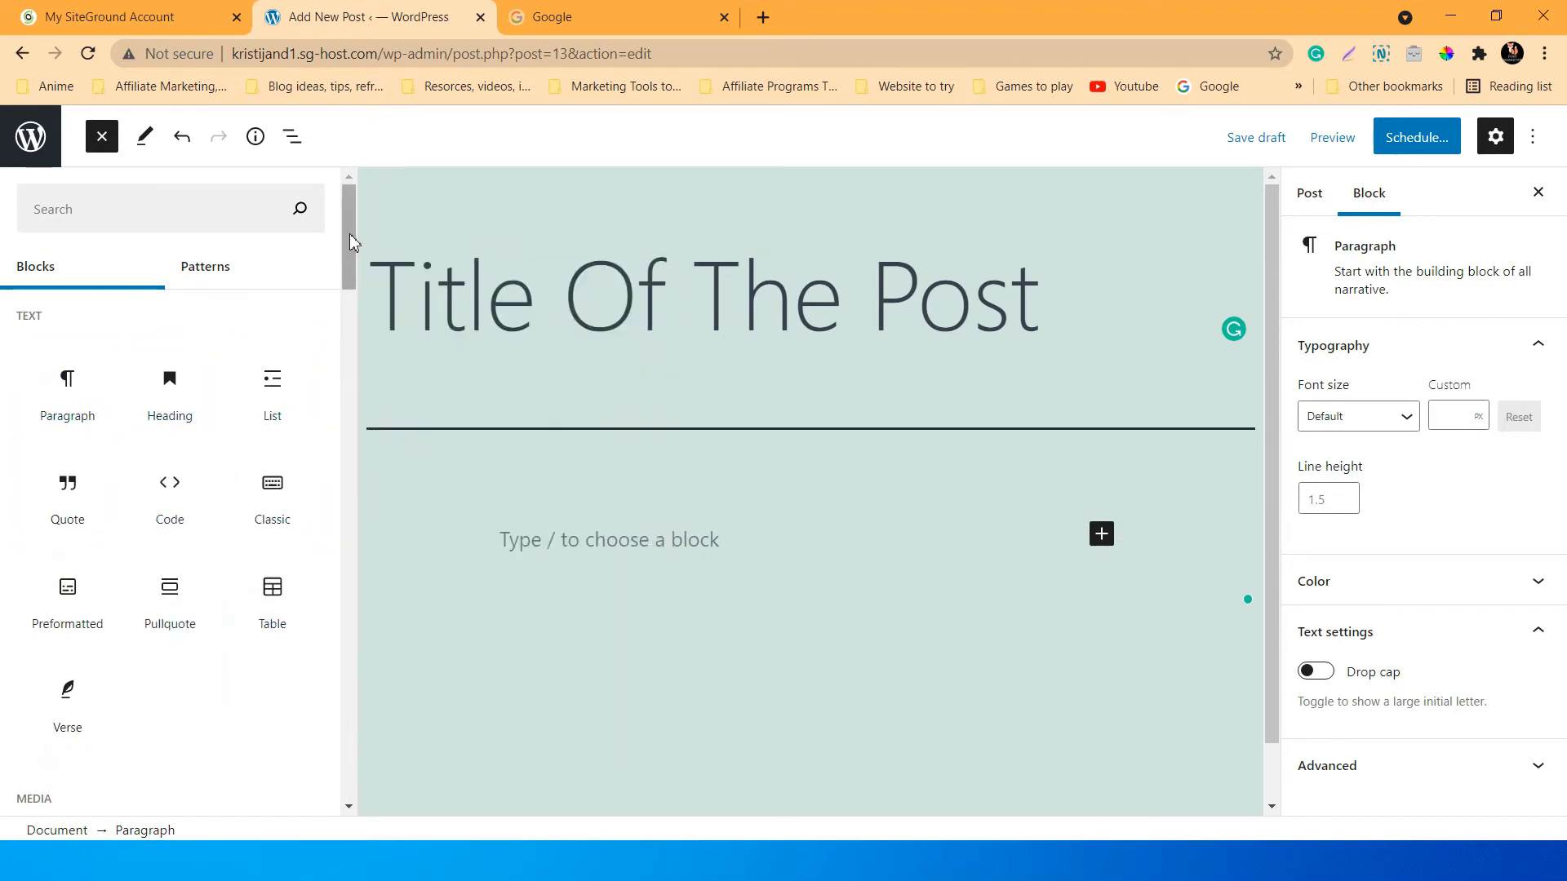
{"action": "mouse_move", "coordinate": [349, 213]}
{"action": "left_mouse_down"}
{"action": "mouse_move", "coordinate": [336, 664]}
{"action": "mouse_move", "coordinate": [338, 190]}
{"action": "left_mouse_up"}
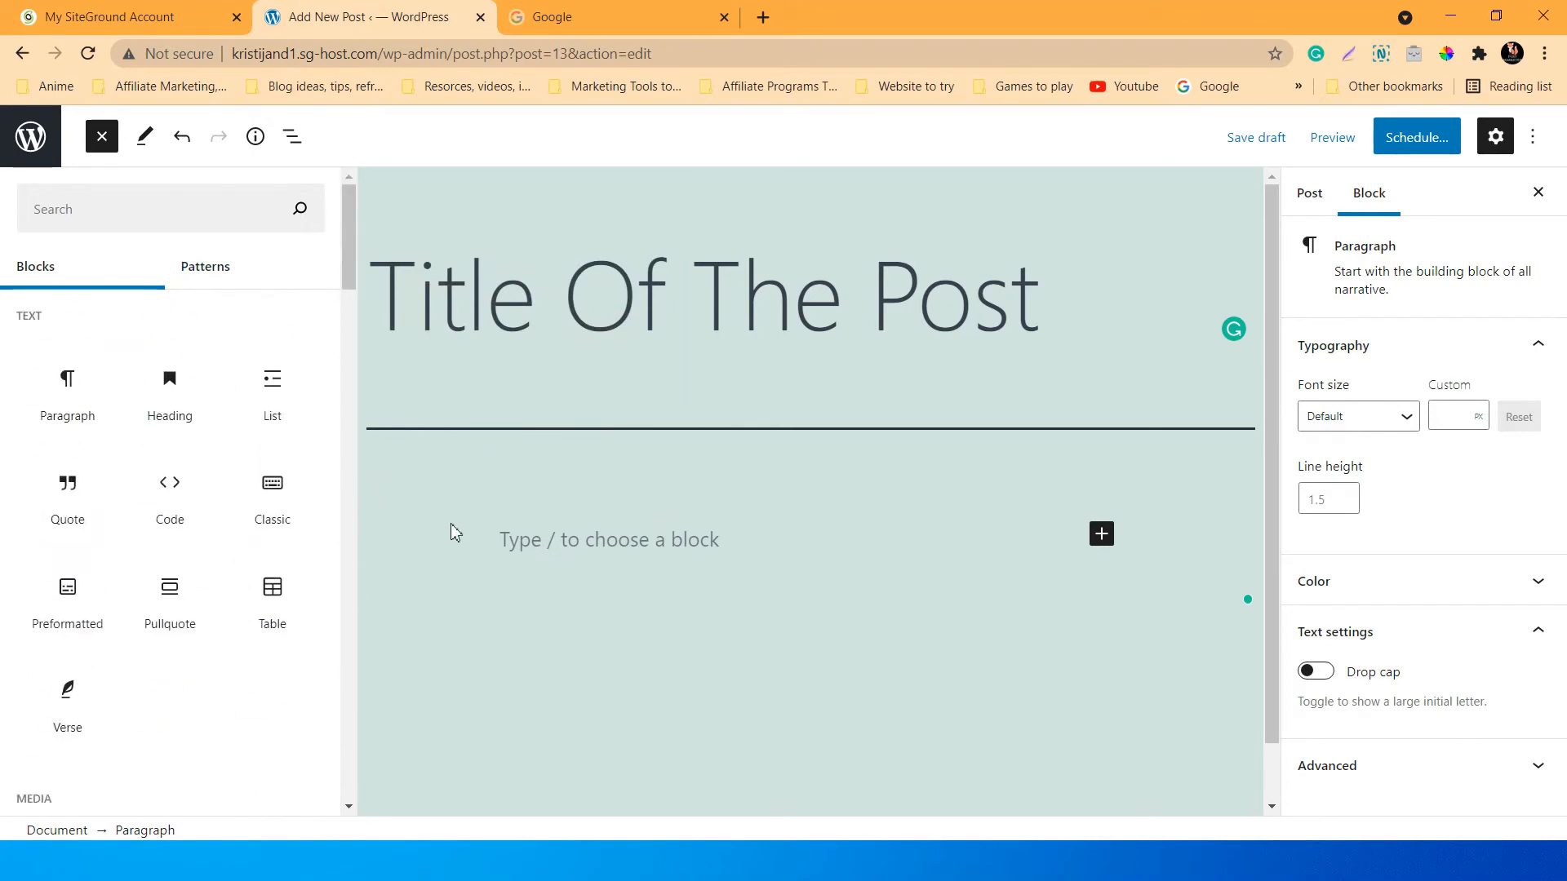
{"action": "left_click", "coordinate": [489, 534]}
Write 'This is just a test, here are few ways you can start creating your content today!' and start a new block.
{"action": "left_click", "coordinate": [419, 540]}
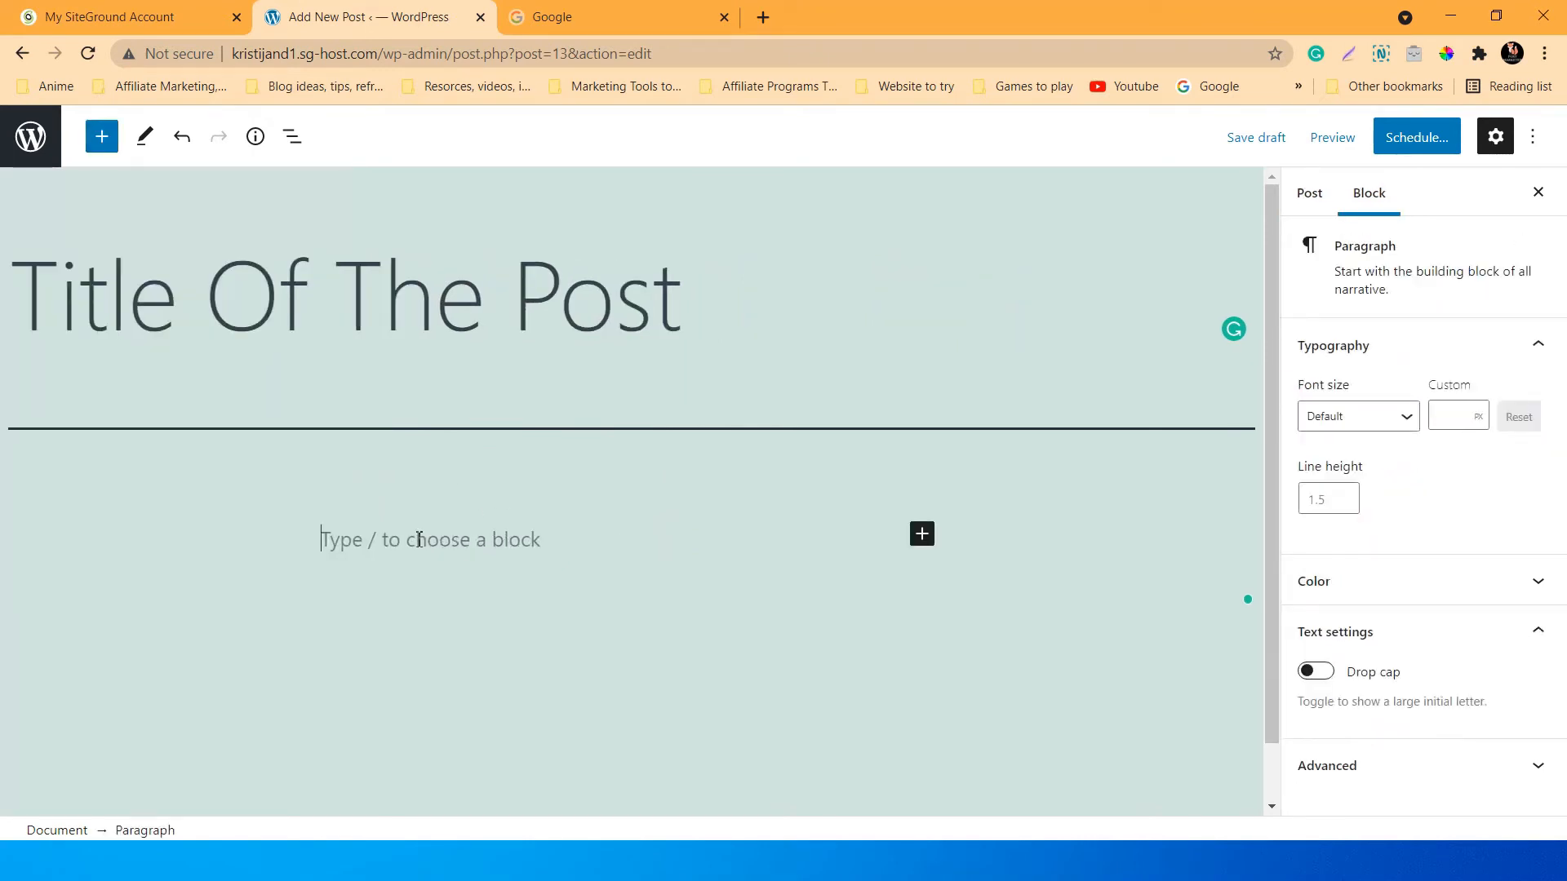
{"action": "type", "text": "This us"}
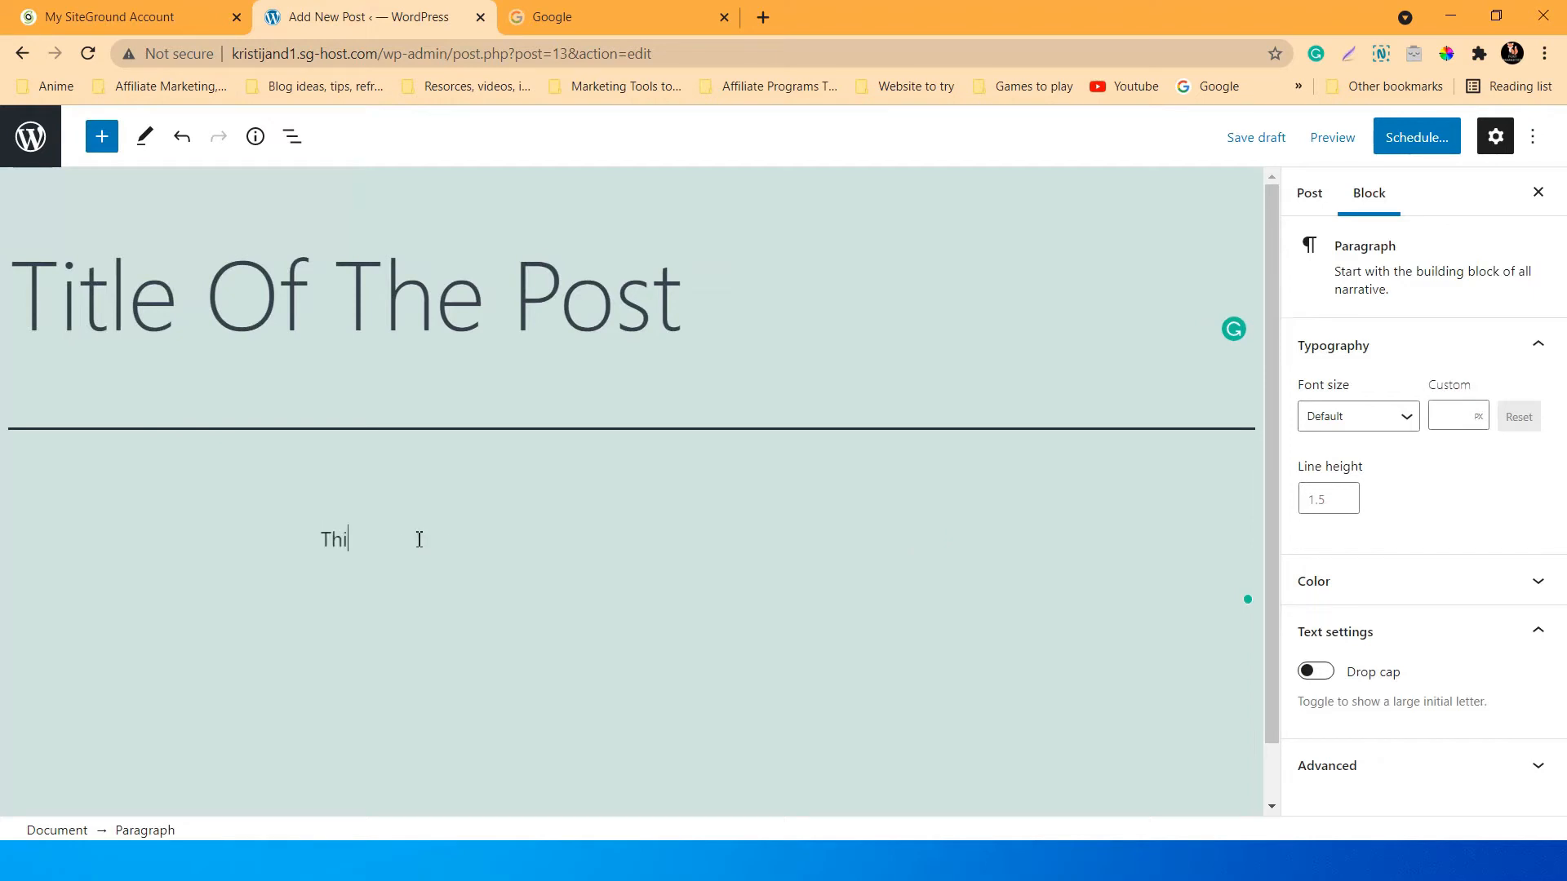
{"action": "key", "text": "BackSpace"}
{"action": "key", "text": "BackSpace"}
{"action": "type", "text": "is just a test here are fe"}
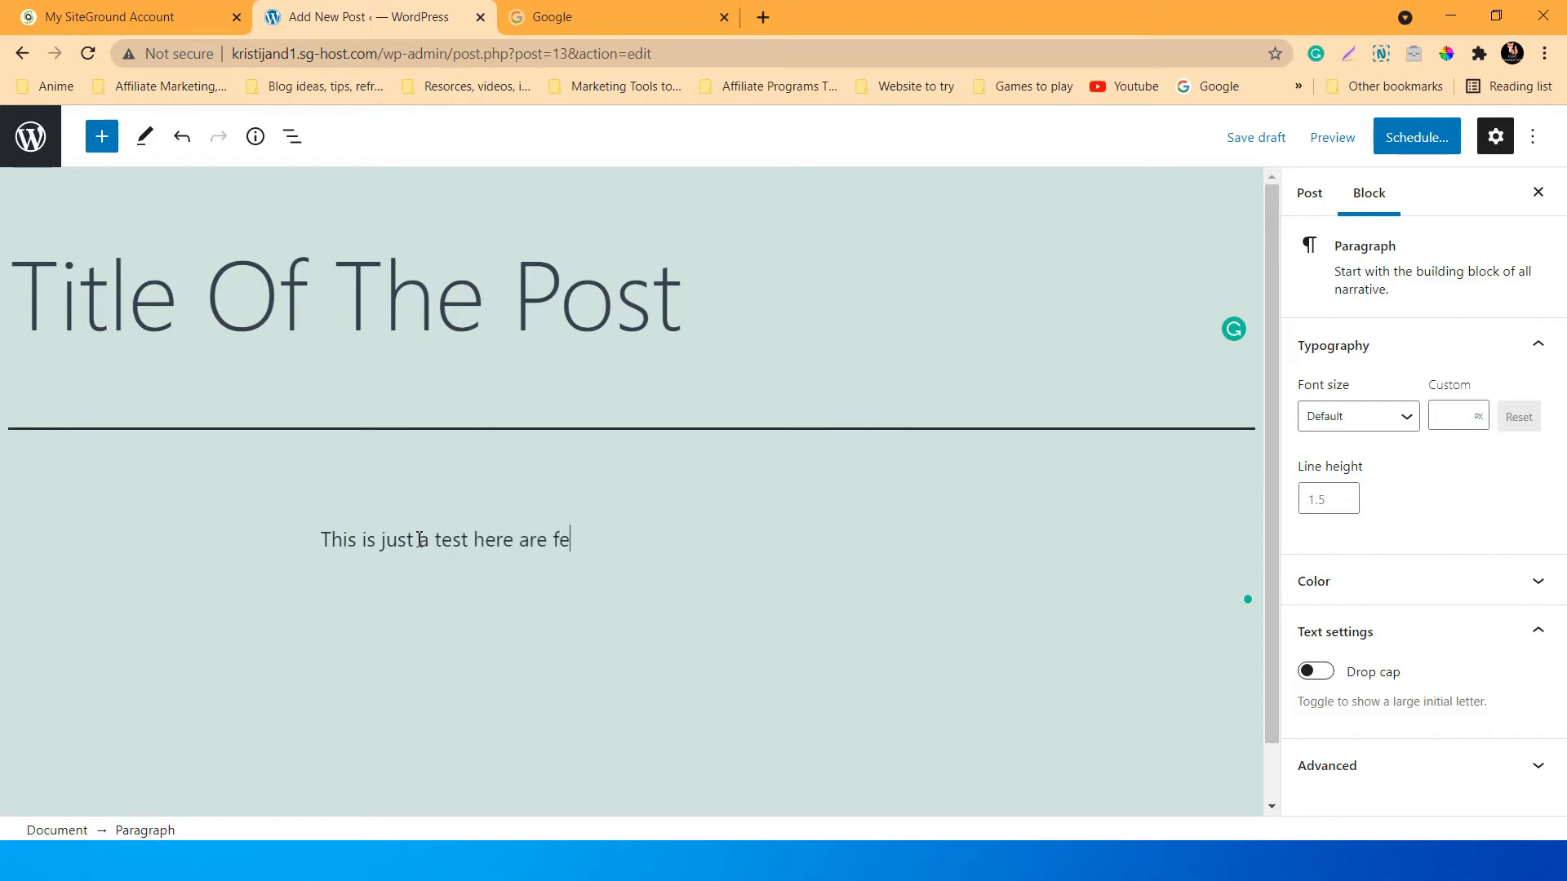
{"action": "type", "text": "w ways you can s"}
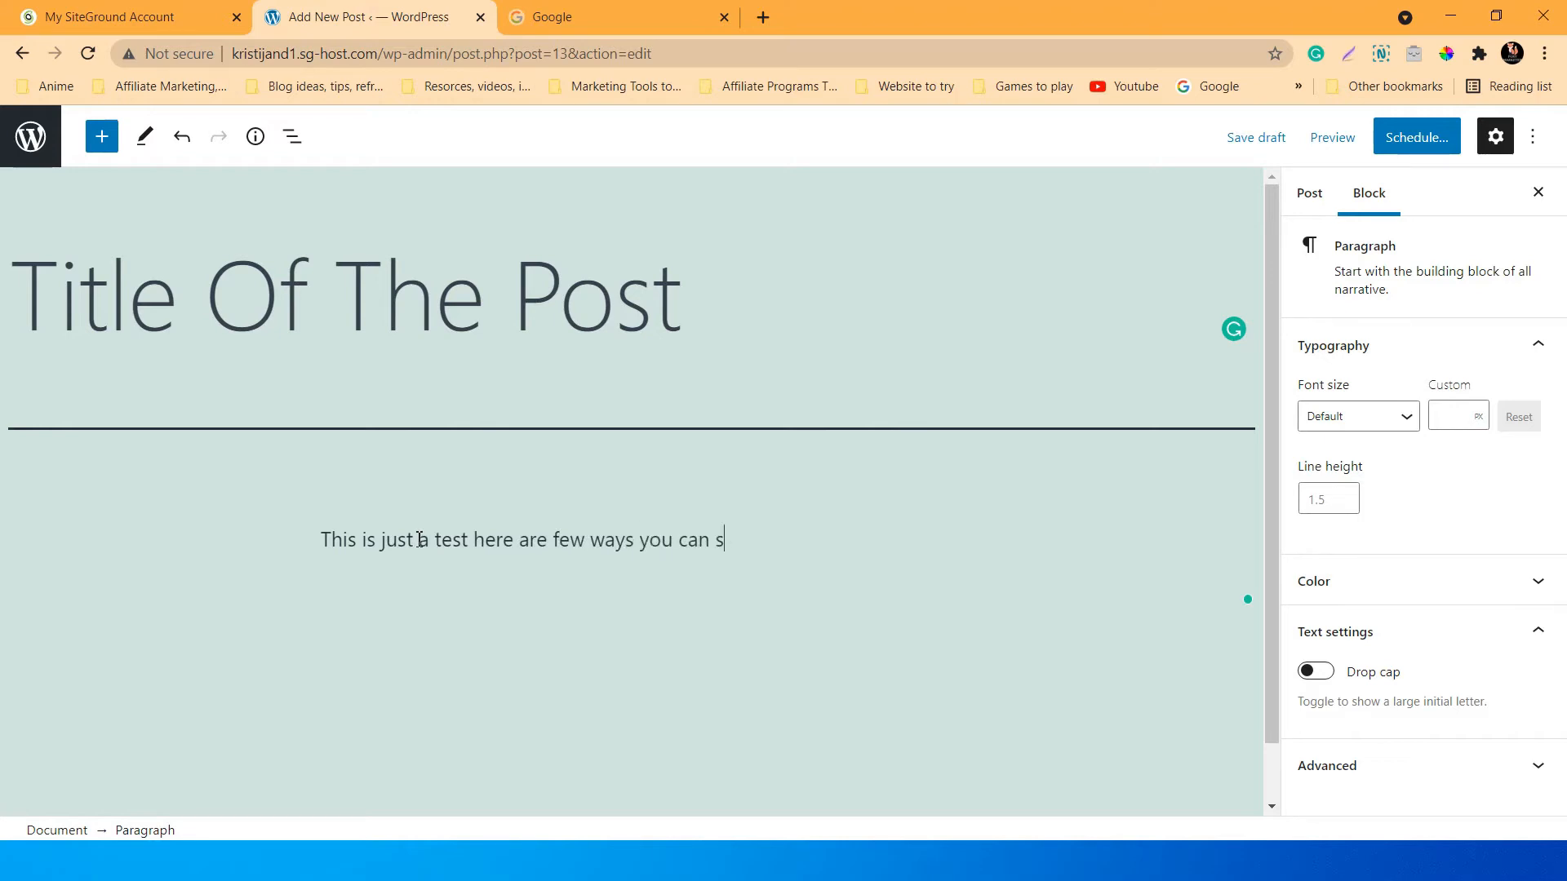
{"action": "type", "text": "tart creating your content"}
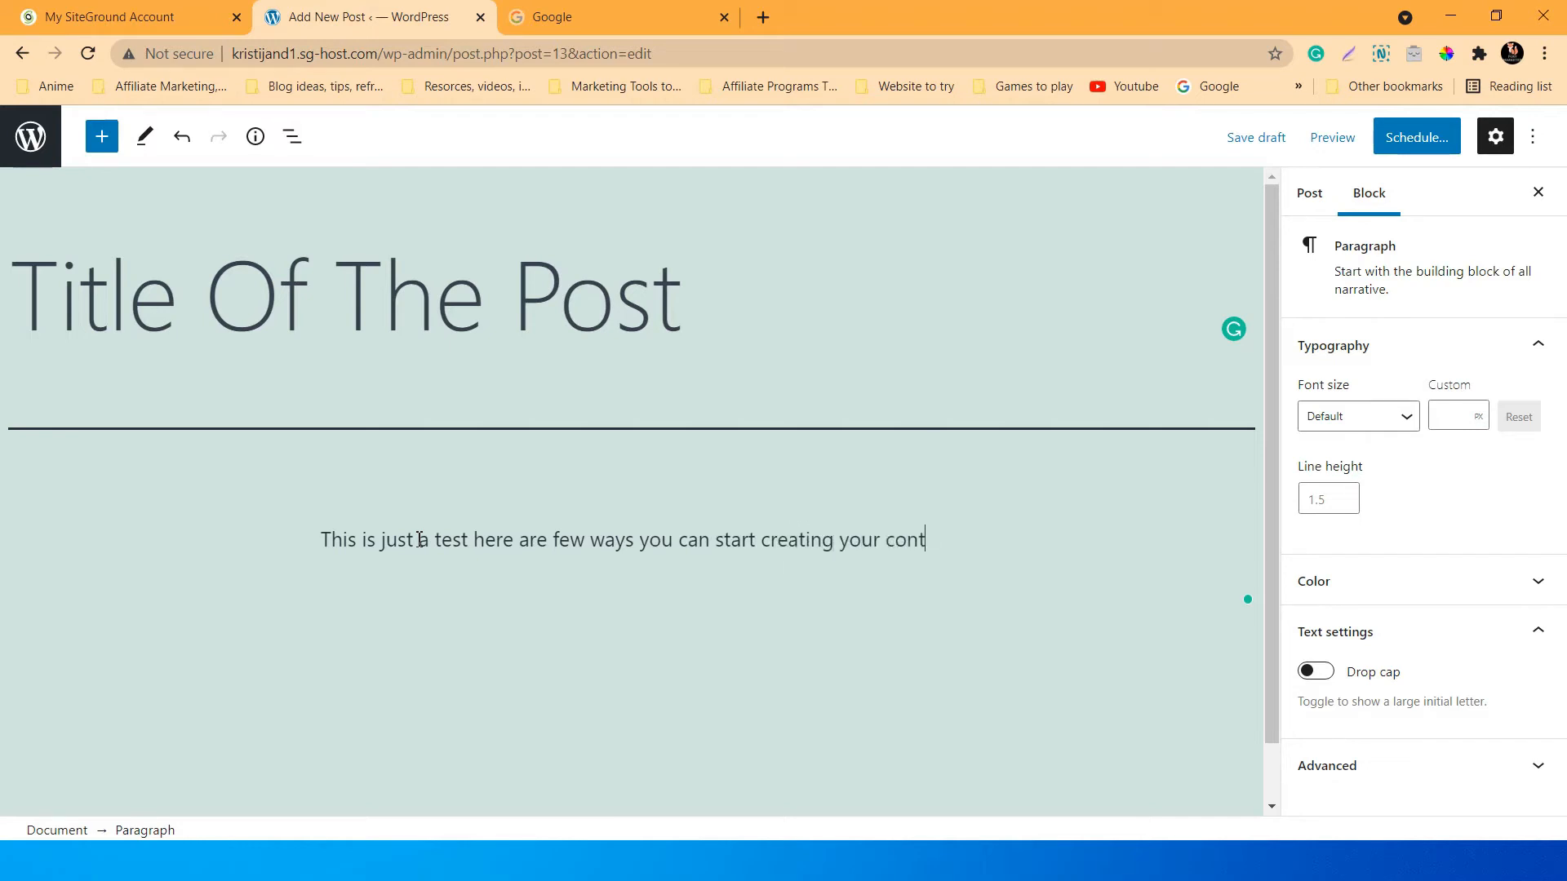
{"action": "type", "text": "oday!"}
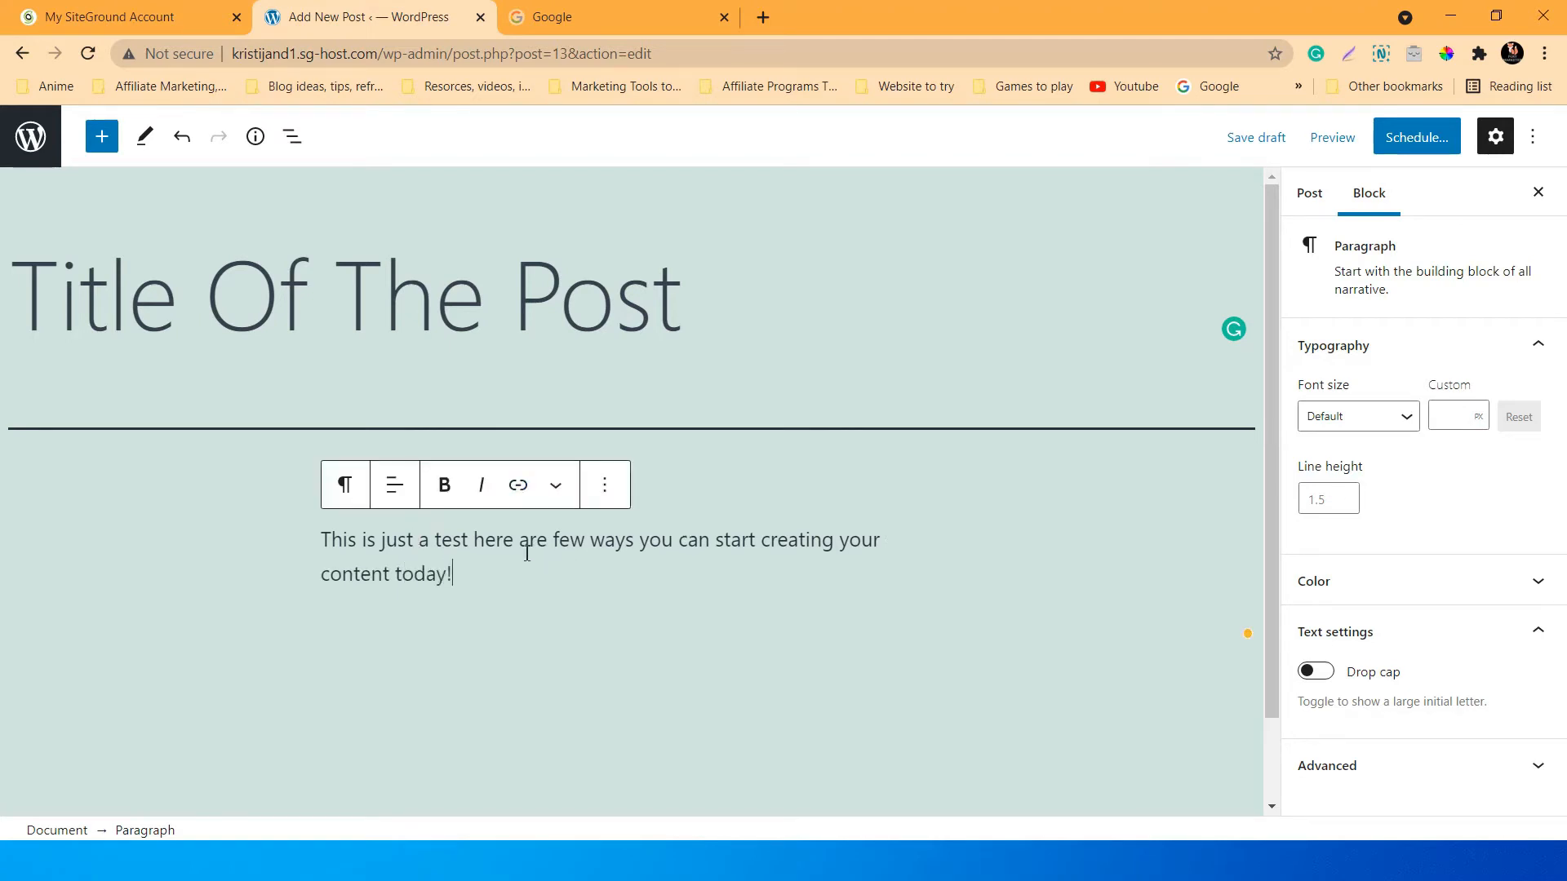
{"action": "left_click", "coordinate": [471, 545]}
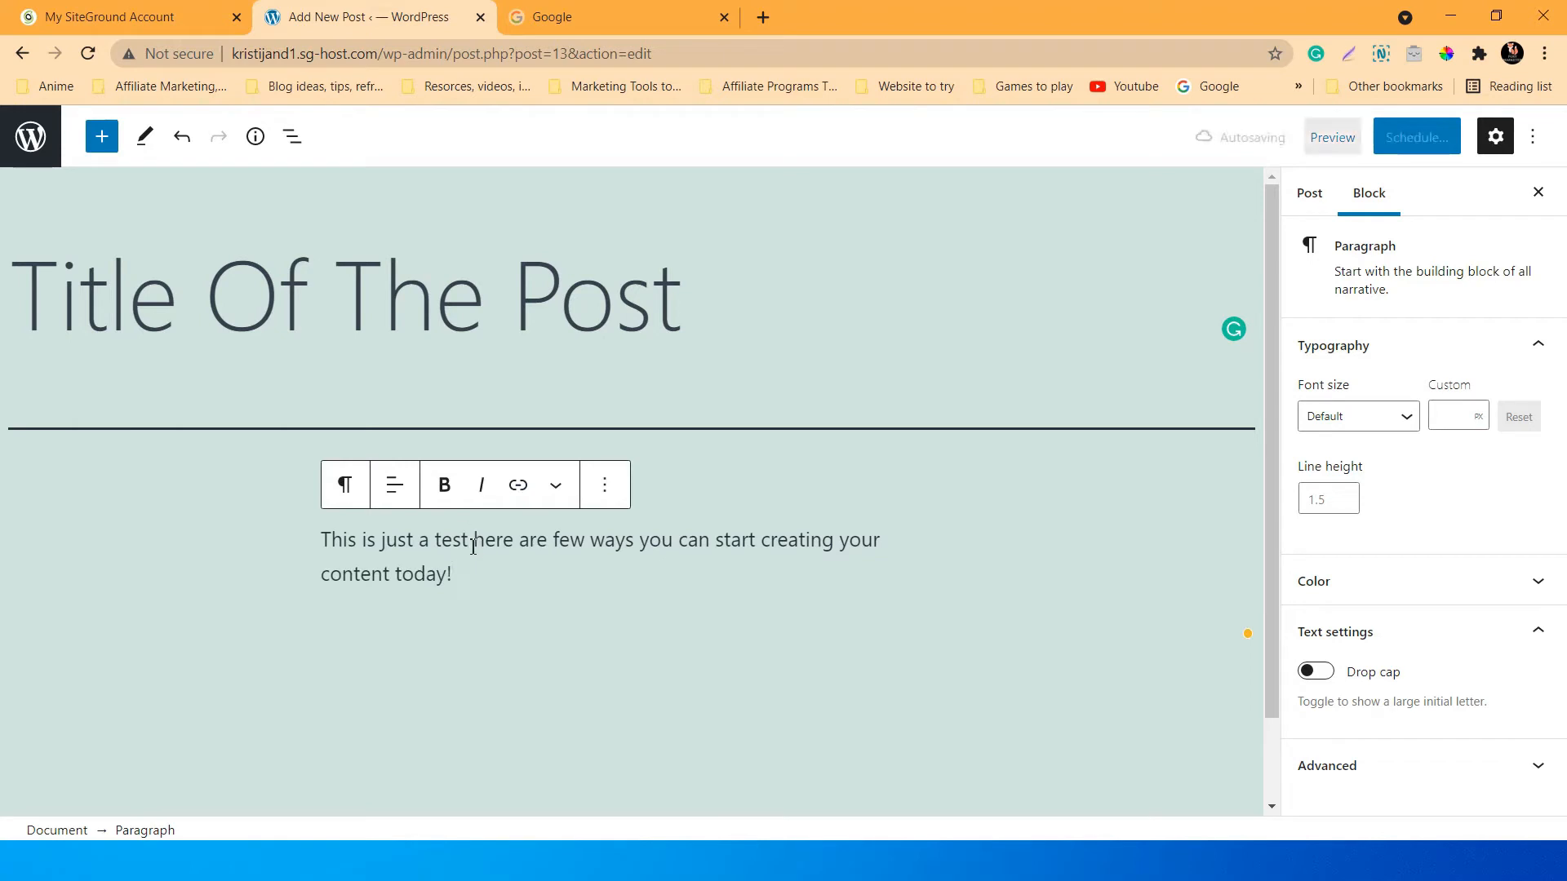
{"action": "type", "text": ","}
{"action": "left_click", "coordinate": [561, 581]}
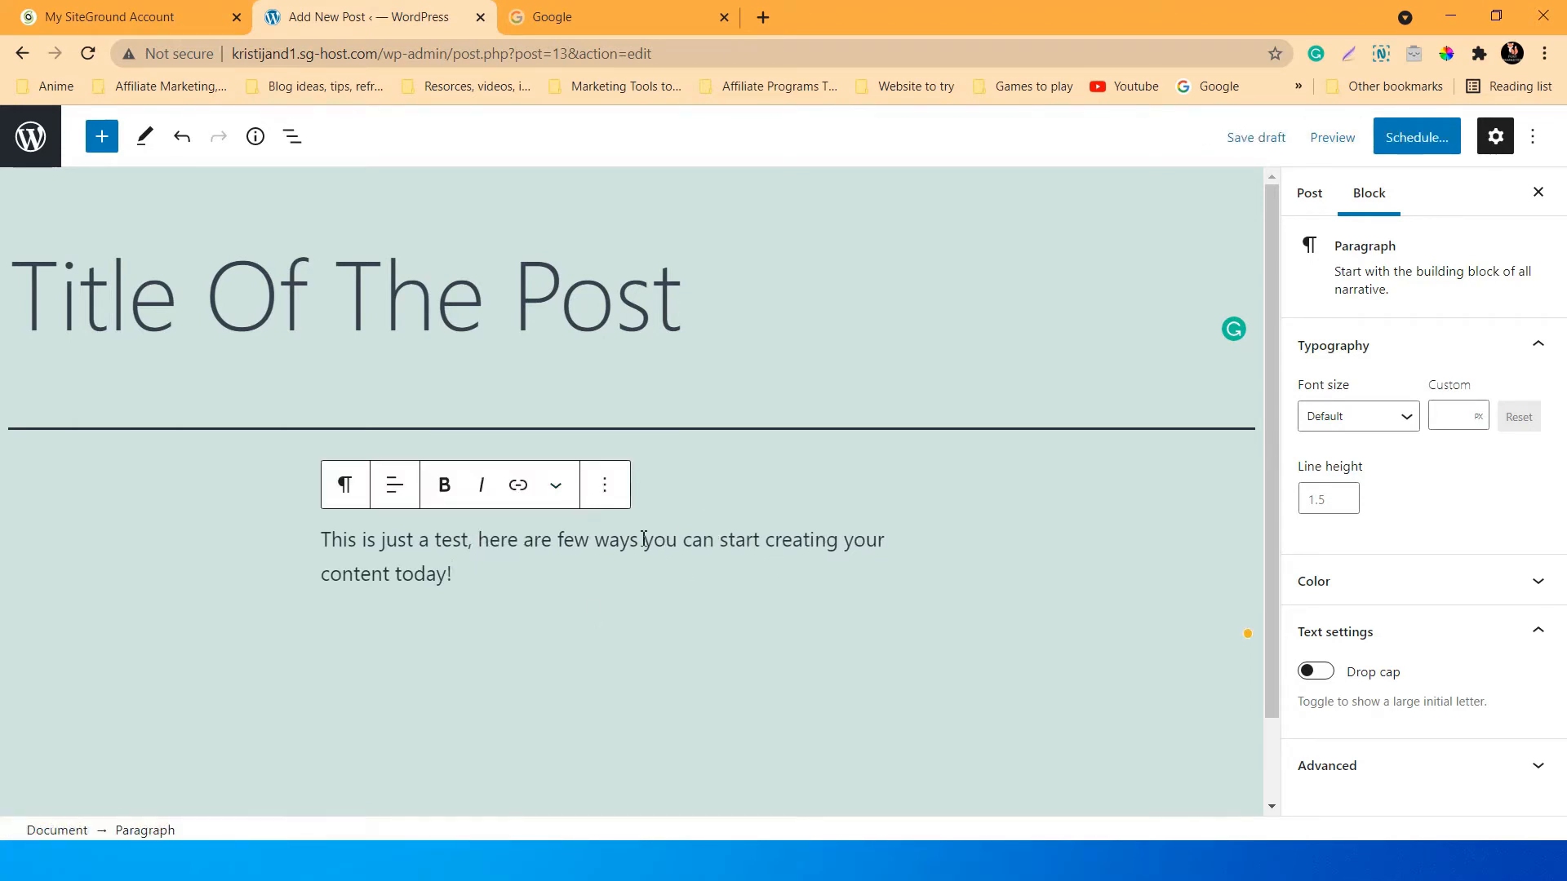
{"action": "key", "text": "Return"}
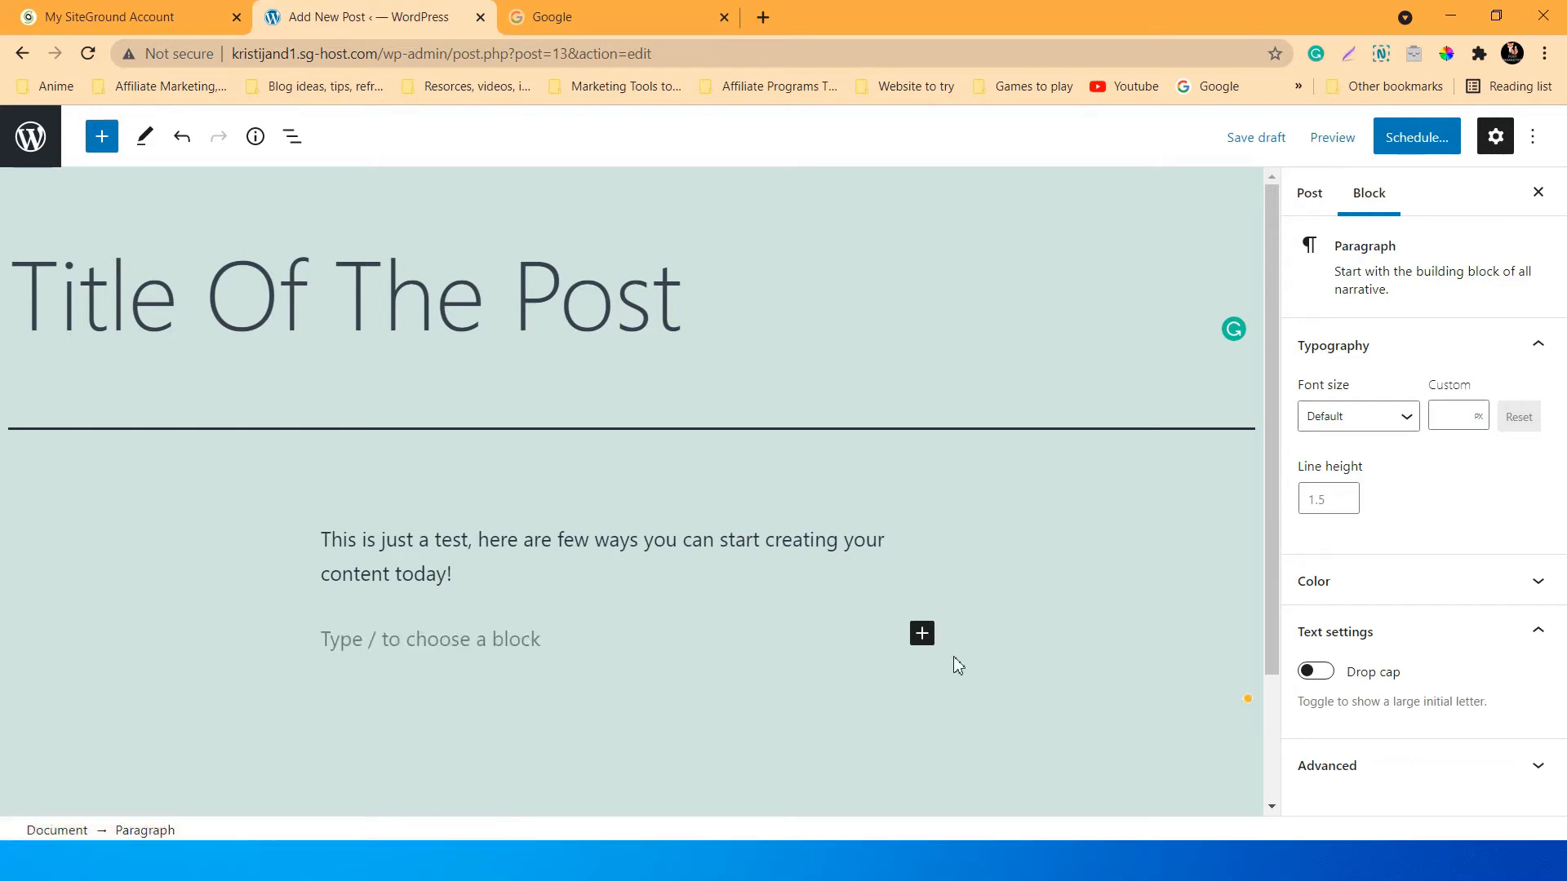
Insert an Image block below the paragraph, cancelling the file upload so it stays empty.
{"action": "left_click", "coordinate": [922, 634]}
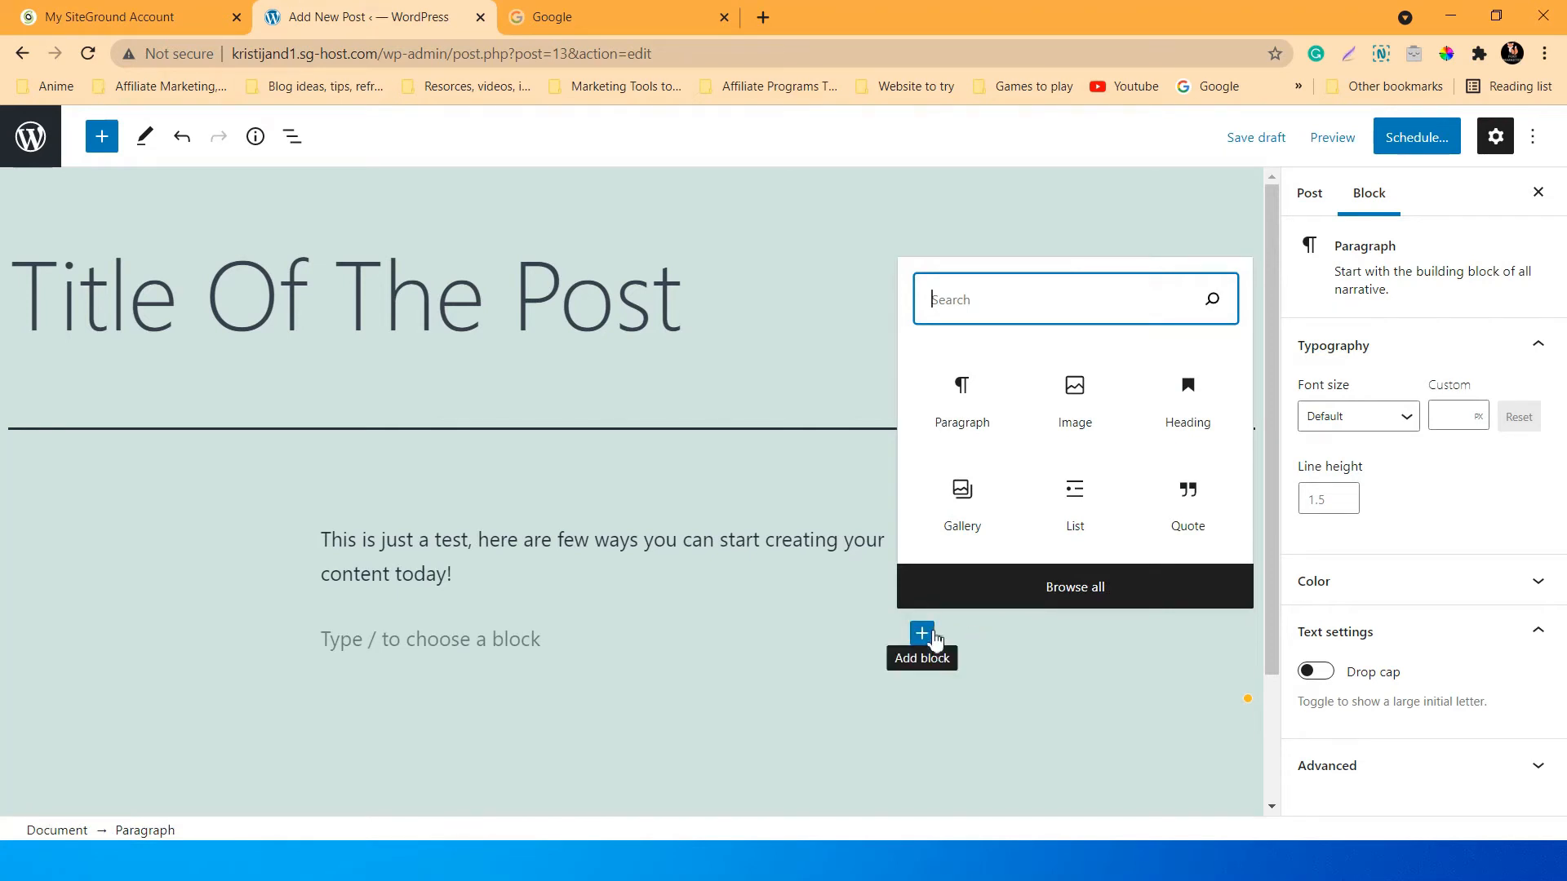
{"action": "left_click", "coordinate": [1063, 420]}
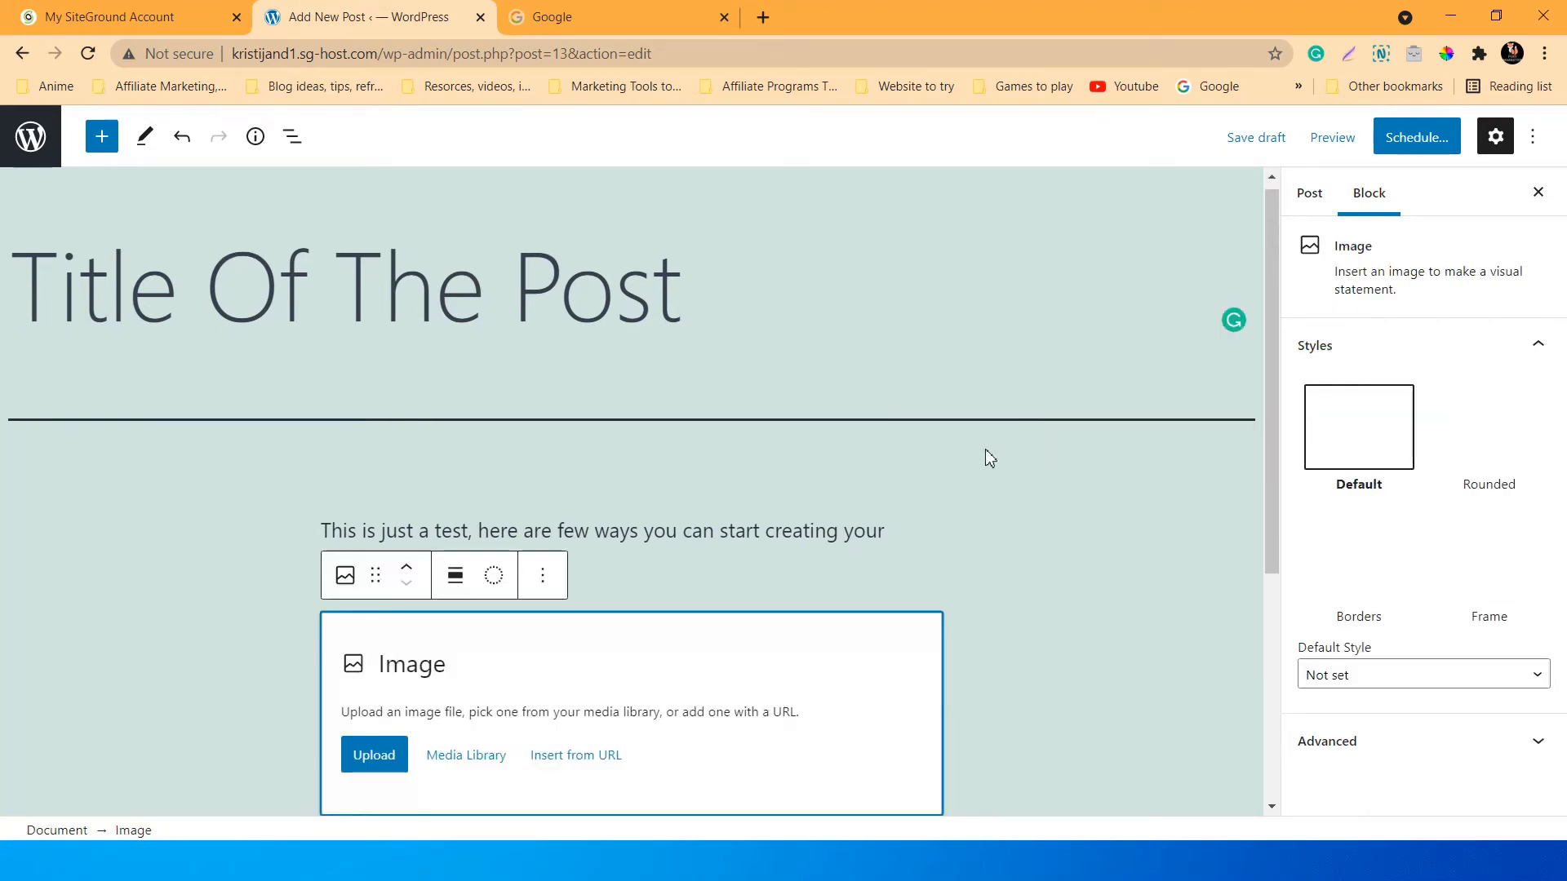
{"action": "scroll", "coordinate": [791, 613], "scroll_direction": "down", "scroll_amount": 1}
{"action": "left_click", "coordinate": [377, 658]}
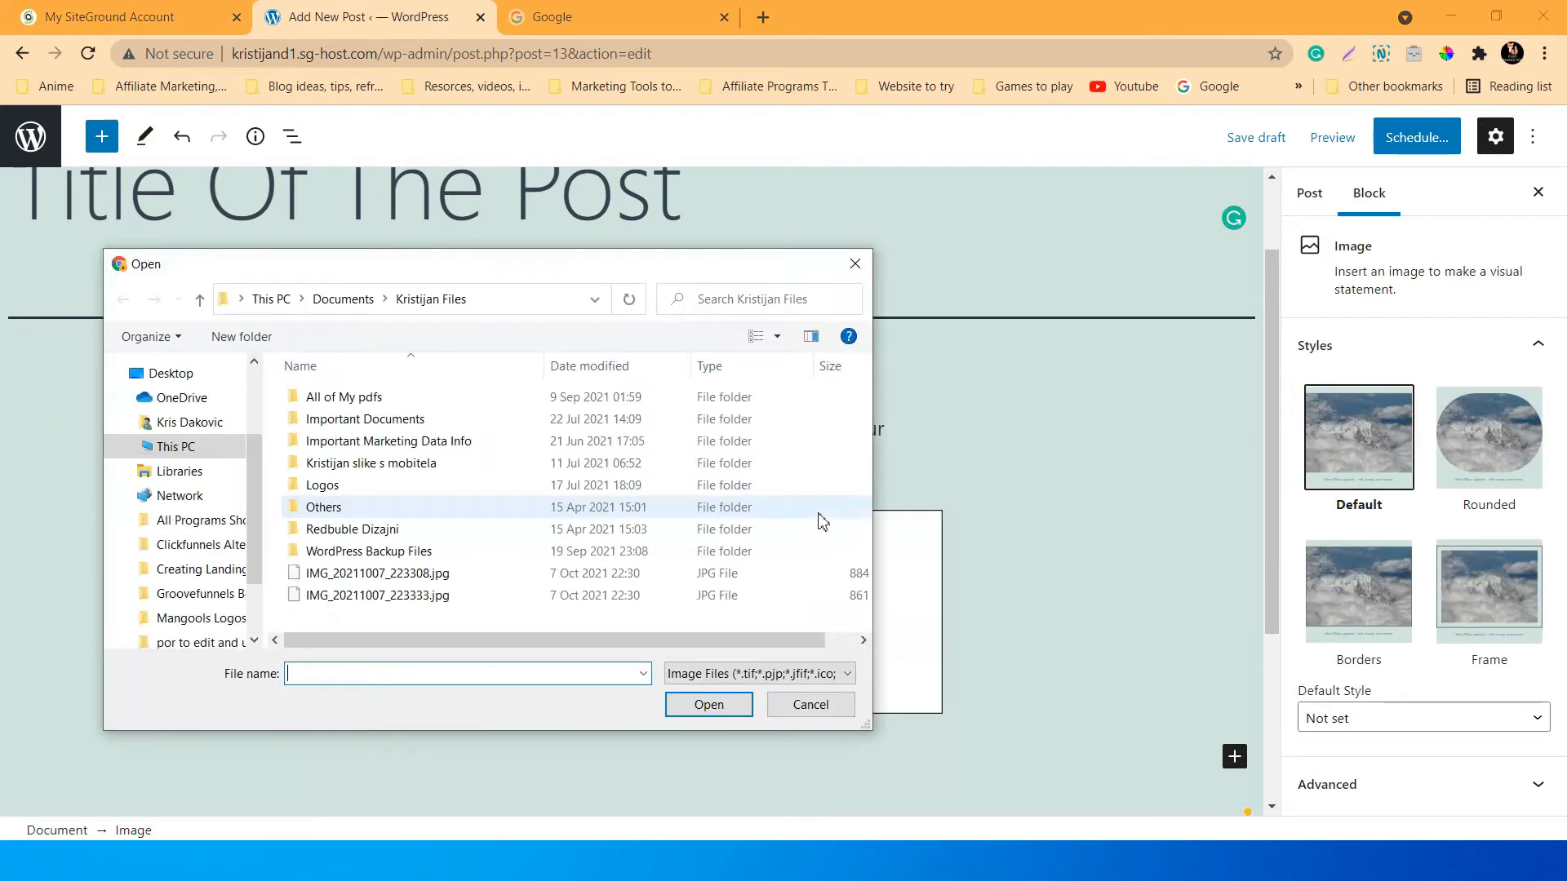
{"action": "left_click", "coordinate": [849, 269]}
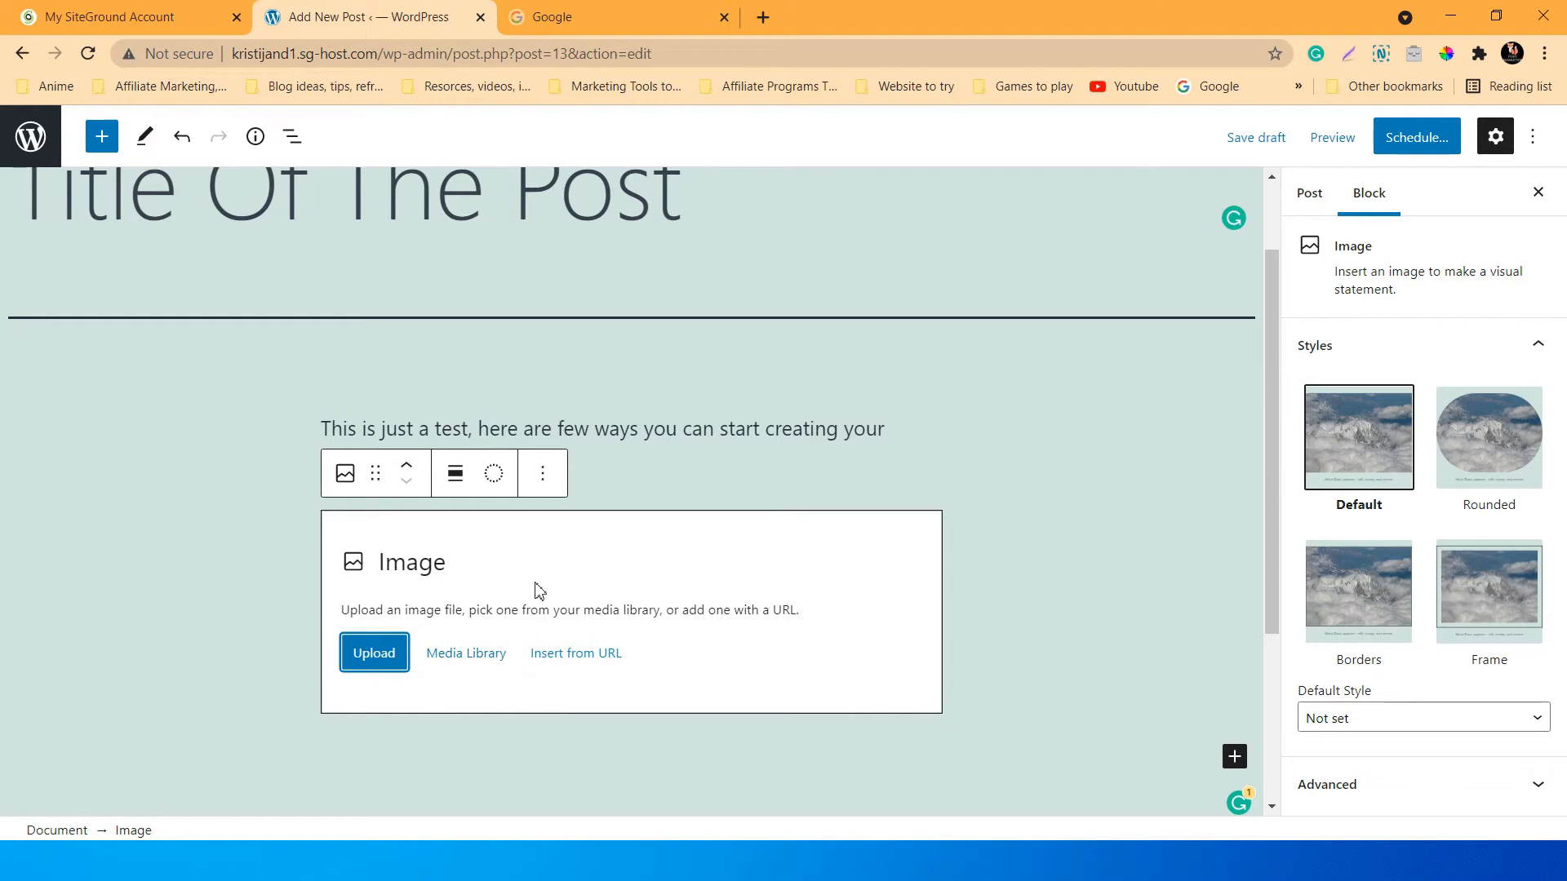
{"action": "left_click", "coordinate": [478, 662]}
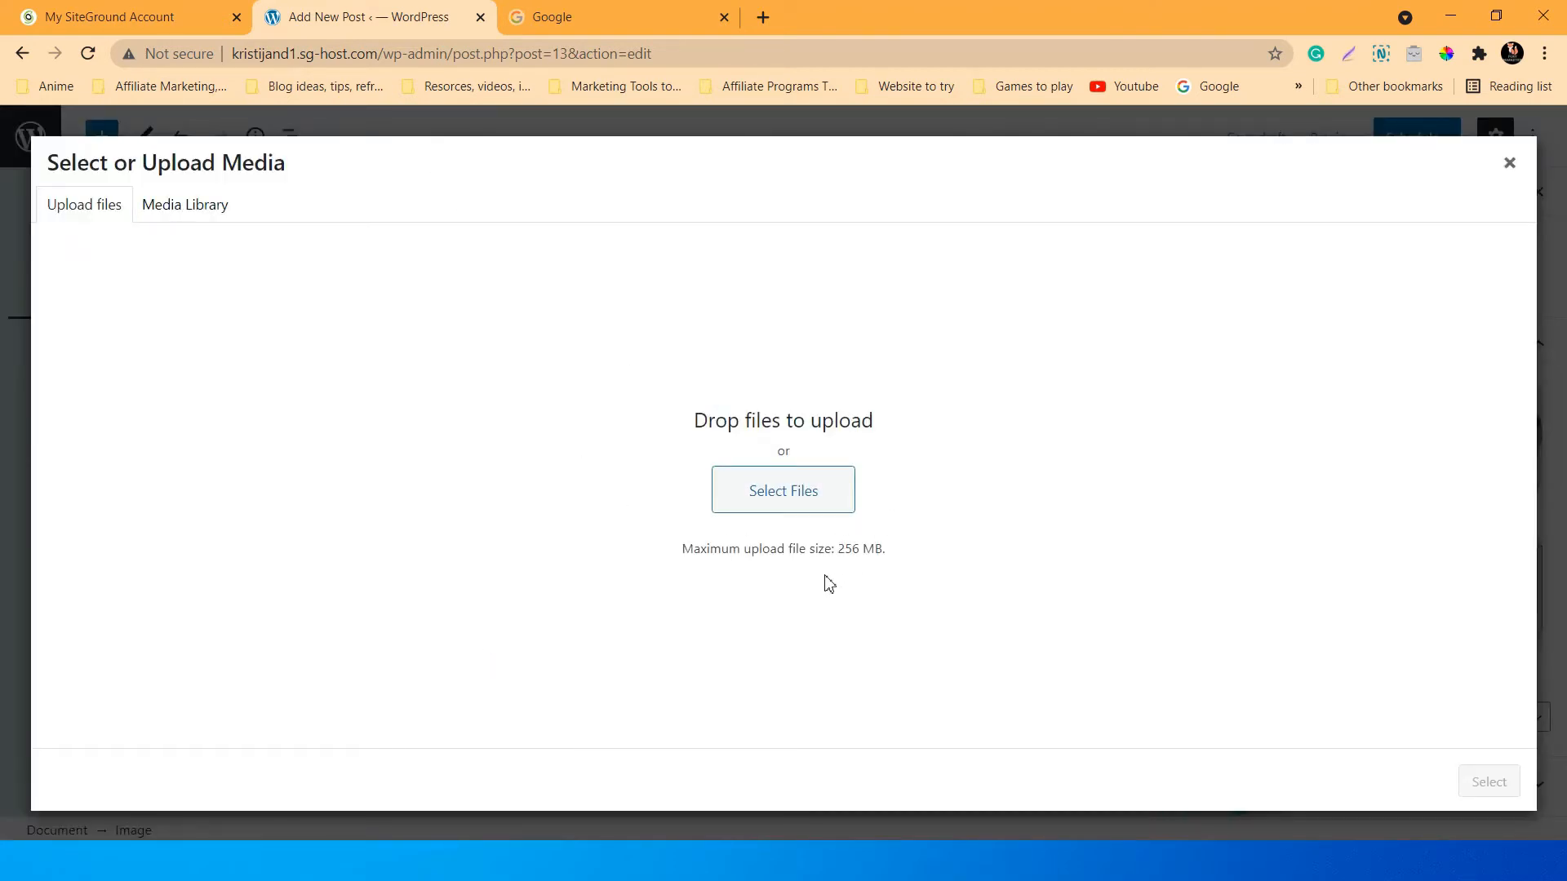
{"action": "left_click_drag", "start_coordinate": [878, 549], "coordinate": [843, 543]}
{"action": "left_click", "coordinate": [920, 527]}
{"action": "left_click", "coordinate": [183, 207]}
{"action": "left_click", "coordinate": [90, 207]}
{"action": "left_click", "coordinate": [185, 207]}
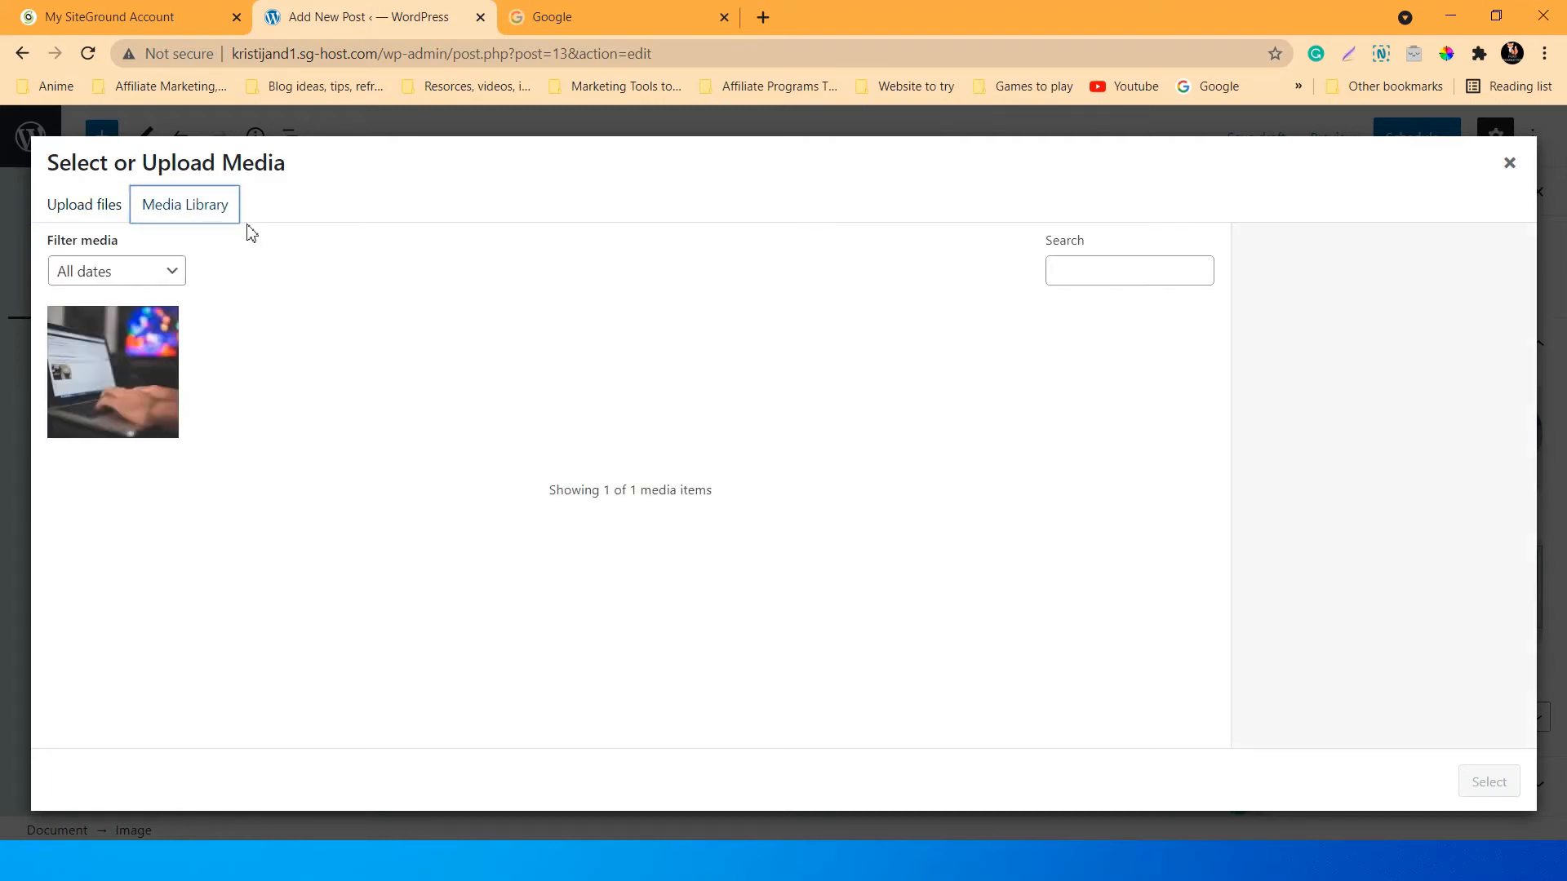
{"action": "left_click", "coordinate": [116, 214]}
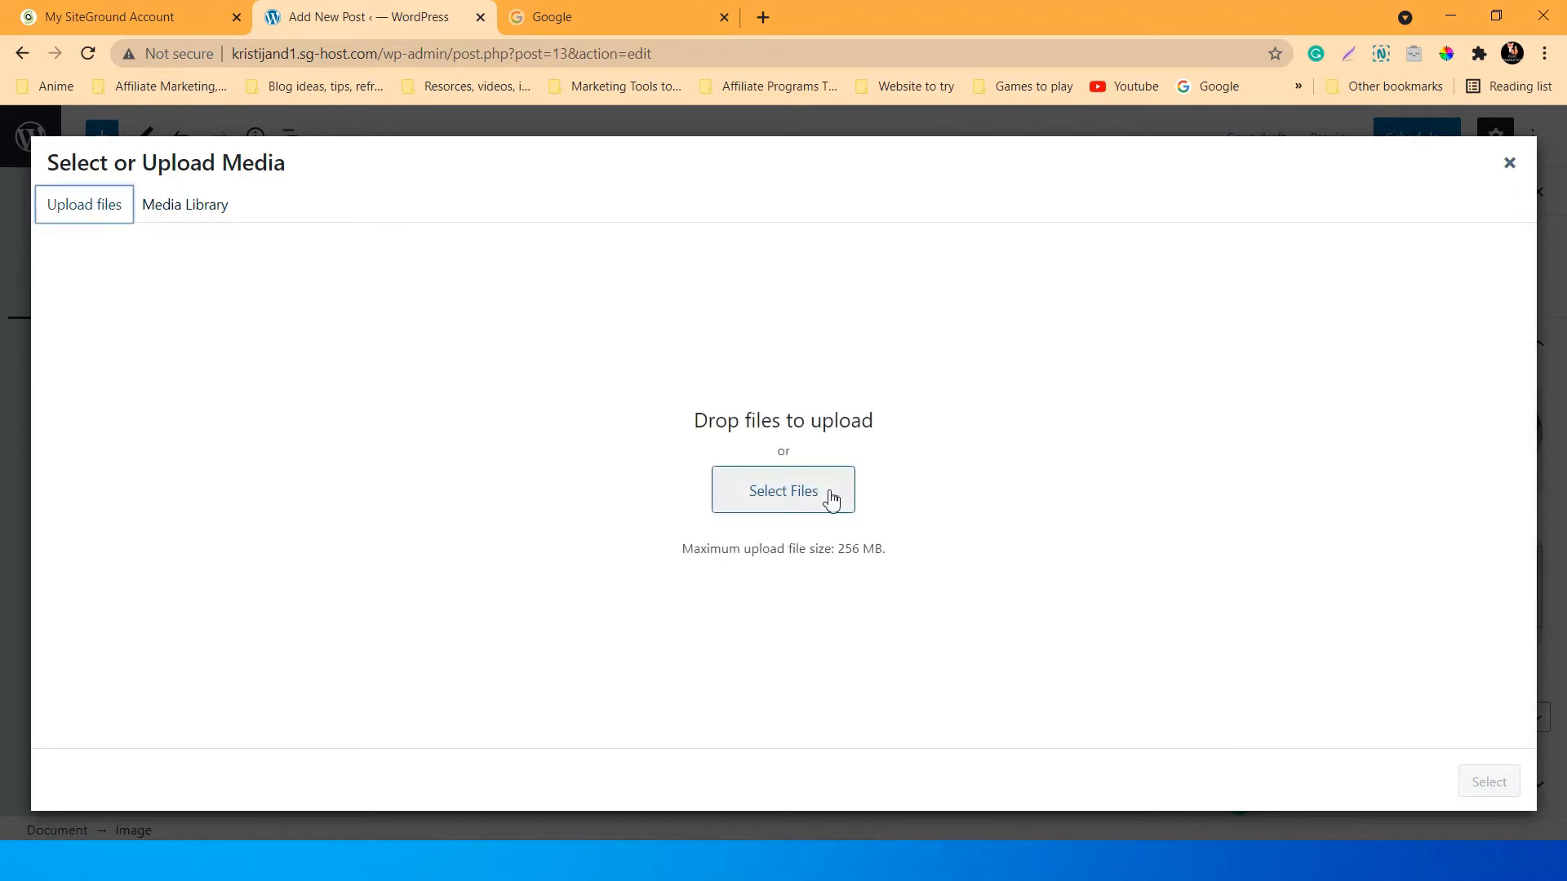
{"action": "left_click", "coordinate": [1511, 165]}
{"action": "scroll", "coordinate": [938, 490], "scroll_direction": "up", "scroll_amount": 1}
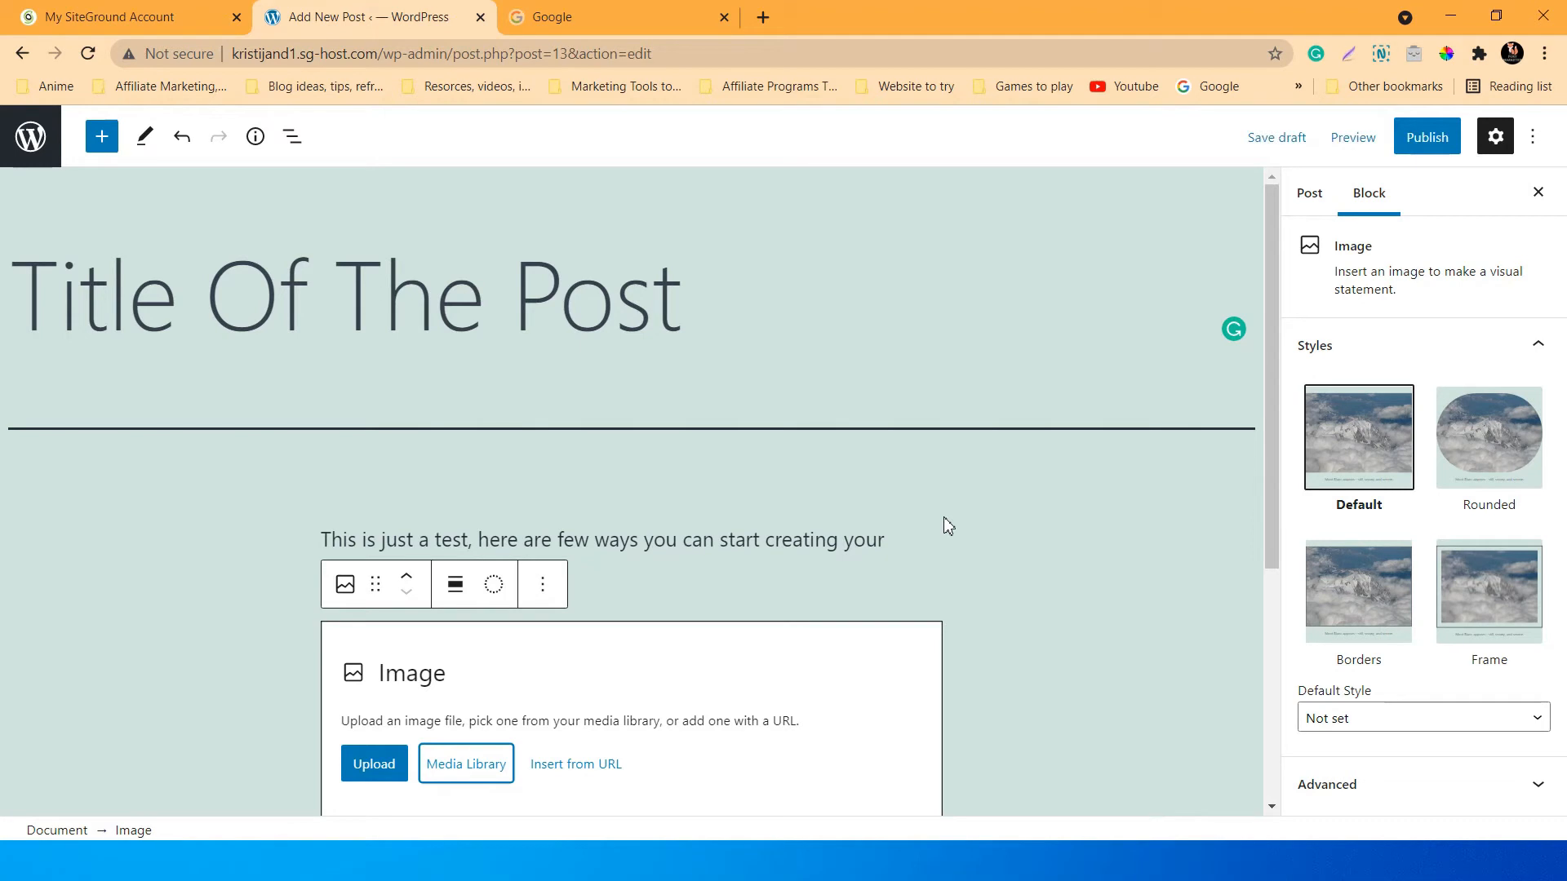
Add an empty paragraph below the Image block, then select the Image block.
{"action": "scroll", "coordinate": [945, 520], "scroll_direction": "down", "scroll_amount": 3}
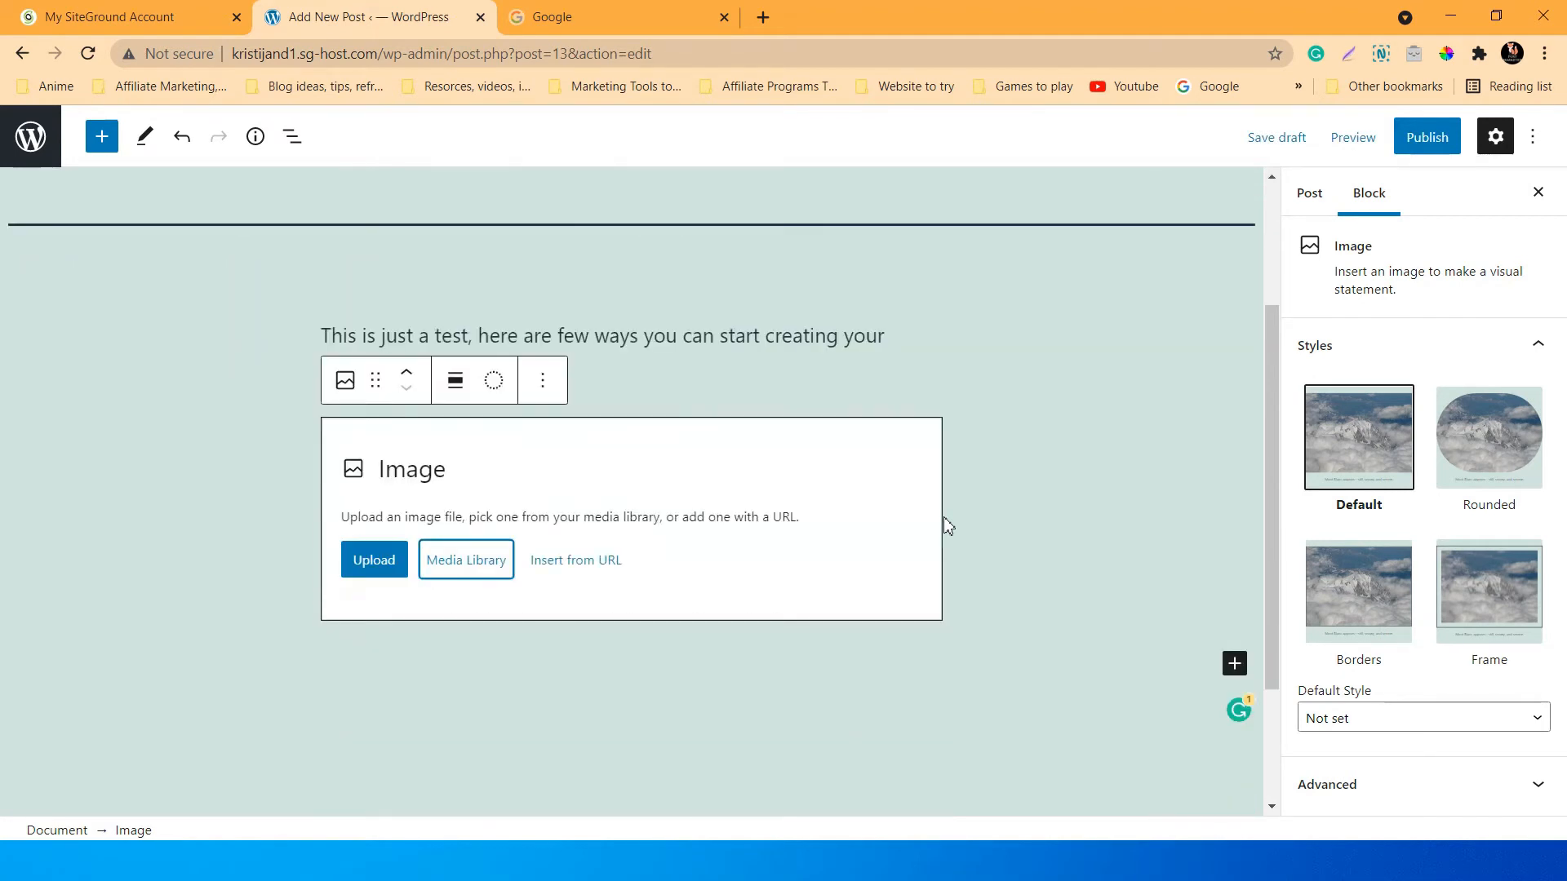
{"action": "scroll", "coordinate": [944, 522], "scroll_direction": "up", "scroll_amount": 3}
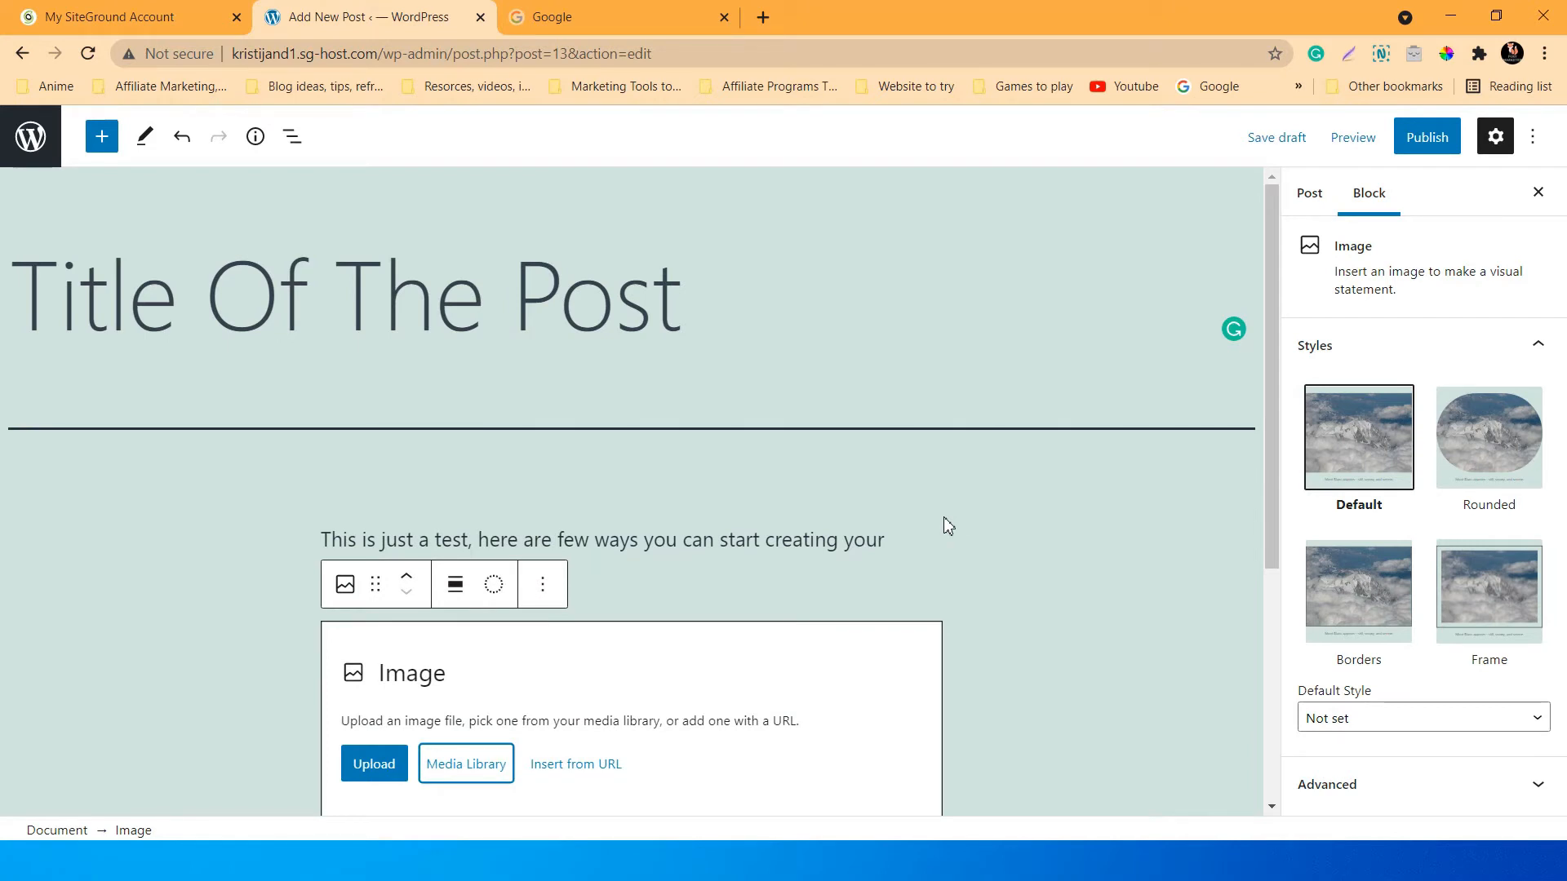
{"action": "scroll", "coordinate": [943, 522], "scroll_direction": "down", "scroll_amount": 3}
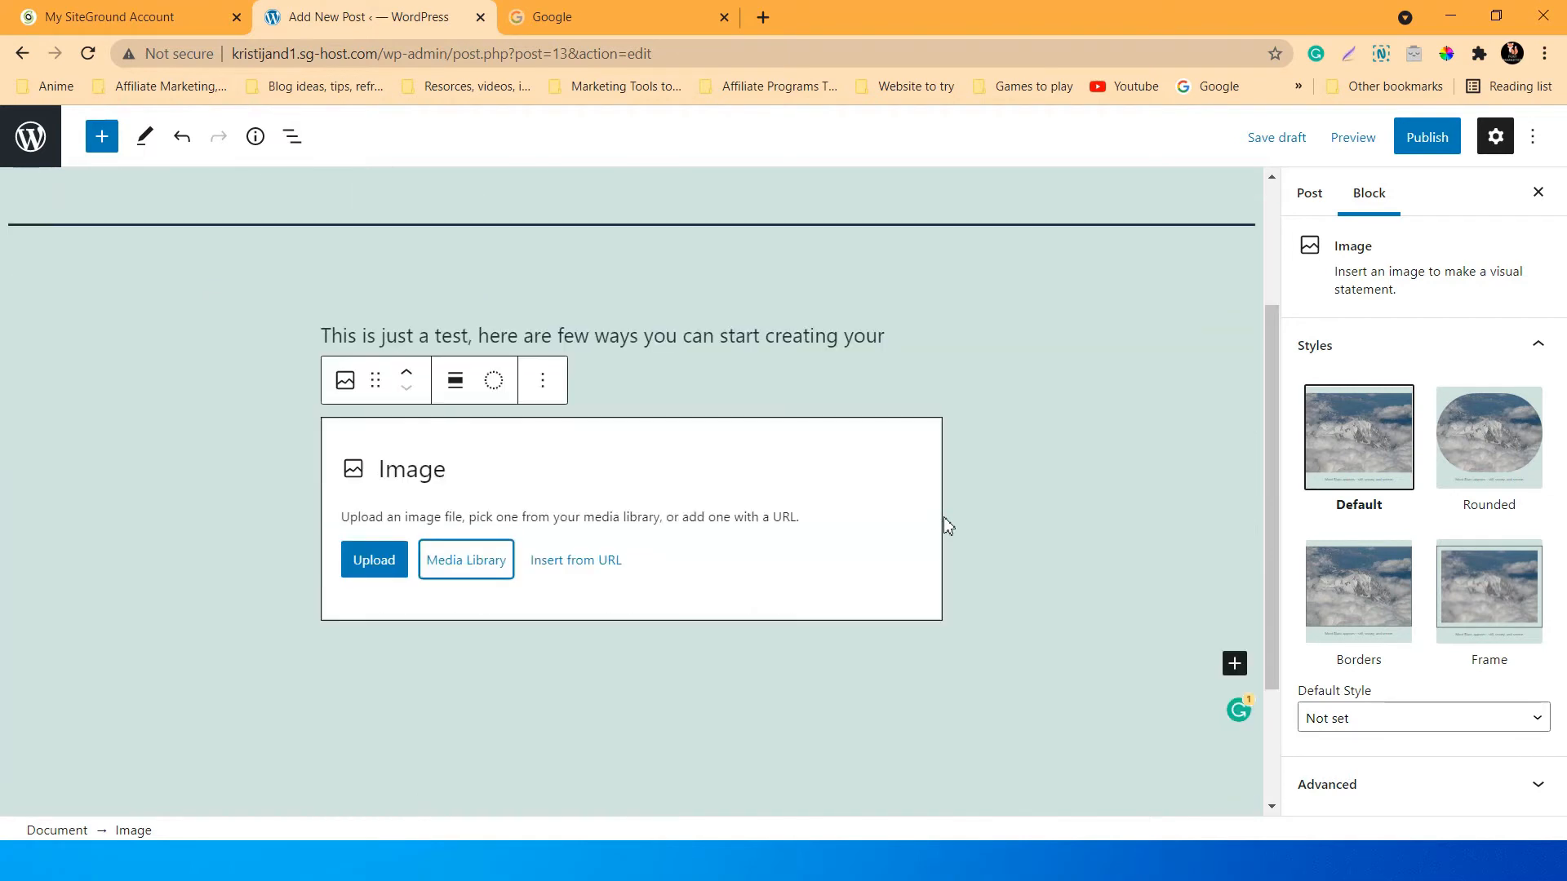
{"action": "scroll", "coordinate": [943, 522], "scroll_direction": "up", "scroll_amount": 3}
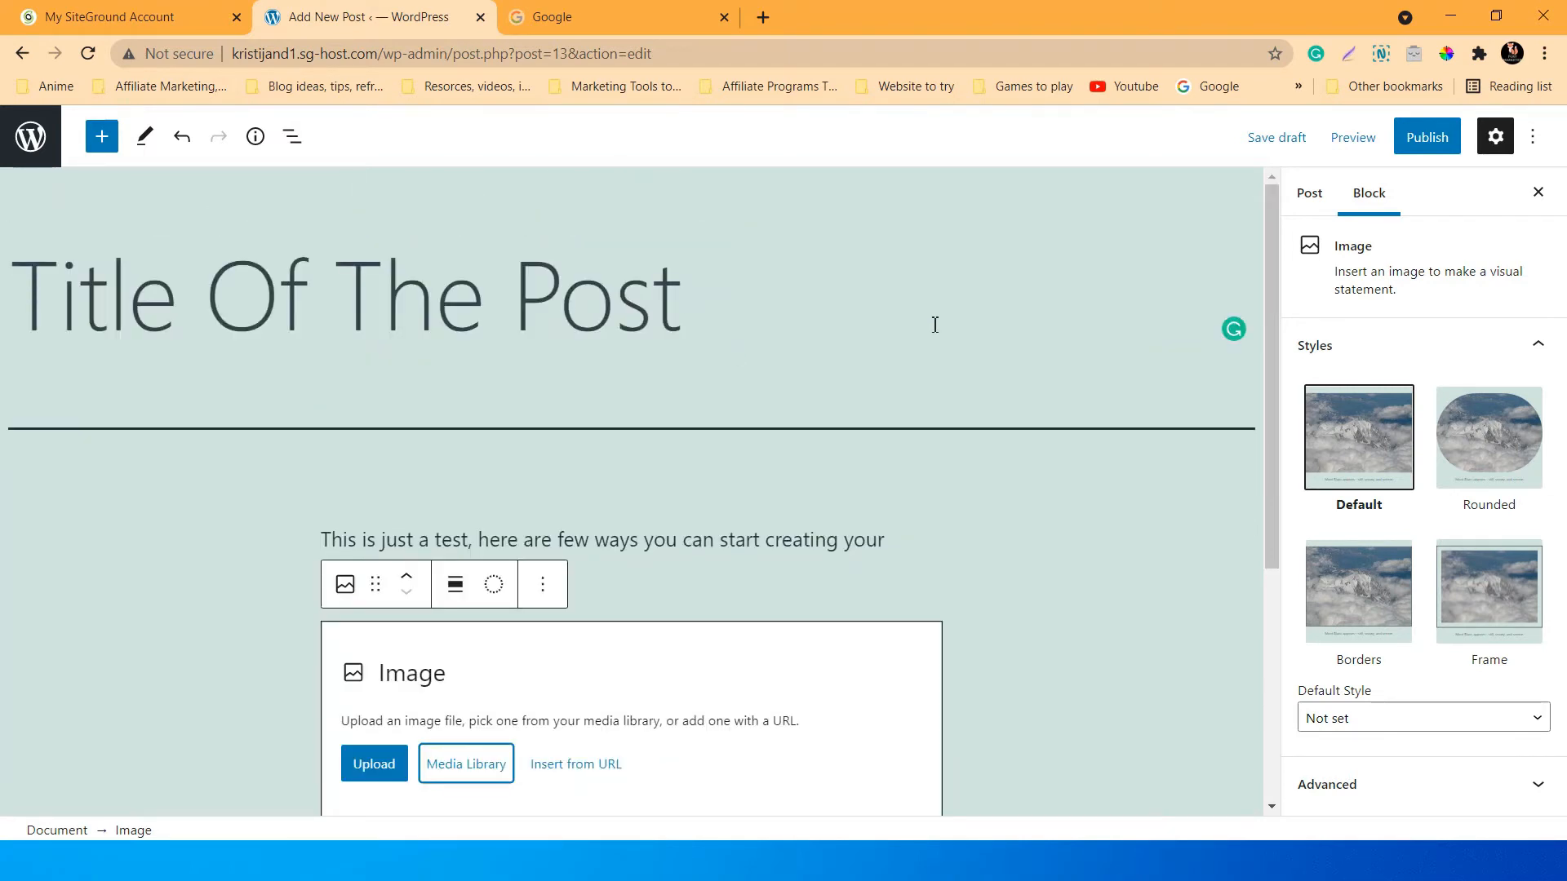
{"action": "scroll", "coordinate": [755, 344], "scroll_direction": "down", "scroll_amount": 5}
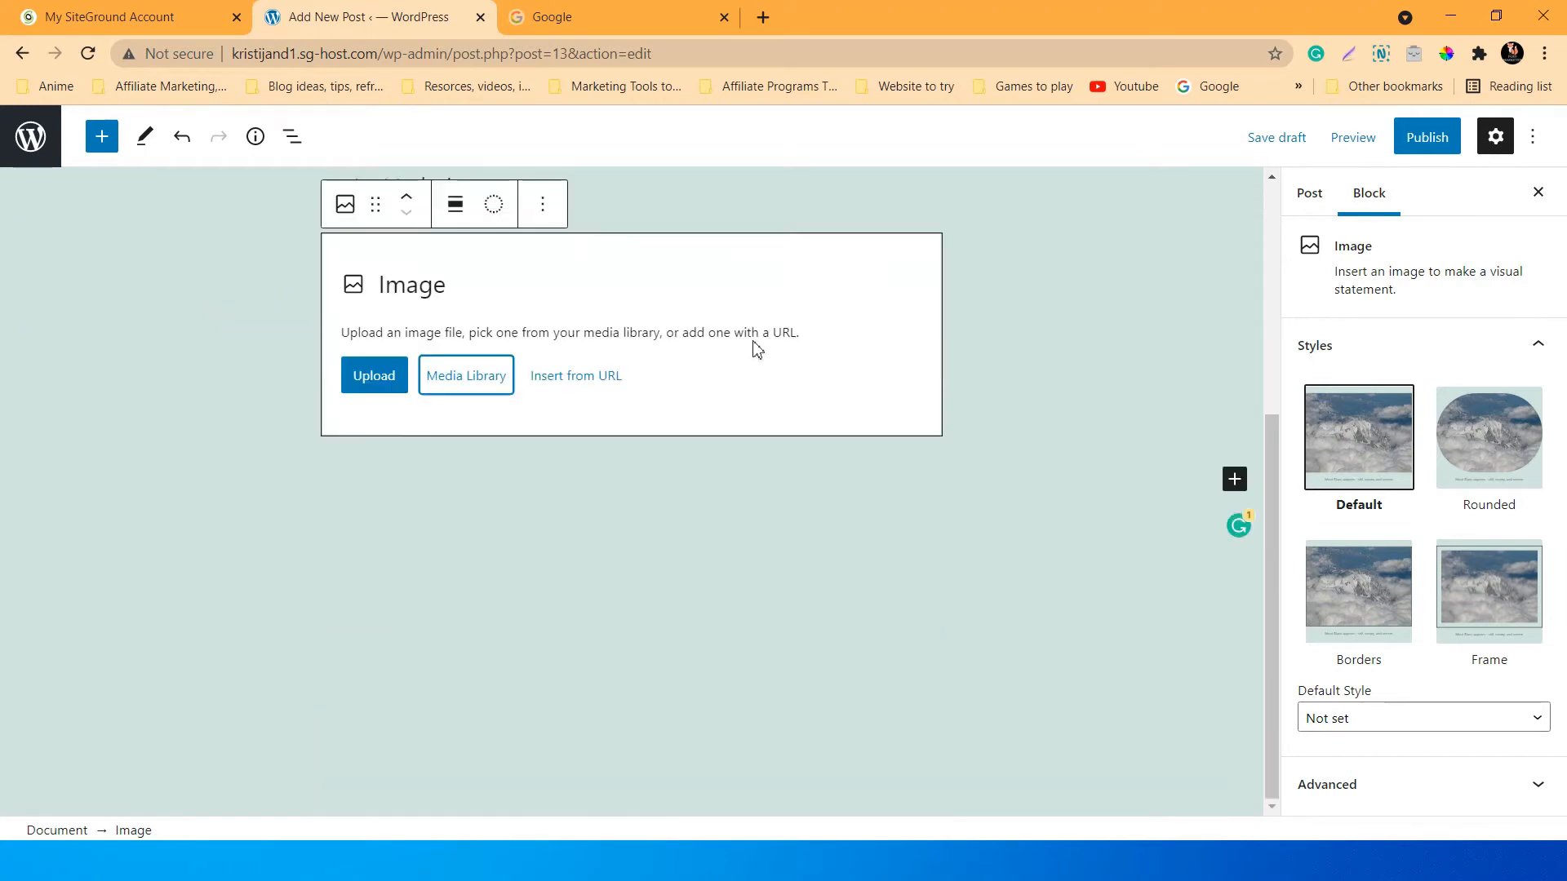
{"action": "scroll", "coordinate": [767, 352], "scroll_direction": "up", "scroll_amount": 5}
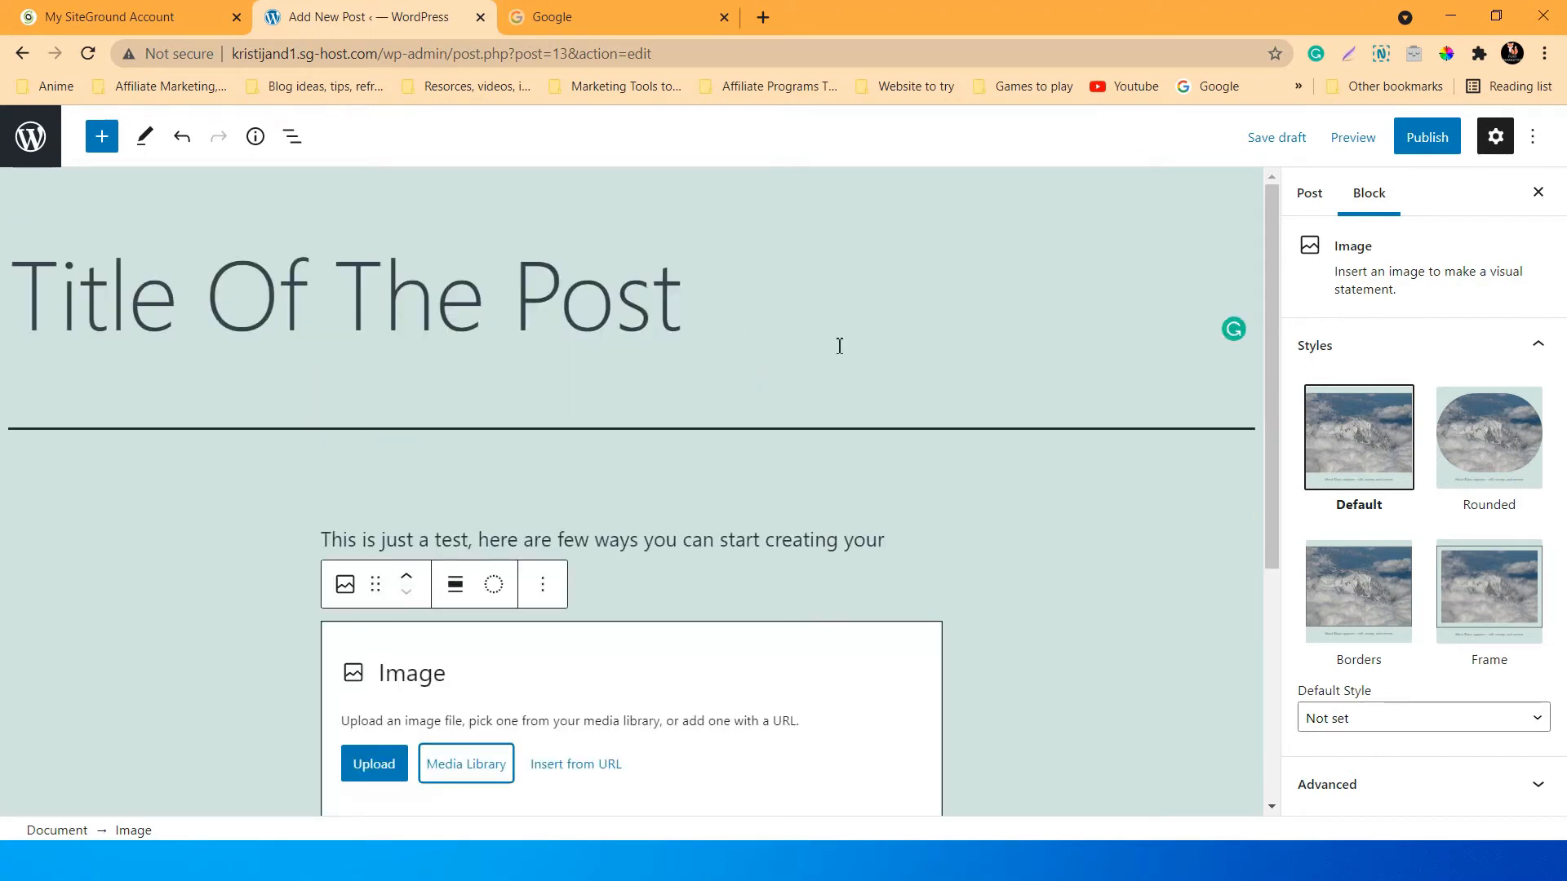
{"action": "scroll", "coordinate": [839, 343], "scroll_direction": "down", "scroll_amount": 4}
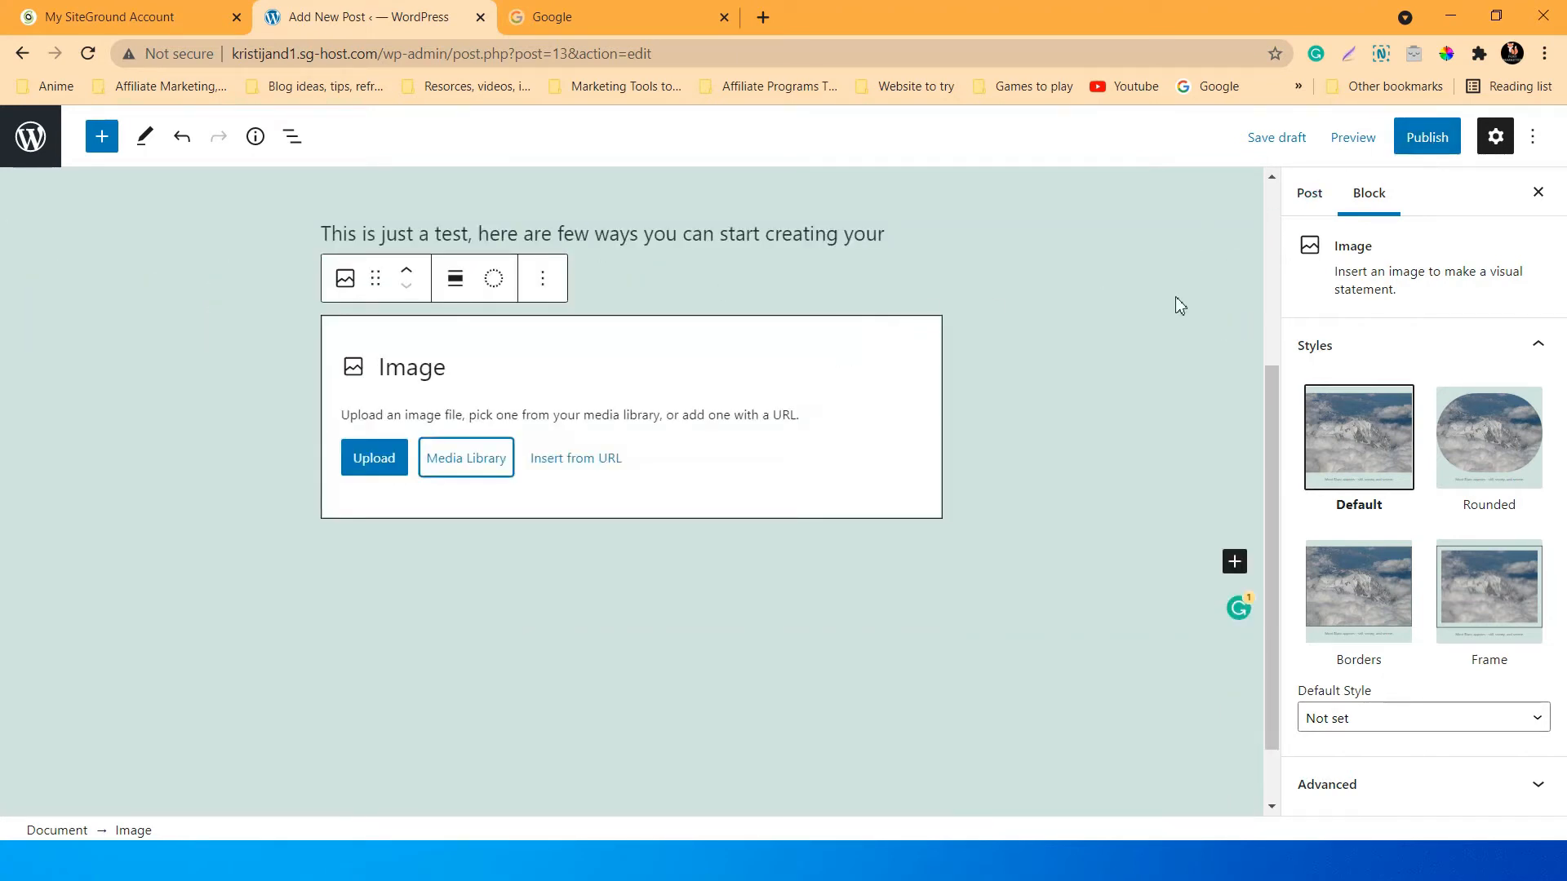
{"action": "left_click", "coordinate": [797, 629]}
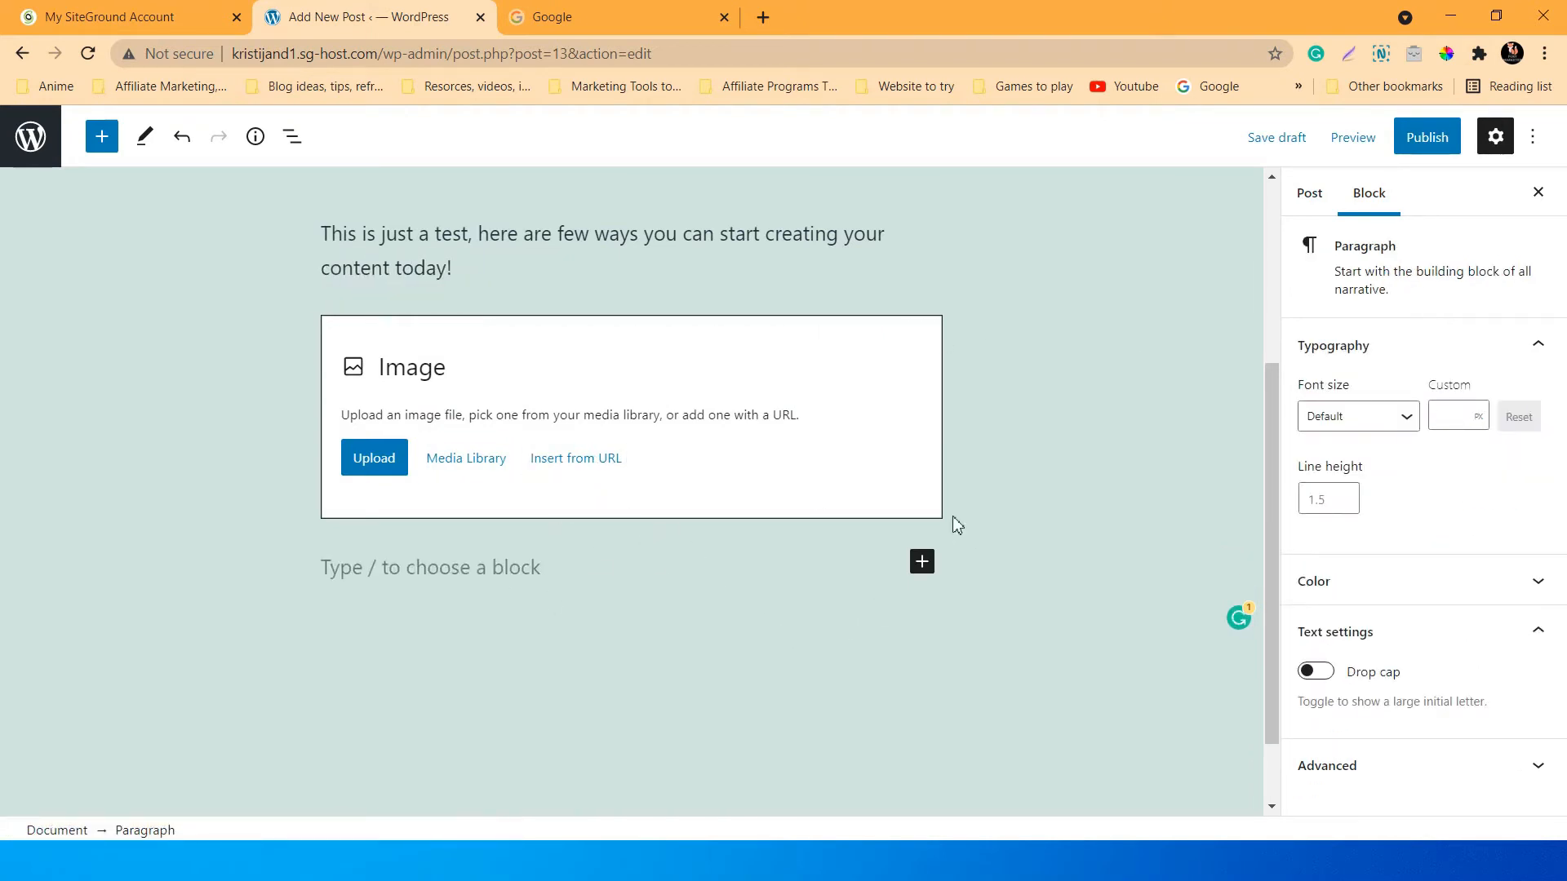
{"action": "left_click", "coordinate": [893, 343]}
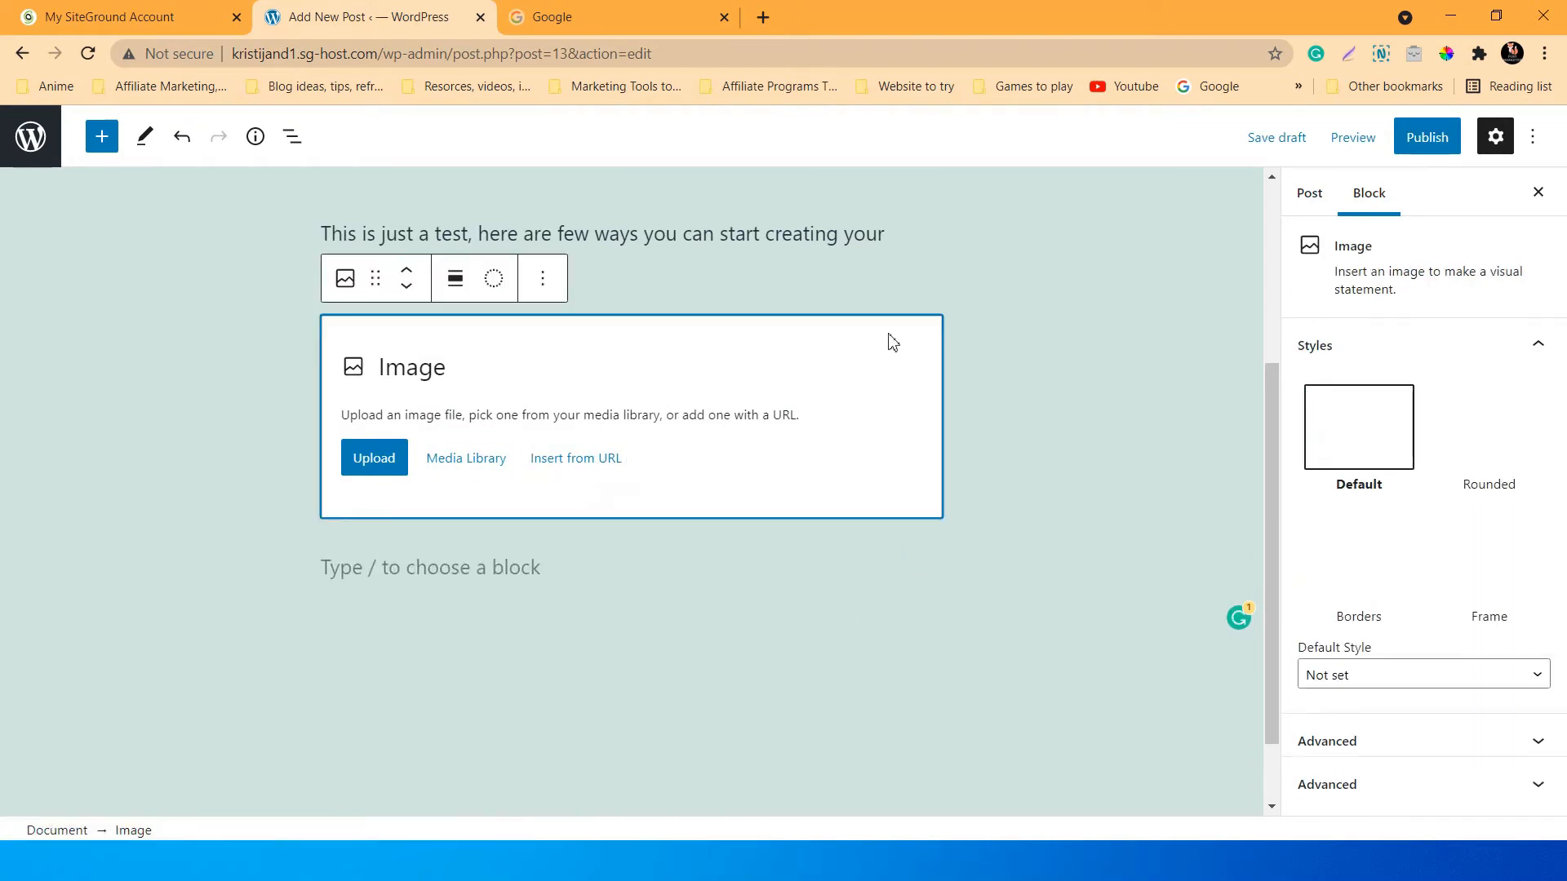
Remove the empty Image block and bring up the pre-publish panel.
{"action": "left_click", "coordinate": [543, 279]}
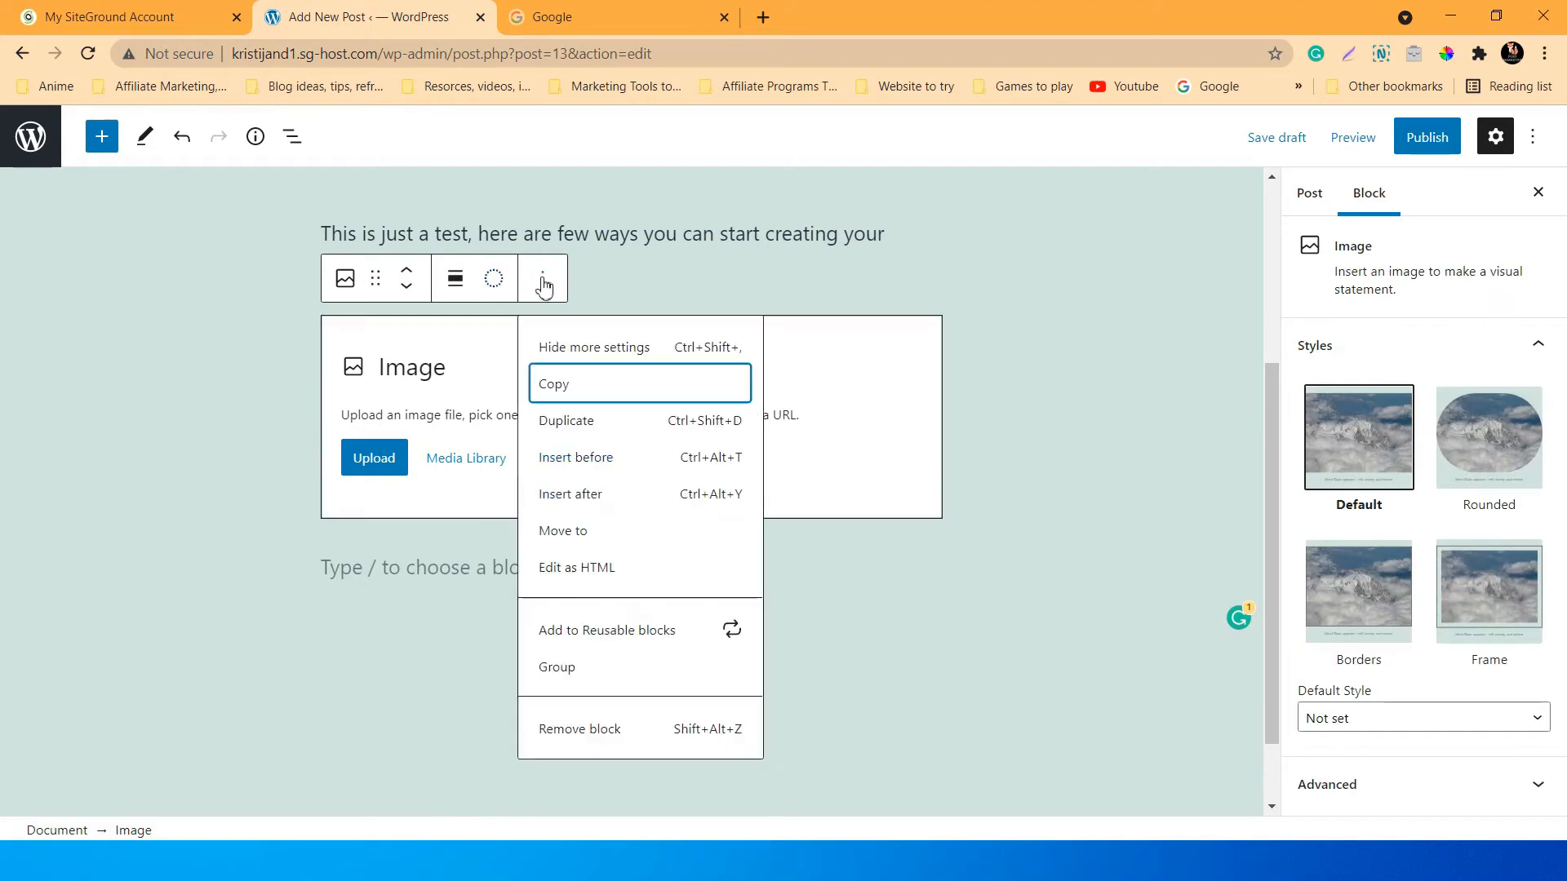
{"action": "left_click", "coordinate": [575, 735]}
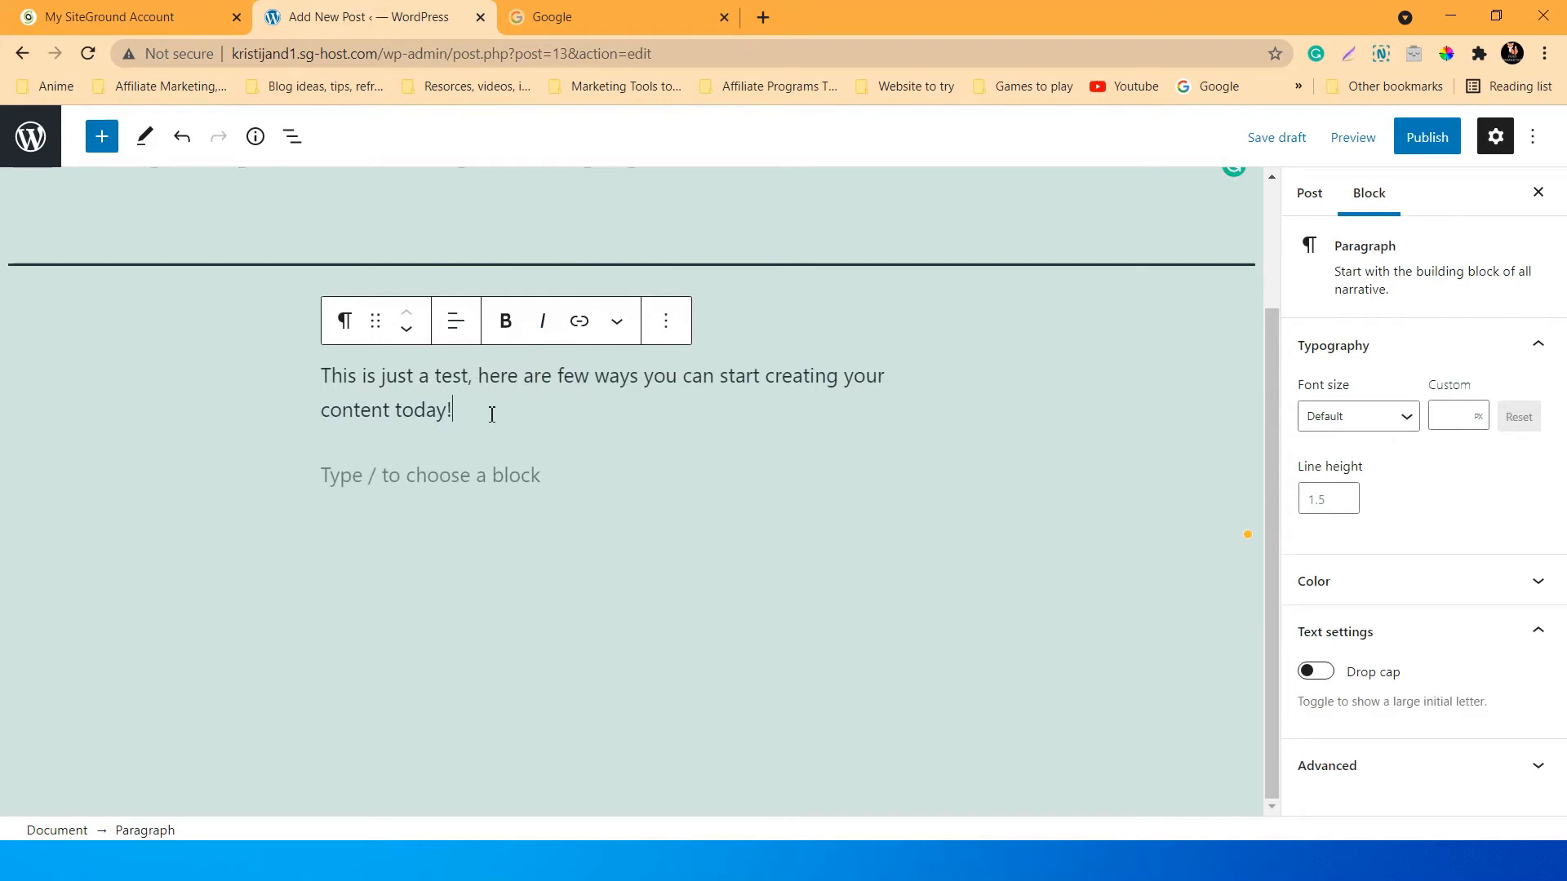
{"action": "left_click", "coordinate": [447, 467]}
{"action": "scroll", "coordinate": [946, 513], "scroll_direction": "up", "scroll_amount": 2}
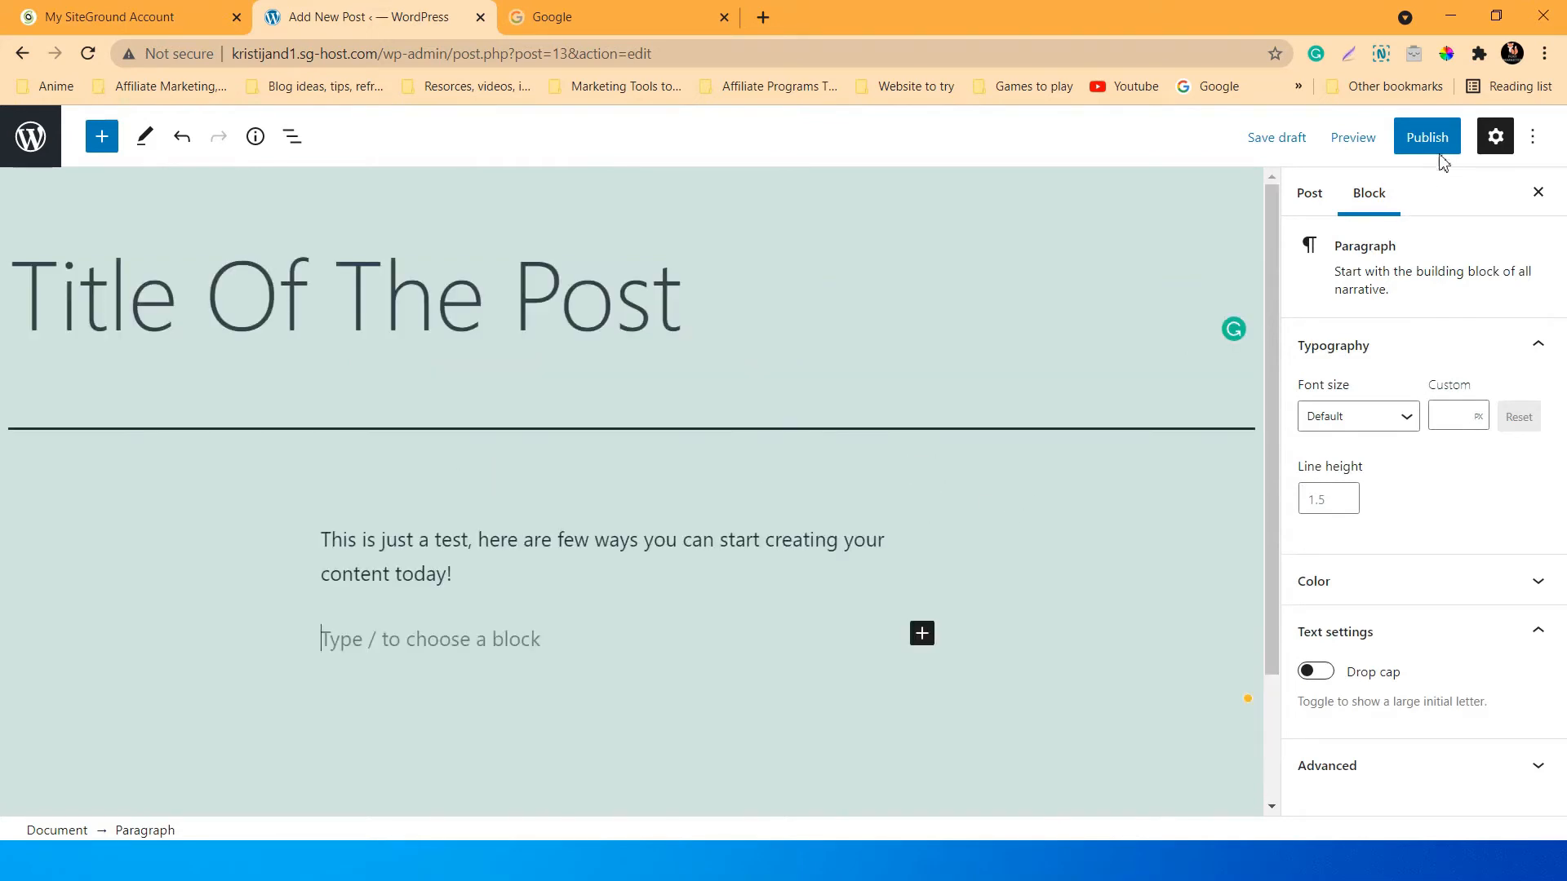
{"action": "left_click", "coordinate": [1438, 138]}
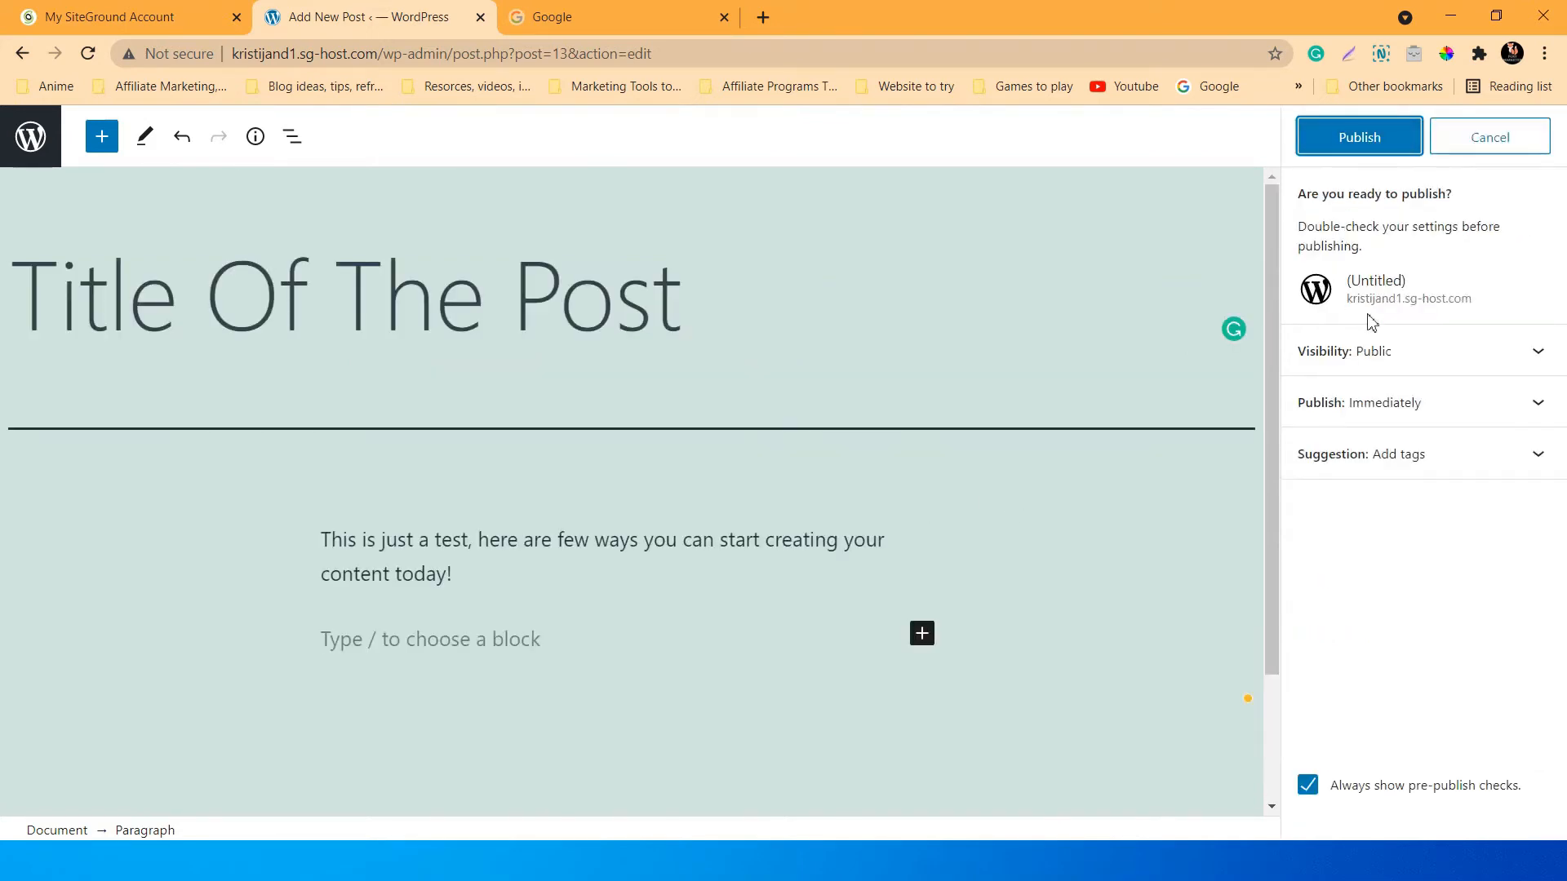
Check the Visibility (Public) and Publish (Immediately) settings in the pre-publish panel.
{"action": "left_click", "coordinate": [1490, 355]}
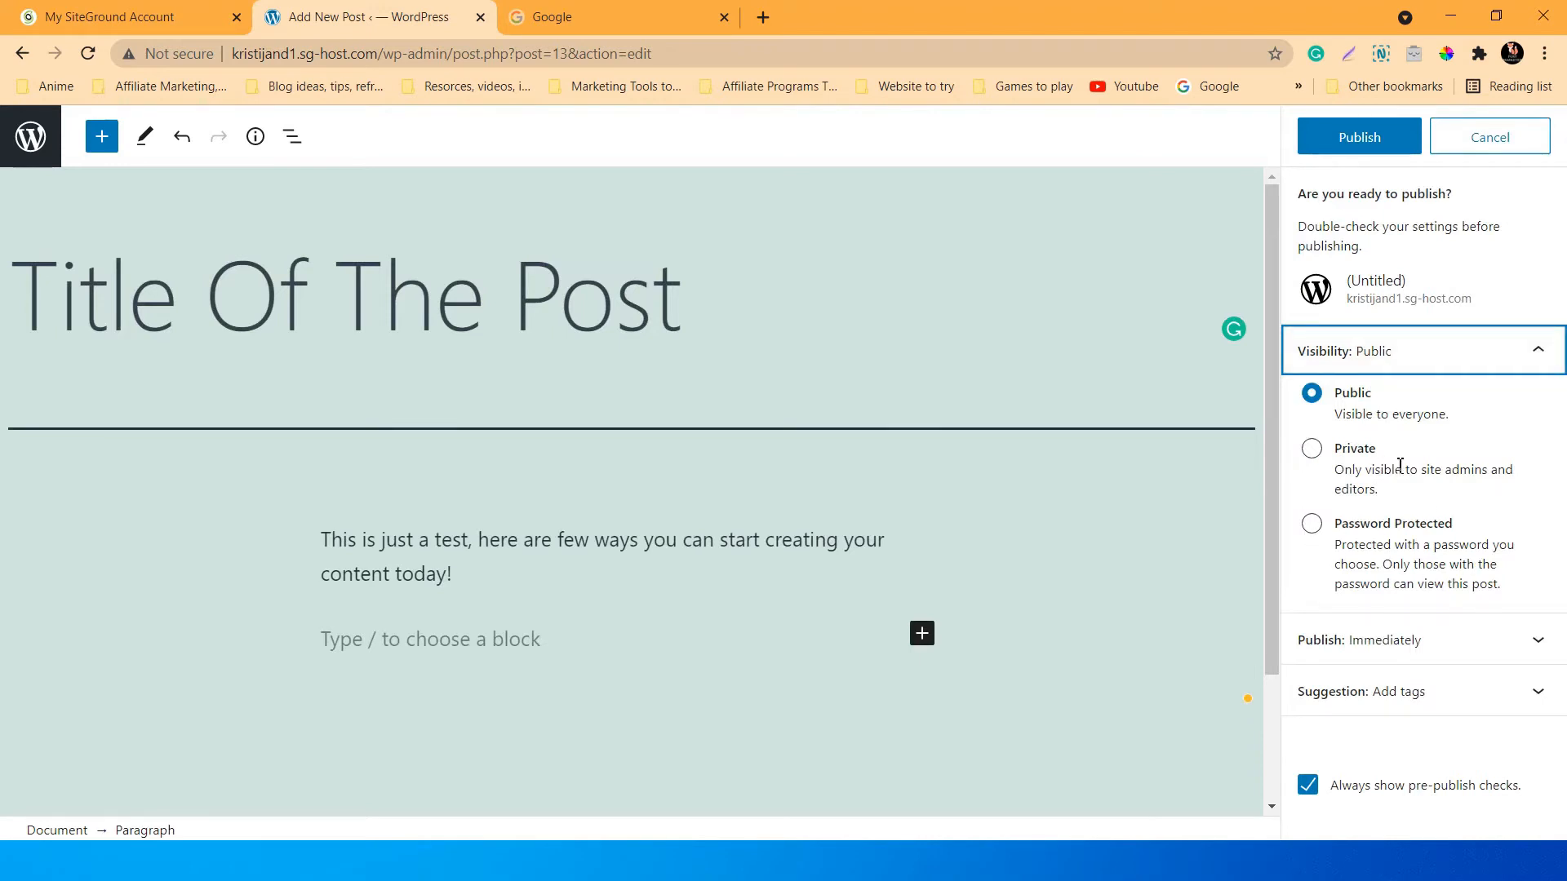
{"action": "left_click", "coordinate": [1531, 354]}
{"action": "left_click", "coordinate": [1433, 418]}
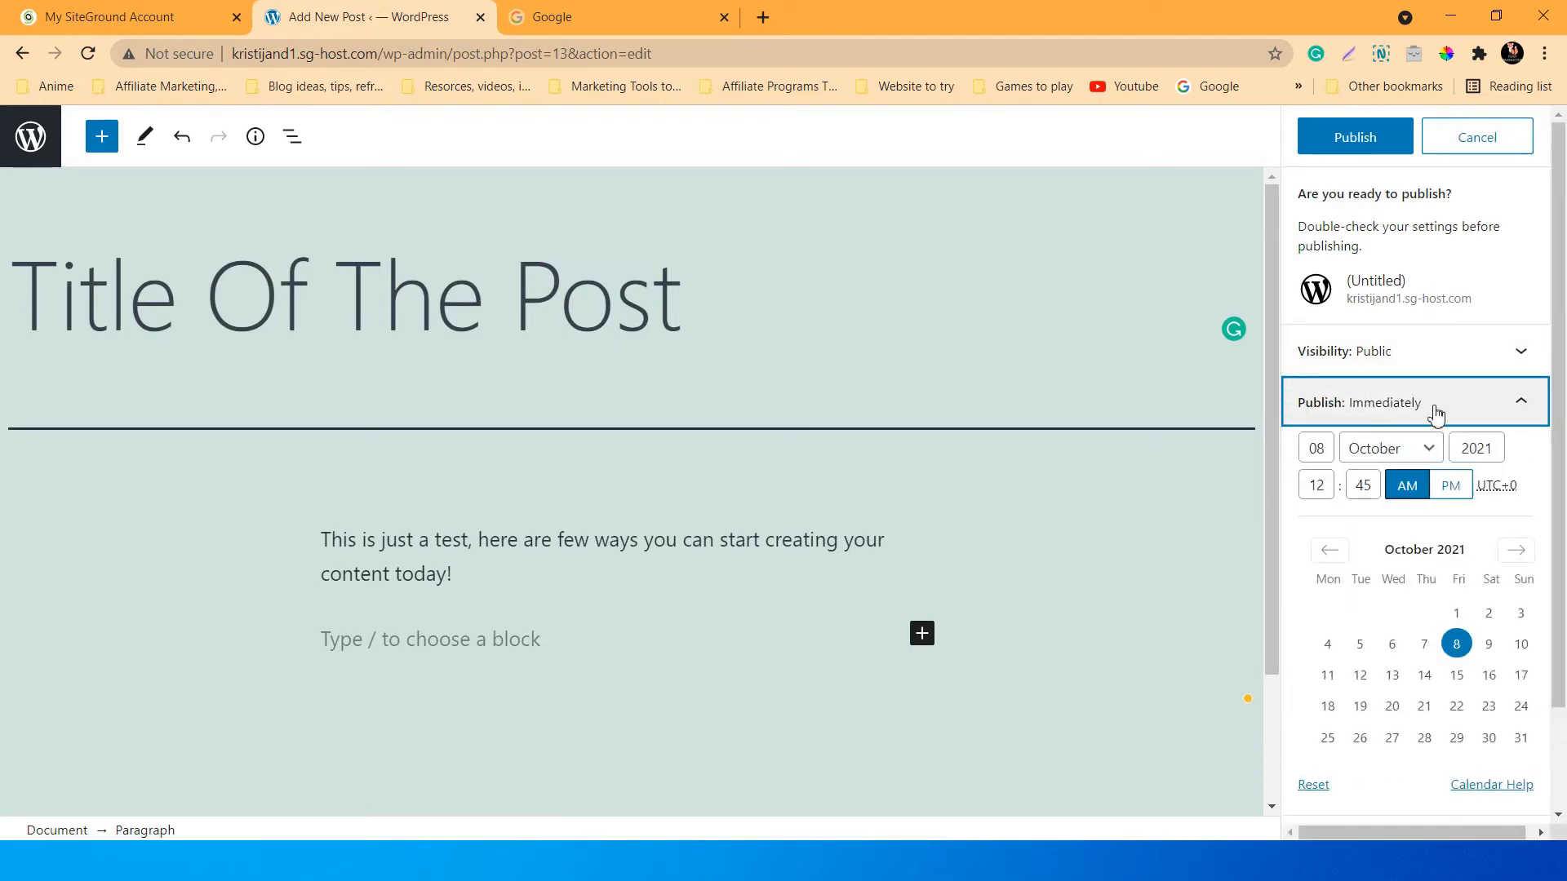
{"action": "left_click", "coordinate": [1432, 416]}
{"action": "left_click", "coordinate": [1422, 417]}
{"action": "left_click", "coordinate": [1418, 417]}
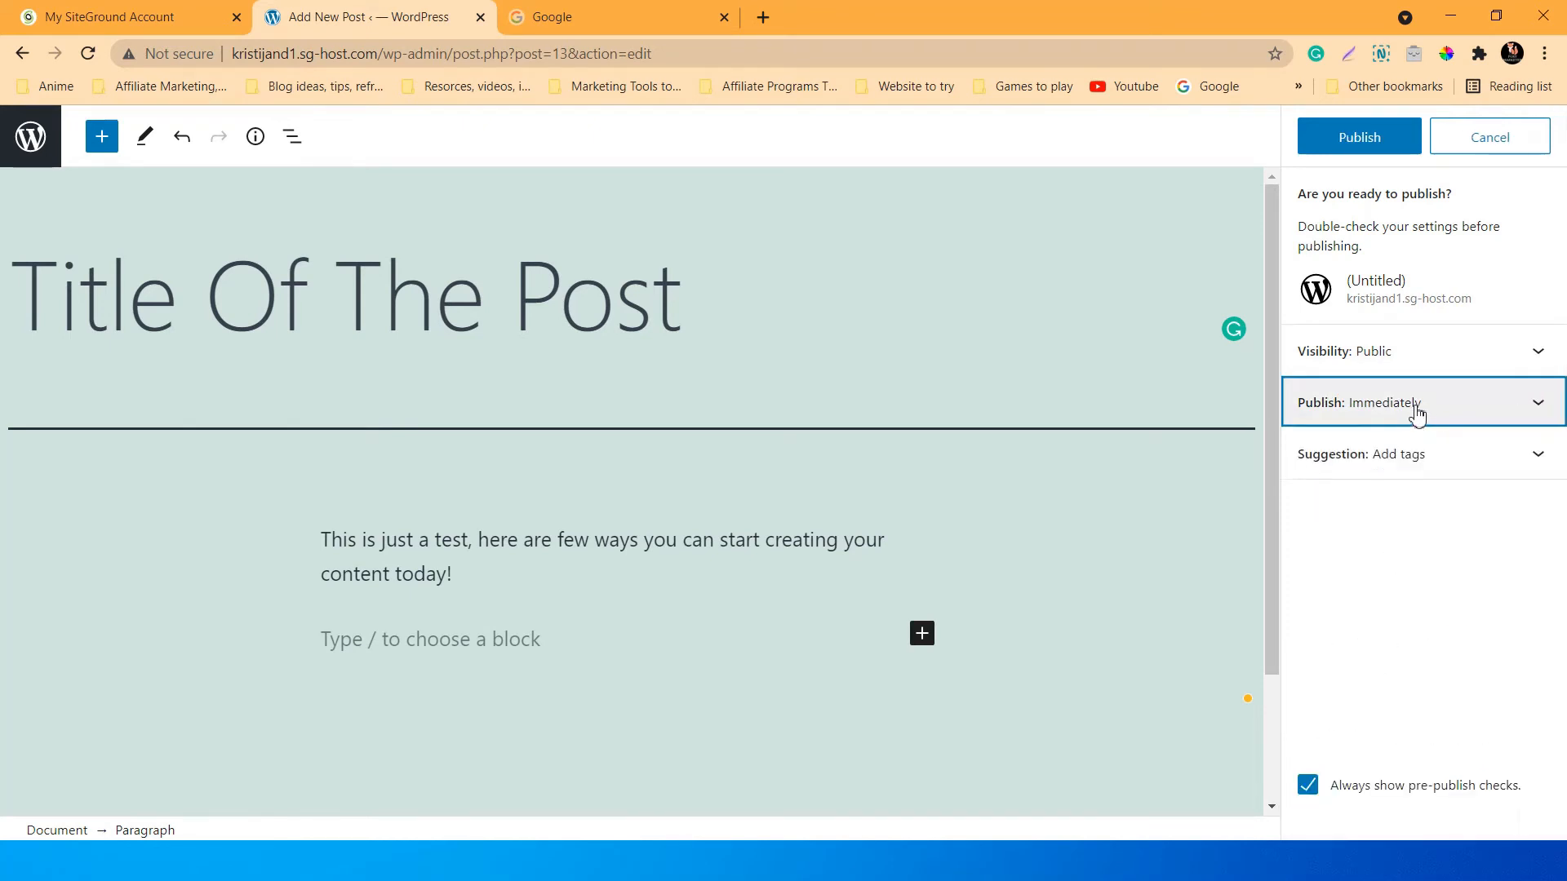
Add the tags 'test' and 'seo' under the tag suggestion.
{"action": "left_click", "coordinate": [1420, 471]}
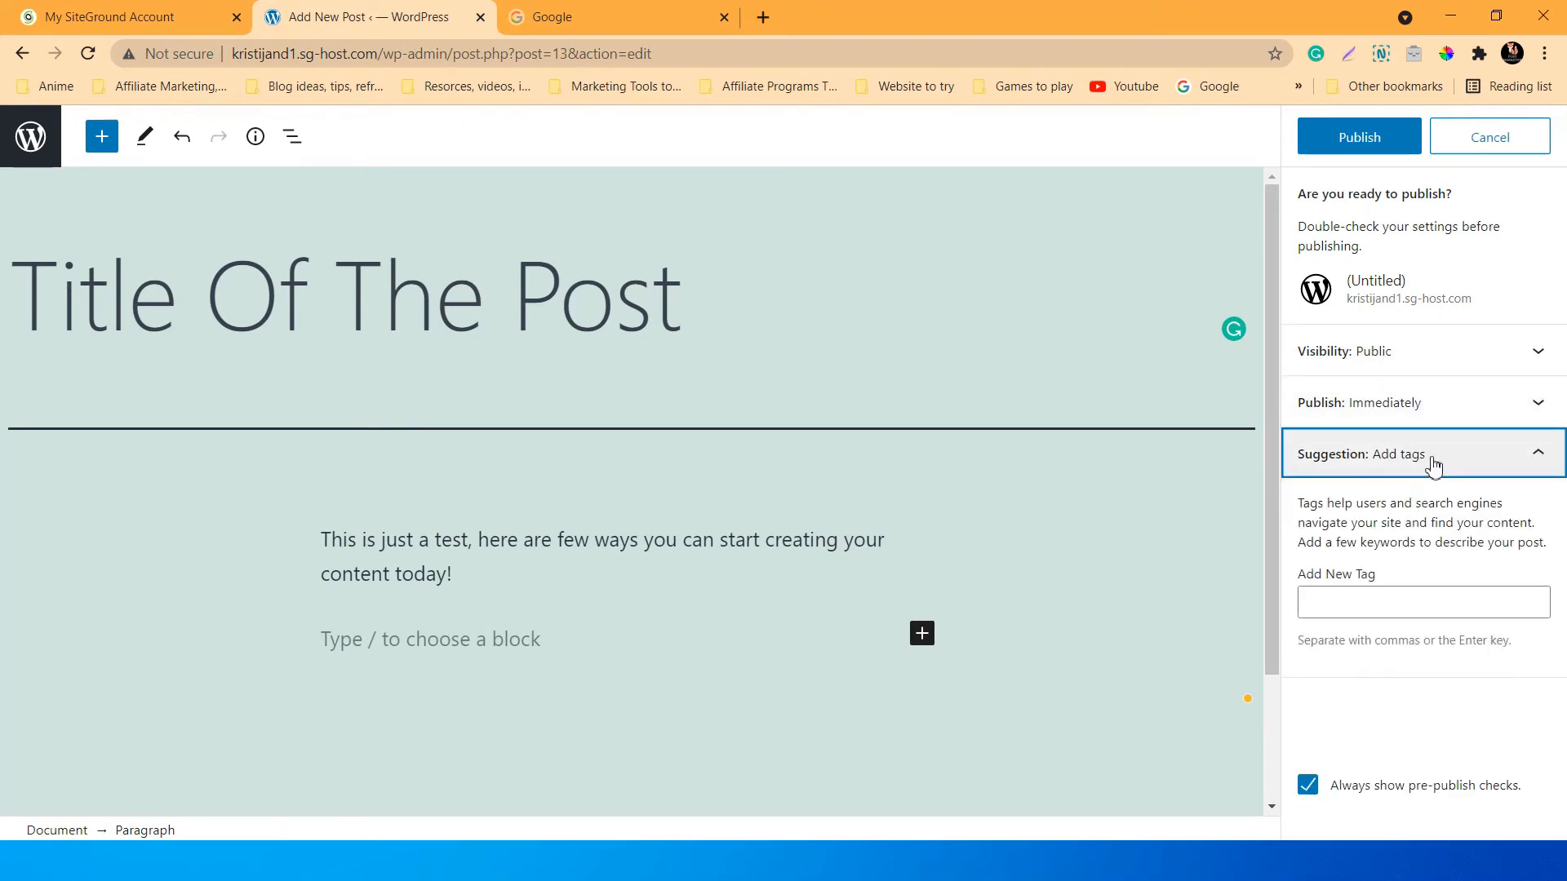
{"action": "left_click", "coordinate": [1430, 465]}
{"action": "left_click", "coordinate": [1458, 471]}
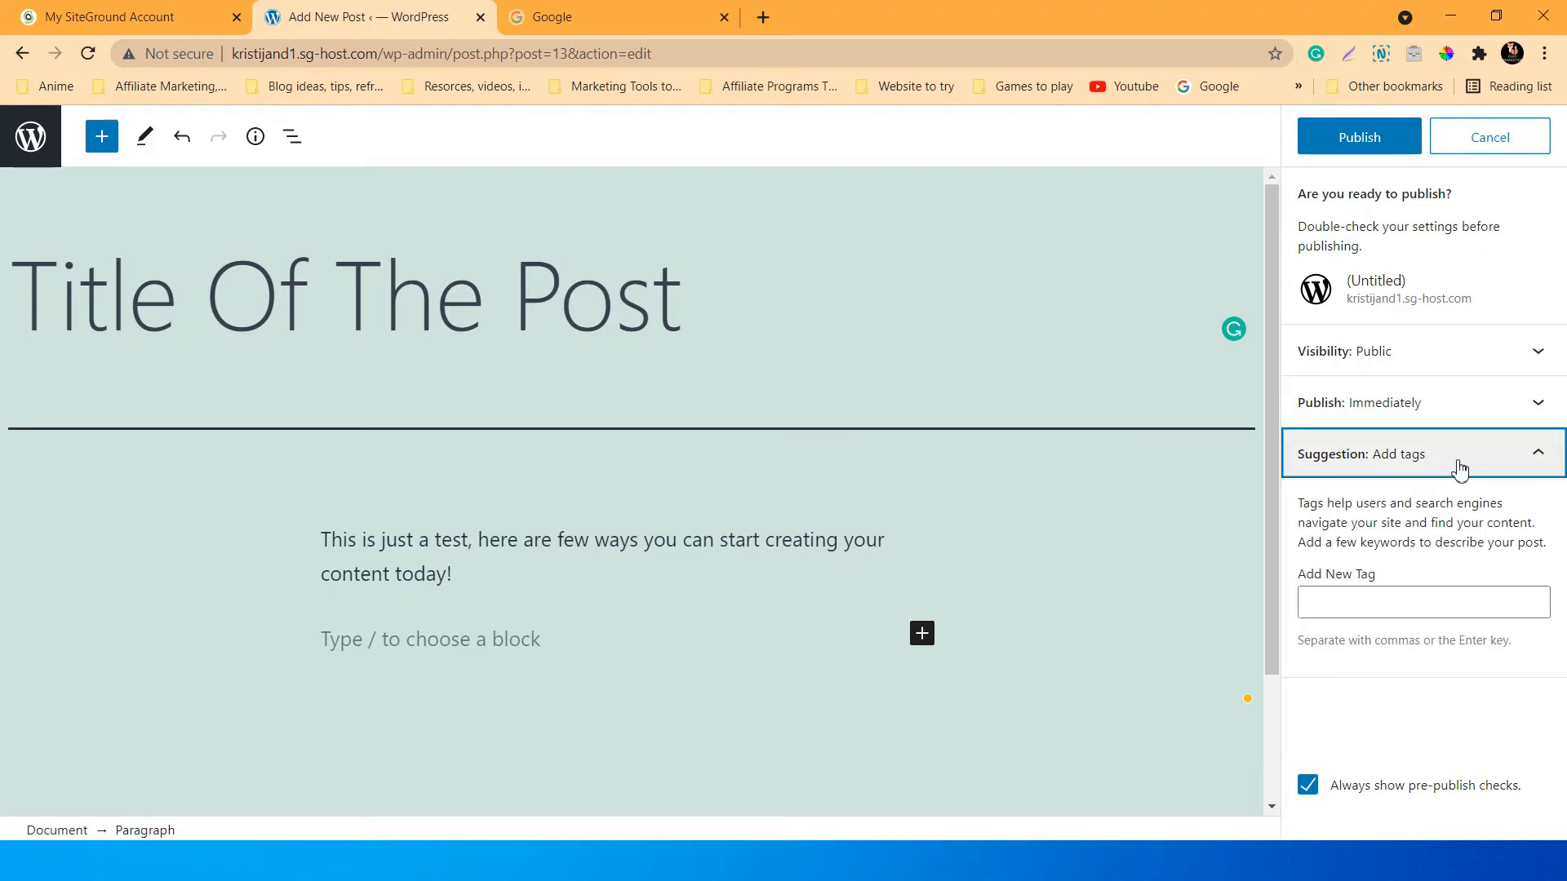
{"action": "left_click", "coordinate": [1376, 596]}
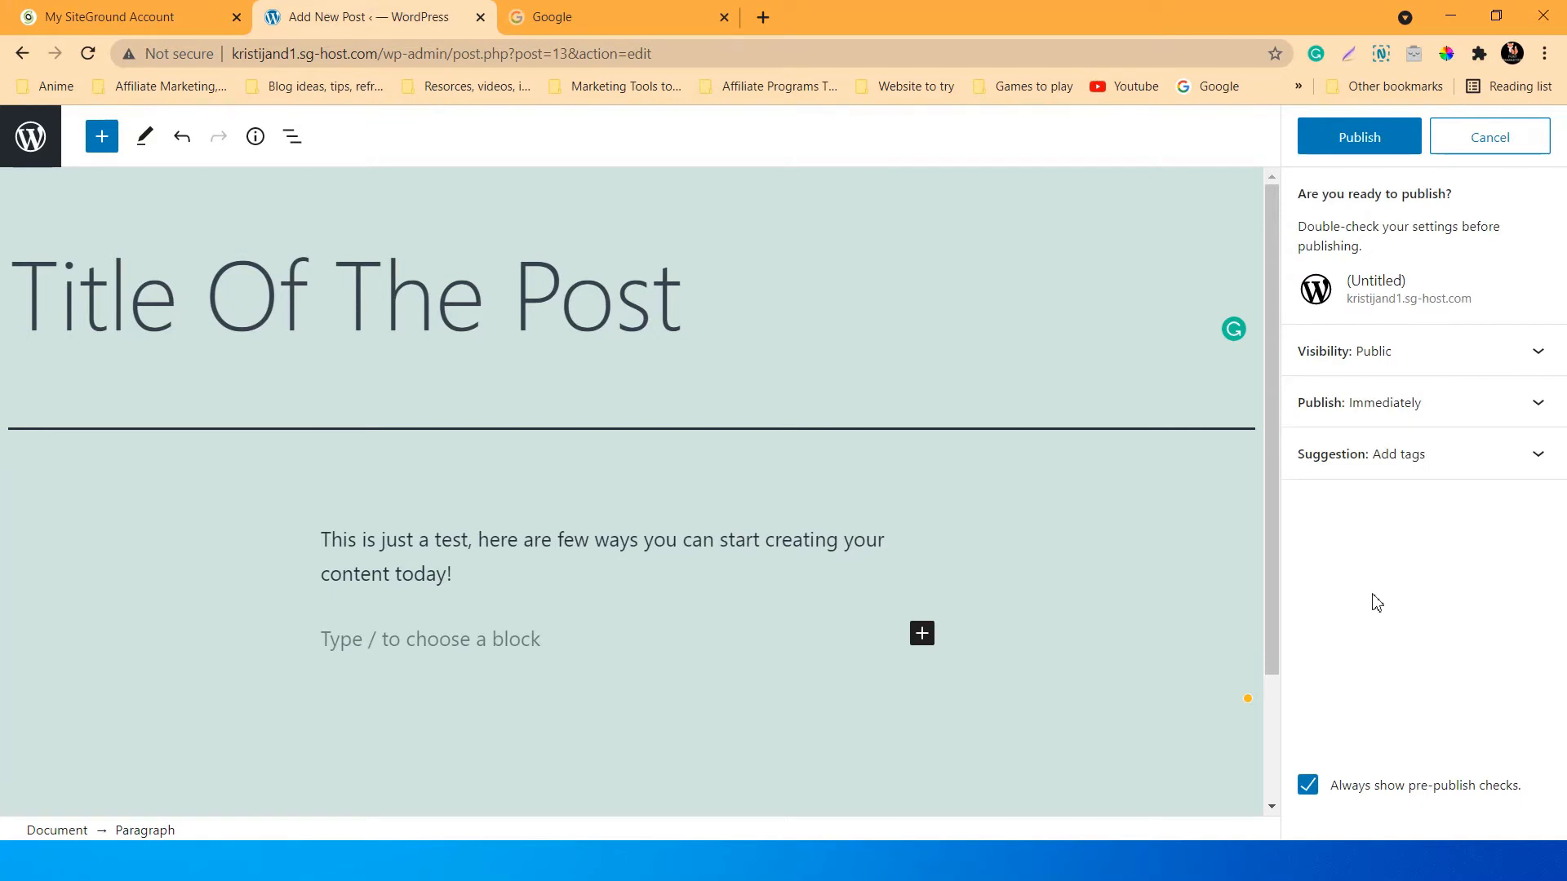
{"action": "left_click", "coordinate": [1443, 476]}
{"action": "left_click", "coordinate": [1388, 604]}
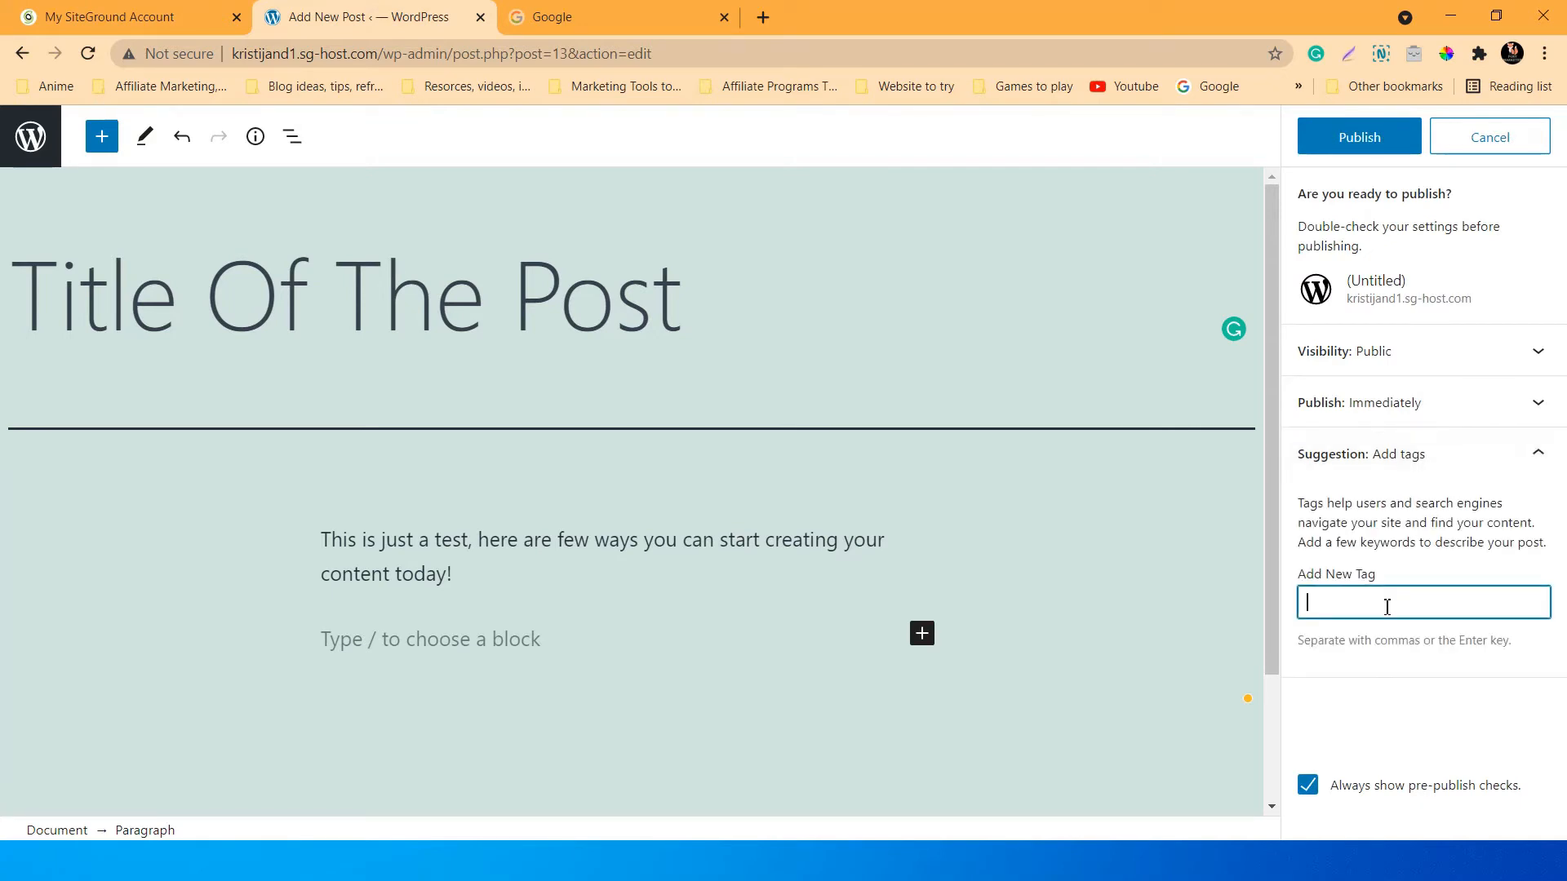
{"action": "type", "text": "test"}
{"action": "key", "text": "Return"}
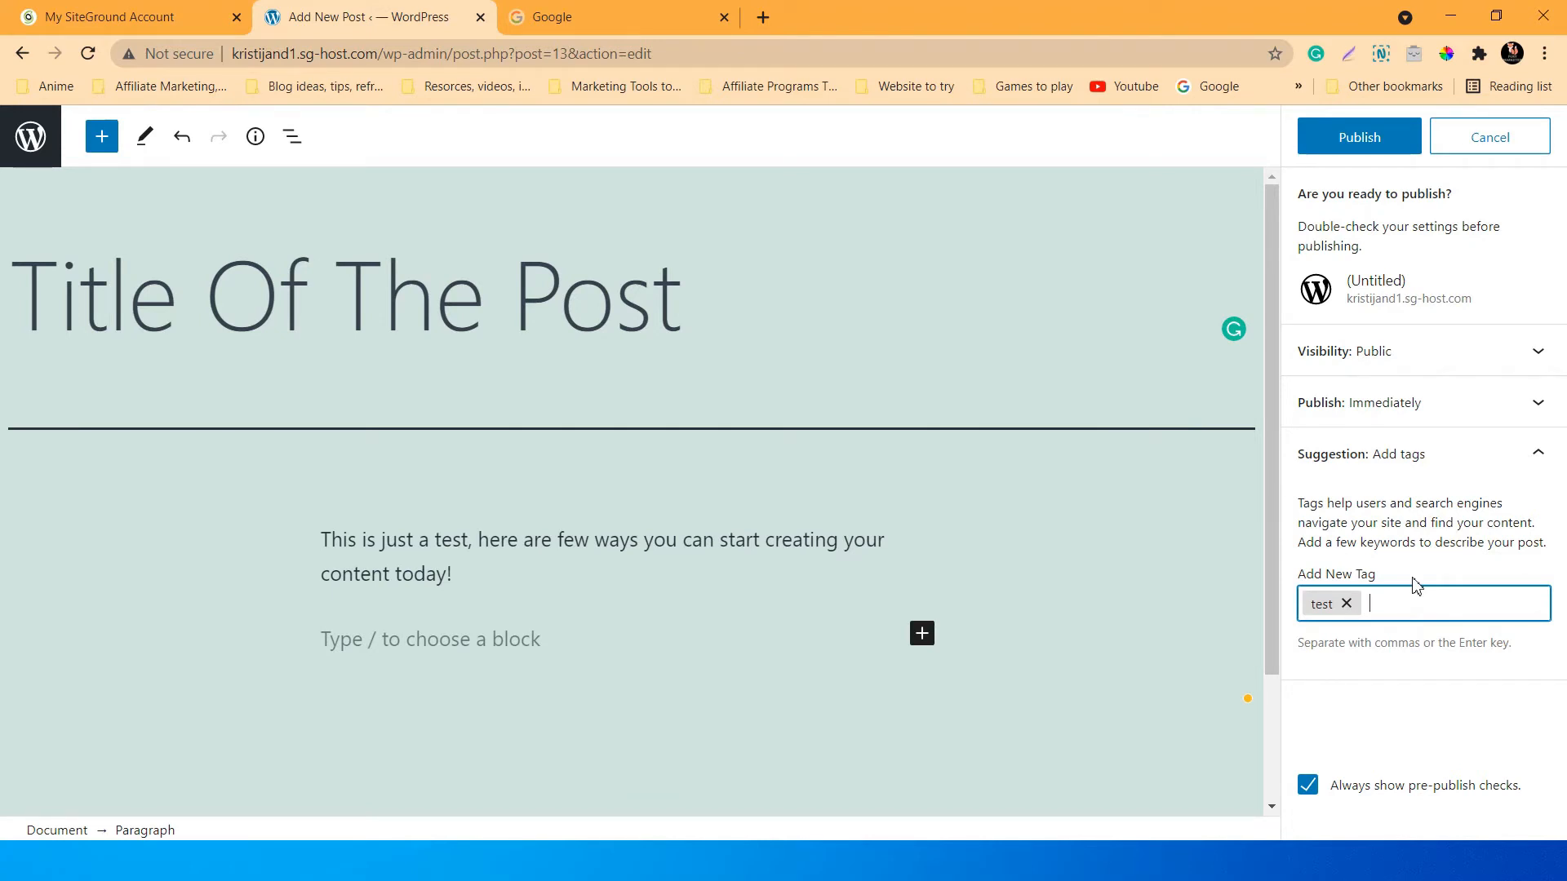
{"action": "type", "text": "sep"}
{"action": "key", "text": "Return"}
Publish the post, view it live on the site, then go to About WordPress.
{"action": "left_click", "coordinate": [1364, 137]}
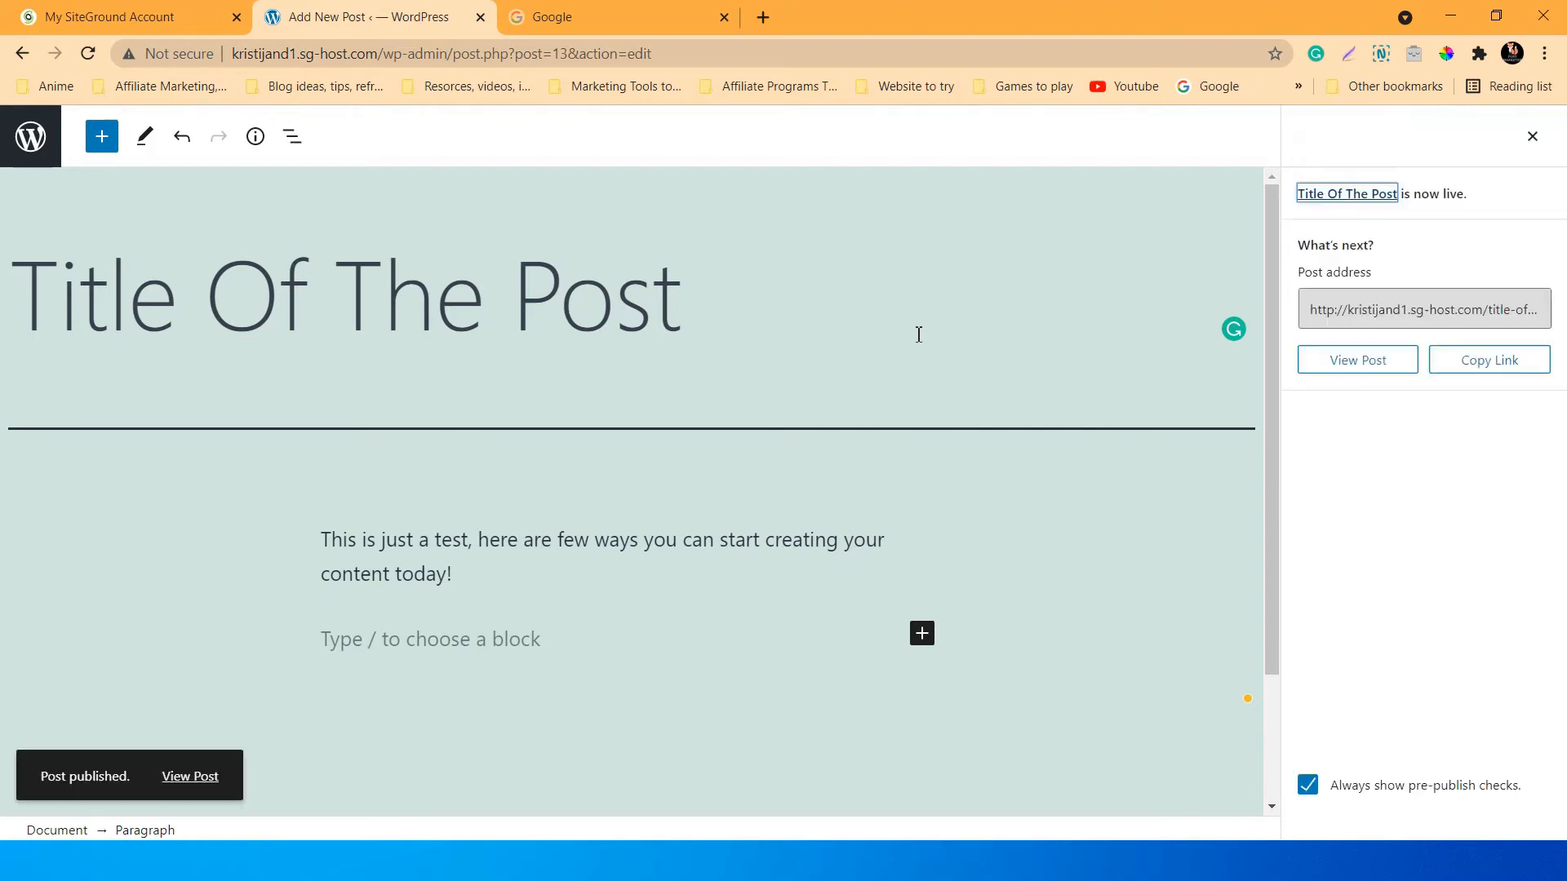
{"action": "left_click", "coordinate": [1377, 367]}
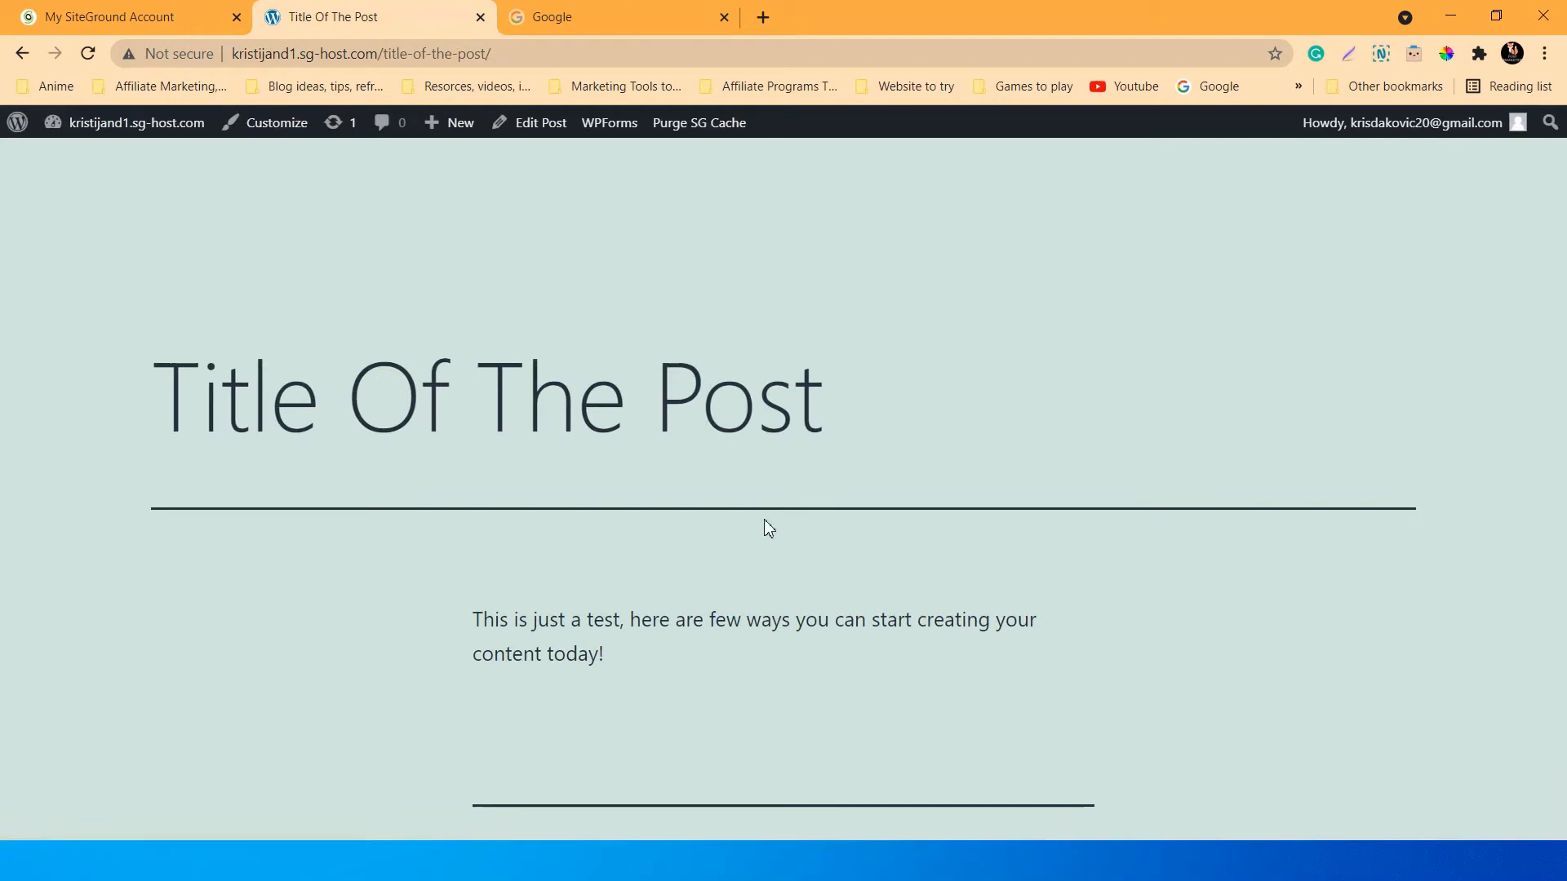
{"action": "scroll", "coordinate": [765, 524], "scroll_direction": "down", "scroll_amount": 10}
{"action": "scroll", "coordinate": [769, 529], "scroll_direction": "up", "scroll_amount": 10}
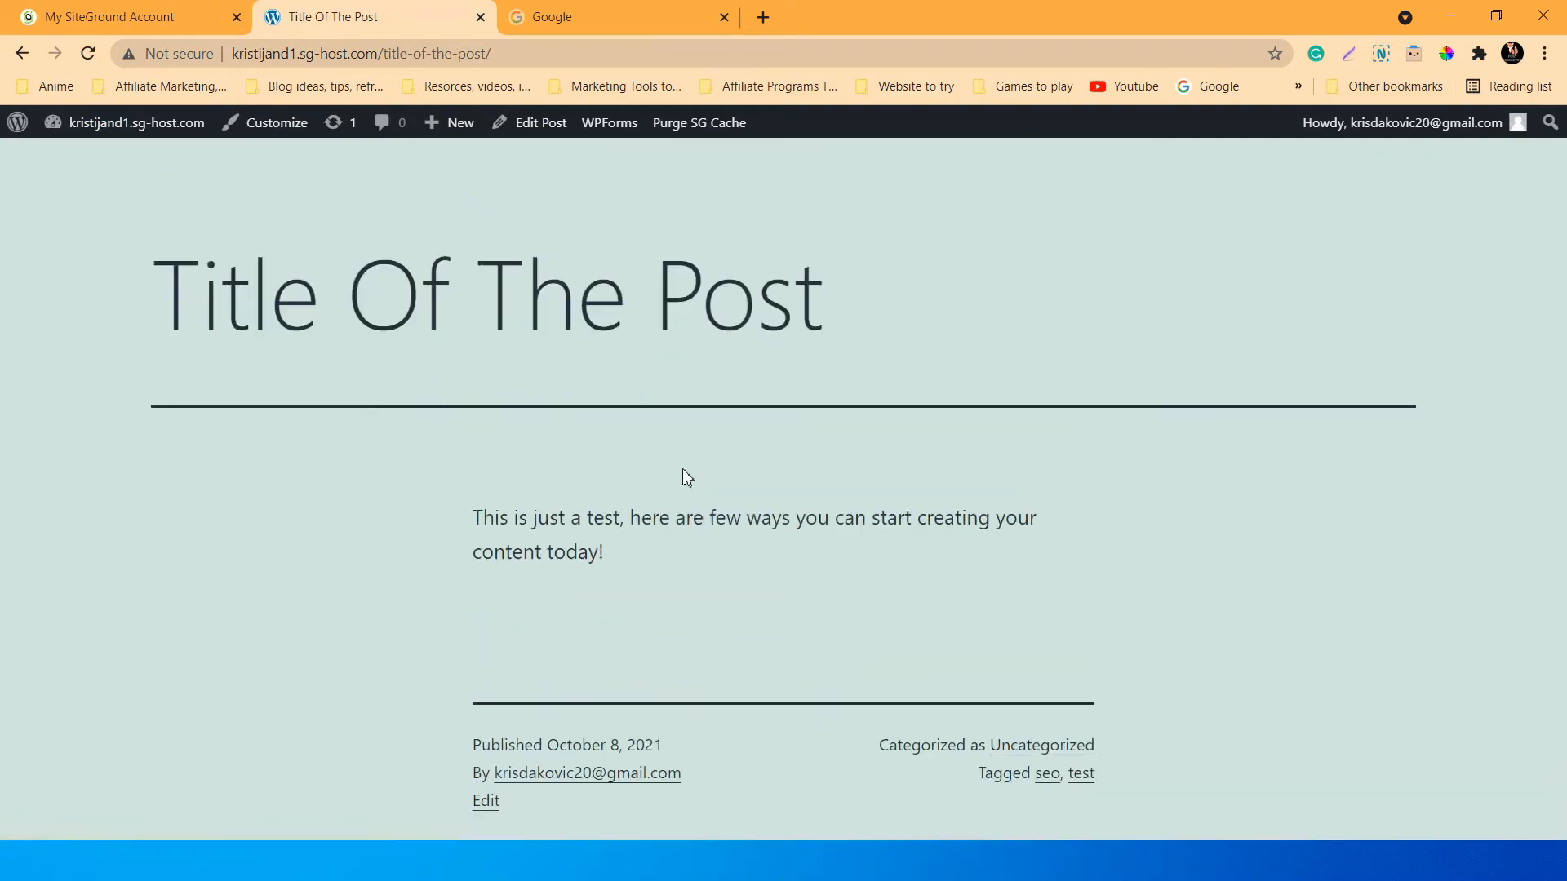
{"action": "scroll", "coordinate": [441, 497], "scroll_direction": "up", "scroll_amount": 1}
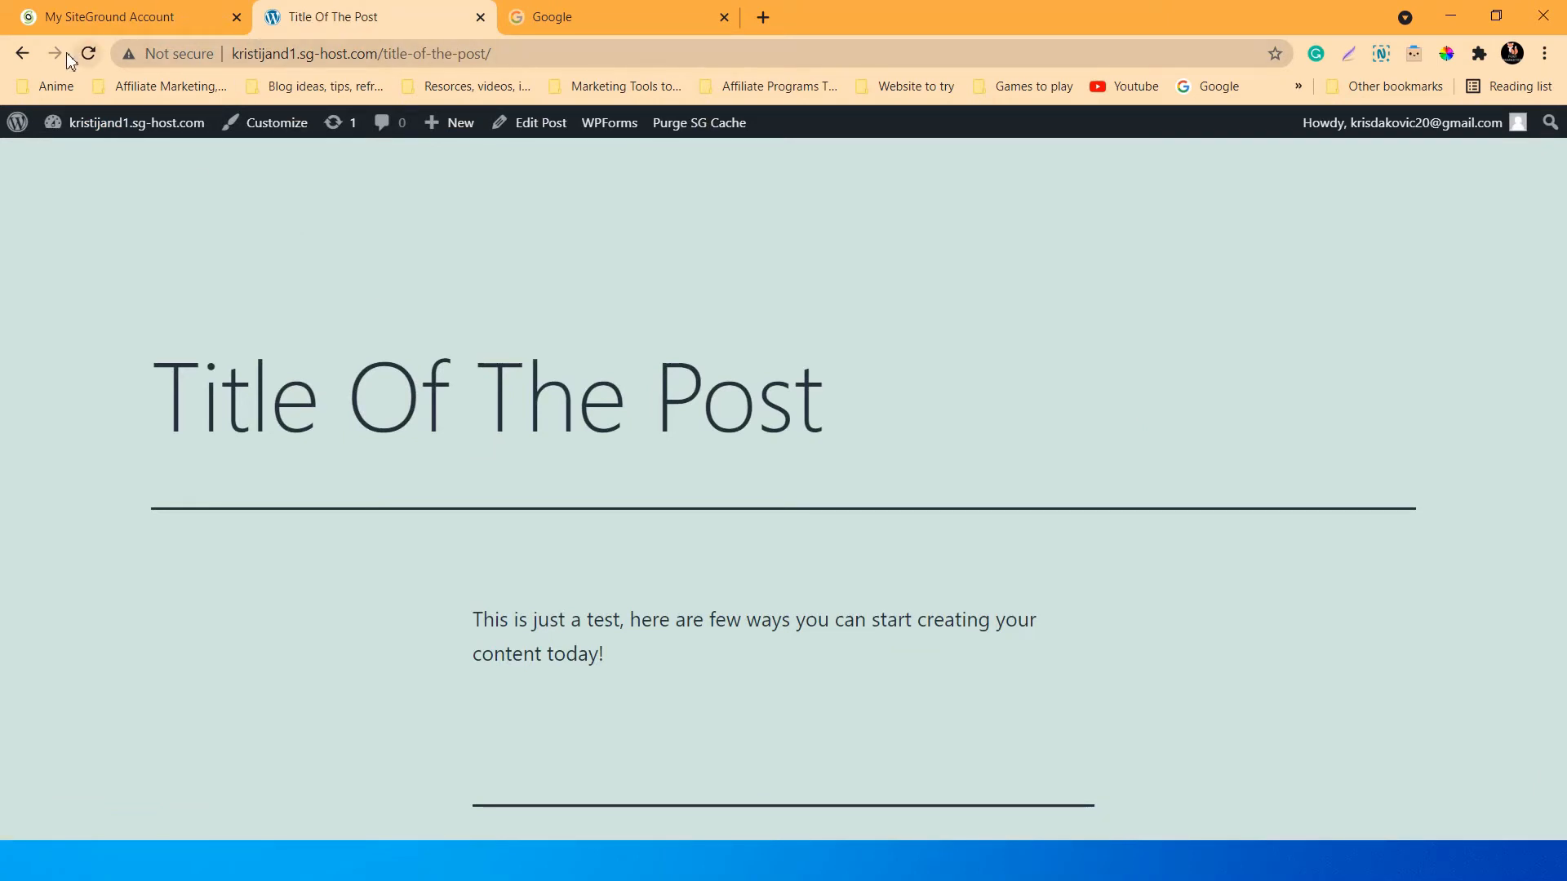
{"action": "left_click", "coordinate": [18, 122]}
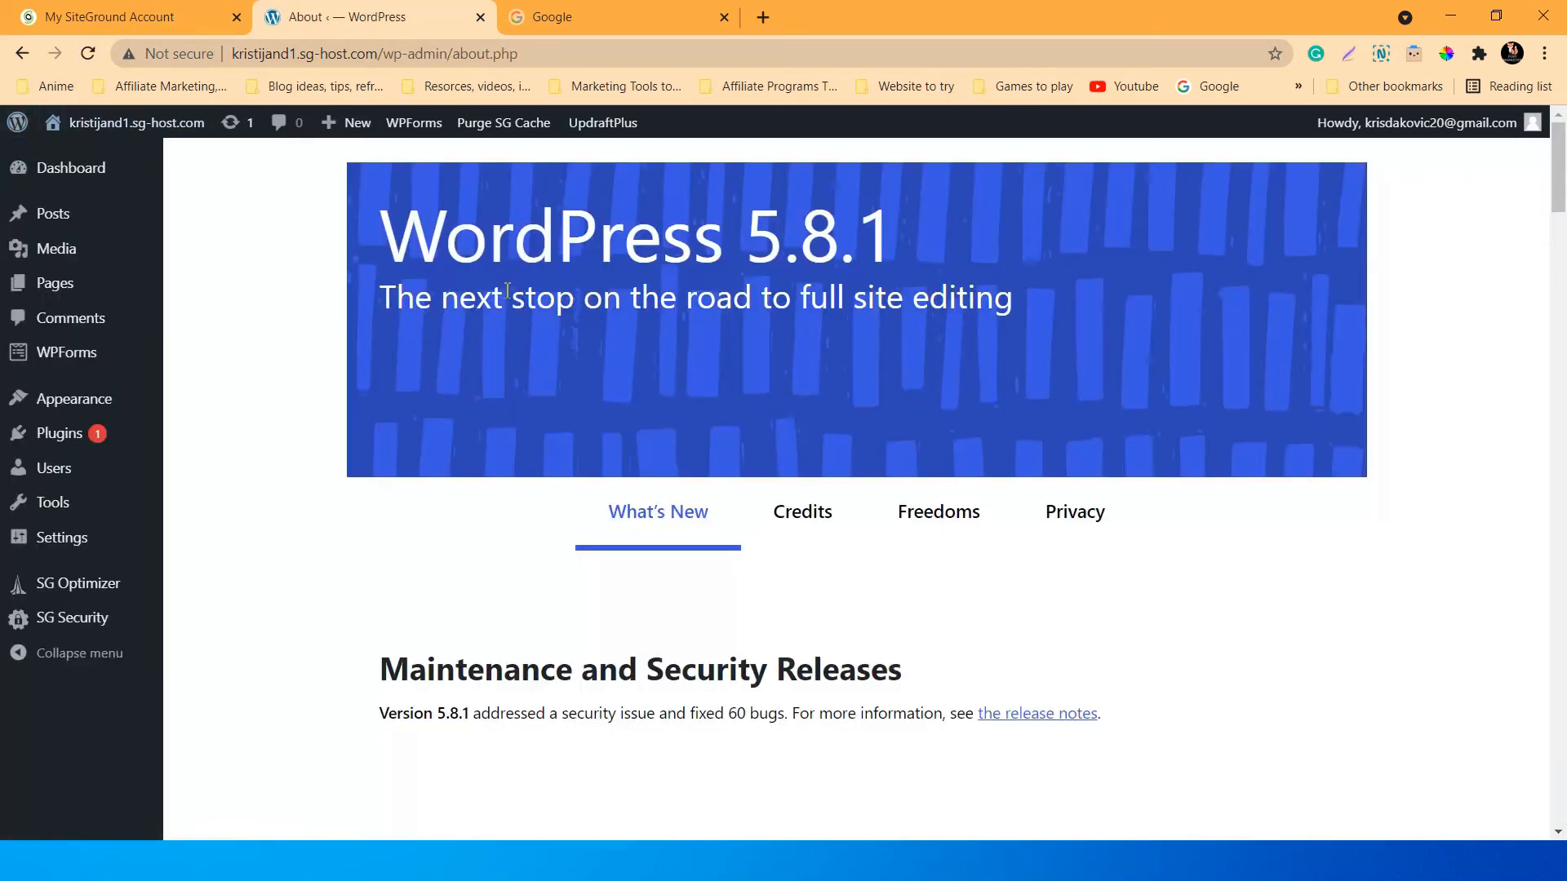
{"action": "scroll", "coordinate": [287, 374], "scroll_direction": "down", "scroll_amount": 4}
{"action": "scroll", "coordinate": [314, 385], "scroll_direction": "up", "scroll_amount": 4}
{"action": "scroll", "coordinate": [618, 369], "scroll_direction": "down", "scroll_amount": 8}
{"action": "scroll", "coordinate": [617, 370], "scroll_direction": "down", "scroll_amount": 6}
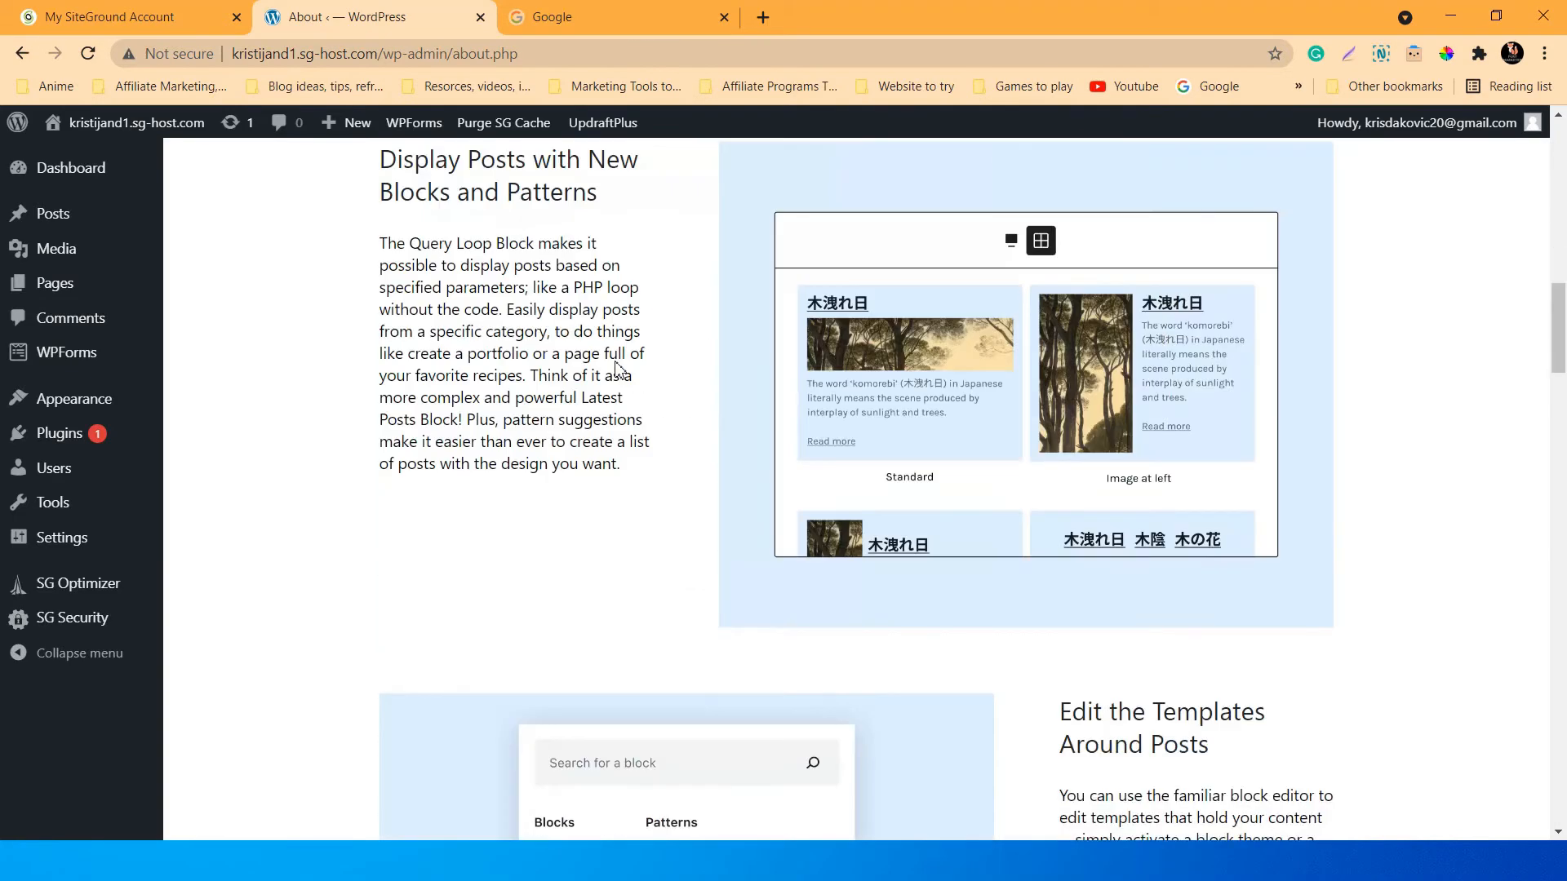
{"action": "scroll", "coordinate": [616, 369], "scroll_direction": "up", "scroll_amount": 14}
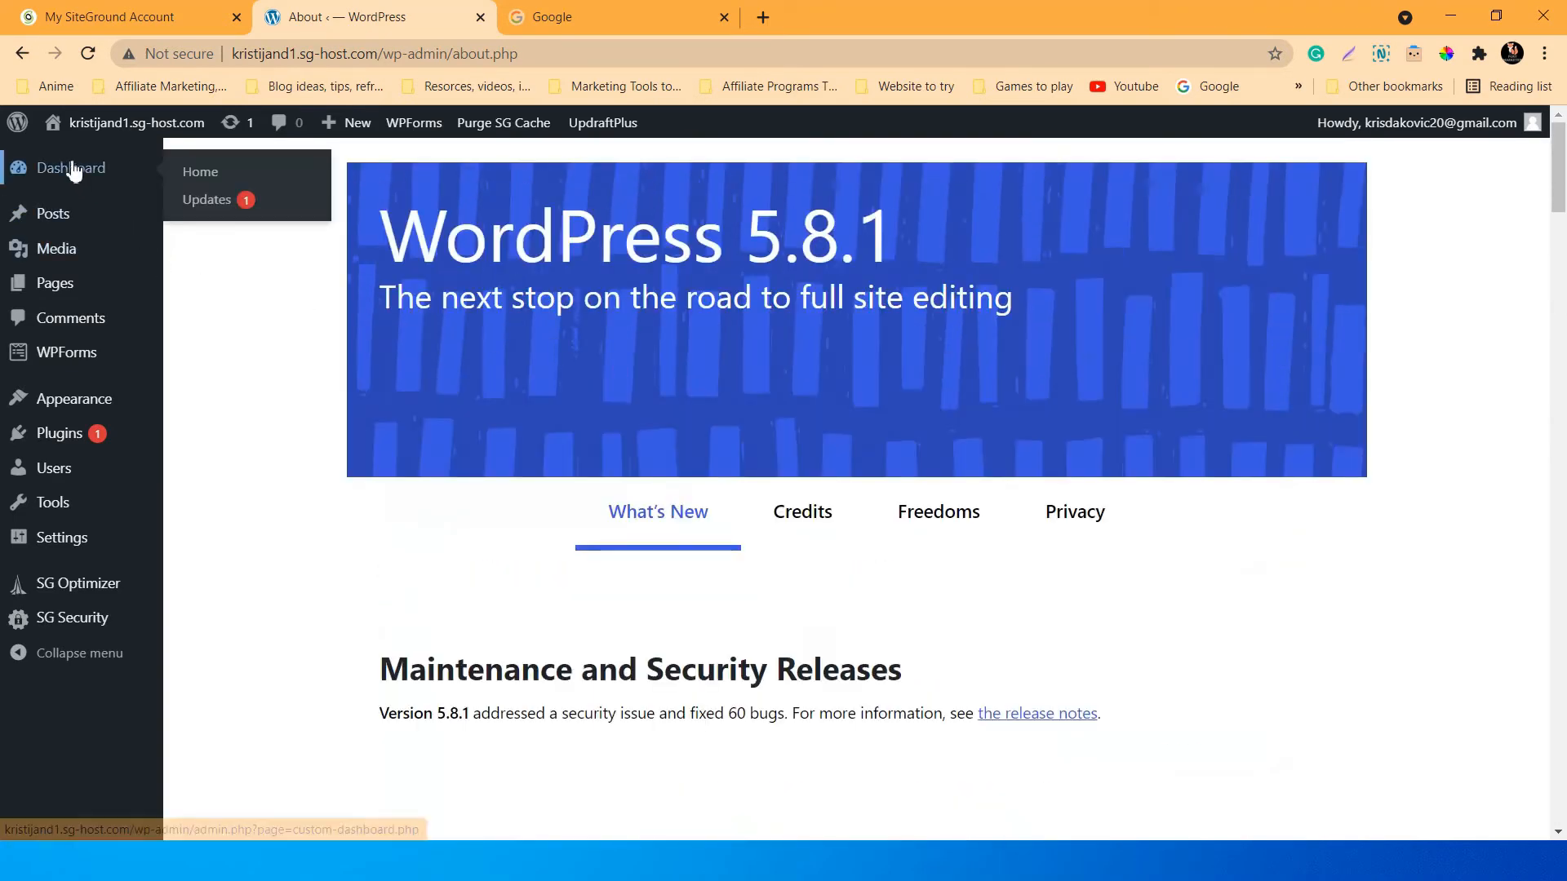
{"action": "mouse_move", "coordinate": [27, 129]}
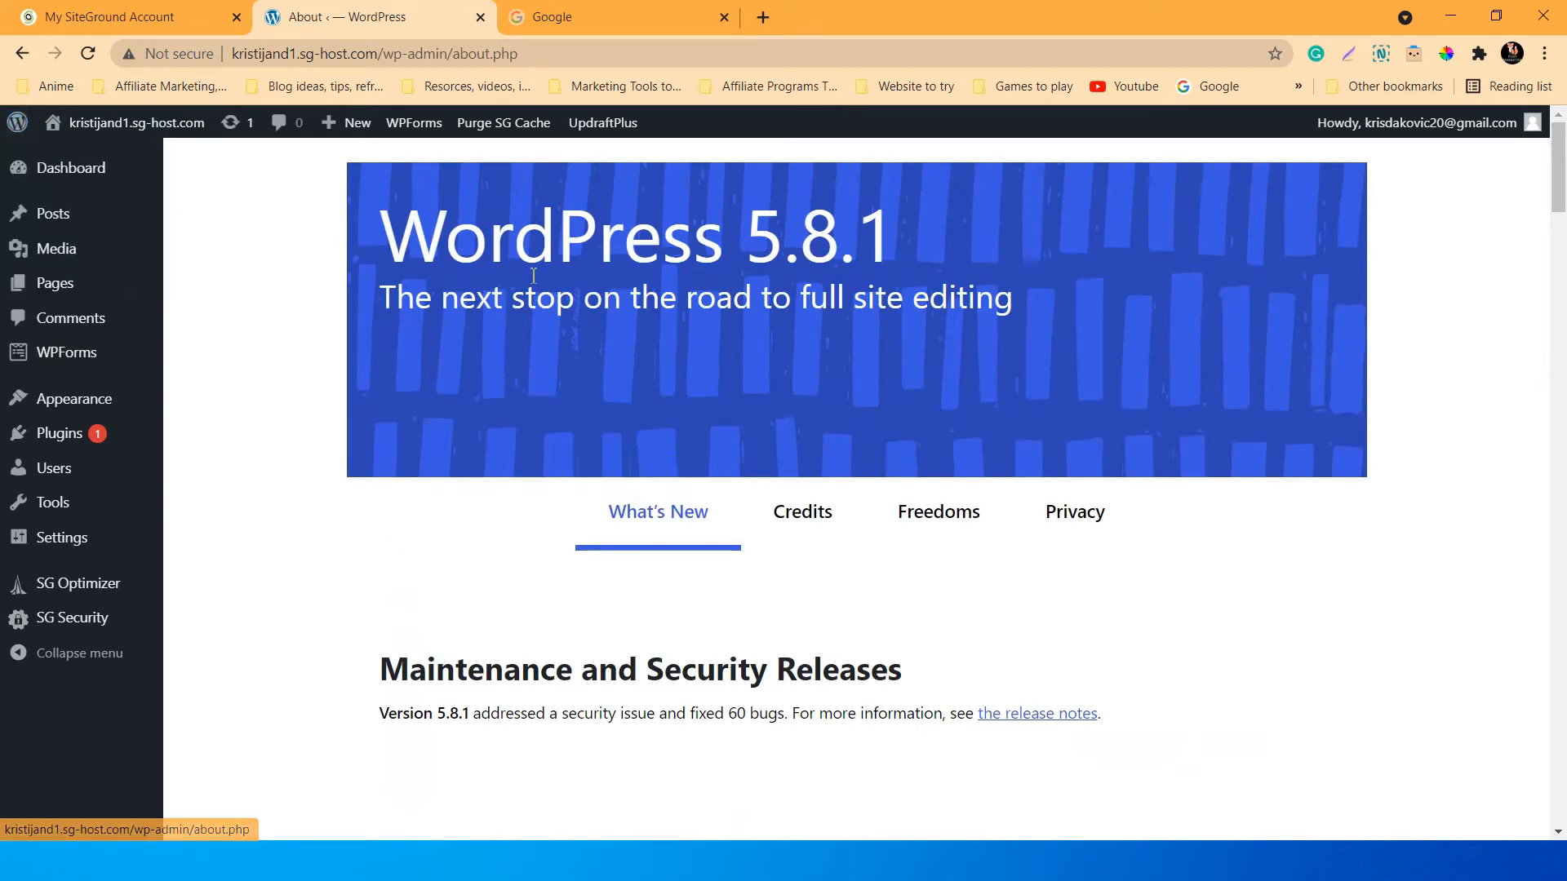
{"action": "scroll", "coordinate": [587, 356], "scroll_direction": "down", "scroll_amount": 6}
{"action": "scroll", "coordinate": [587, 356], "scroll_direction": "down", "scroll_amount": 5}
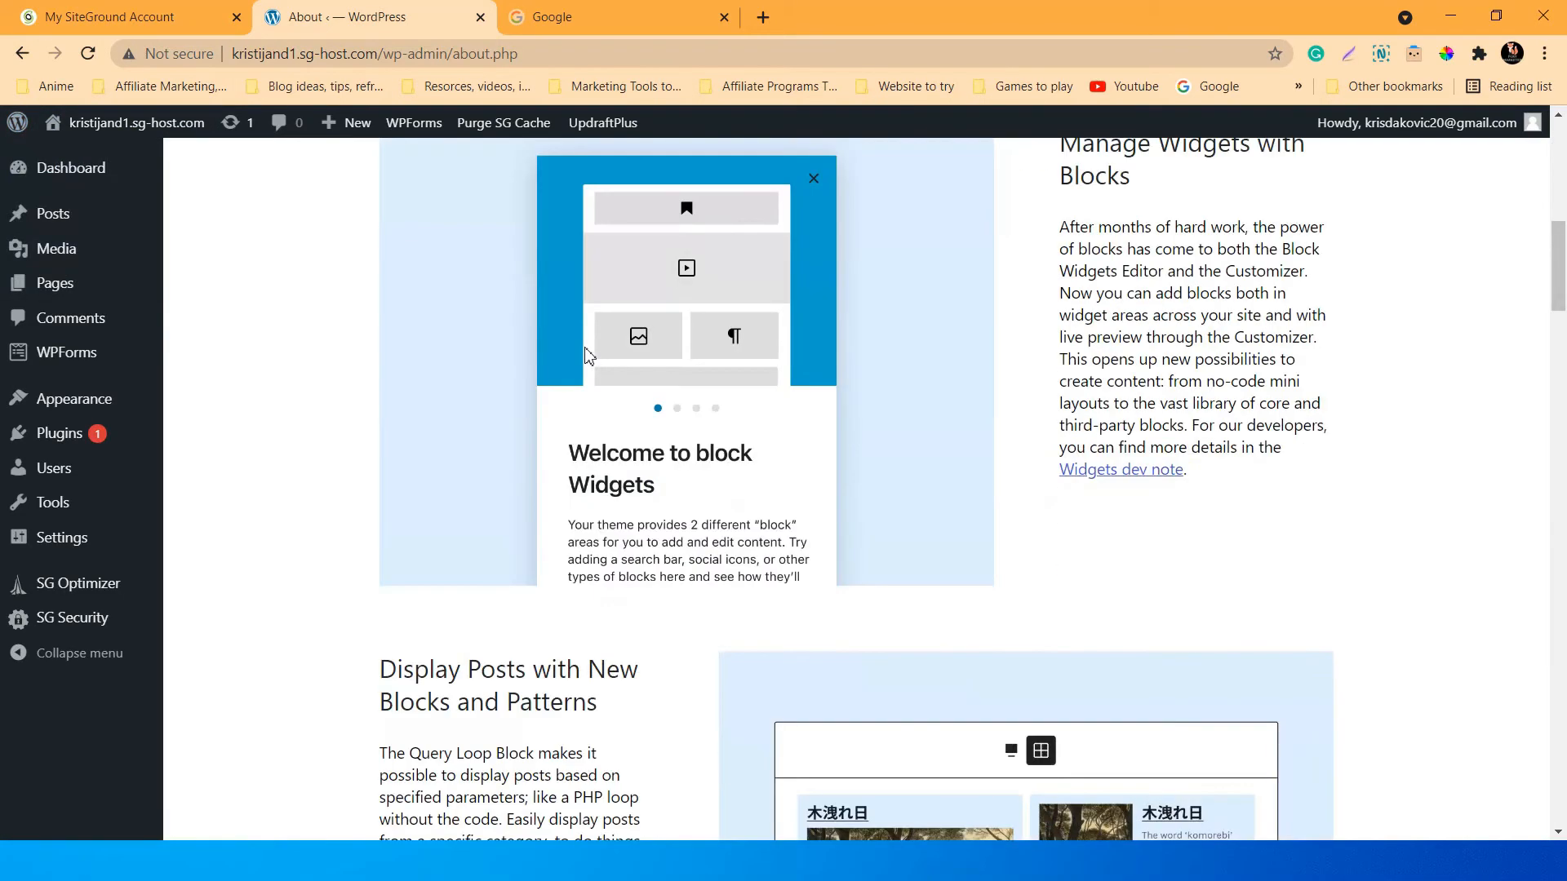
{"action": "scroll", "coordinate": [734, 469], "scroll_direction": "down", "scroll_amount": 10}
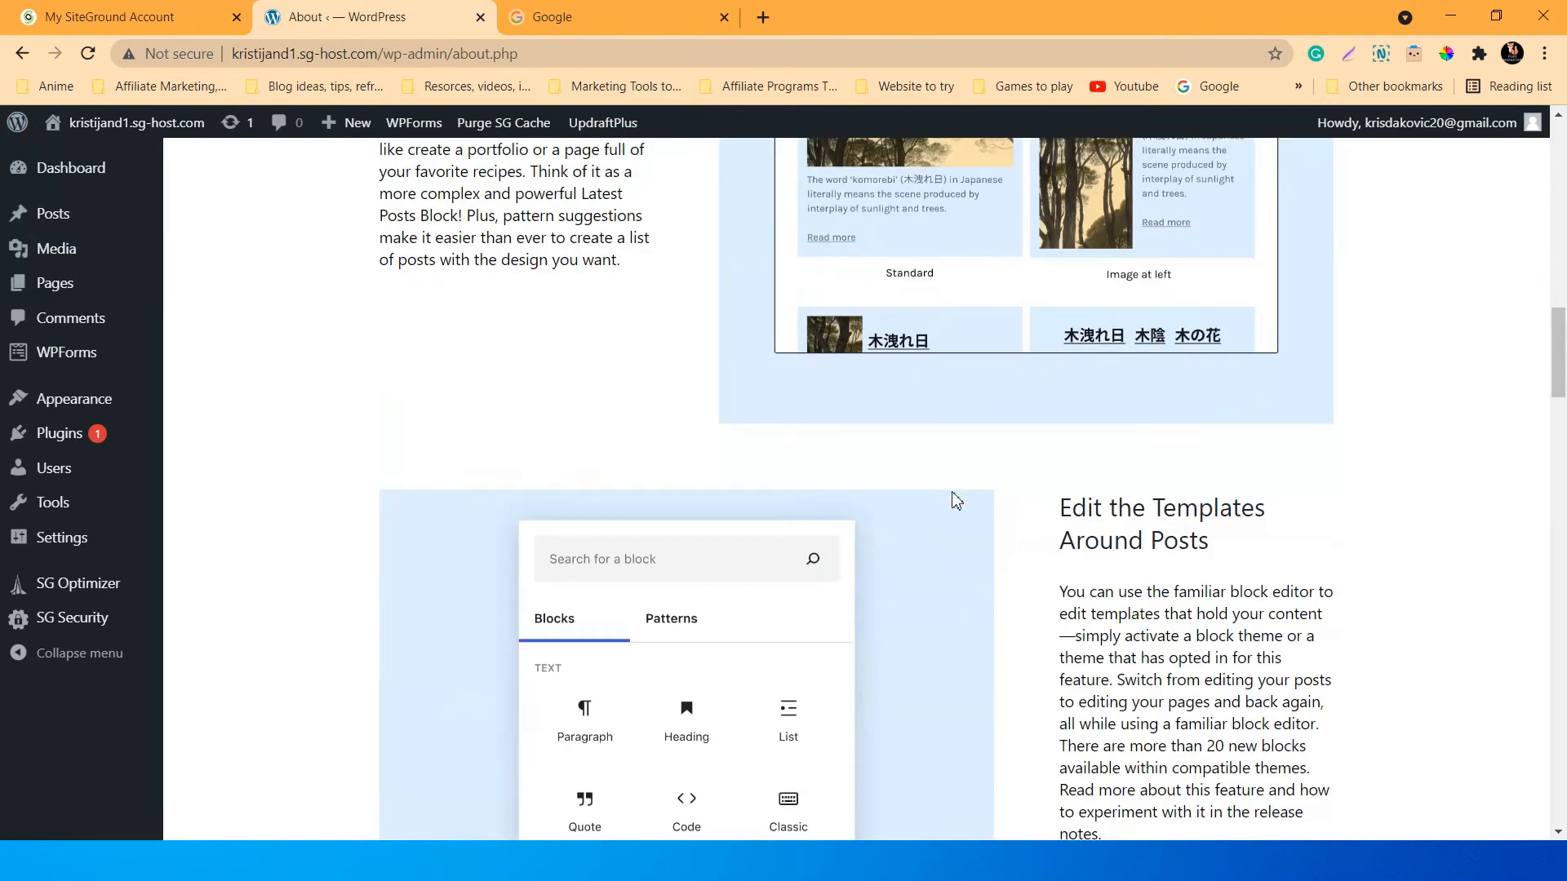
{"action": "scroll", "coordinate": [912, 502], "scroll_direction": "down", "scroll_amount": 12}
{"action": "scroll", "coordinate": [914, 502], "scroll_direction": "down", "scroll_amount": 20}
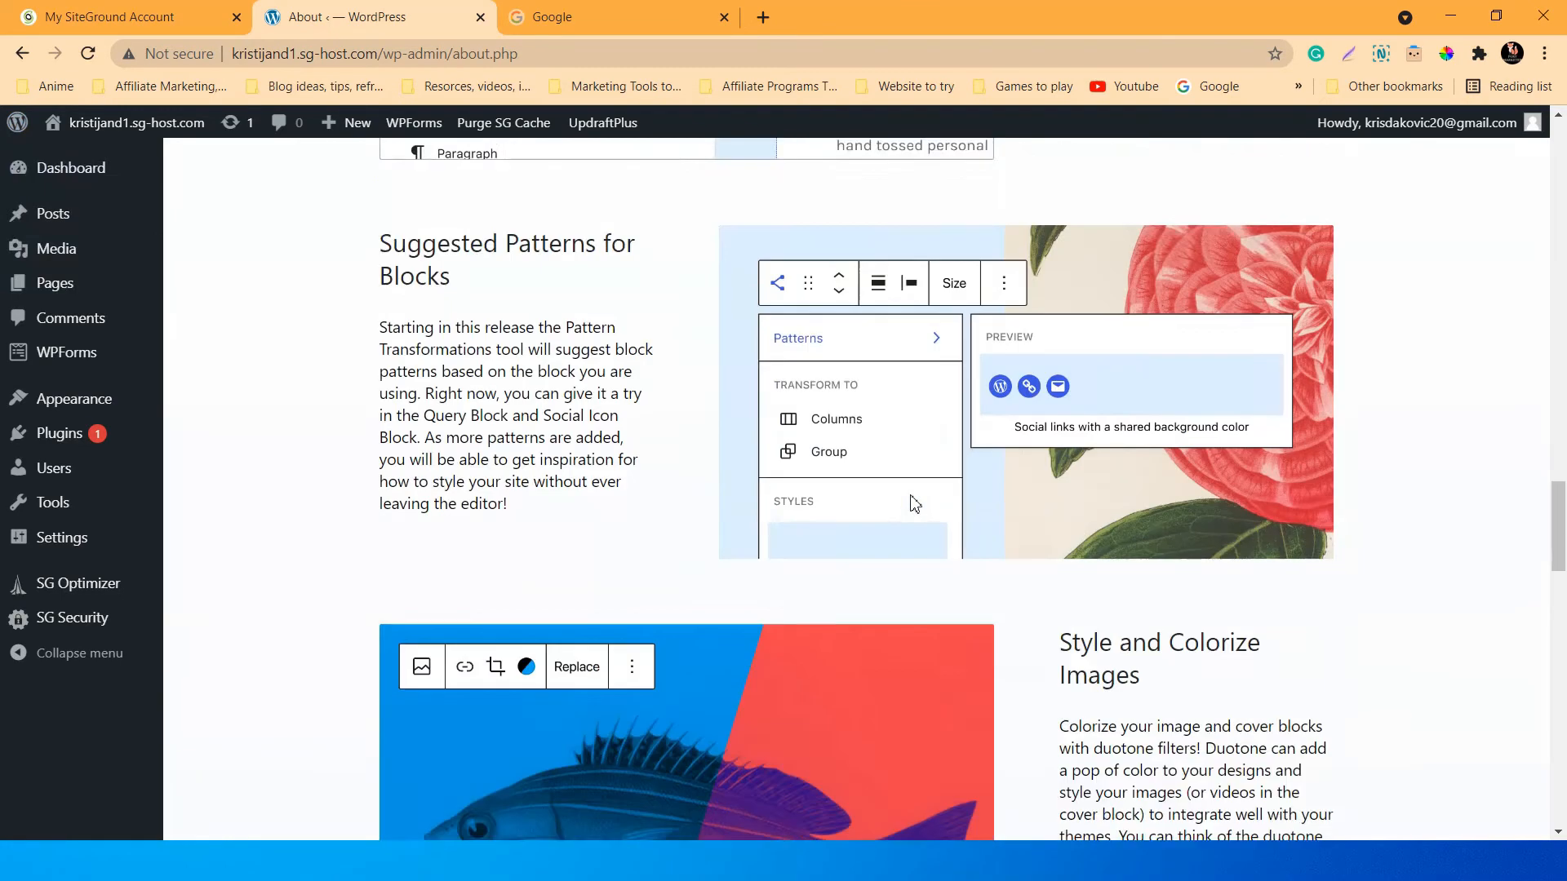
{"action": "scroll", "coordinate": [910, 496], "scroll_direction": "down", "scroll_amount": 5}
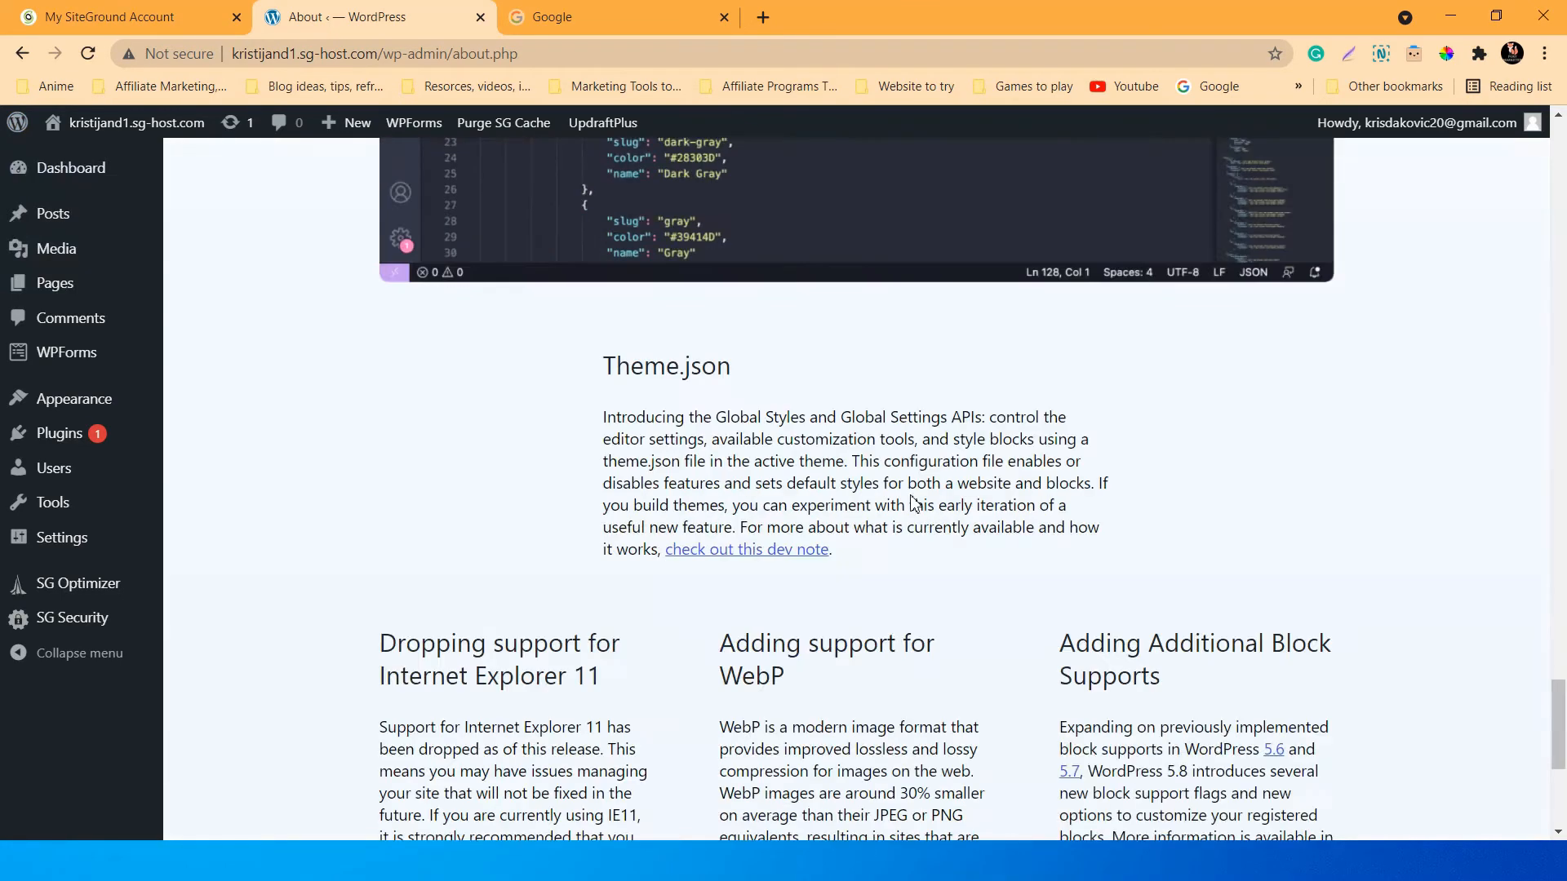
{"action": "scroll", "coordinate": [922, 498], "scroll_direction": "up", "scroll_amount": 20}
{"action": "scroll", "coordinate": [940, 508], "scroll_direction": "up", "scroll_amount": 15}
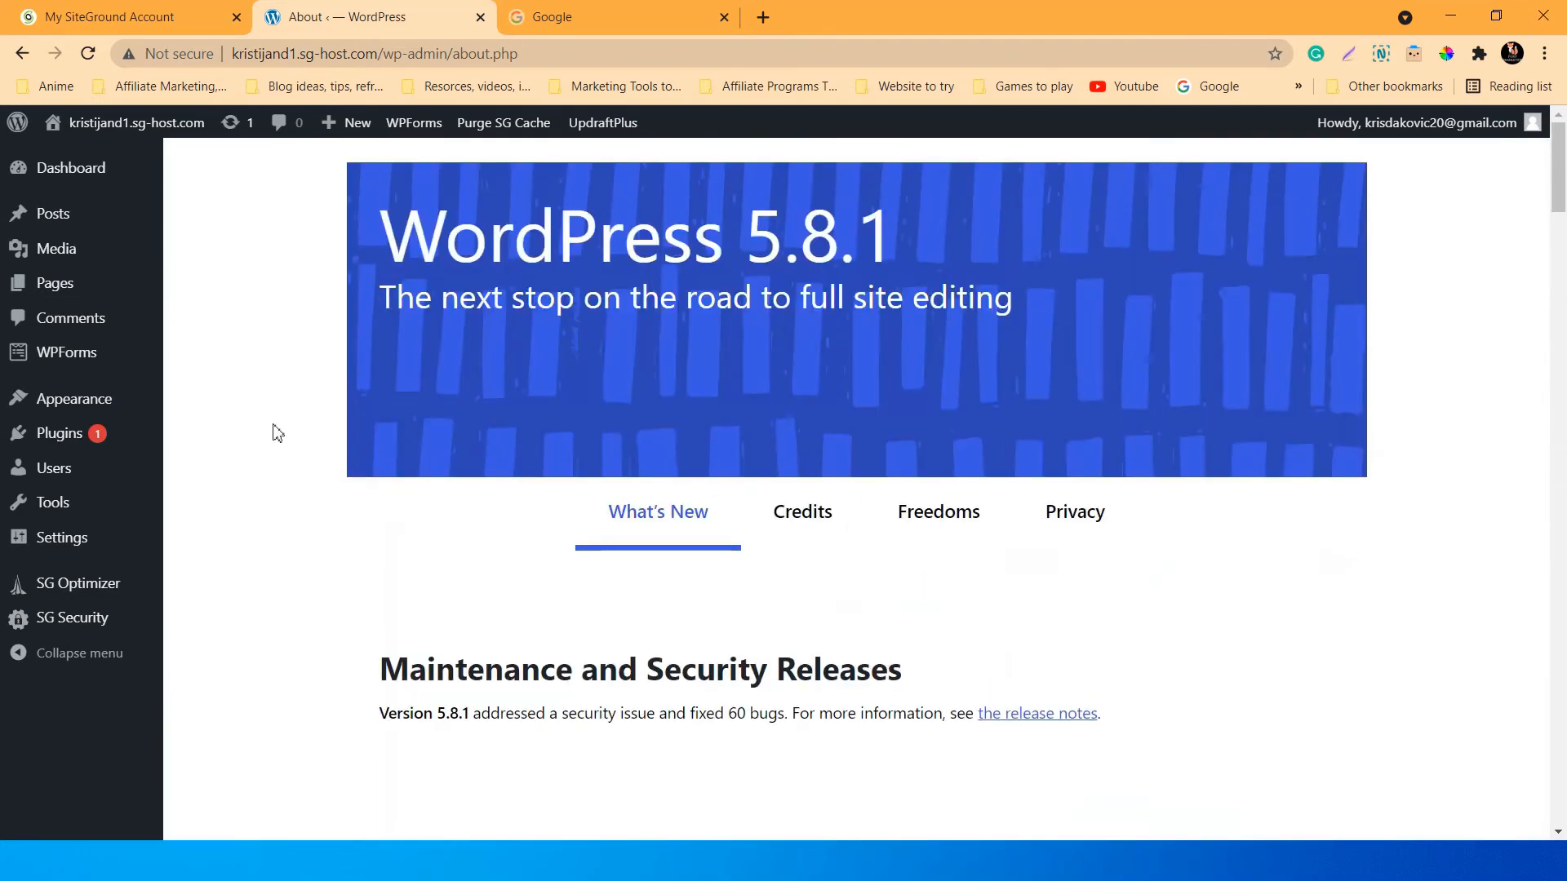
{"action": "mouse_move", "coordinate": [54, 439]}
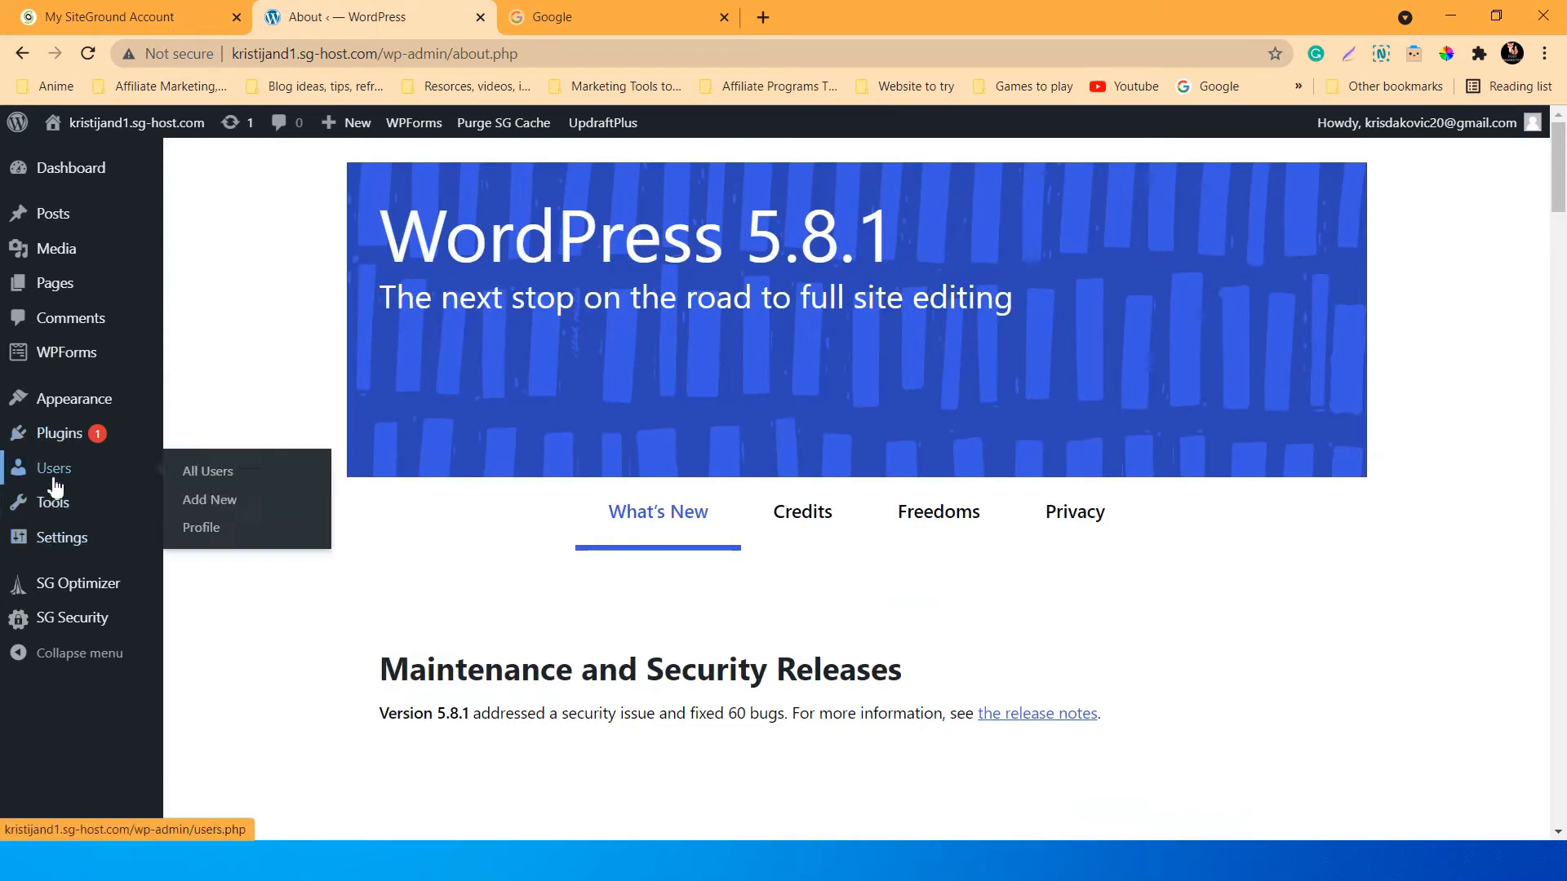
Glance at the Users list, then go to the Tools page with the Categories and Tags Converter.
{"action": "left_click", "coordinate": [54, 482]}
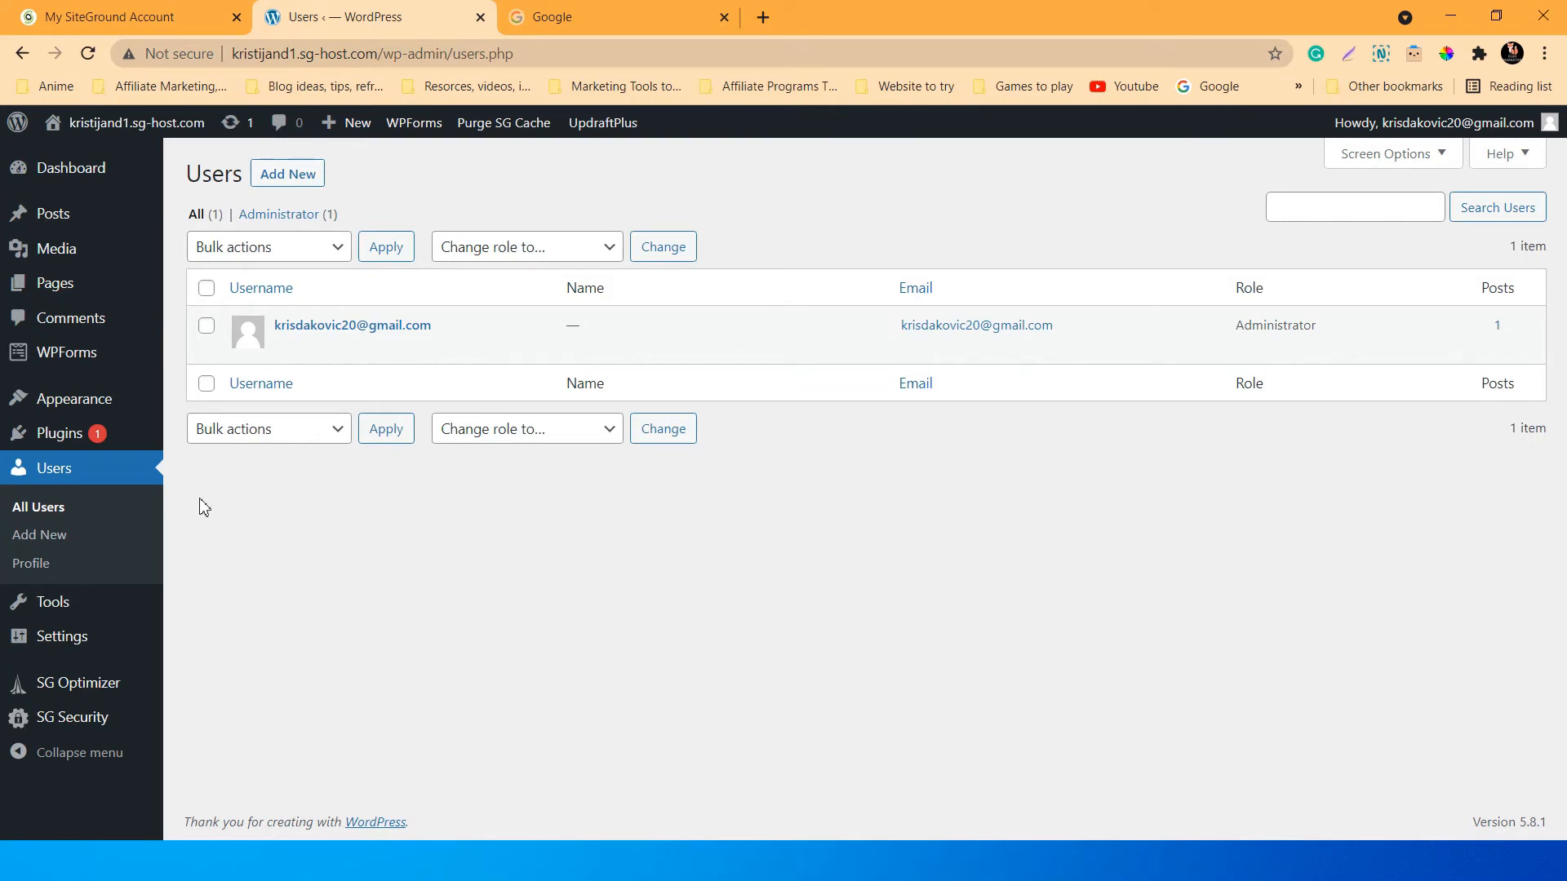
{"action": "left_click", "coordinate": [52, 608]}
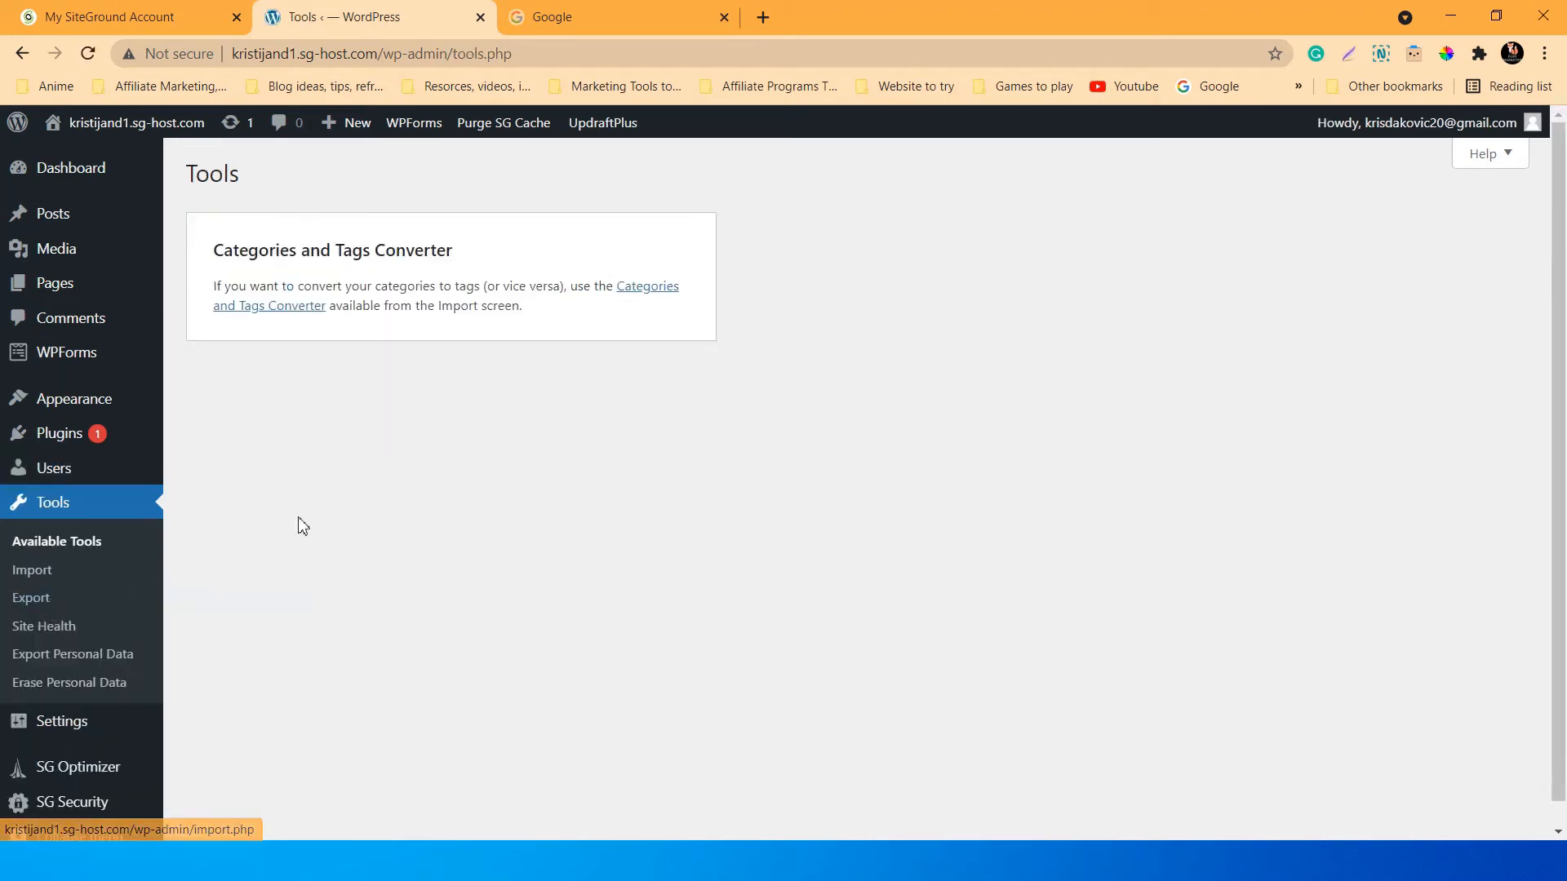
View the Tools > Import page listing Blogger, LiveJournal, RSS, Tumblr and WordPress importers.
{"action": "scroll", "coordinate": [331, 510], "scroll_direction": "down", "scroll_amount": 1}
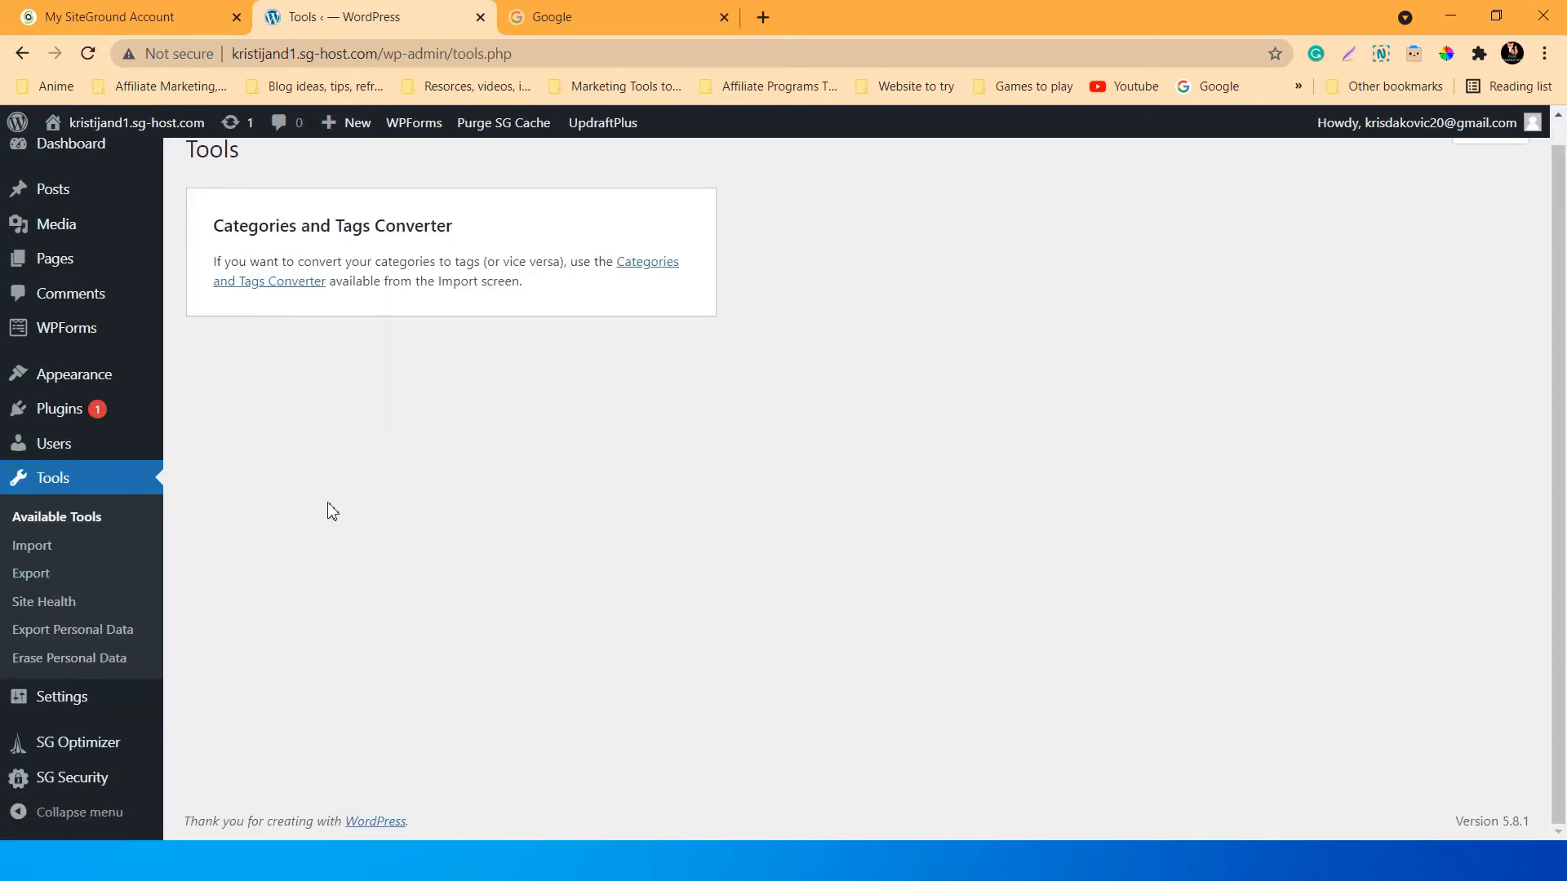
{"action": "scroll", "coordinate": [334, 508], "scroll_direction": "up", "scroll_amount": 1}
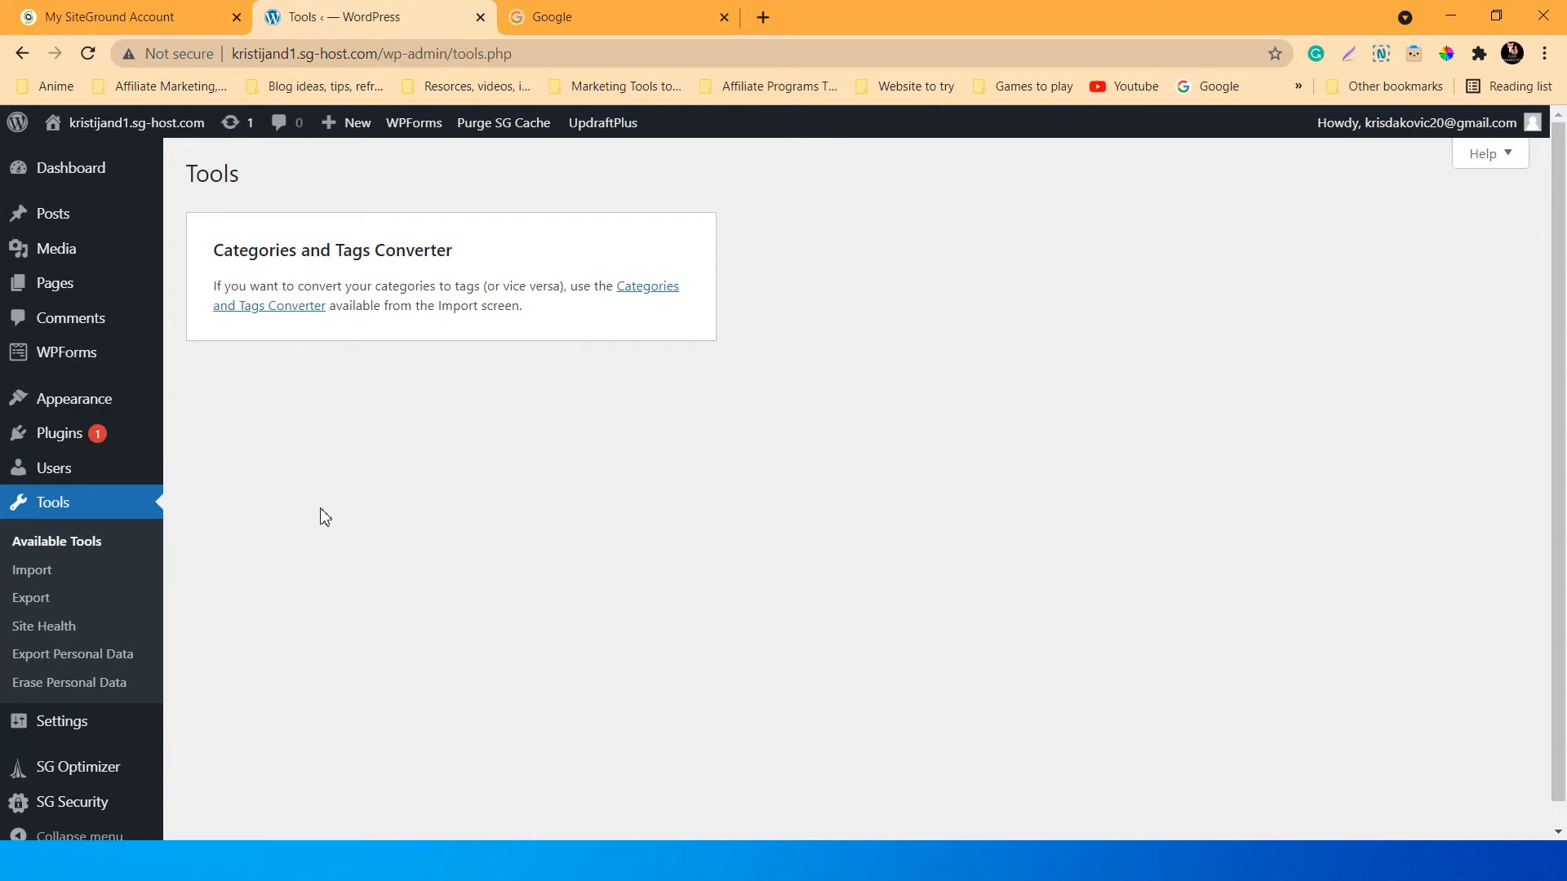
{"action": "left_click", "coordinate": [47, 575]}
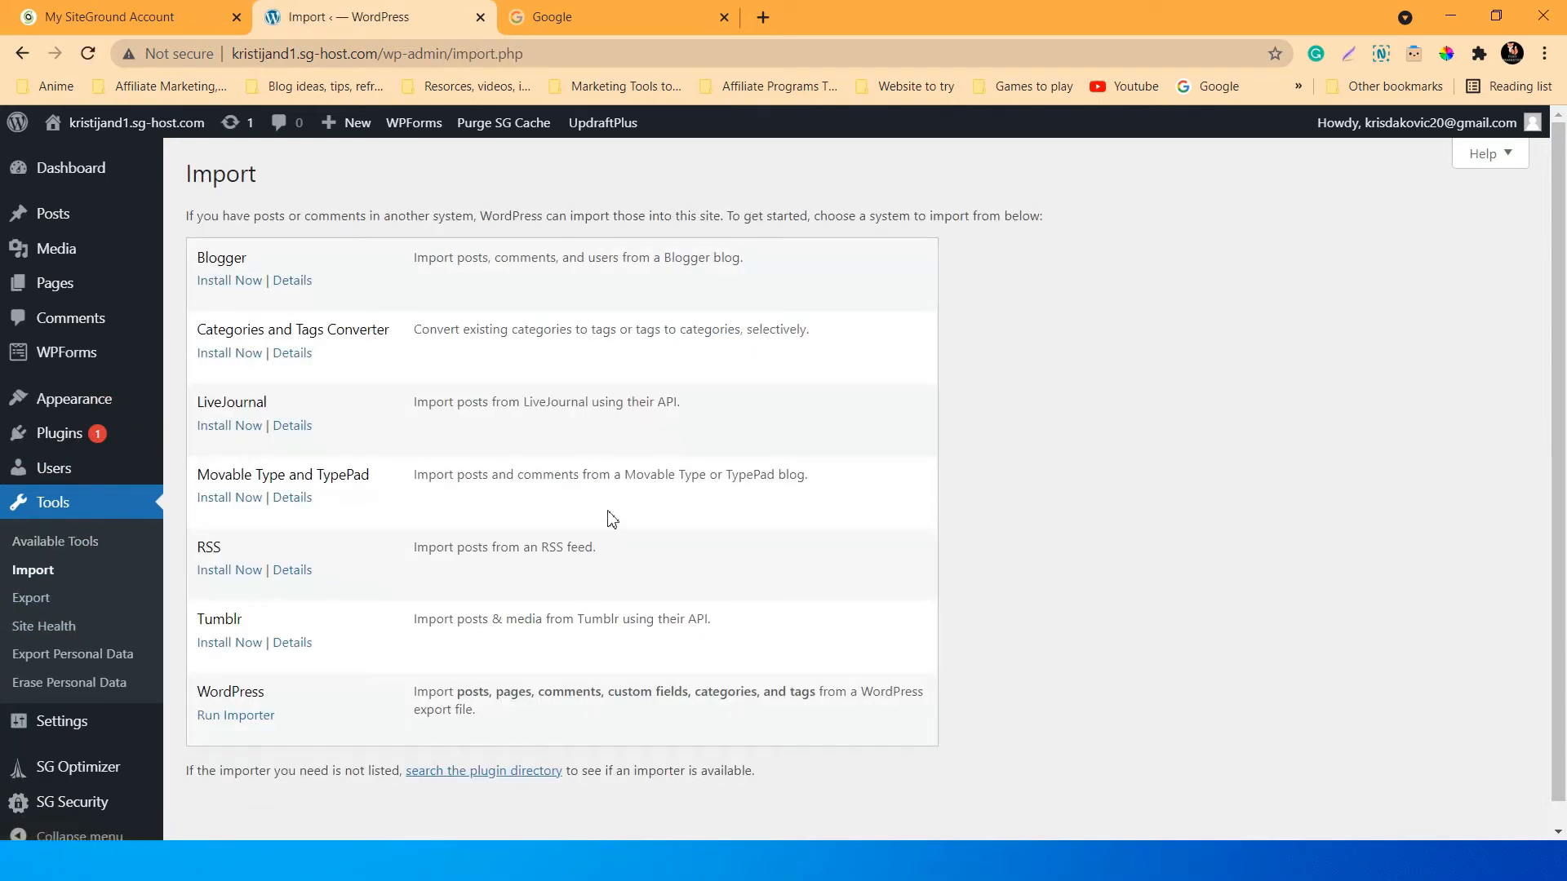
{"action": "scroll", "coordinate": [606, 522], "scroll_direction": "down", "scroll_amount": 1}
{"action": "scroll", "coordinate": [608, 524], "scroll_direction": "up", "scroll_amount": 1}
{"action": "scroll", "coordinate": [610, 528], "scroll_direction": "down", "scroll_amount": 1}
{"action": "scroll", "coordinate": [608, 530], "scroll_direction": "up", "scroll_amount": 1}
{"action": "scroll", "coordinate": [318, 634], "scroll_direction": "down", "scroll_amount": 1}
{"action": "scroll", "coordinate": [318, 633], "scroll_direction": "up", "scroll_amount": 1}
Open Site Health and read the plugin-update issue and inactive-themes recommendation.
{"action": "left_click", "coordinate": [57, 628]}
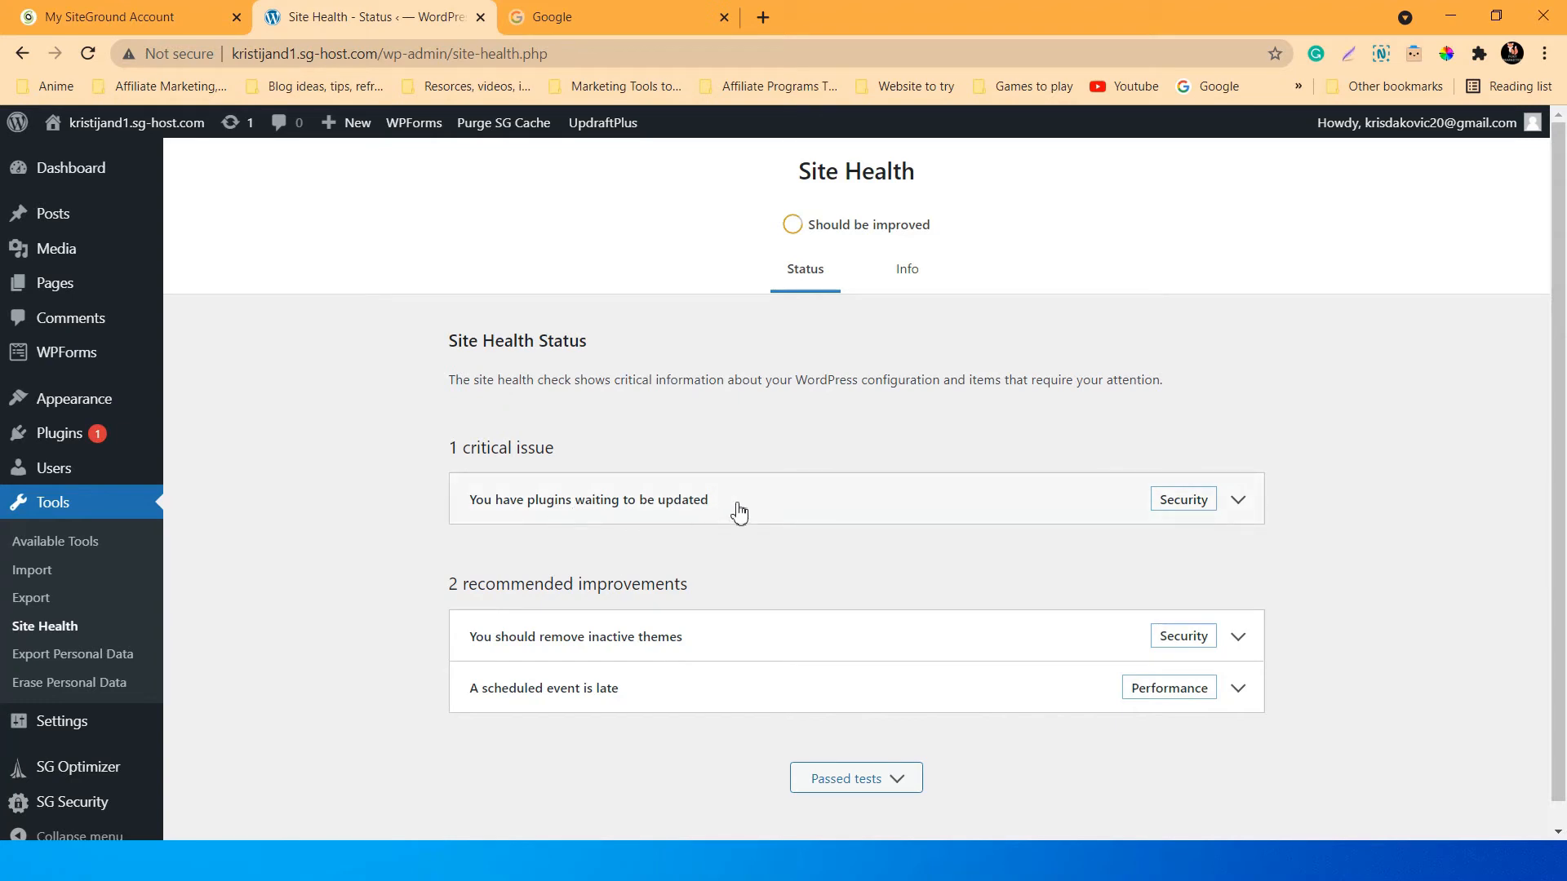
{"action": "left_click", "coordinate": [1241, 504]}
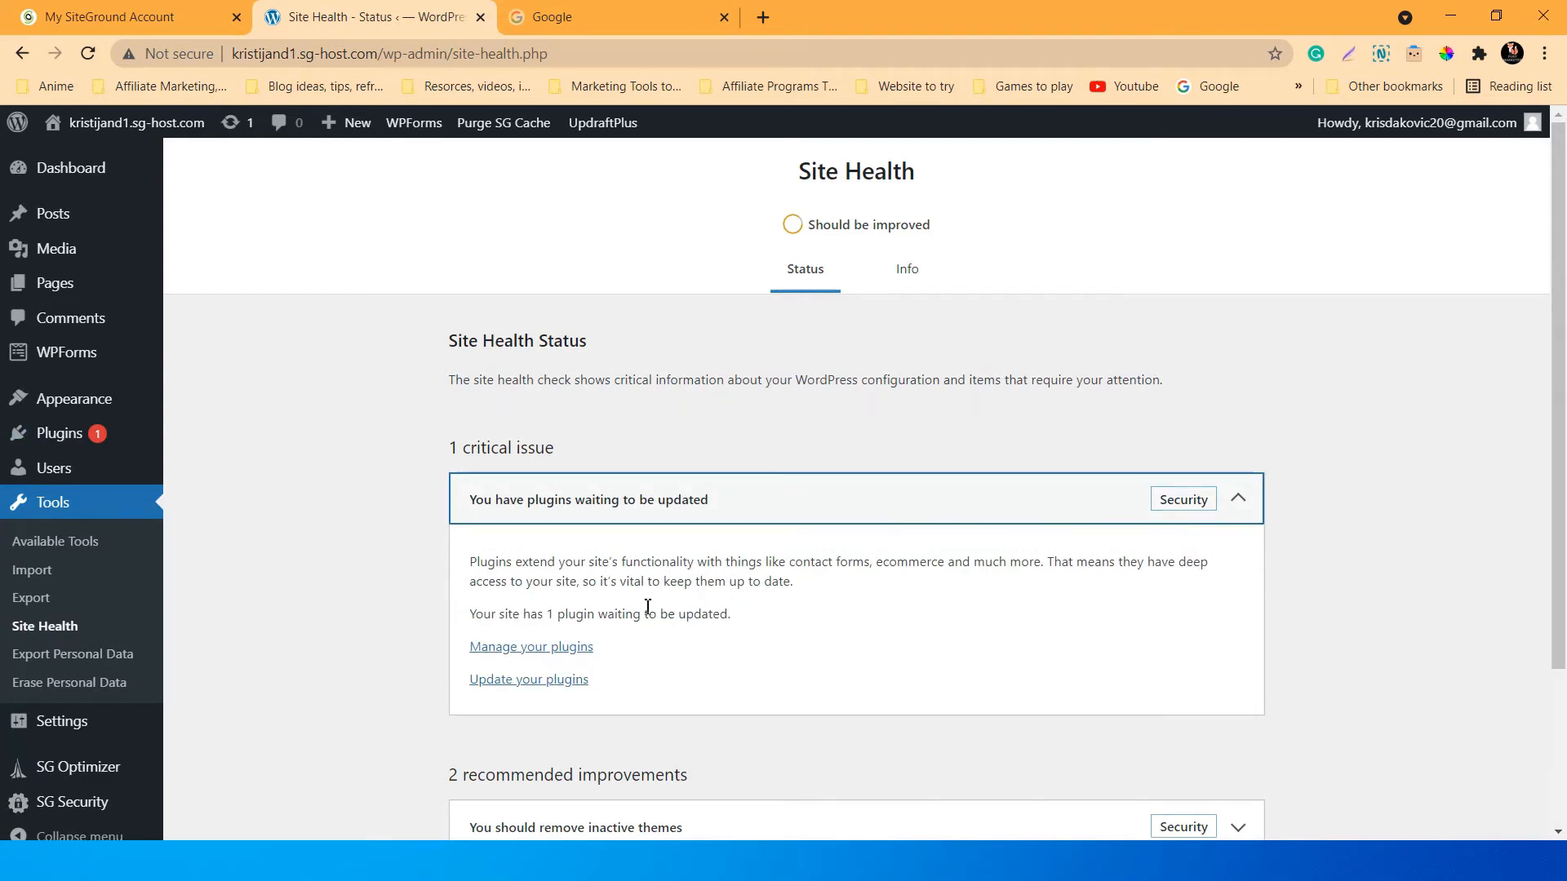
{"action": "left_click", "coordinate": [1240, 508]}
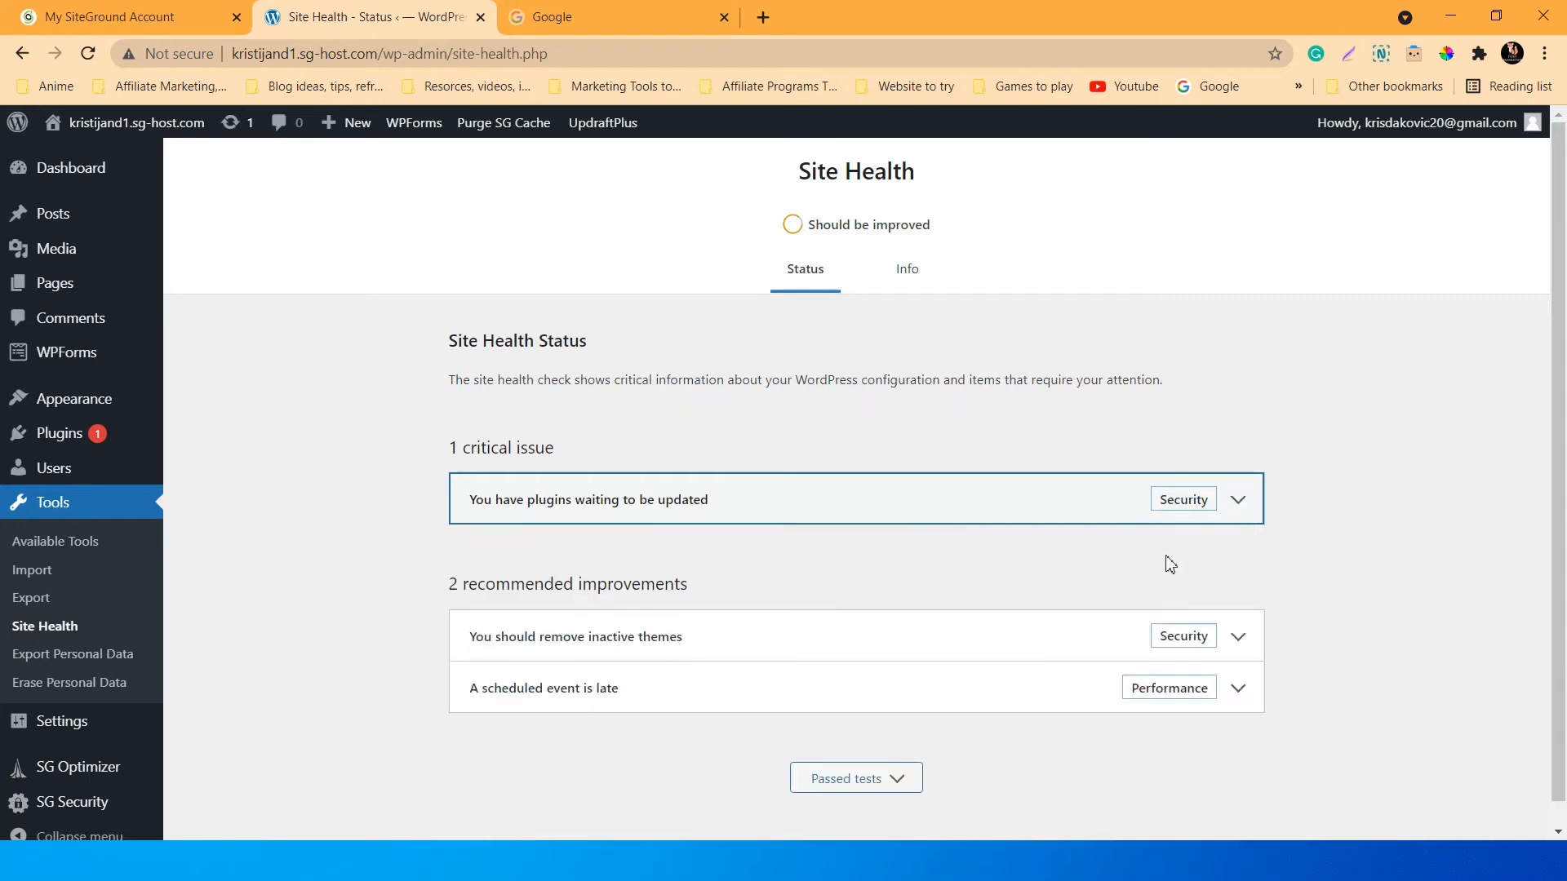
{"action": "scroll", "coordinate": [1167, 564], "scroll_direction": "down", "scroll_amount": 1}
{"action": "left_click", "coordinate": [484, 561]}
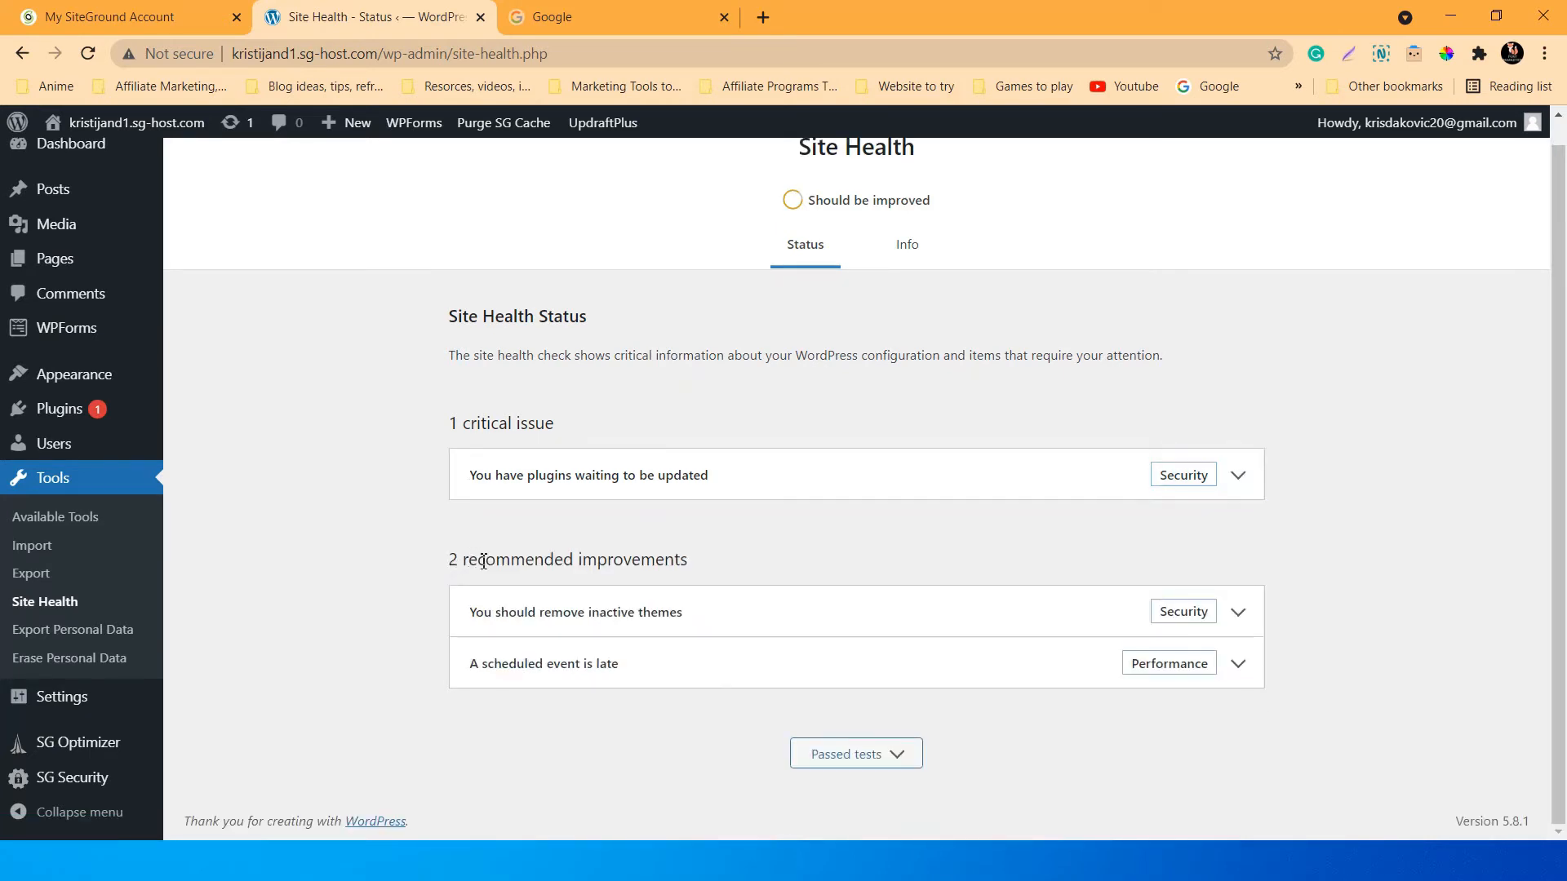
{"action": "left_click_drag", "start_coordinate": [484, 561], "coordinate": [762, 559]}
{"action": "left_click", "coordinate": [710, 574]}
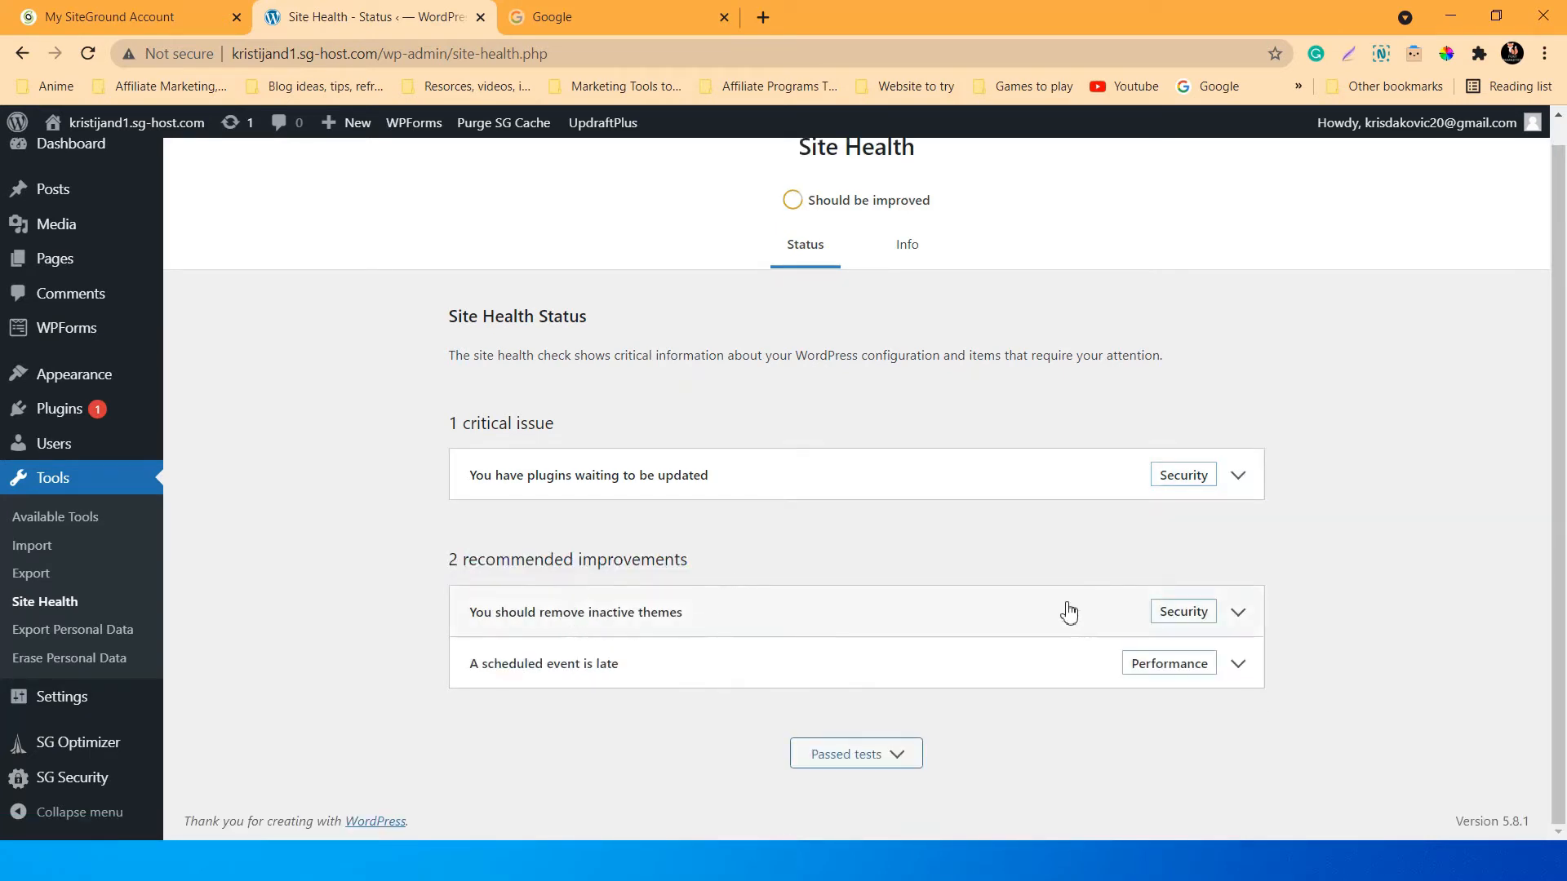
{"action": "left_click", "coordinate": [1248, 616]}
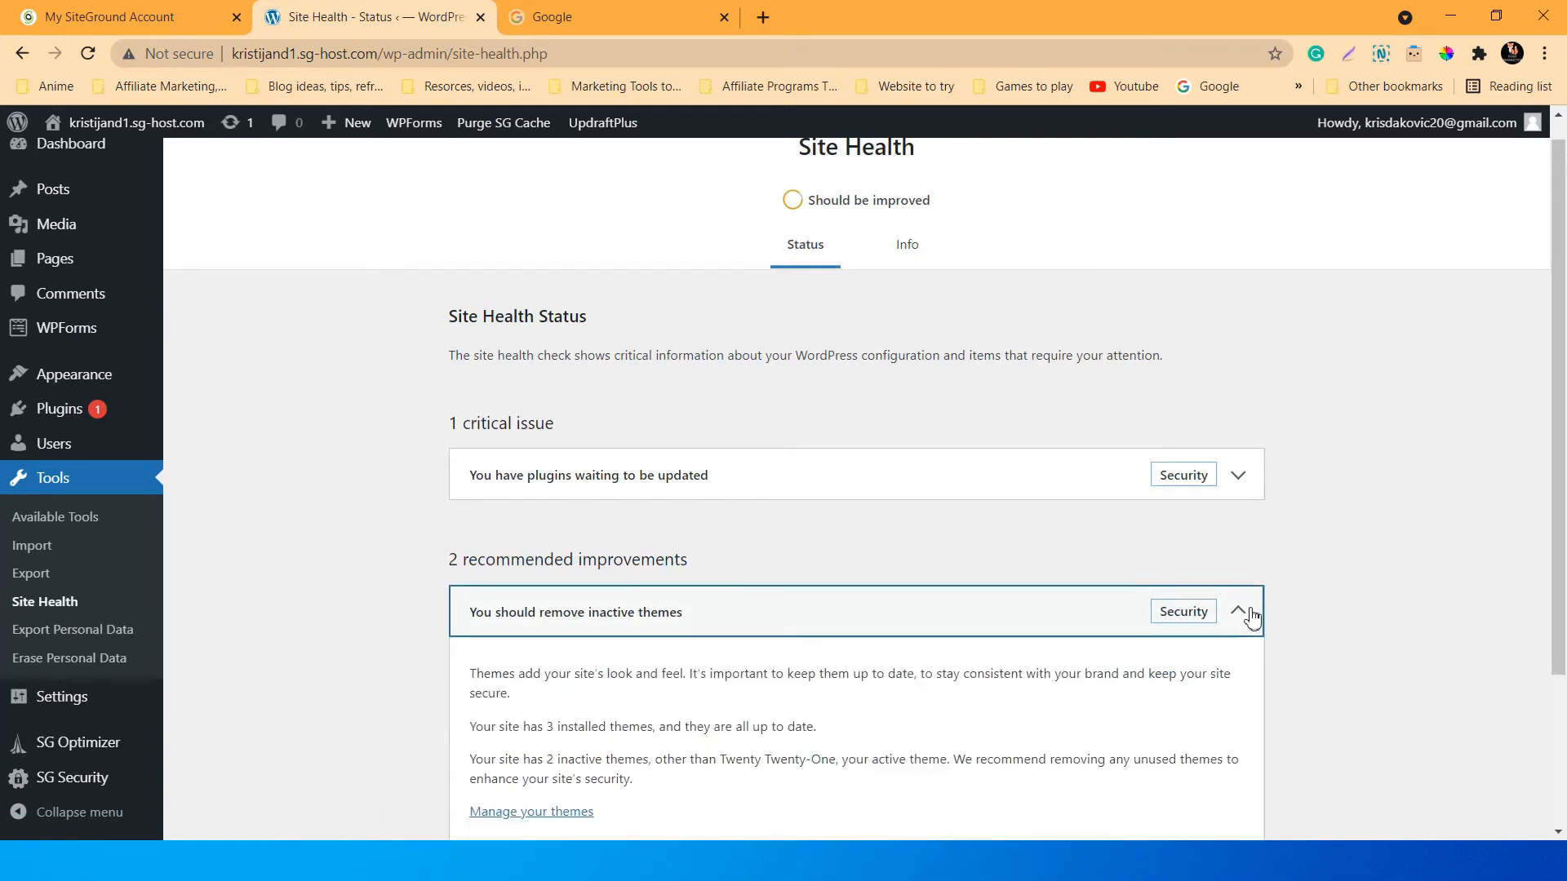
{"action": "left_click", "coordinate": [1246, 618]}
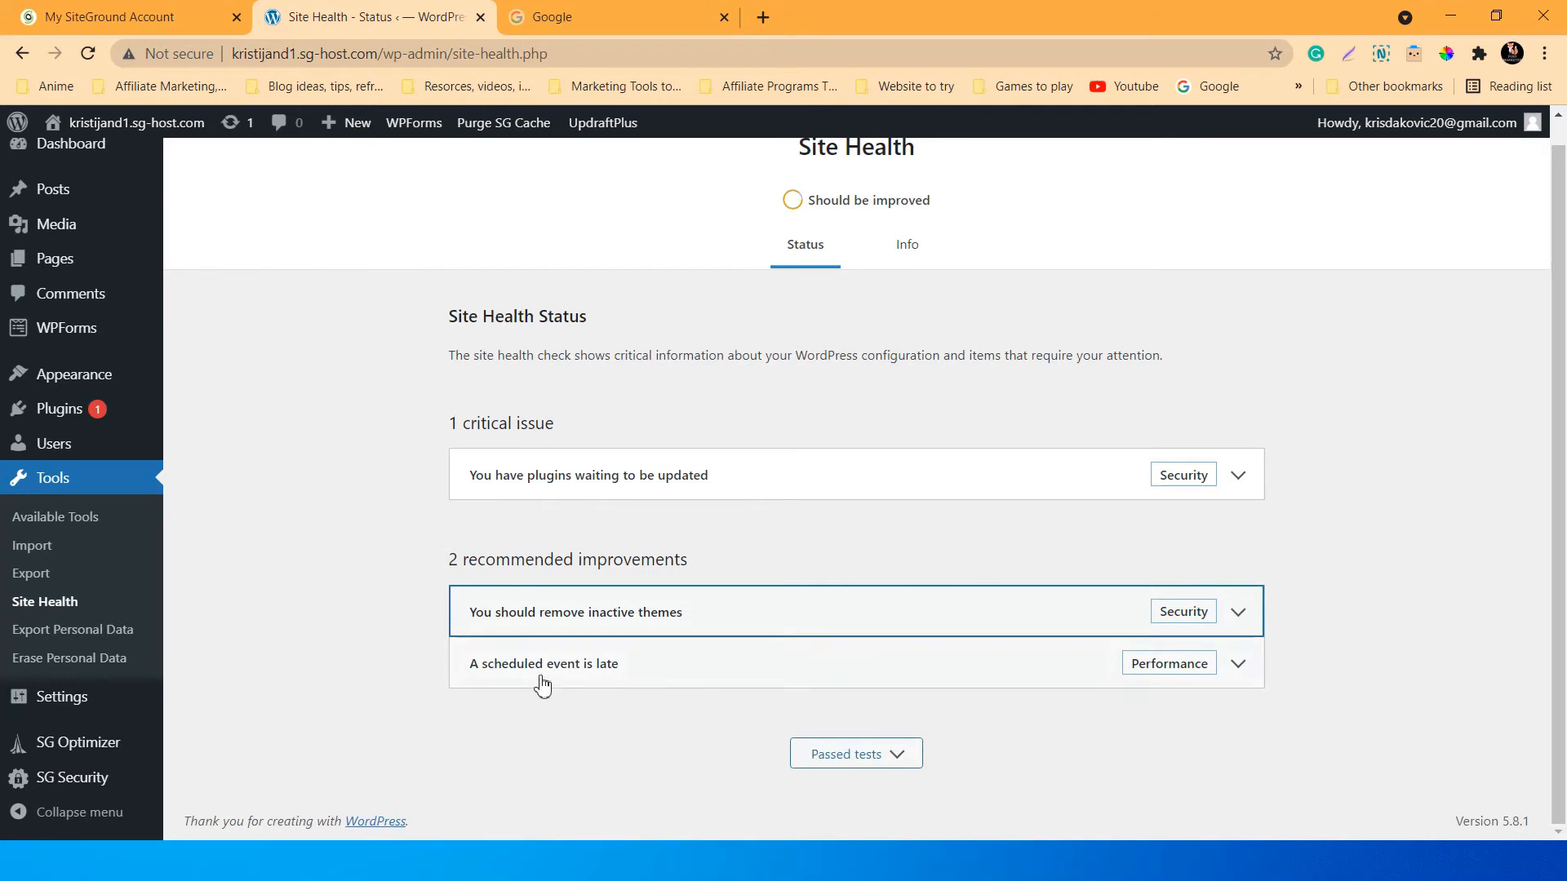
Read the late scheduled event details, then reopen the plugin-update issue.
{"action": "left_click", "coordinate": [1238, 669]}
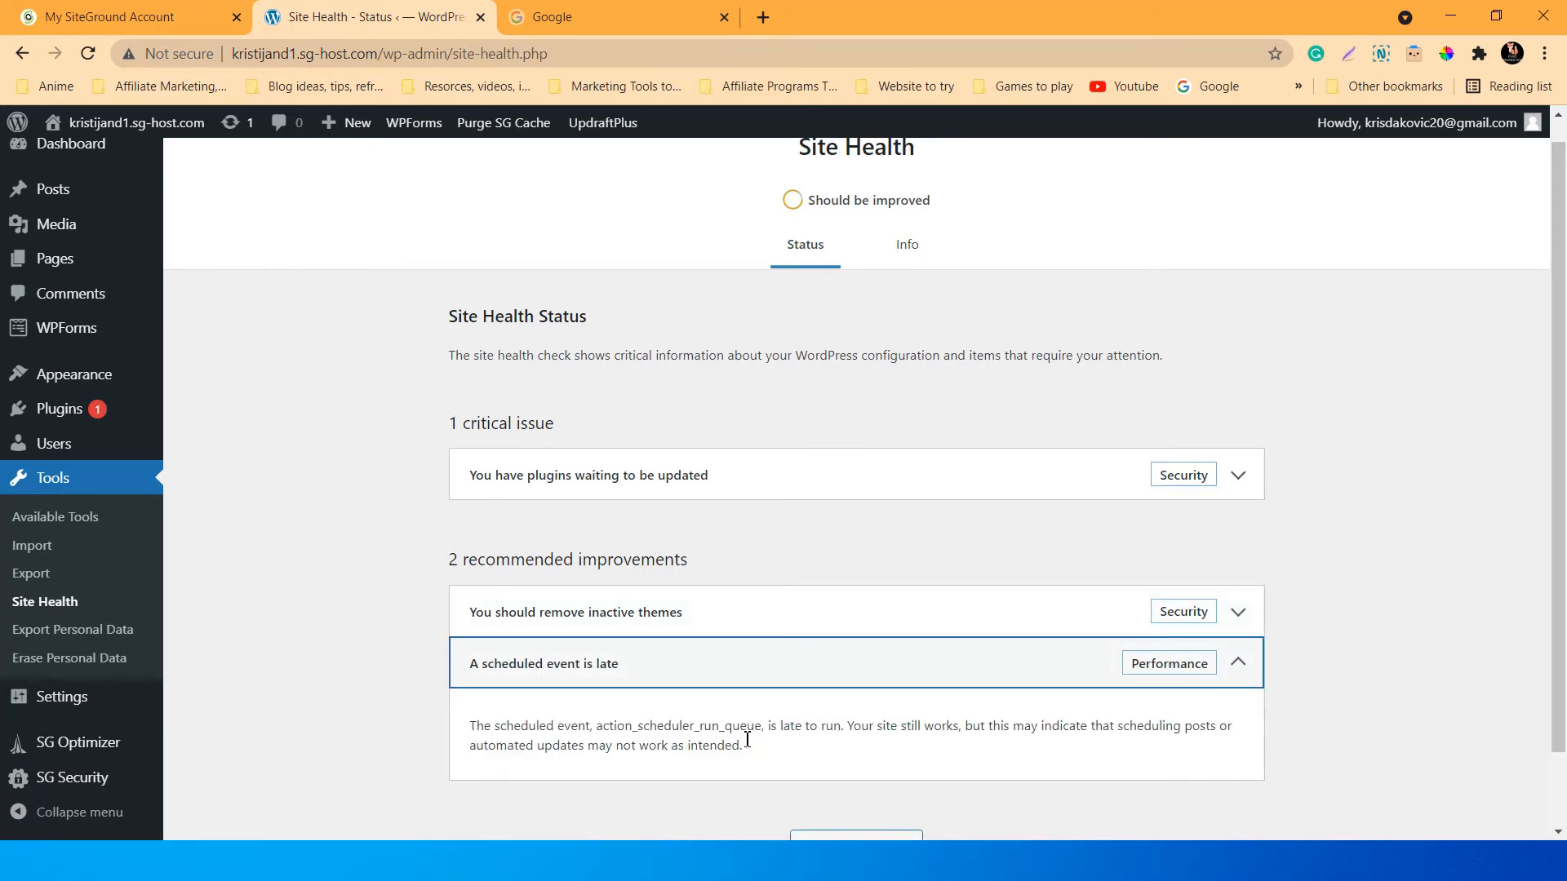
{"action": "scroll", "coordinate": [878, 747], "scroll_direction": "down", "scroll_amount": 1}
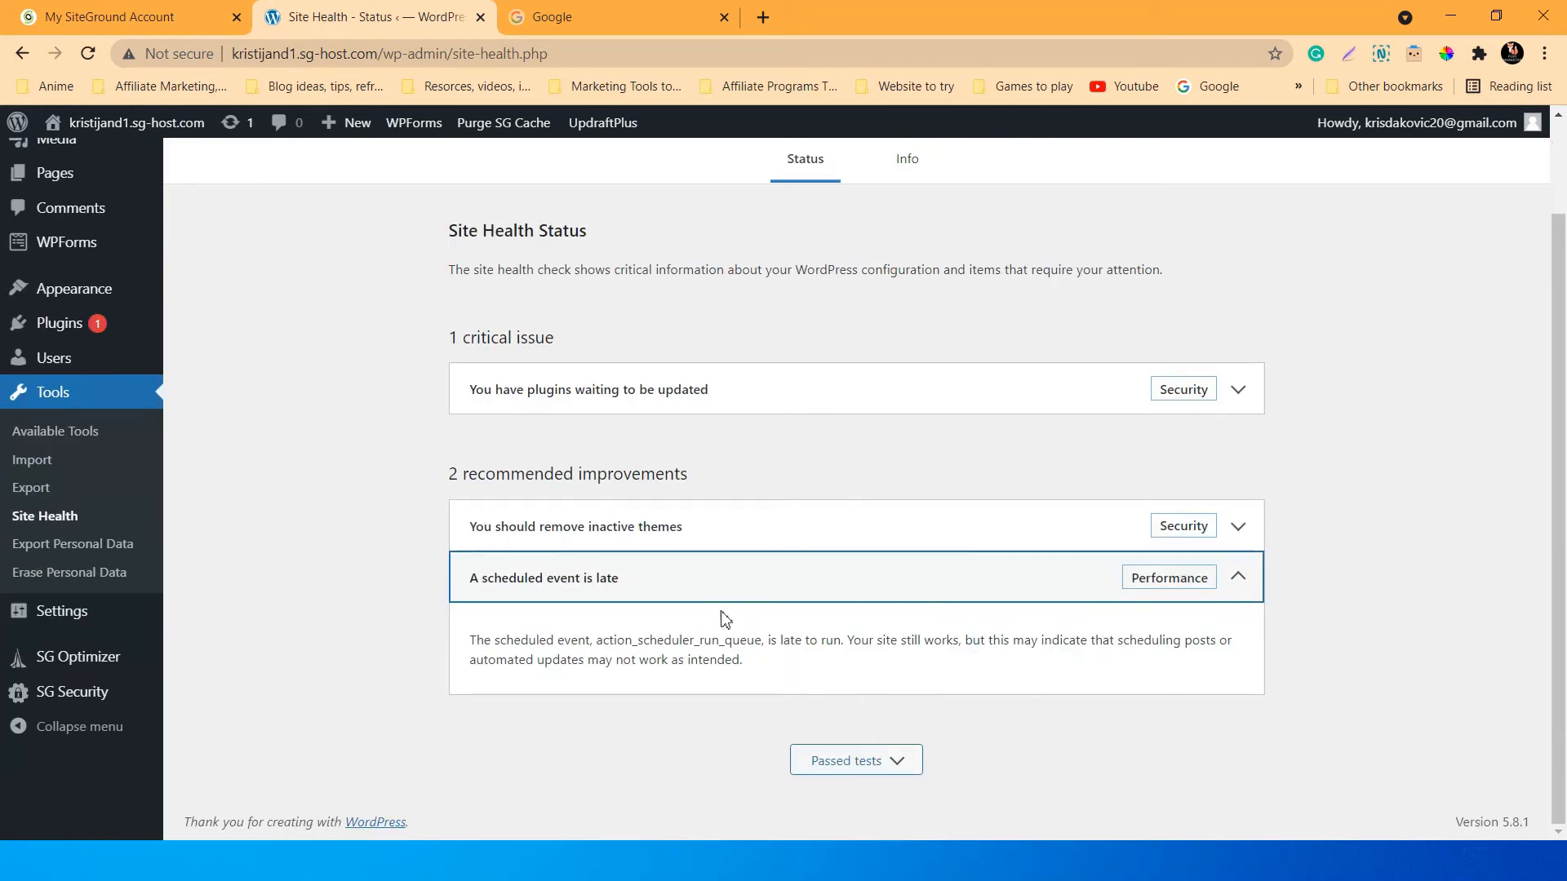
{"action": "left_click", "coordinate": [1242, 593]}
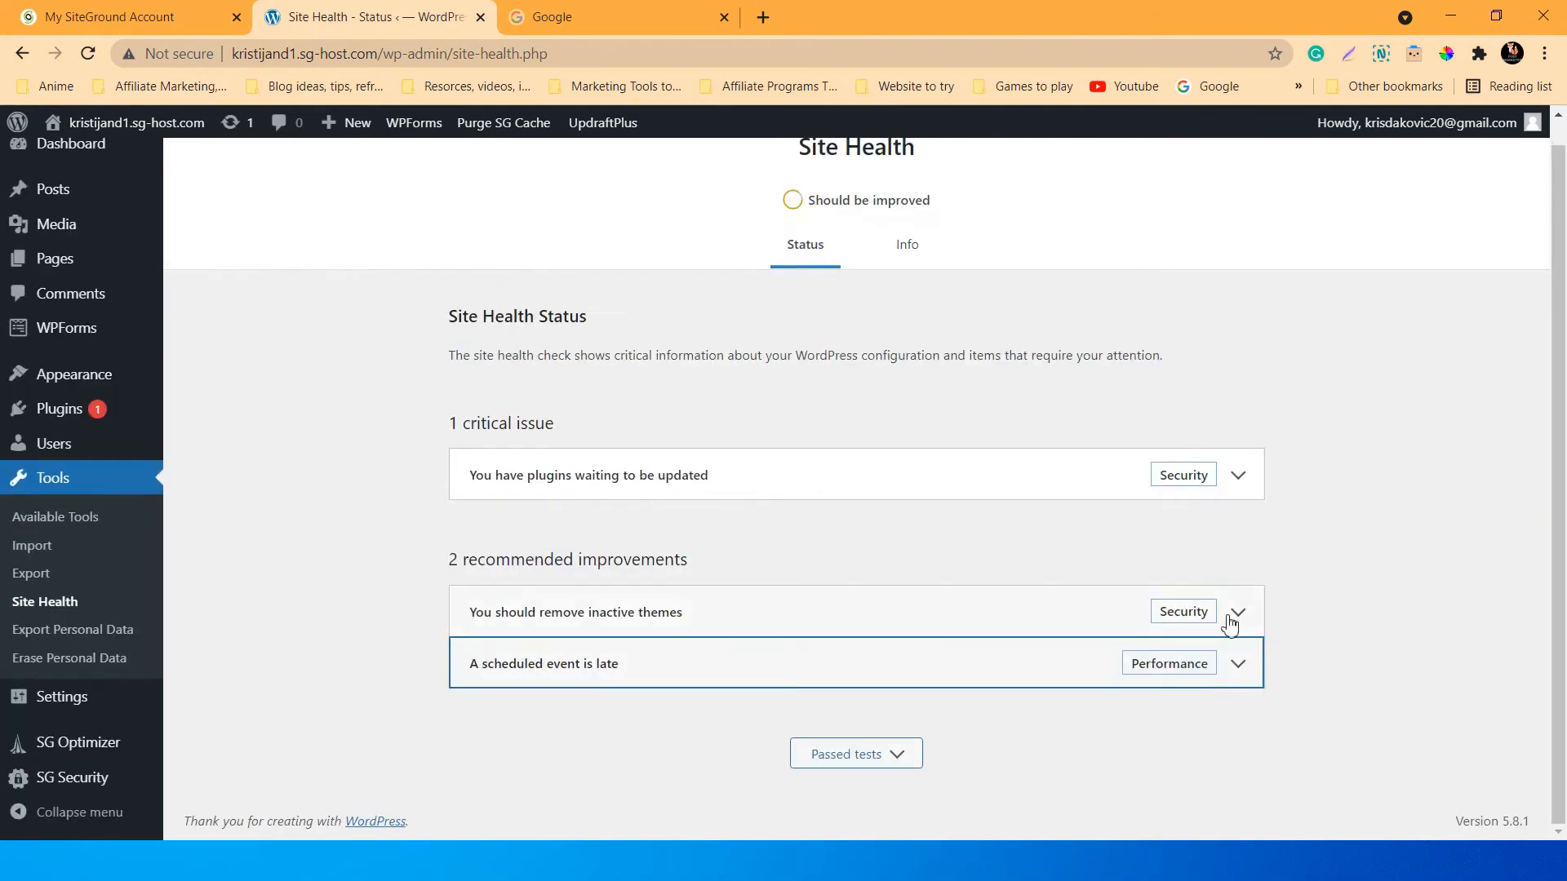
{"action": "left_click", "coordinate": [1255, 681]}
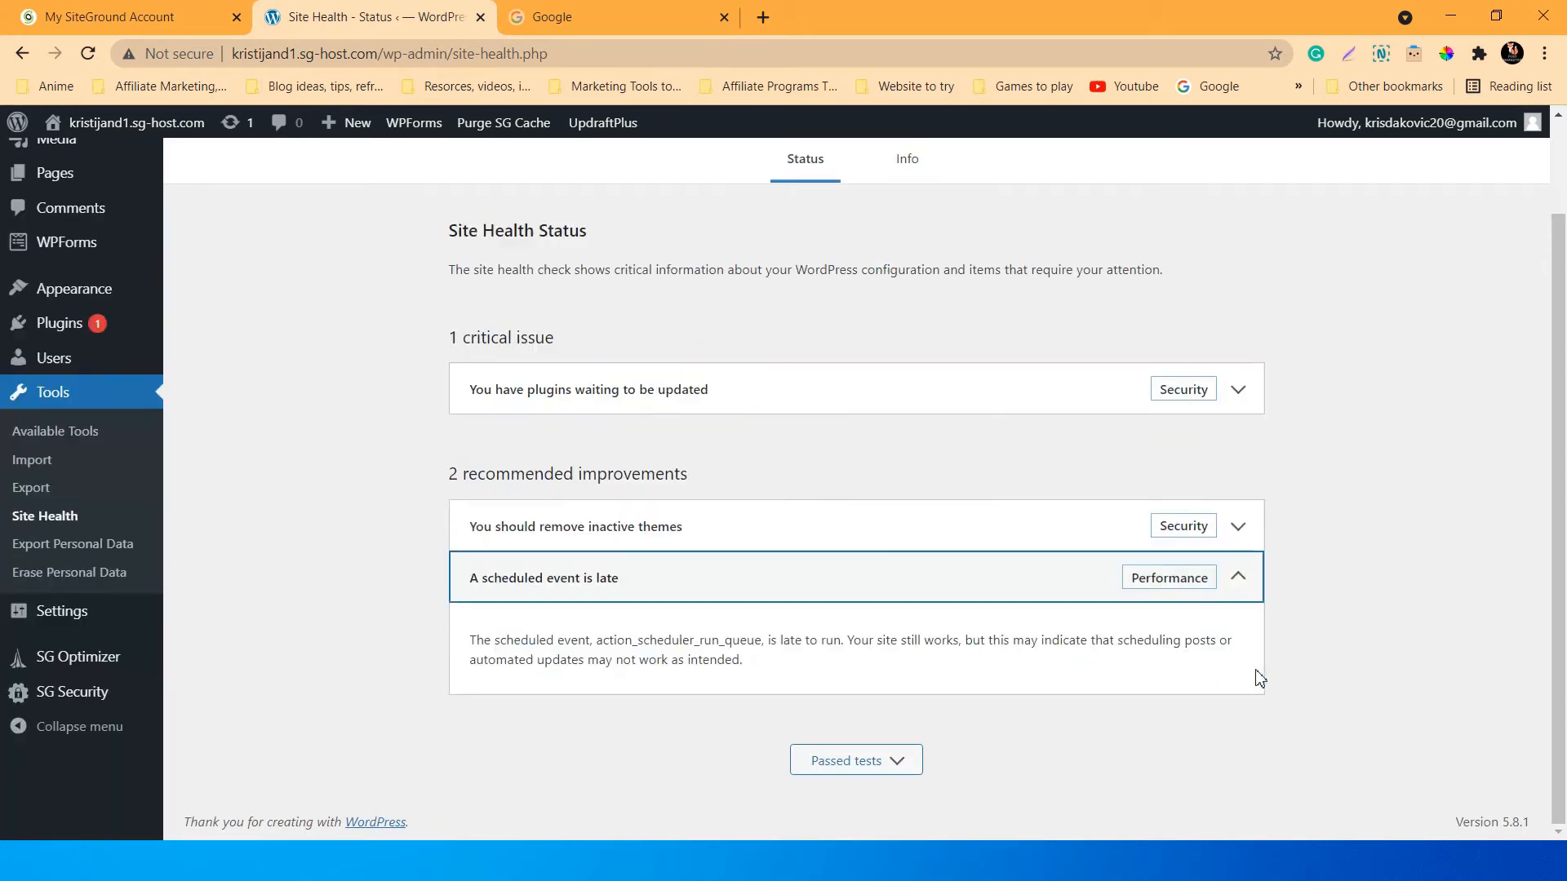
{"action": "left_click", "coordinate": [1242, 593]}
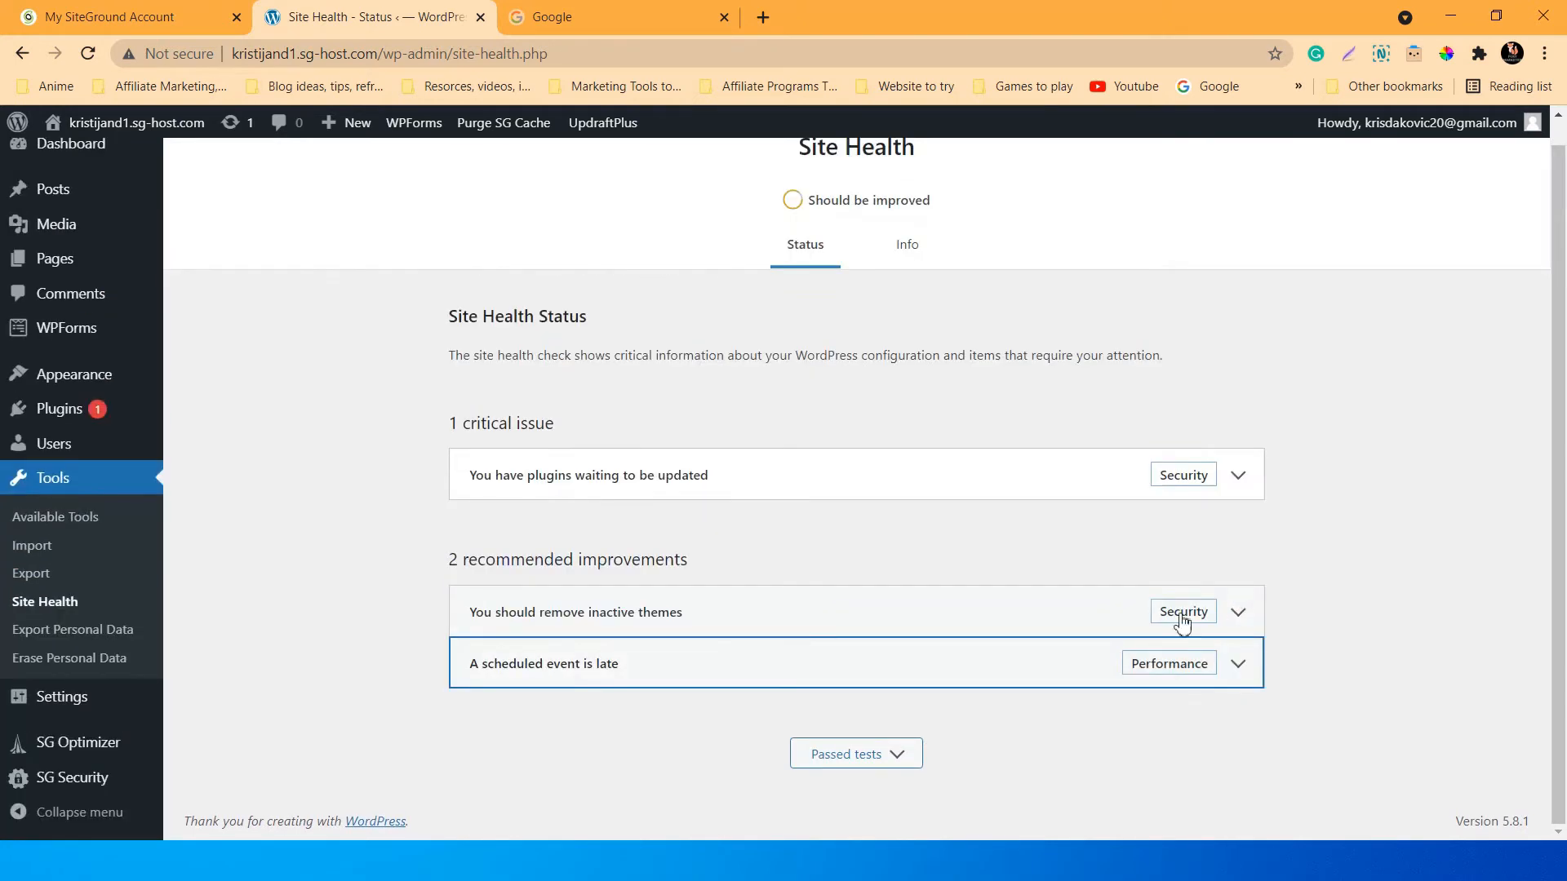
{"action": "scroll", "coordinate": [691, 685], "scroll_direction": "up", "scroll_amount": 1}
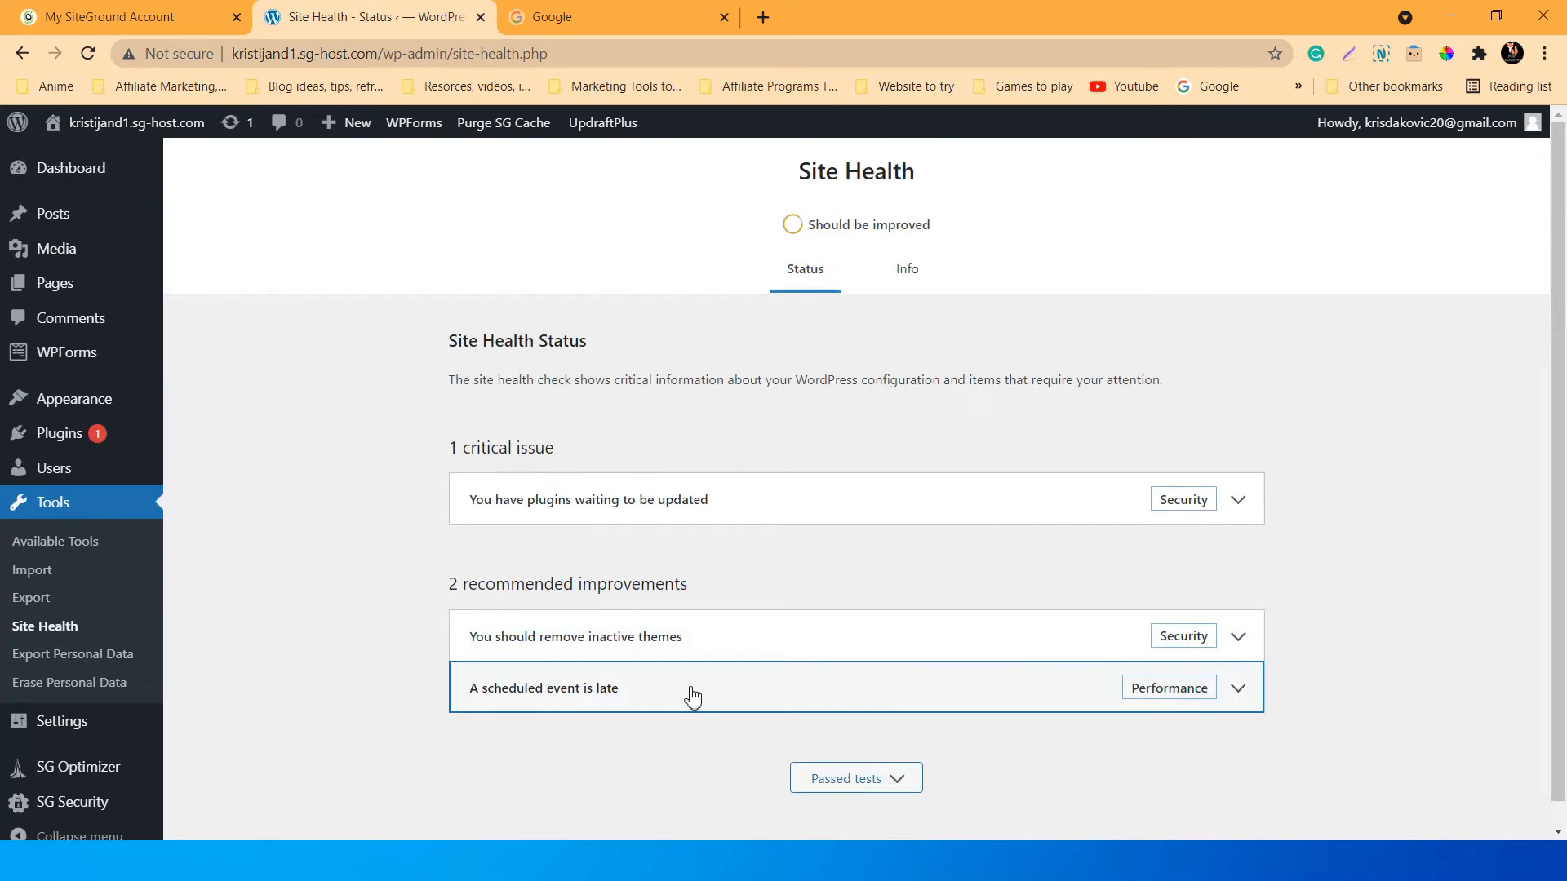
{"action": "scroll", "coordinate": [692, 696], "scroll_direction": "down", "scroll_amount": 1}
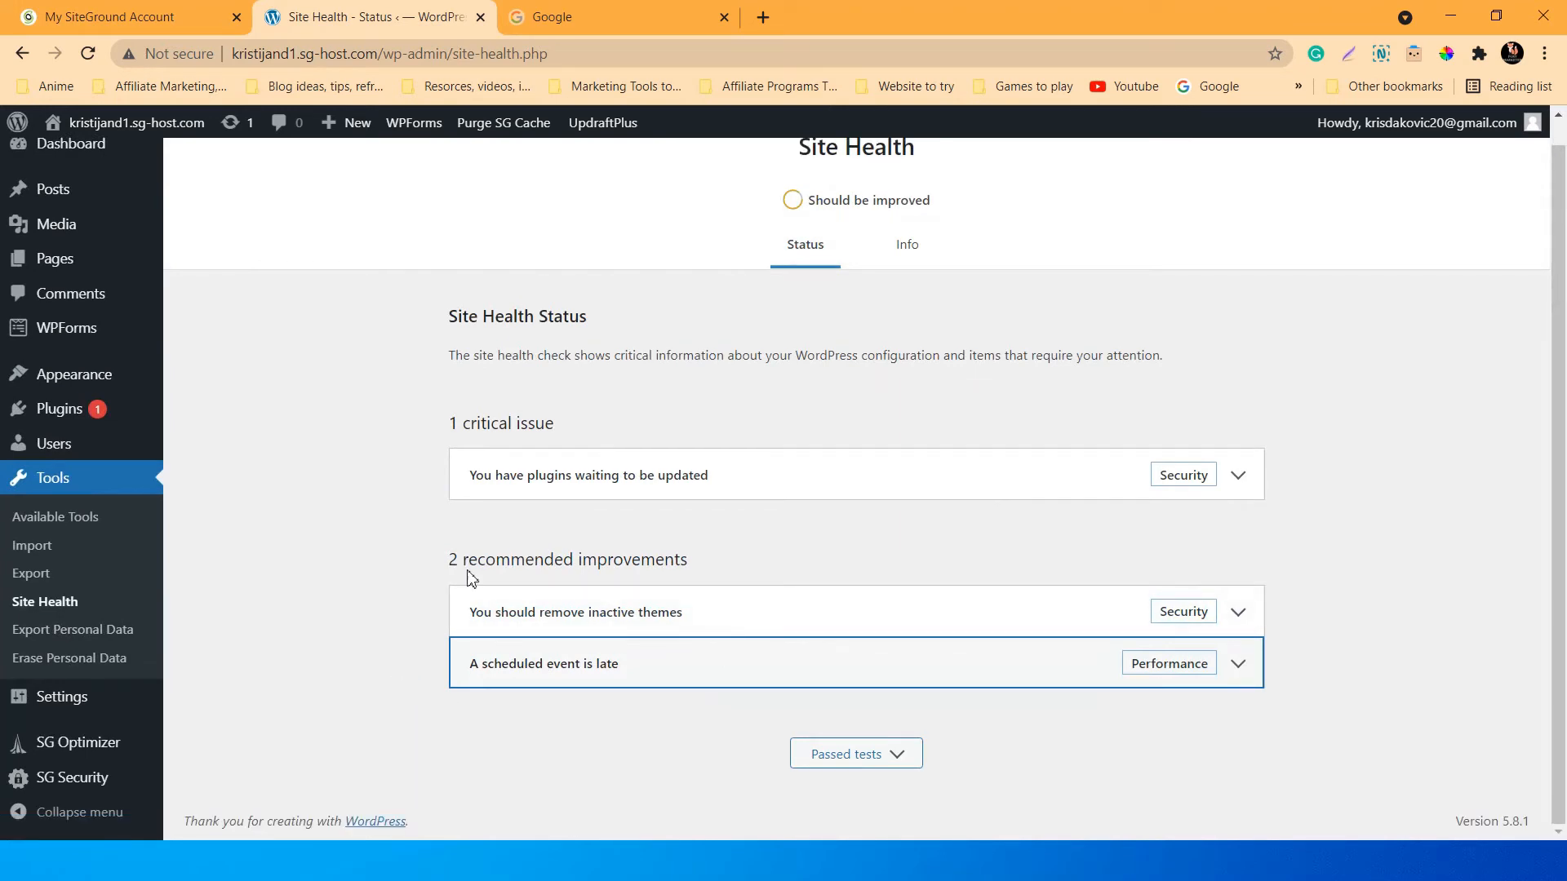
{"action": "mouse_move", "coordinate": [462, 557]}
{"action": "left_mouse_down"}
{"action": "mouse_move", "coordinate": [723, 558]}
{"action": "mouse_move", "coordinate": [440, 555]}
{"action": "left_mouse_up"}
{"action": "left_click", "coordinate": [482, 519]}
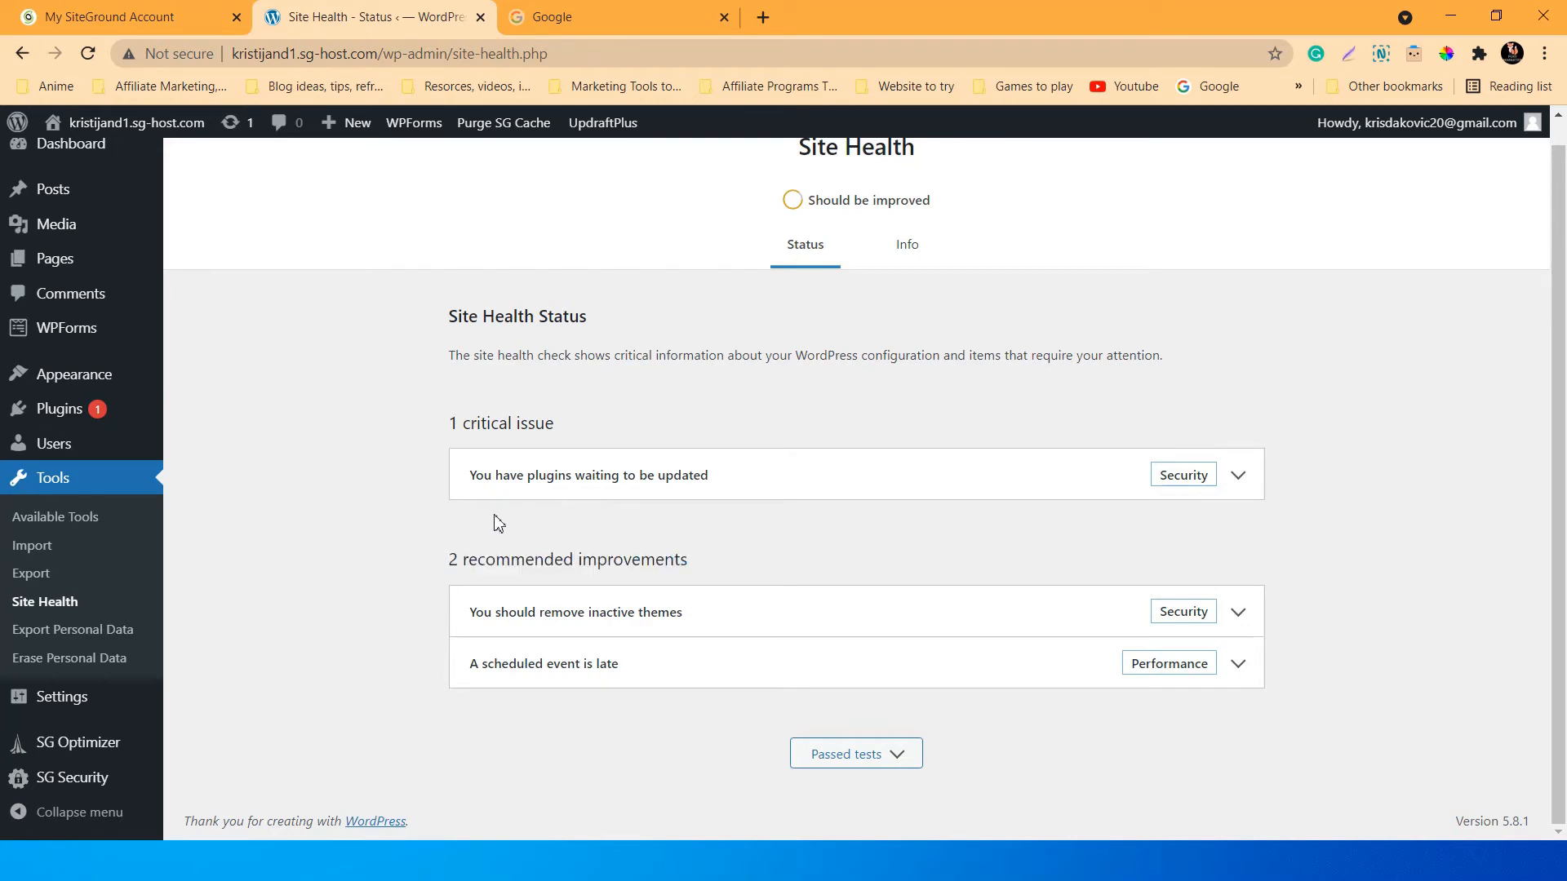
{"action": "scroll", "coordinate": [693, 569], "scroll_direction": "up", "scroll_amount": 1}
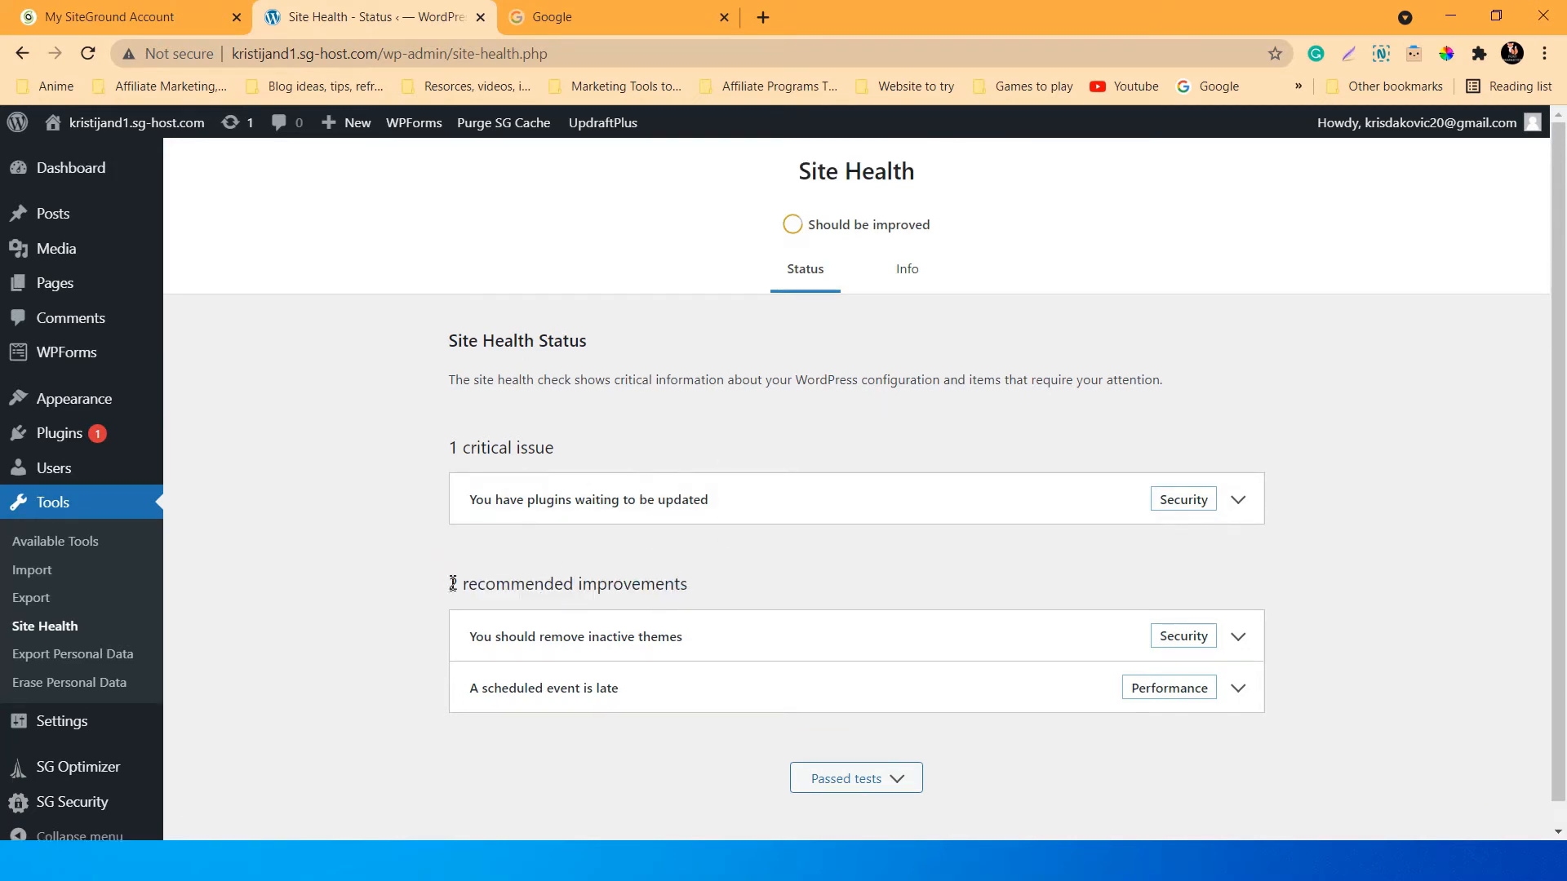
{"action": "left_click_drag", "start_coordinate": [451, 584], "coordinate": [710, 574]}
{"action": "left_click", "coordinate": [715, 586]}
{"action": "left_click", "coordinate": [527, 549]}
{"action": "left_click", "coordinate": [702, 567]}
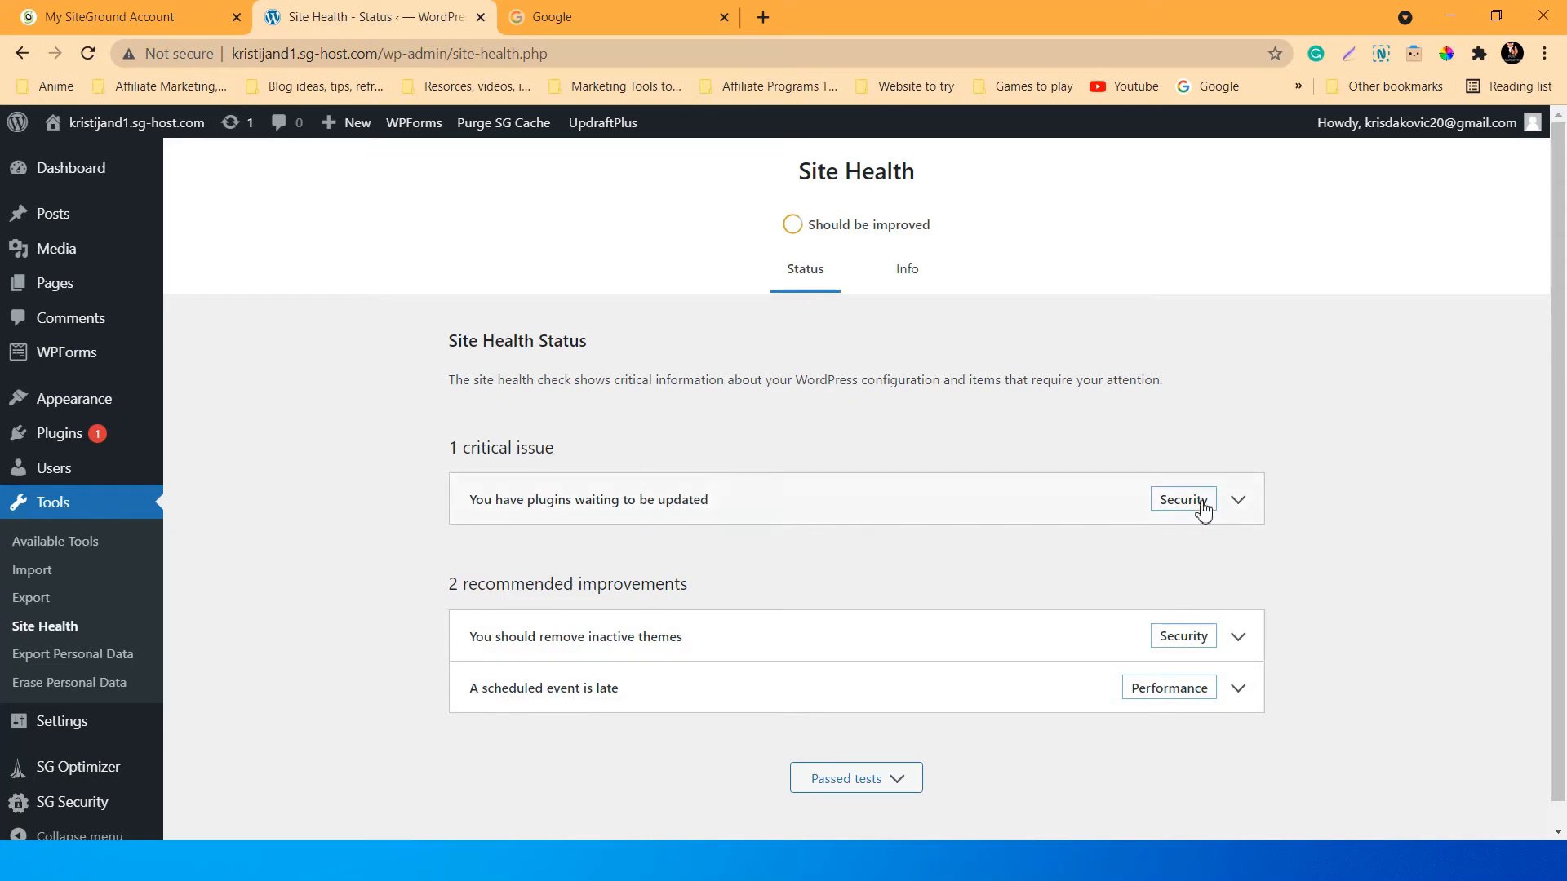
{"action": "left_click", "coordinate": [1244, 499]}
Update the WordPress Importer plugin to version 0.7 from the pending plugin updates.
{"action": "left_click", "coordinate": [540, 688]}
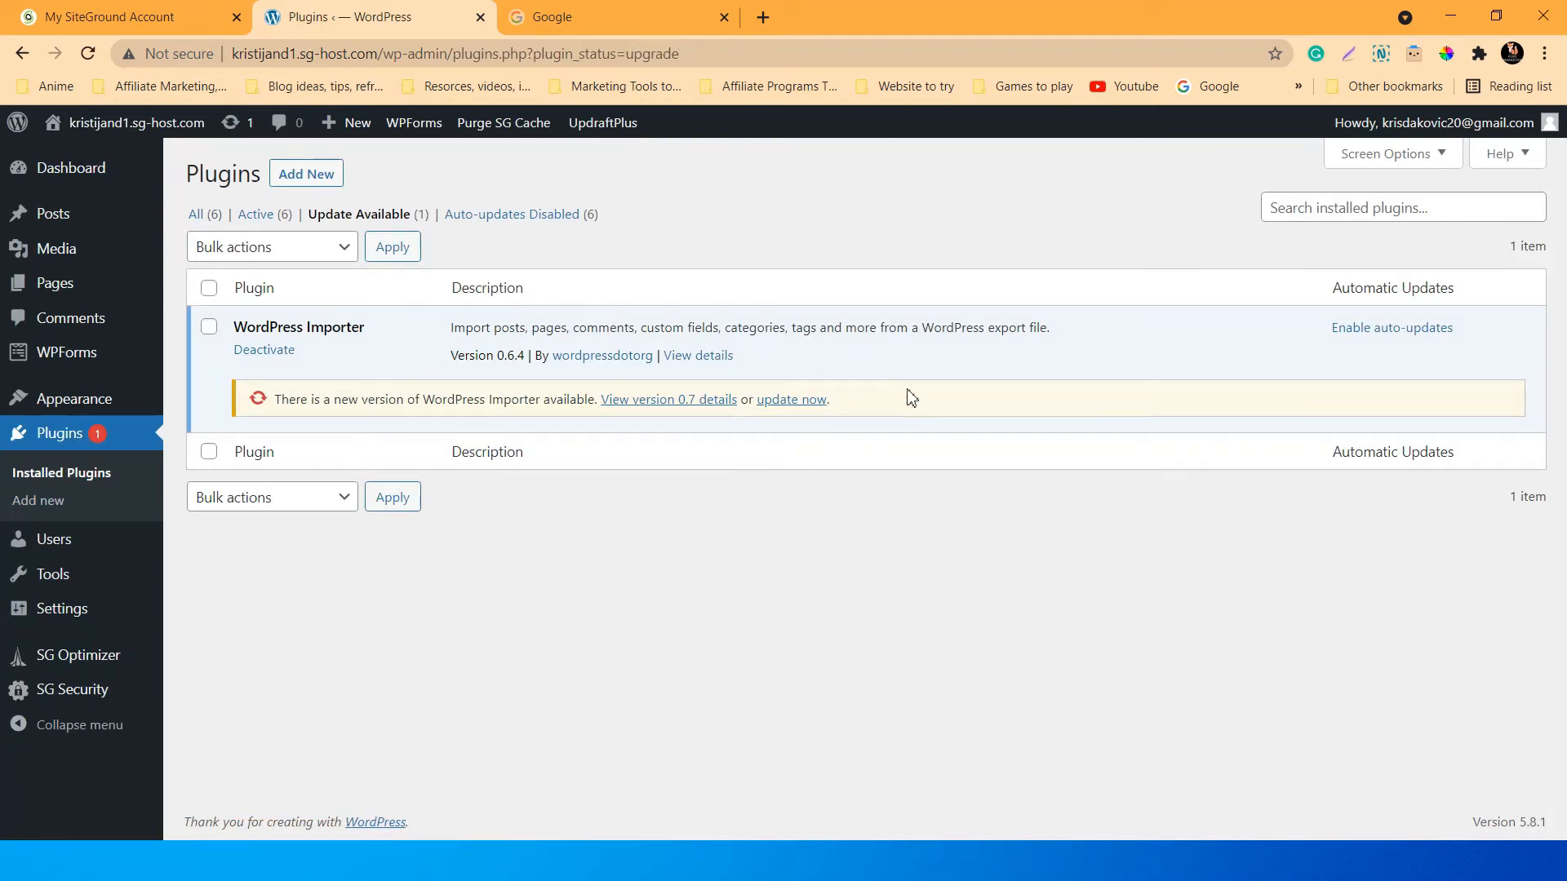
{"action": "left_click", "coordinate": [788, 400]}
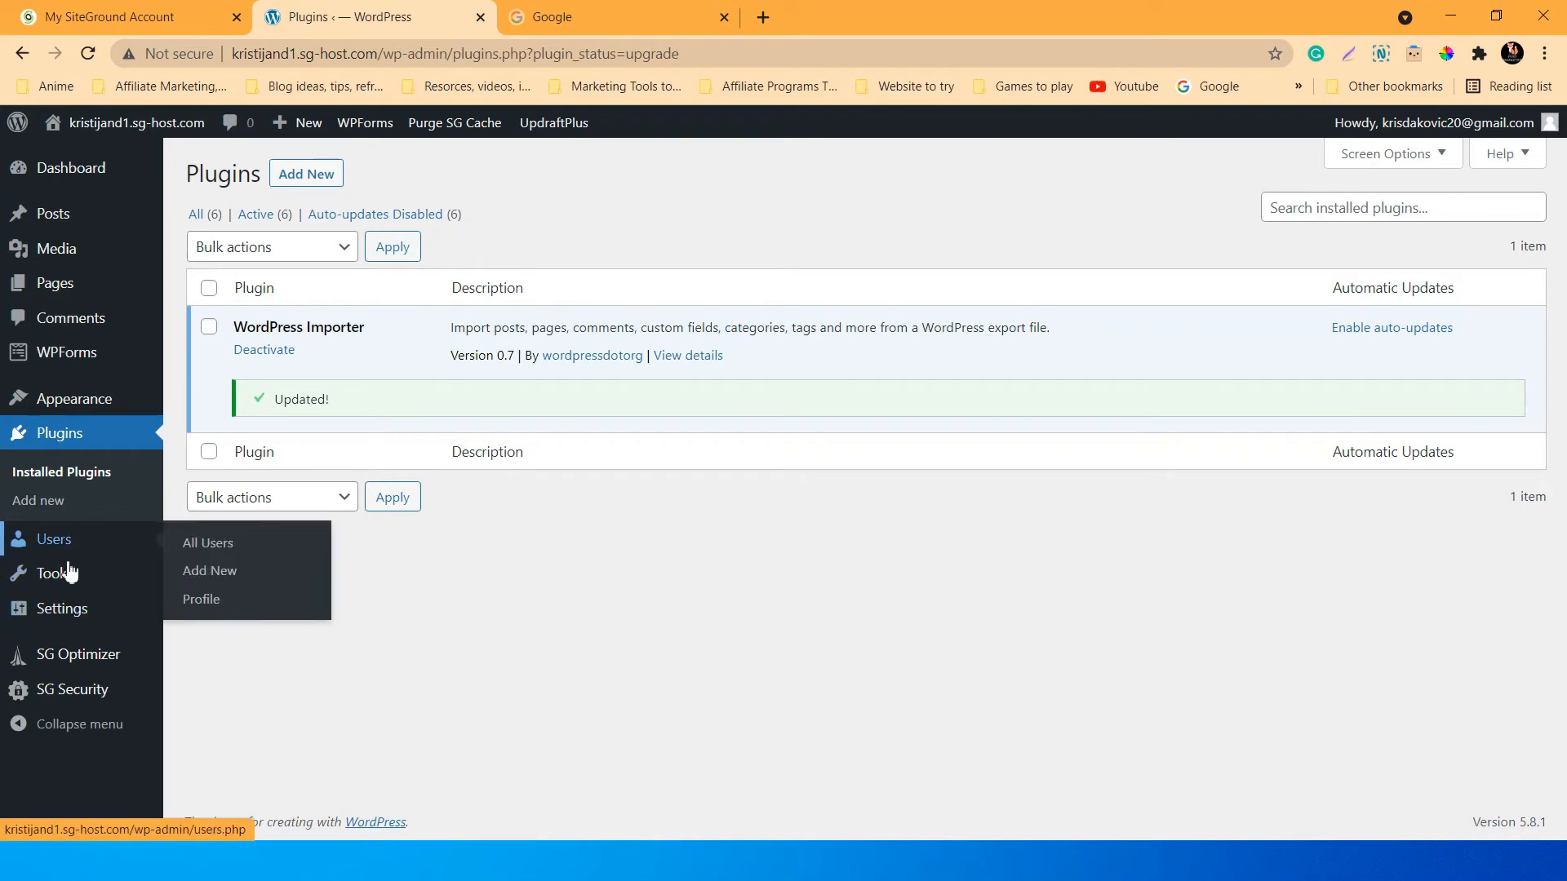
{"action": "mouse_move", "coordinate": [61, 576]}
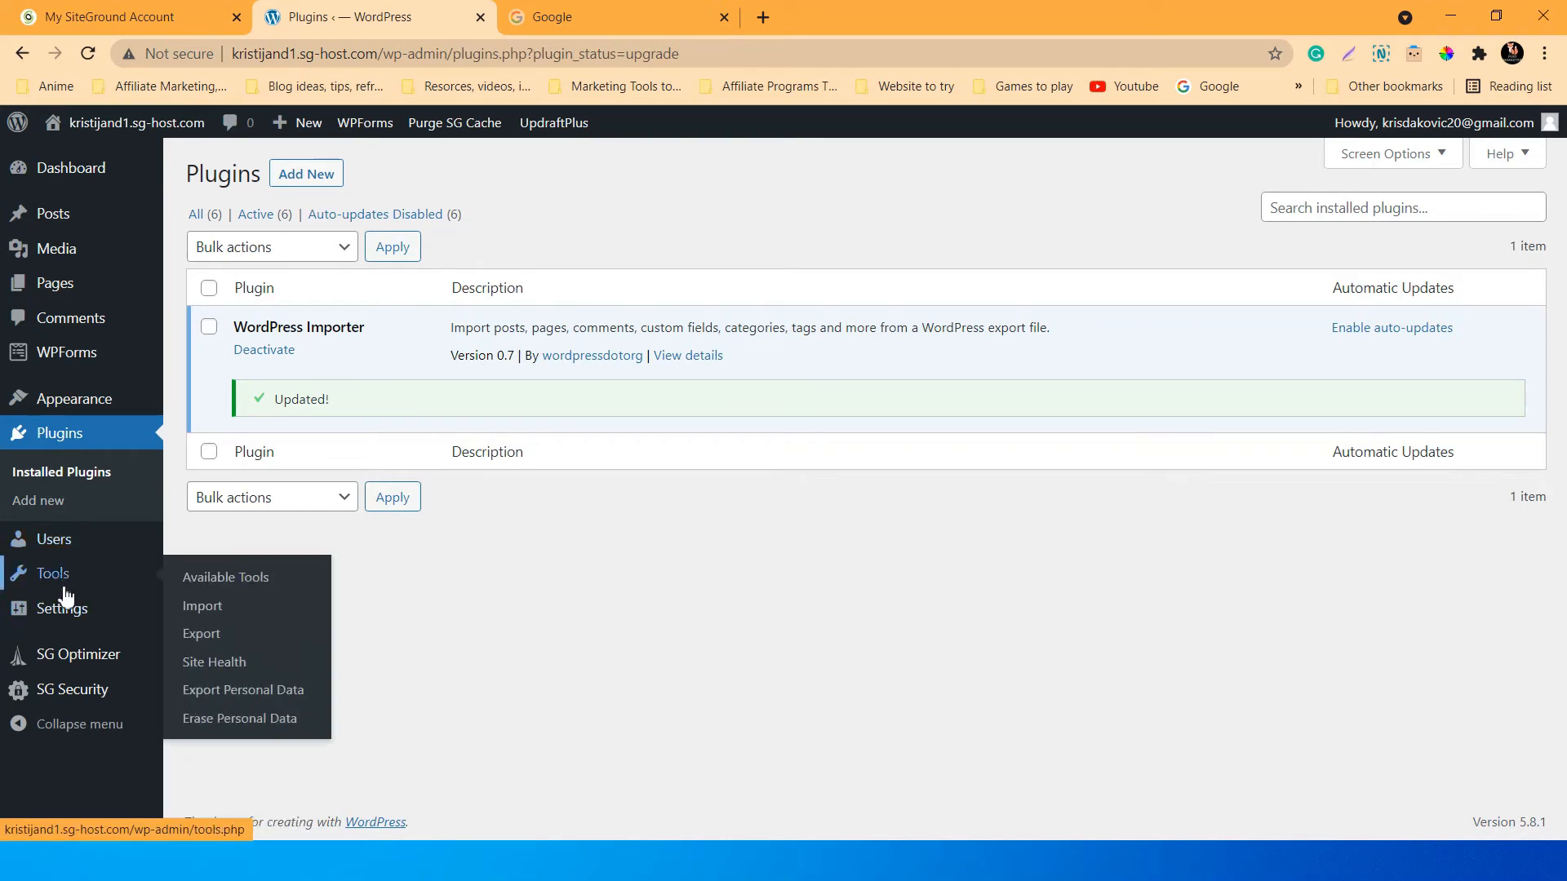
{"action": "left_click", "coordinate": [231, 670]}
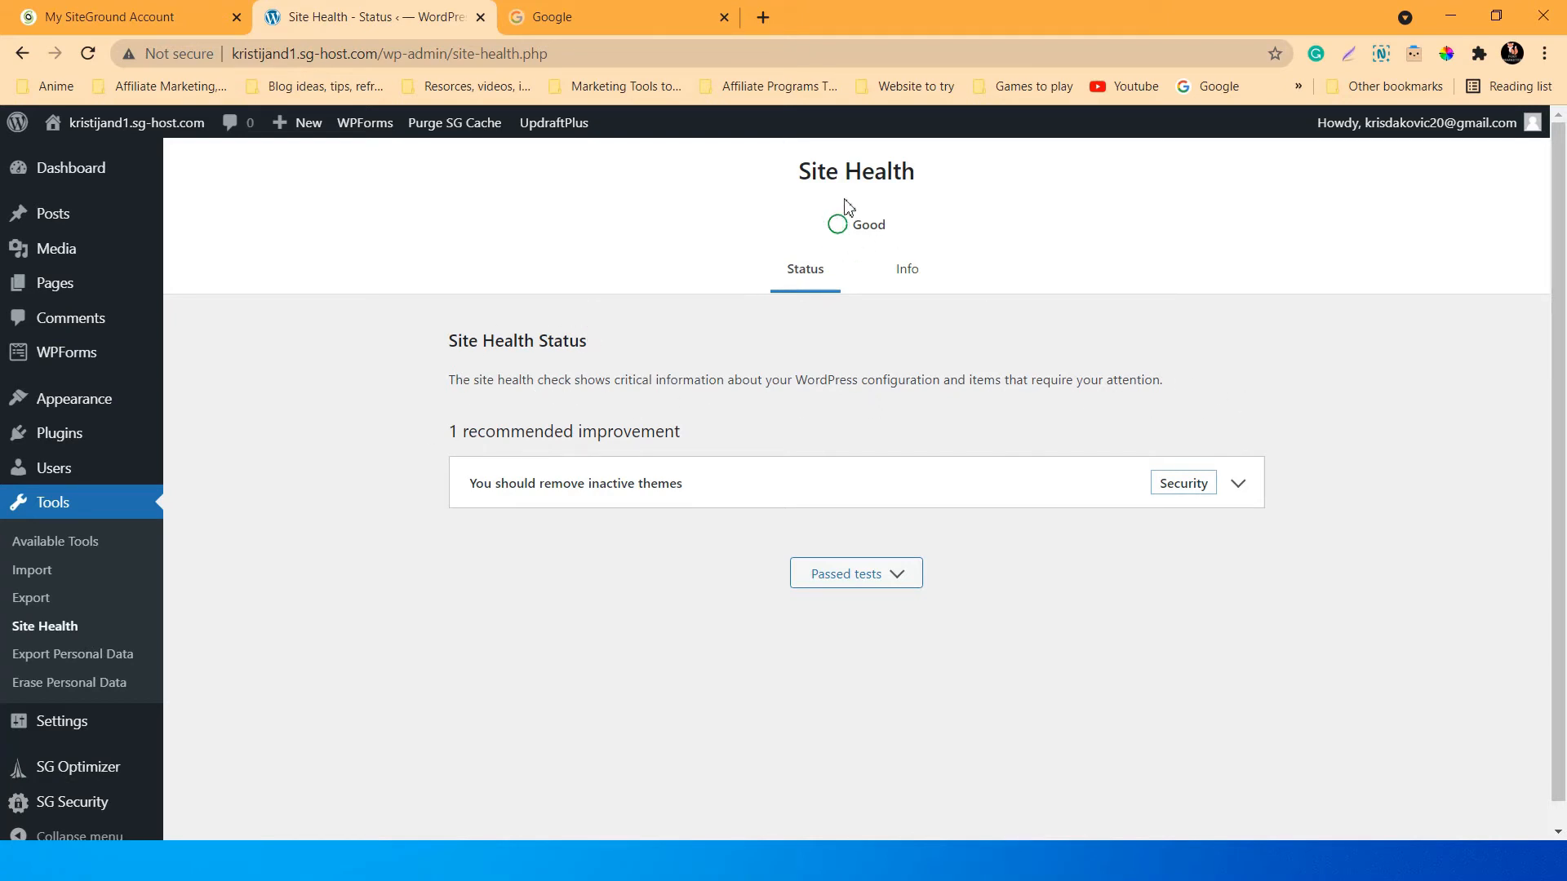
{"action": "left_click", "coordinate": [904, 271]}
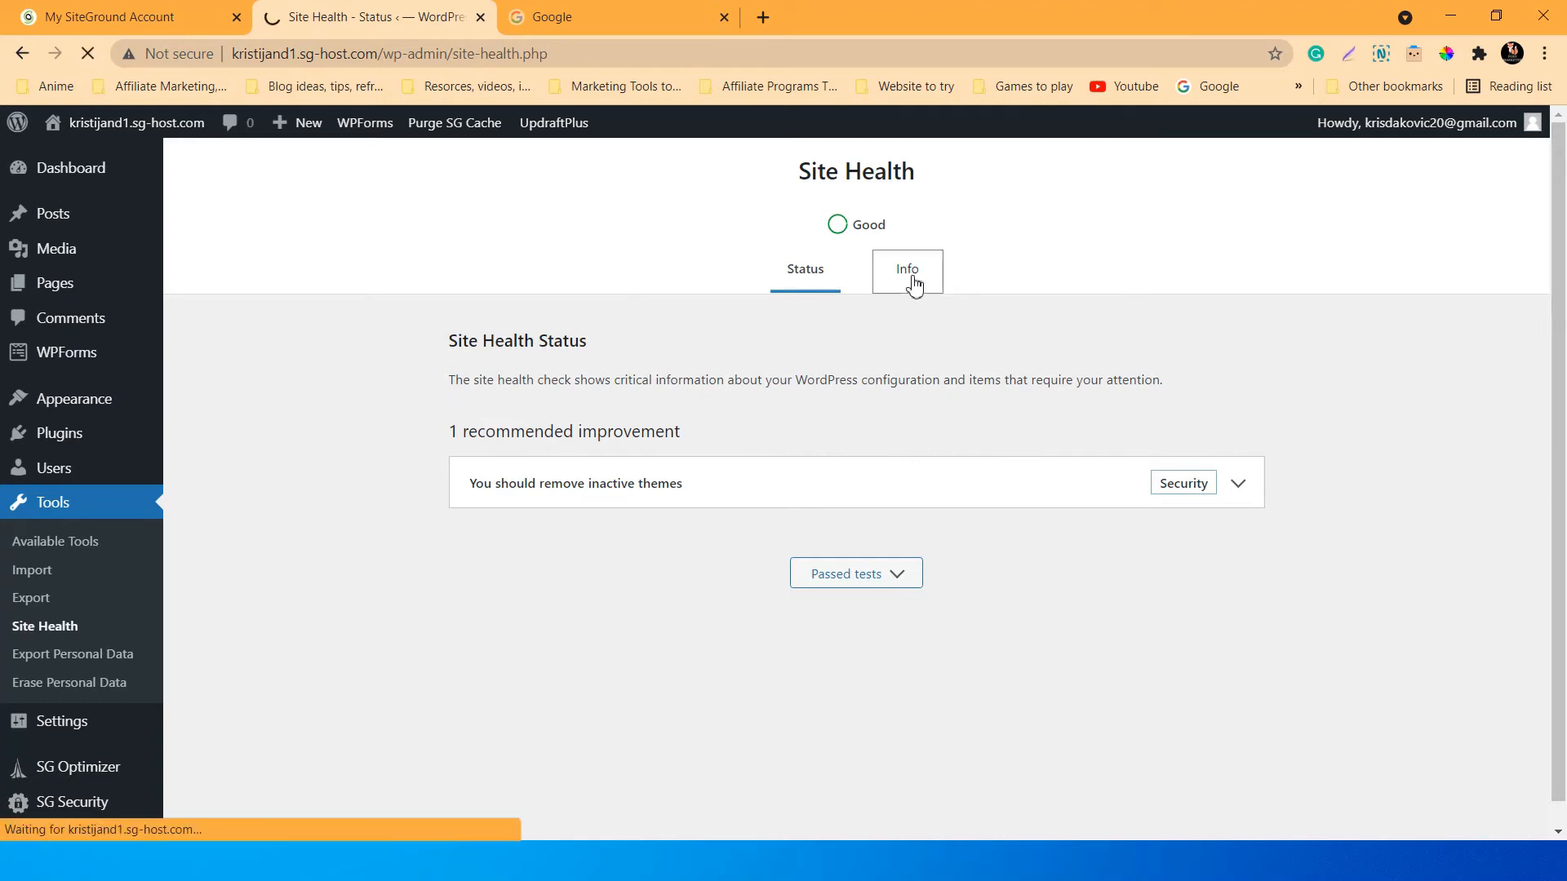
{"action": "scroll", "coordinate": [935, 434], "scroll_direction": "down", "scroll_amount": 2}
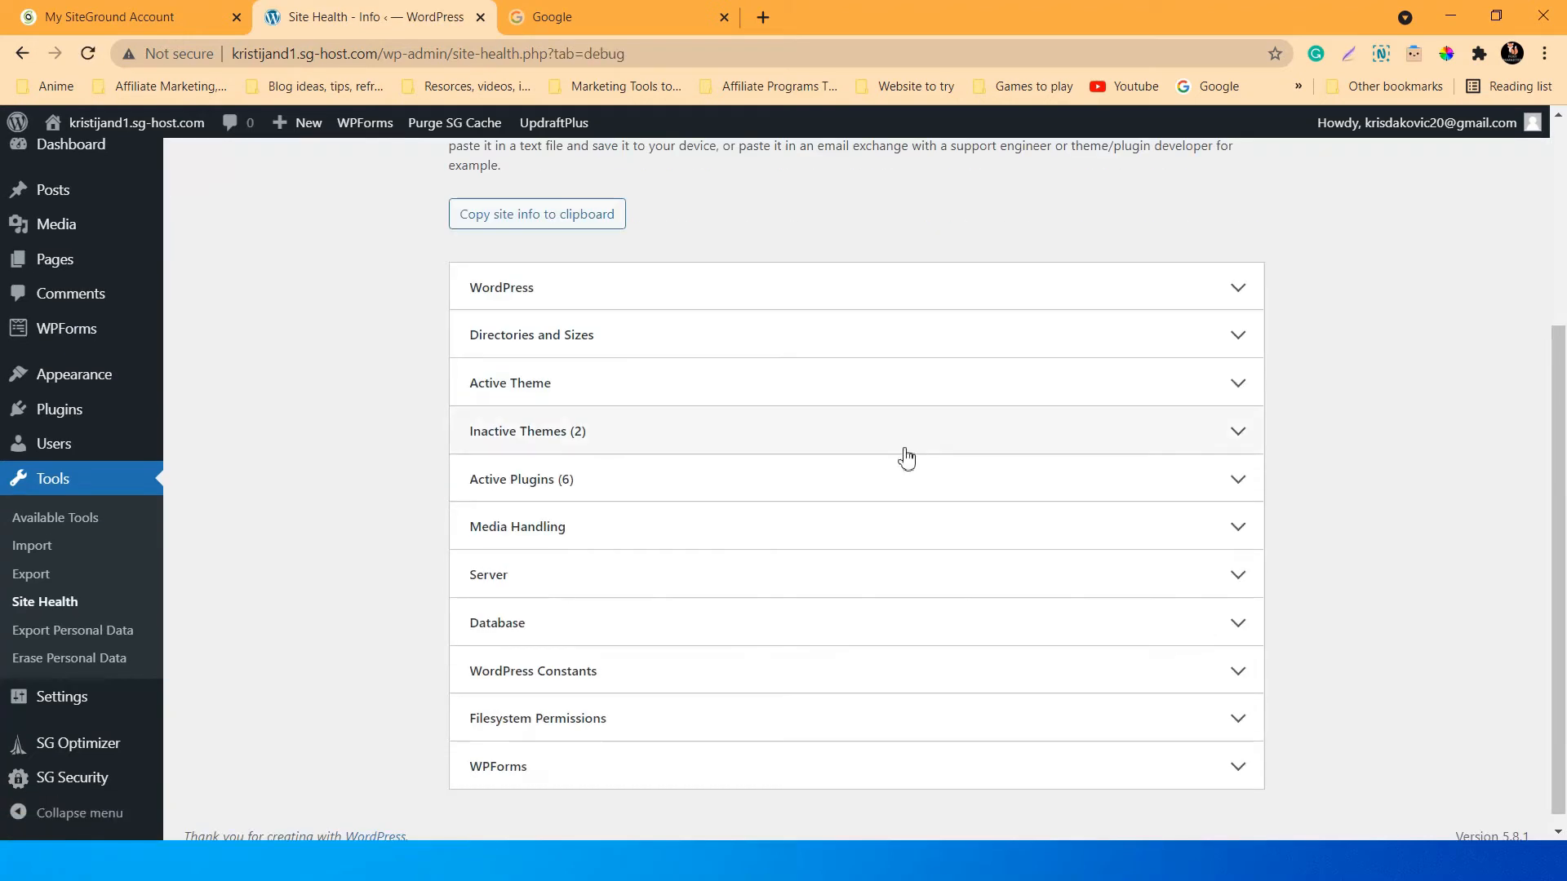
{"action": "left_click", "coordinate": [1216, 400]}
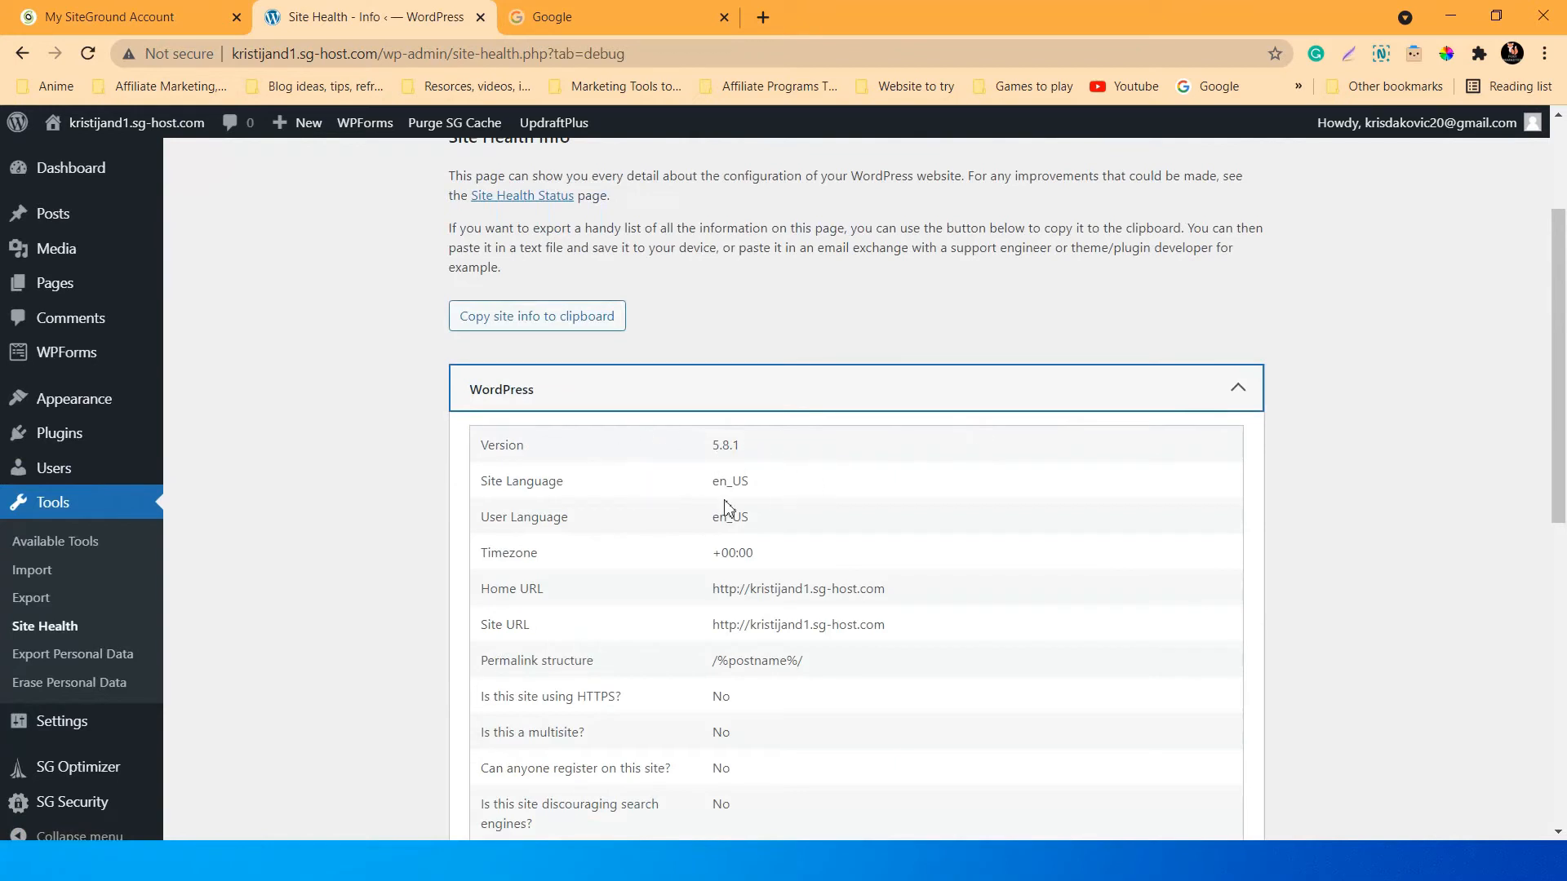
{"action": "scroll", "coordinate": [1038, 511], "scroll_direction": "down", "scroll_amount": 4}
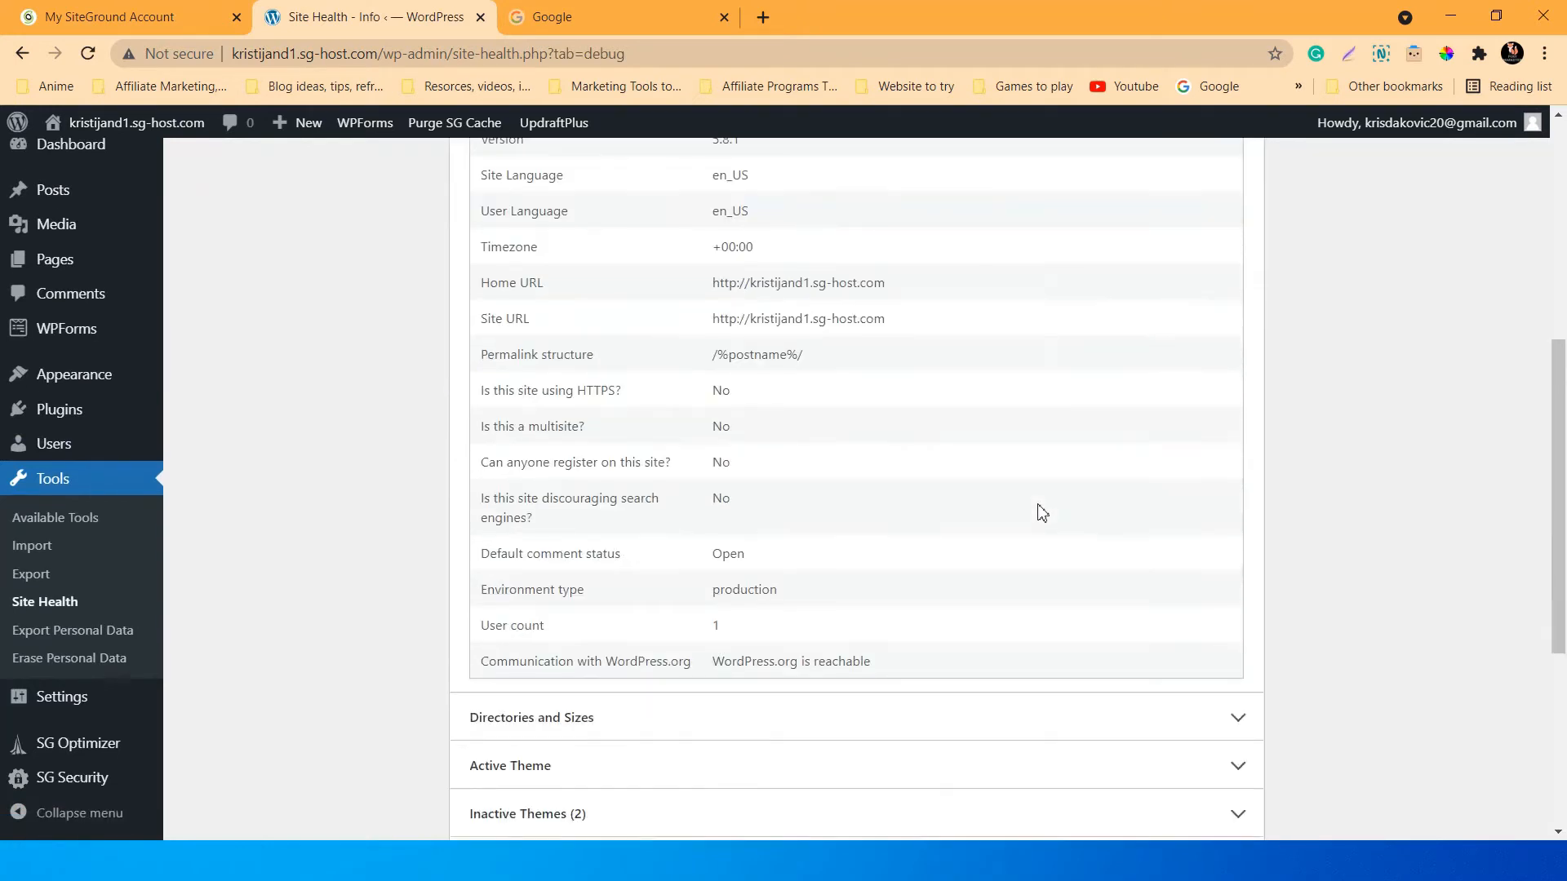
{"action": "scroll", "coordinate": [1039, 511], "scroll_direction": "up", "scroll_amount": 3}
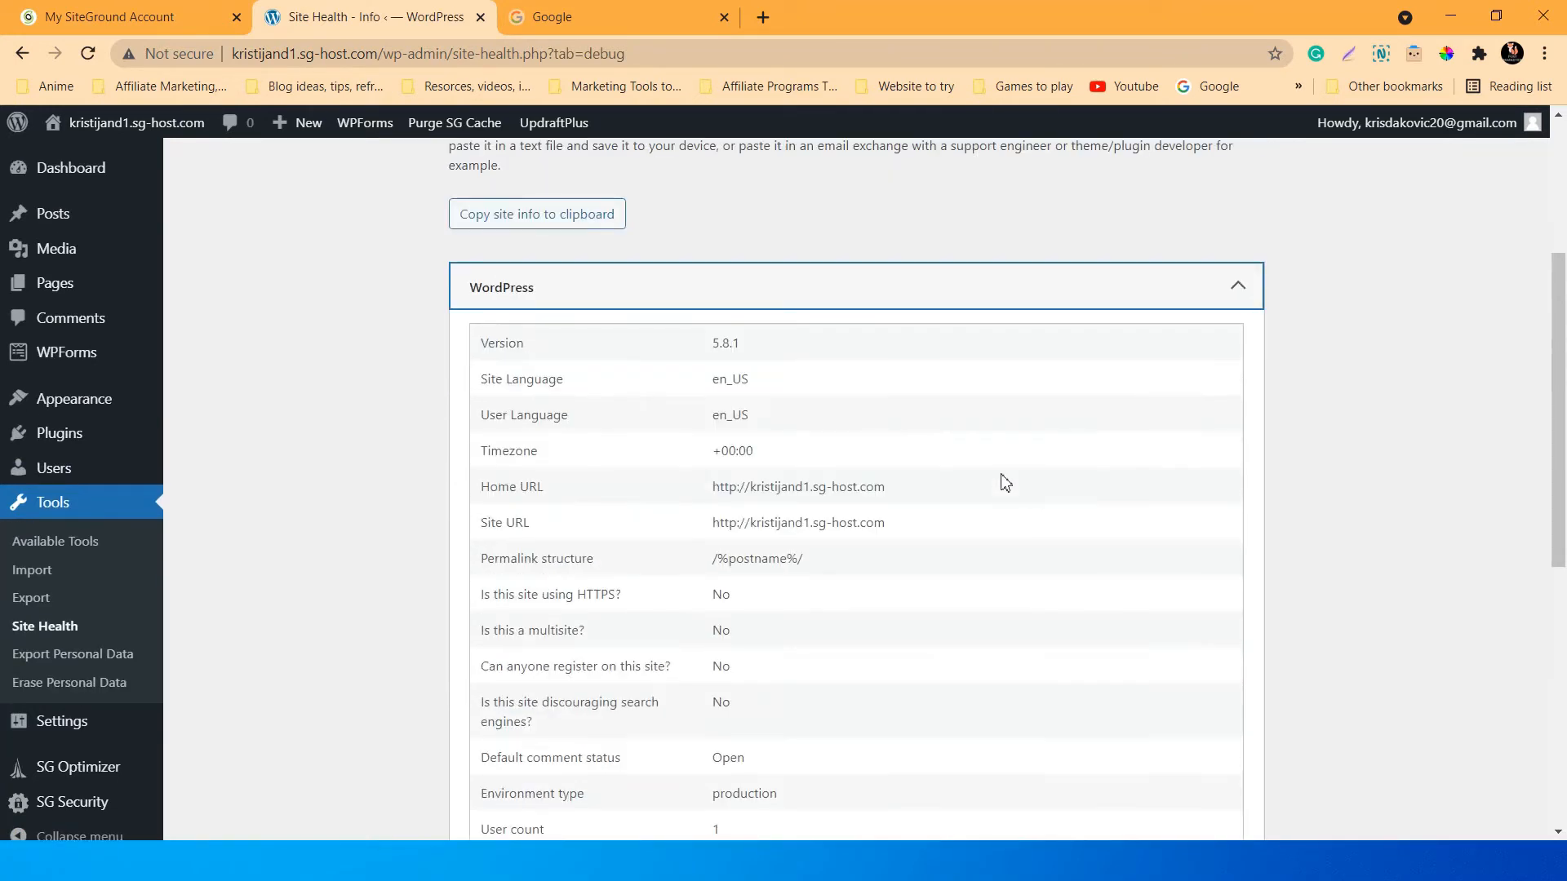
{"action": "left_click", "coordinate": [1123, 294]}
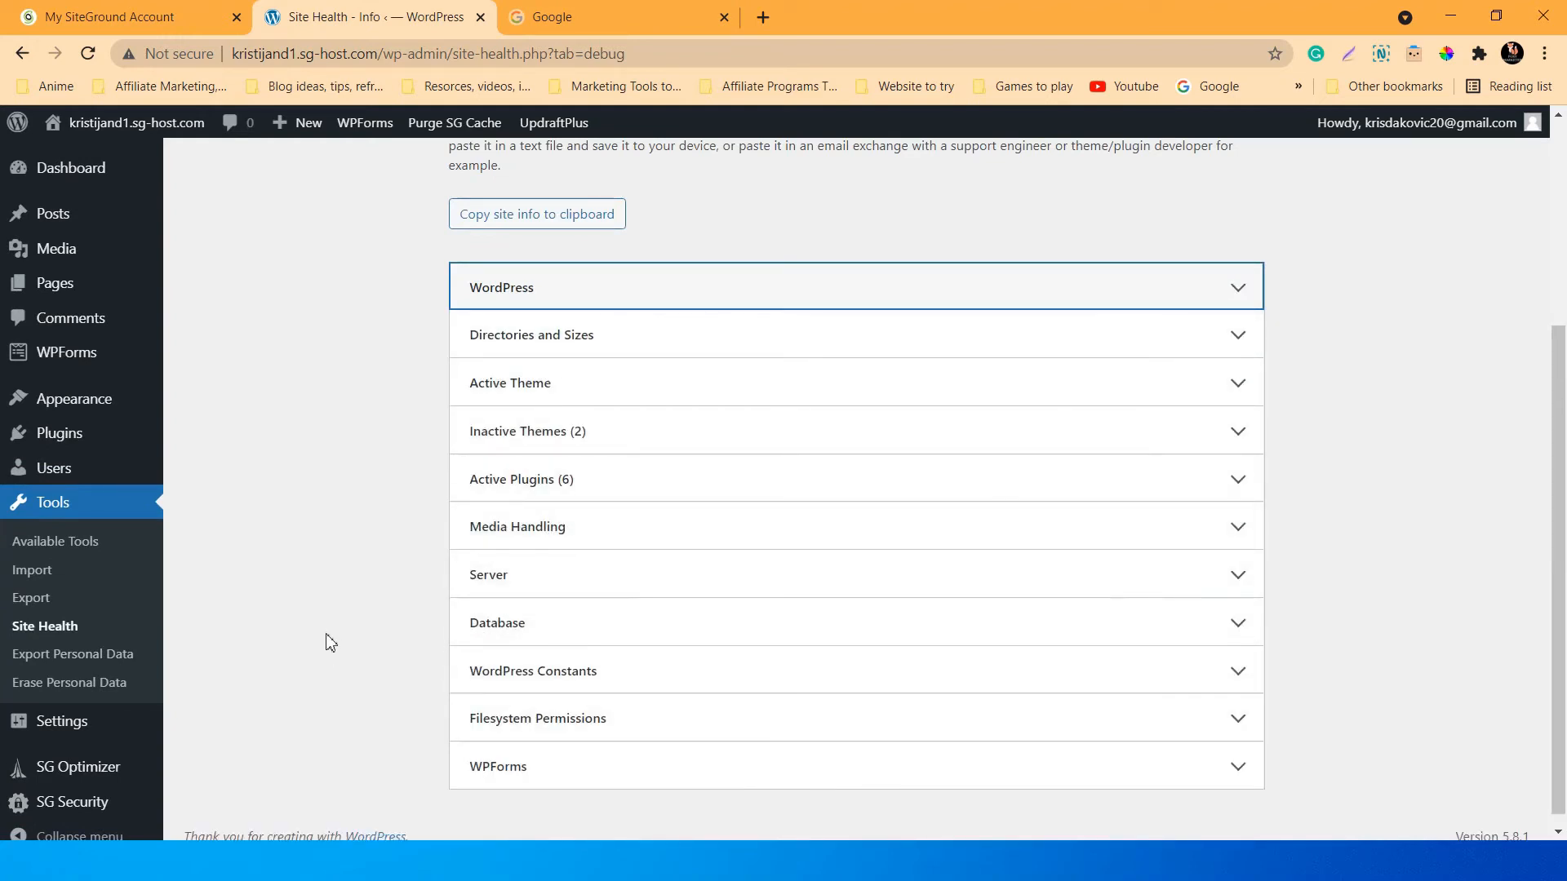
{"action": "scroll", "coordinate": [309, 649], "scroll_direction": "down", "scroll_amount": 1}
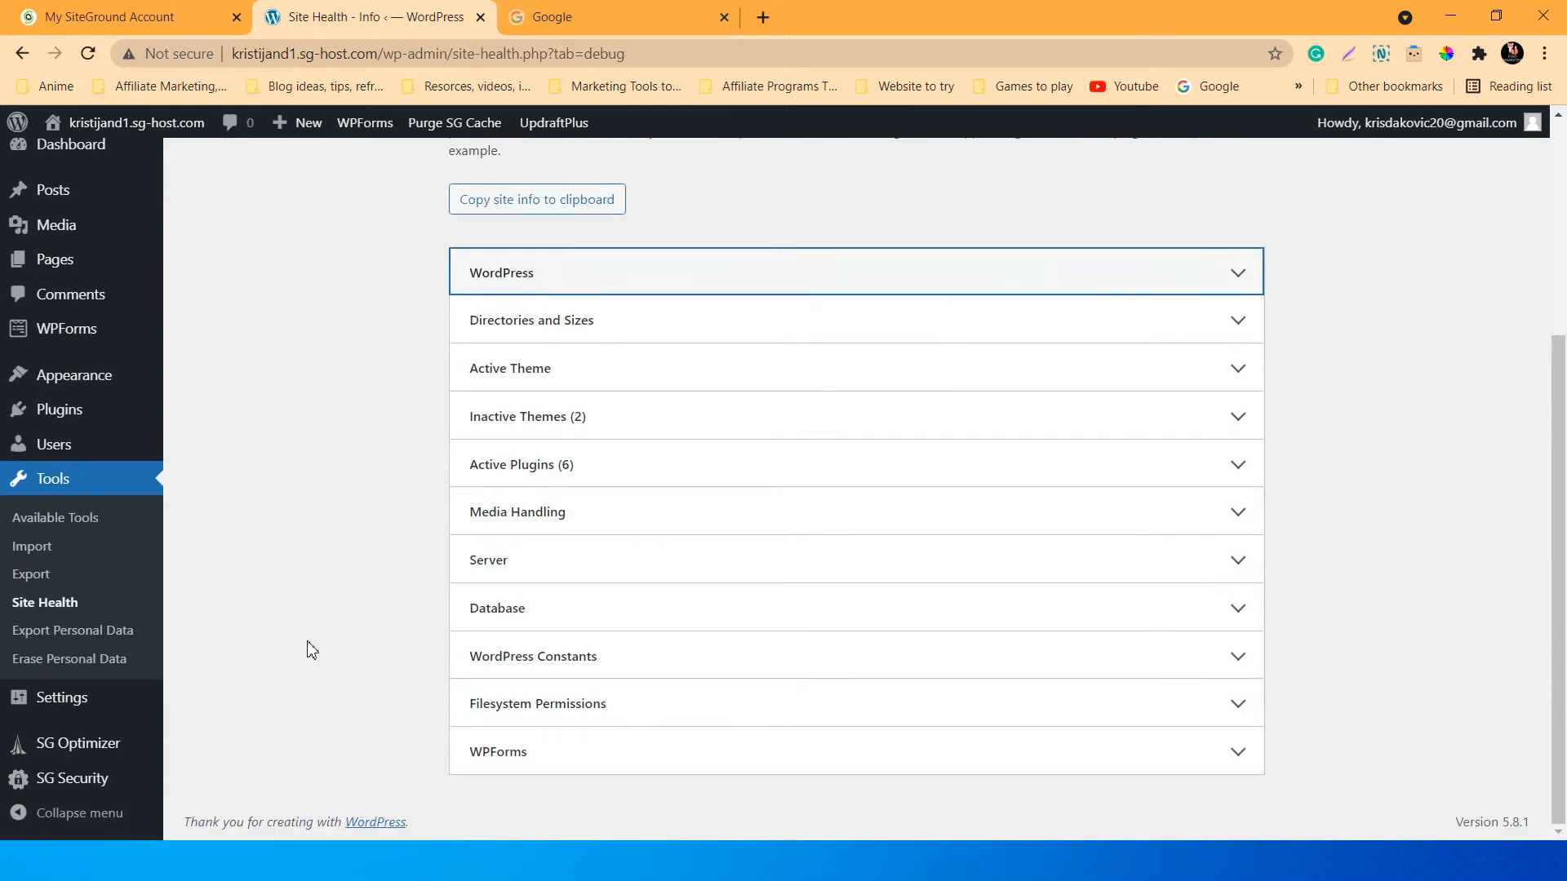
{"action": "scroll", "coordinate": [309, 649], "scroll_direction": "up", "scroll_amount": 1}
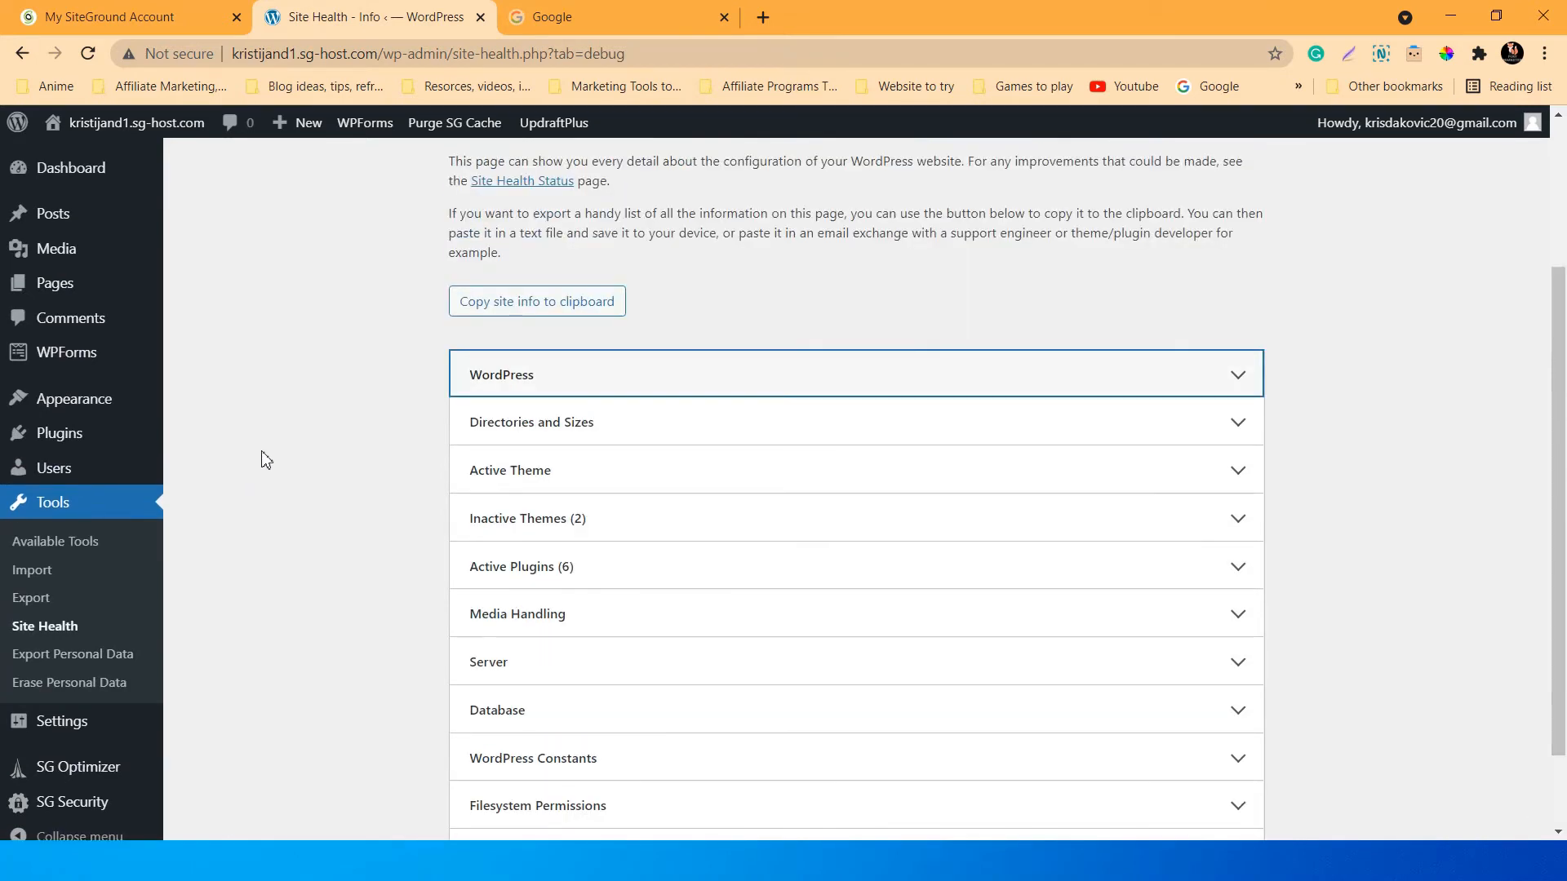
{"action": "mouse_move", "coordinate": [63, 406]}
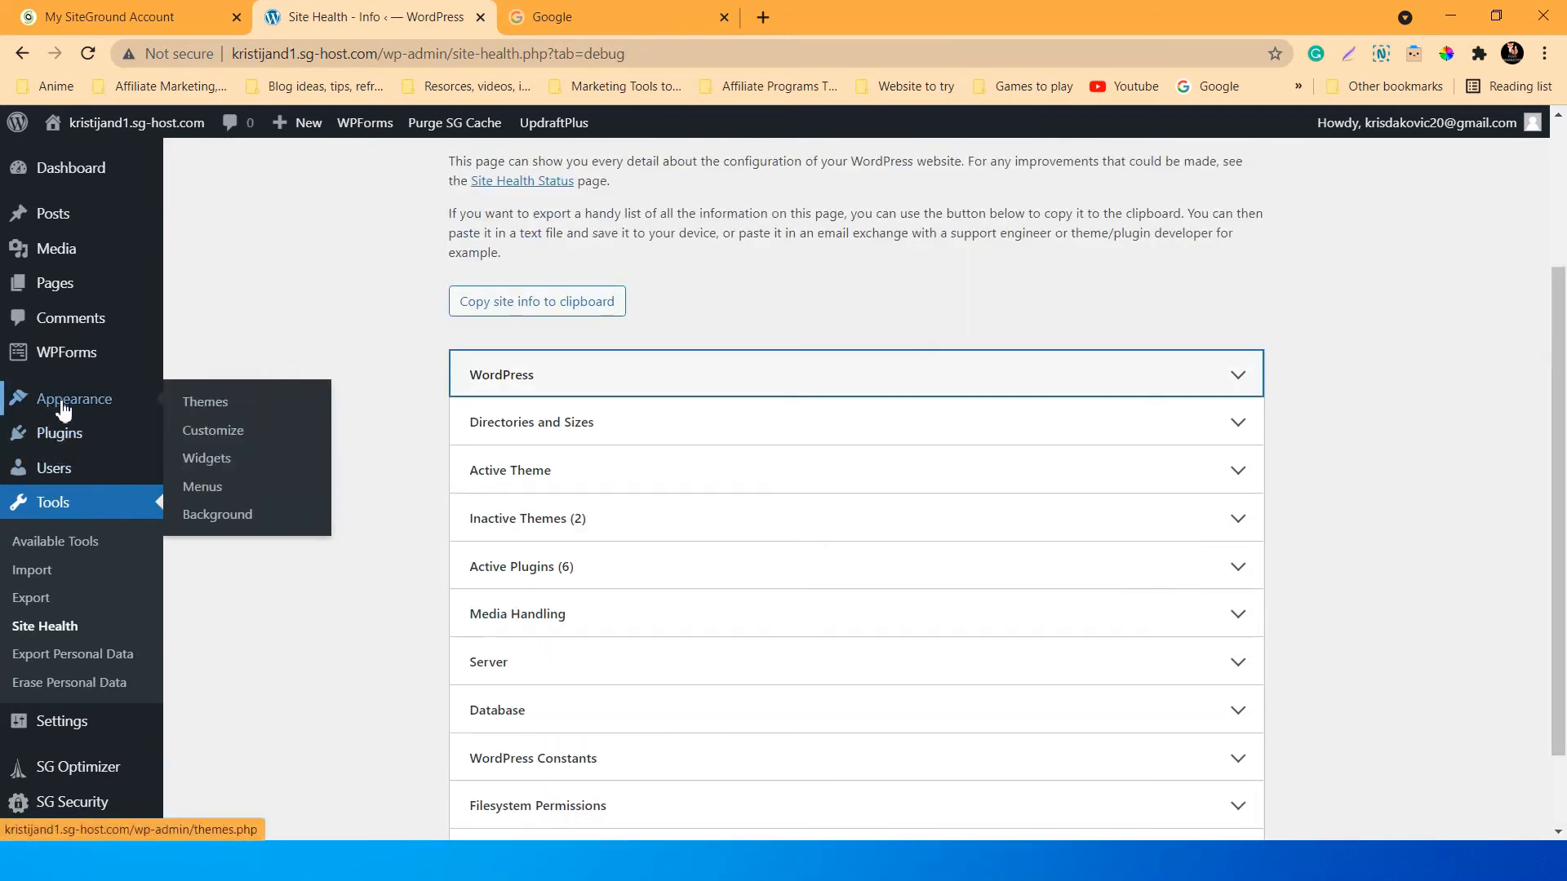
{"action": "mouse_move", "coordinate": [63, 360]}
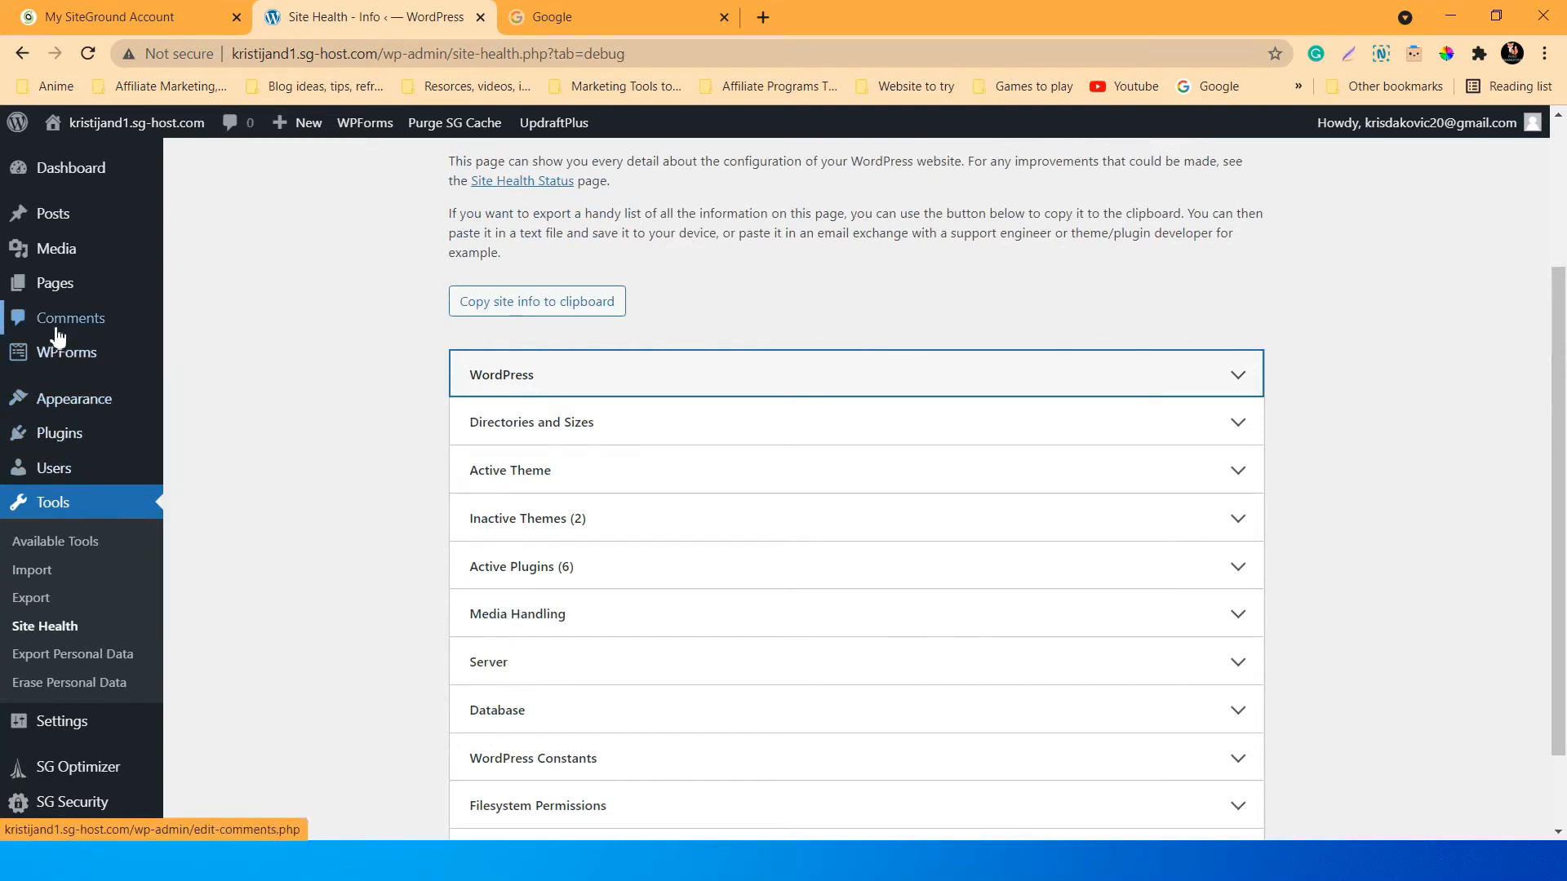
Create and publish a new page titled 'Home', then return to the All Pages list.
{"action": "left_click", "coordinate": [65, 282]}
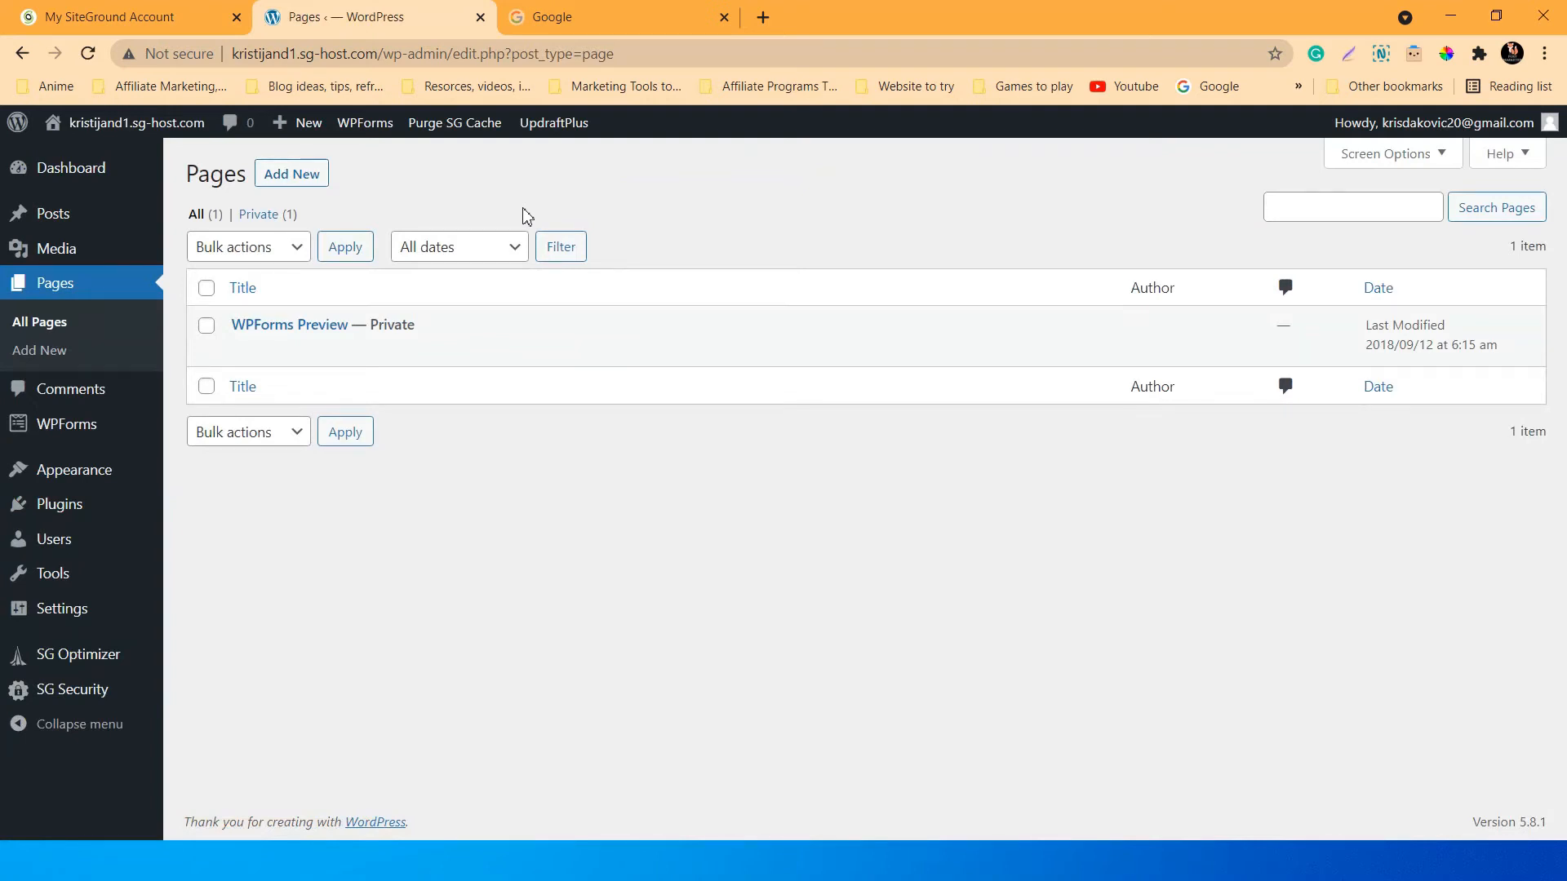
{"action": "left_click", "coordinate": [291, 176]}
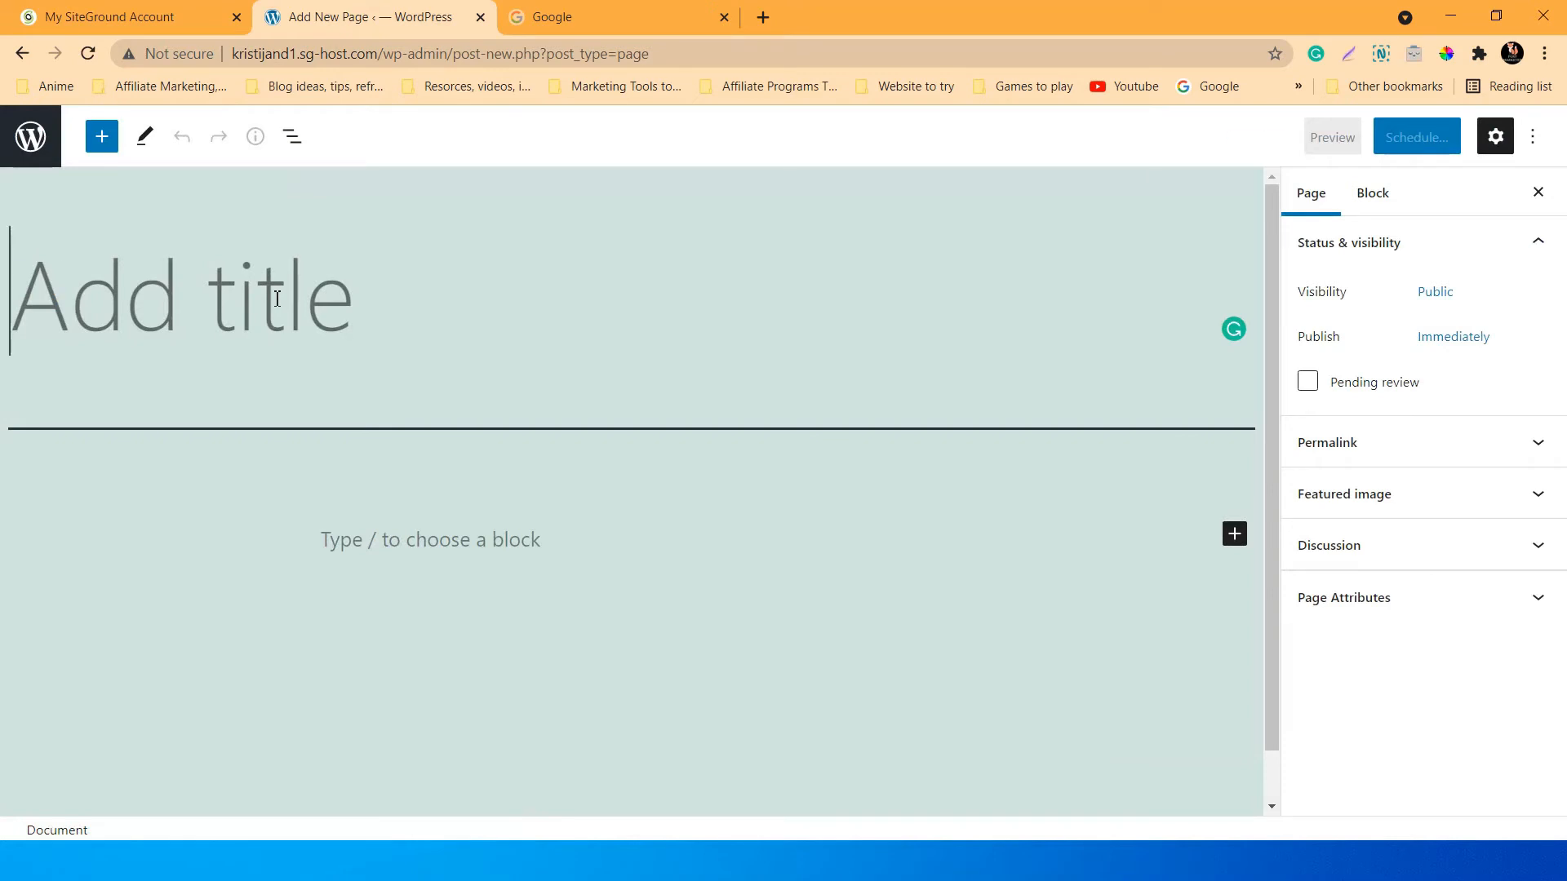
{"action": "type", "text": "Home"}
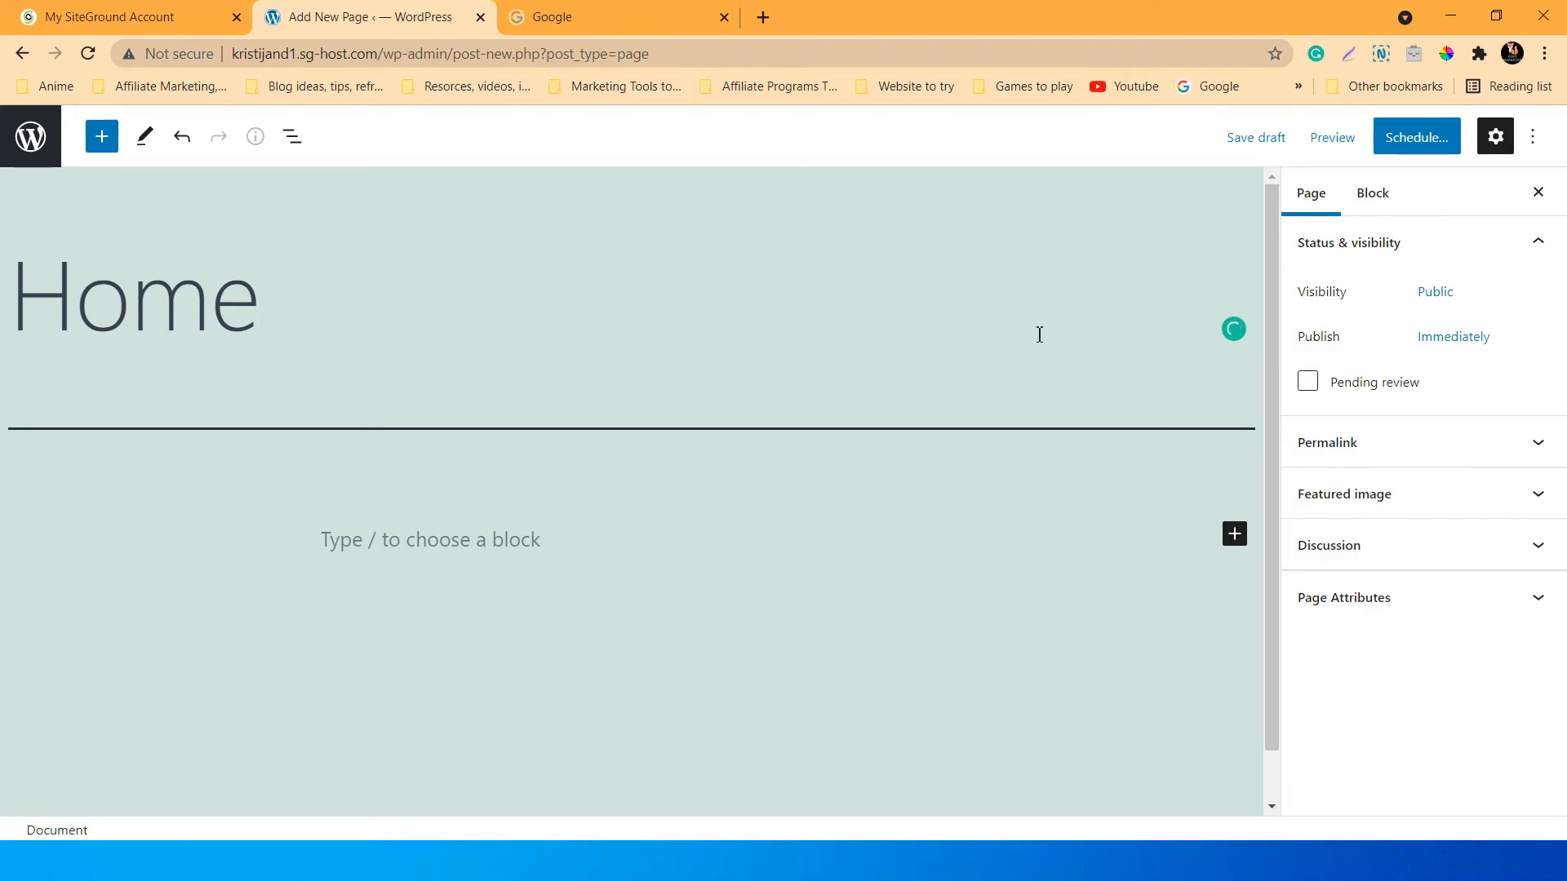
{"action": "left_click", "coordinate": [1405, 146]}
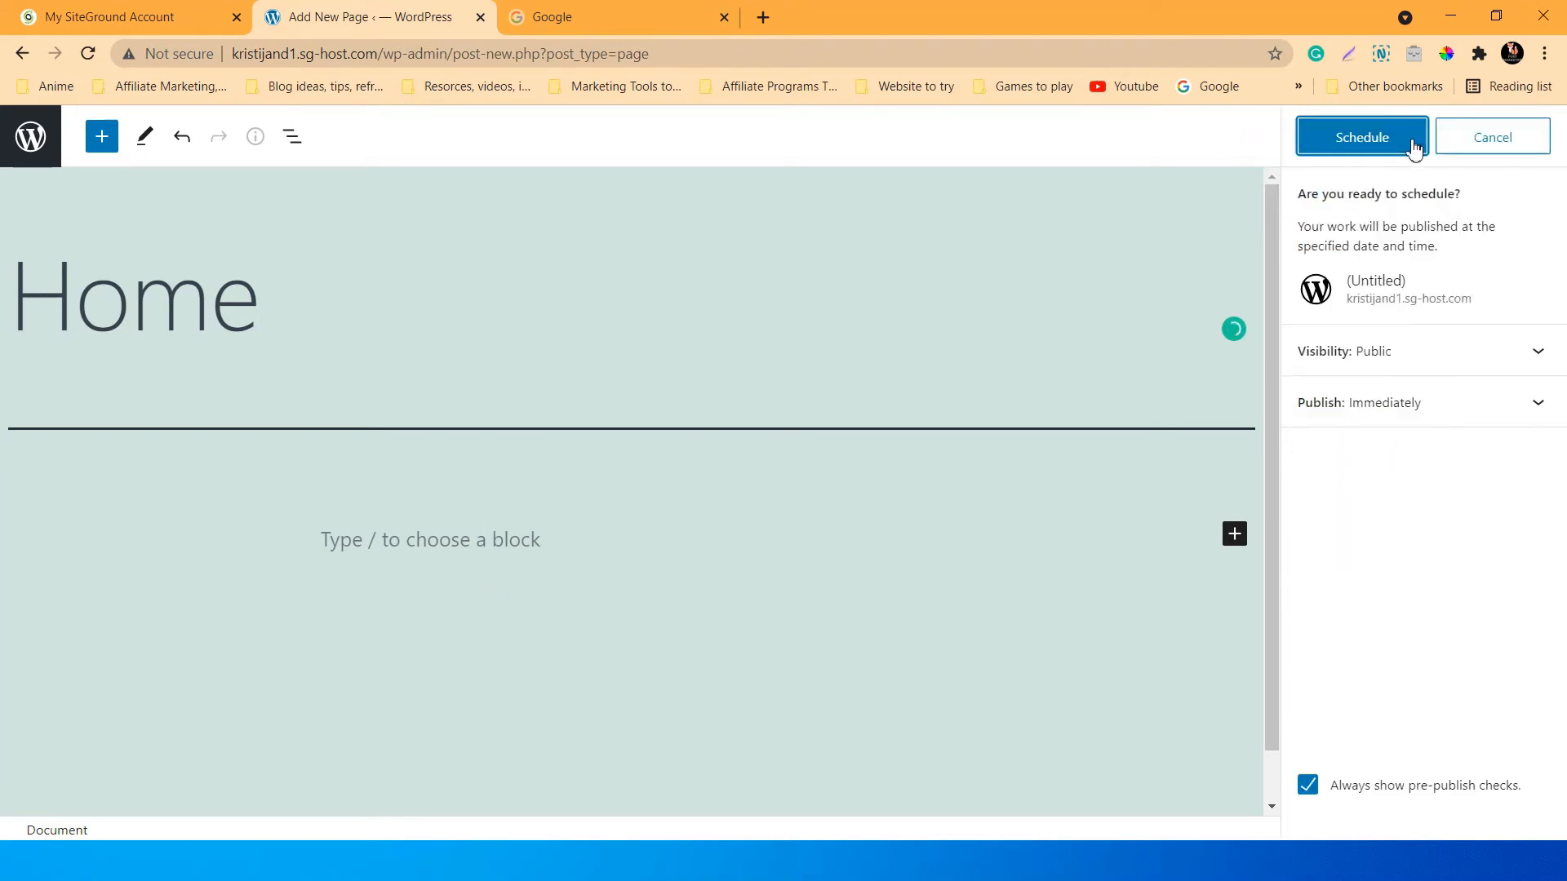
{"action": "left_click", "coordinate": [1380, 145]}
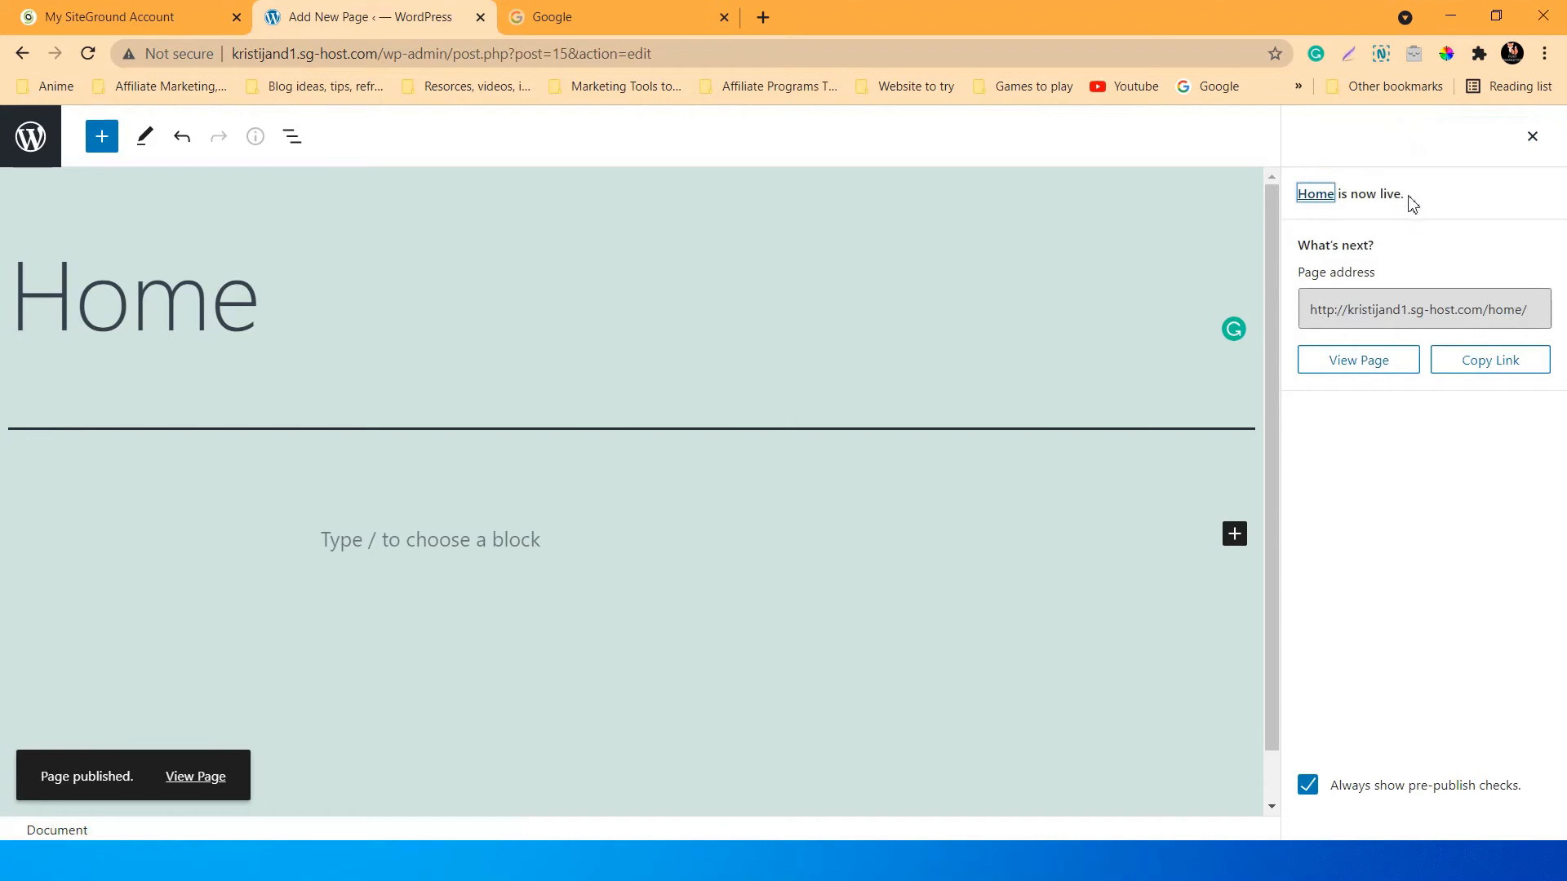
{"action": "left_click", "coordinate": [34, 151]}
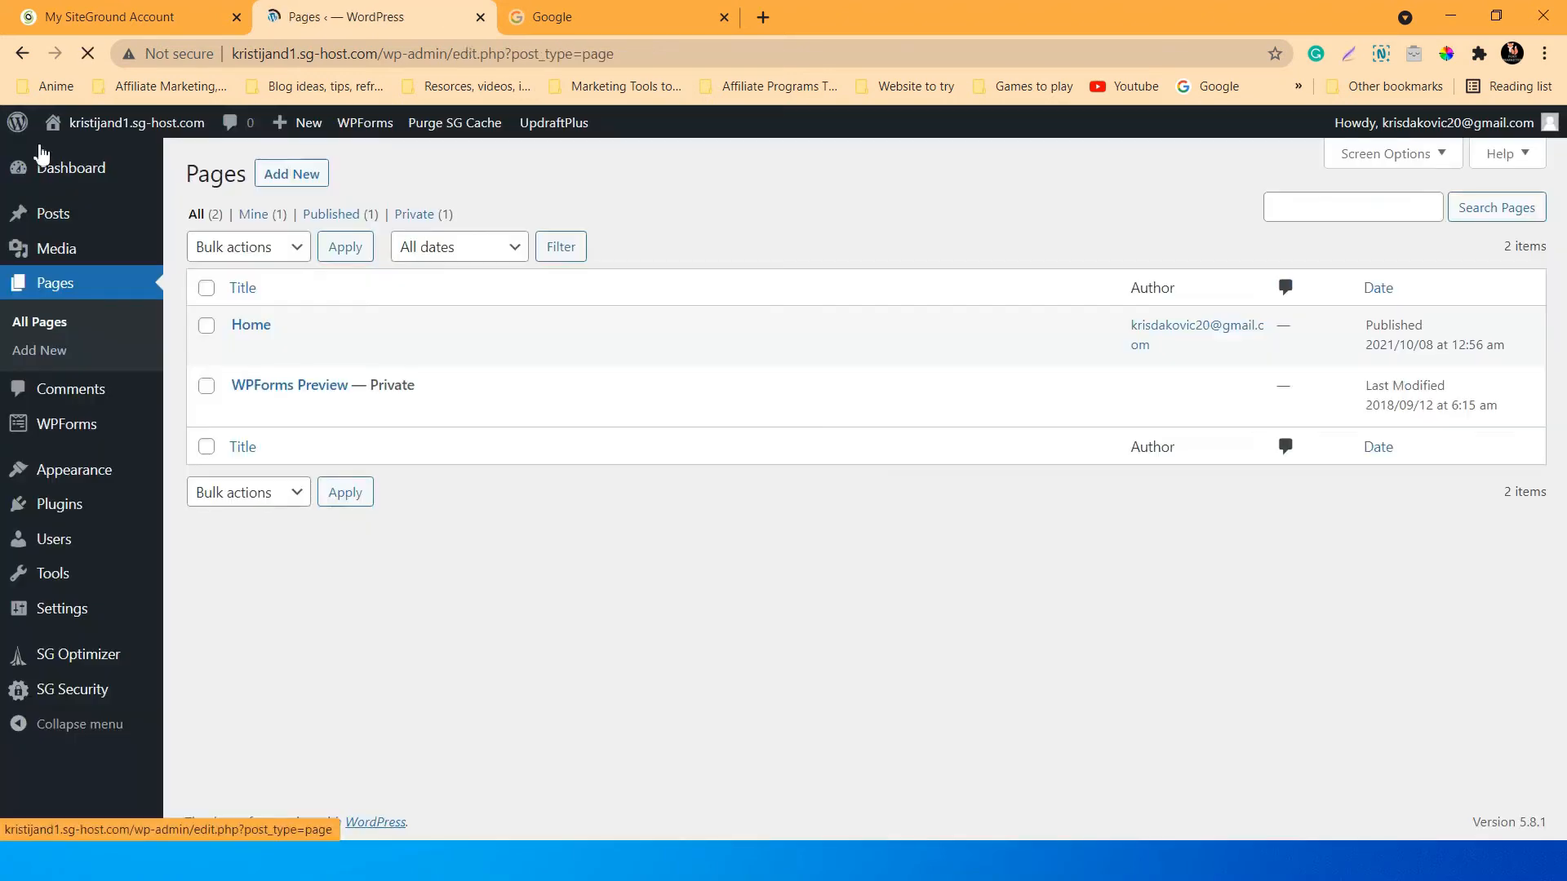
Add and publish another page titled 'Blog', then go back to the Pages list.
{"action": "left_click", "coordinate": [304, 177]}
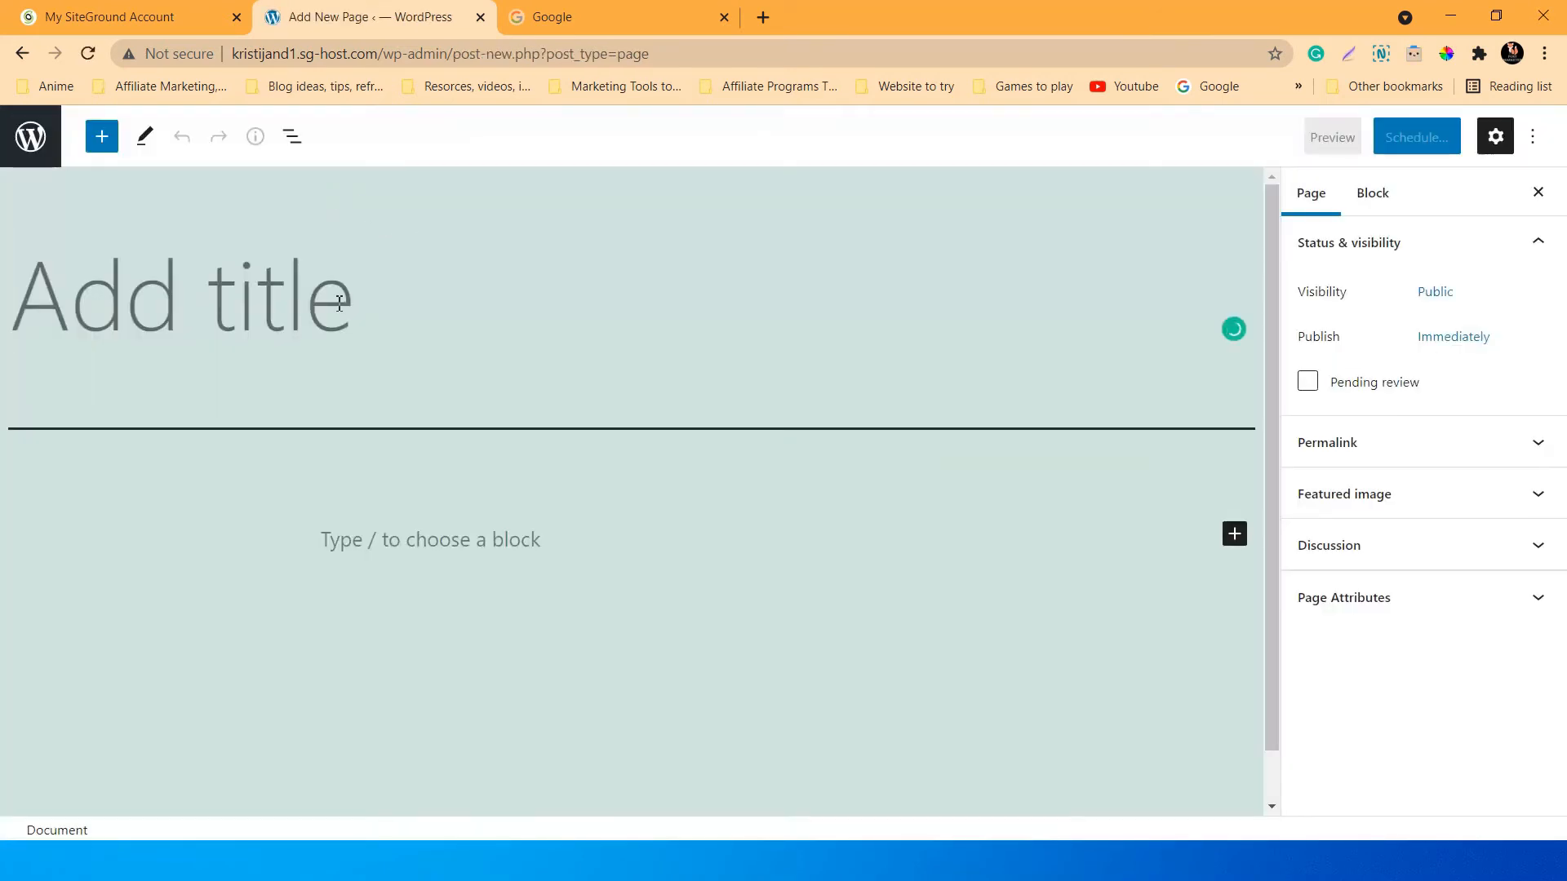
{"action": "left_click", "coordinate": [340, 304]}
{"action": "type", "text": "Blog"}
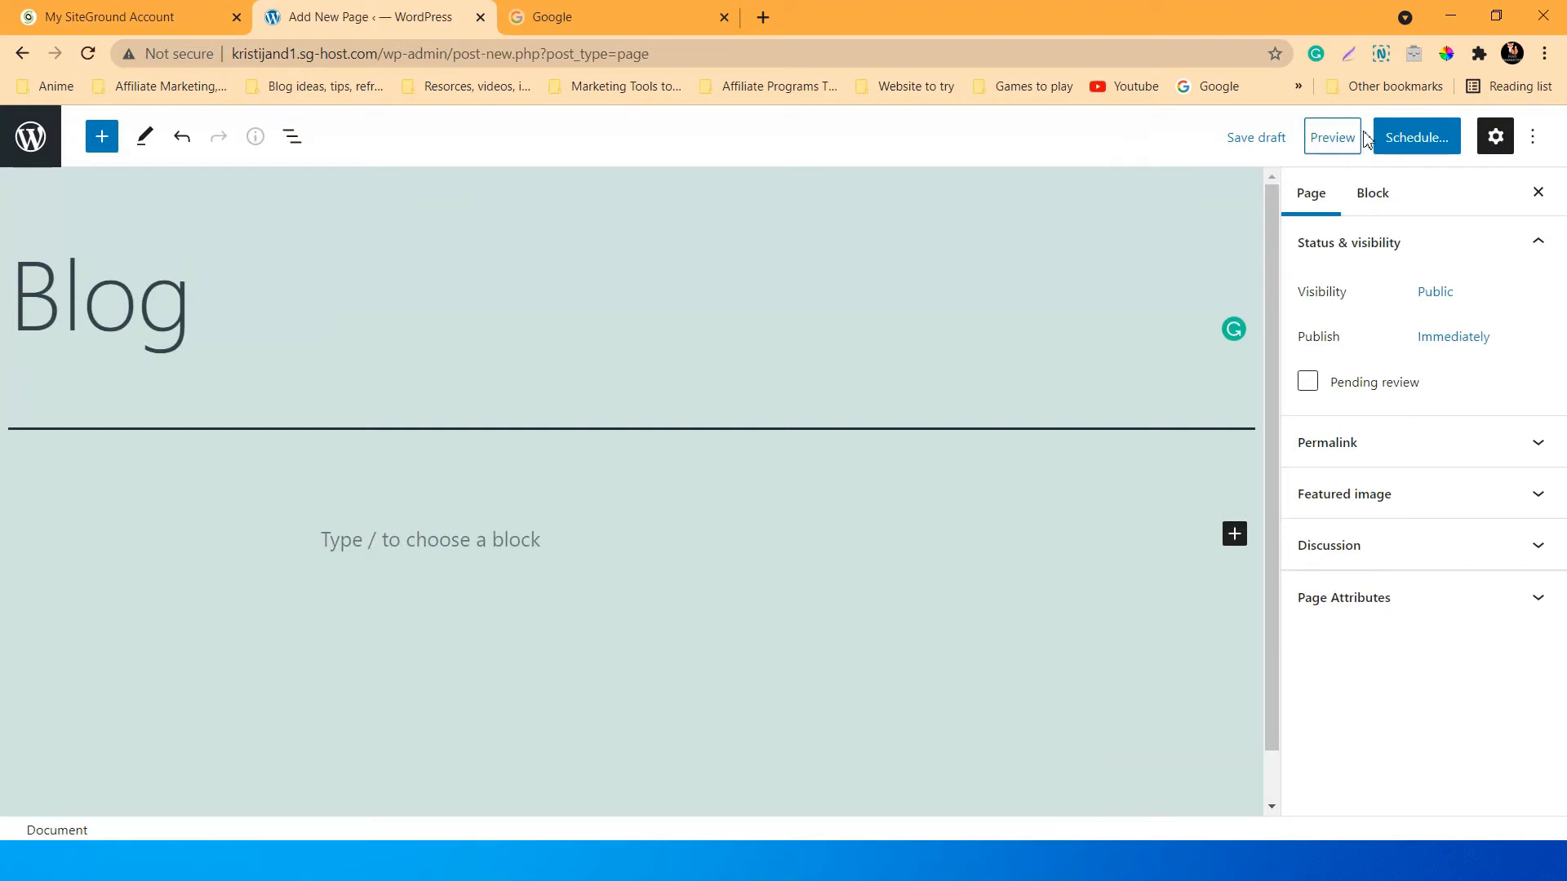
{"action": "left_click", "coordinate": [1412, 139]}
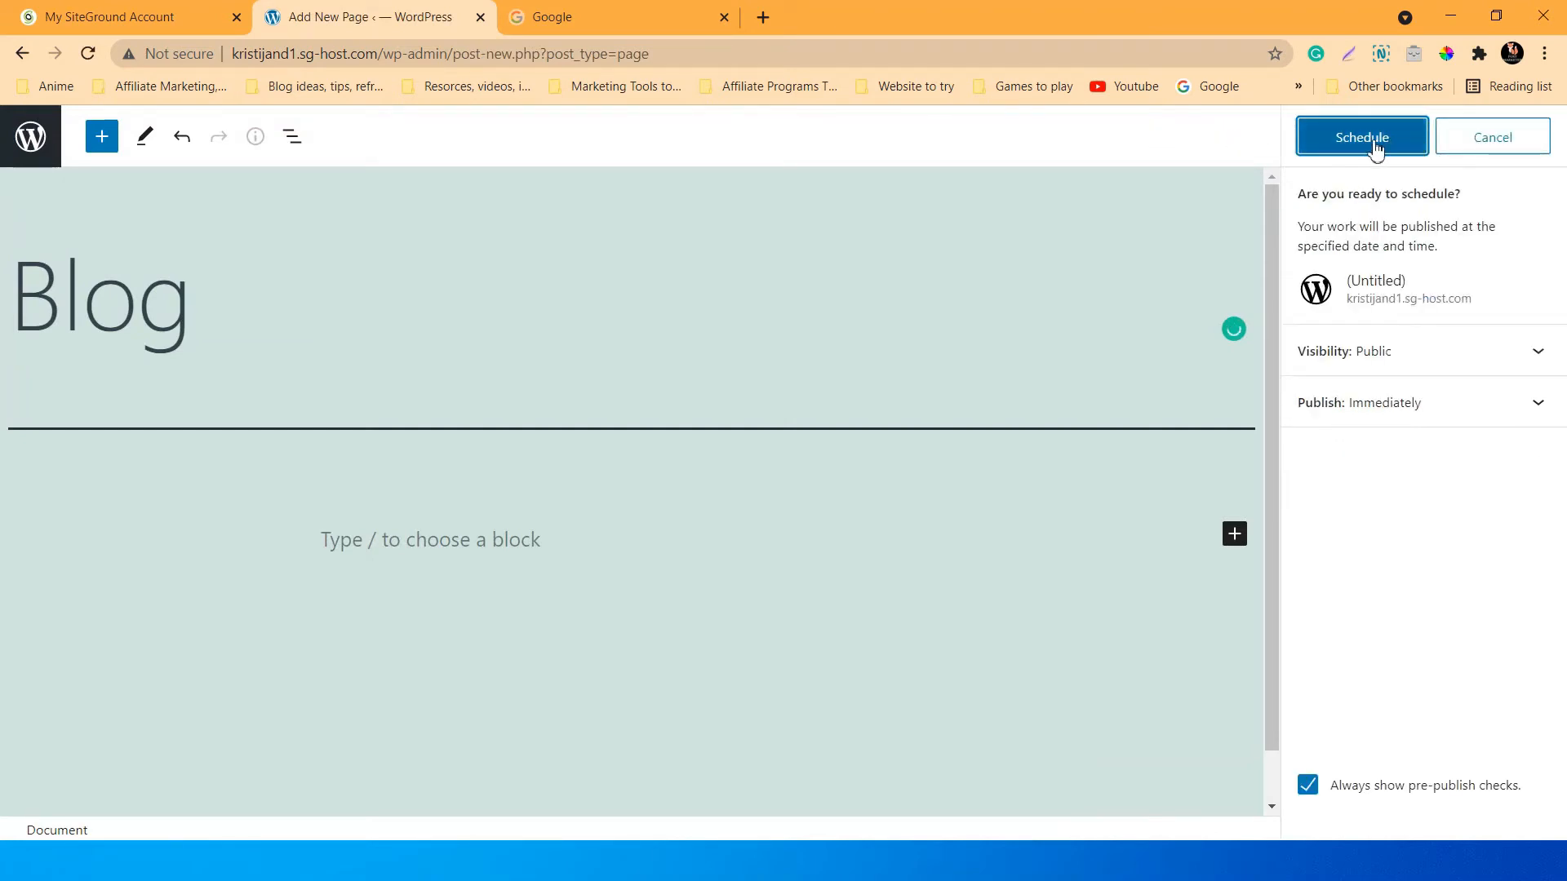
{"action": "left_click", "coordinate": [1372, 139]}
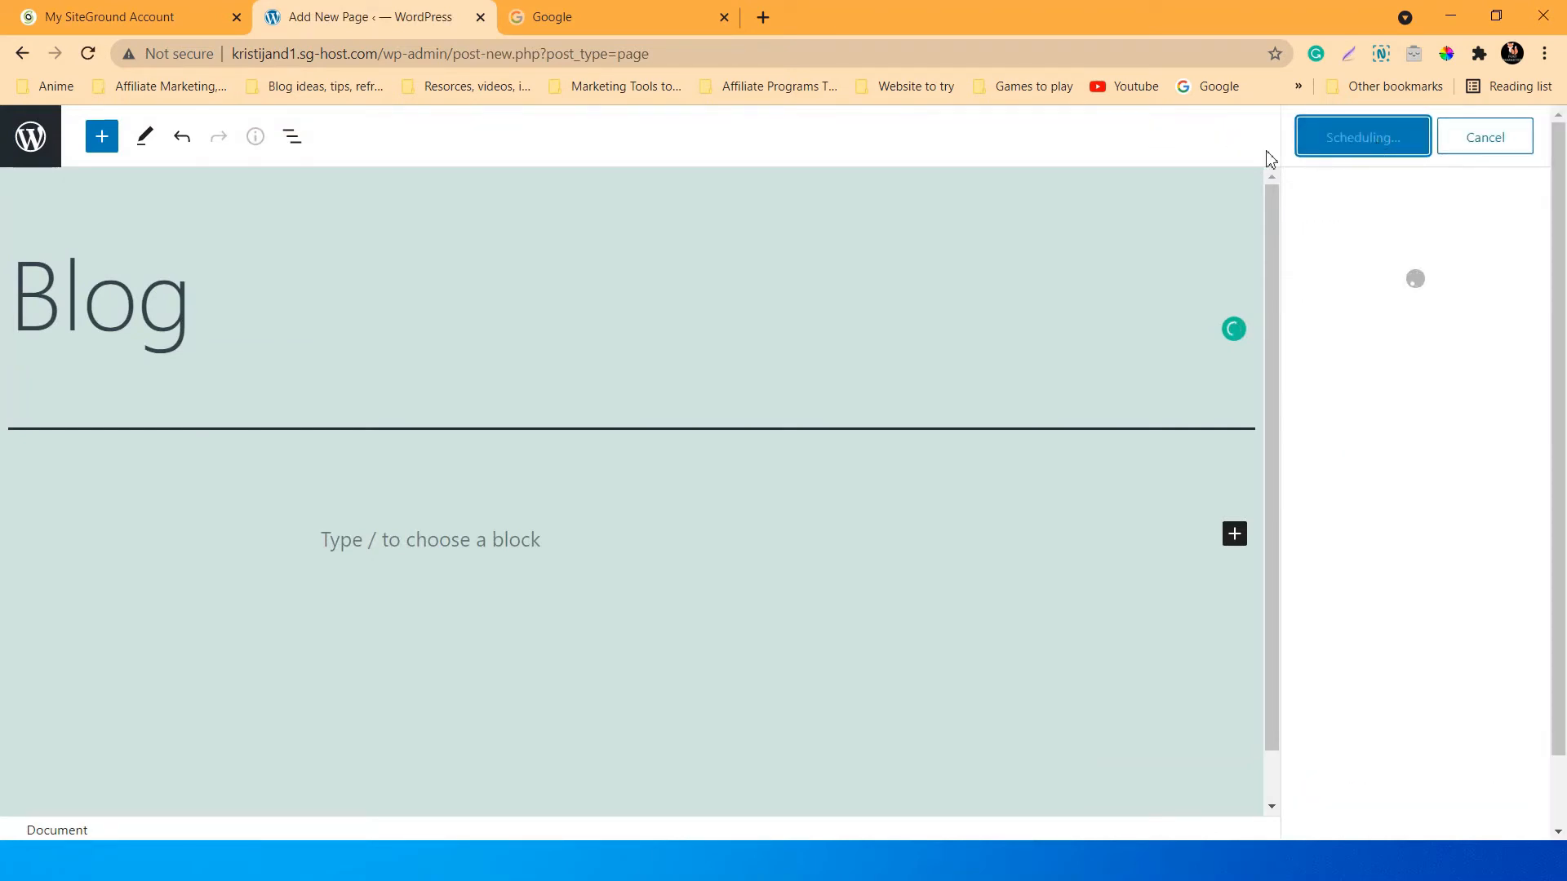
{"action": "left_click", "coordinate": [33, 138]}
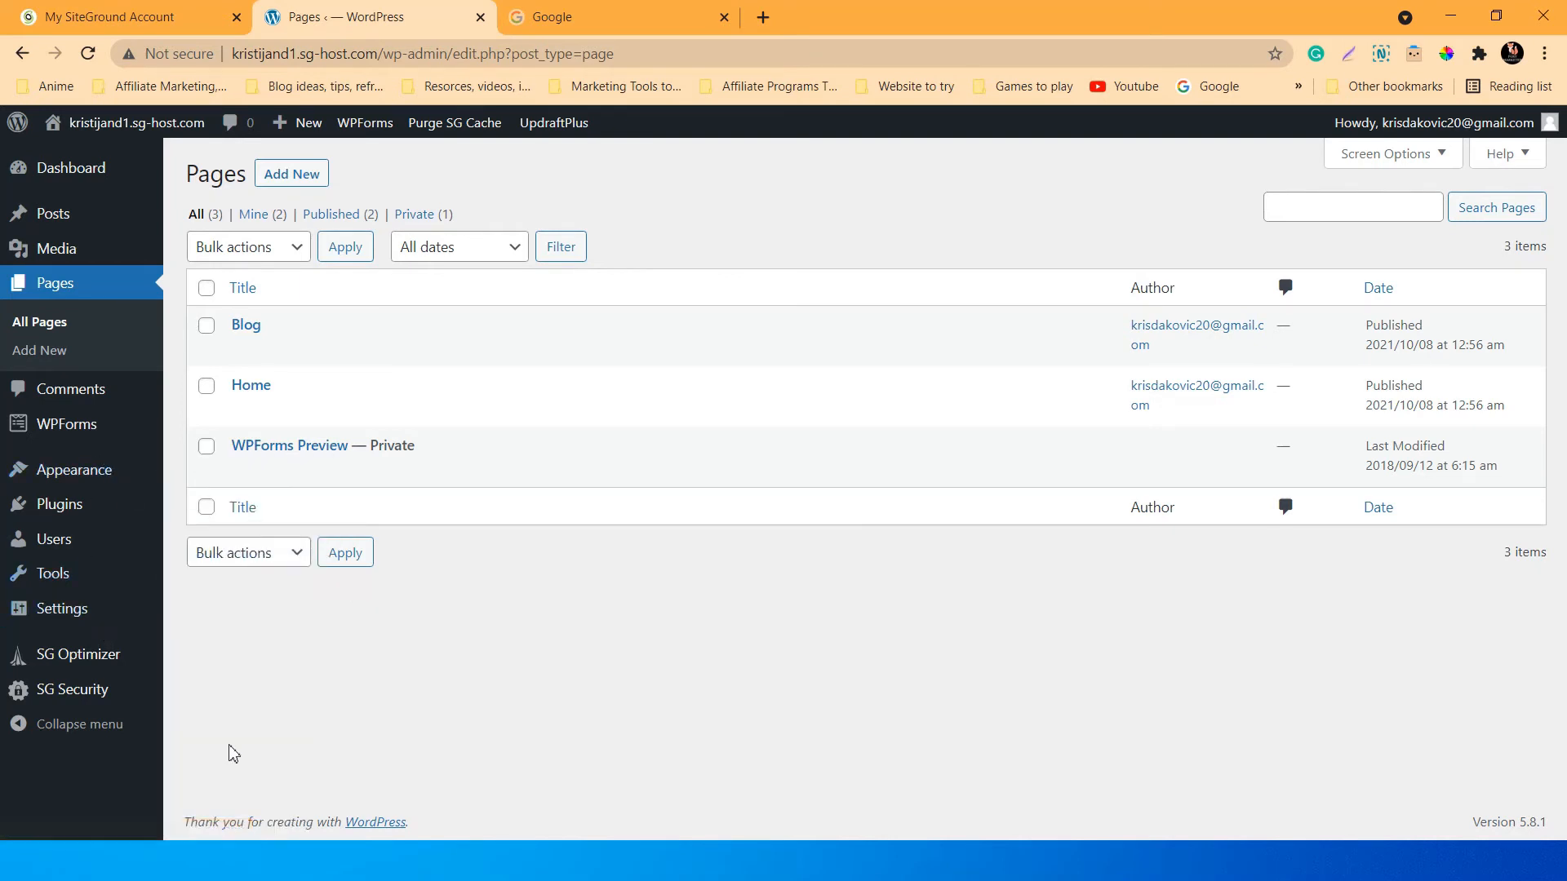
Look through the General and Writing settings, then open Reading settings.
{"action": "left_click", "coordinate": [59, 618]}
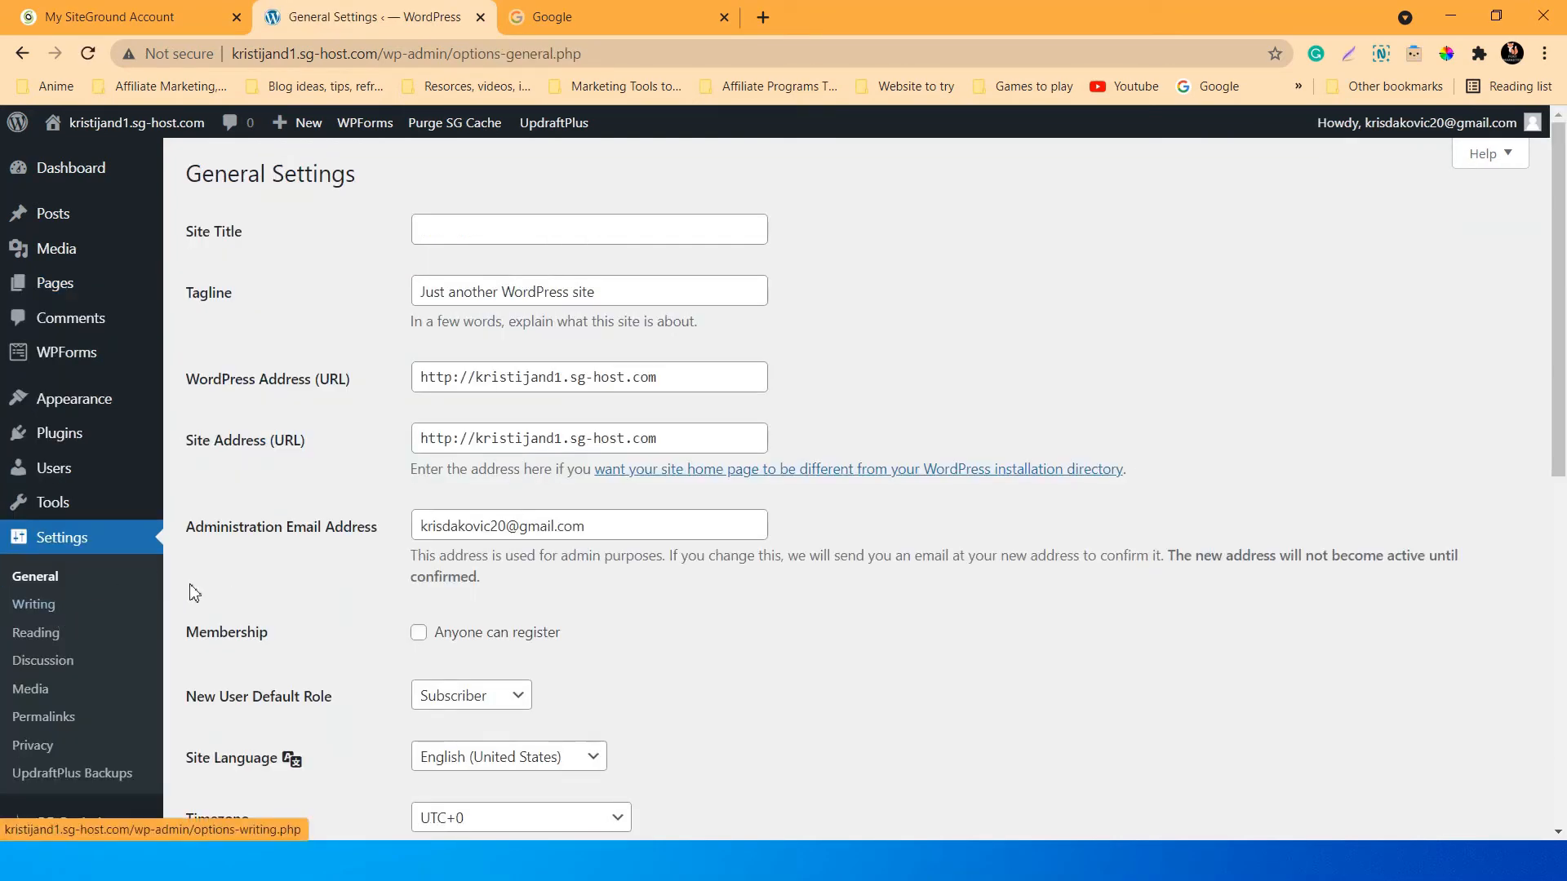
{"action": "scroll", "coordinate": [180, 579], "scroll_direction": "down", "scroll_amount": 1}
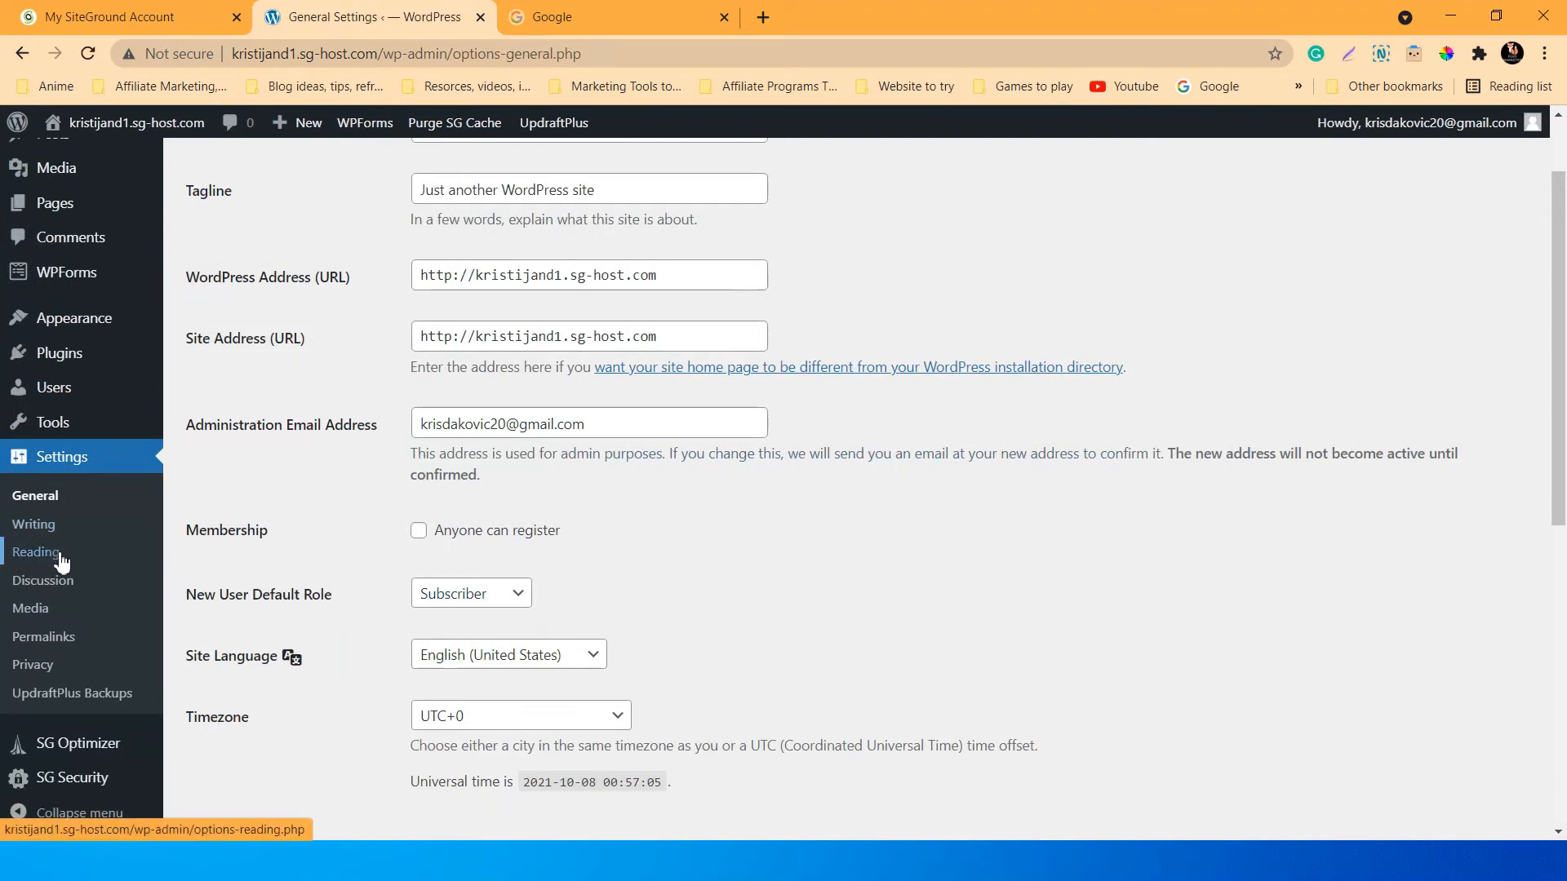
{"action": "left_click", "coordinate": [42, 526]}
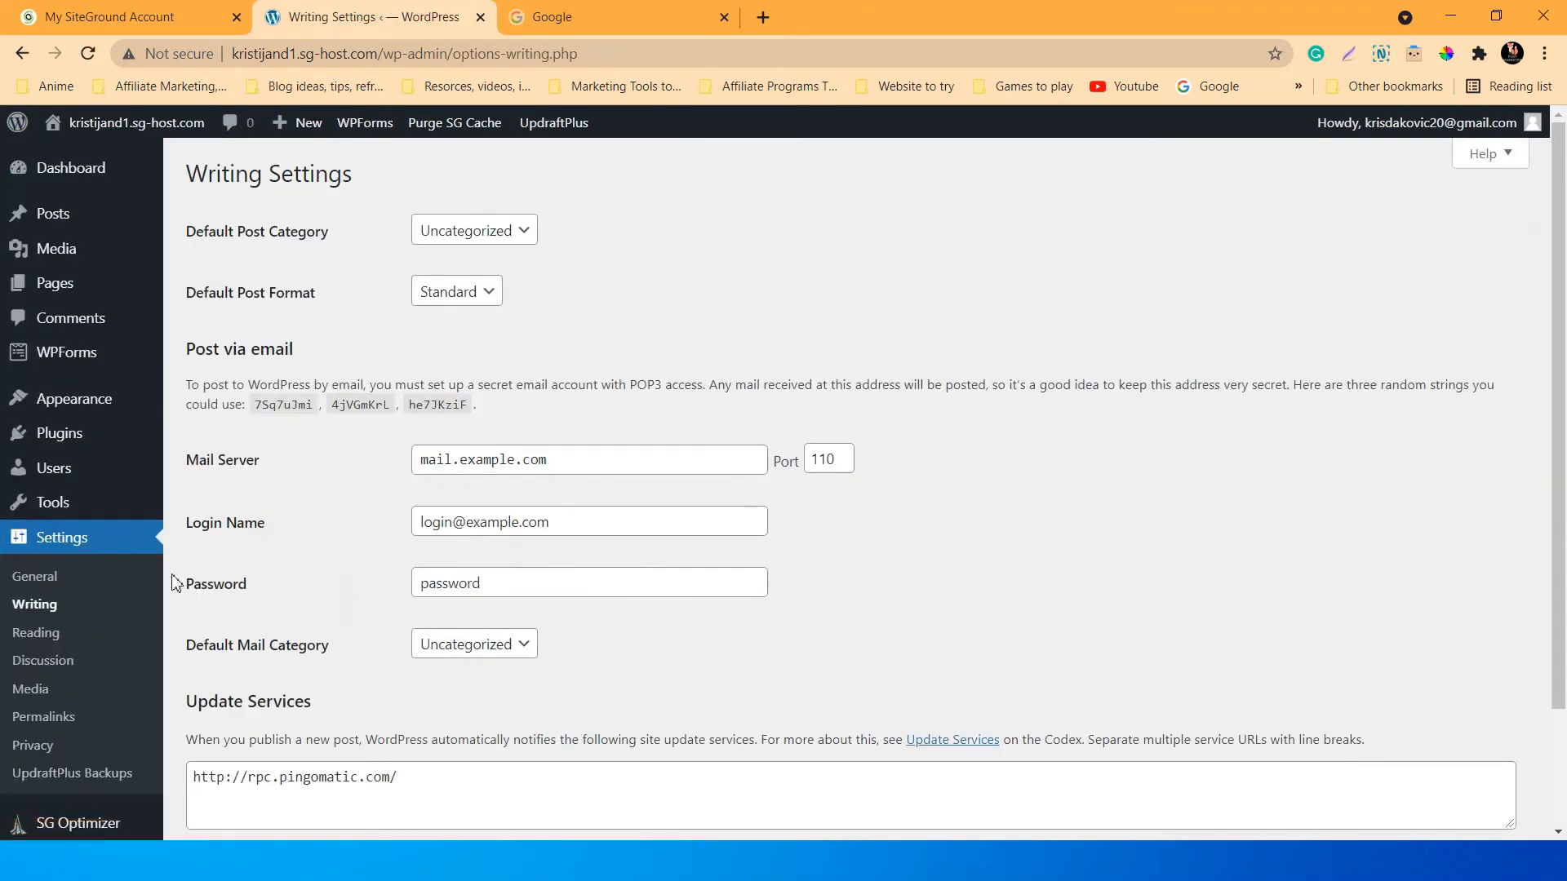
{"action": "left_click", "coordinate": [50, 636]}
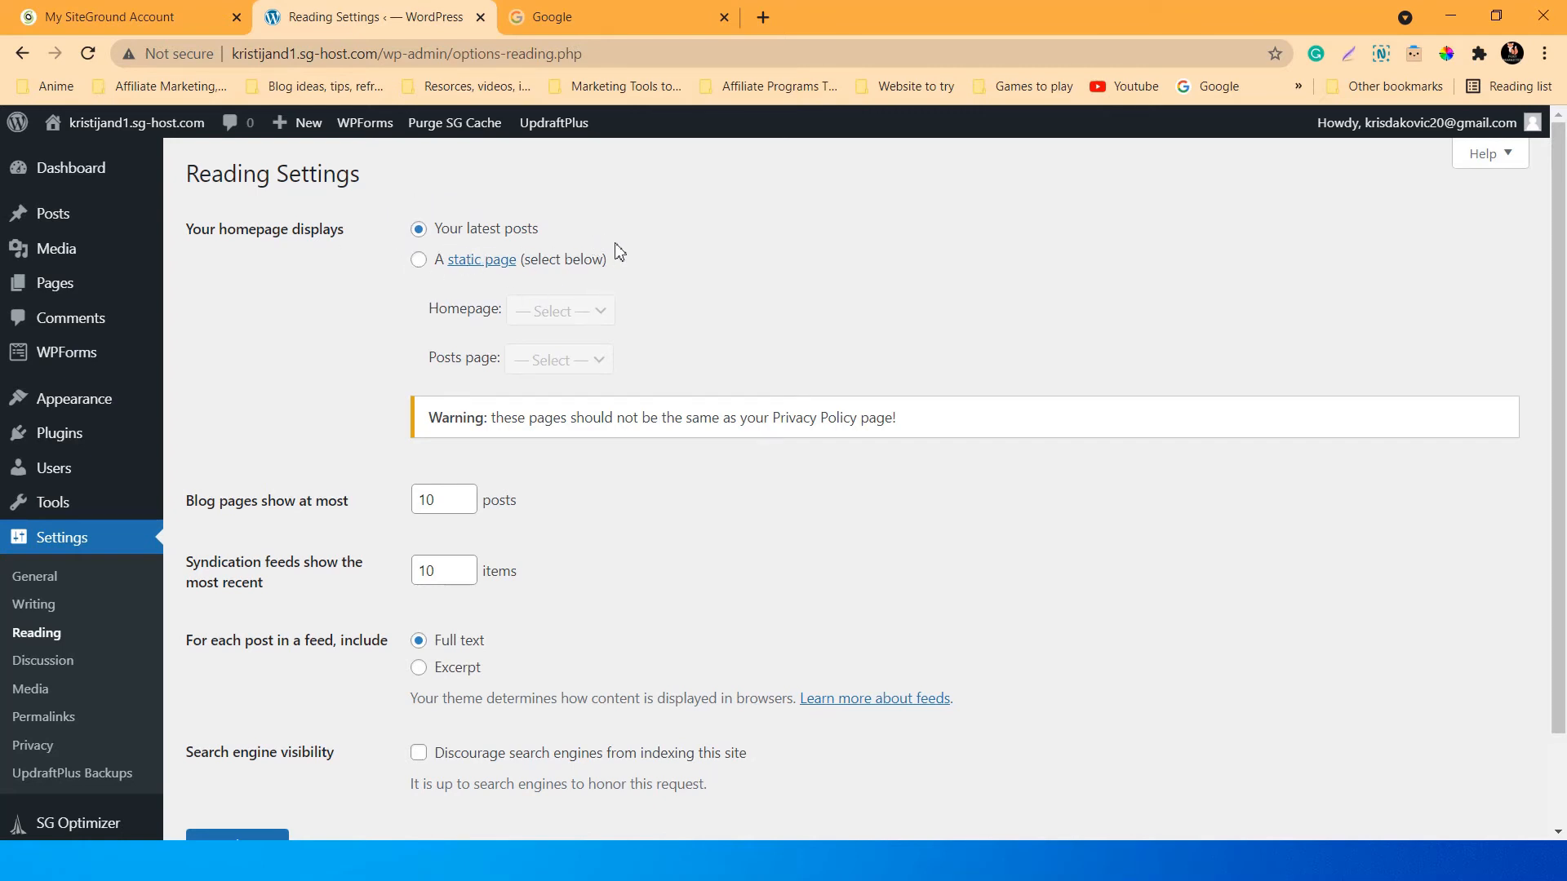
Set the homepage to a static page with Home as front page and Blog as posts page, and save.
{"action": "left_click", "coordinate": [419, 259]}
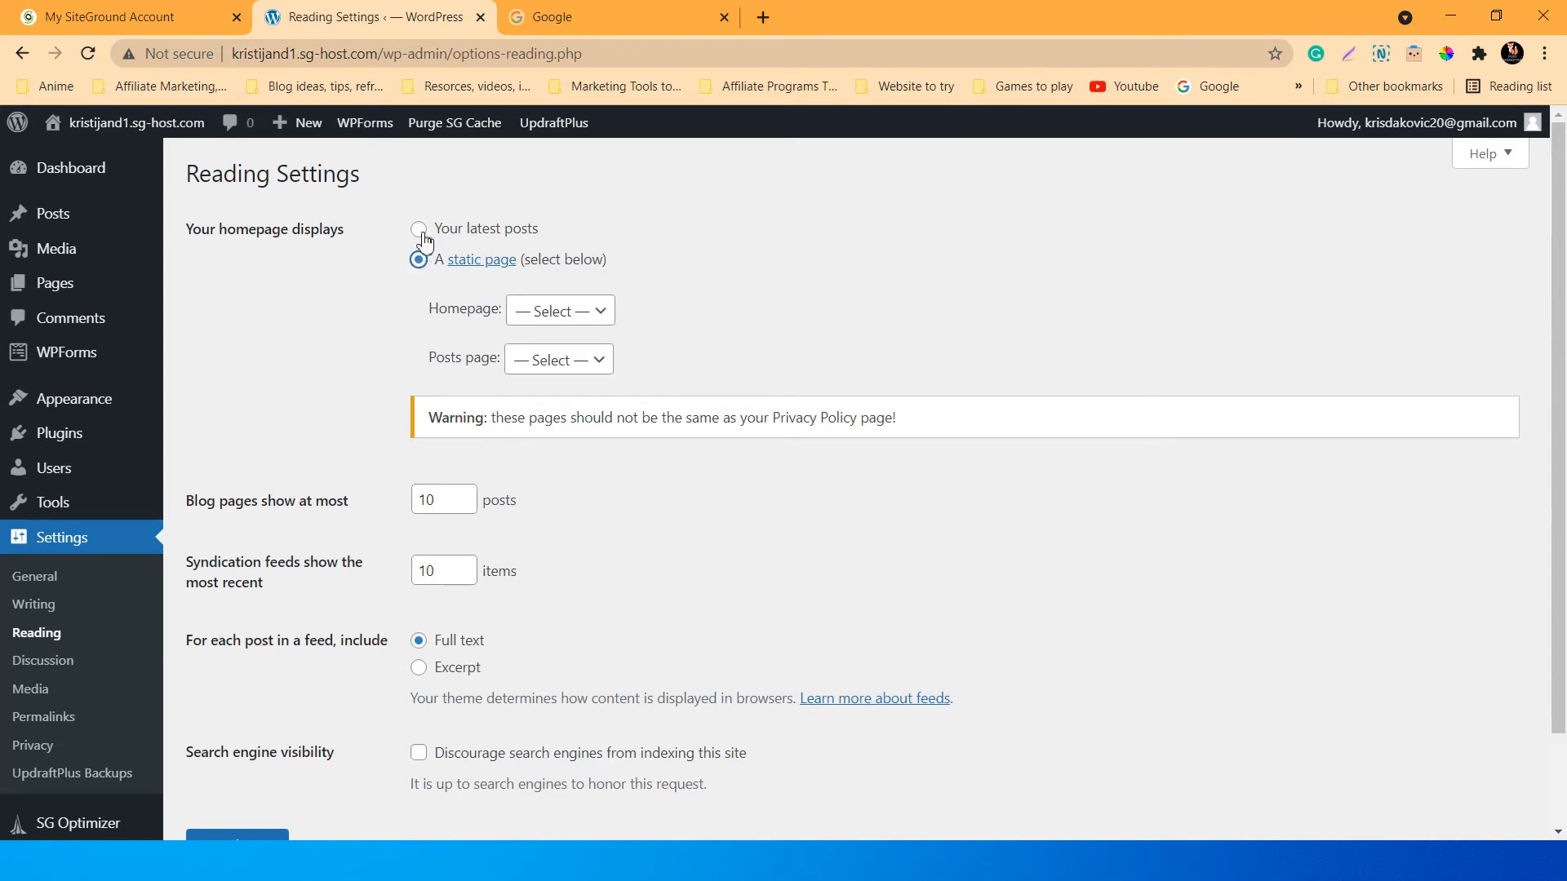
{"action": "left_click", "coordinate": [419, 230]}
{"action": "left_click", "coordinate": [419, 260]}
{"action": "left_click", "coordinate": [586, 320]}
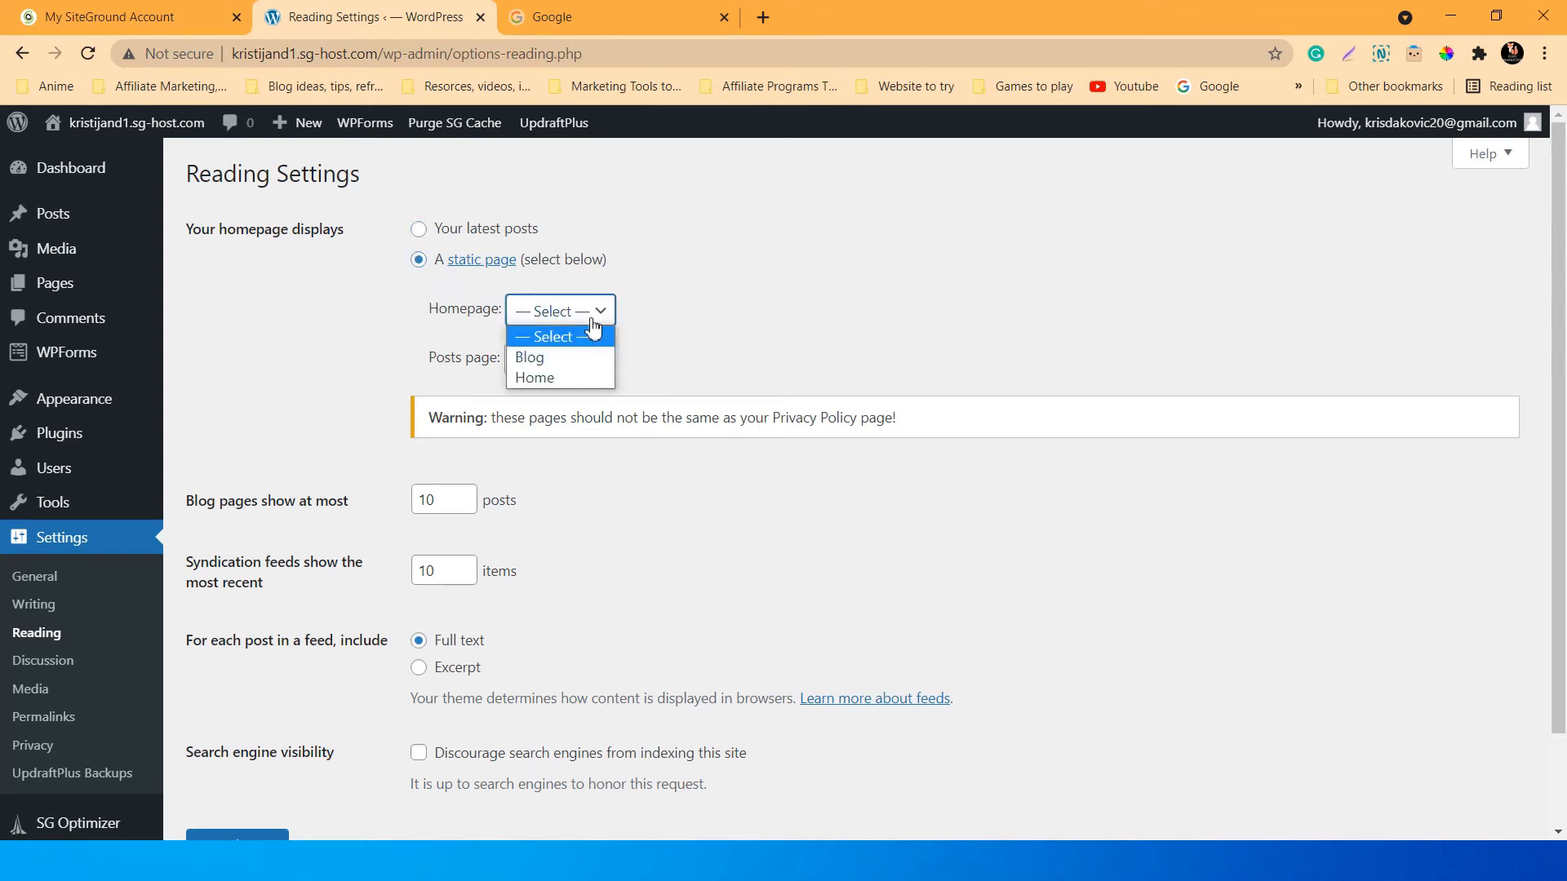
{"action": "left_click", "coordinate": [553, 374]}
{"action": "left_click", "coordinate": [586, 368]}
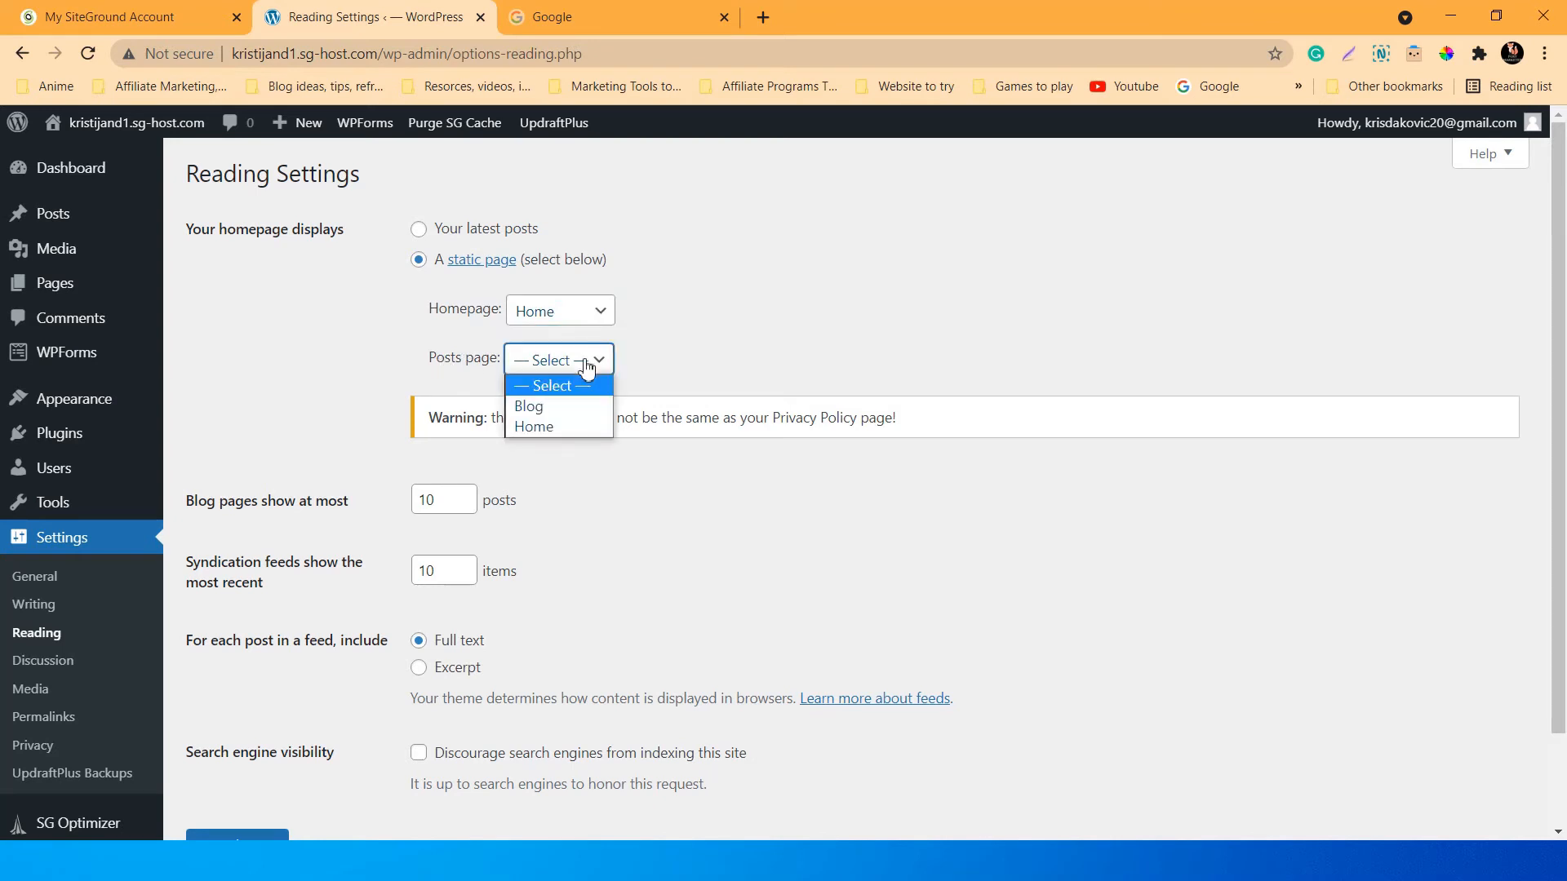
{"action": "left_click", "coordinate": [548, 408]}
{"action": "scroll", "coordinate": [596, 468], "scroll_direction": "down", "scroll_amount": 2}
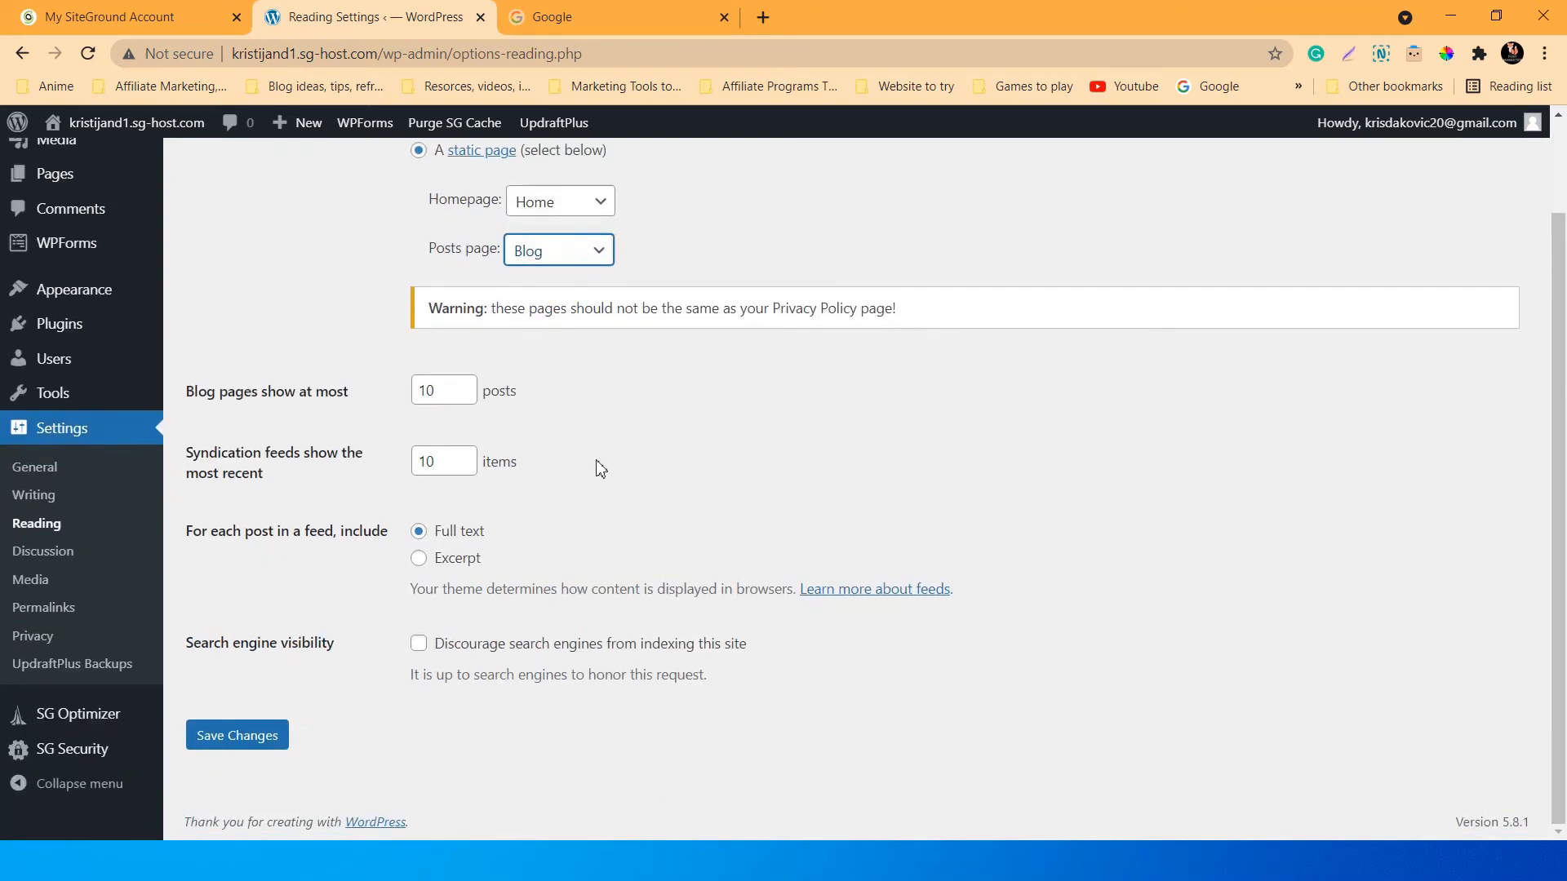
{"action": "left_click", "coordinate": [253, 736]}
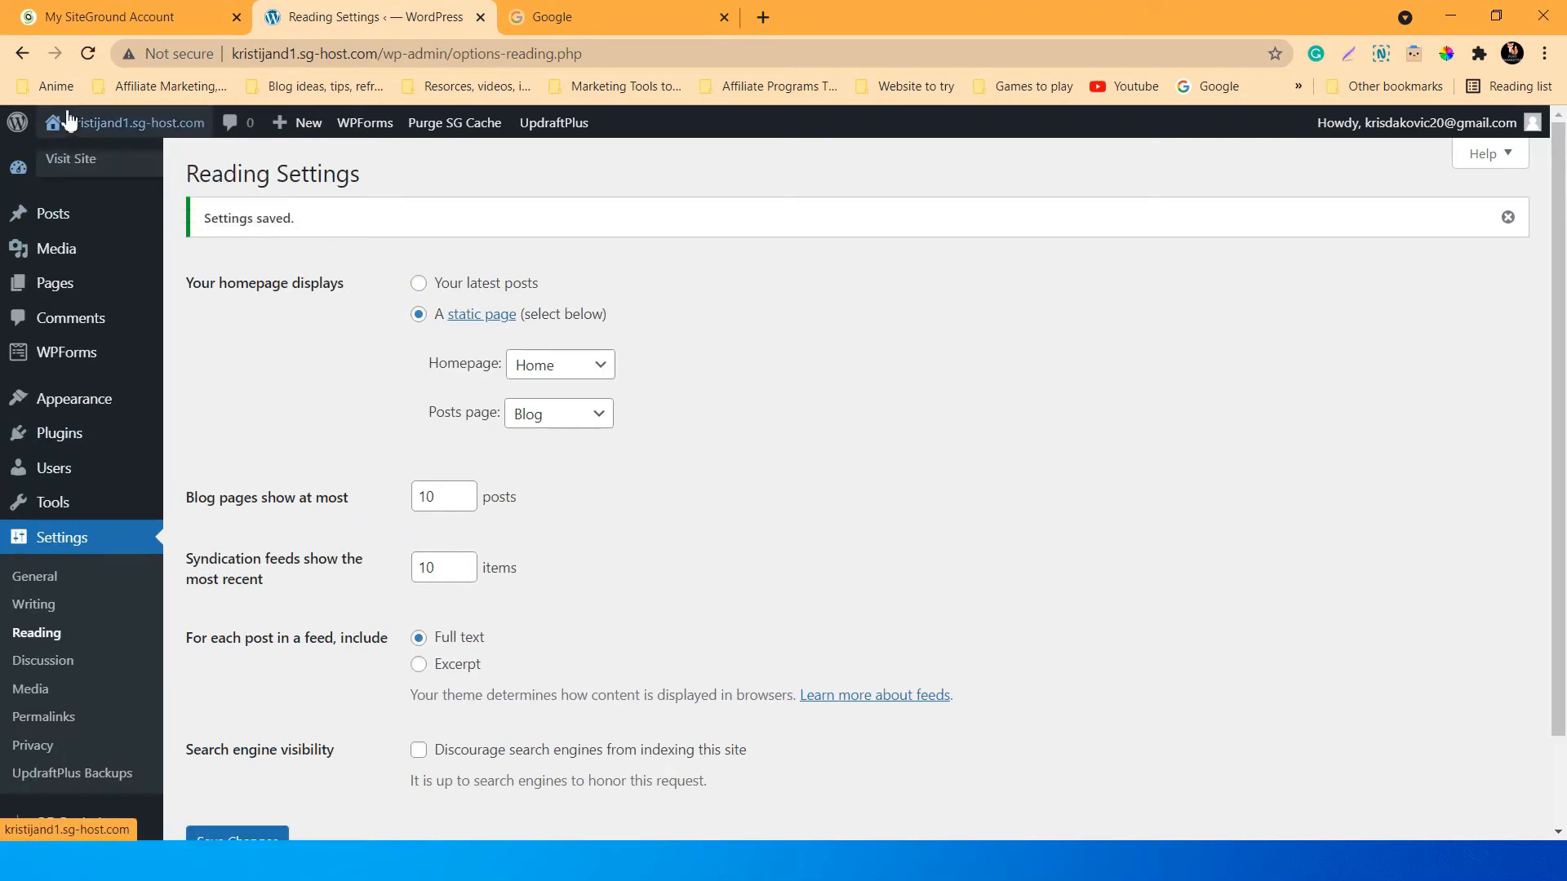
{"action": "right_click", "coordinate": [64, 161]}
{"action": "left_click", "coordinate": [106, 170]}
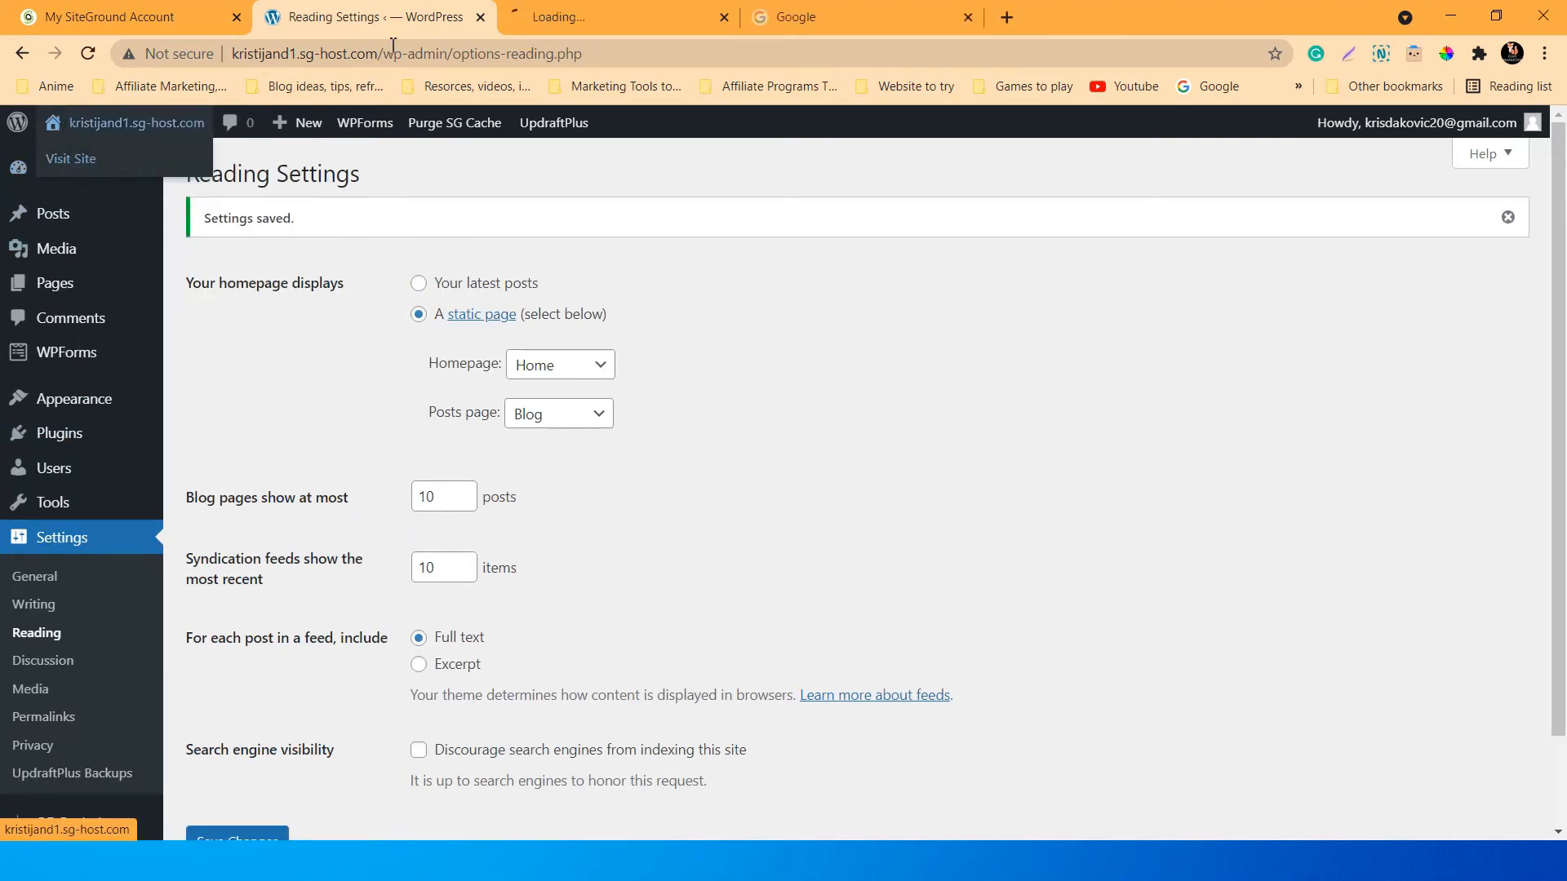
{"action": "left_click", "coordinate": [539, 9]}
{"action": "scroll", "coordinate": [822, 360], "scroll_direction": "down", "scroll_amount": 3}
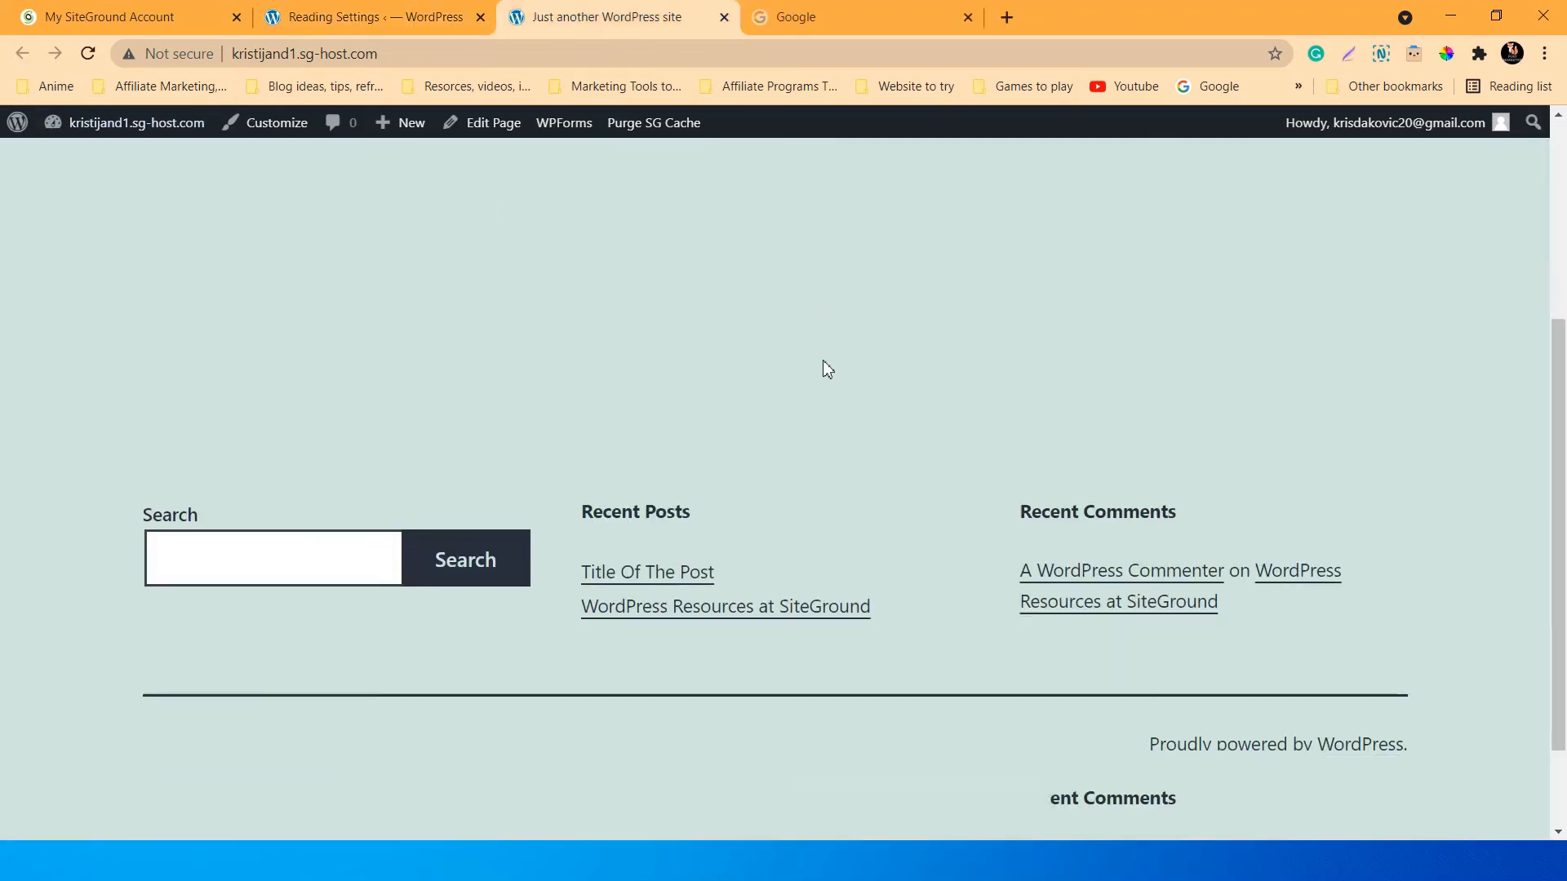
{"action": "scroll", "coordinate": [824, 360], "scroll_direction": "up", "scroll_amount": 3}
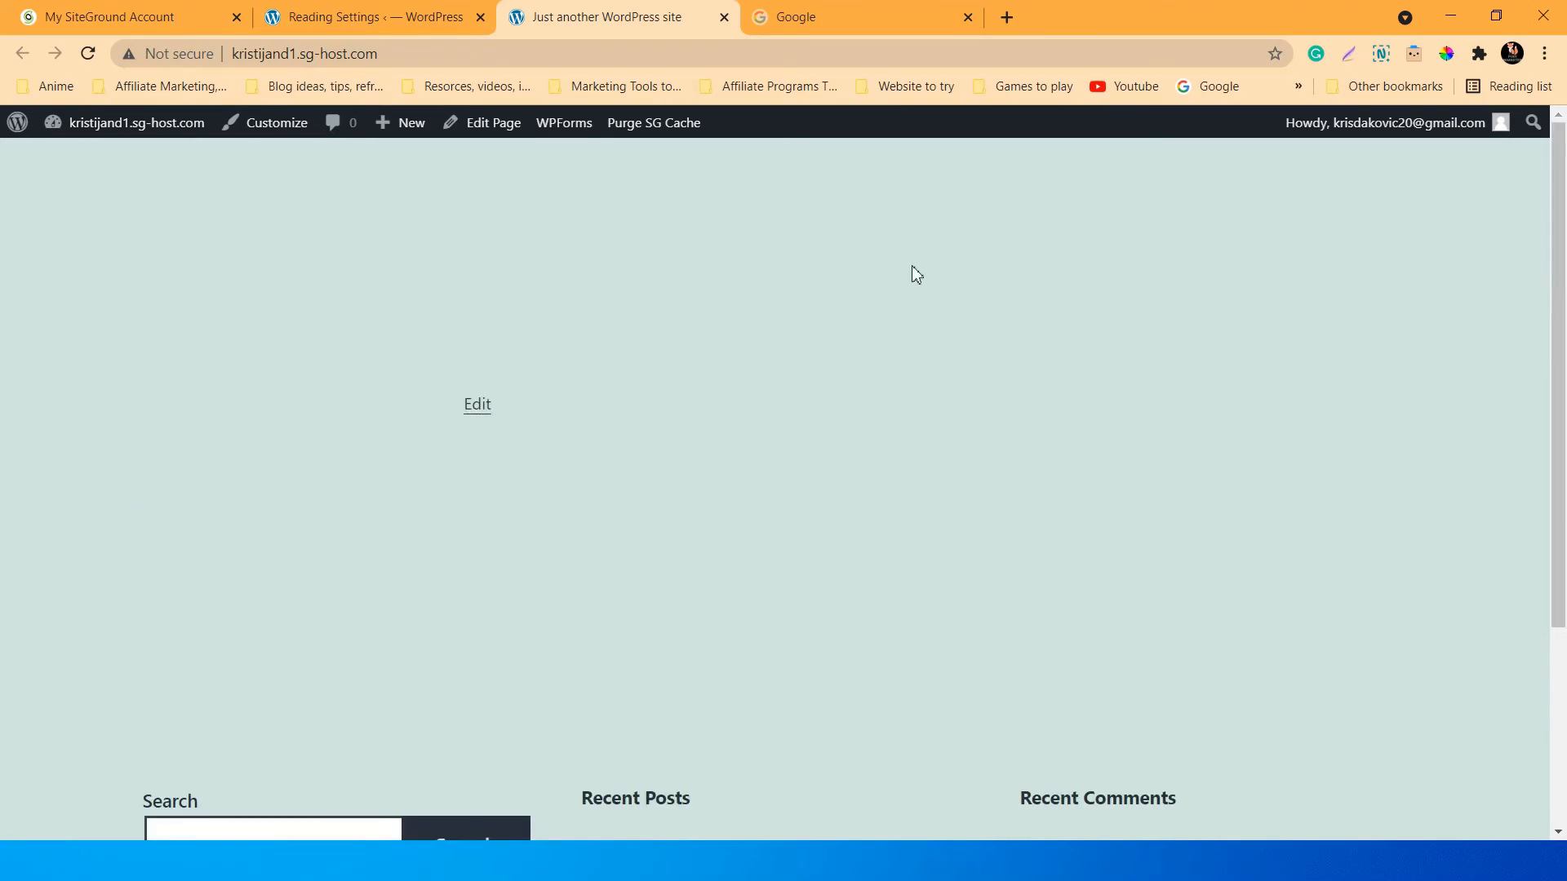
{"action": "scroll", "coordinate": [1051, 354], "scroll_direction": "down", "scroll_amount": 3}
{"action": "scroll", "coordinate": [1051, 354], "scroll_direction": "up", "scroll_amount": 3}
{"action": "left_click", "coordinate": [462, 10]}
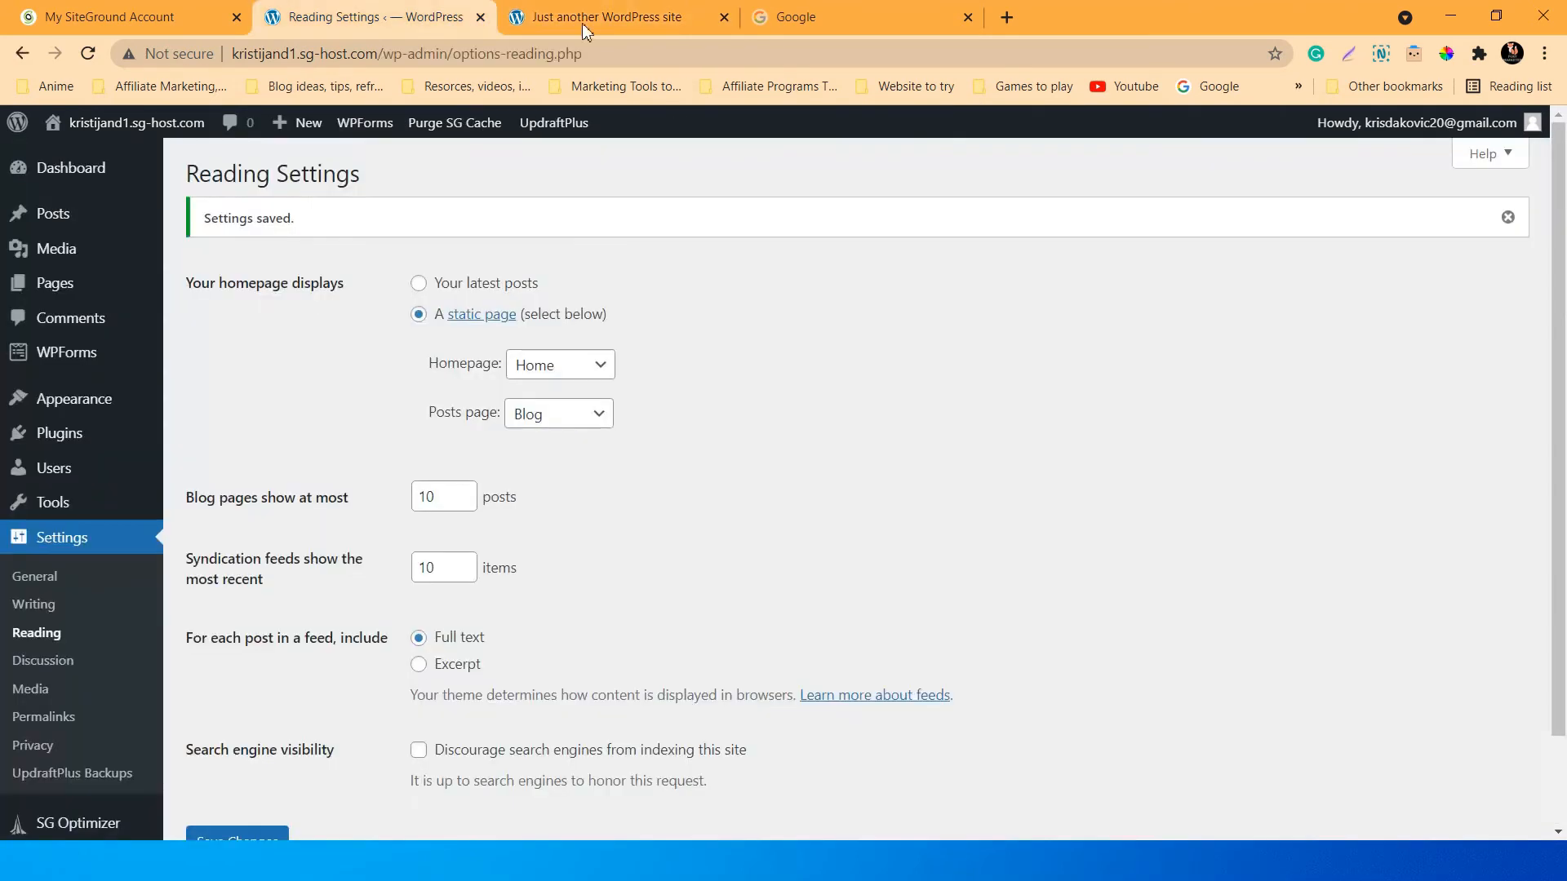
{"action": "left_click", "coordinate": [727, 16]}
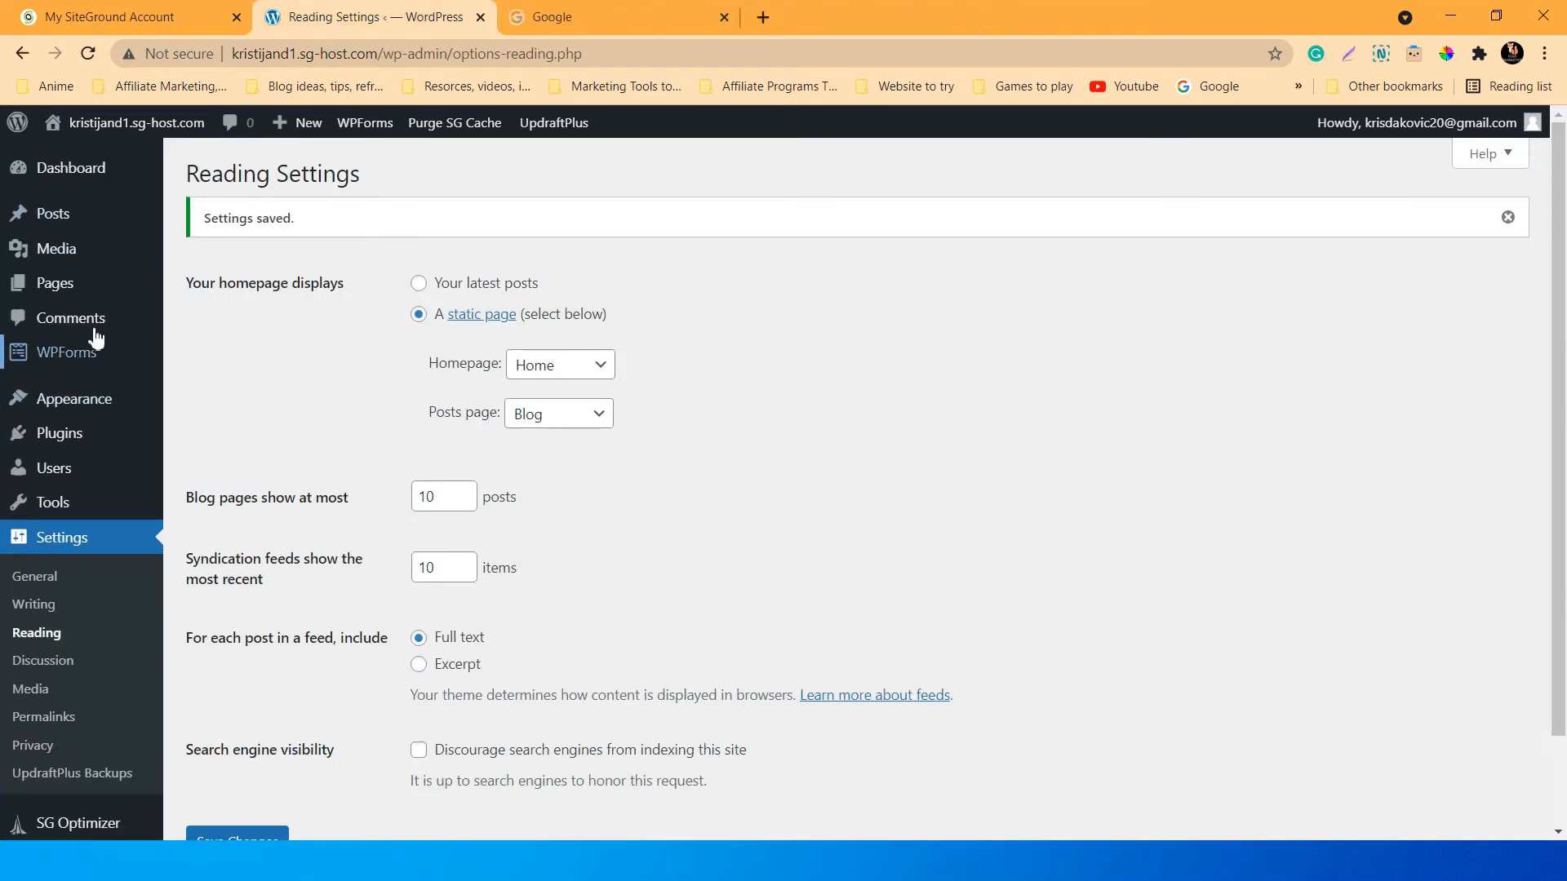
{"action": "mouse_move", "coordinate": [65, 242]}
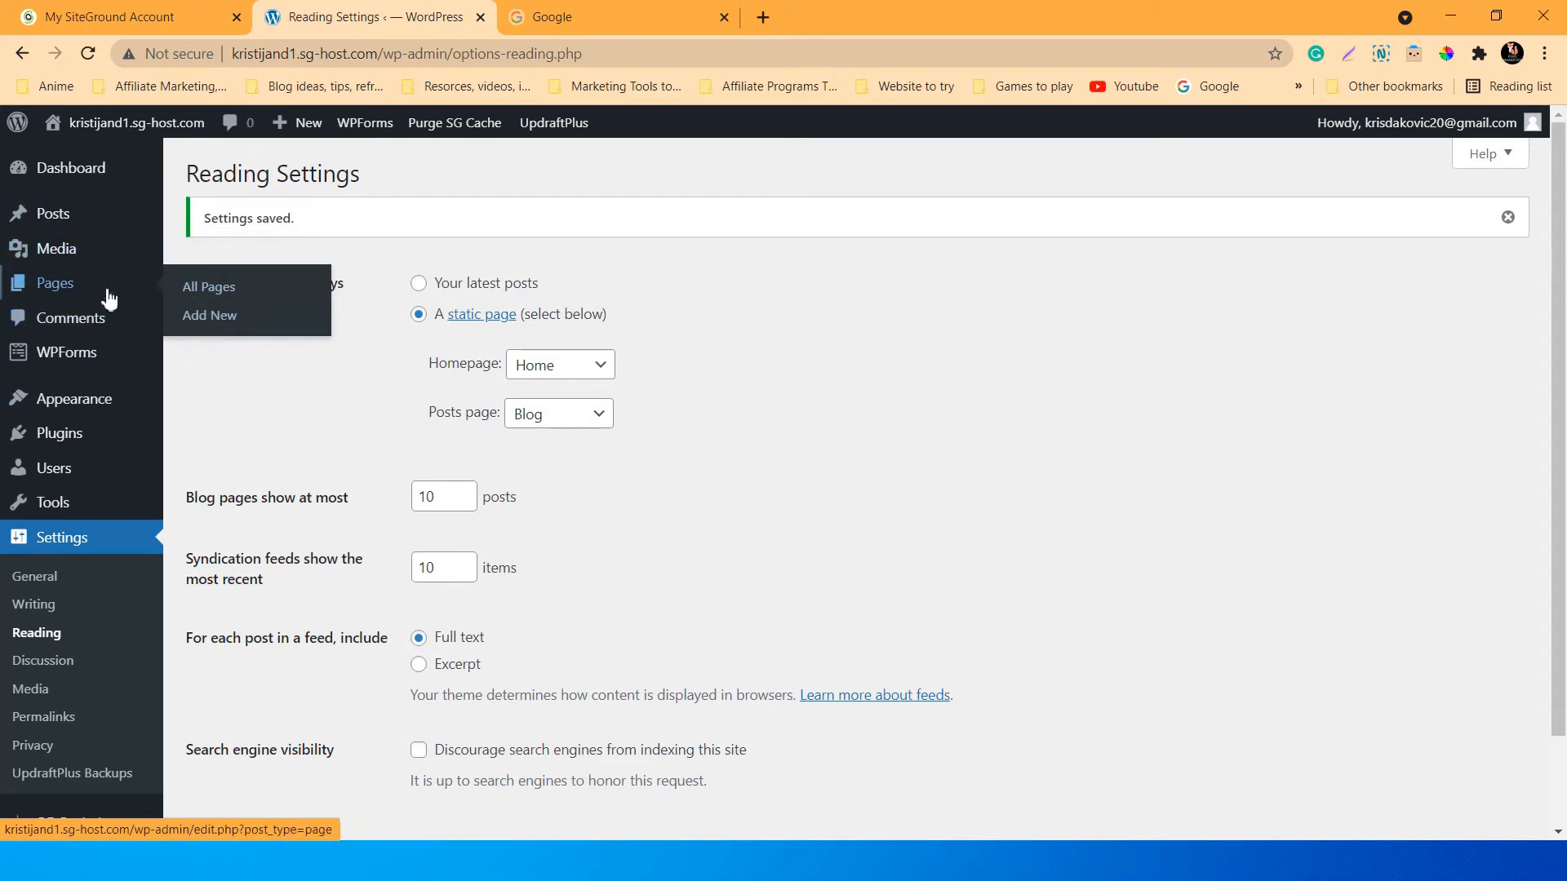
Check the Front Page and Posts Page labels in Pages, then open the Installed Plugins list.
{"action": "left_click", "coordinate": [76, 292]}
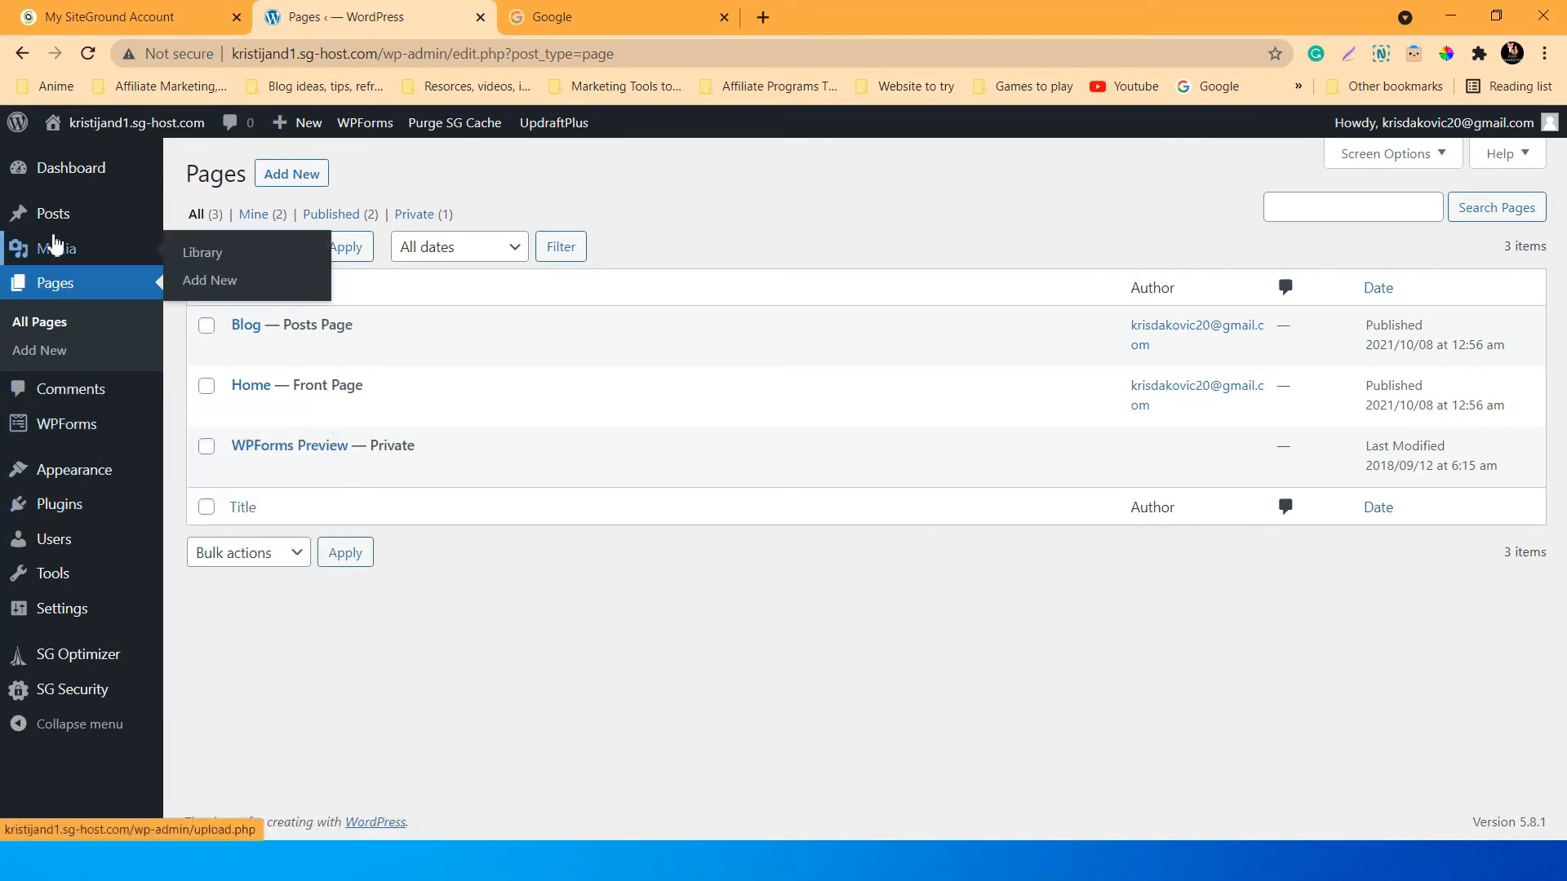
{"action": "mouse_move", "coordinate": [70, 186]}
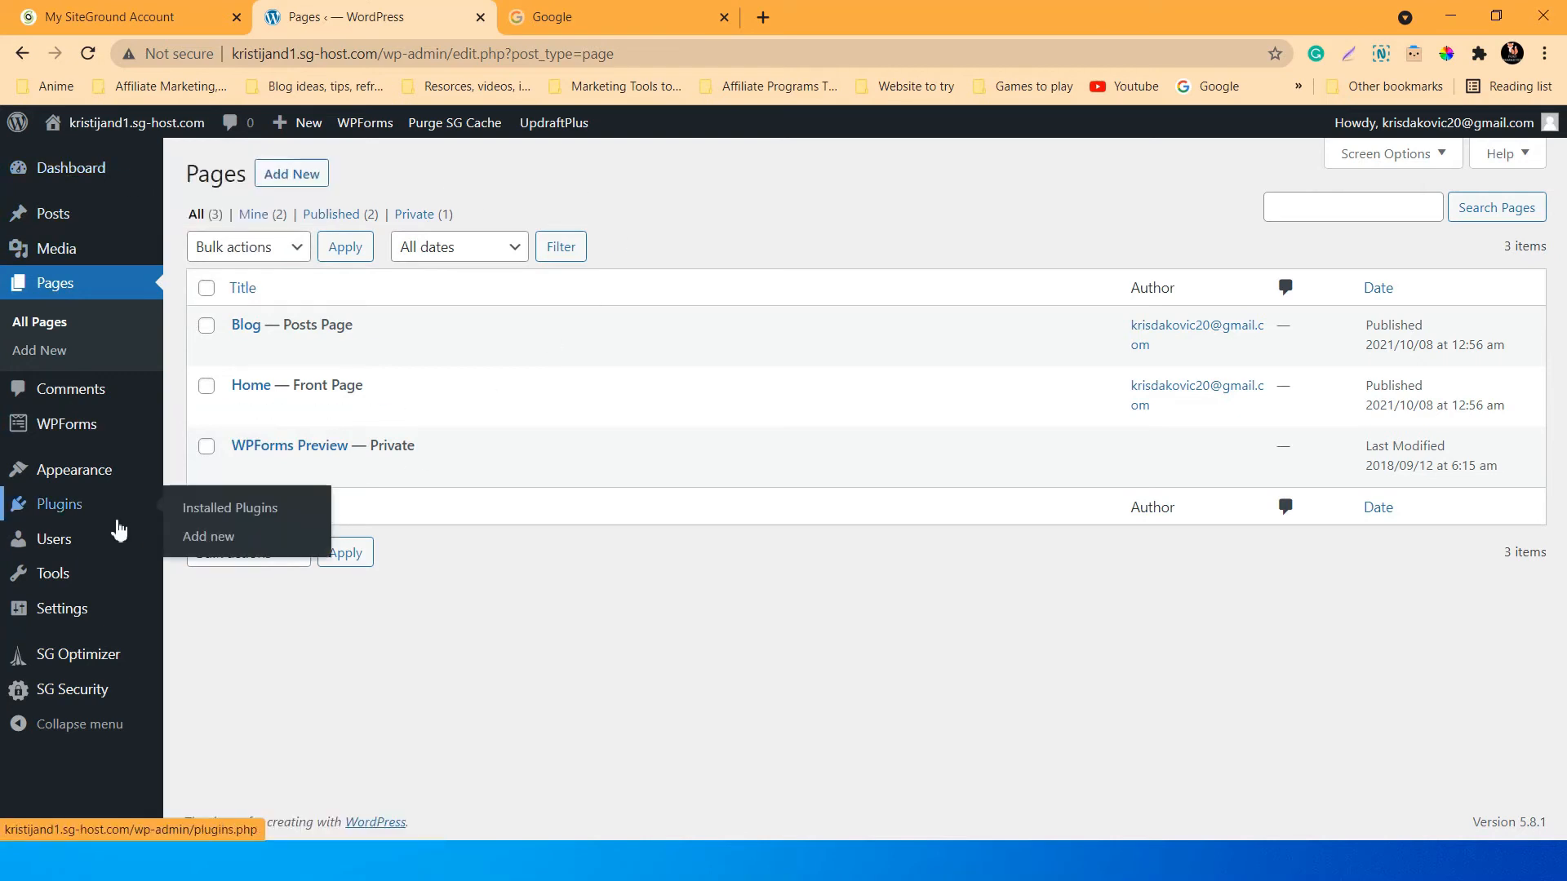
{"action": "left_click", "coordinate": [82, 507]}
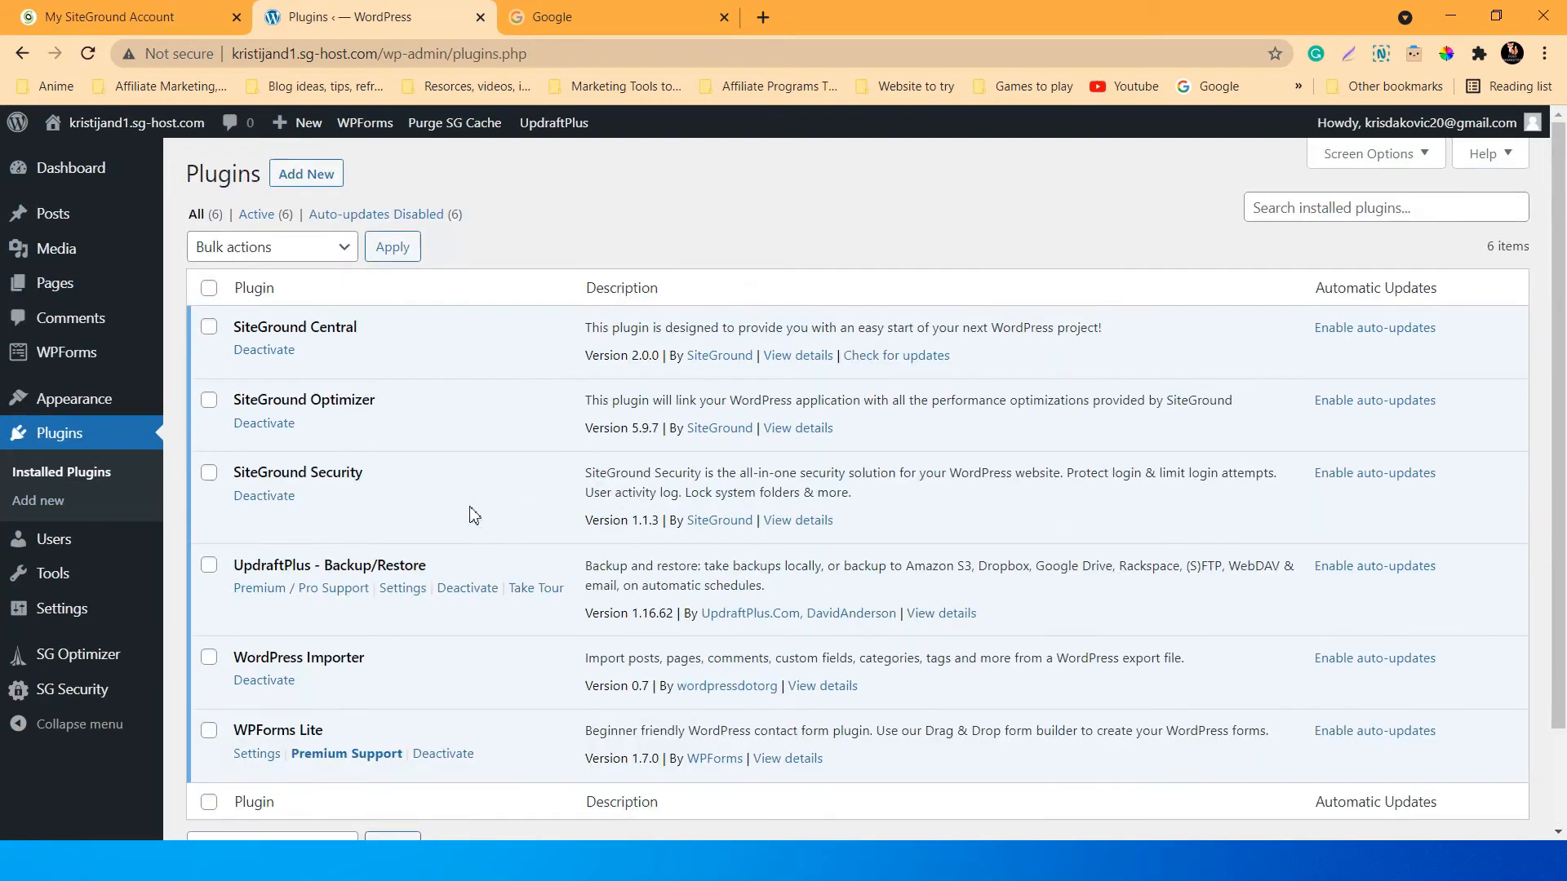
Deactivate and delete the WordPress Importer plugin.
{"action": "scroll", "coordinate": [384, 537], "scroll_direction": "down", "scroll_amount": 2}
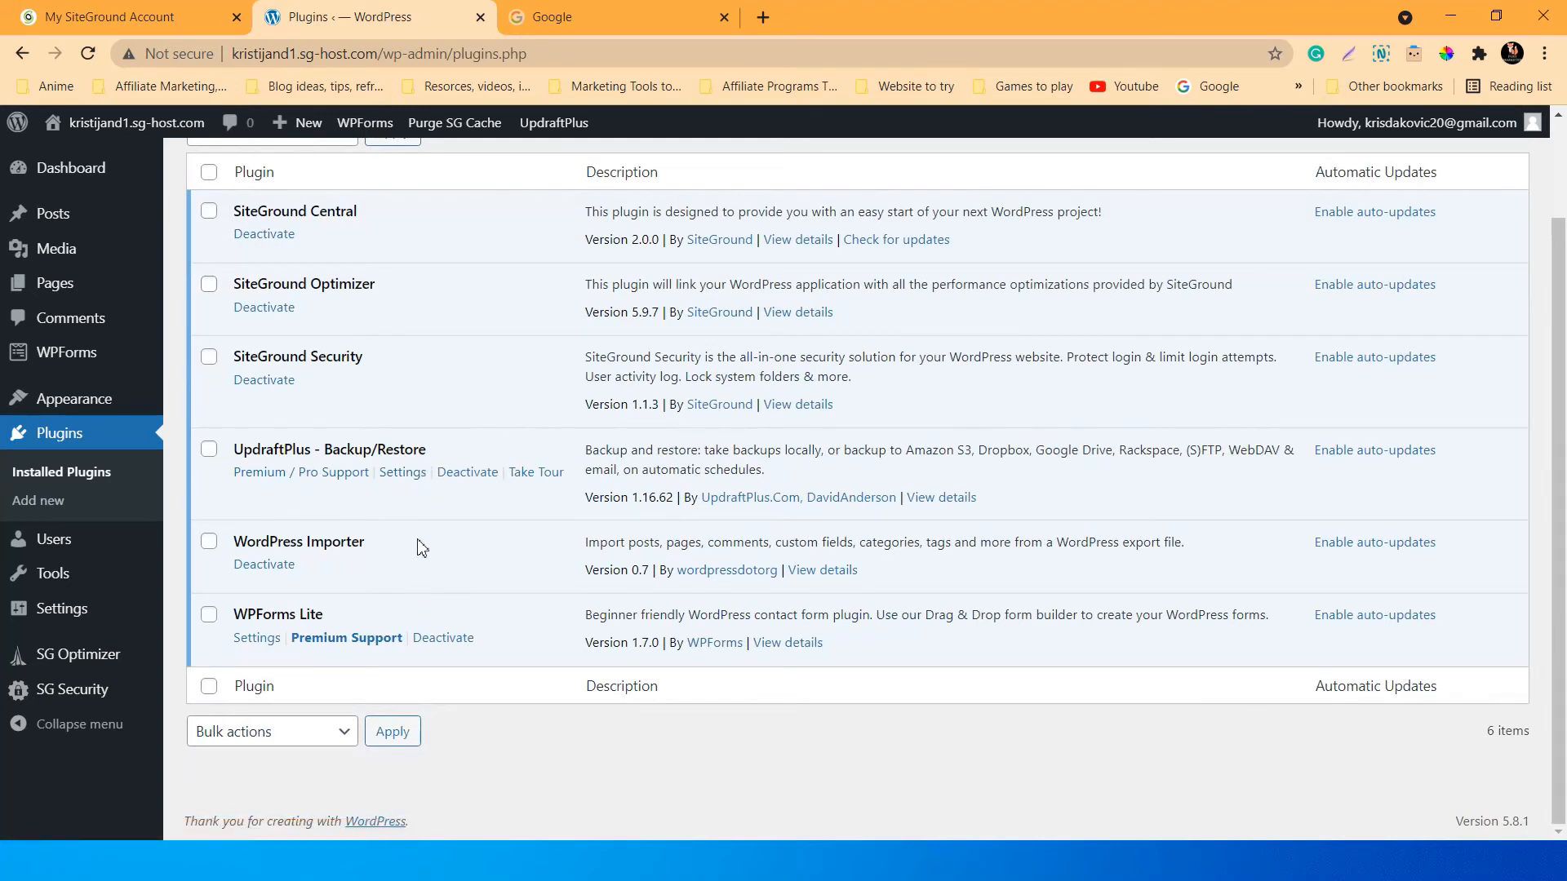
{"action": "left_click", "coordinate": [209, 545]}
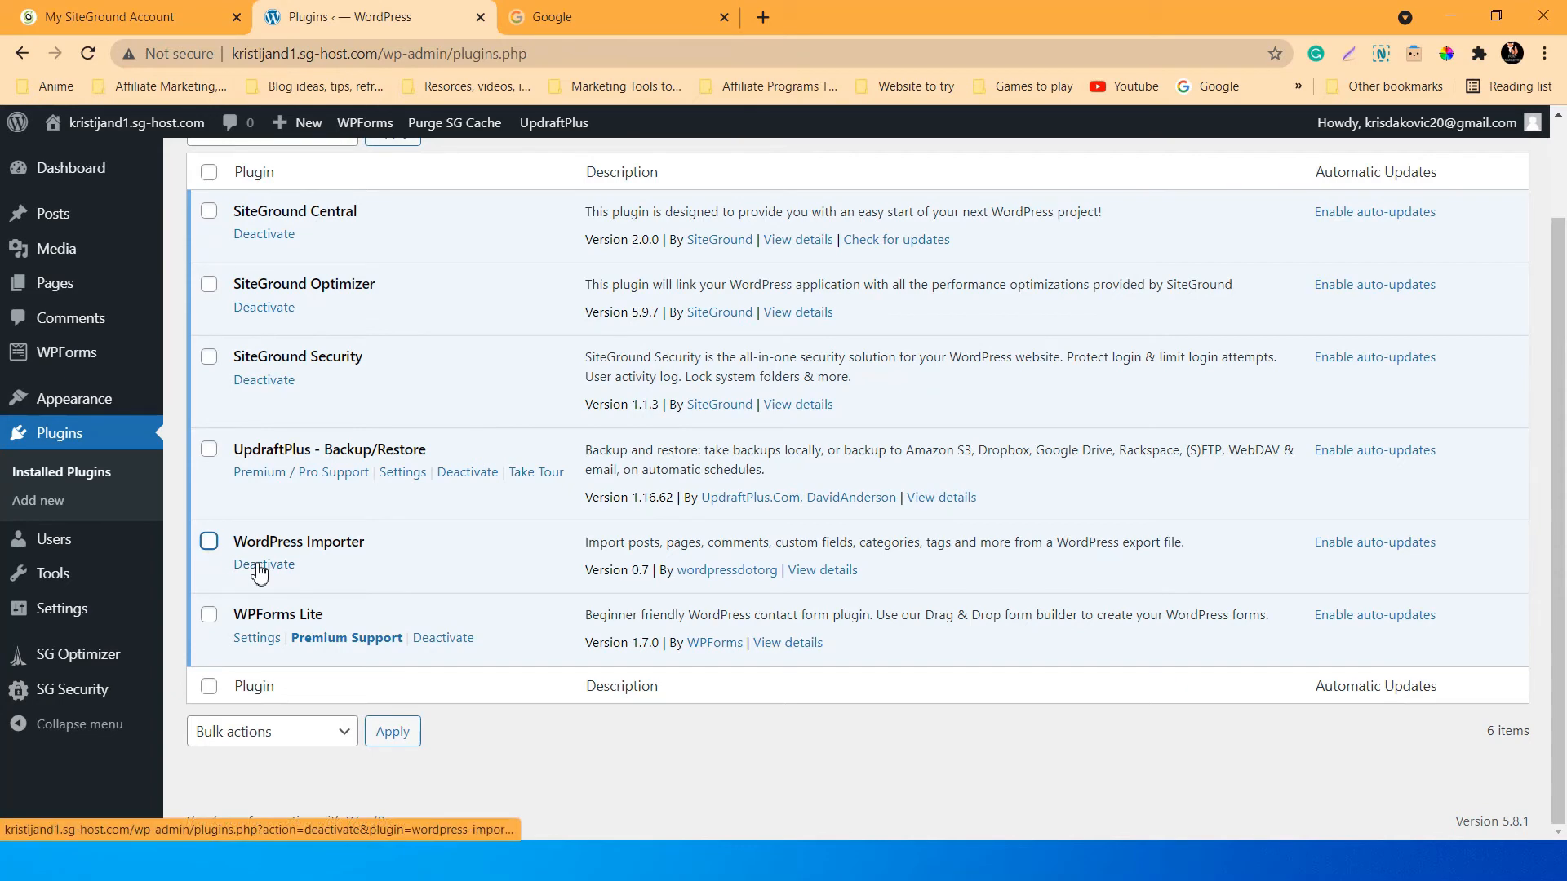
{"action": "left_click", "coordinate": [258, 566]}
{"action": "scroll", "coordinate": [363, 600], "scroll_direction": "down", "scroll_amount": 2}
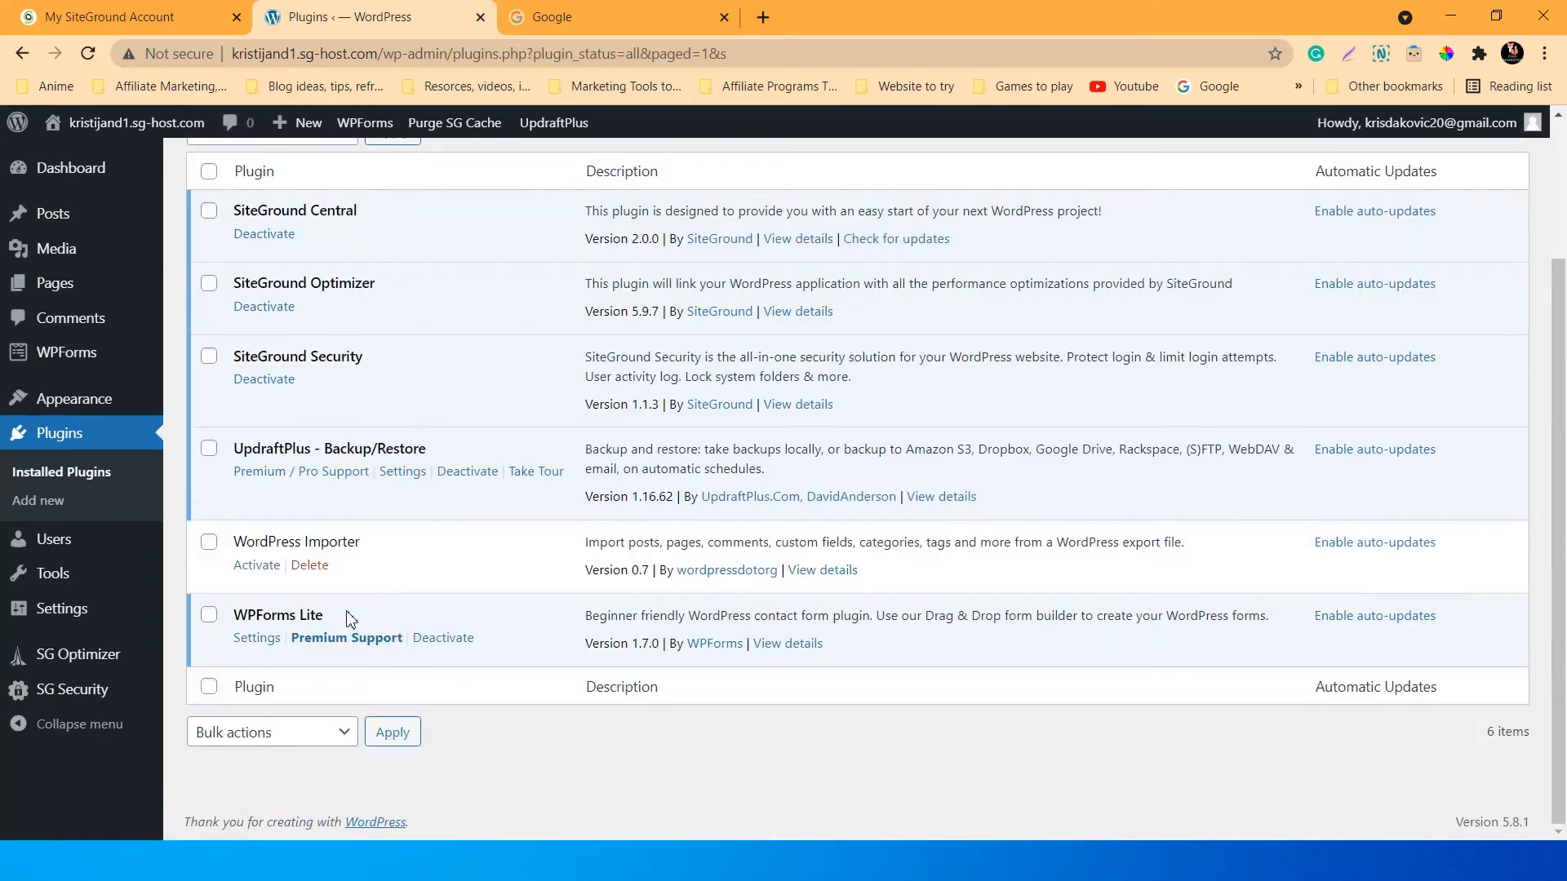
{"action": "left_click", "coordinate": [211, 546]}
{"action": "left_click", "coordinate": [209, 614]}
{"action": "left_click", "coordinate": [209, 614]}
{"action": "left_click", "coordinate": [209, 542]}
{"action": "left_click", "coordinate": [314, 565]}
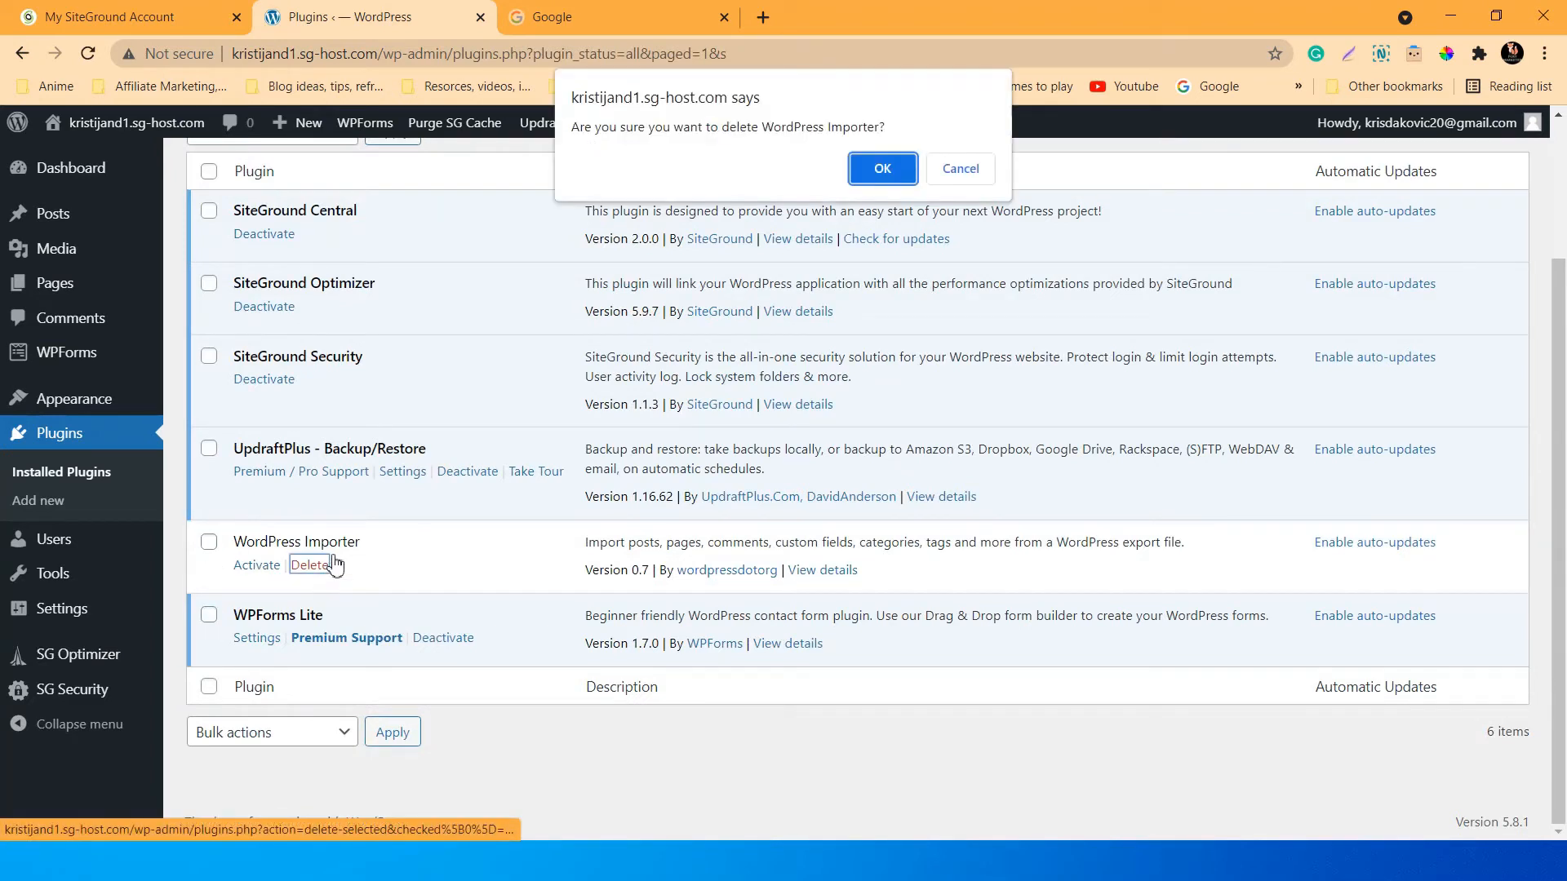
{"action": "left_click", "coordinate": [881, 170]}
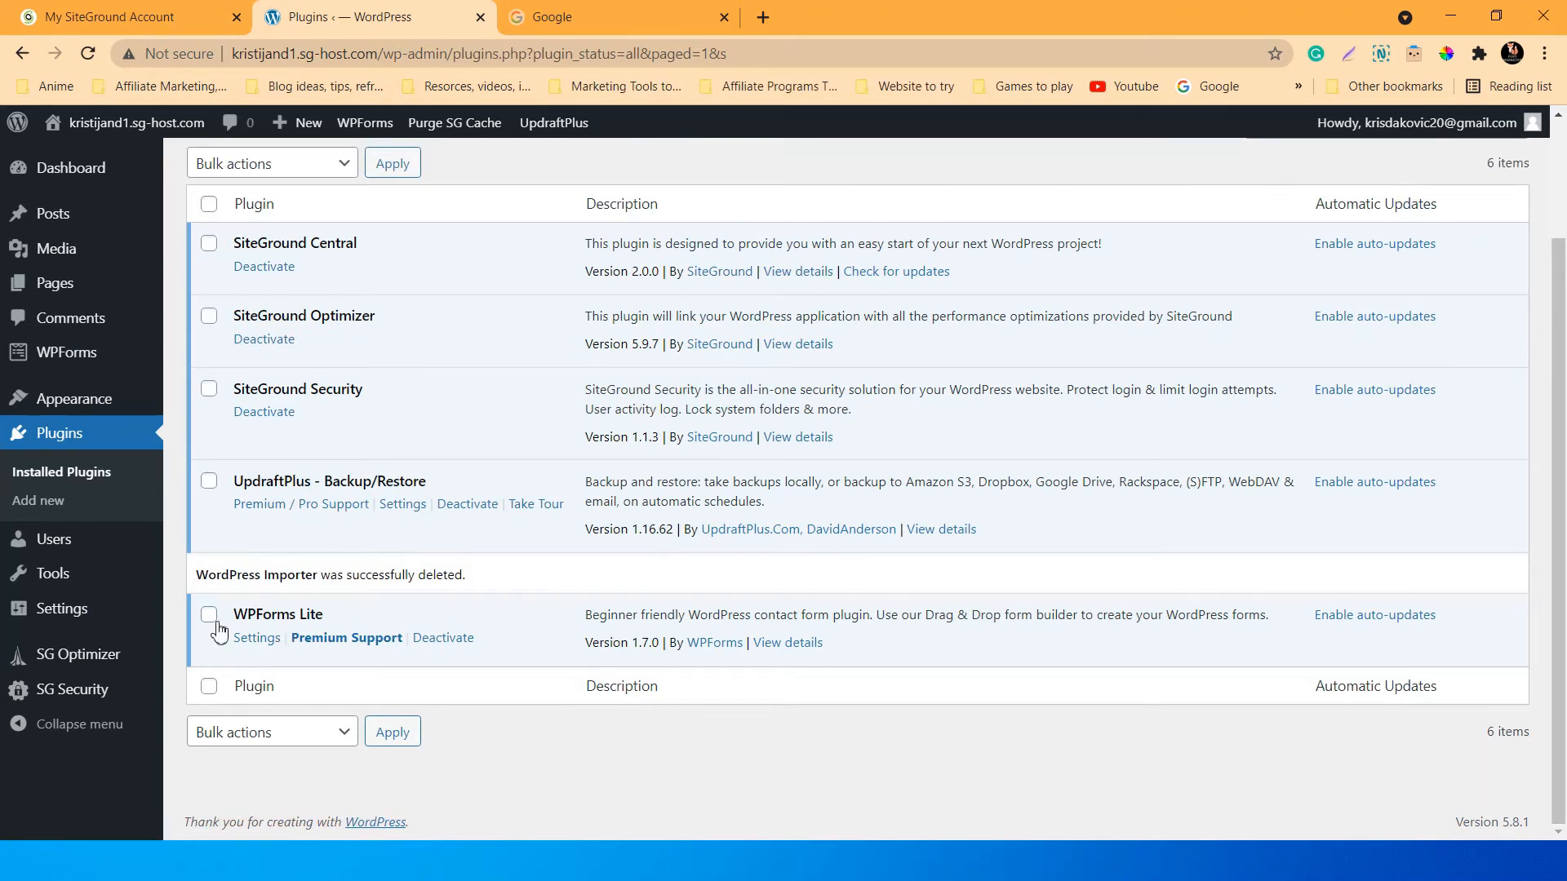
Deactivate and delete WPForms Lite along with its data.
{"action": "left_click", "coordinate": [443, 639]}
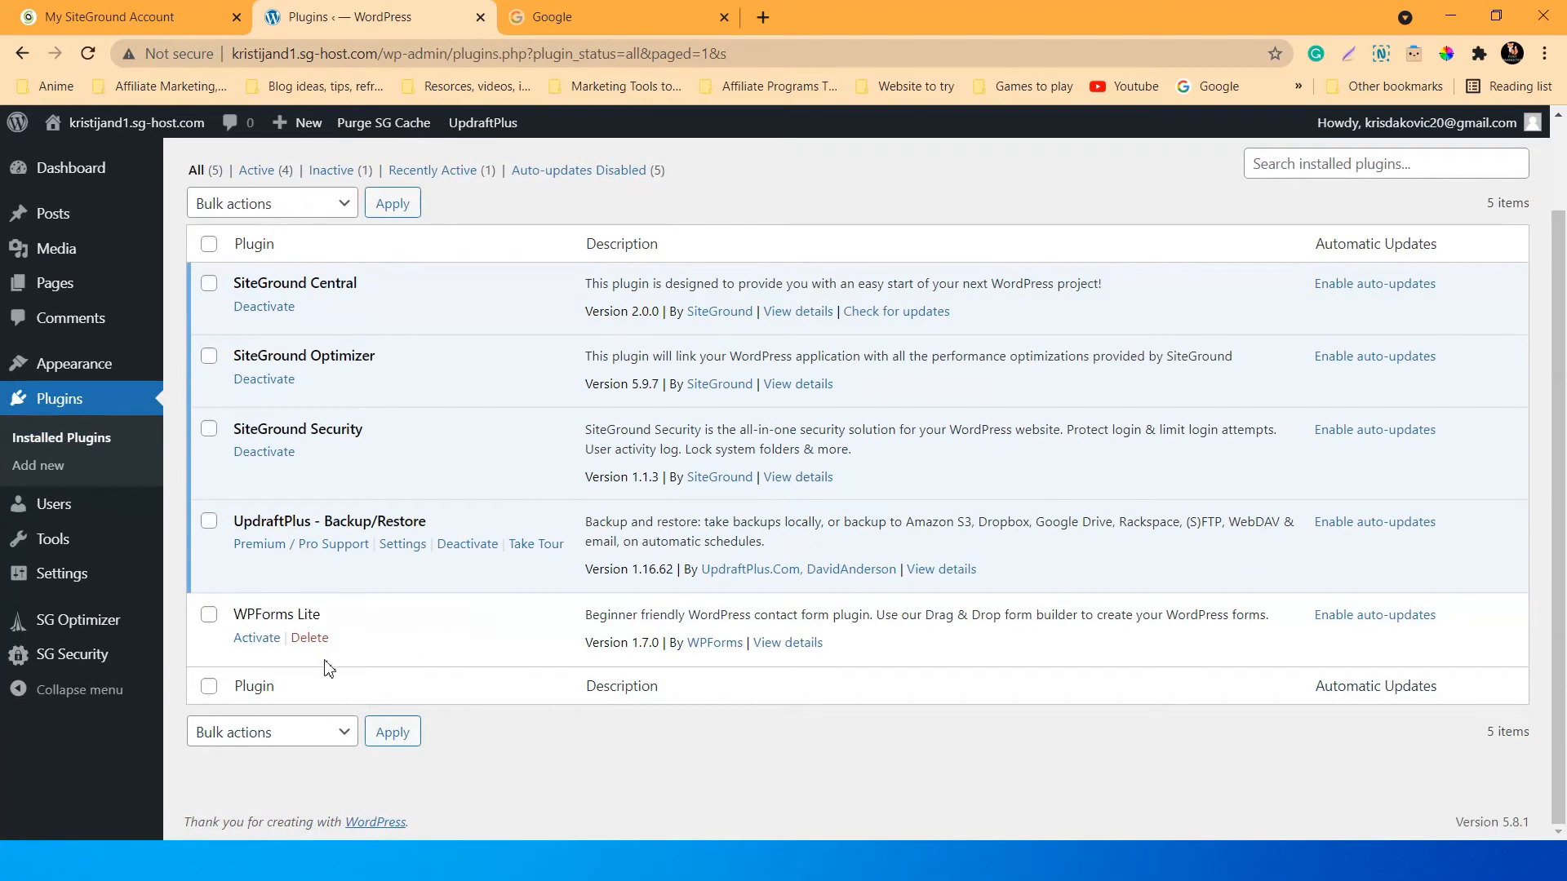
{"action": "left_click", "coordinate": [309, 641]}
{"action": "left_click", "coordinate": [883, 171]}
{"action": "scroll", "coordinate": [429, 489], "scroll_direction": "up", "scroll_amount": 1}
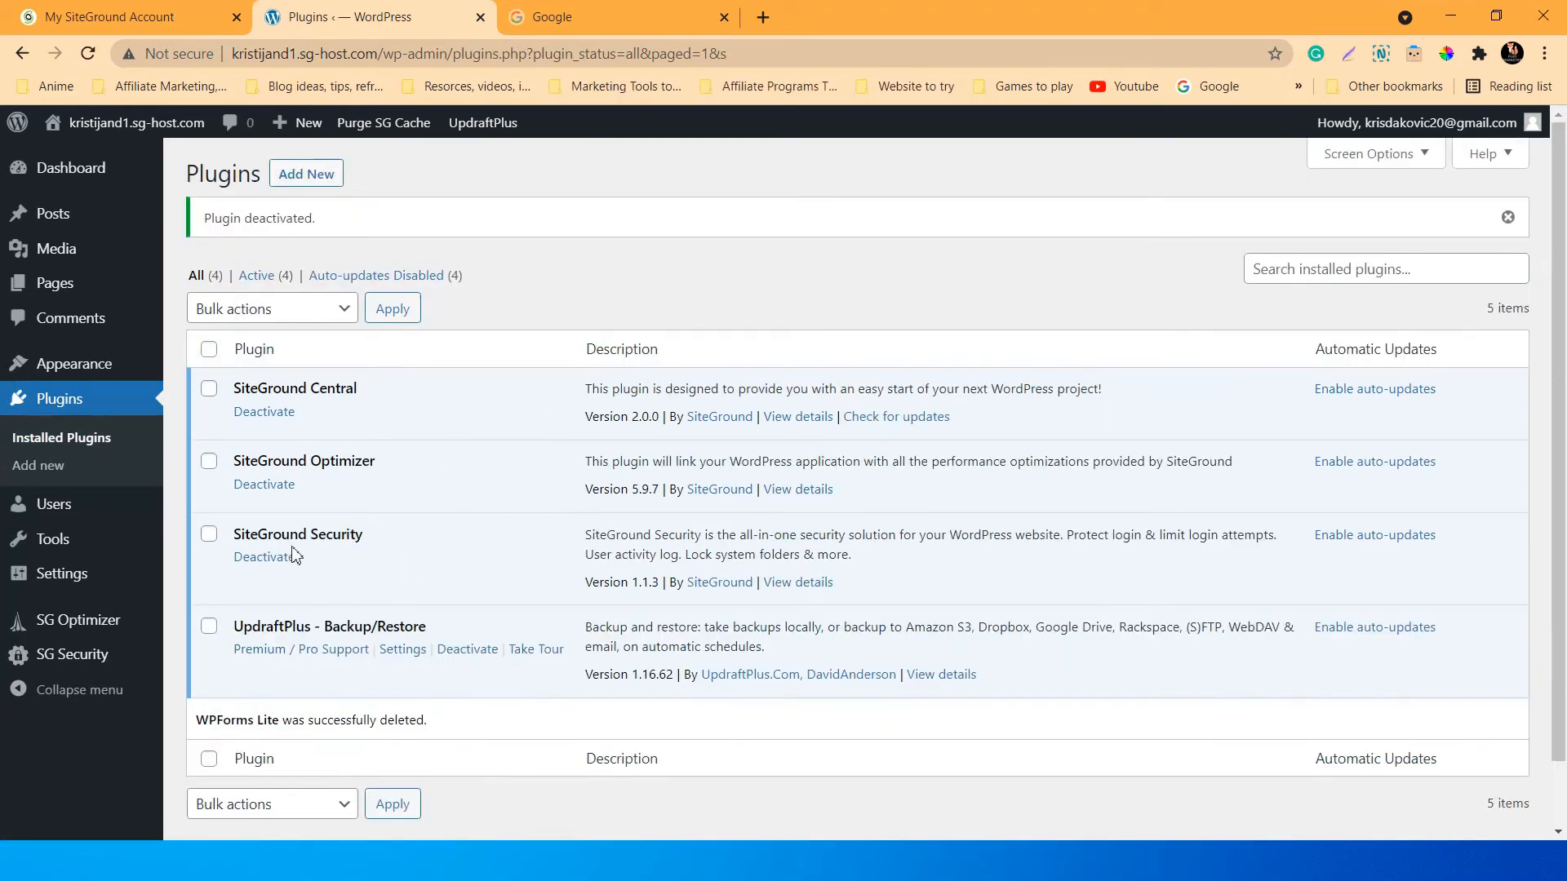
{"action": "scroll", "coordinate": [614, 644], "scroll_direction": "down", "scroll_amount": 1}
{"action": "scroll", "coordinate": [614, 645], "scroll_direction": "up", "scroll_amount": 1}
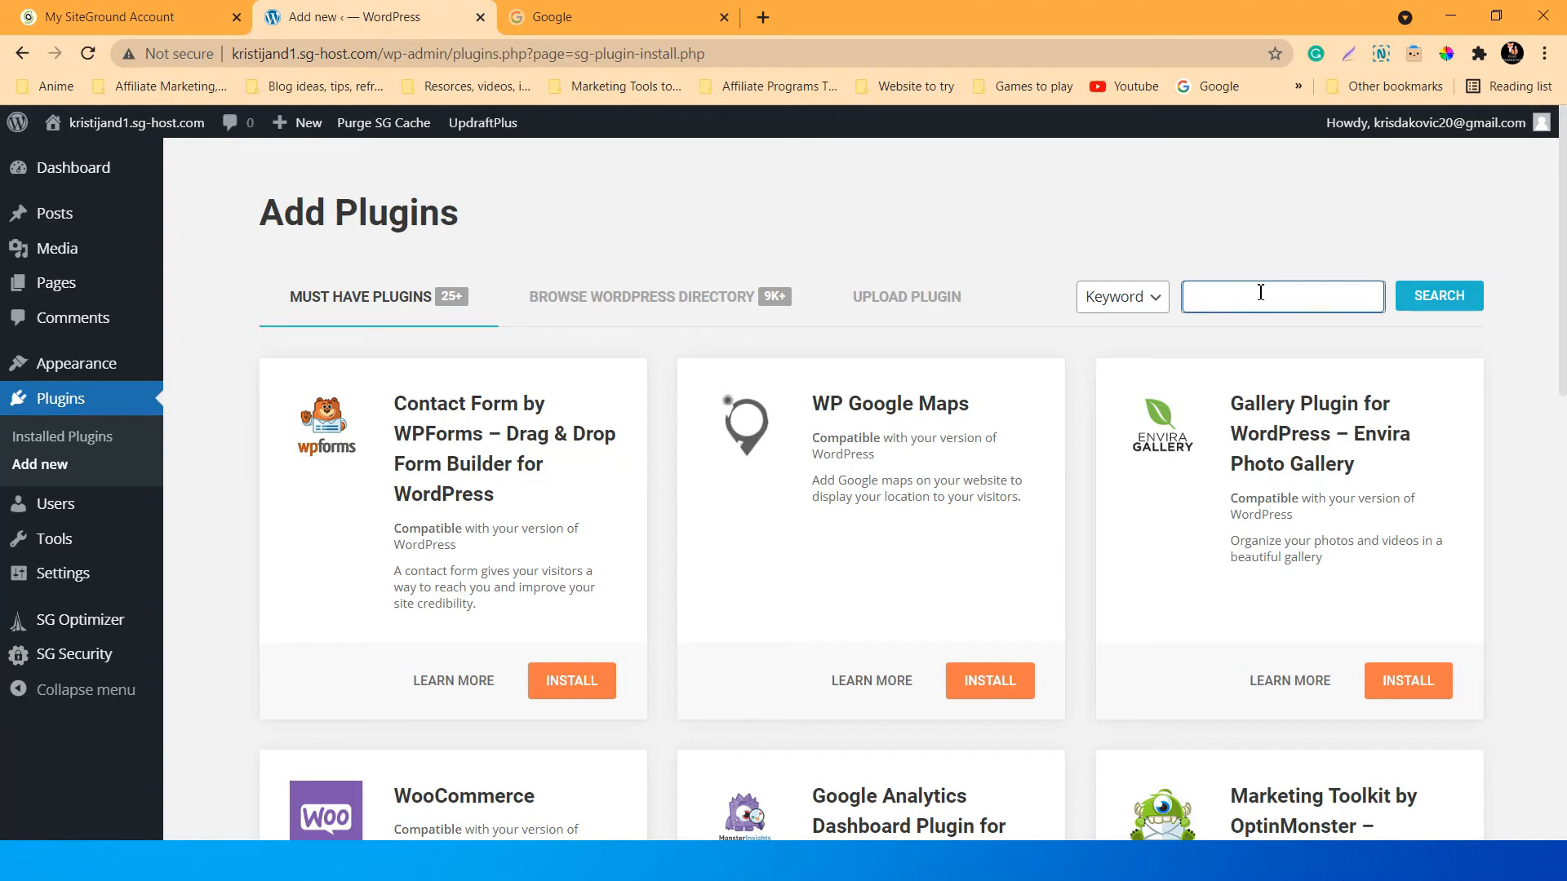
Search the plugin directory for 'ssl' and read Really Simple SSL's description.
{"action": "type", "text": "ssl"}
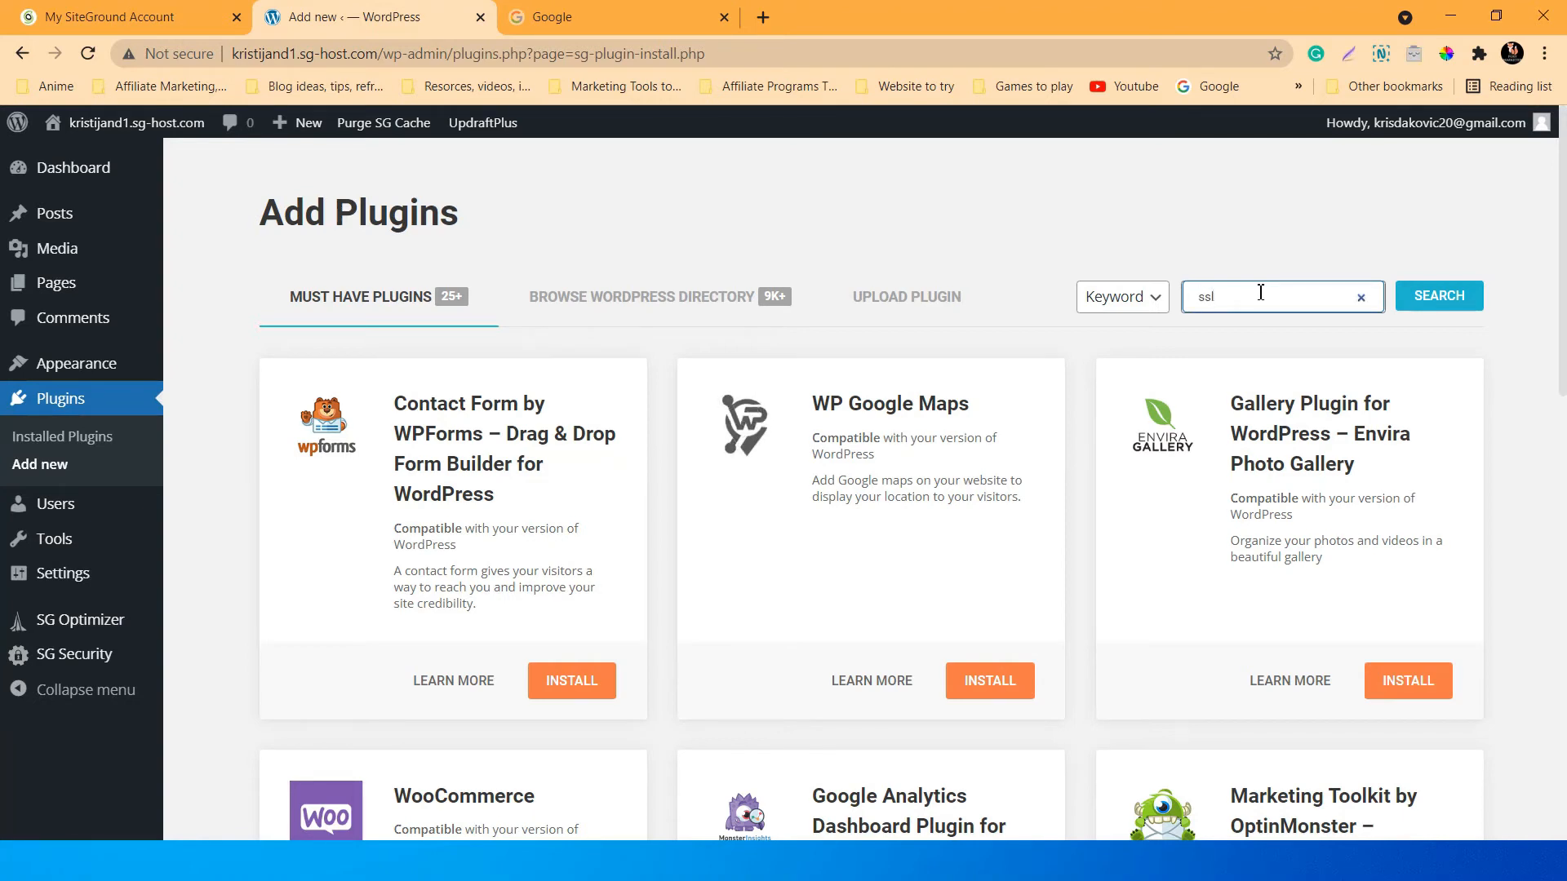
{"action": "left_click", "coordinate": [1436, 295]}
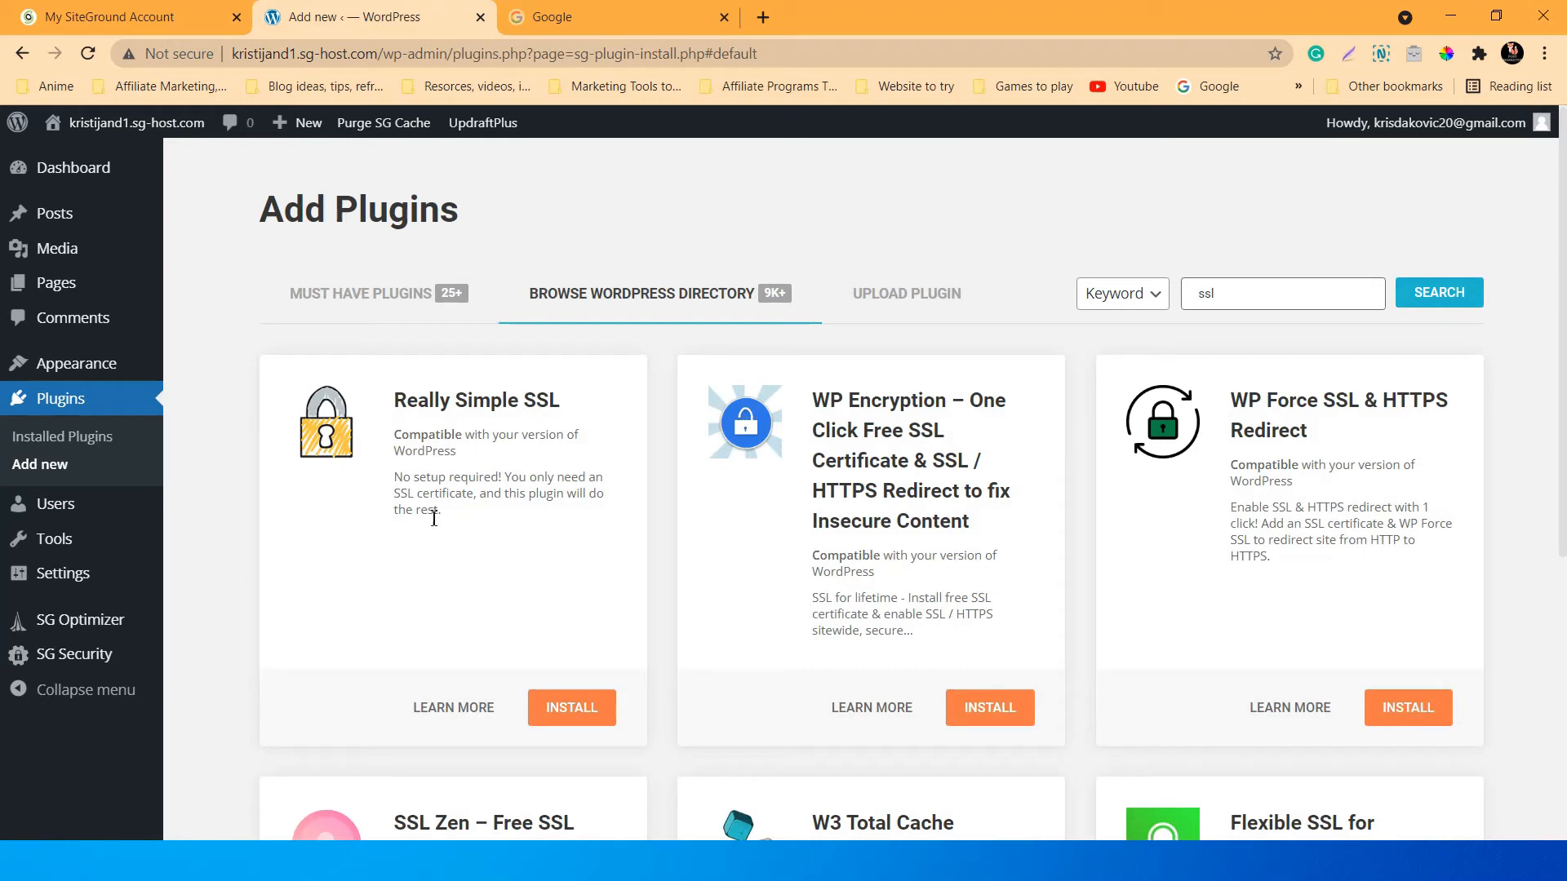
{"action": "left_click_drag", "start_coordinate": [504, 476], "coordinate": [502, 494]}
{"action": "left_click", "coordinate": [501, 542]}
In the Google tab, search for Cloudflare, open cloudflare.com and accept all cookies.
{"action": "left_click", "coordinate": [710, 15]}
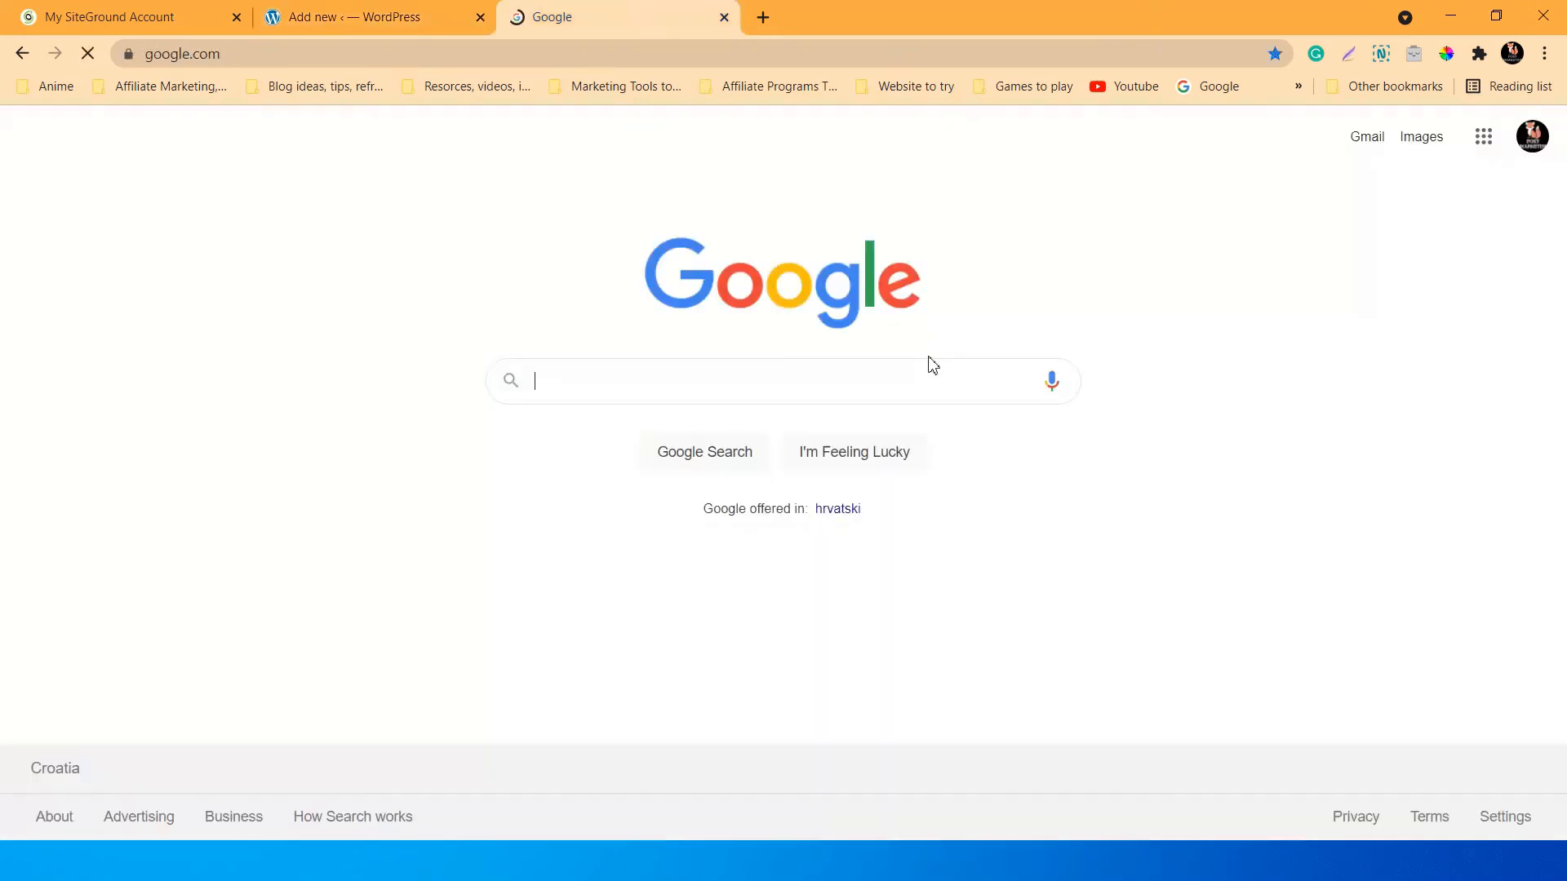
{"action": "left_click", "coordinate": [640, 389]}
{"action": "type", "text": "C"}
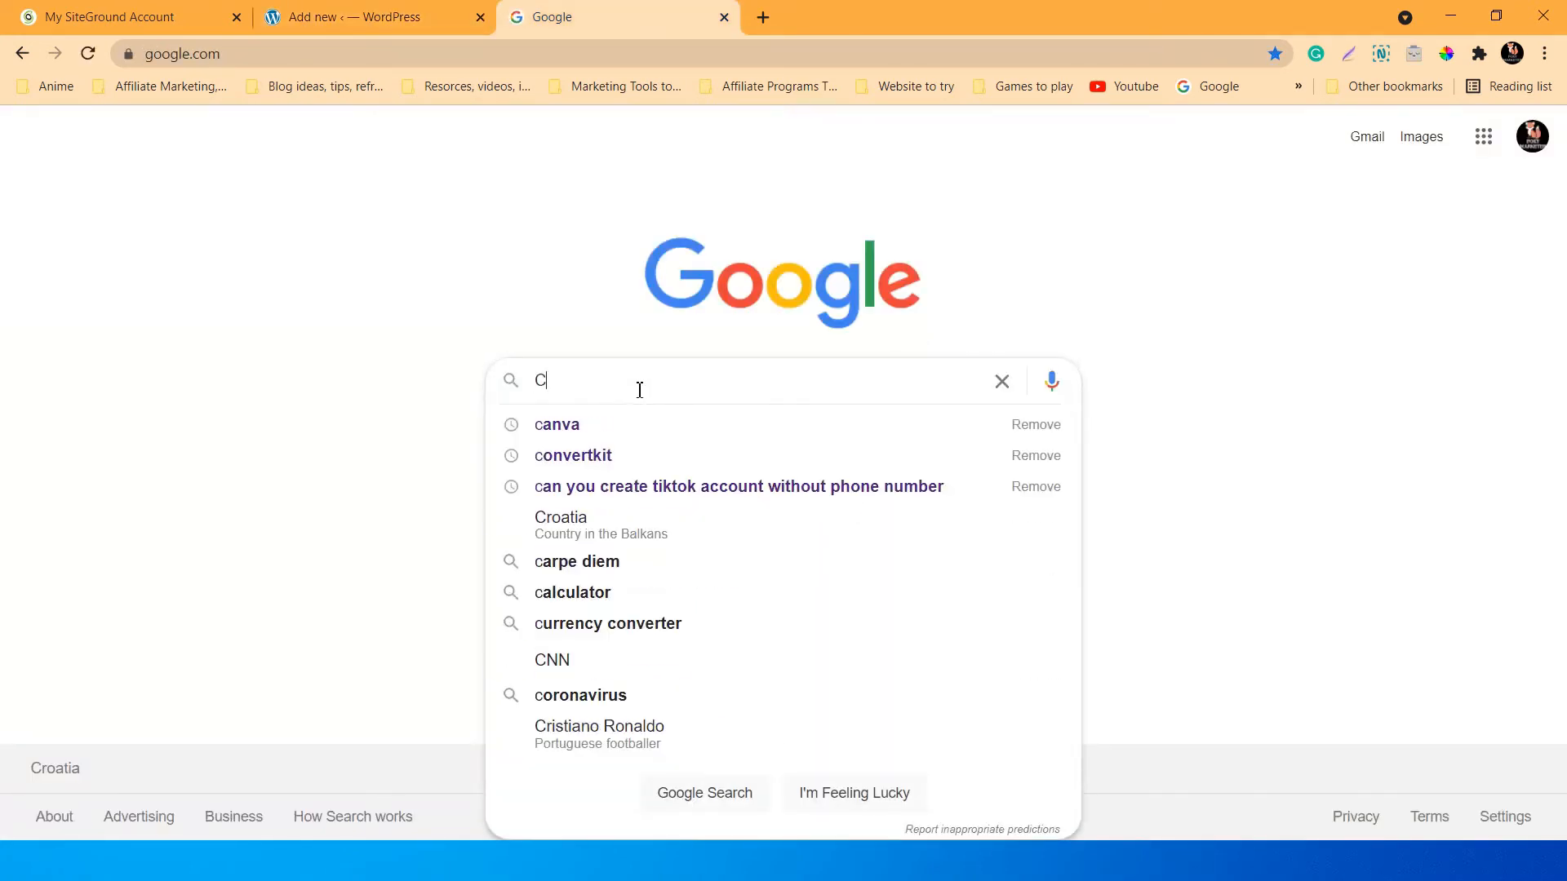
{"action": "type", "text": "loadflar"}
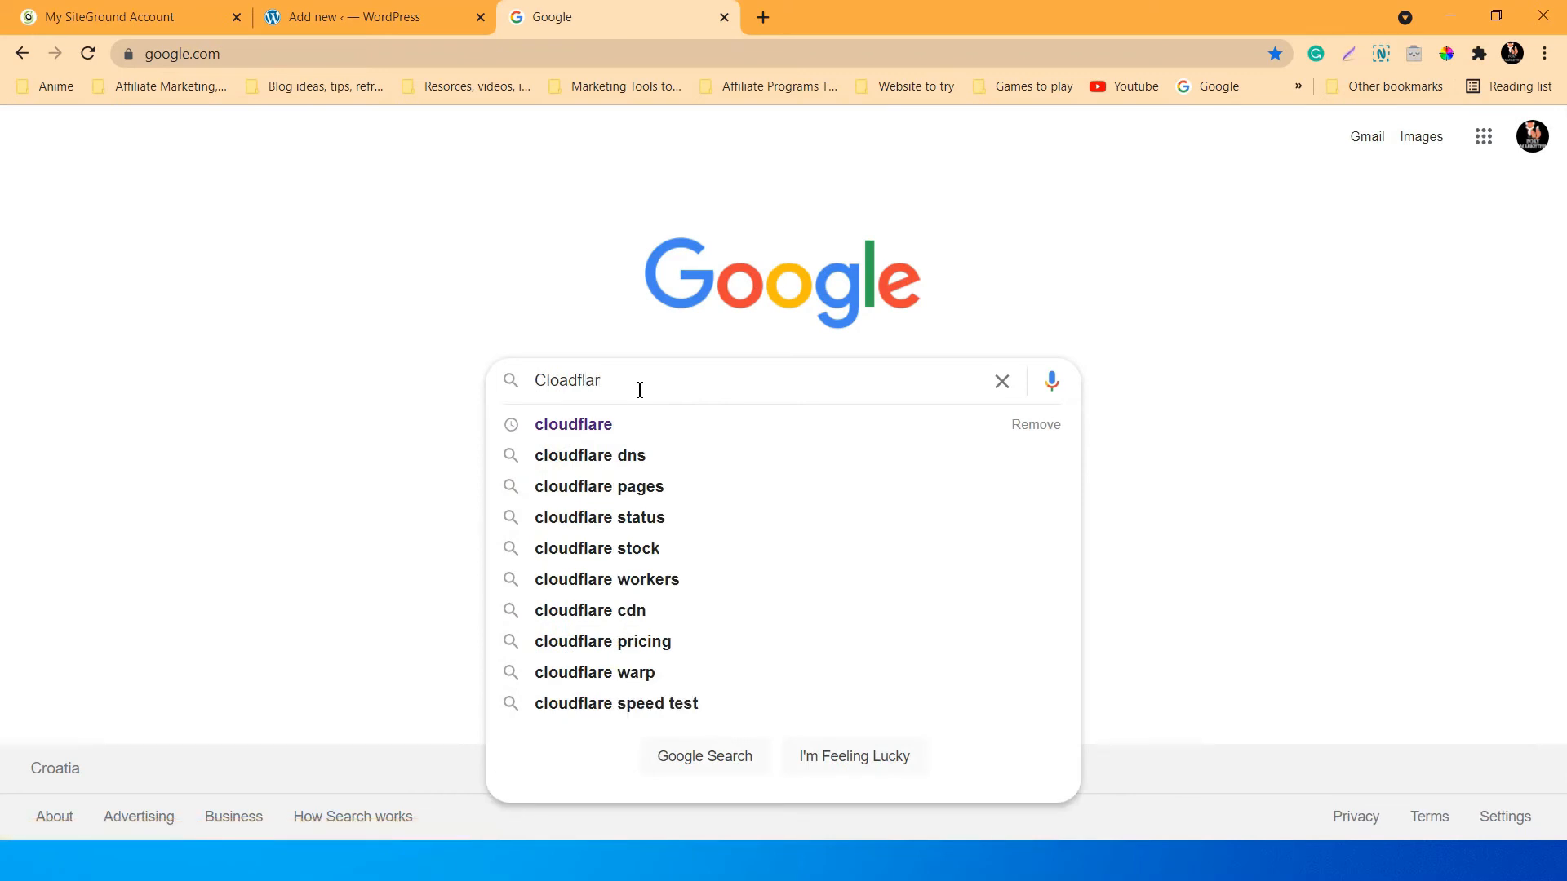
{"action": "type", "text": "e"}
{"action": "key", "text": "Return"}
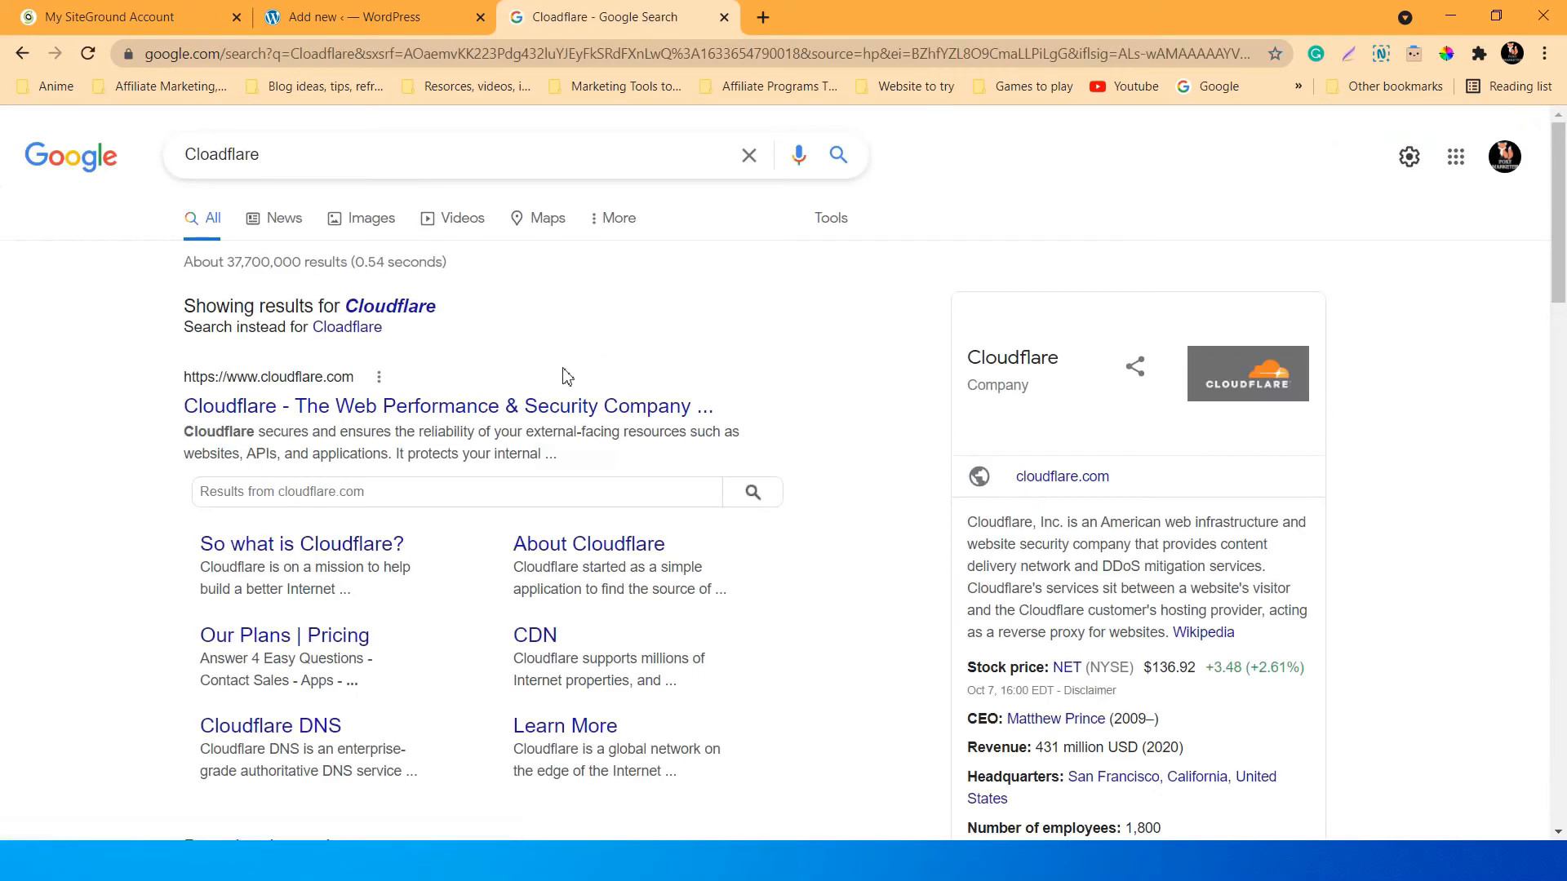
{"action": "left_click", "coordinate": [562, 405]}
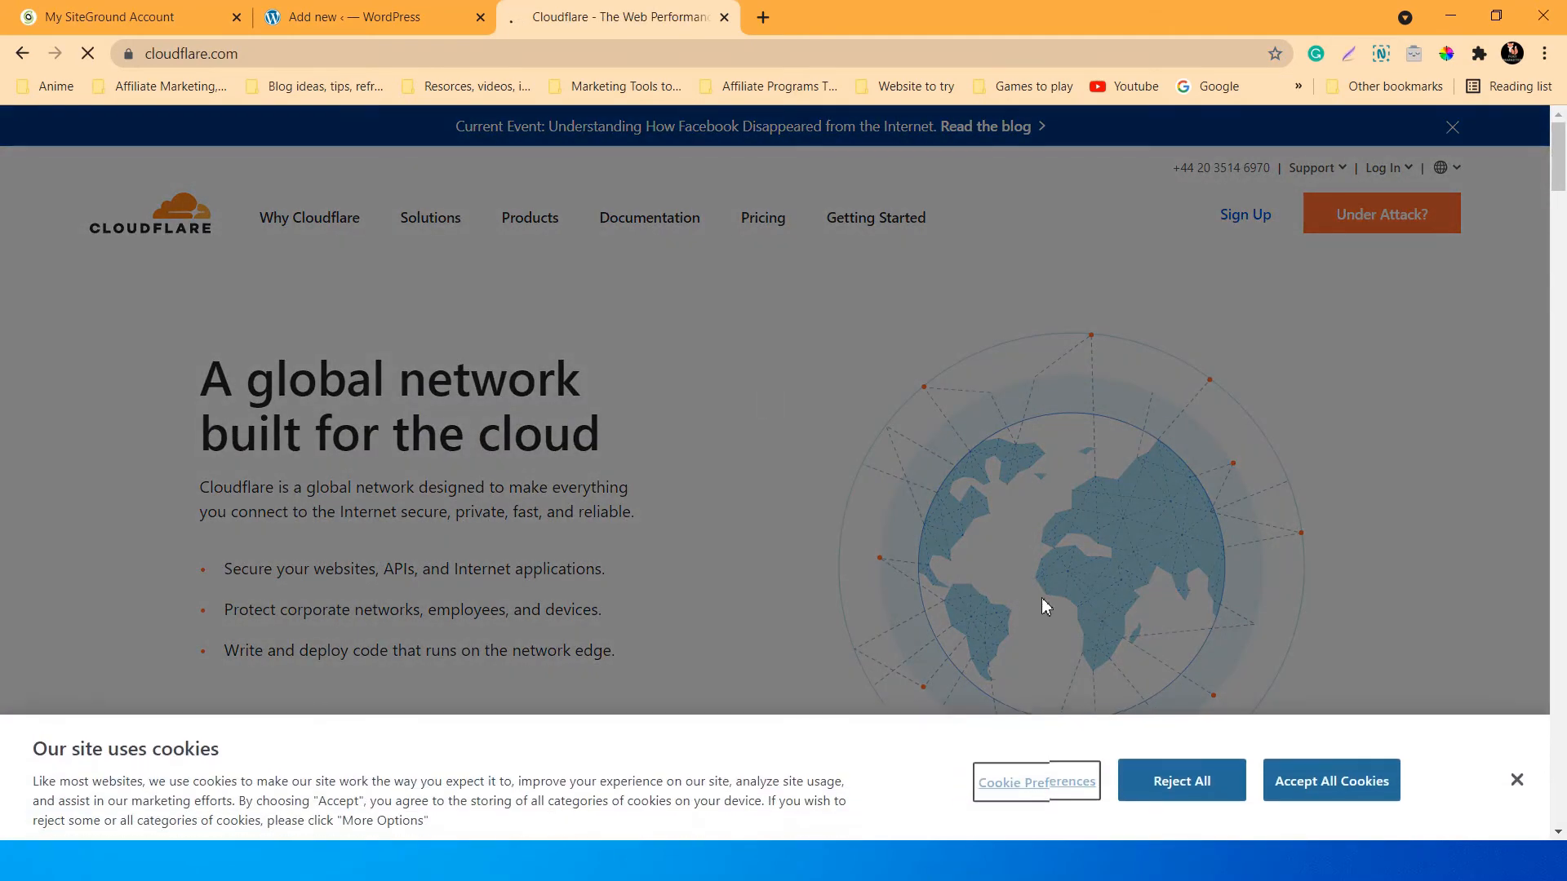
{"action": "left_click", "coordinate": [1338, 769]}
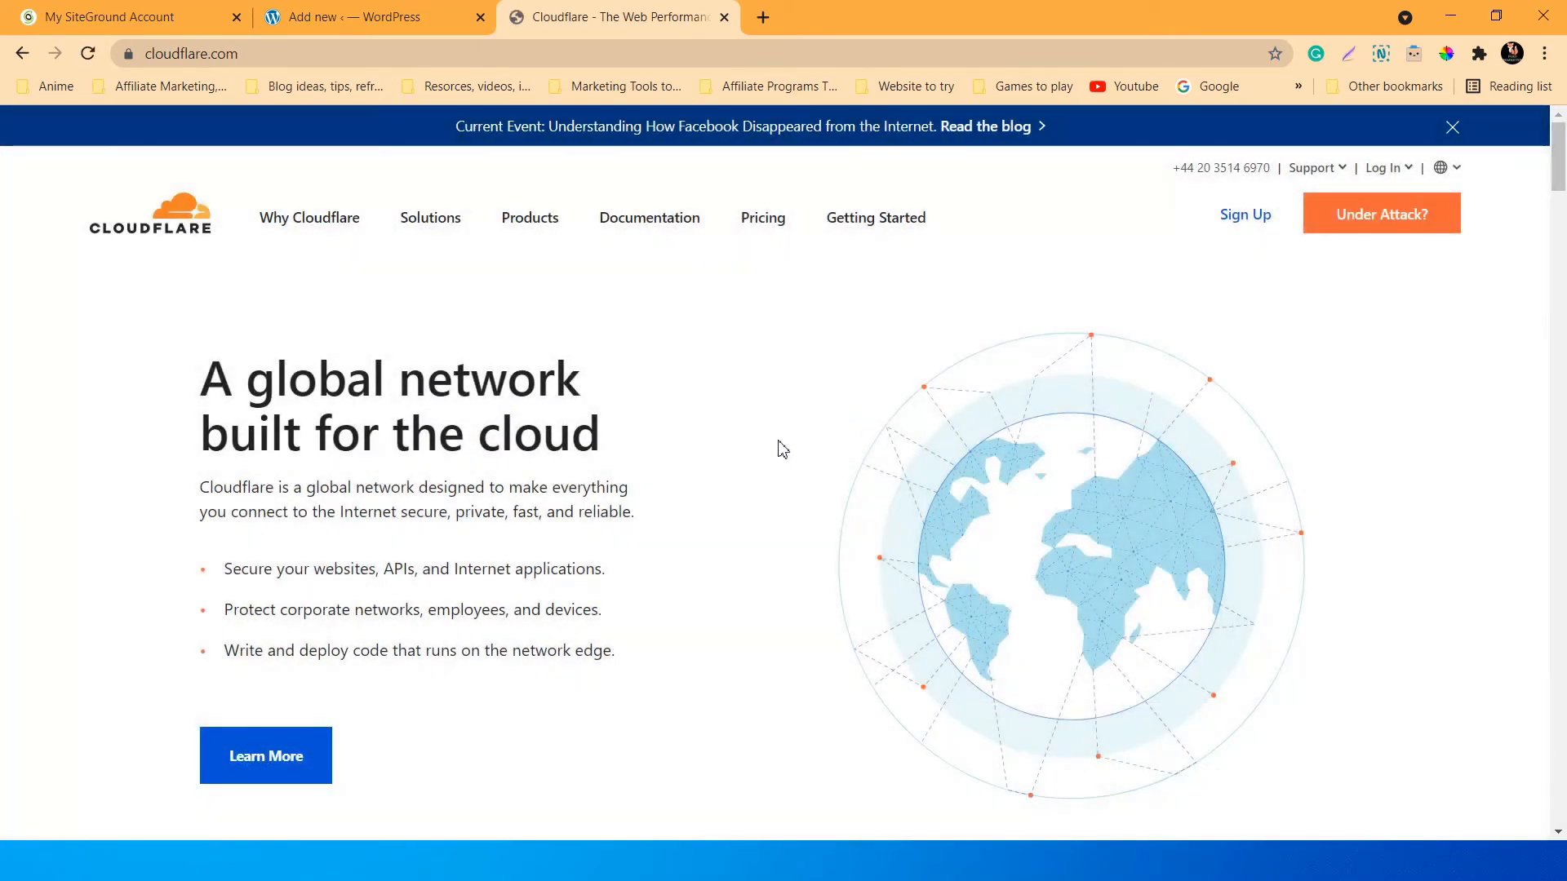
{"action": "scroll", "coordinate": [782, 449], "scroll_direction": "down", "scroll_amount": 3}
{"action": "scroll", "coordinate": [782, 449], "scroll_direction": "up", "scroll_amount": 3}
Start the Cloudflare sign-up and solve the hCaptcha bus-image challenge.
{"action": "left_click", "coordinate": [1234, 219]}
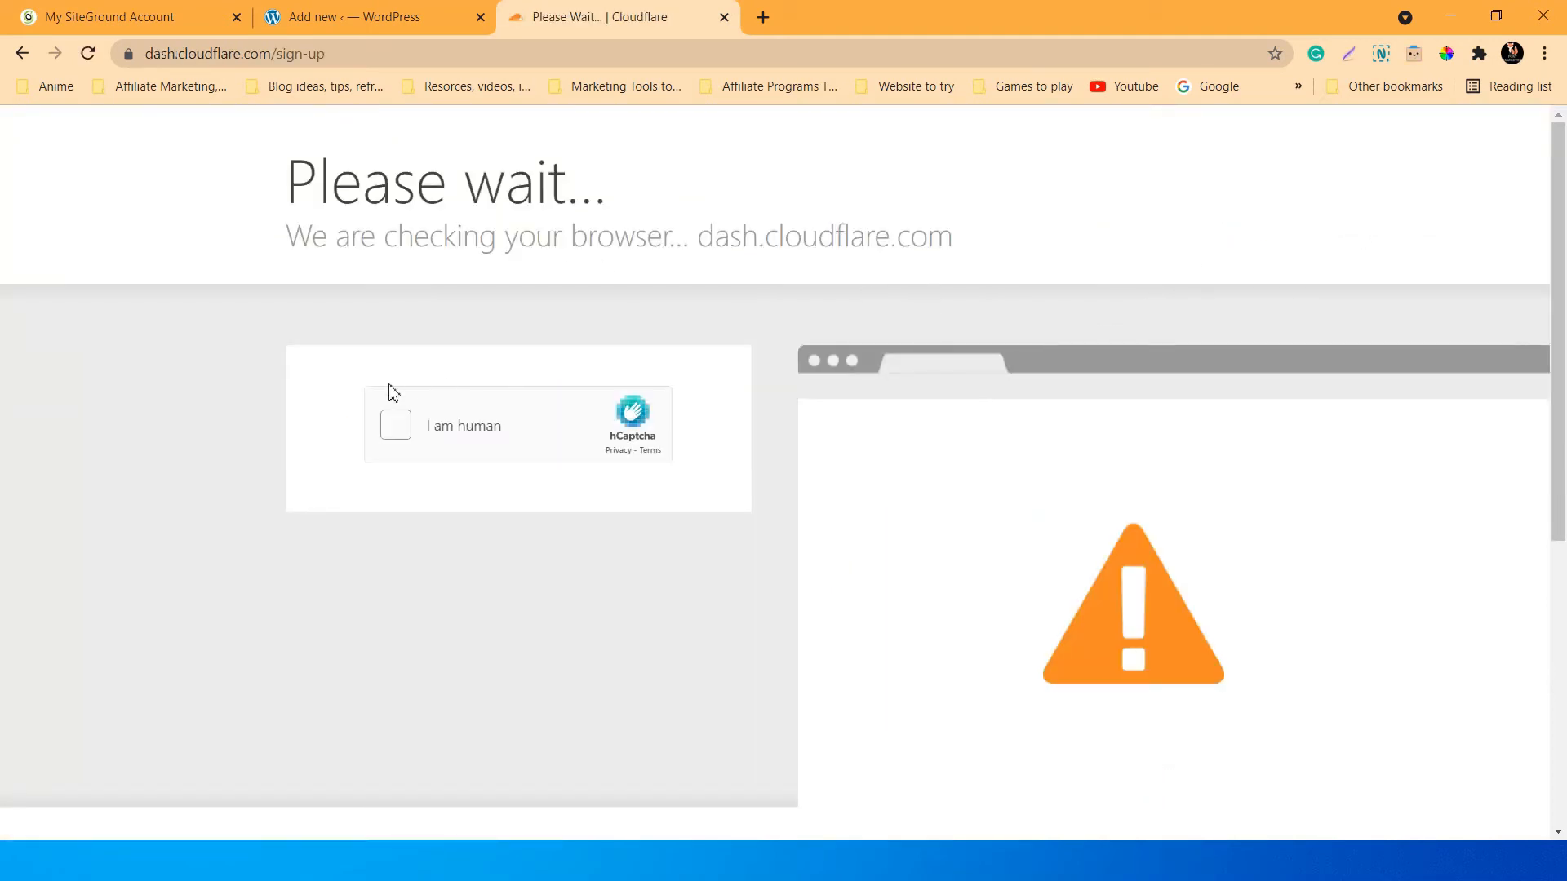
{"action": "left_click", "coordinate": [395, 423]}
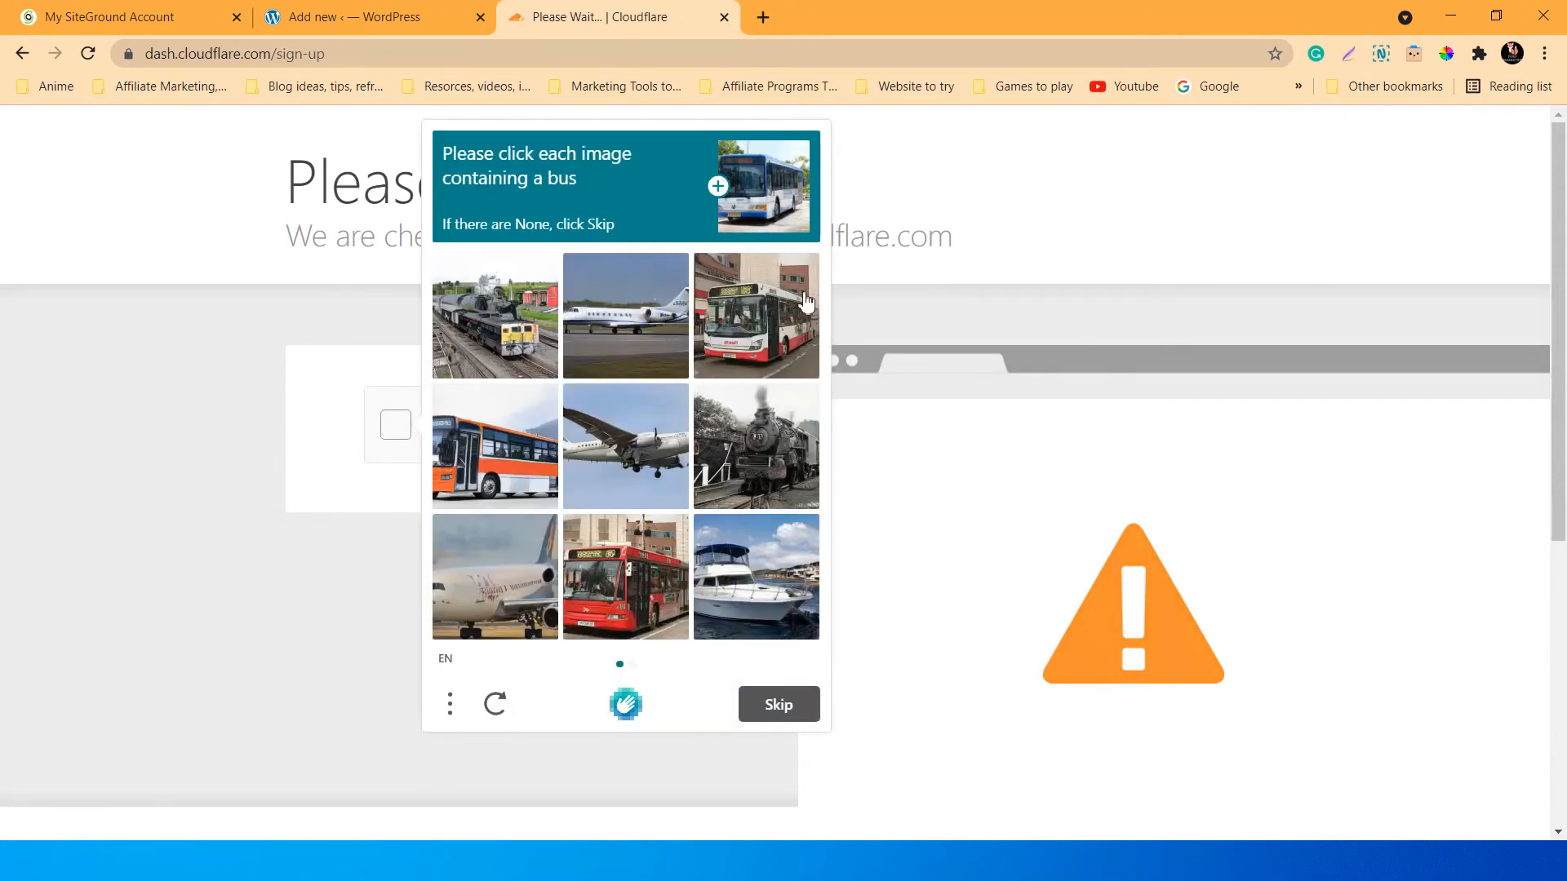
{"action": "left_click", "coordinate": [740, 317]}
{"action": "left_click", "coordinate": [515, 468]}
{"action": "left_click", "coordinate": [655, 592]}
{"action": "left_click", "coordinate": [772, 707]}
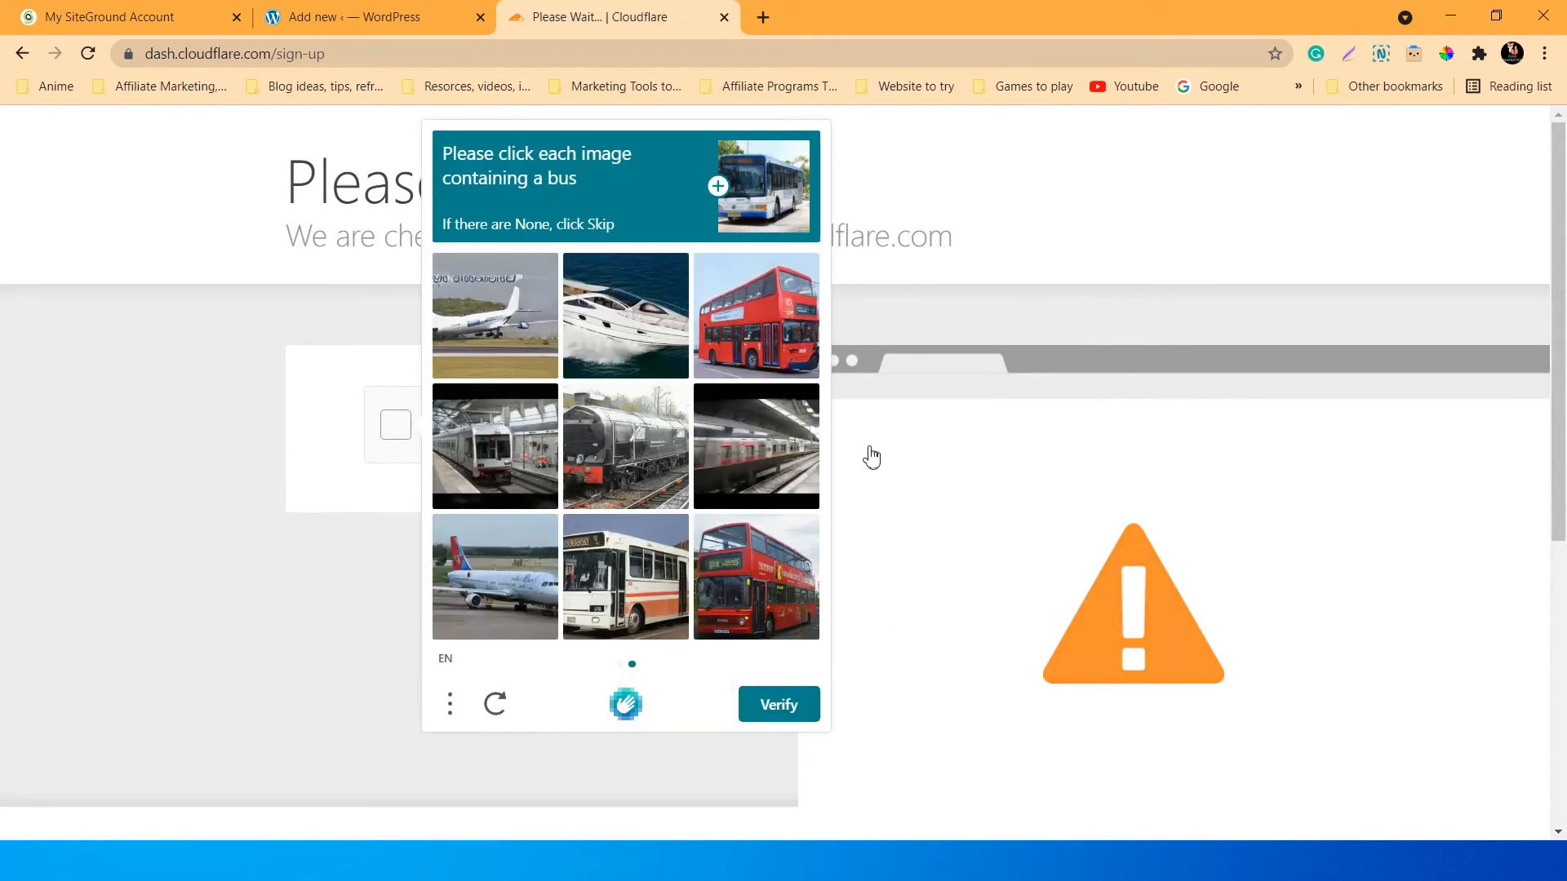
{"action": "left_click", "coordinate": [771, 347]}
{"action": "left_click", "coordinate": [800, 551]}
{"action": "left_click", "coordinate": [630, 593]}
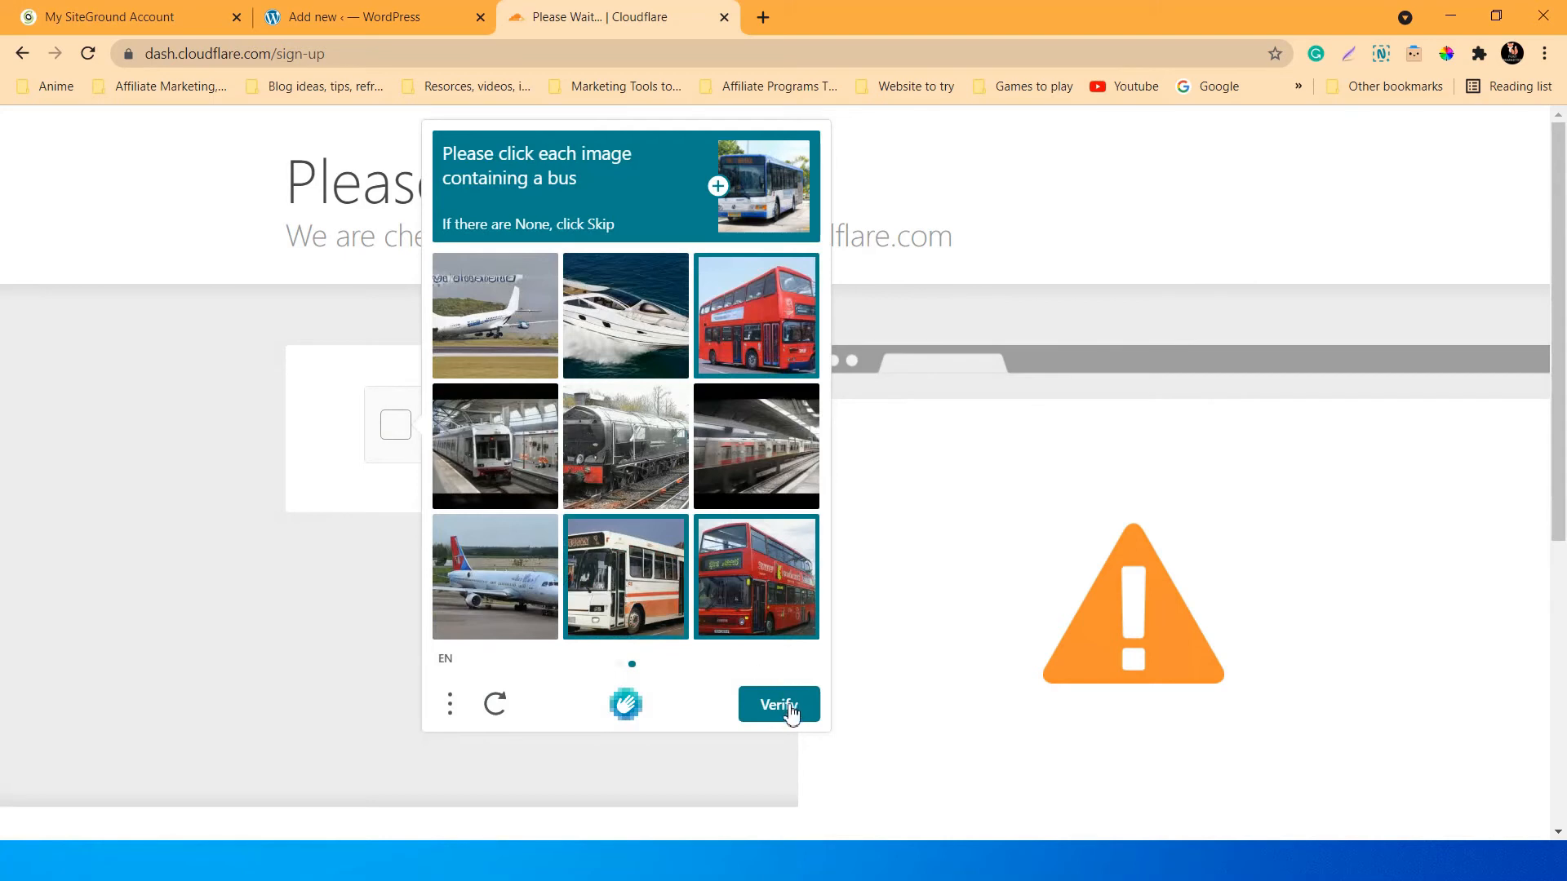
{"action": "left_click", "coordinate": [782, 707]}
Pick the boat images across both pages and submit to pass the check.
{"action": "left_click", "coordinate": [759, 312]}
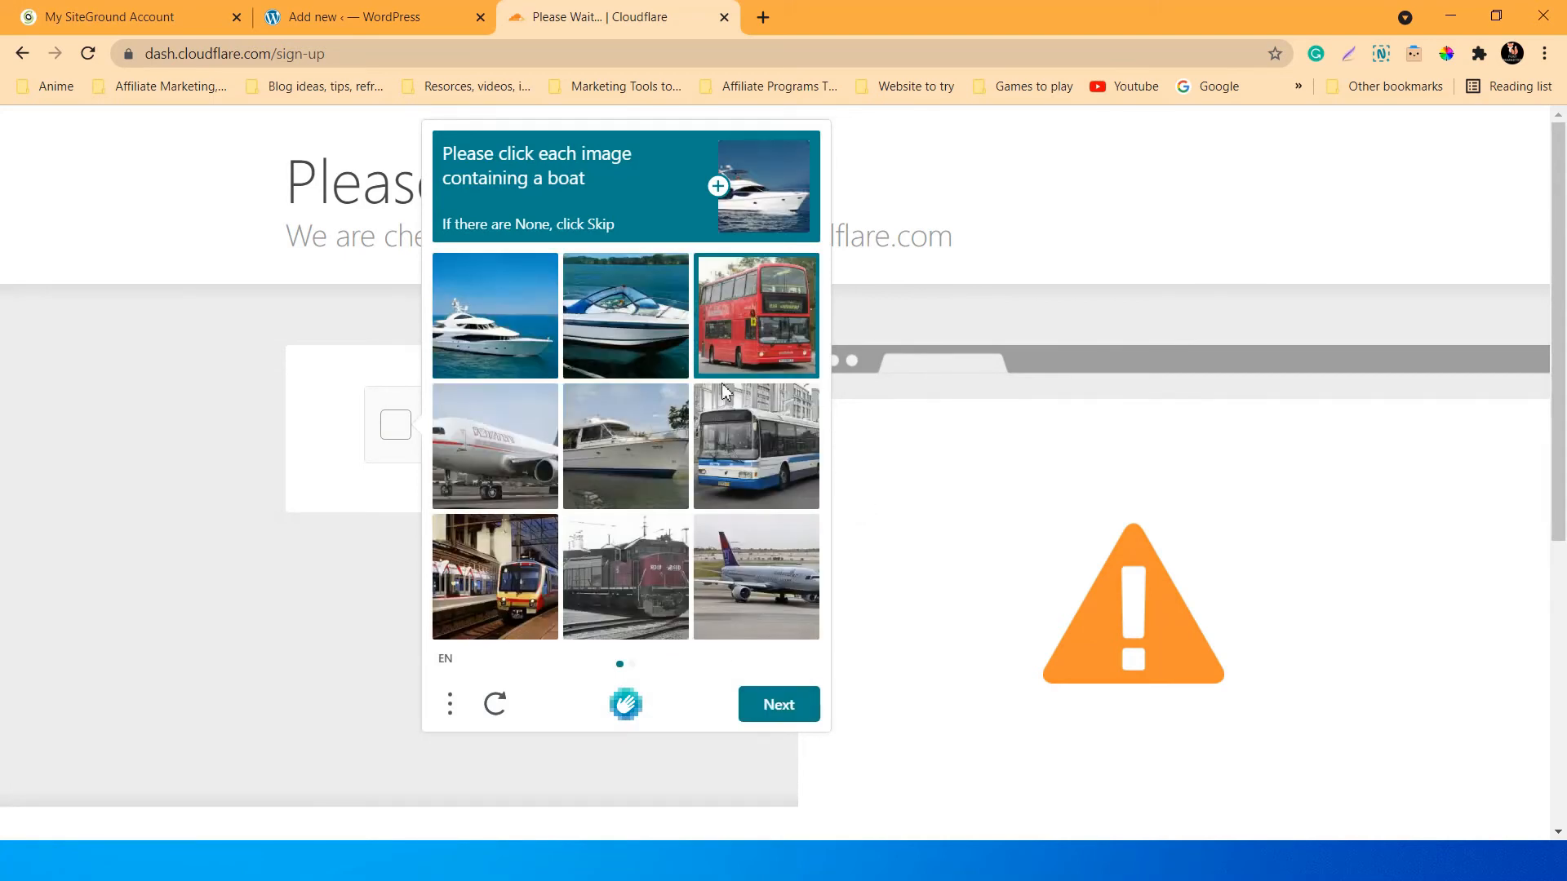
{"action": "left_click", "coordinate": [757, 322]}
{"action": "left_click", "coordinate": [618, 328]}
{"action": "left_click", "coordinate": [636, 462]}
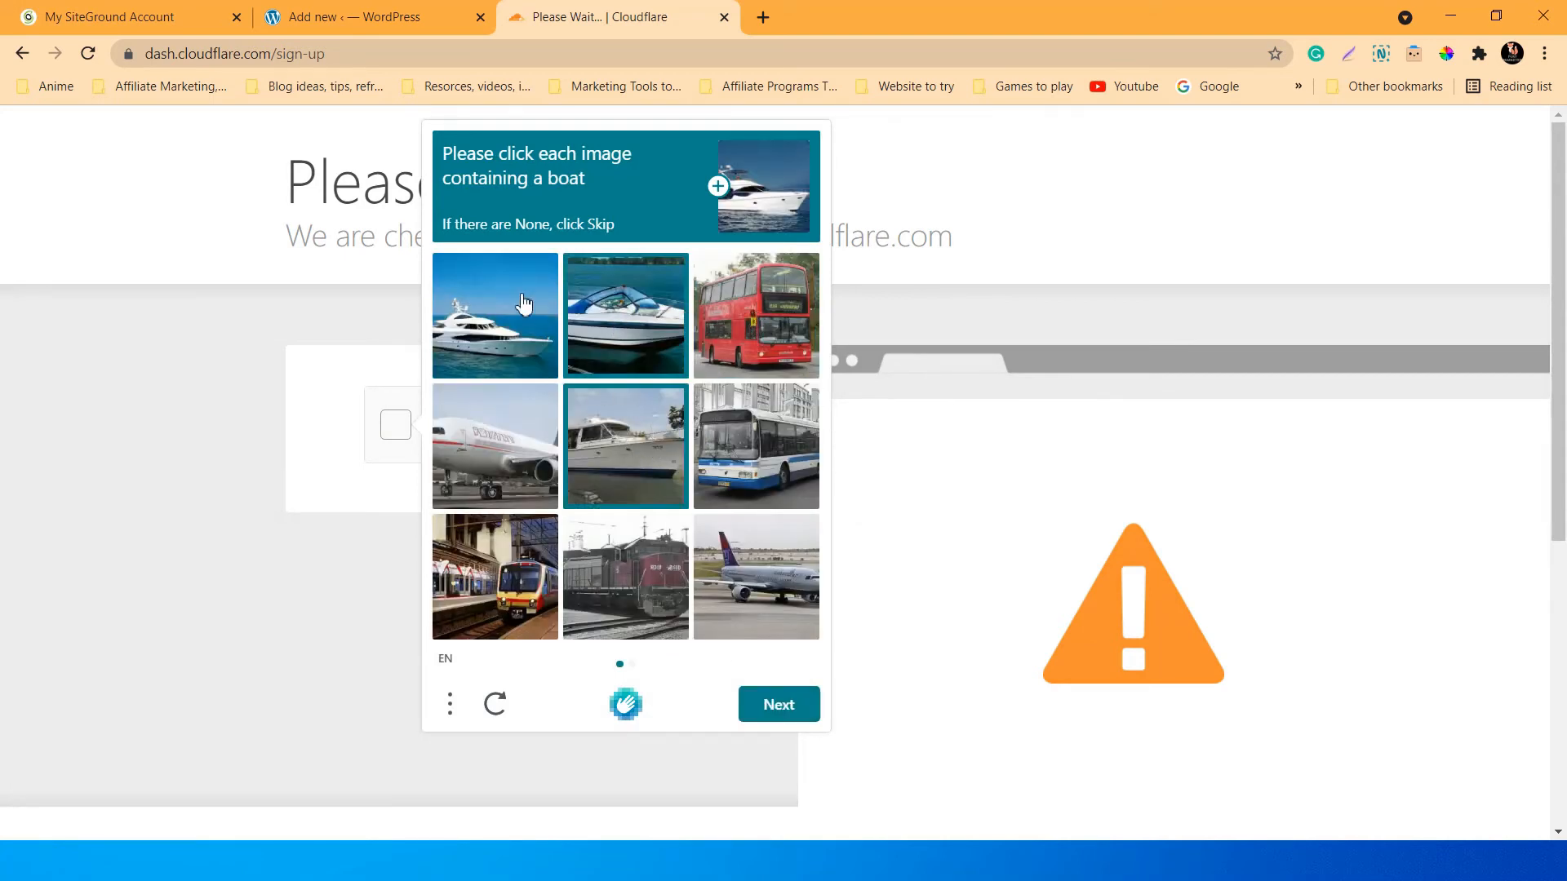
{"action": "left_click", "coordinate": [522, 303]}
{"action": "left_click", "coordinate": [812, 722]}
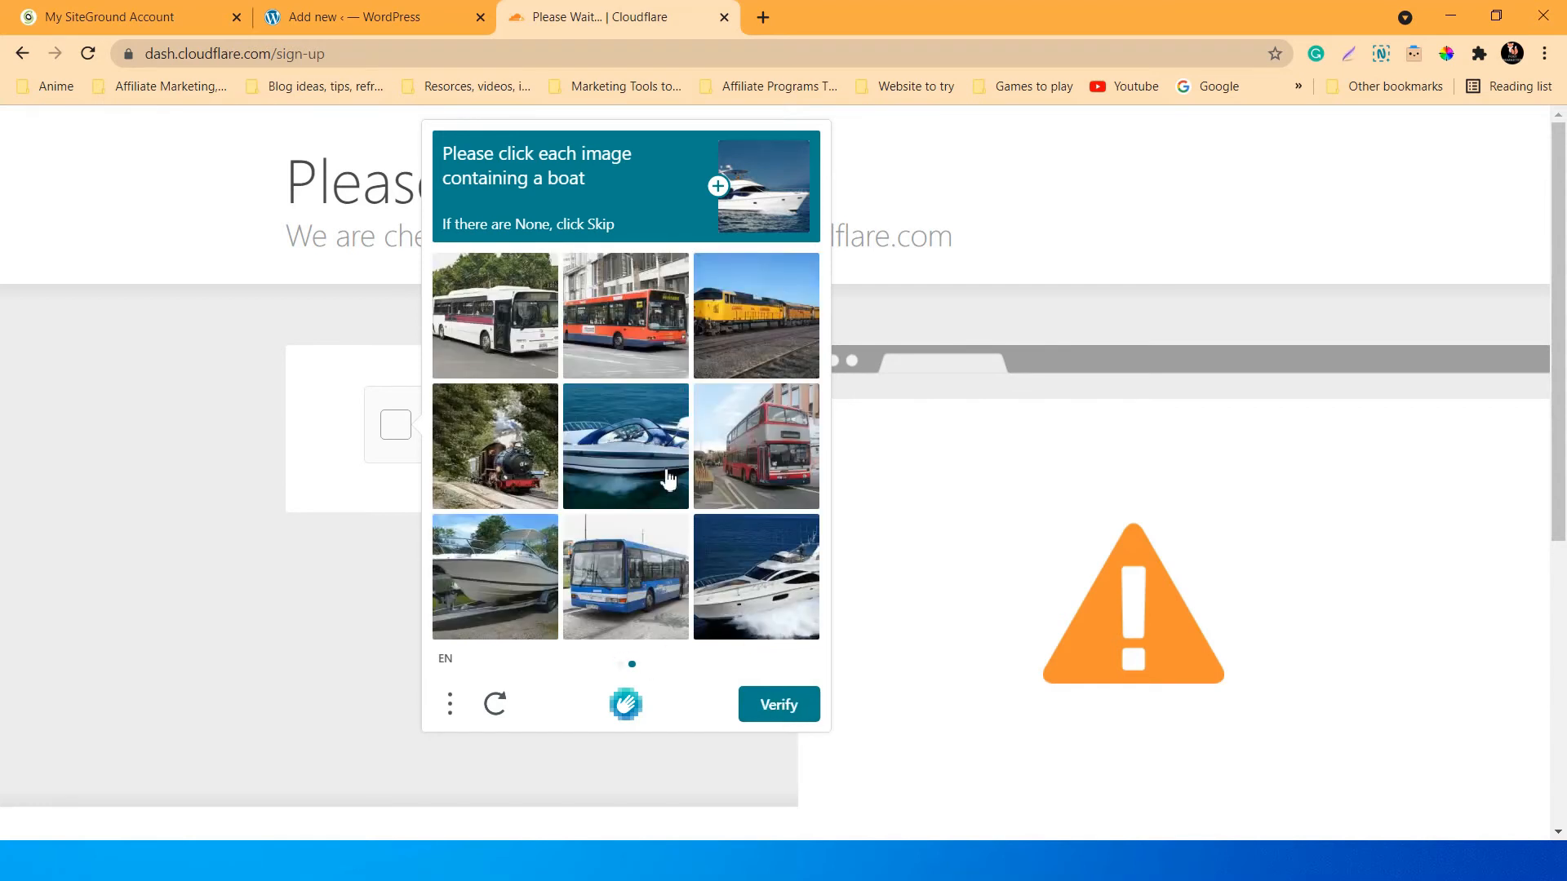
{"action": "left_click", "coordinate": [653, 457]}
{"action": "left_click", "coordinate": [705, 567]}
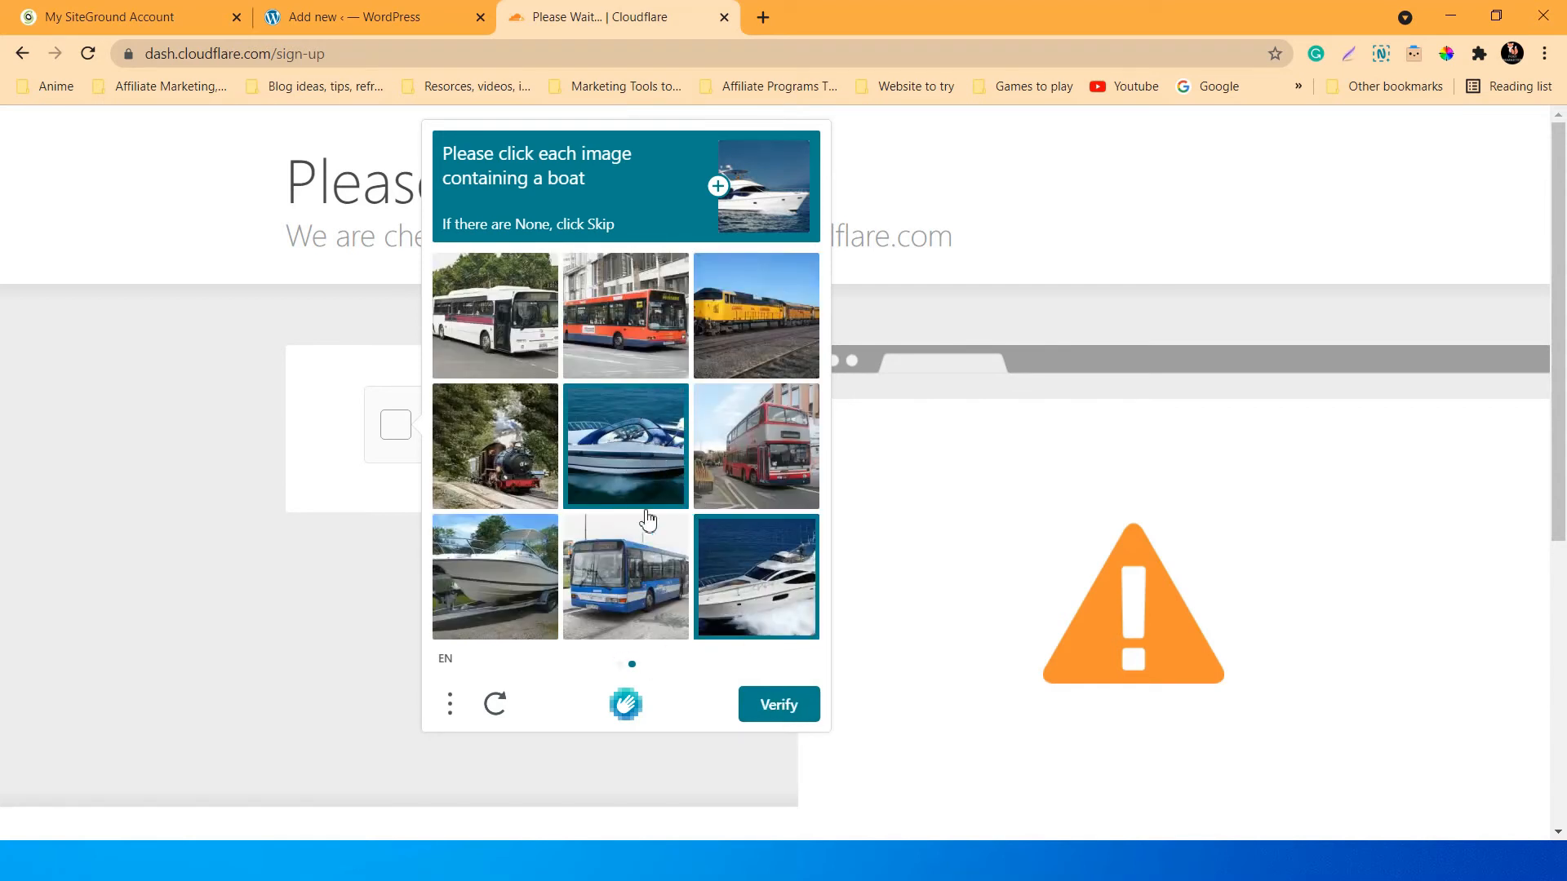
{"action": "left_click", "coordinate": [478, 596]}
{"action": "left_click", "coordinate": [779, 706]}
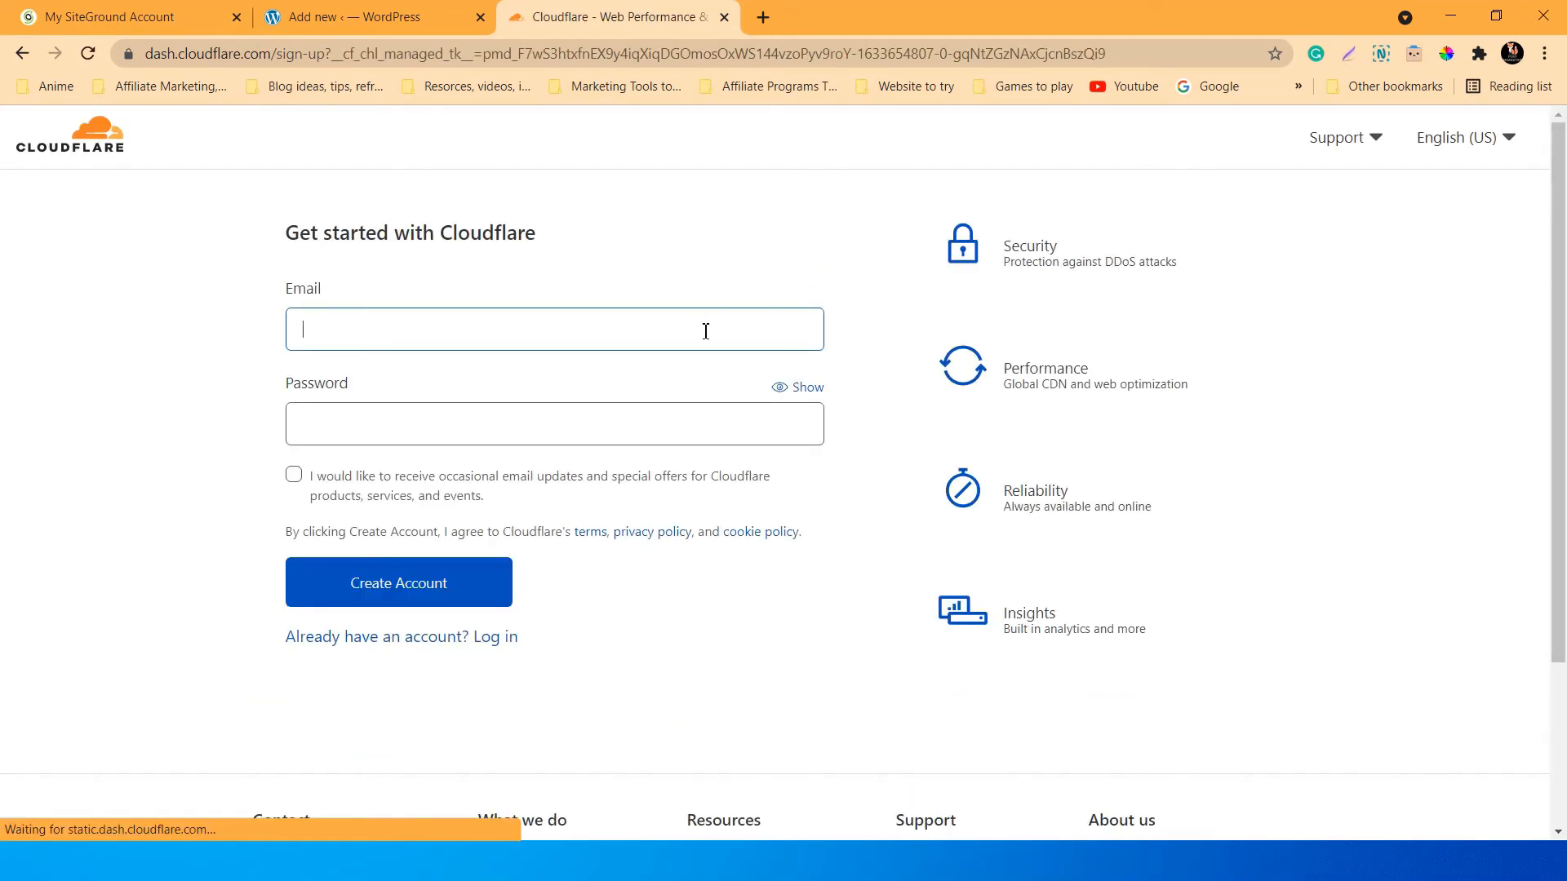
Fill in the account e-mail address in the Cloudflare sign-up form.
{"action": "scroll", "coordinate": [791, 525], "scroll_direction": "down", "scroll_amount": 2}
{"action": "scroll", "coordinate": [799, 504], "scroll_direction": "up", "scroll_amount": 2}
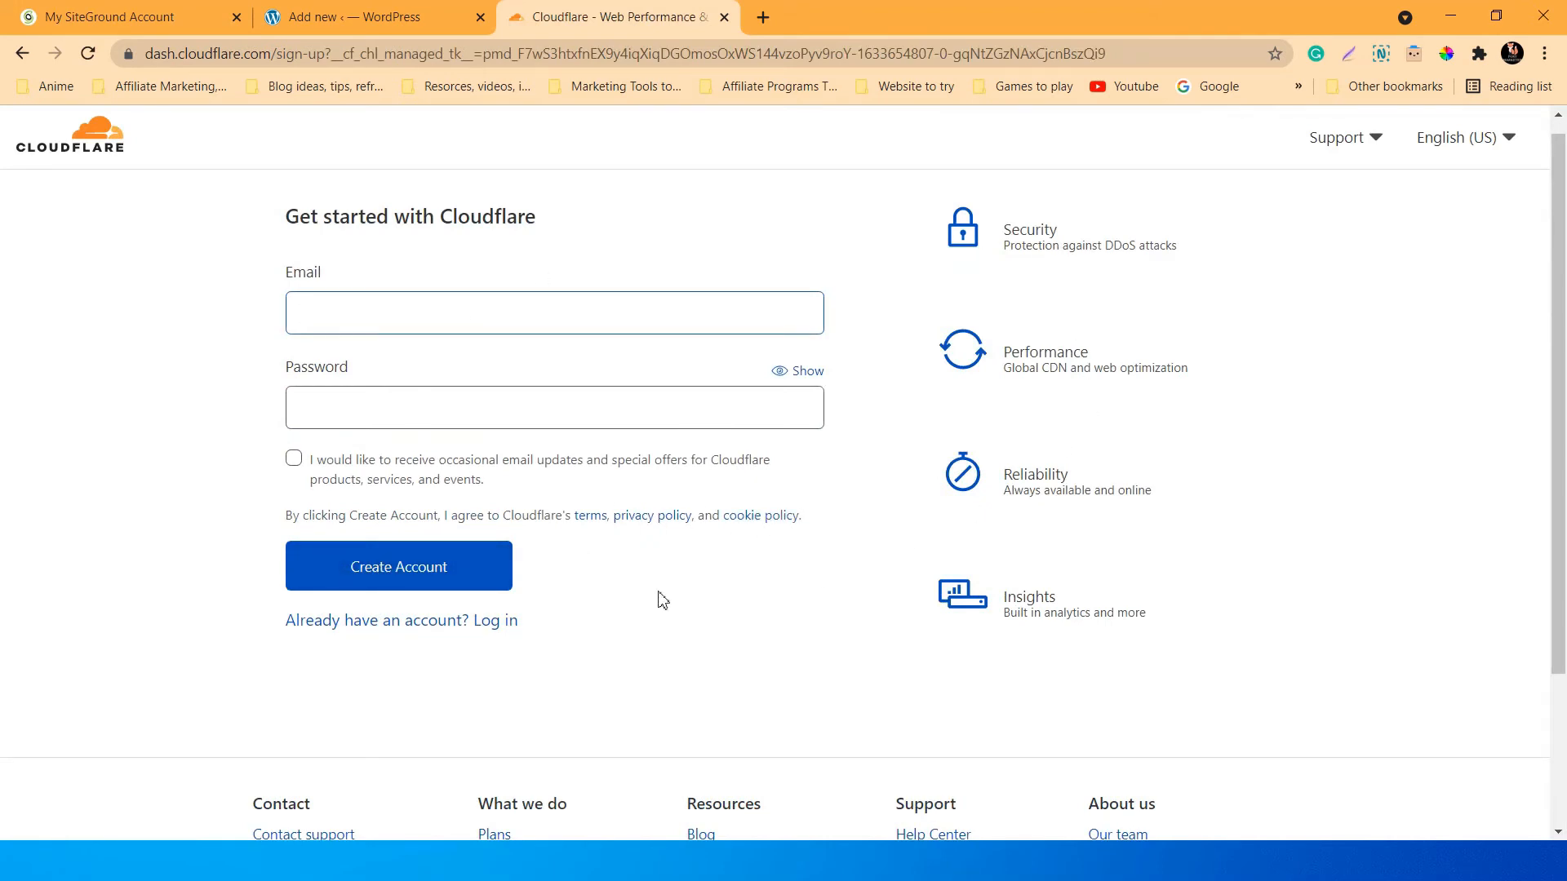
{"action": "scroll", "coordinate": [675, 621], "scroll_direction": "down", "scroll_amount": 2}
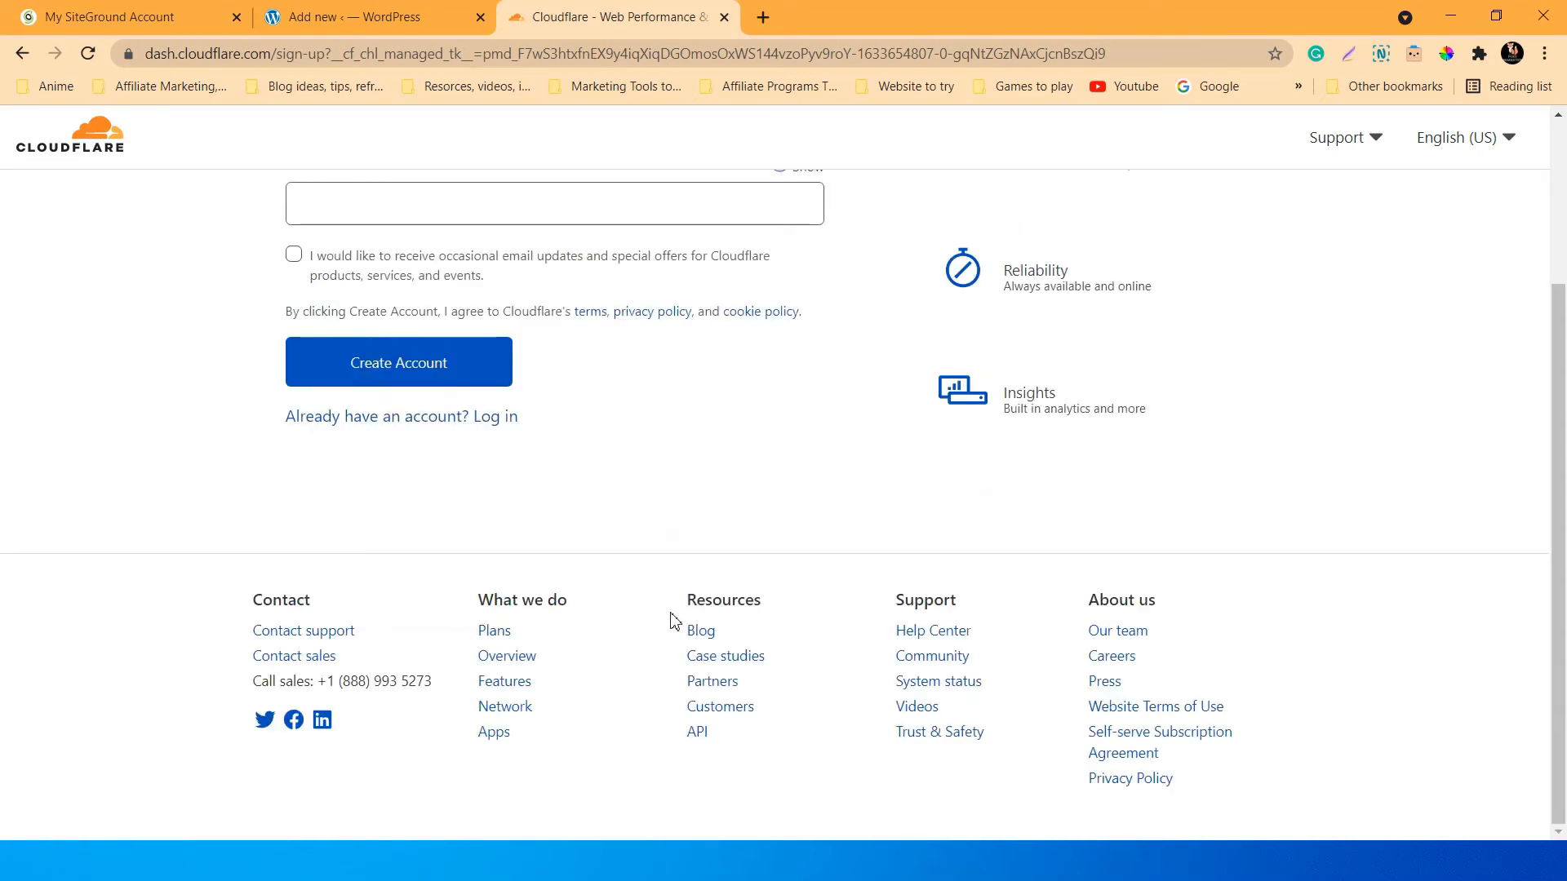
{"action": "scroll", "coordinate": [674, 620], "scroll_direction": "up", "scroll_amount": 3}
{"action": "left_click", "coordinate": [405, 570]}
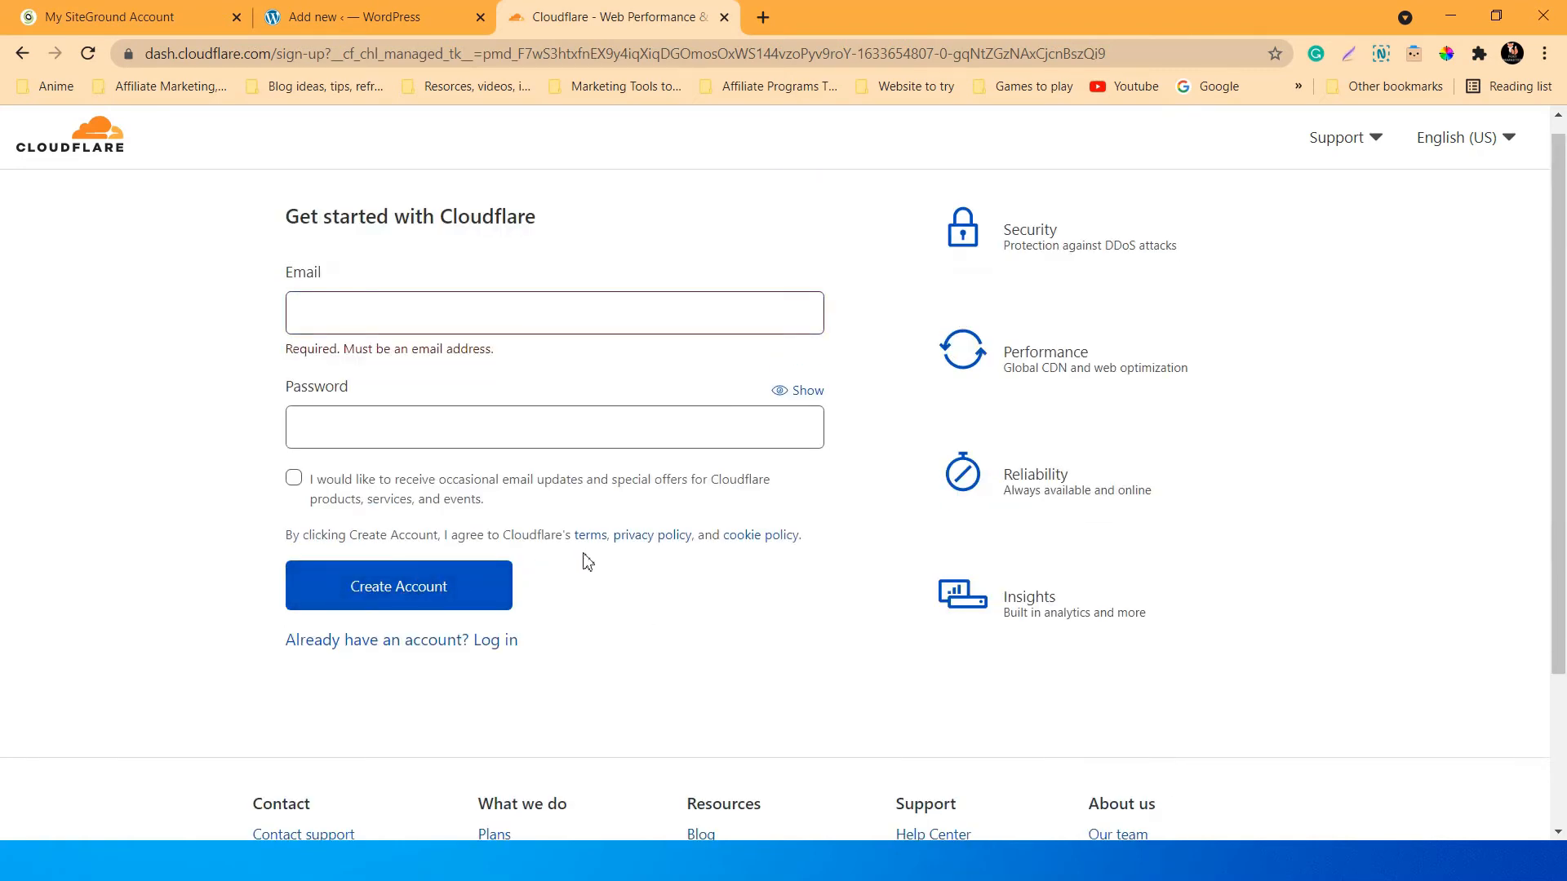
{"action": "left_click", "coordinate": [469, 316]}
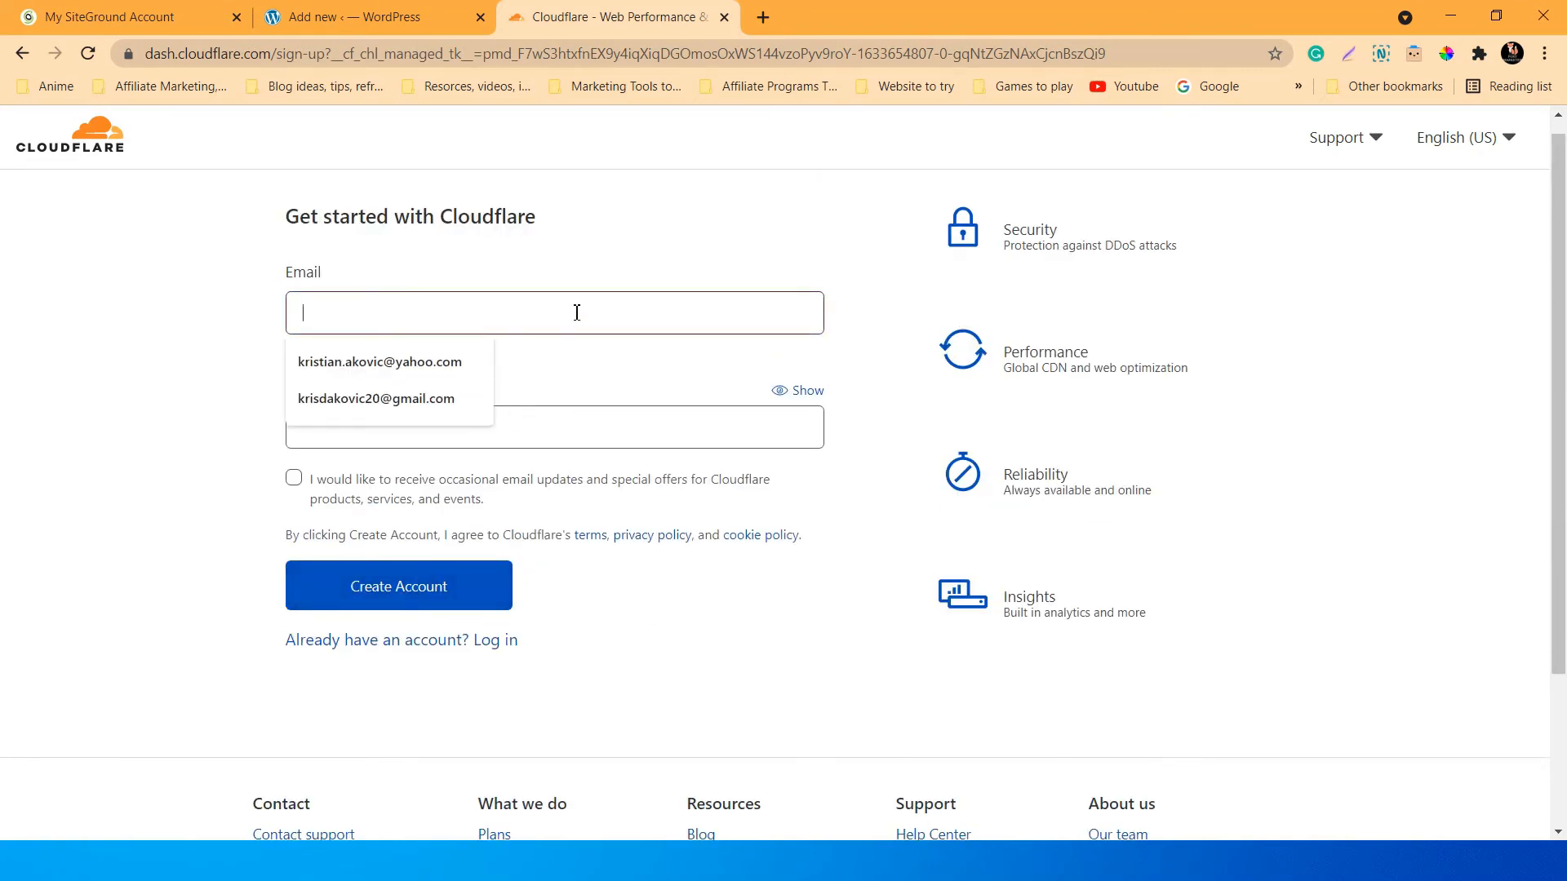
{"action": "left_click", "coordinate": [621, 375]}
{"action": "left_click", "coordinate": [520, 329]}
{"action": "left_click", "coordinate": [630, 270]}
{"action": "left_click", "coordinate": [595, 307]}
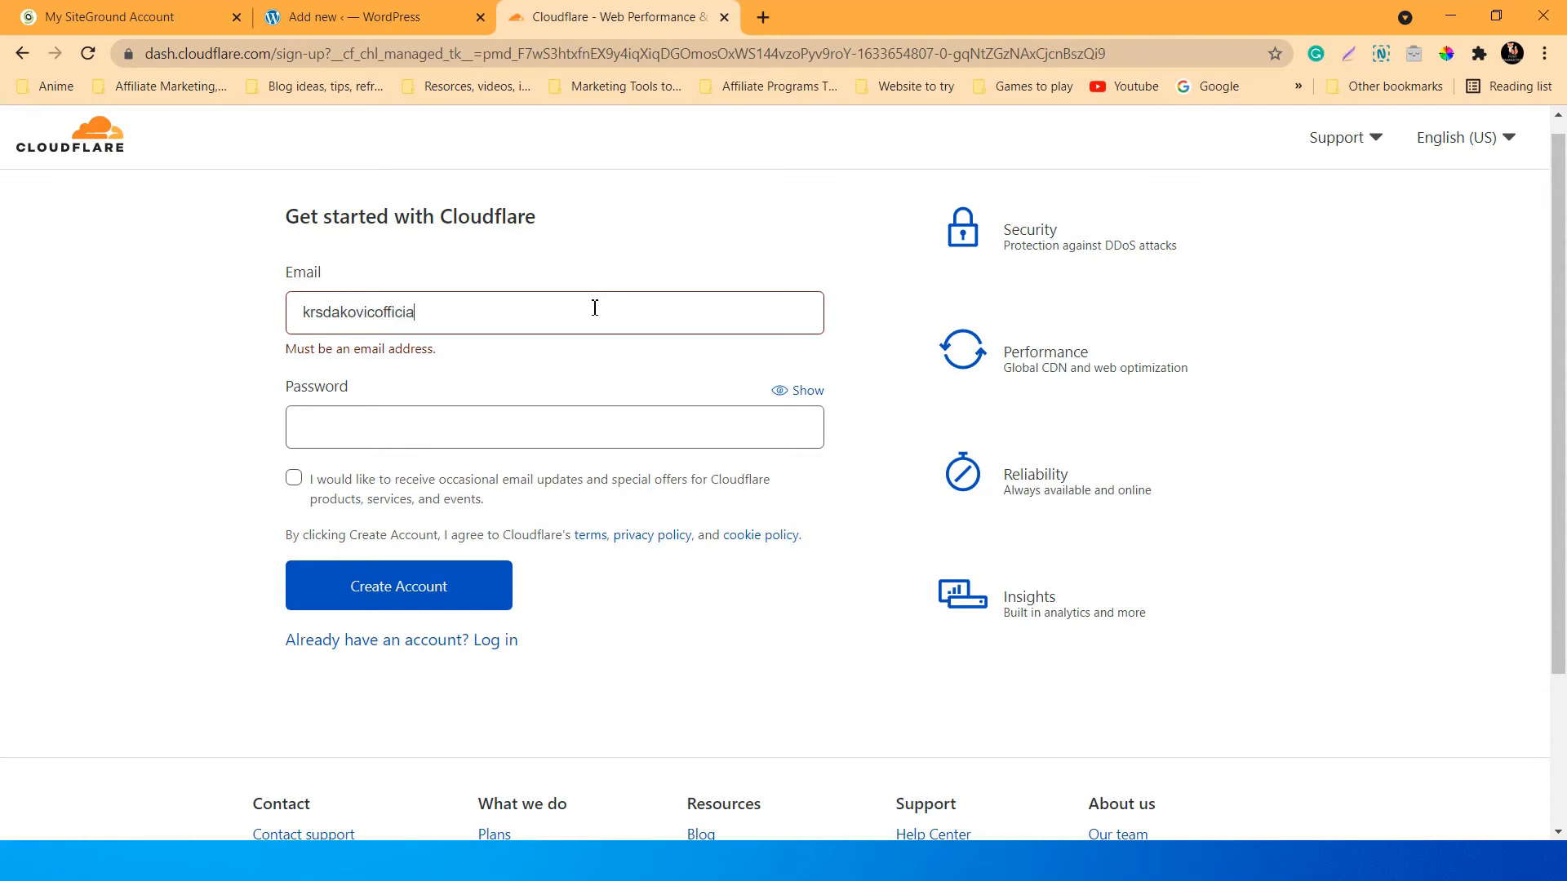
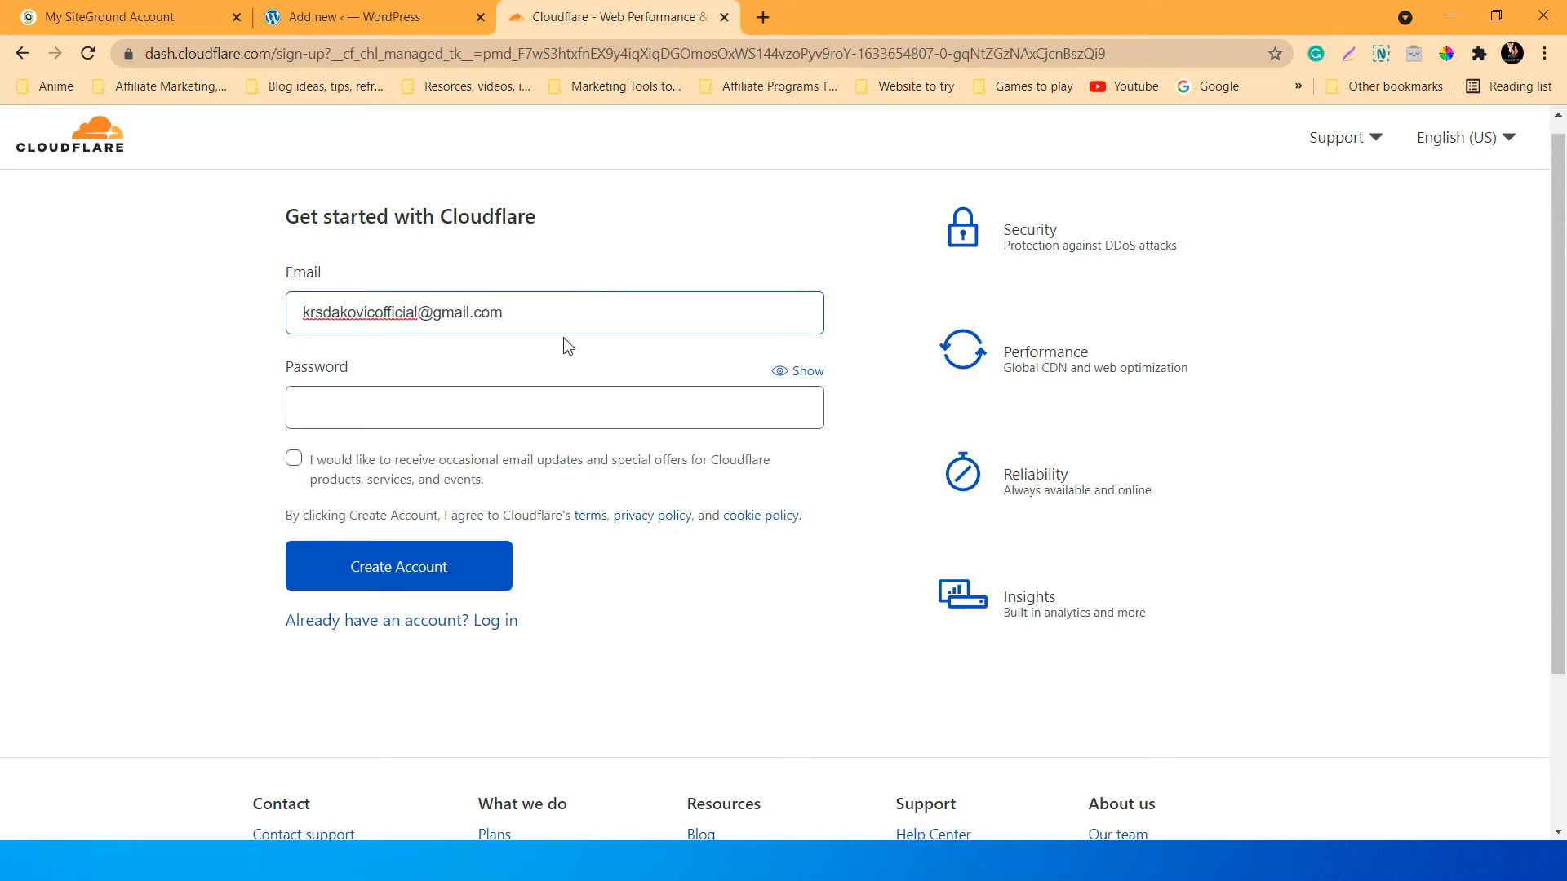
Enter and verify a password, create the account, and let the browser save the login.
{"action": "left_click", "coordinate": [528, 403]}
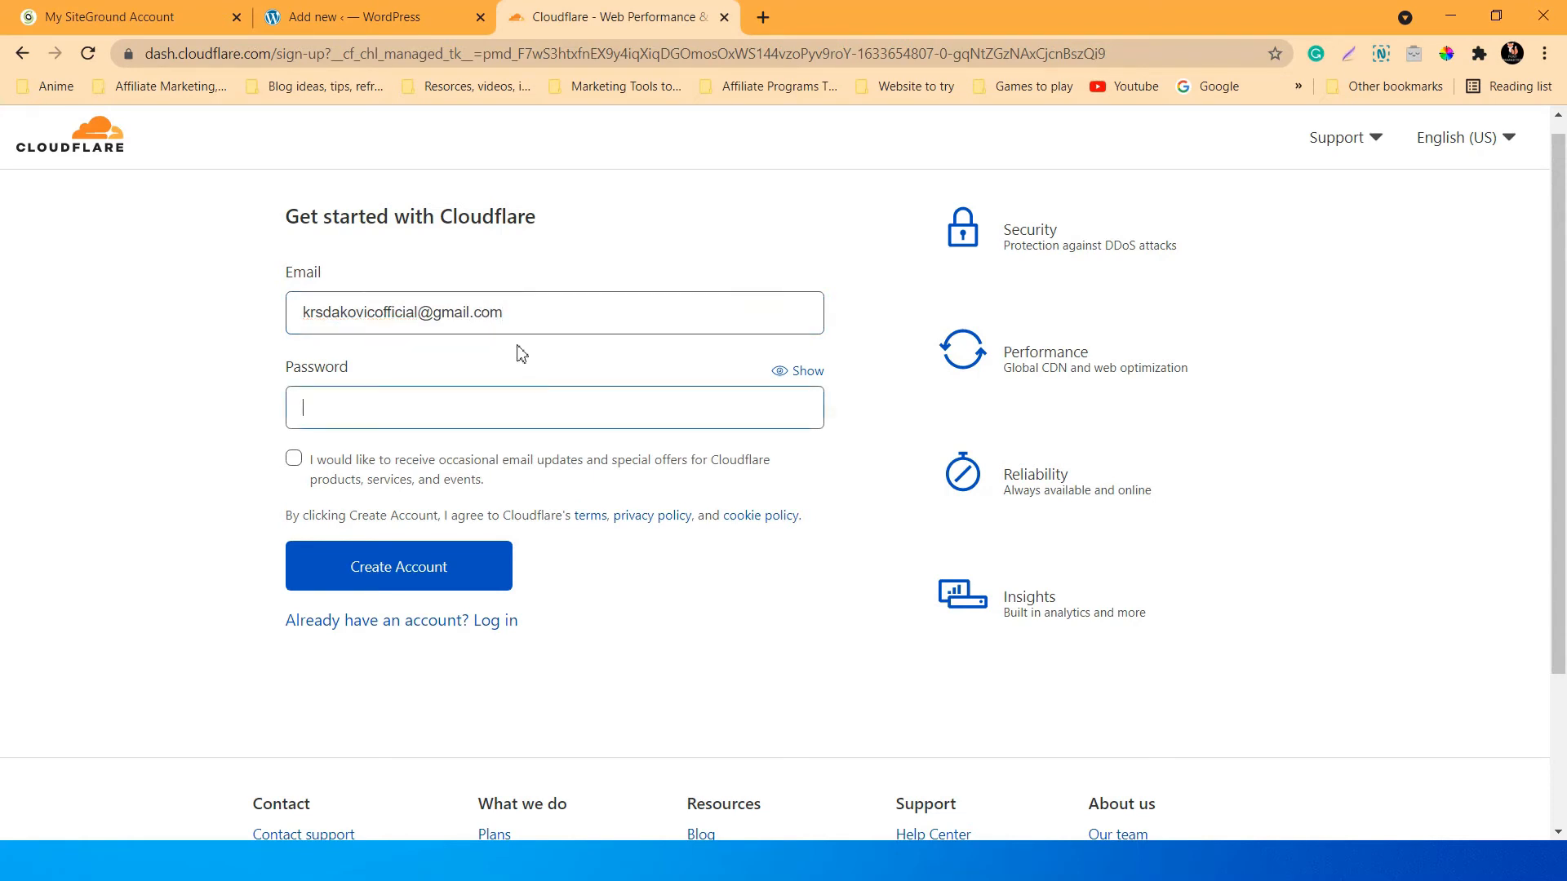
{"action": "type", "text": "••"}
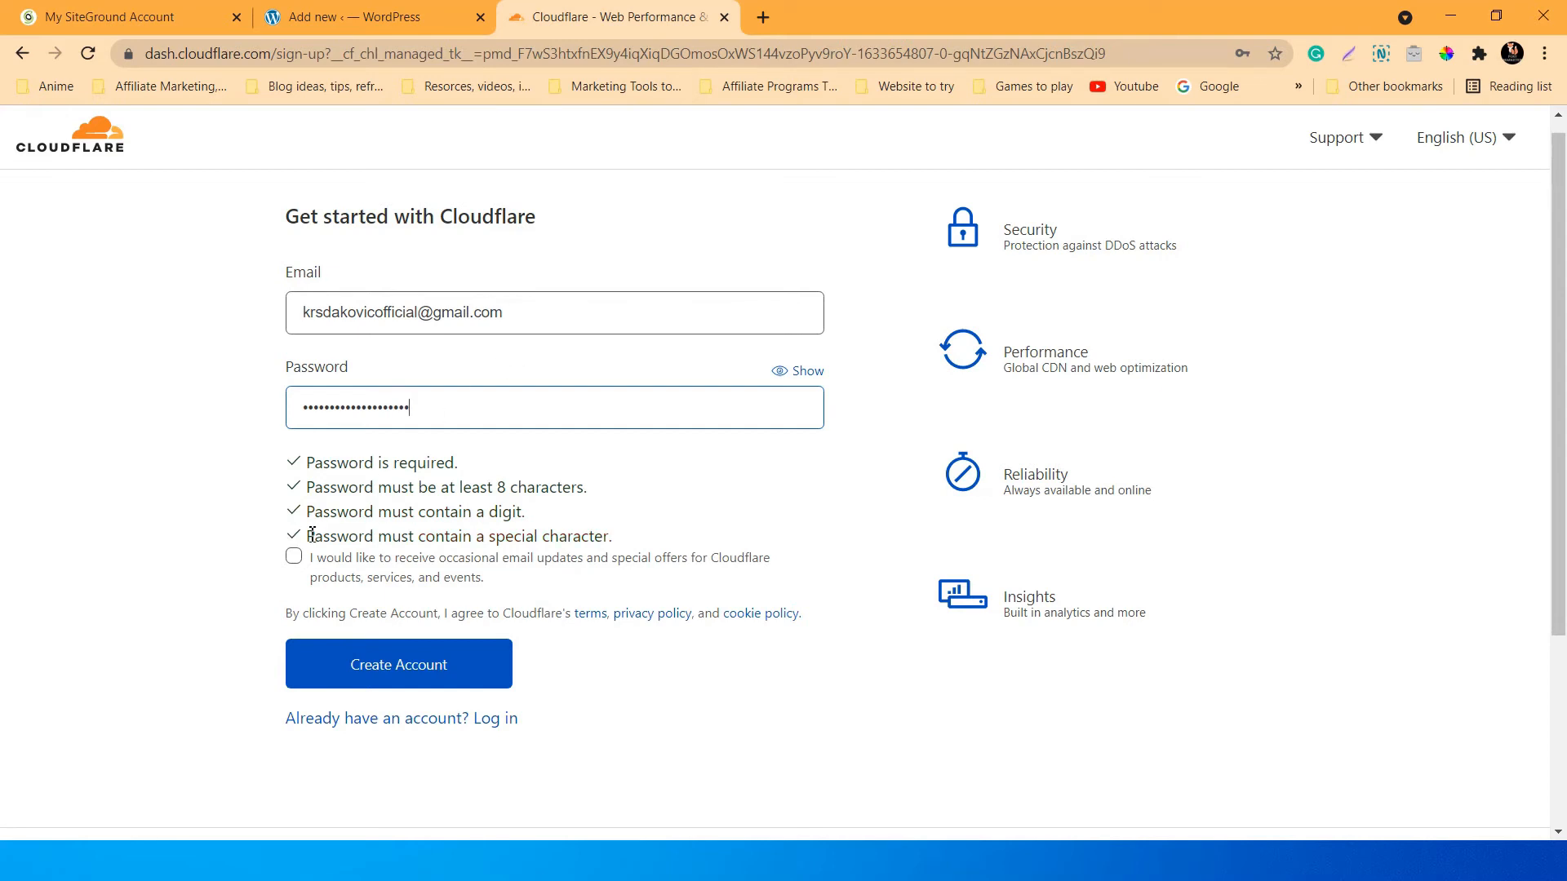
{"action": "left_click", "coordinate": [790, 374]}
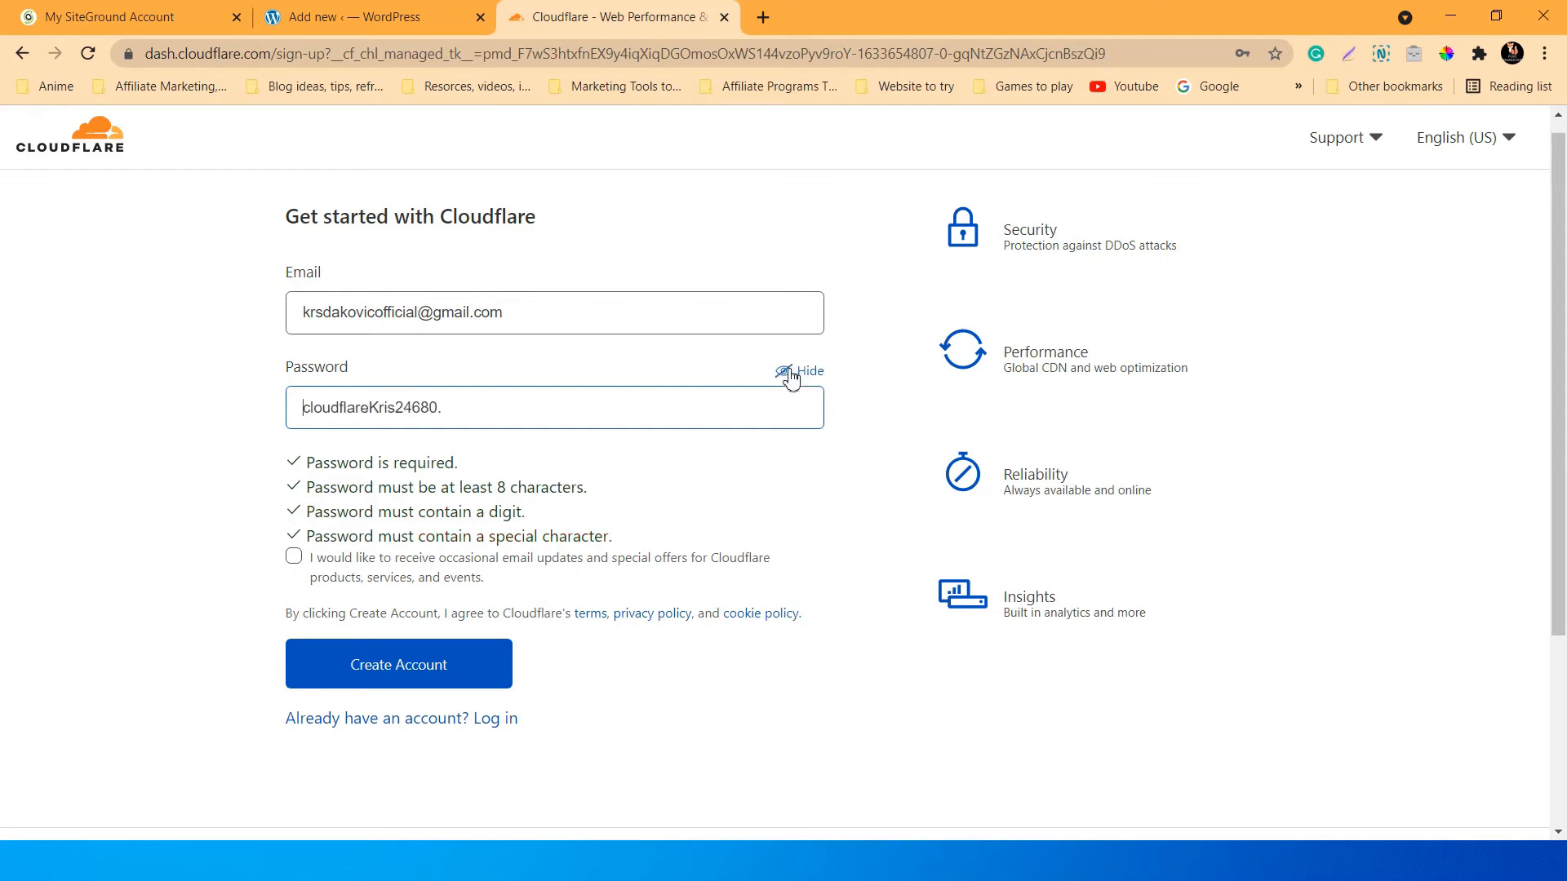
{"action": "left_click", "coordinate": [790, 373]}
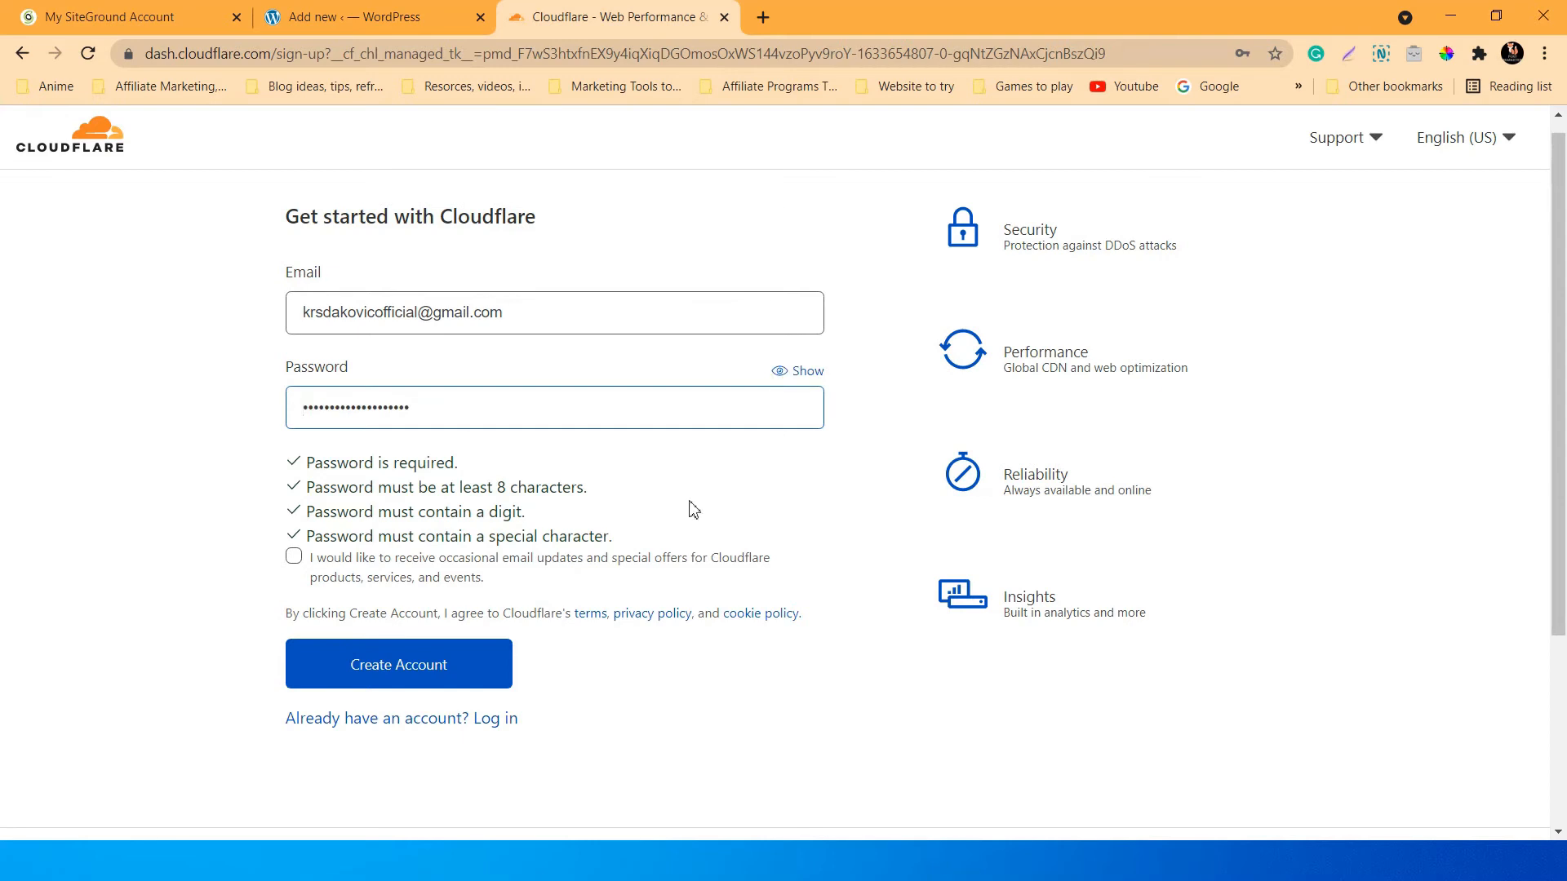
{"action": "left_click", "coordinate": [423, 672]}
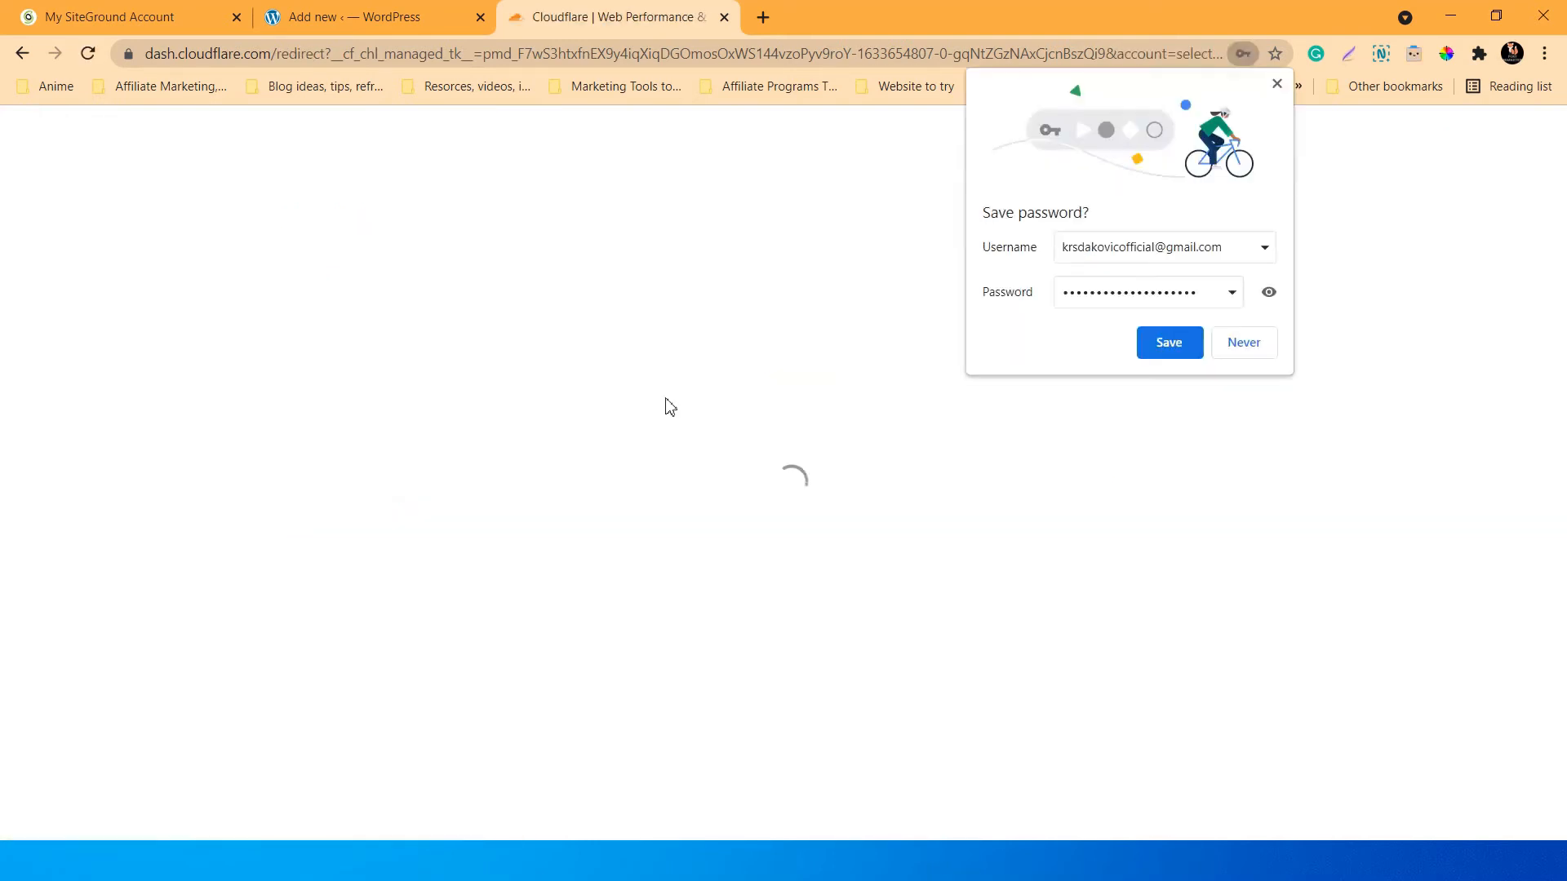
{"action": "left_click", "coordinate": [1193, 346]}
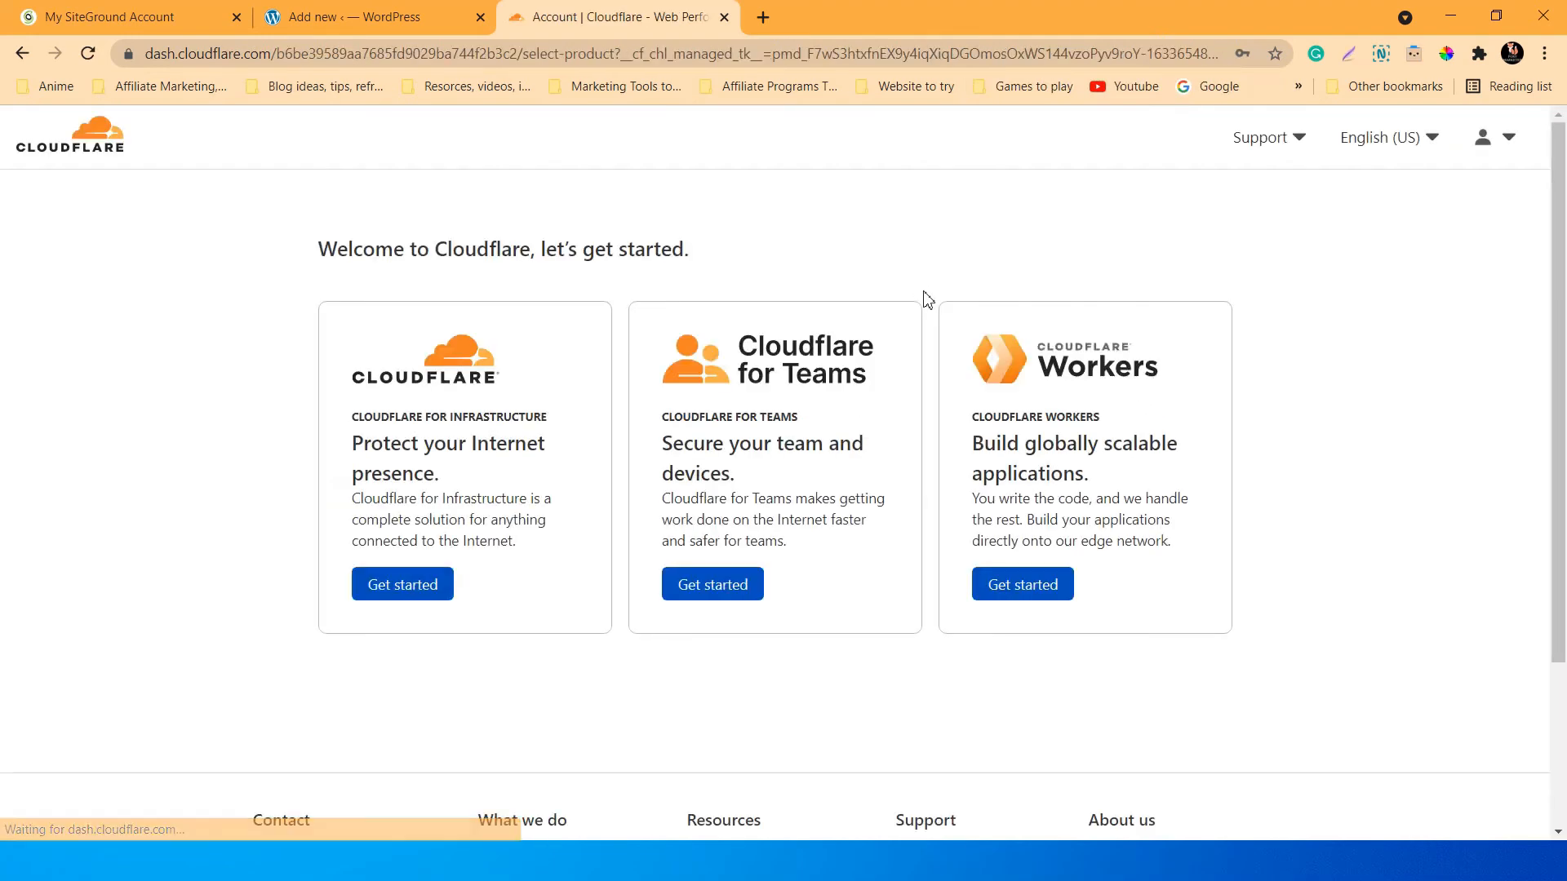
Start adding a website through Get started under Cloudflare for Infrastructure.
{"action": "scroll", "coordinate": [1398, 549], "scroll_direction": "down", "scroll_amount": 3}
{"action": "scroll", "coordinate": [1399, 549], "scroll_direction": "up", "scroll_amount": 3}
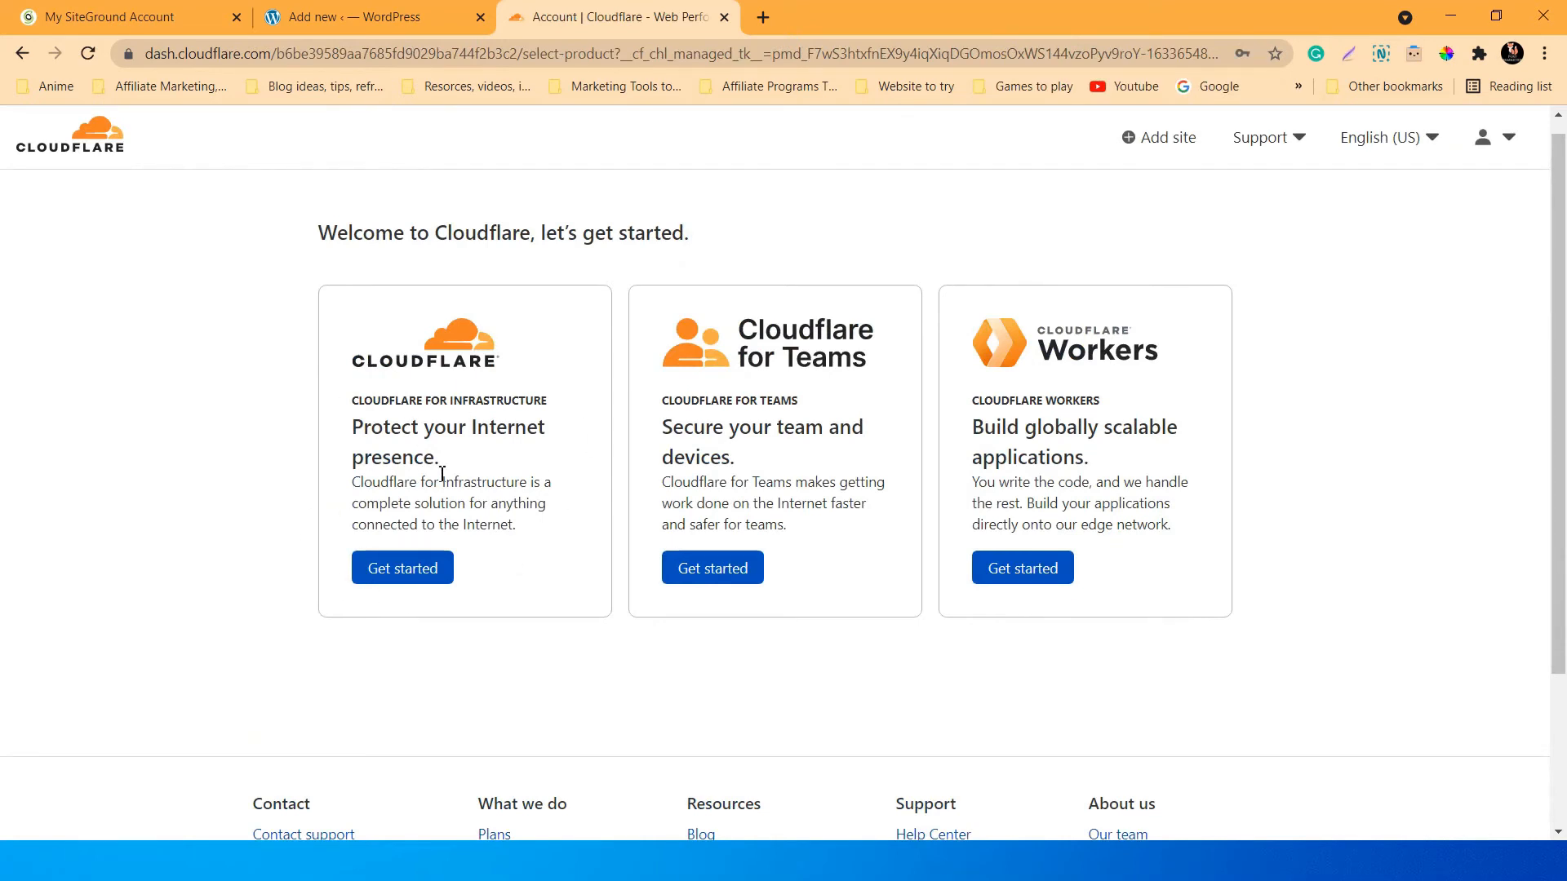
{"action": "left_click", "coordinate": [400, 567]}
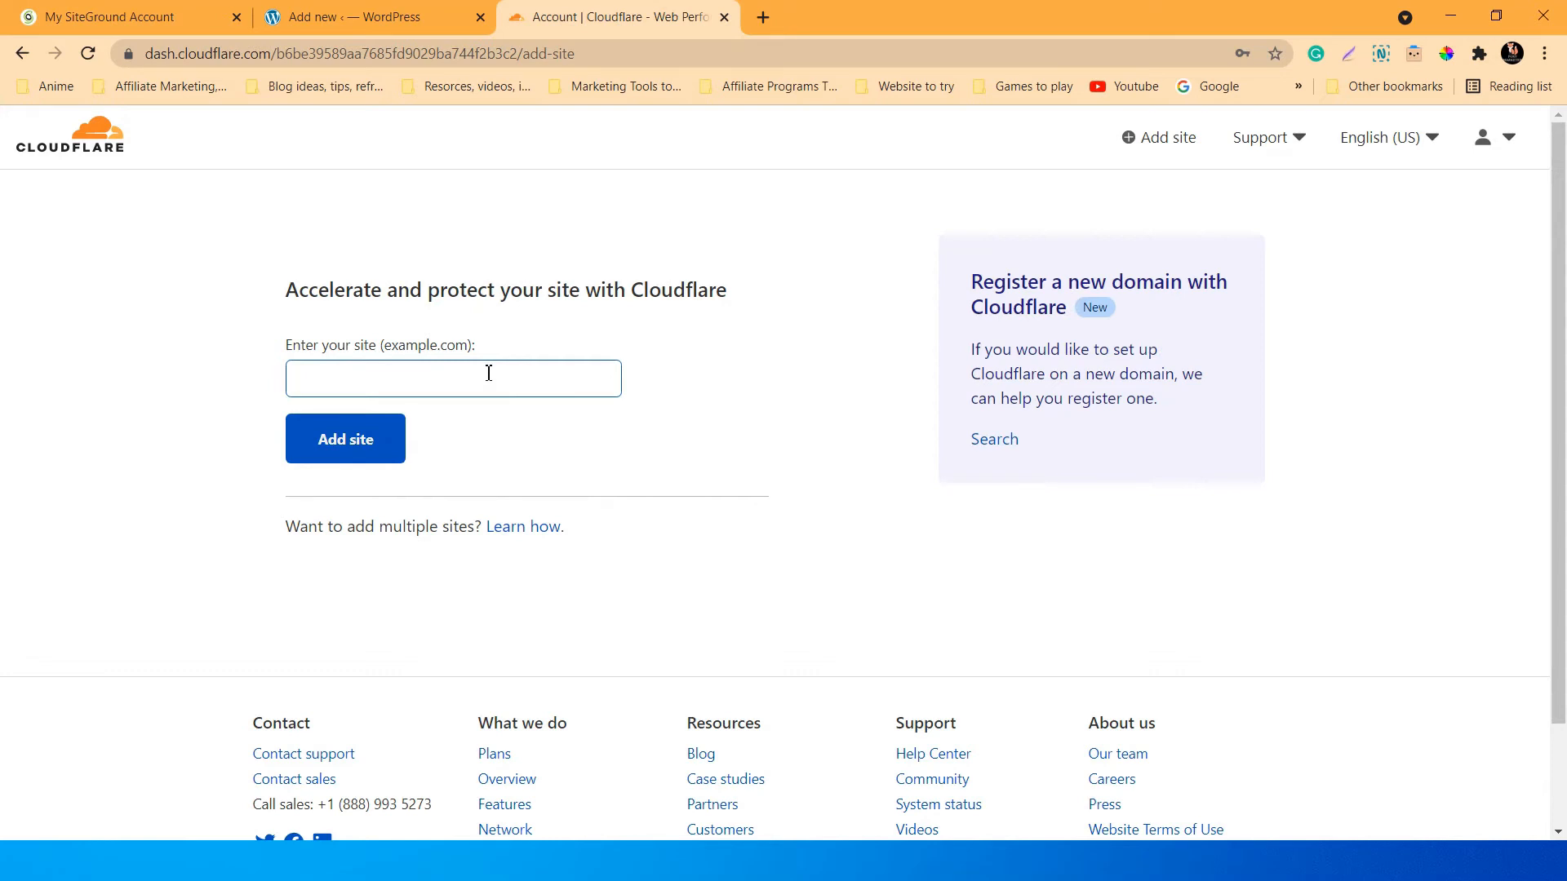
Copy the site address from the WordPress admin bar and paste it into Cloudflare's site field.
{"action": "left_click", "coordinate": [371, 16]}
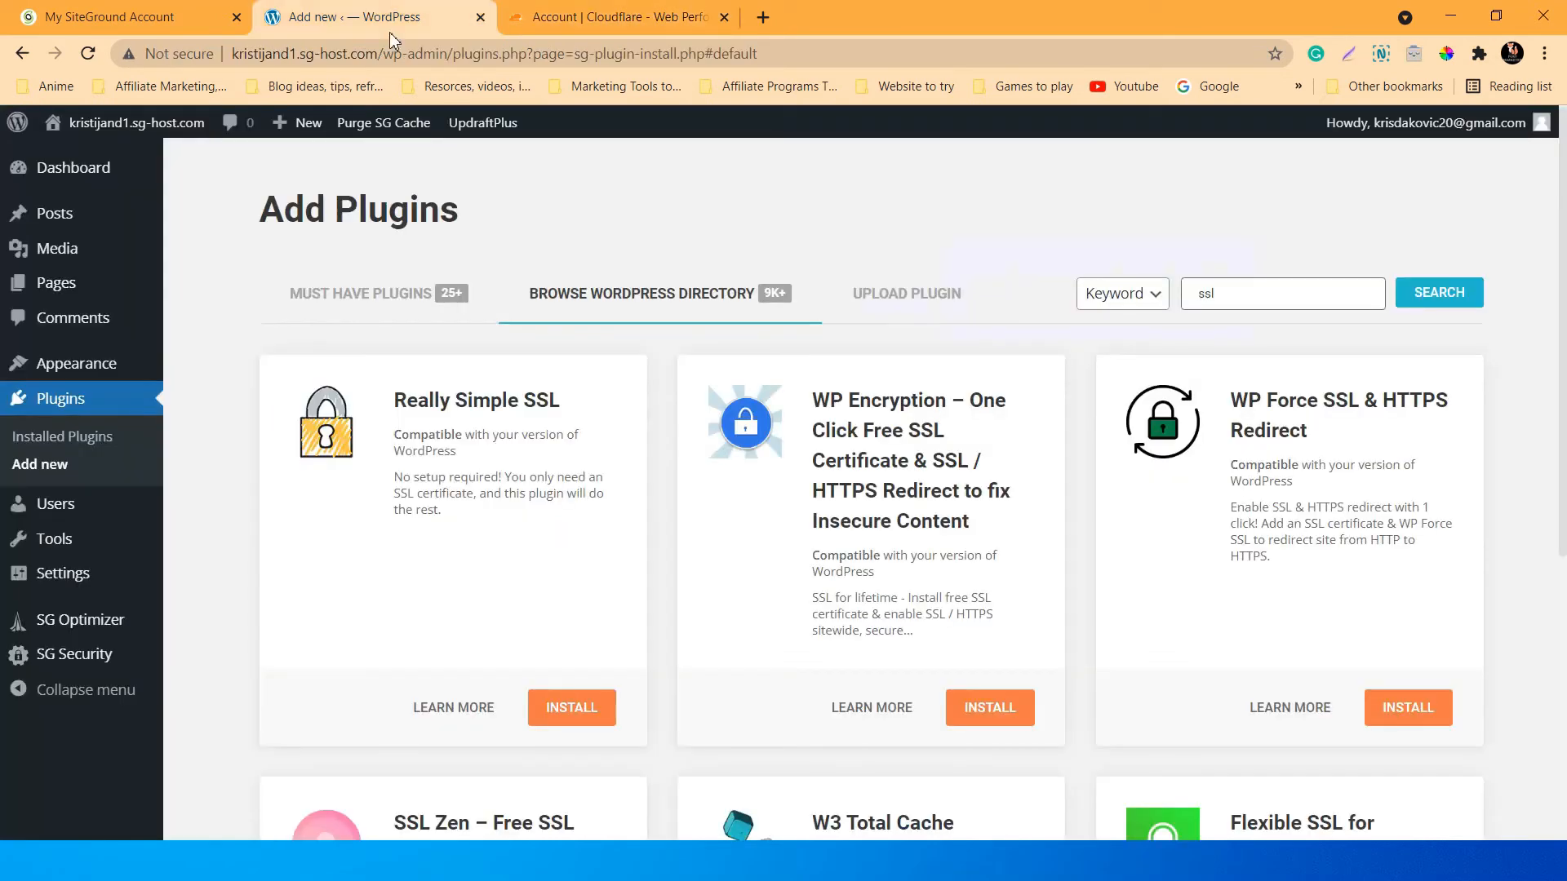
{"action": "right_click", "coordinate": [177, 129]}
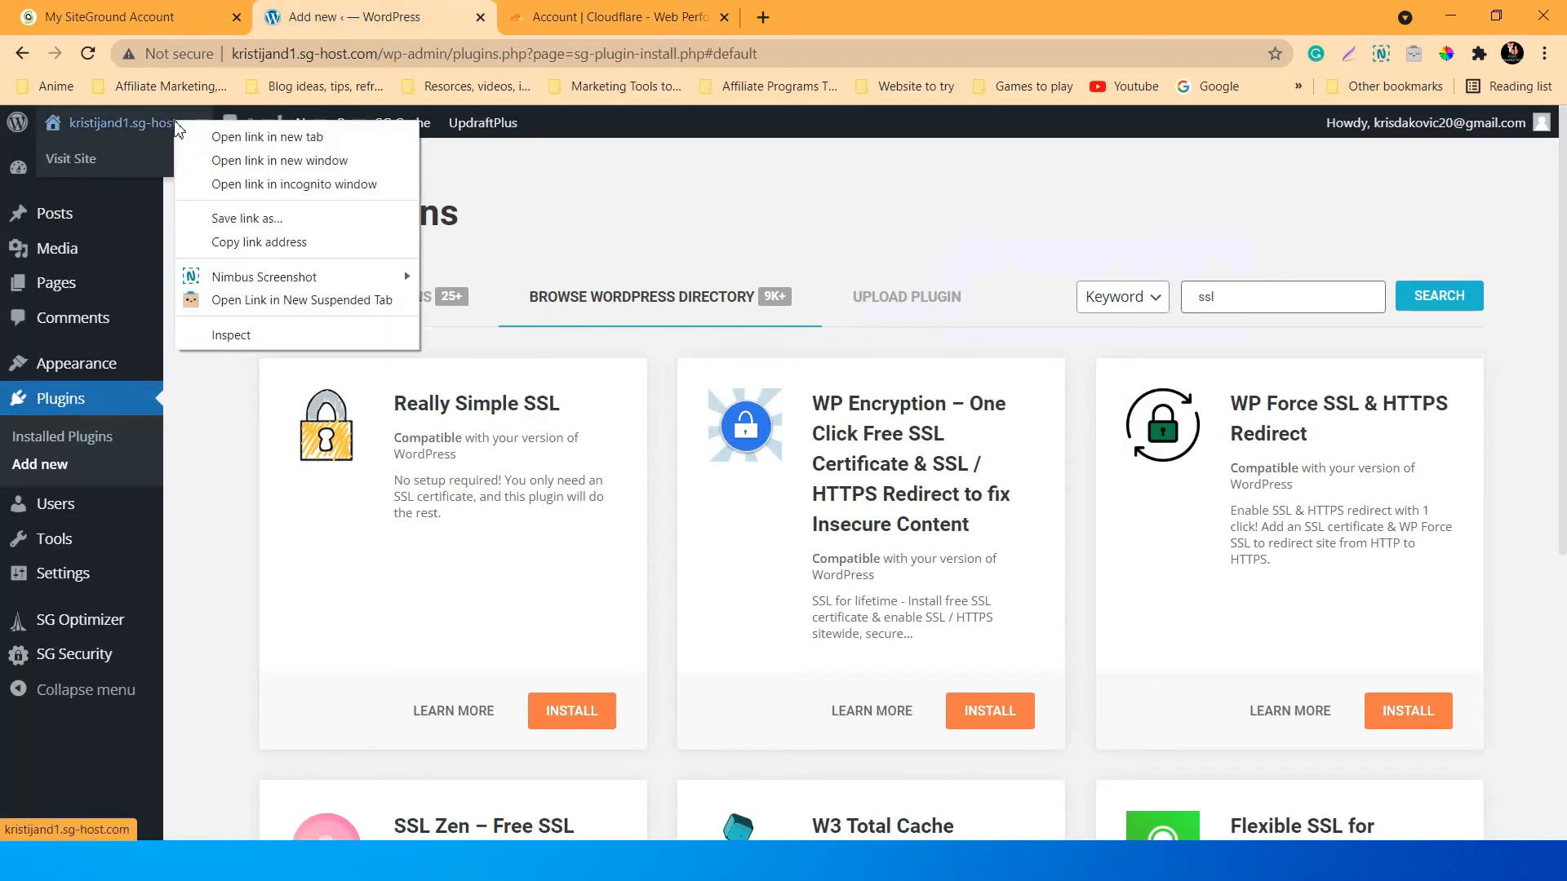
{"action": "left_click", "coordinate": [270, 243]}
{"action": "left_click", "coordinate": [588, 16]}
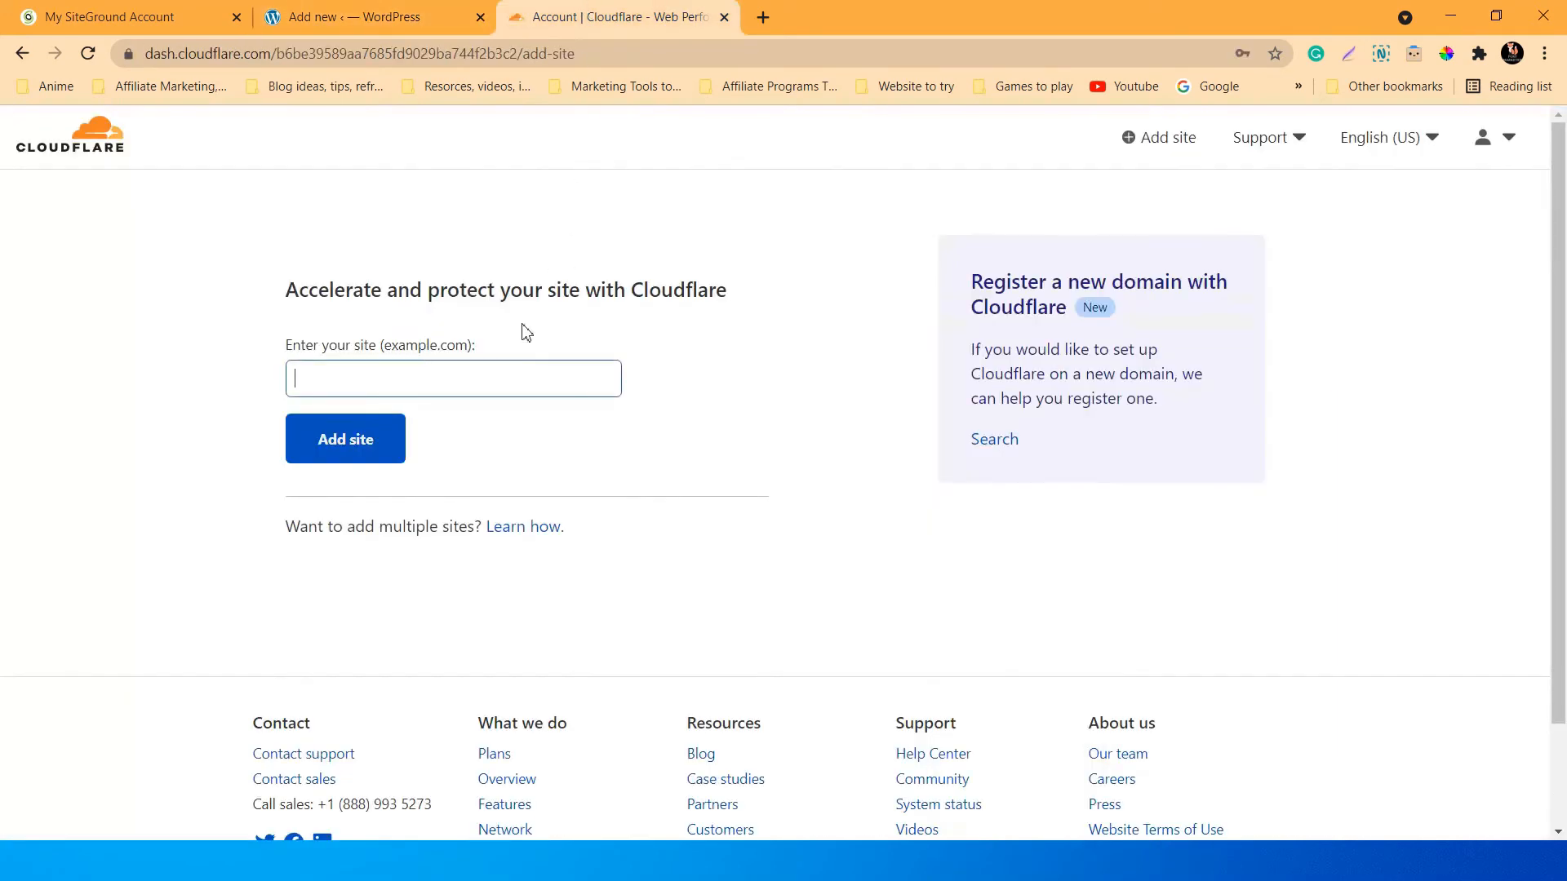
{"action": "right_click", "coordinate": [433, 380]}
{"action": "left_click", "coordinate": [483, 537]}
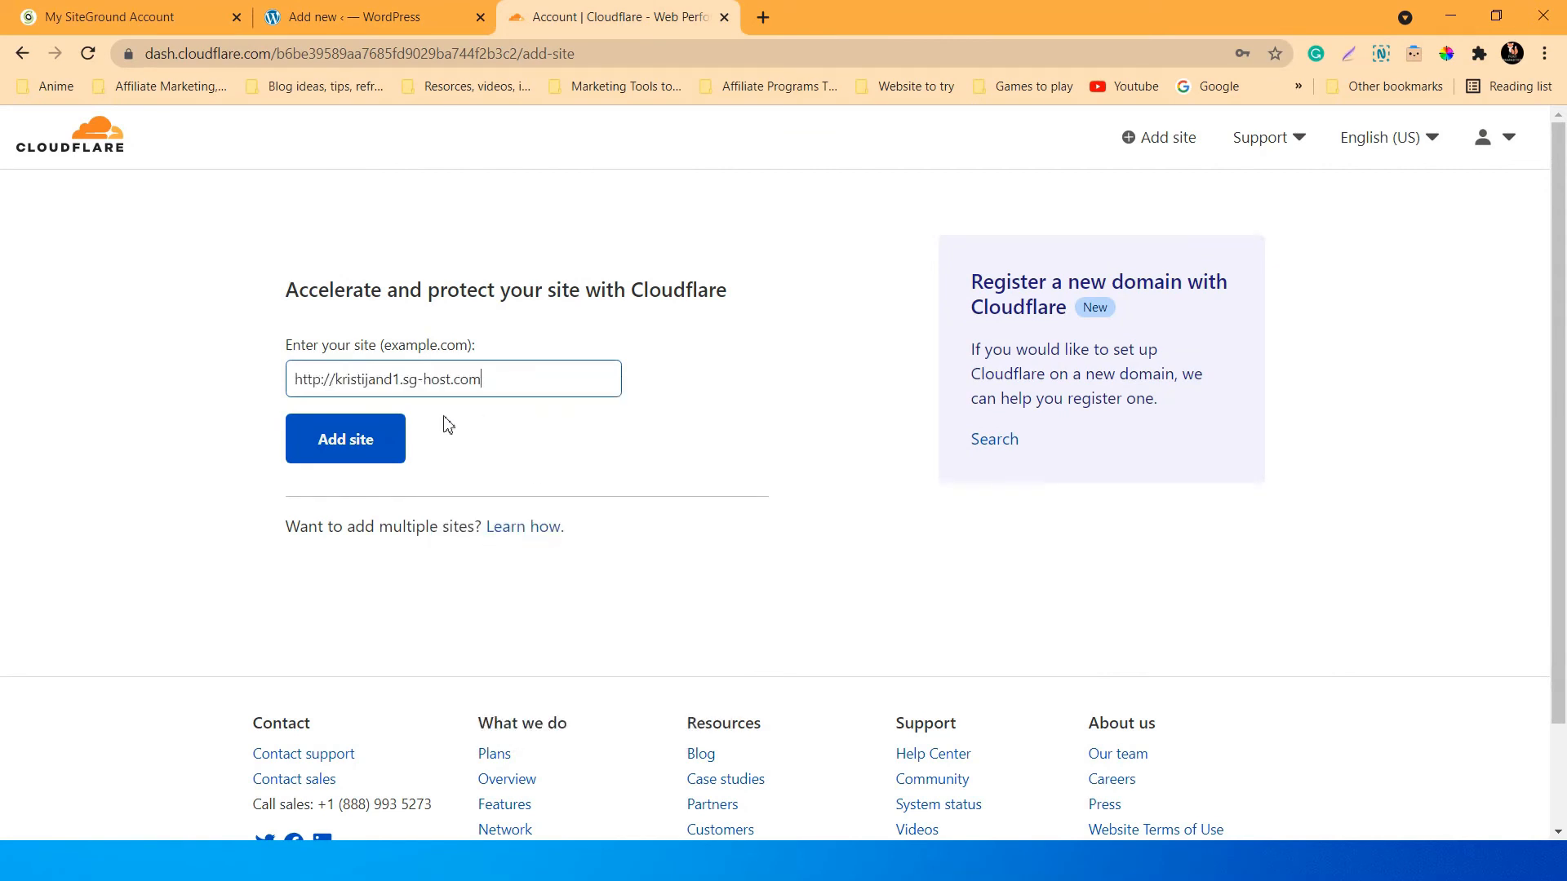
{"action": "left_click", "coordinate": [378, 440]}
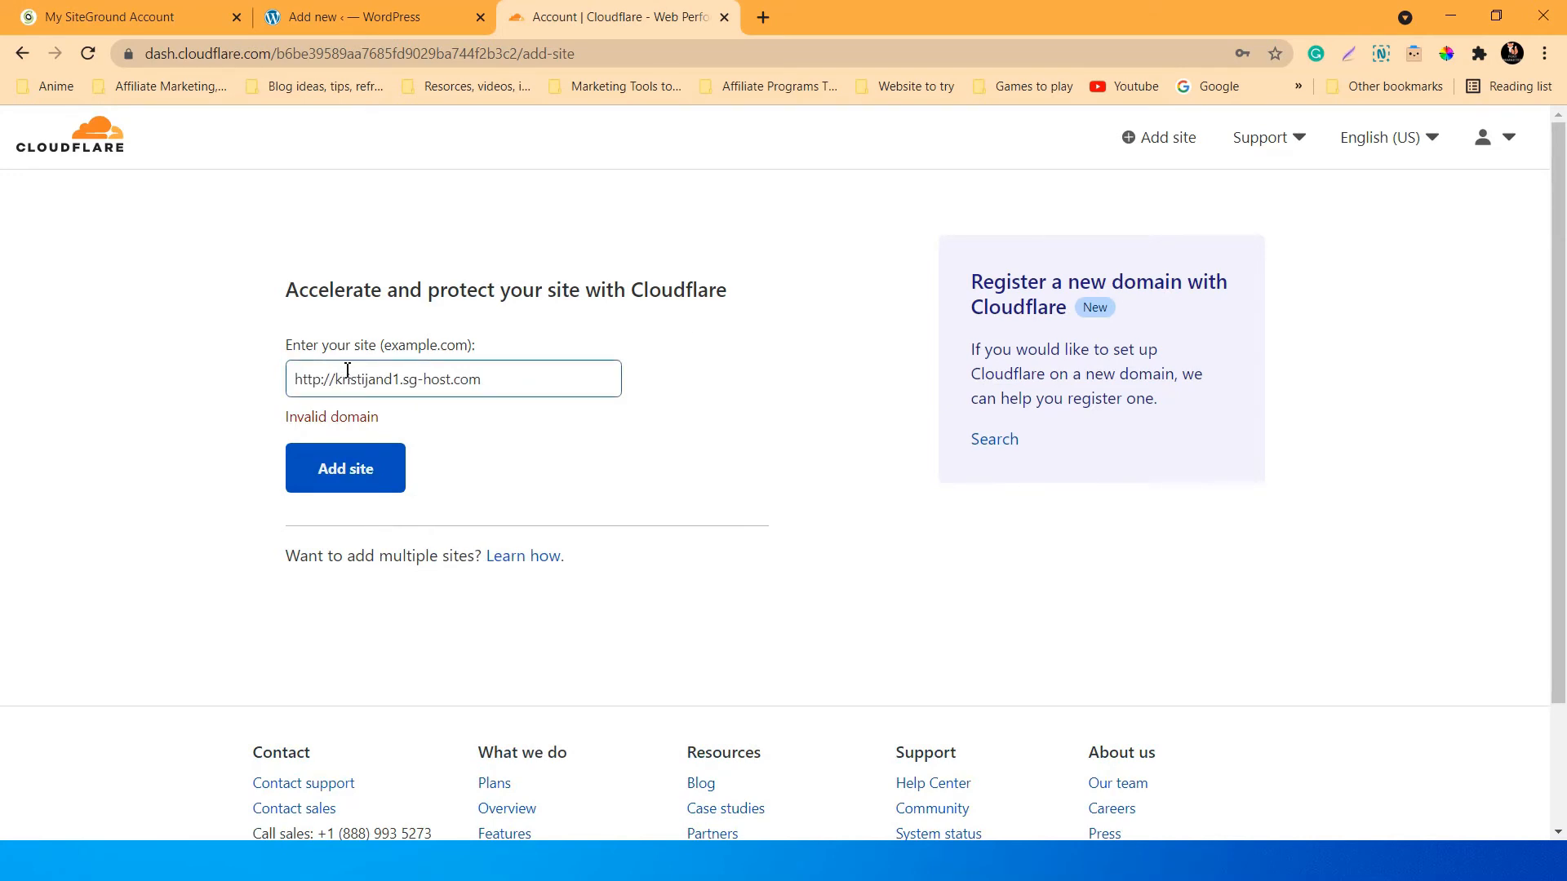
{"action": "key", "text": "BackSpace"}
{"action": "key", "text": "BackSpace"}
{"action": "key", "text": "BackSpace"}
{"action": "key", "text": "BackSpace"}
{"action": "key", "text": "BackSpace"}
{"action": "key", "text": "BackSpace"}
{"action": "key", "text": "BackSpace"}
{"action": "left_click", "coordinate": [352, 469]}
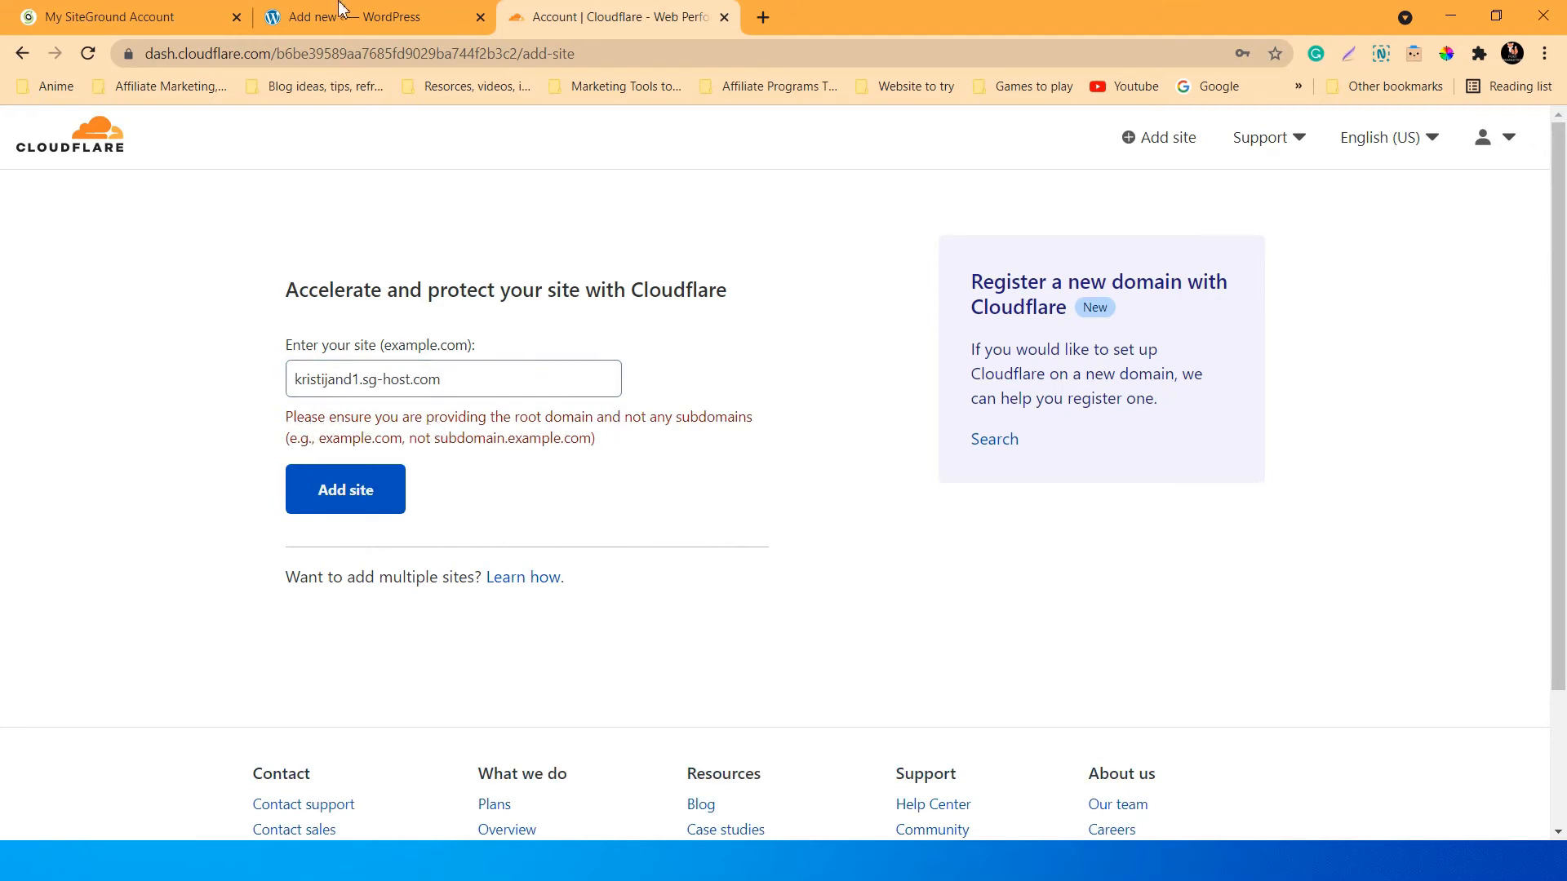
{"action": "left_click_drag", "start_coordinate": [461, 381], "coordinate": [238, 378]}
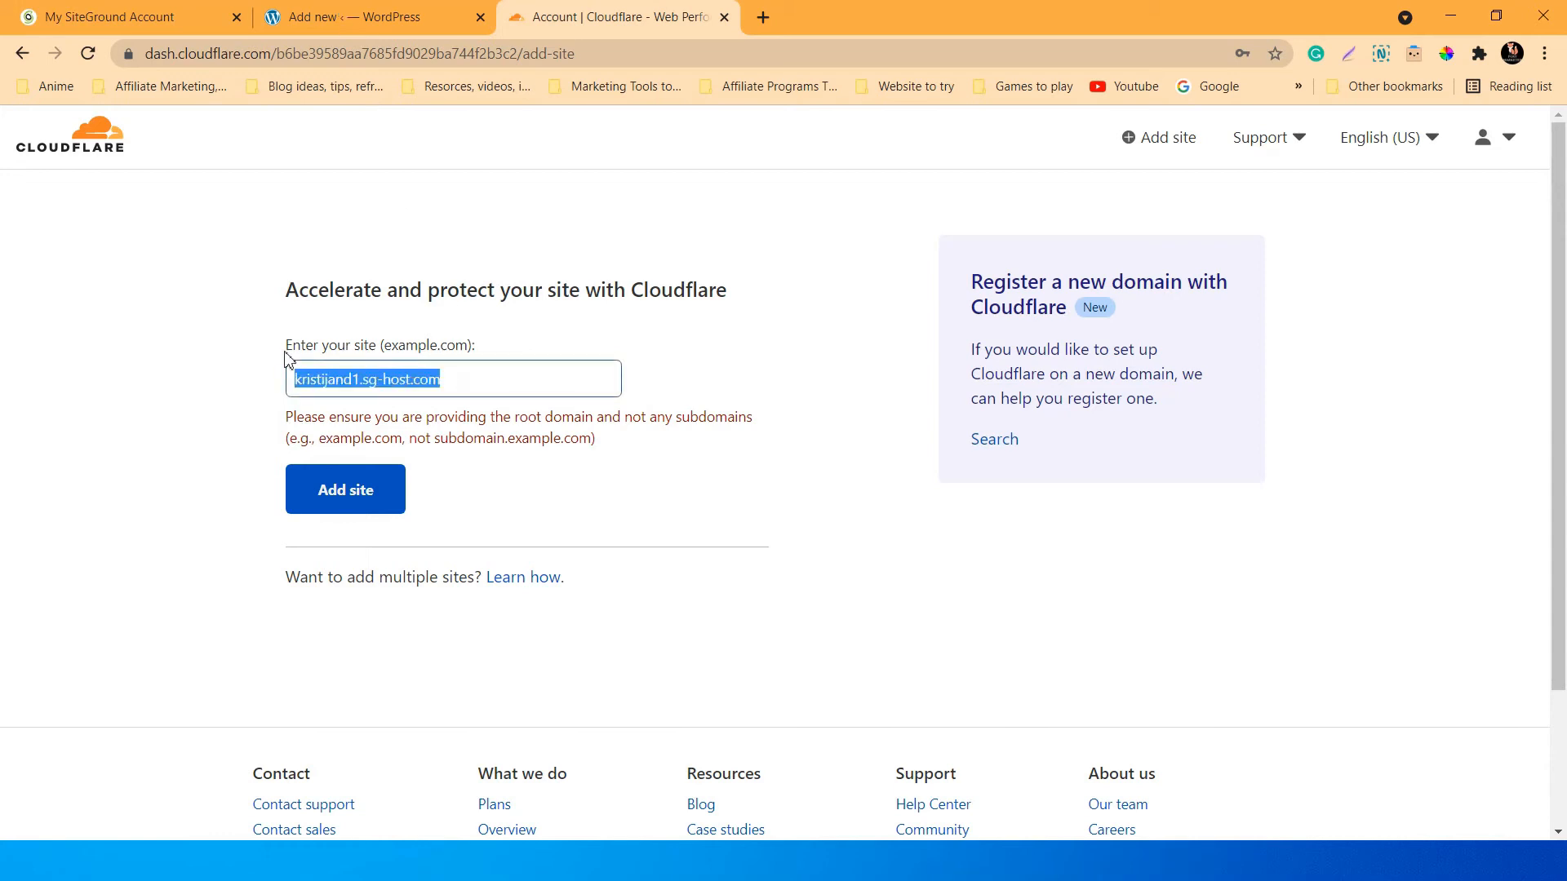
{"action": "left_click", "coordinate": [452, 377]}
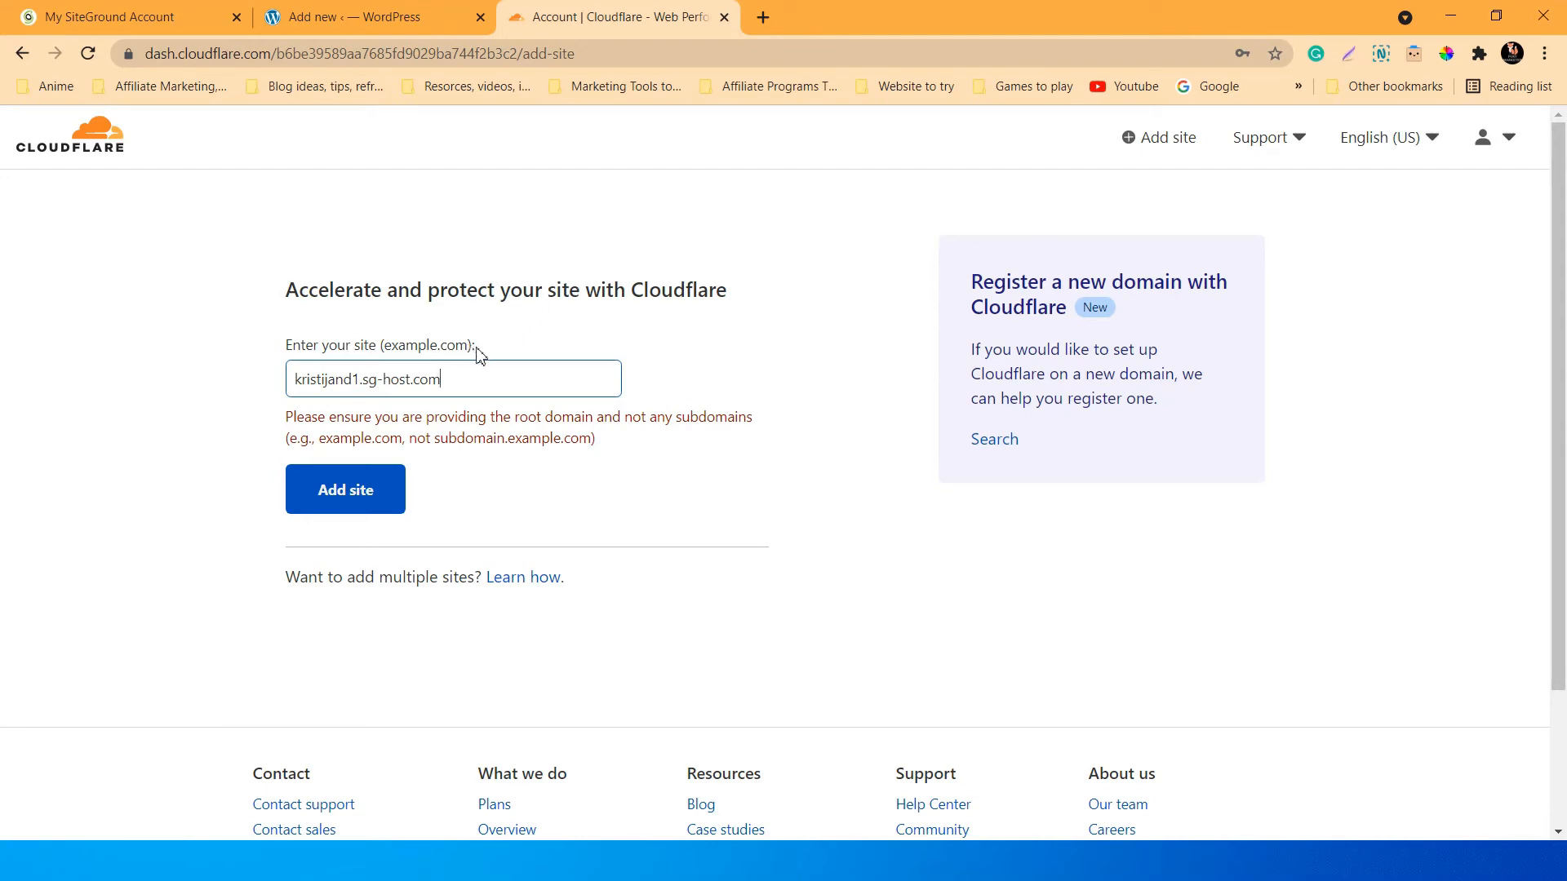
{"action": "scroll", "coordinate": [258, 511], "scroll_direction": "down", "scroll_amount": 3}
{"action": "scroll", "coordinate": [564, 392], "scroll_direction": "up", "scroll_amount": 3}
{"action": "scroll", "coordinate": [536, 612], "scroll_direction": "down", "scroll_amount": 3}
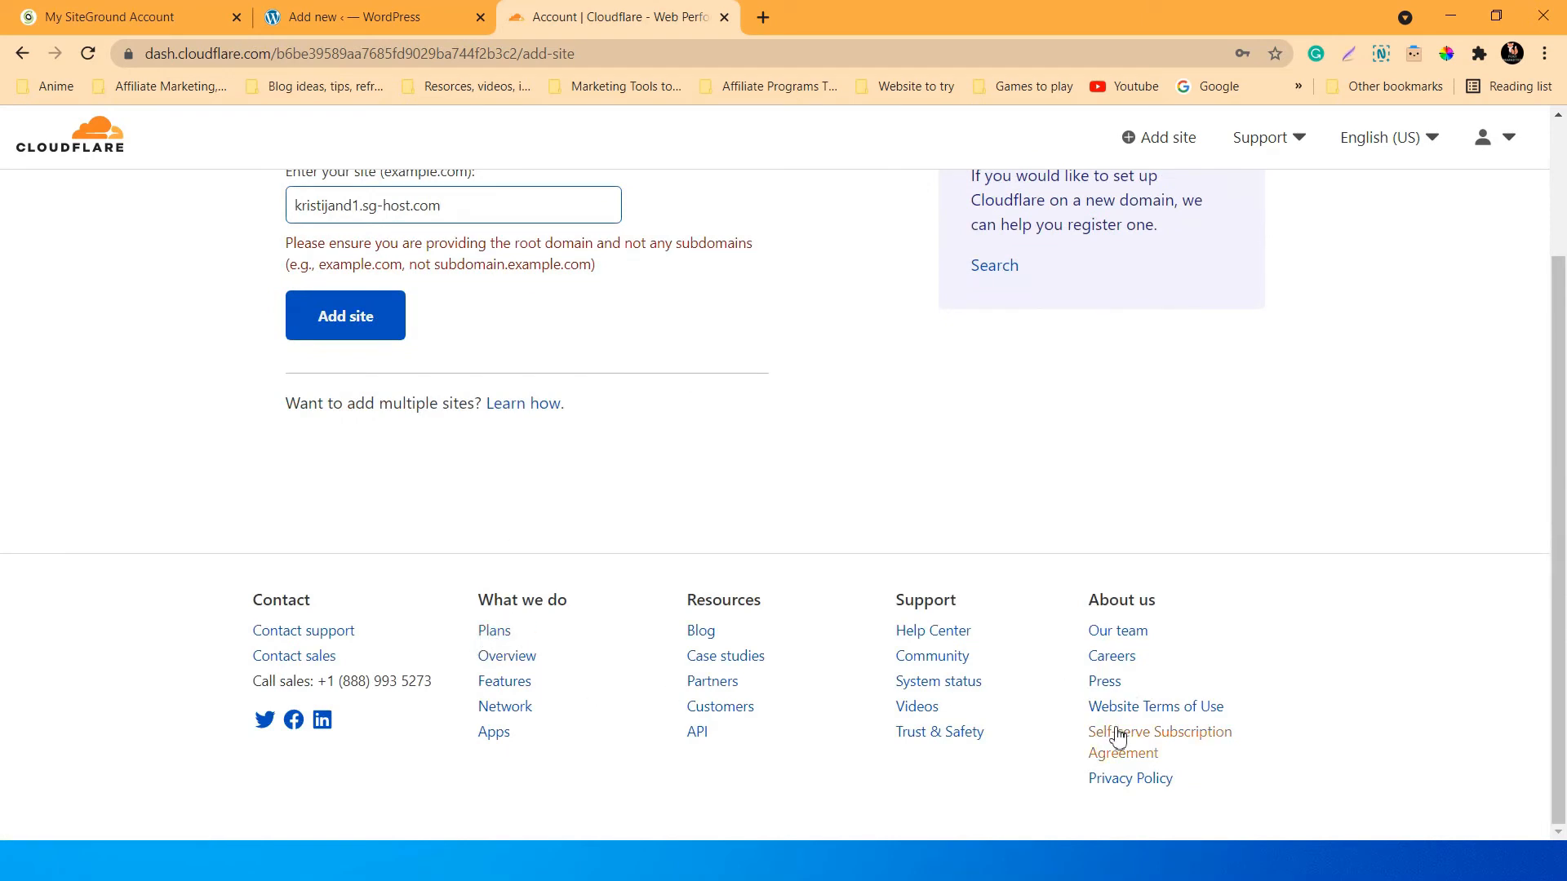
{"action": "scroll", "coordinate": [572, 604], "scroll_direction": "up", "scroll_amount": 1}
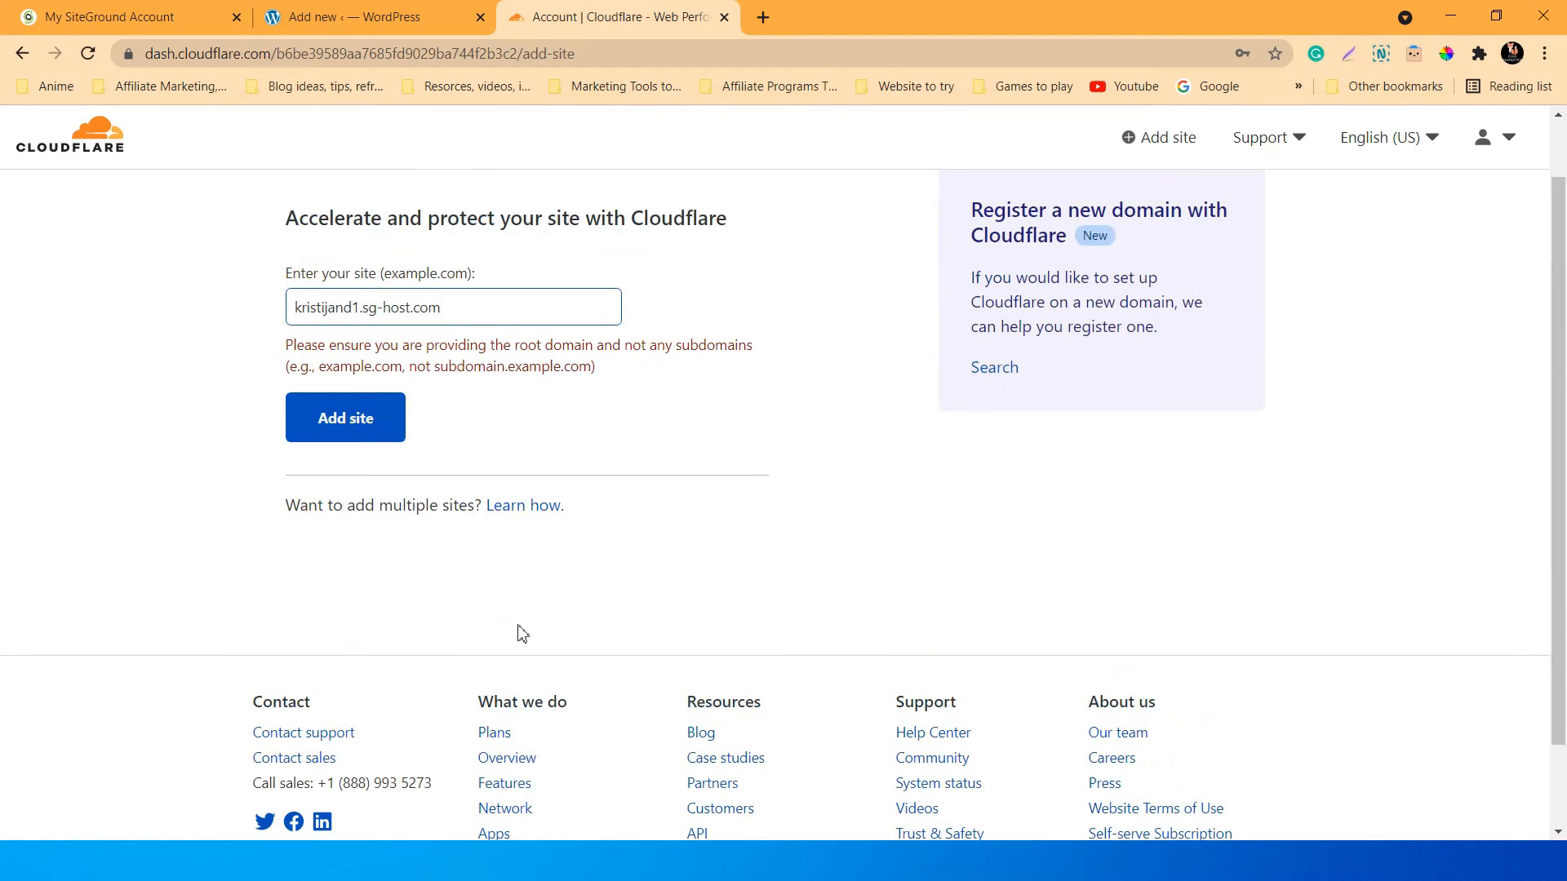
{"action": "scroll", "coordinate": [522, 634], "scroll_direction": "up", "scroll_amount": 1}
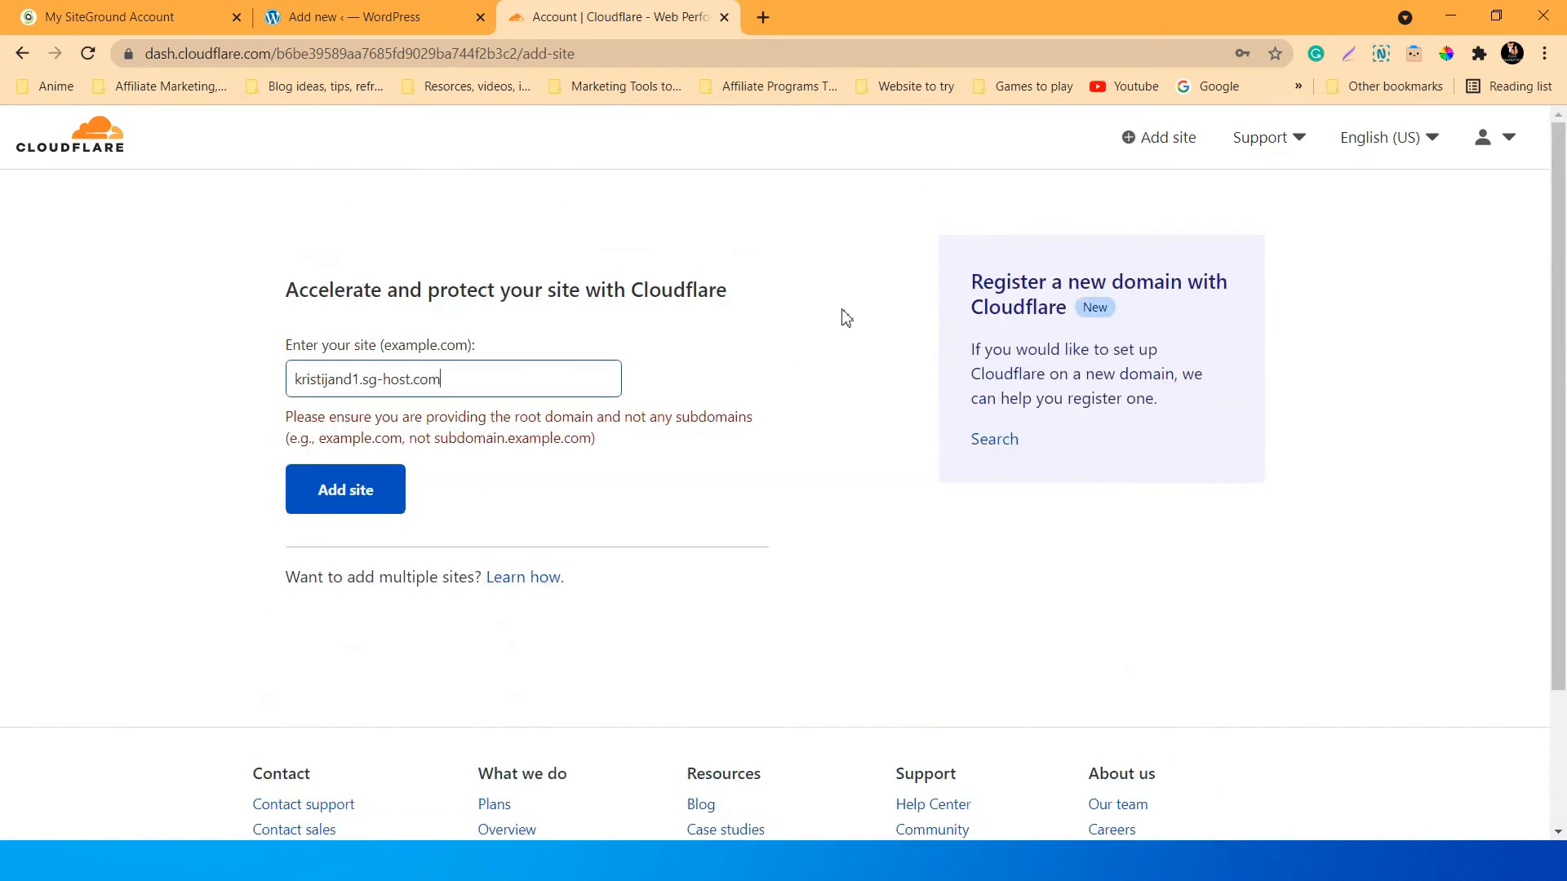
Close the Cloudflare tab, install and activate Really Simple SSL, and view Installed Plugins.
{"action": "left_click", "coordinate": [725, 17]}
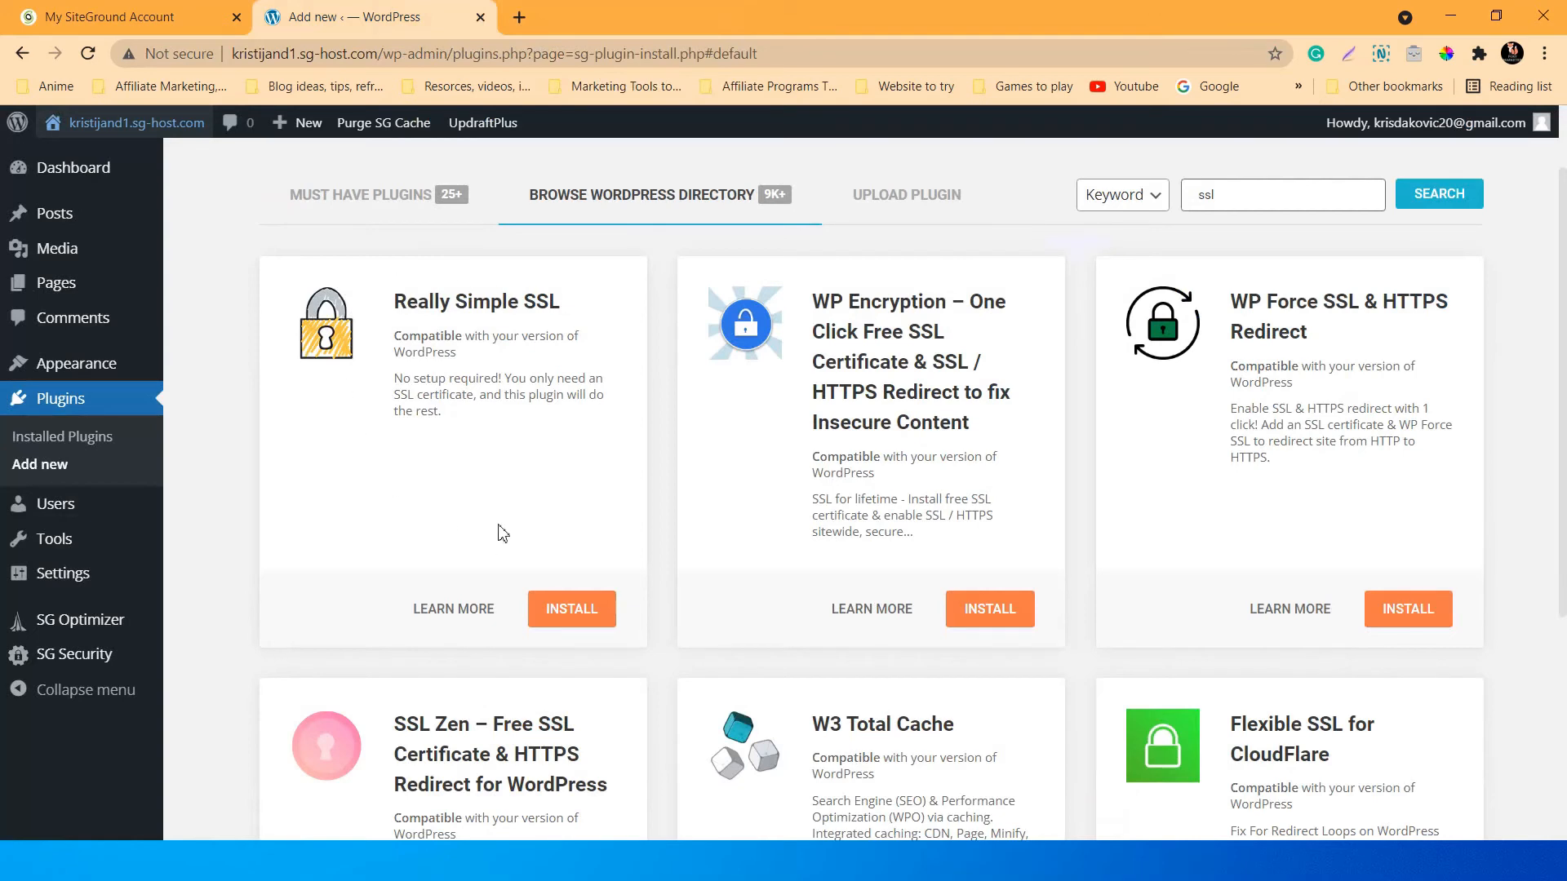
{"action": "left_click", "coordinate": [563, 611]}
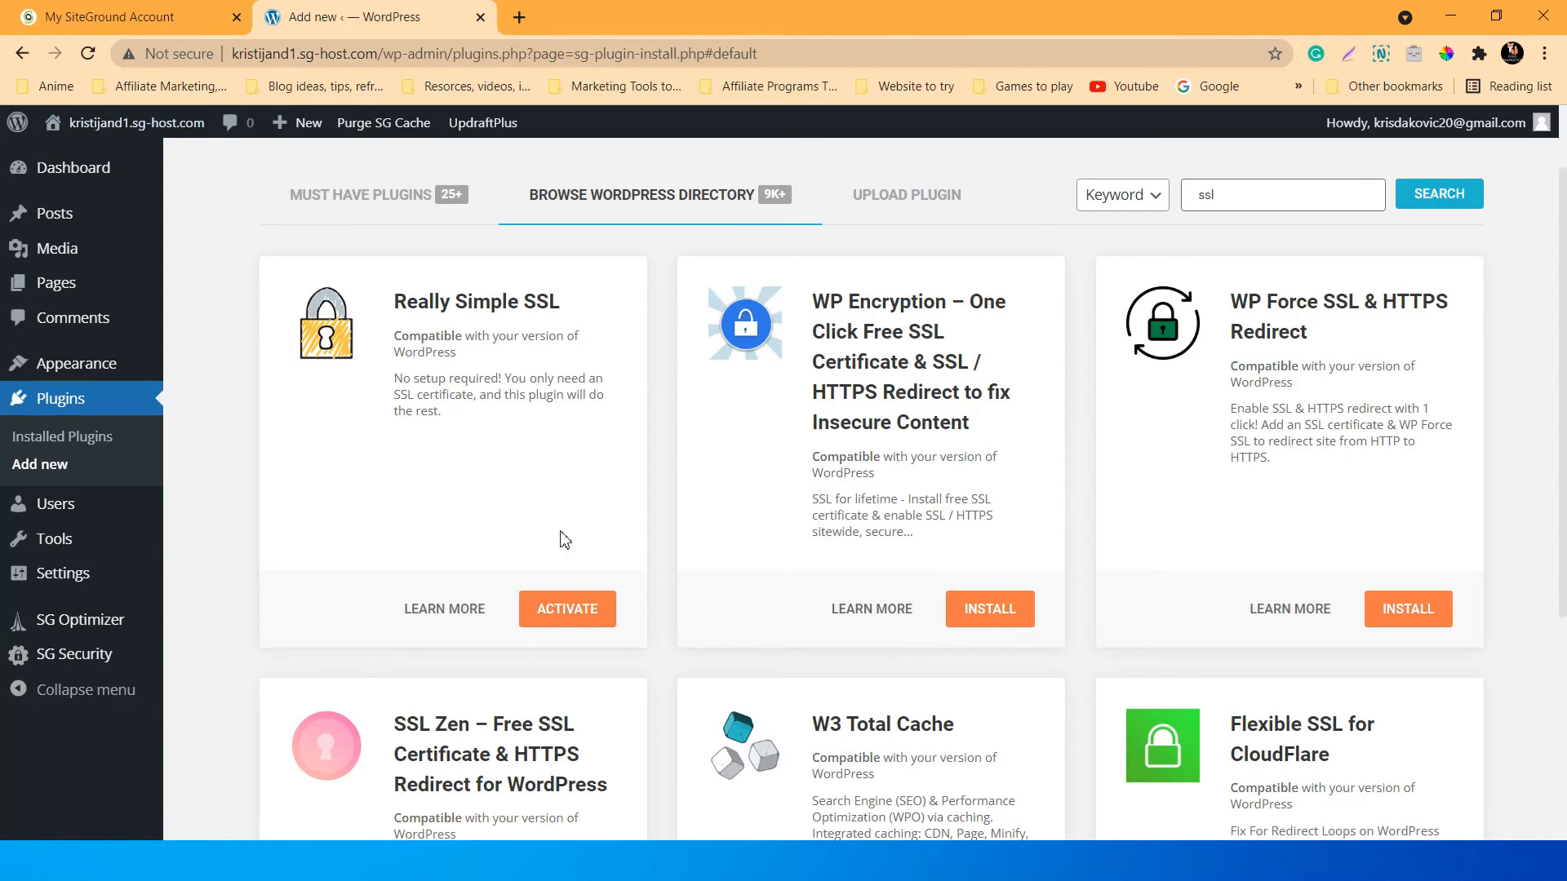
{"action": "left_click", "coordinate": [570, 611]}
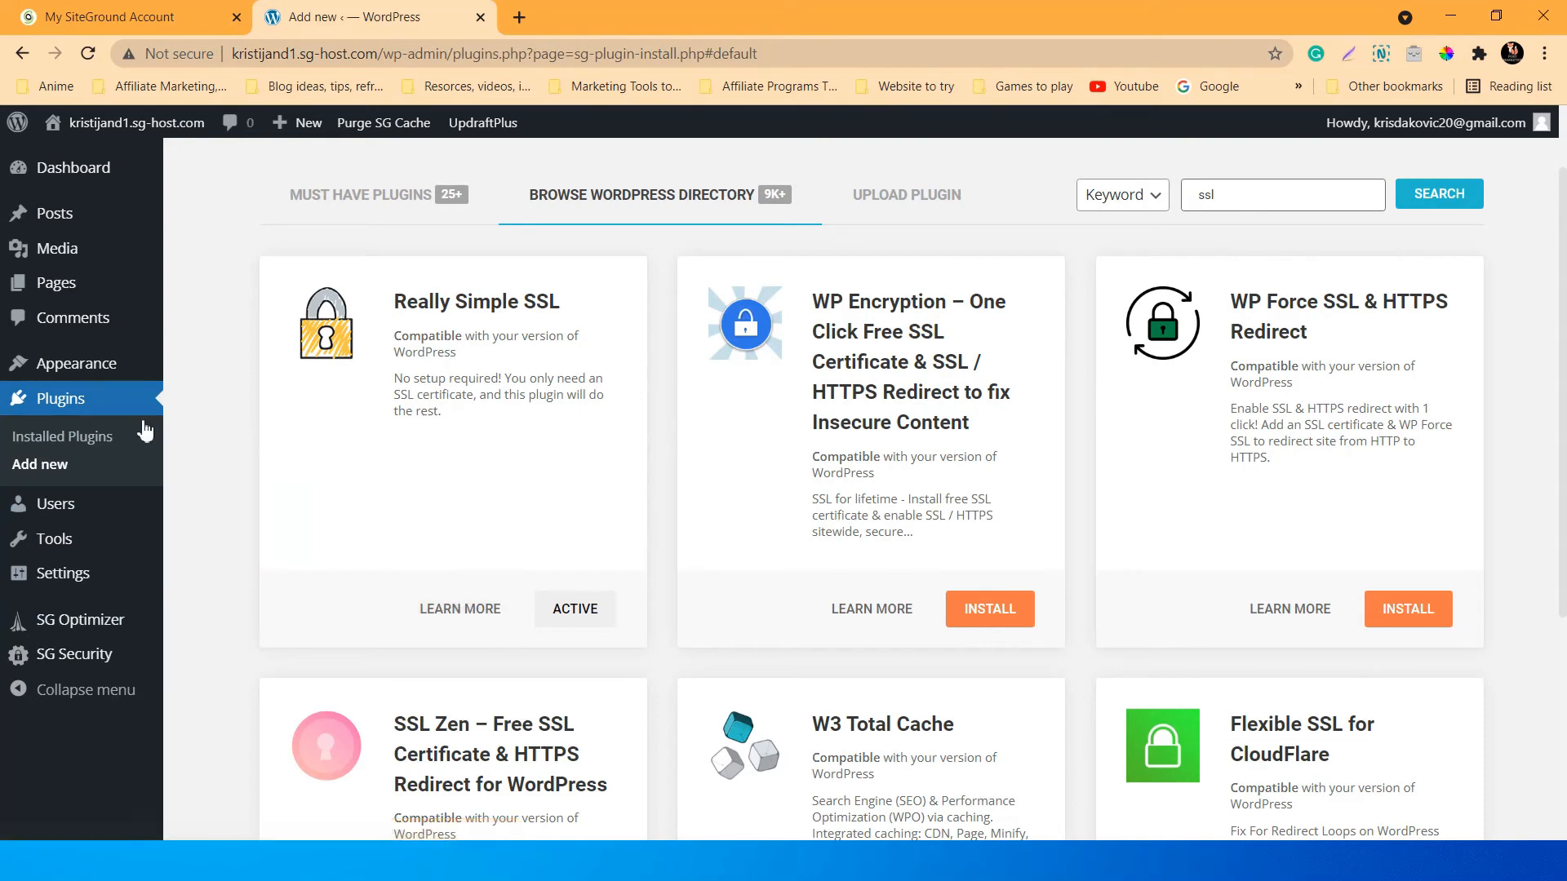
{"action": "mouse_move", "coordinate": [65, 376]}
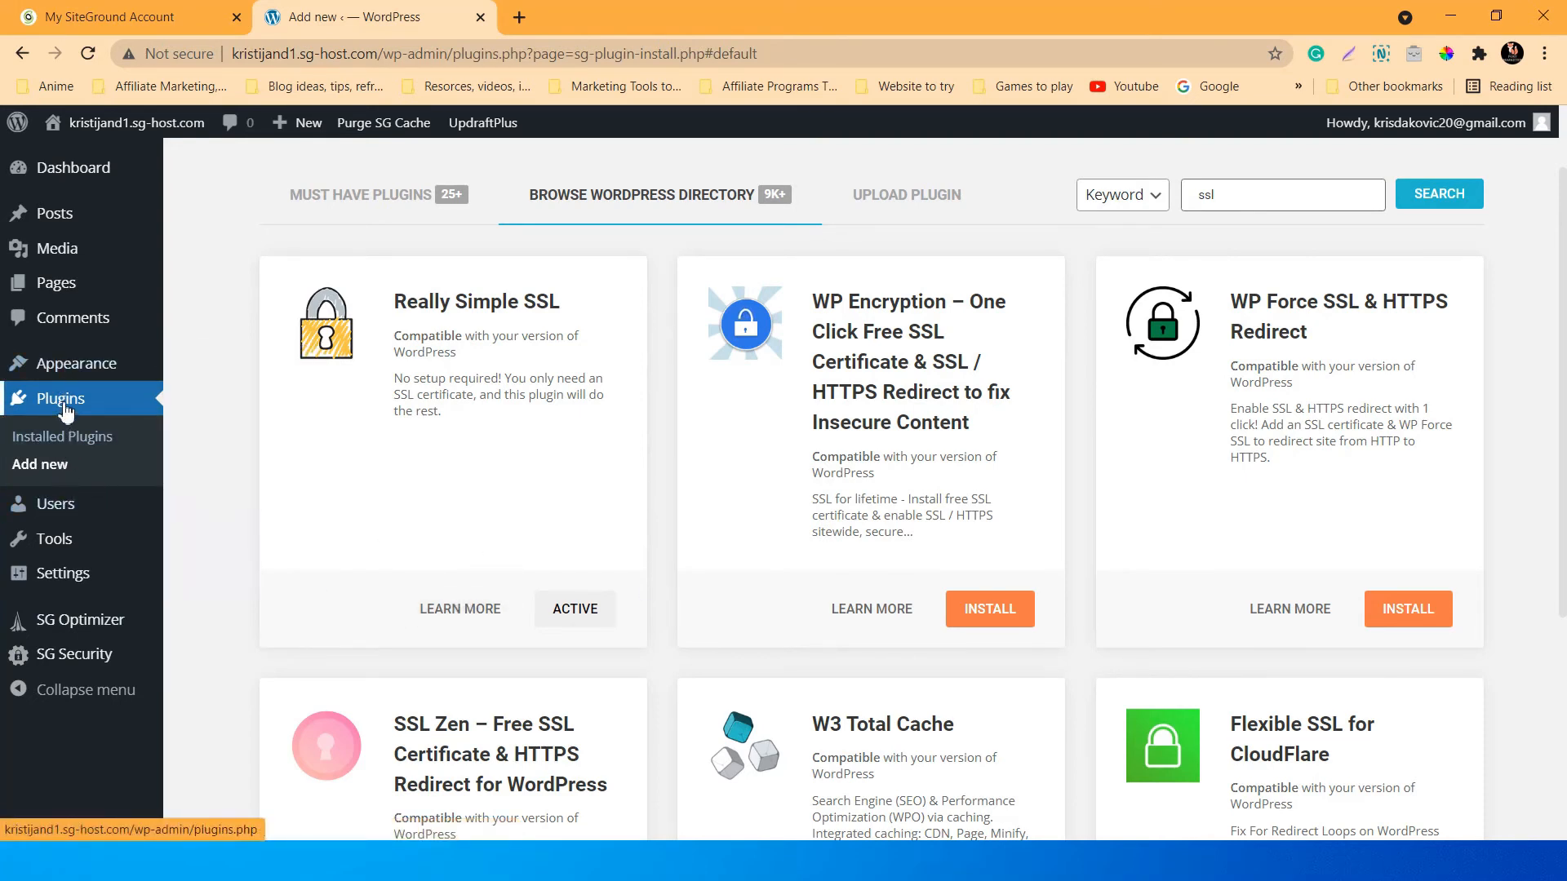
{"action": "left_click", "coordinate": [66, 412]}
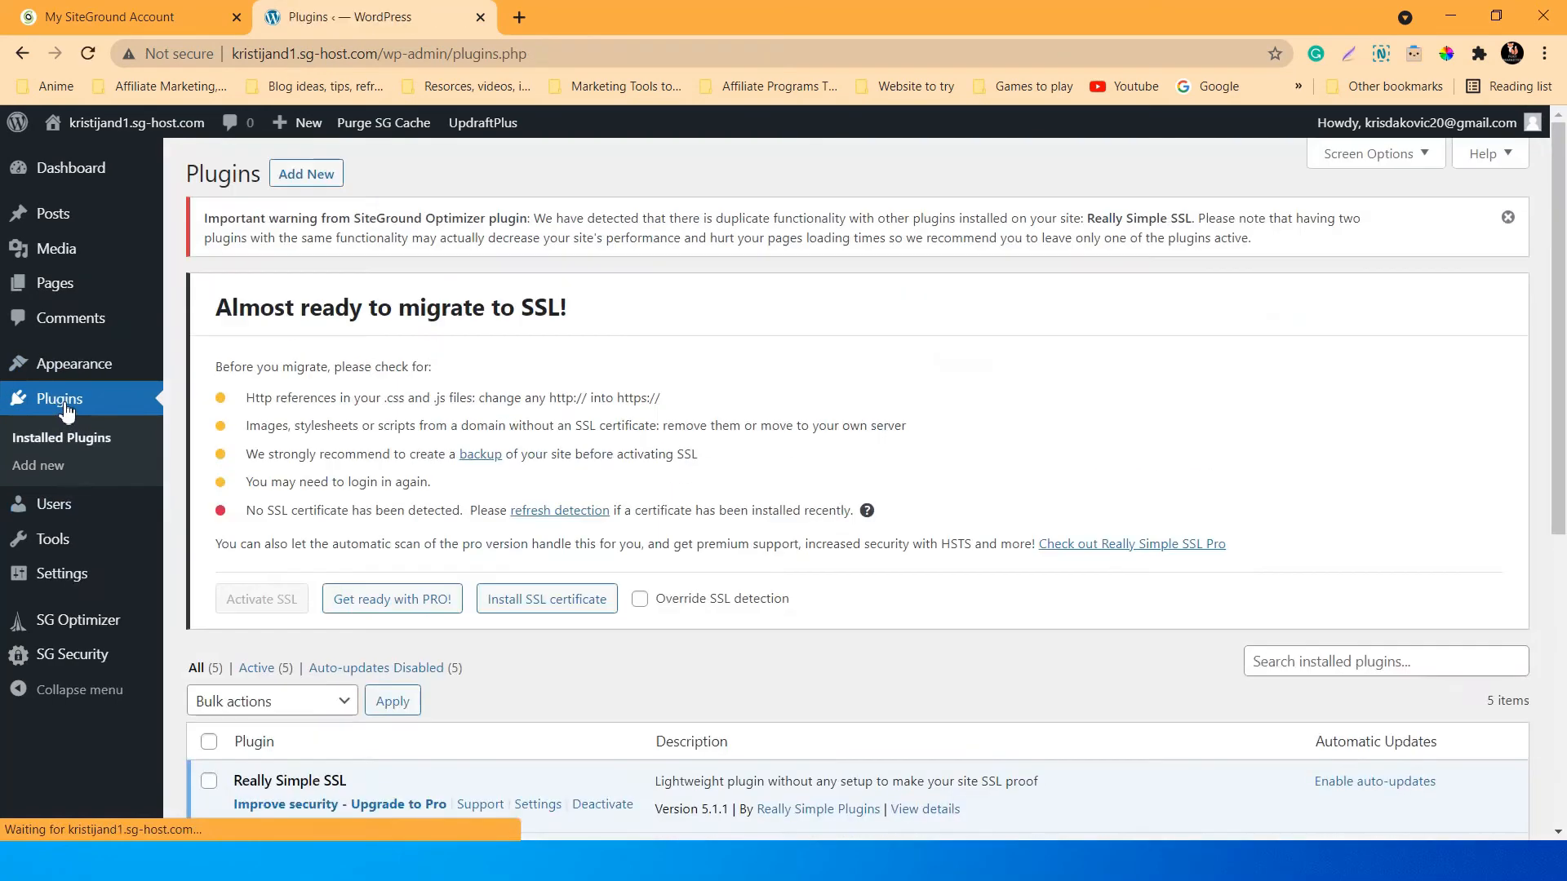
Dismiss the SiteGround duplicate-functionality warning and start the SSL certificate wizard, moving to the domain step.
{"action": "scroll", "coordinate": [710, 406], "scroll_direction": "down", "scroll_amount": 1}
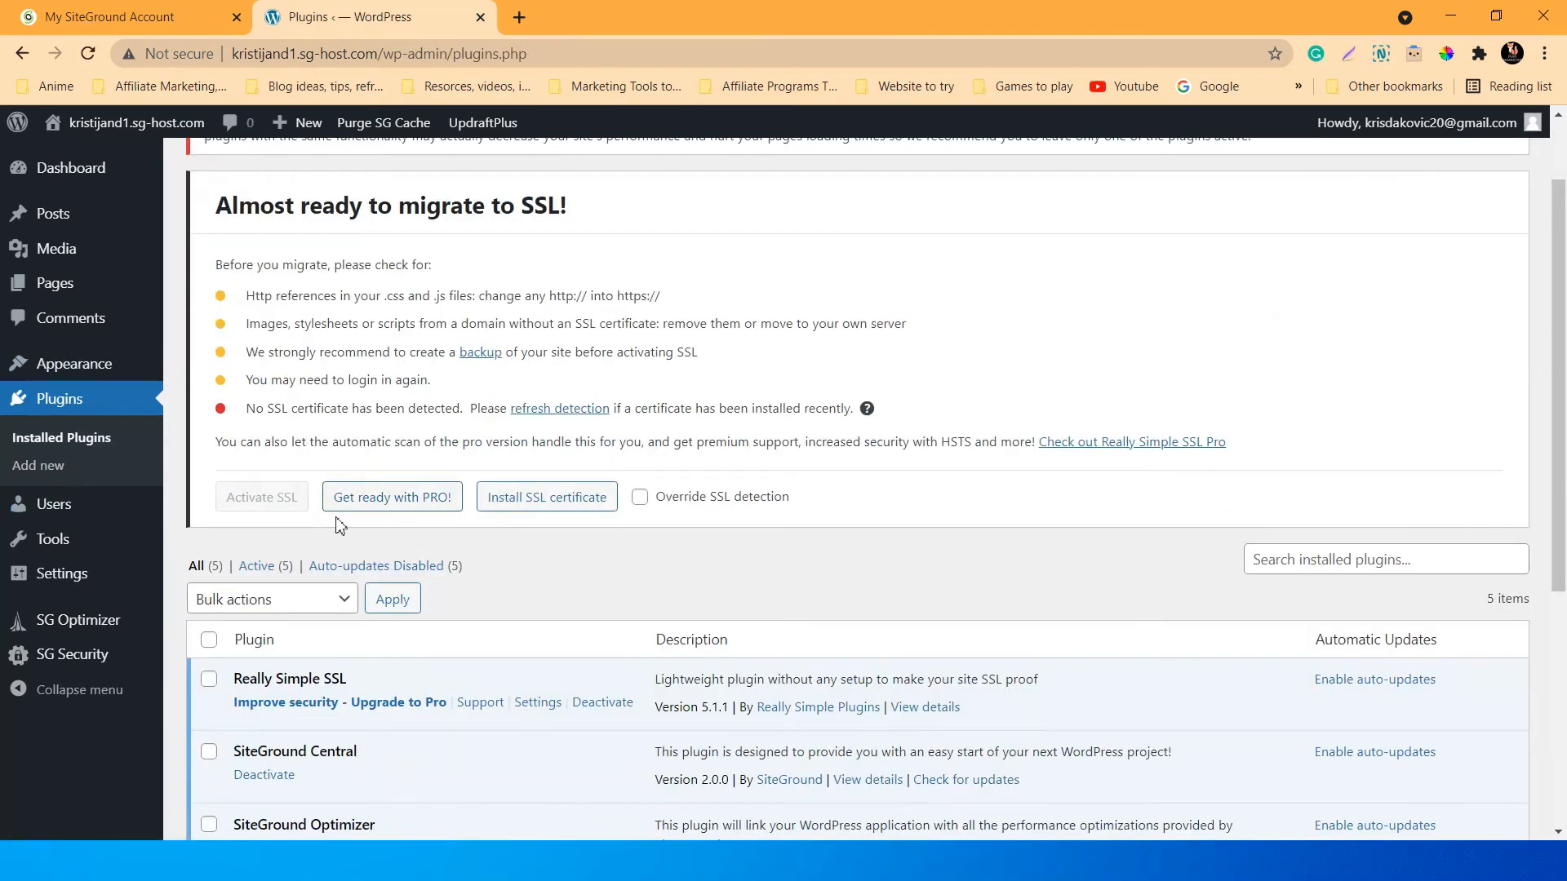
{"action": "scroll", "coordinate": [648, 502], "scroll_direction": "up", "scroll_amount": 1}
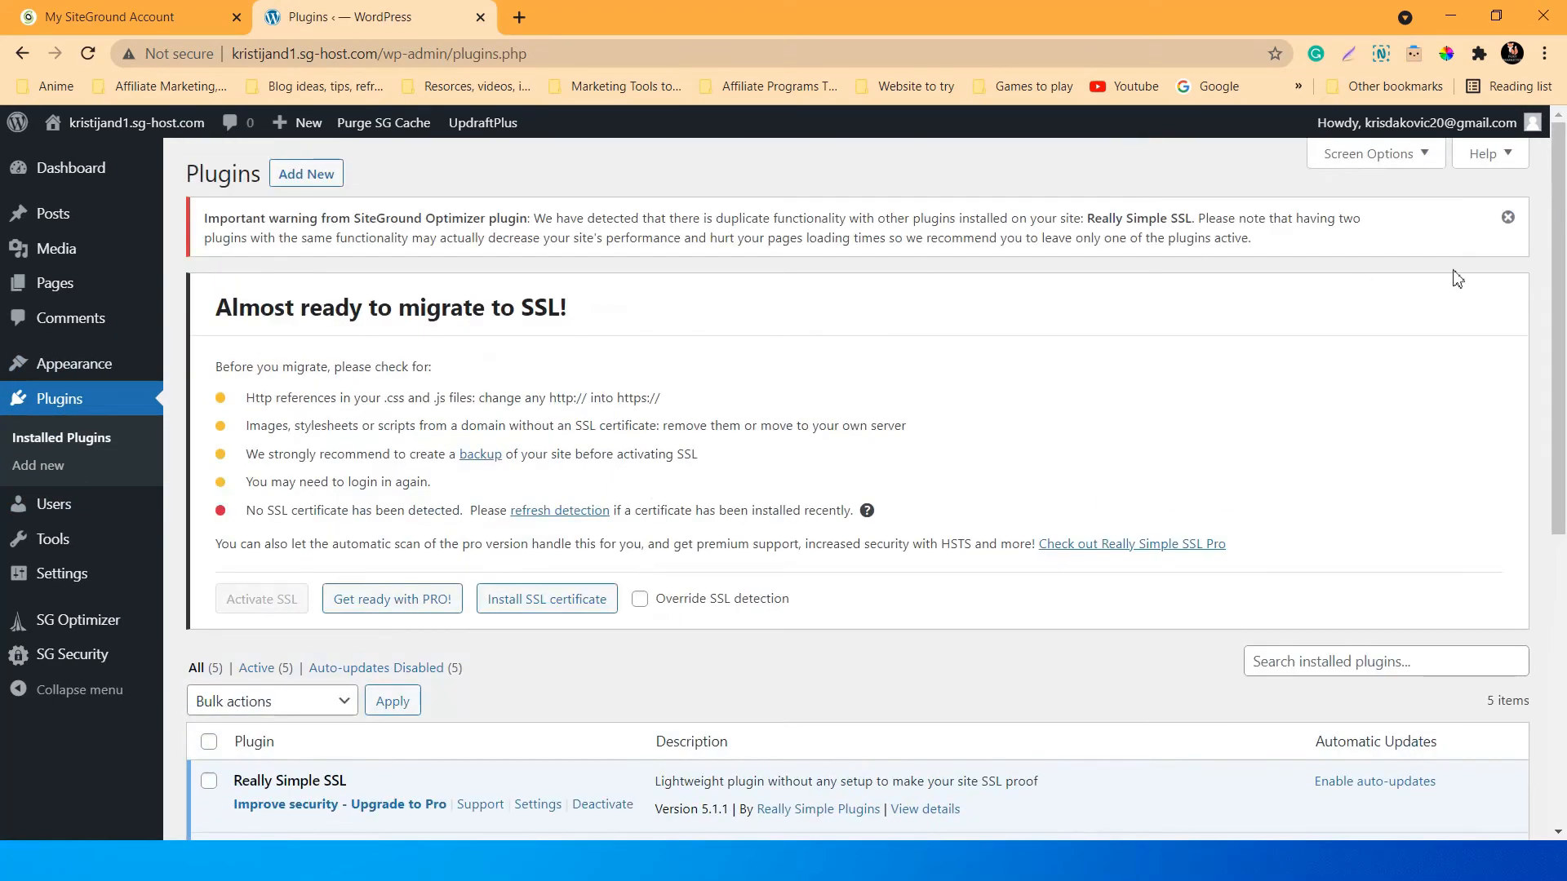
{"action": "left_click", "coordinate": [1508, 219]}
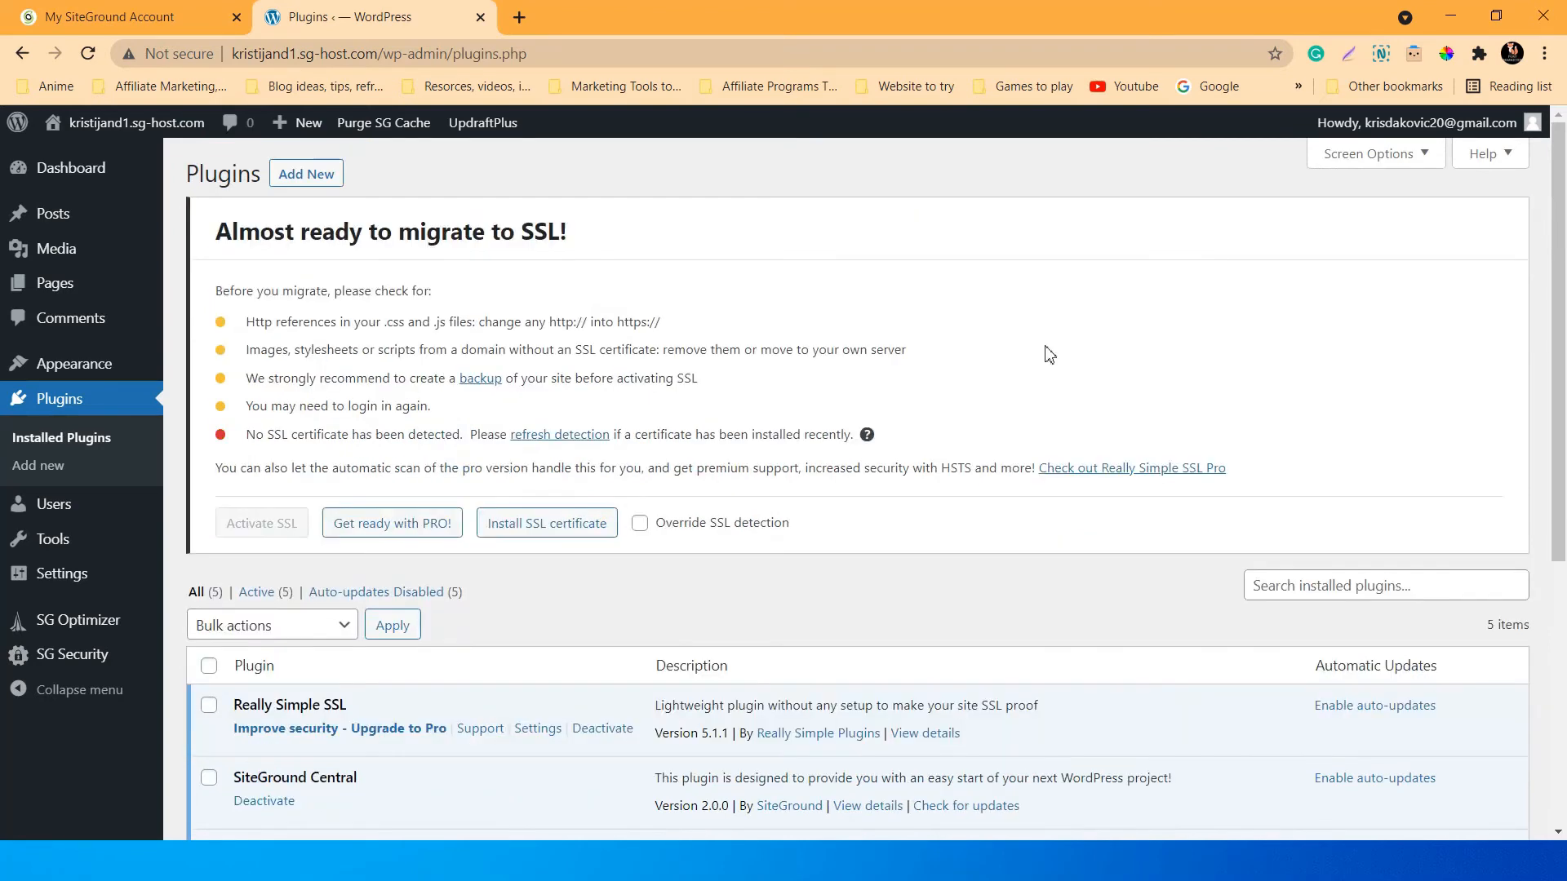
{"action": "left_click", "coordinate": [566, 522]}
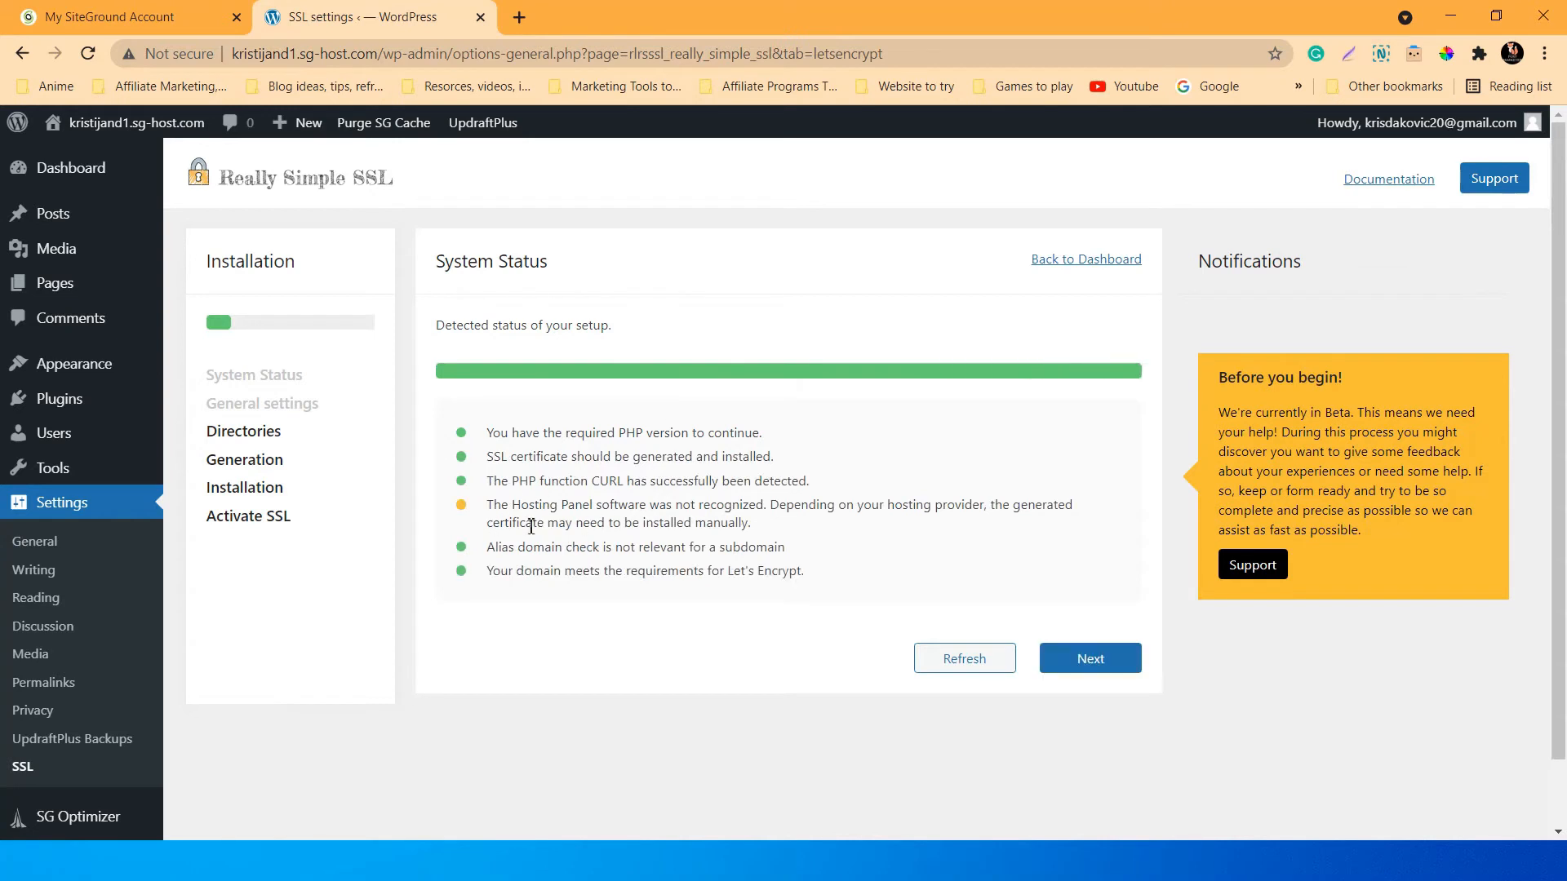
{"action": "left_click_drag", "start_coordinate": [546, 501], "coordinate": [652, 504]}
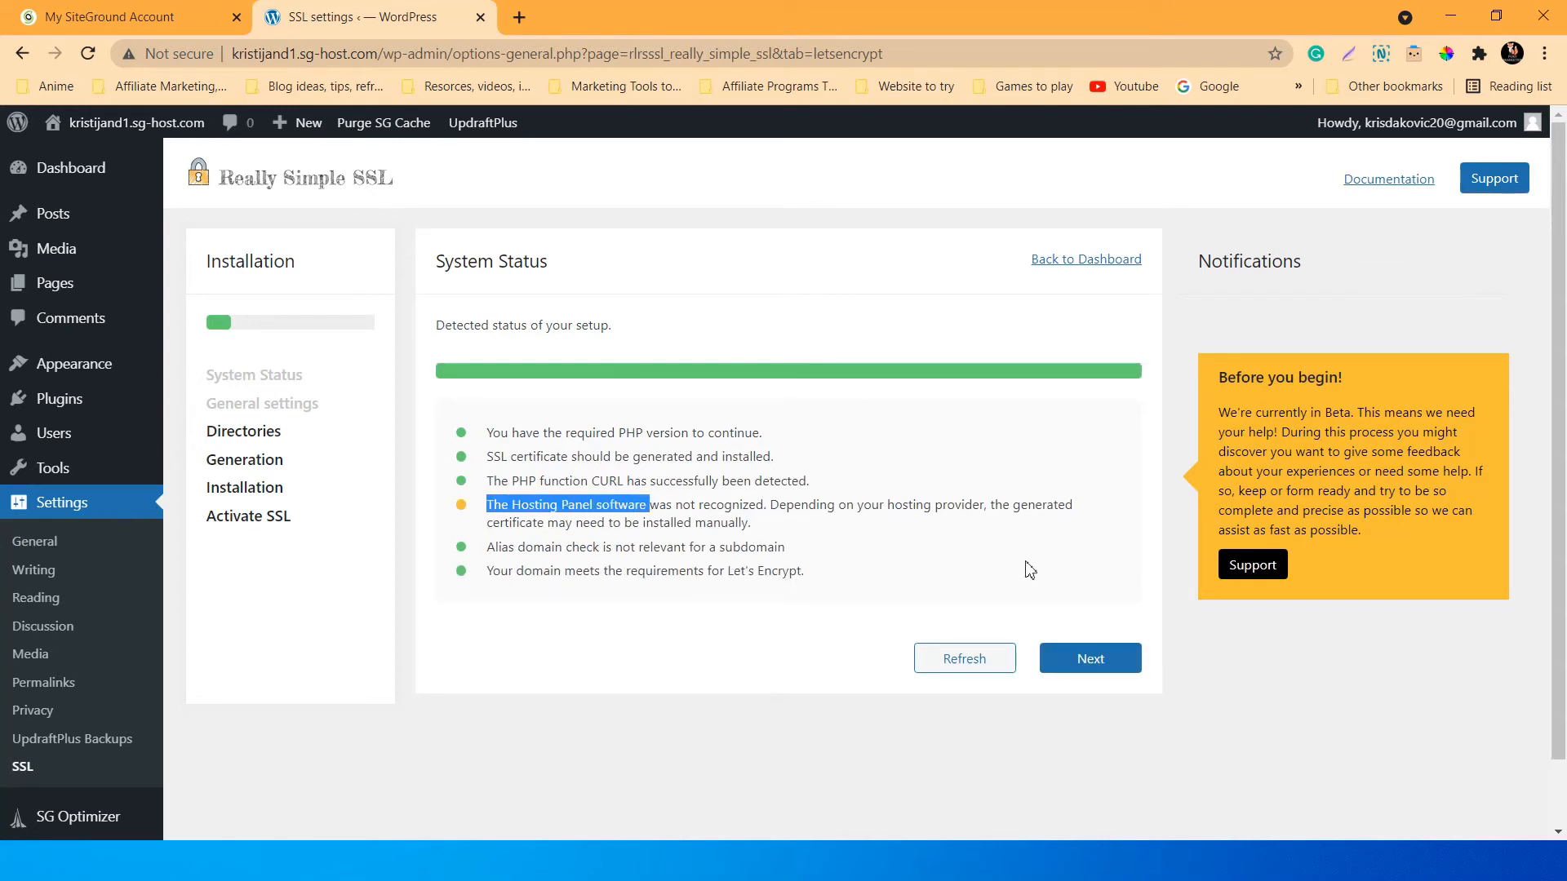
{"action": "left_click", "coordinate": [997, 561]}
{"action": "left_click", "coordinate": [1097, 662]}
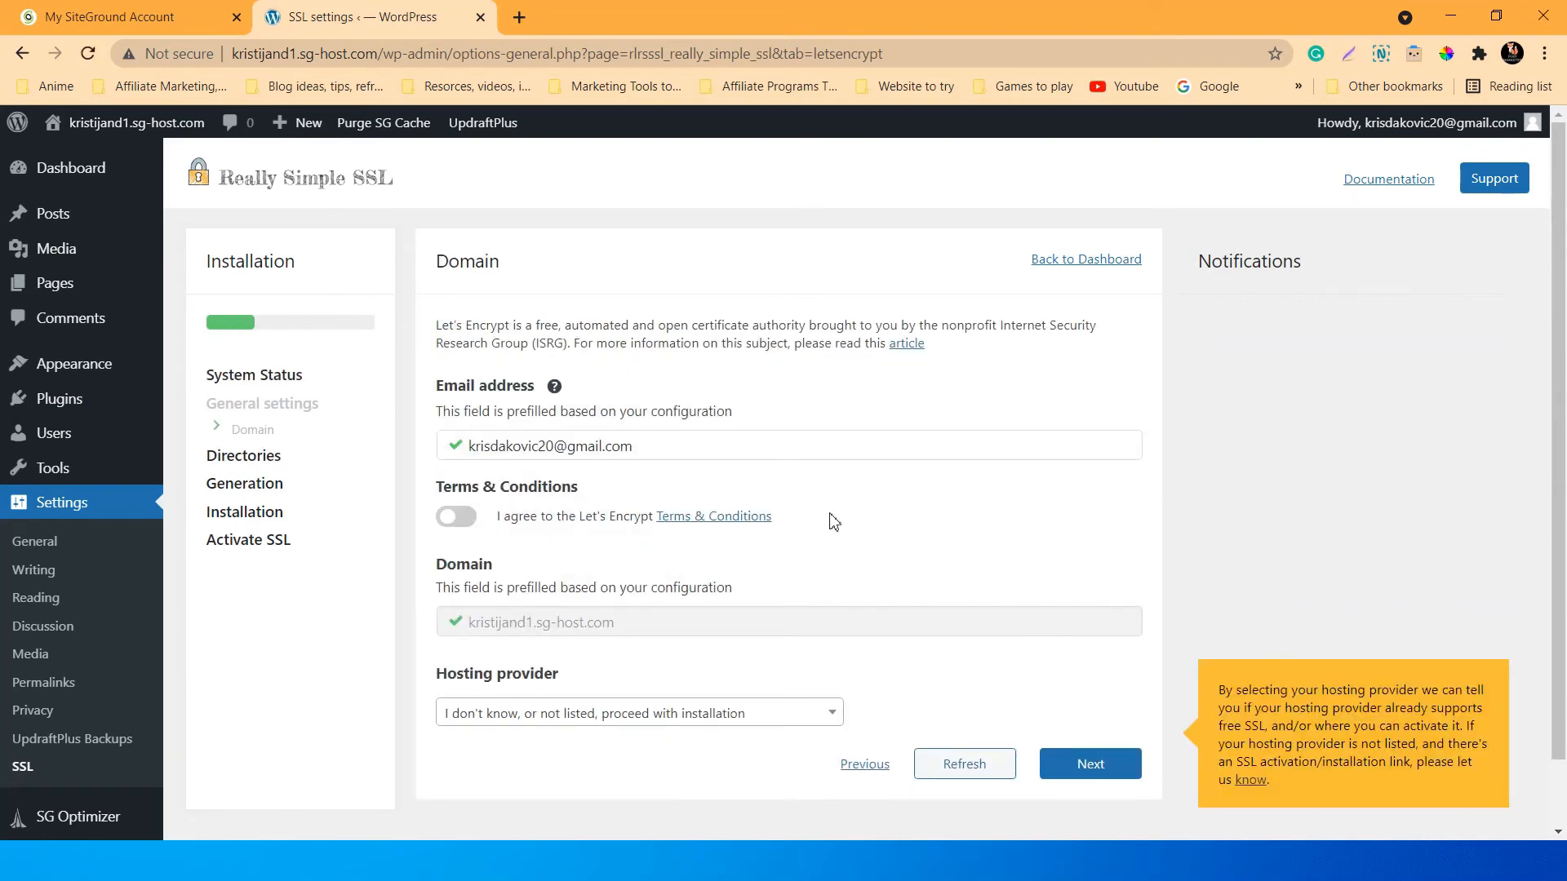
Agree to the Let's Encrypt terms and set SiteGround as the hosting provider.
{"action": "scroll", "coordinate": [832, 522], "scroll_direction": "down", "scroll_amount": 1}
{"action": "left_click", "coordinate": [462, 443]}
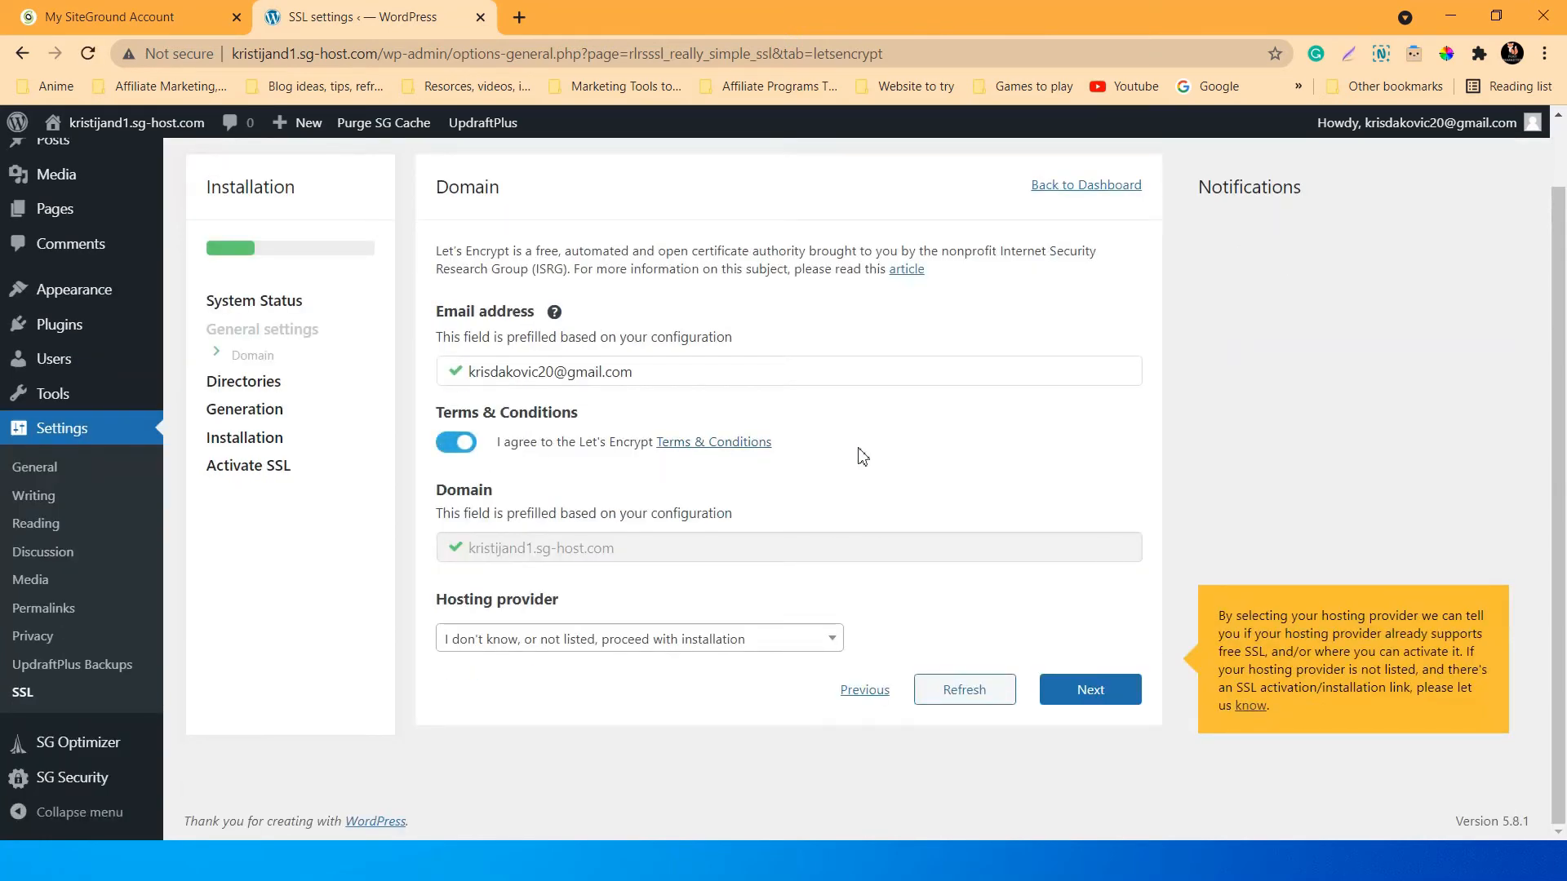
{"action": "left_click", "coordinate": [619, 647]}
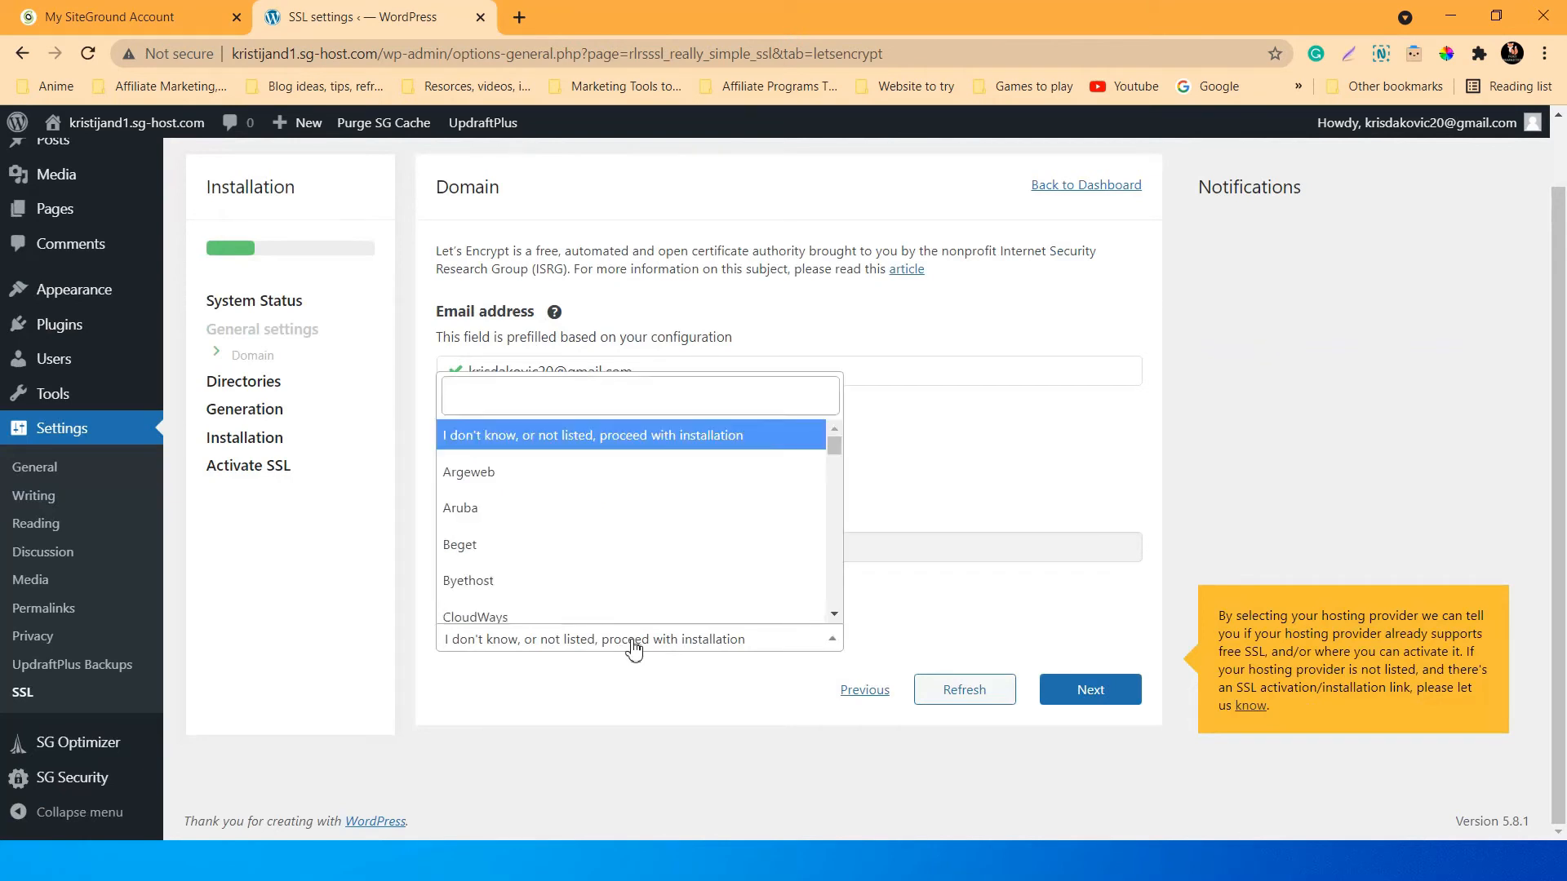
{"action": "left_click", "coordinate": [533, 403]}
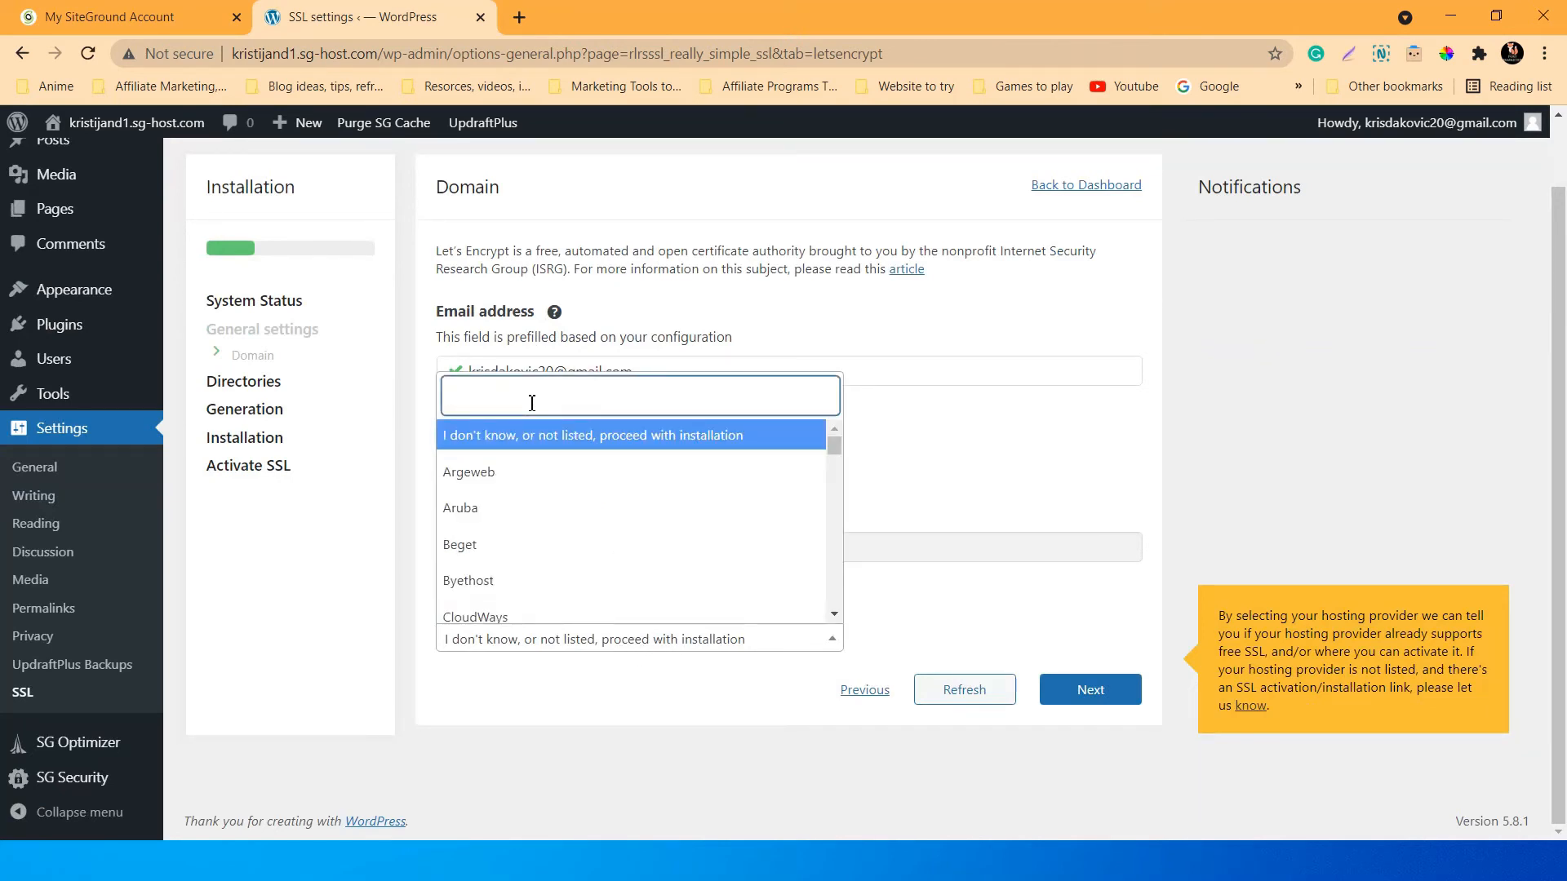
{"action": "type", "text": "Site"}
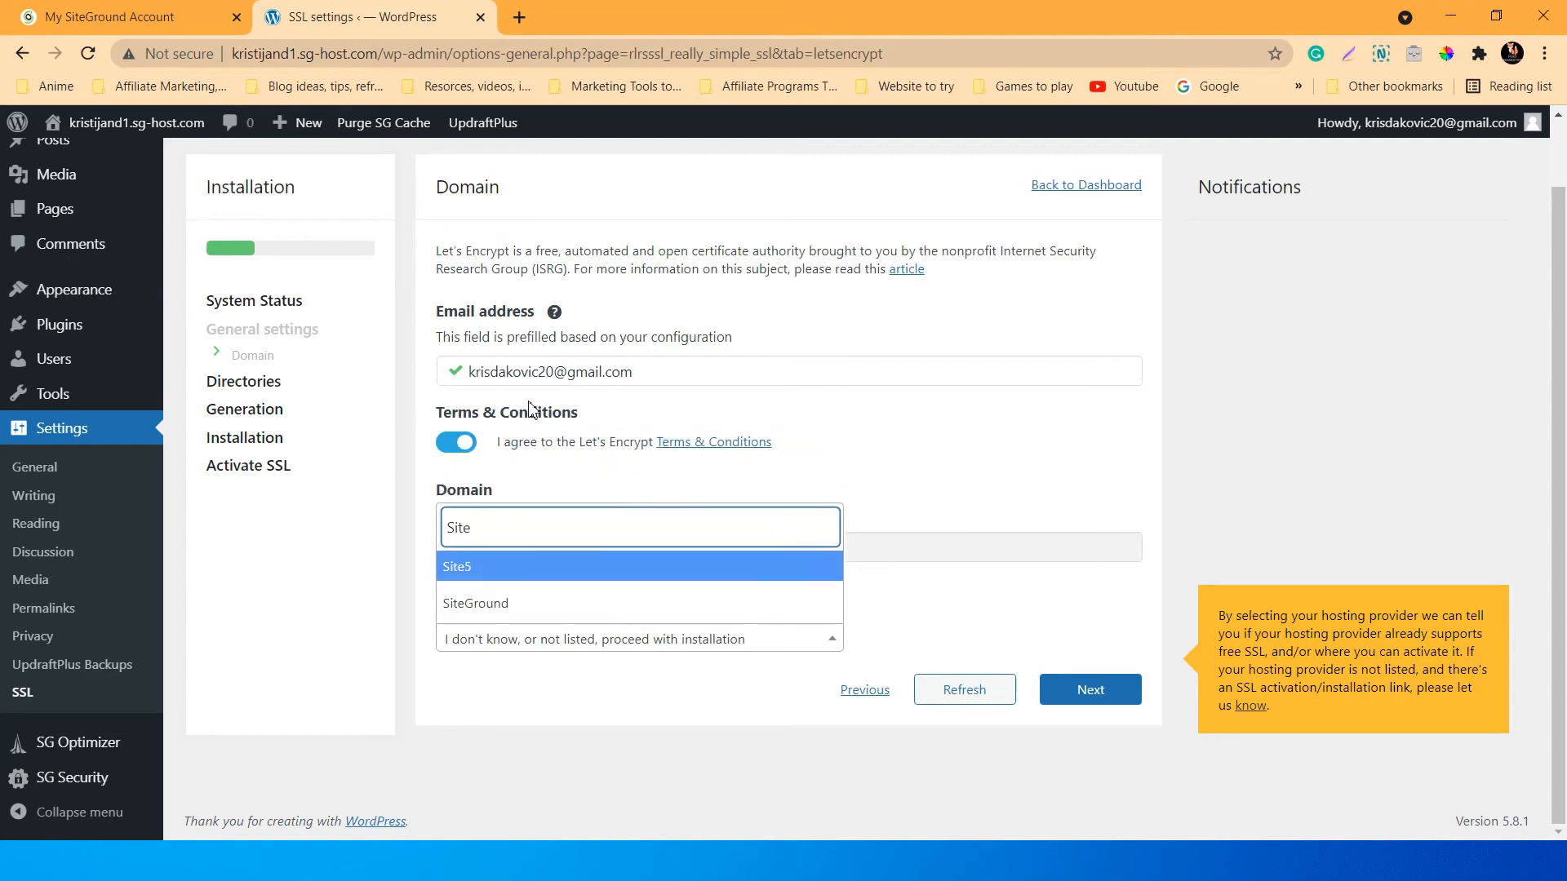
{"action": "left_click", "coordinate": [524, 603]}
{"action": "left_click", "coordinate": [1079, 690]}
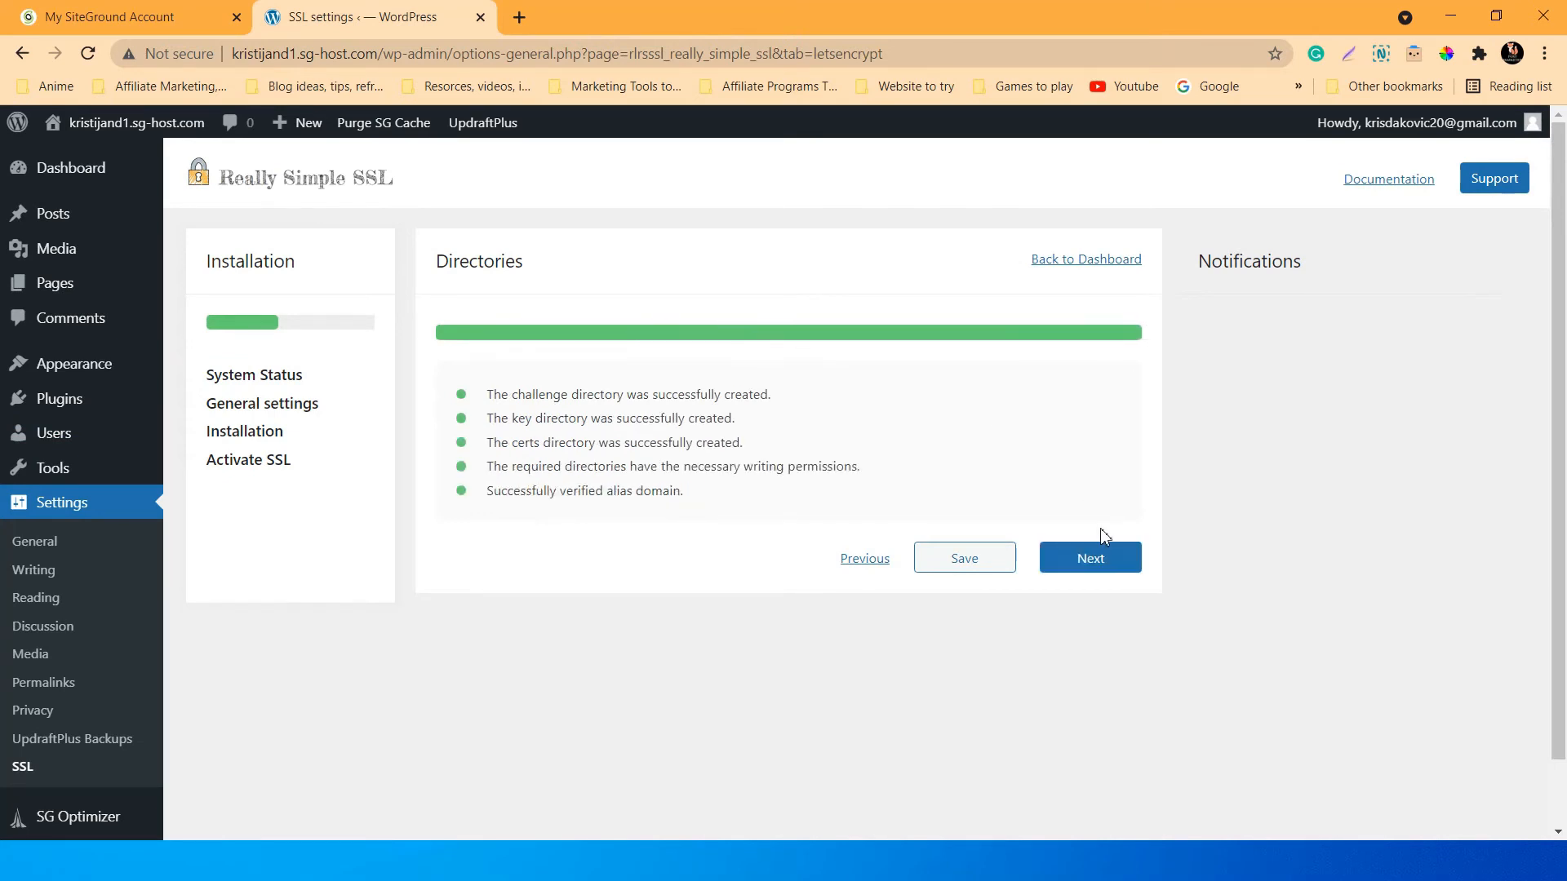
Advance the wizard to Installation and review its note that free SSL is already available.
{"action": "left_click", "coordinate": [1102, 561]}
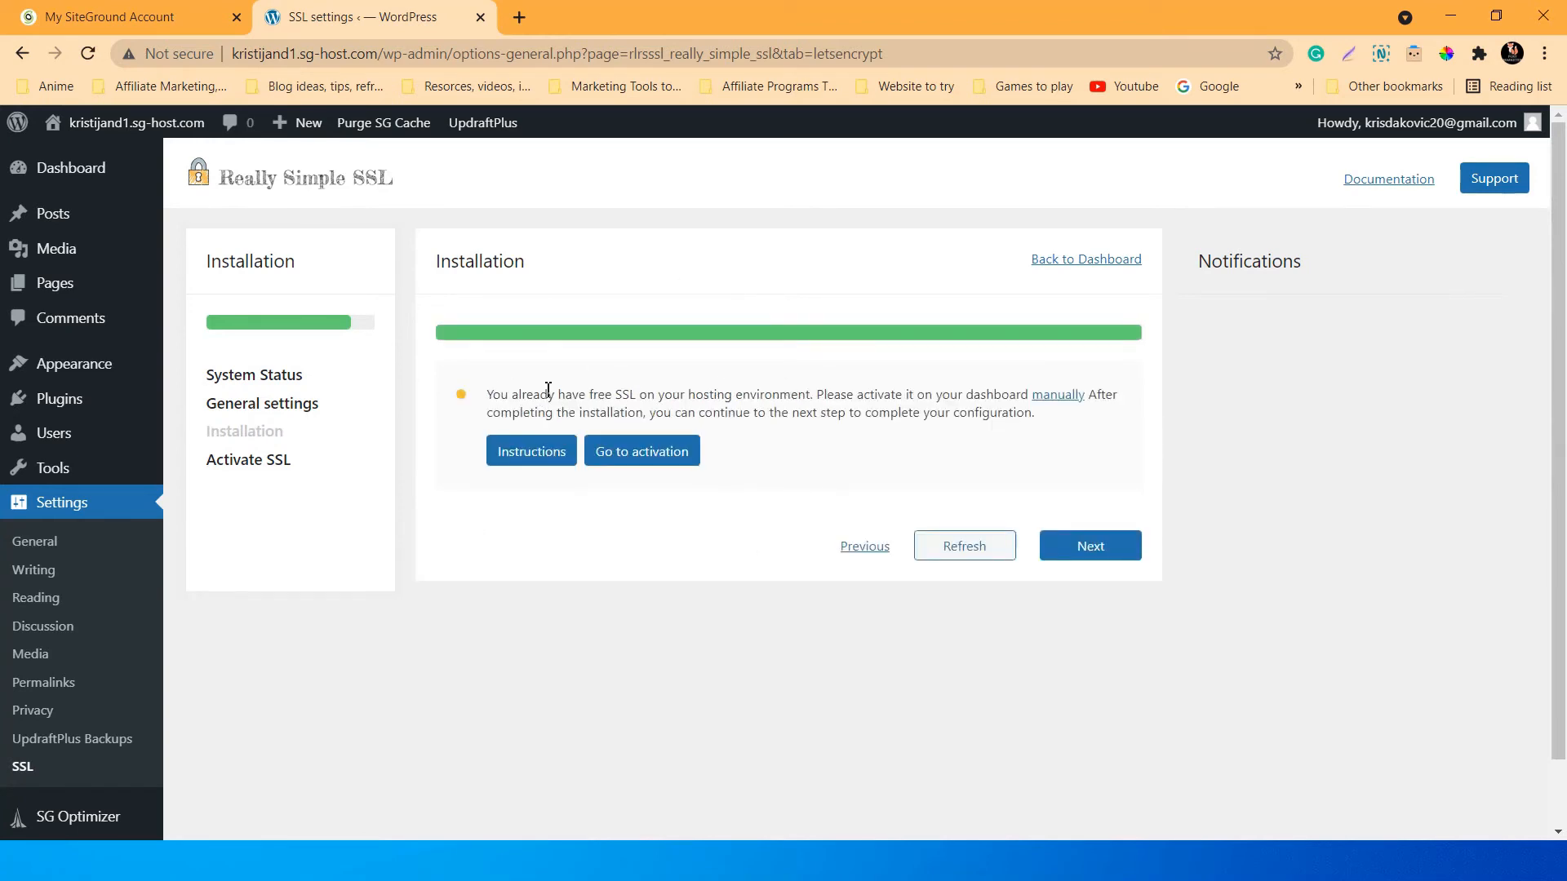
{"action": "left_click_drag", "start_coordinate": [571, 395], "coordinate": [643, 395]}
{"action": "left_click", "coordinate": [858, 397]}
{"action": "left_click", "coordinate": [783, 395]}
{"action": "double_click", "coordinate": [738, 395]}
{"action": "left_click", "coordinate": [866, 392]}
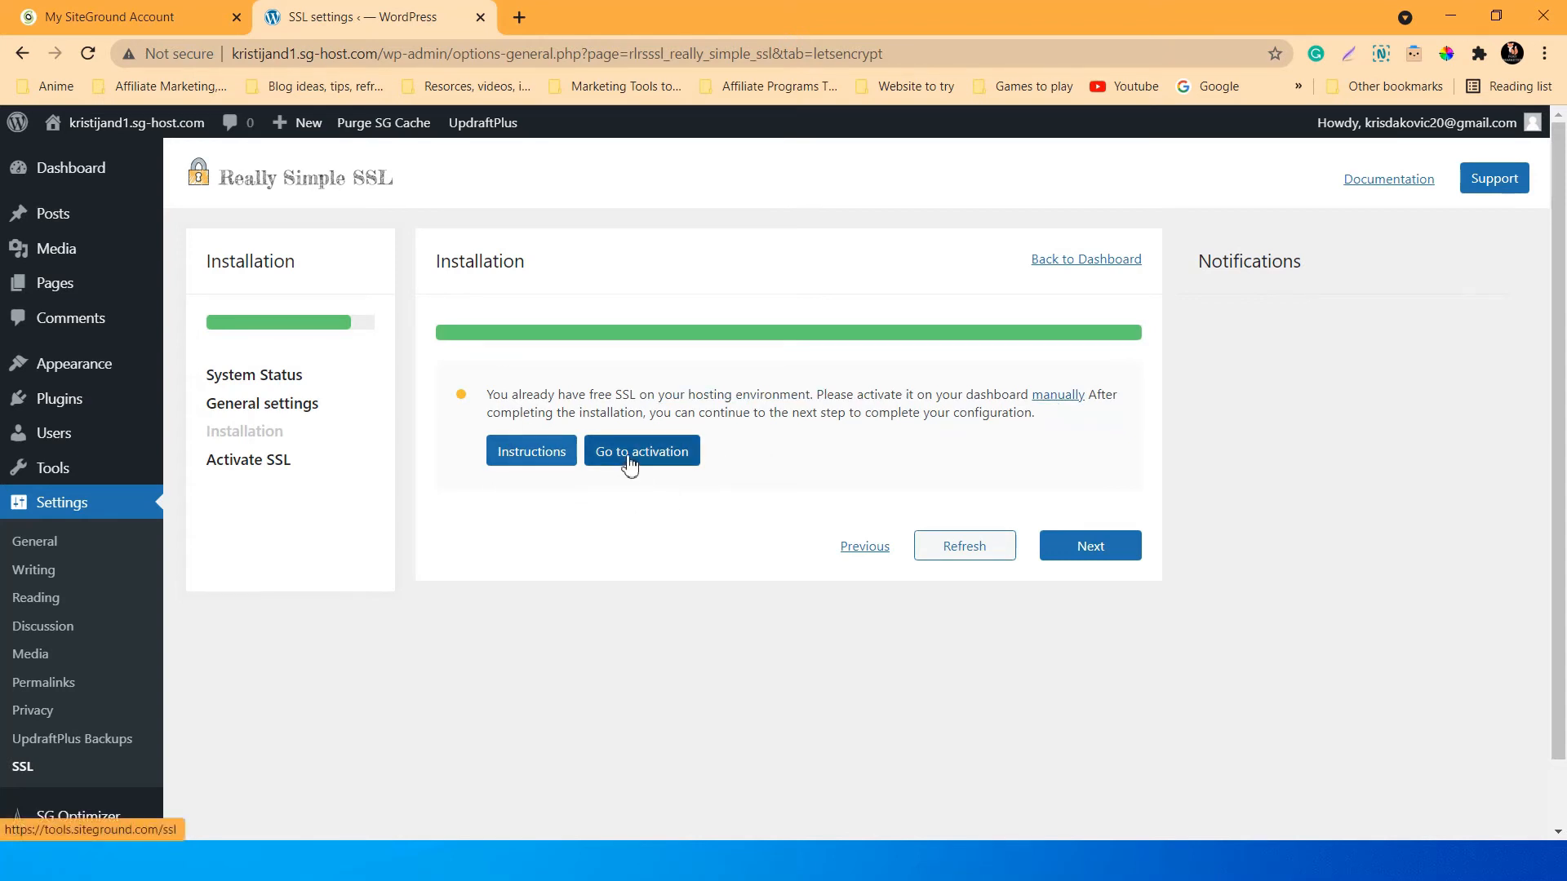
Retry the SSL check at Activate SSL, then return to Installation and open SiteGround's activation page.
{"action": "left_click", "coordinate": [1086, 560]}
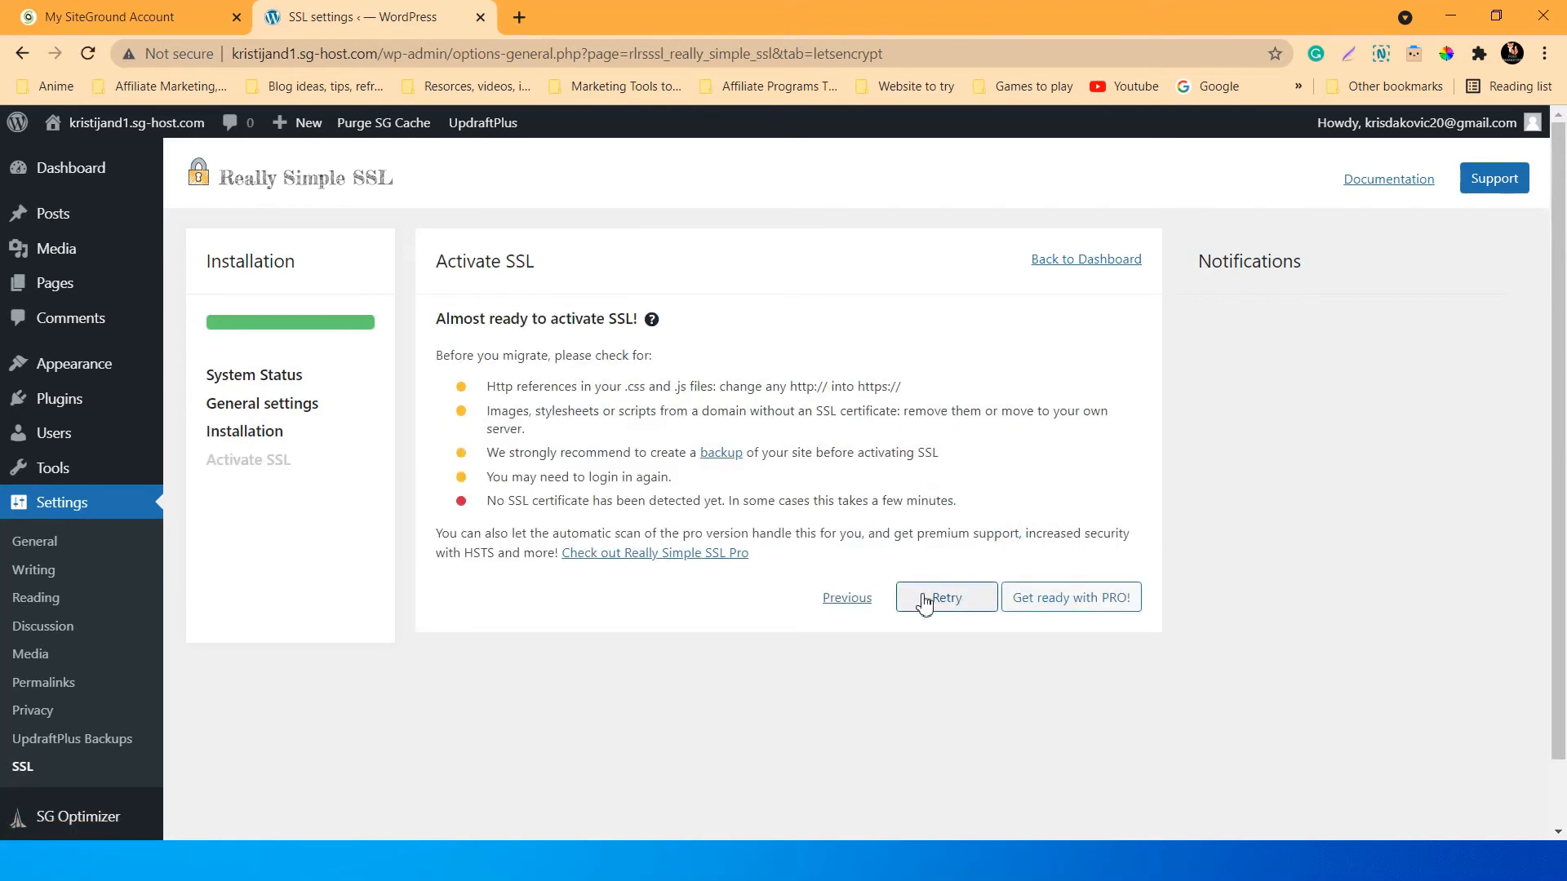
{"action": "left_click", "coordinate": [930, 599]}
{"action": "left_click", "coordinate": [944, 602]}
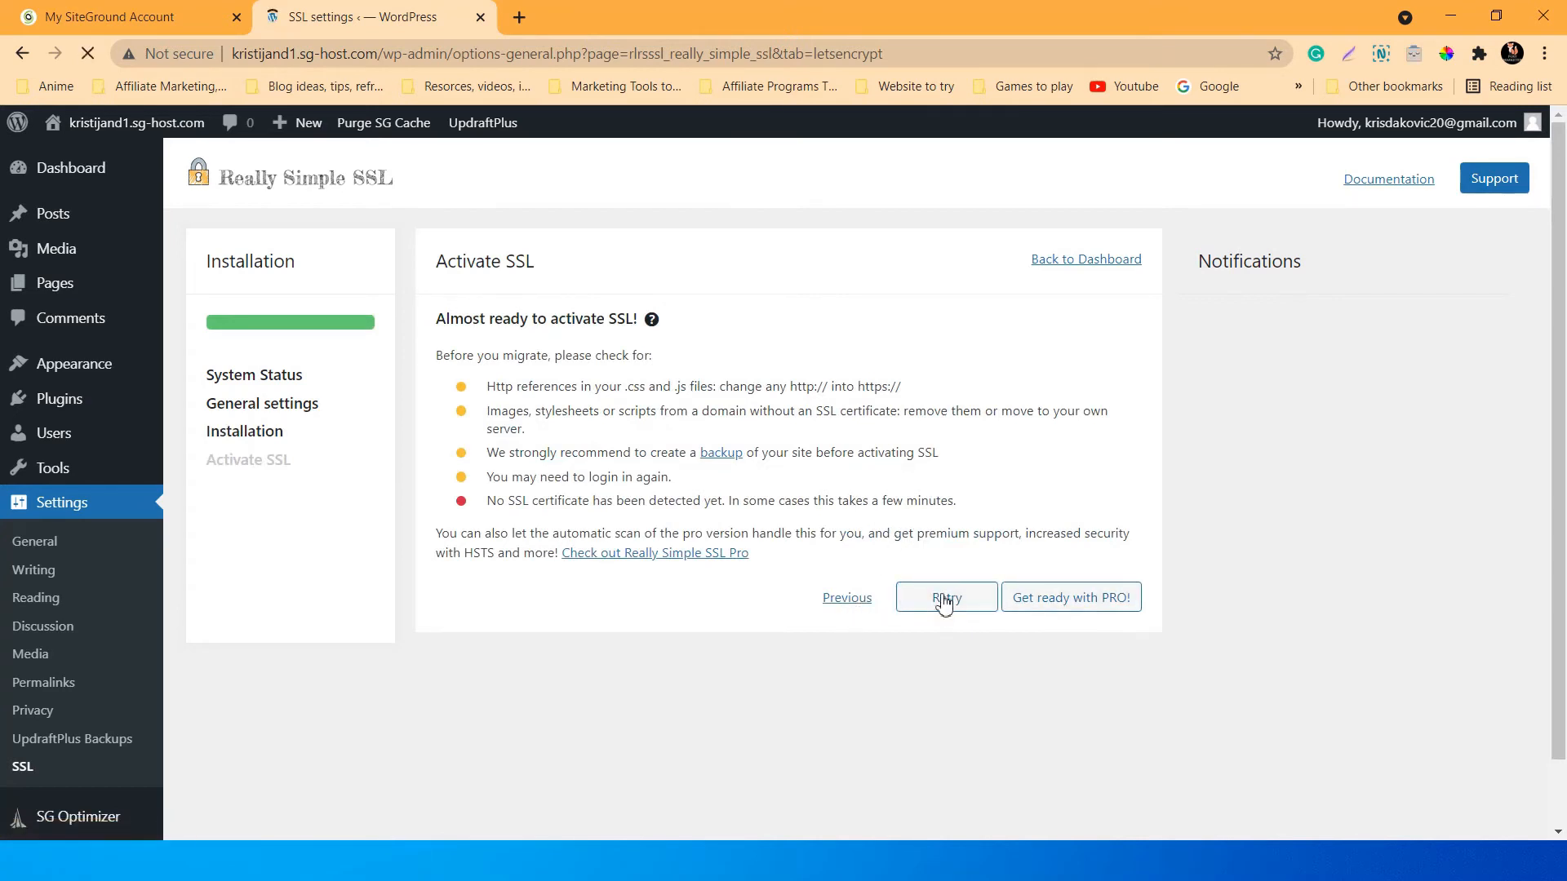
{"action": "left_click", "coordinate": [861, 604]}
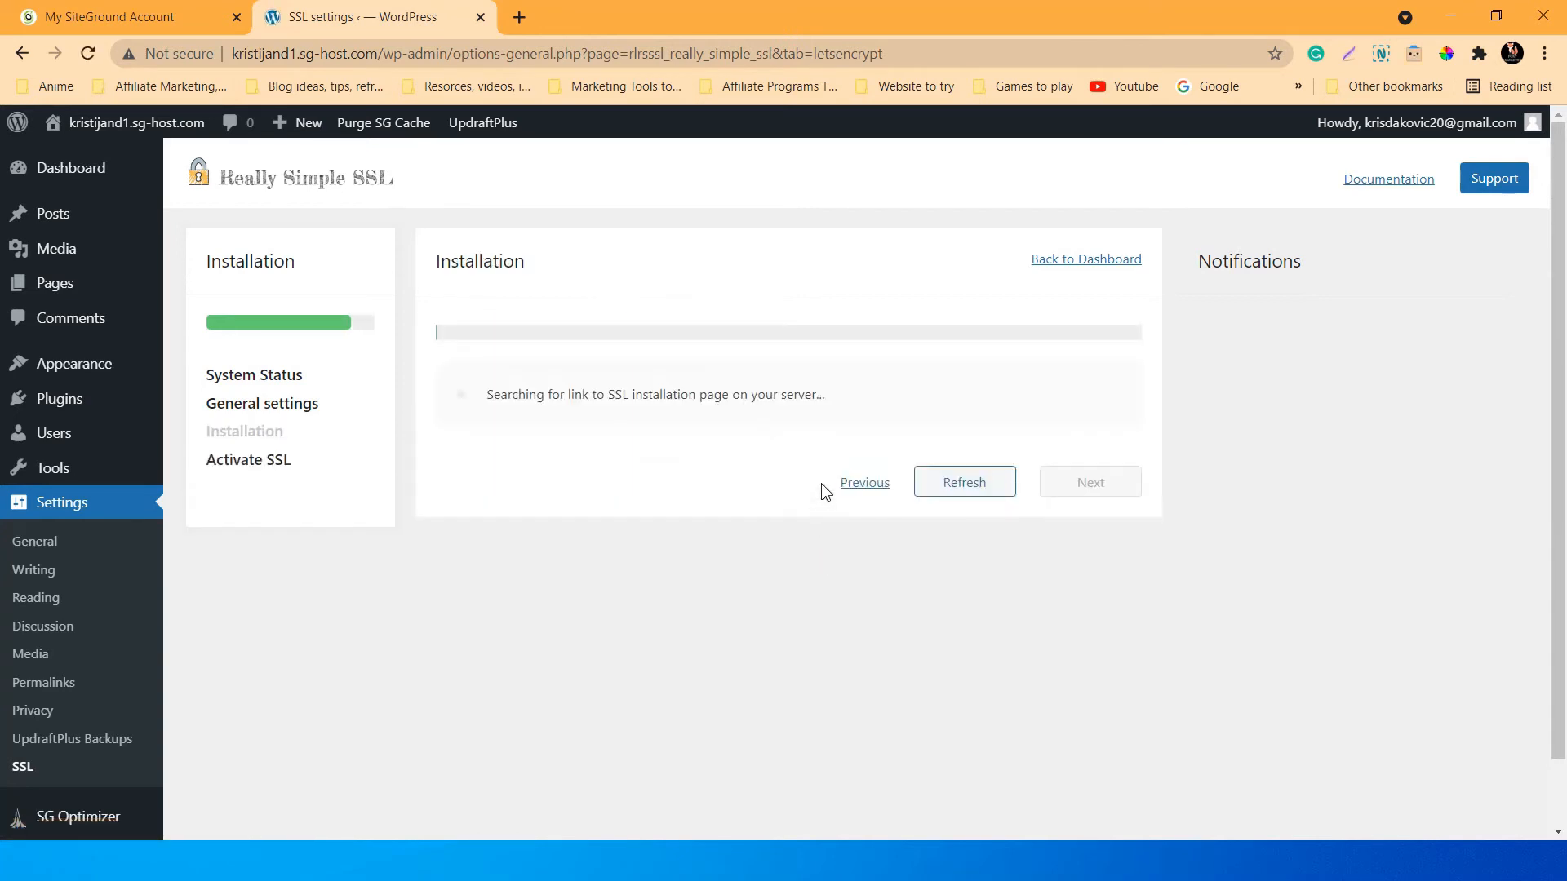
{"action": "left_click", "coordinate": [641, 459]}
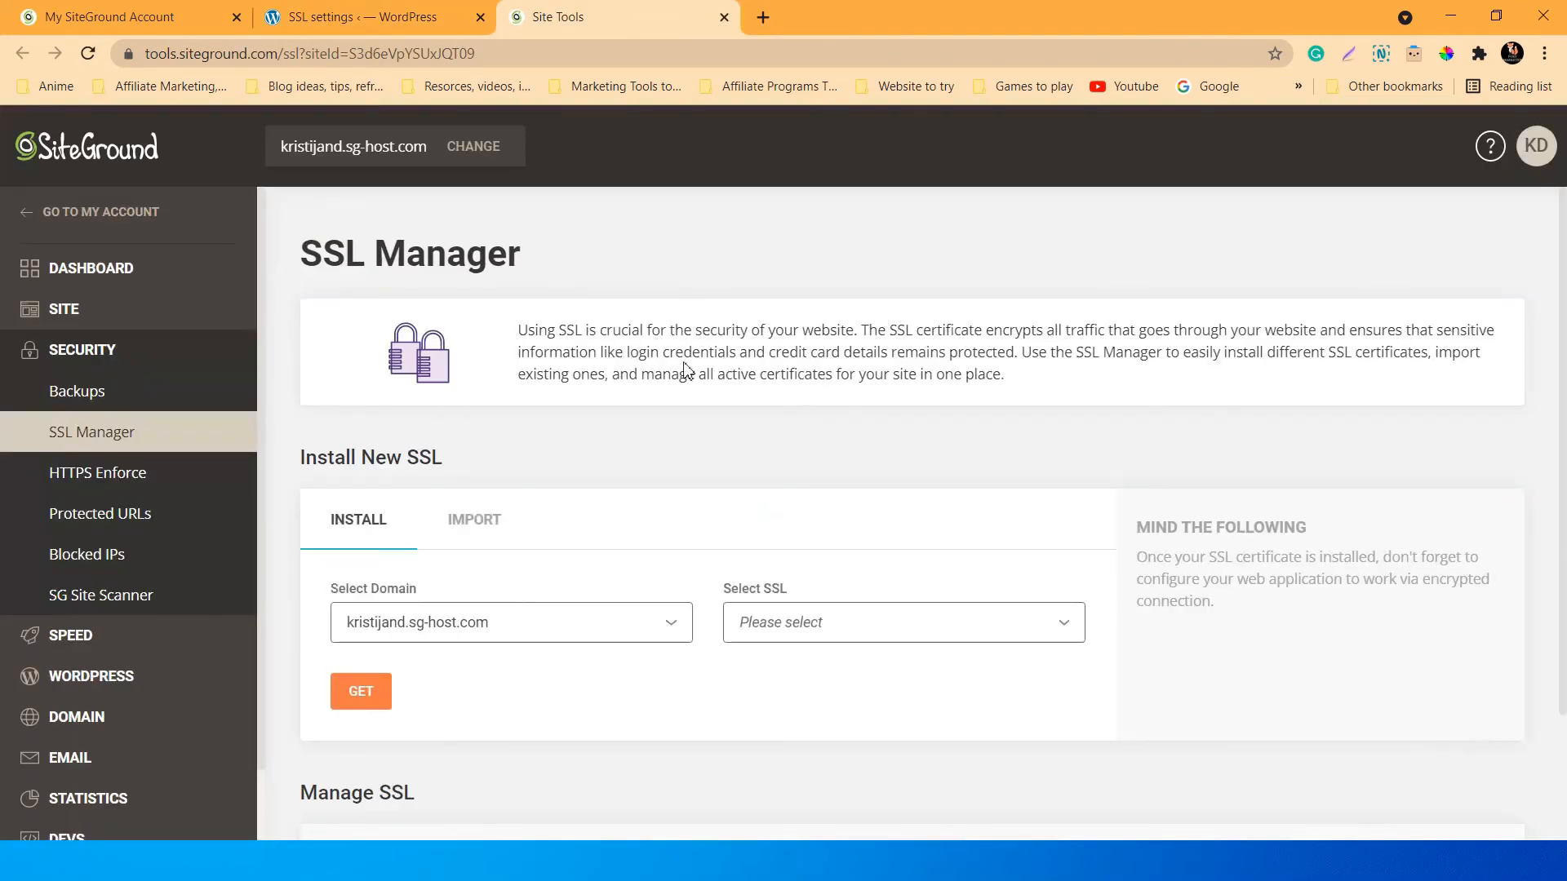
Look through the SSL certificate type options in SSL Manager's Install New SSL form.
{"action": "scroll", "coordinate": [702, 388], "scroll_direction": "down", "scroll_amount": 2}
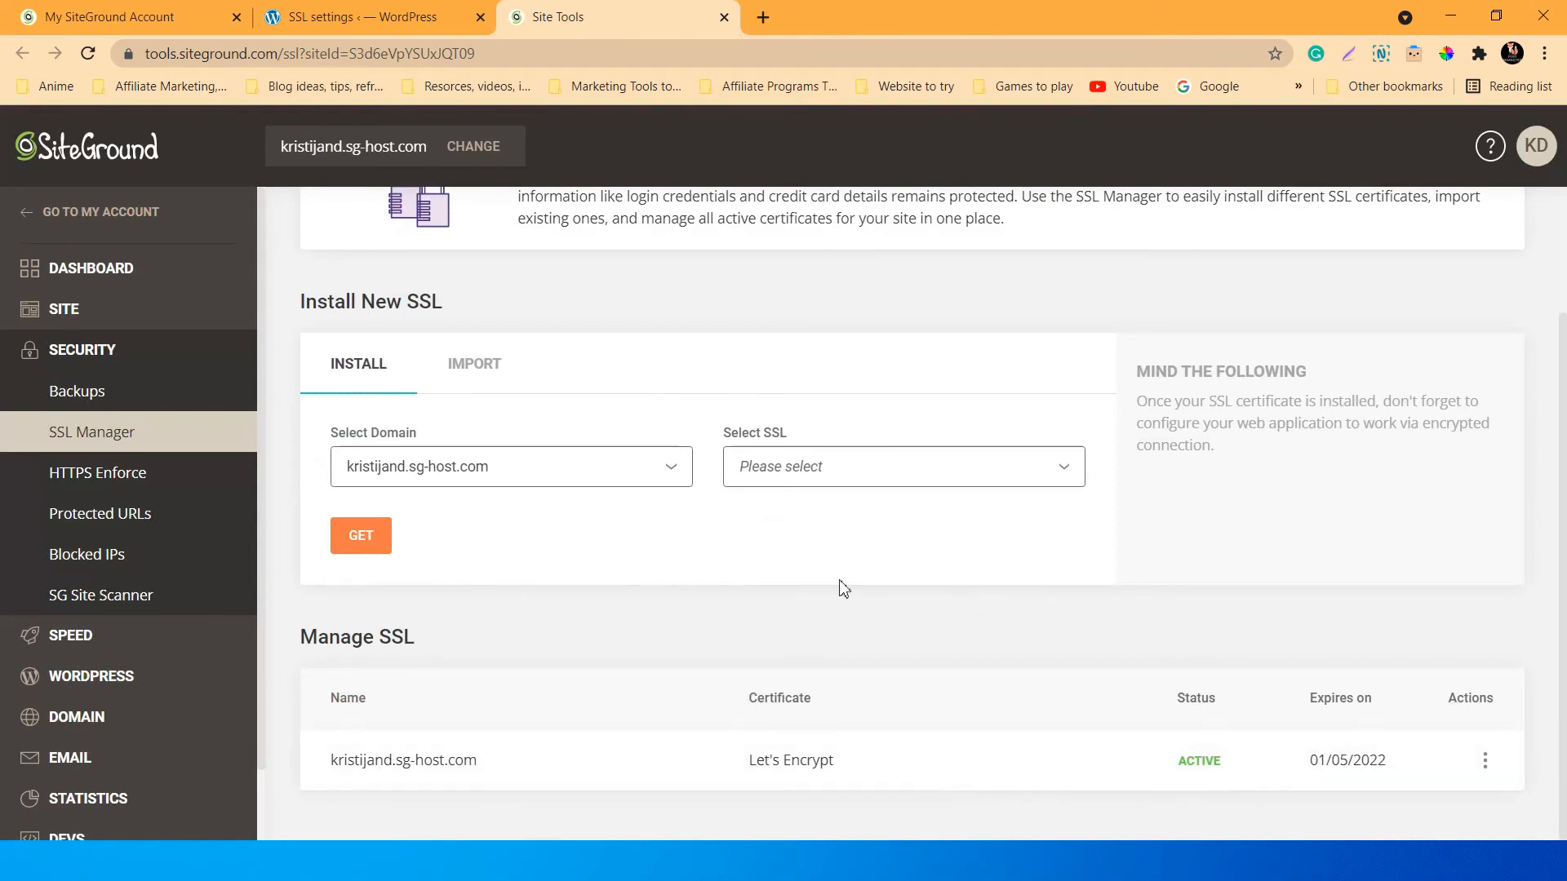
{"action": "left_click", "coordinate": [861, 473]}
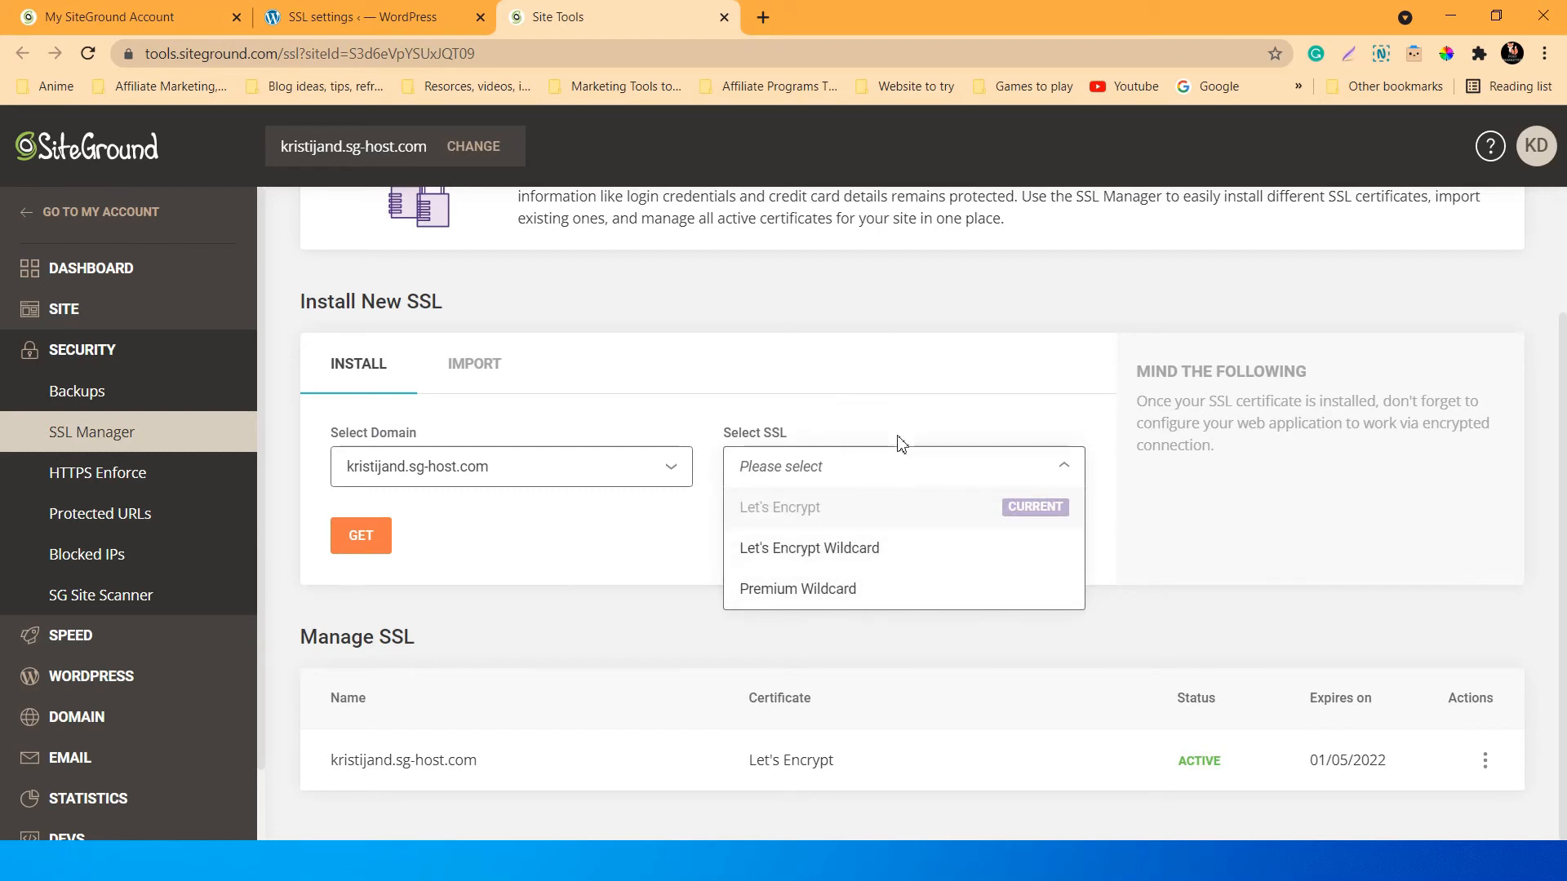
{"action": "left_click", "coordinate": [910, 367]}
{"action": "scroll", "coordinate": [898, 408], "scroll_direction": "up", "scroll_amount": 2}
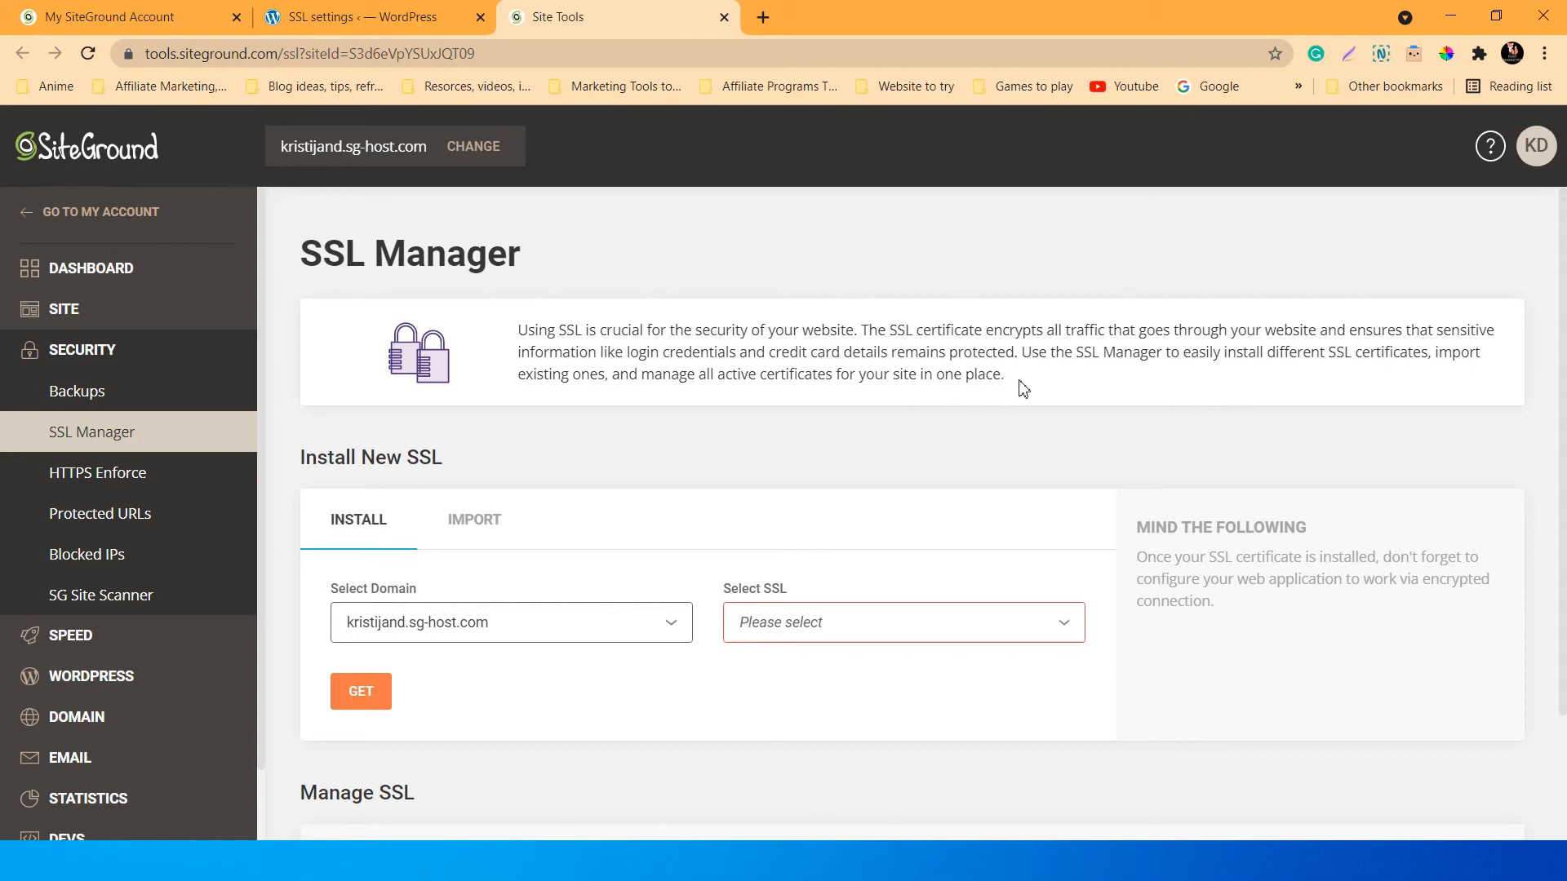
{"action": "left_click_drag", "start_coordinate": [1023, 388], "coordinate": [1022, 352]}
{"action": "left_click", "coordinate": [967, 427]}
{"action": "scroll", "coordinate": [547, 462], "scroll_direction": "down", "scroll_amount": 2}
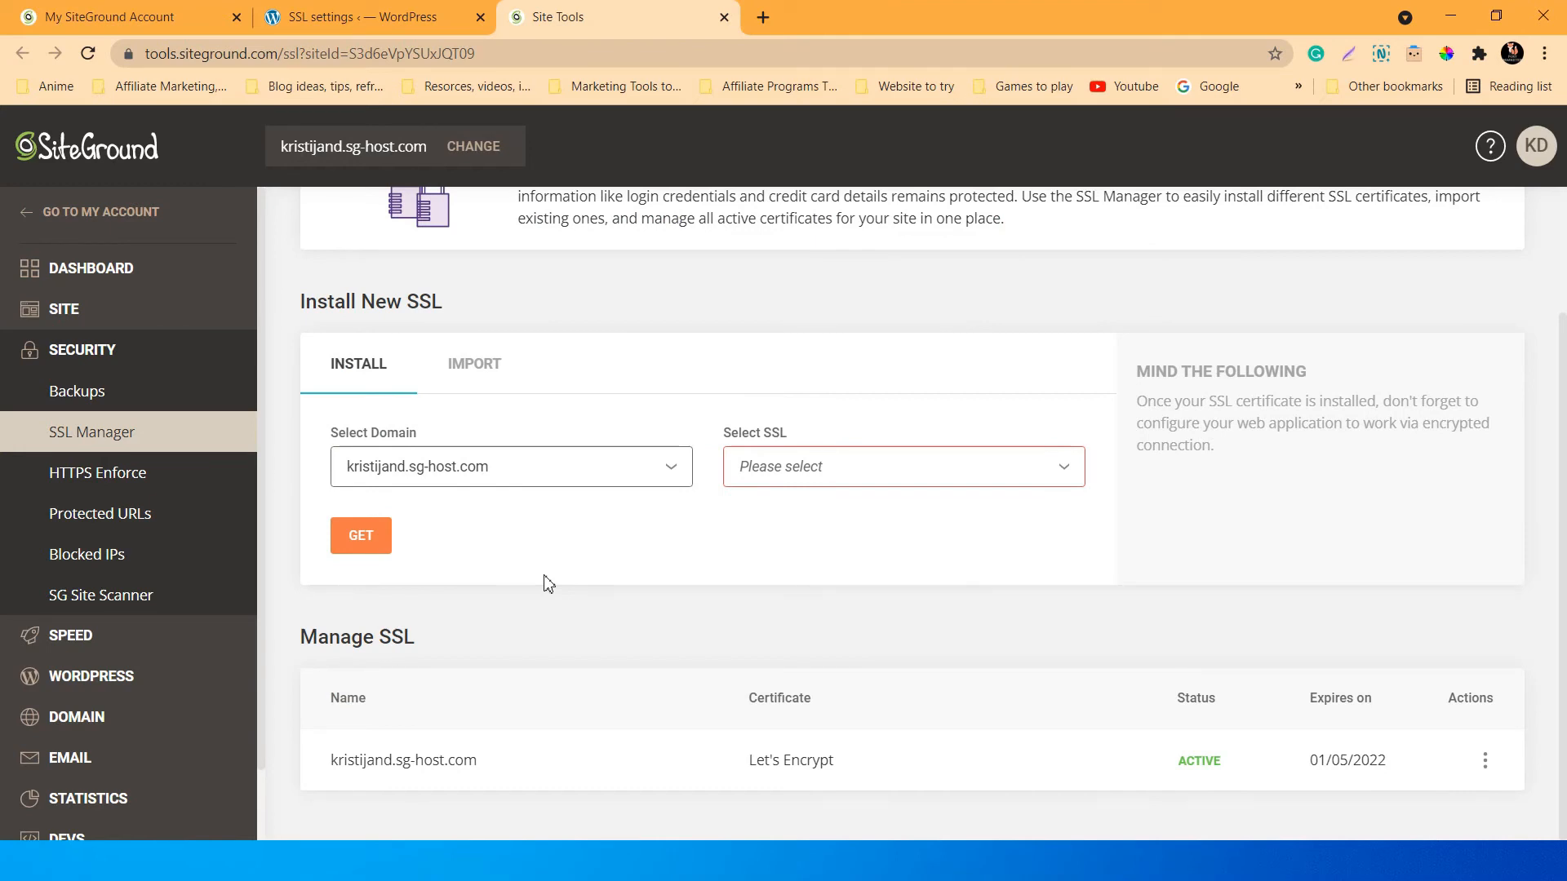
{"action": "scroll", "coordinate": [545, 584], "scroll_direction": "up", "scroll_amount": 2}
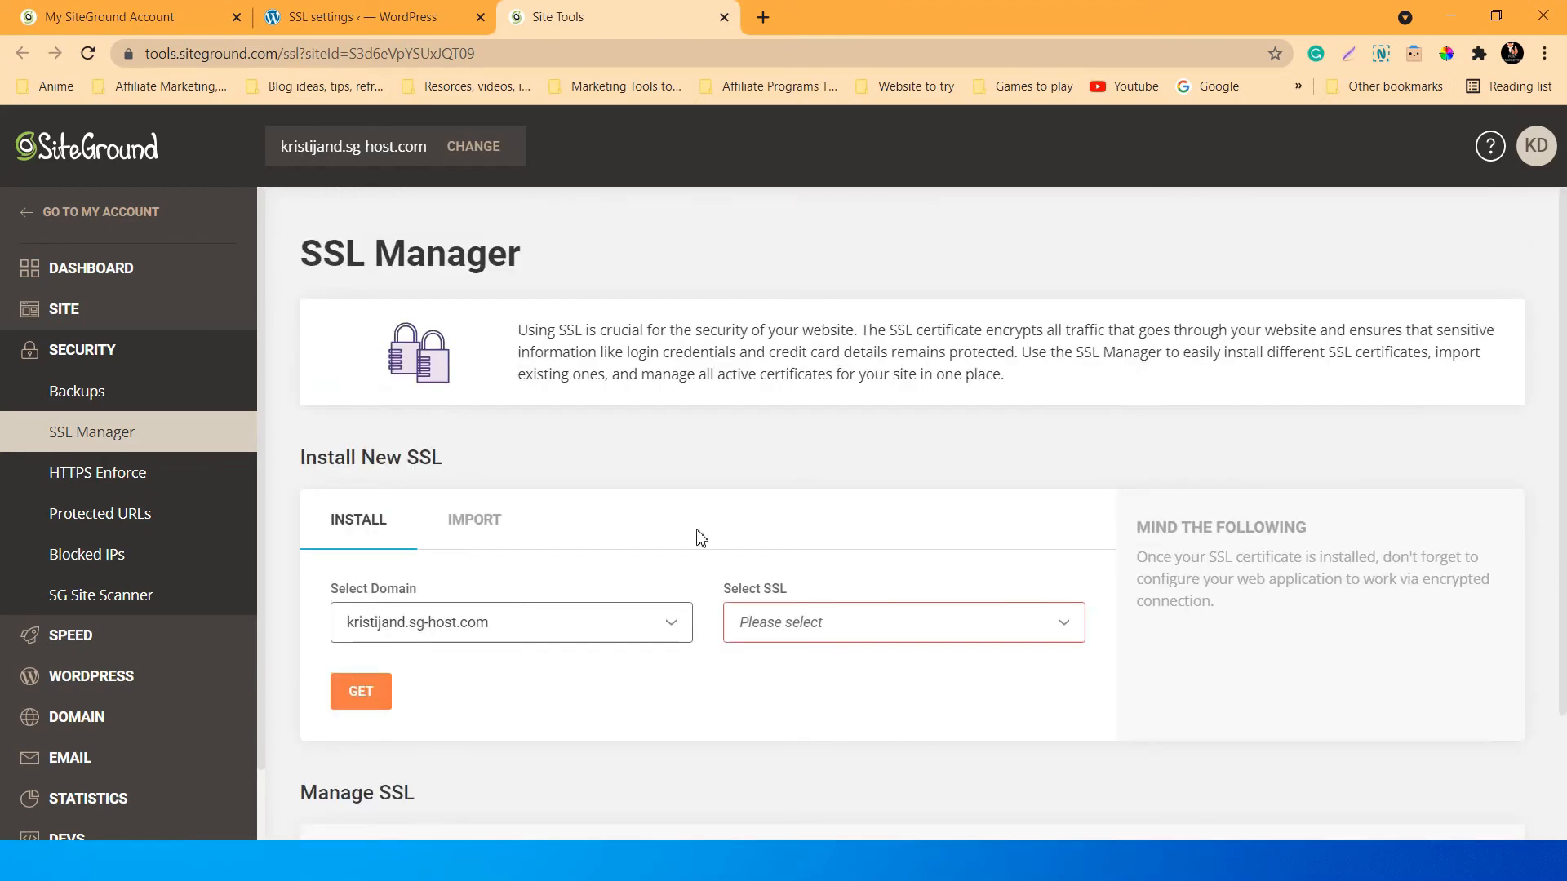
{"action": "scroll", "coordinate": [694, 540], "scroll_direction": "down", "scroll_amount": 2}
Check the domain list, then choose Let's Encrypt Wildcard as the certificate type.
{"action": "left_click", "coordinate": [667, 467]}
{"action": "left_click", "coordinate": [640, 378]}
{"action": "scroll", "coordinate": [644, 433], "scroll_direction": "up", "scroll_amount": 2}
{"action": "scroll", "coordinate": [656, 471], "scroll_direction": "down", "scroll_amount": 2}
{"action": "scroll", "coordinate": [727, 546], "scroll_direction": "up", "scroll_amount": 2}
{"action": "scroll", "coordinate": [614, 472], "scroll_direction": "down", "scroll_amount": 2}
{"action": "left_click", "coordinate": [864, 472]}
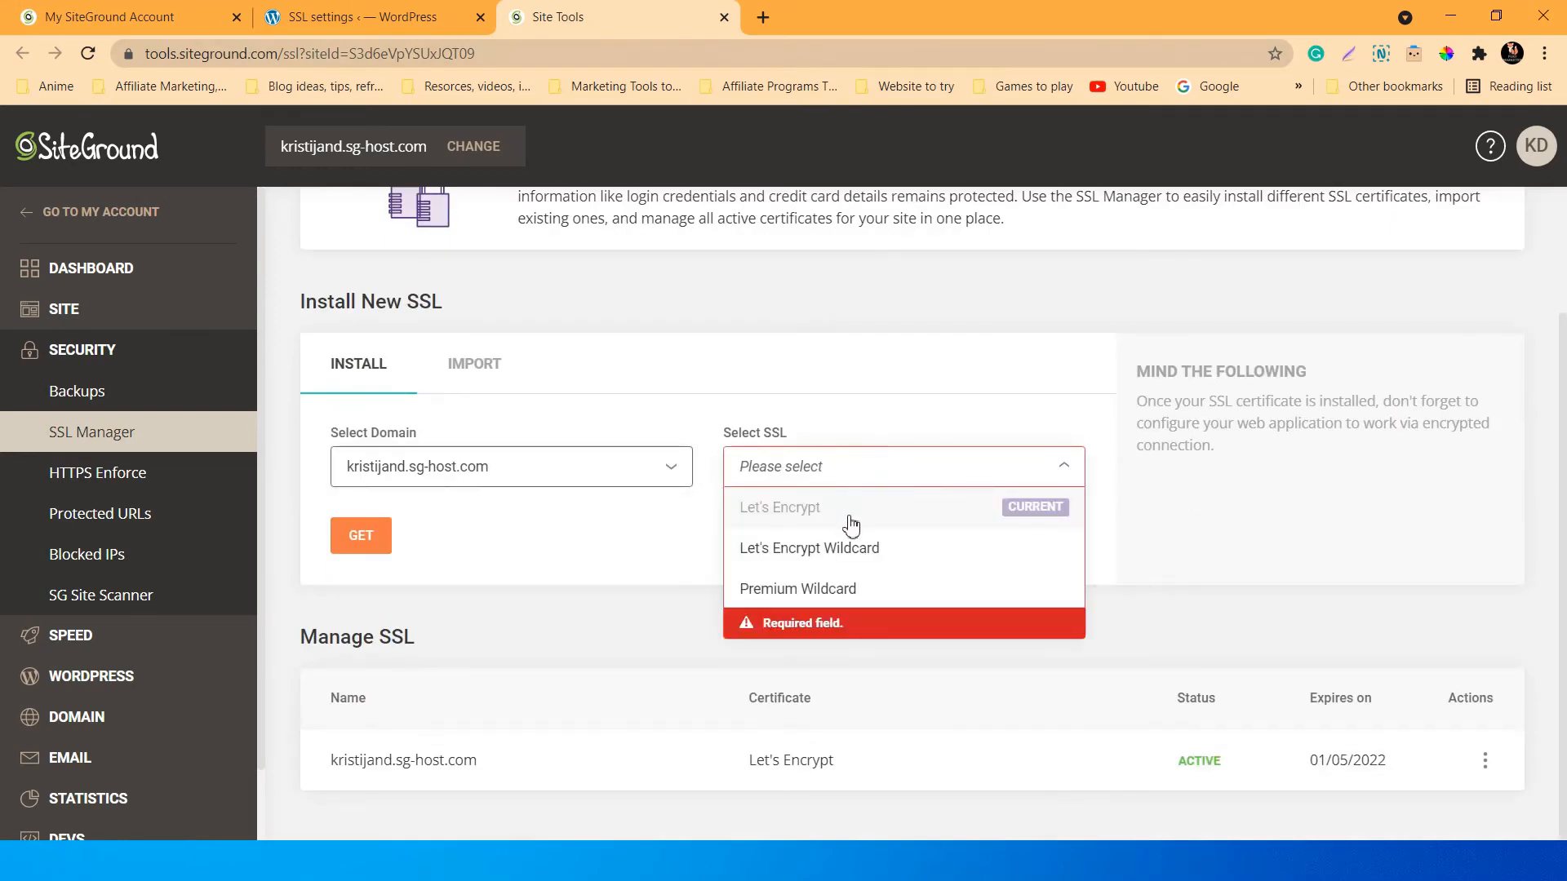
{"action": "left_click", "coordinate": [861, 372]}
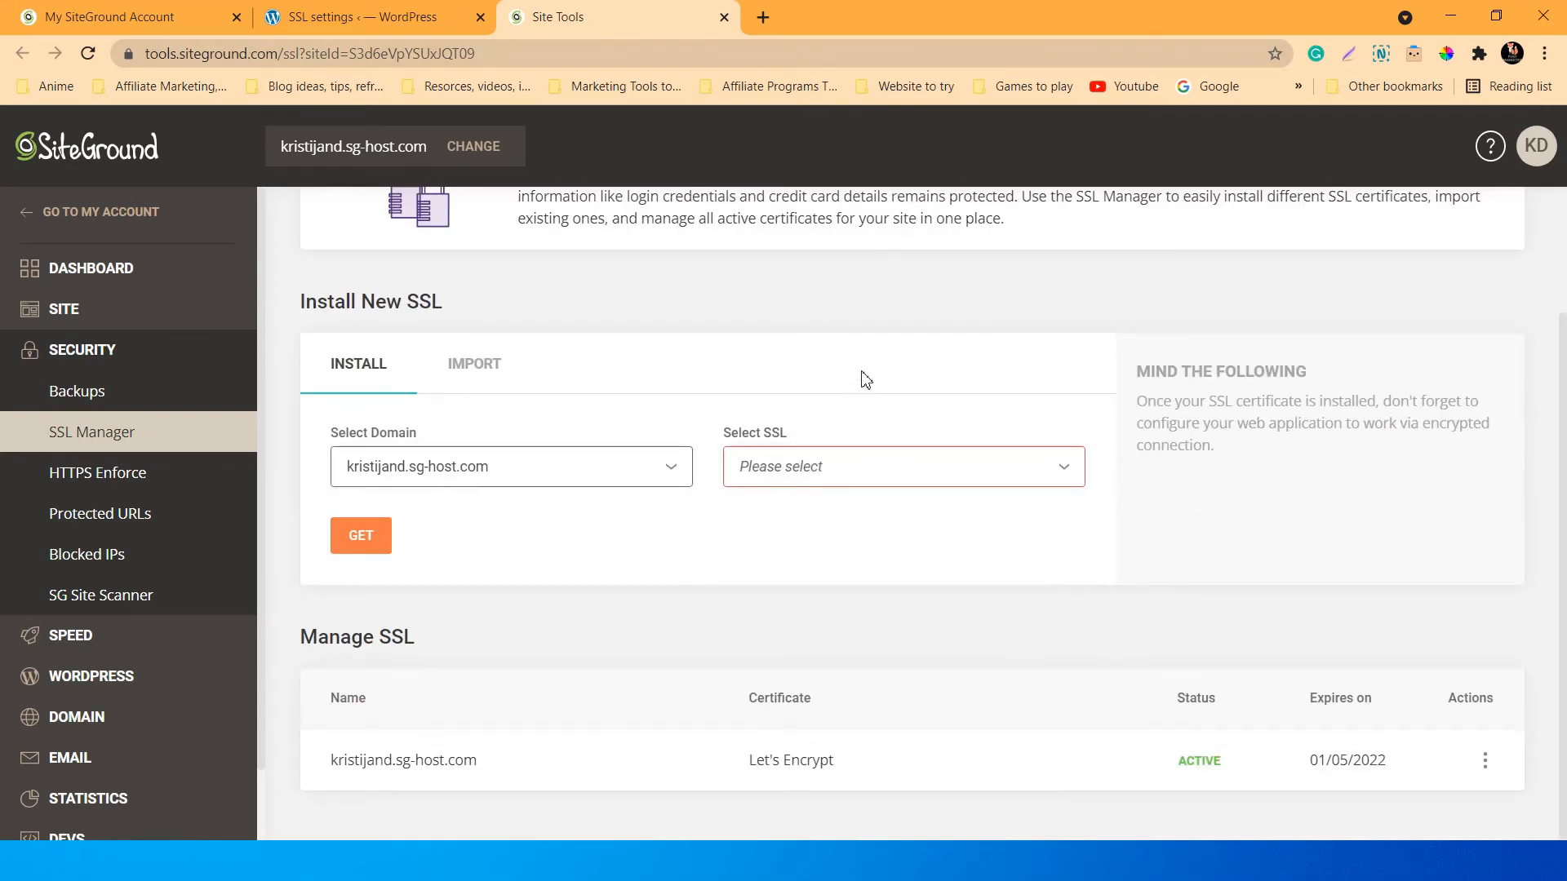
{"action": "left_click", "coordinate": [840, 480]}
{"action": "left_click", "coordinate": [880, 552]}
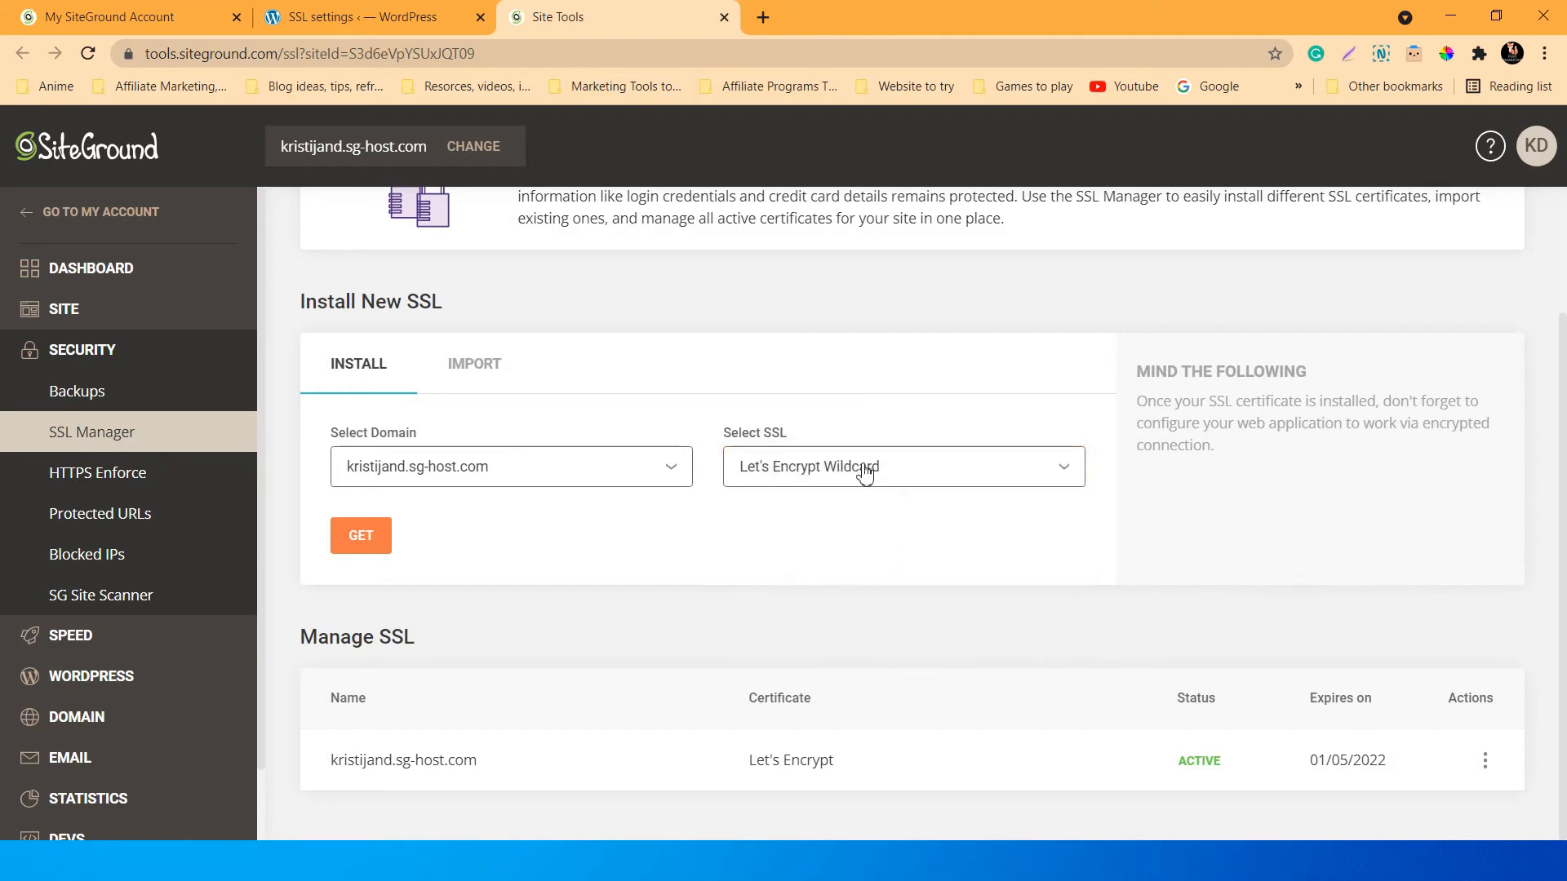
{"action": "scroll", "coordinate": [695, 355], "scroll_direction": "up", "scroll_amount": 2}
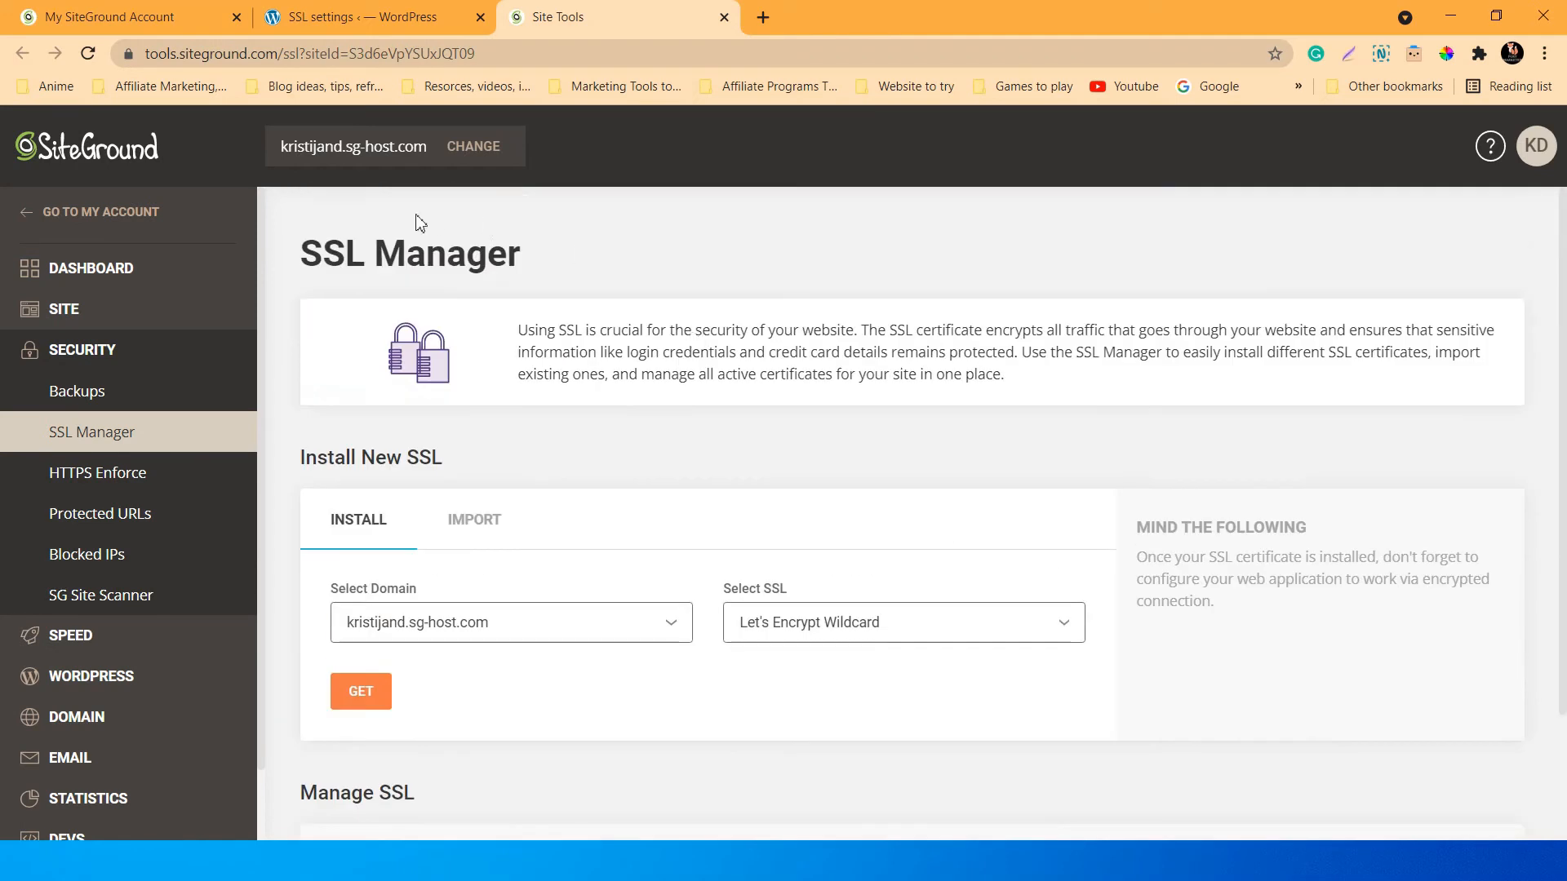
{"action": "left_click", "coordinate": [365, 12]}
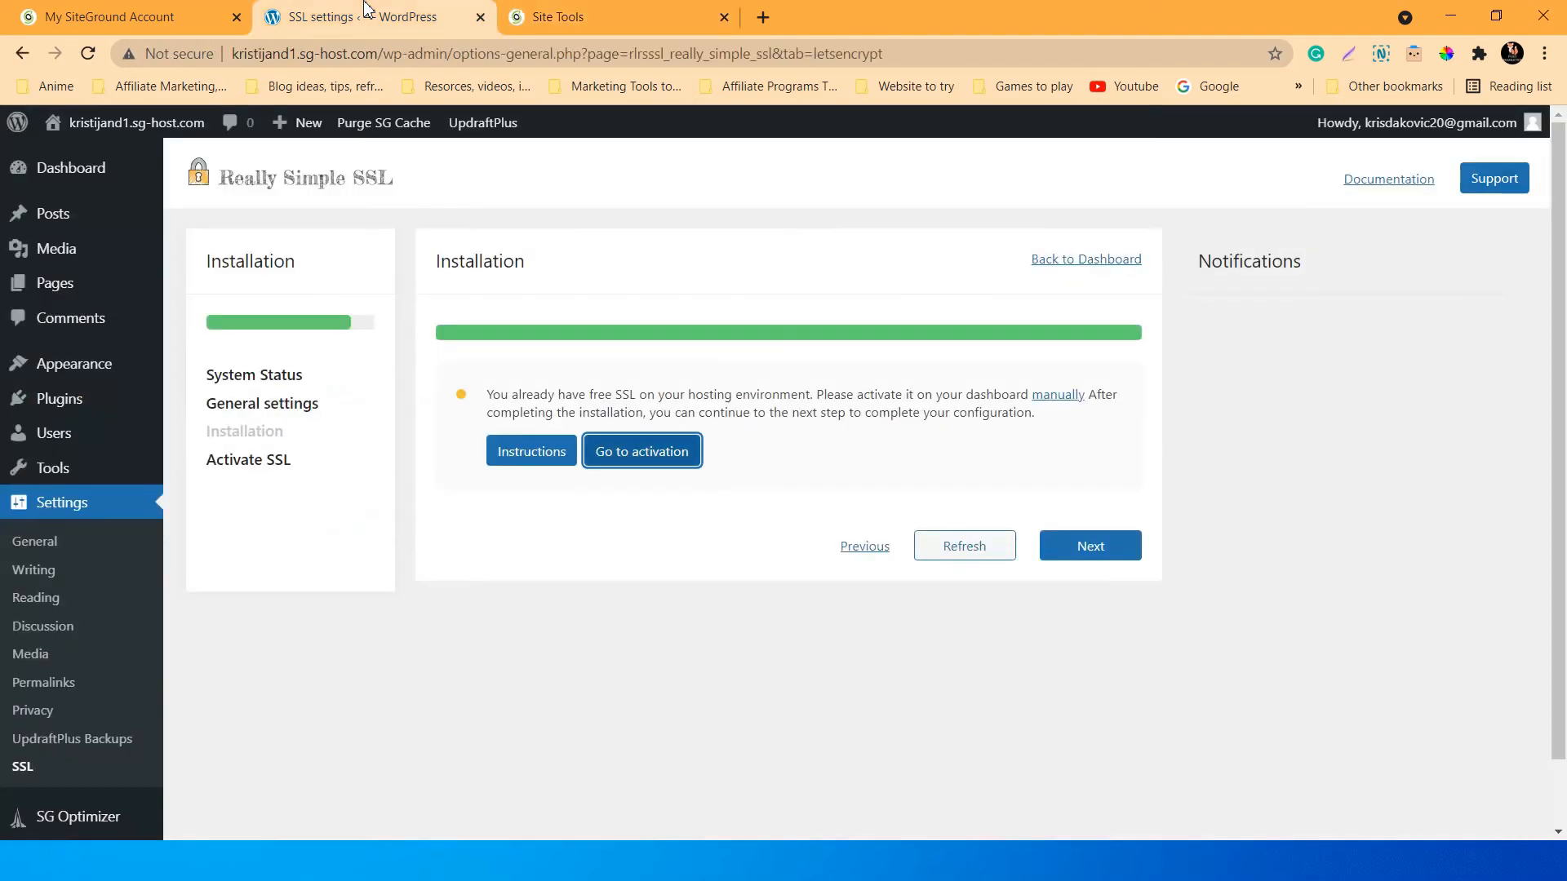
Reload the Really Simple SSL wizard, go to the Dashboard, then close the WordPress tab.
{"action": "left_click", "coordinate": [95, 49]}
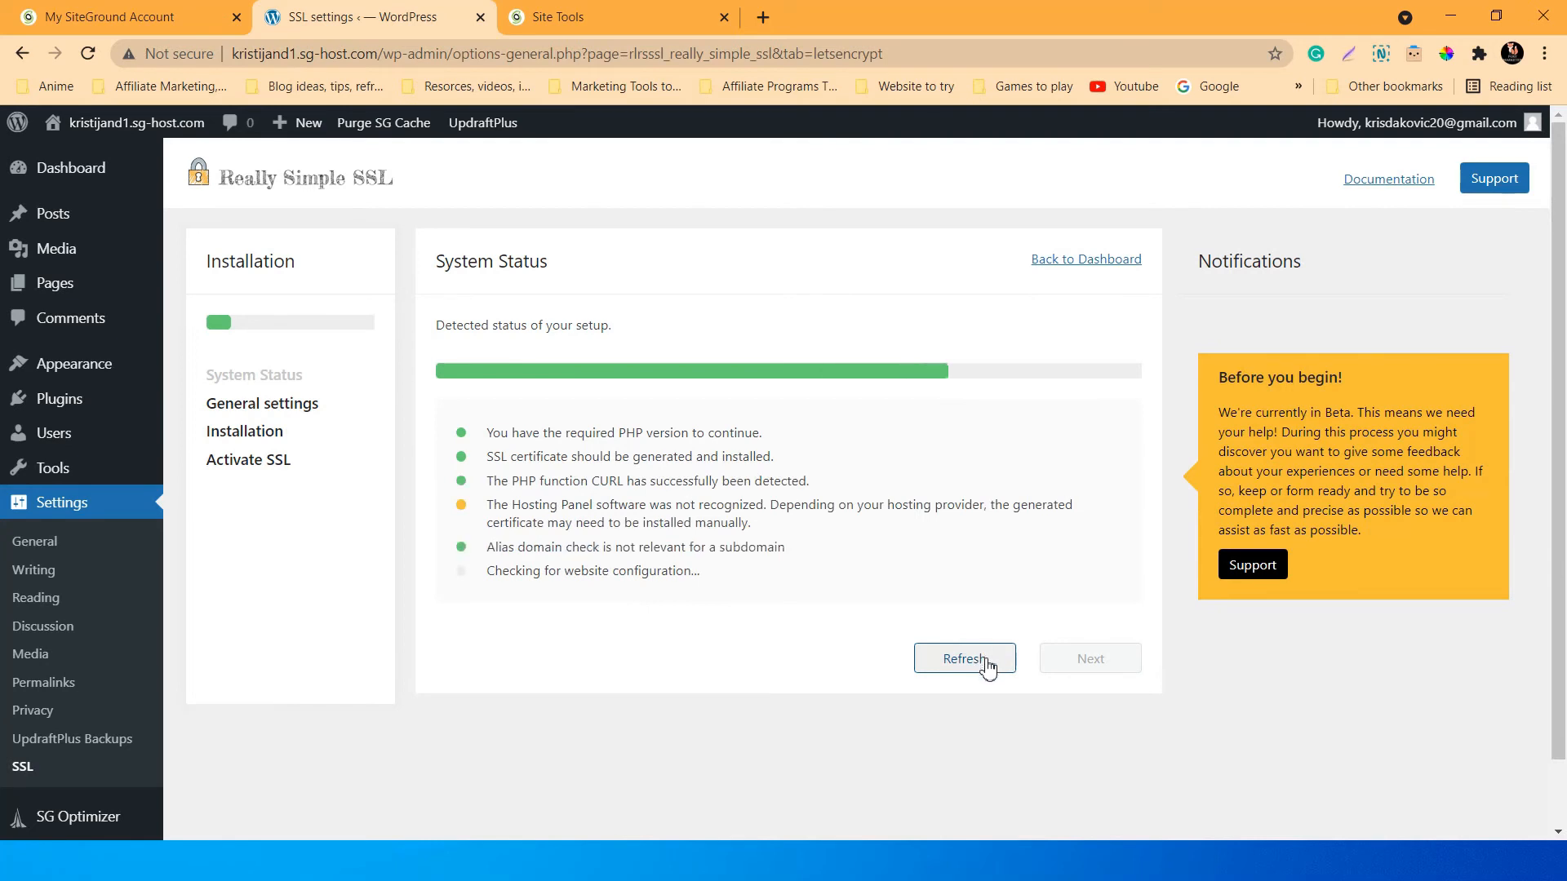
{"action": "left_click", "coordinate": [84, 170]}
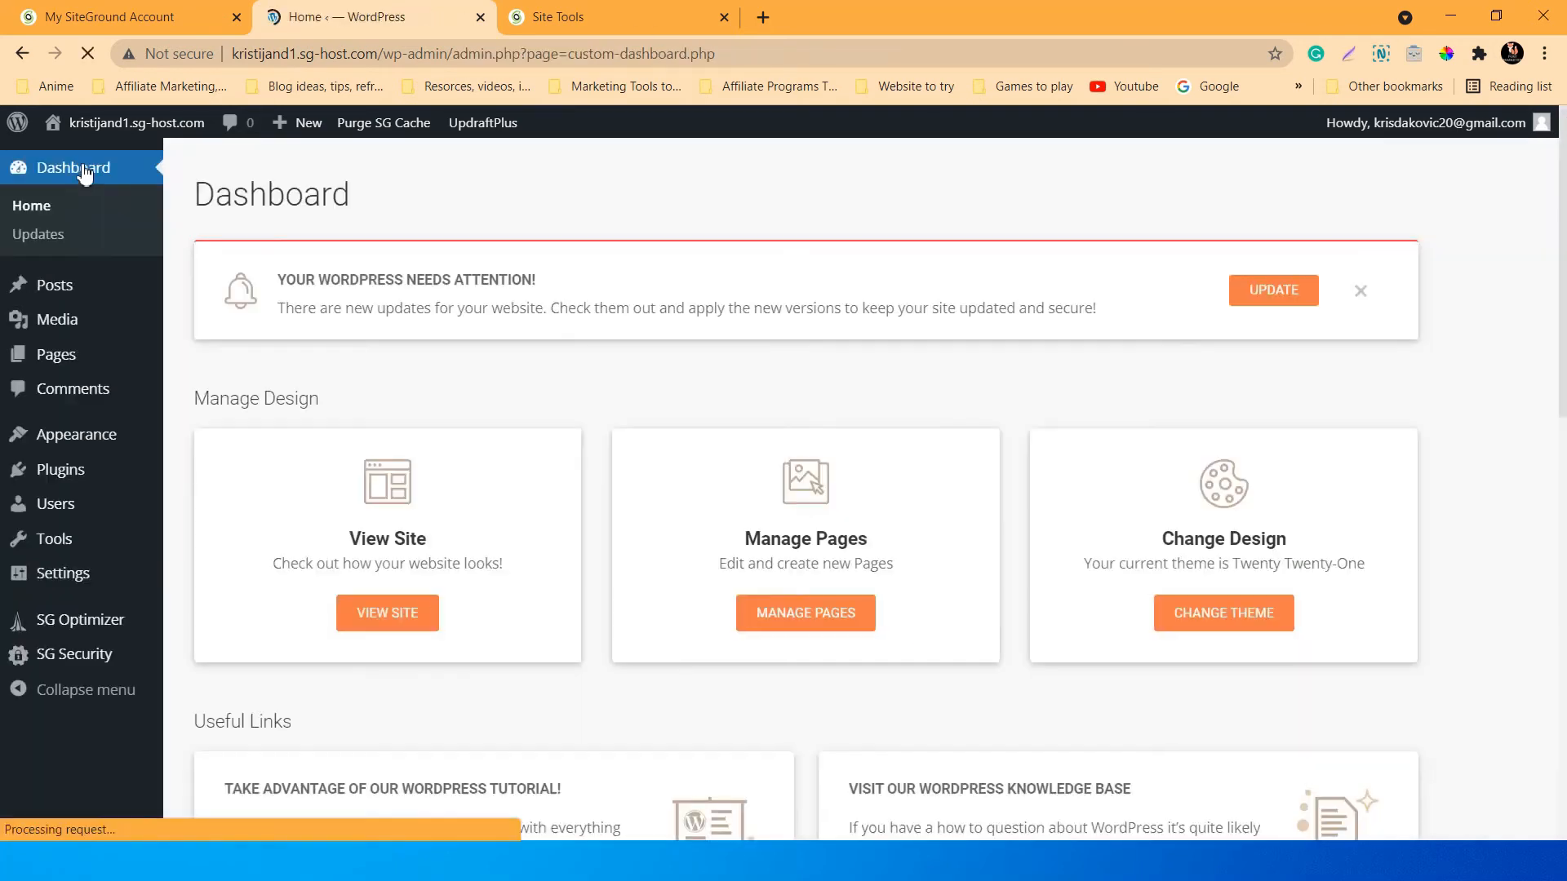
{"action": "left_click", "coordinate": [559, 11]}
{"action": "scroll", "coordinate": [871, 584], "scroll_direction": "down", "scroll_amount": 2}
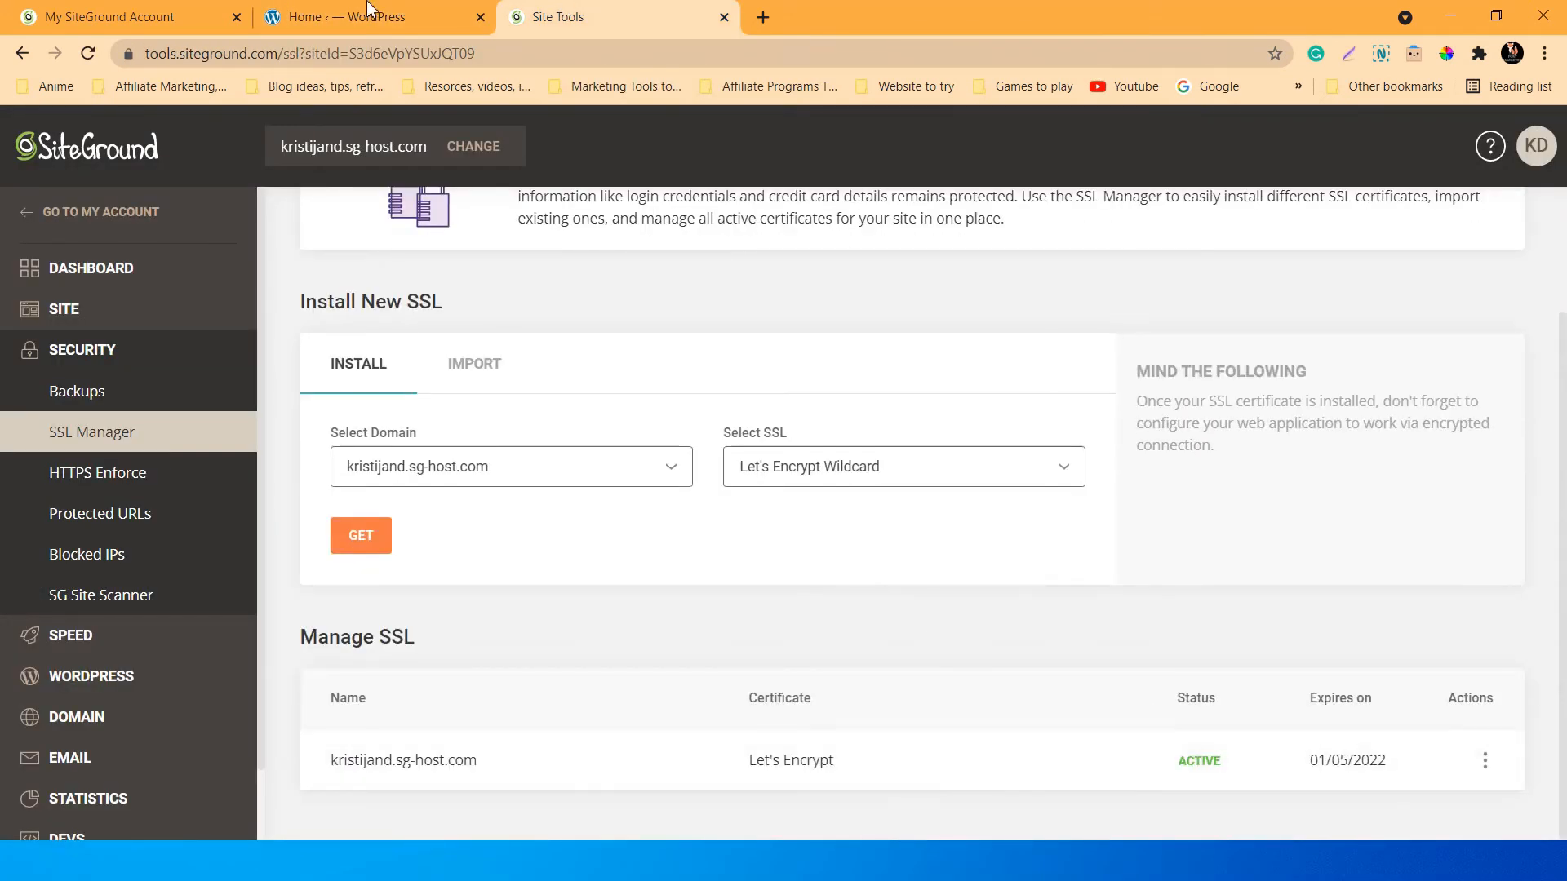
{"action": "left_click", "coordinate": [480, 17]}
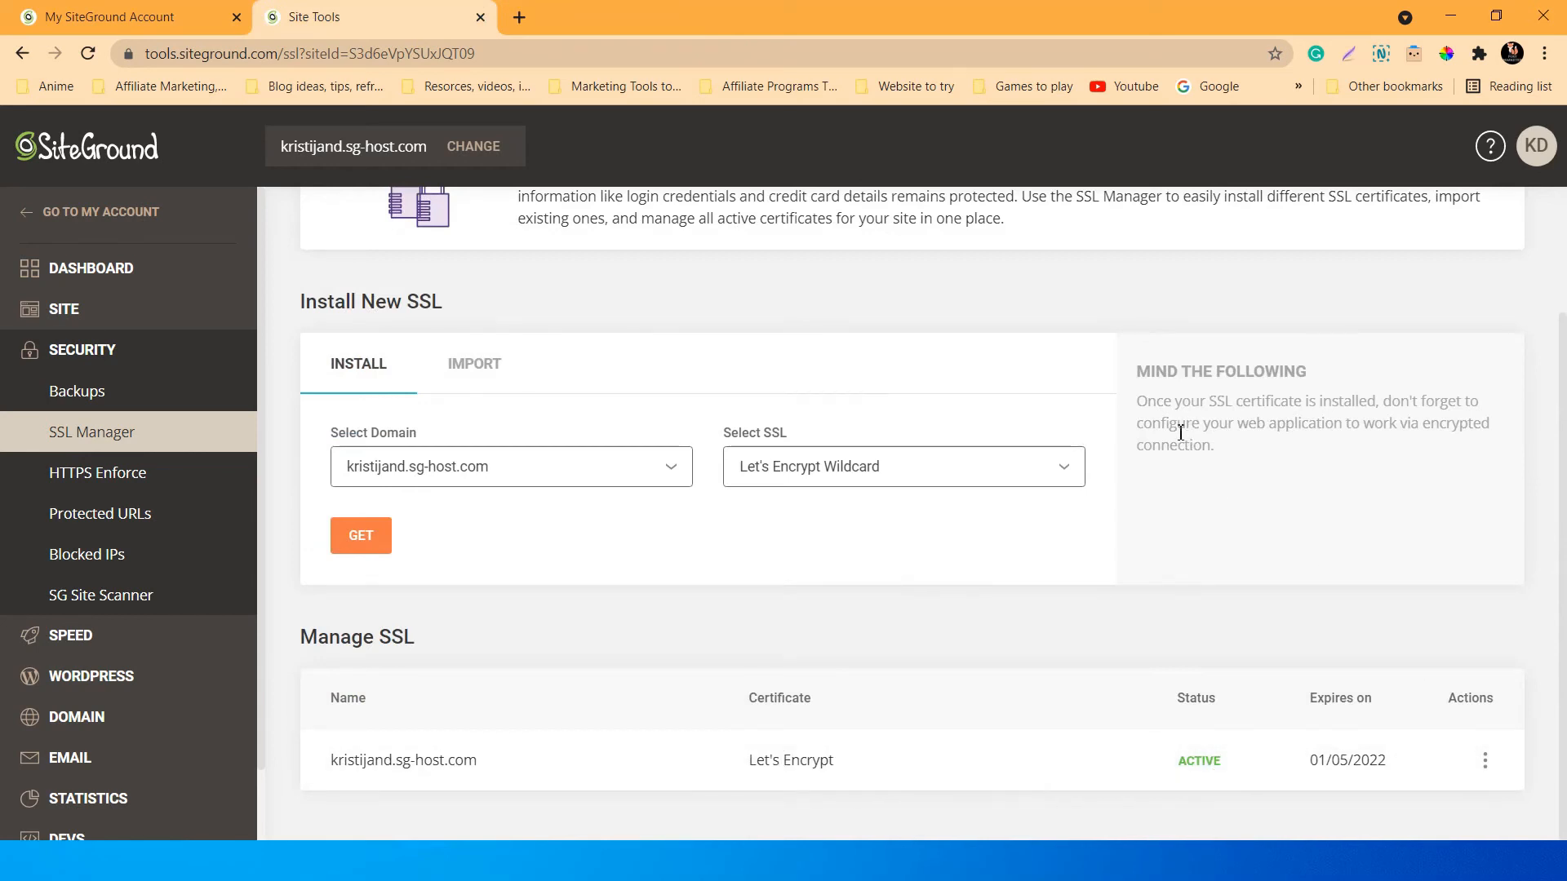
Confirm Let's Encrypt Wildcard is still selected and request the certificate with GET.
{"action": "scroll", "coordinate": [1184, 494], "scroll_direction": "up", "scroll_amount": 2}
{"action": "left_click", "coordinate": [929, 633]}
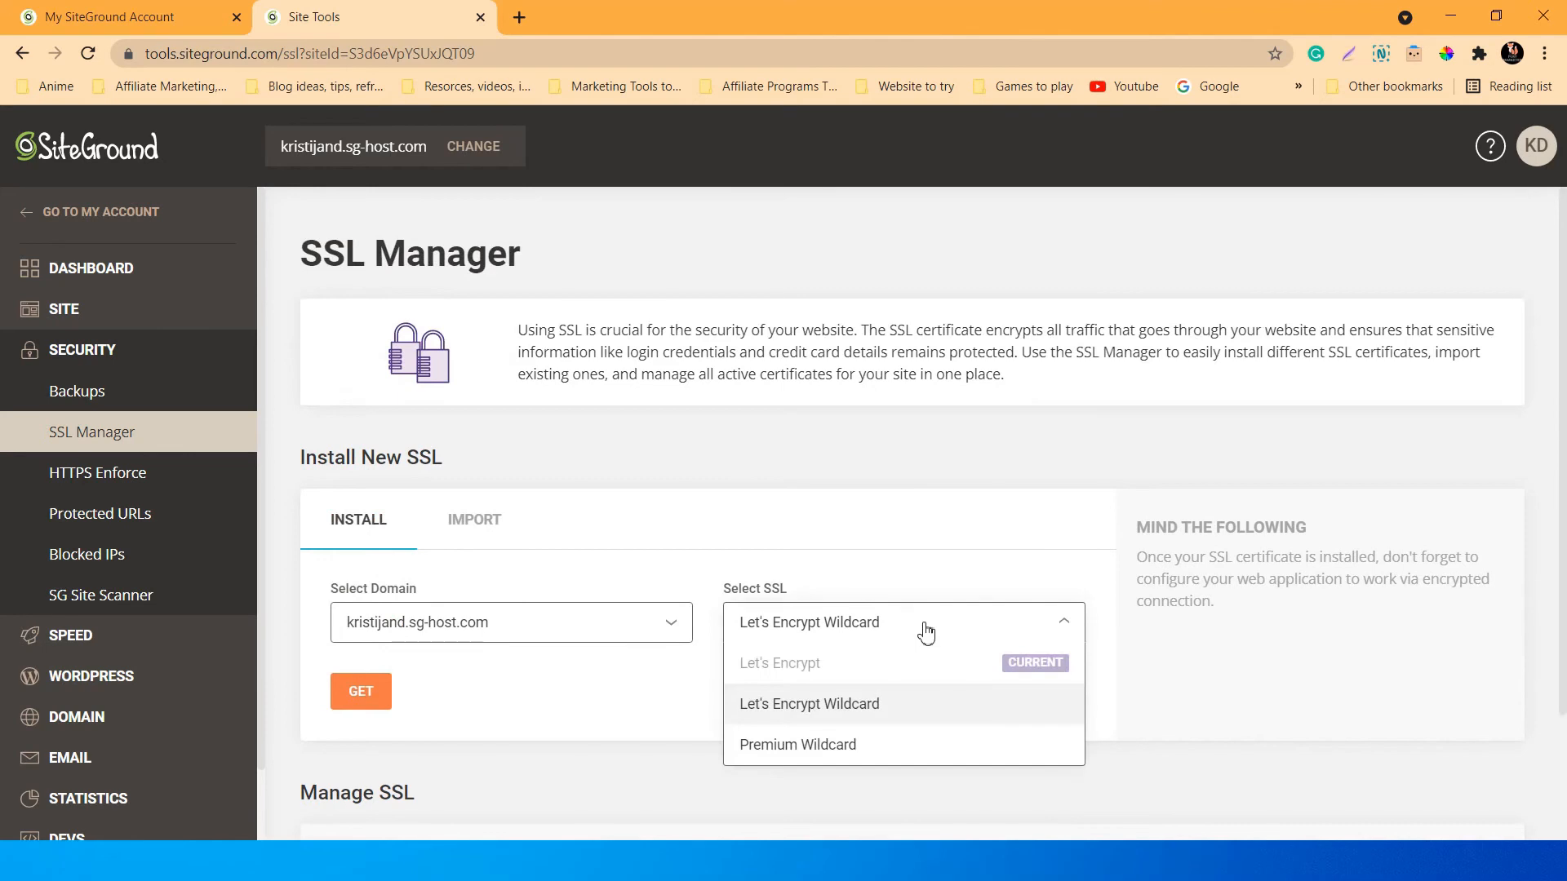
{"action": "left_click", "coordinate": [994, 521]}
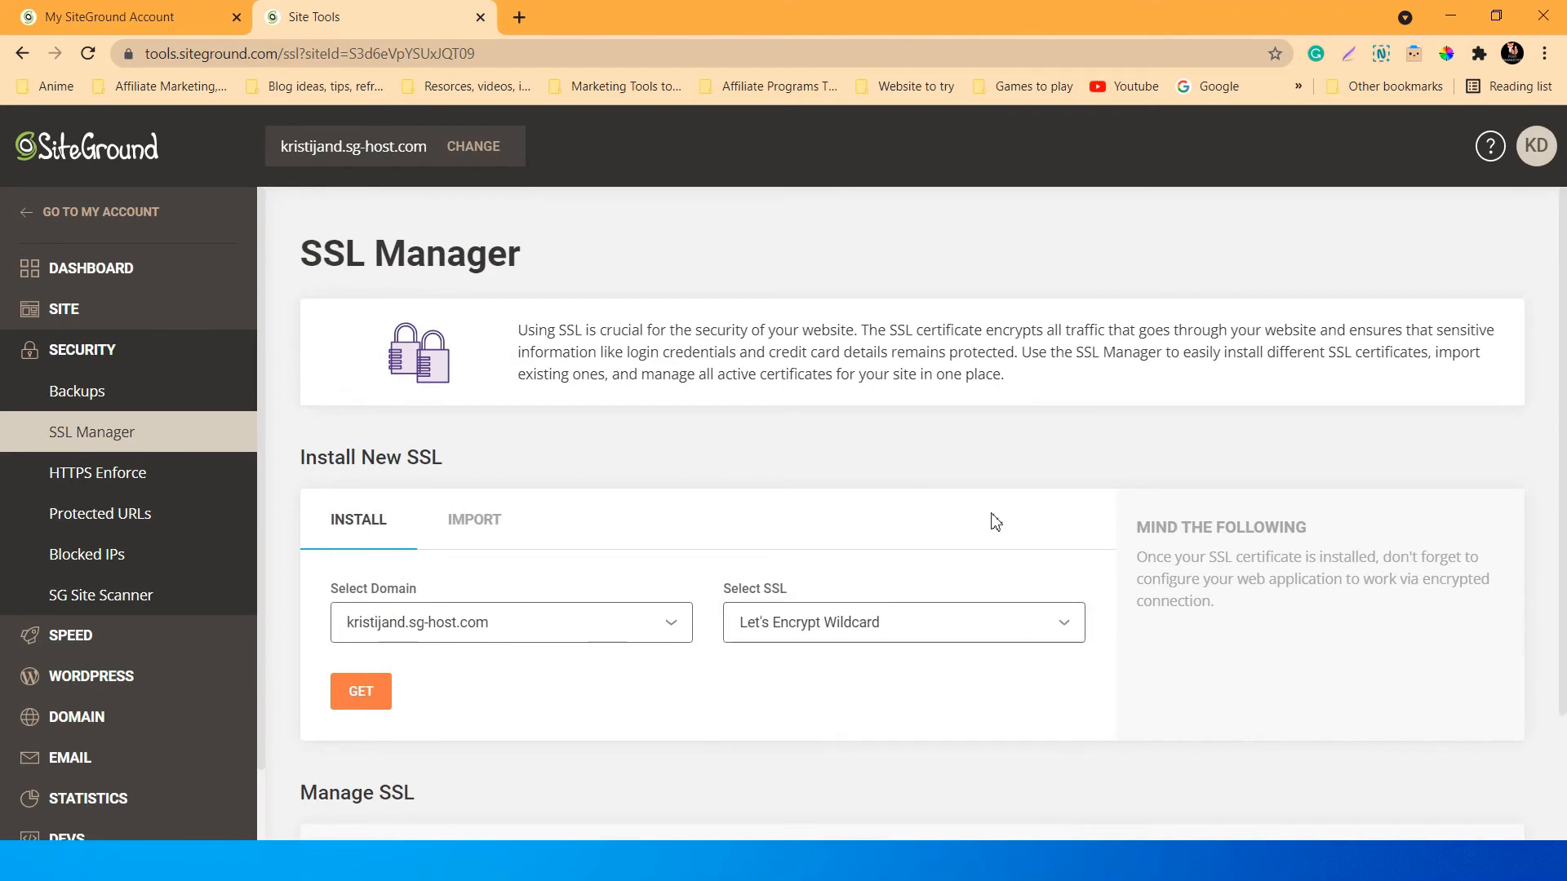
{"action": "scroll", "coordinate": [994, 519], "scroll_direction": "down", "scroll_amount": 1}
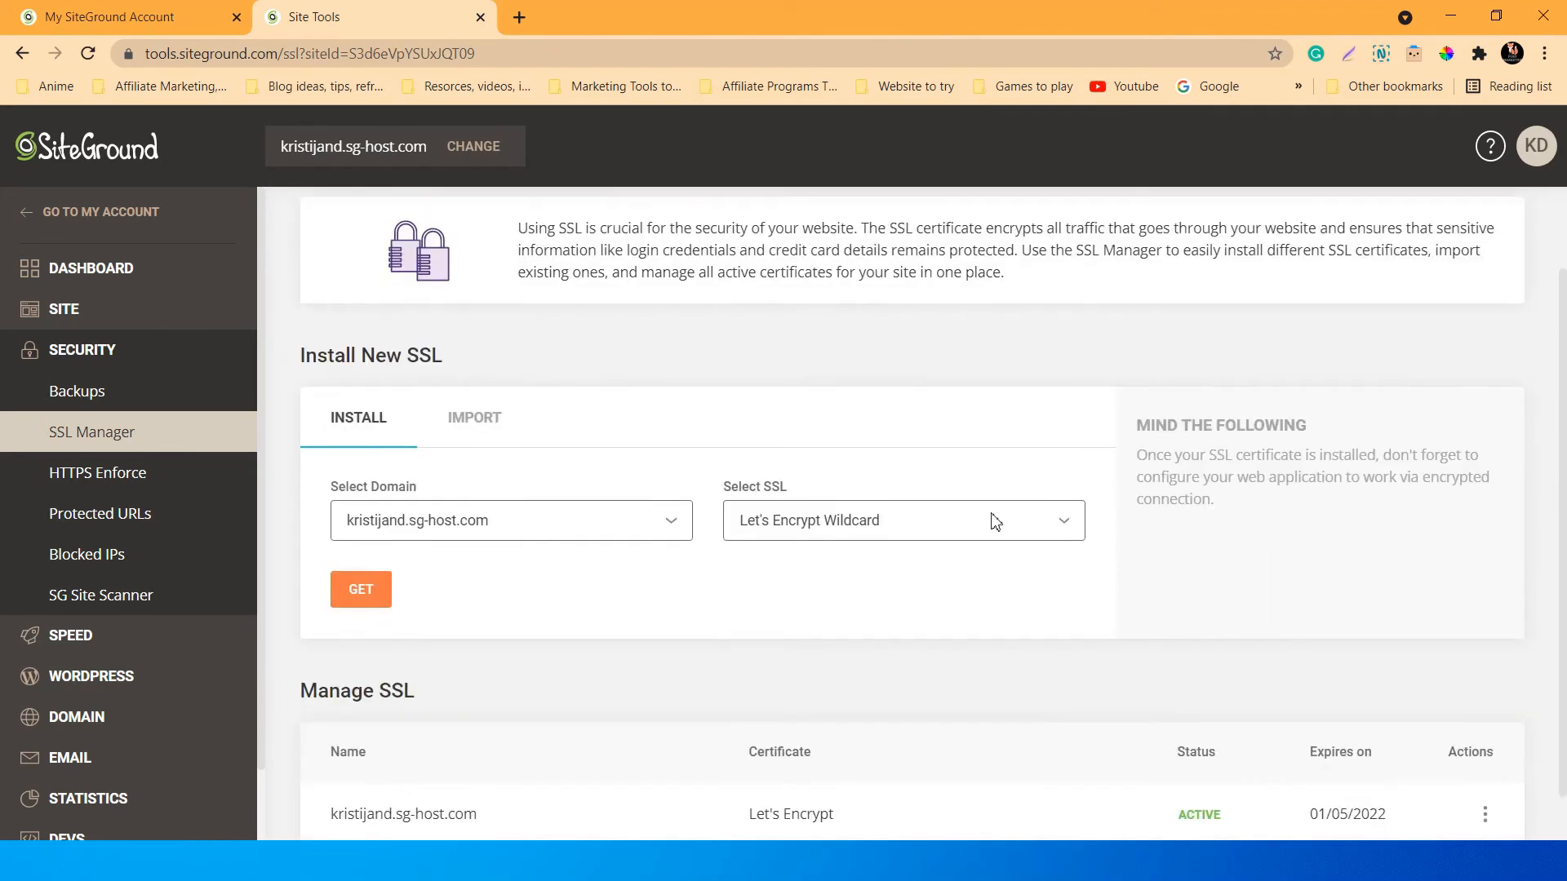
{"action": "left_click", "coordinate": [913, 526]}
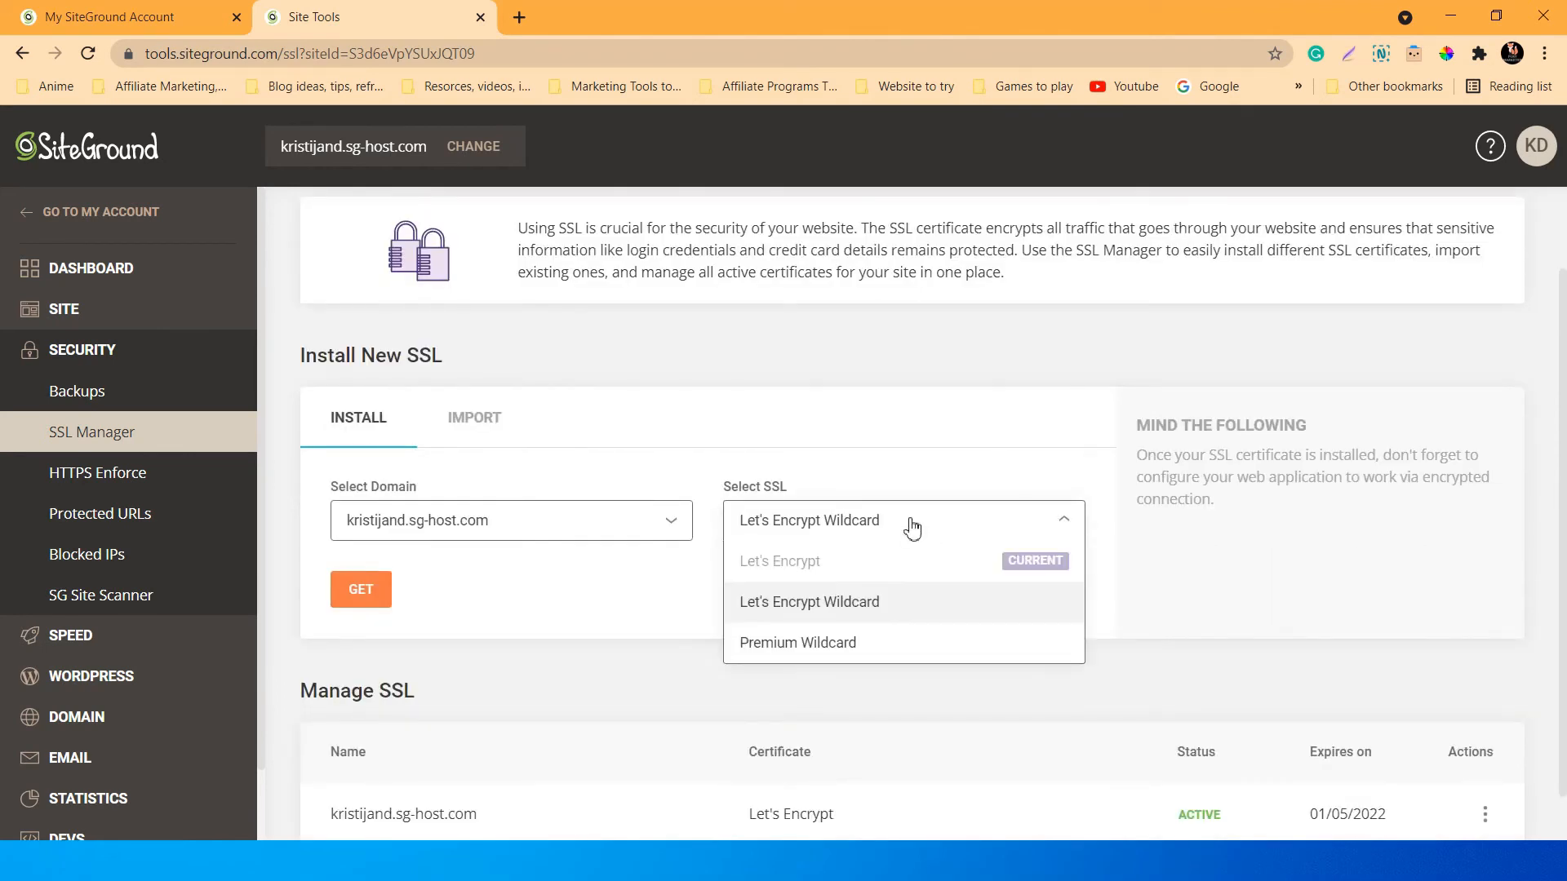
{"action": "left_click", "coordinate": [942, 438]}
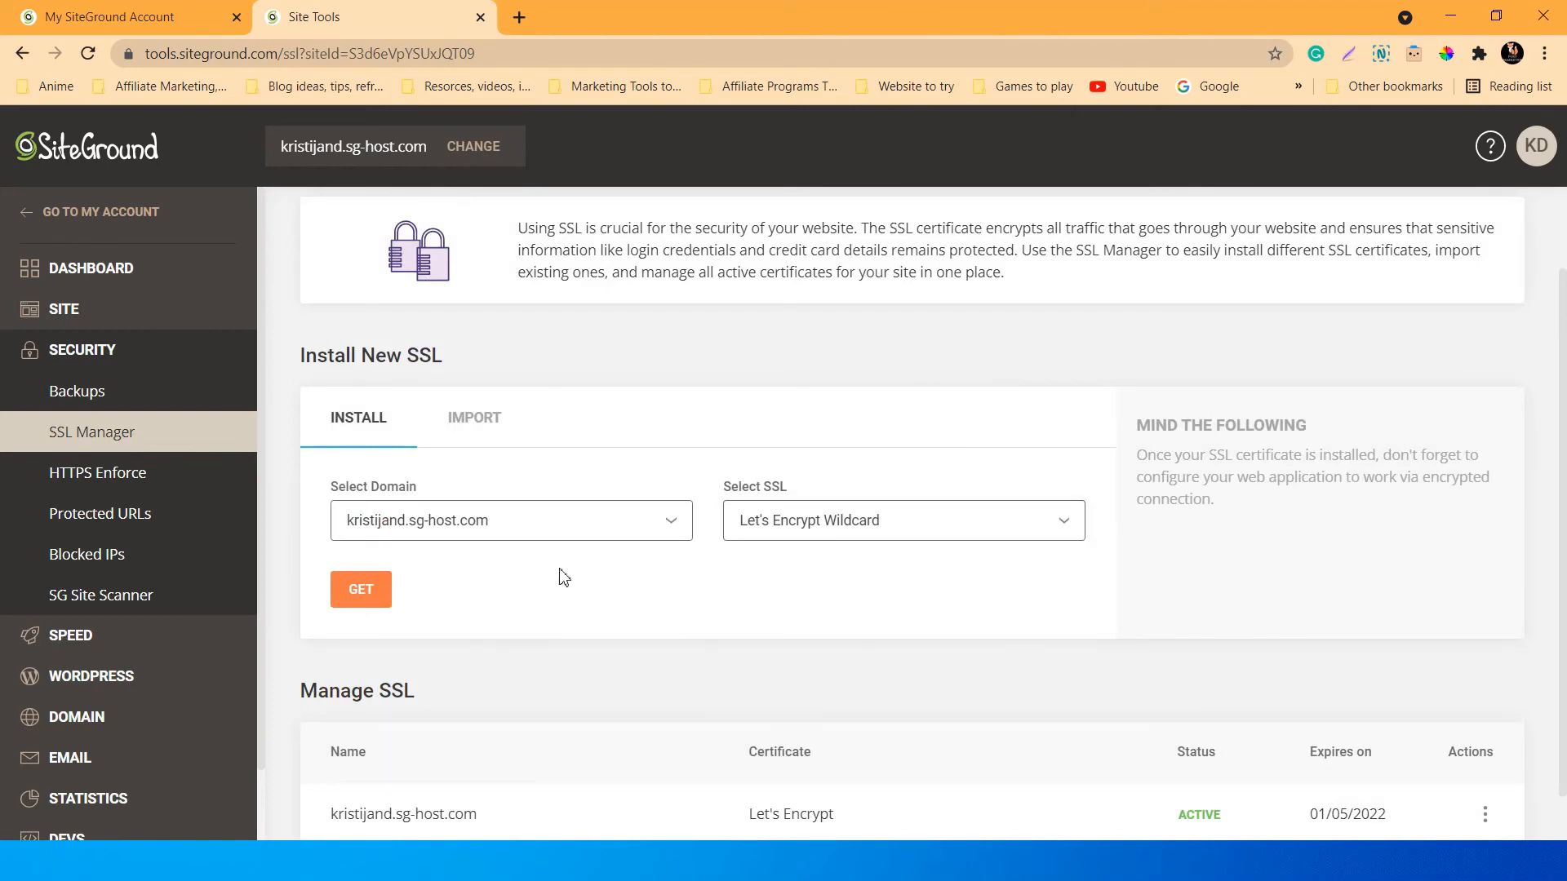
{"action": "left_click", "coordinate": [360, 589]}
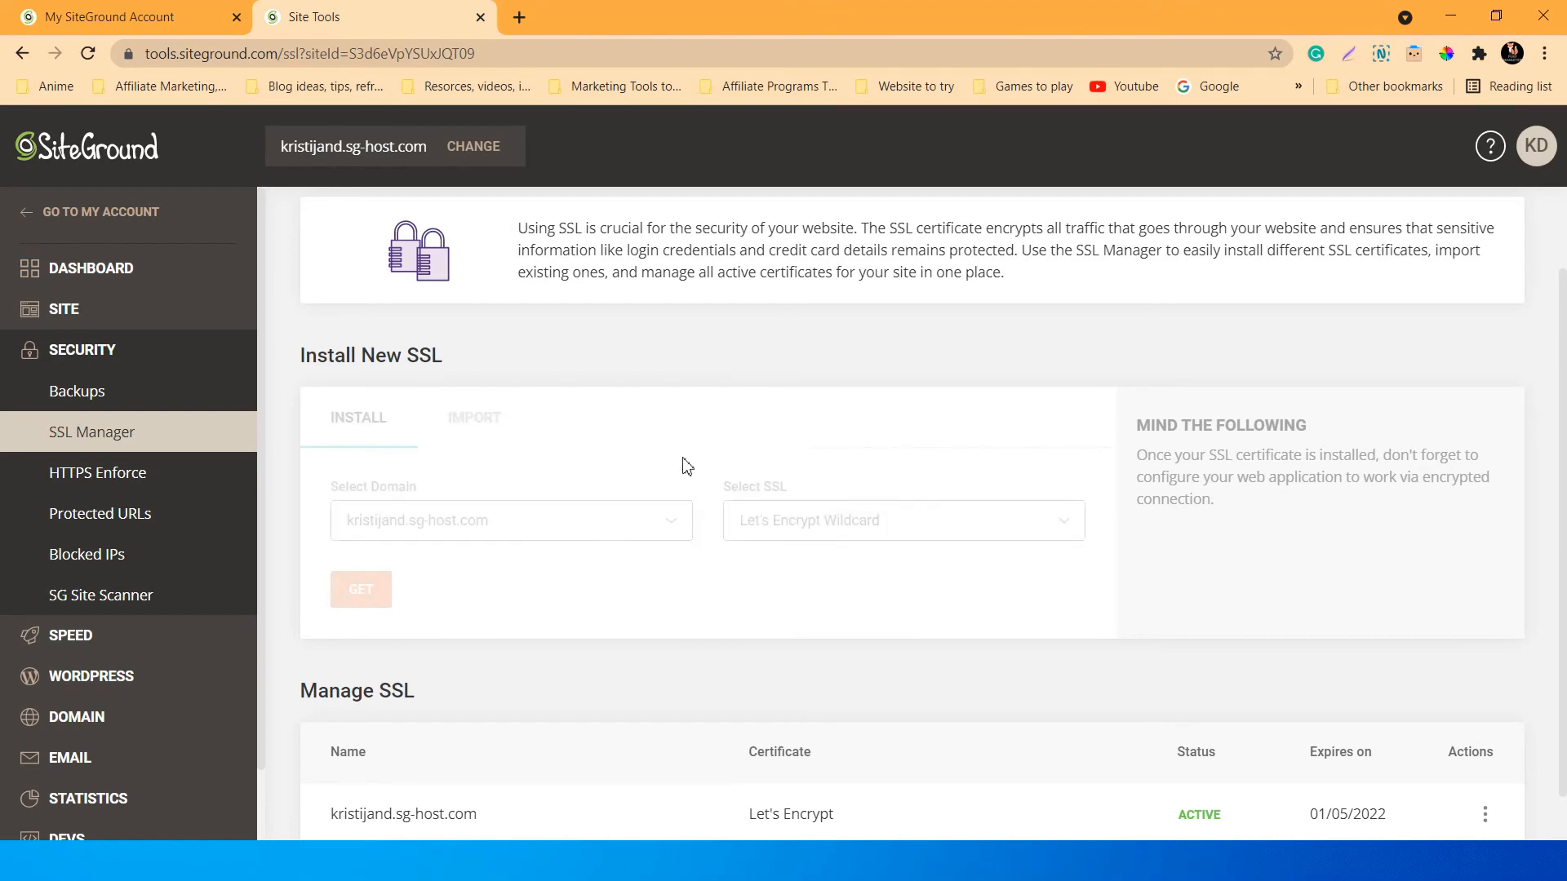
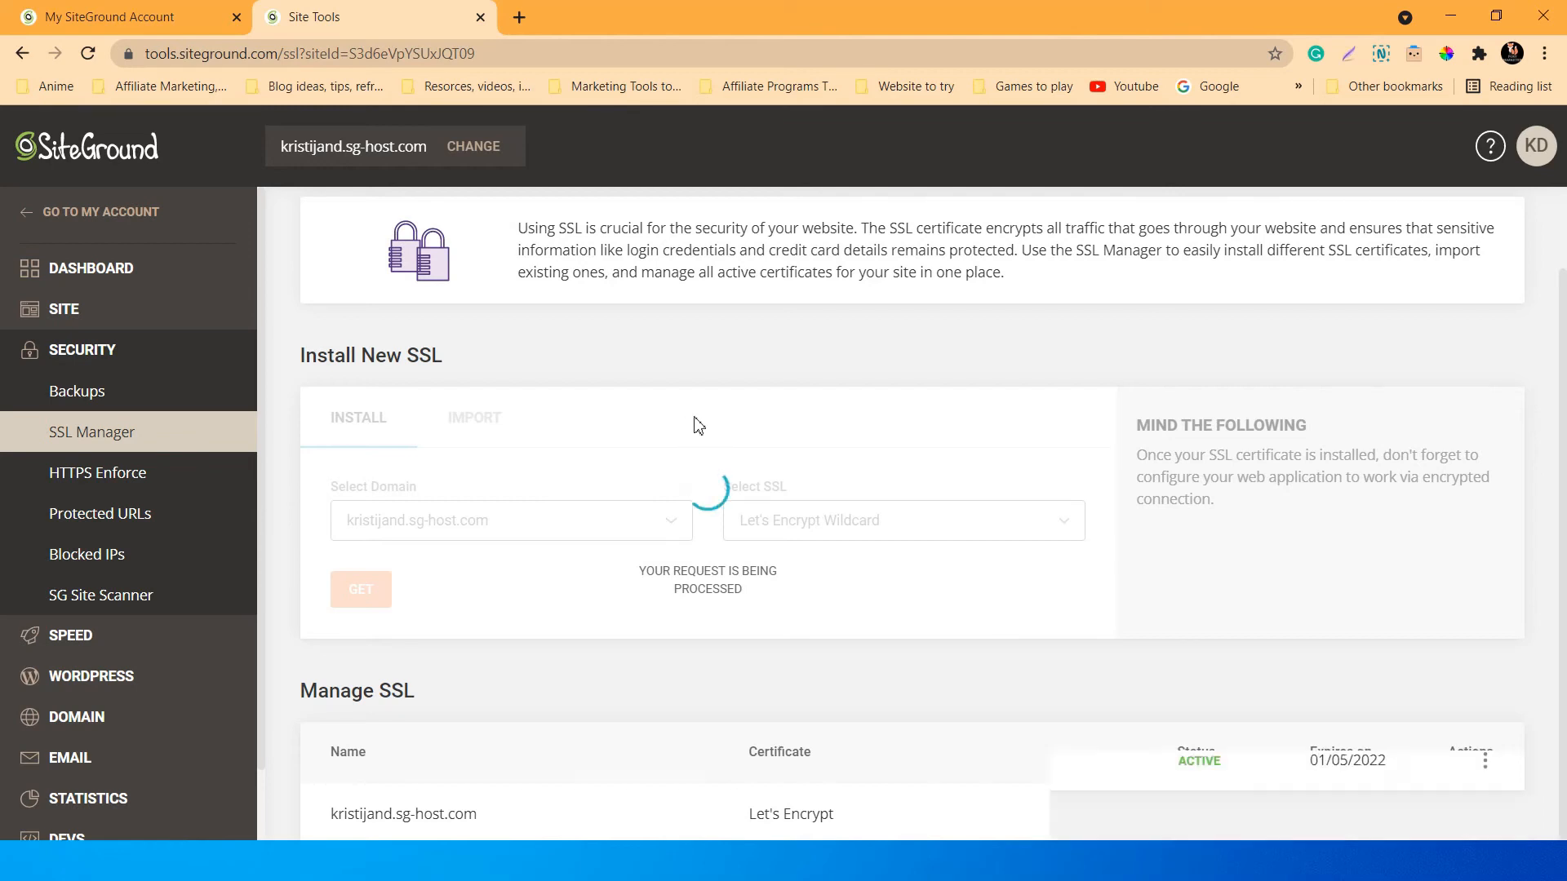
Review the Manage SSL table, where Let's Encrypt and the Let's Encrypt Wildcard certificate are both active.
{"action": "scroll", "coordinate": [697, 425], "scroll_direction": "down", "scroll_amount": 1}
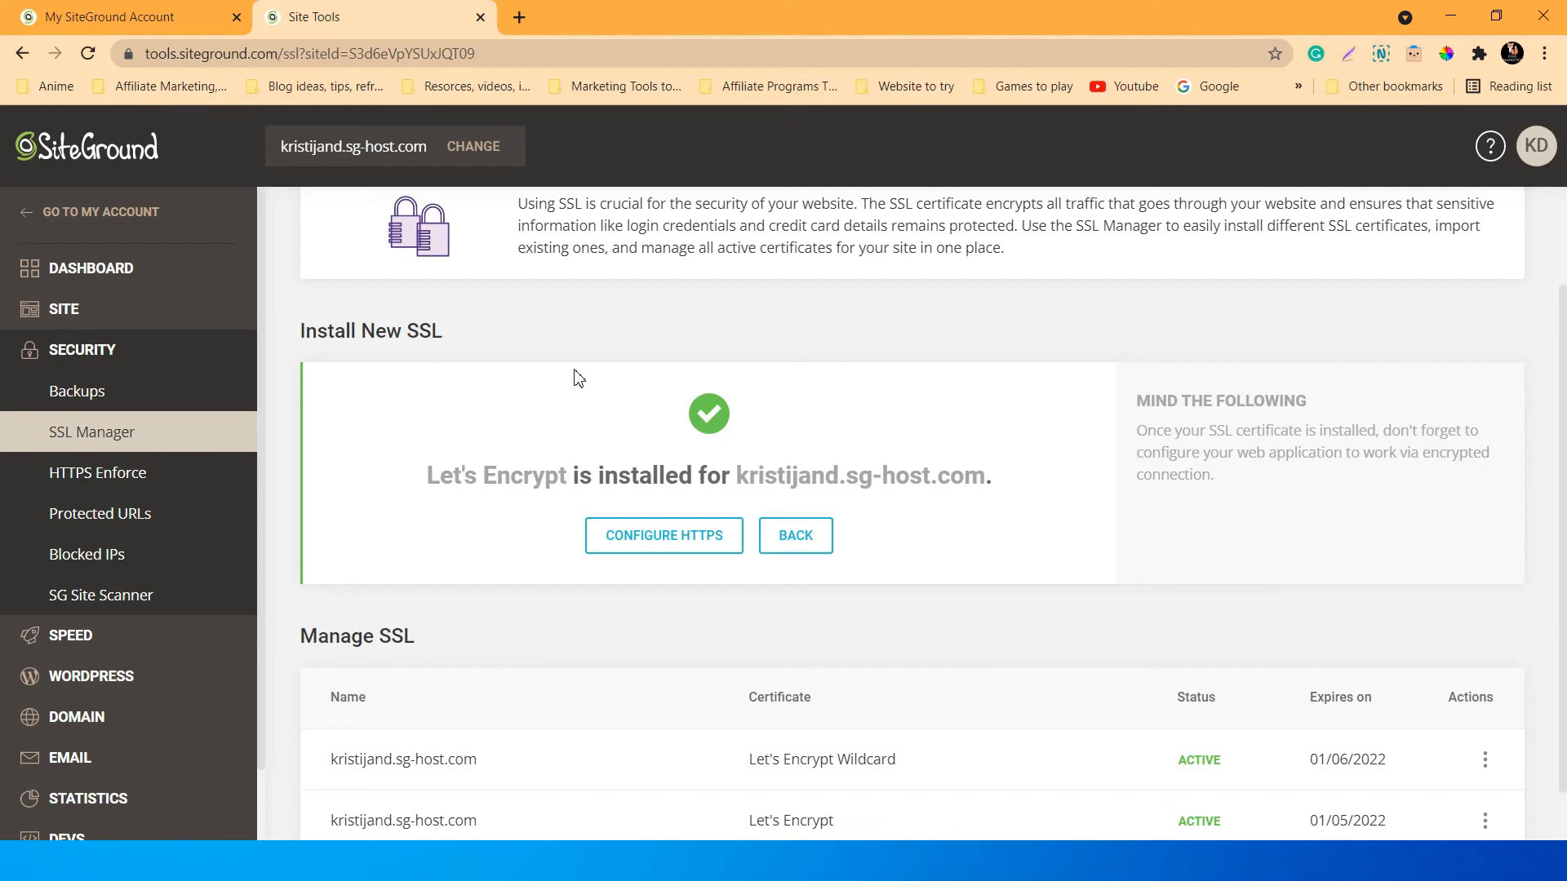
{"action": "scroll", "coordinate": [579, 379], "scroll_direction": "down", "scroll_amount": 1}
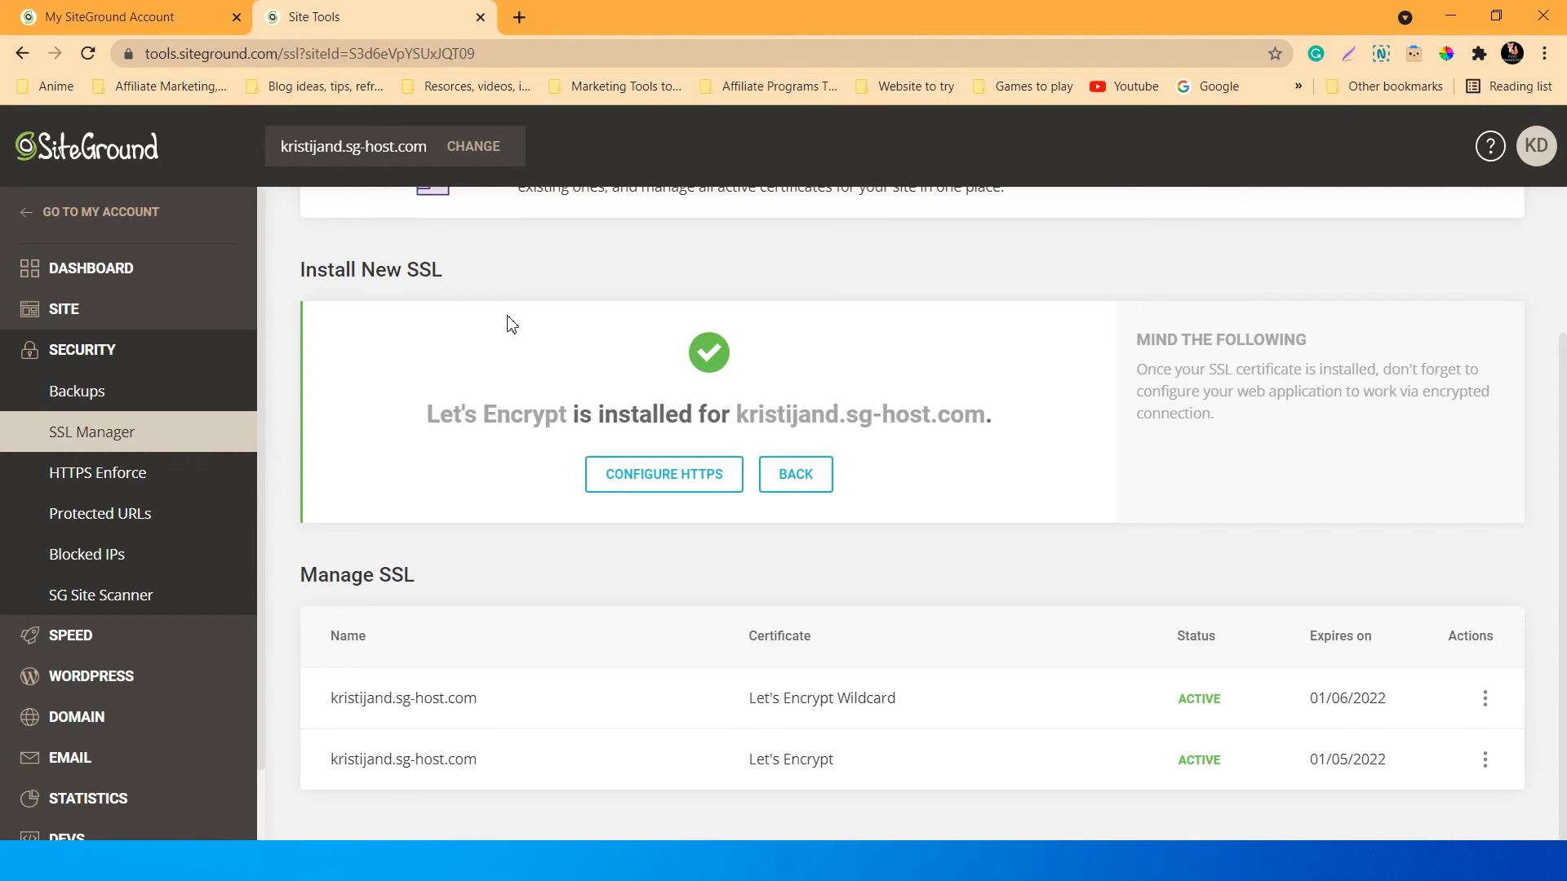
{"action": "scroll", "coordinate": [507, 322], "scroll_direction": "up", "scroll_amount": 1}
{"action": "scroll", "coordinate": [508, 322], "scroll_direction": "down", "scroll_amount": 1}
{"action": "scroll", "coordinate": [562, 338], "scroll_direction": "up", "scroll_amount": 2}
{"action": "scroll", "coordinate": [571, 526], "scroll_direction": "down", "scroll_amount": 3}
{"action": "scroll", "coordinate": [581, 506], "scroll_direction": "up", "scroll_amount": 3}
{"action": "scroll", "coordinate": [583, 469], "scroll_direction": "down", "scroll_amount": 2}
{"action": "scroll", "coordinate": [510, 456], "scroll_direction": "up", "scroll_amount": 2}
{"action": "scroll", "coordinate": [512, 457], "scroll_direction": "down", "scroll_amount": 2}
Open the site Dashboard and review Pinned Tools and the 39 MB disk usage.
{"action": "left_click", "coordinate": [65, 274]}
{"action": "scroll", "coordinate": [570, 402], "scroll_direction": "down", "scroll_amount": 2}
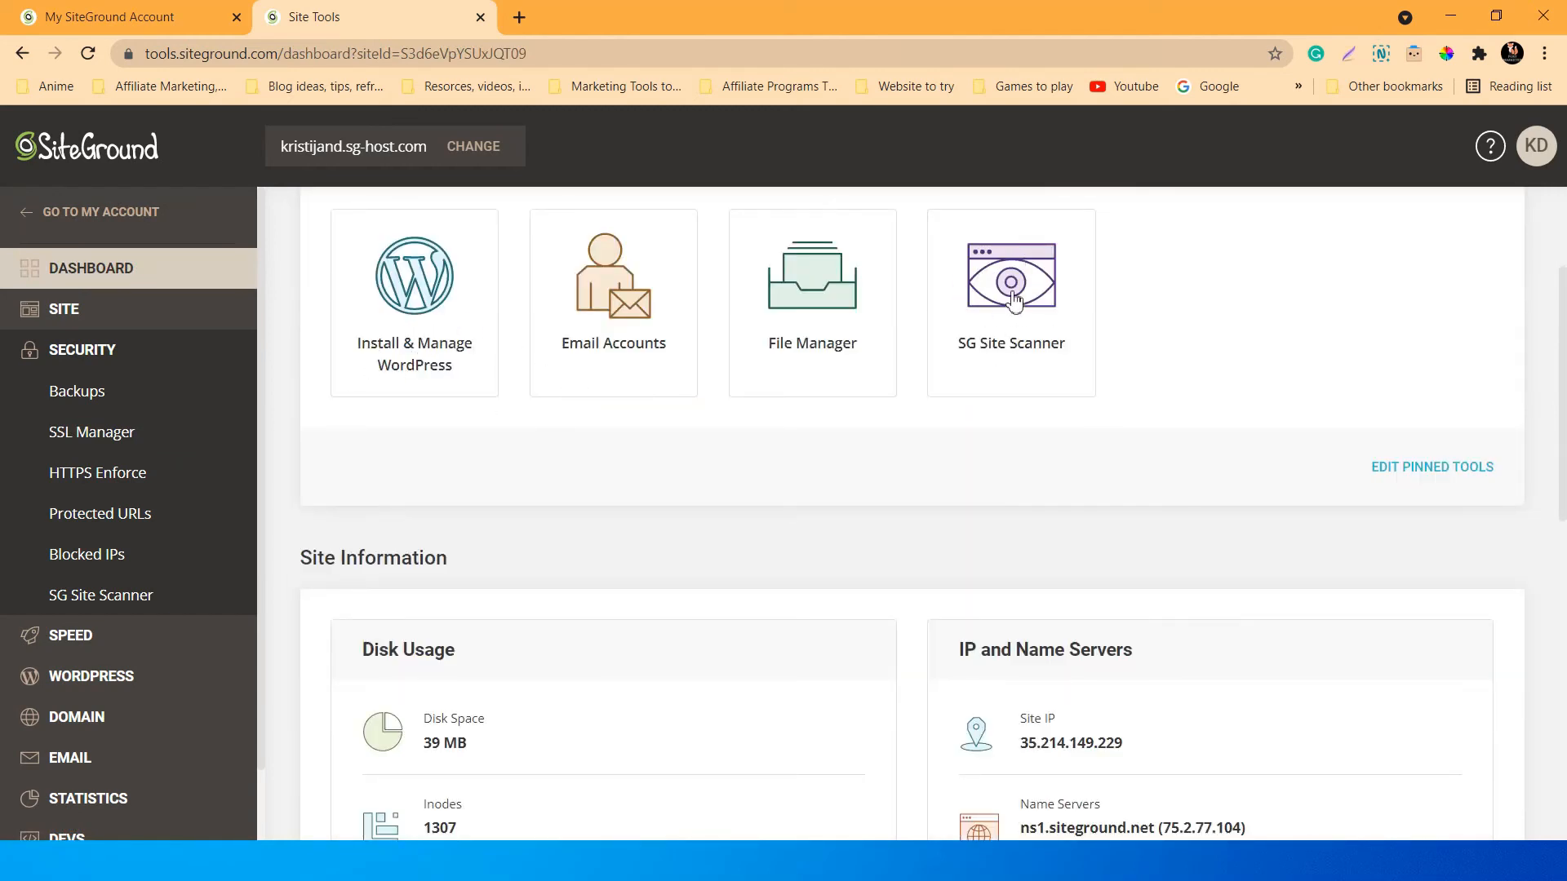
{"action": "scroll", "coordinate": [1031, 342], "scroll_direction": "up", "scroll_amount": 1}
{"action": "scroll", "coordinate": [1030, 341], "scroll_direction": "up", "scroll_amount": 1}
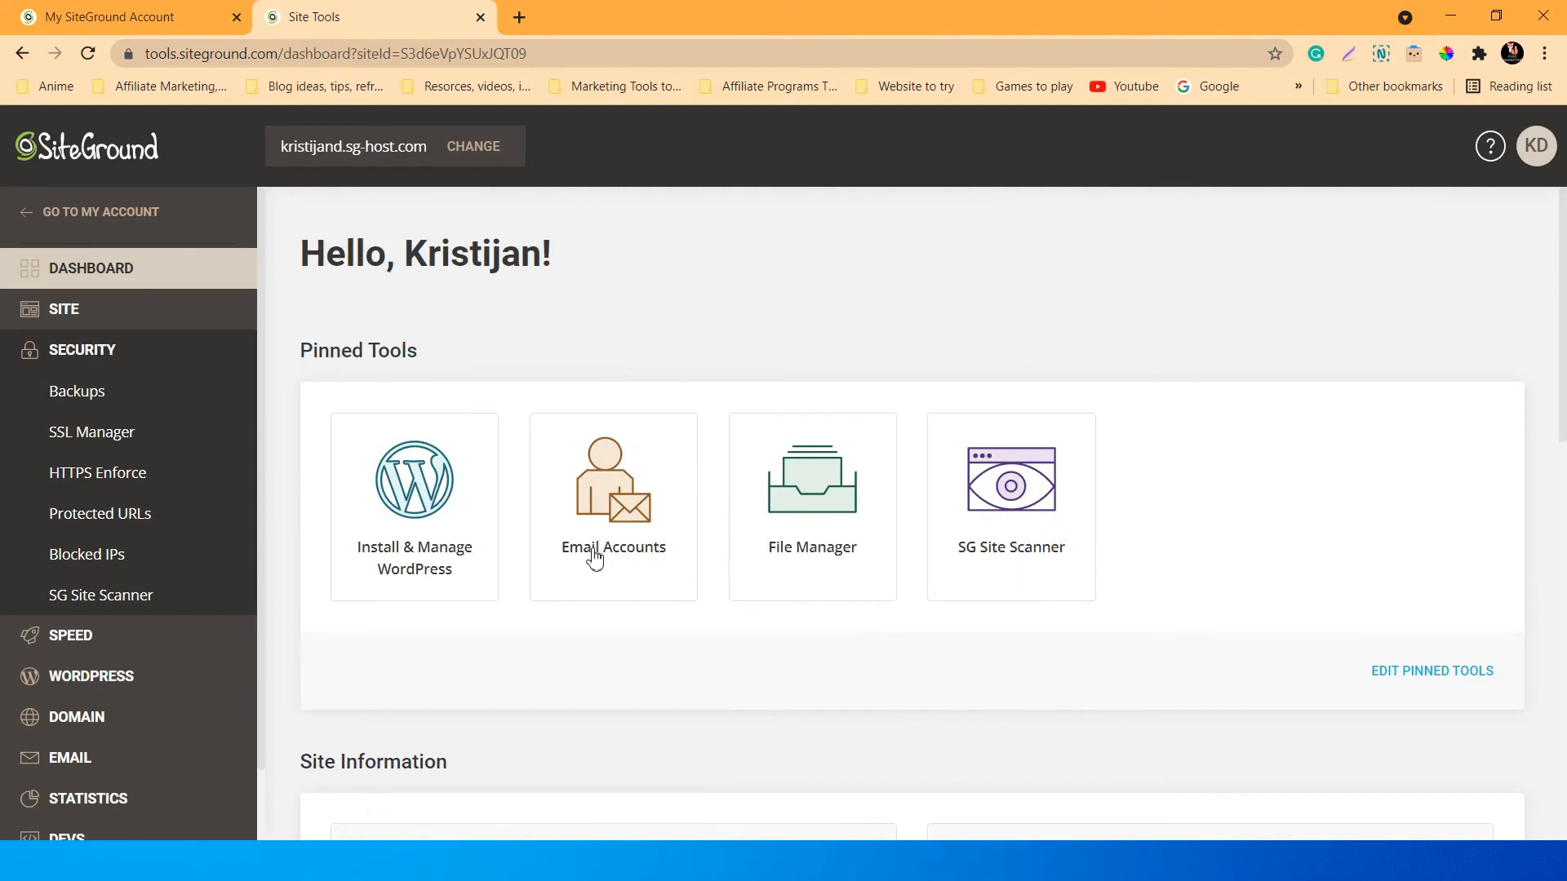
{"action": "scroll", "coordinate": [1004, 575], "scroll_direction": "down", "scroll_amount": 5}
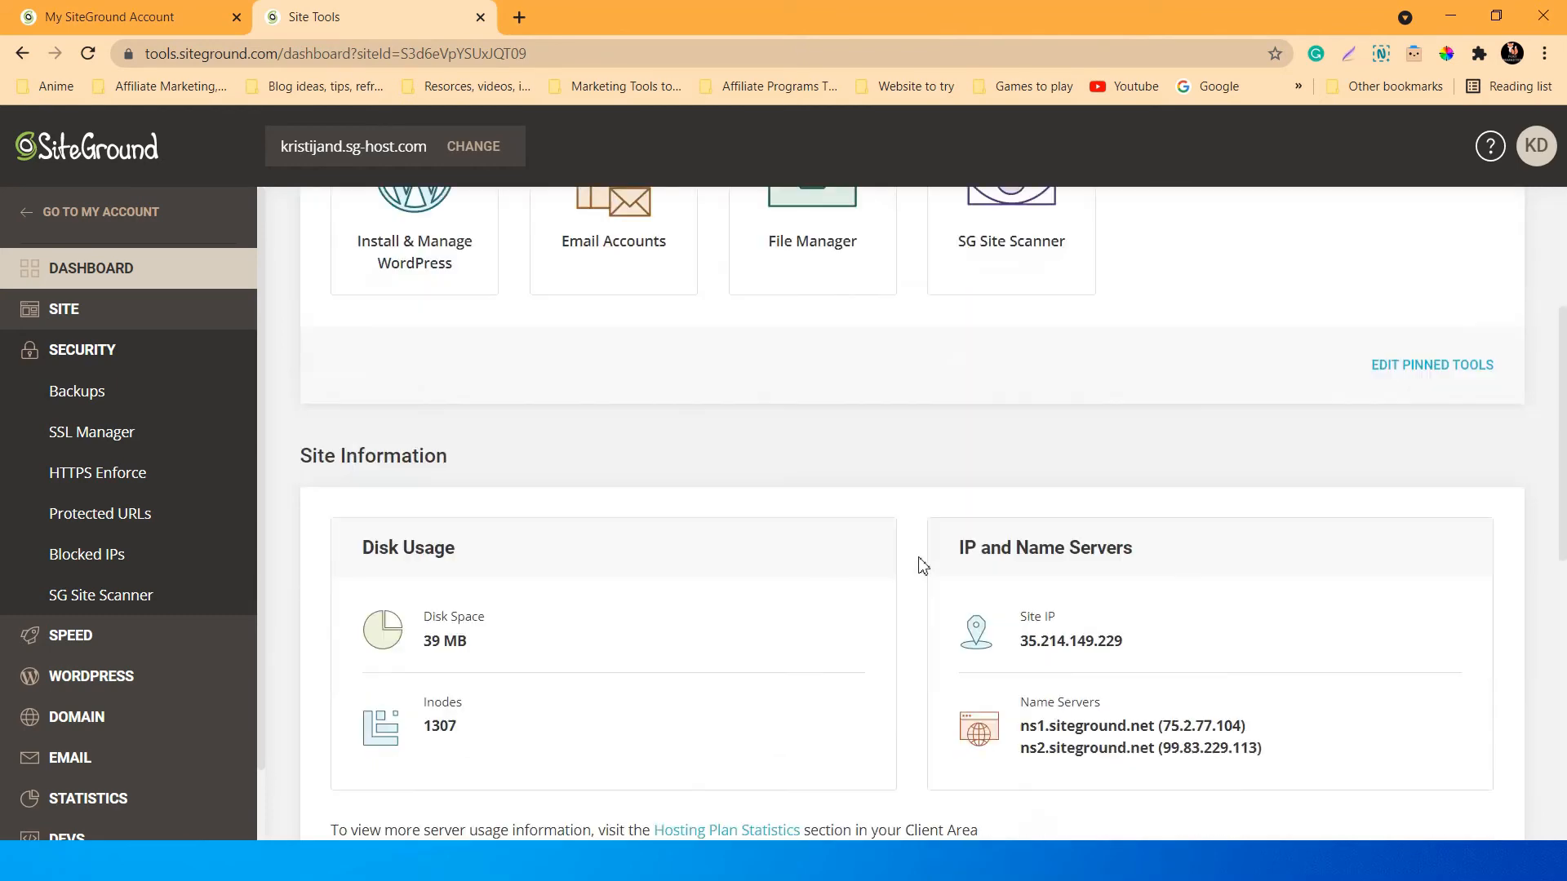
{"action": "scroll", "coordinate": [934, 539], "scroll_direction": "up", "scroll_amount": 4}
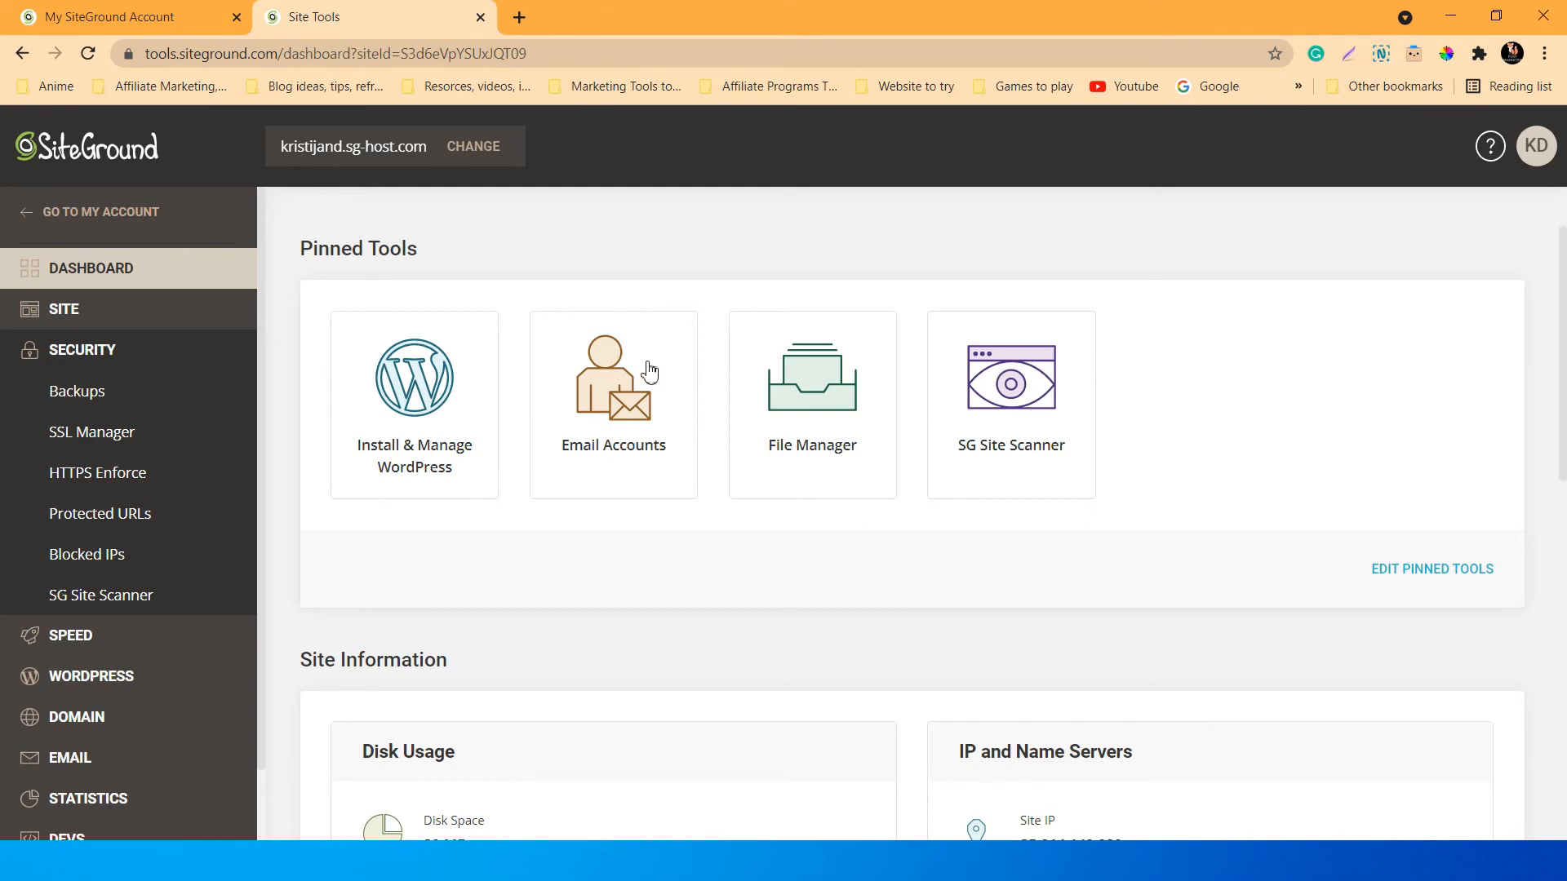
{"action": "scroll", "coordinate": [649, 372], "scroll_direction": "down", "scroll_amount": 5}
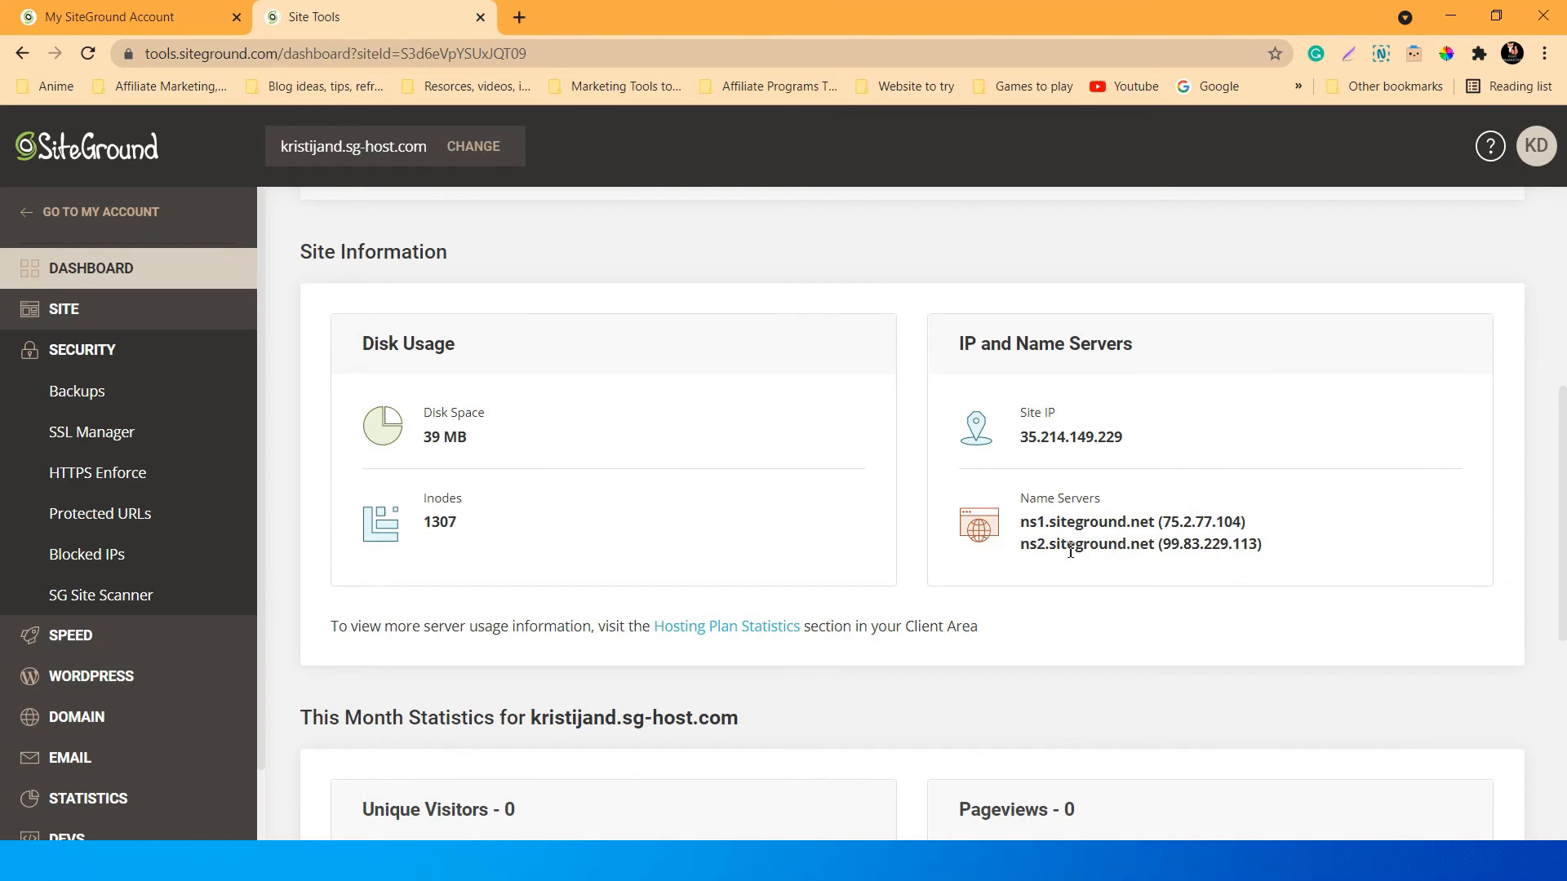
Check the name servers ns1.siteground.net and ns2.siteground.net in Site Information.
{"action": "left_click_drag", "start_coordinate": [1247, 523], "coordinate": [1293, 543]}
{"action": "left_click", "coordinate": [1153, 526]}
{"action": "scroll", "coordinate": [651, 495], "scroll_direction": "down", "scroll_amount": 2}
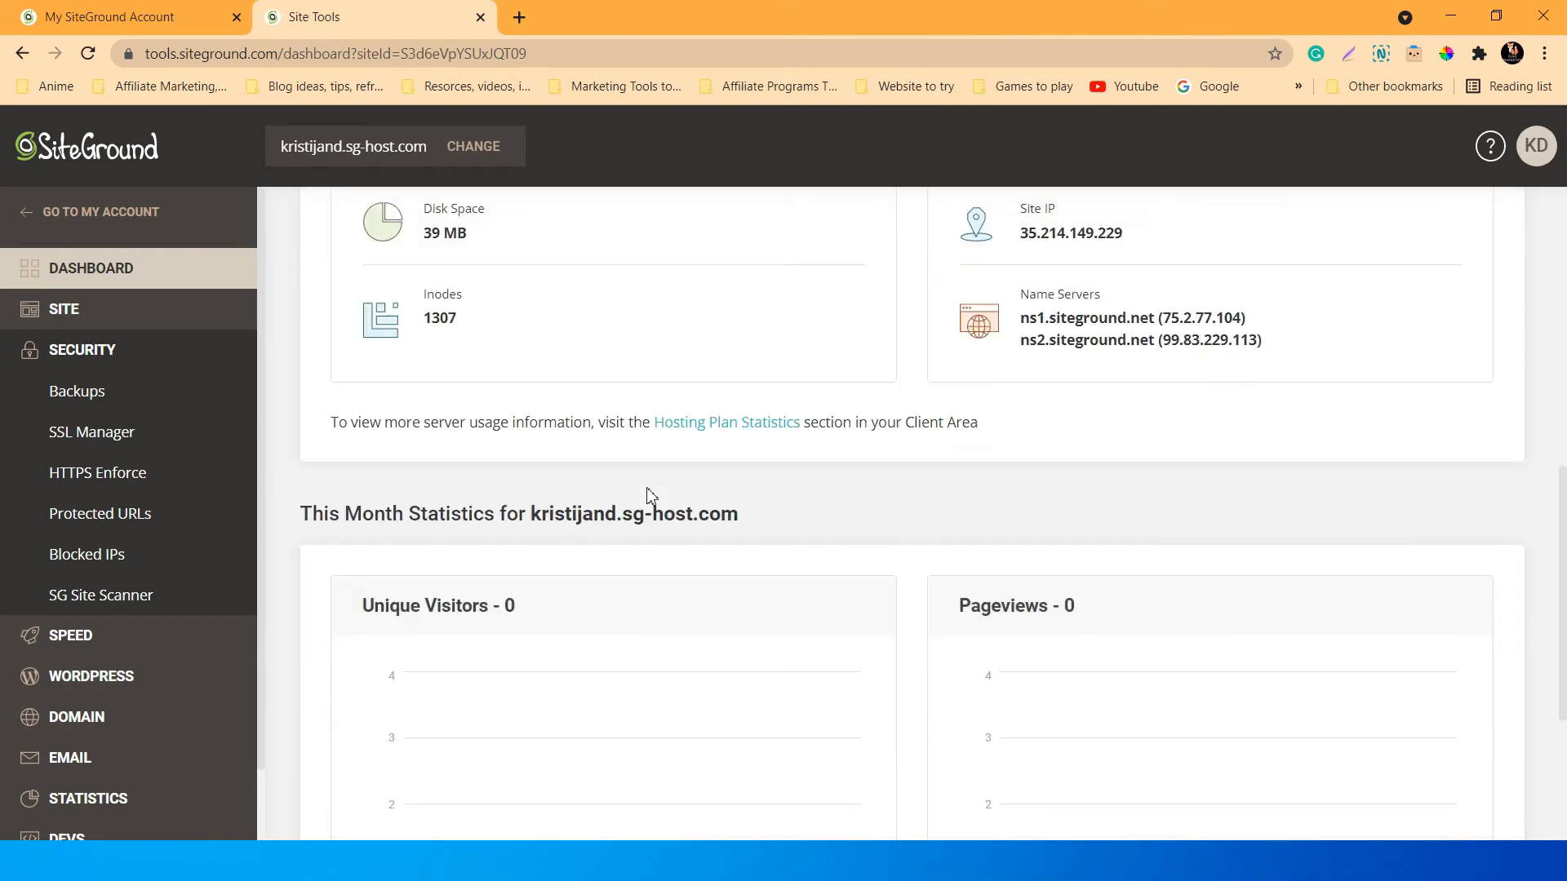
{"action": "scroll", "coordinate": [651, 496], "scroll_direction": "down", "scroll_amount": 3}
{"action": "scroll", "coordinate": [650, 495], "scroll_direction": "up", "scroll_amount": 5}
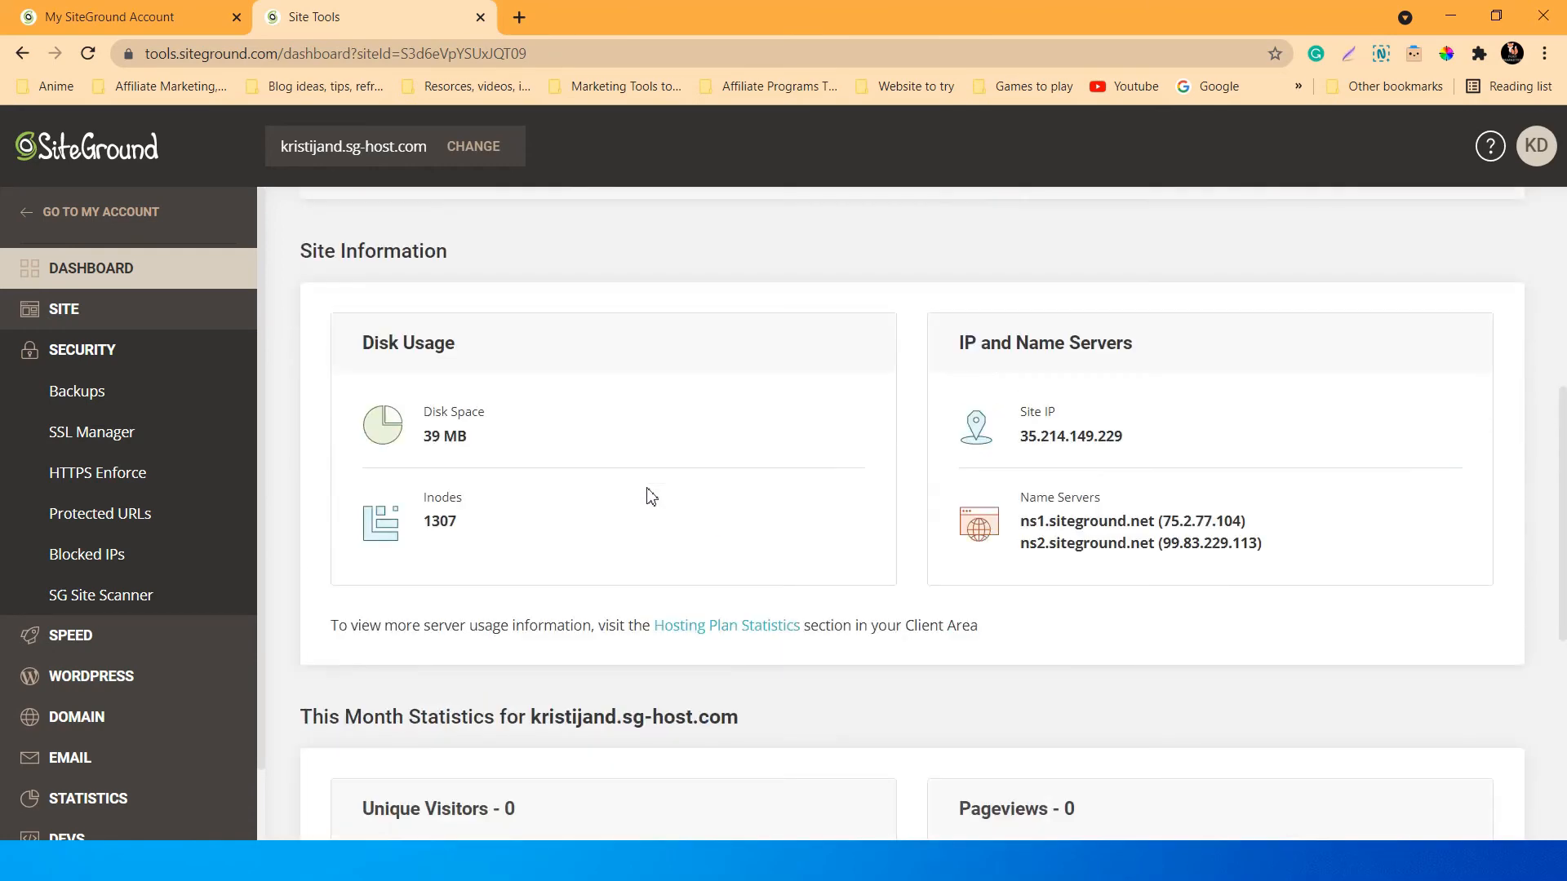
{"action": "scroll", "coordinate": [644, 498], "scroll_direction": "up", "scroll_amount": 5}
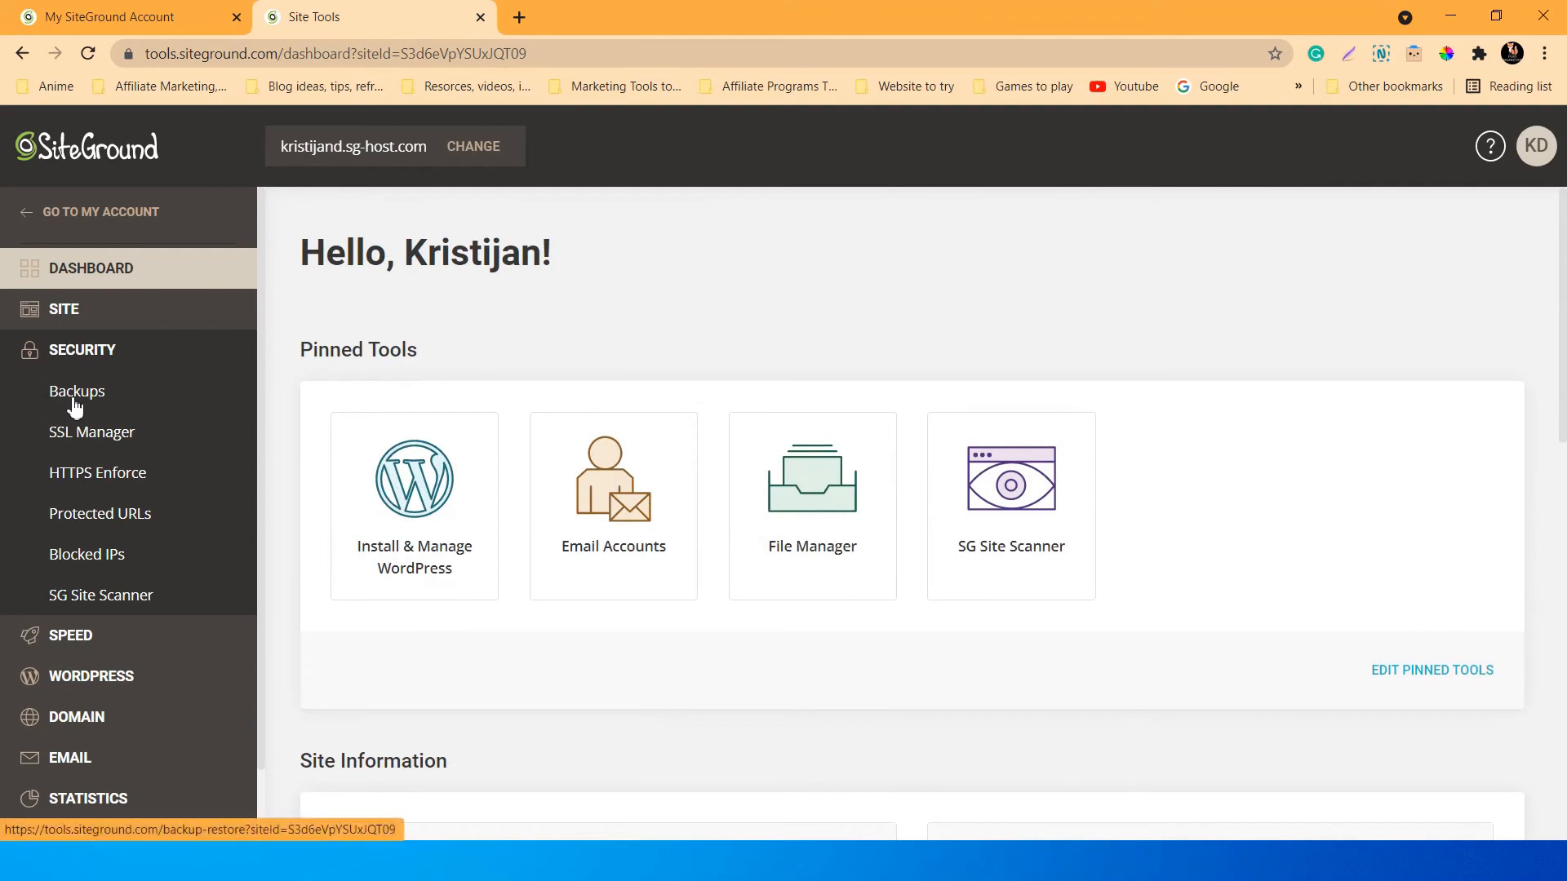
Review Backups: one system backup from 10/07/2021 and 5 free manual backup slots.
{"action": "left_click", "coordinate": [75, 405]}
{"action": "scroll", "coordinate": [675, 506], "scroll_direction": "down", "scroll_amount": 2}
{"action": "scroll", "coordinate": [690, 534], "scroll_direction": "up", "scroll_amount": 1}
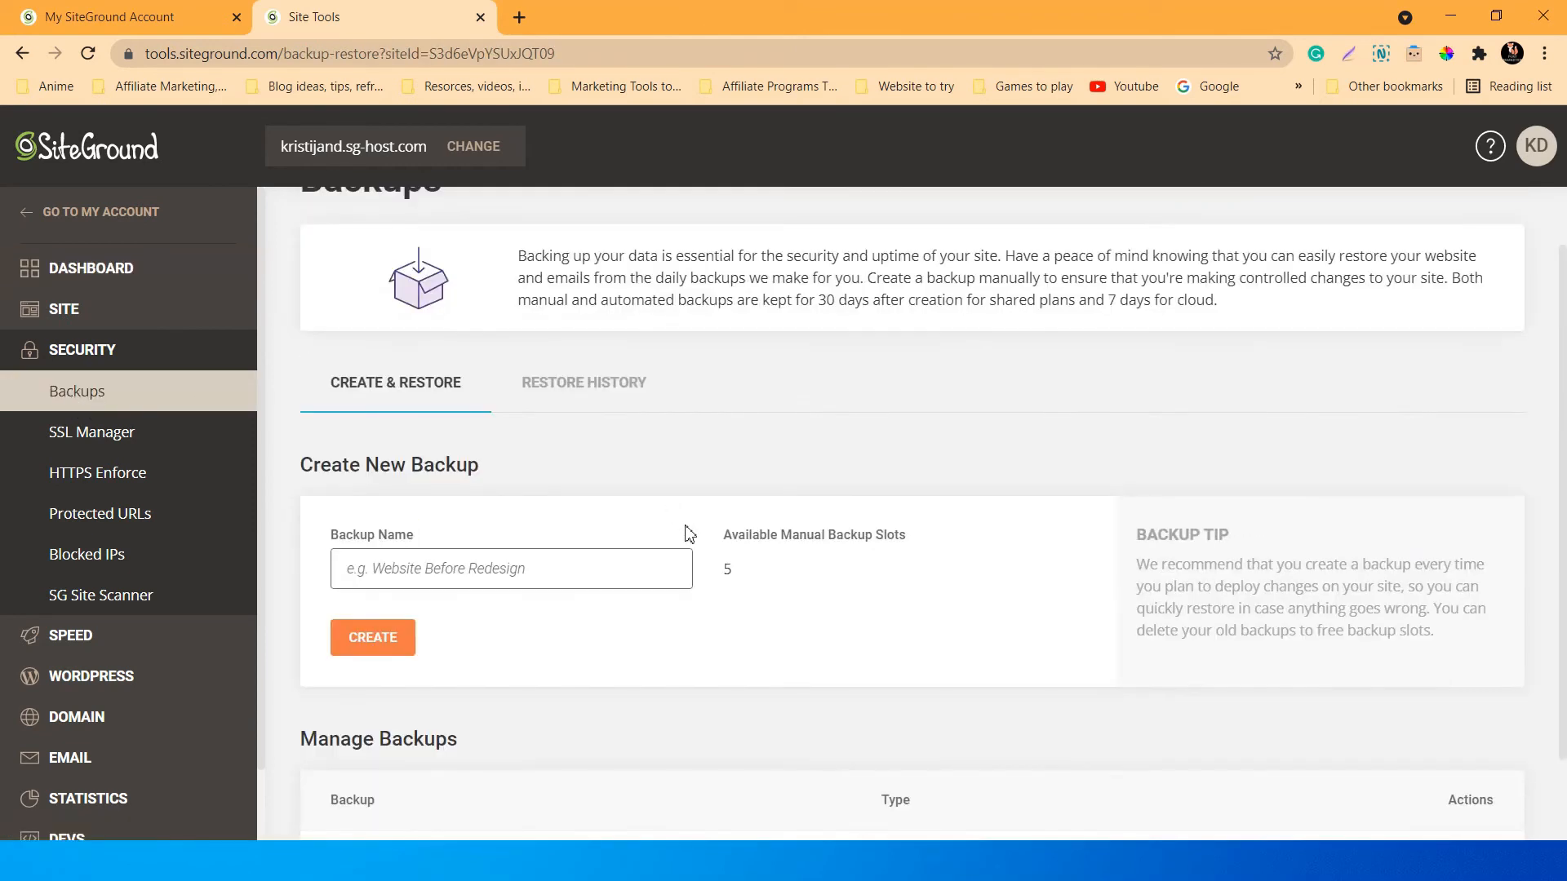
{"action": "scroll", "coordinate": [684, 532], "scroll_direction": "down", "scroll_amount": 1}
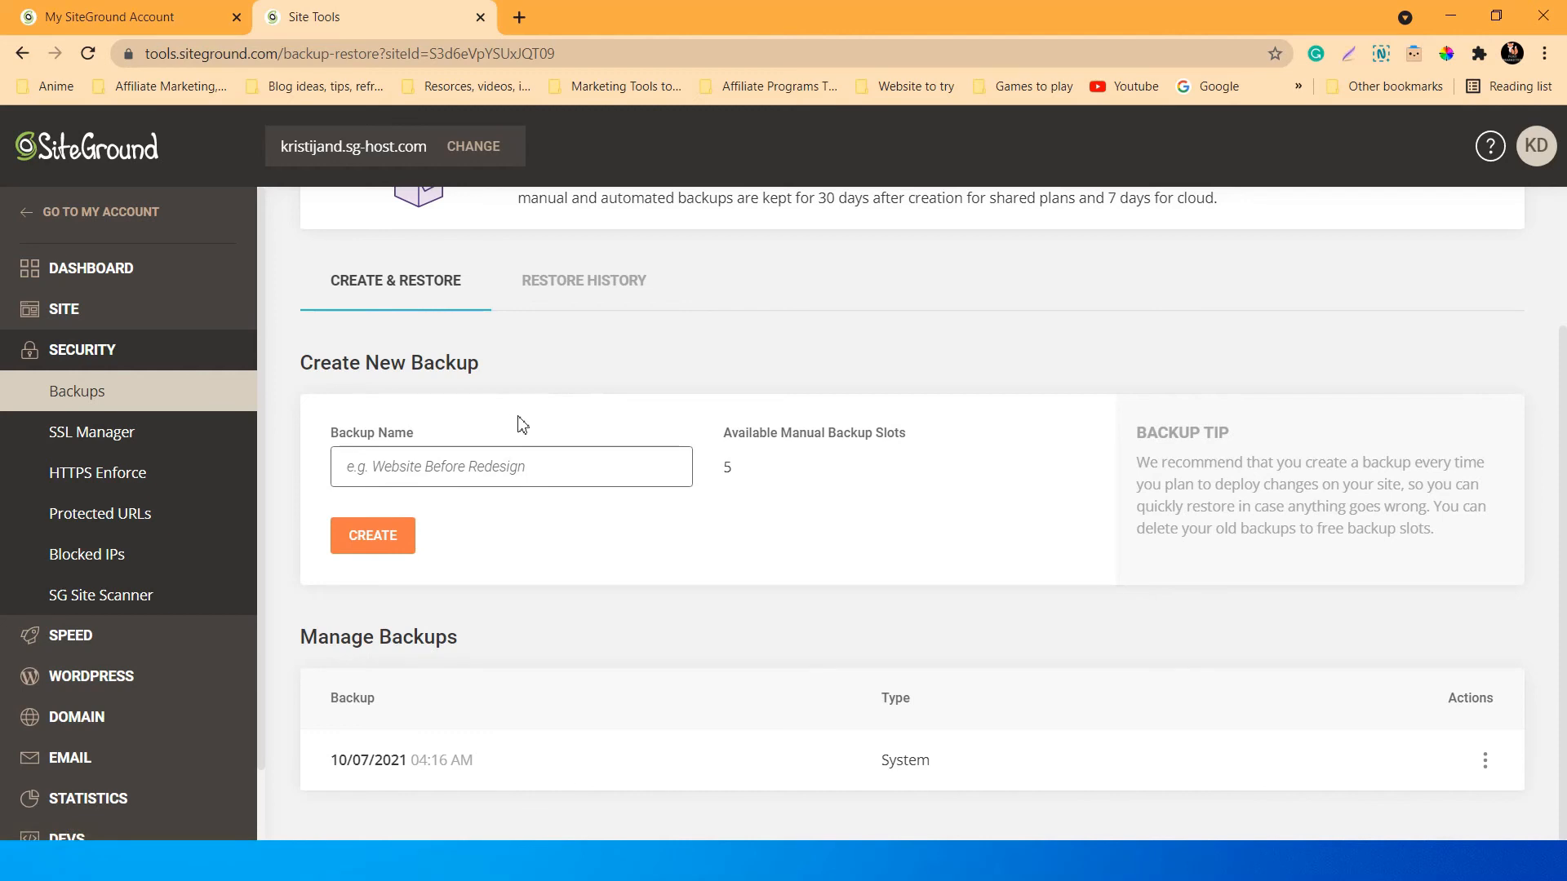
{"action": "scroll", "coordinate": [571, 408], "scroll_direction": "up", "scroll_amount": 2}
{"action": "scroll", "coordinate": [661, 408], "scroll_direction": "down", "scroll_amount": 1}
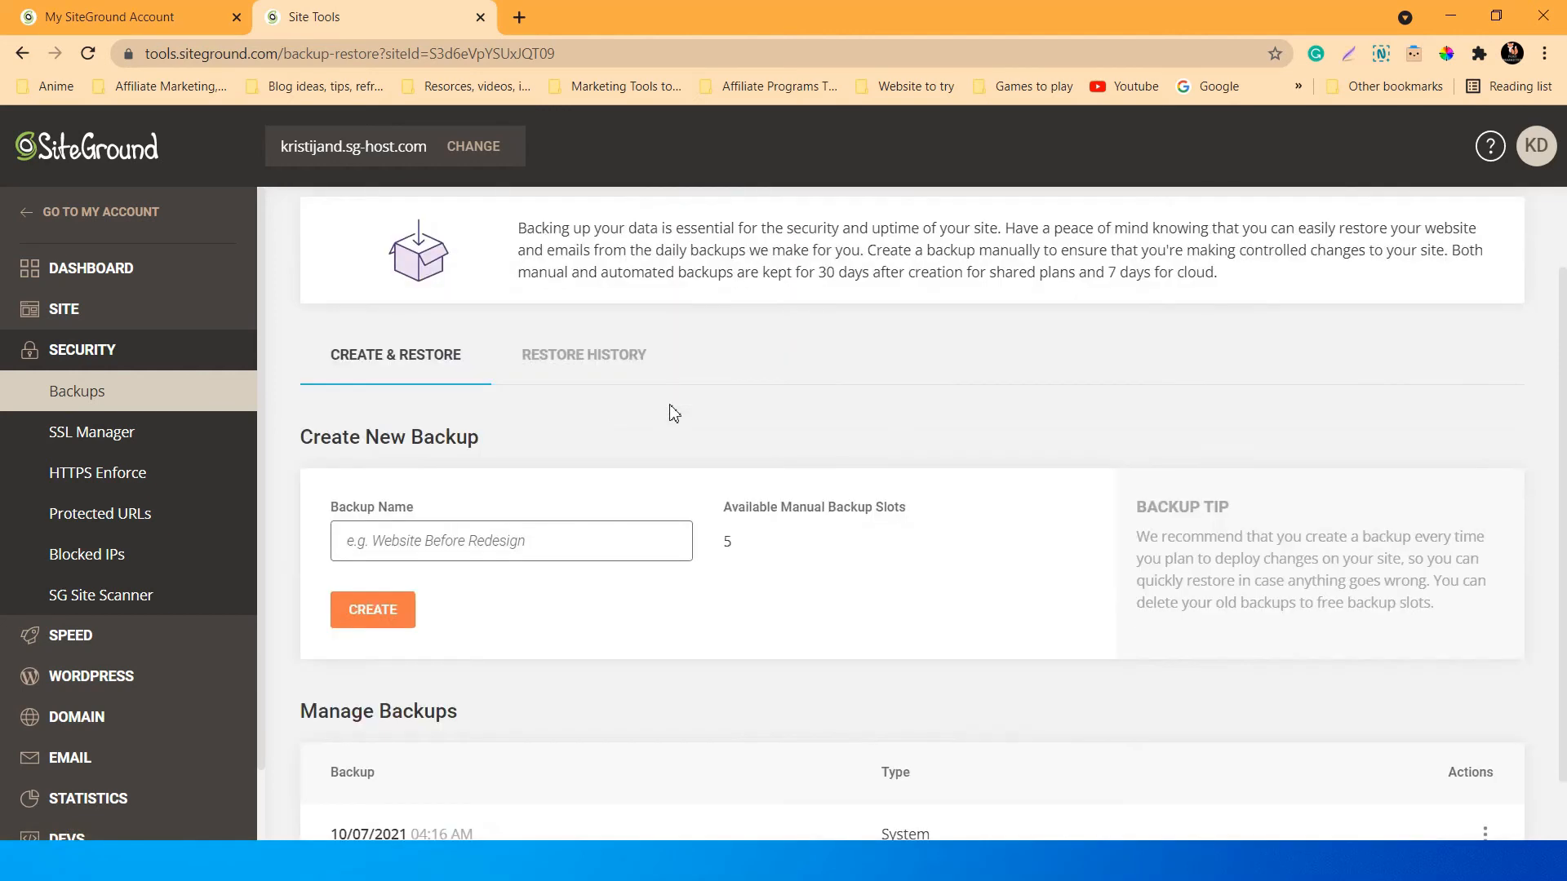
{"action": "scroll", "coordinate": [511, 478], "scroll_direction": "down", "scroll_amount": 1}
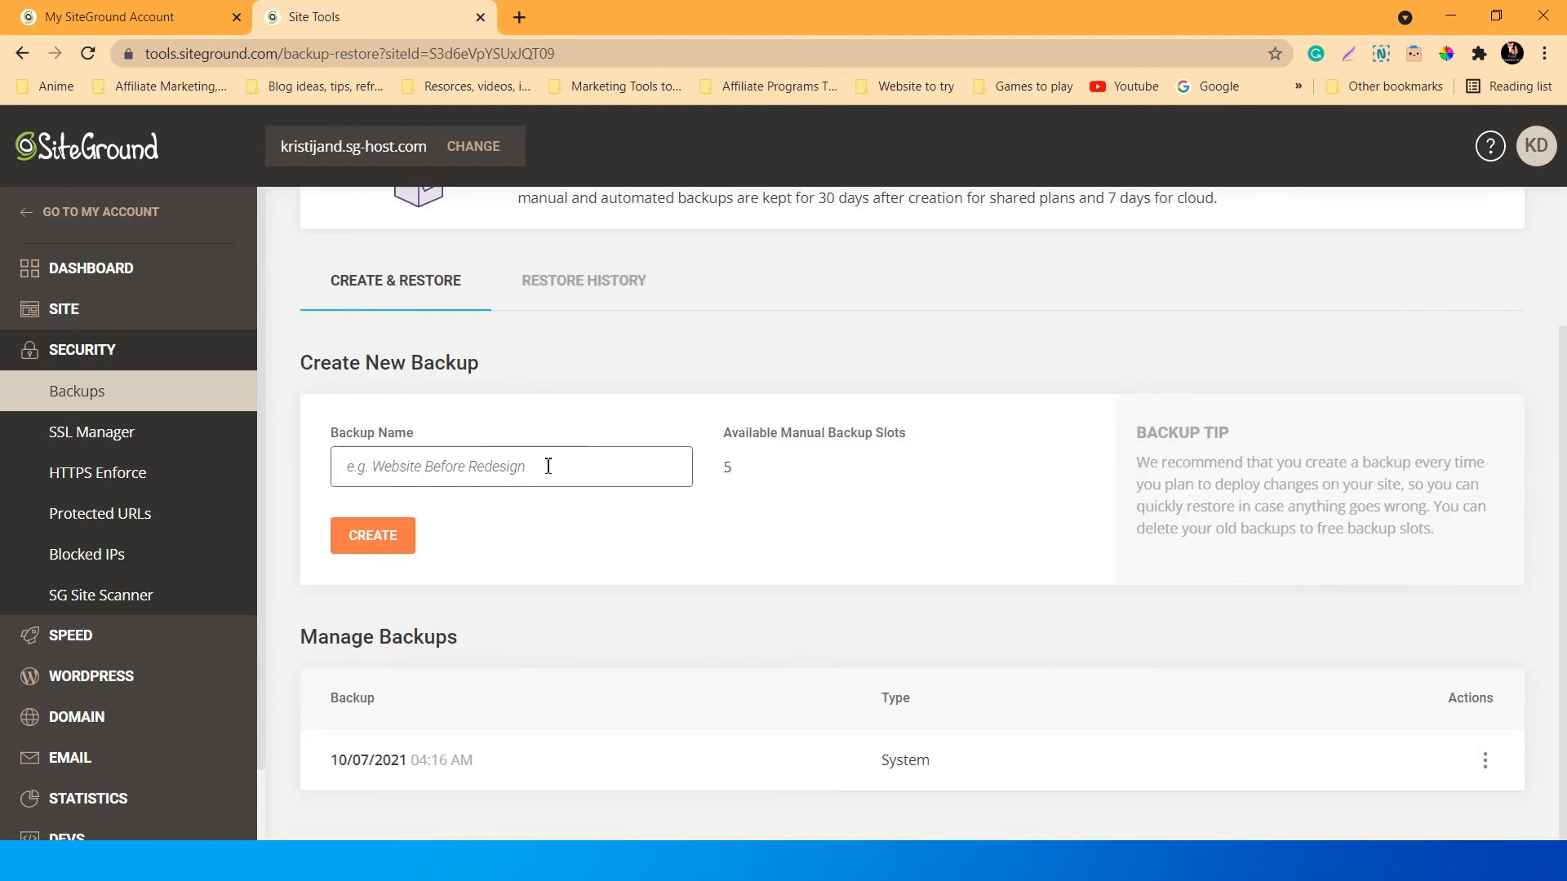
Check the HTTPS Enforce page under SSL Manager, with enforcement on for the domain.
{"action": "left_click", "coordinate": [96, 436]}
{"action": "scroll", "coordinate": [526, 479], "scroll_direction": "down", "scroll_amount": 2}
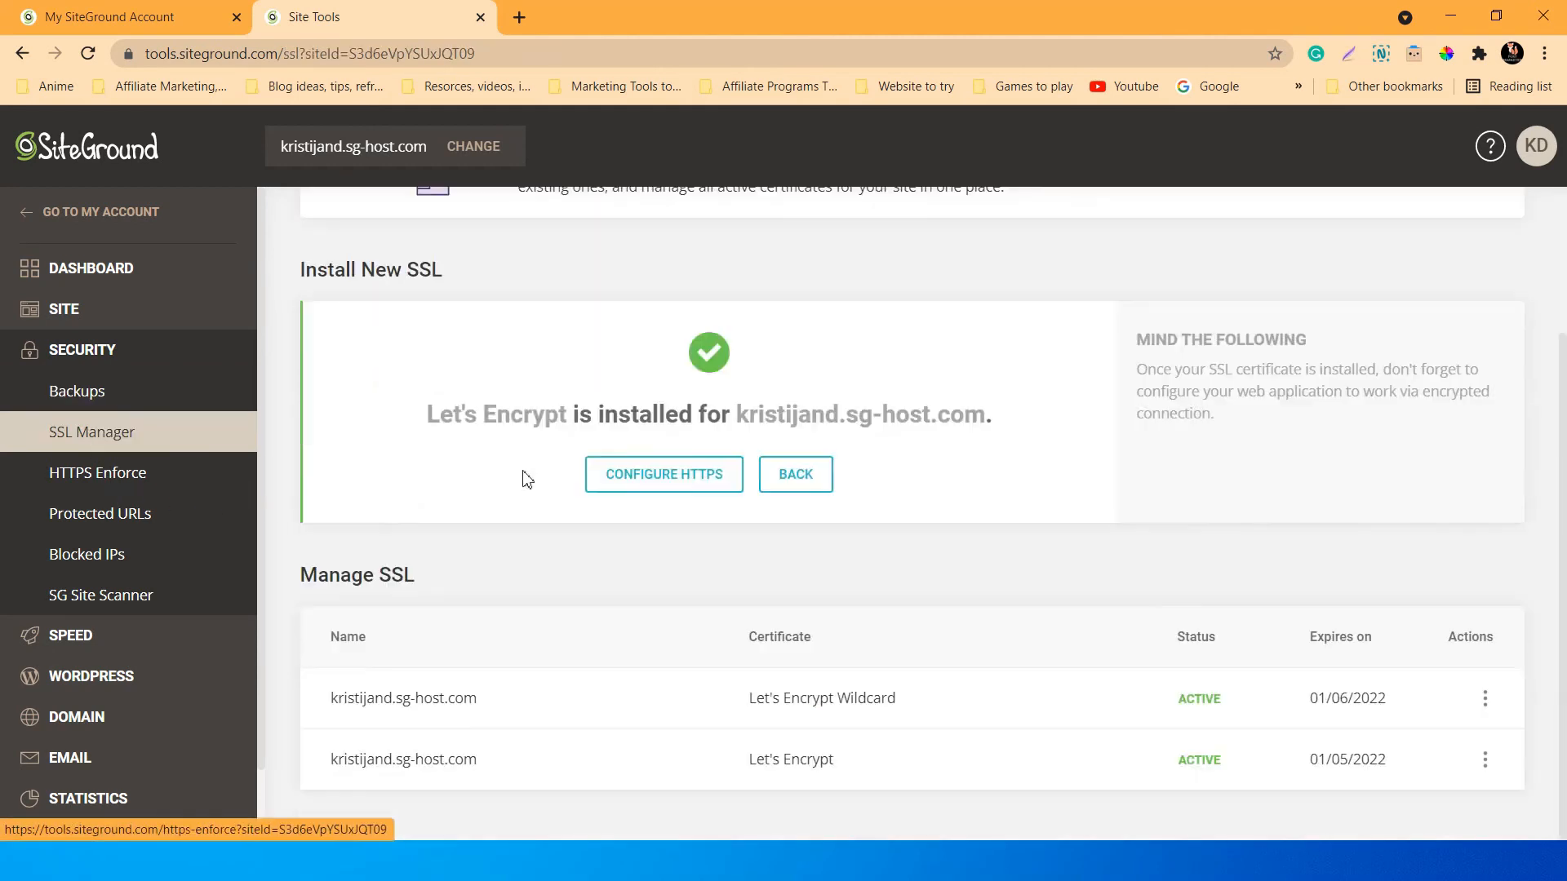
{"action": "left_click", "coordinate": [86, 480]}
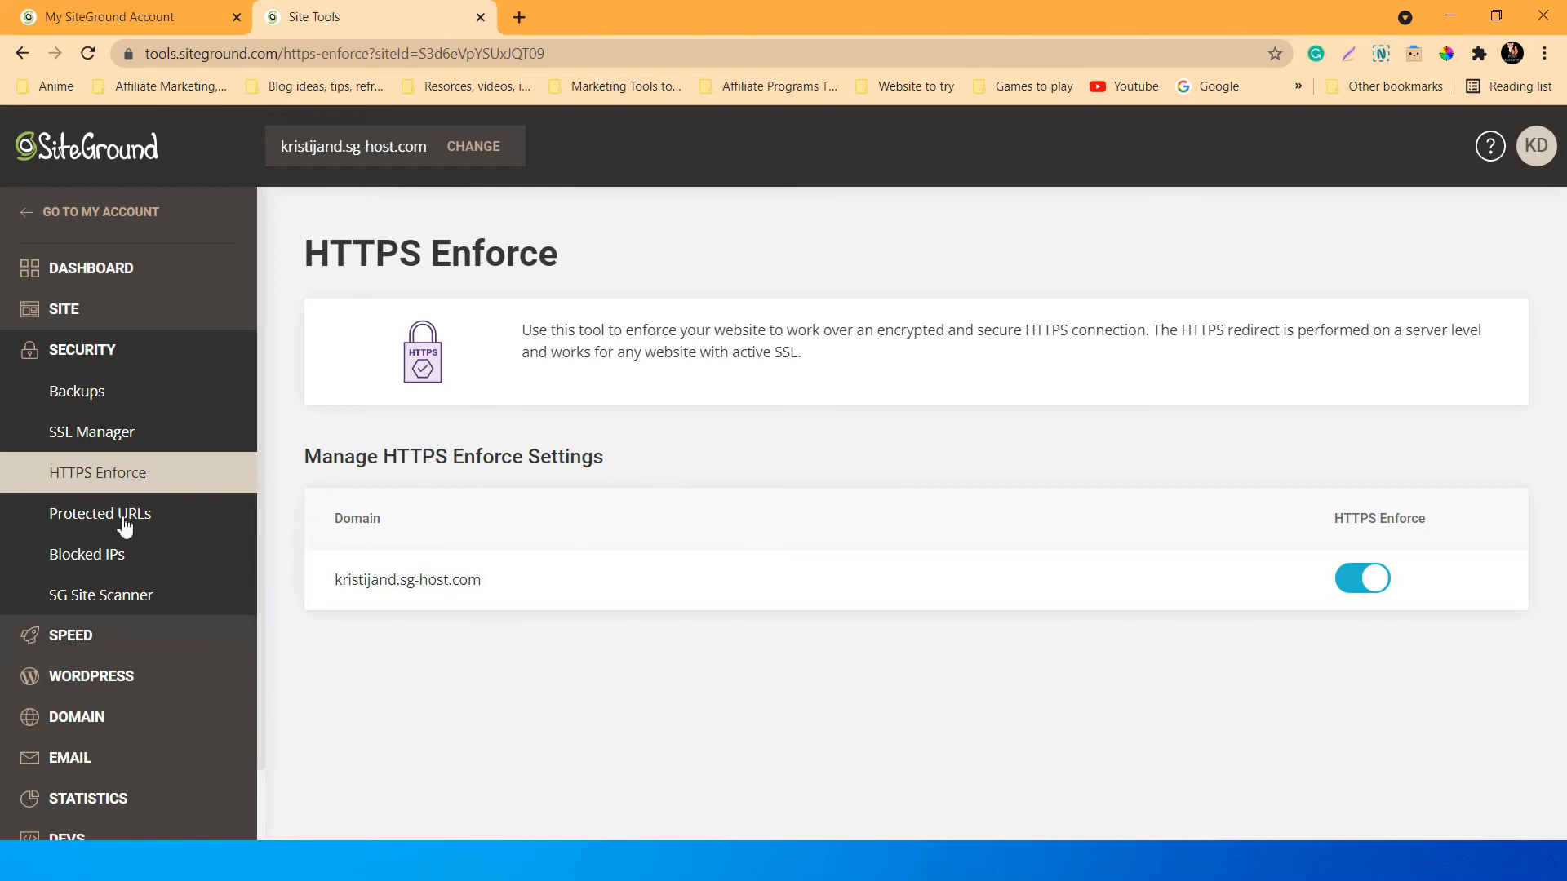
Expand the Speed and WordPress tool groups and open the WordPress Migrator.
{"action": "left_click", "coordinate": [128, 627]}
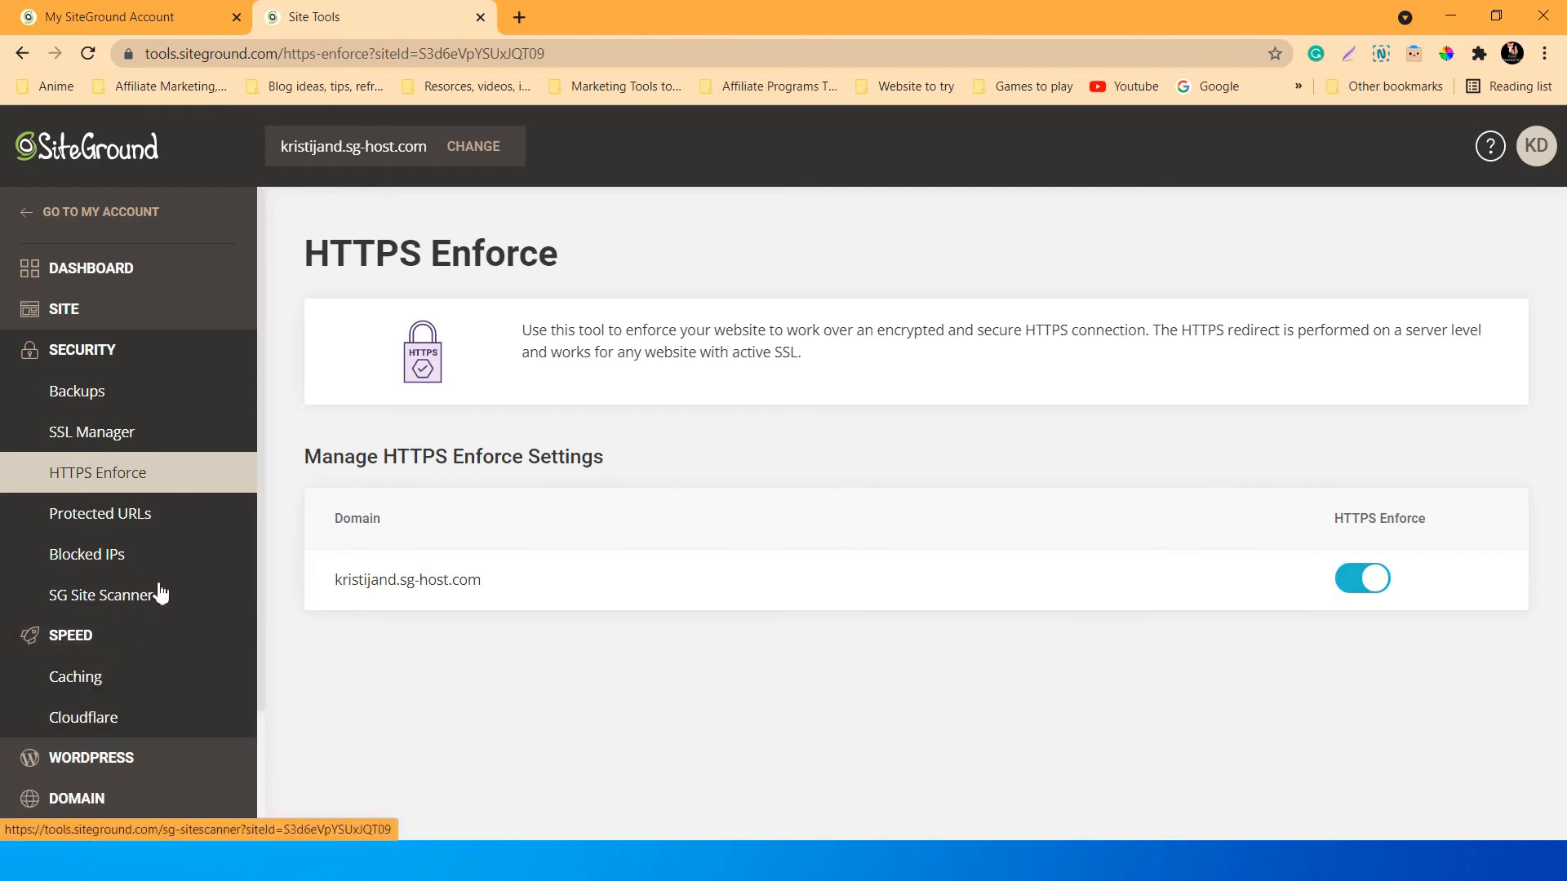
{"action": "scroll", "coordinate": [158, 587], "scroll_direction": "down", "scroll_amount": 1}
{"action": "scroll", "coordinate": [158, 587], "scroll_direction": "down", "scroll_amount": 1}
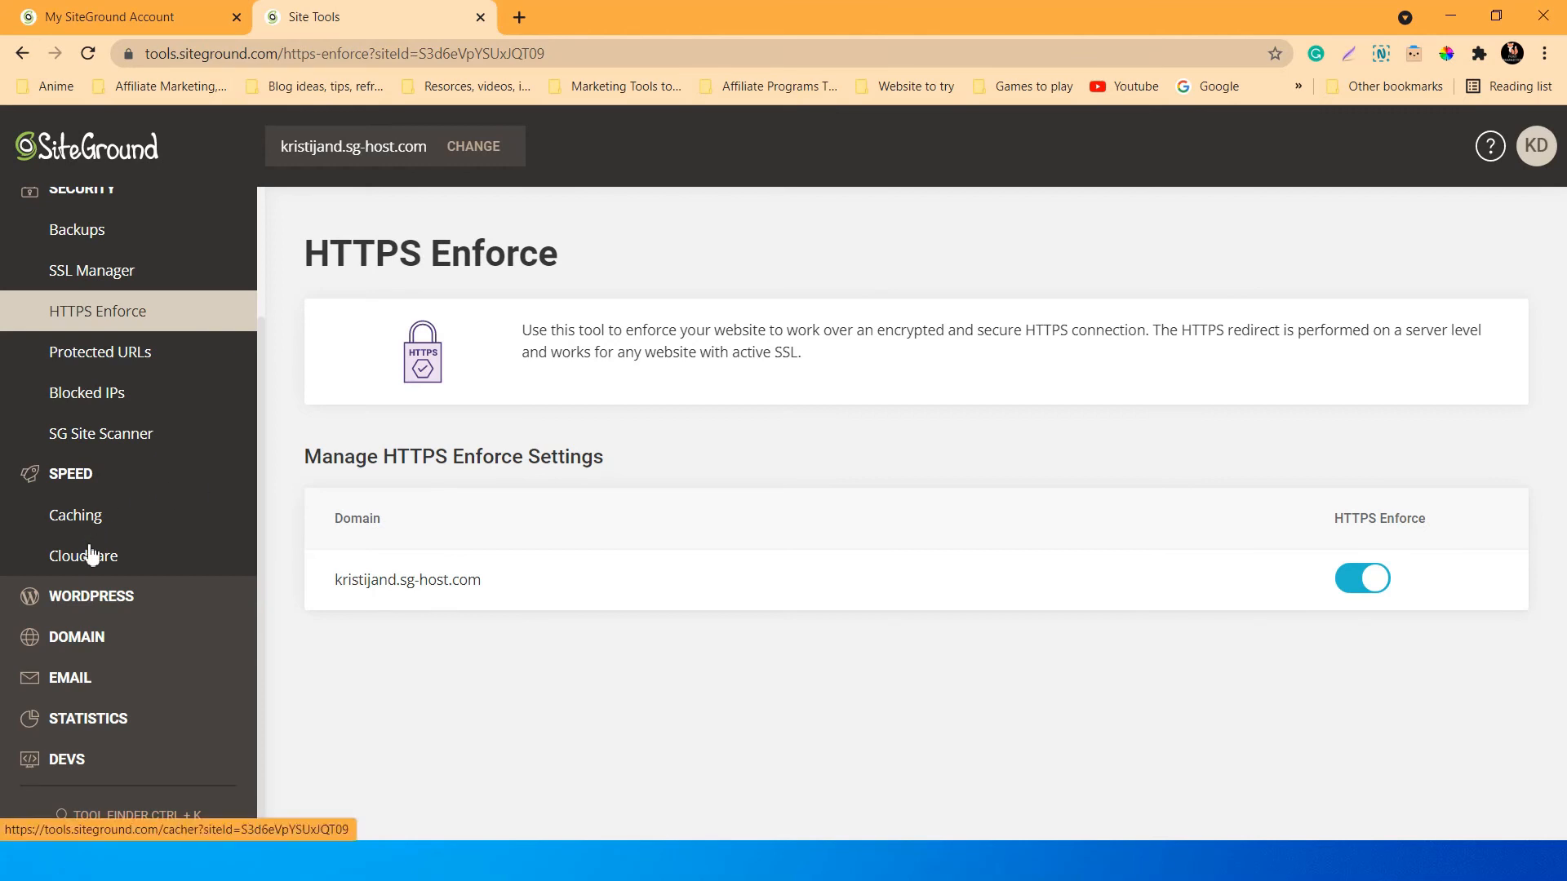
{"action": "left_click", "coordinate": [96, 598]}
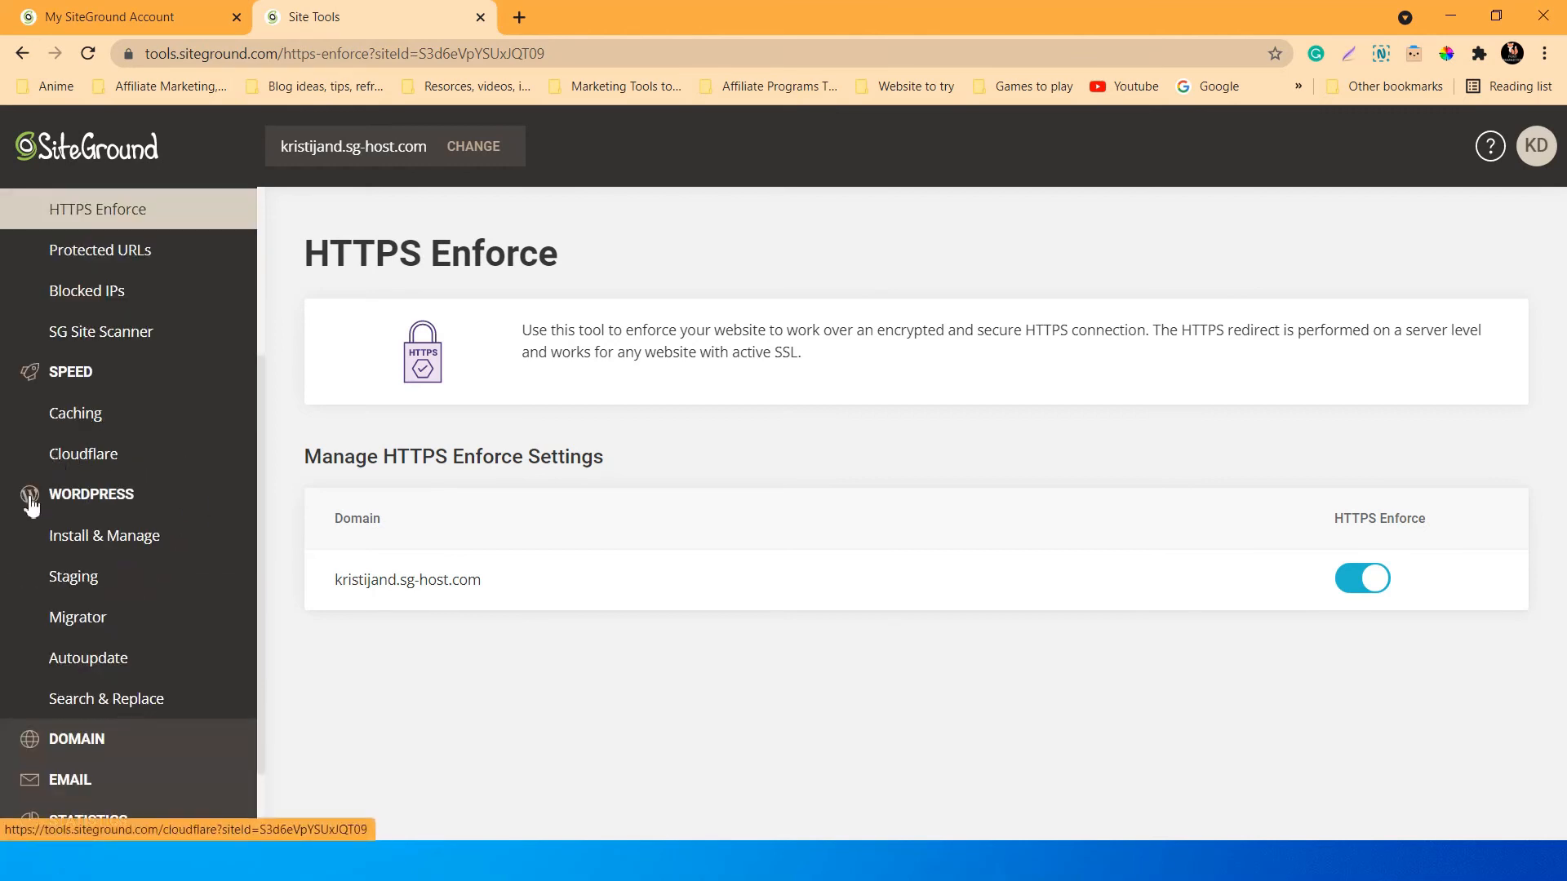
{"action": "scroll", "coordinate": [49, 547], "scroll_direction": "down", "scroll_amount": 1}
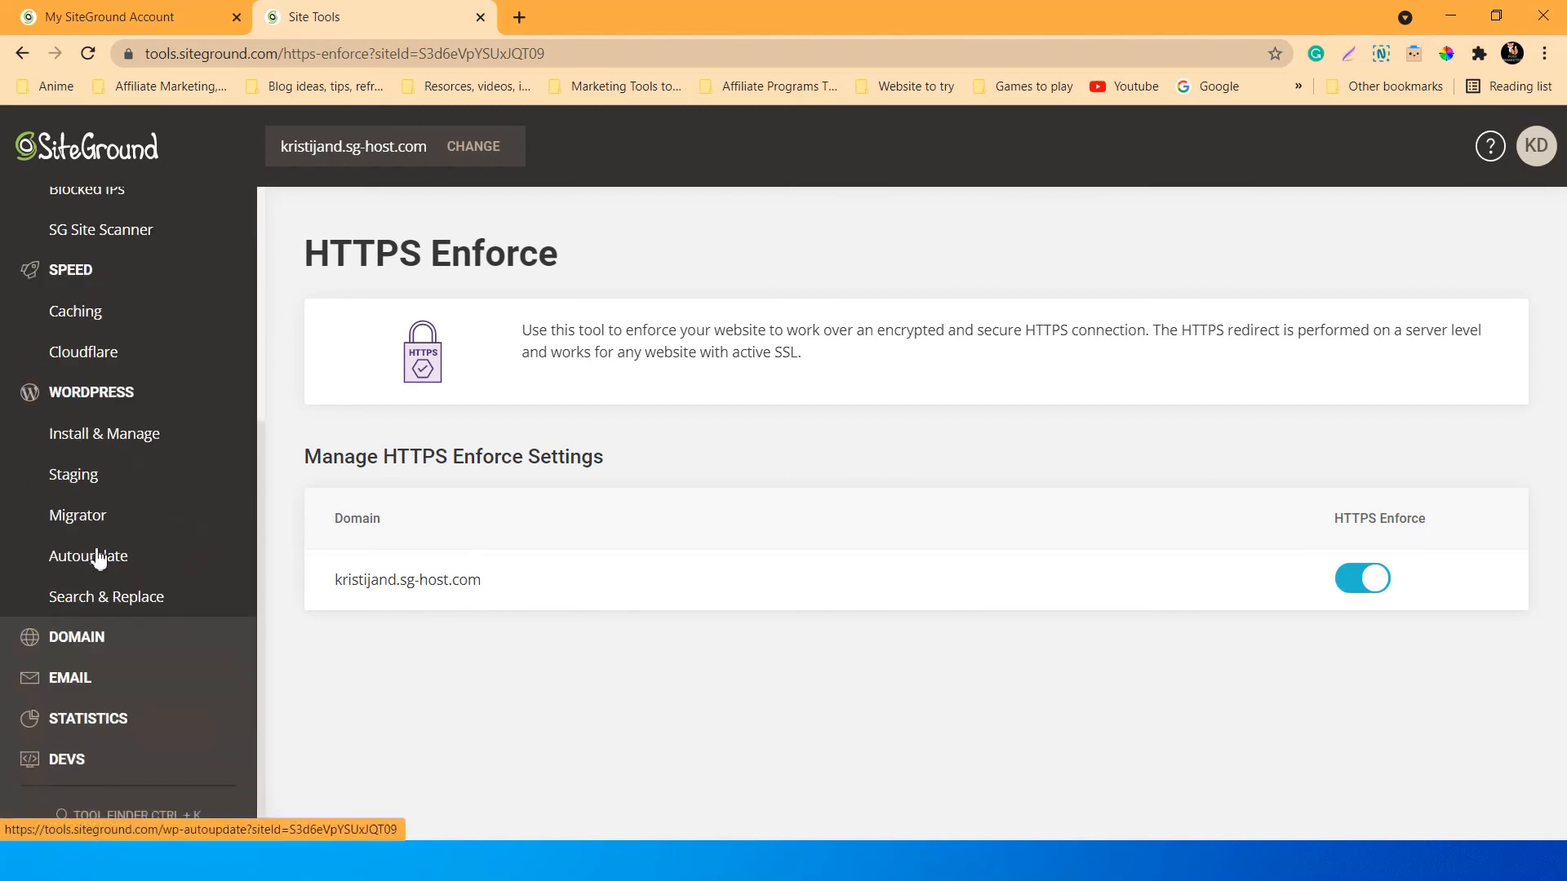
{"action": "left_click", "coordinate": [77, 521]}
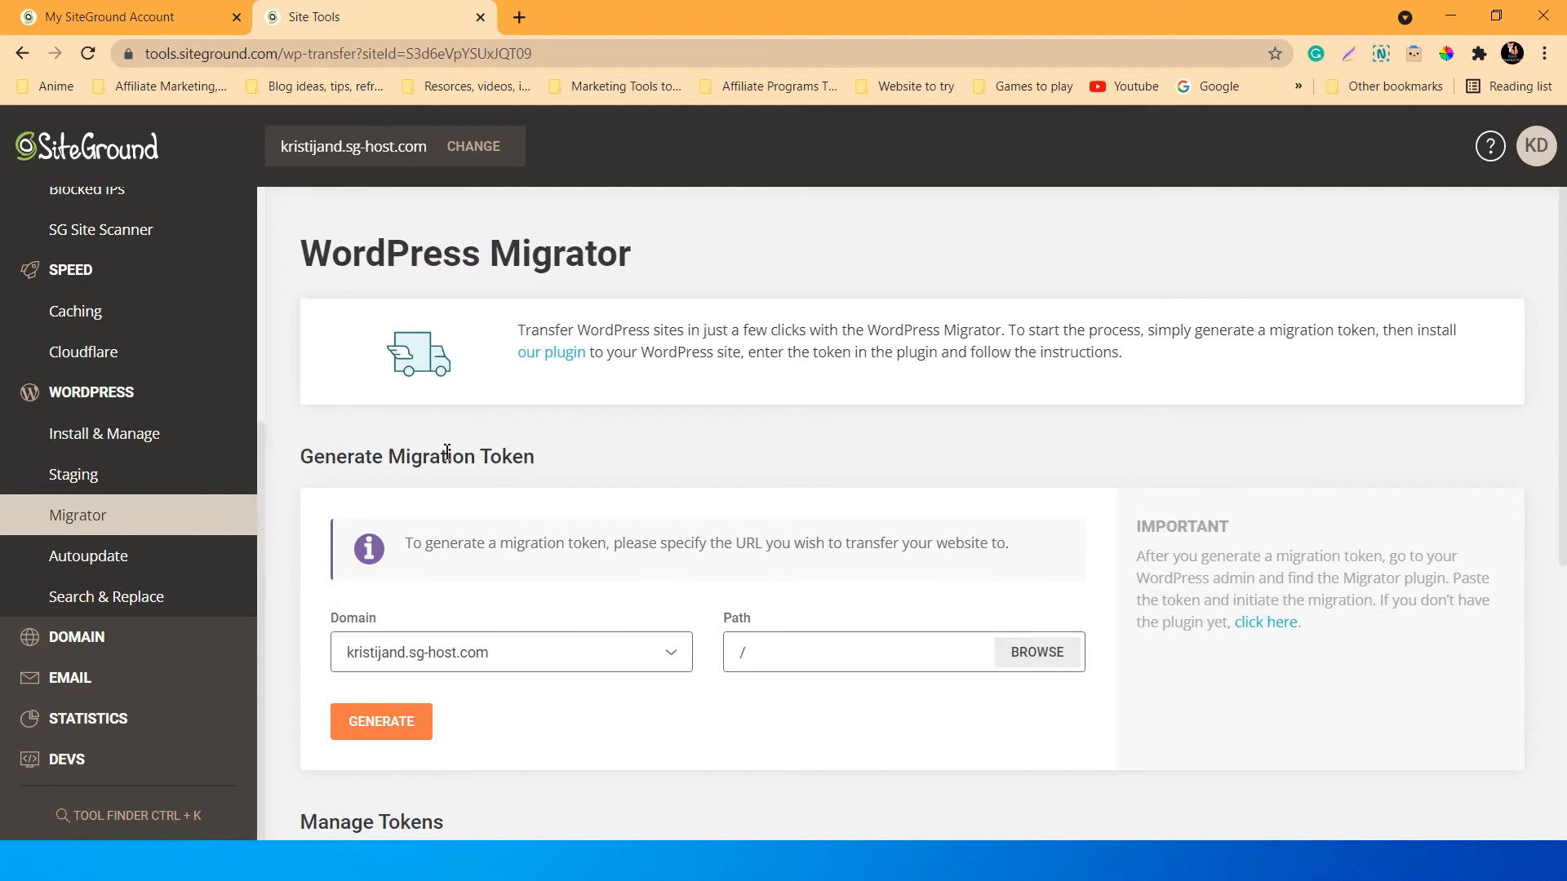
Expand the Domain, Email and Statistics tool groups in the sidebar.
{"action": "left_click", "coordinate": [155, 633]}
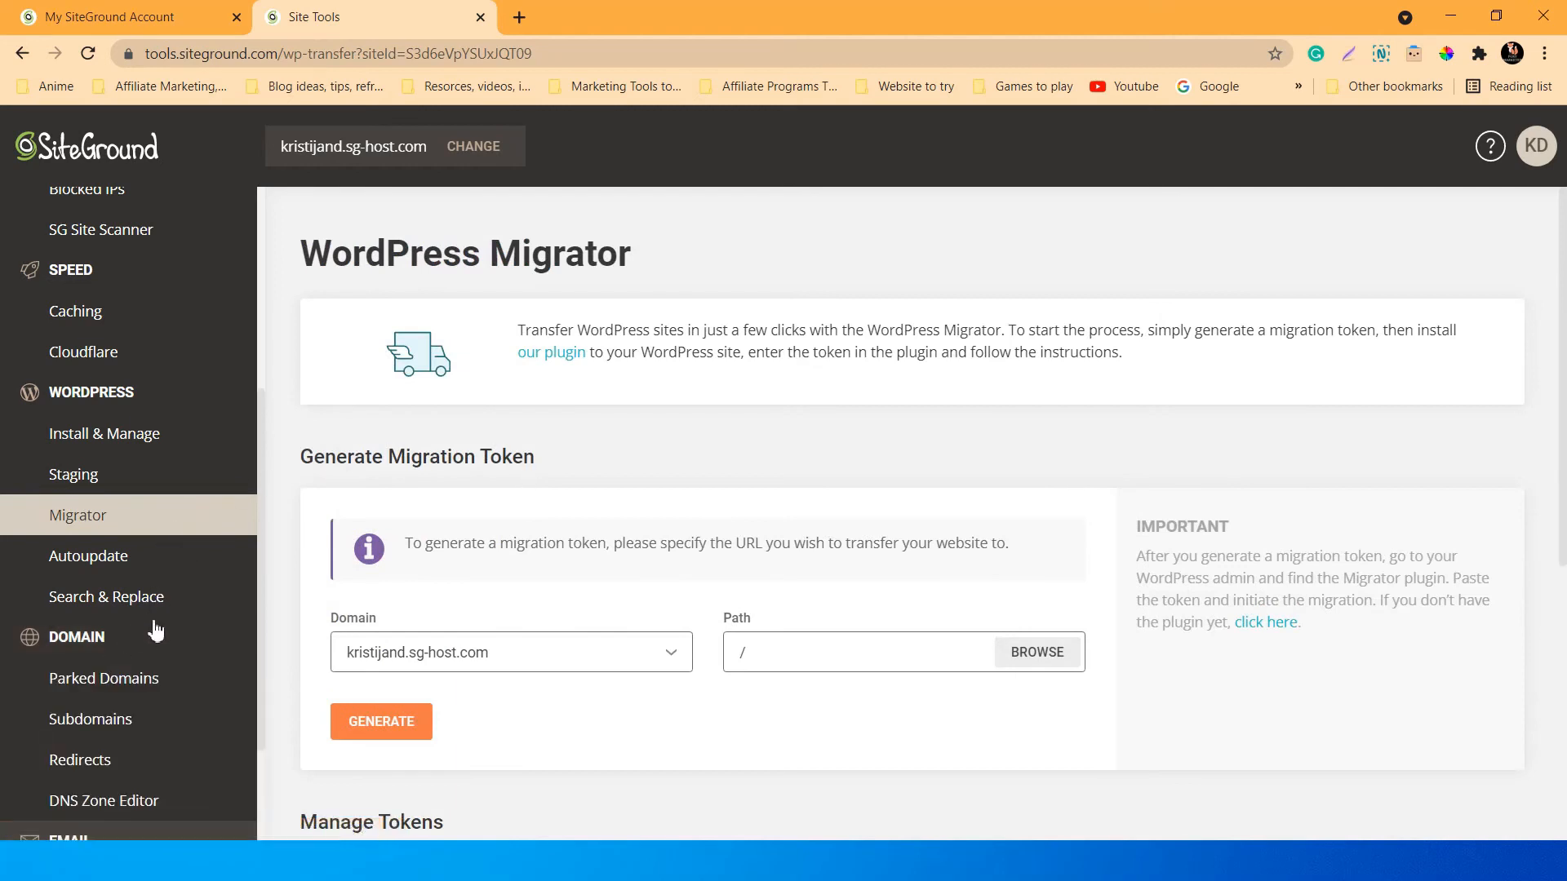
{"action": "scroll", "coordinate": [200, 617], "scroll_direction": "down", "scroll_amount": 2}
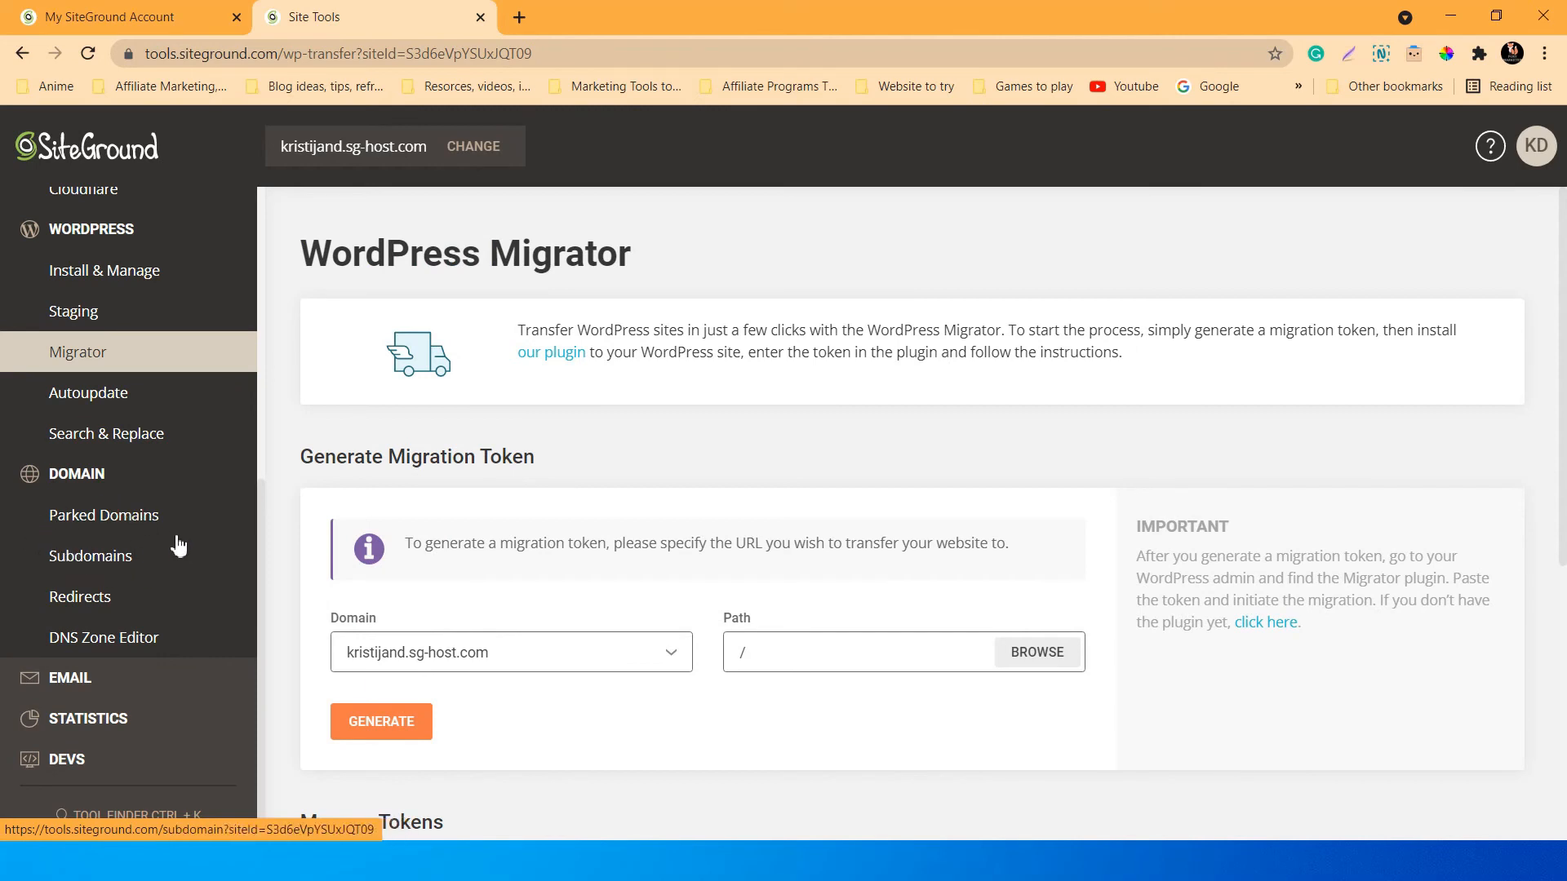
{"action": "left_click", "coordinate": [112, 677]}
{"action": "left_click", "coordinate": [134, 716]}
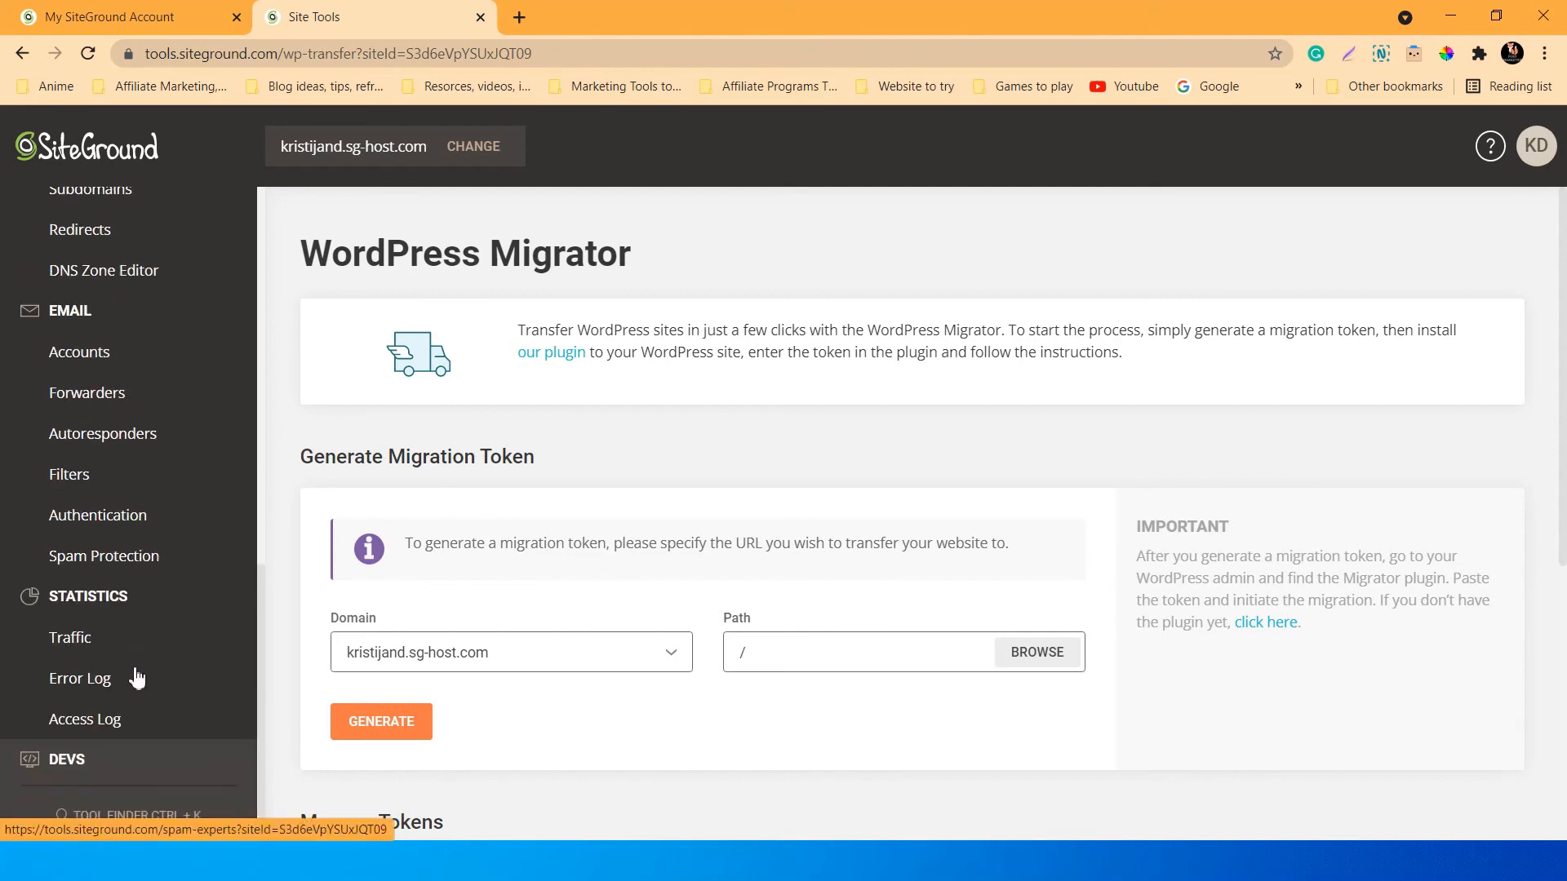
Browse the traffic statistics tabs: Audience, Sources, Behaviour, Technology, then Traffic Summary.
{"action": "left_click", "coordinate": [72, 638]}
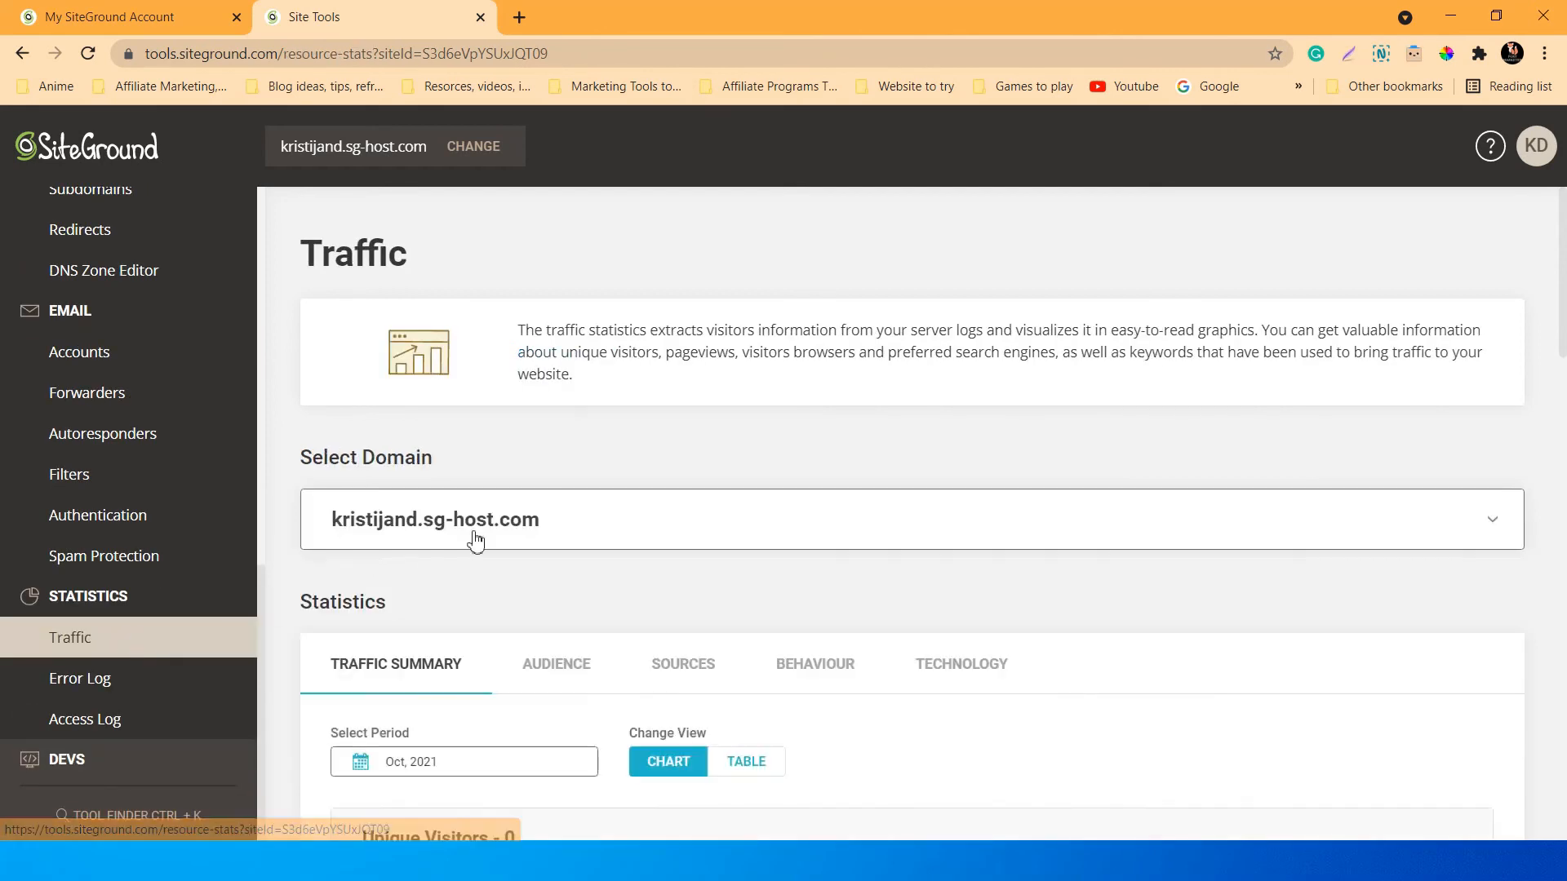
{"action": "scroll", "coordinate": [651, 424], "scroll_direction": "down", "scroll_amount": 5}
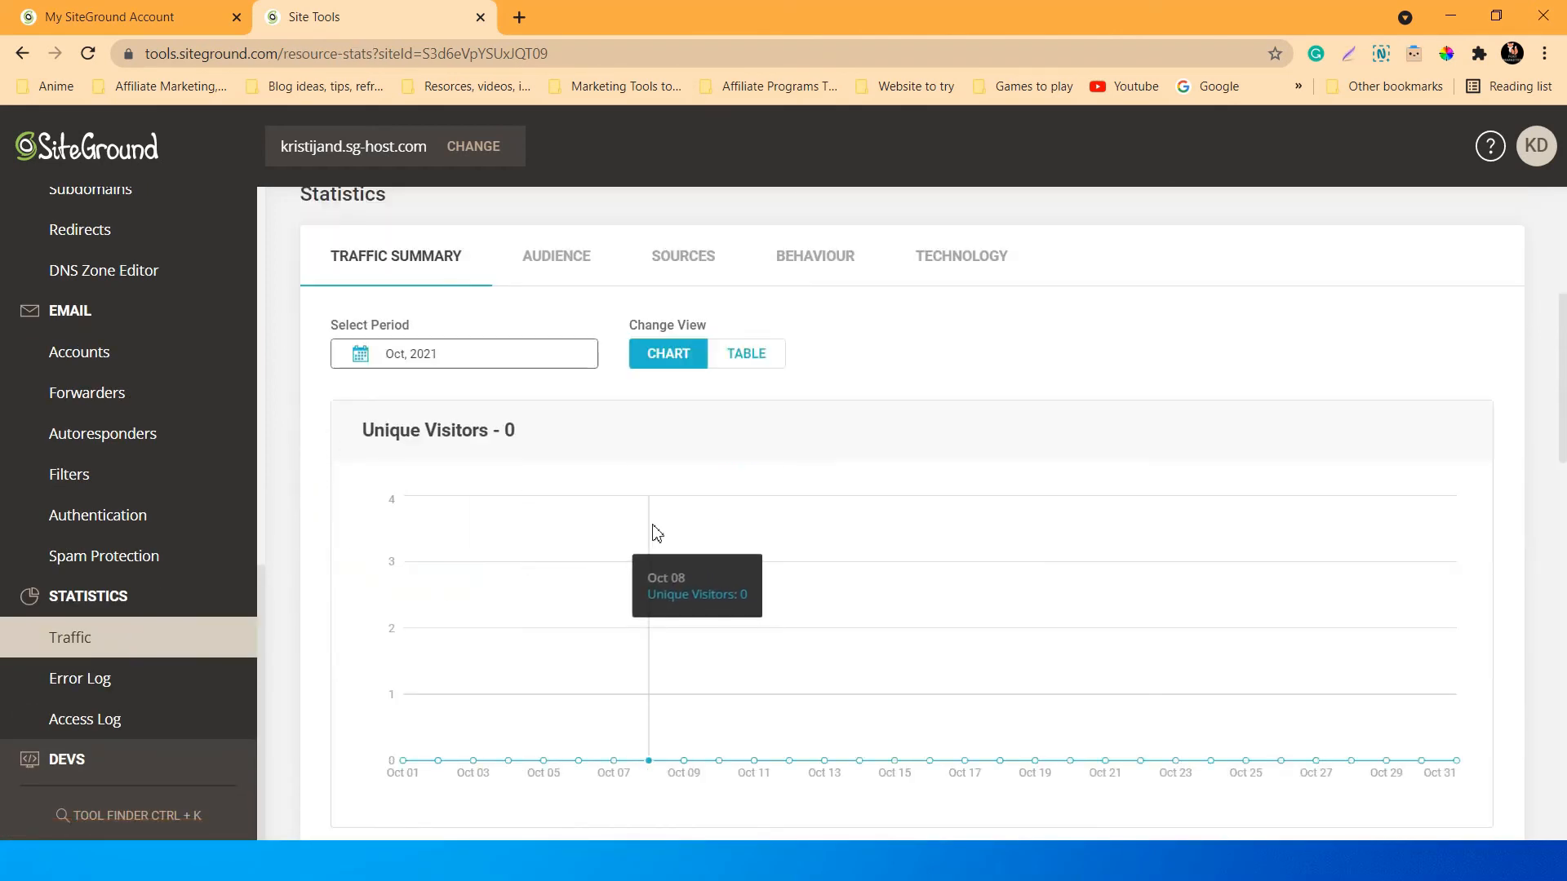
{"action": "scroll", "coordinate": [628, 457], "scroll_direction": "up", "scroll_amount": 5}
{"action": "scroll", "coordinate": [514, 591], "scroll_direction": "down", "scroll_amount": 3}
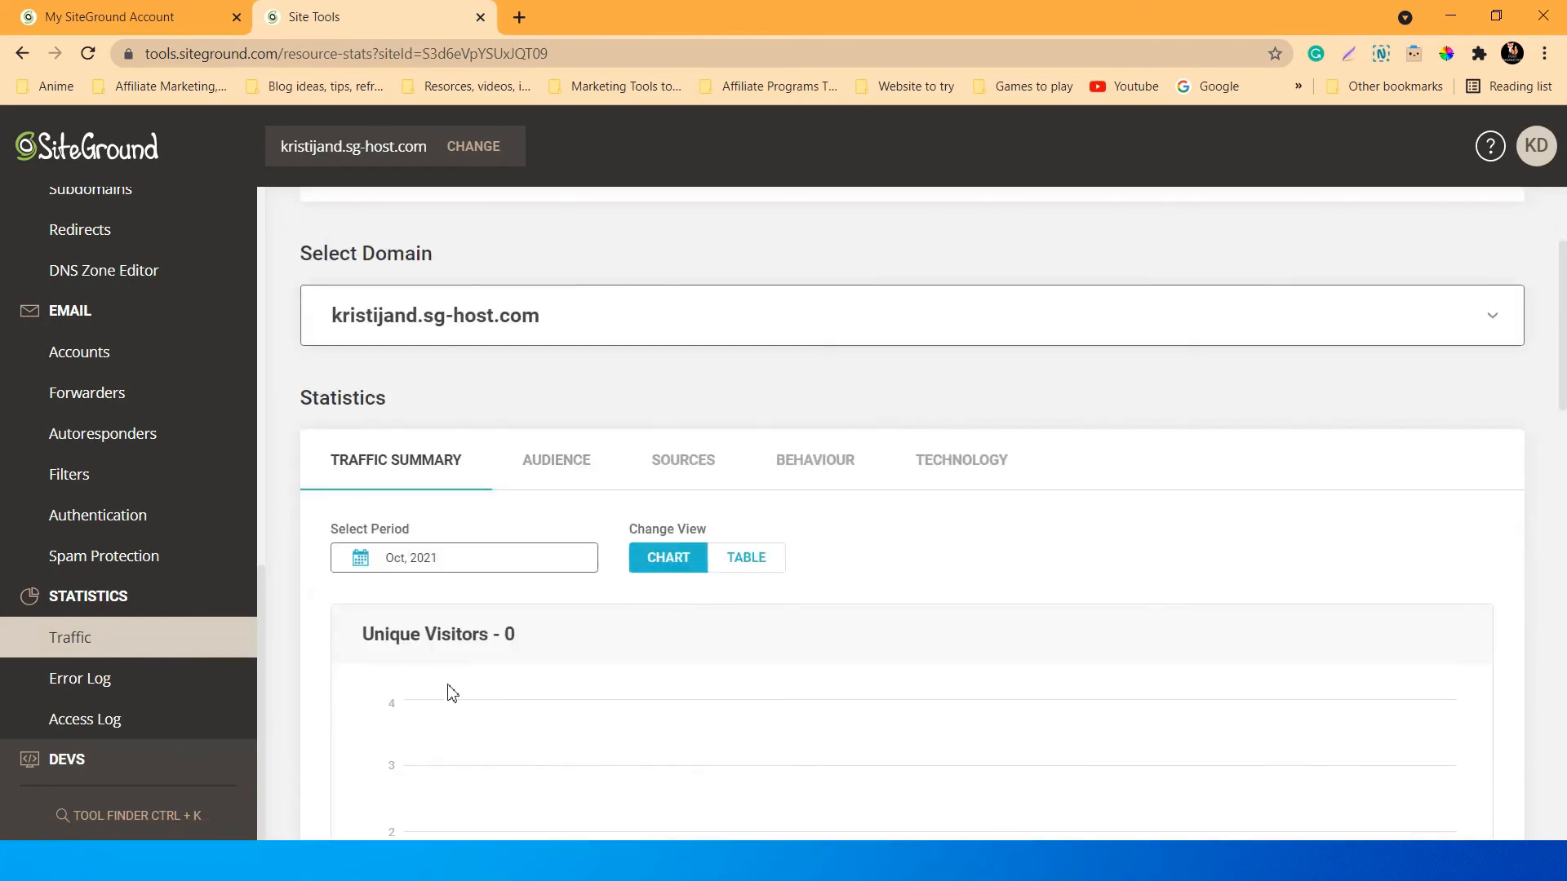
{"action": "left_click", "coordinate": [565, 472]}
{"action": "left_click", "coordinate": [699, 465]}
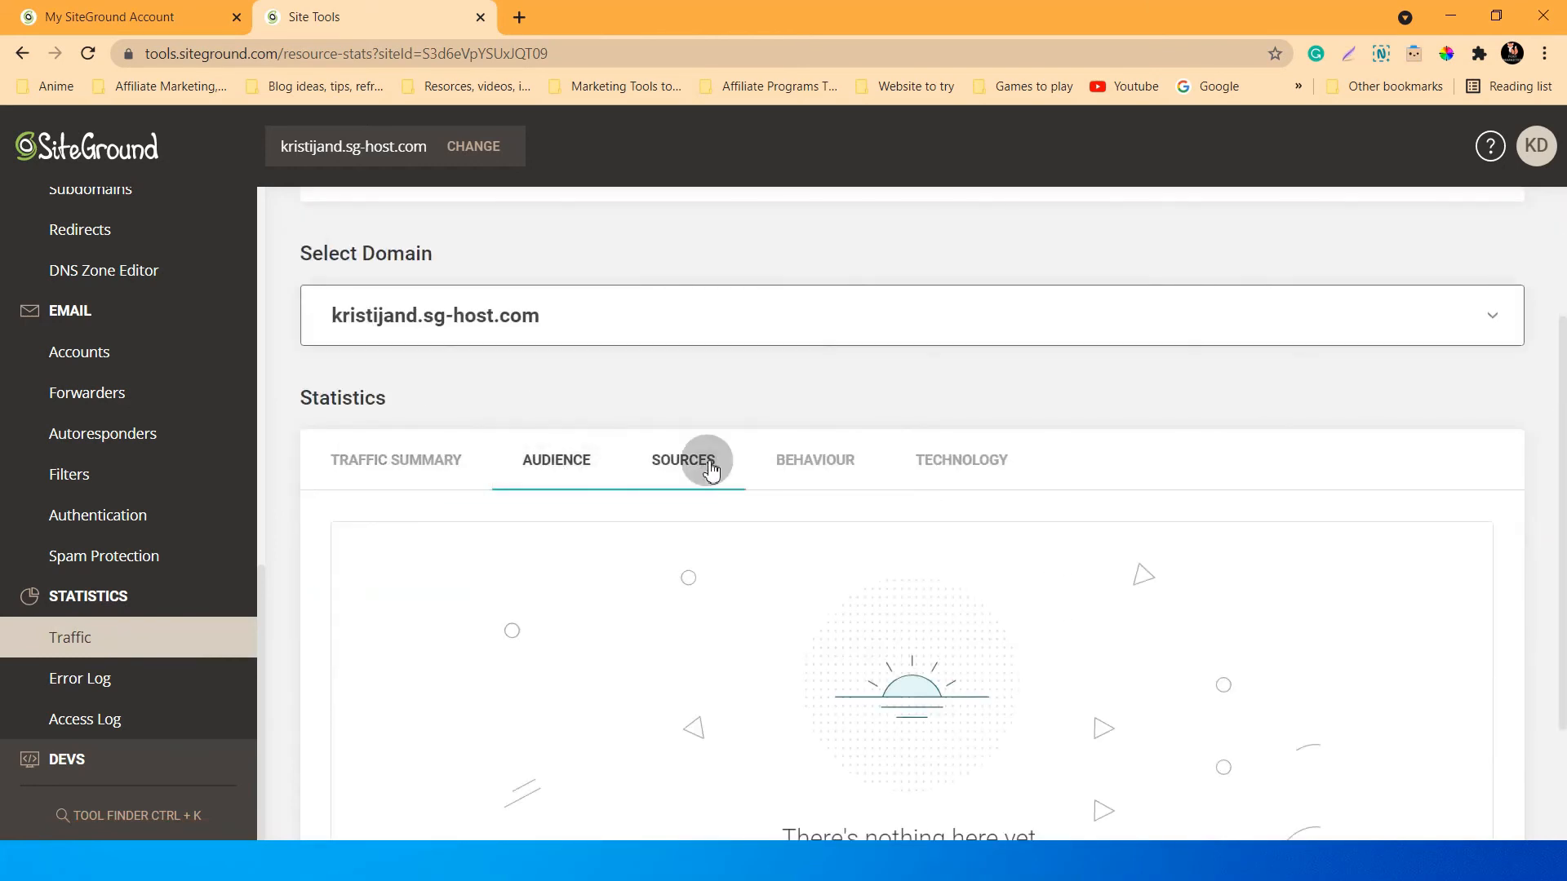
{"action": "left_click", "coordinate": [820, 465]}
{"action": "left_click", "coordinate": [967, 460]}
{"action": "left_click", "coordinate": [400, 465]}
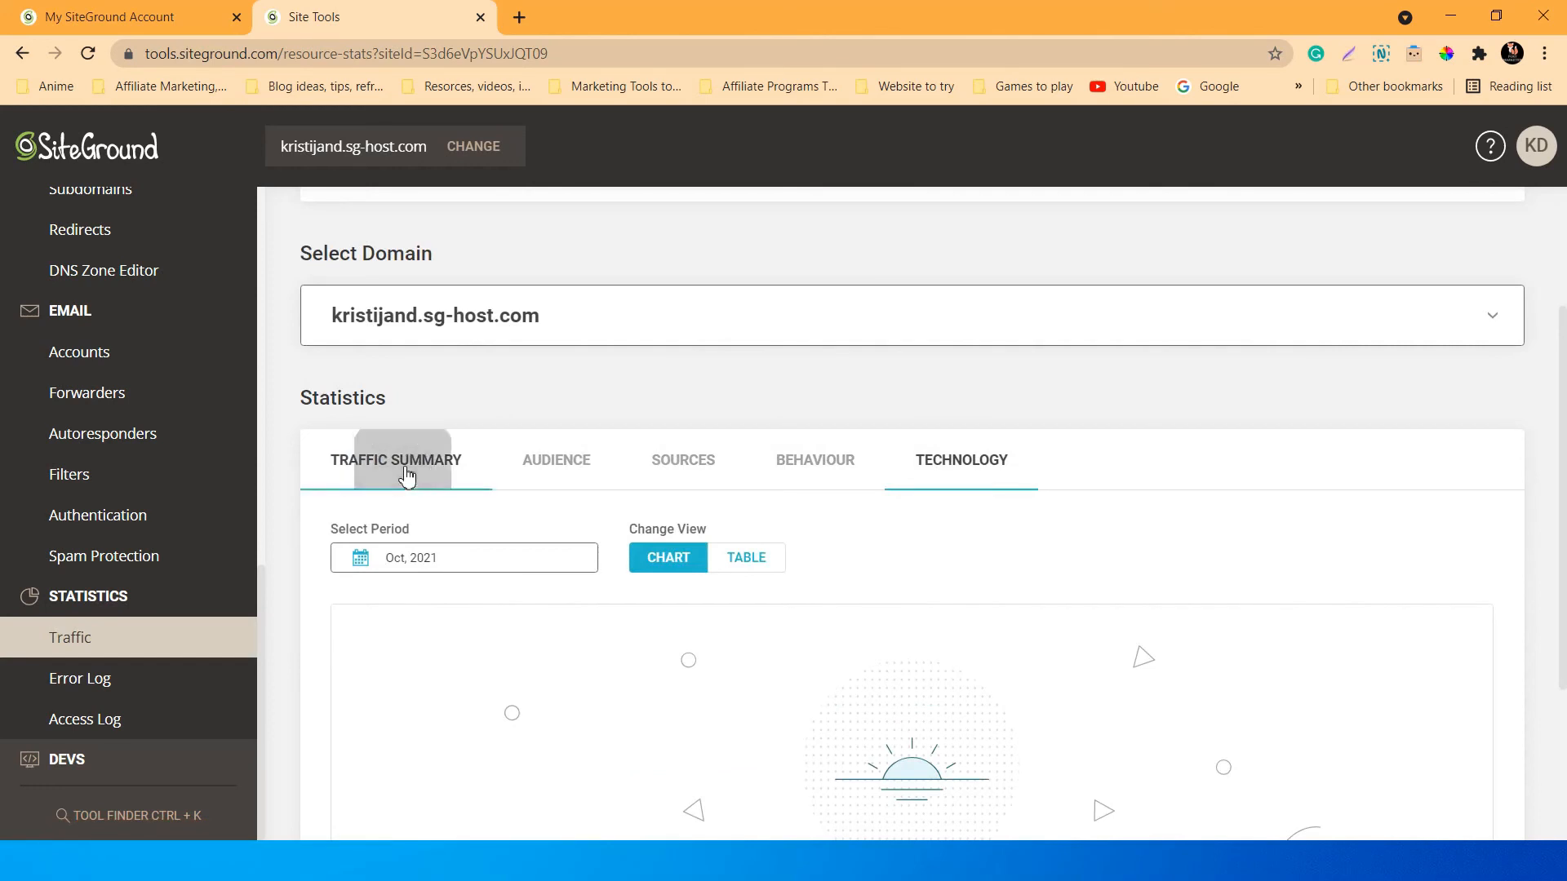
{"action": "scroll", "coordinate": [230, 534], "scroll_direction": "up", "scroll_amount": 5}
{"action": "scroll", "coordinate": [230, 534], "scroll_direction": "up", "scroll_amount": 5}
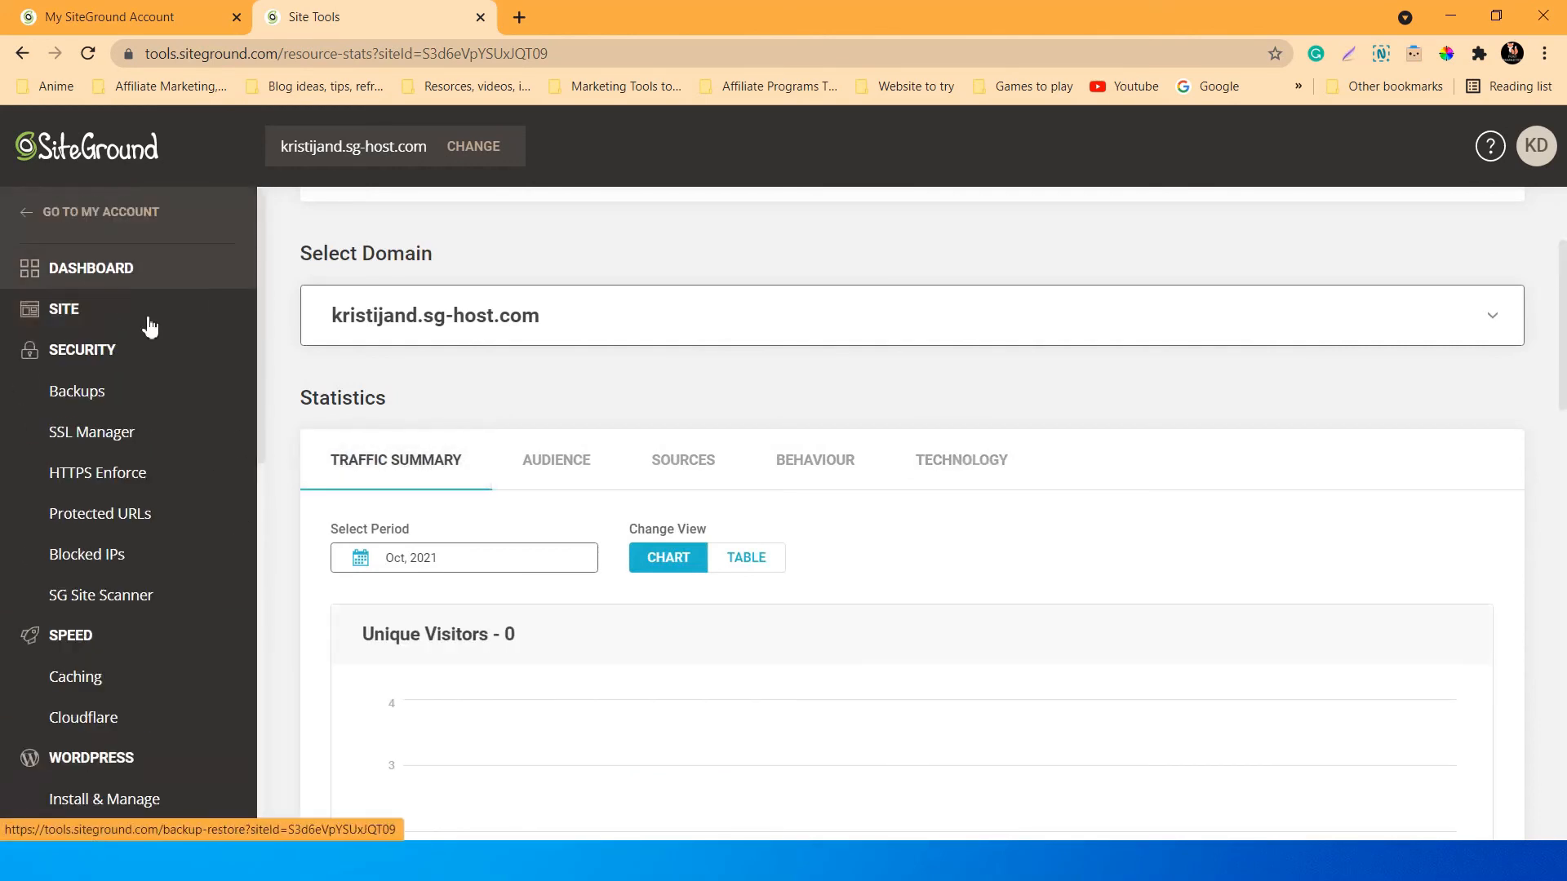
{"action": "scroll", "coordinate": [224, 731], "scroll_direction": "down", "scroll_amount": 10}
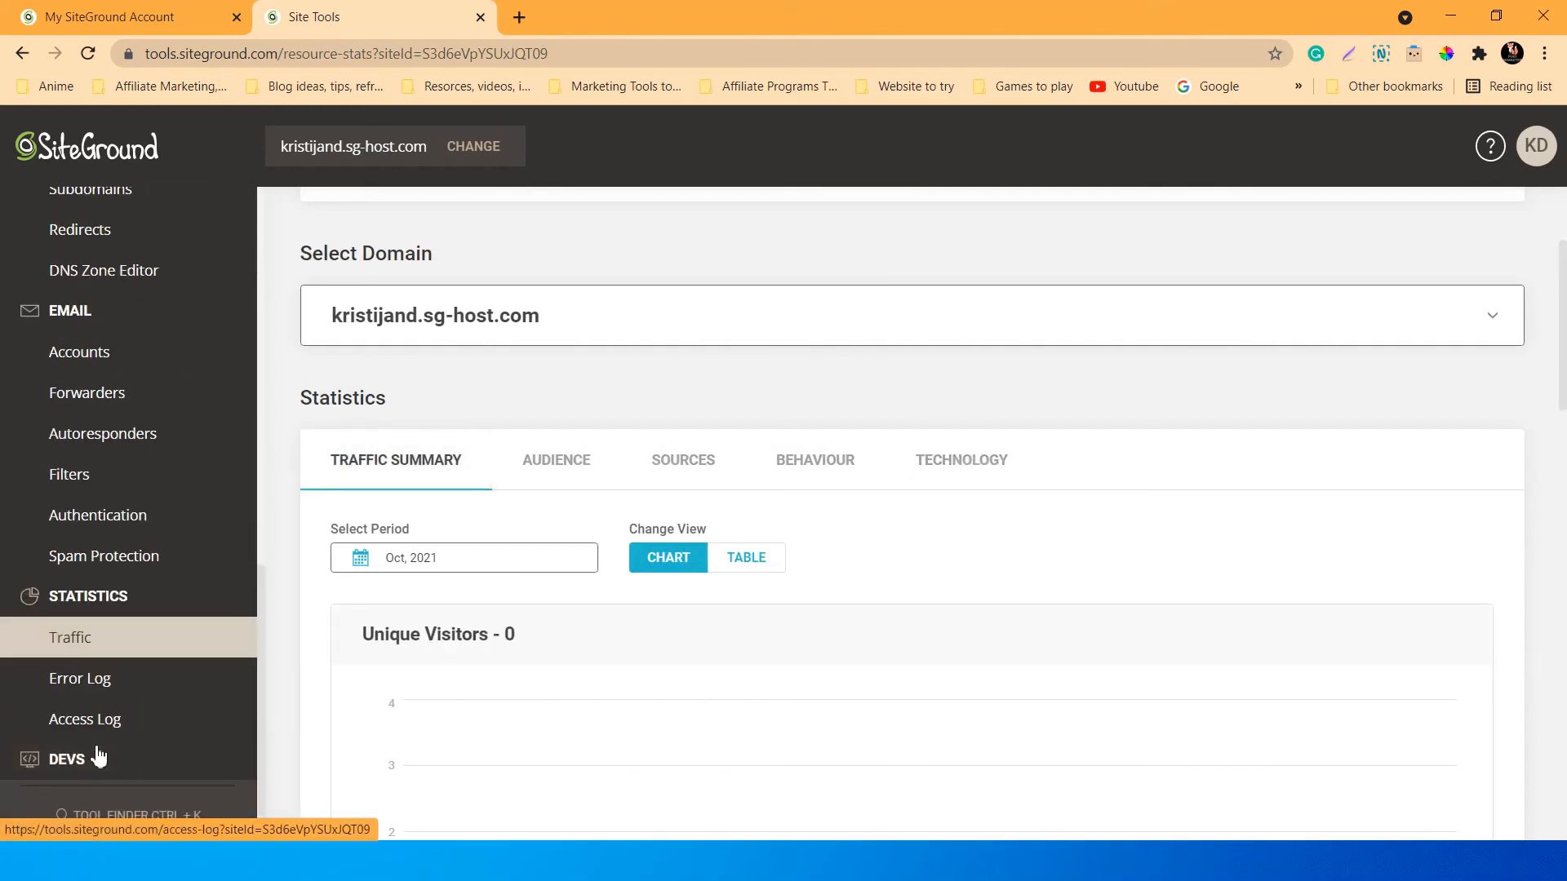
{"action": "scroll", "coordinate": [158, 688], "scroll_direction": "down", "scroll_amount": 3}
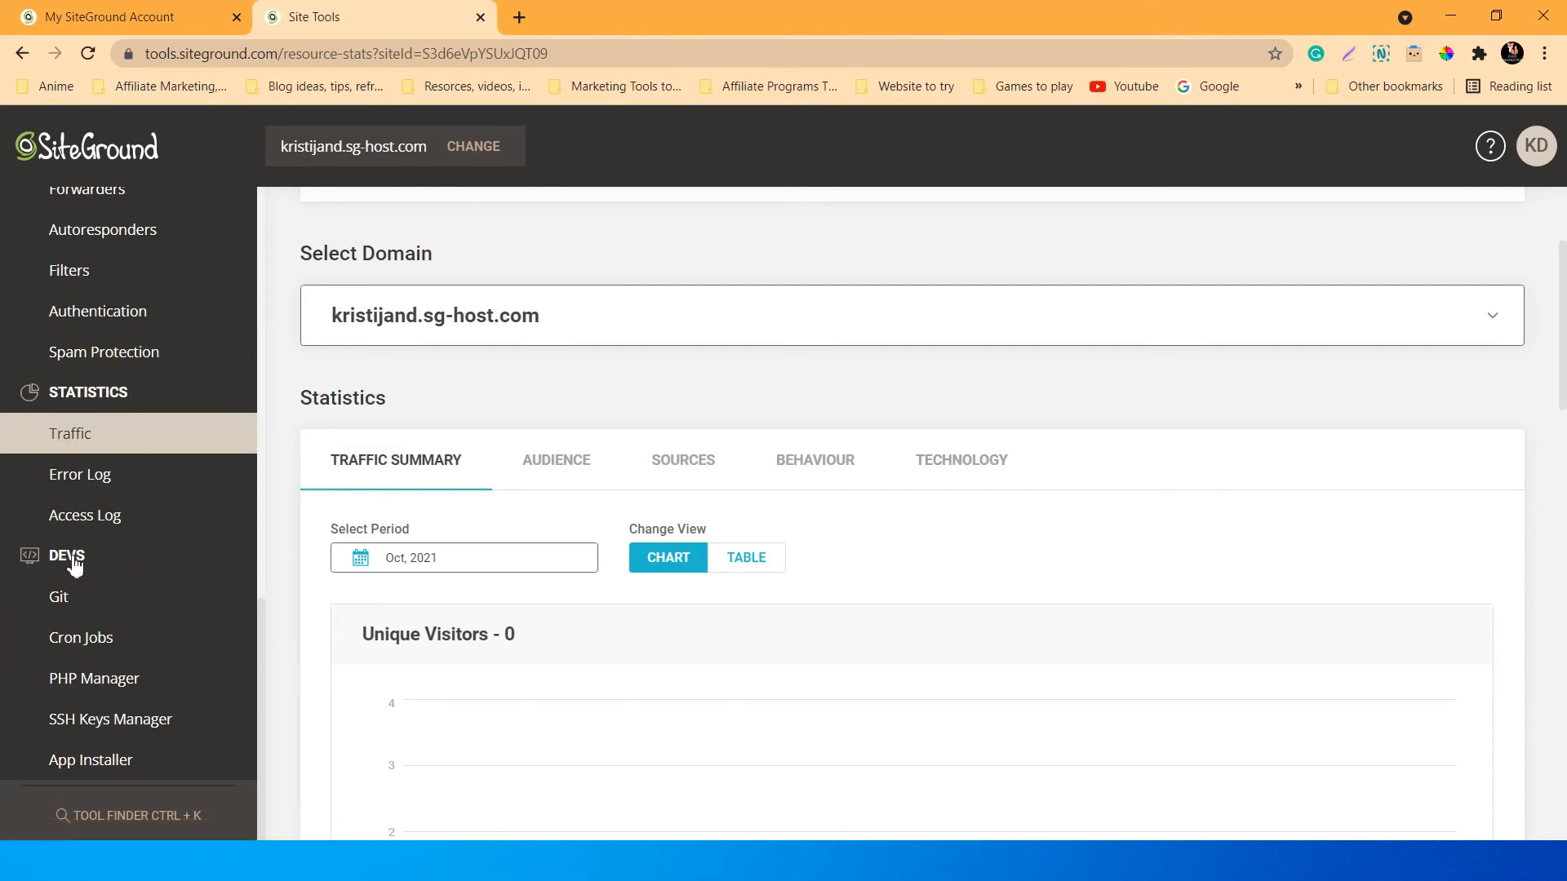
View the Git tool, then the Cron Jobs page with its empty new-job form.
{"action": "left_click", "coordinate": [73, 605]}
{"action": "scroll", "coordinate": [562, 626], "scroll_direction": "down", "scroll_amount": 2}
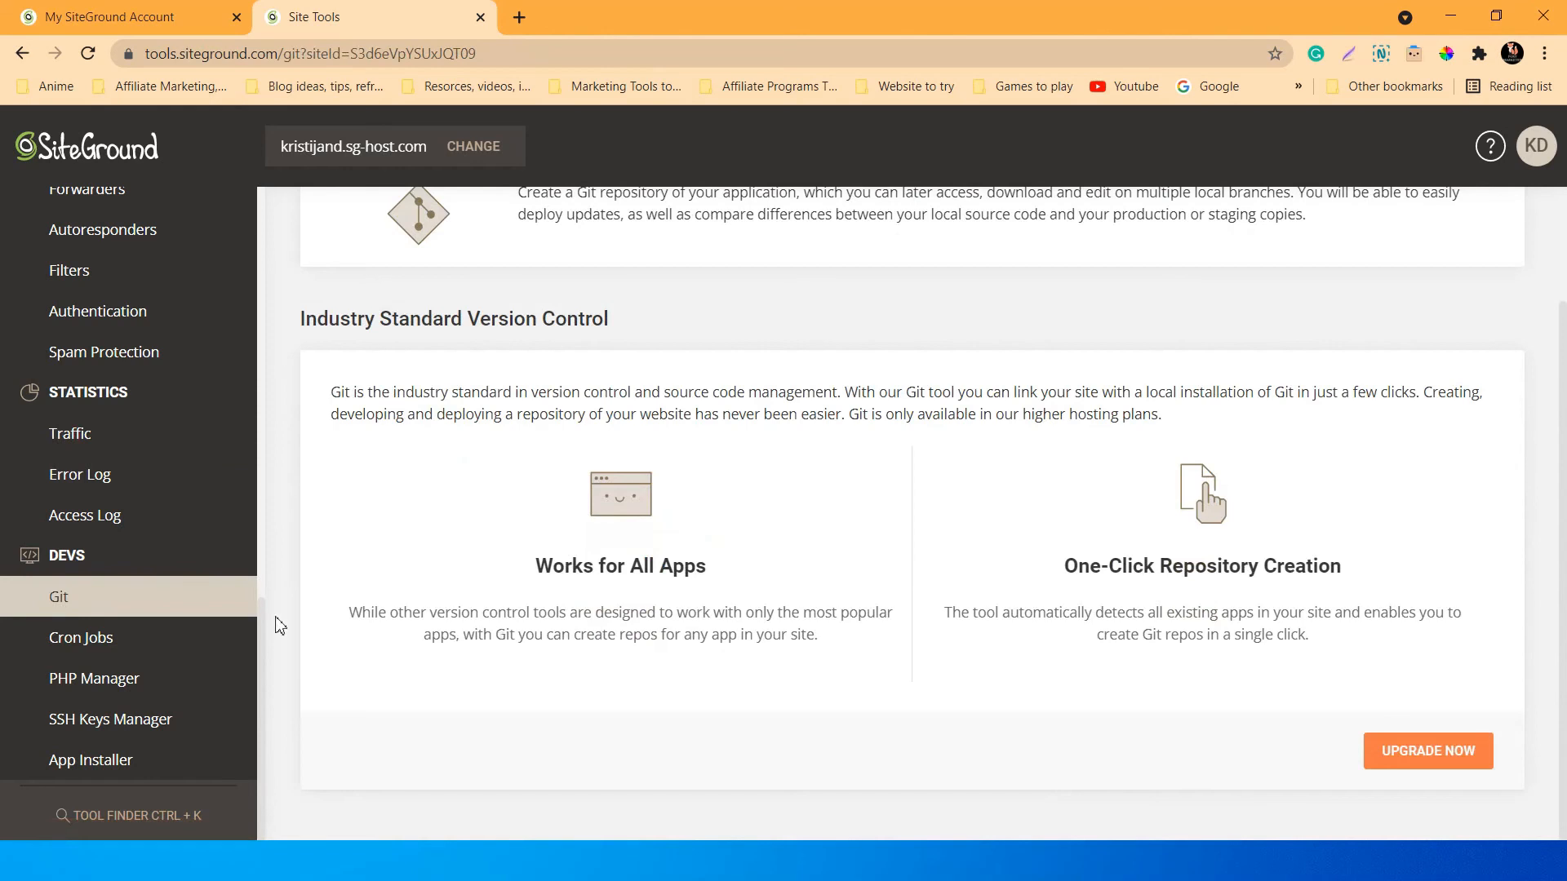
{"action": "left_click", "coordinate": [106, 645]}
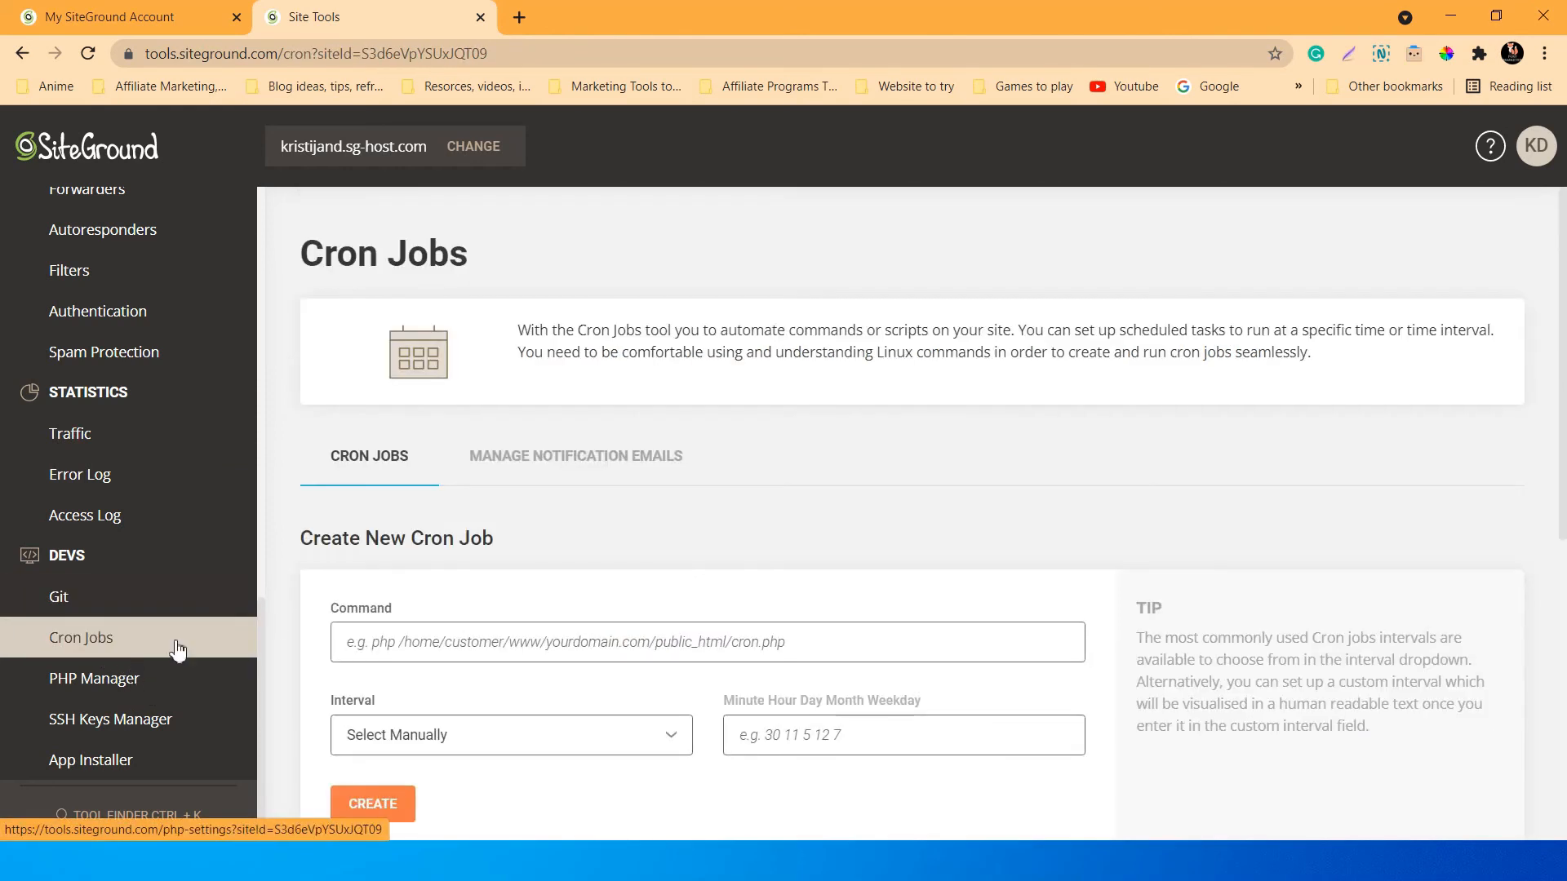
{"action": "scroll", "coordinate": [178, 645], "scroll_direction": "up", "scroll_amount": 15}
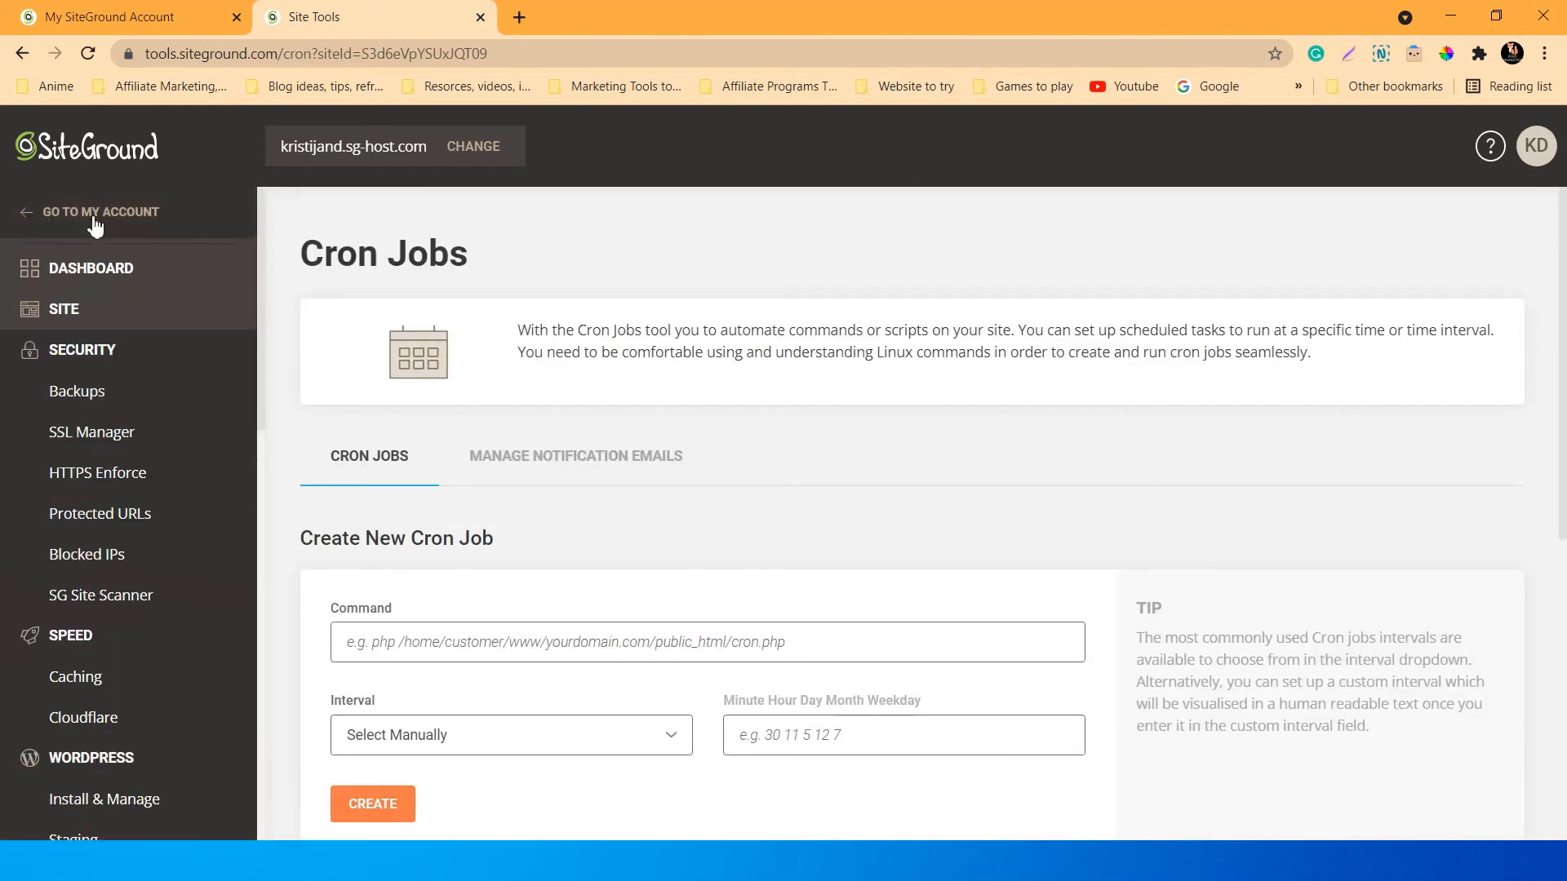
Return to the Client Area home and review the affiliate banner, notifications and plan-expiry notice.
{"action": "left_click", "coordinate": [96, 216]}
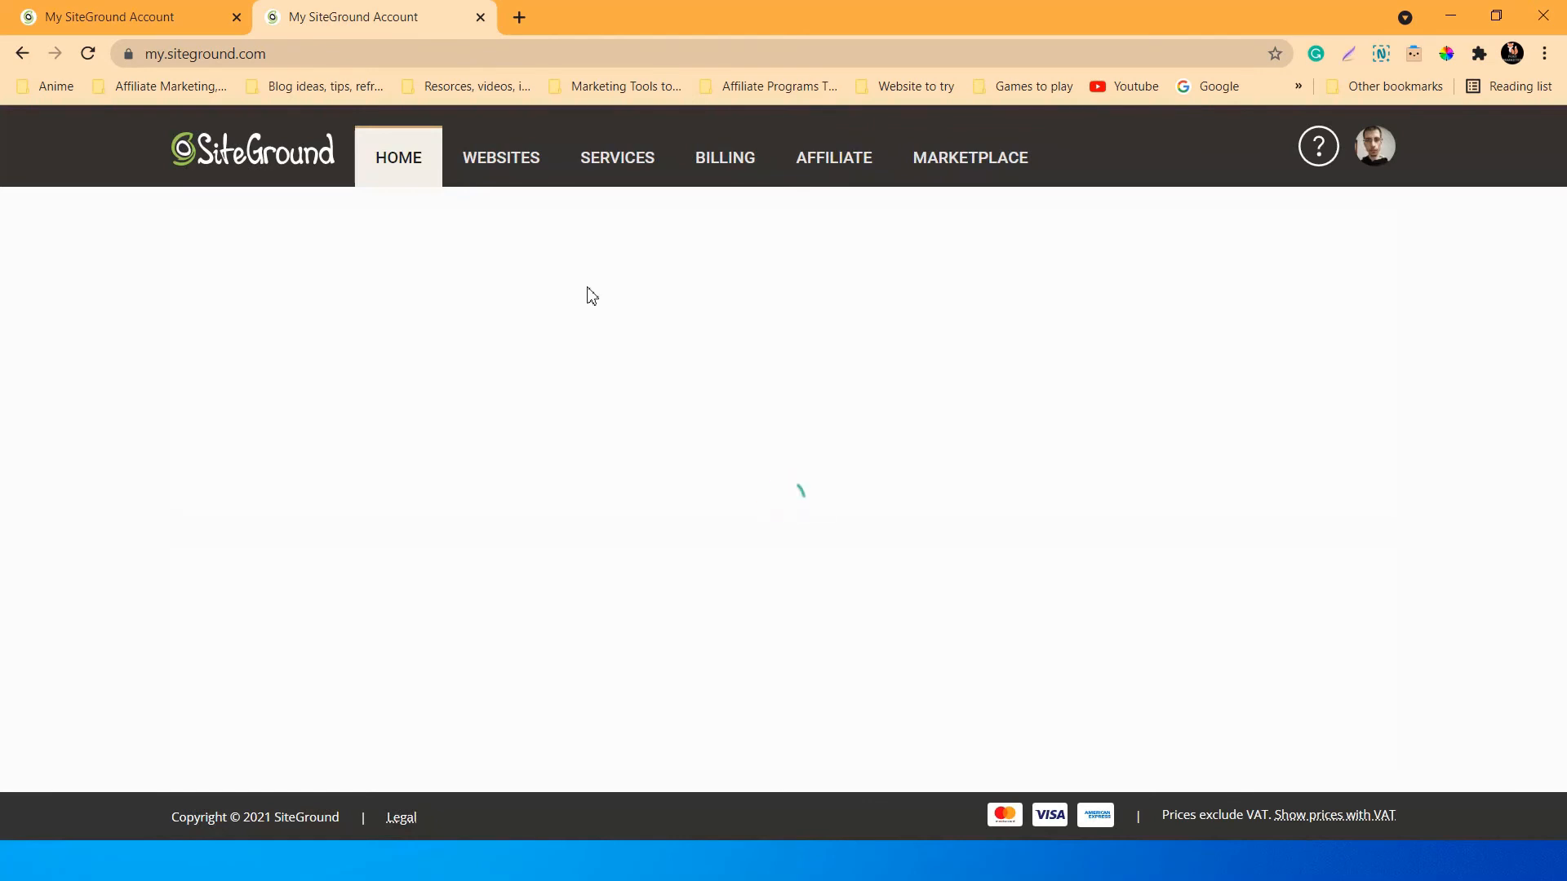
{"action": "scroll", "coordinate": [580, 383], "scroll_direction": "down", "scroll_amount": 2}
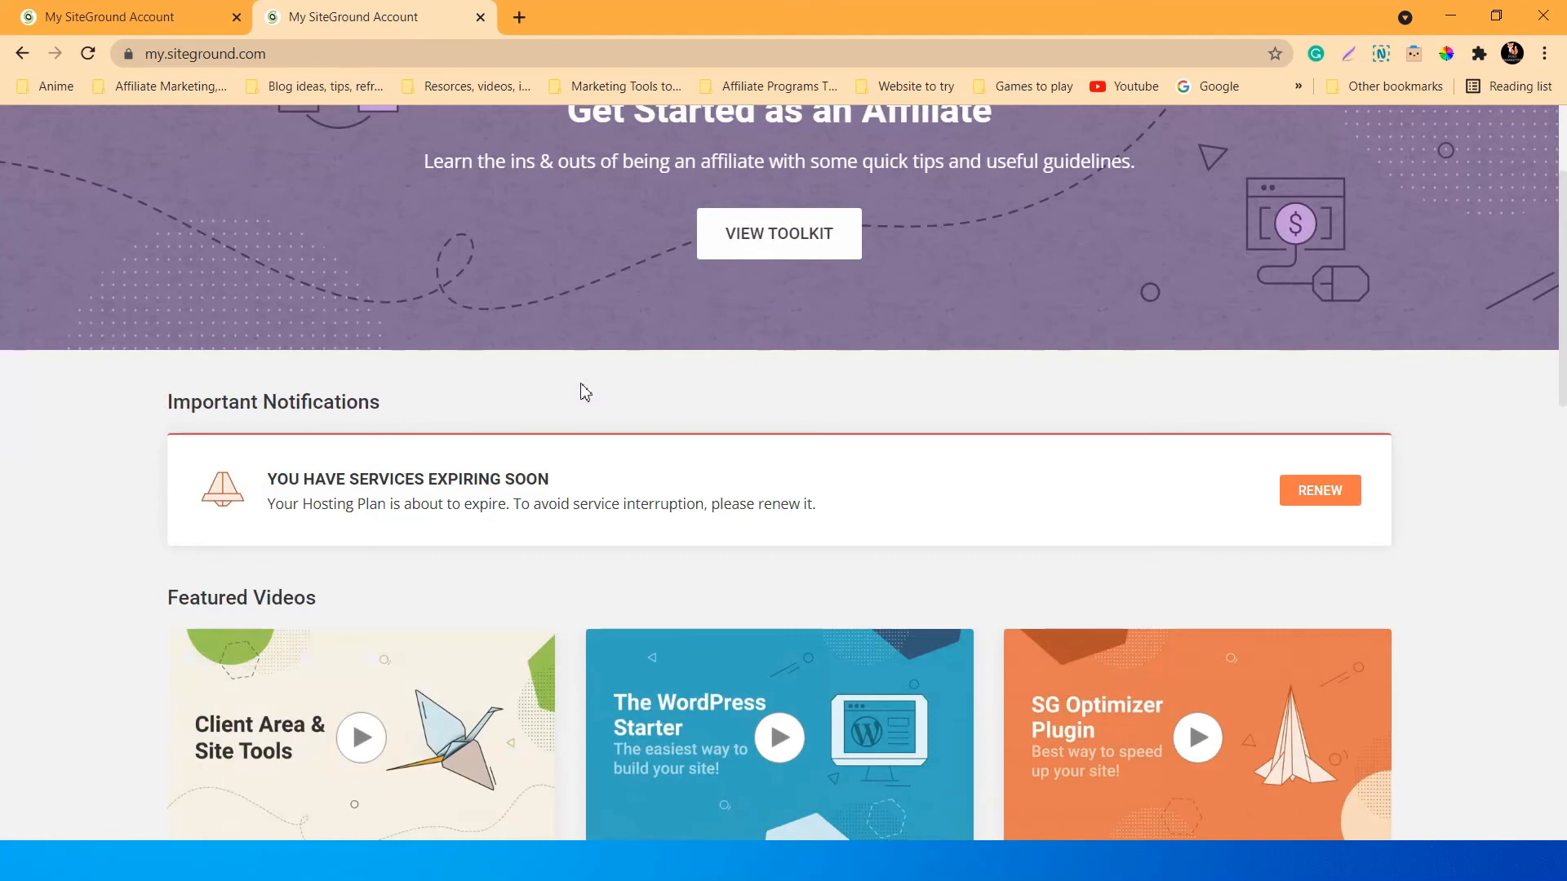
{"action": "scroll", "coordinate": [140, 375], "scroll_direction": "down", "scroll_amount": 3}
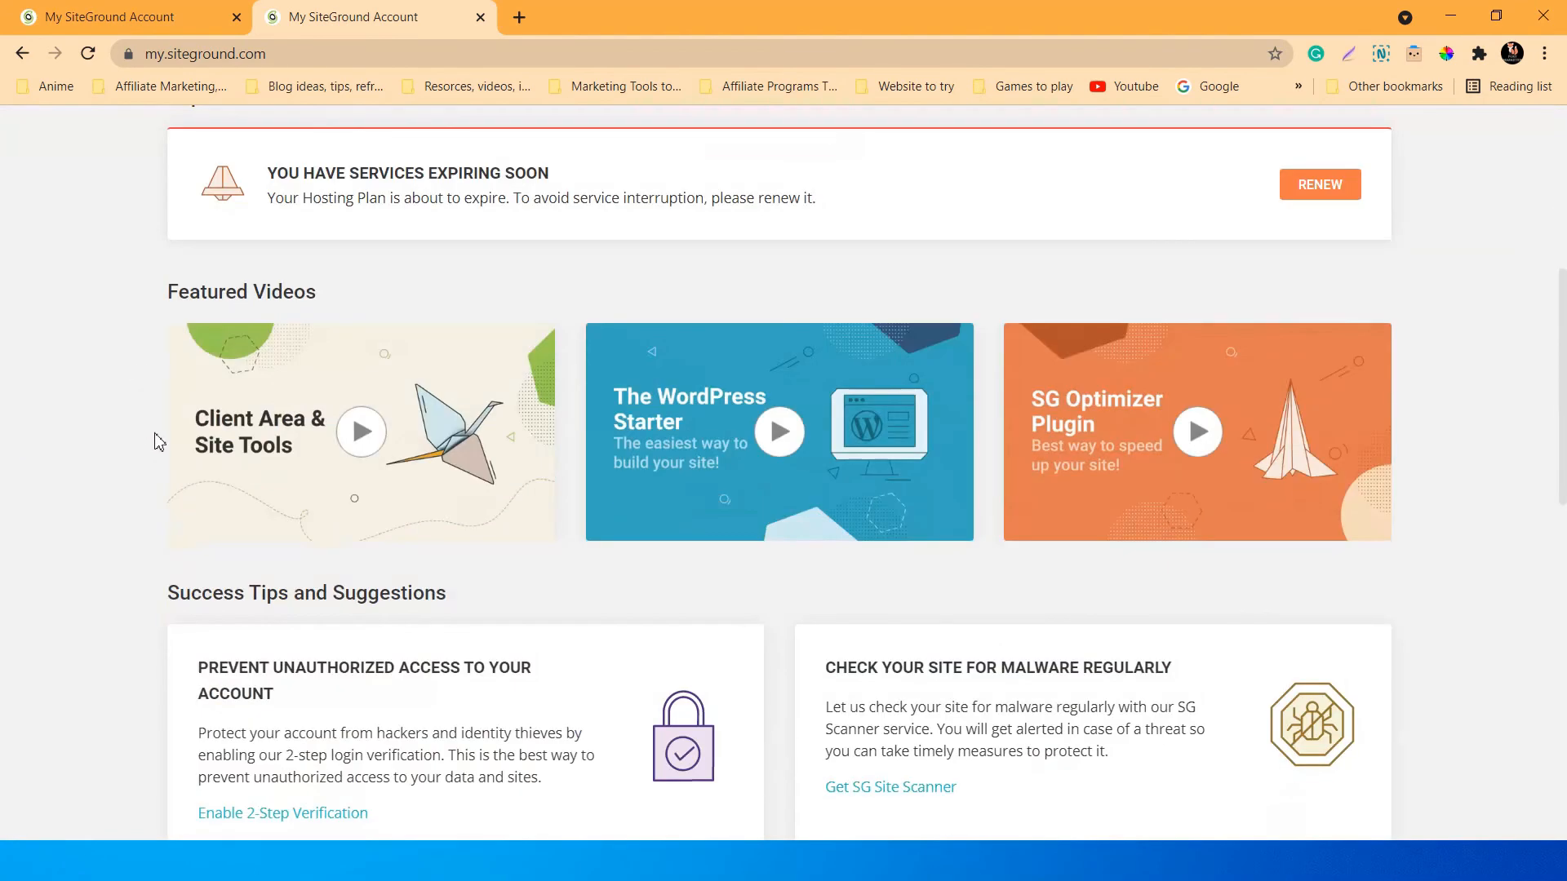
{"action": "scroll", "coordinate": [154, 441], "scroll_direction": "down", "scroll_amount": 2}
{"action": "scroll", "coordinate": [158, 438], "scroll_direction": "up", "scroll_amount": 1}
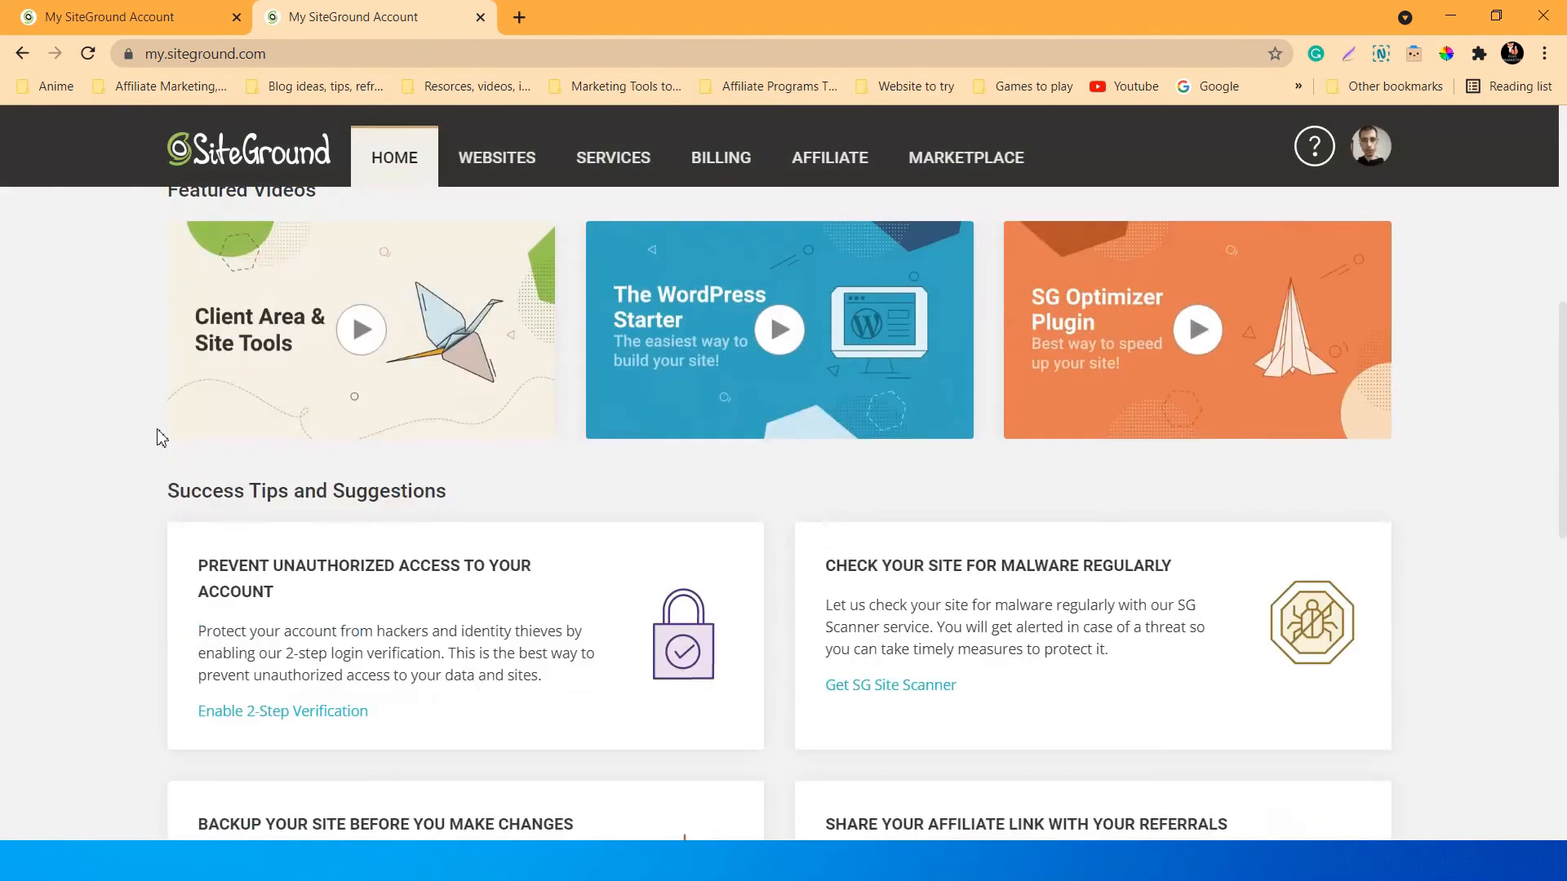
{"action": "scroll", "coordinate": [160, 438], "scroll_direction": "up", "scroll_amount": 2}
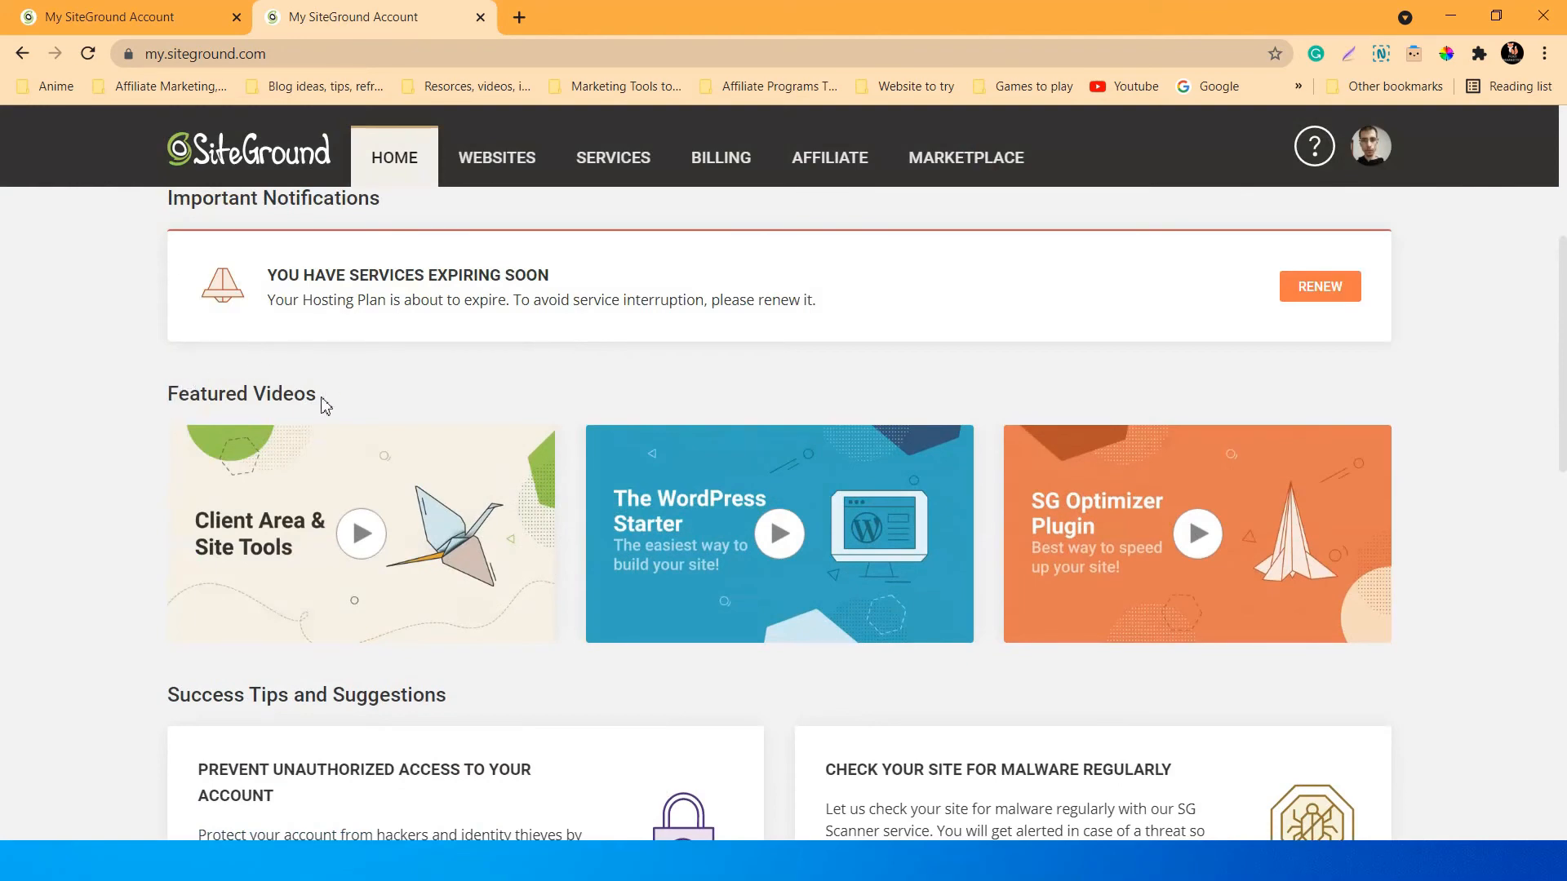
{"action": "scroll", "coordinate": [147, 516], "scroll_direction": "down", "scroll_amount": 1}
{"action": "scroll", "coordinate": [147, 515], "scroll_direction": "up", "scroll_amount": 3}
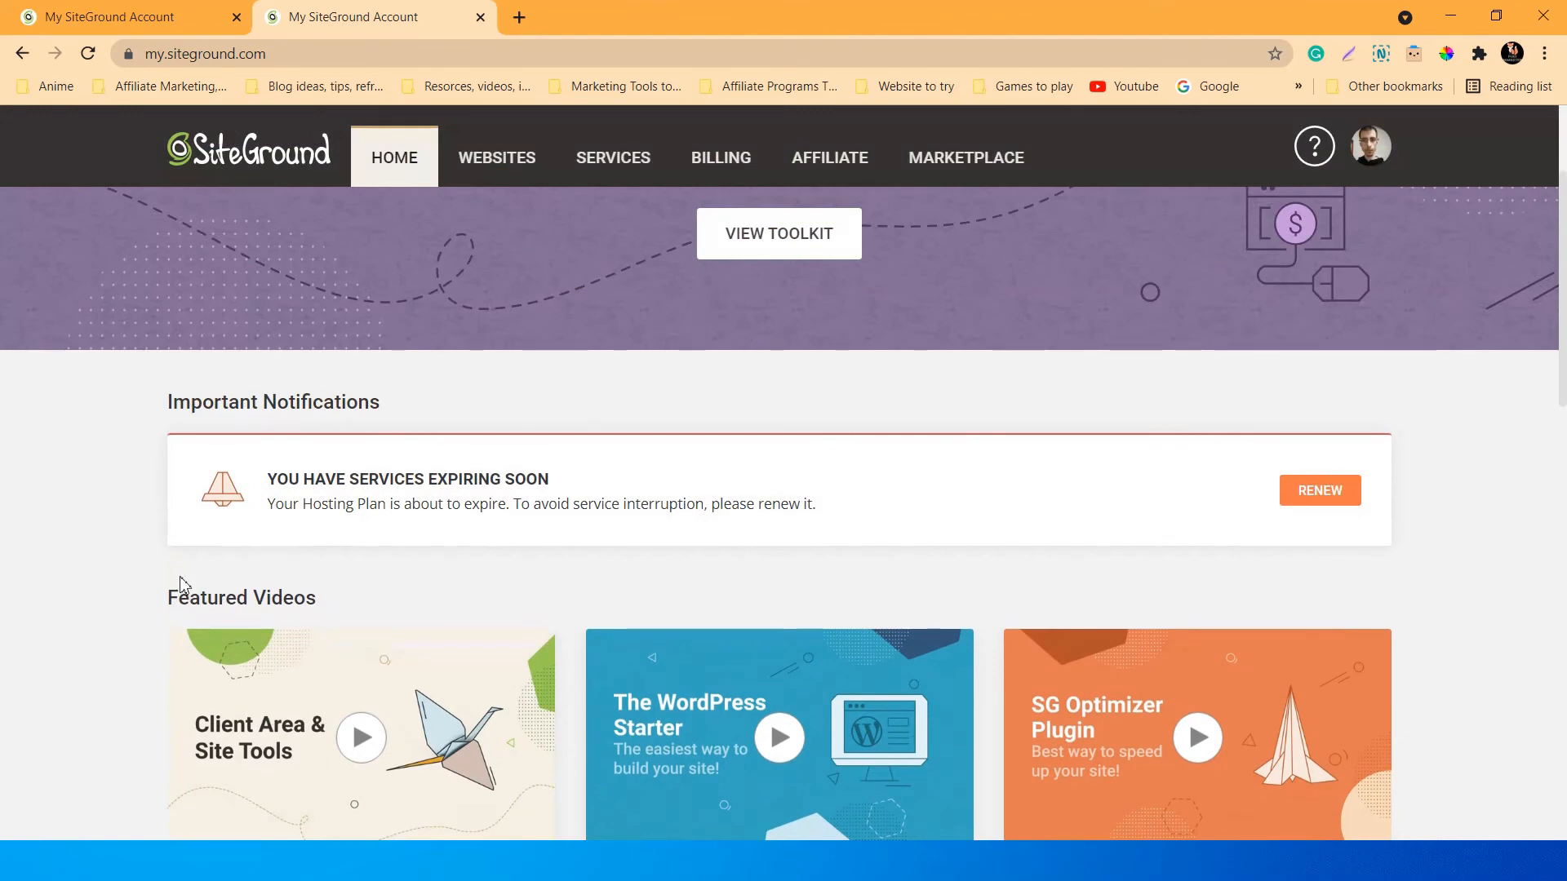
{"action": "scroll", "coordinate": [127, 601], "scroll_direction": "down", "scroll_amount": 6}
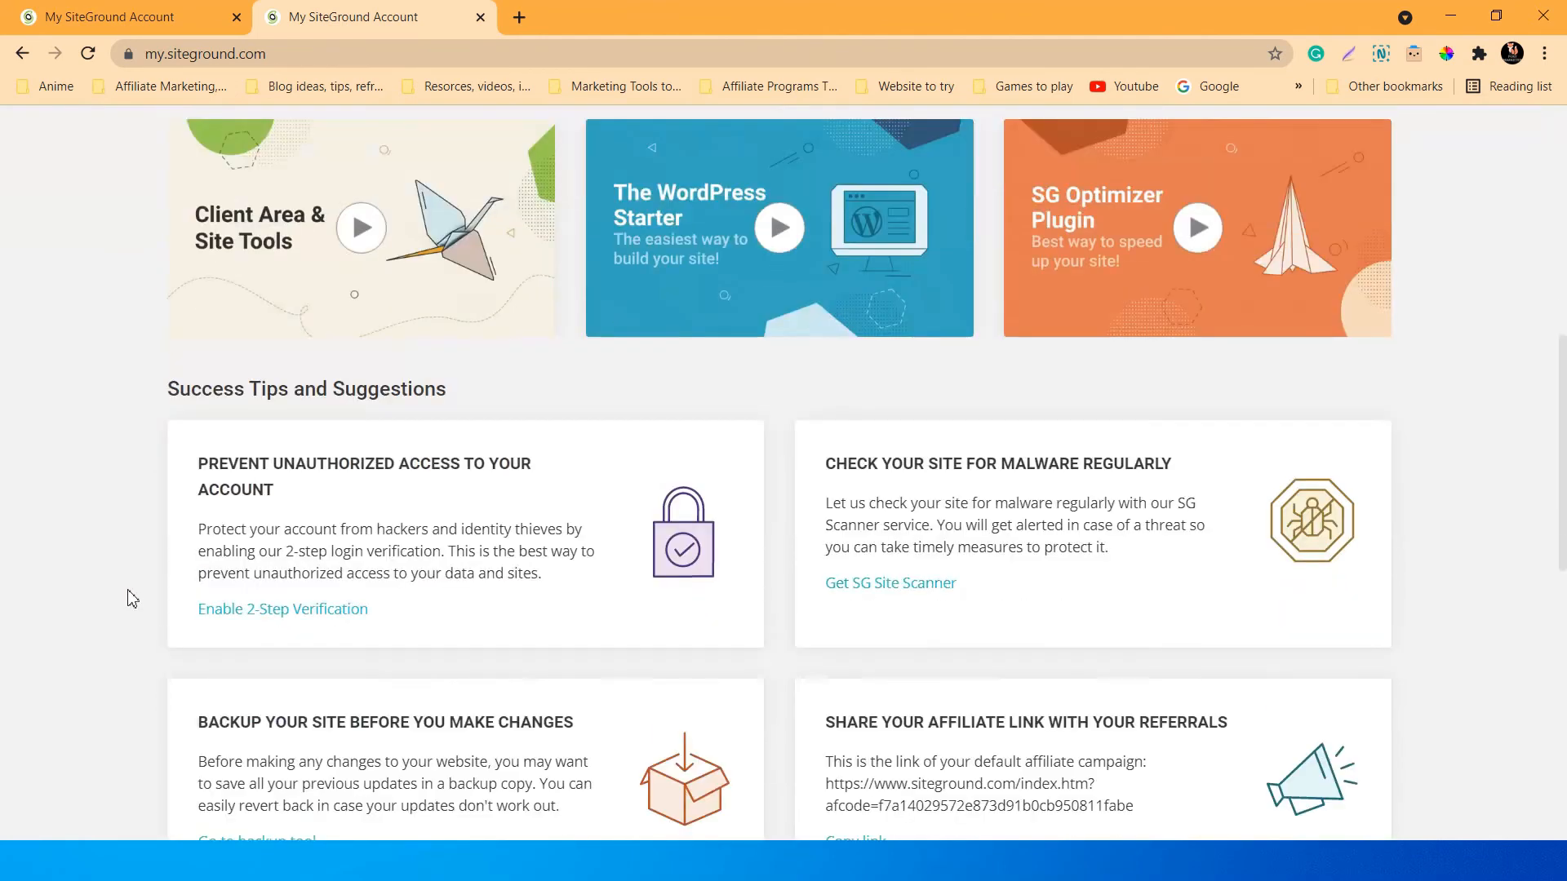
{"action": "scroll", "coordinate": [127, 601], "scroll_direction": "down", "scroll_amount": 1}
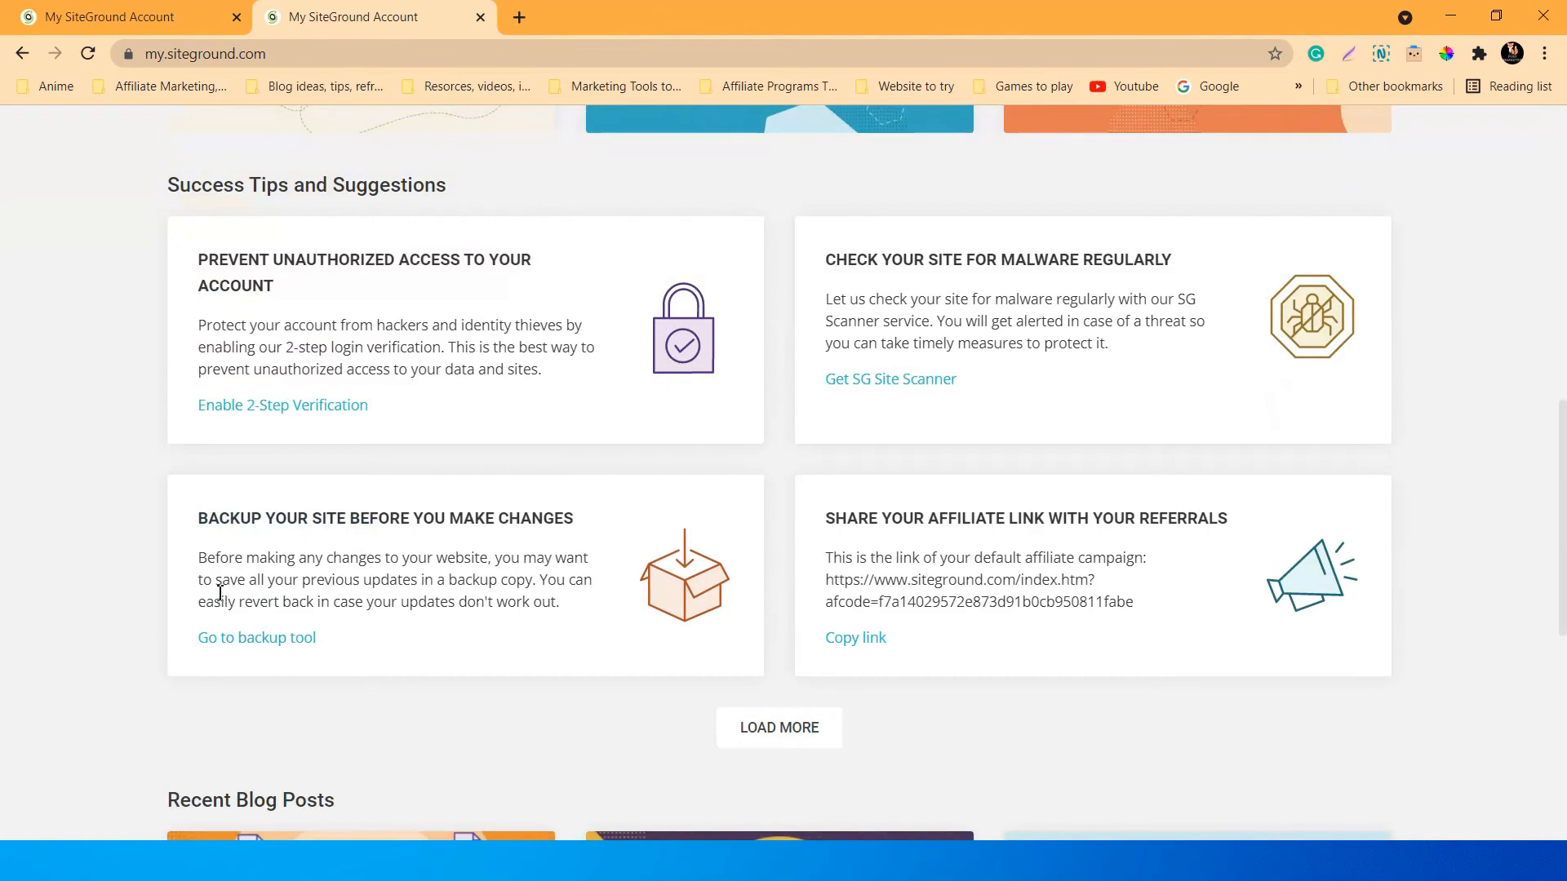
{"action": "scroll", "coordinate": [327, 661], "scroll_direction": "down", "scroll_amount": 5}
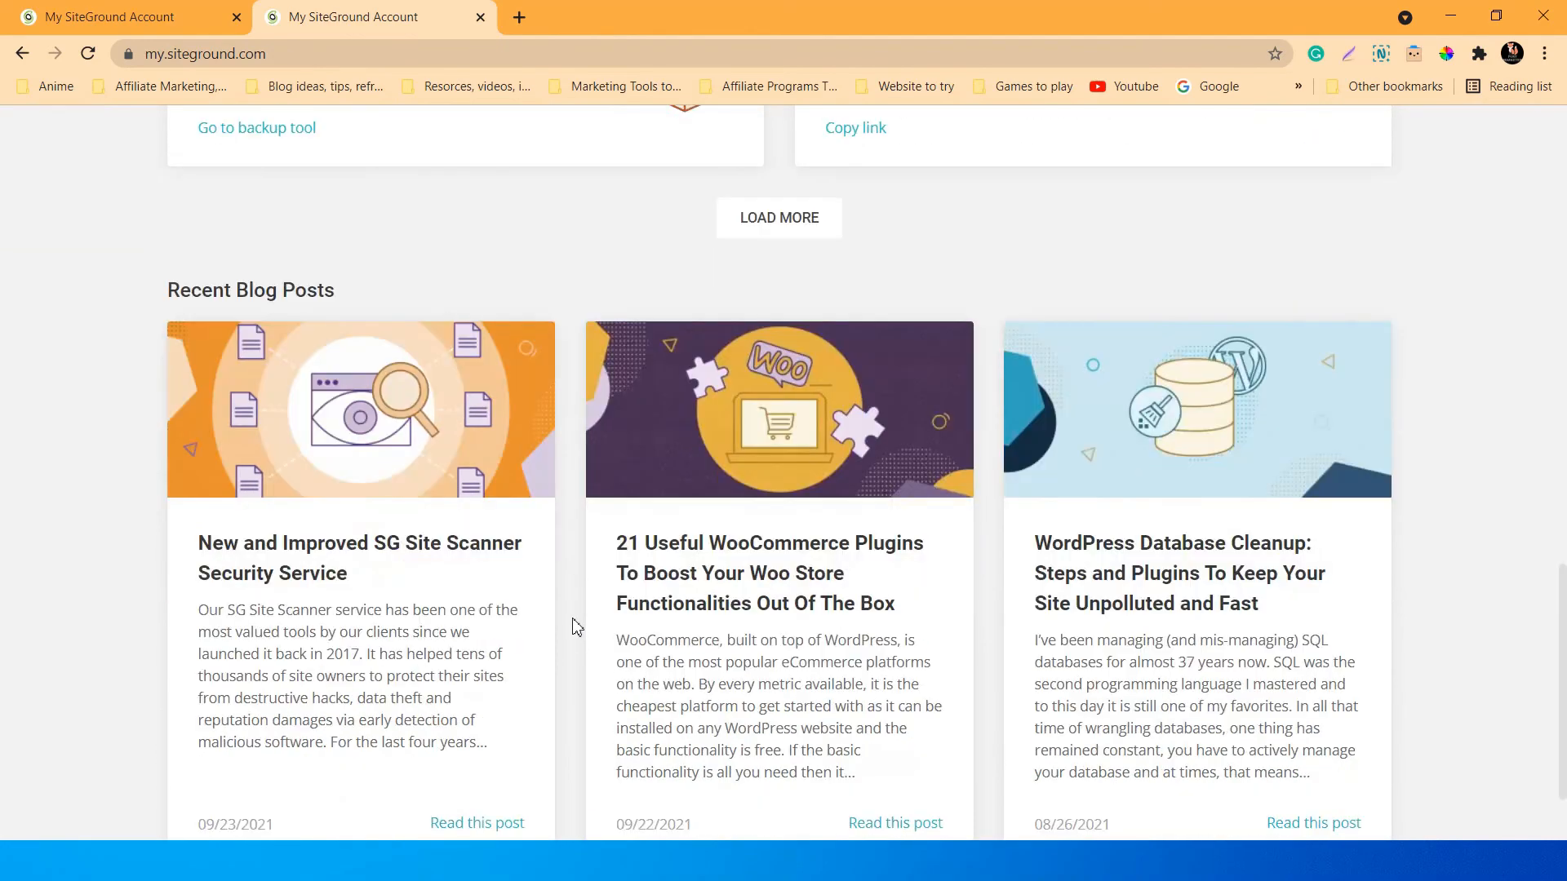
{"action": "scroll", "coordinate": [620, 628], "scroll_direction": "up", "scroll_amount": 3}
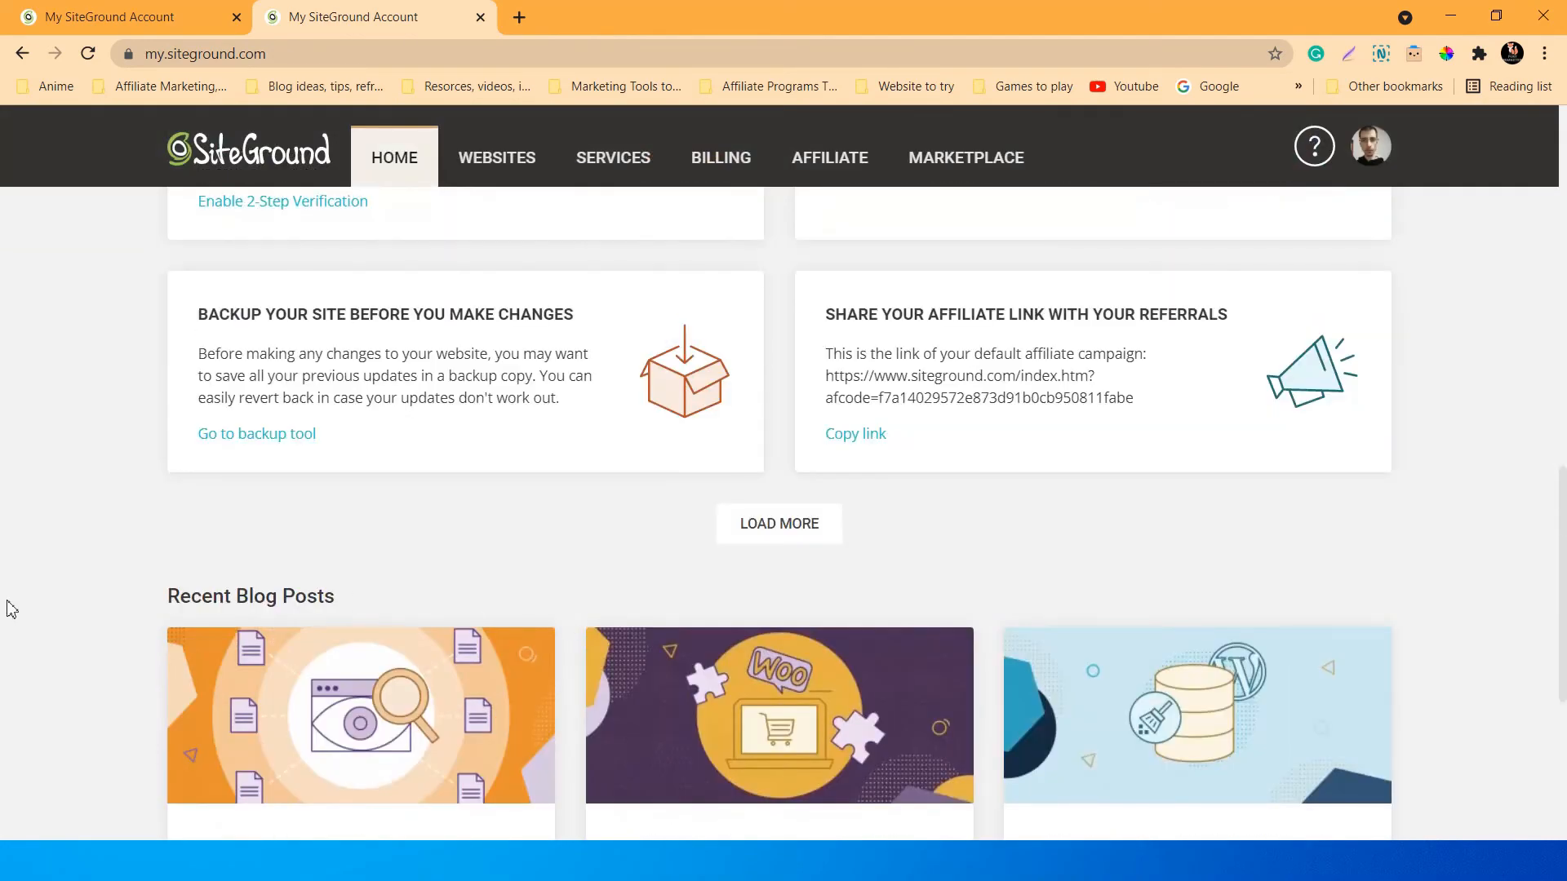
{"action": "scroll", "coordinate": [10, 608], "scroll_direction": "up", "scroll_amount": 11}
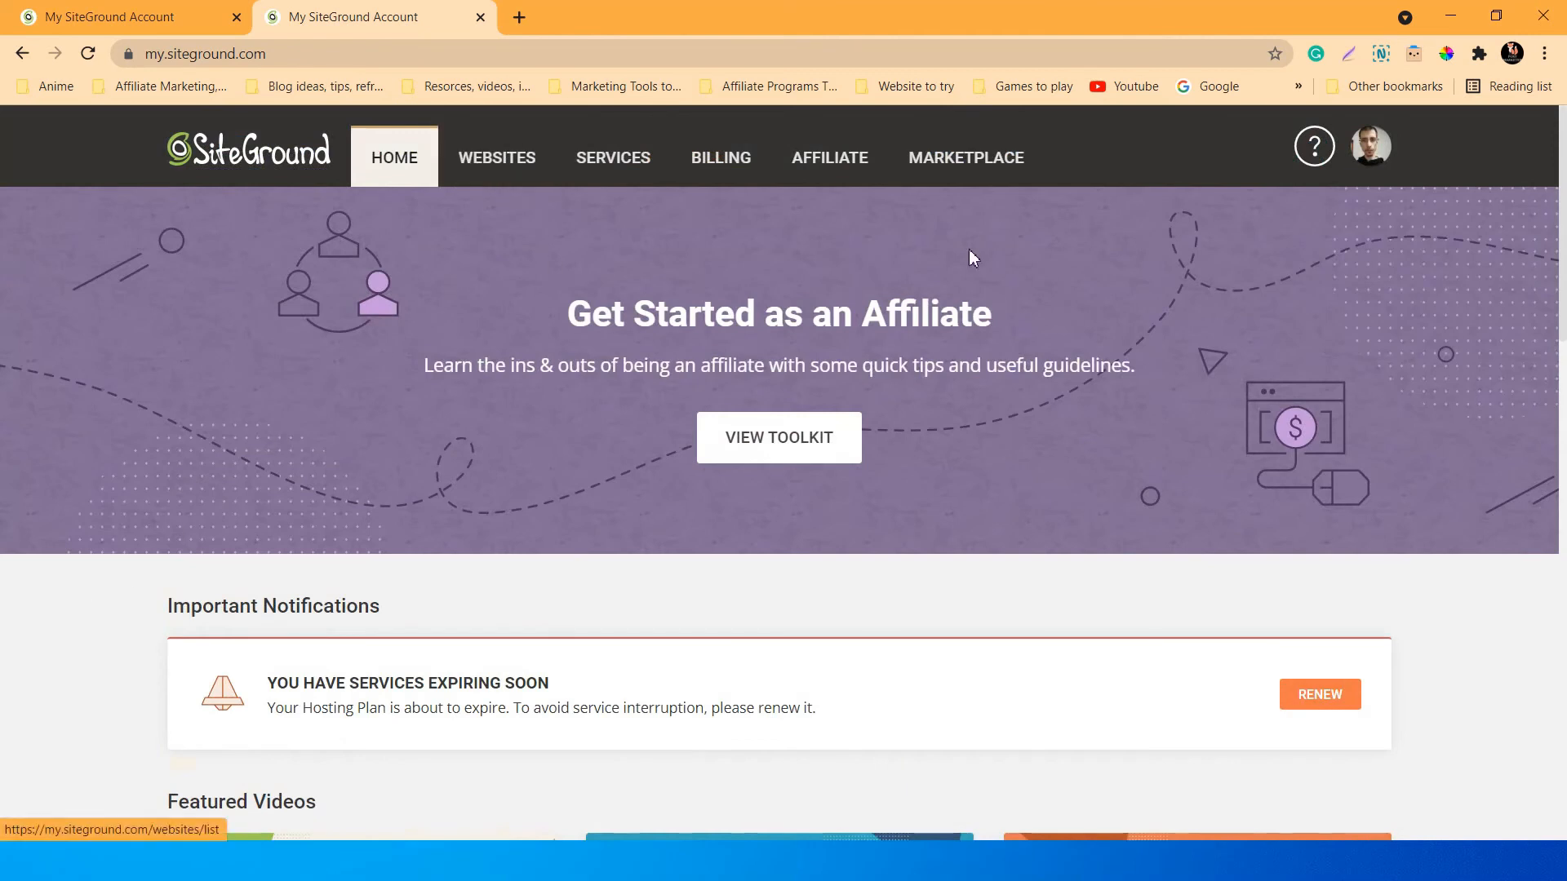
View the two sites in My Websites, check the empty Collaborations list, and return.
{"action": "left_click", "coordinate": [510, 167]}
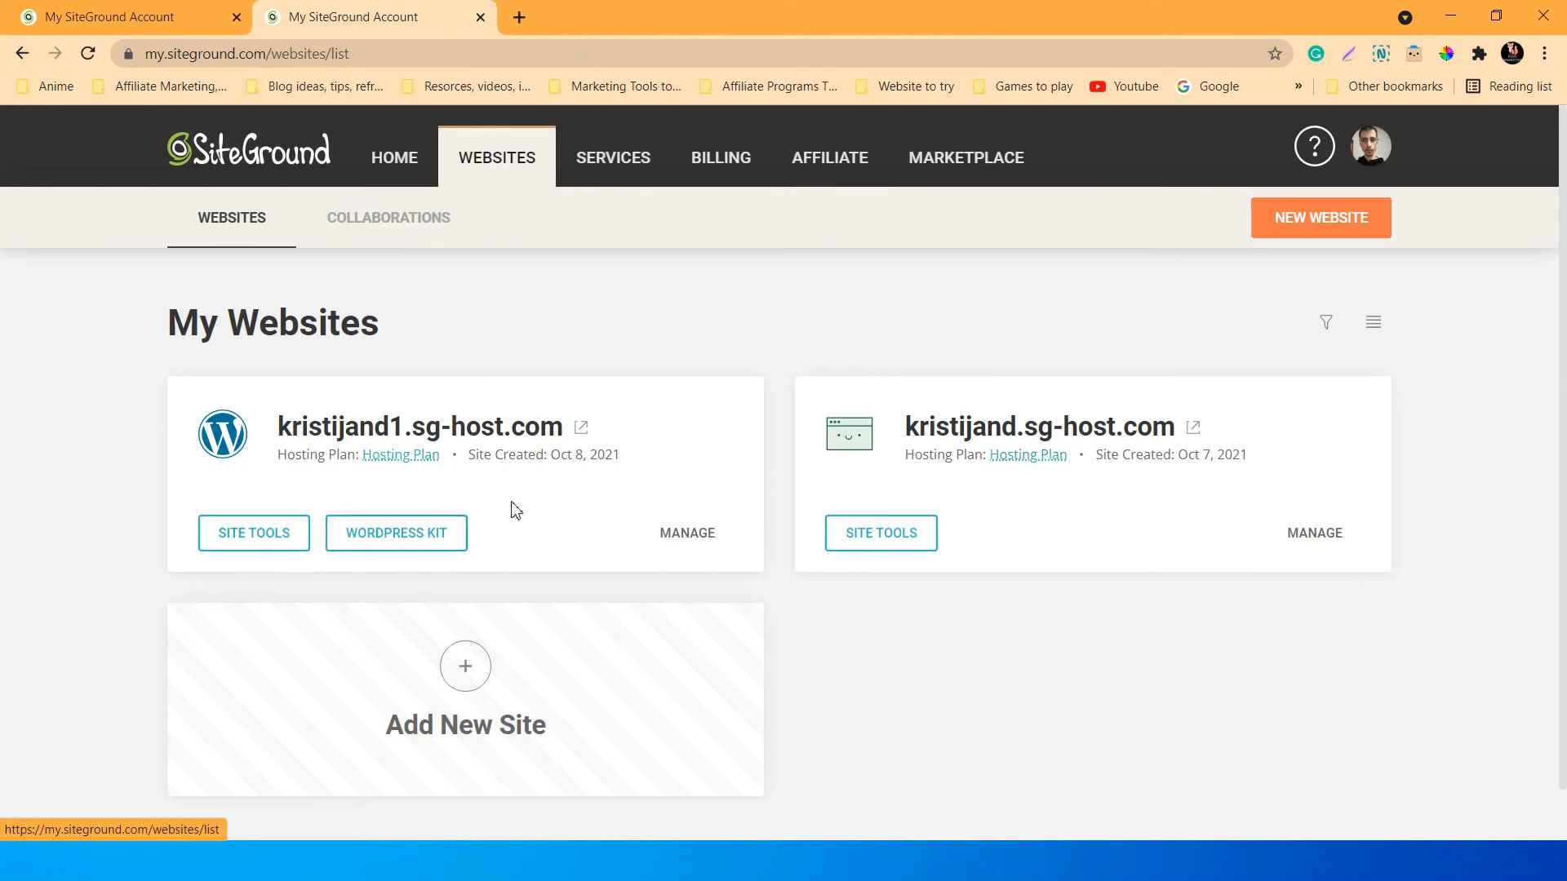
{"action": "scroll", "coordinate": [595, 462], "scroll_direction": "down", "scroll_amount": 1}
{"action": "scroll", "coordinate": [618, 624], "scroll_direction": "up", "scroll_amount": 1}
{"action": "left_click", "coordinate": [380, 230]}
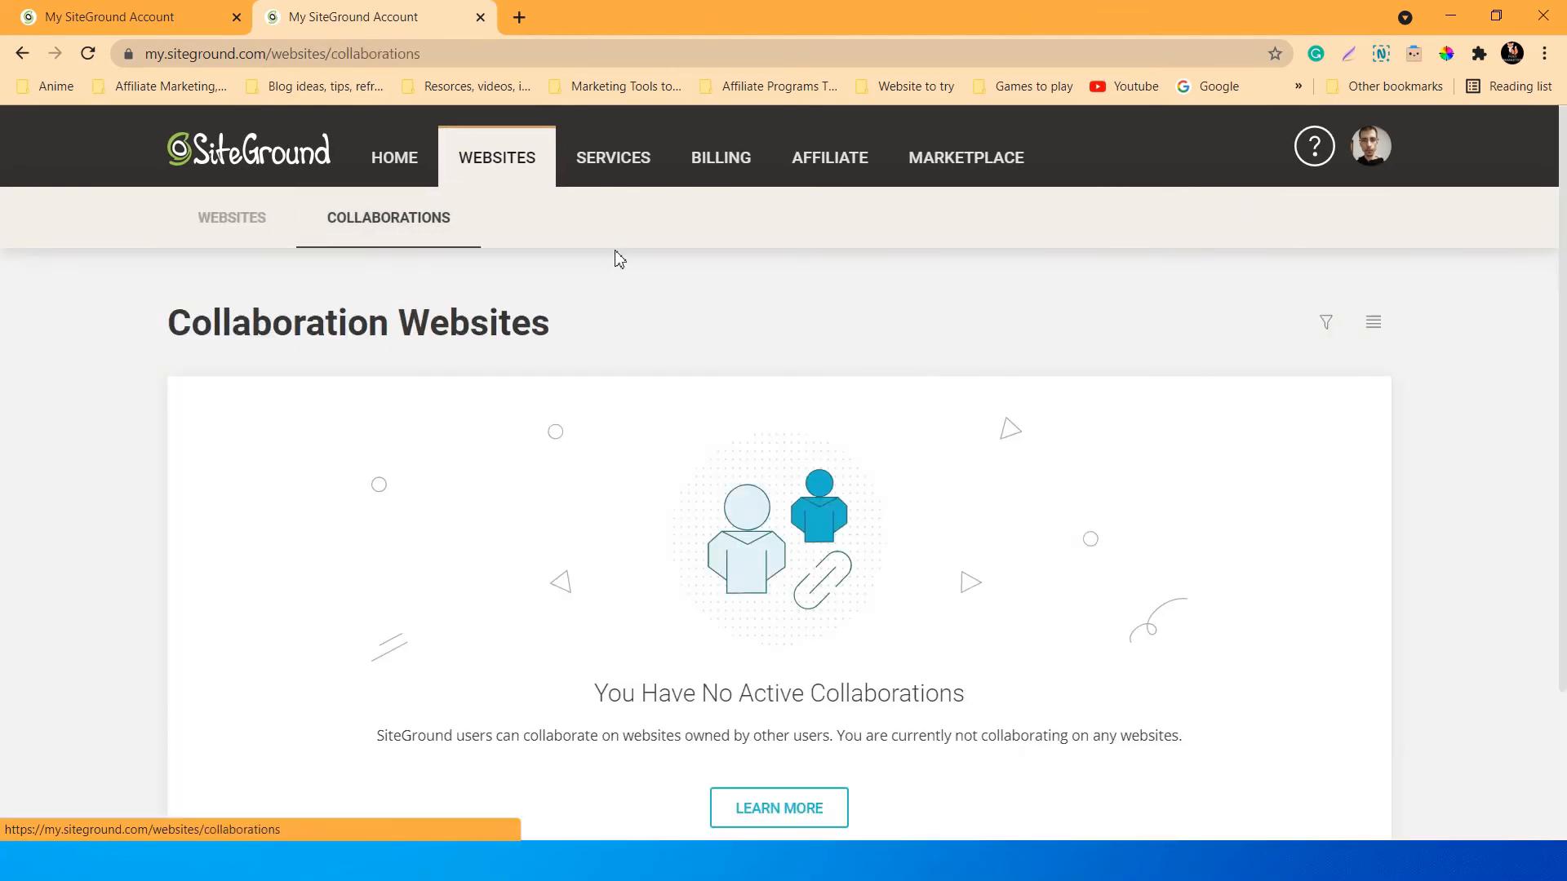
{"action": "scroll", "coordinate": [886, 619], "scroll_direction": "down", "scroll_amount": 3}
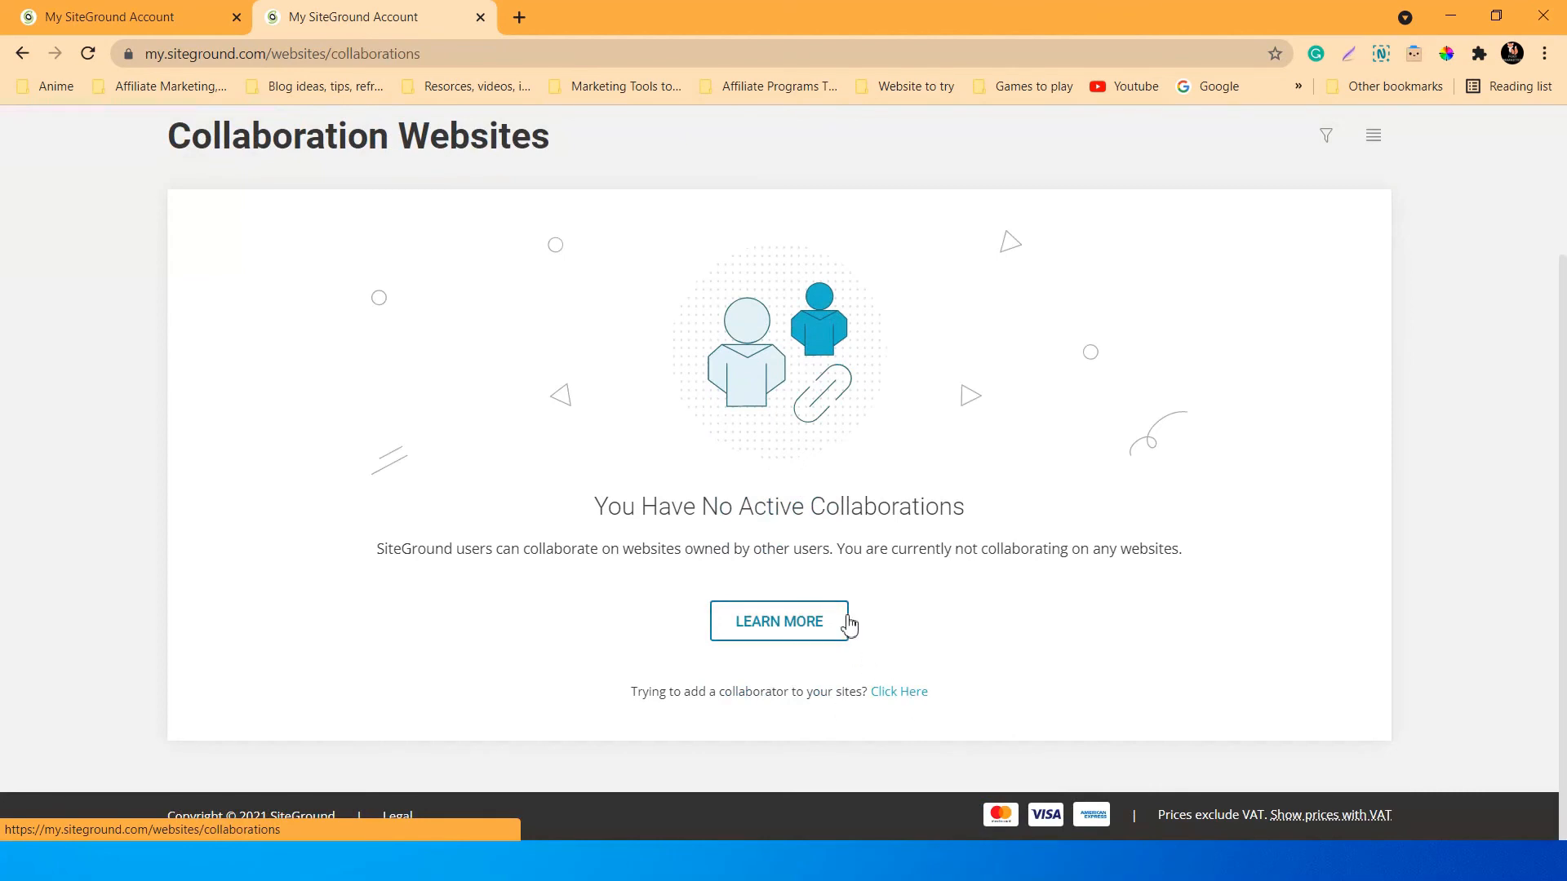
{"action": "scroll", "coordinate": [849, 624], "scroll_direction": "up", "scroll_amount": 3}
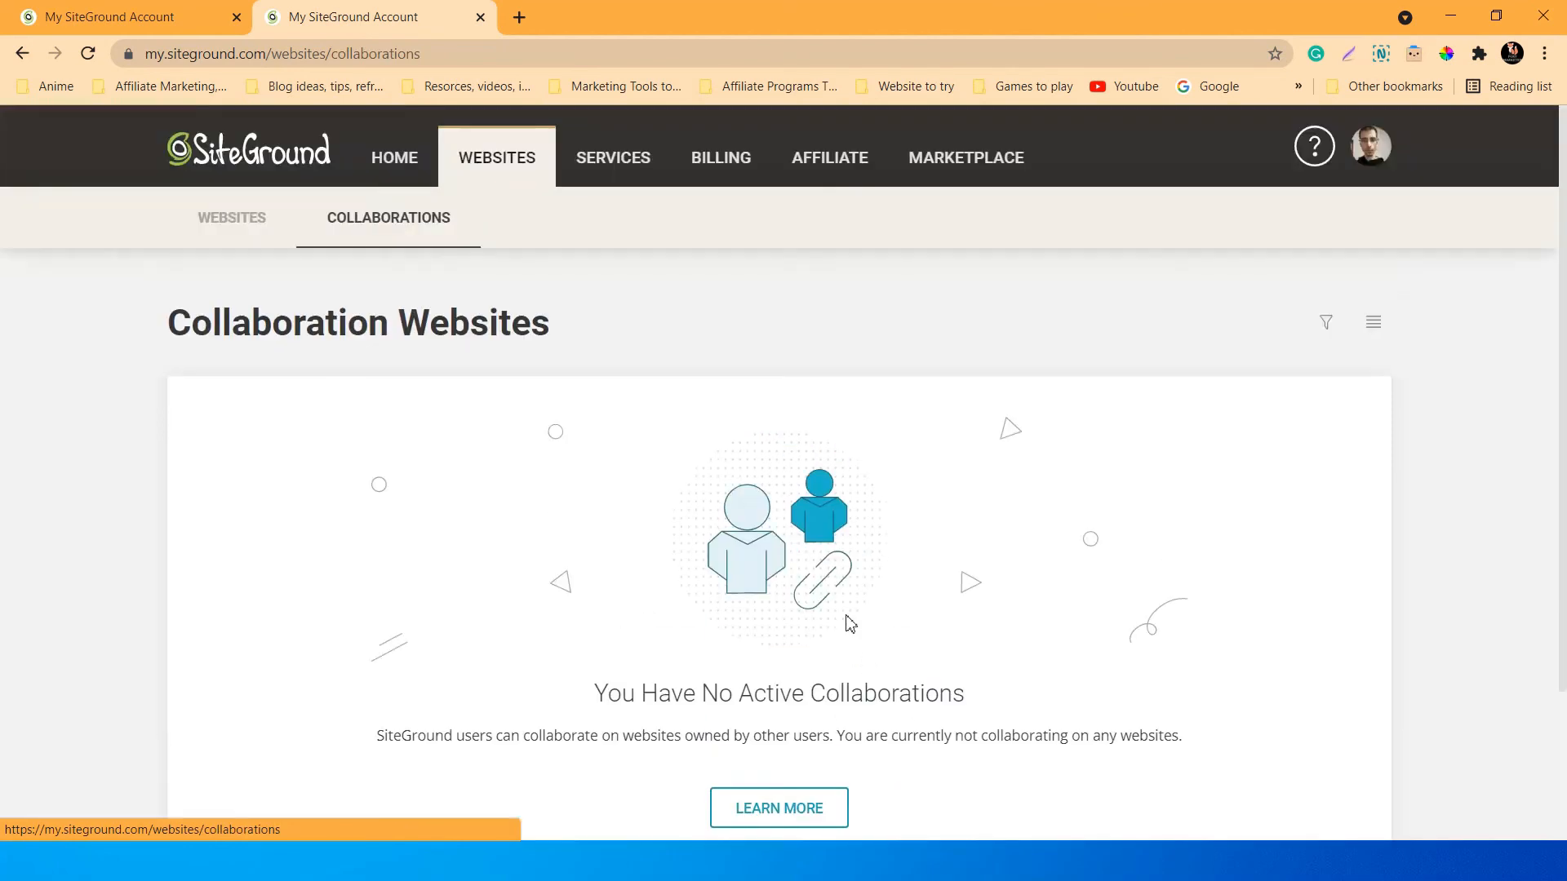
{"action": "left_click", "coordinate": [262, 236]}
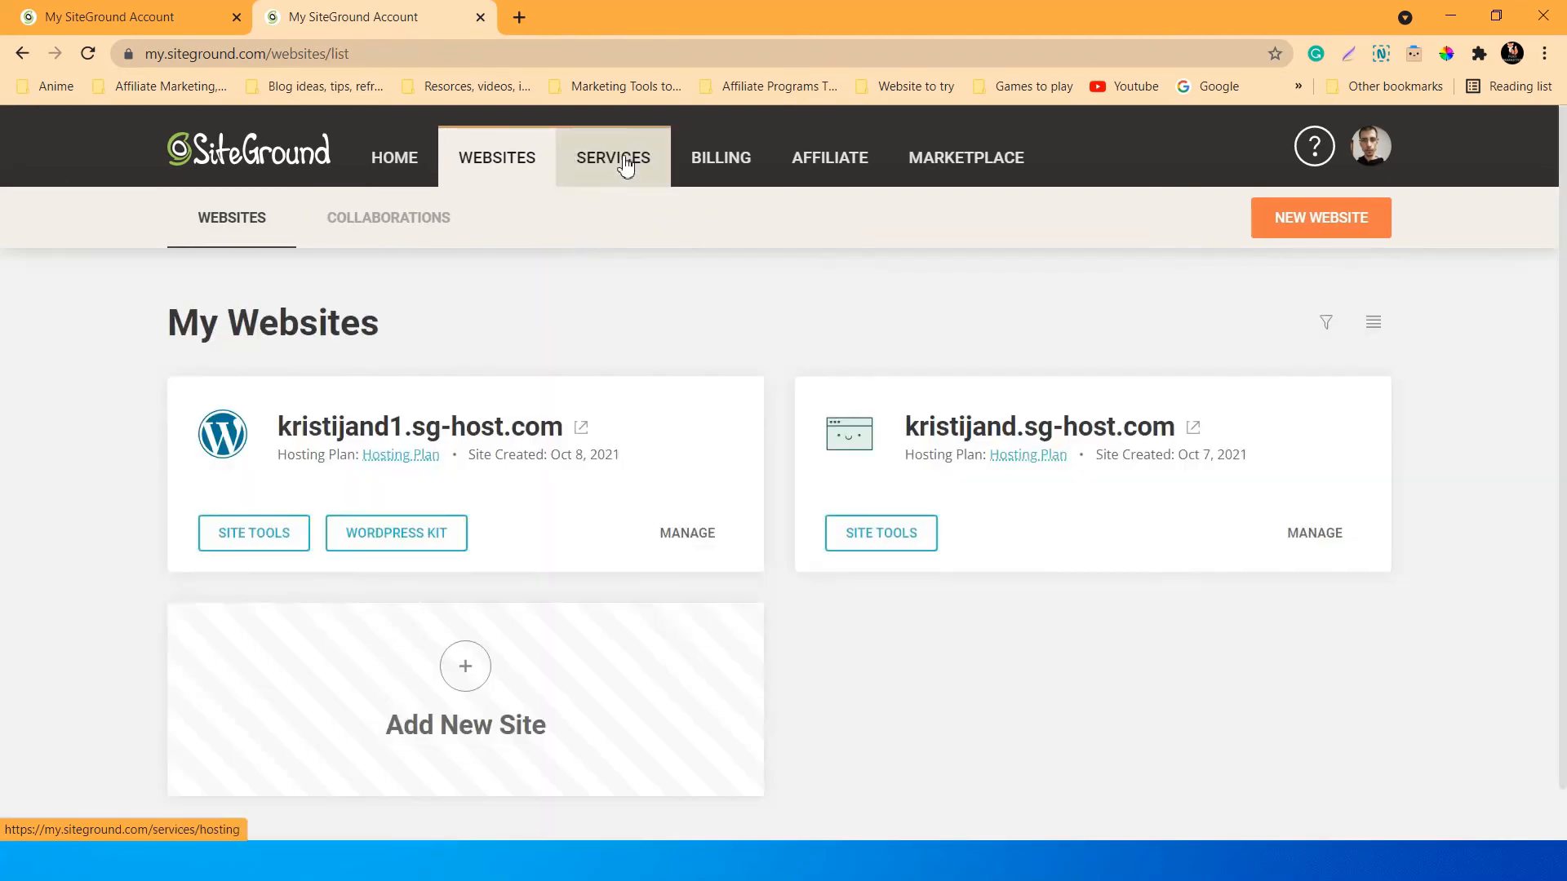
Review My Hosting Plans, then the My Domains page showing no domain names.
{"action": "left_click", "coordinate": [621, 163]}
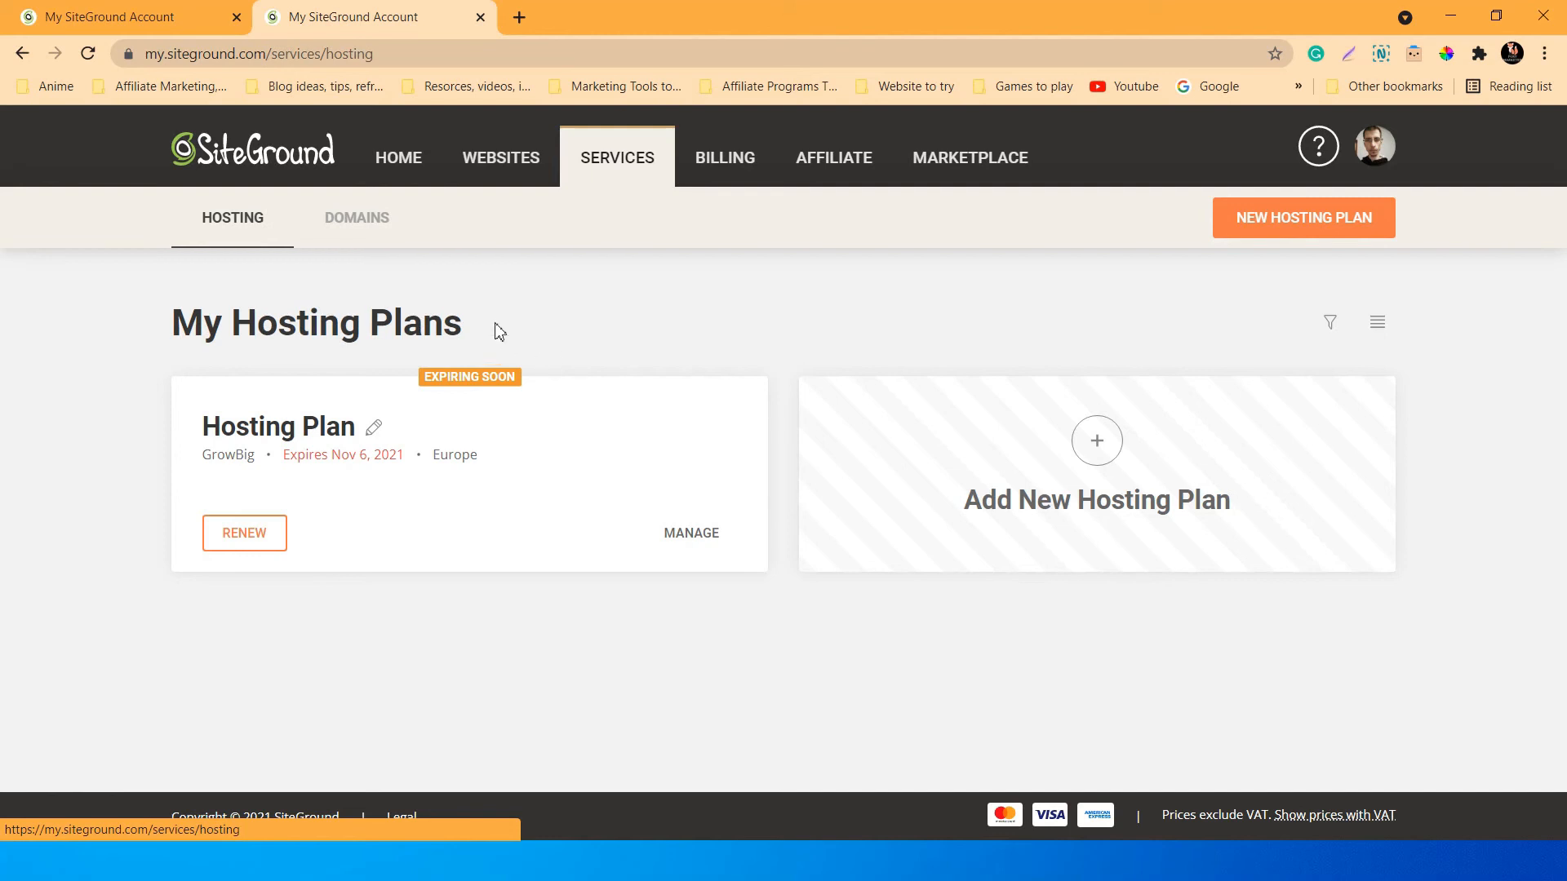
{"action": "left_click", "coordinate": [366, 242]}
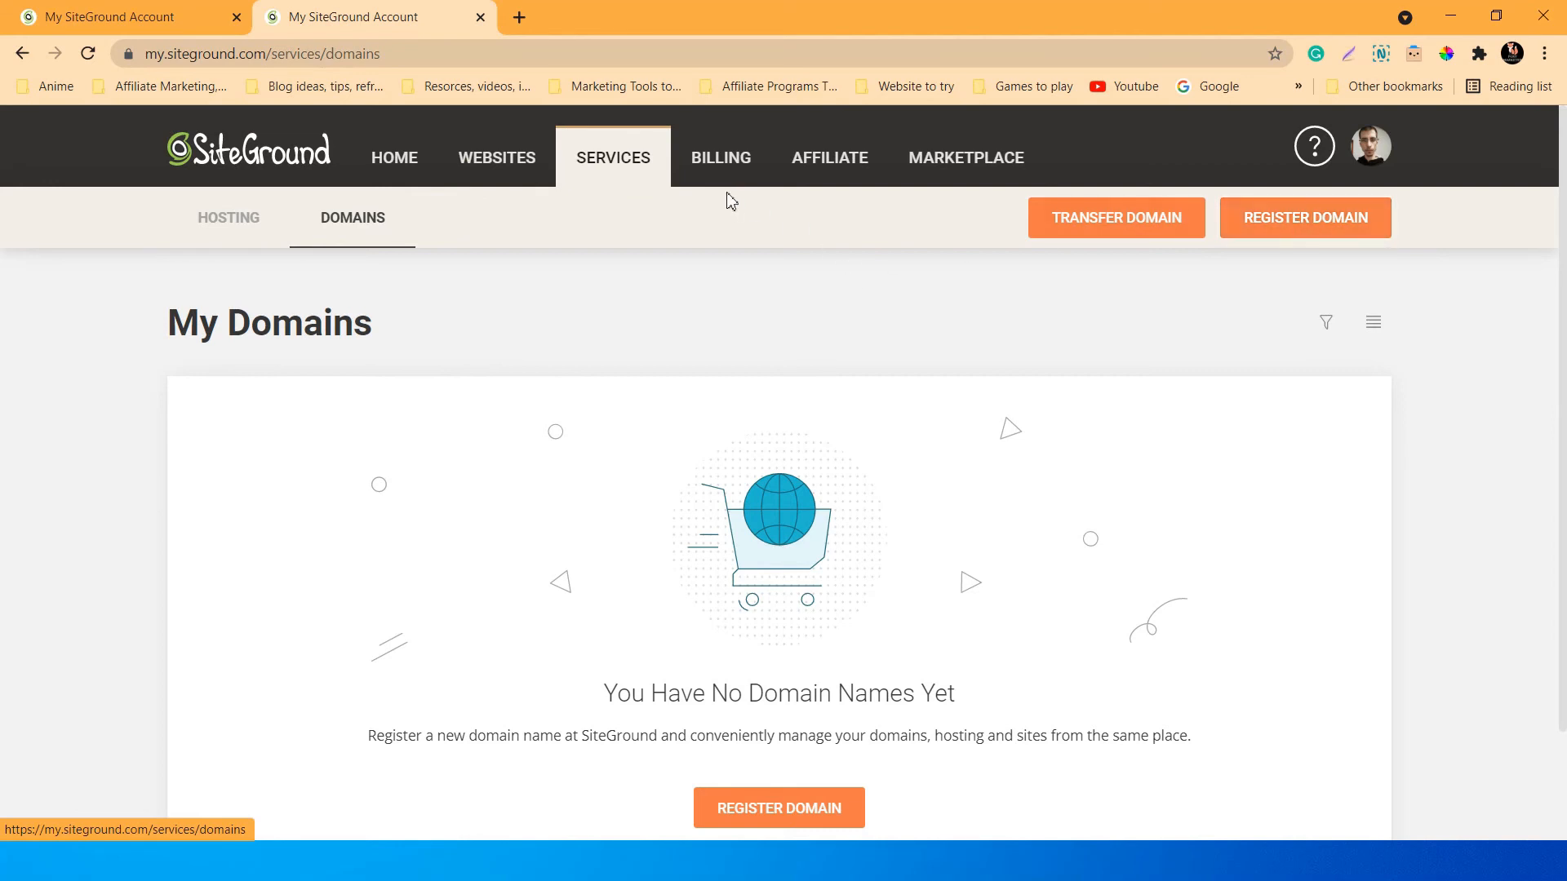
{"action": "scroll", "coordinate": [733, 357], "scroll_direction": "down", "scroll_amount": 2}
{"action": "scroll", "coordinate": [733, 358], "scroll_direction": "up", "scroll_amount": 2}
Review the Billing Details page, which has no card on file.
{"action": "left_click", "coordinate": [722, 166]}
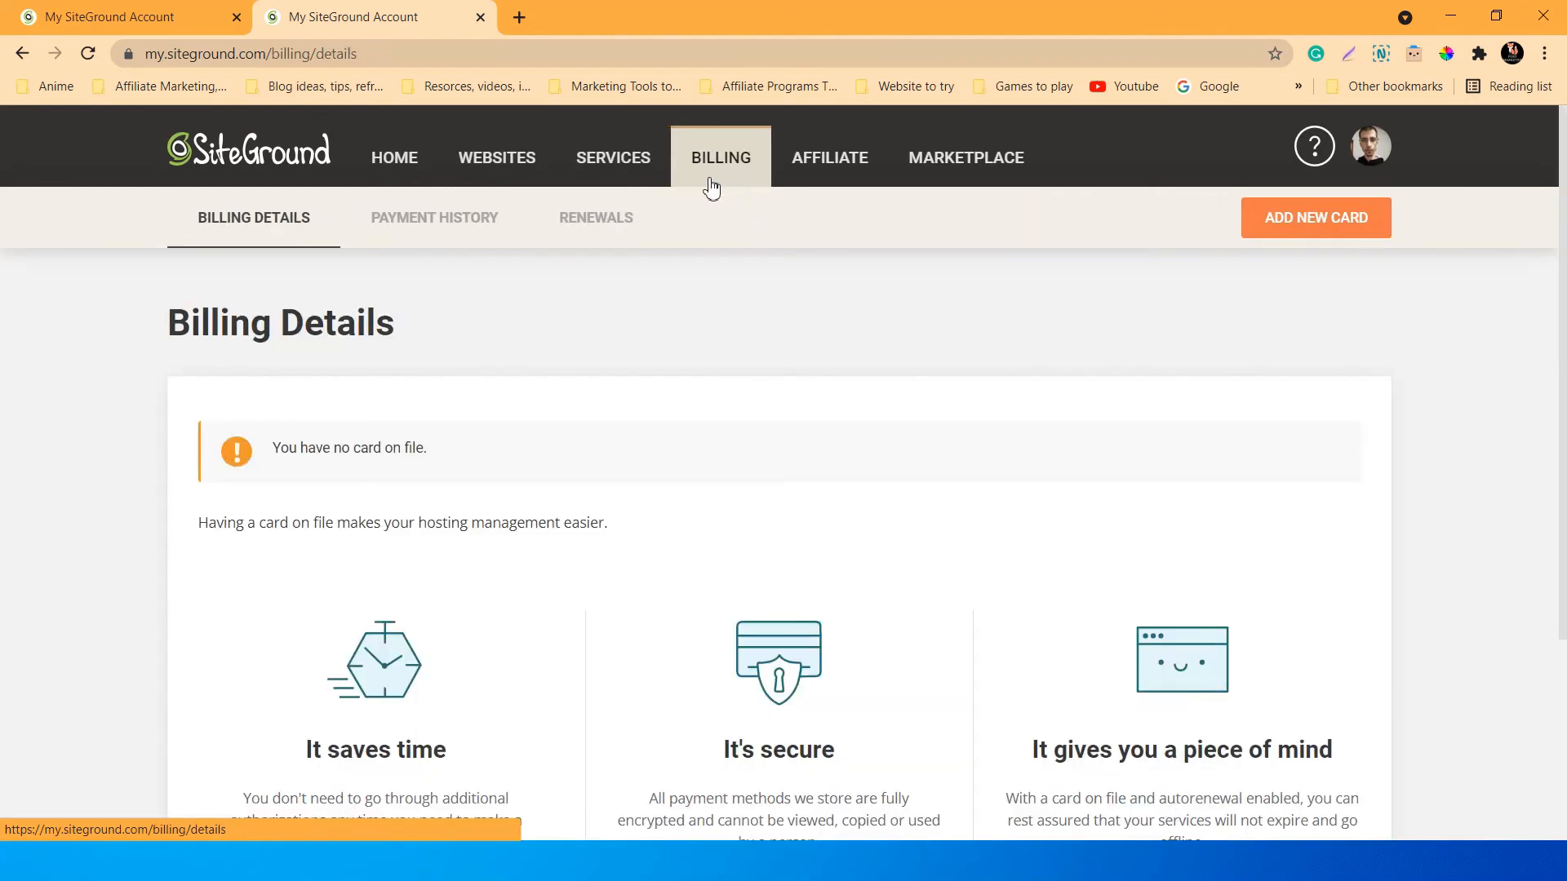
{"action": "scroll", "coordinate": [85, 331], "scroll_direction": "down", "scroll_amount": 3}
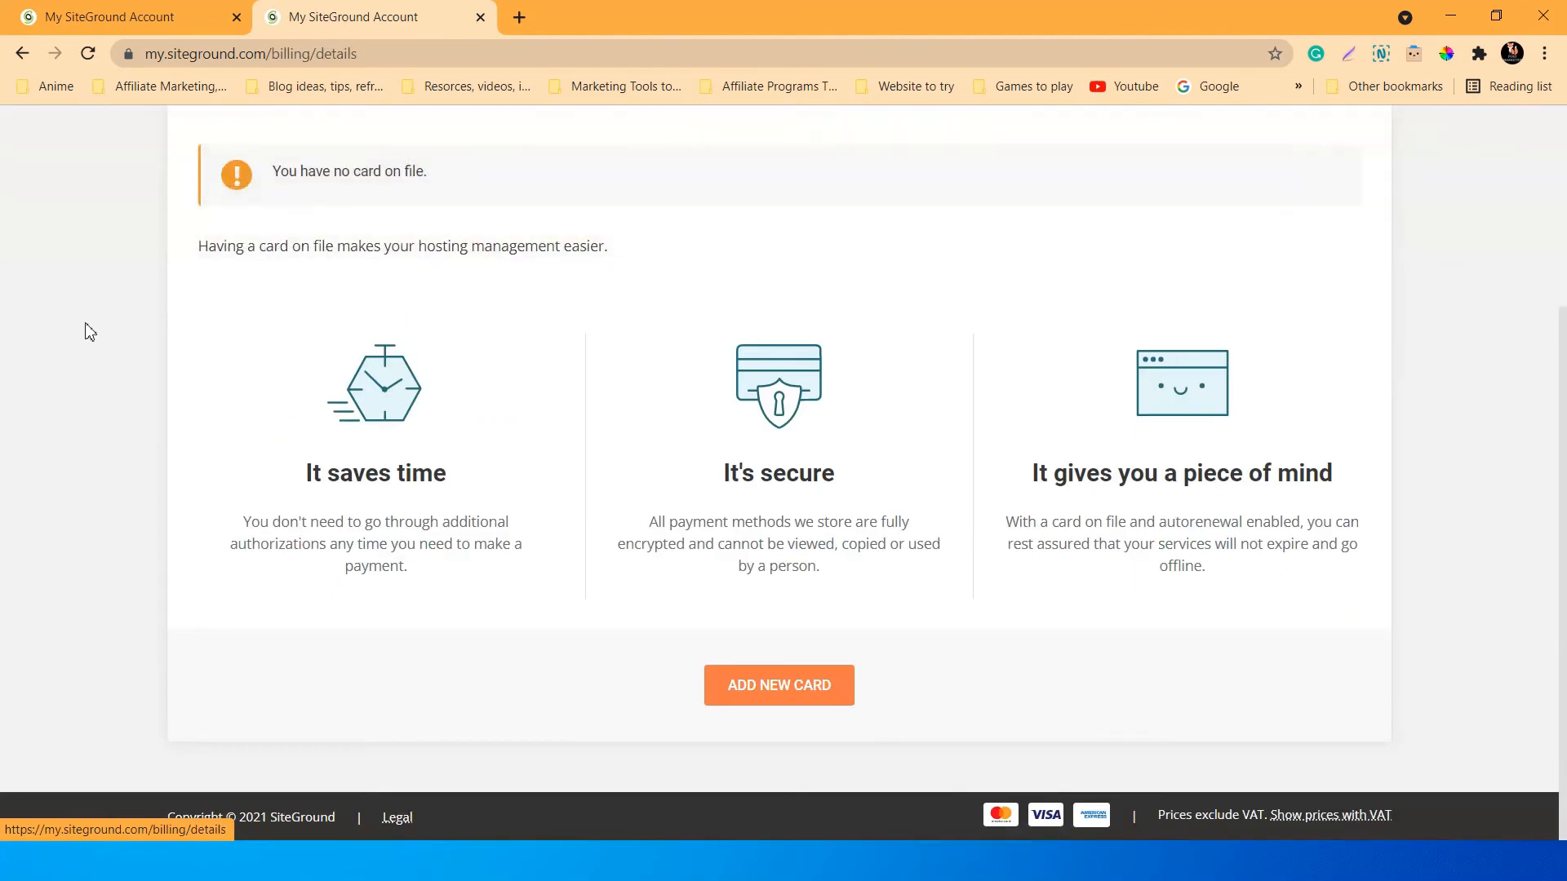
{"action": "scroll", "coordinate": [88, 332], "scroll_direction": "up", "scroll_amount": 3}
{"action": "scroll", "coordinate": [87, 333], "scroll_direction": "down", "scroll_amount": 3}
{"action": "scroll", "coordinate": [90, 333], "scroll_direction": "up", "scroll_amount": 3}
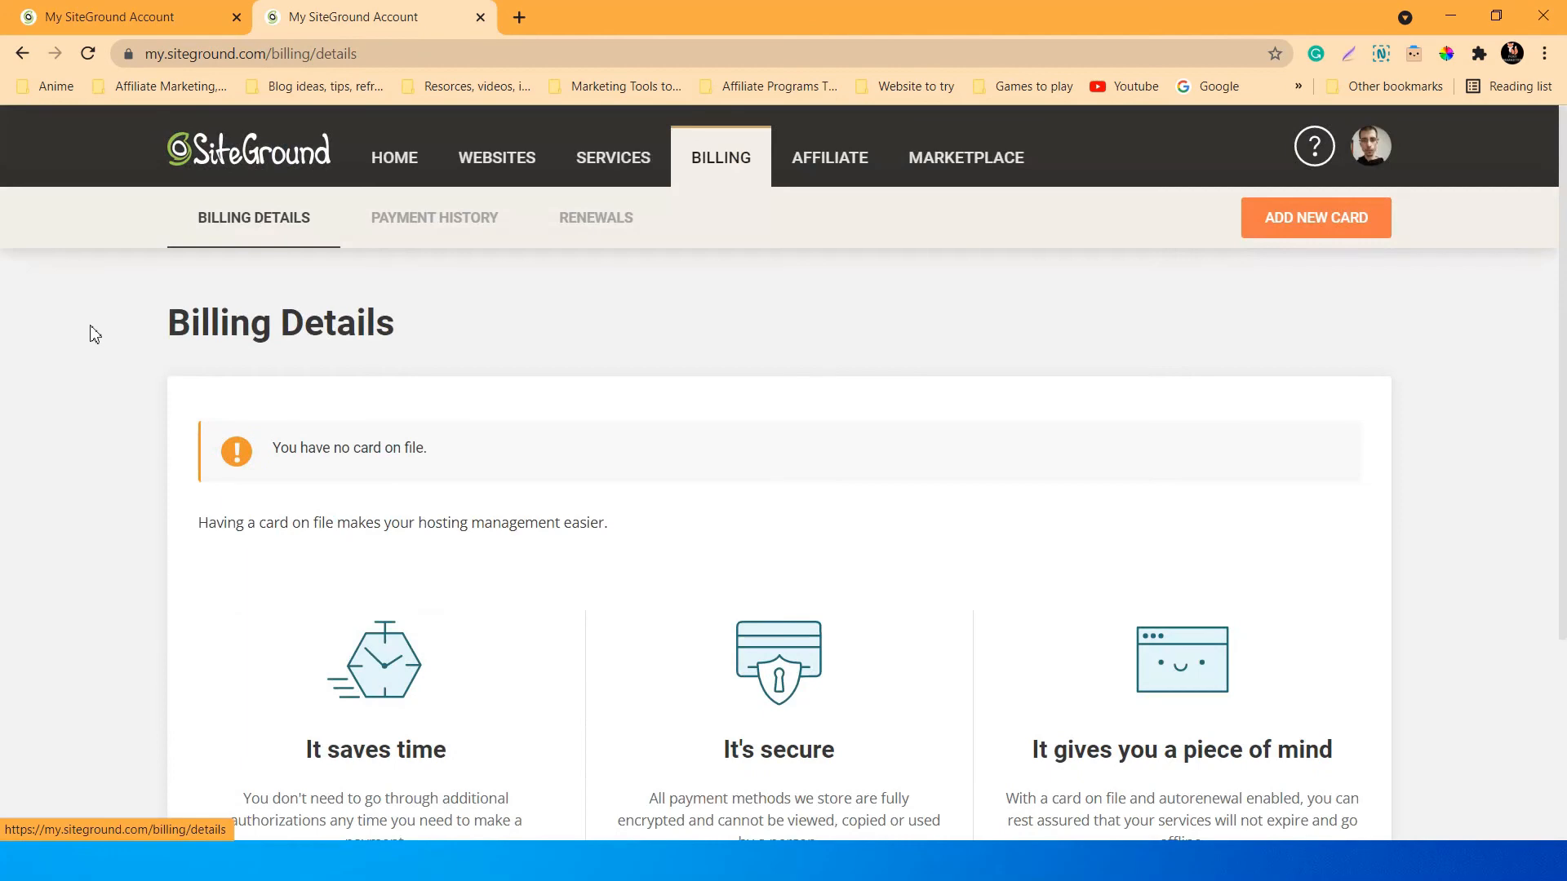
{"action": "scroll", "coordinate": [94, 334], "scroll_direction": "down", "scroll_amount": 3}
{"action": "scroll", "coordinate": [95, 334], "scroll_direction": "up", "scroll_amount": 2}
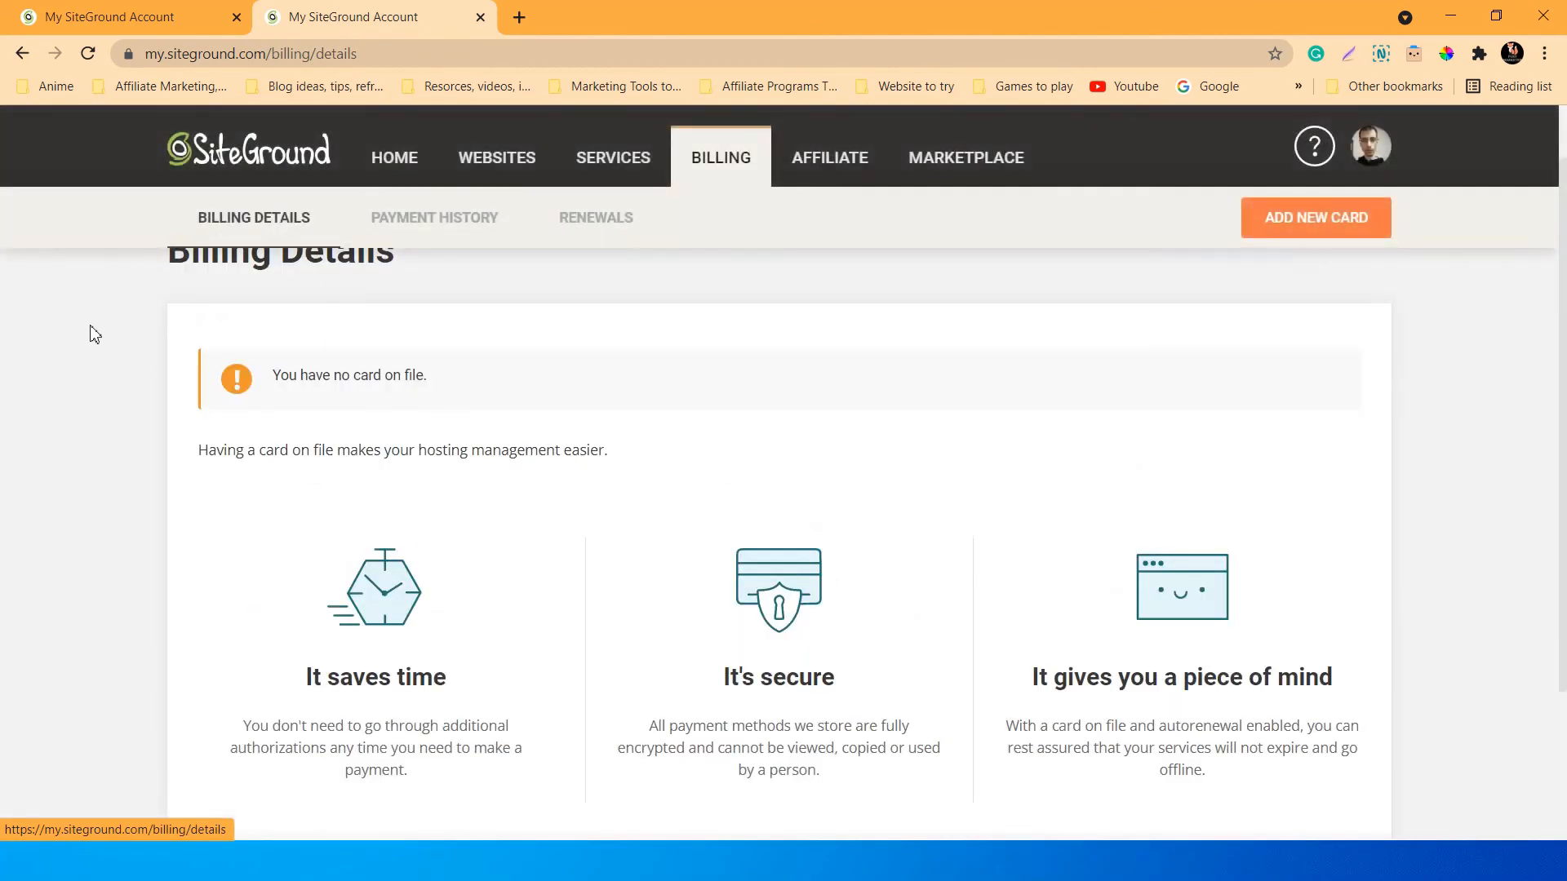
{"action": "scroll", "coordinate": [95, 334], "scroll_direction": "down", "scroll_amount": 3}
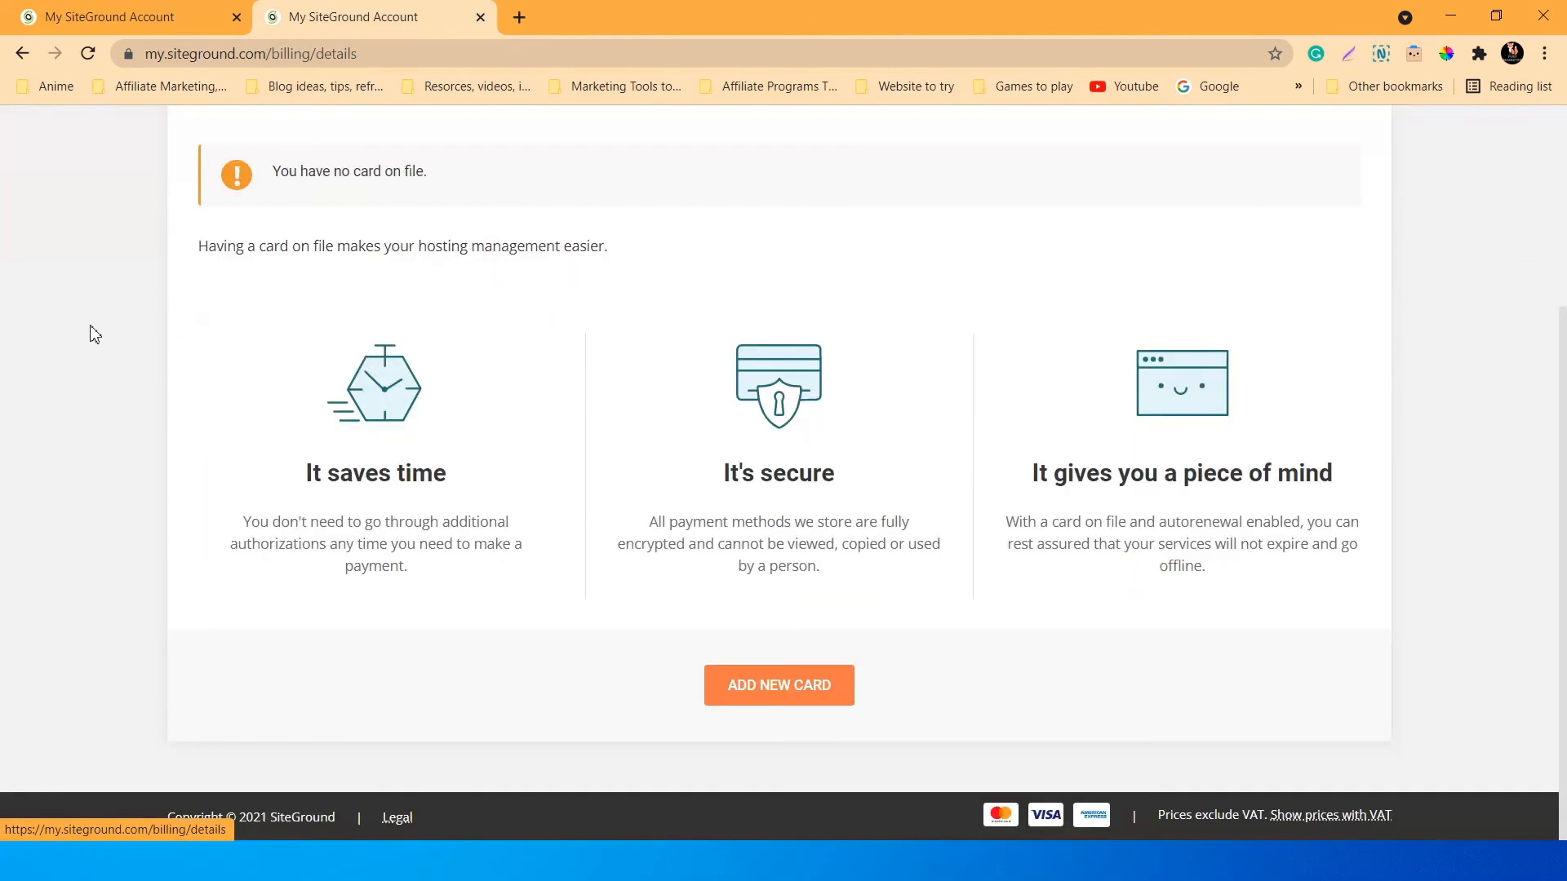
{"action": "scroll", "coordinate": [97, 335], "scroll_direction": "up", "scroll_amount": 4}
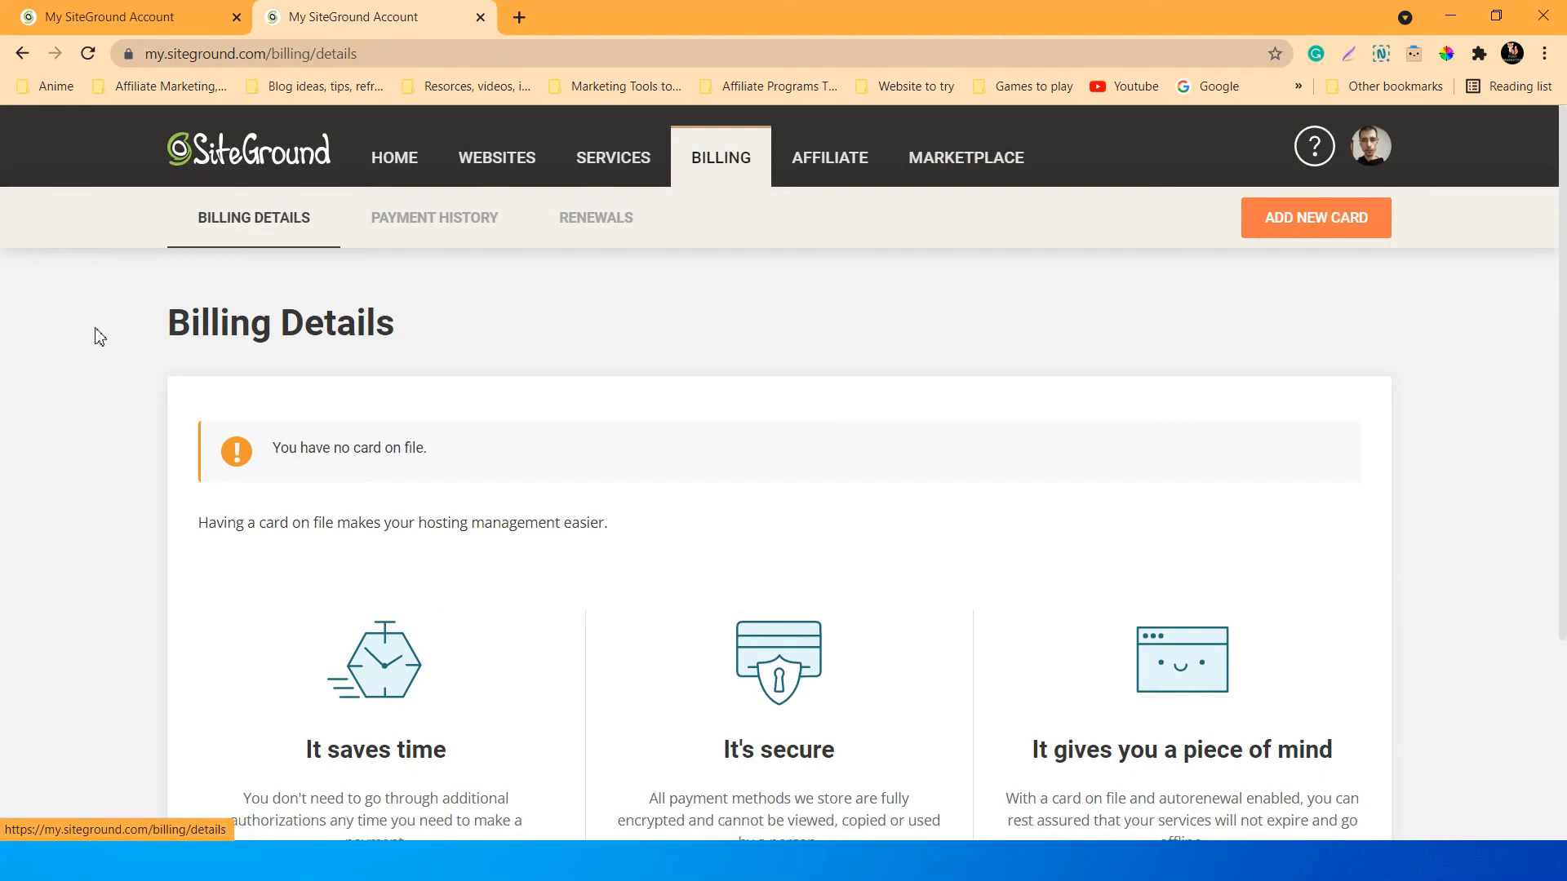
{"action": "scroll", "coordinate": [147, 335], "scroll_direction": "down", "scroll_amount": 3}
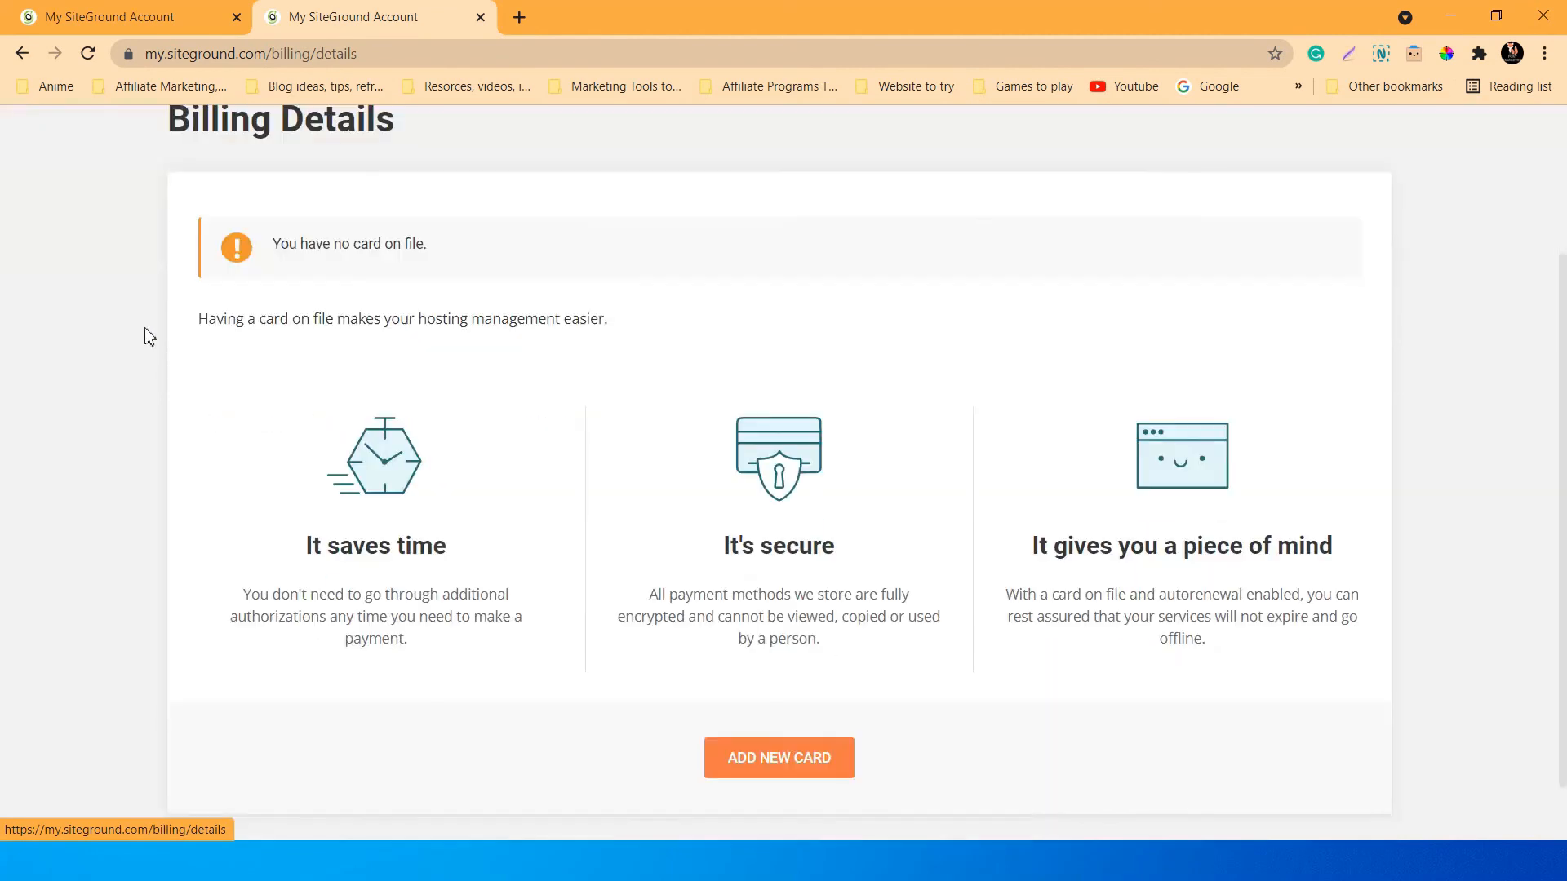
{"action": "scroll", "coordinate": [155, 346], "scroll_direction": "up", "scroll_amount": 3}
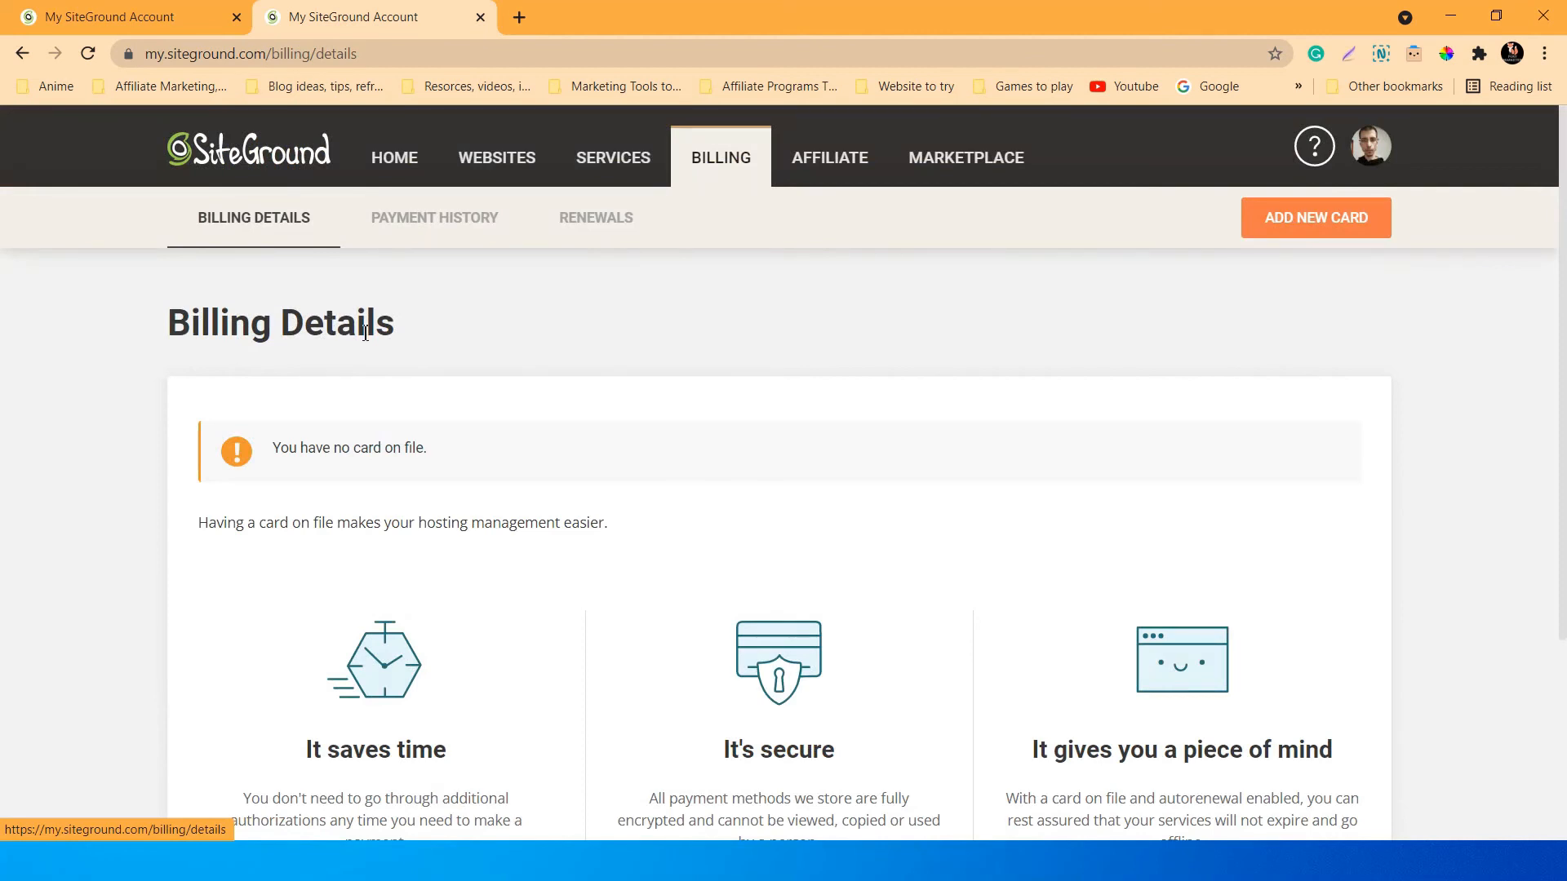
Go to Payment History, showing no payments from 09/09/2021 to 10/08/2021.
{"action": "scroll", "coordinate": [560, 315], "scroll_direction": "down", "scroll_amount": 2}
{"action": "scroll", "coordinate": [455, 380], "scroll_direction": "up", "scroll_amount": 2}
{"action": "scroll", "coordinate": [745, 570], "scroll_direction": "down", "scroll_amount": 3}
{"action": "scroll", "coordinate": [750, 559], "scroll_direction": "up", "scroll_amount": 1}
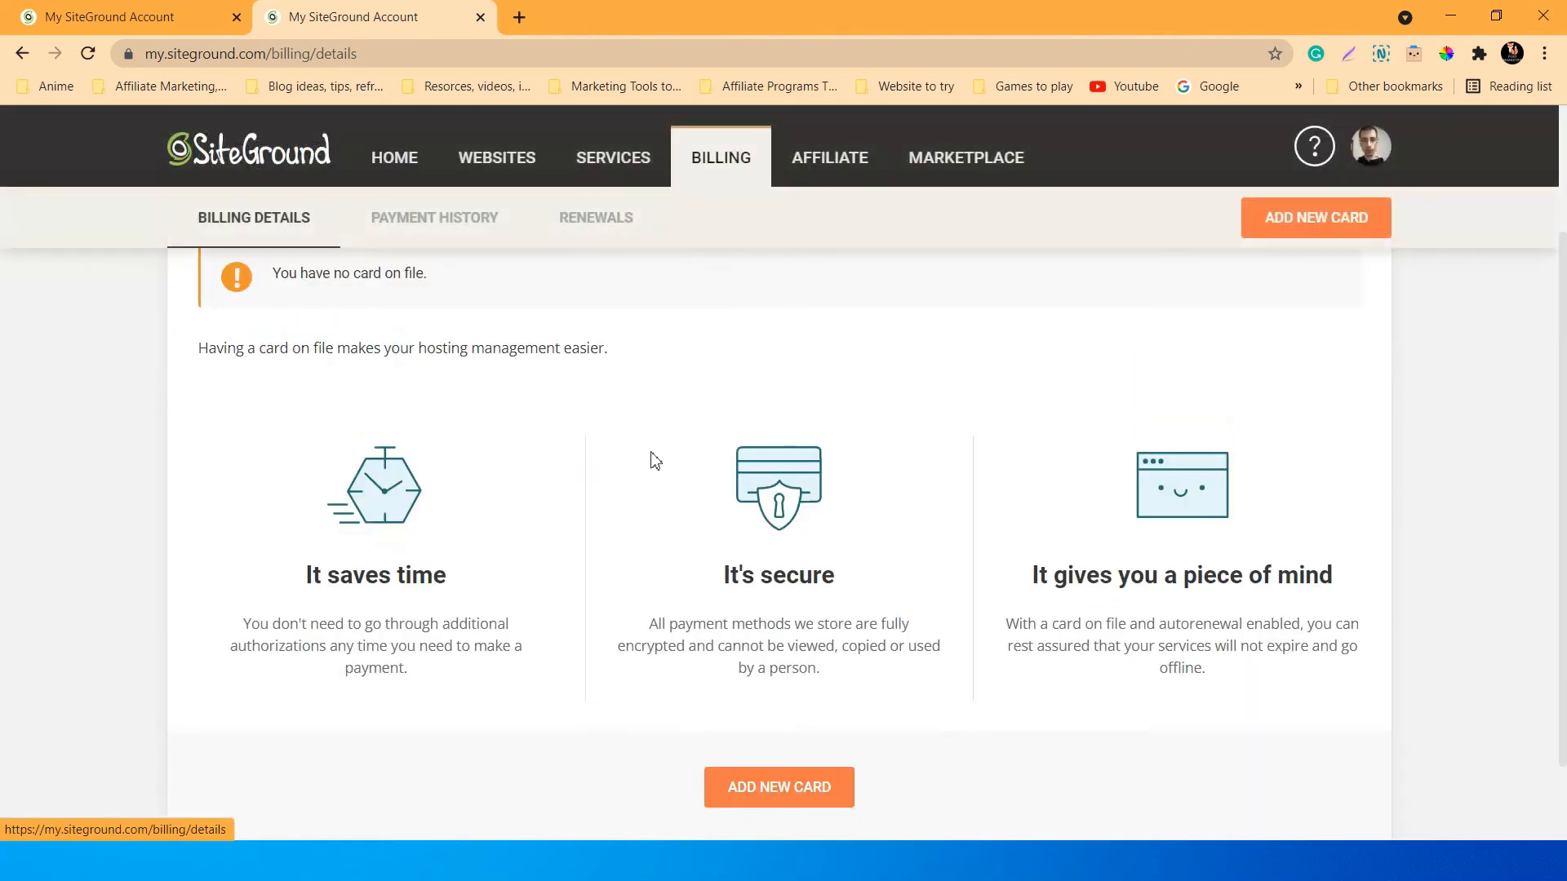
{"action": "scroll", "coordinate": [657, 424], "scroll_direction": "up", "scroll_amount": 2}
{"action": "scroll", "coordinate": [850, 682], "scroll_direction": "down", "scroll_amount": 3}
{"action": "scroll", "coordinate": [569, 568], "scroll_direction": "up", "scroll_amount": 3}
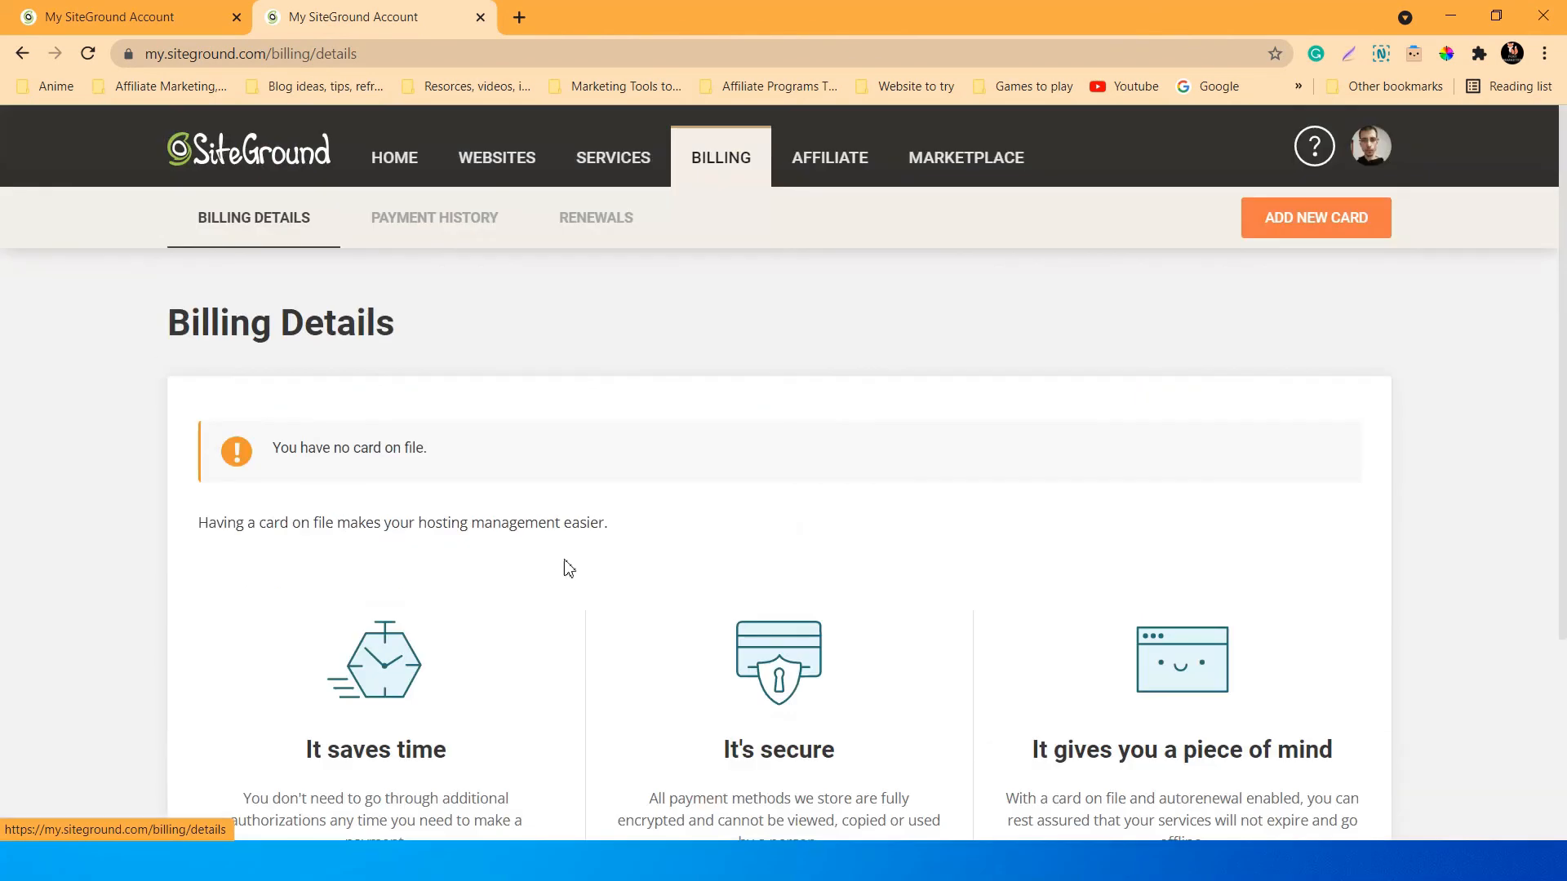
{"action": "left_click", "coordinate": [453, 232]}
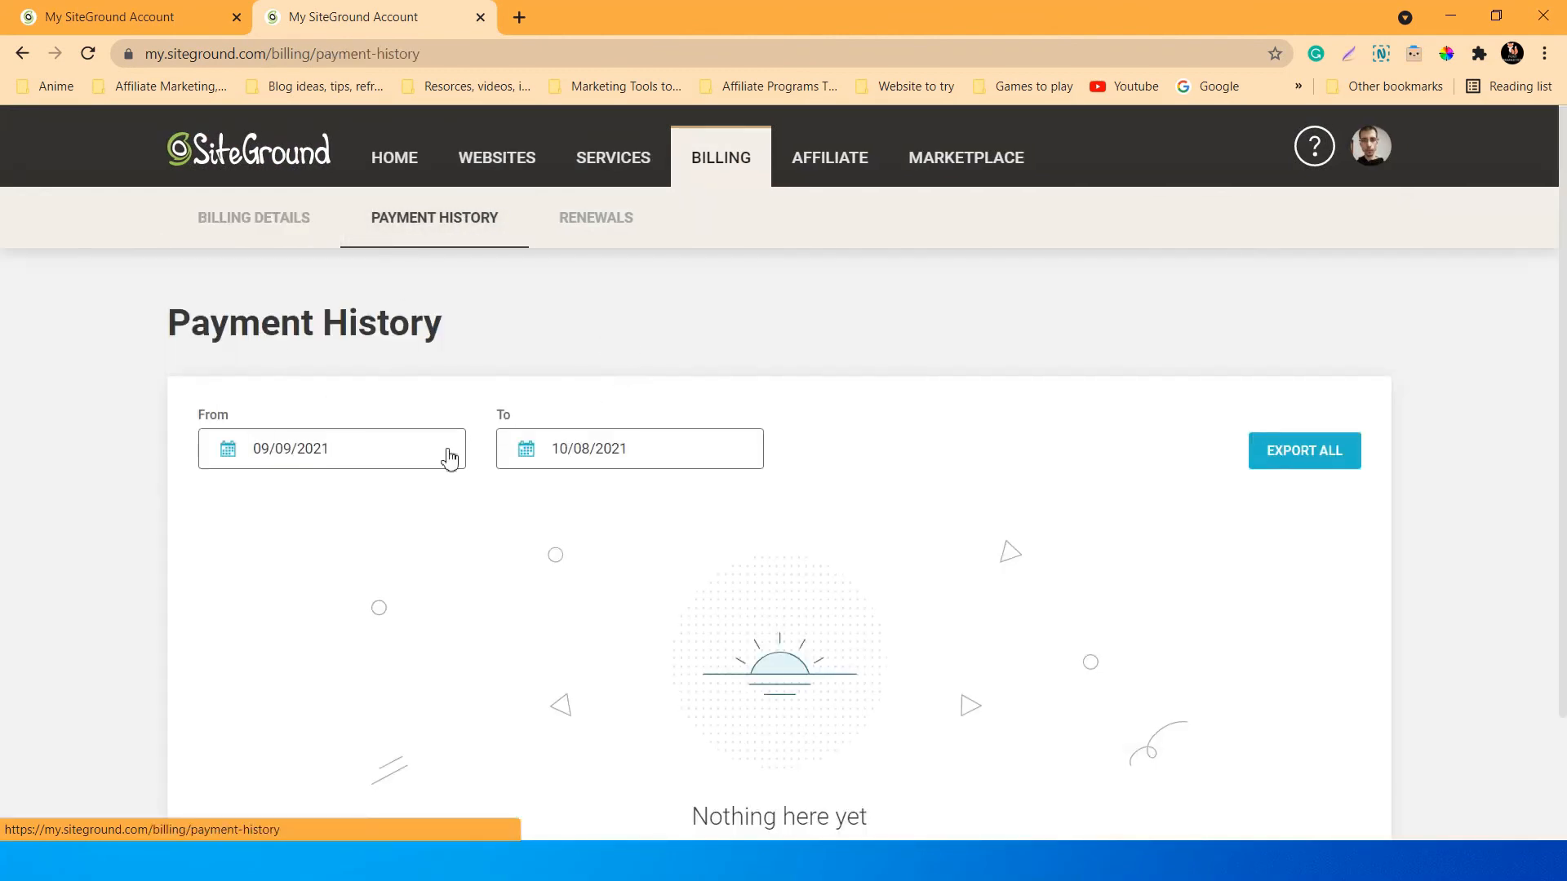
On the Renewals page, set the GrowBig Hosting plan to a 12-month renewal at 6.99€/mo.
{"action": "left_click", "coordinate": [581, 223]}
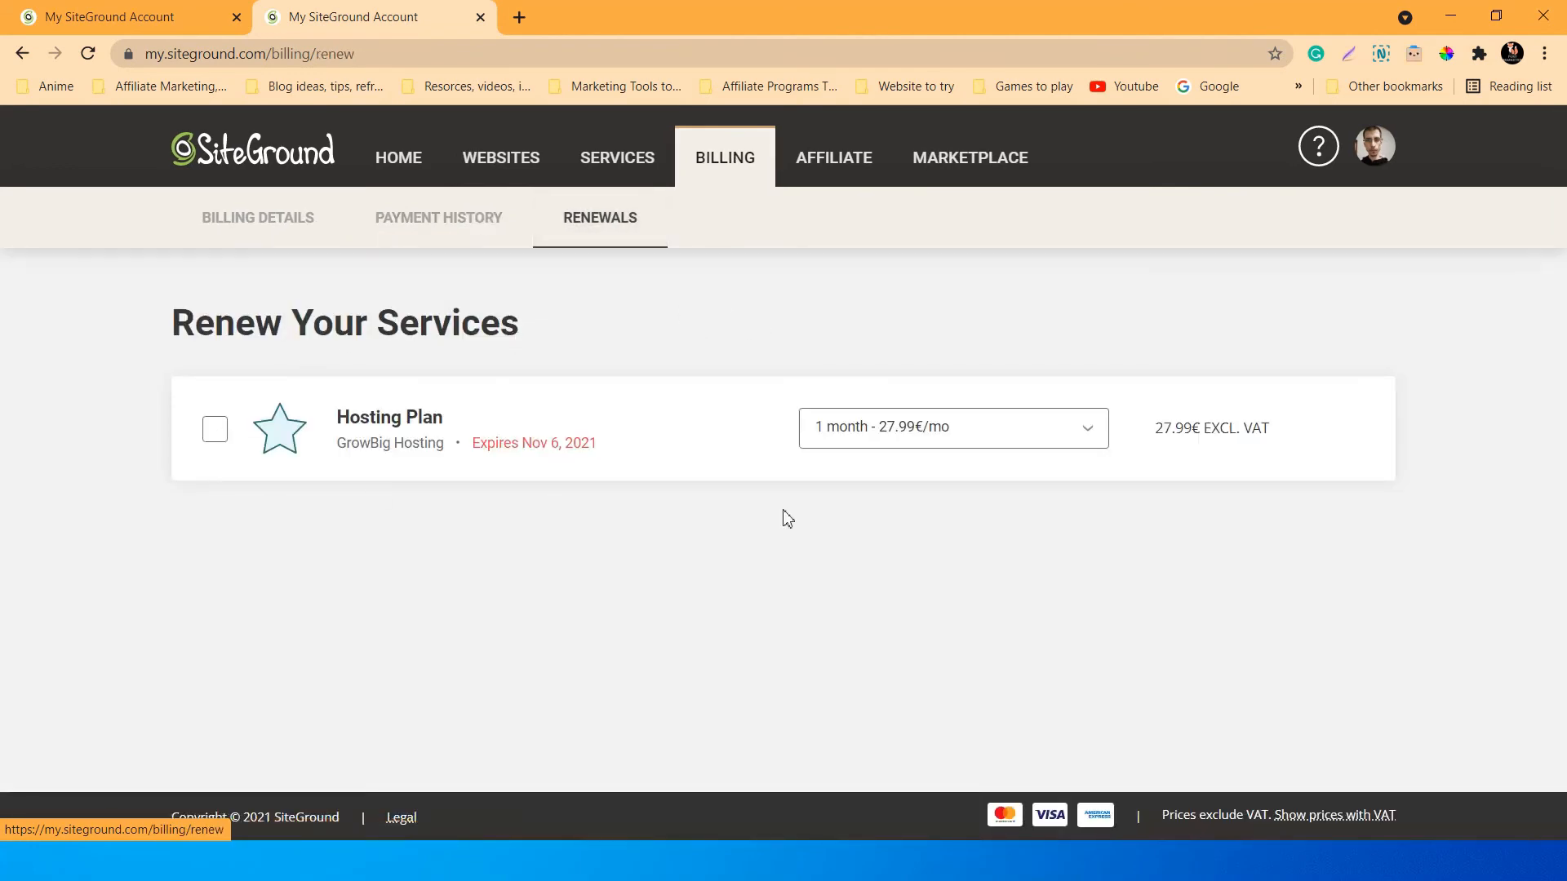
{"action": "left_click", "coordinate": [1024, 425]}
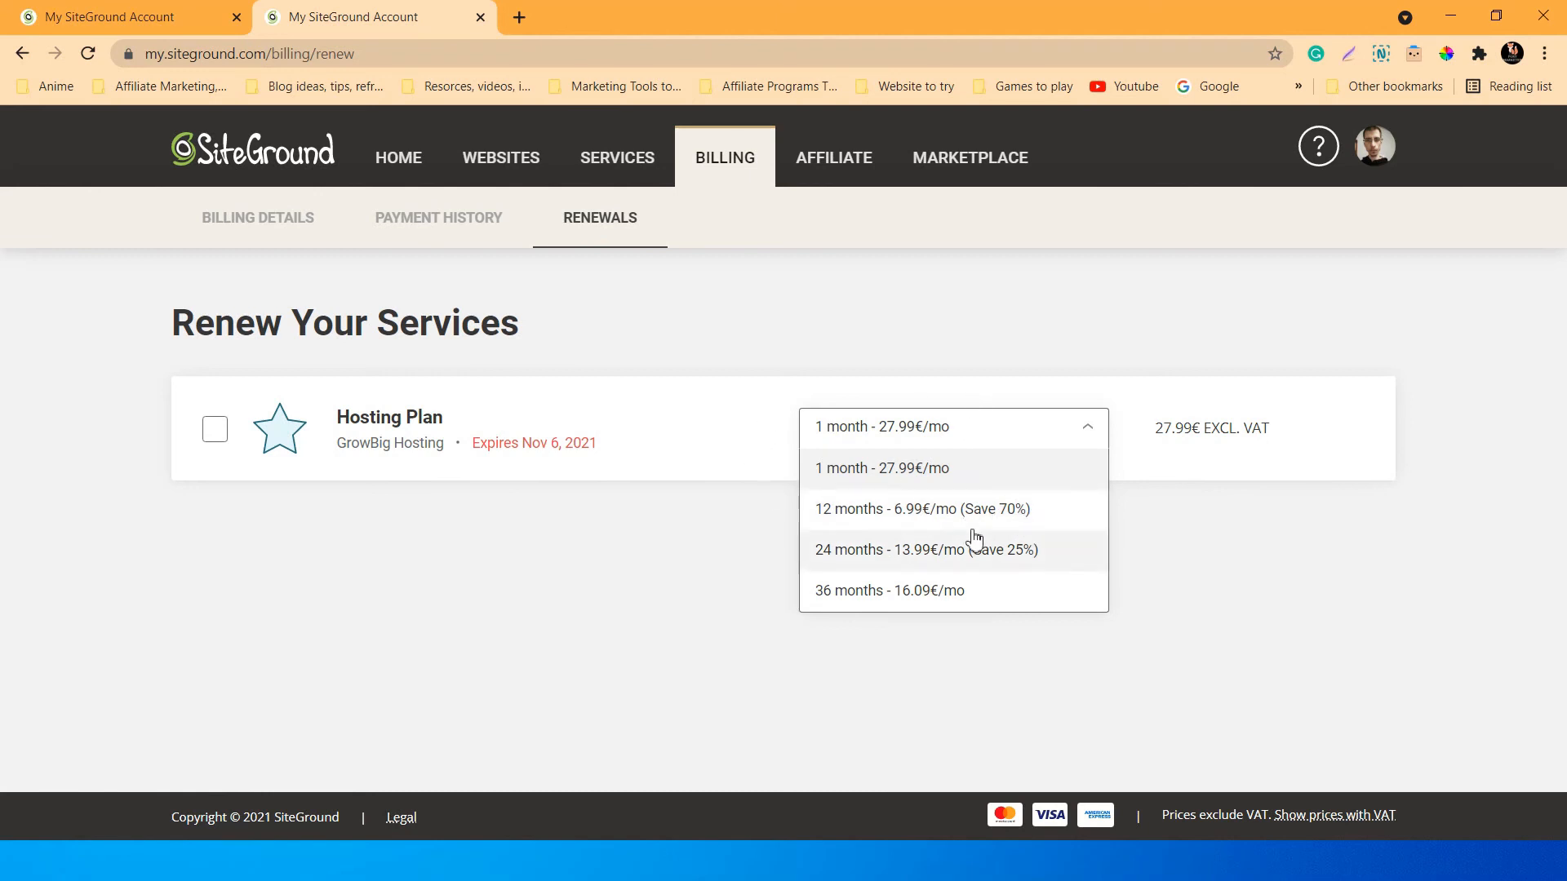
{"action": "left_click", "coordinate": [914, 514]}
Confirm 12 months is still selected and review the Payment Summary total of 104.85€ including VAT.
{"action": "scroll", "coordinate": [918, 493], "scroll_direction": "down", "scroll_amount": 4}
{"action": "scroll", "coordinate": [918, 493], "scroll_direction": "up", "scroll_amount": 3}
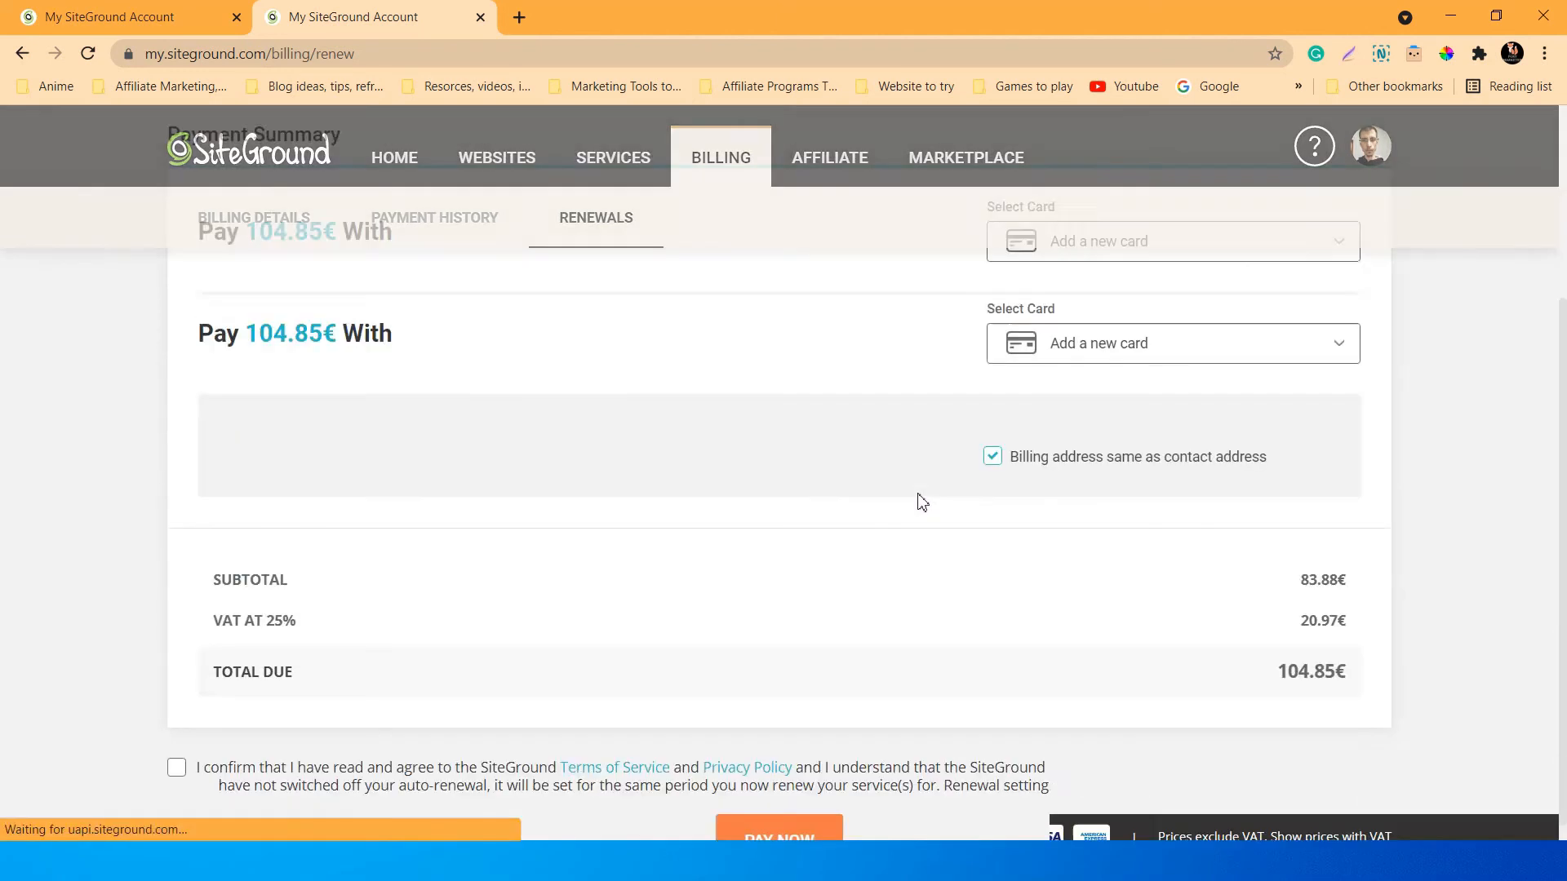
{"action": "scroll", "coordinate": [918, 493], "scroll_direction": "down", "scroll_amount": 1}
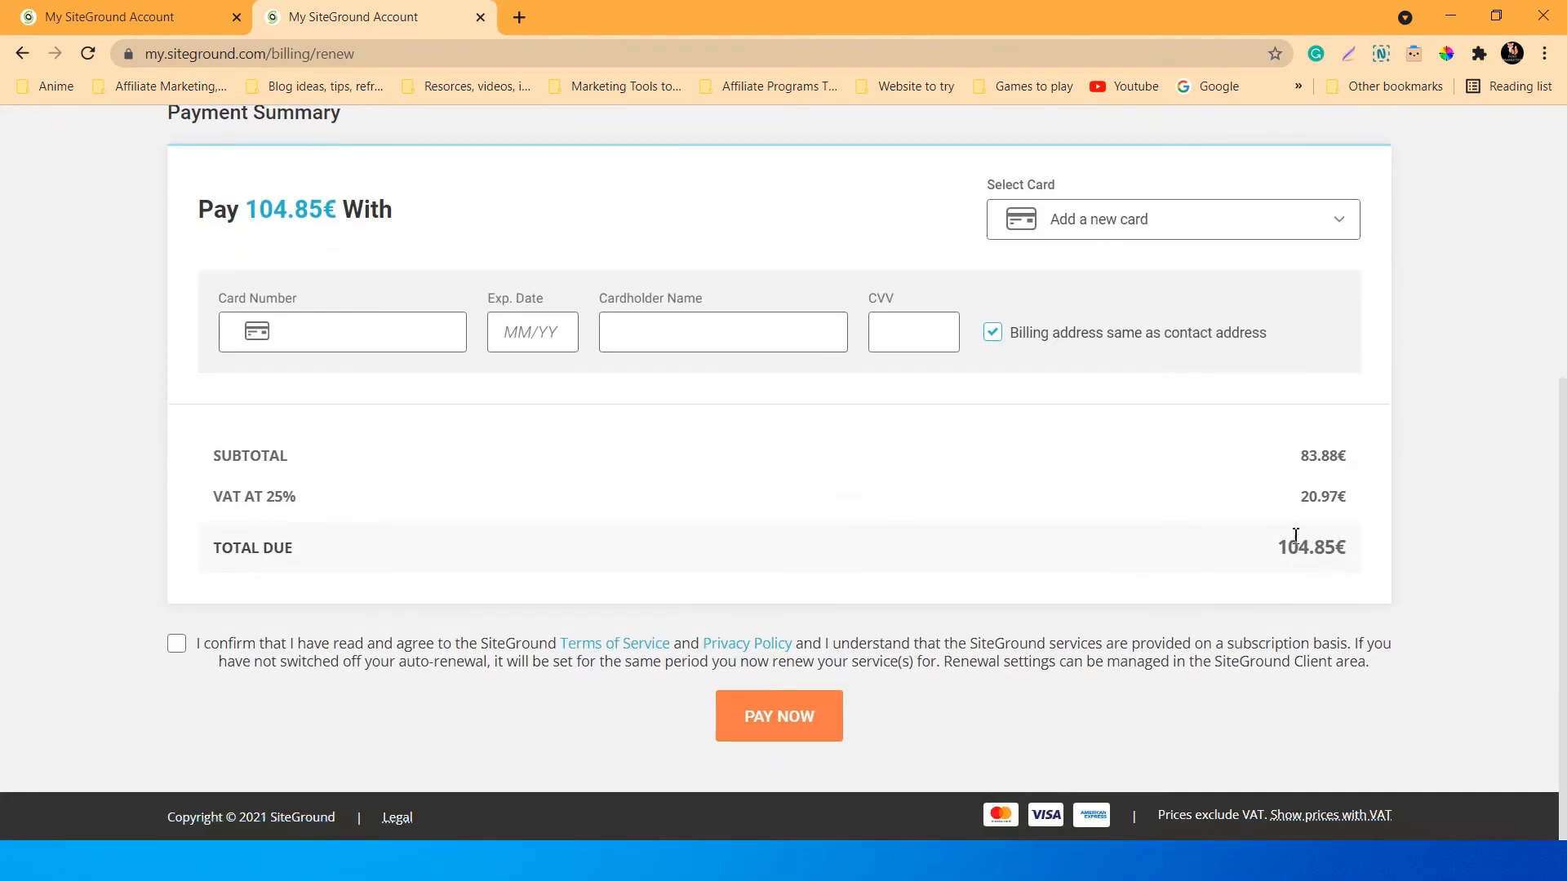
{"action": "scroll", "coordinate": [1224, 571], "scroll_direction": "up", "scroll_amount": 5}
{"action": "left_click", "coordinate": [941, 441]}
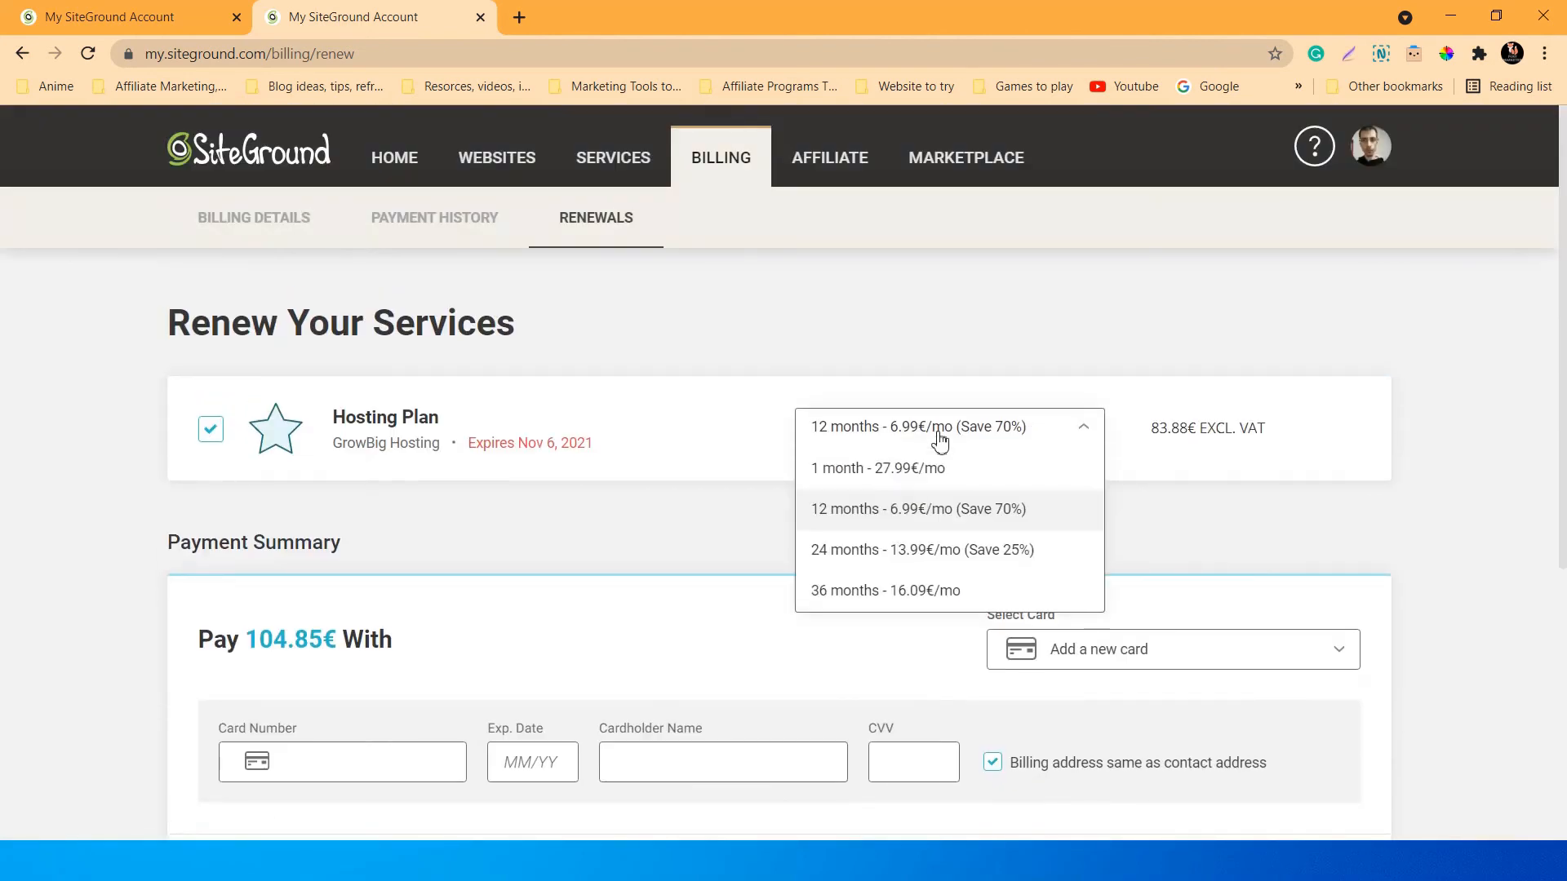
{"action": "left_click", "coordinate": [949, 380]}
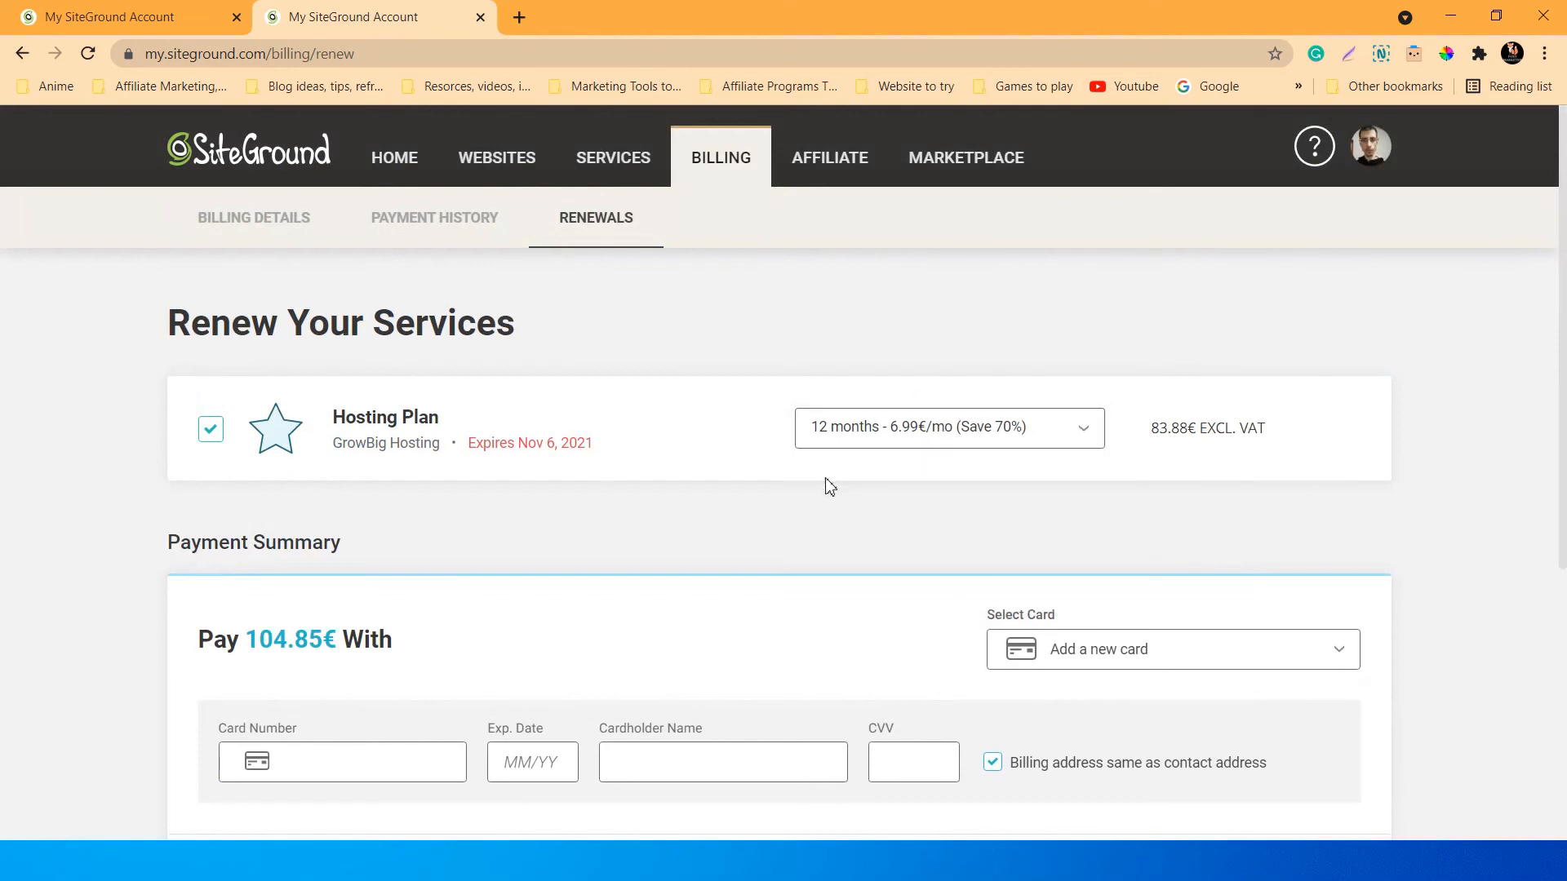
{"action": "scroll", "coordinate": [829, 487], "scroll_direction": "down", "scroll_amount": 3}
{"action": "scroll", "coordinate": [829, 486], "scroll_direction": "down", "scroll_amount": 1}
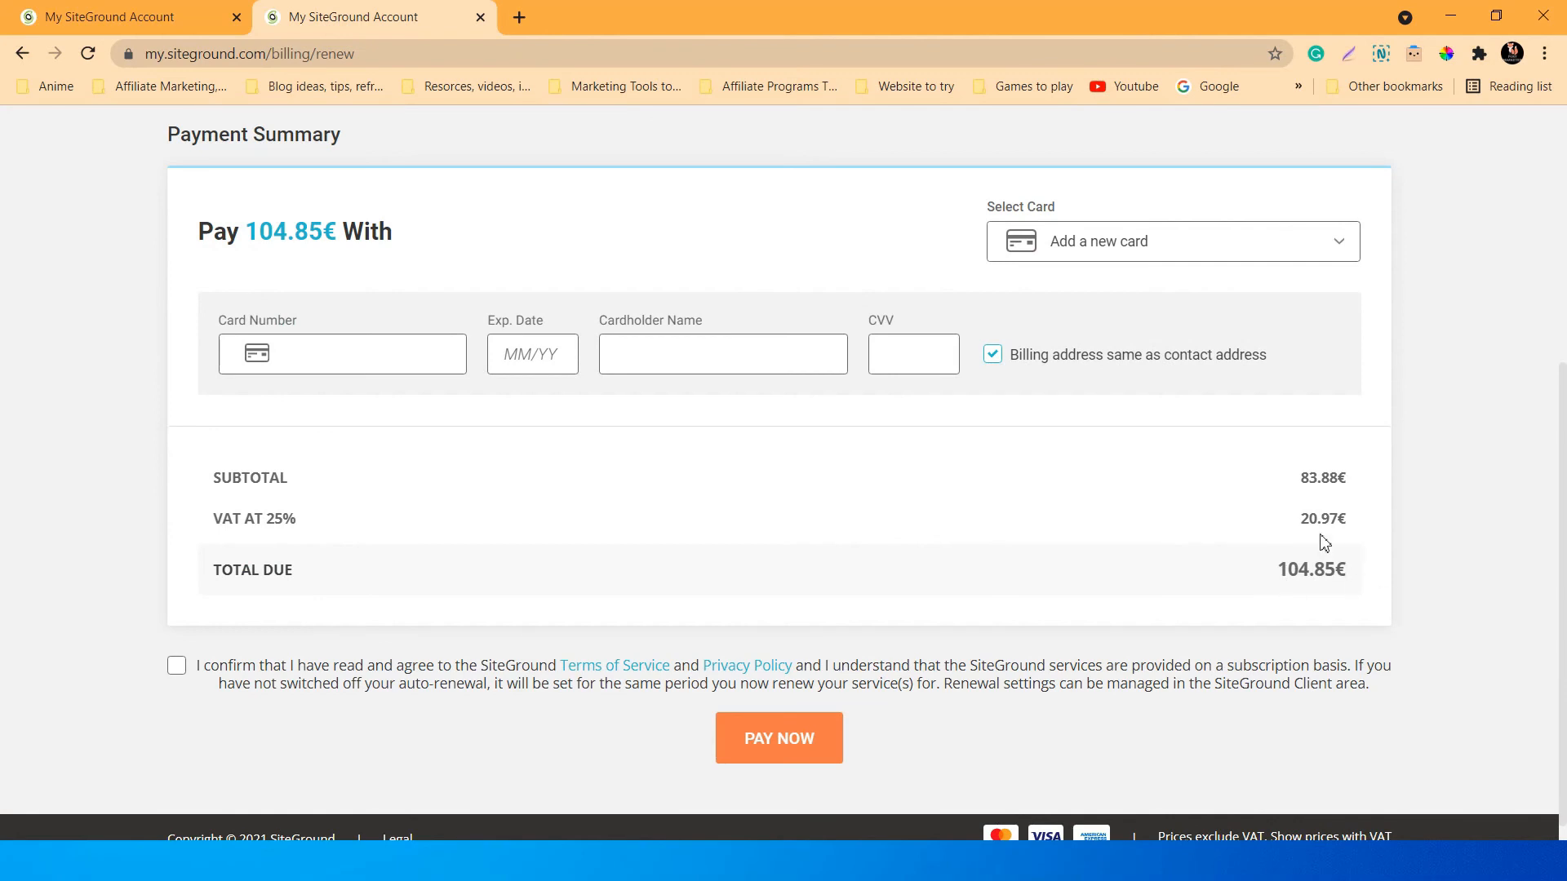
{"action": "scroll", "coordinate": [1061, 626], "scroll_direction": "up", "scroll_amount": 4}
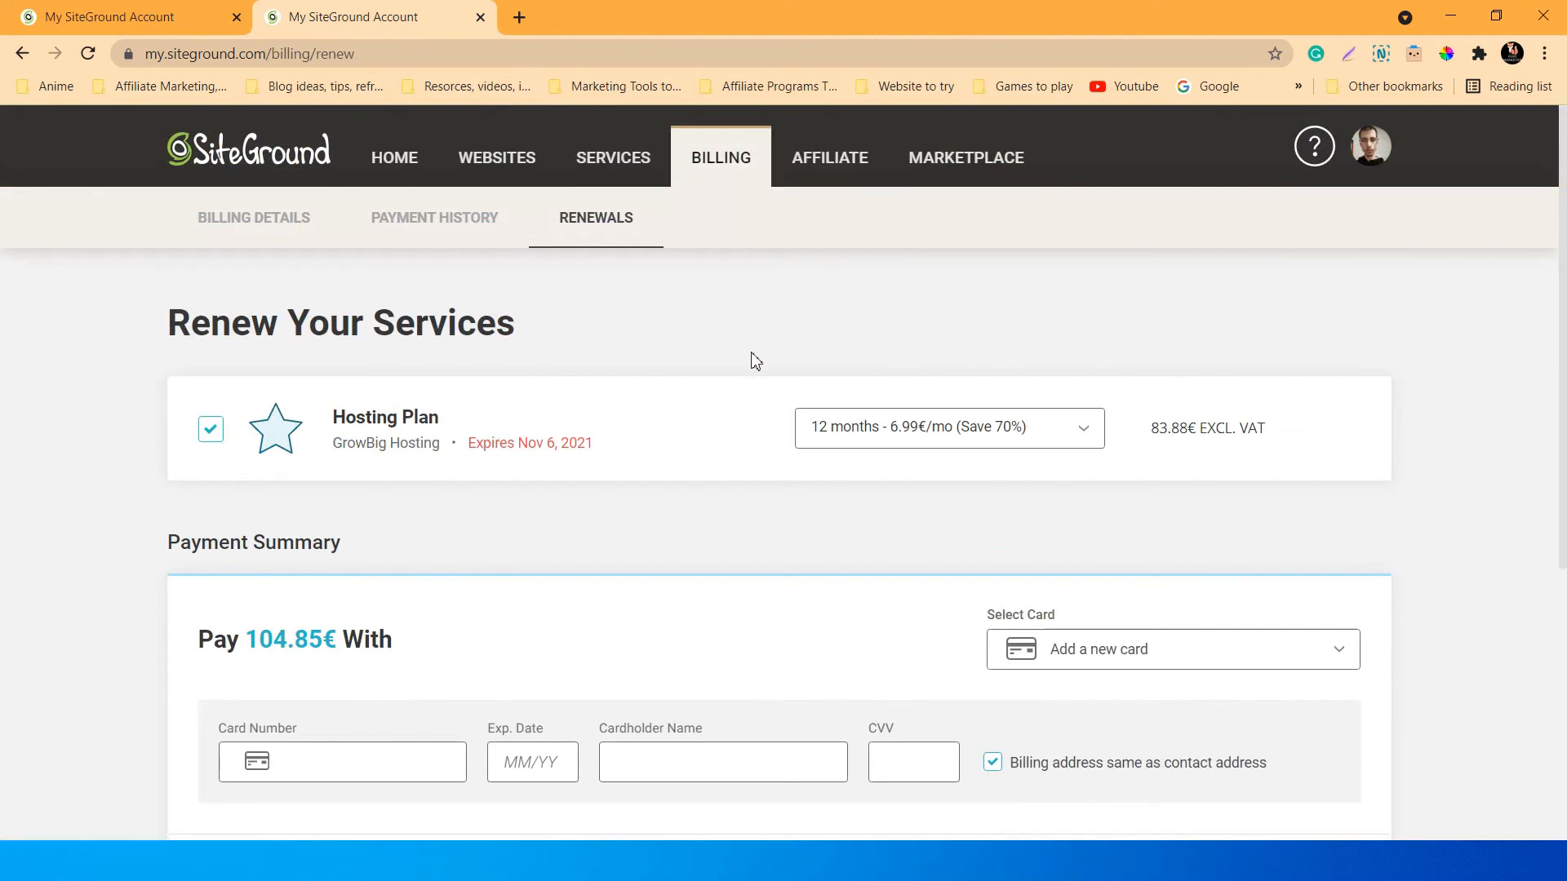
Open the Affiliate section and browse the five campaigns, including Cloud Hosting, SiteGround Domains and wordpresshost.
{"action": "left_click", "coordinate": [834, 167]}
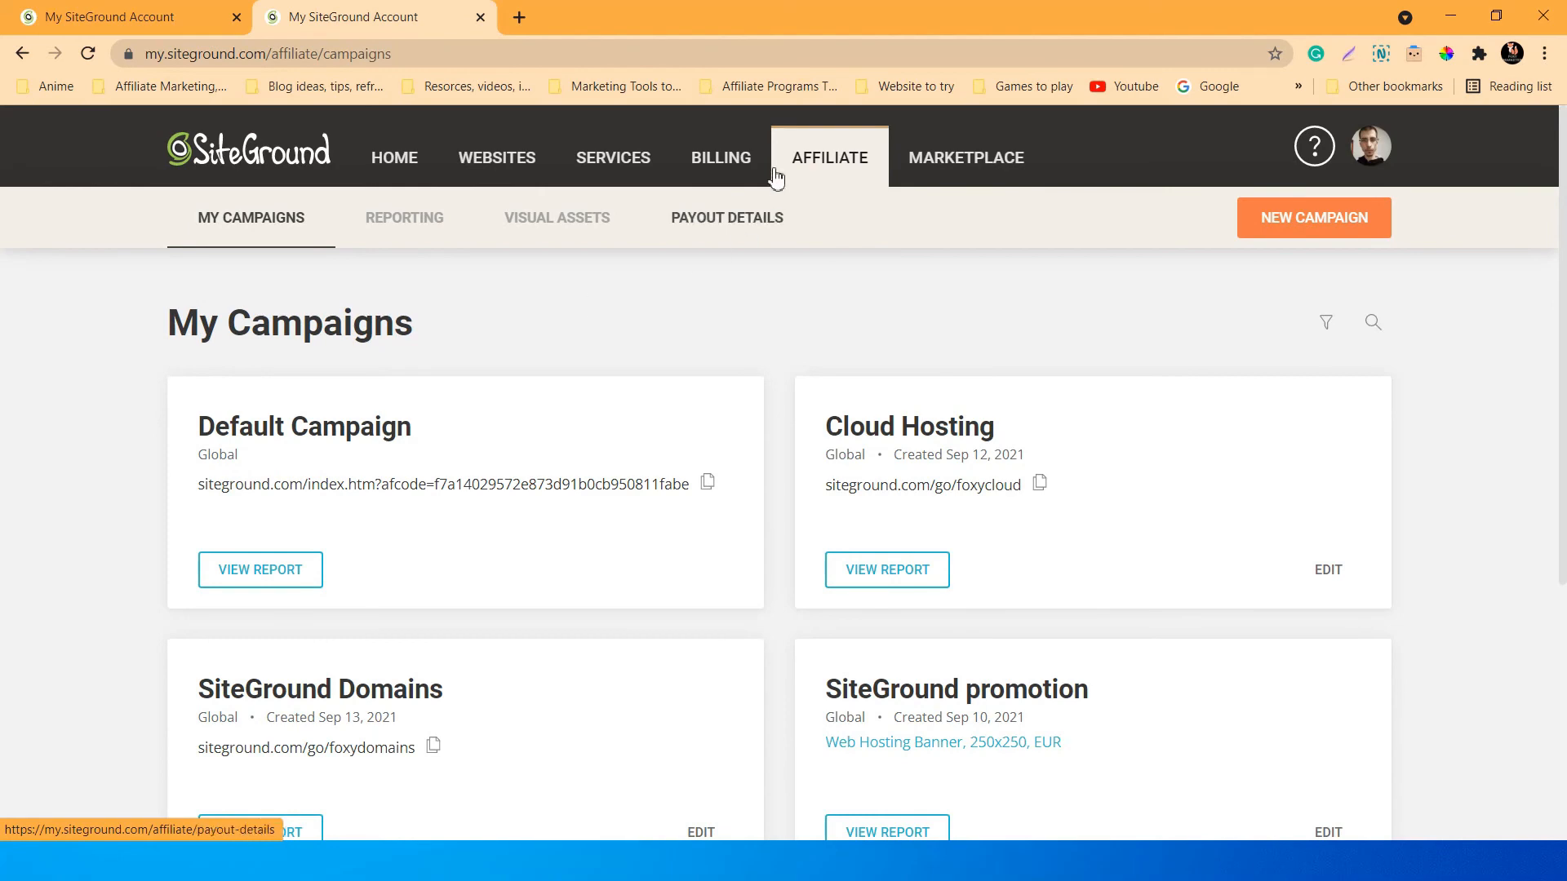
{"action": "scroll", "coordinate": [686, 322], "scroll_direction": "down", "scroll_amount": 3}
{"action": "scroll", "coordinate": [698, 347], "scroll_direction": "down", "scroll_amount": 3}
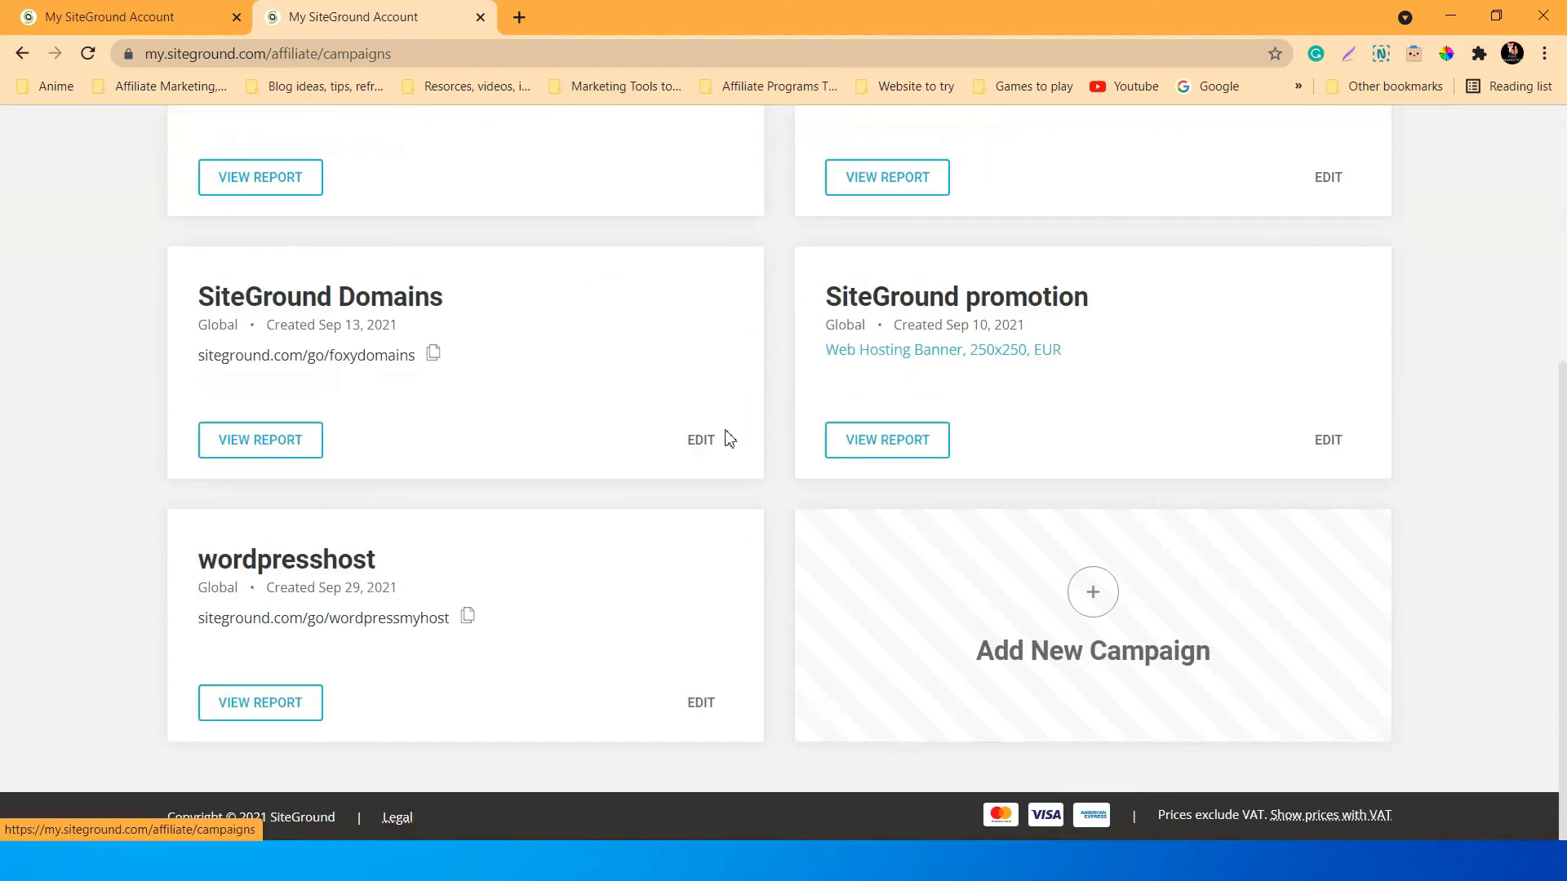
{"action": "scroll", "coordinate": [750, 441], "scroll_direction": "up", "scroll_amount": 5}
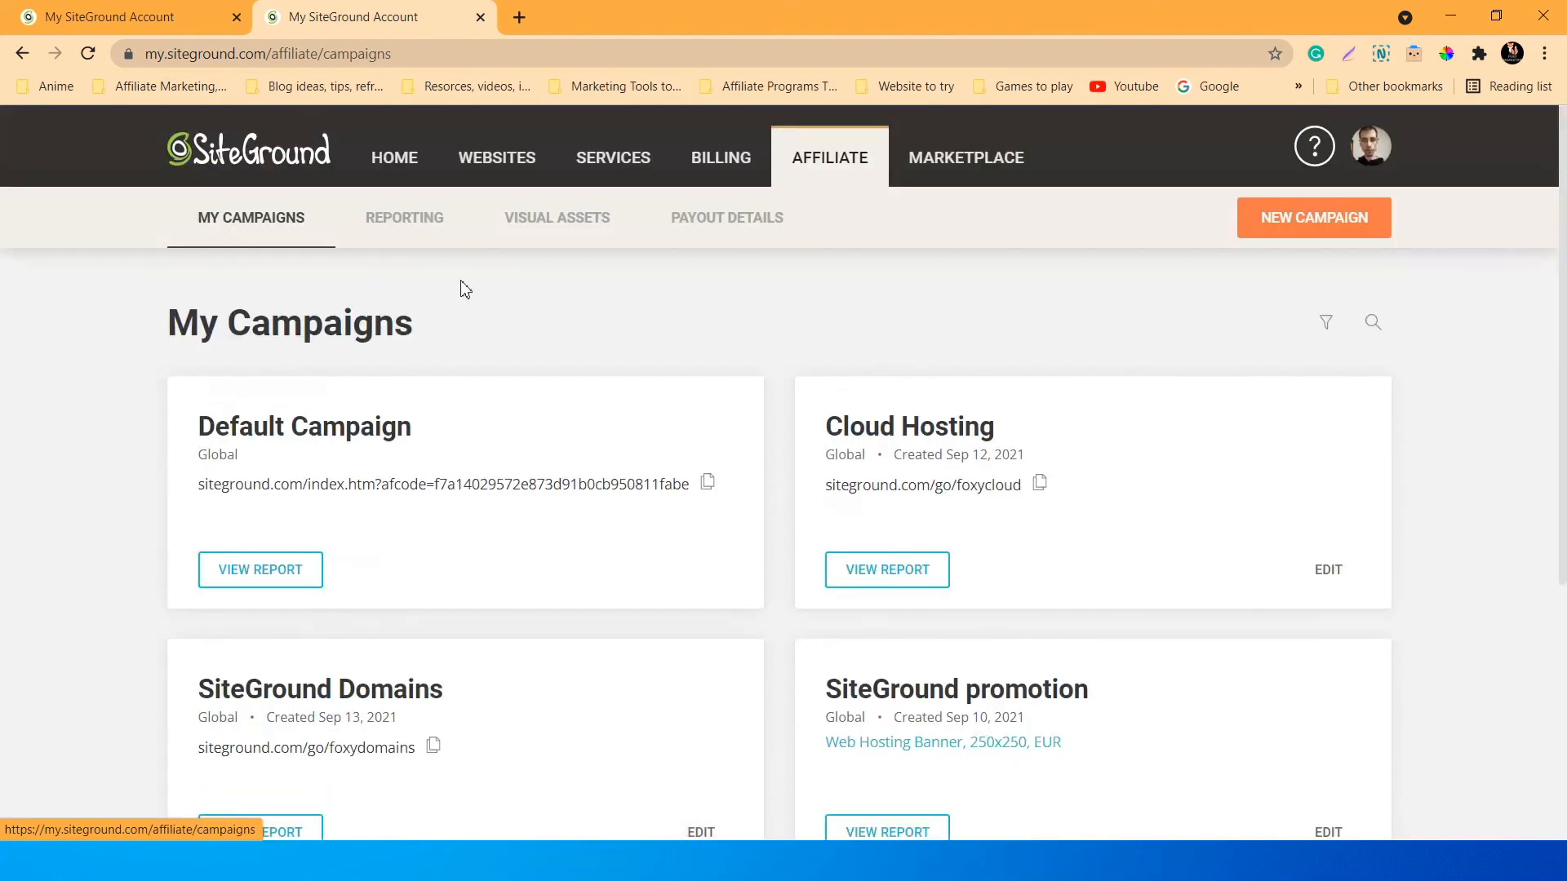
{"action": "left_click_drag", "start_coordinate": [193, 318], "coordinate": [226, 323]}
{"action": "left_click", "coordinate": [186, 326]}
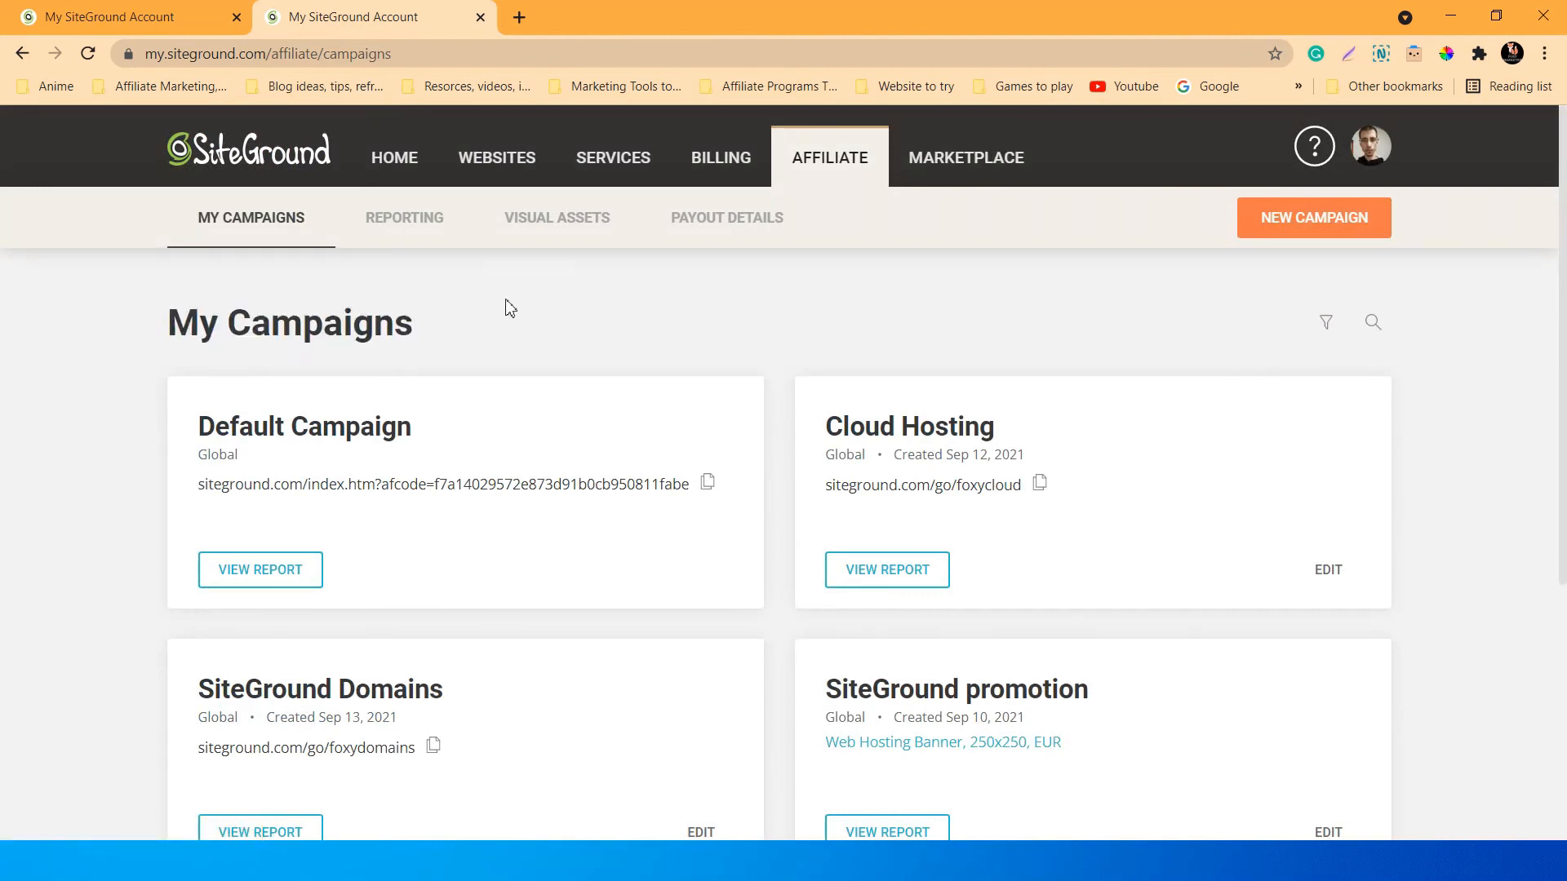
{"action": "scroll", "coordinate": [510, 308], "scroll_direction": "down", "scroll_amount": 1}
{"action": "scroll", "coordinate": [680, 380], "scroll_direction": "down", "scroll_amount": 3}
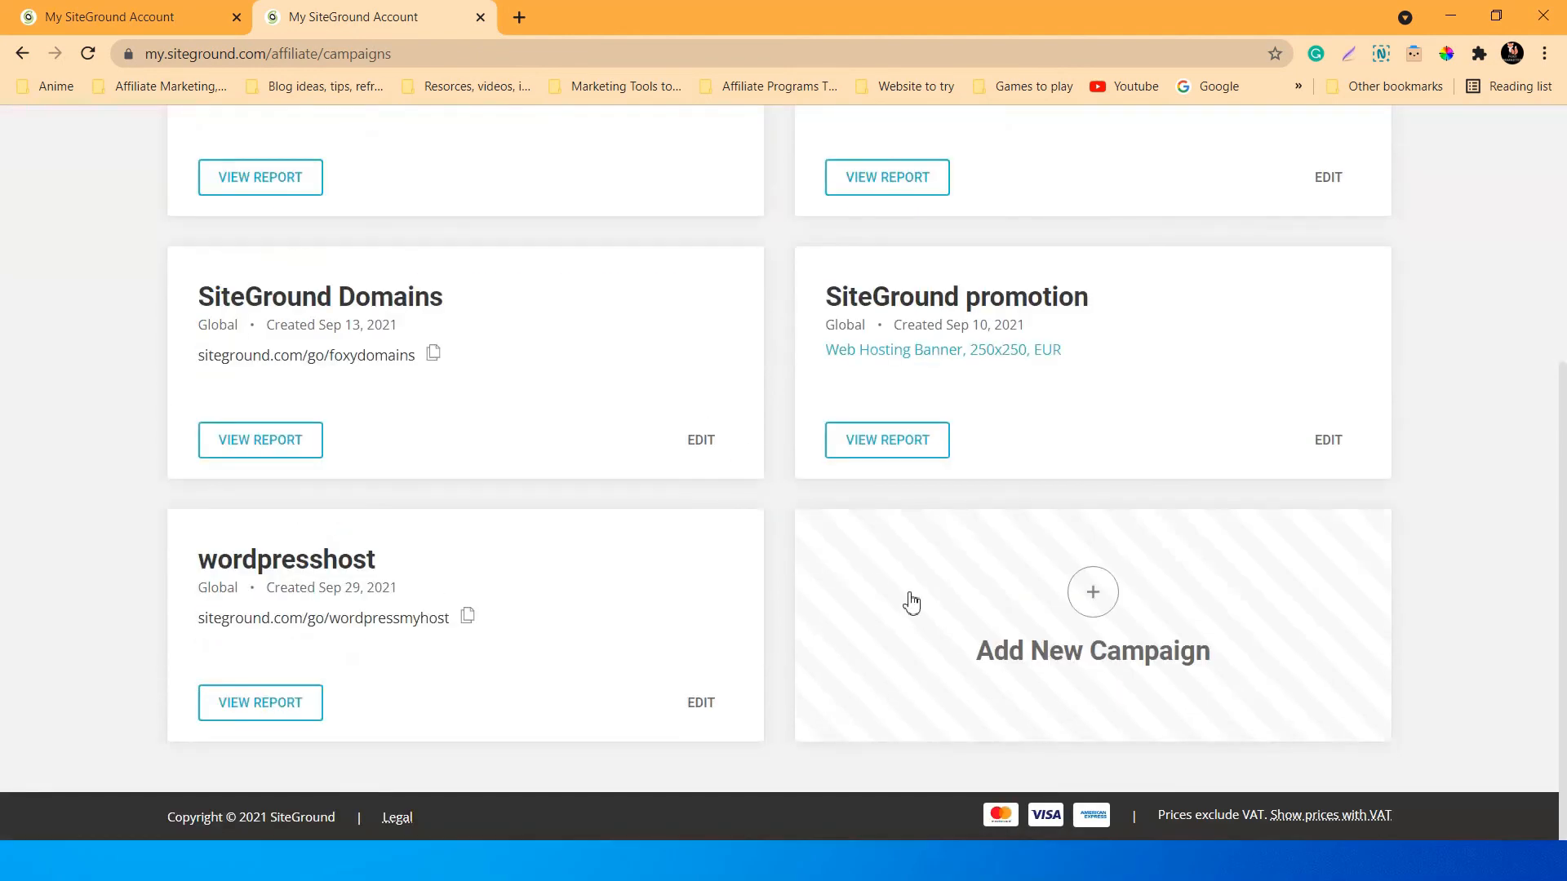
{"action": "scroll", "coordinate": [816, 587], "scroll_direction": "up", "scroll_amount": 4}
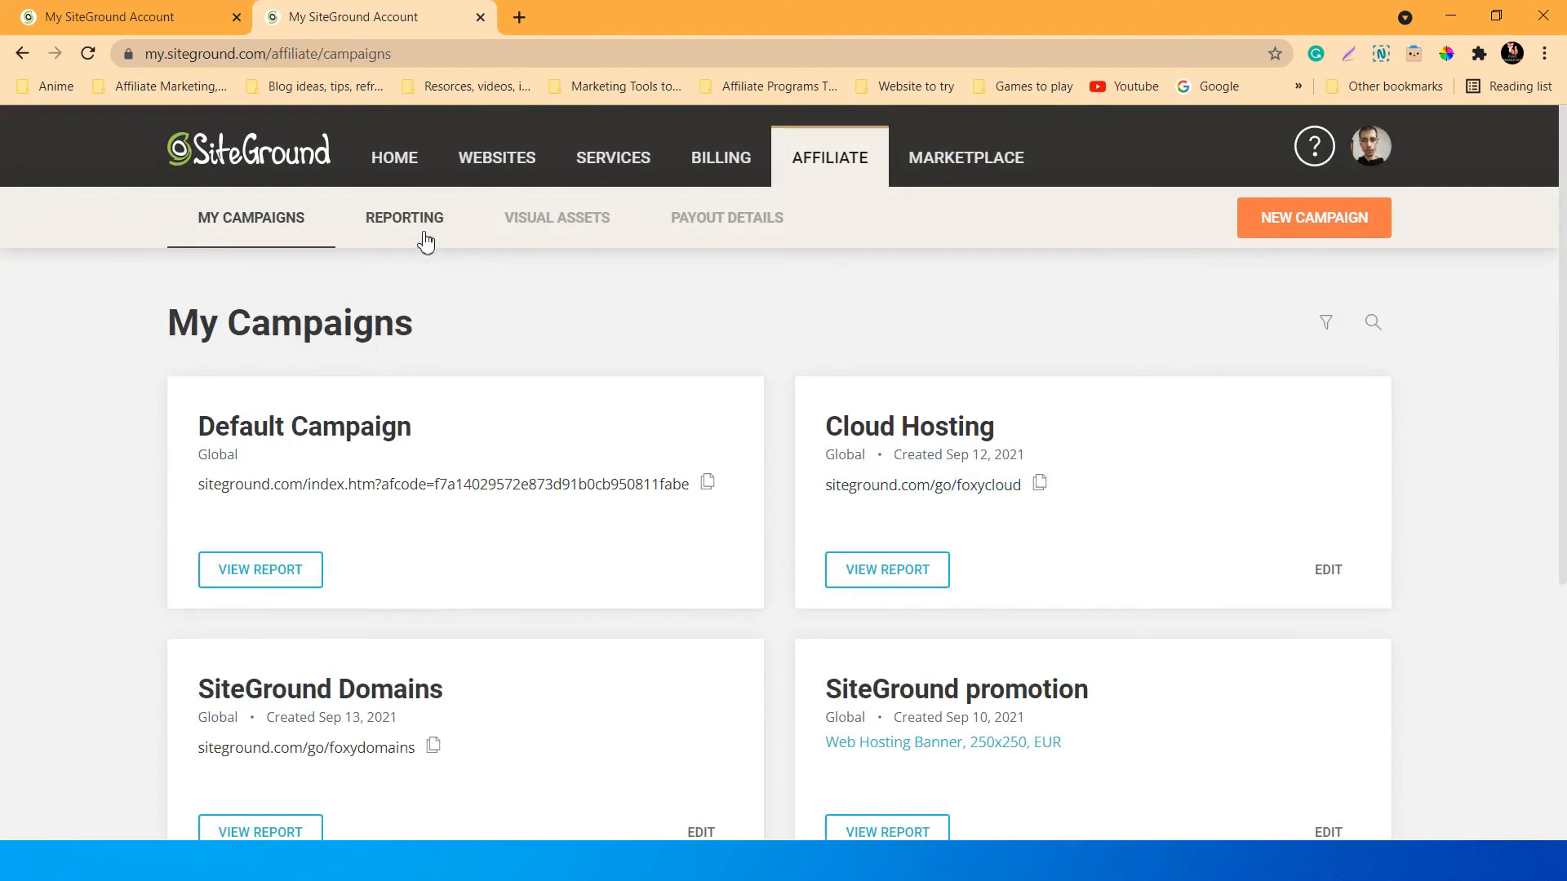
{"action": "scroll", "coordinate": [796, 385], "scroll_direction": "down", "scroll_amount": 4}
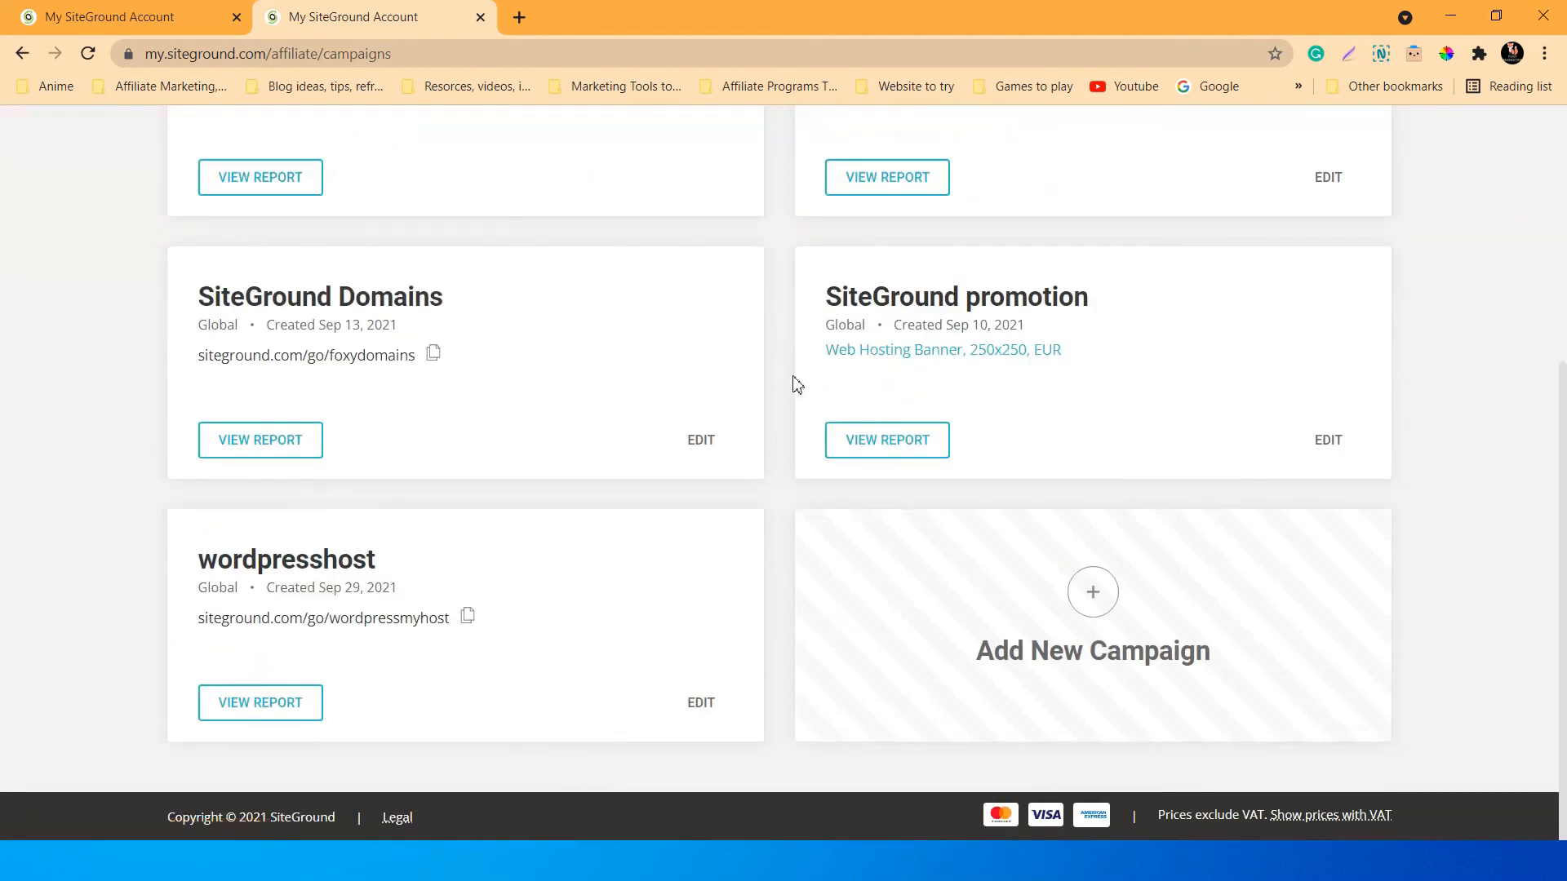
Start a new affiliate campaign, keeping Global as the campaign region.
{"action": "left_click", "coordinate": [1092, 598]}
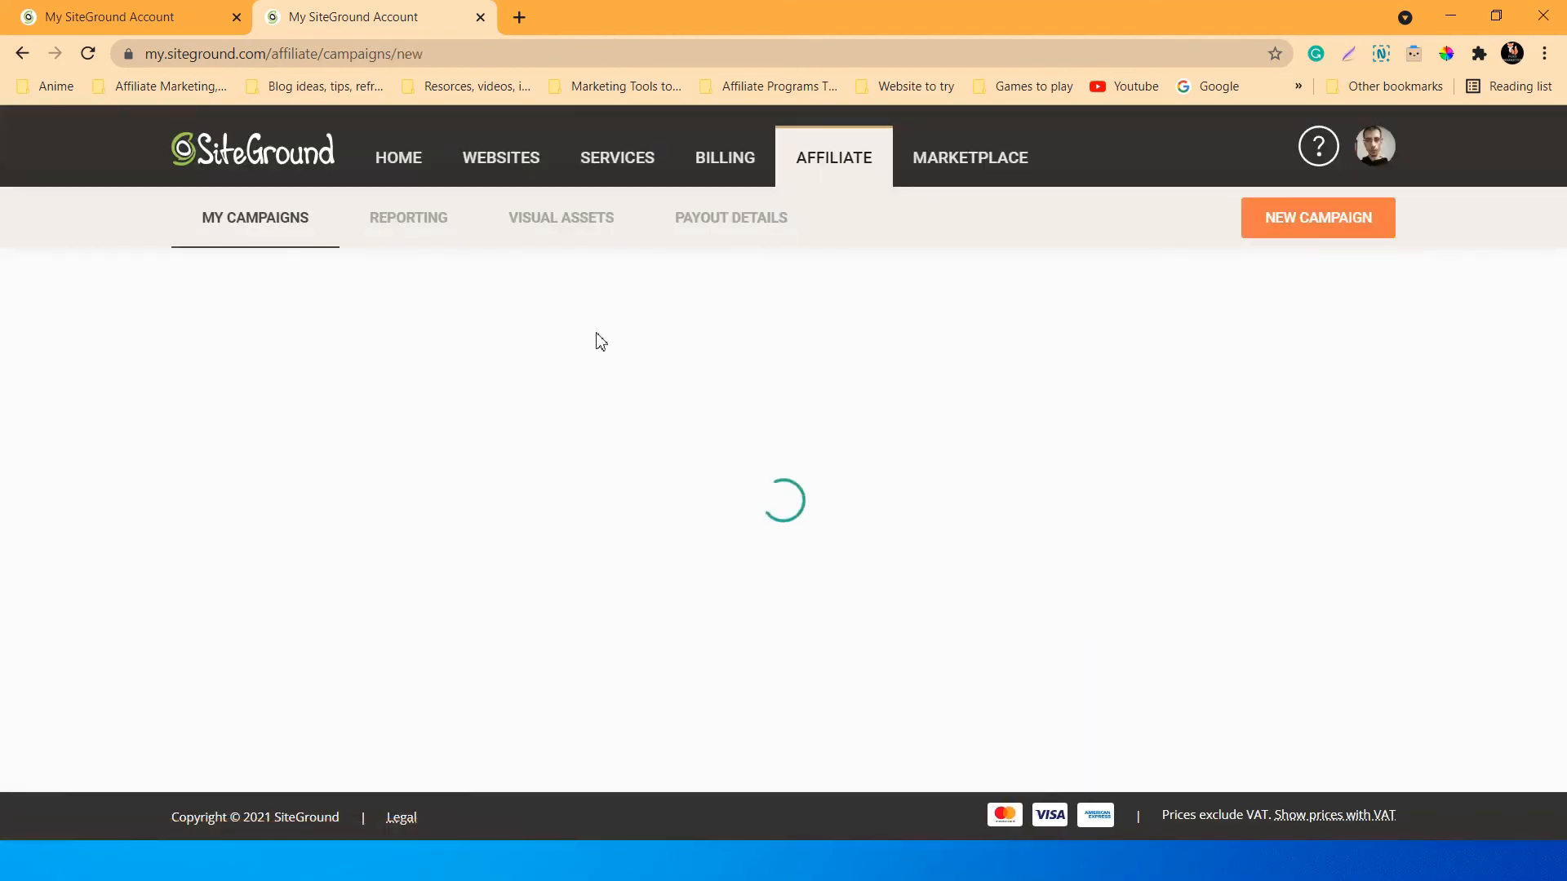
{"action": "scroll", "coordinate": [581, 328], "scroll_direction": "down", "scroll_amount": 1}
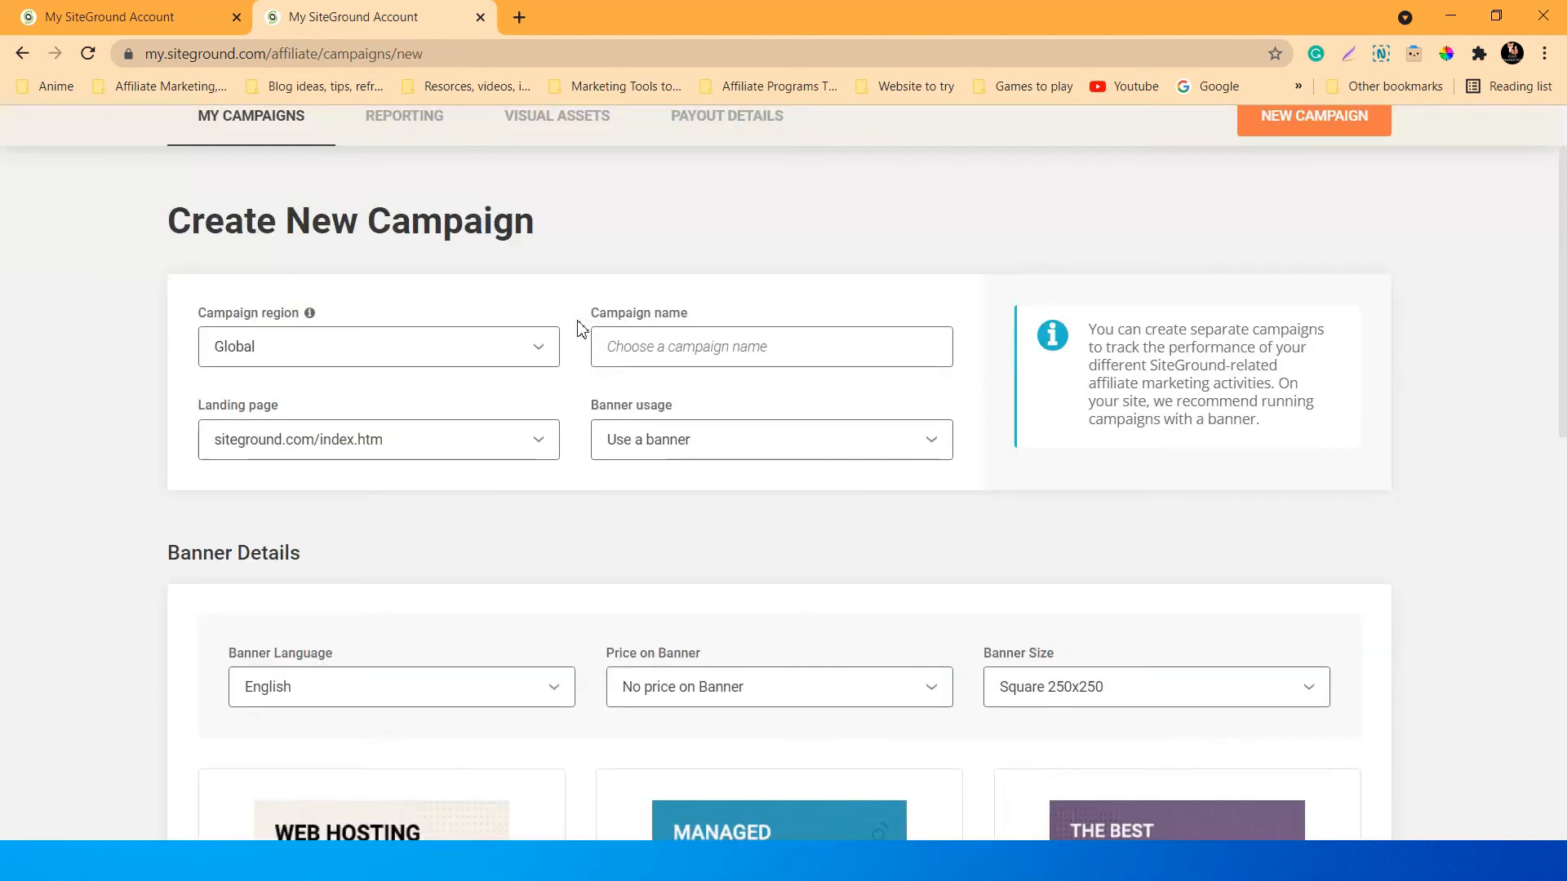
{"action": "left_click", "coordinate": [390, 347]}
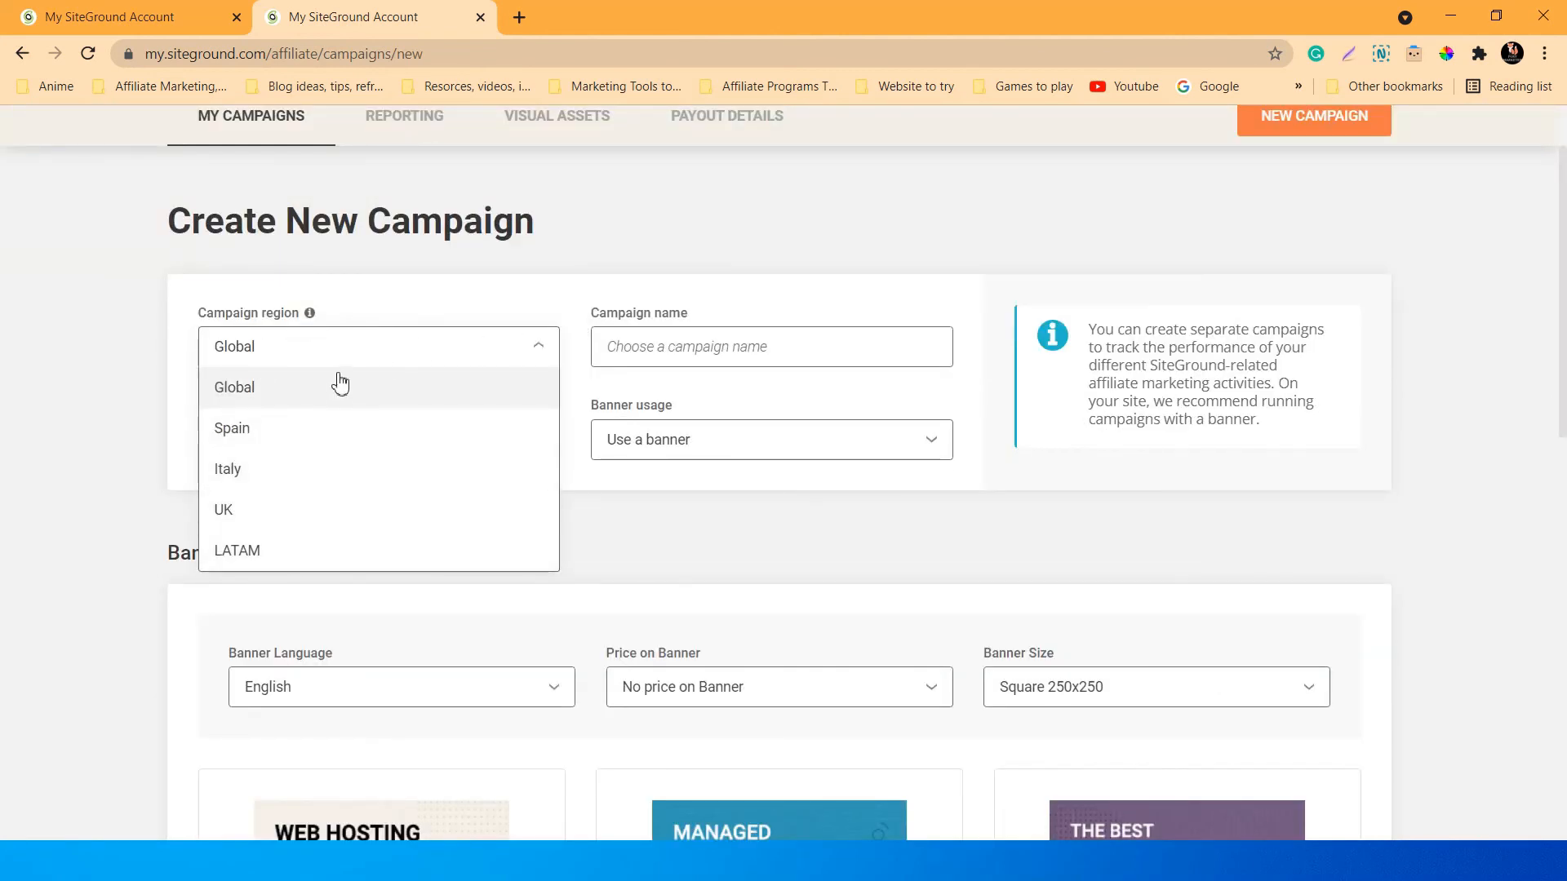
{"action": "left_click", "coordinate": [499, 314]}
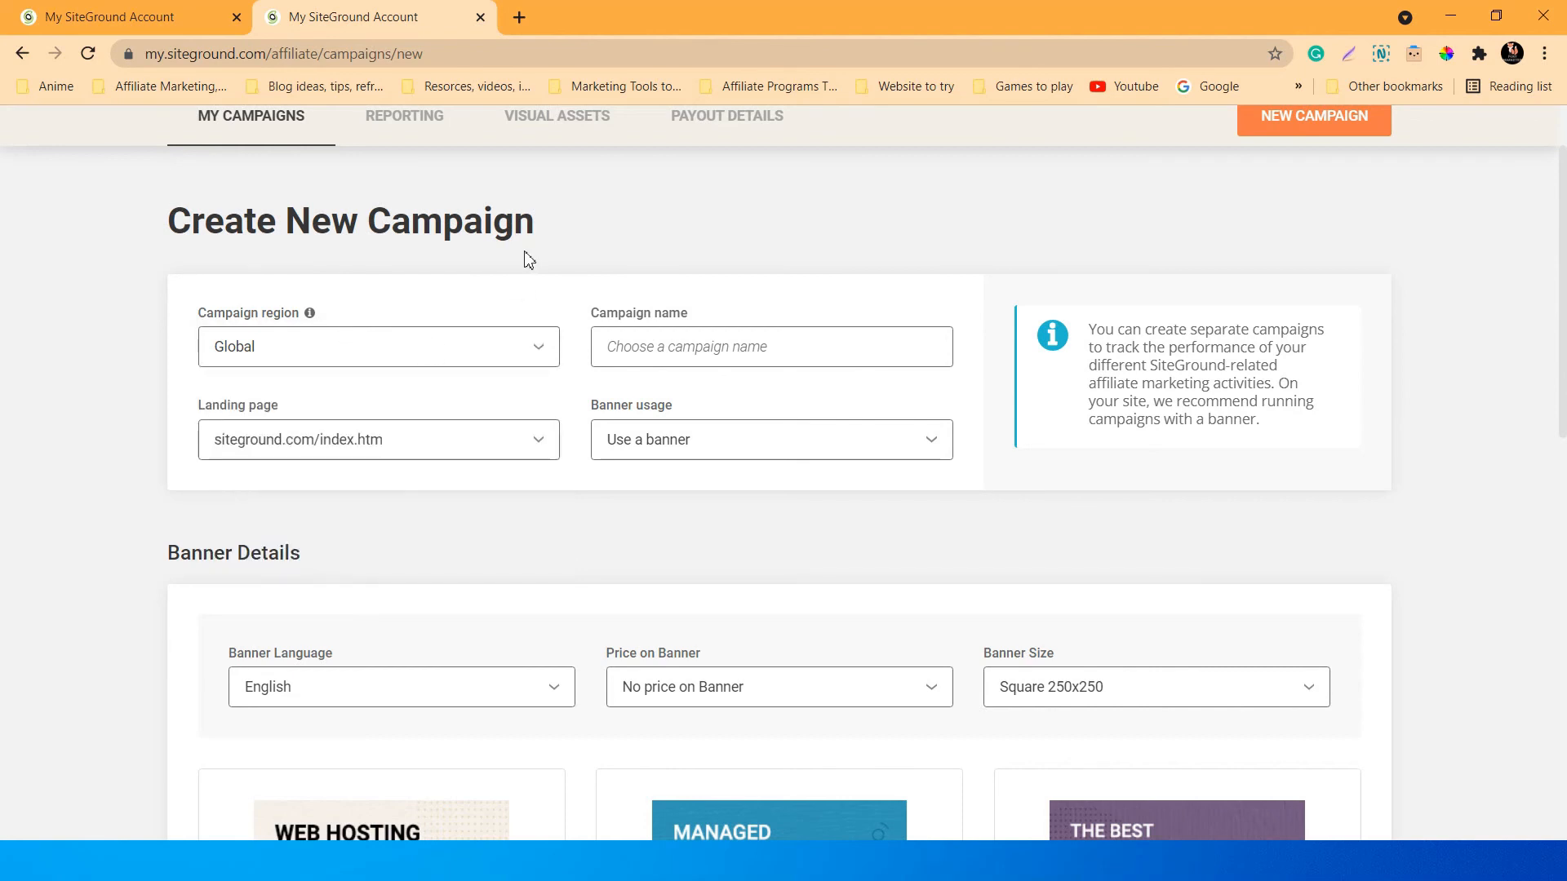
{"action": "scroll", "coordinate": [717, 452], "scroll_direction": "up", "scroll_amount": 1}
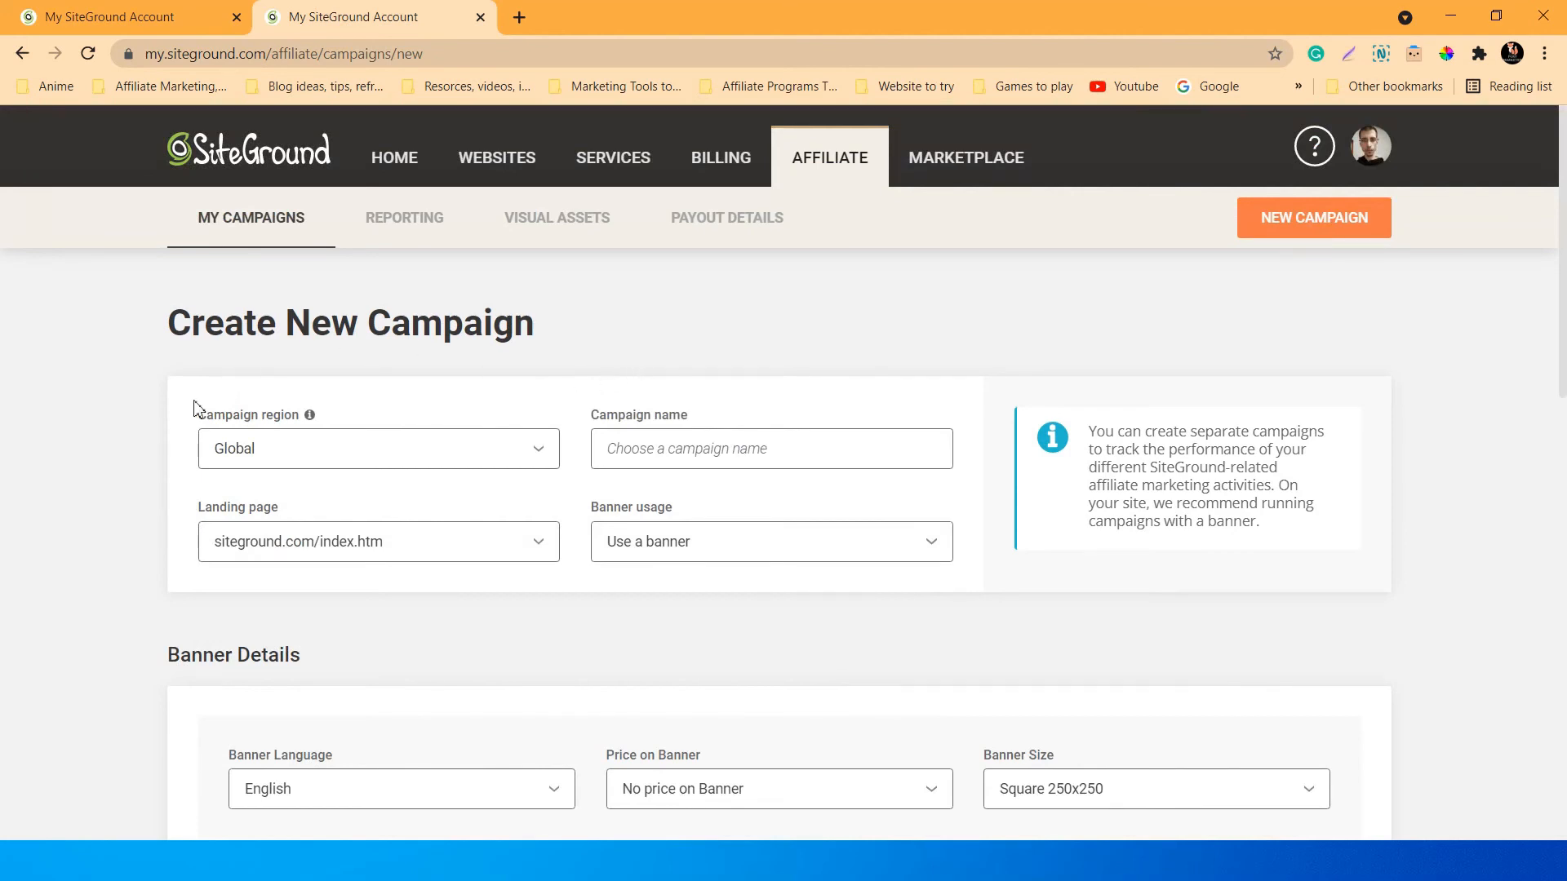
{"action": "scroll", "coordinate": [166, 490], "scroll_direction": "down", "scroll_amount": 1}
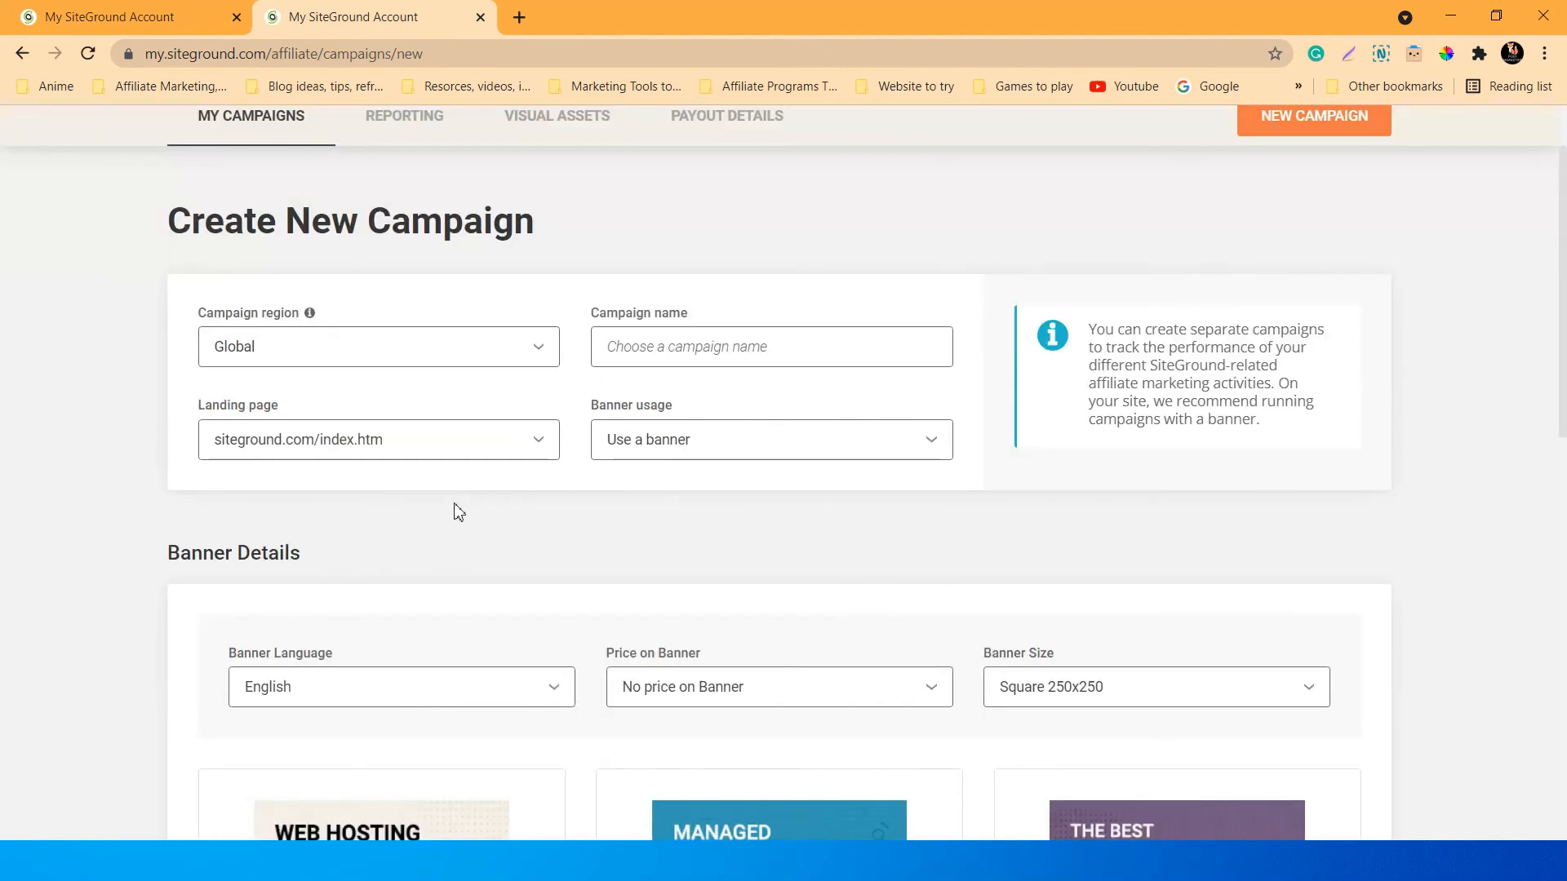
{"action": "scroll", "coordinate": [459, 512], "scroll_direction": "down", "scroll_amount": 1}
Set the campaign's landing page to 'Other SiteGround Page' under siteground.com/.
{"action": "left_click", "coordinate": [488, 346]}
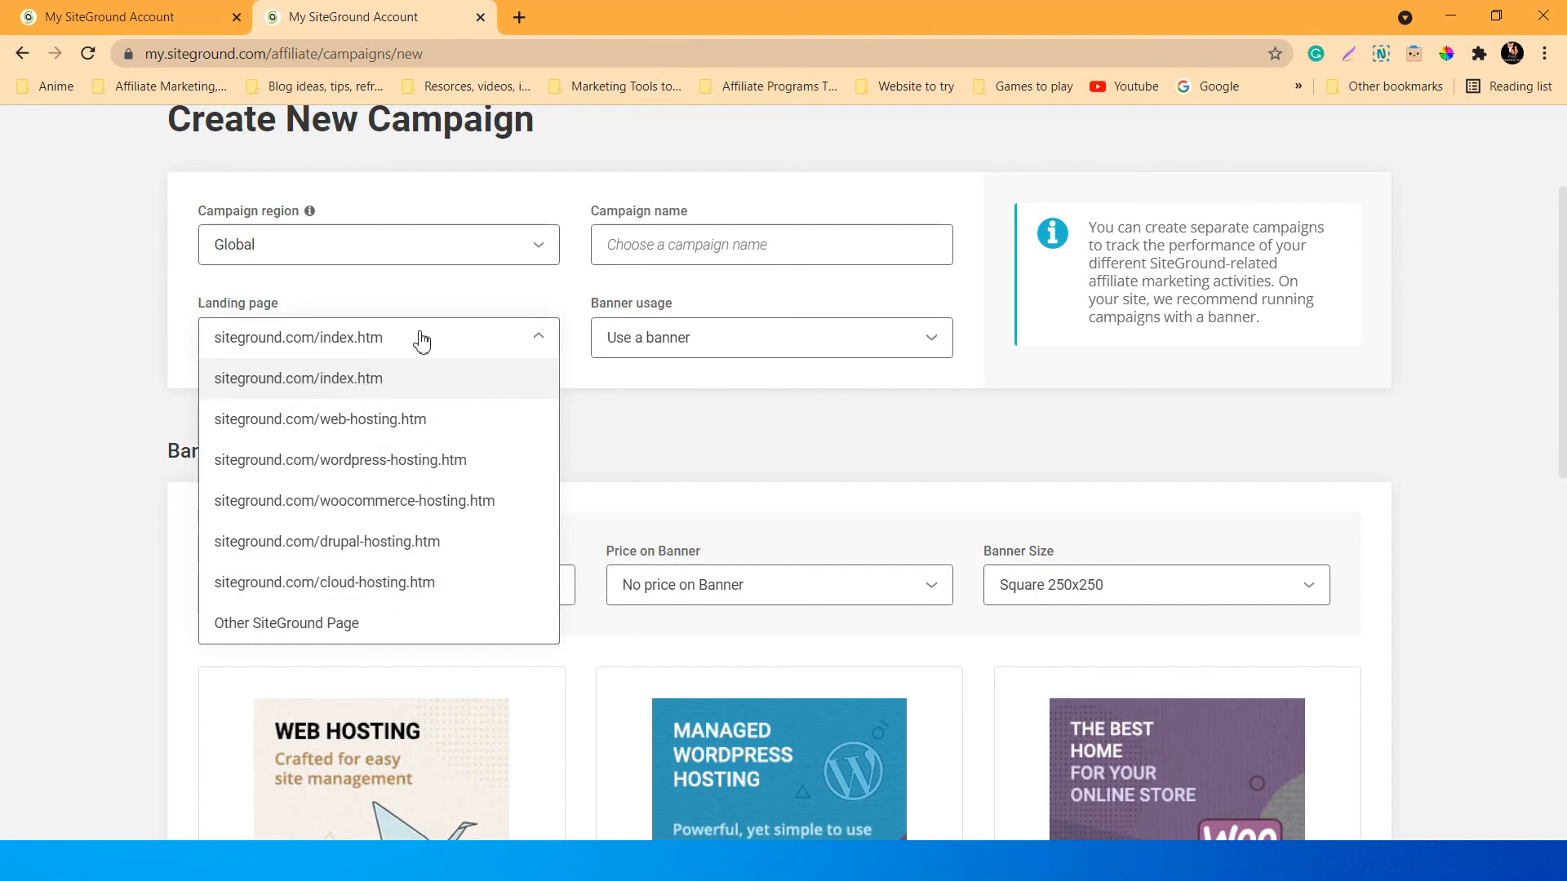
{"action": "left_click", "coordinate": [122, 350]}
{"action": "left_click", "coordinate": [343, 346]}
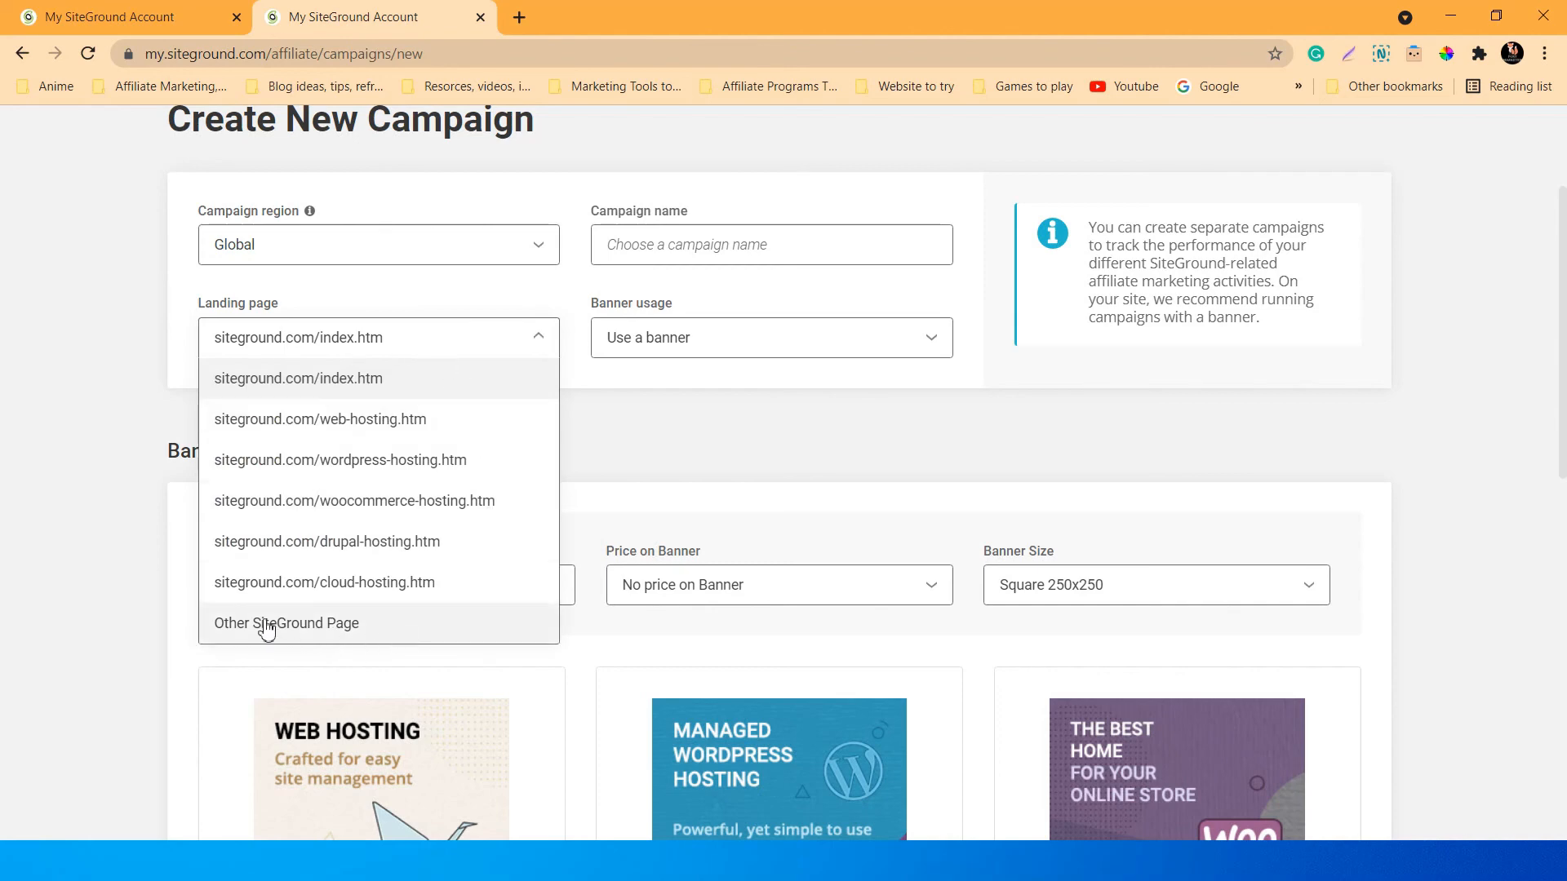
{"action": "left_click", "coordinate": [308, 628]}
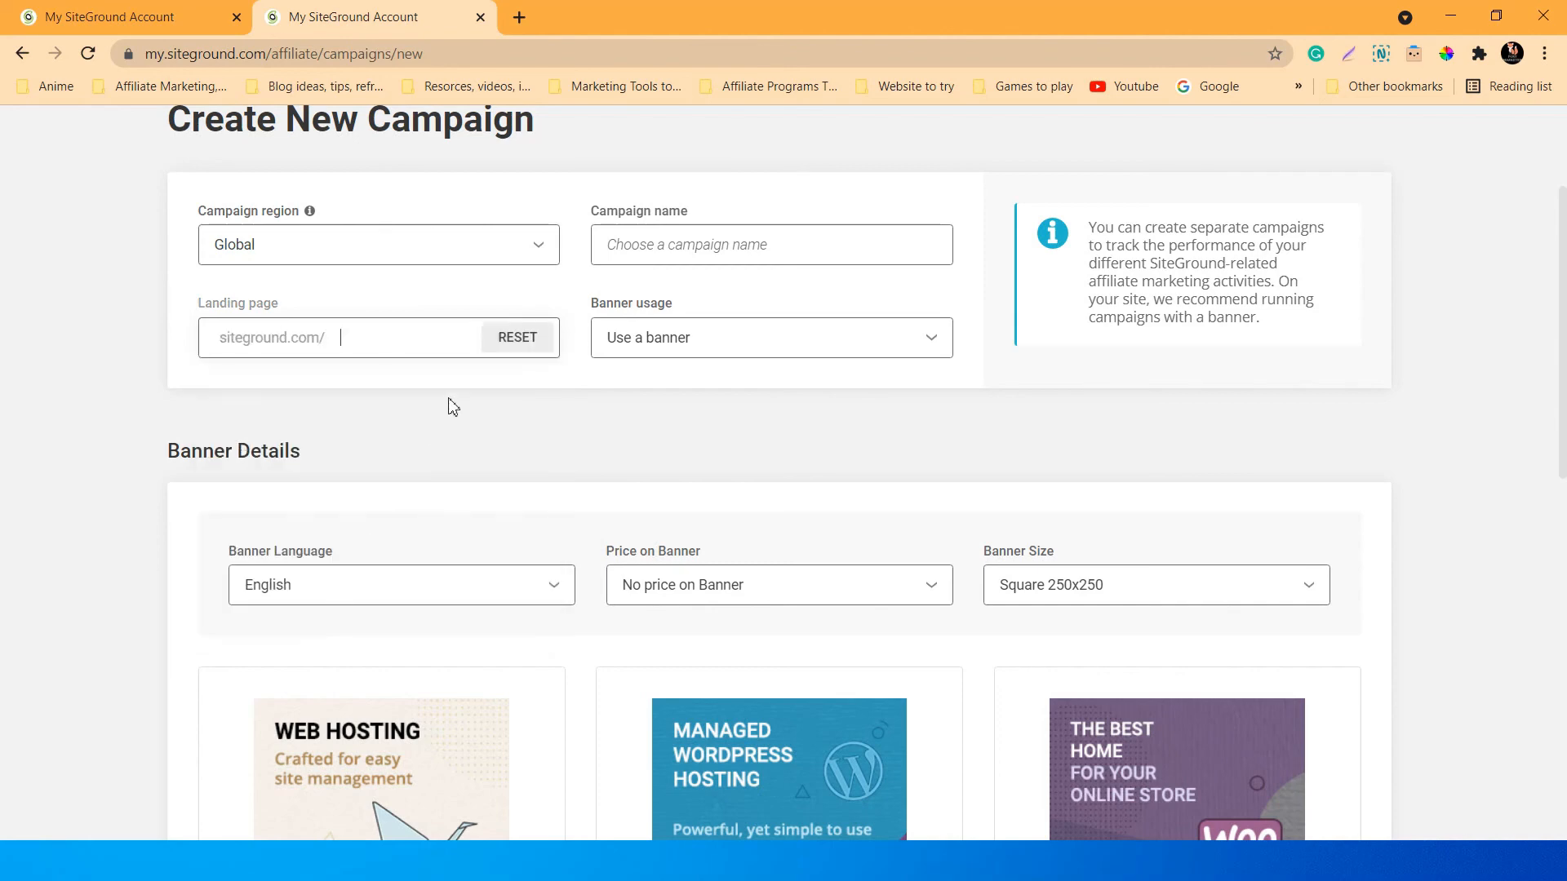
{"action": "scroll", "coordinate": [445, 408], "scroll_direction": "up", "scroll_amount": 3}
{"action": "scroll", "coordinate": [445, 408], "scroll_direction": "down", "scroll_amount": 1}
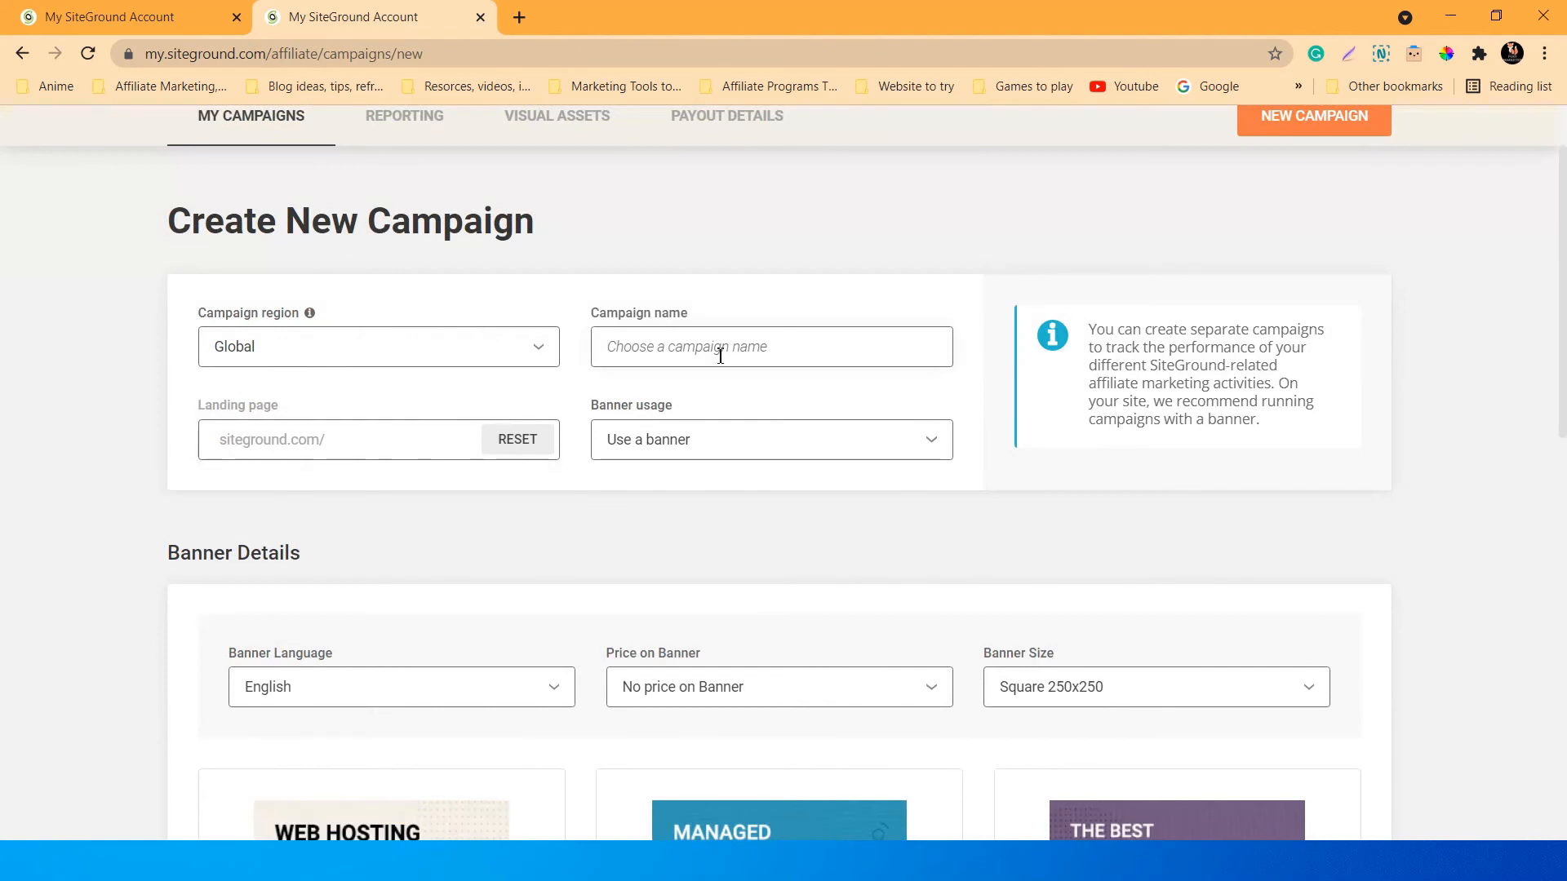
Name the campaign test2 and set Banner usage to 'Don't use a banner'.
{"action": "type", "text": "test2"}
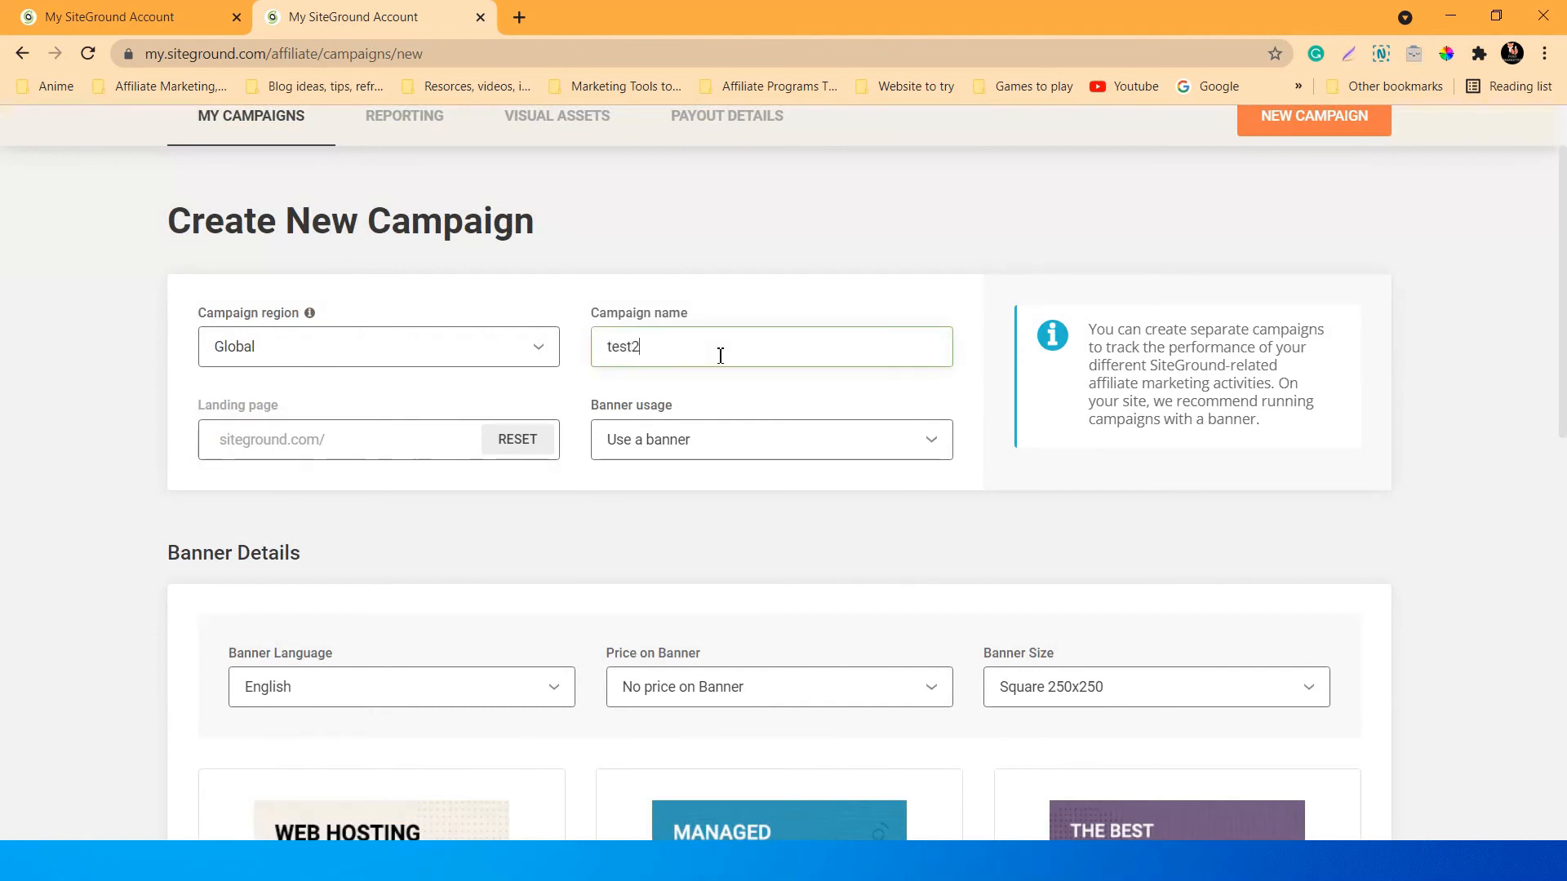
{"action": "left_click", "coordinate": [700, 435]}
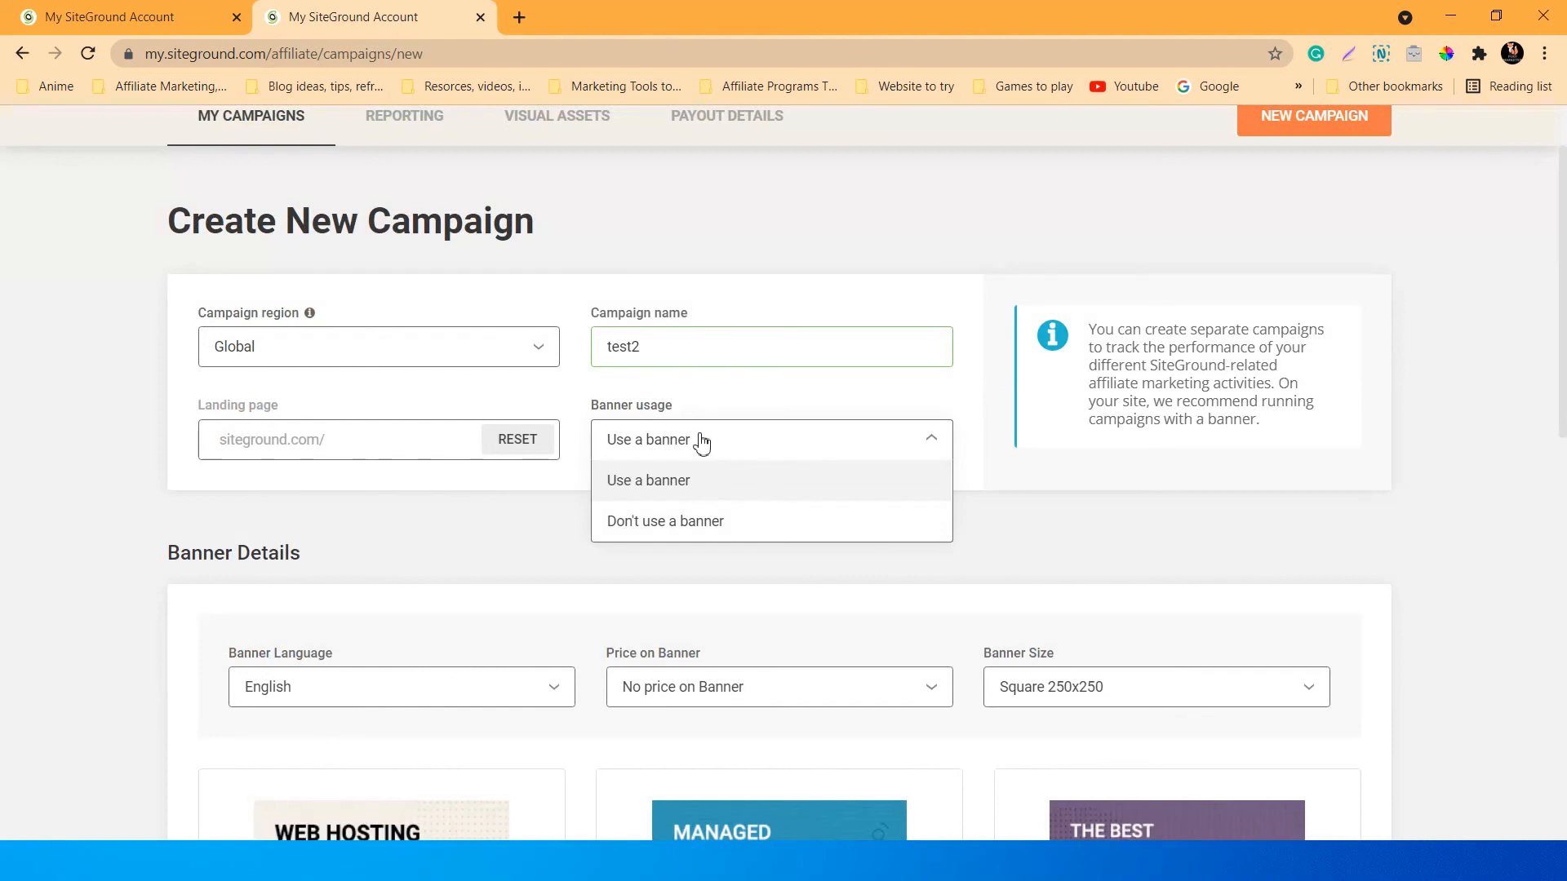
{"action": "left_click", "coordinate": [706, 531]}
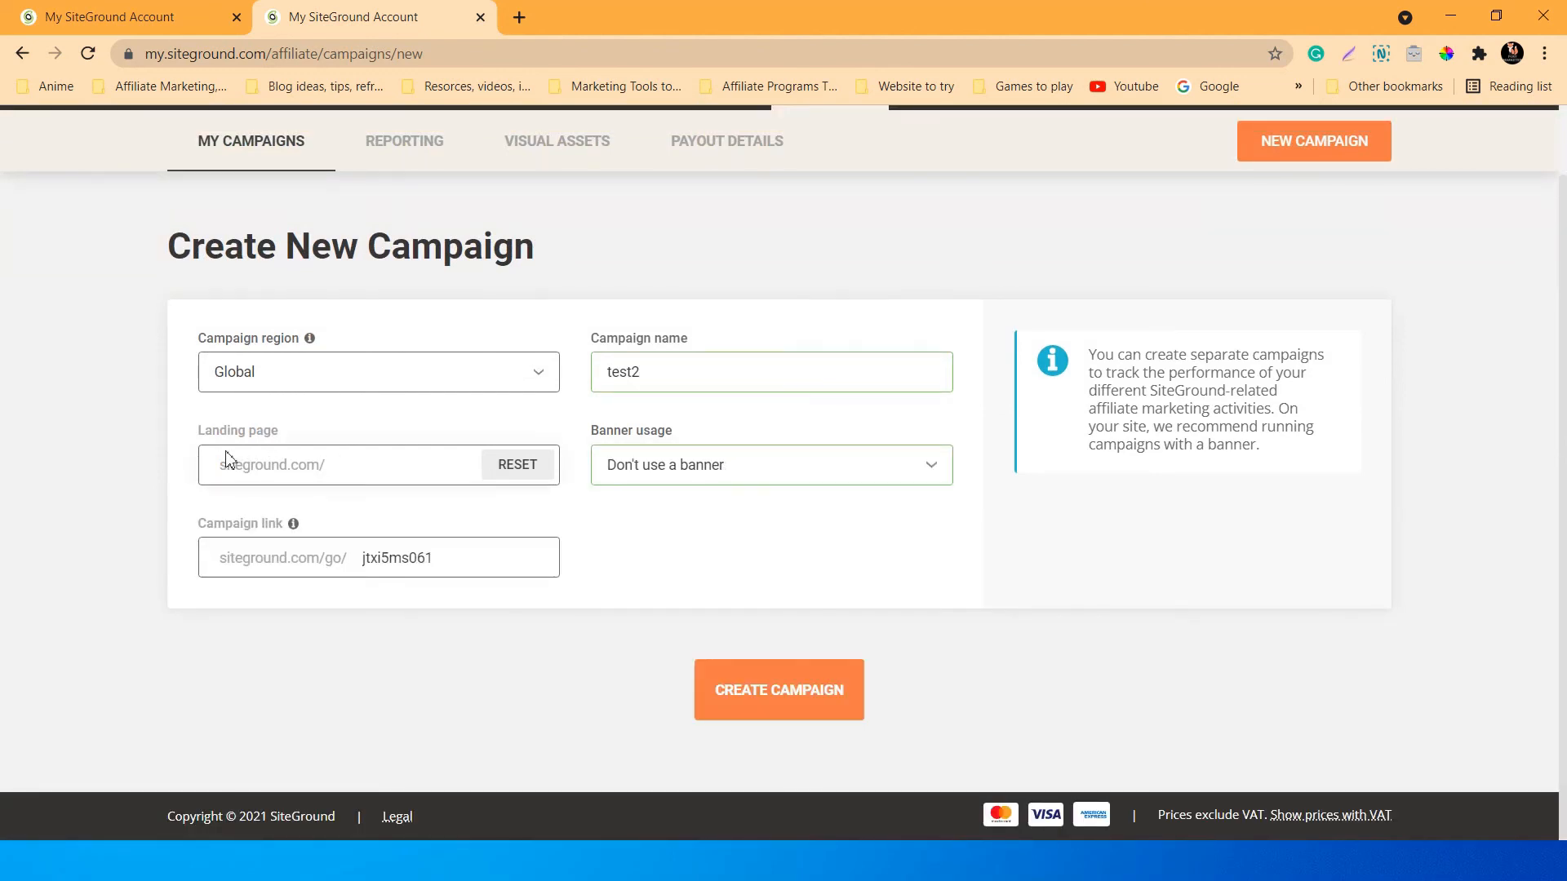
Open a new browser tab.
{"action": "scroll", "coordinate": [336, 448], "scroll_direction": "up", "scroll_amount": 1}
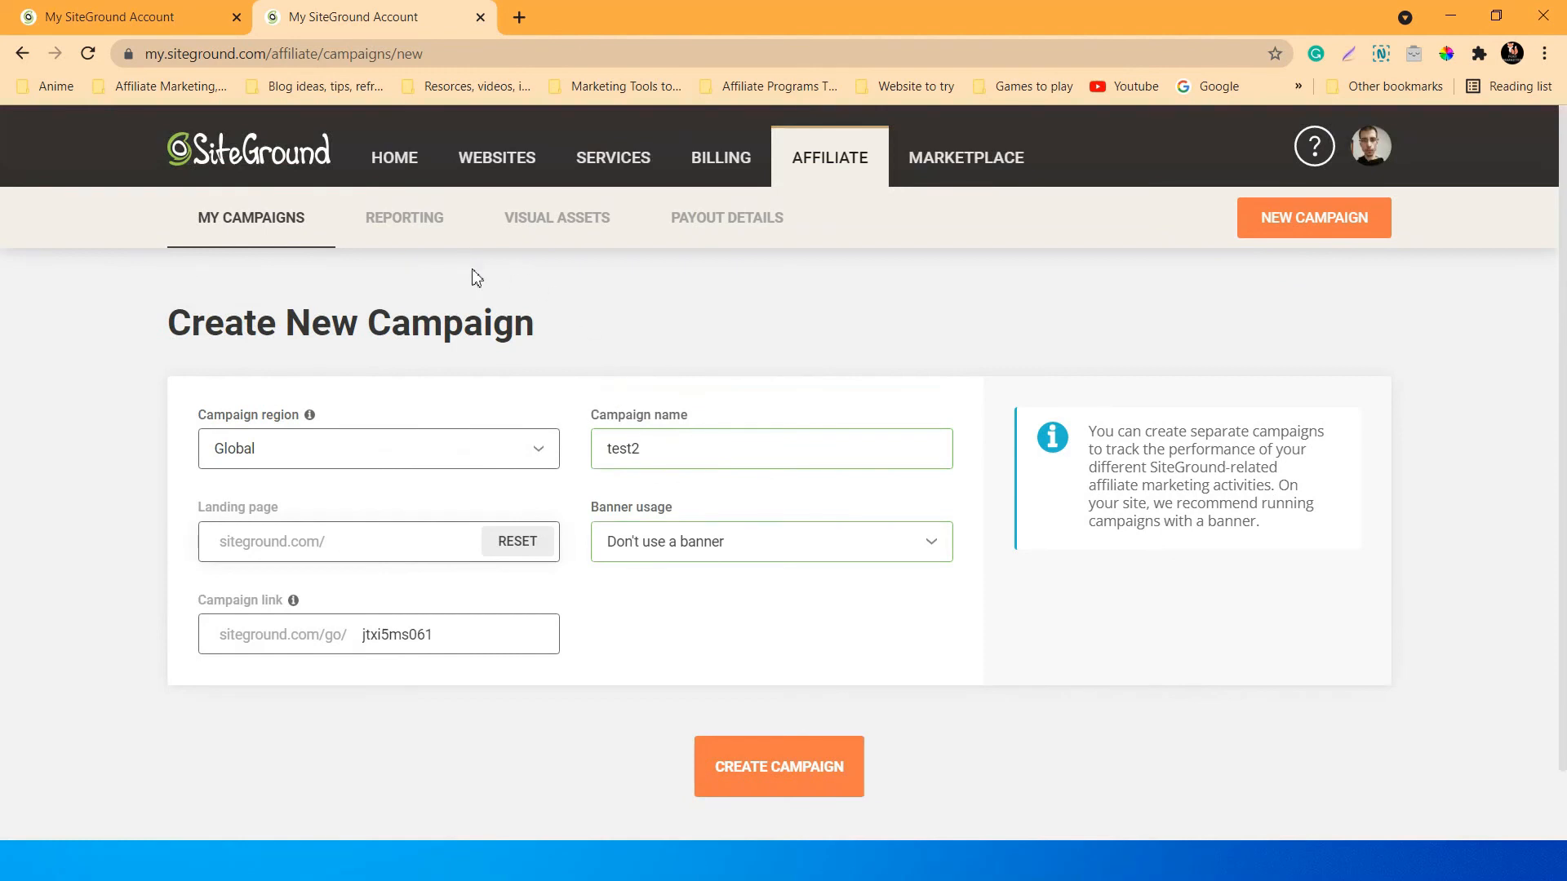
{"action": "right_click", "coordinate": [619, 160]}
{"action": "left_click", "coordinate": [547, 282]}
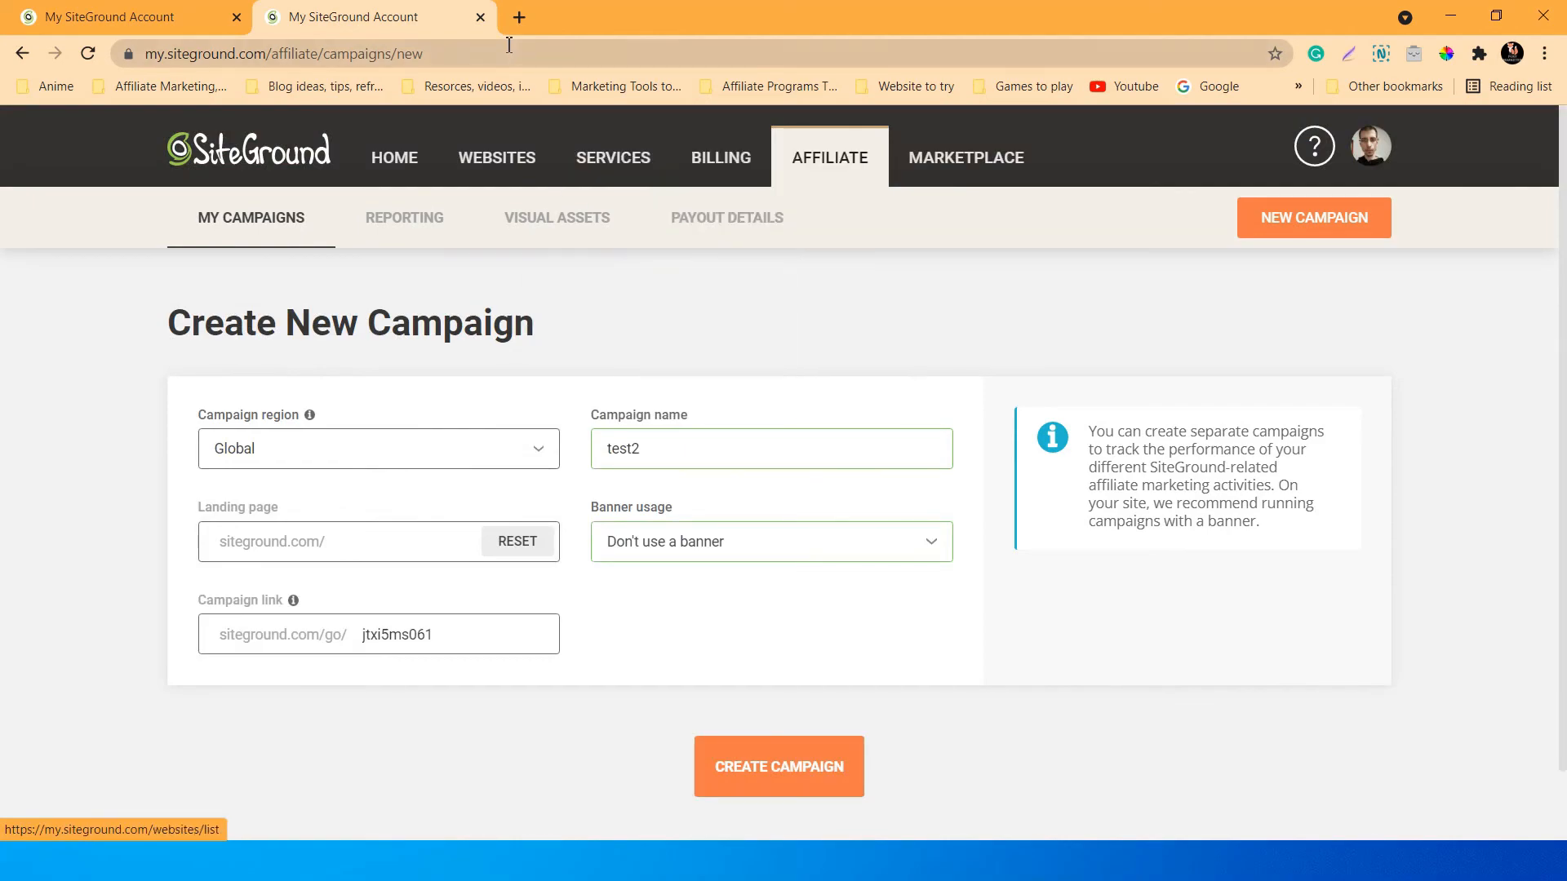
{"action": "left_click", "coordinate": [519, 17]}
Search Google for 'siteground' and open the SiteGround homepage.
{"action": "left_click", "coordinate": [1208, 86]}
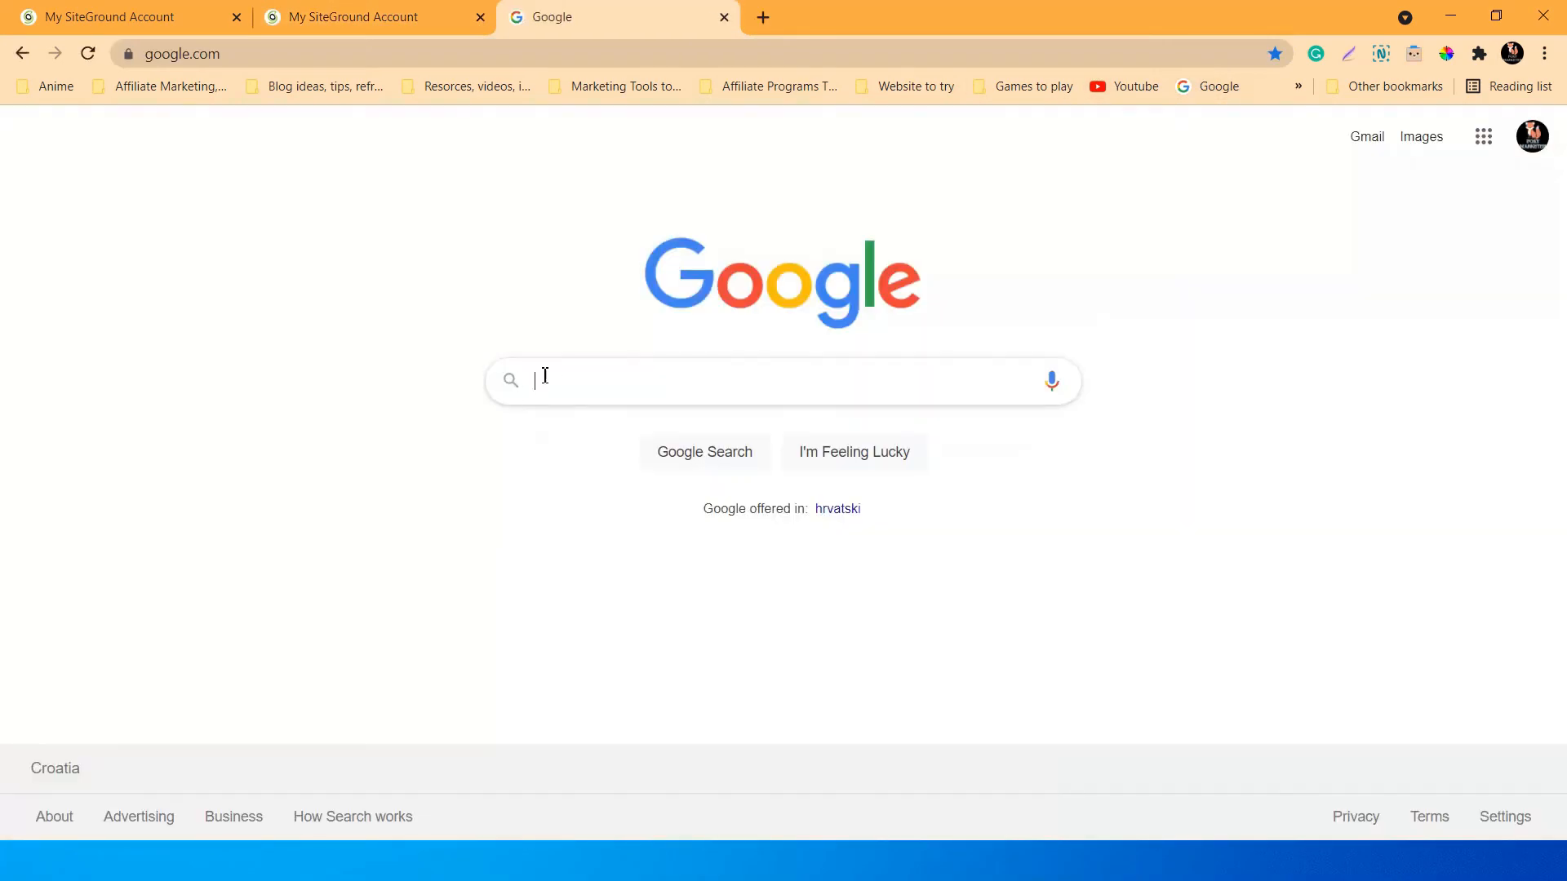
{"action": "left_click", "coordinate": [558, 379]}
{"action": "key", "text": "Down"}
{"action": "key", "text": "Return"}
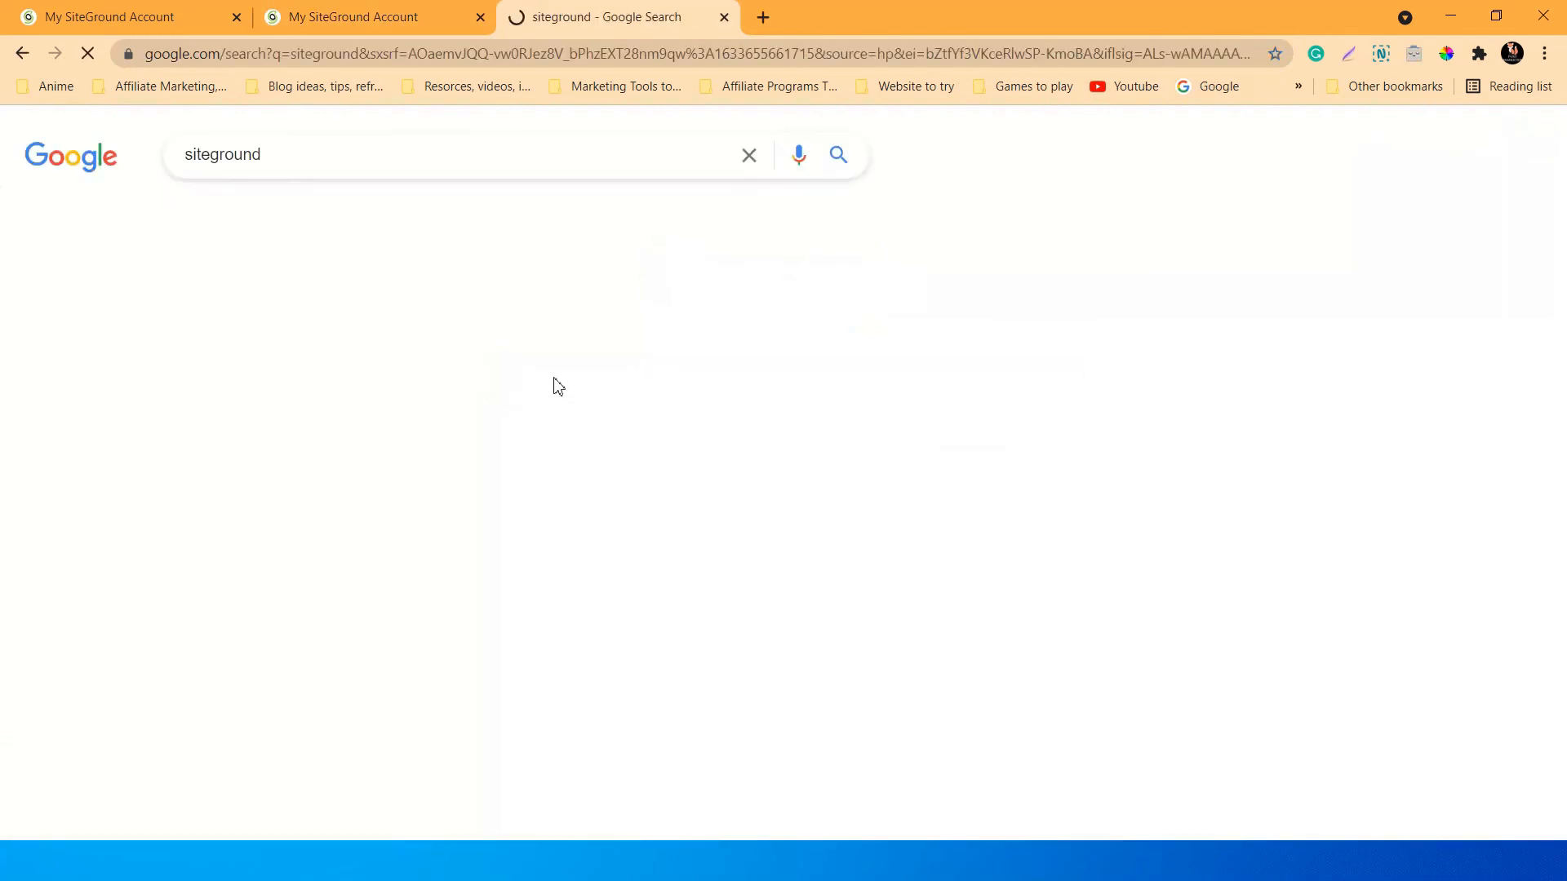
{"action": "left_click", "coordinate": [517, 504]}
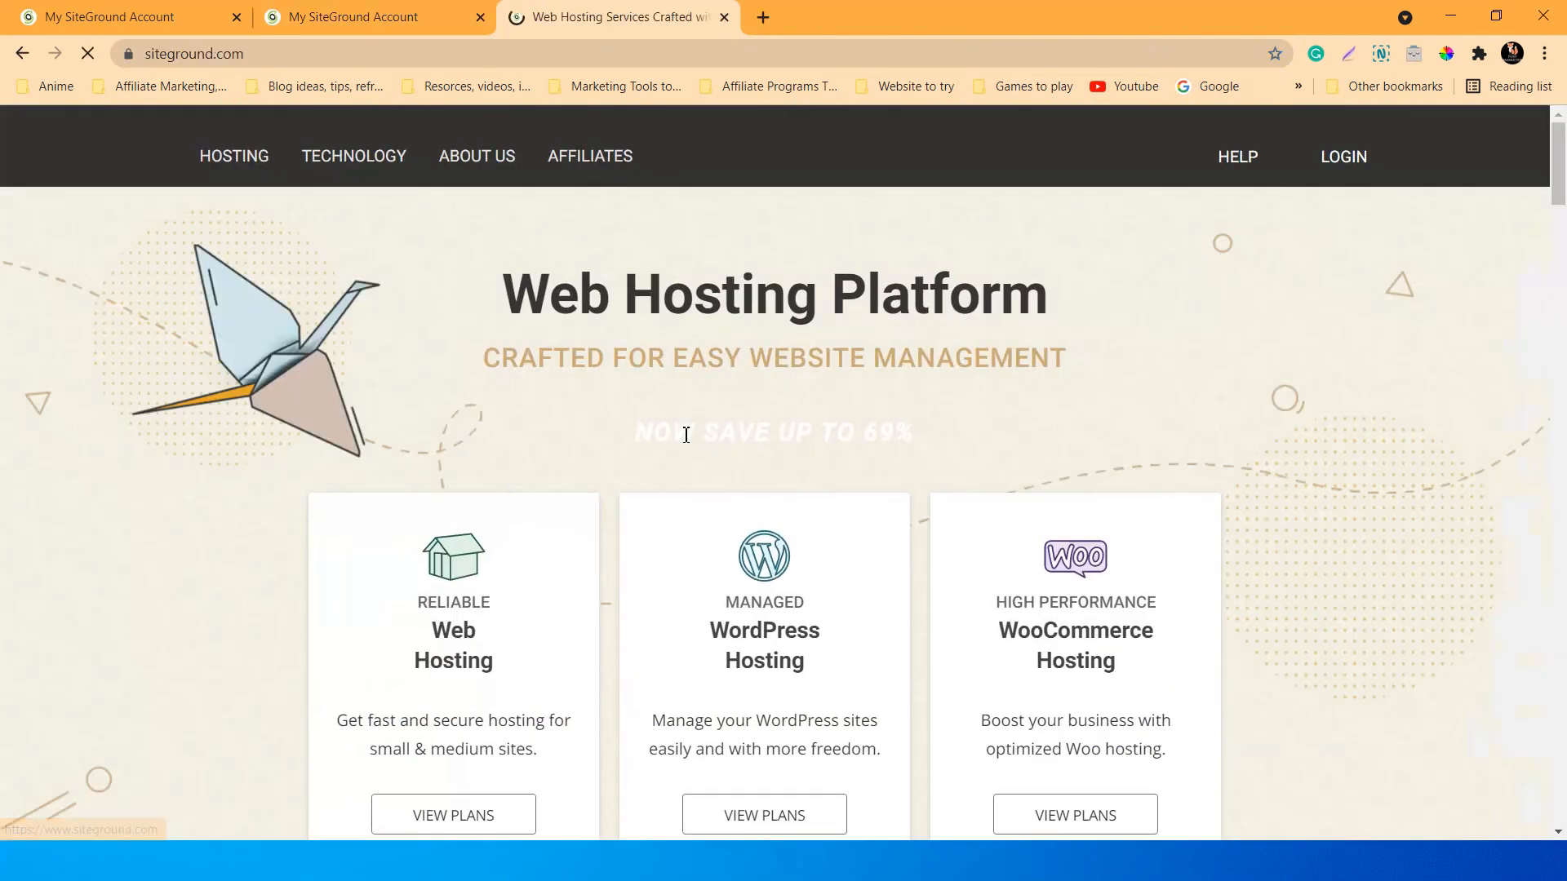
{"action": "scroll", "coordinate": [840, 458], "scroll_direction": "down", "scroll_amount": 3}
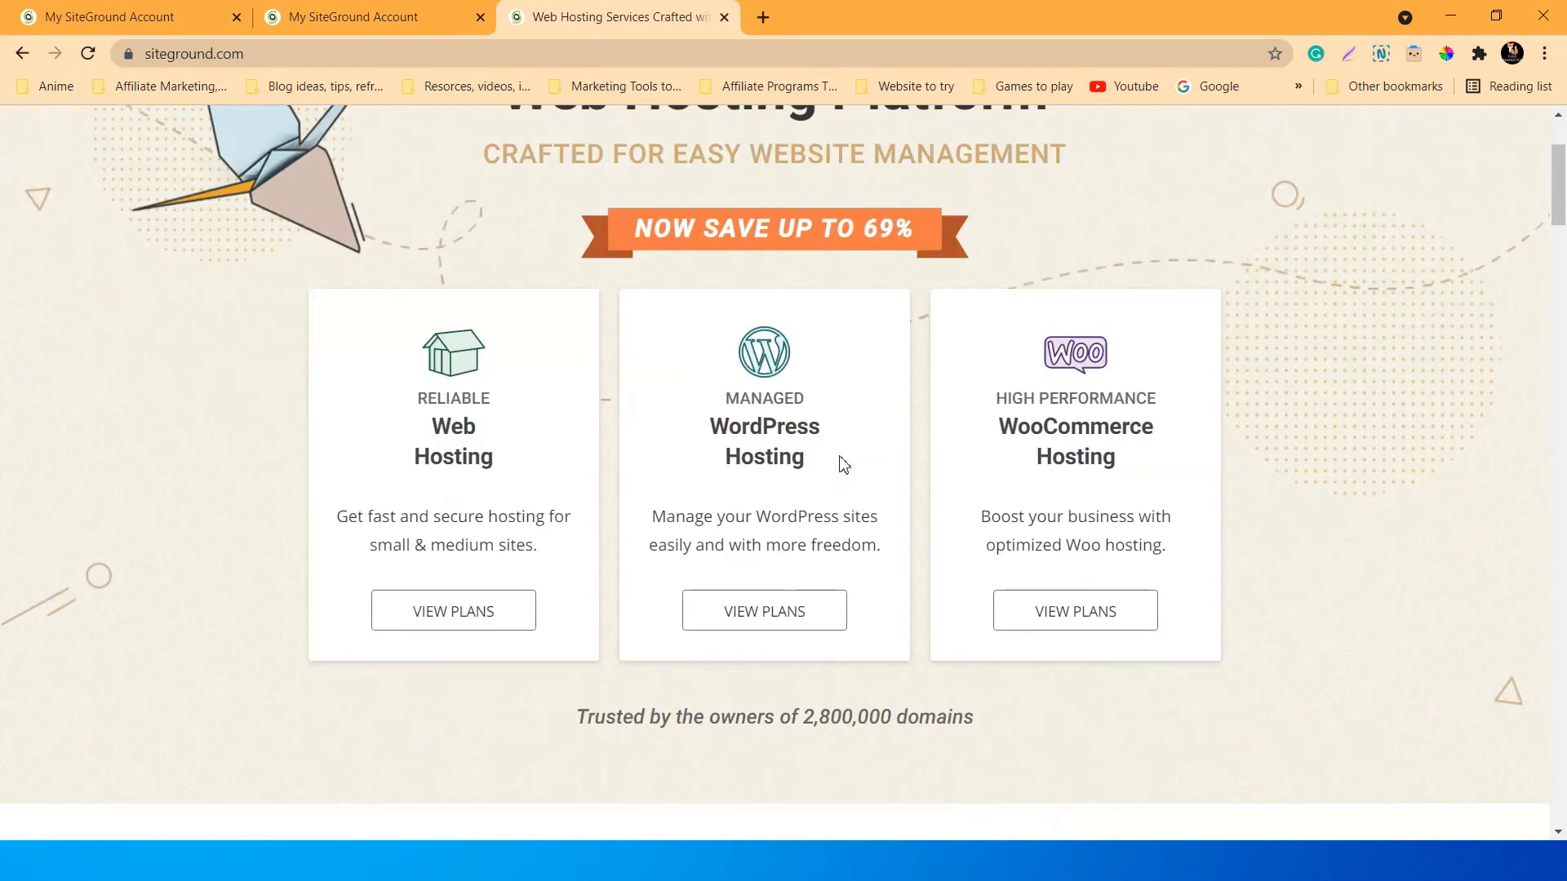
{"action": "scroll", "coordinate": [848, 539], "scroll_direction": "up", "scroll_amount": 3}
{"action": "scroll", "coordinate": [869, 611], "scroll_direction": "down", "scroll_amount": 5}
{"action": "scroll", "coordinate": [870, 611], "scroll_direction": "up", "scroll_amount": 5}
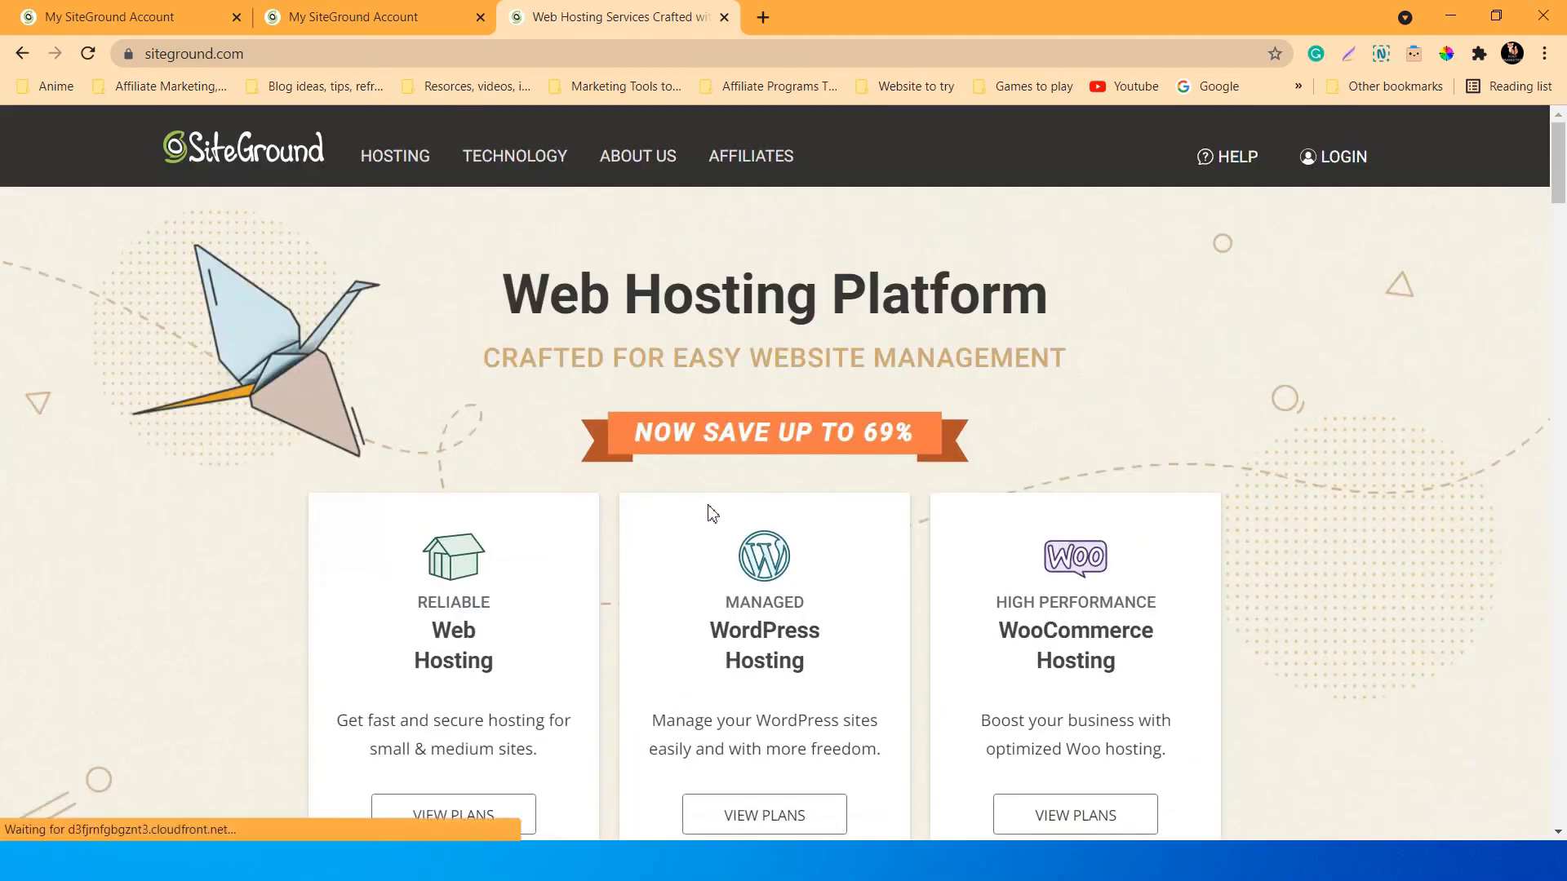
{"action": "scroll", "coordinate": [710, 514], "scroll_direction": "down", "scroll_amount": 1}
{"action": "scroll", "coordinate": [714, 516], "scroll_direction": "up", "scroll_amount": 1}
{"action": "scroll", "coordinate": [825, 425], "scroll_direction": "down", "scroll_amount": 20}
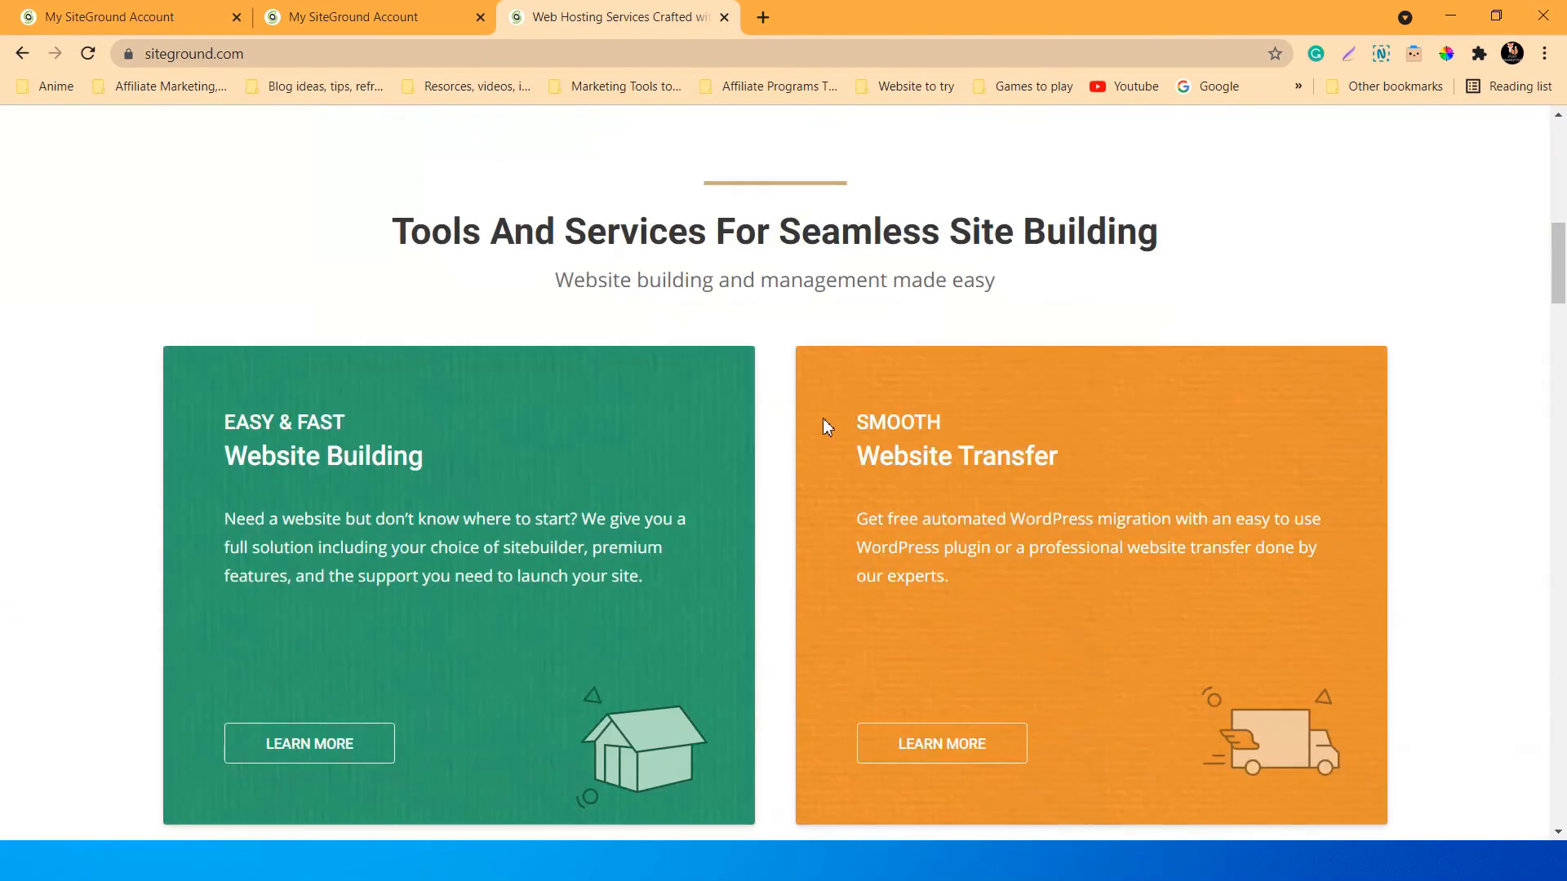
{"action": "scroll", "coordinate": [826, 424], "scroll_direction": "down", "scroll_amount": 15}
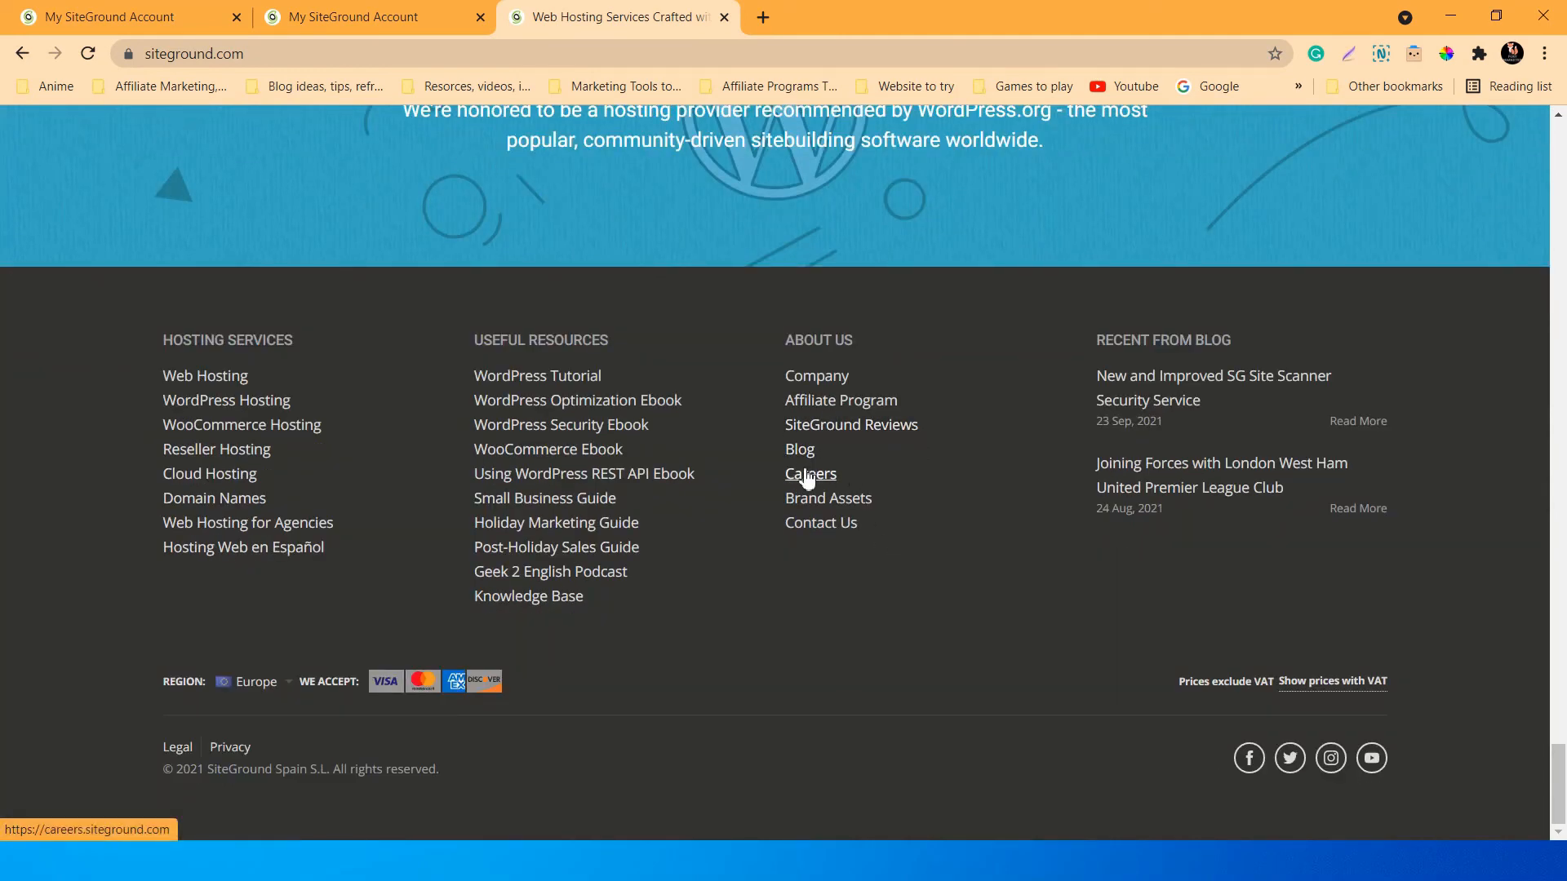
Go to the SiteGround Blog and open the '21 Useful WooCommerce Plugins' article.
{"action": "left_click", "coordinate": [800, 449]}
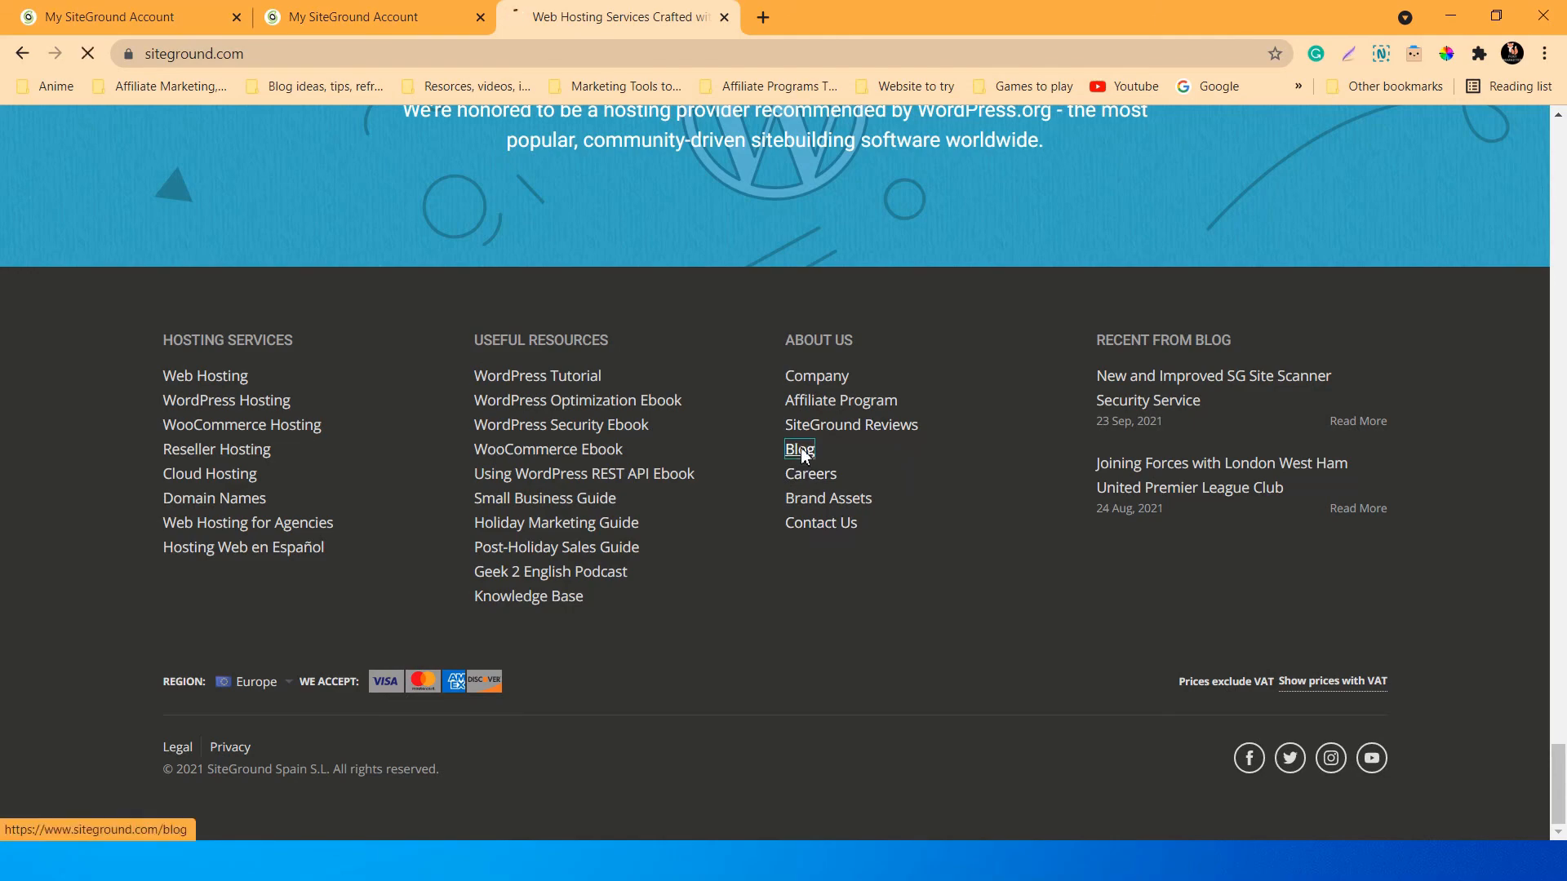
{"action": "scroll", "coordinate": [804, 406], "scroll_direction": "down", "scroll_amount": 5}
{"action": "scroll", "coordinate": [805, 406], "scroll_direction": "down", "scroll_amount": 5}
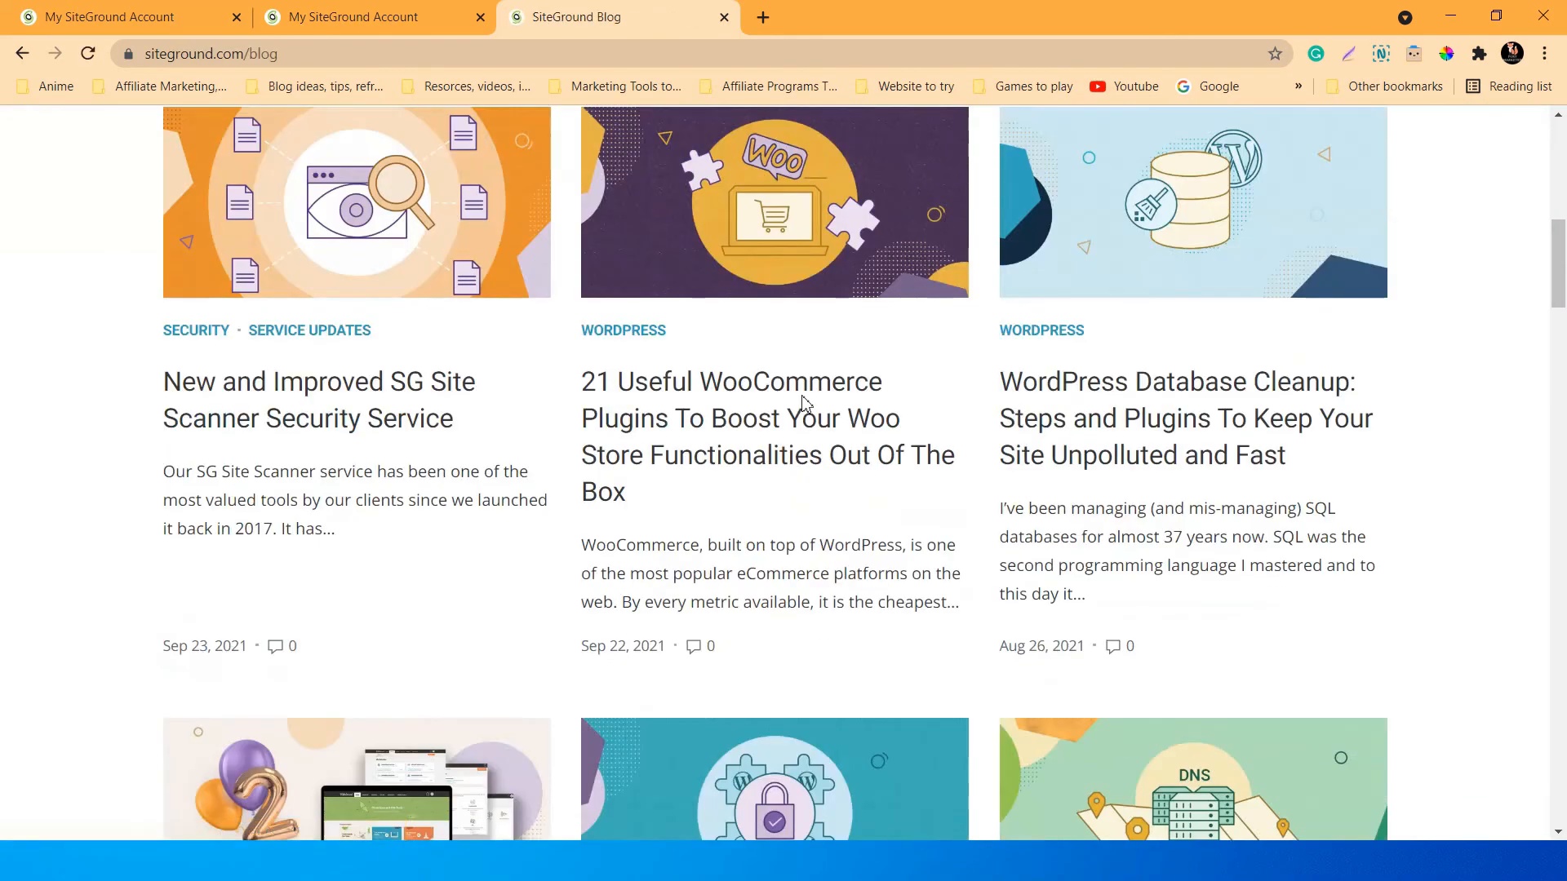
{"action": "scroll", "coordinate": [566, 433], "scroll_direction": "down", "scroll_amount": 4}
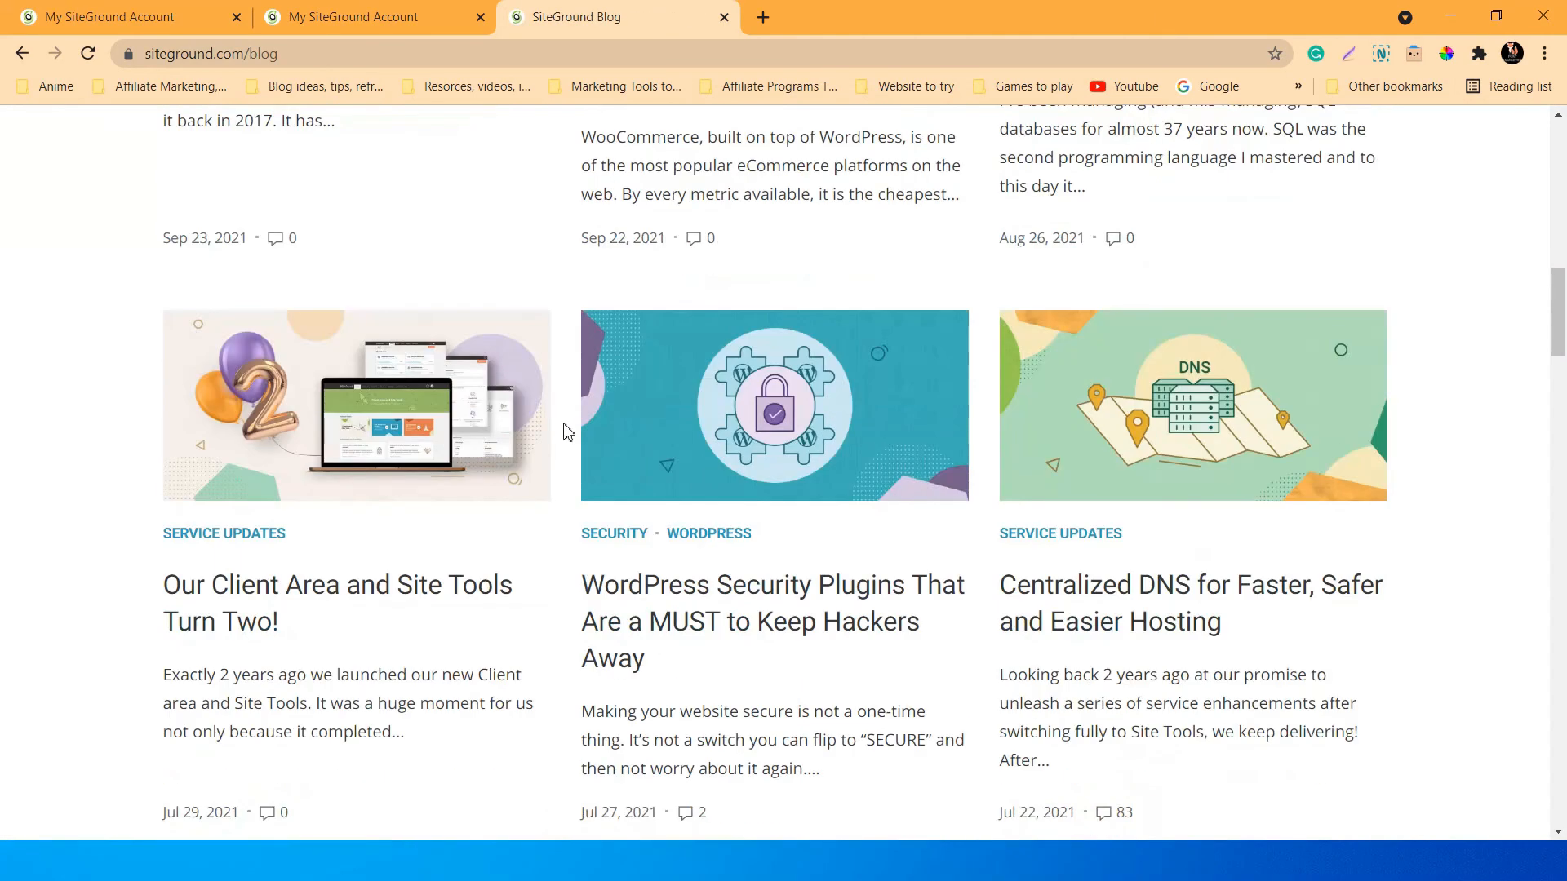
{"action": "scroll", "coordinate": [816, 449], "scroll_direction": "down", "scroll_amount": 6}
{"action": "scroll", "coordinate": [845, 465], "scroll_direction": "up", "scroll_amount": 2}
{"action": "scroll", "coordinate": [845, 465], "scroll_direction": "up", "scroll_amount": 7}
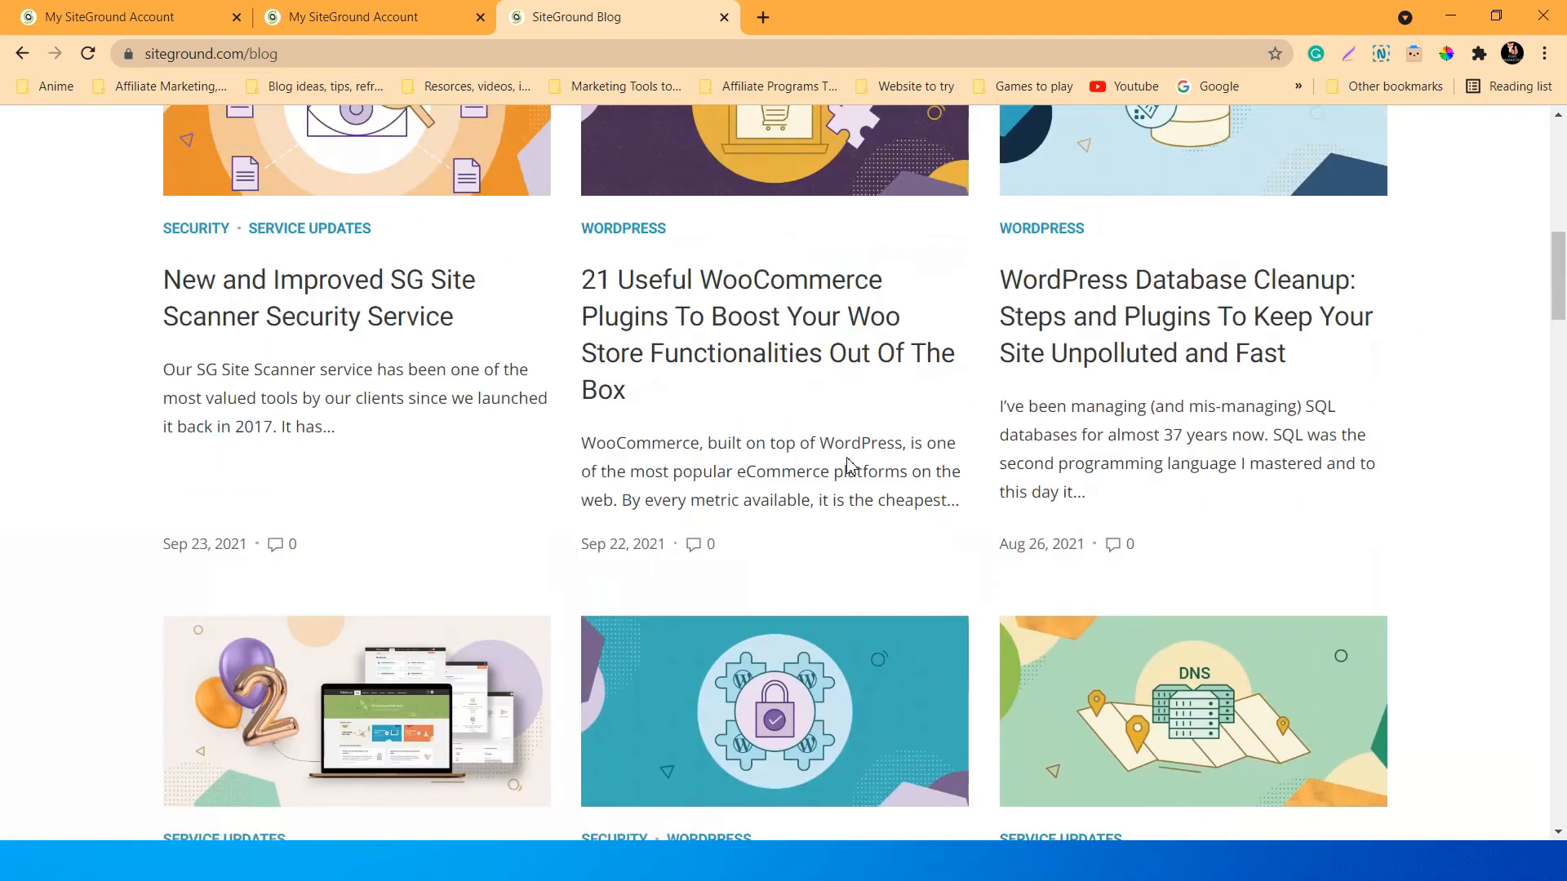
{"action": "scroll", "coordinate": [939, 445], "scroll_direction": "up", "scroll_amount": 1}
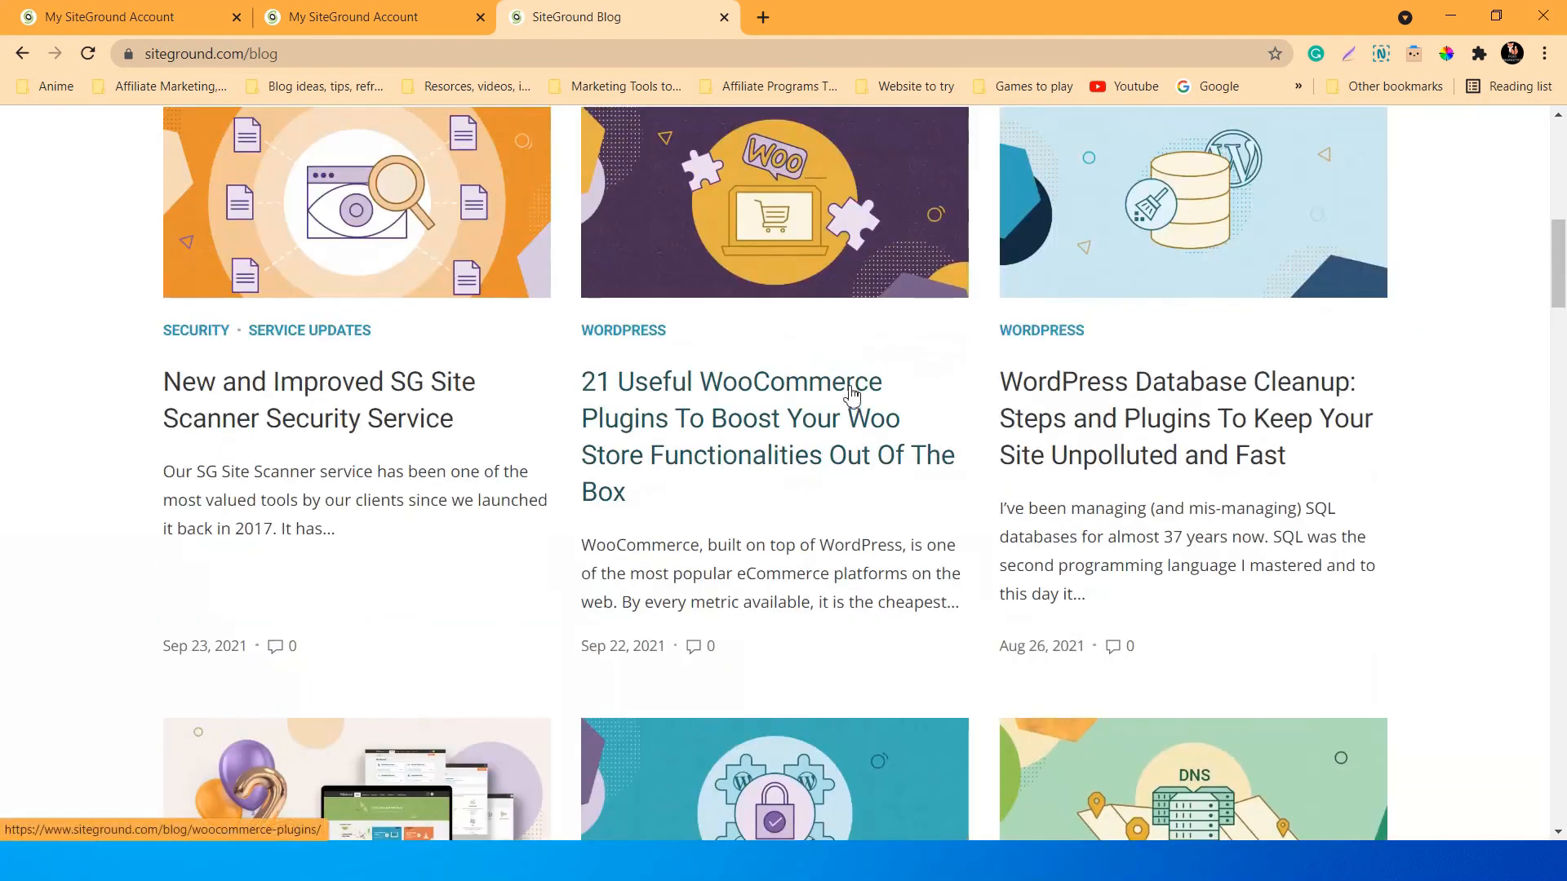
{"action": "scroll", "coordinate": [782, 325], "scroll_direction": "up", "scroll_amount": 1}
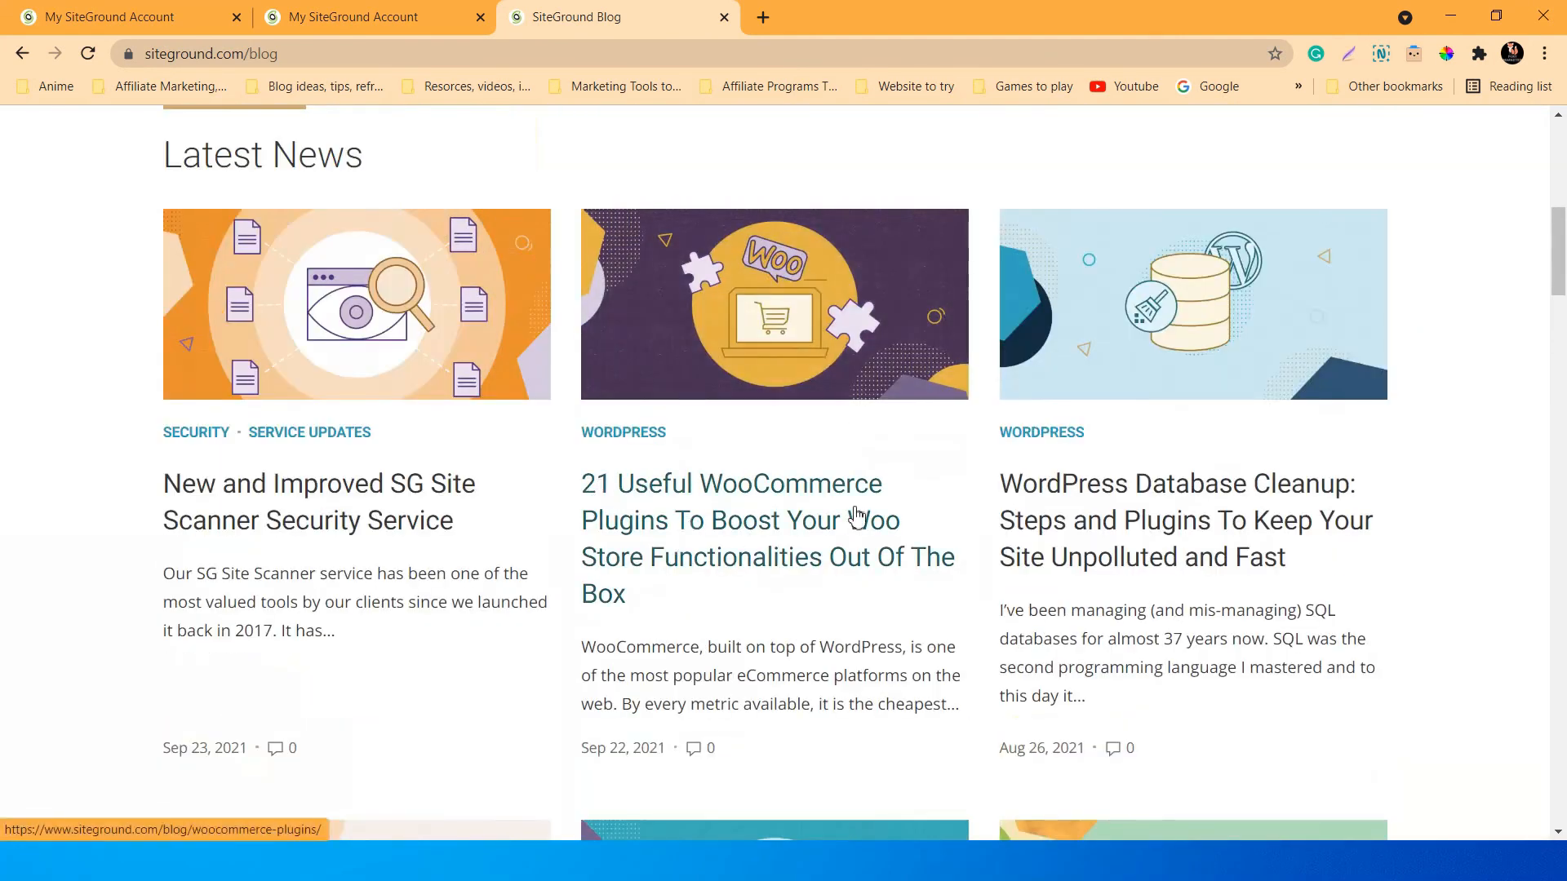
{"action": "left_click", "coordinate": [718, 528]}
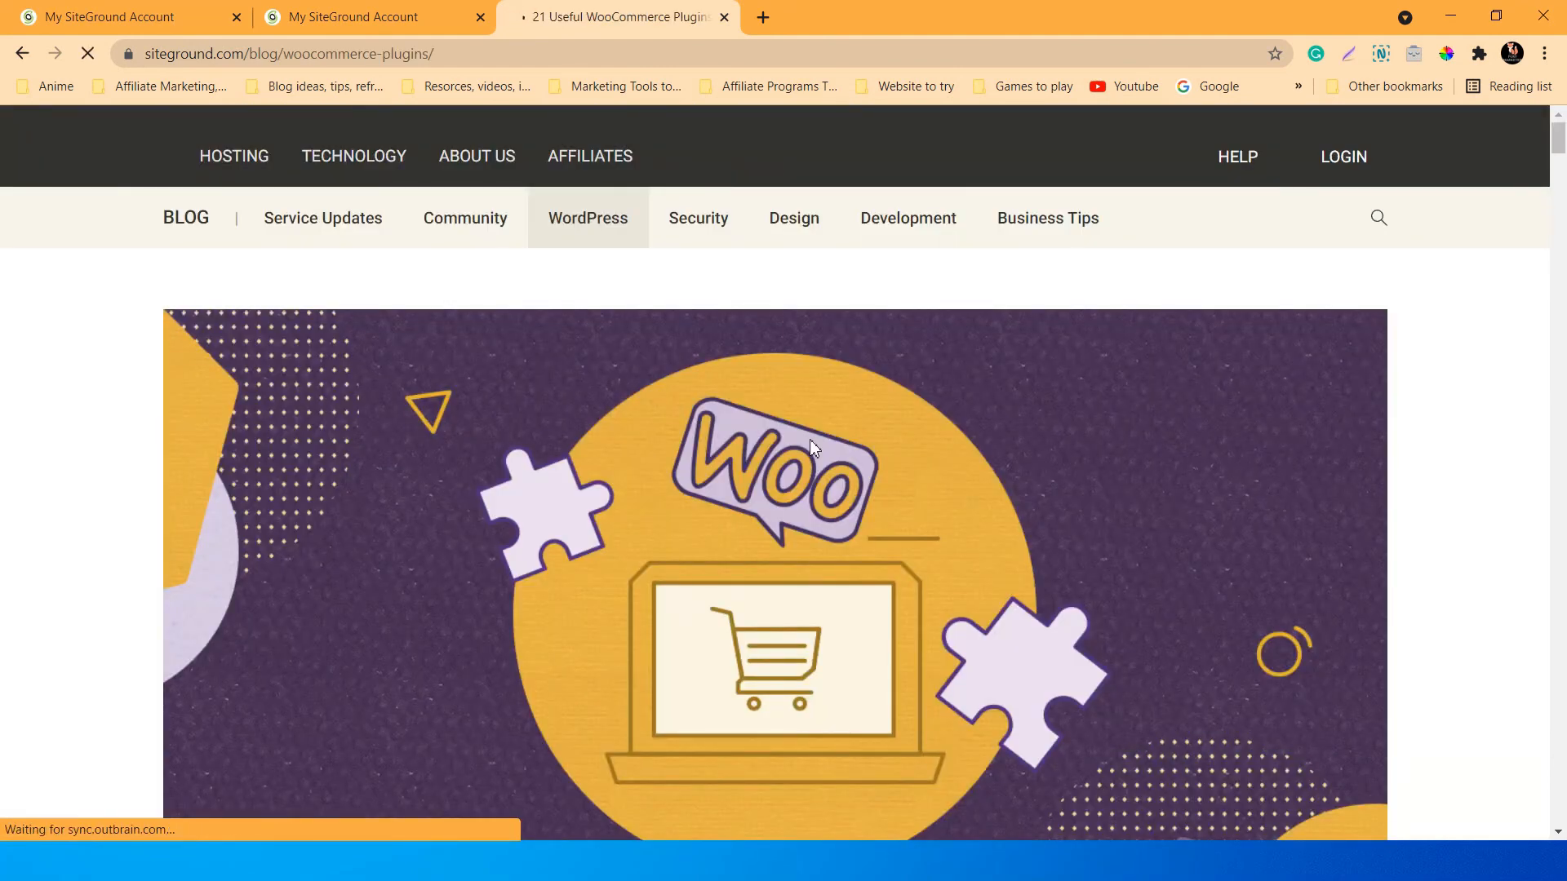
{"action": "scroll", "coordinate": [809, 439], "scroll_direction": "down", "scroll_amount": 3}
{"action": "scroll", "coordinate": [809, 439], "scroll_direction": "down", "scroll_amount": 4}
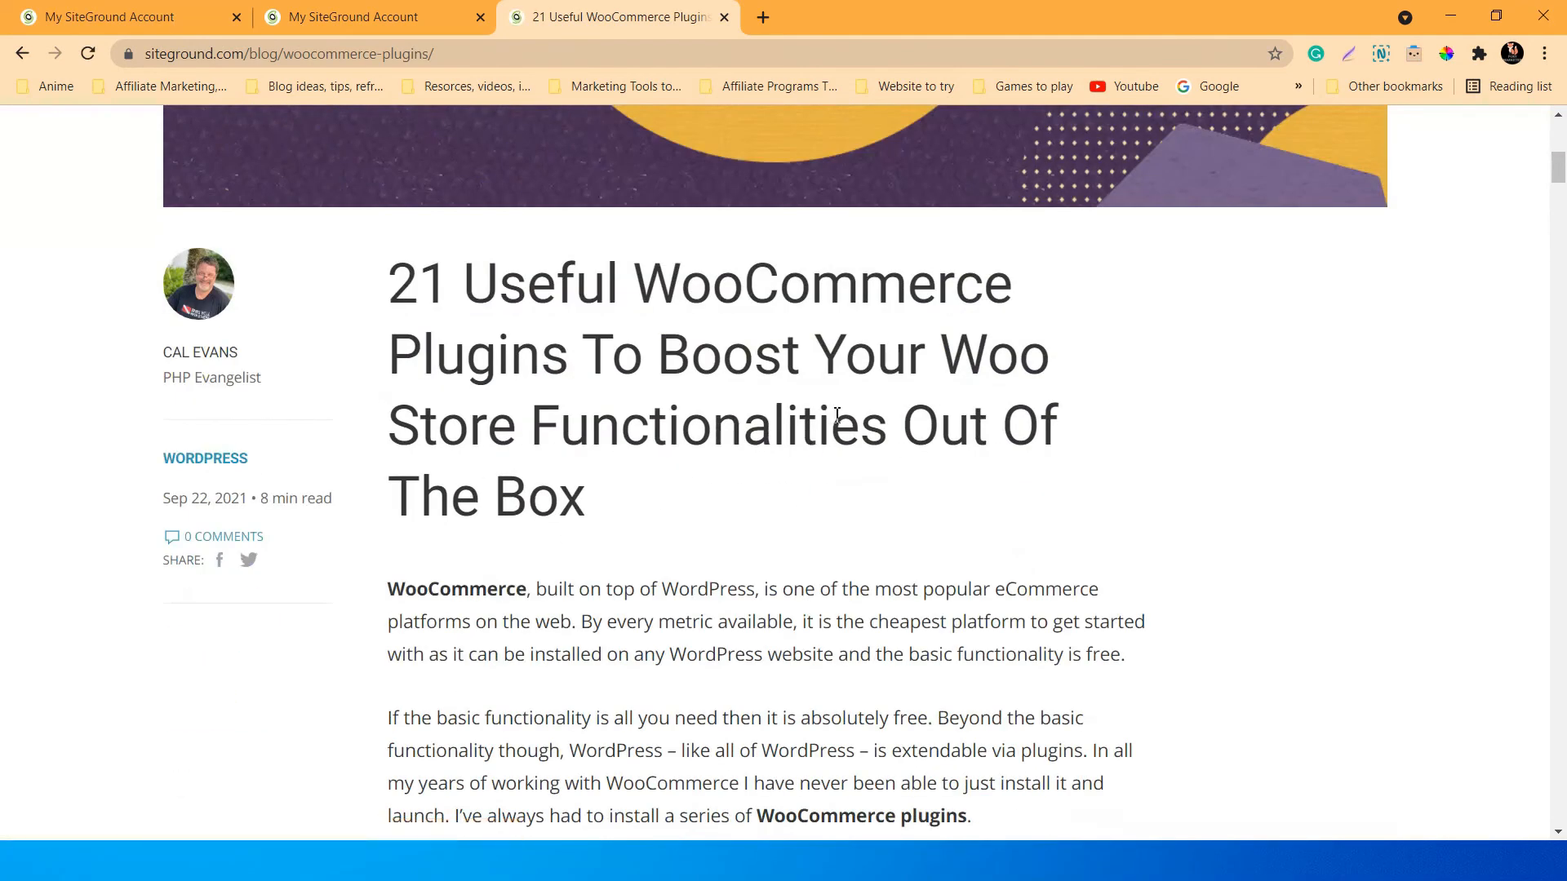
{"action": "scroll", "coordinate": [838, 415], "scroll_direction": "up", "scroll_amount": 7}
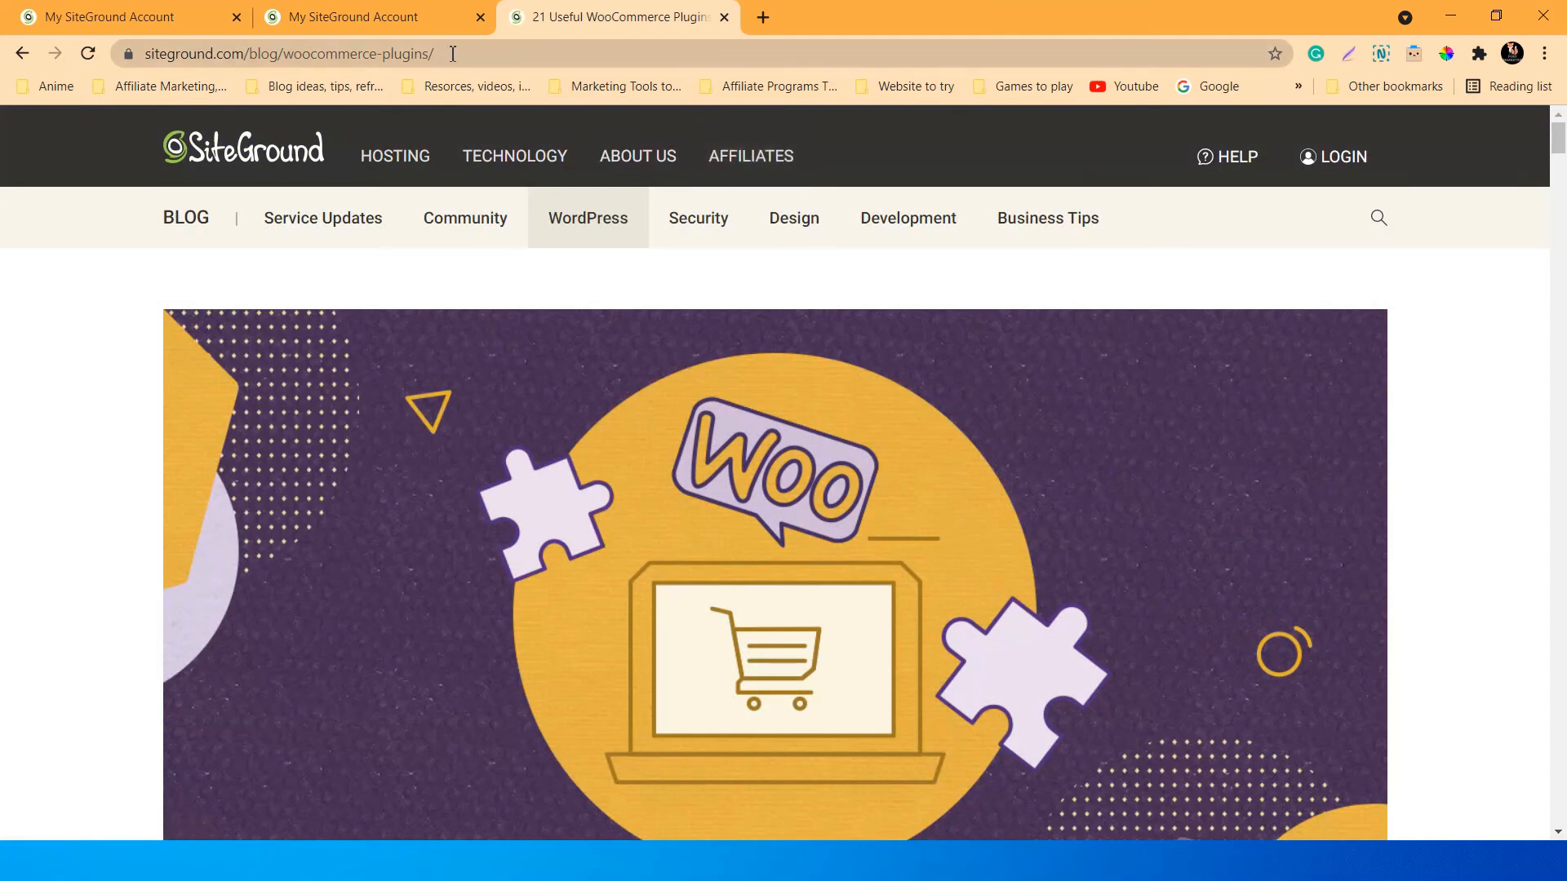
Copy the article's web address and return to the campaign tab.
{"action": "left_click", "coordinate": [453, 54]}
{"action": "right_click", "coordinate": [420, 52]}
{"action": "left_click", "coordinate": [461, 156]}
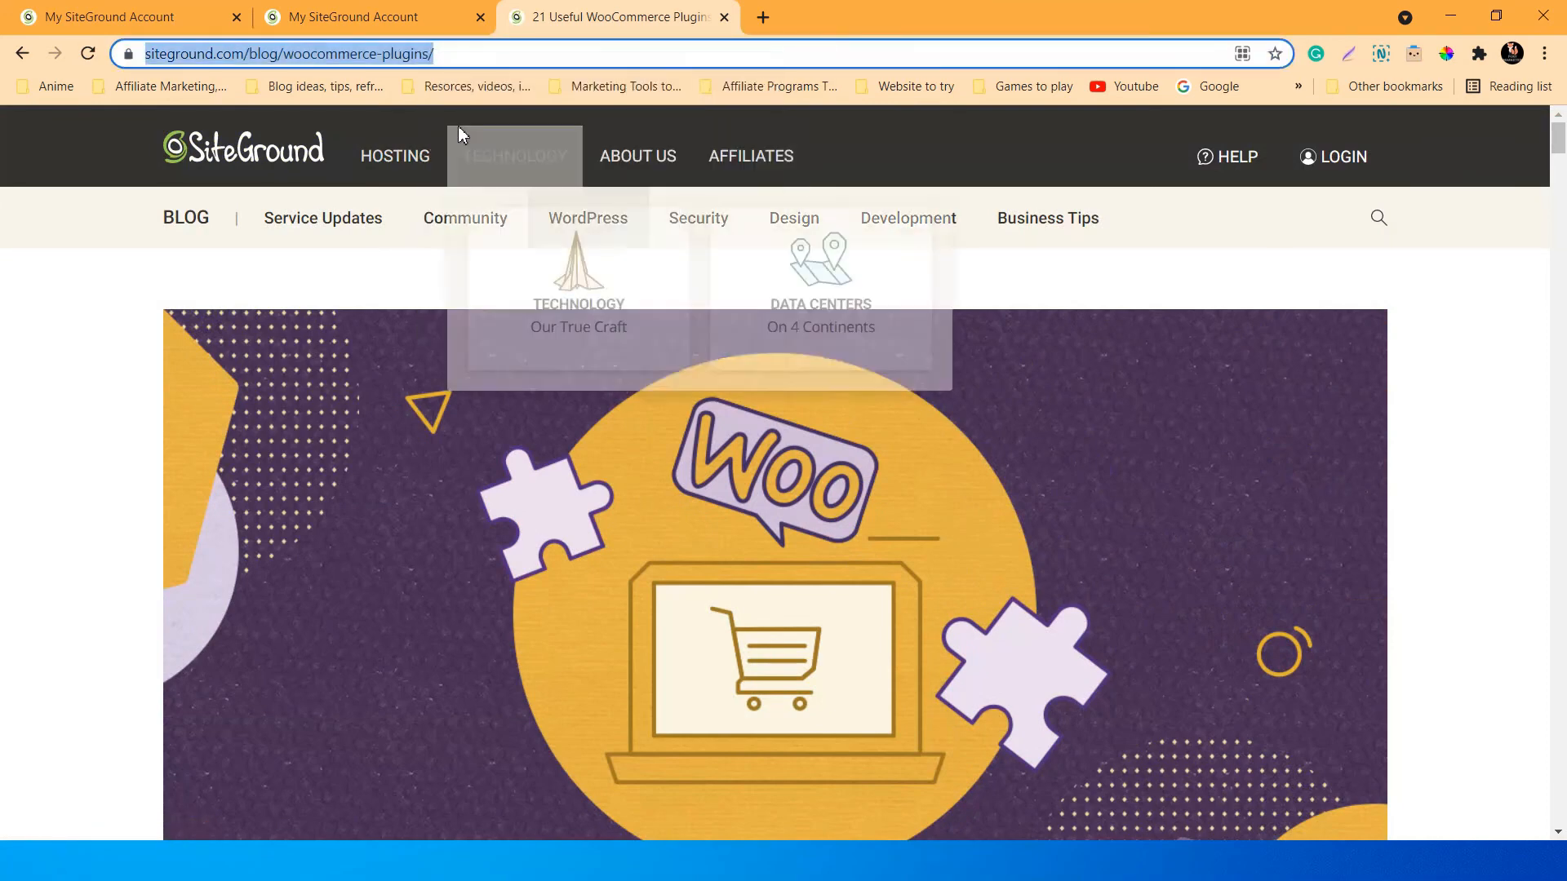
{"action": "left_click", "coordinate": [379, 12]}
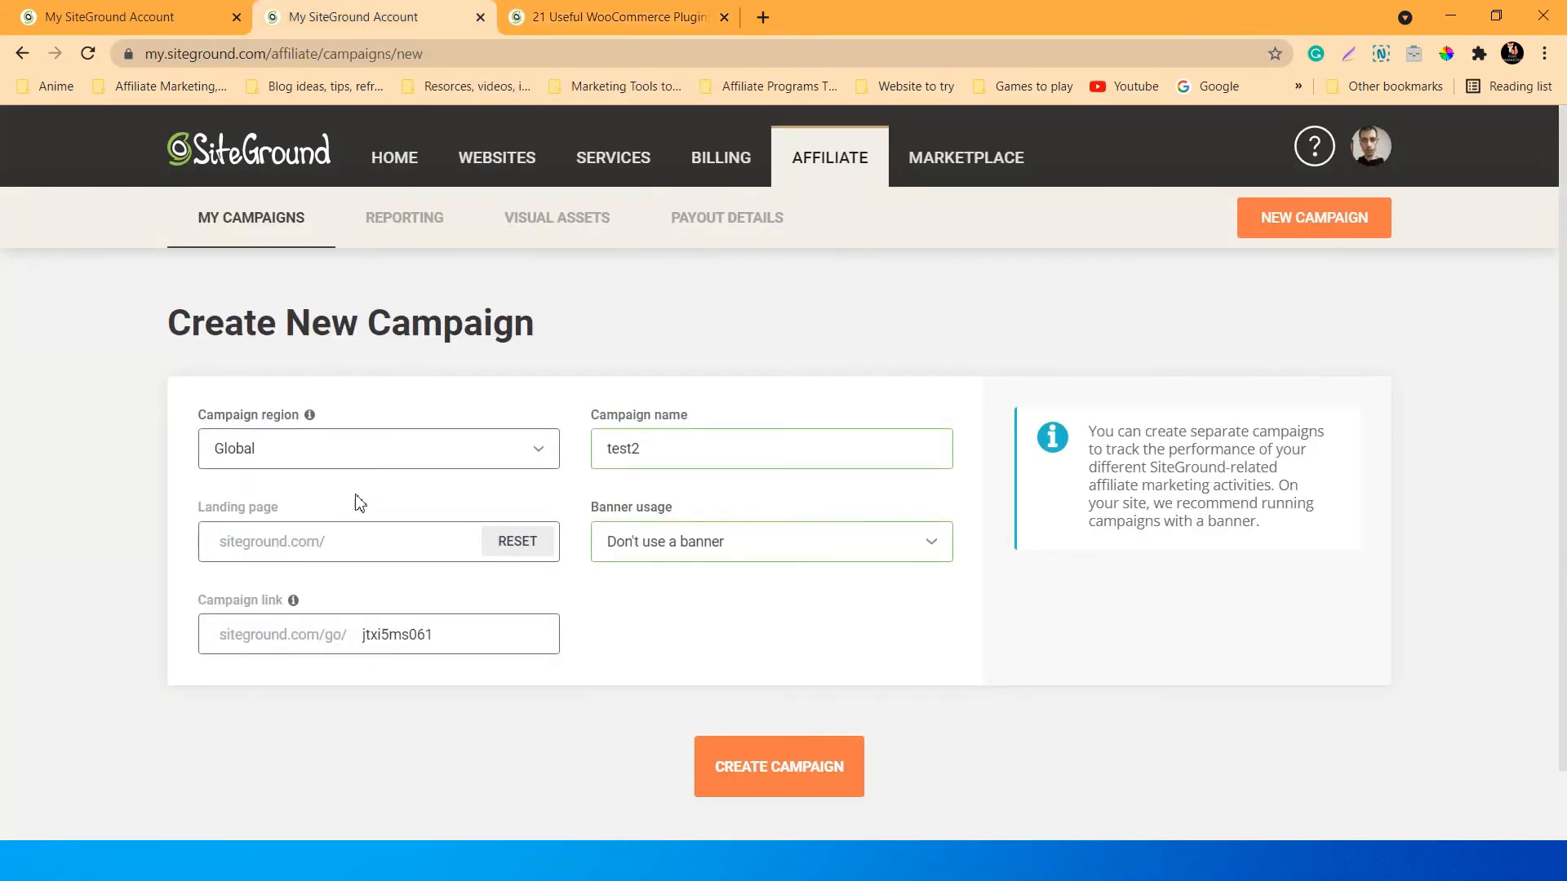
Paste the WooCommerce plugins article address into the Landing page field.
{"action": "left_click", "coordinate": [295, 542]}
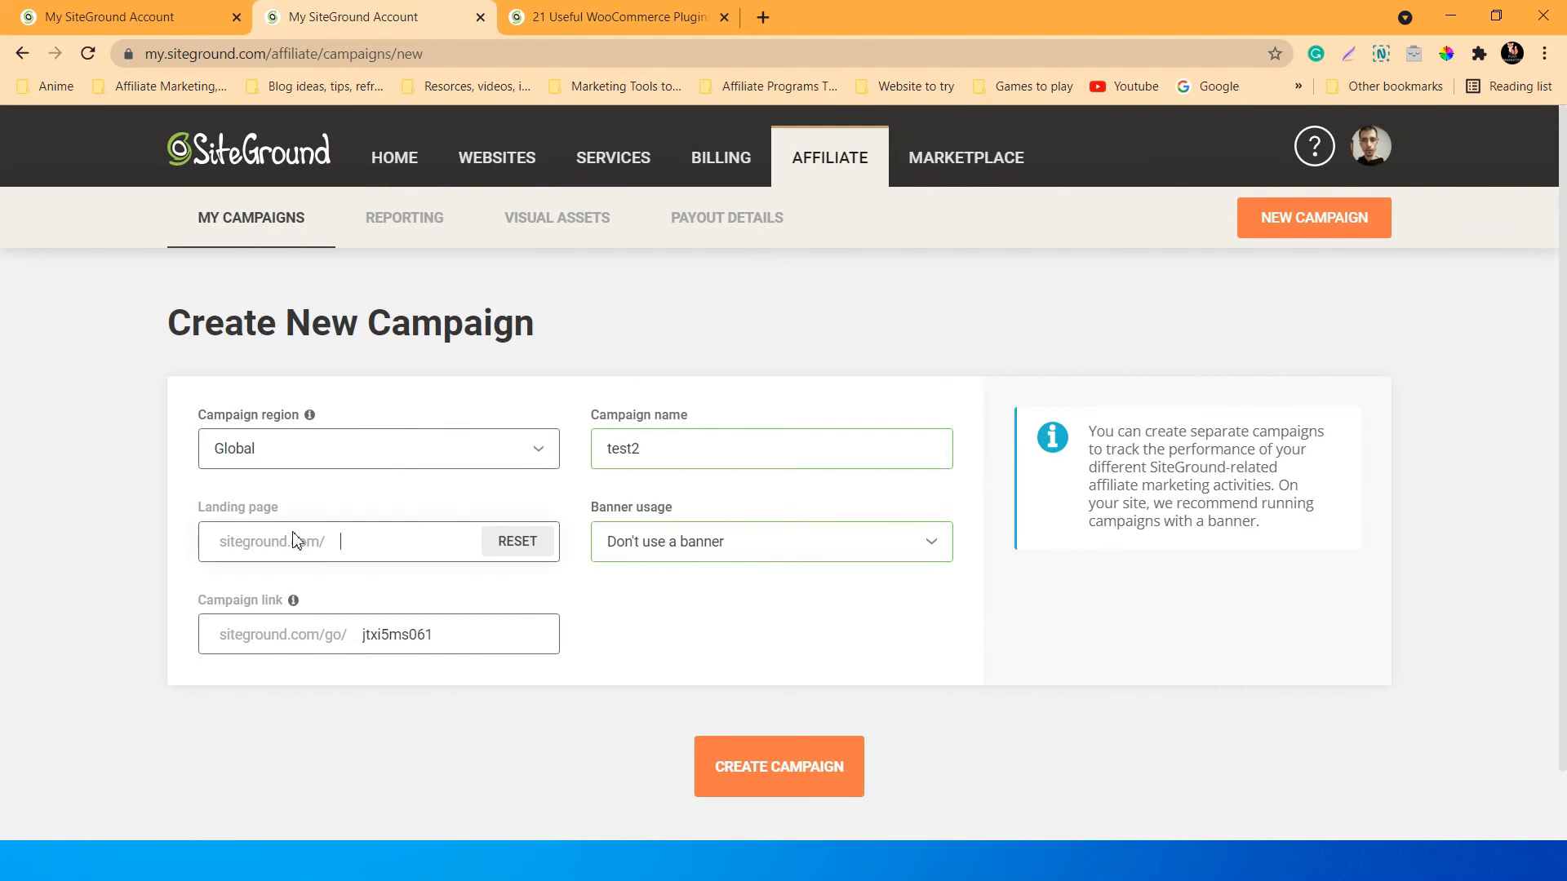
{"action": "right_click", "coordinate": [369, 547]}
{"action": "left_click", "coordinate": [409, 354]}
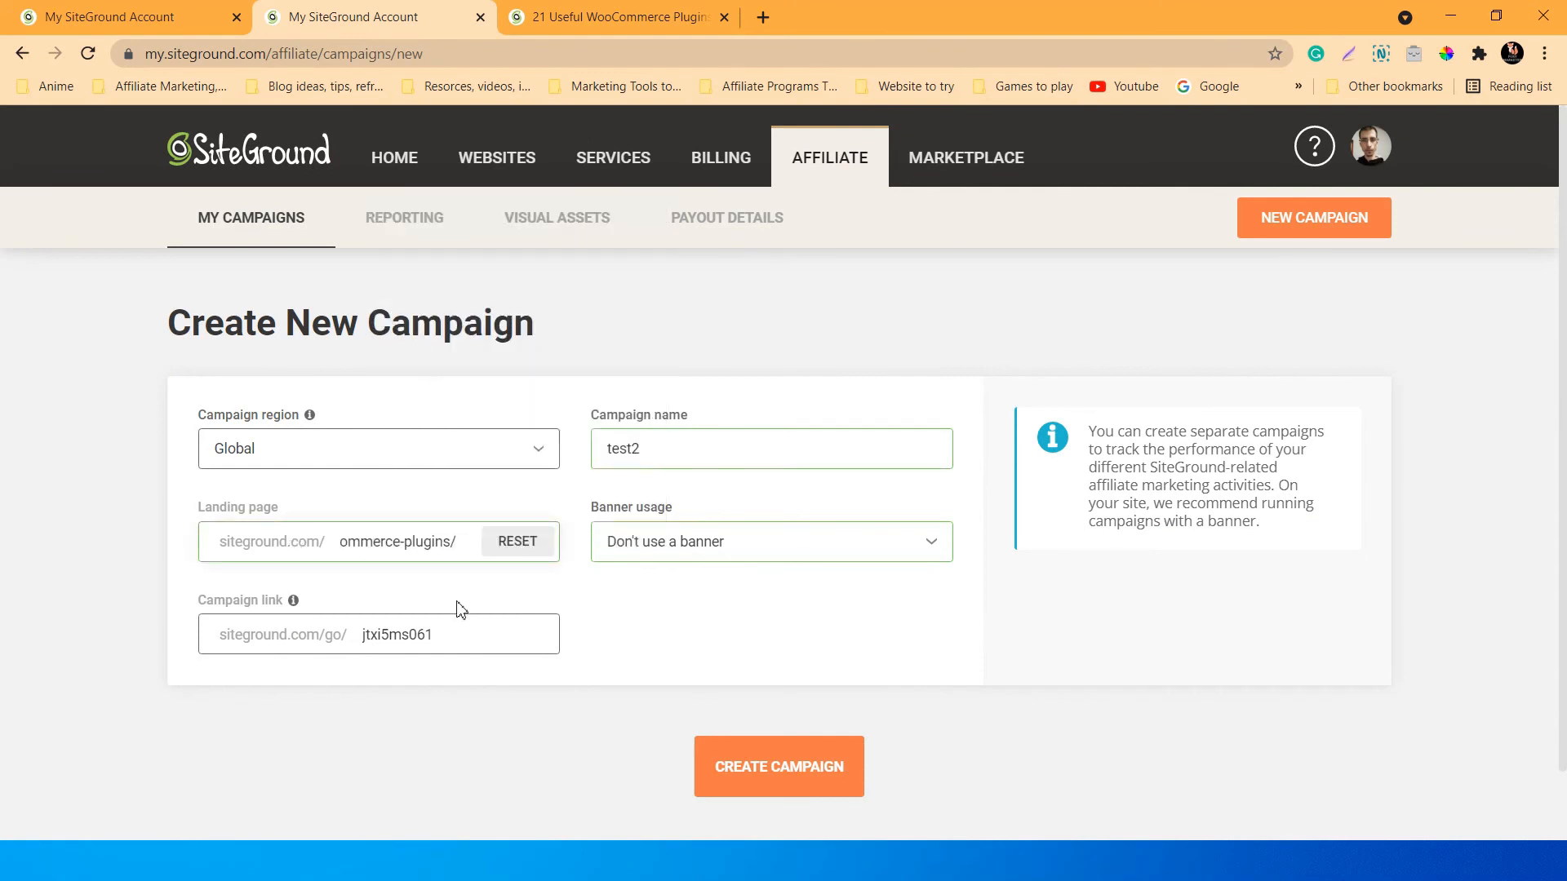
Change the campaign link ending to 21plugins and submit the test2 campaign.
{"action": "left_click_drag", "start_coordinate": [456, 638], "coordinate": [355, 630]}
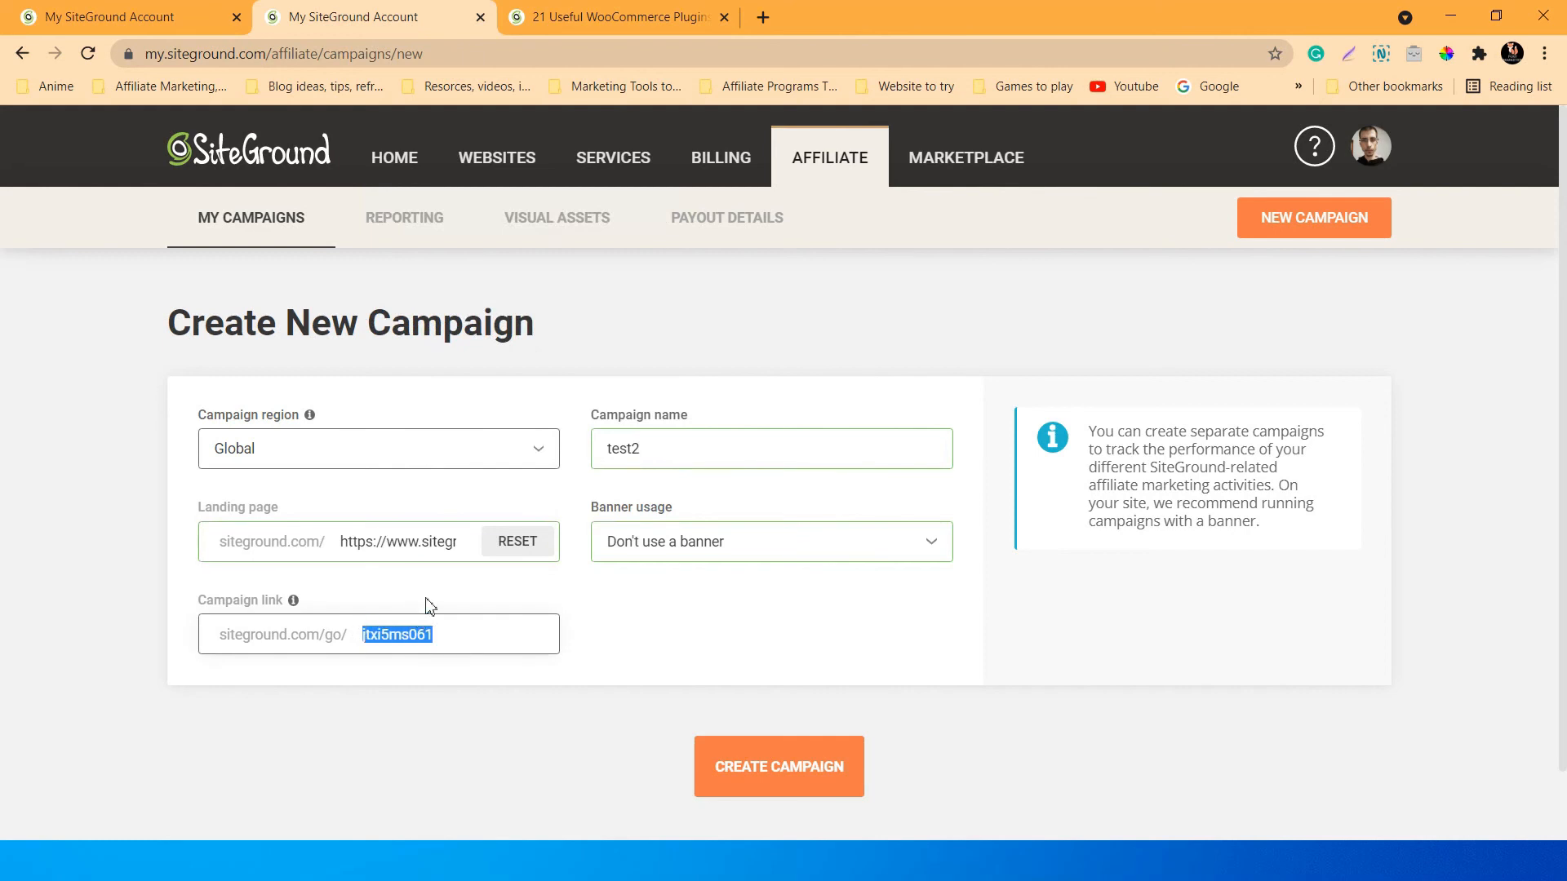
{"action": "key", "text": "BackSpace"}
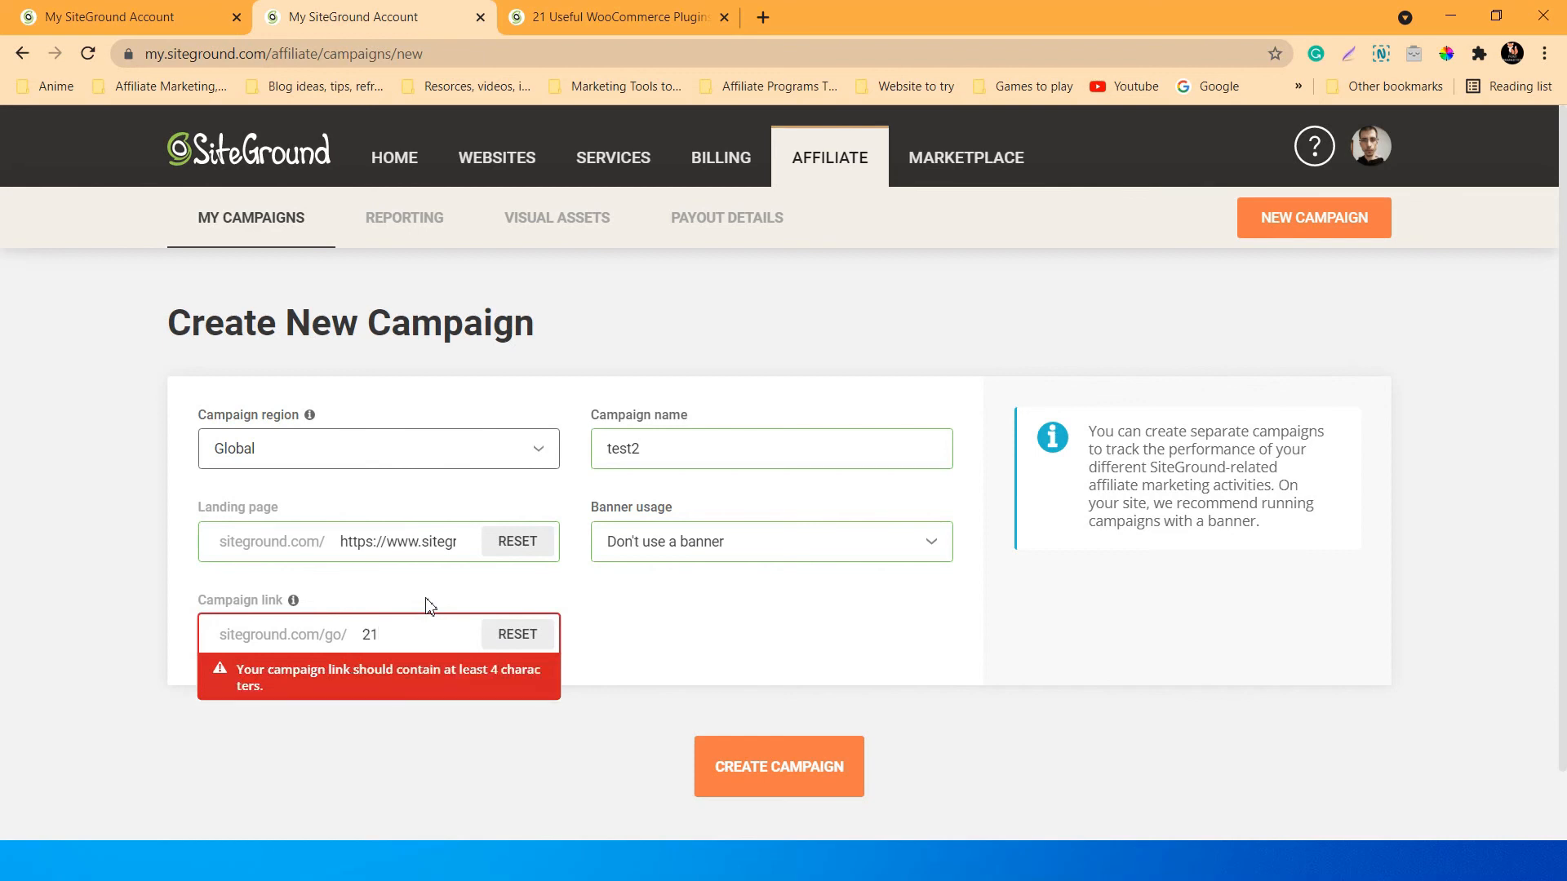
{"action": "type", "text": "plugins"}
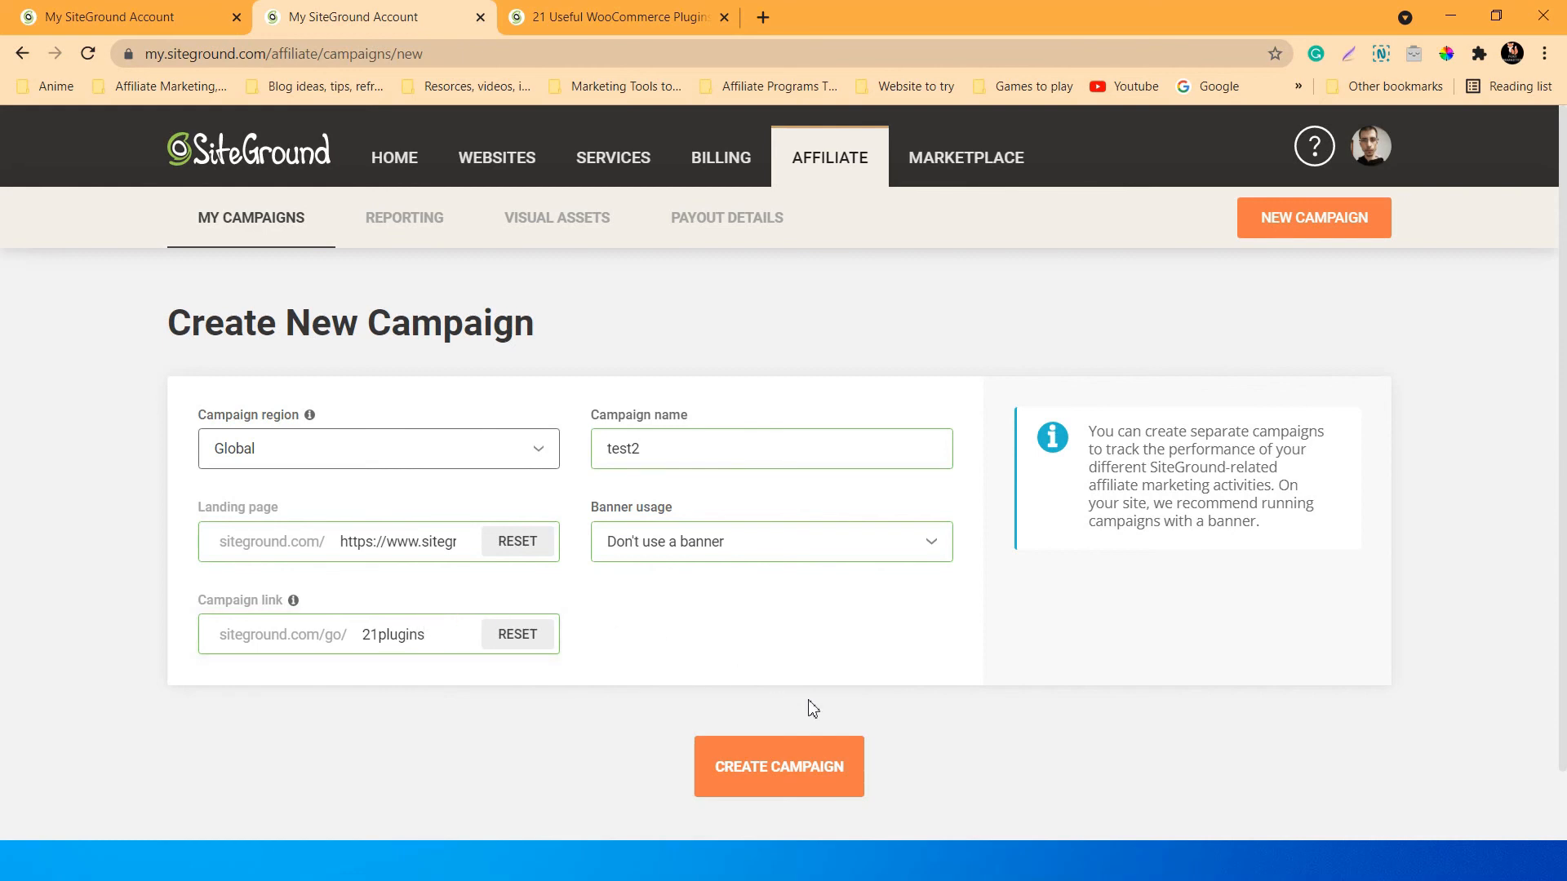
{"action": "left_click", "coordinate": [779, 767]}
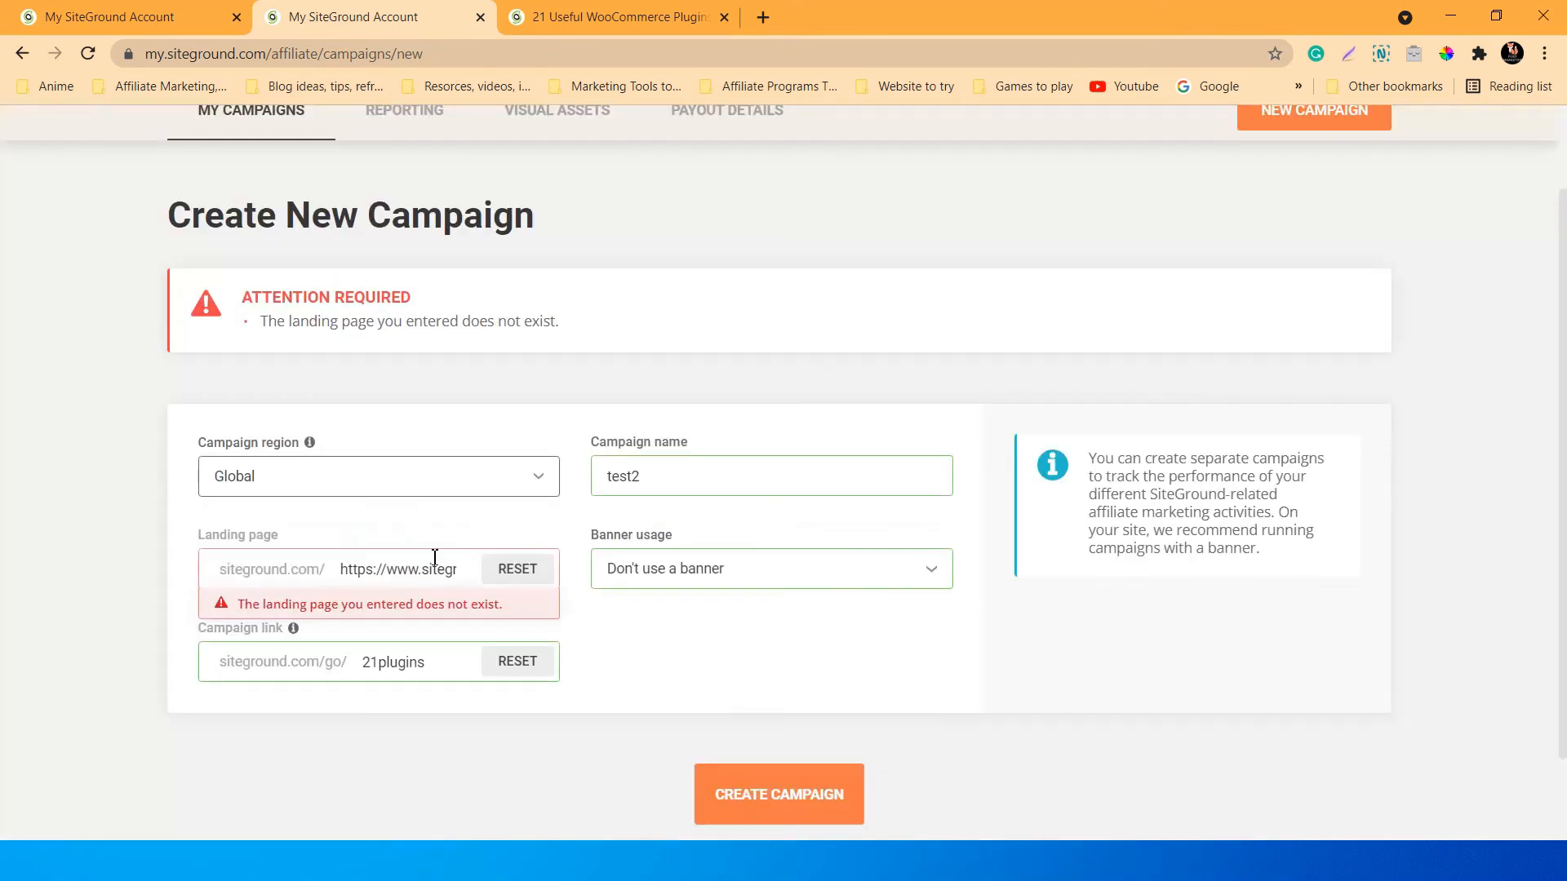
Trim the landing page to the blog/woocommerce… path and create the test2 campaign.
{"action": "left_click", "coordinate": [430, 570]}
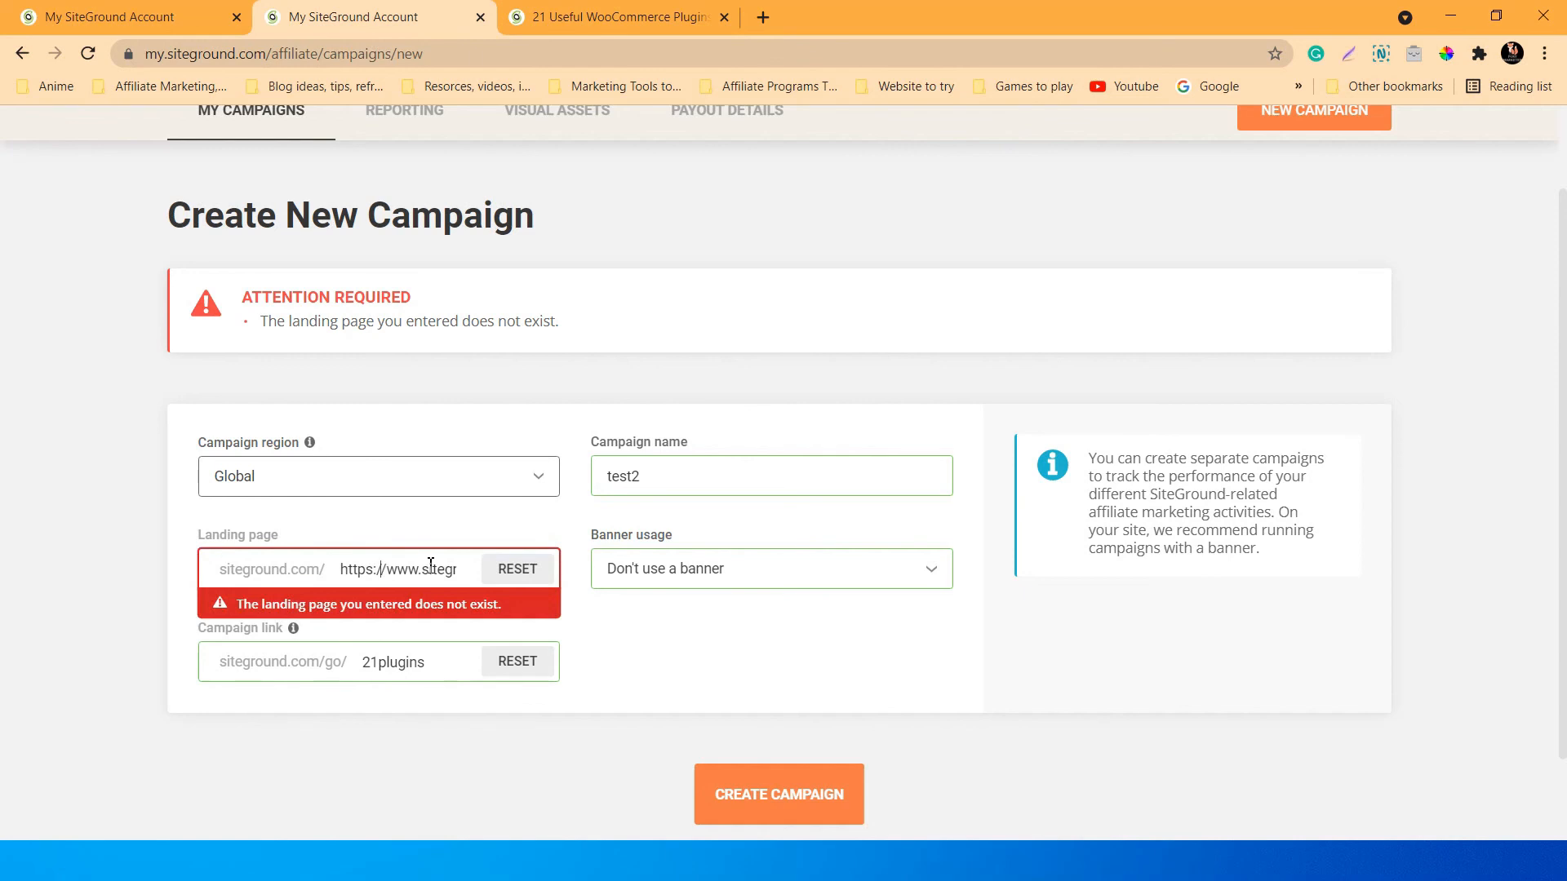
{"action": "key", "text": "Right"}
{"action": "key", "text": "Right"}
{"action": "key", "text": "Right"}
{"action": "key", "text": "Right"}
{"action": "key", "text": "Right"}
{"action": "key", "text": "Right"}
{"action": "key", "text": "Right"}
{"action": "key", "text": "Right"}
{"action": "key", "text": "Right"}
{"action": "key", "text": "Right"}
{"action": "key", "text": "Right"}
{"action": "key", "text": "Right"}
{"action": "key", "text": "Right"}
{"action": "key", "text": "Right"}
{"action": "key", "text": "Right"}
{"action": "key", "text": "Left"}
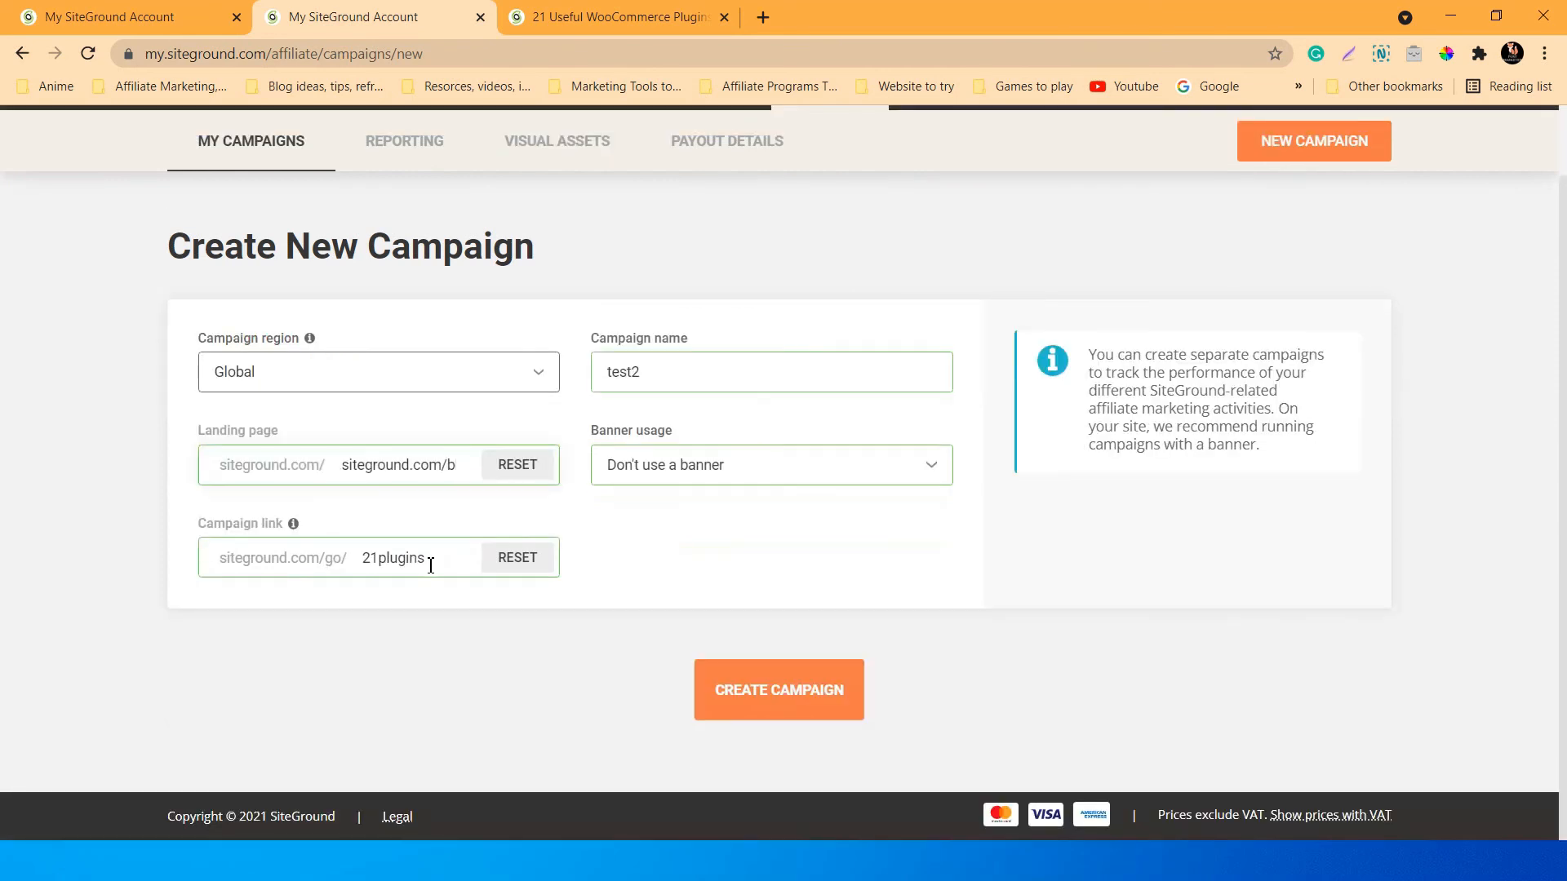
{"action": "key", "text": "BackSpace"}
{"action": "key", "text": "BackSpace"}
{"action": "key", "text": "BackSpace"}
{"action": "key", "text": "BackSpace"}
{"action": "key", "text": "BackSpace"}
{"action": "key", "text": "BackSpace"}
{"action": "key", "text": "BackSpace"}
{"action": "key", "text": "BackSpace"}
{"action": "key", "text": "BackSpace"}
{"action": "key", "text": "BackSpace"}
{"action": "key", "text": "BackSpace"}
{"action": "key", "text": "BackSpace"}
{"action": "key", "text": "BackSpace"}
{"action": "key", "text": "BackSpace"}
{"action": "key", "text": "BackSpace"}
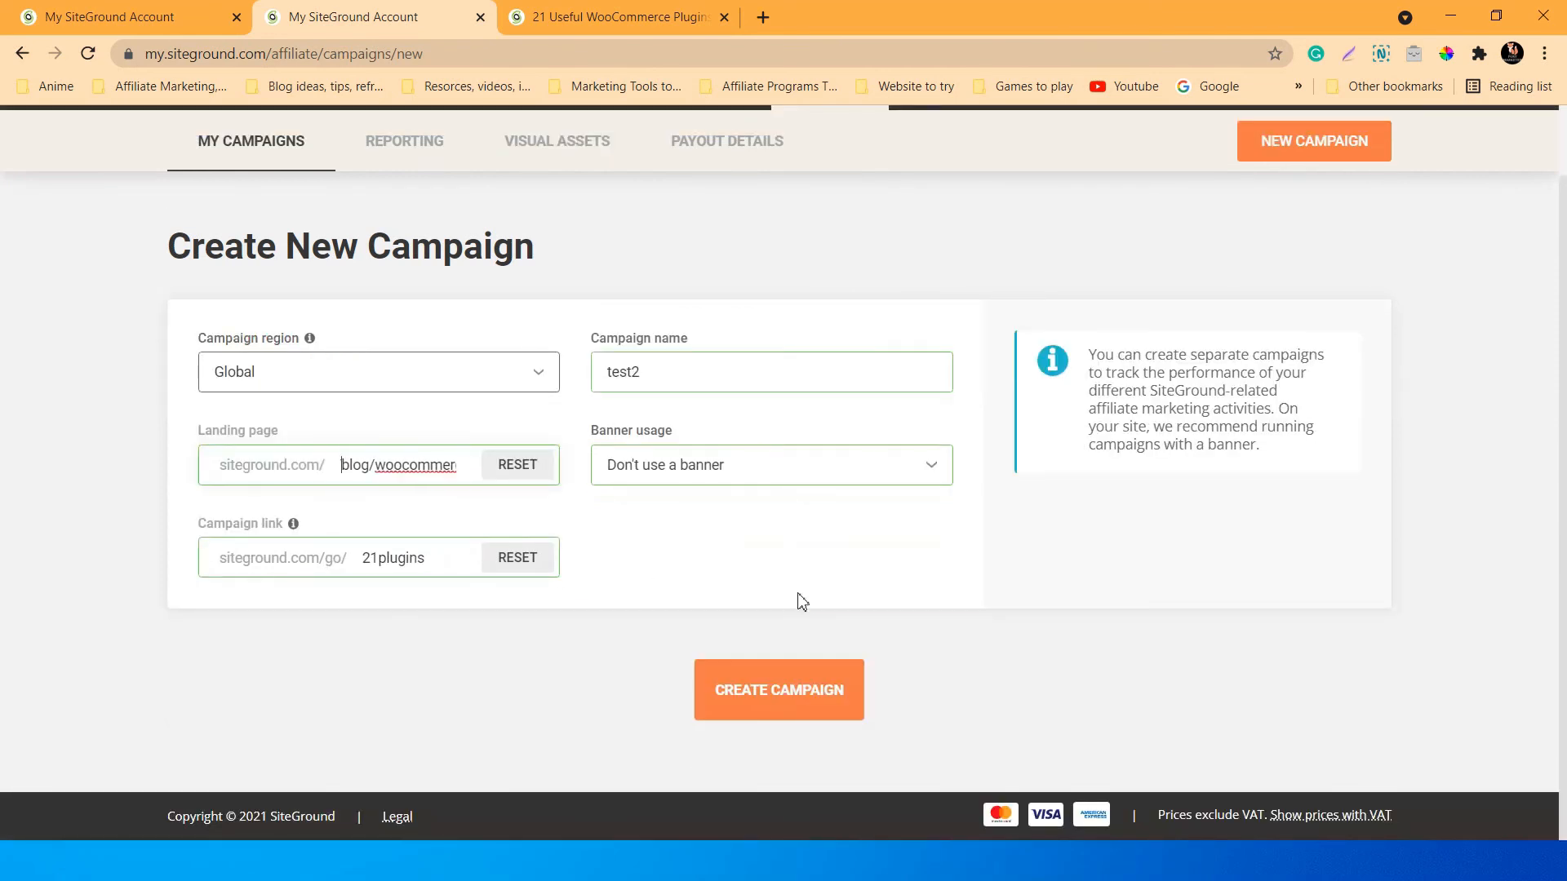
{"action": "type", "text": "https:/"}
{"action": "left_click", "coordinate": [805, 699]}
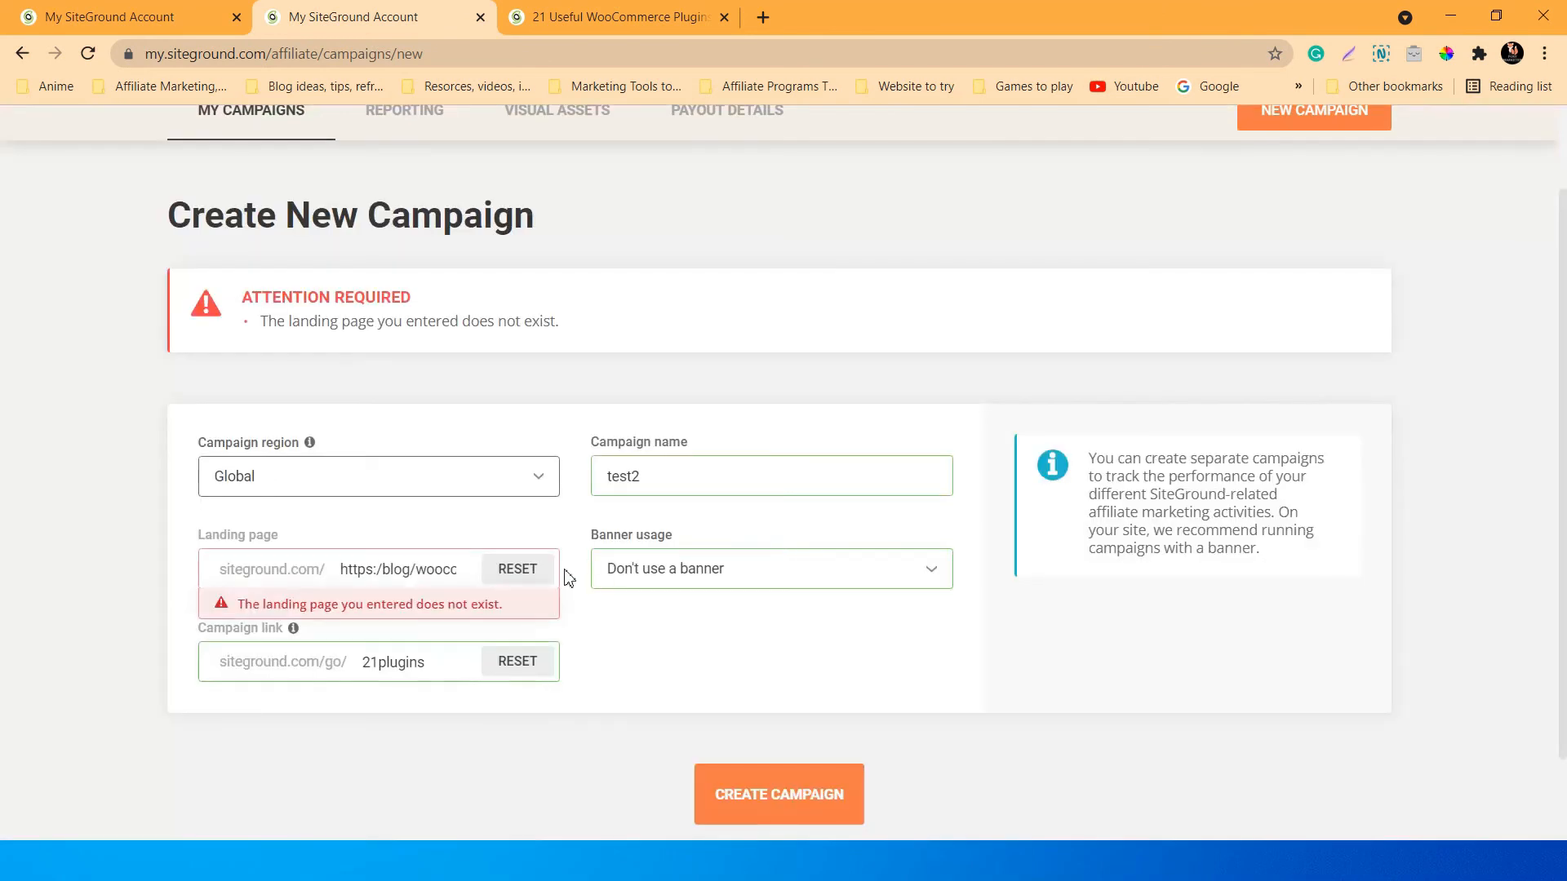
{"action": "left_click_drag", "start_coordinate": [343, 565], "coordinate": [373, 569]}
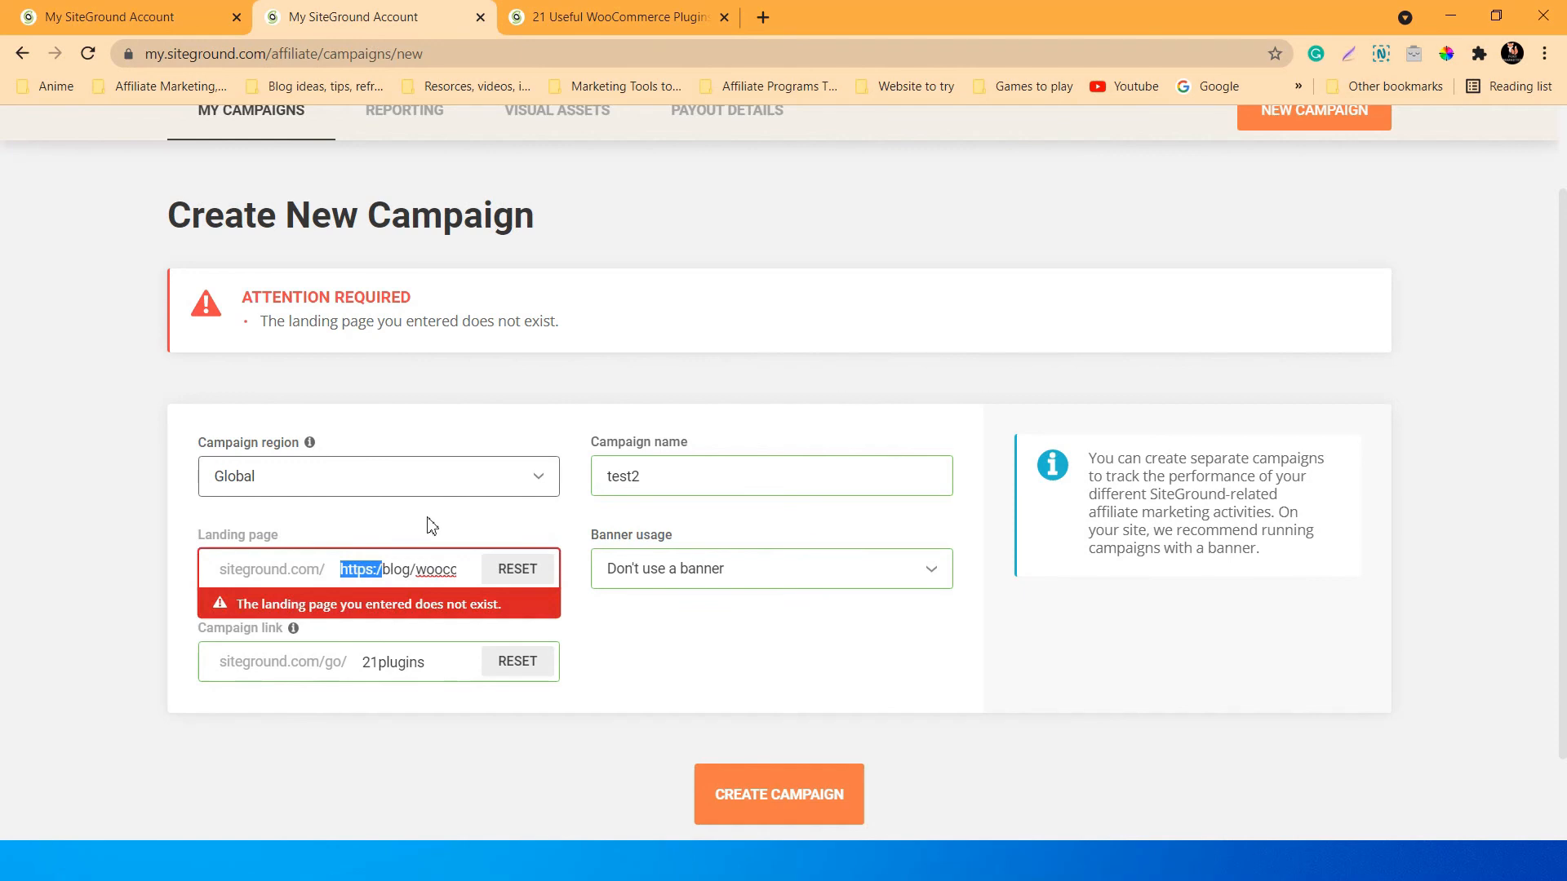
{"action": "key", "text": "BackSpace"}
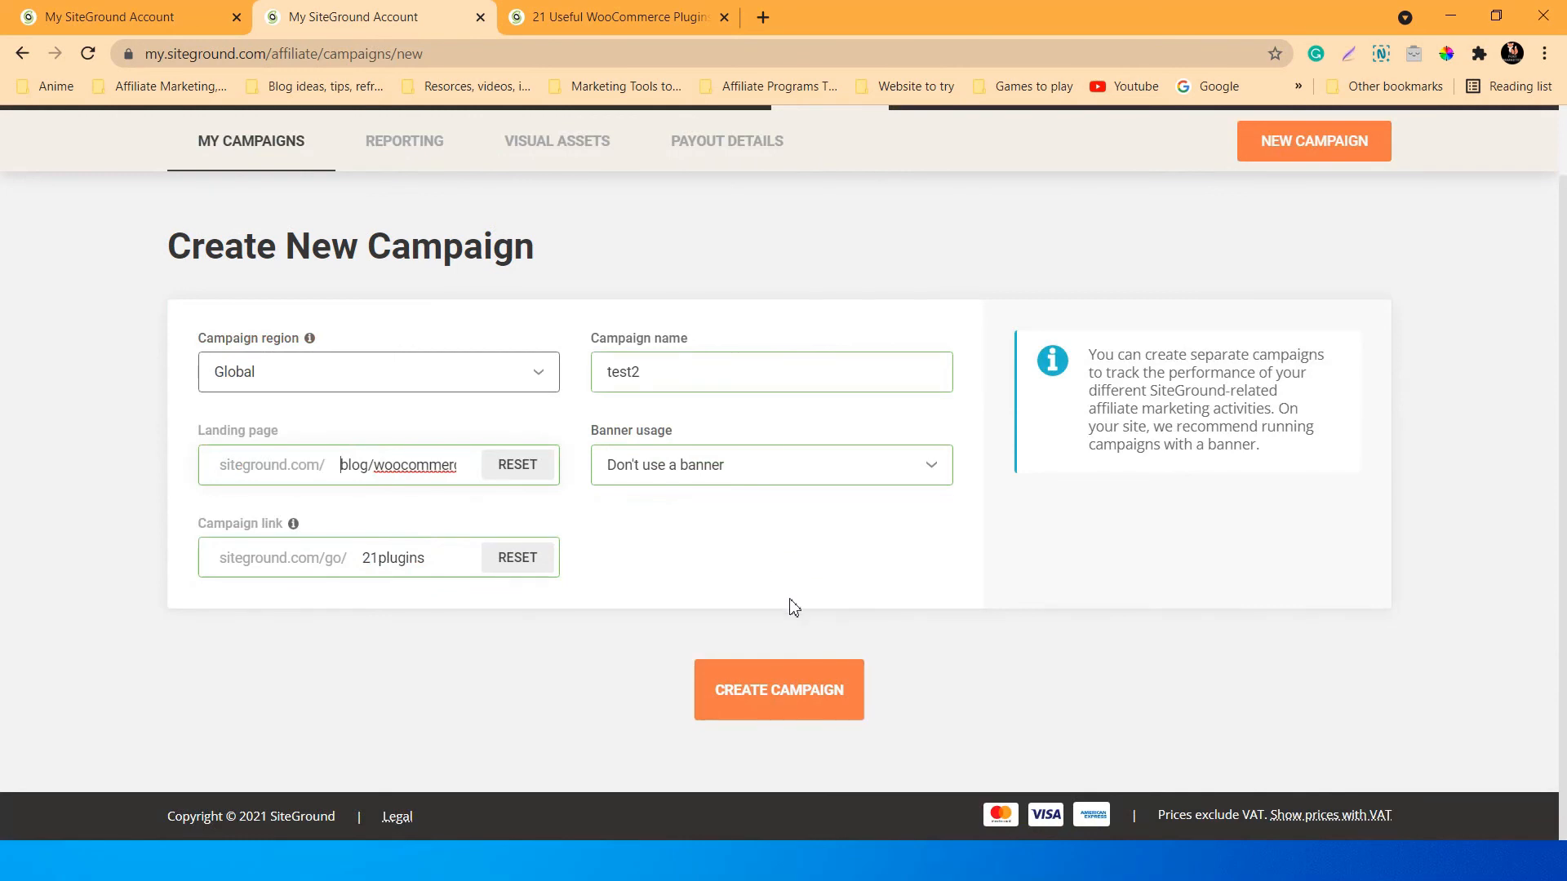
{"action": "left_click", "coordinate": [782, 690]}
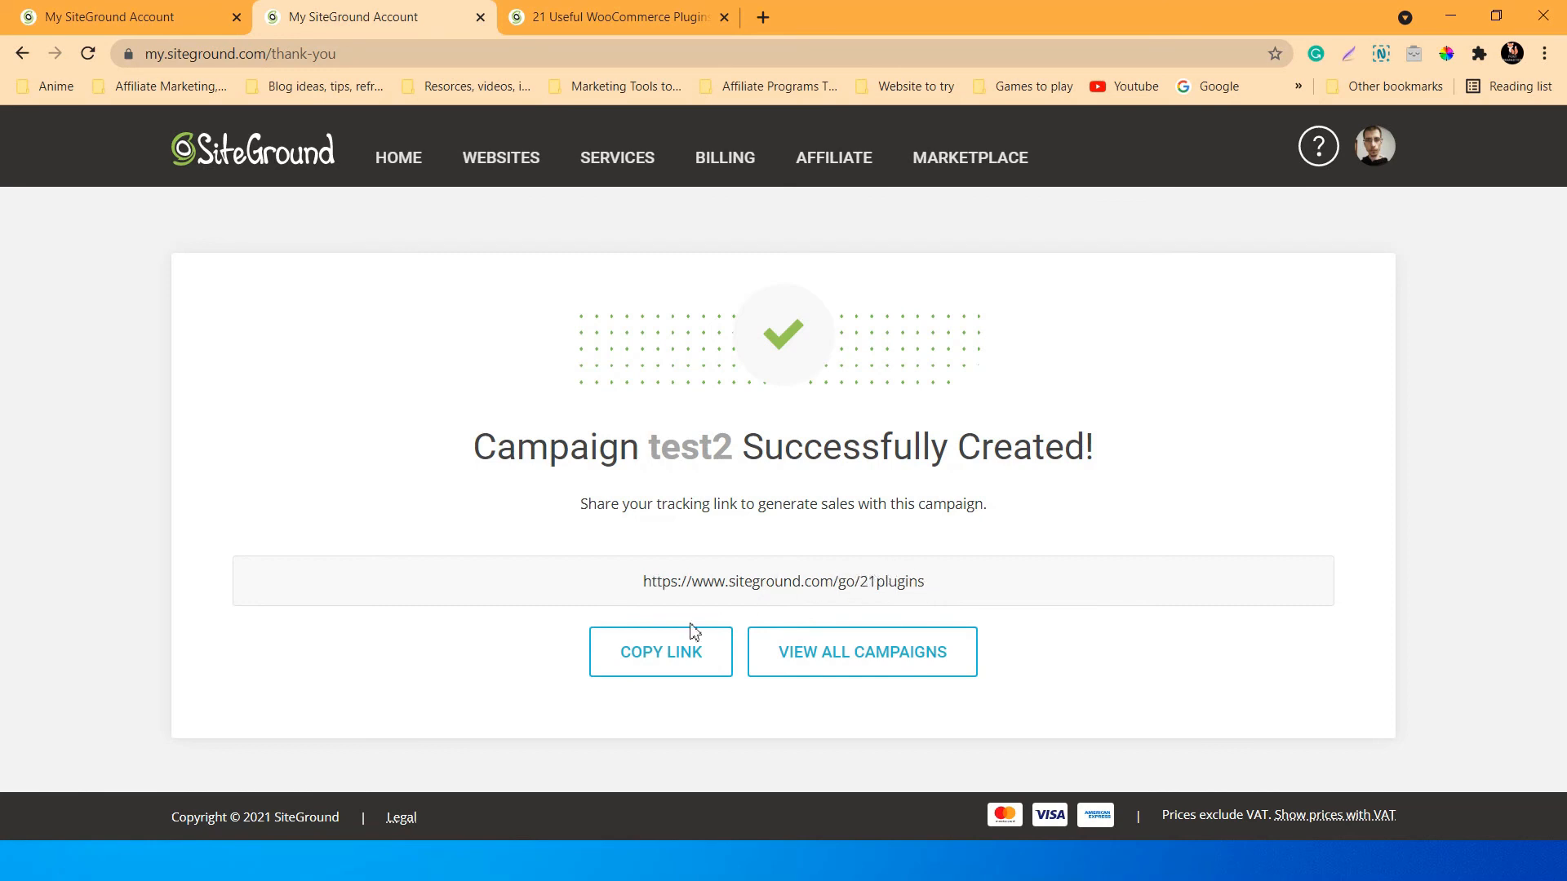
{"action": "left_click", "coordinate": [666, 657]}
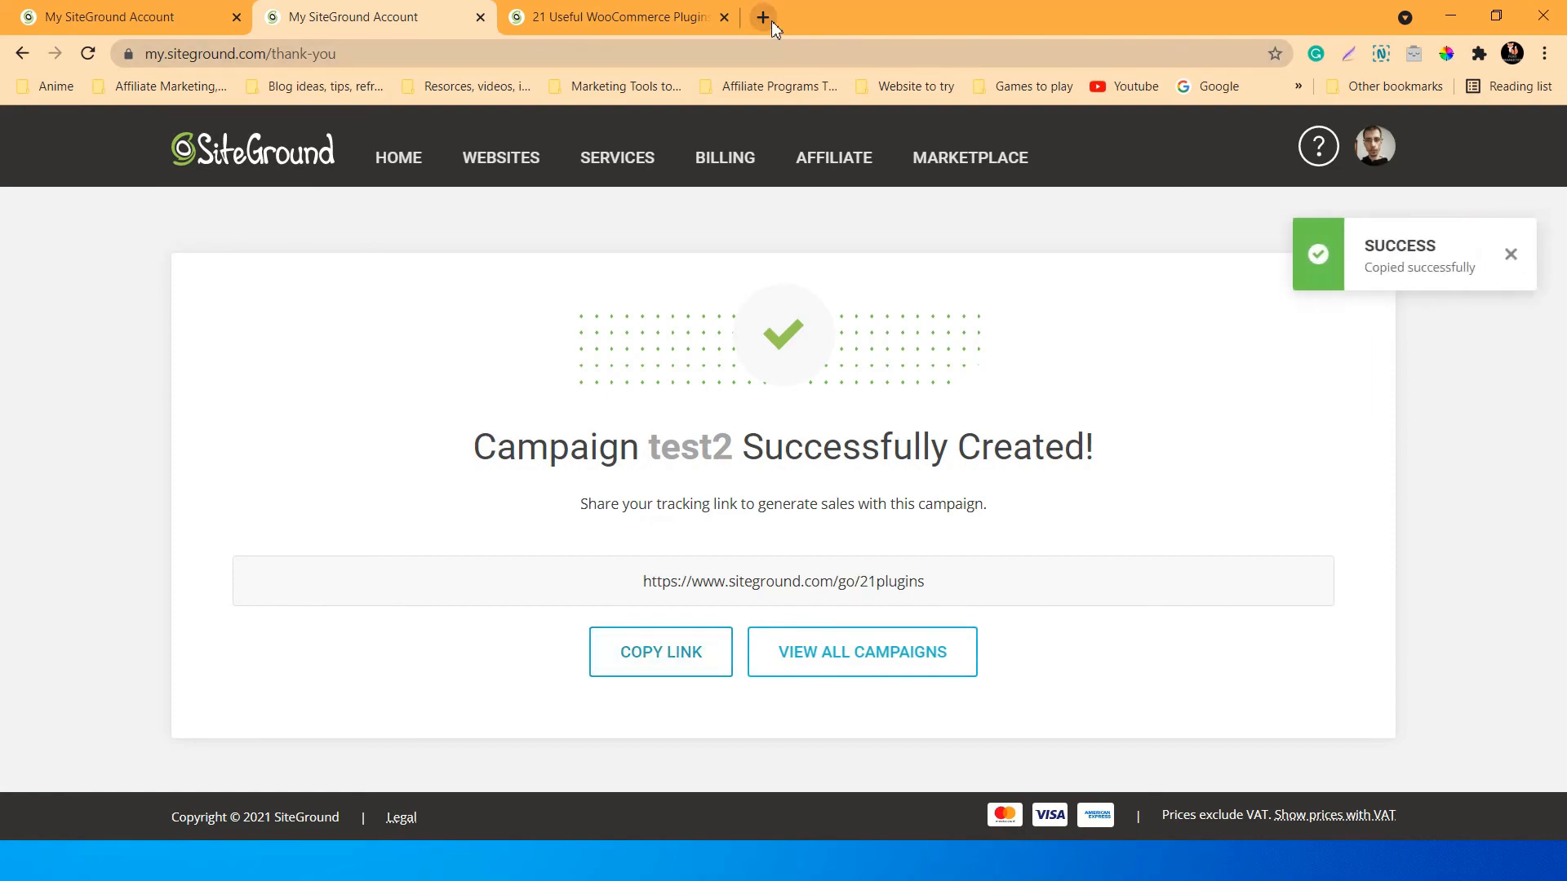
{"action": "left_click", "coordinate": [763, 18]}
{"action": "left_click", "coordinate": [751, 52]}
{"action": "right_click", "coordinate": [746, 50]}
{"action": "left_click", "coordinate": [812, 159]}
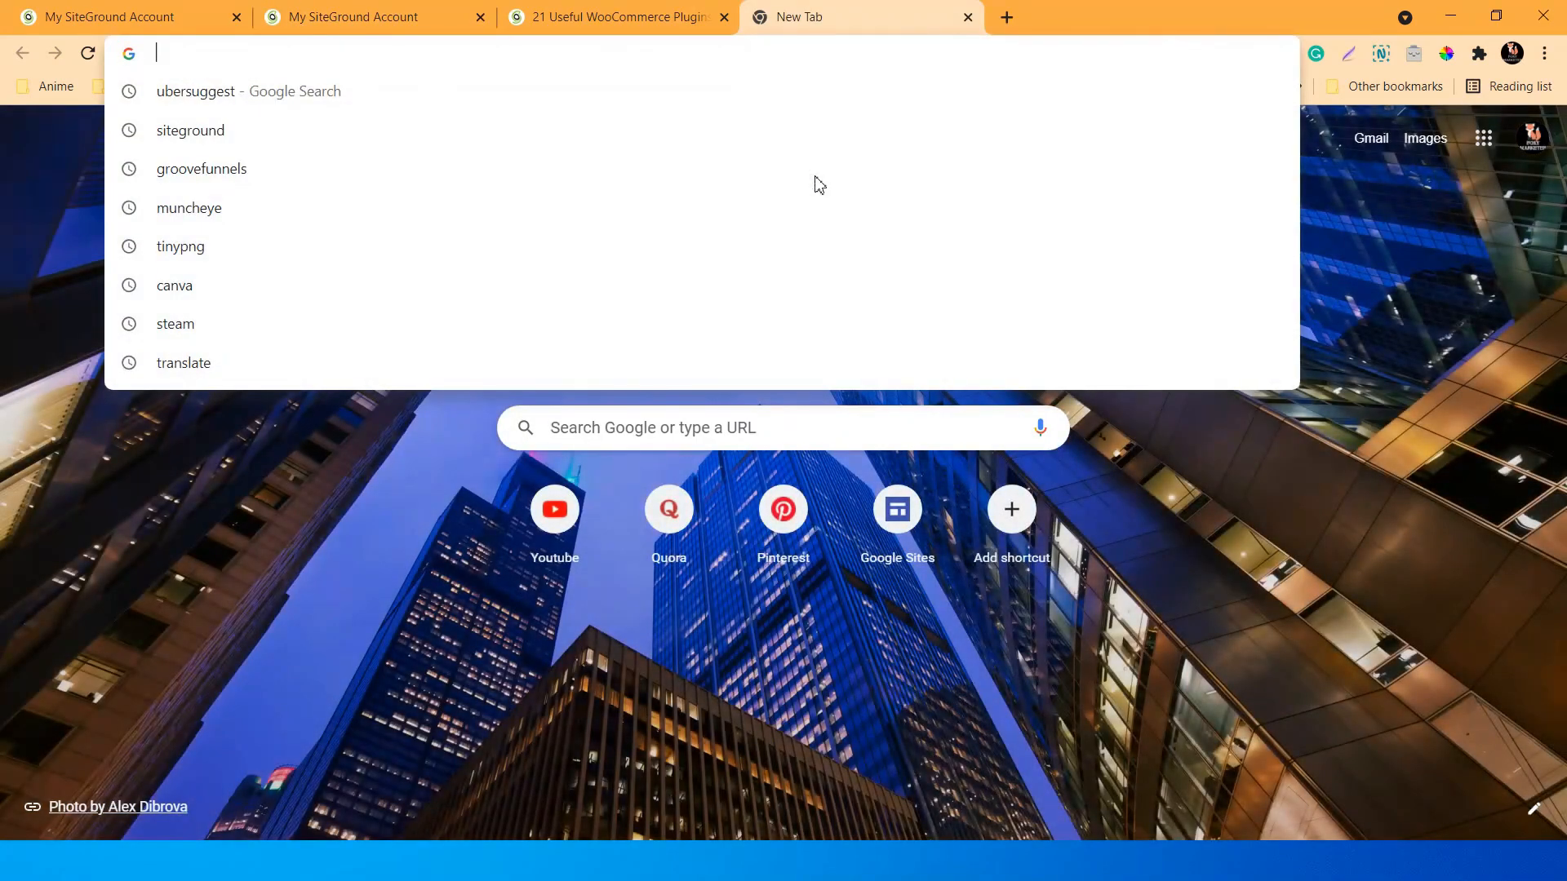
Load the tracking link and read through the WooCommerce plugins article carrying campaign=test2.
{"action": "key", "text": "Return"}
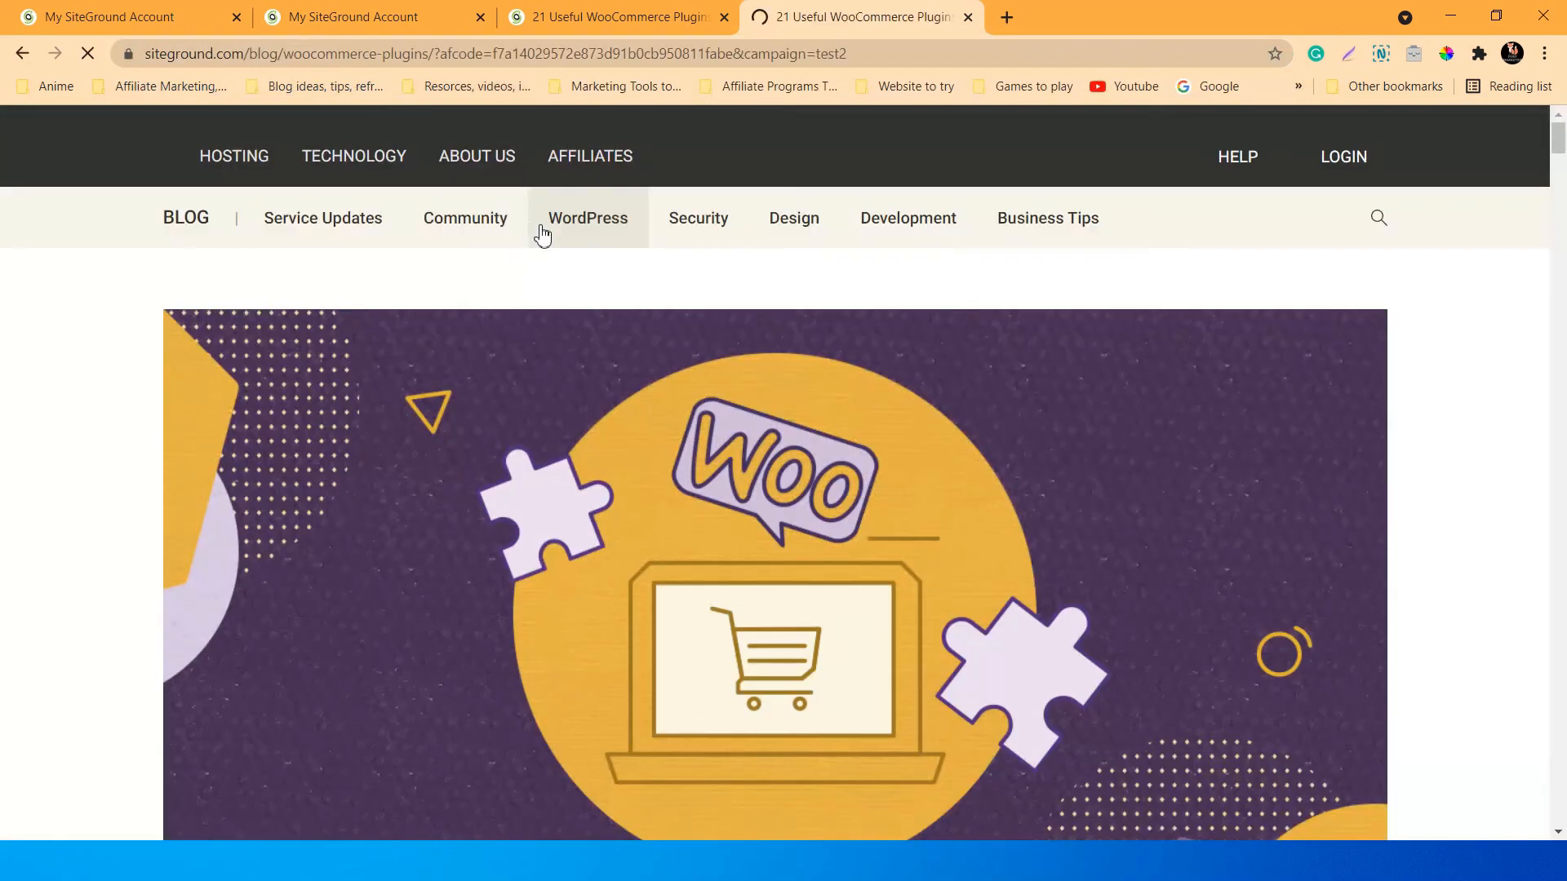
{"action": "scroll", "coordinate": [744, 424], "scroll_direction": "down", "scroll_amount": 20}
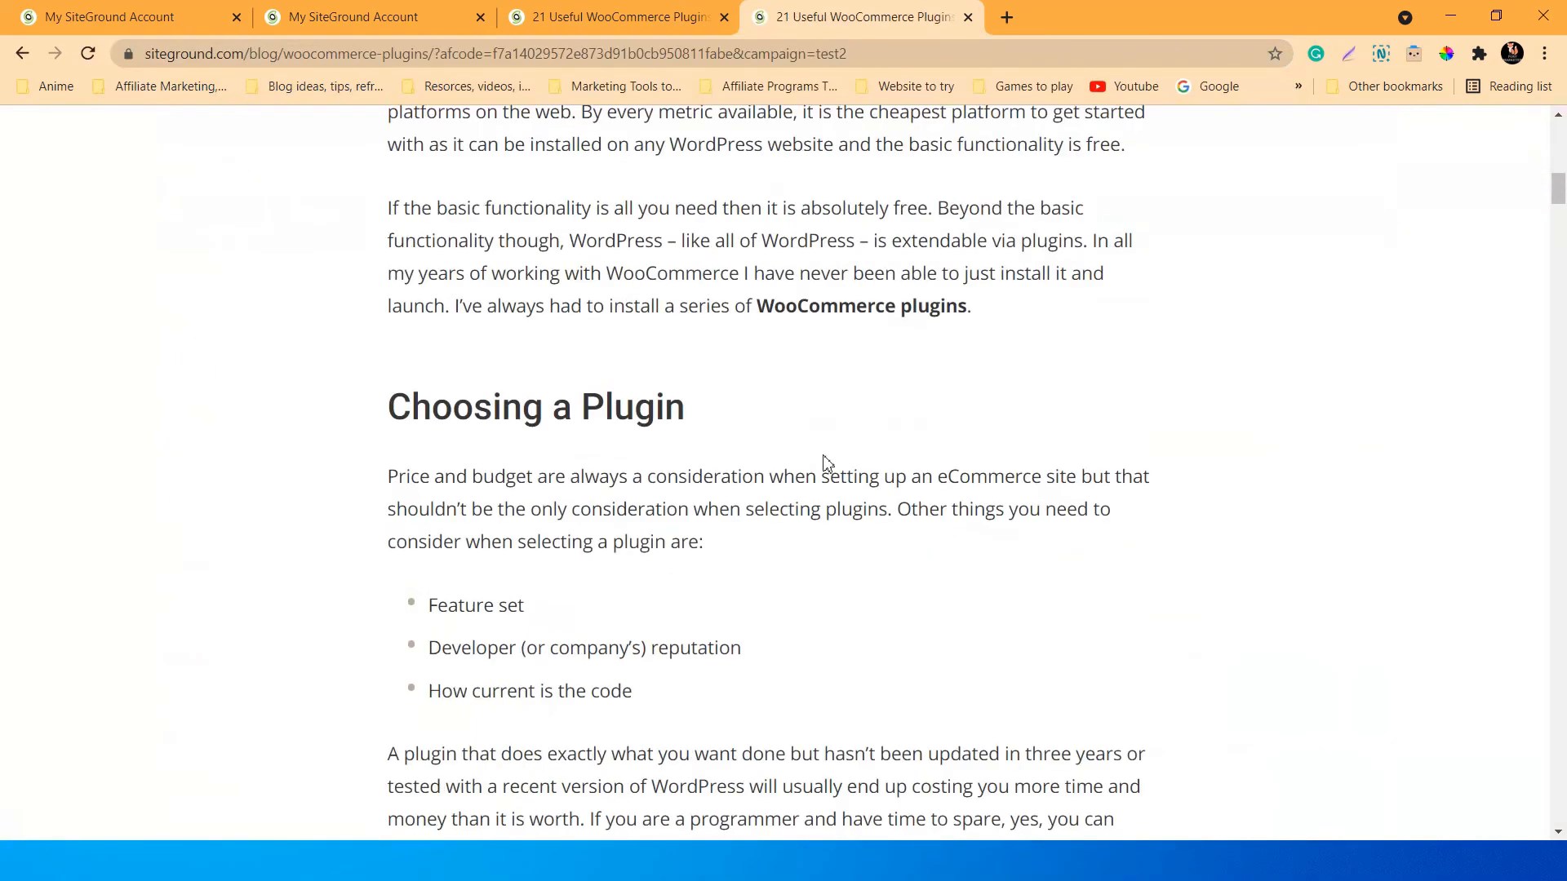
{"action": "scroll", "coordinate": [782, 445], "scroll_direction": "down", "scroll_amount": 14}
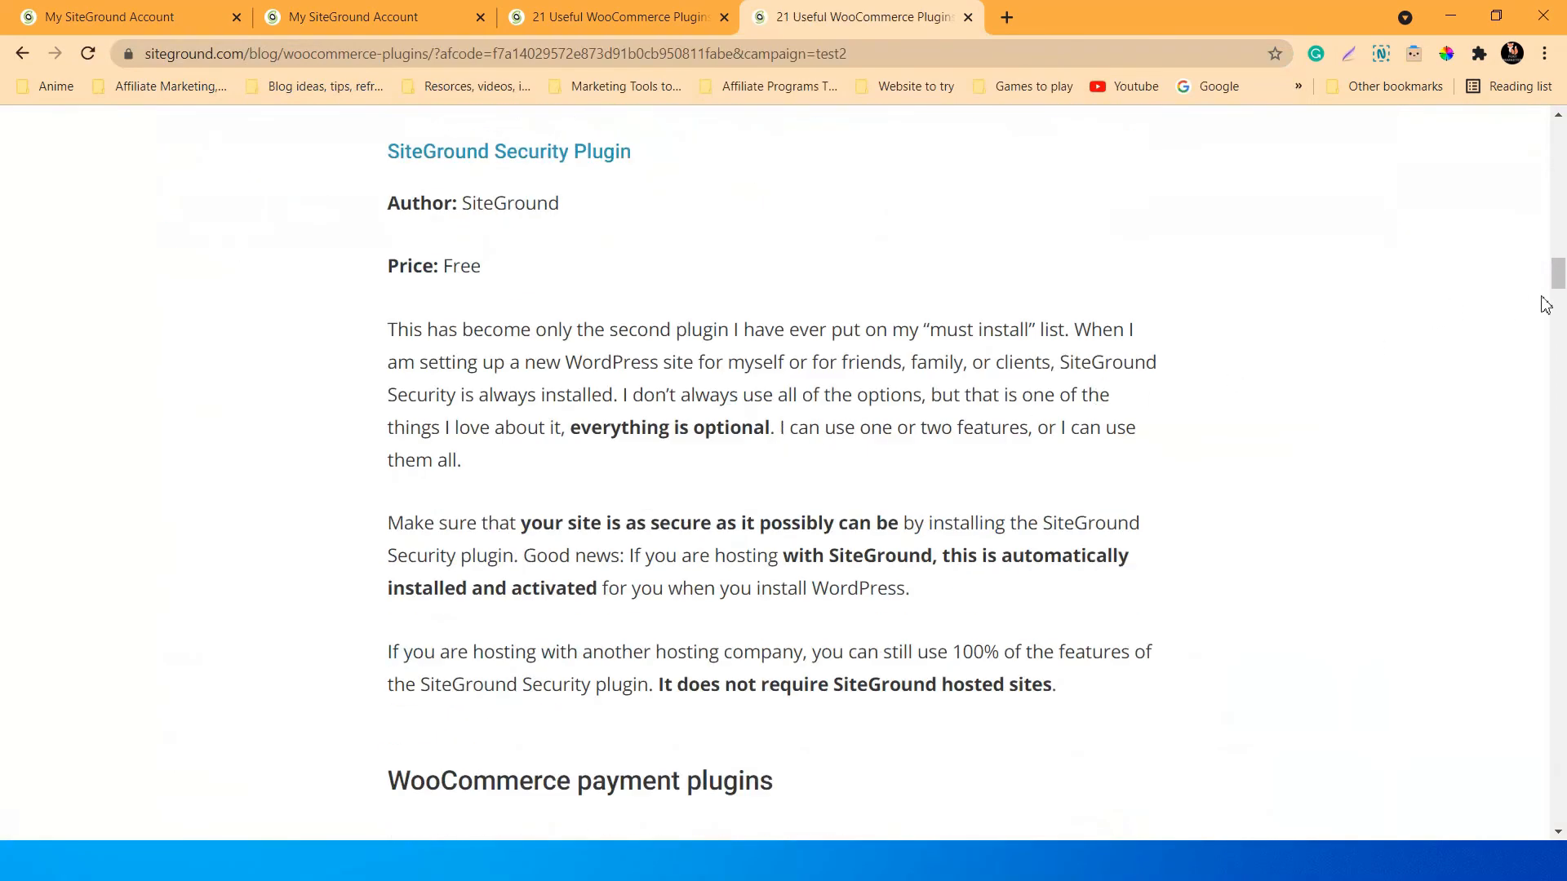
{"action": "left_click_drag", "start_coordinate": [1560, 274], "coordinate": [1562, 131]}
{"action": "scroll", "coordinate": [1322, 417], "scroll_direction": "down", "scroll_amount": 15}
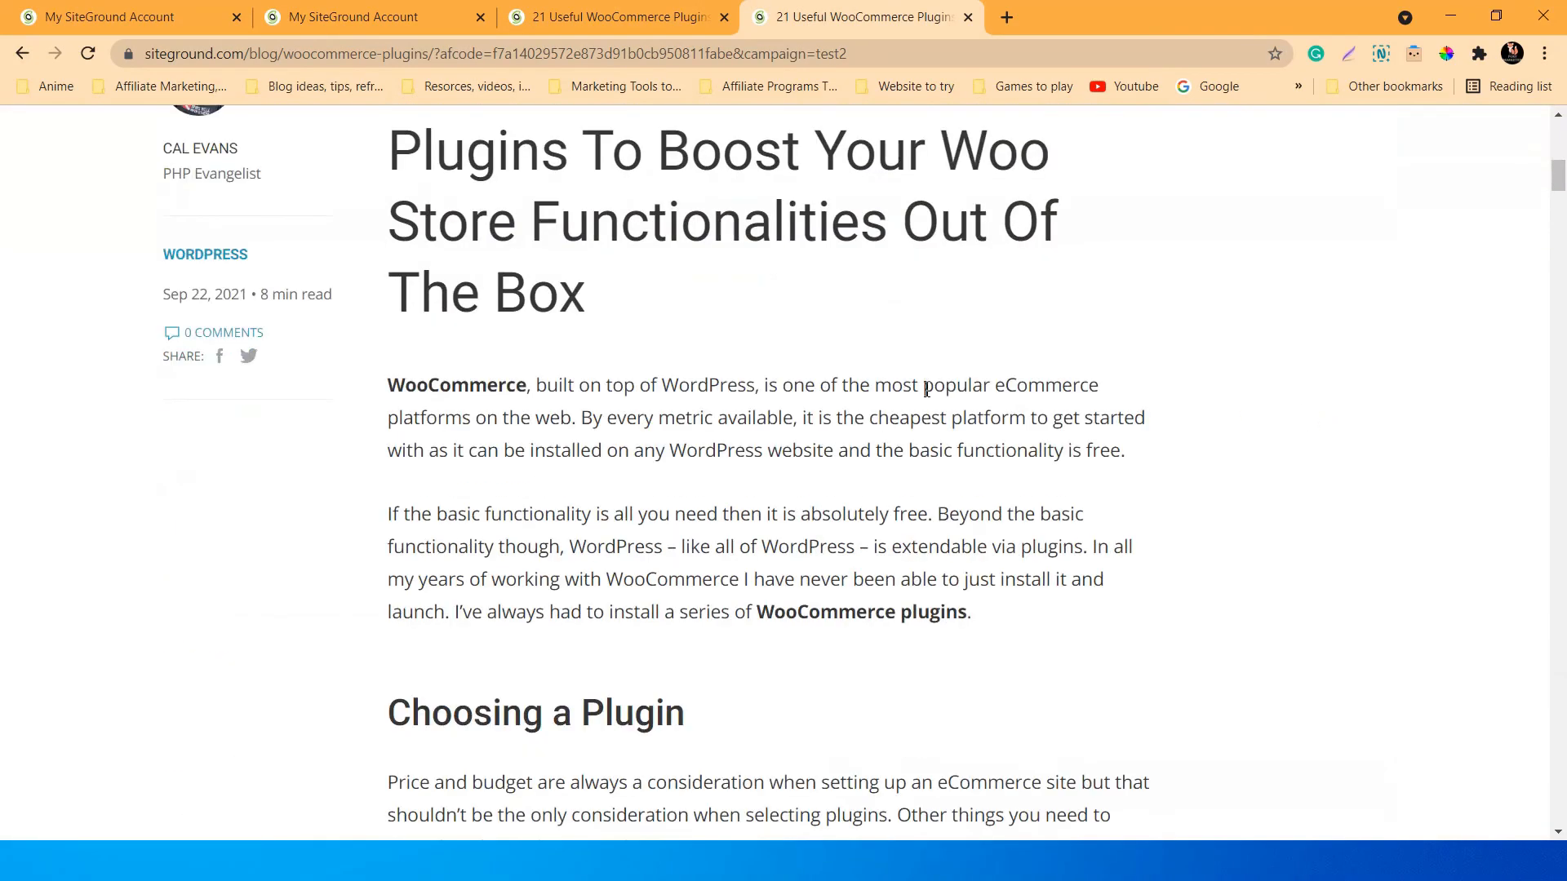
{"action": "scroll", "coordinate": [927, 395], "scroll_direction": "up", "scroll_amount": 16}
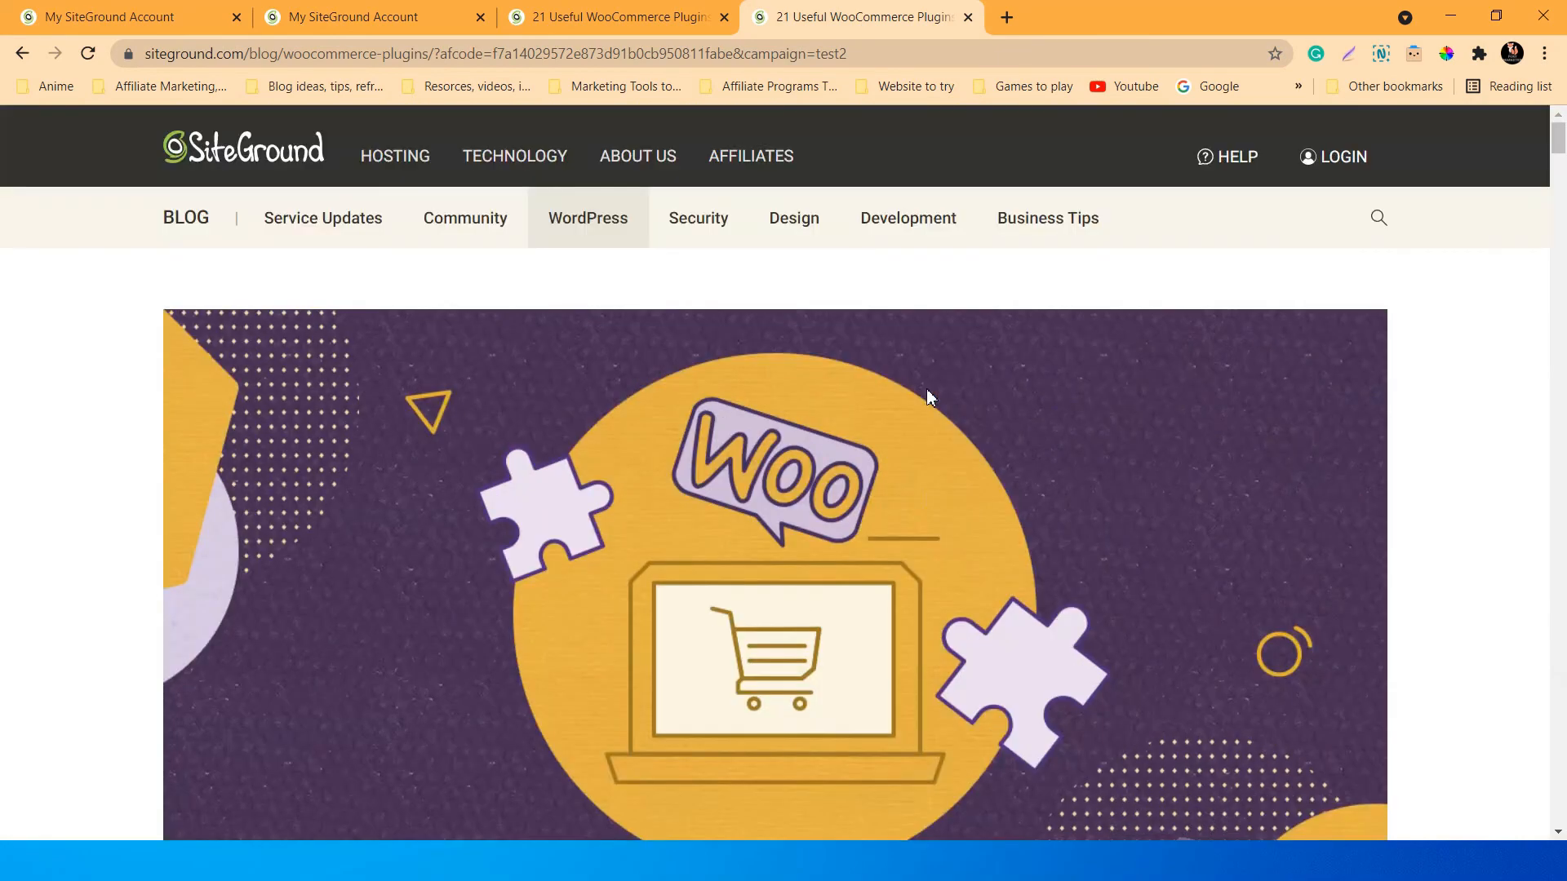
{"action": "scroll", "coordinate": [927, 395], "scroll_direction": "down", "scroll_amount": 9}
{"action": "scroll", "coordinate": [930, 398], "scroll_direction": "up", "scroll_amount": 9}
{"action": "scroll", "coordinate": [931, 398], "scroll_direction": "down", "scroll_amount": 4}
{"action": "scroll", "coordinate": [927, 388], "scroll_direction": "down", "scroll_amount": 4}
{"action": "scroll", "coordinate": [930, 391], "scroll_direction": "down", "scroll_amount": 5}
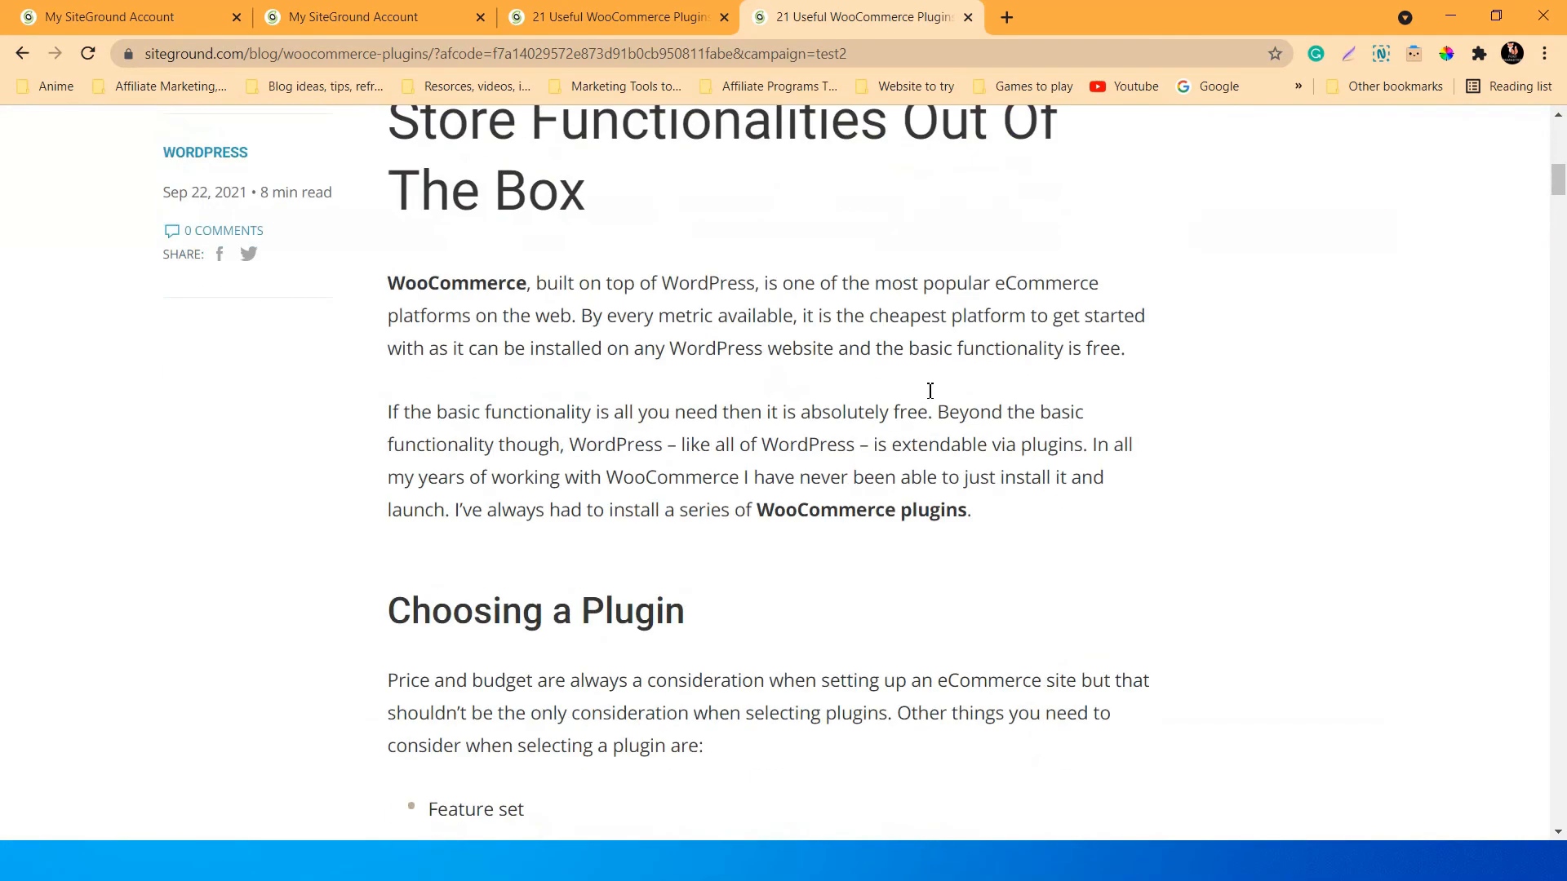
{"action": "scroll", "coordinate": [930, 398], "scroll_direction": "up", "scroll_amount": 6}
{"action": "scroll", "coordinate": [913, 434], "scroll_direction": "down", "scroll_amount": 5}
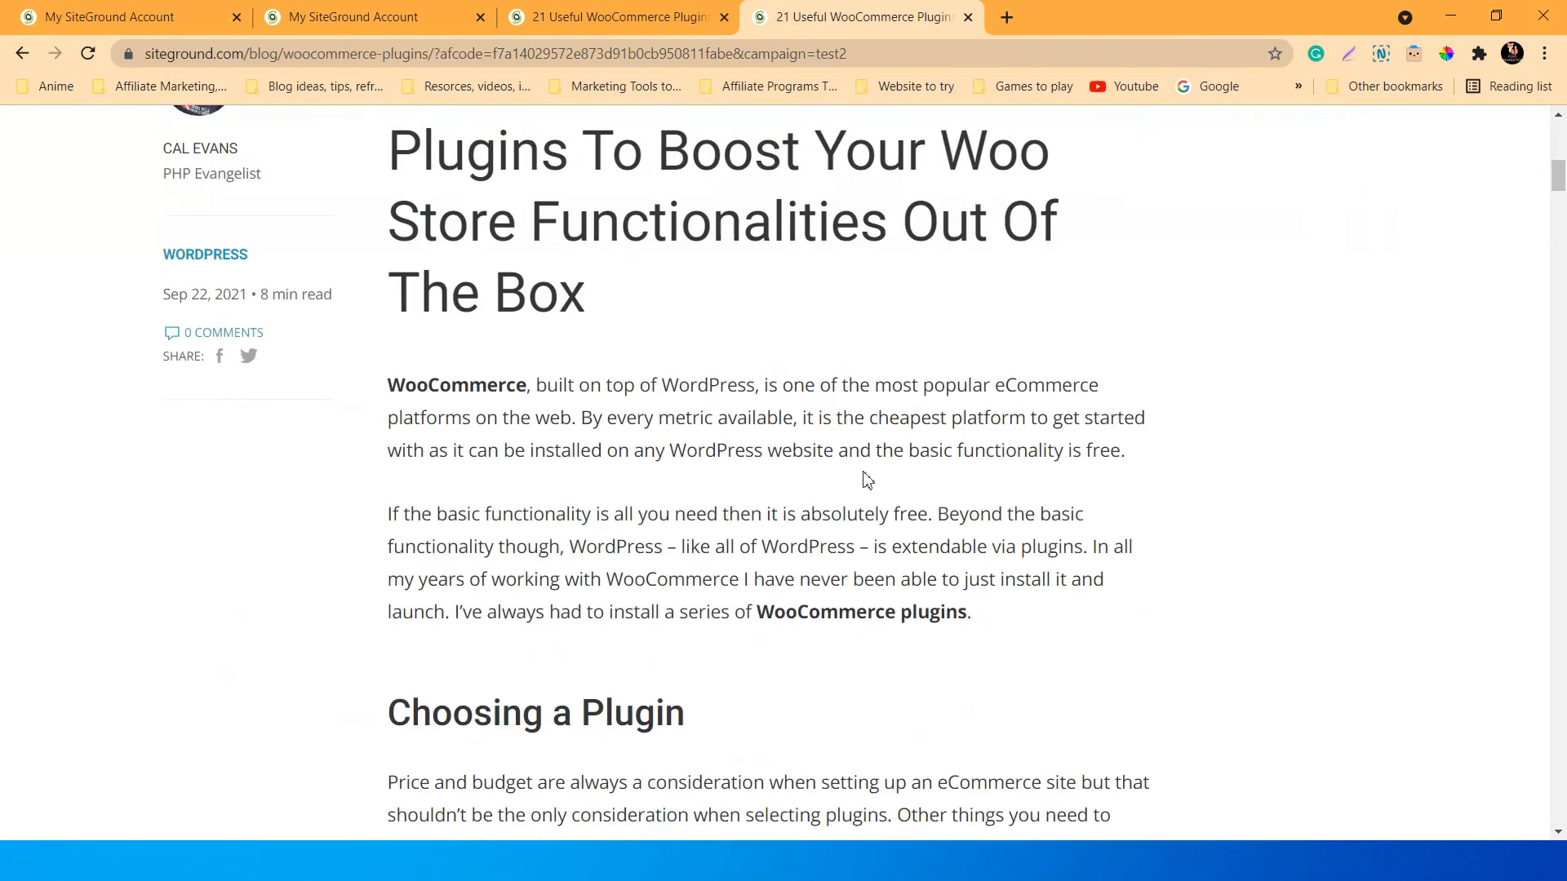
{"action": "scroll", "coordinate": [608, 447], "scroll_direction": "up", "scroll_amount": 4}
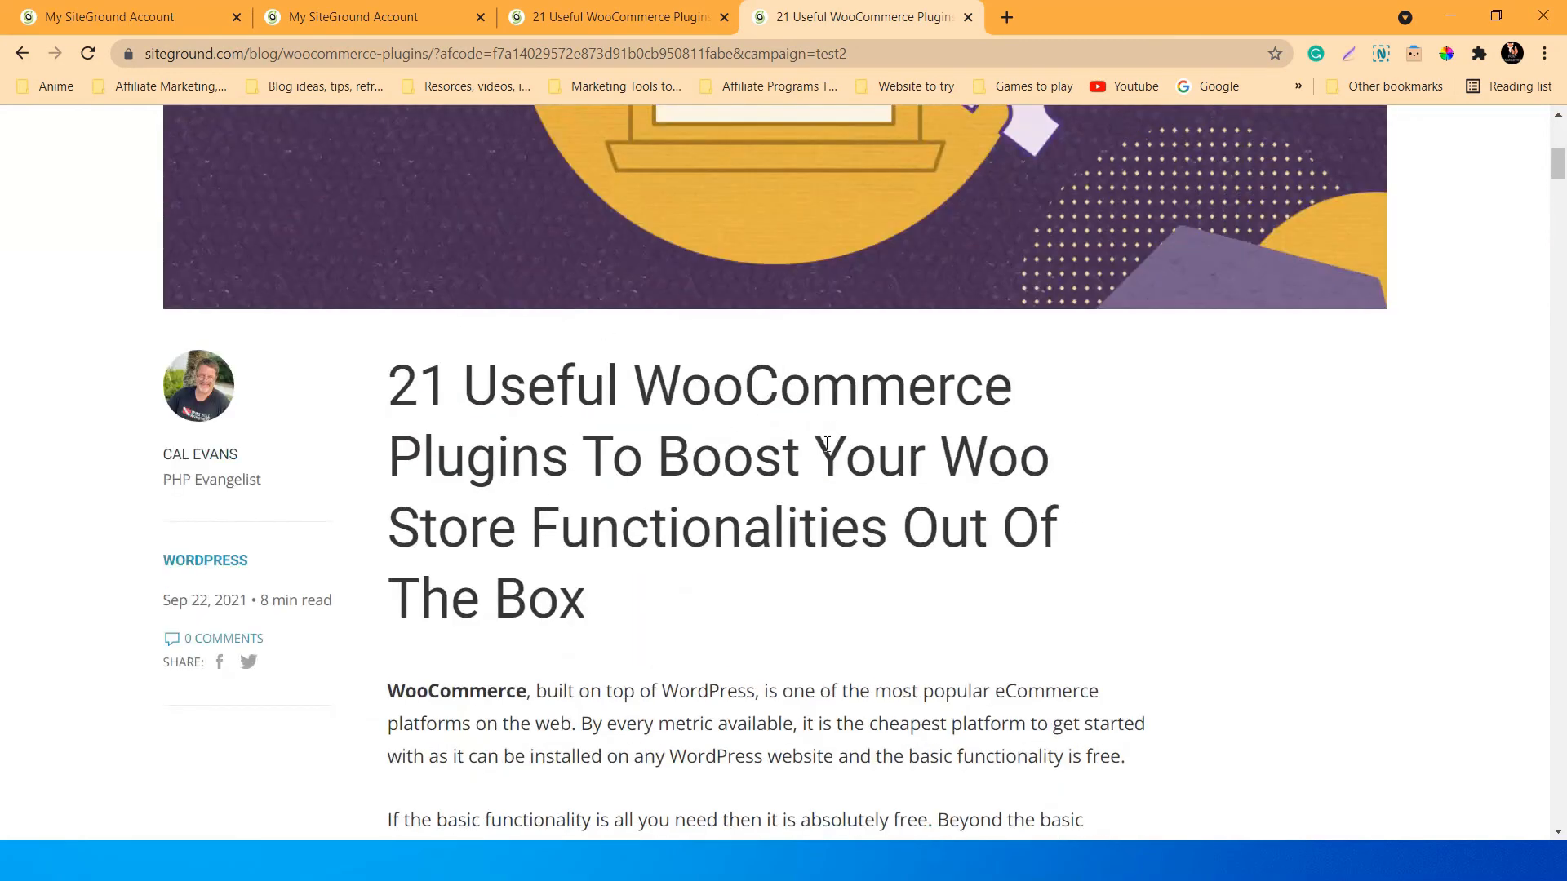
{"action": "scroll", "coordinate": [847, 454], "scroll_direction": "down", "scroll_amount": 4}
{"action": "scroll", "coordinate": [682, 414], "scroll_direction": "up", "scroll_amount": 4}
{"action": "scroll", "coordinate": [806, 442], "scroll_direction": "down", "scroll_amount": 4}
{"action": "scroll", "coordinate": [806, 441], "scroll_direction": "down", "scroll_amount": 20}
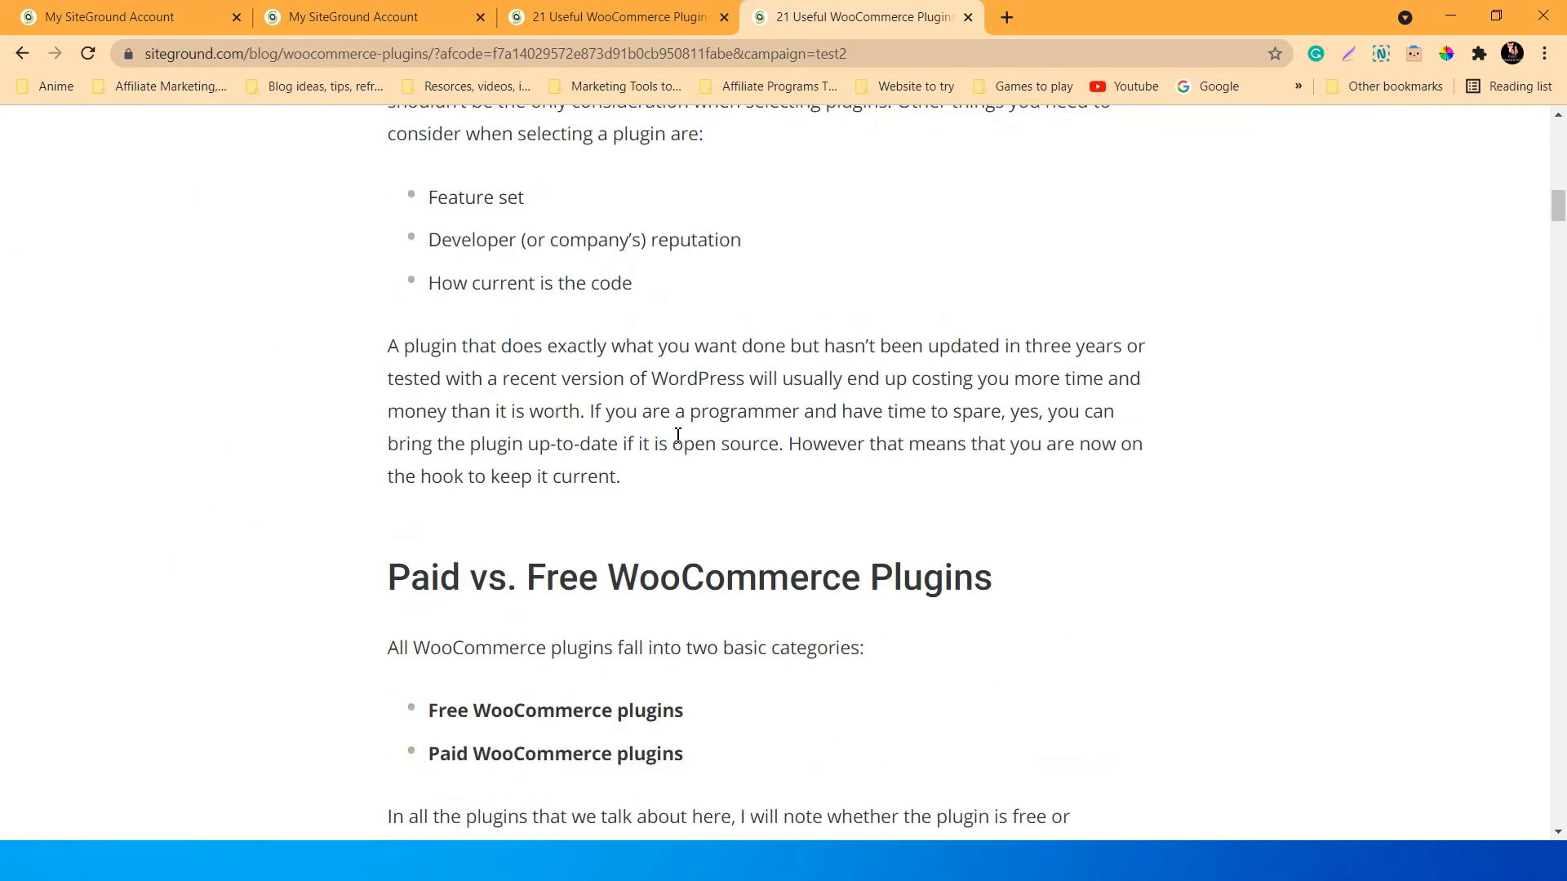
{"action": "scroll", "coordinate": [670, 431], "scroll_direction": "down", "scroll_amount": 8}
{"action": "scroll", "coordinate": [671, 431], "scroll_direction": "up", "scroll_amount": 13}
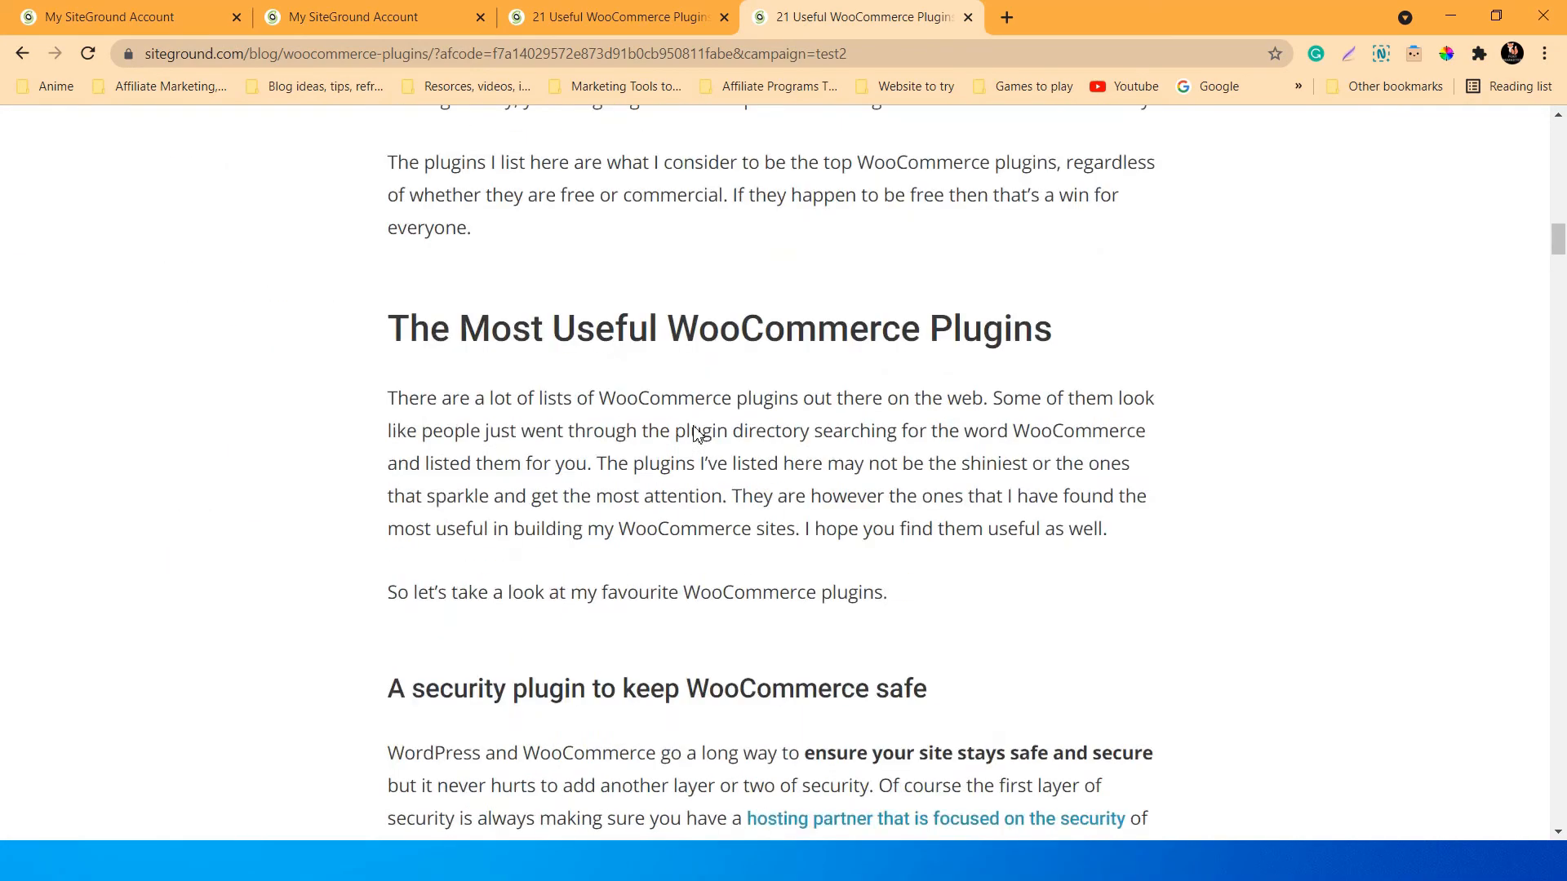
{"action": "middle_click", "coordinate": [695, 428]}
{"action": "scroll", "coordinate": [980, 386], "scroll_direction": "up", "scroll_amount": 3}
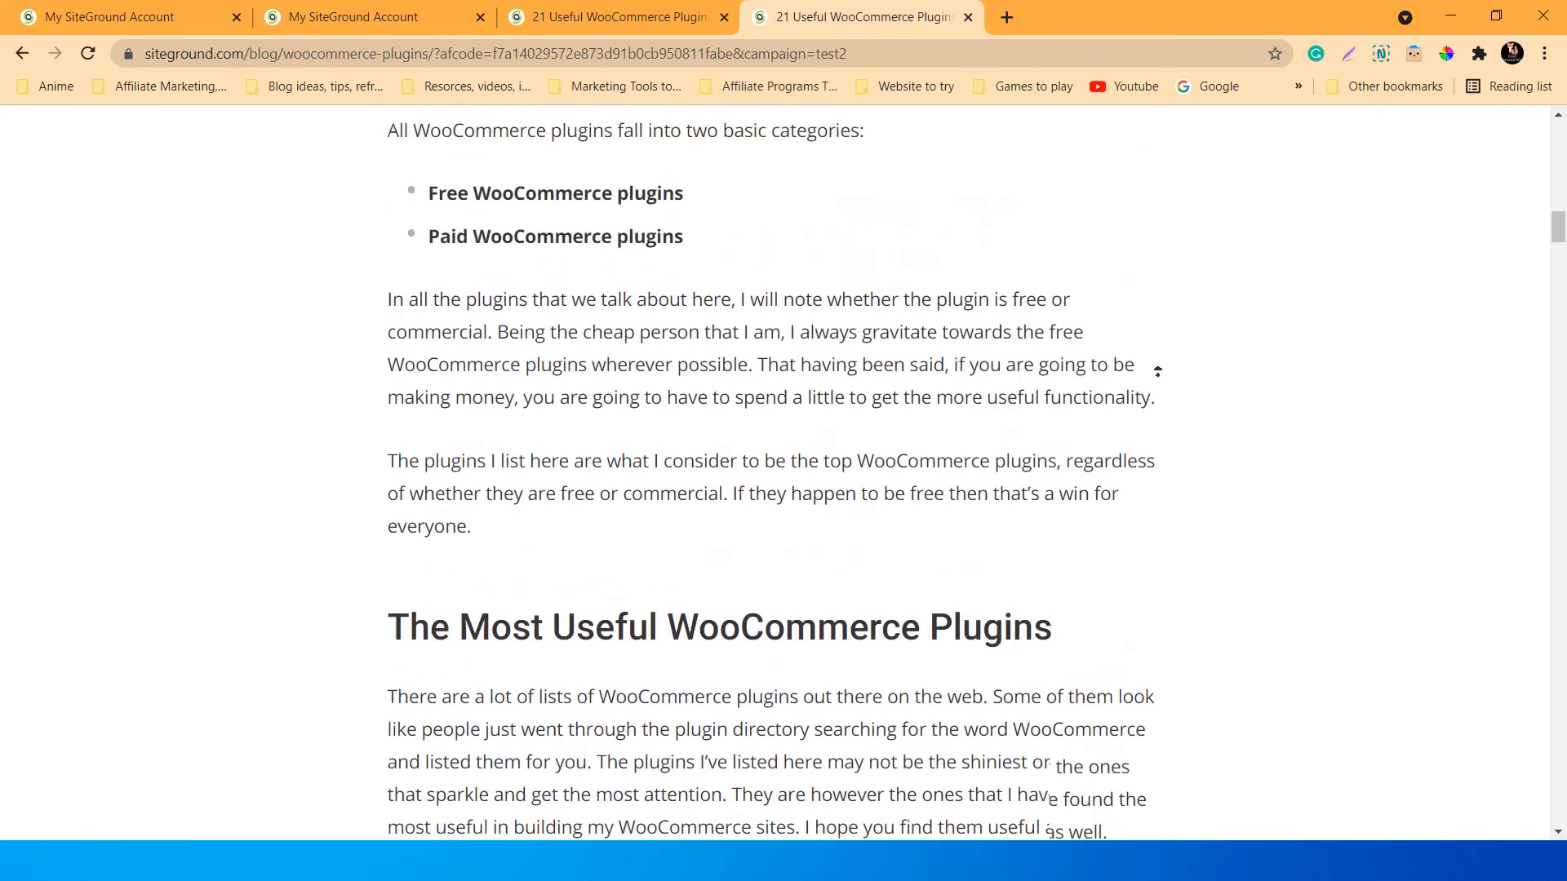
{"action": "middle_click", "coordinate": [1371, 329]}
{"action": "scroll", "coordinate": [1317, 345], "scroll_direction": "up", "scroll_amount": 20}
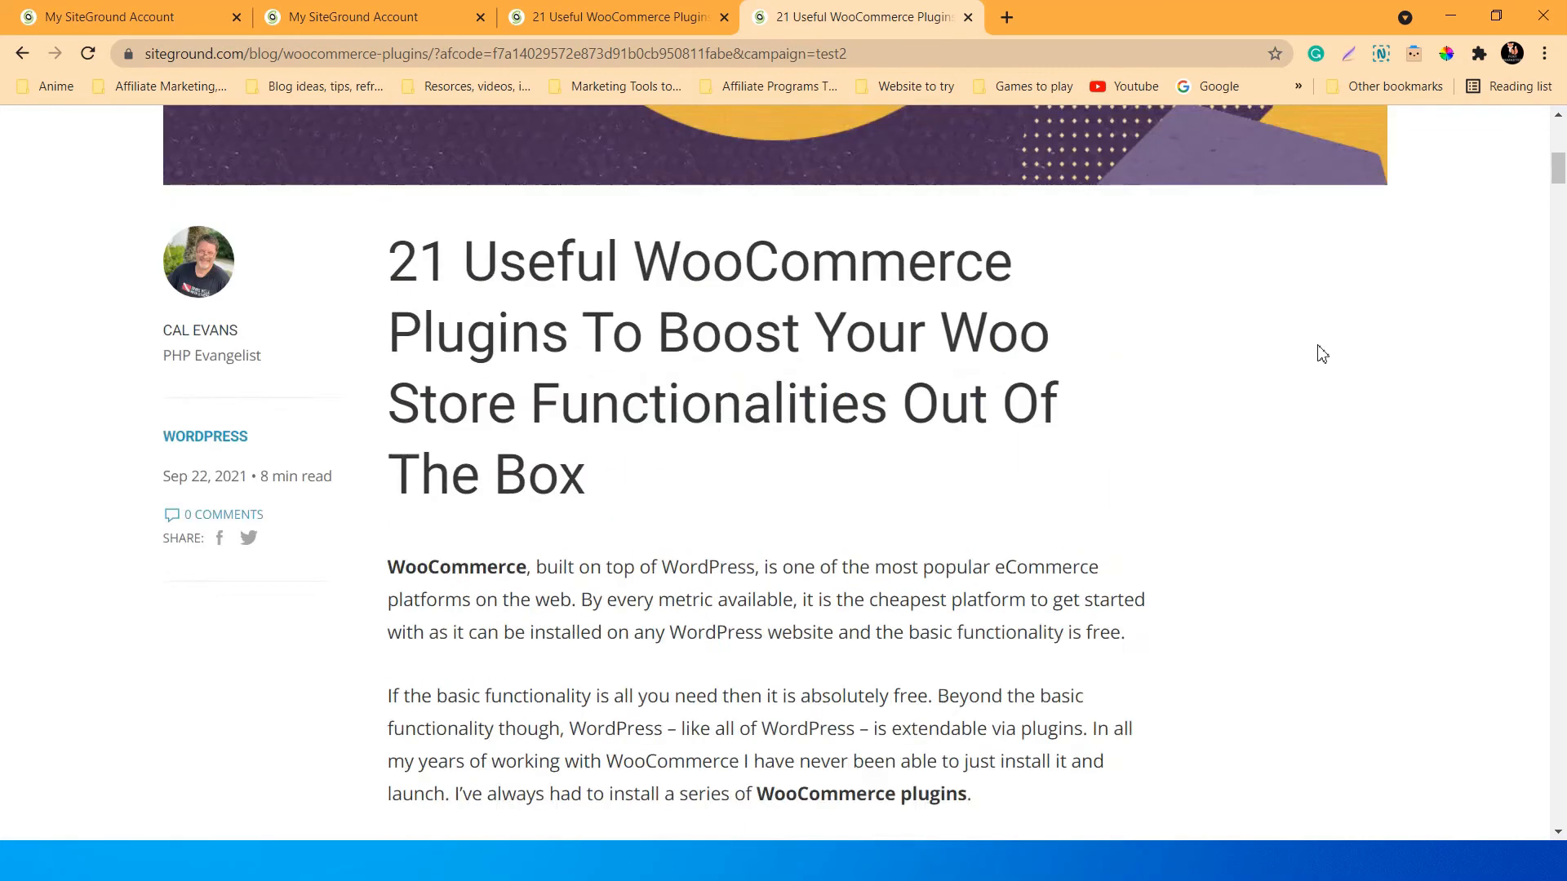
{"action": "scroll", "coordinate": [1049, 384], "scroll_direction": "down", "scroll_amount": 7}
{"action": "scroll", "coordinate": [689, 457], "scroll_direction": "down", "scroll_amount": 18}
{"action": "scroll", "coordinate": [734, 465], "scroll_direction": "down", "scroll_amount": 20}
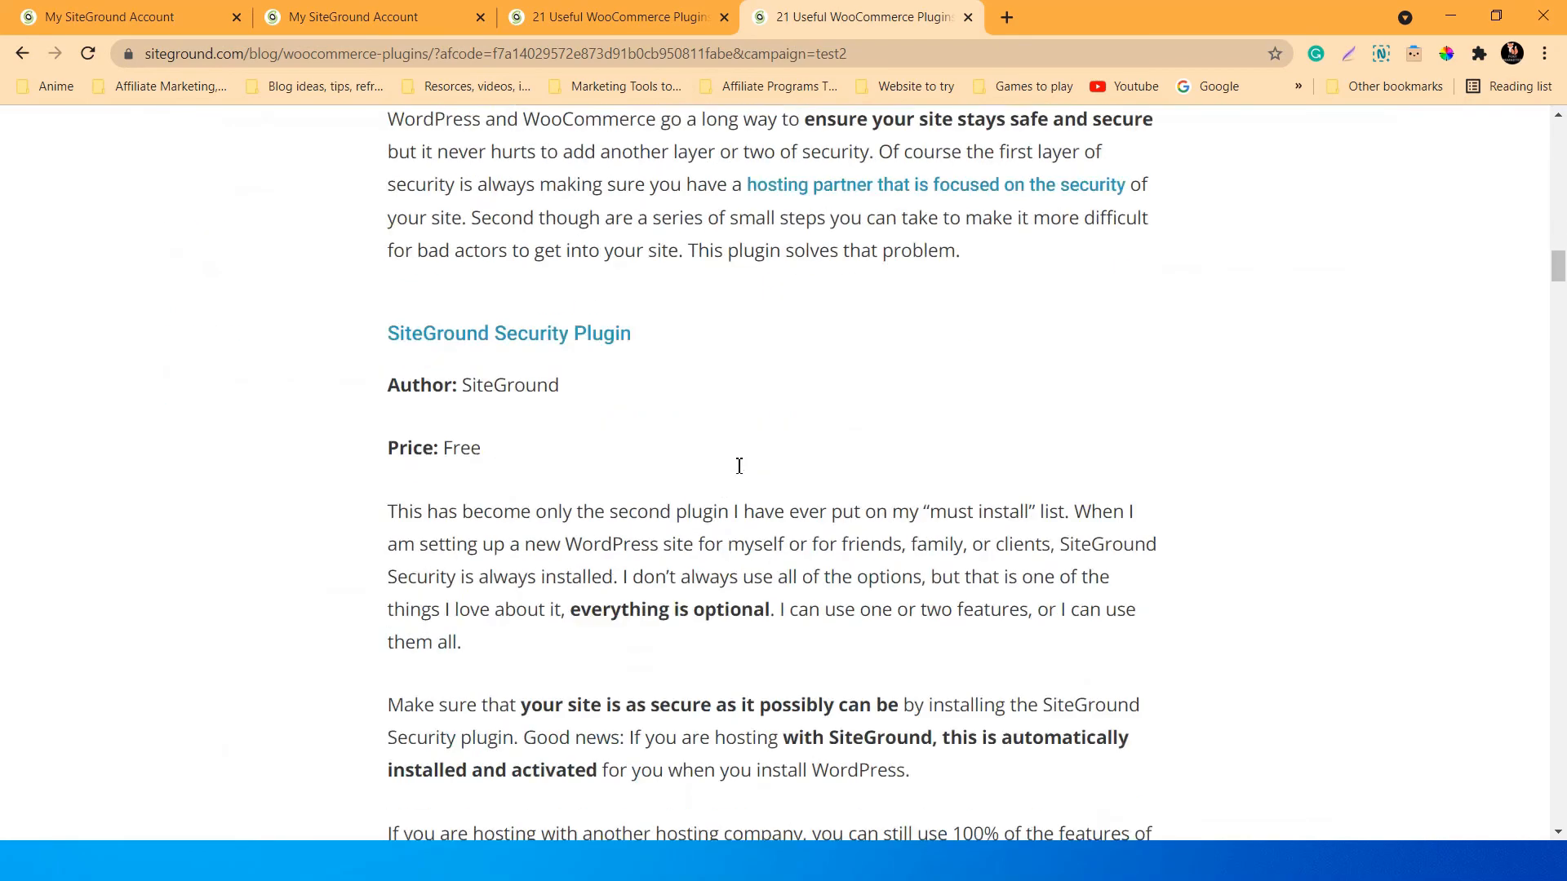
{"action": "scroll", "coordinate": [745, 468], "scroll_direction": "up", "scroll_amount": 20}
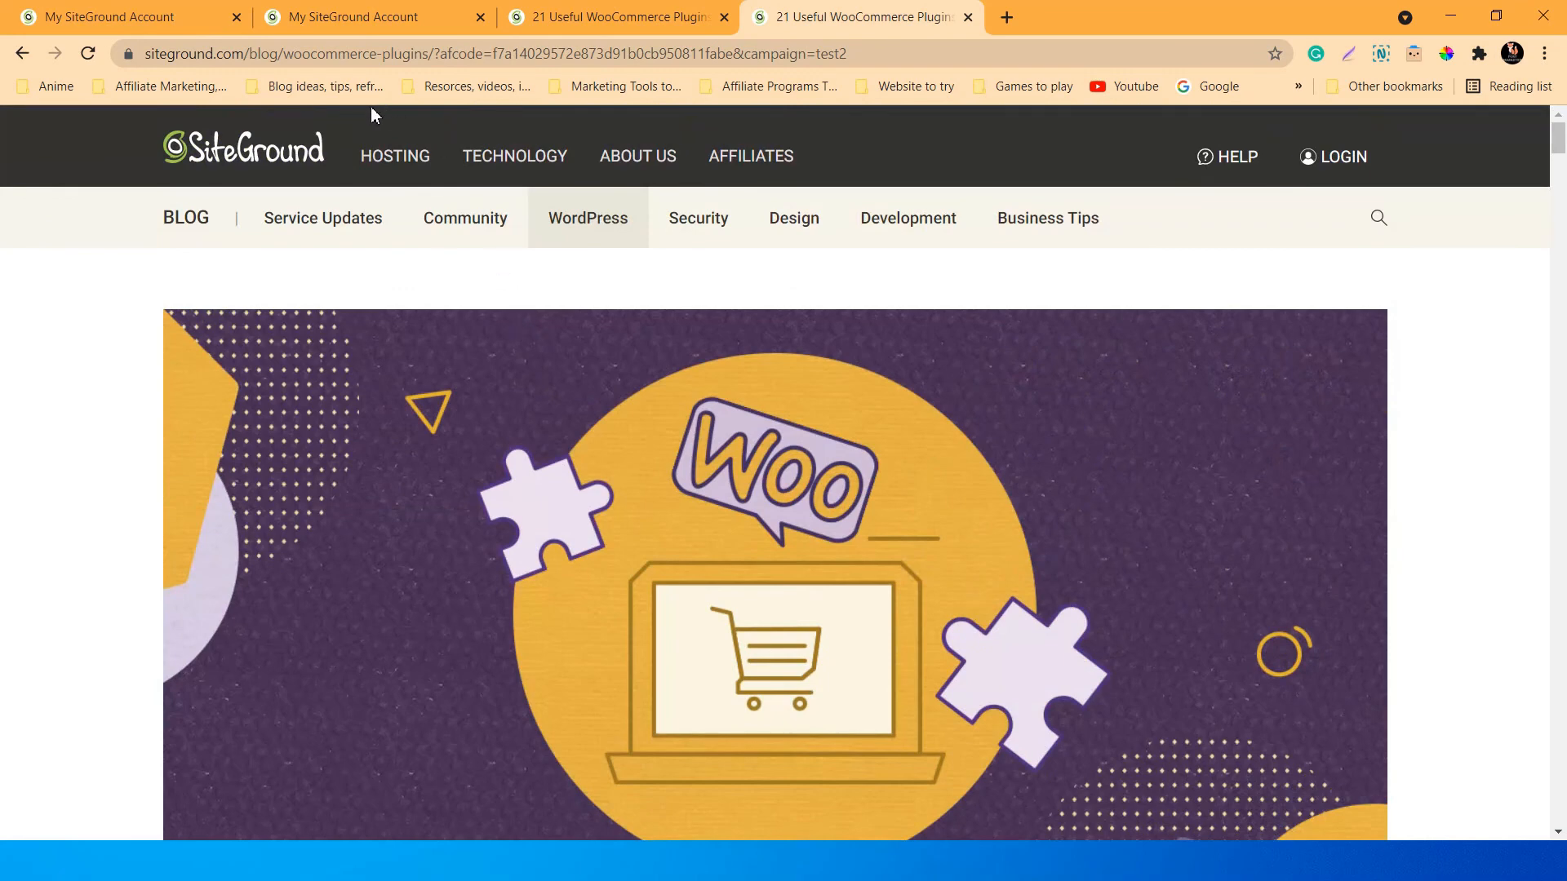
{"action": "mouse_move", "coordinate": [395, 155]}
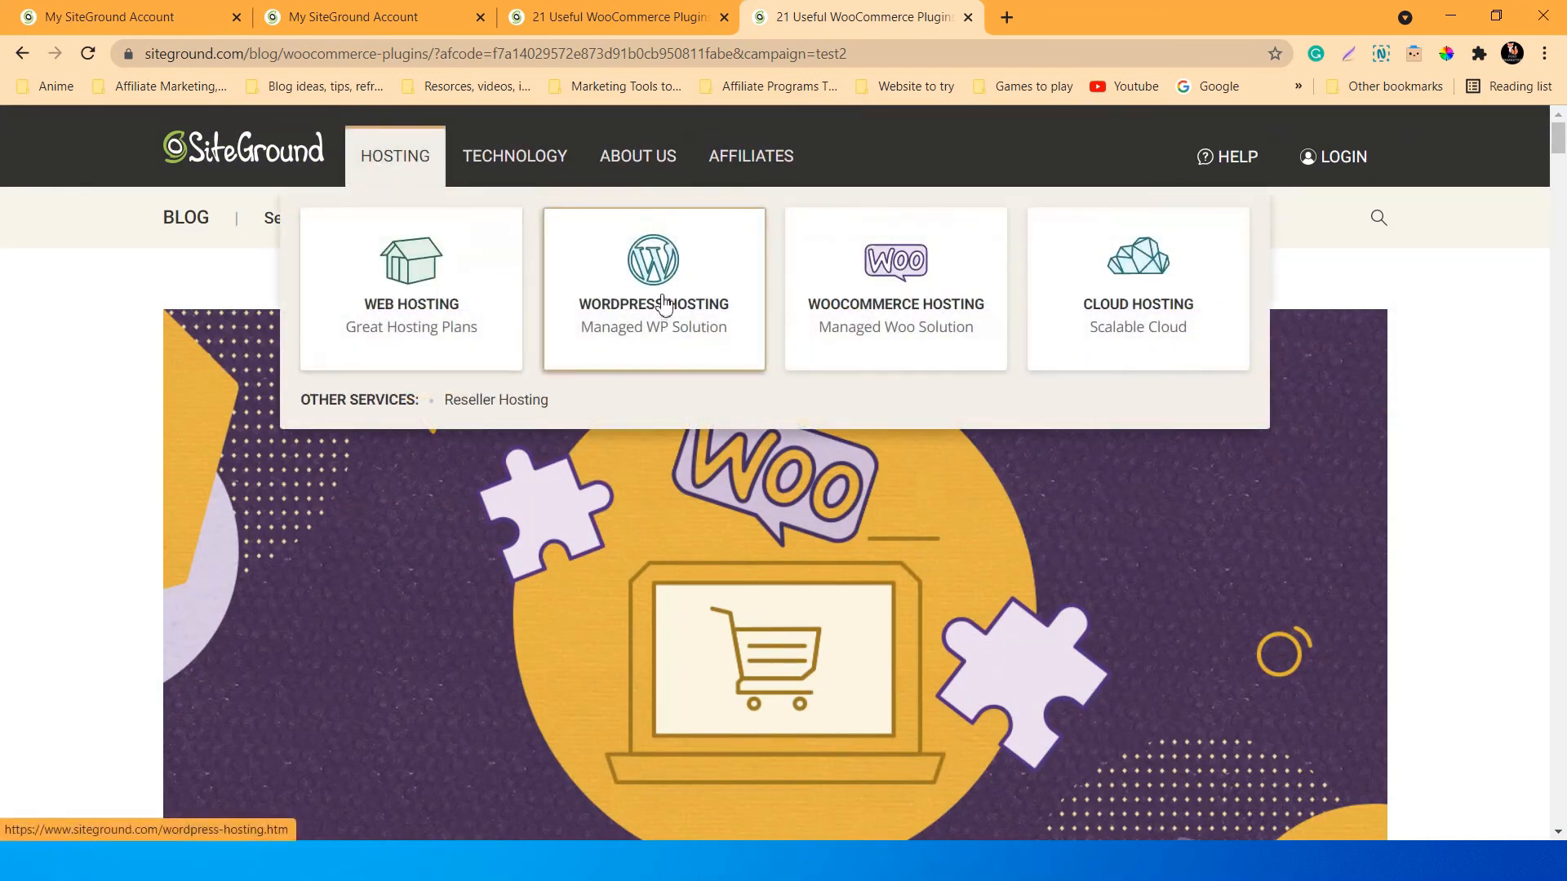
Review WooCommerce Hosting plans: StartUp 3.99 €/mo, GrowBig 6.99 €/mo, GoGeek 10.79 €/mo.
{"action": "left_click", "coordinate": [851, 304]}
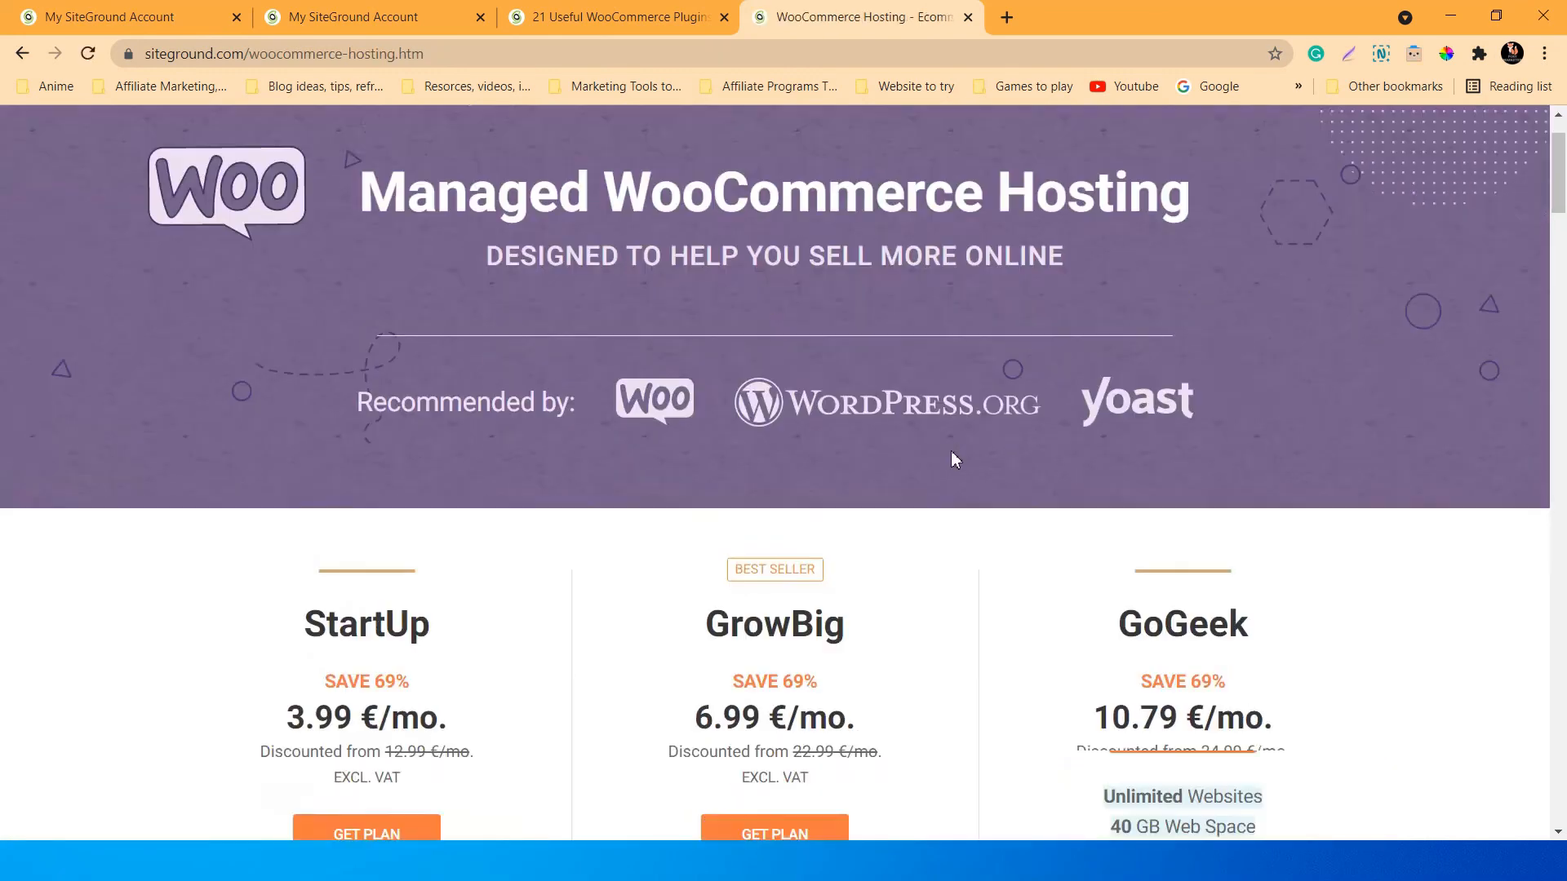
{"action": "scroll", "coordinate": [952, 459], "scroll_direction": "down", "scroll_amount": 5}
{"action": "scroll", "coordinate": [944, 609], "scroll_direction": "down", "scroll_amount": 4}
{"action": "scroll", "coordinate": [804, 150], "scroll_direction": "up", "scroll_amount": 4}
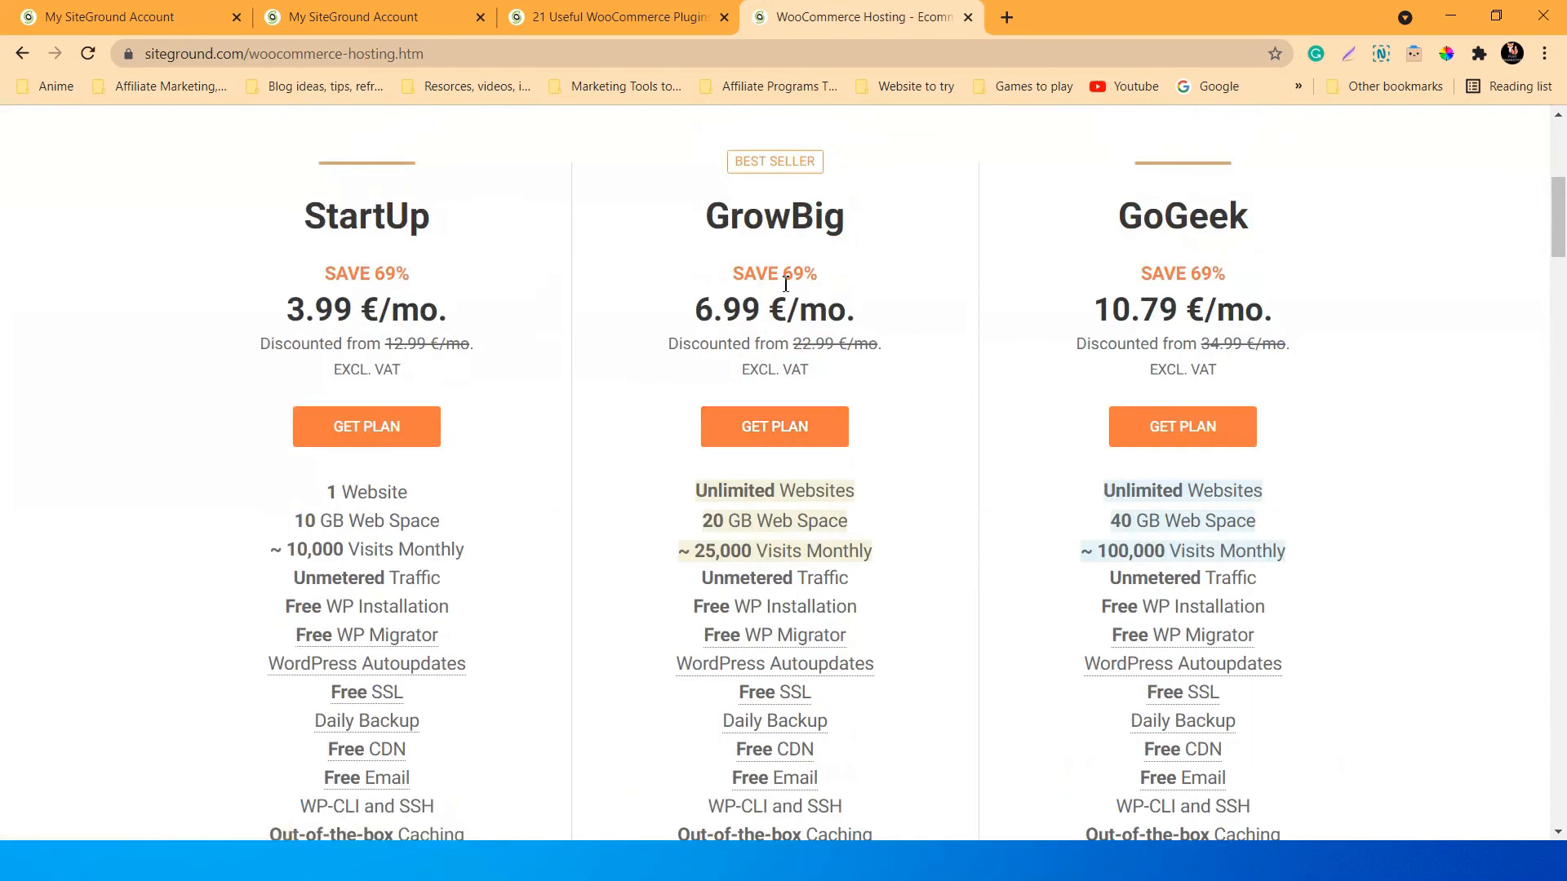
{"action": "scroll", "coordinate": [980, 343], "scroll_direction": "up", "scroll_amount": 6}
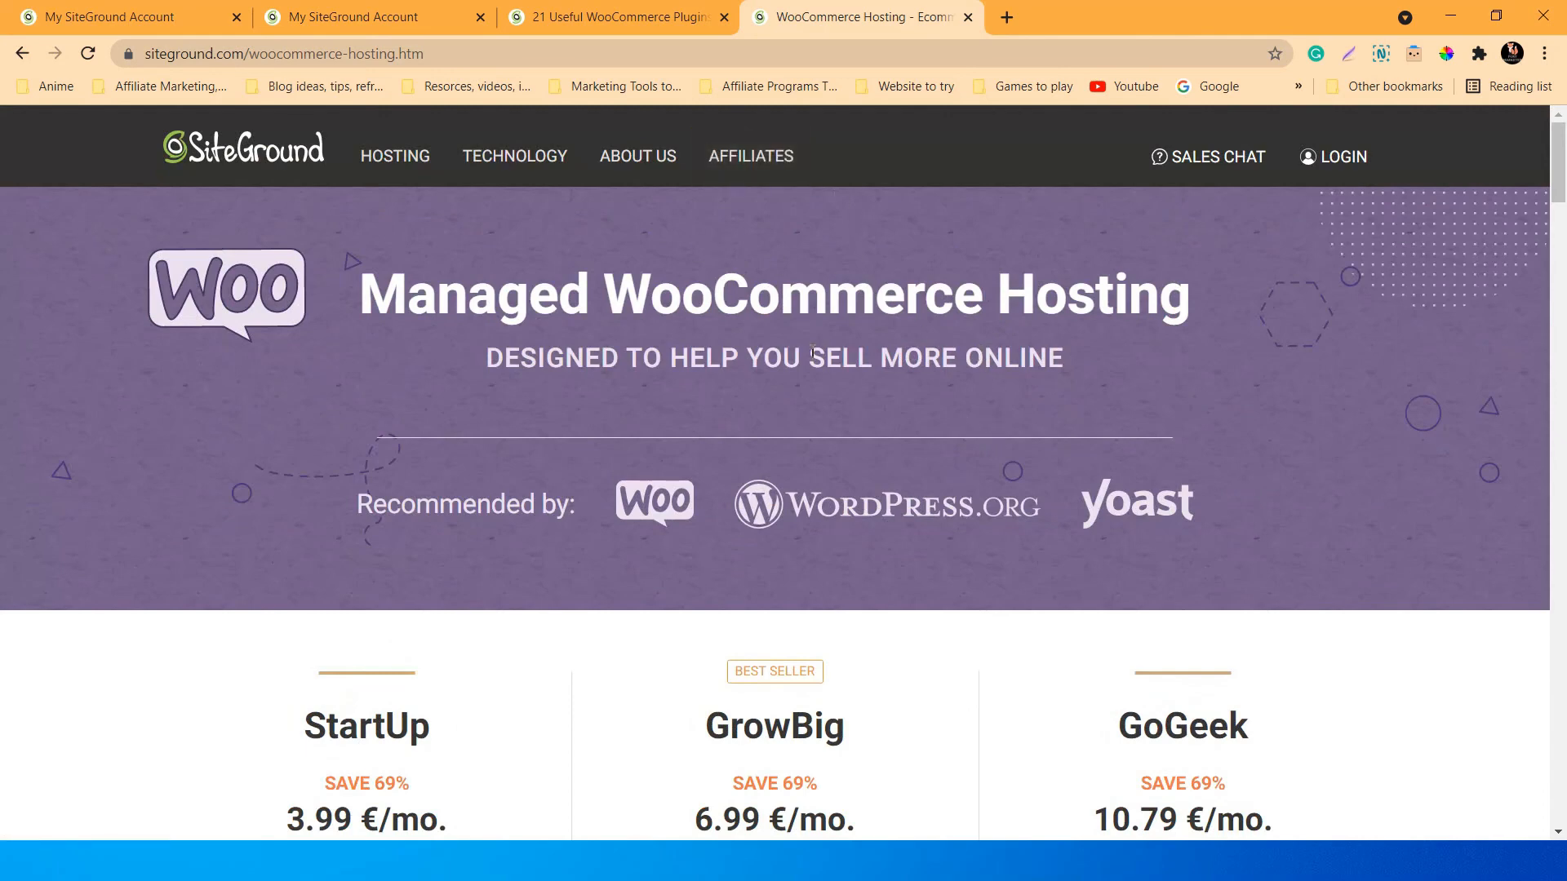
{"action": "scroll", "coordinate": [817, 359], "scroll_direction": "down", "scroll_amount": 4}
{"action": "scroll", "coordinate": [941, 438], "scroll_direction": "down", "scroll_amount": 1}
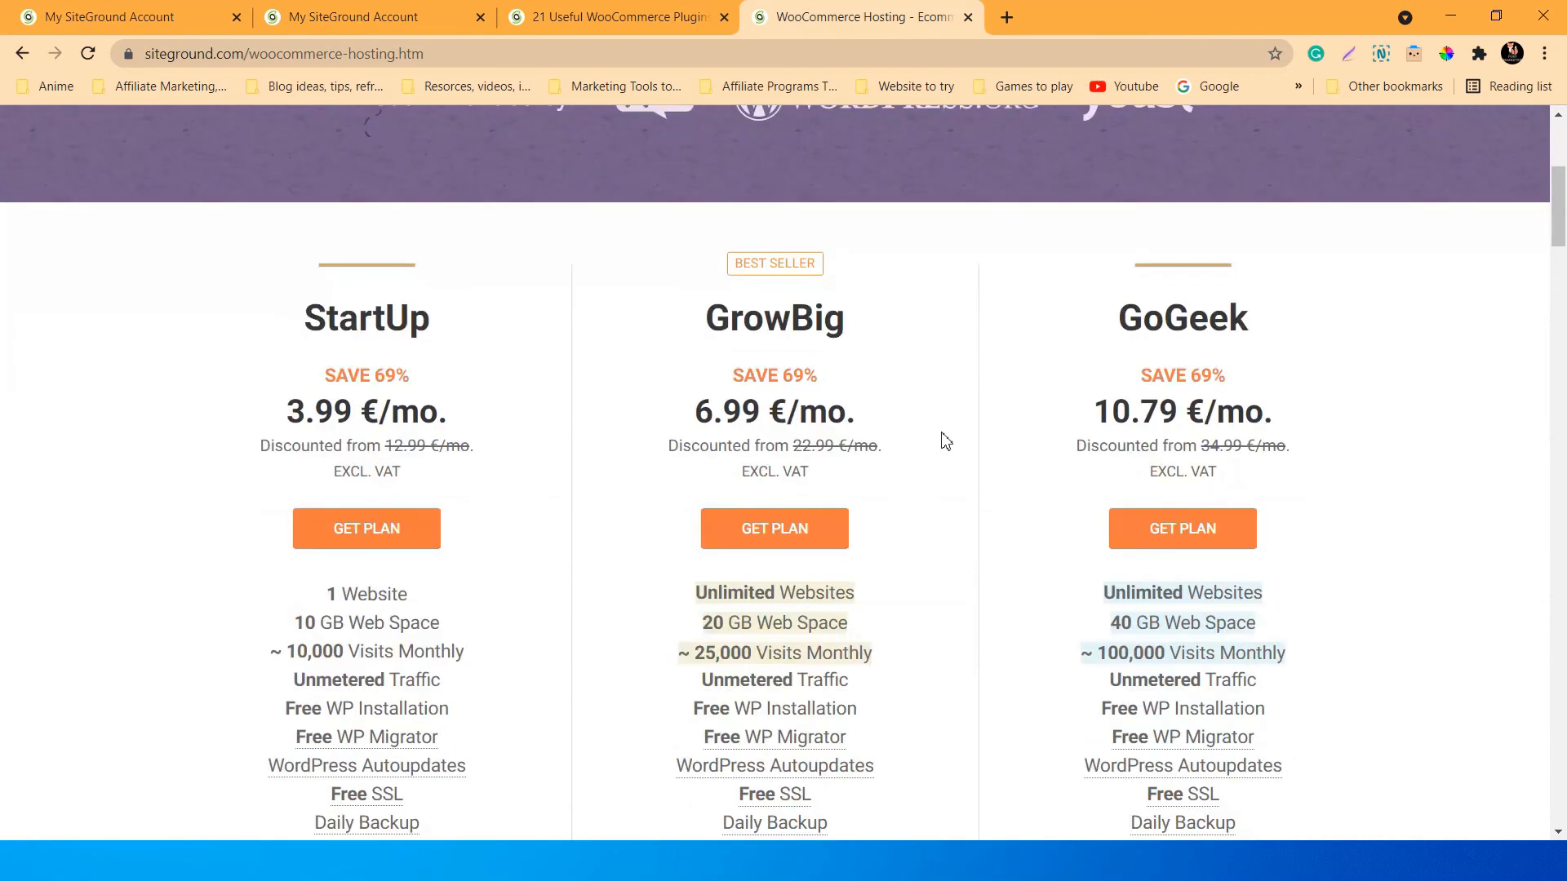
{"action": "scroll", "coordinate": [942, 440], "scroll_direction": "up", "scroll_amount": 5}
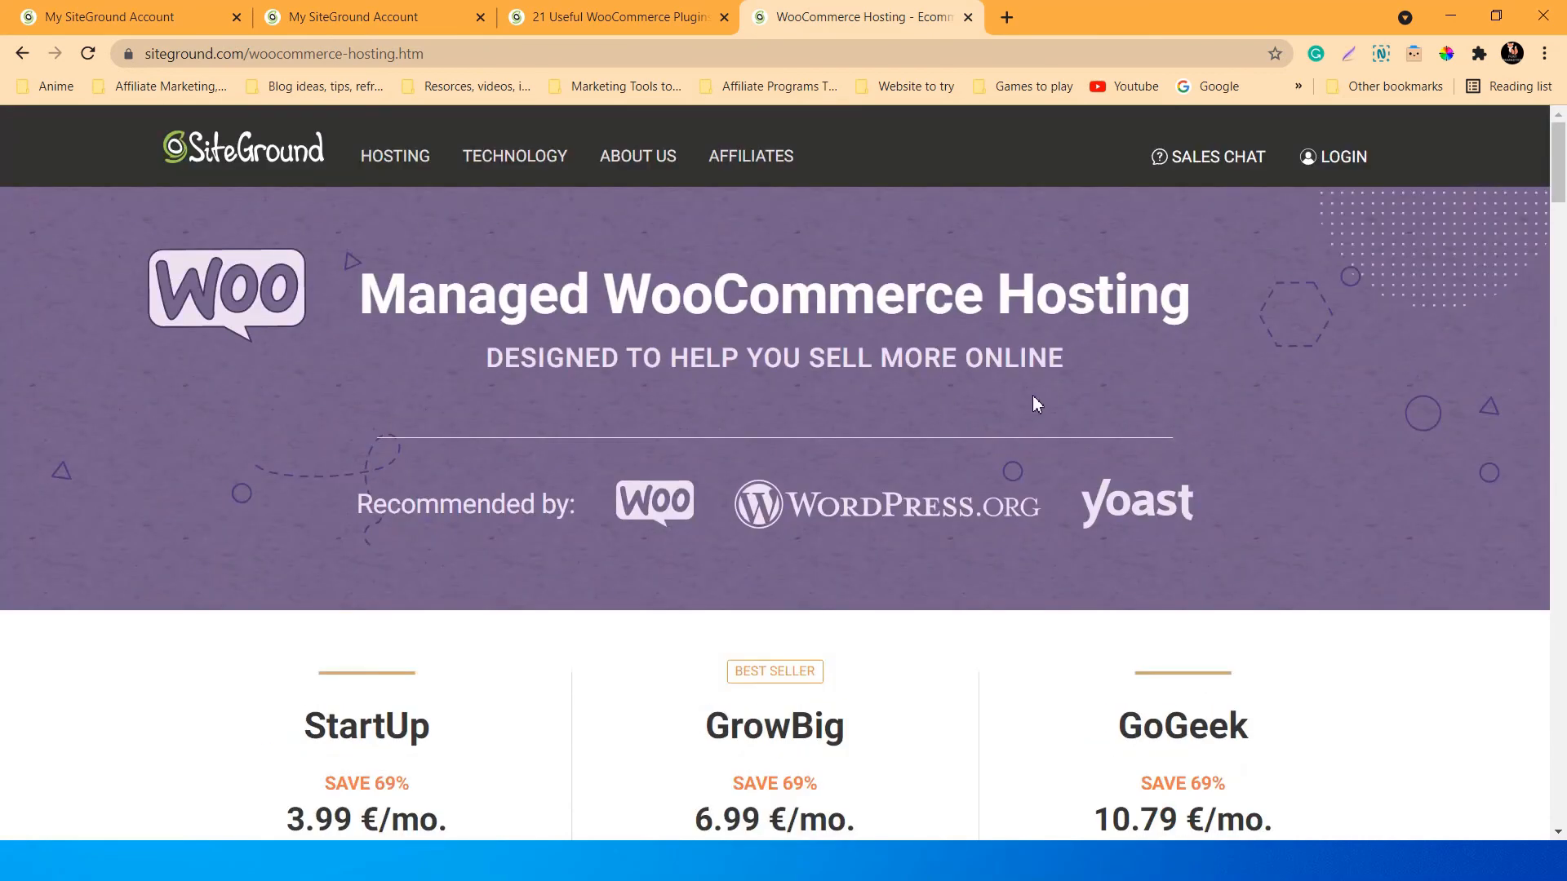
{"action": "scroll", "coordinate": [1032, 400], "scroll_direction": "down", "scroll_amount": 3}
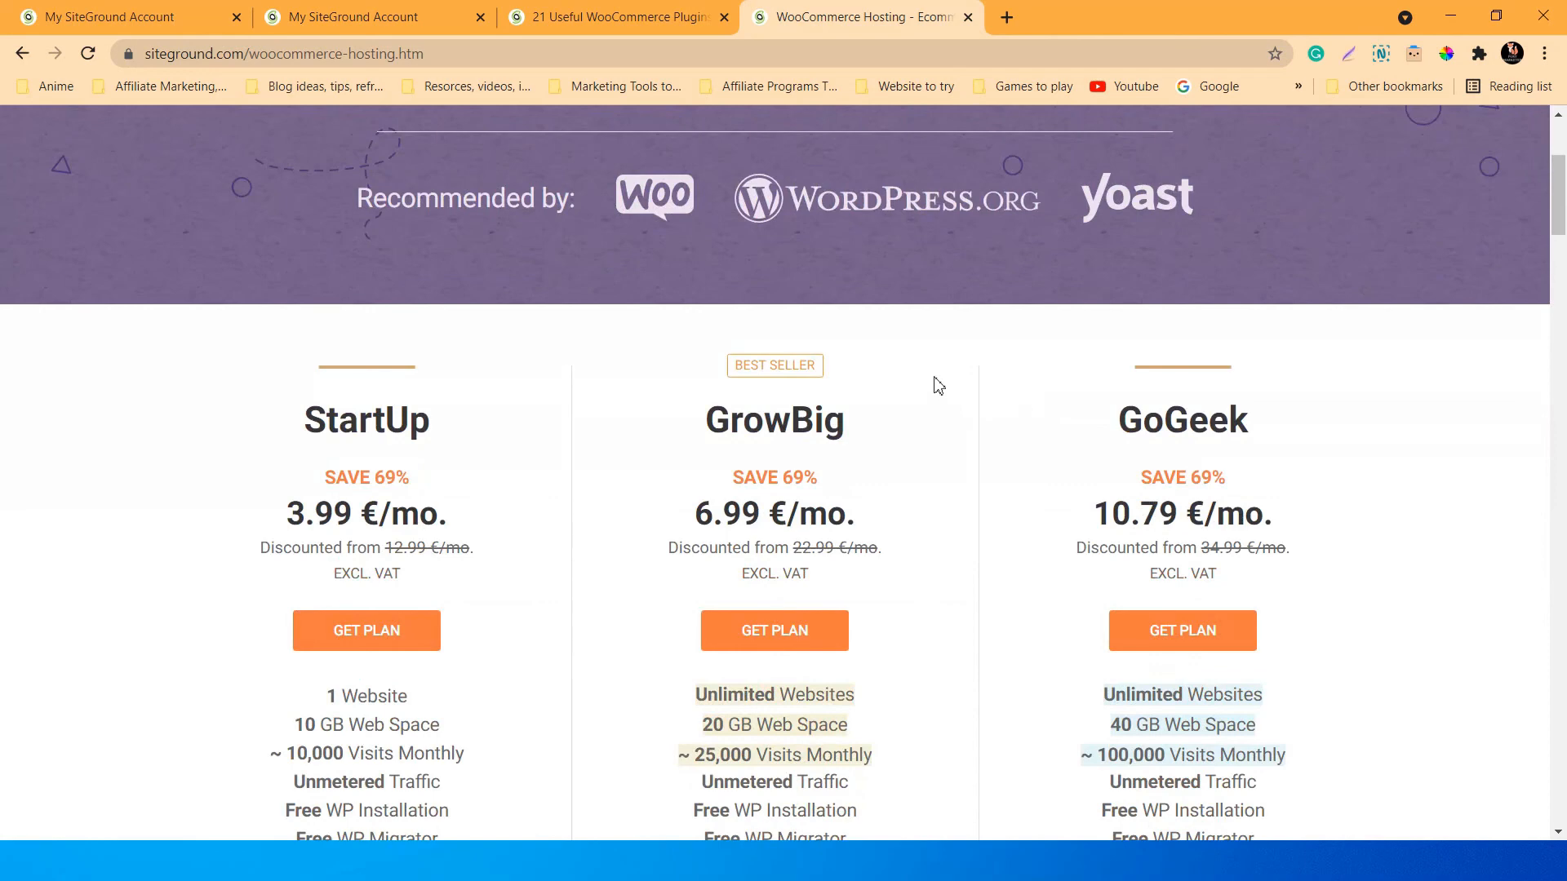
{"action": "scroll", "coordinate": [962, 367], "scroll_direction": "down", "scroll_amount": 10}
{"action": "scroll", "coordinate": [963, 371], "scroll_direction": "up", "scroll_amount": 1}
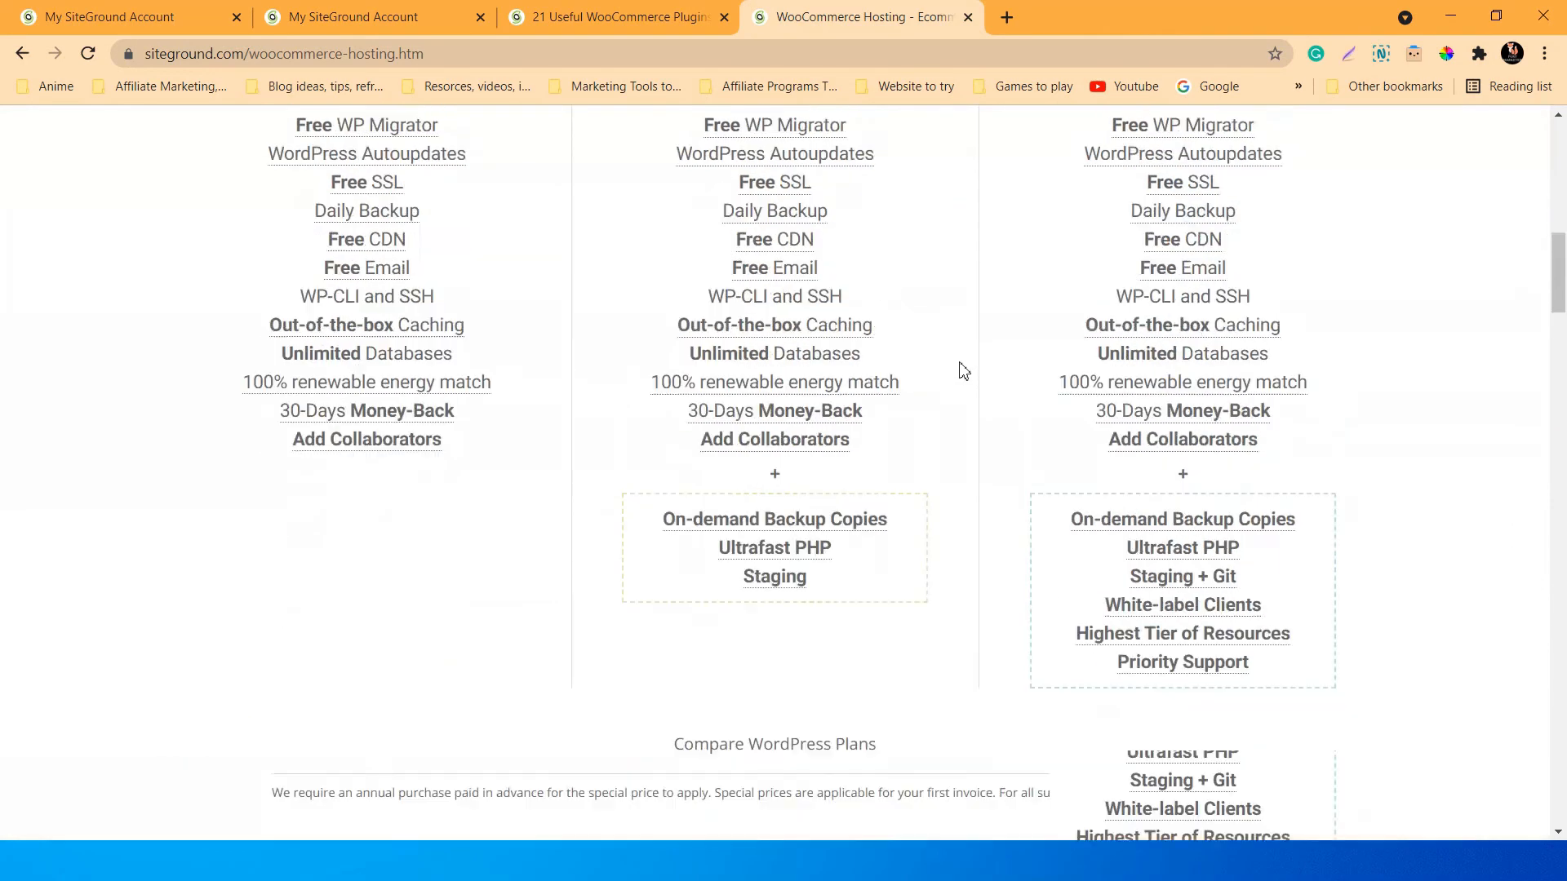
{"action": "scroll", "coordinate": [962, 367], "scroll_direction": "up", "scroll_amount": 12}
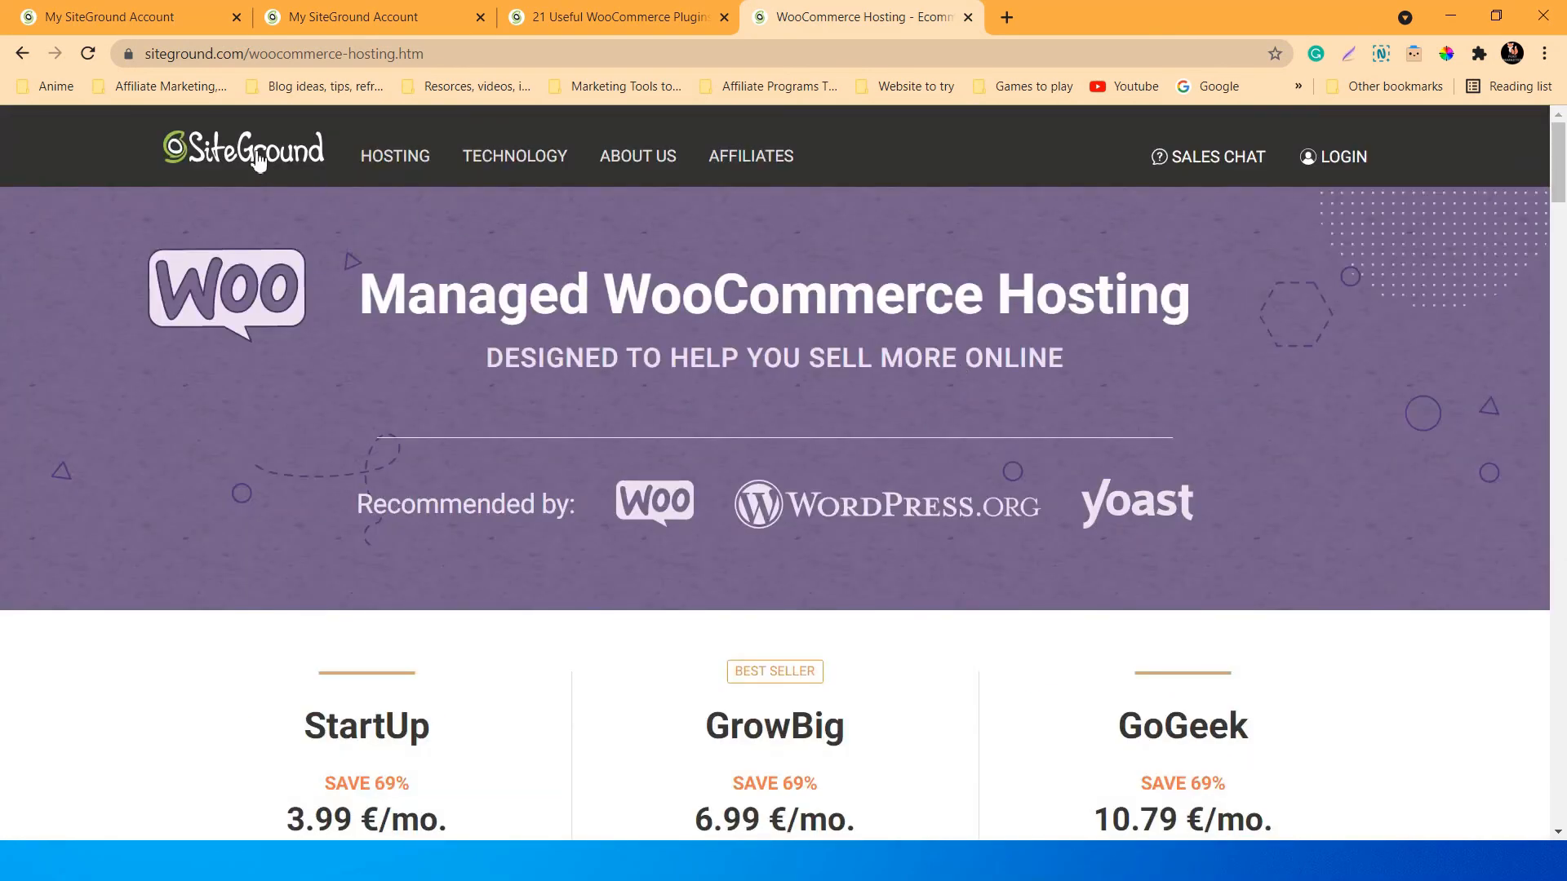
{"action": "left_click", "coordinate": [258, 161]}
Close the WooCommerce plugins blog article tab and switch to the siteground.com homepage tab.
{"action": "left_click", "coordinate": [723, 18]}
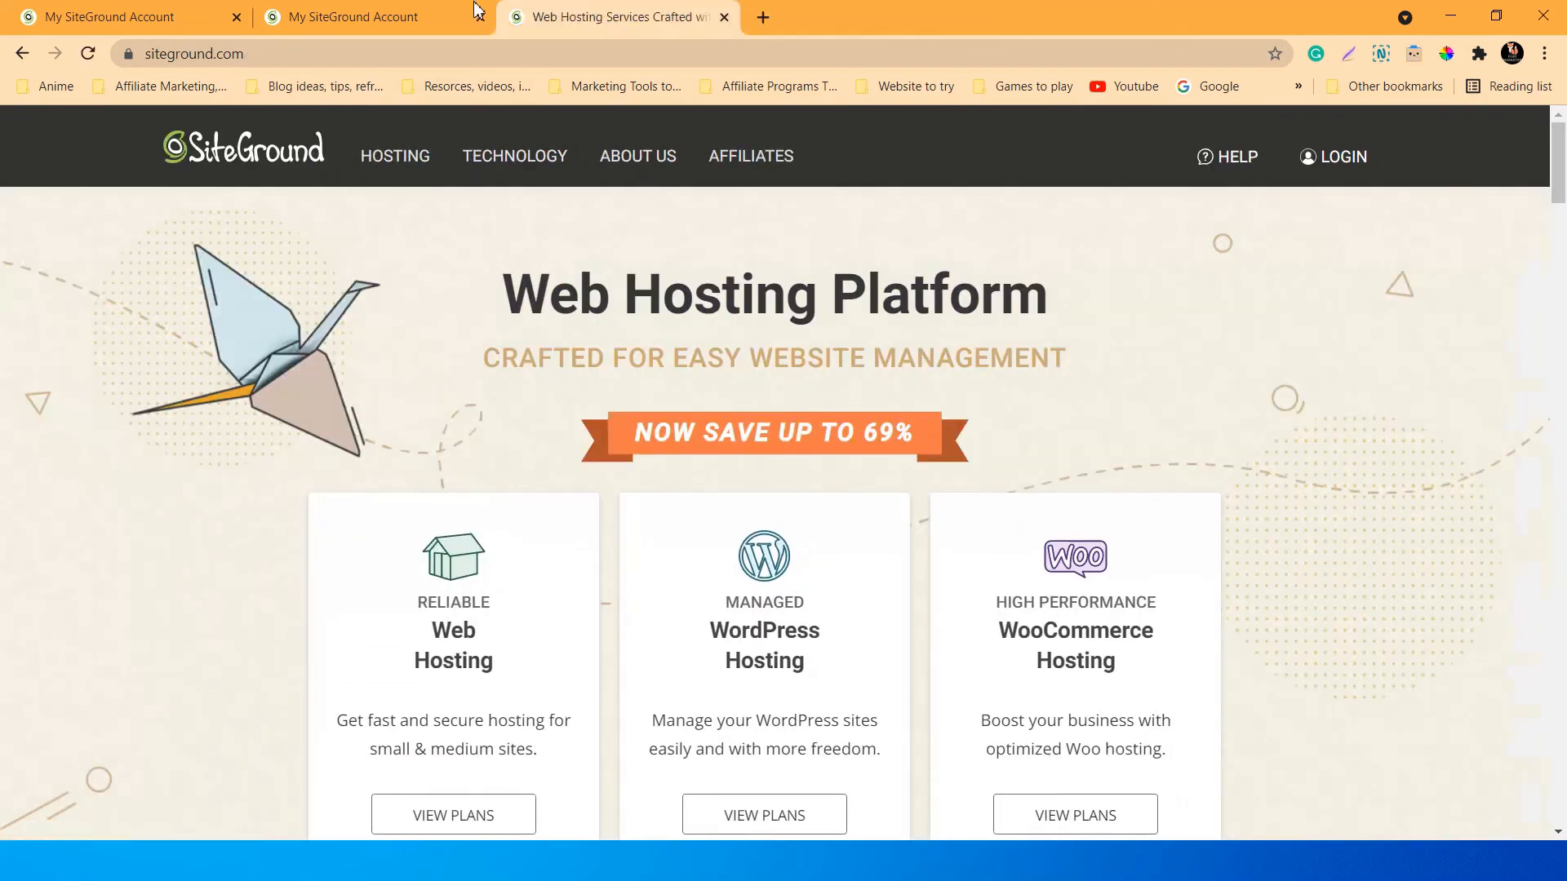
{"action": "left_click", "coordinate": [442, 12]}
{"action": "left_click", "coordinate": [606, 15]}
{"action": "mouse_move", "coordinate": [704, 260]}
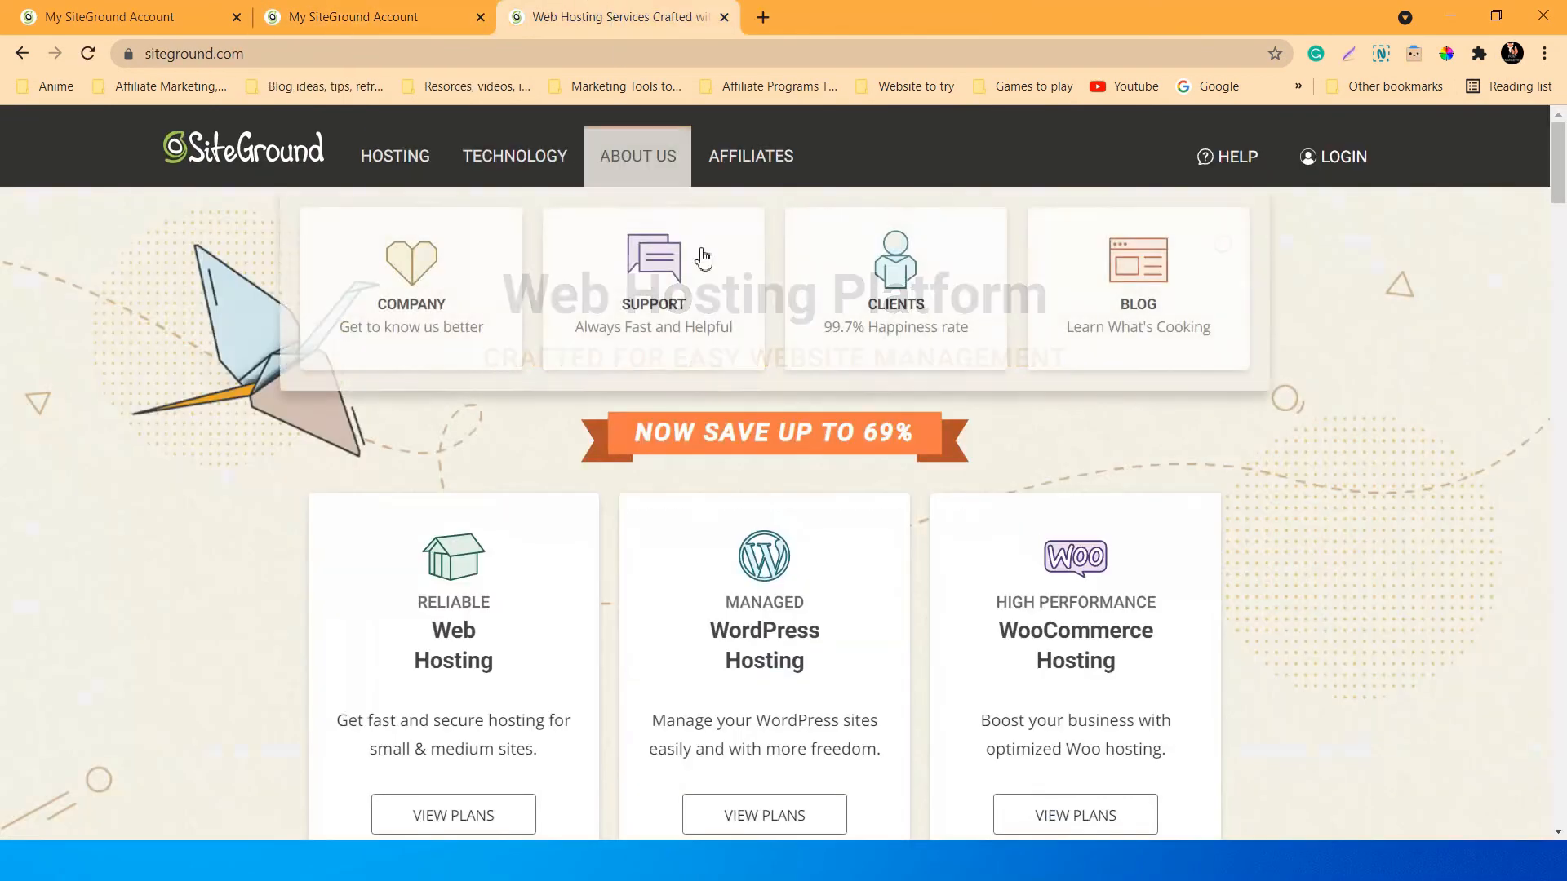
Scroll through the homepage and return to the Web Hosting Platform hero with its three plan cards.
{"action": "scroll", "coordinate": [1367, 430], "scroll_direction": "down", "scroll_amount": 15}
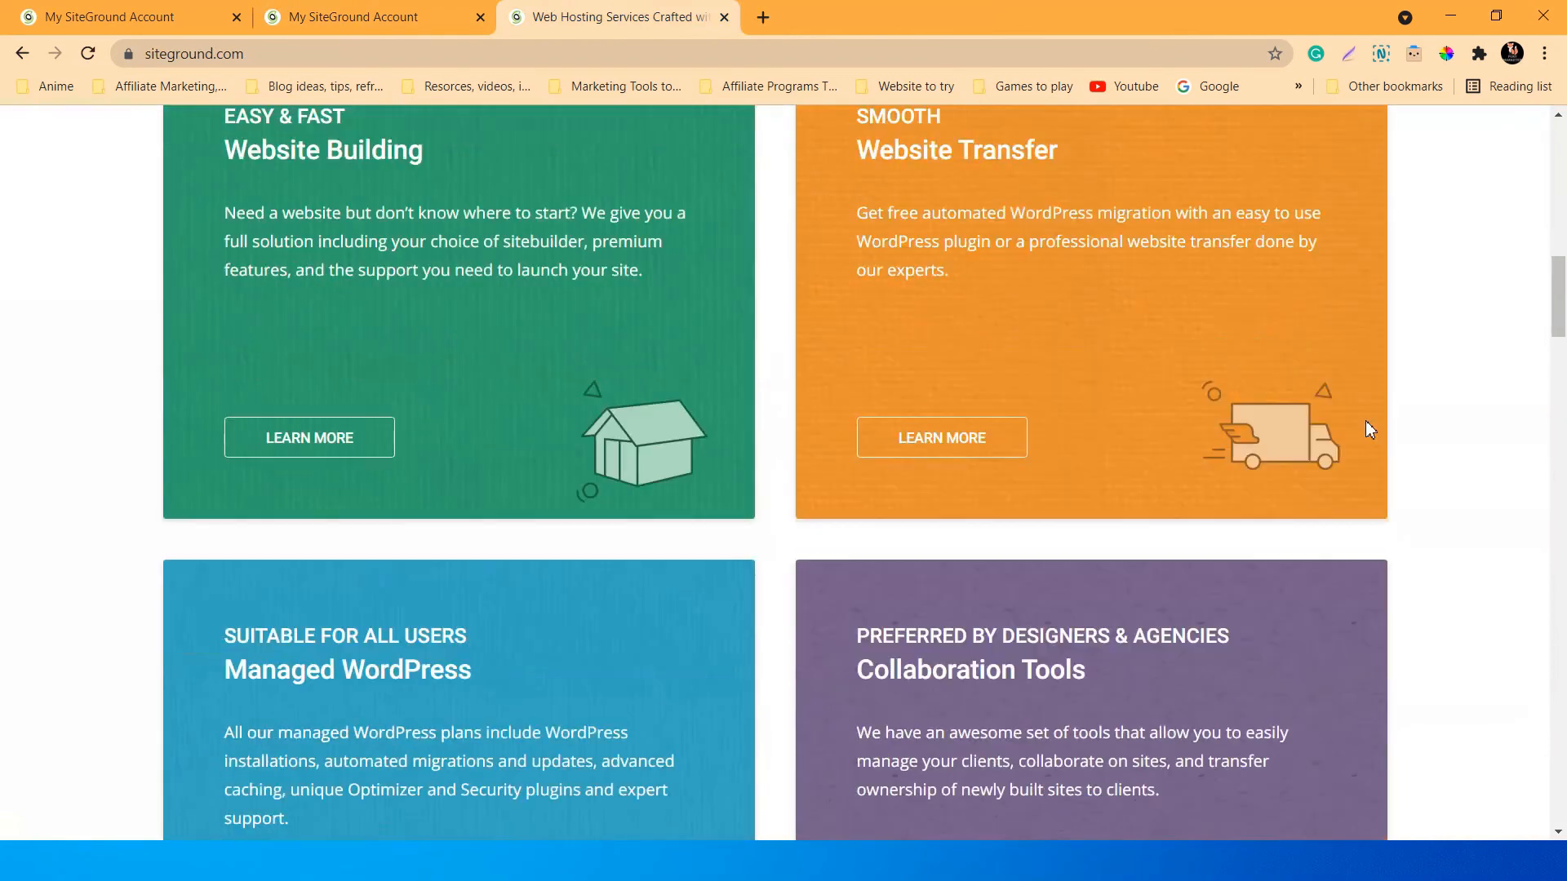
{"action": "scroll", "coordinate": [1367, 430], "scroll_direction": "down", "scroll_amount": 12}
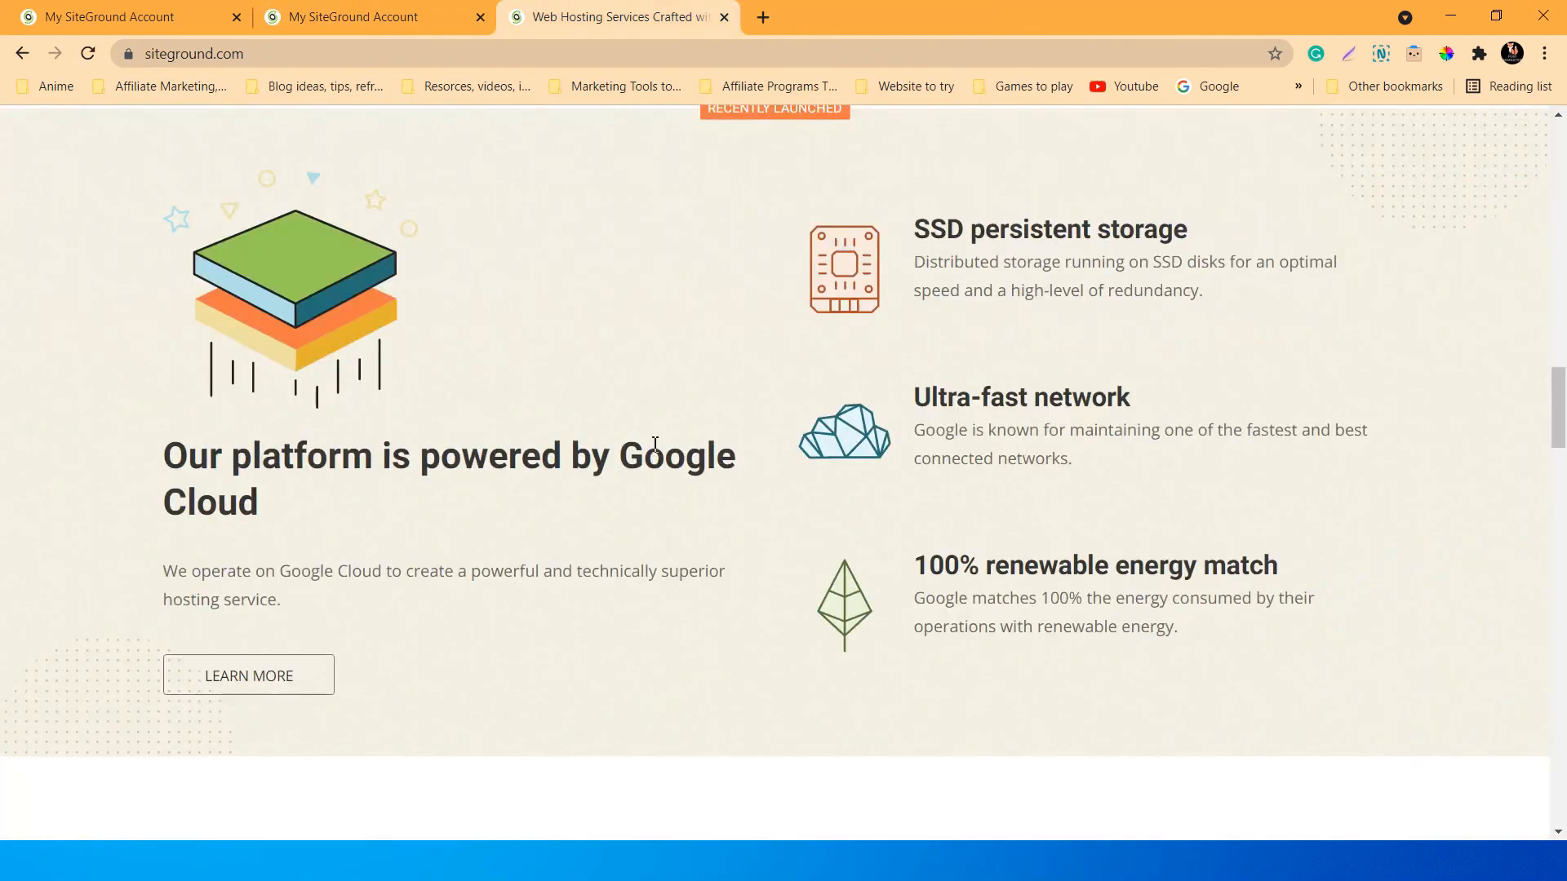
{"action": "scroll", "coordinate": [655, 443], "scroll_direction": "down", "scroll_amount": 8}
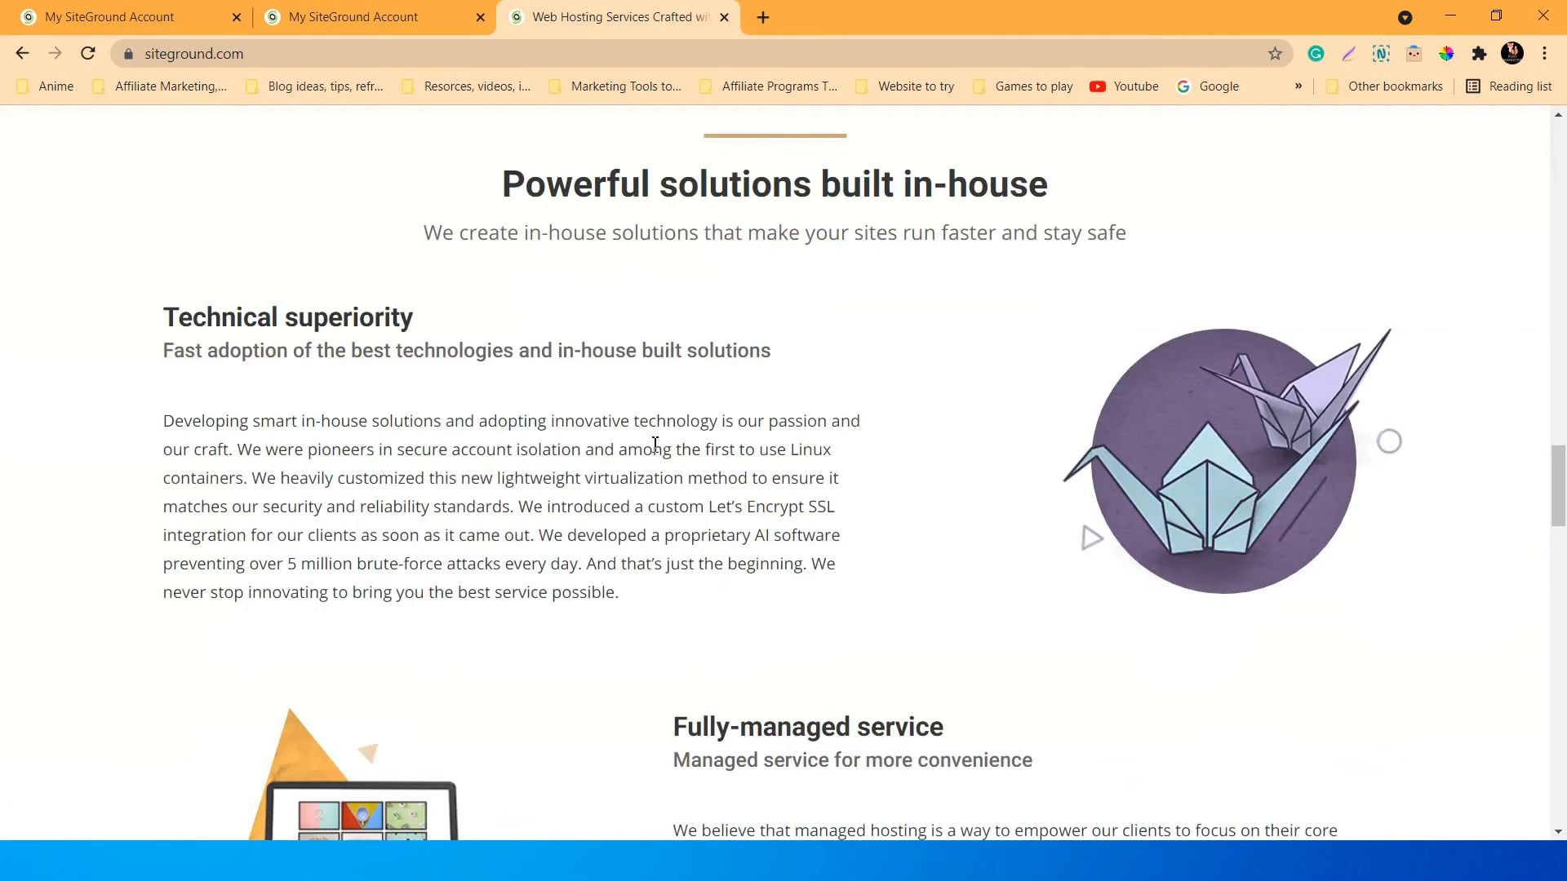
{"action": "scroll", "coordinate": [654, 443], "scroll_direction": "down", "scroll_amount": 20}
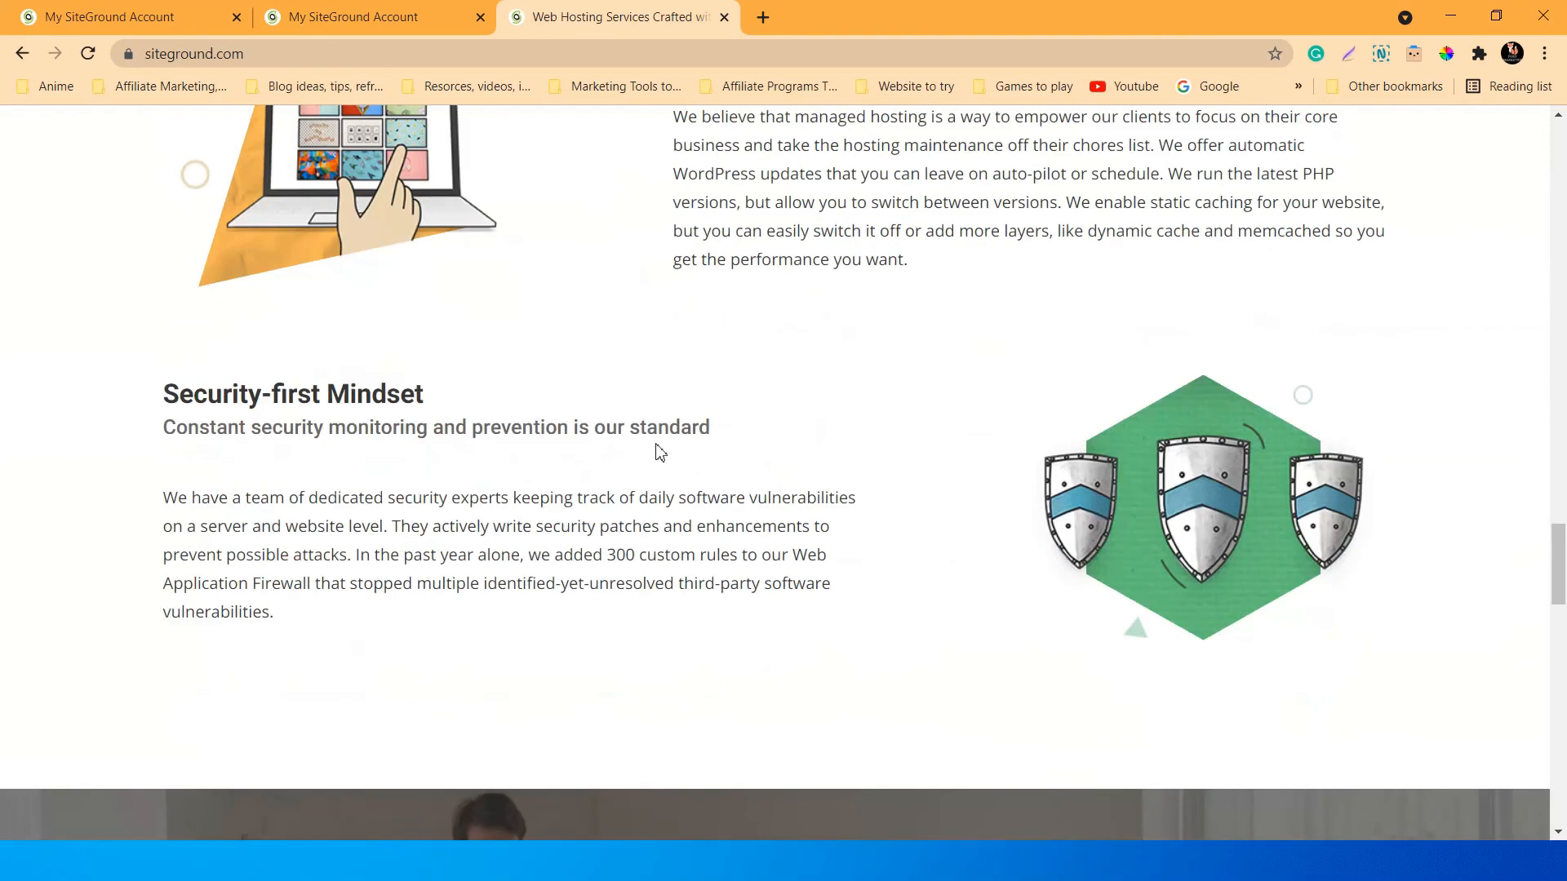
{"action": "scroll", "coordinate": [659, 446], "scroll_direction": "down", "scroll_amount": 8}
{"action": "scroll", "coordinate": [852, 516], "scroll_direction": "up", "scroll_amount": 18}
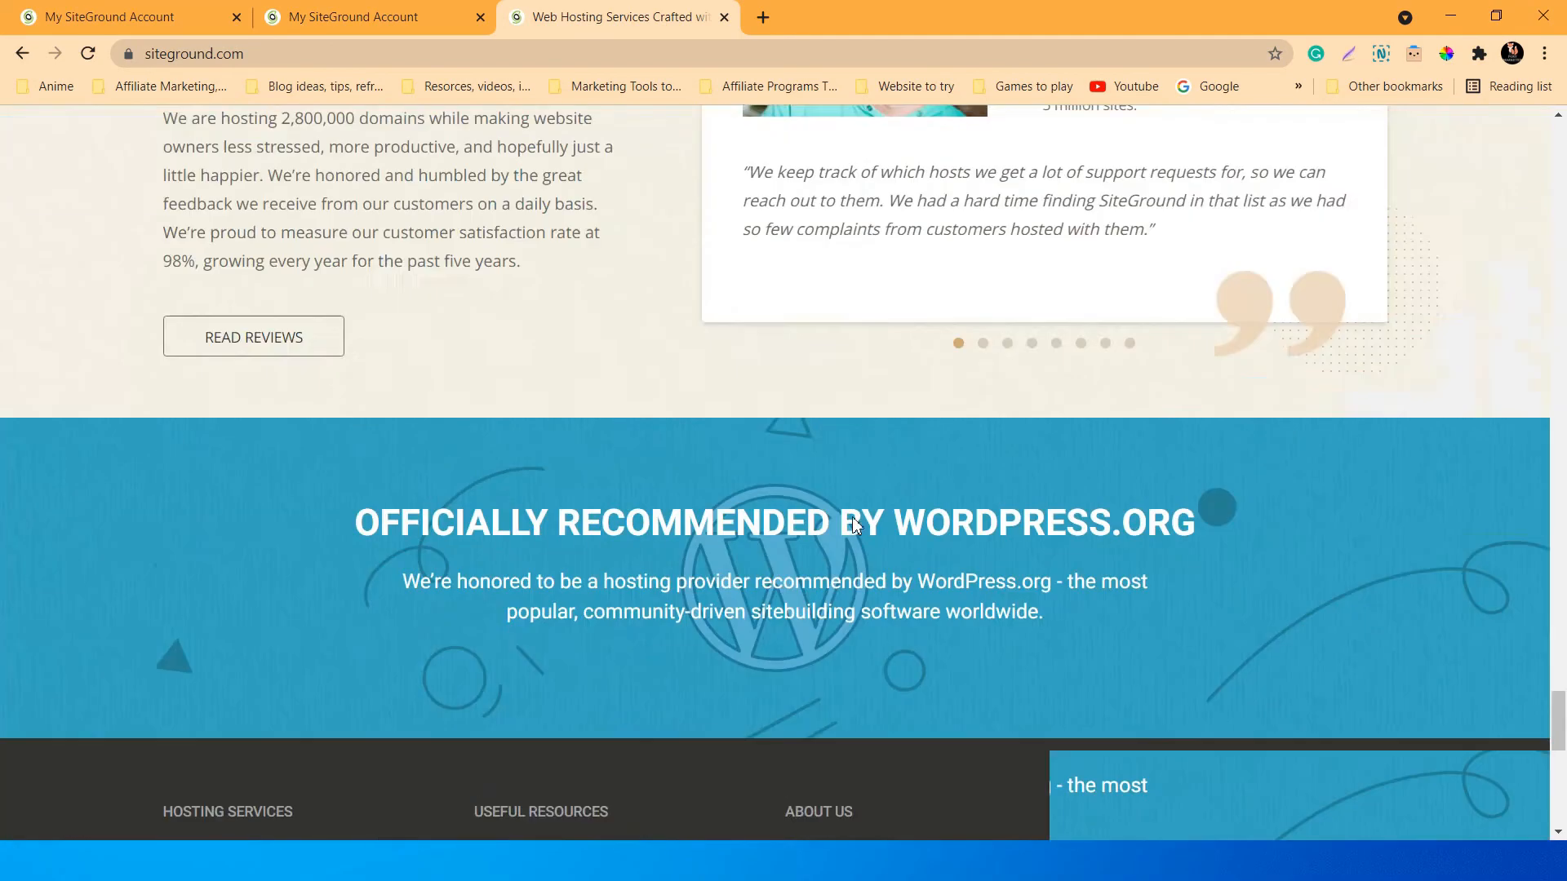
{"action": "scroll", "coordinate": [853, 522], "scroll_direction": "up", "scroll_amount": 20}
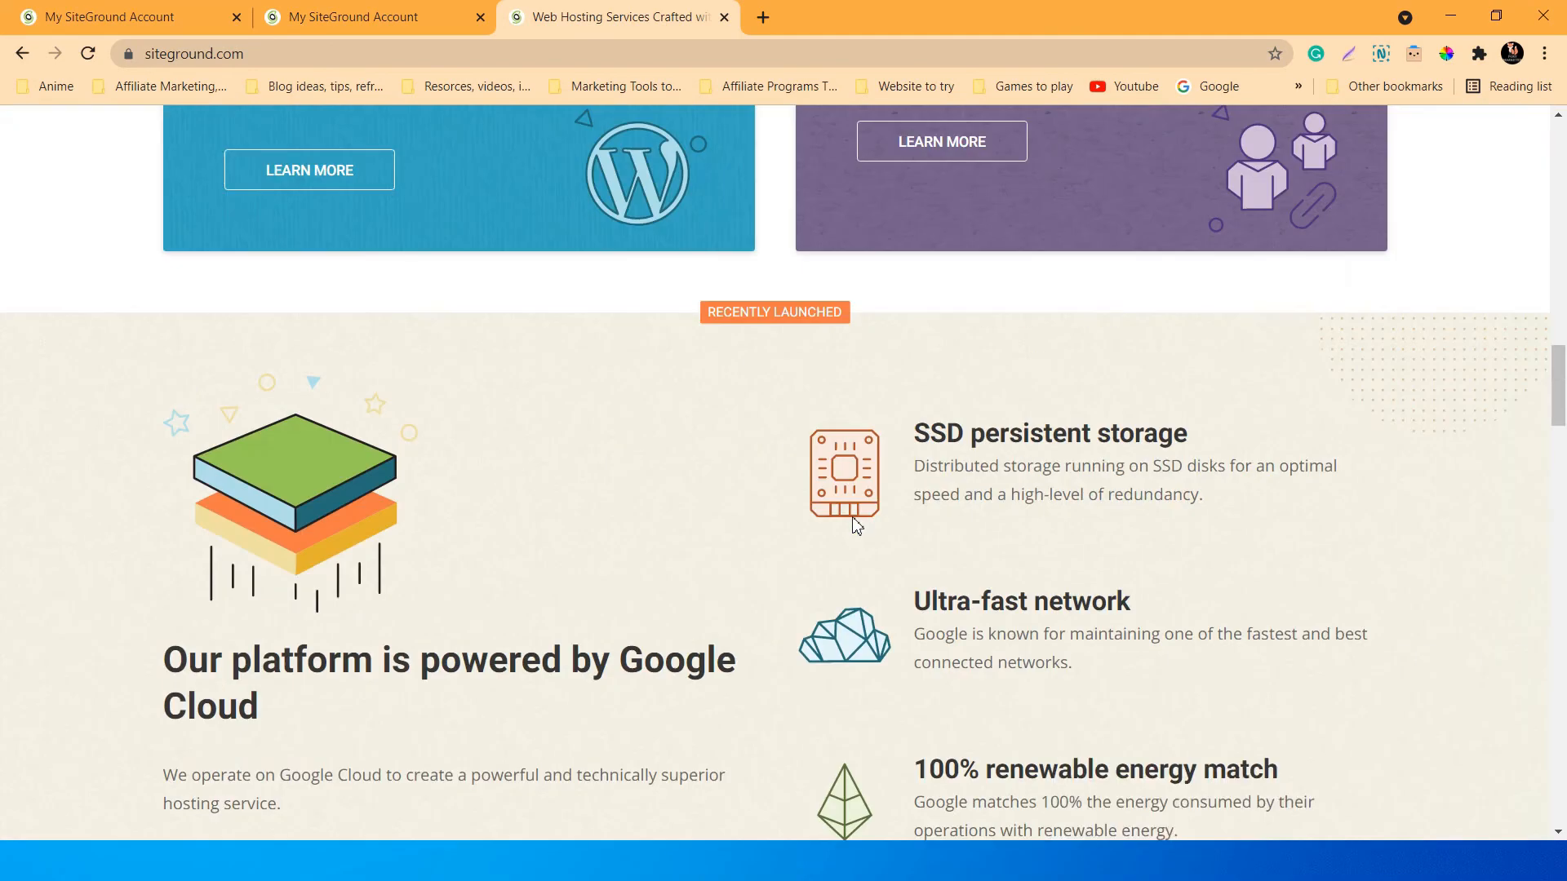
{"action": "scroll", "coordinate": [952, 426], "scroll_direction": "up", "scroll_amount": 3}
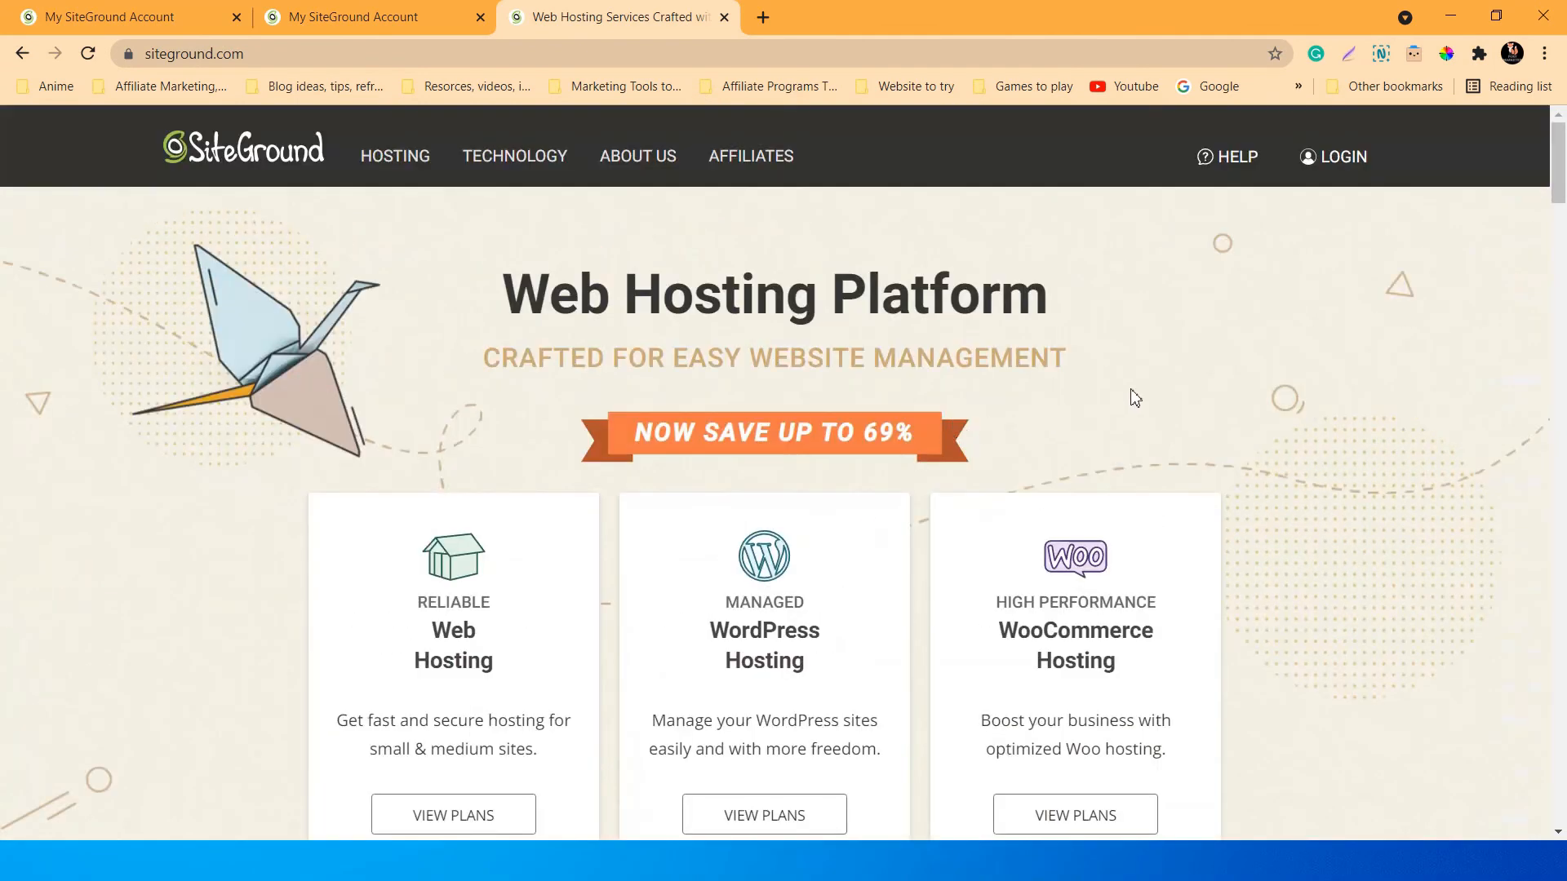
{"action": "scroll", "coordinate": [1135, 398], "scroll_direction": "down", "scroll_amount": 10}
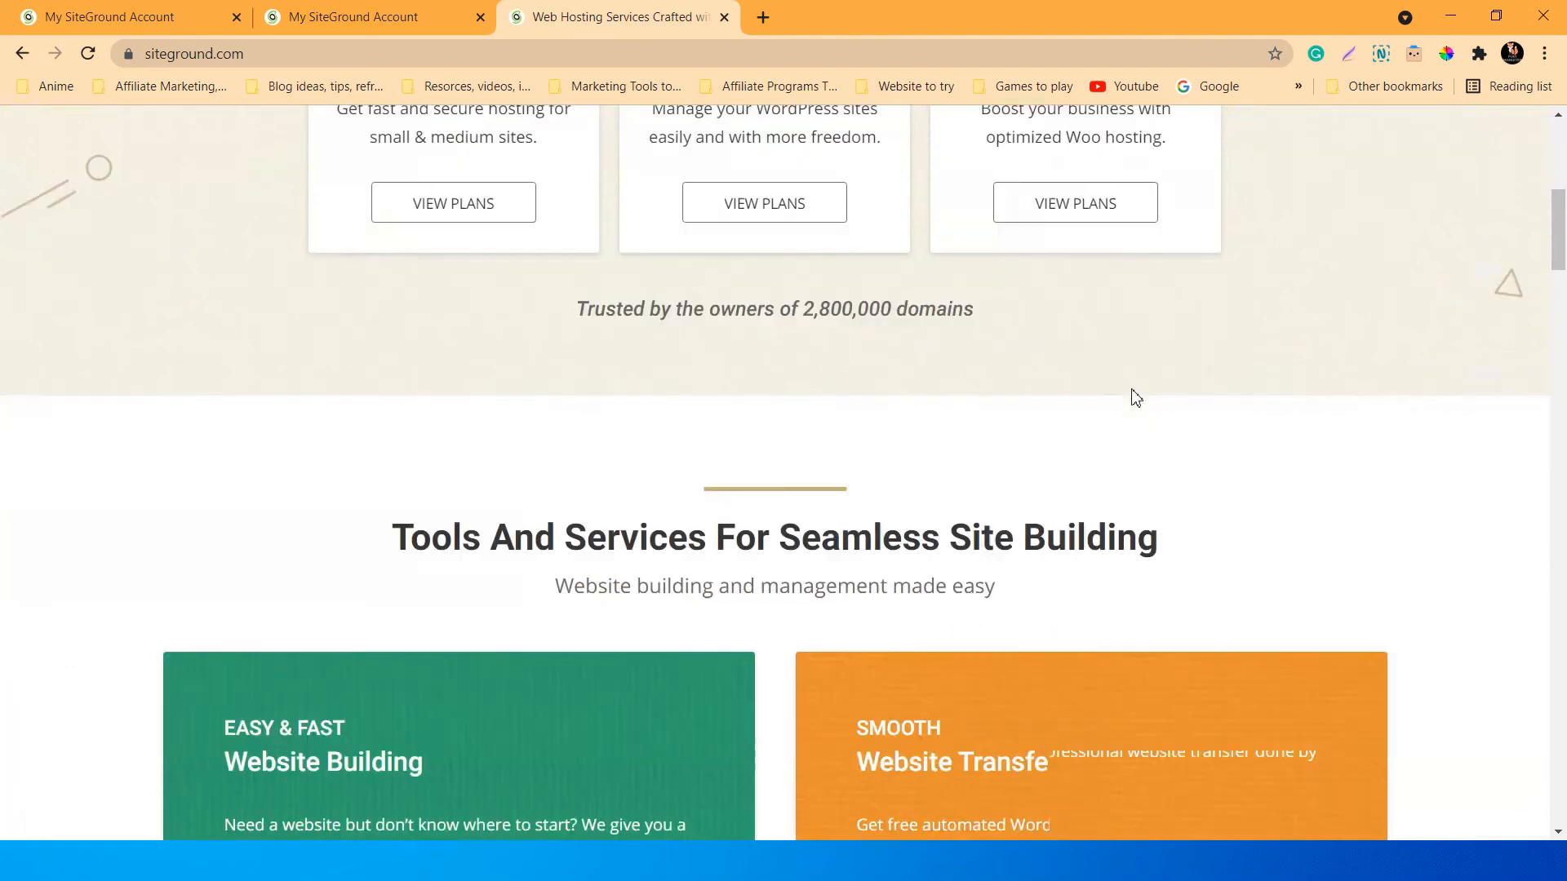
{"action": "scroll", "coordinate": [1134, 396], "scroll_direction": "down", "scroll_amount": 15}
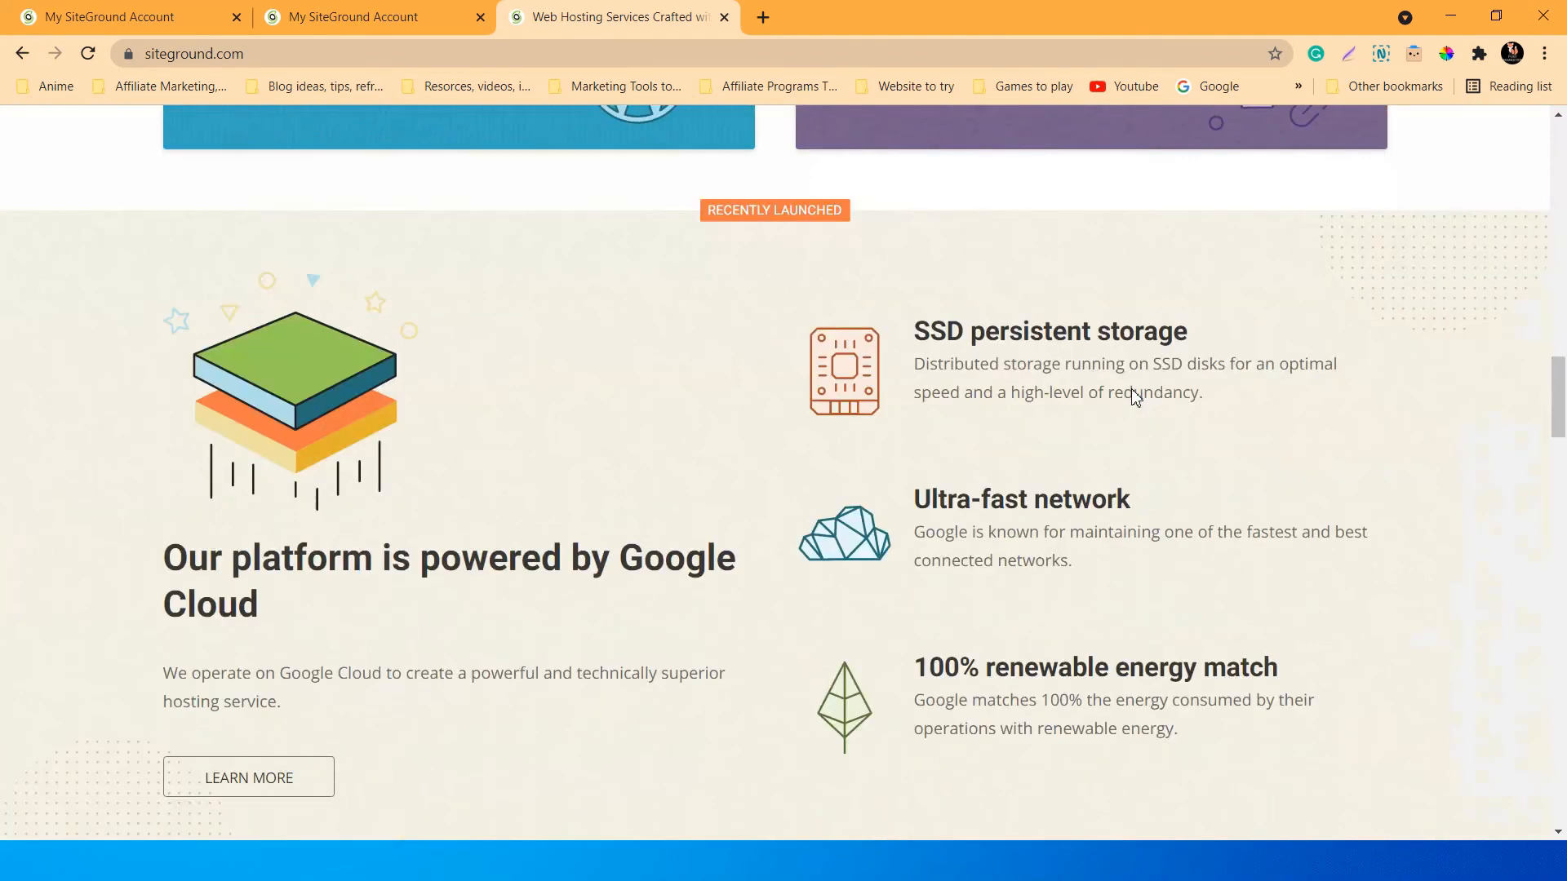
{"action": "scroll", "coordinate": [1111, 395], "scroll_direction": "down", "scroll_amount": 3}
{"action": "scroll", "coordinate": [1161, 426], "scroll_direction": "up", "scroll_amount": 8}
{"action": "scroll", "coordinate": [1176, 476], "scroll_direction": "up", "scroll_amount": 12}
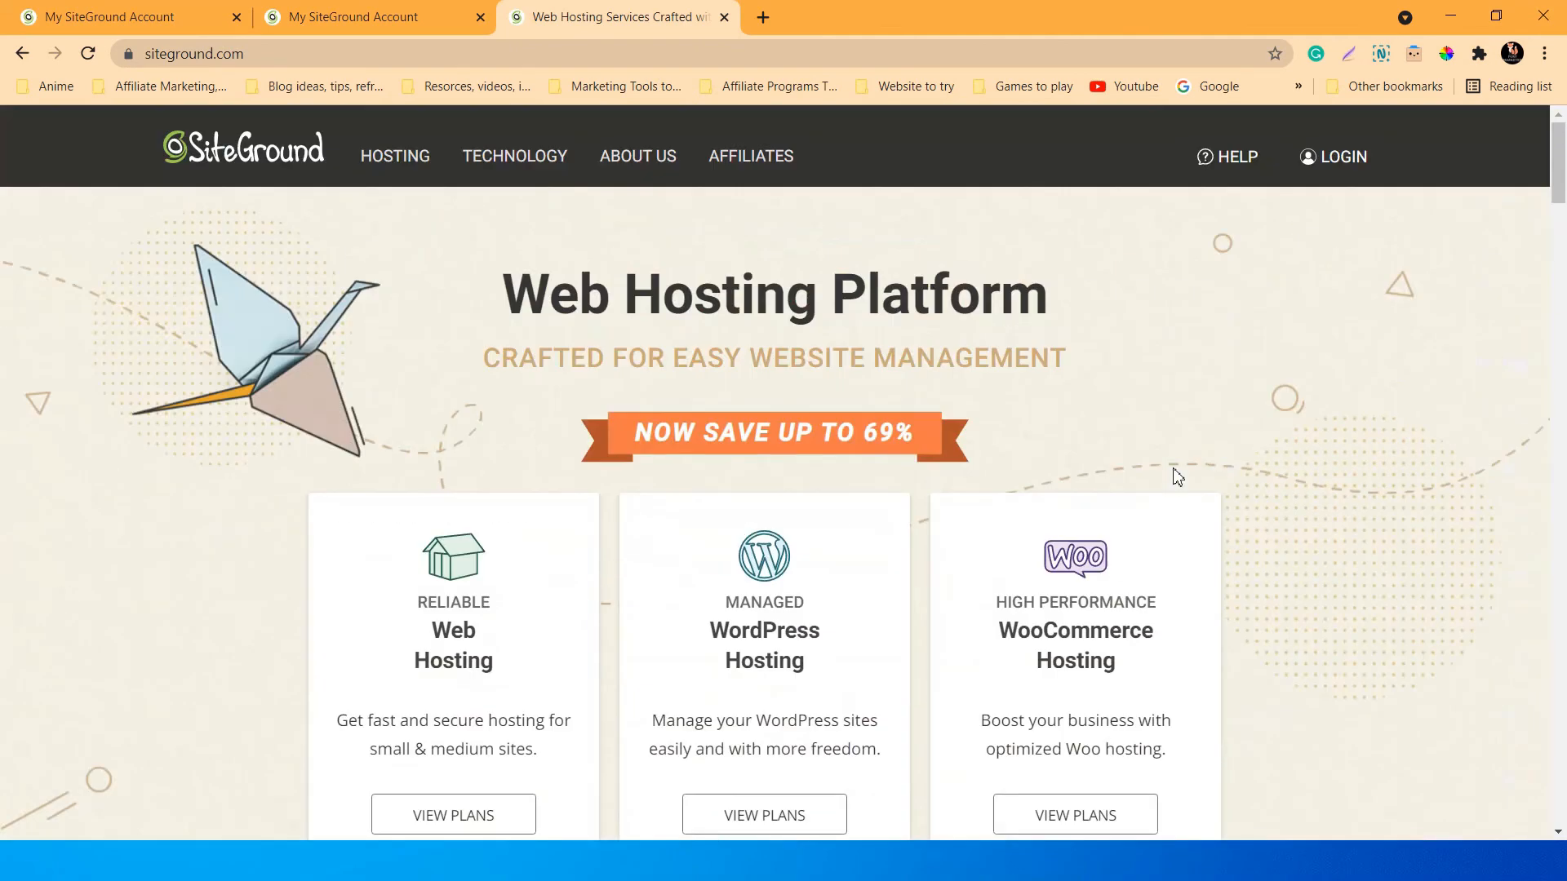
{"action": "scroll", "coordinate": [1177, 478], "scroll_direction": "down", "scroll_amount": 1}
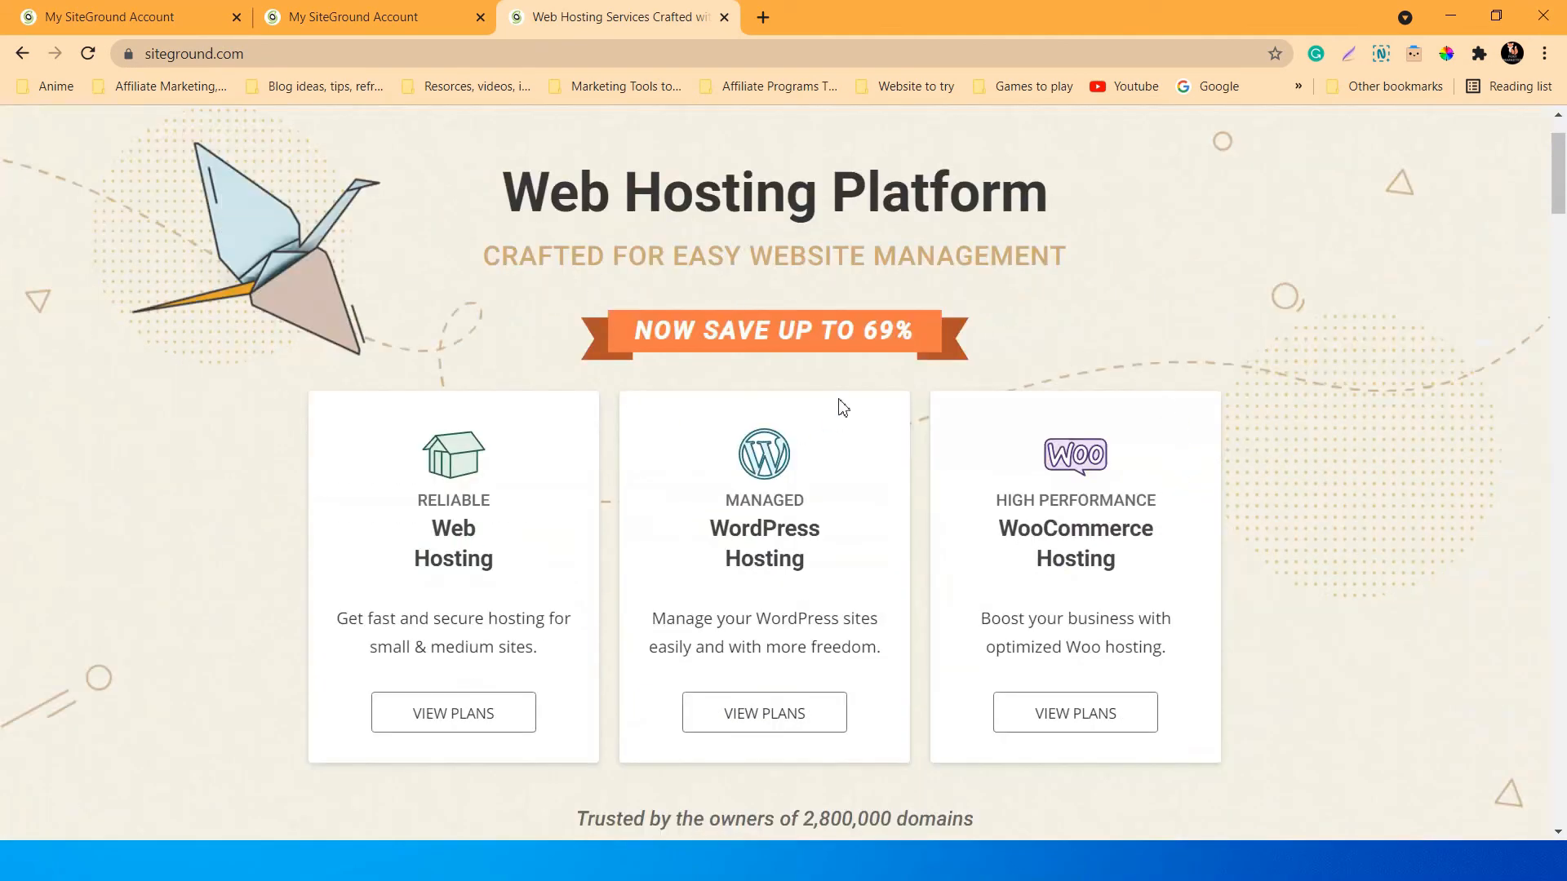
{"action": "scroll", "coordinate": [408, 408], "scroll_direction": "down", "scroll_amount": 2}
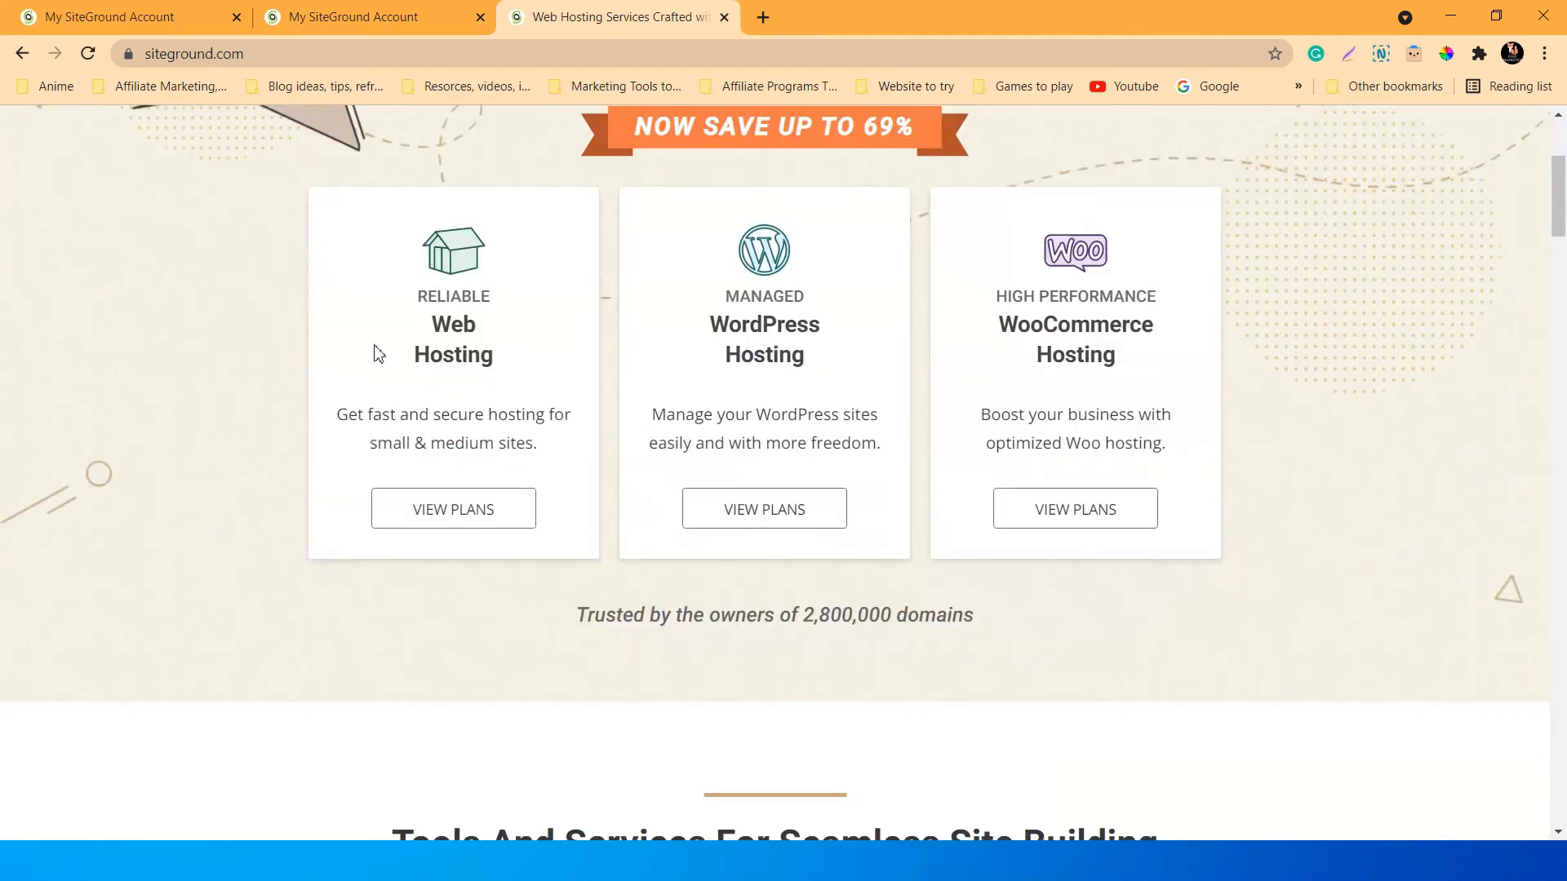
{"action": "scroll", "coordinate": [898, 539], "scroll_direction": "up", "scroll_amount": 2}
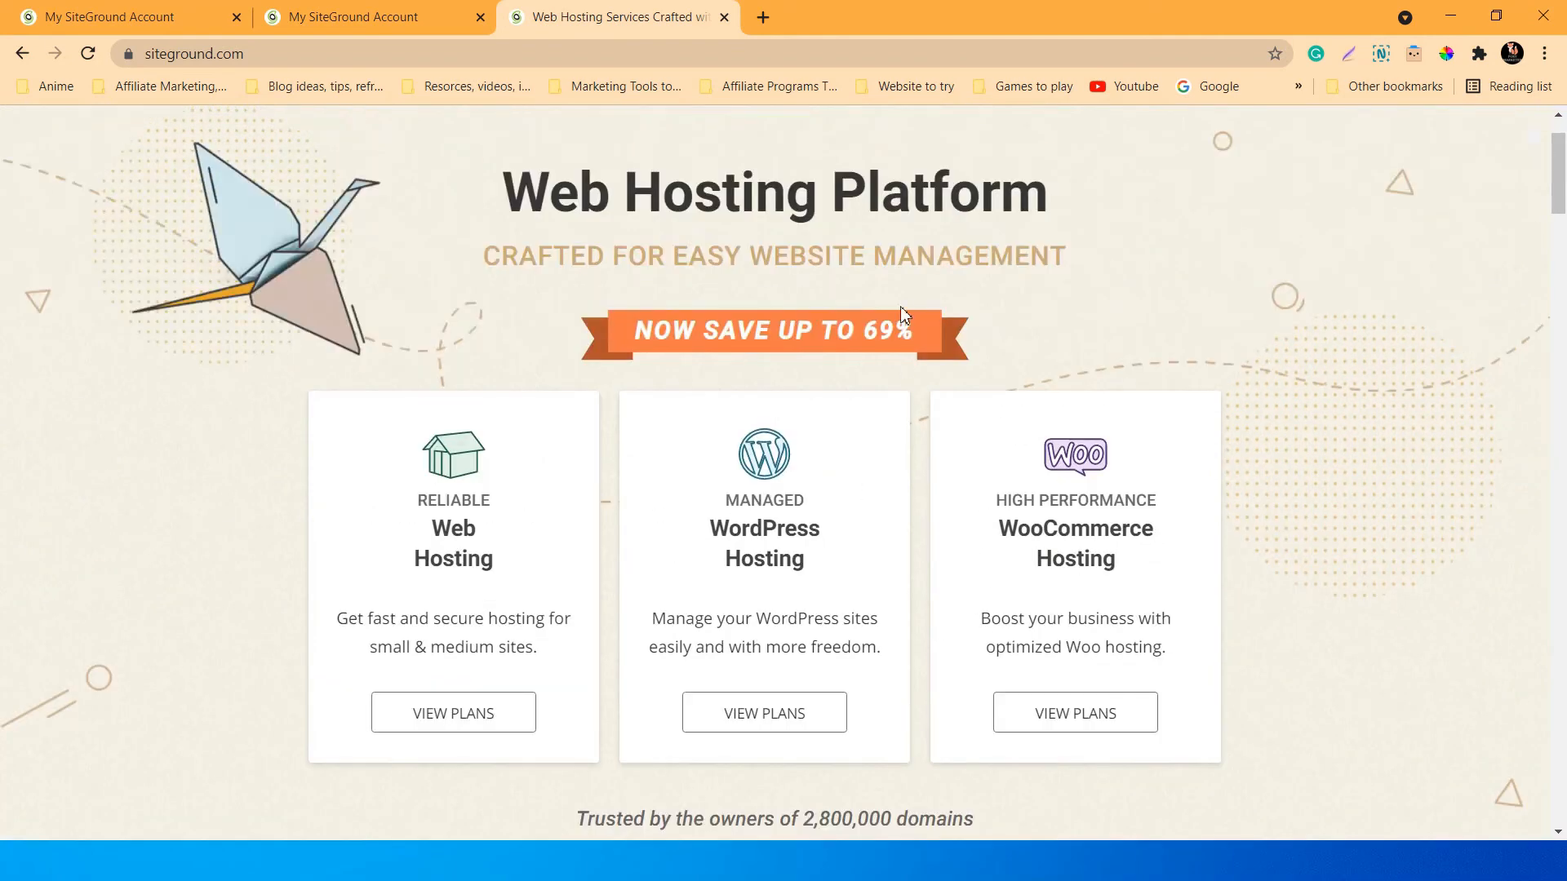
{"action": "scroll", "coordinate": [839, 418], "scroll_direction": "up", "scroll_amount": 1}
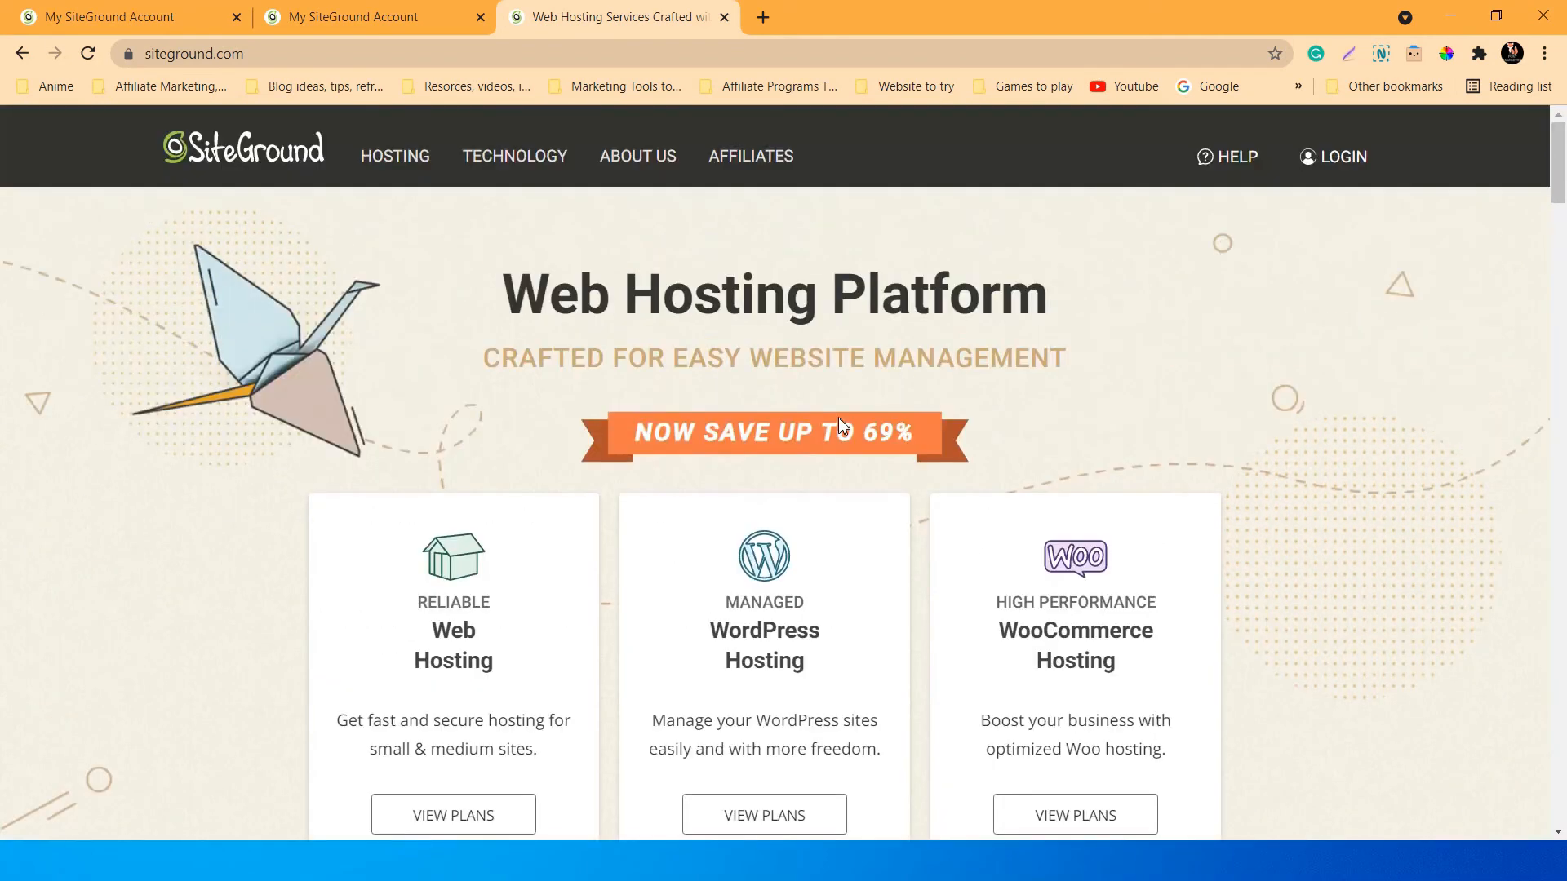
{"action": "scroll", "coordinate": [841, 418], "scroll_direction": "down", "scroll_amount": 1}
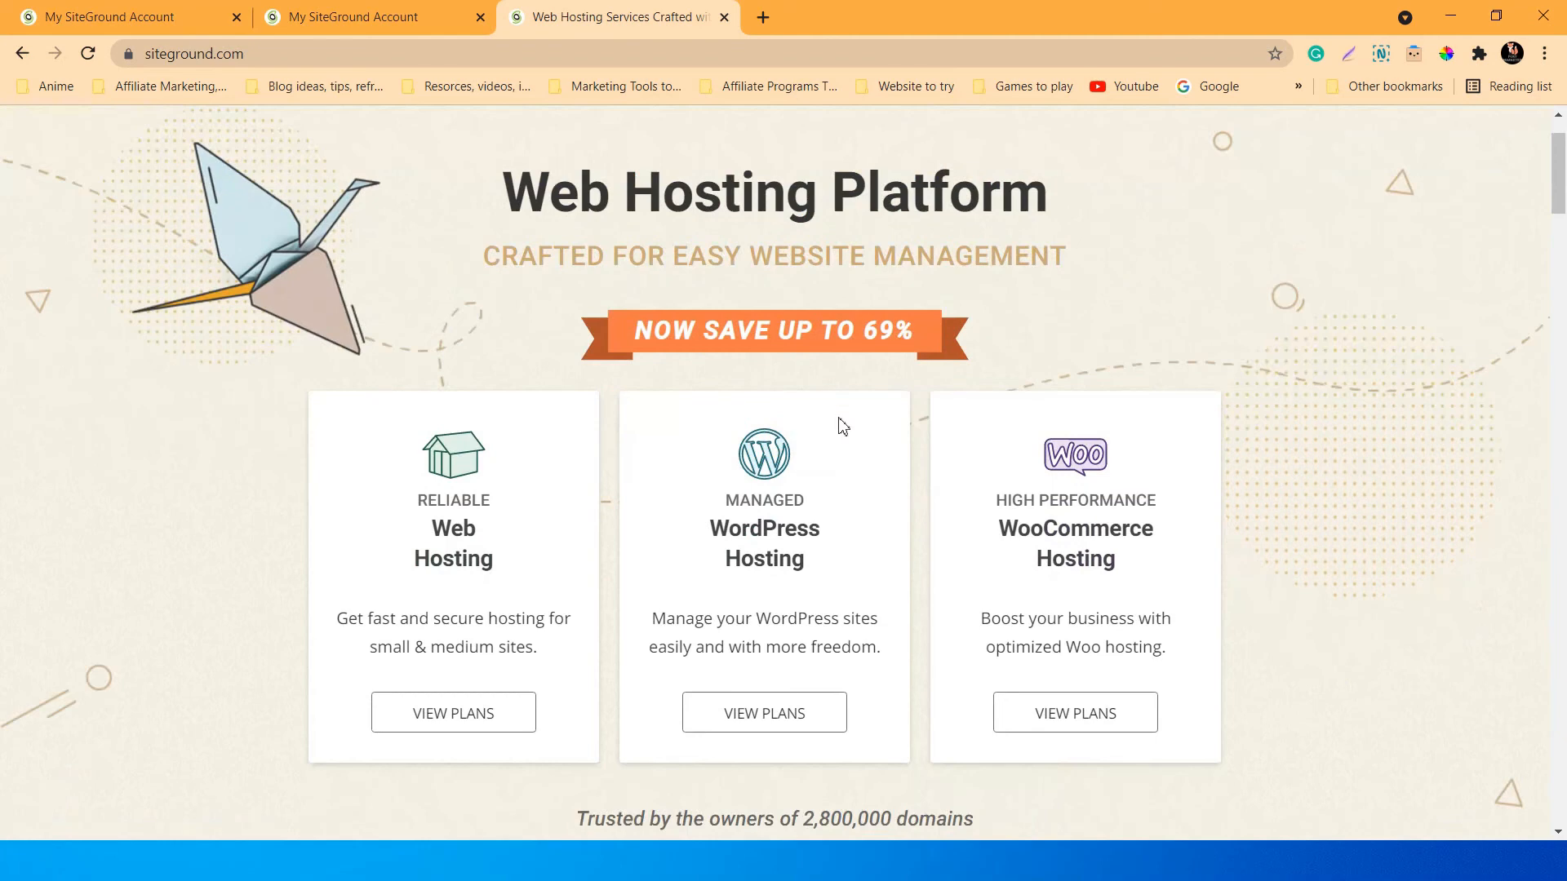
{"action": "scroll", "coordinate": [843, 425], "scroll_direction": "up", "scroll_amount": 1}
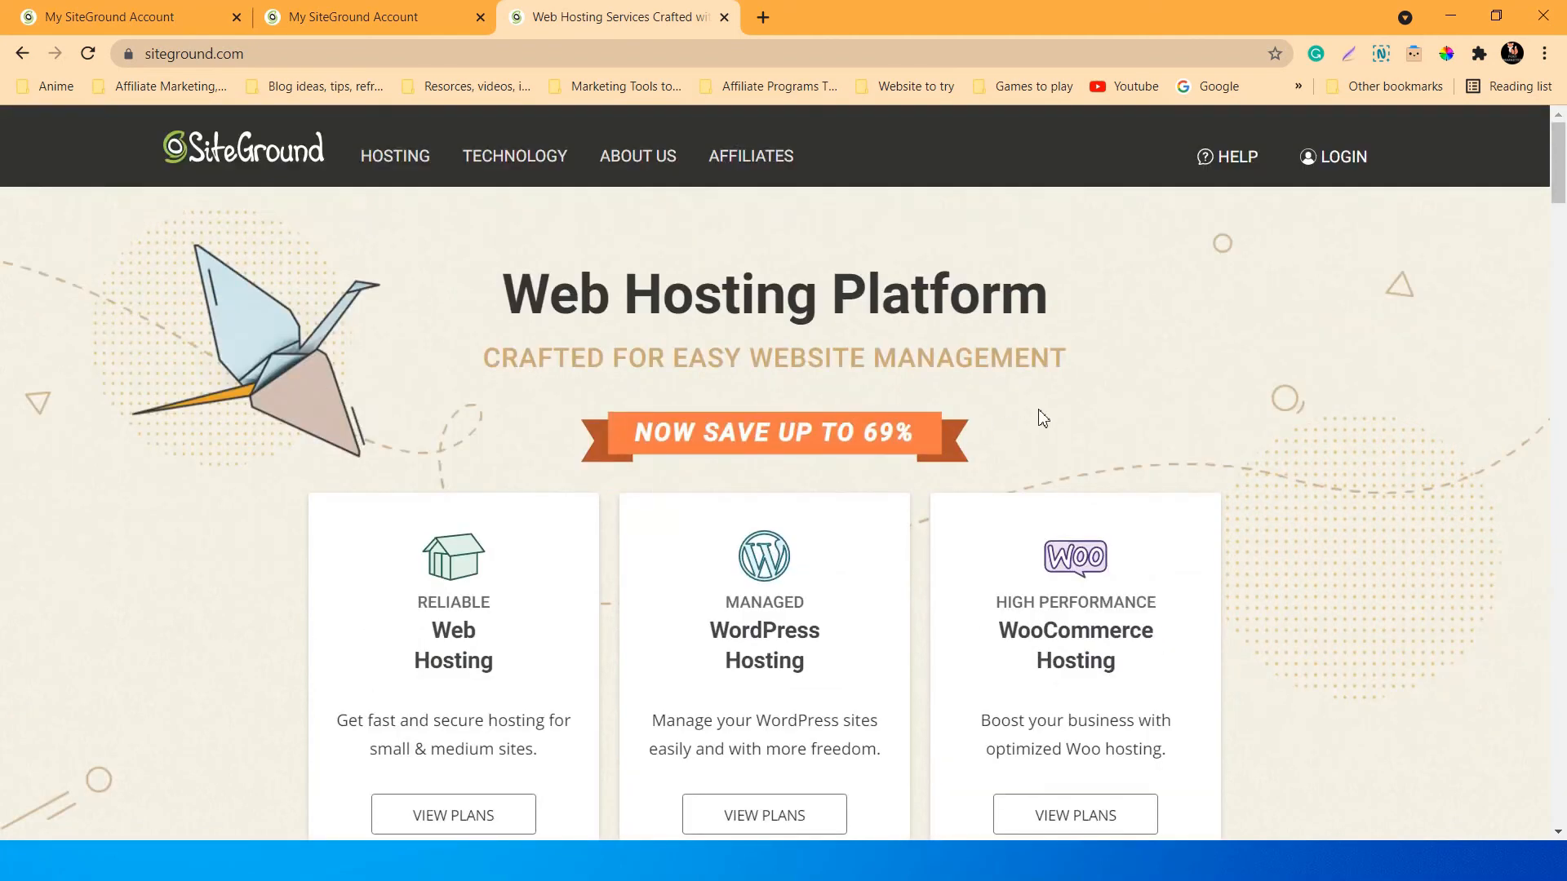
{"action": "scroll", "coordinate": [865, 408], "scroll_direction": "down", "scroll_amount": 2}
{"action": "scroll", "coordinate": [900, 433], "scroll_direction": "up", "scroll_amount": 2}
{"action": "scroll", "coordinate": [1310, 441], "scroll_direction": "down", "scroll_amount": 2}
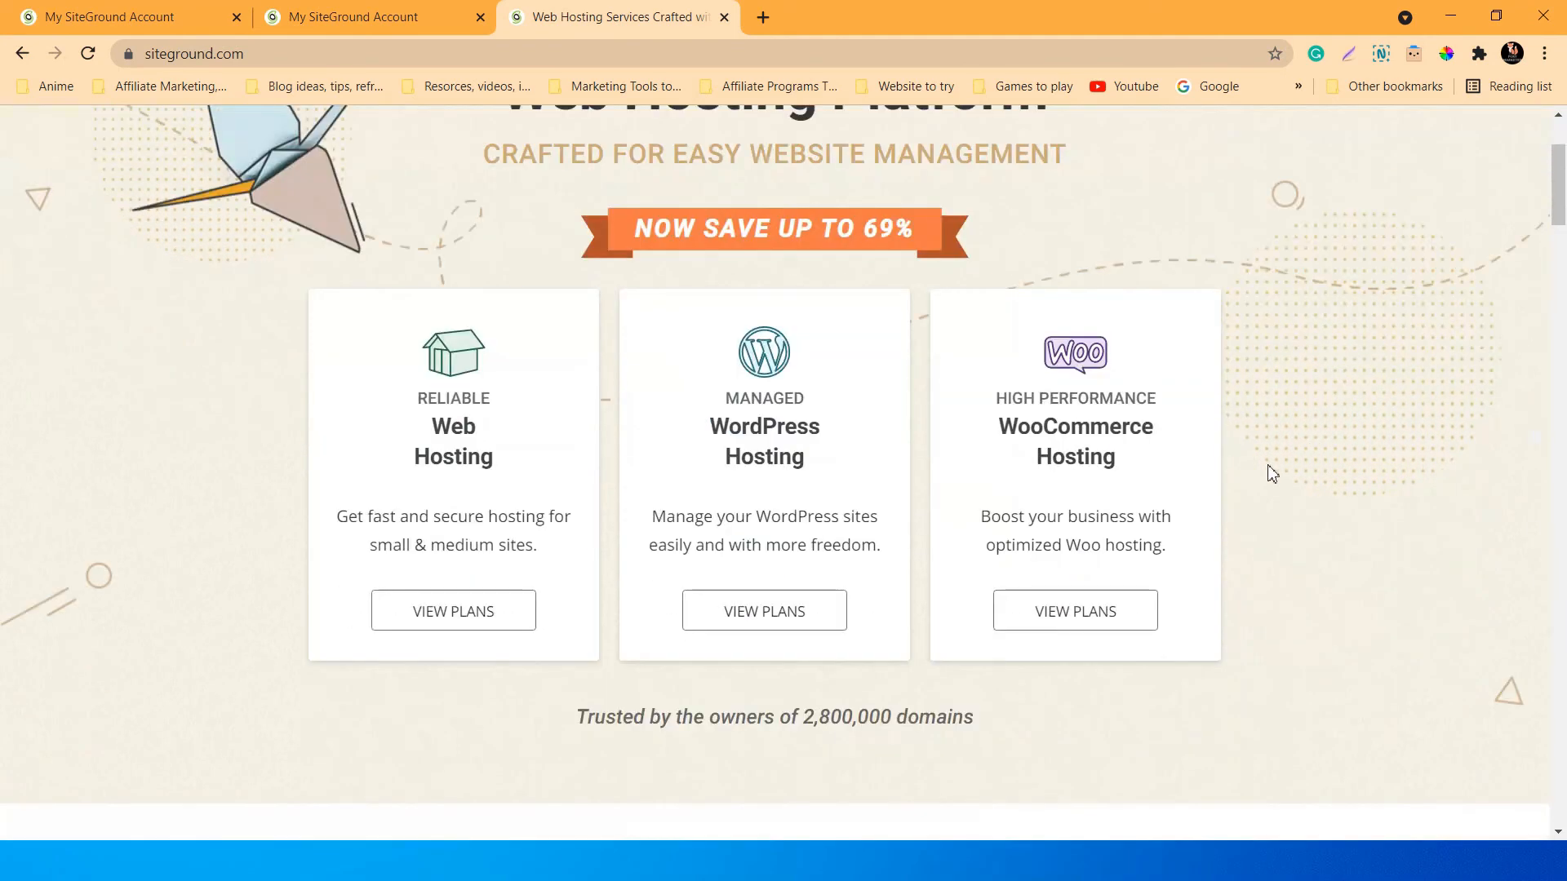
{"action": "scroll", "coordinate": [1273, 466], "scroll_direction": "up", "scroll_amount": 2}
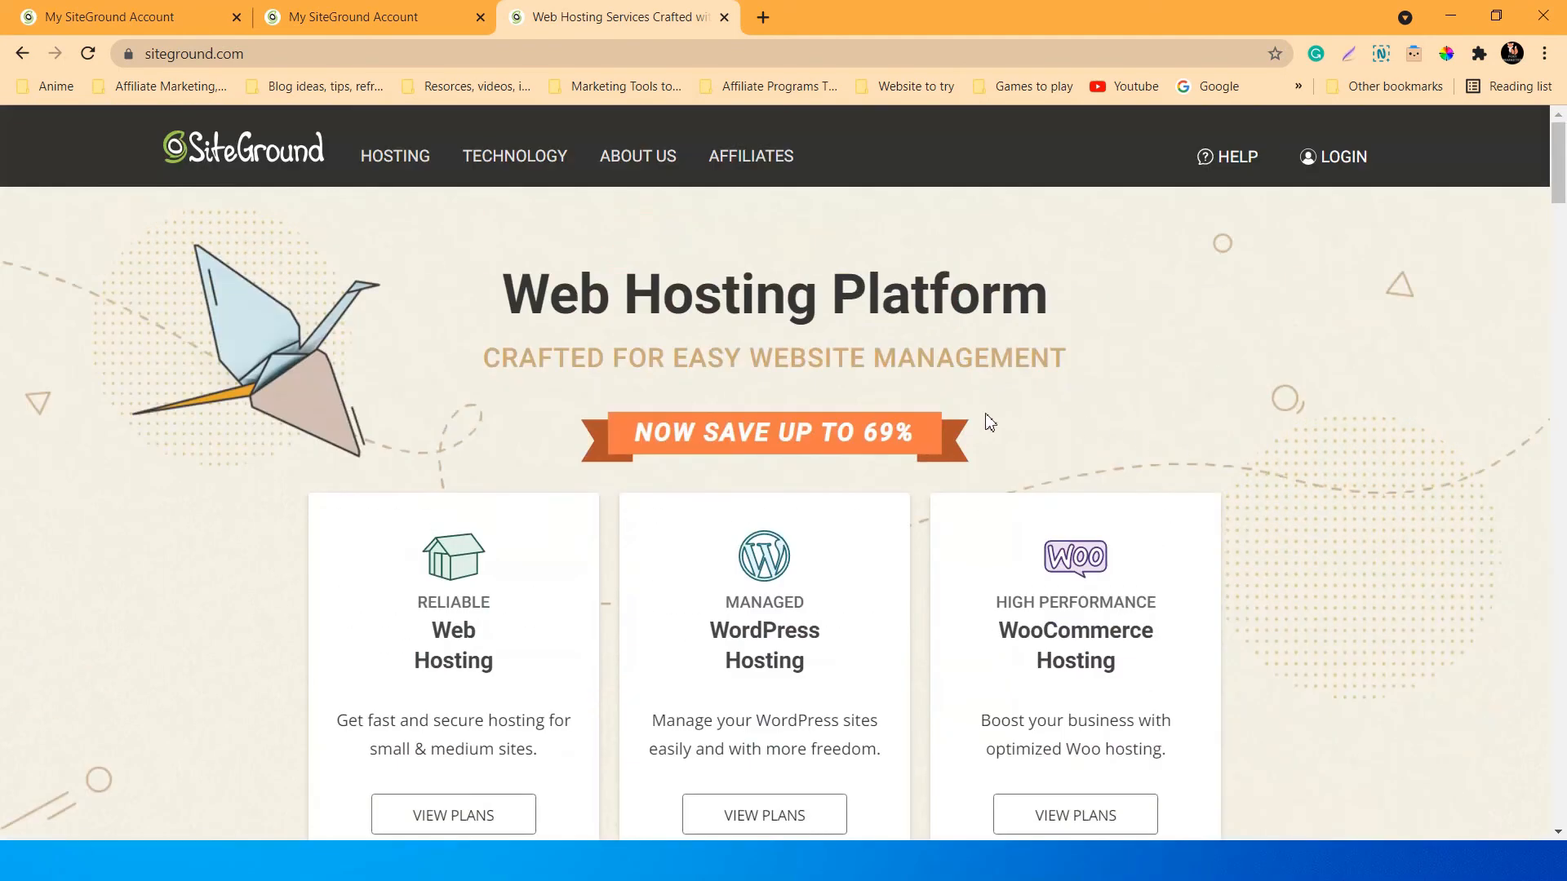
{"action": "scroll", "coordinate": [978, 420], "scroll_direction": "down", "scroll_amount": 2}
{"action": "scroll", "coordinate": [974, 421], "scroll_direction": "up", "scroll_amount": 2}
{"action": "scroll", "coordinate": [1176, 444], "scroll_direction": "down", "scroll_amount": 2}
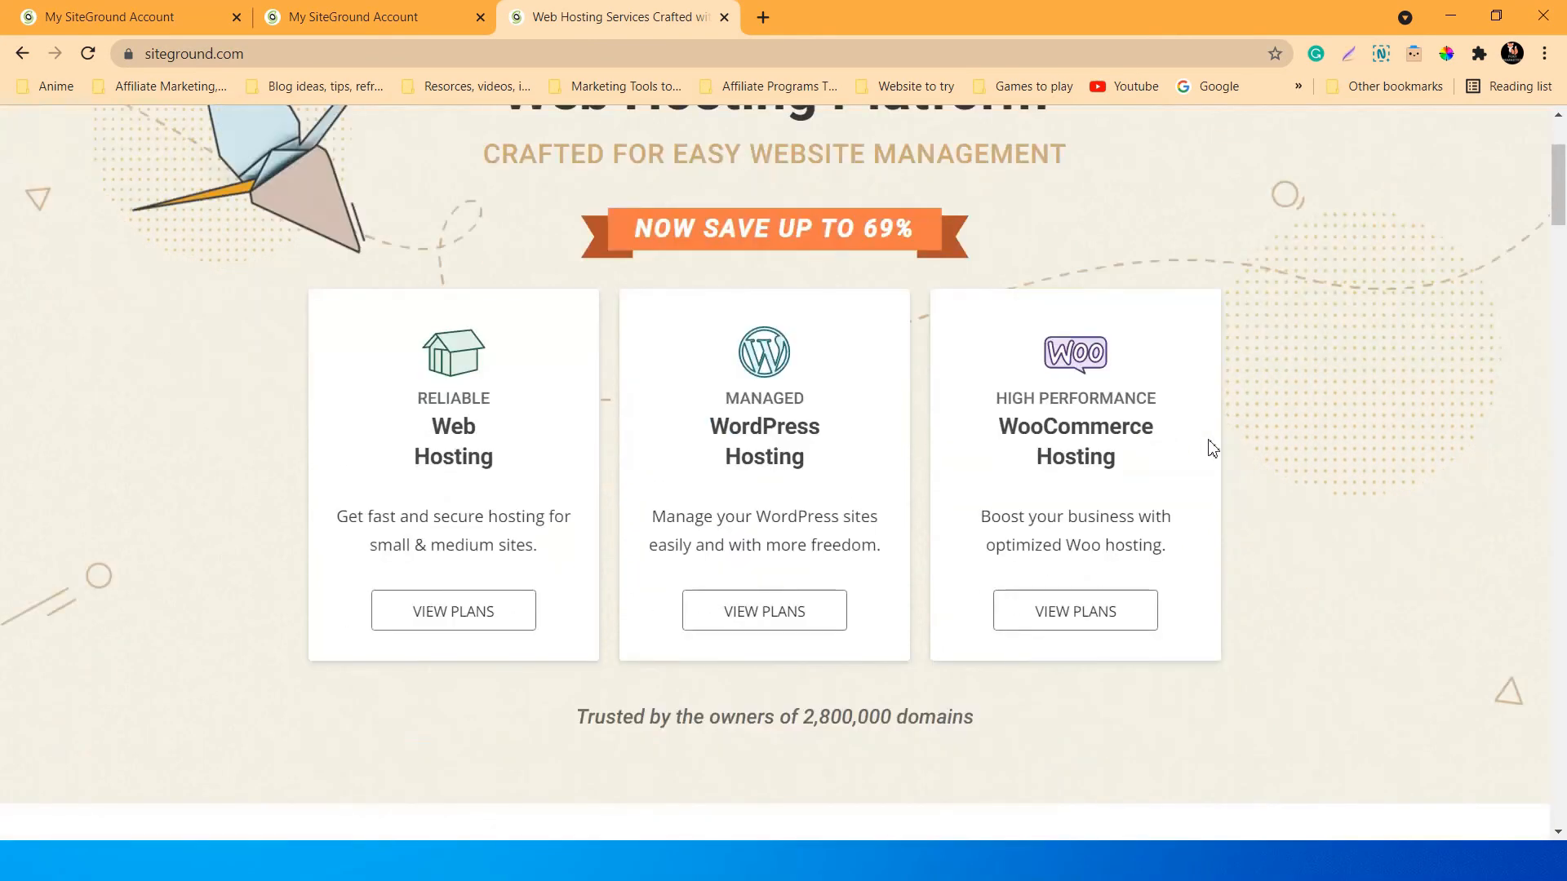
{"action": "scroll", "coordinate": [1261, 442], "scroll_direction": "down", "scroll_amount": 2}
{"action": "scroll", "coordinate": [1261, 443], "scroll_direction": "up", "scroll_amount": 4}
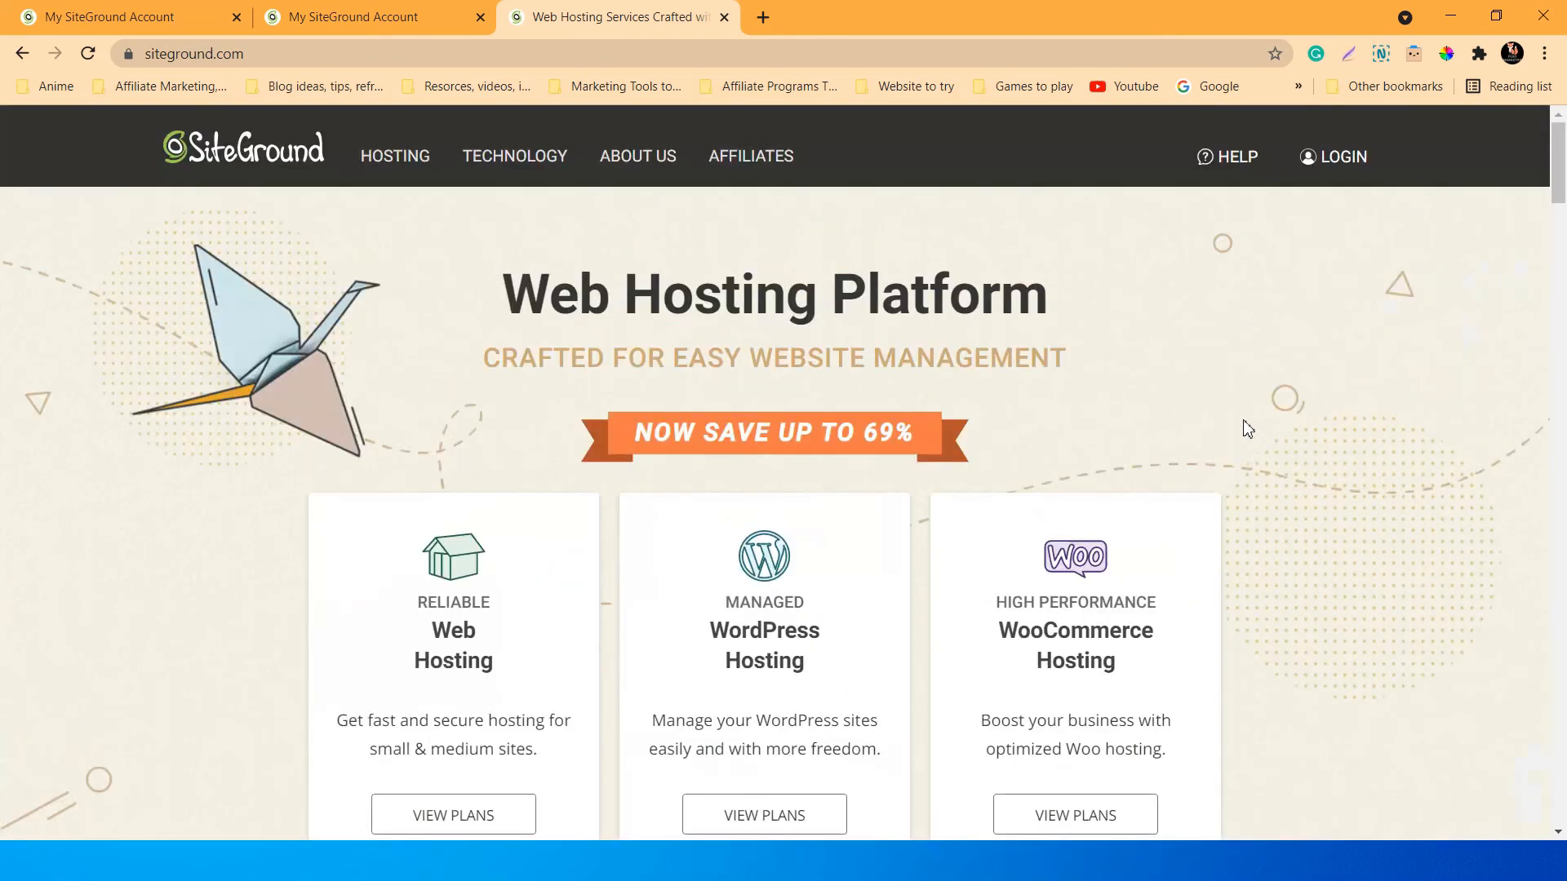
{"action": "scroll", "coordinate": [1248, 429], "scroll_direction": "down", "scroll_amount": 5}
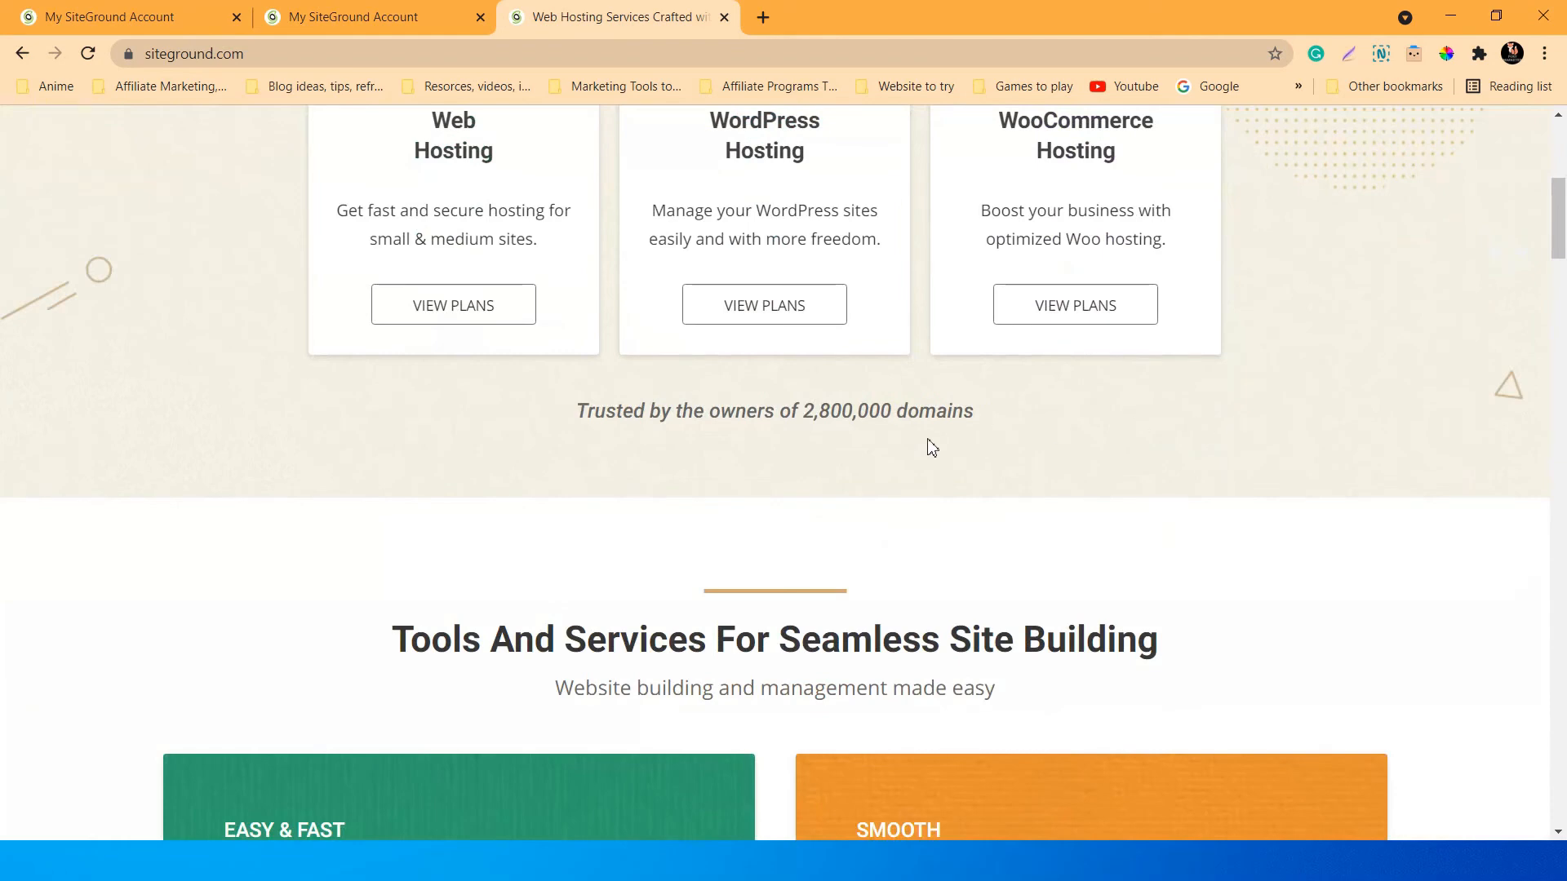
{"action": "scroll", "coordinate": [939, 445], "scroll_direction": "up", "scroll_amount": 3}
{"action": "scroll", "coordinate": [1221, 399], "scroll_direction": "up", "scroll_amount": 2}
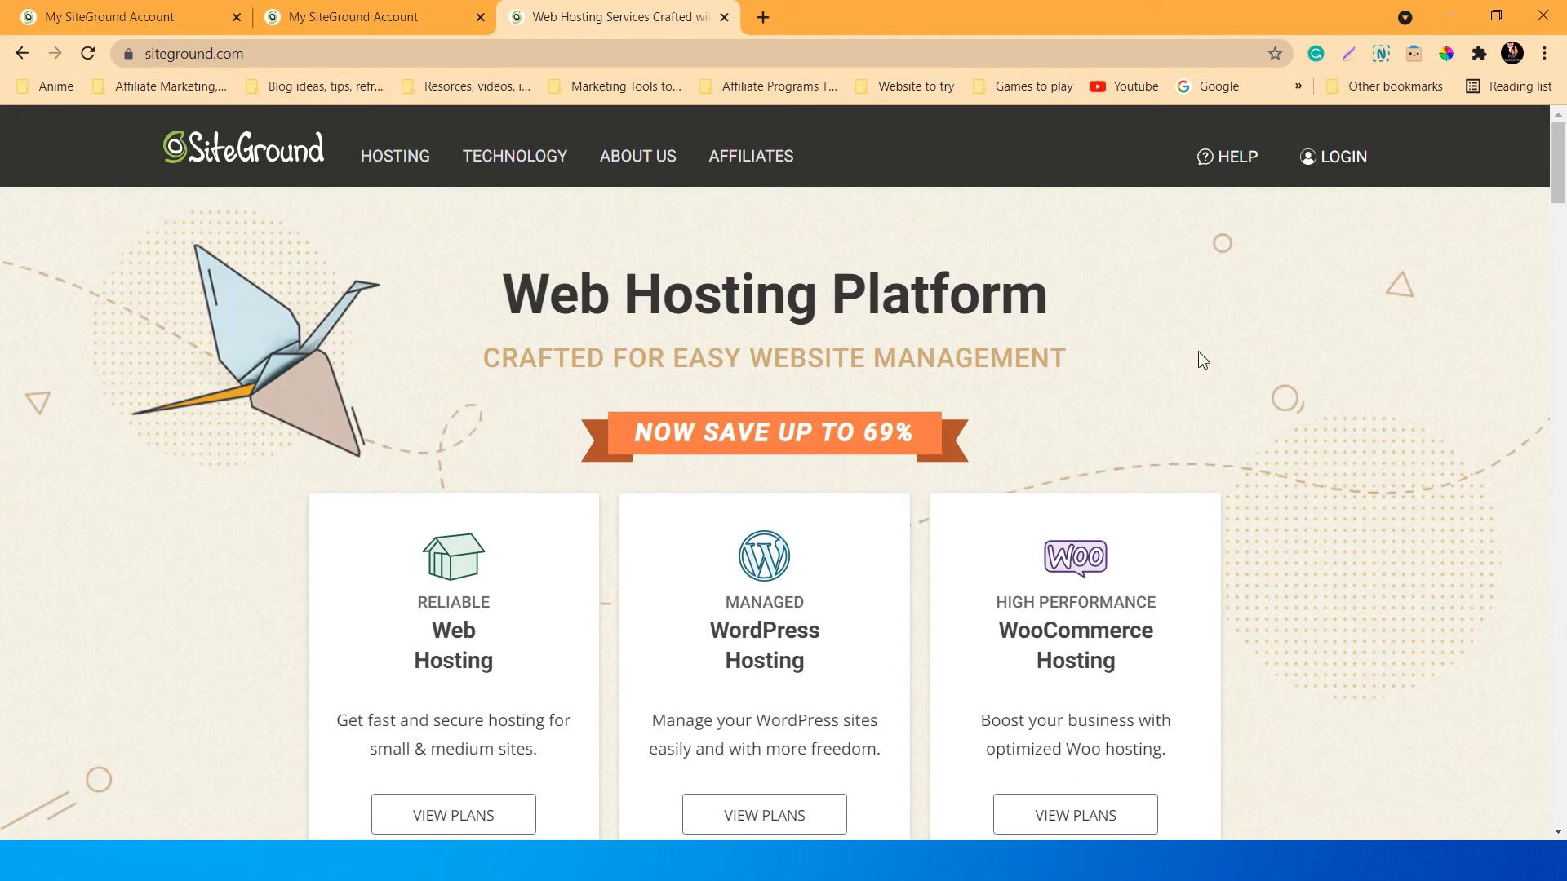
{"action": "scroll", "coordinate": [761, 232], "scroll_direction": "down", "scroll_amount": 2}
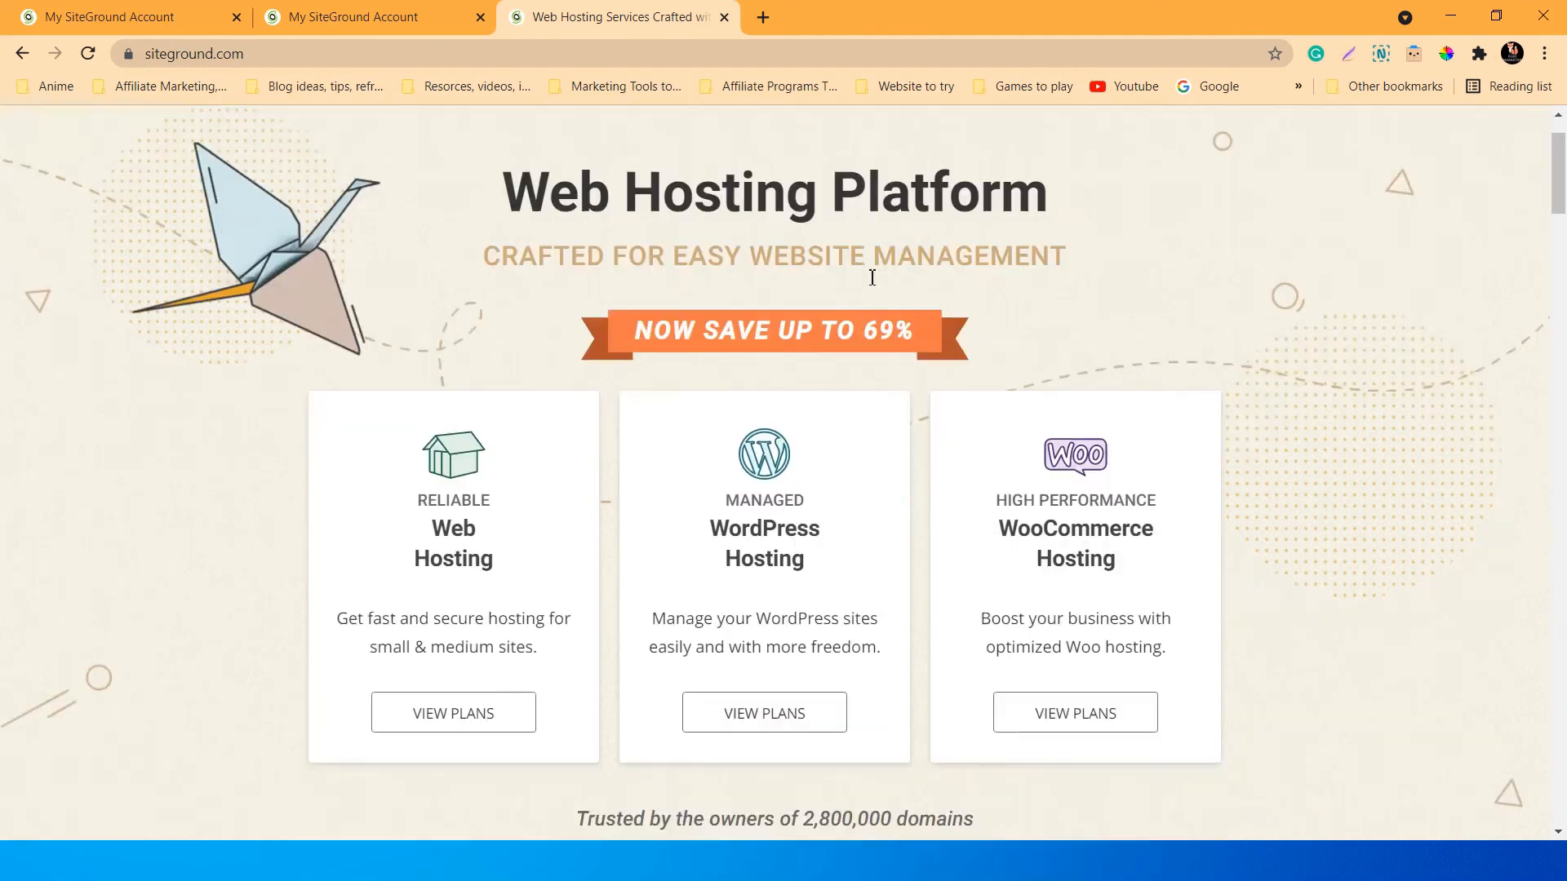
{"action": "scroll", "coordinate": [801, 321], "scroll_direction": "up", "scroll_amount": 2}
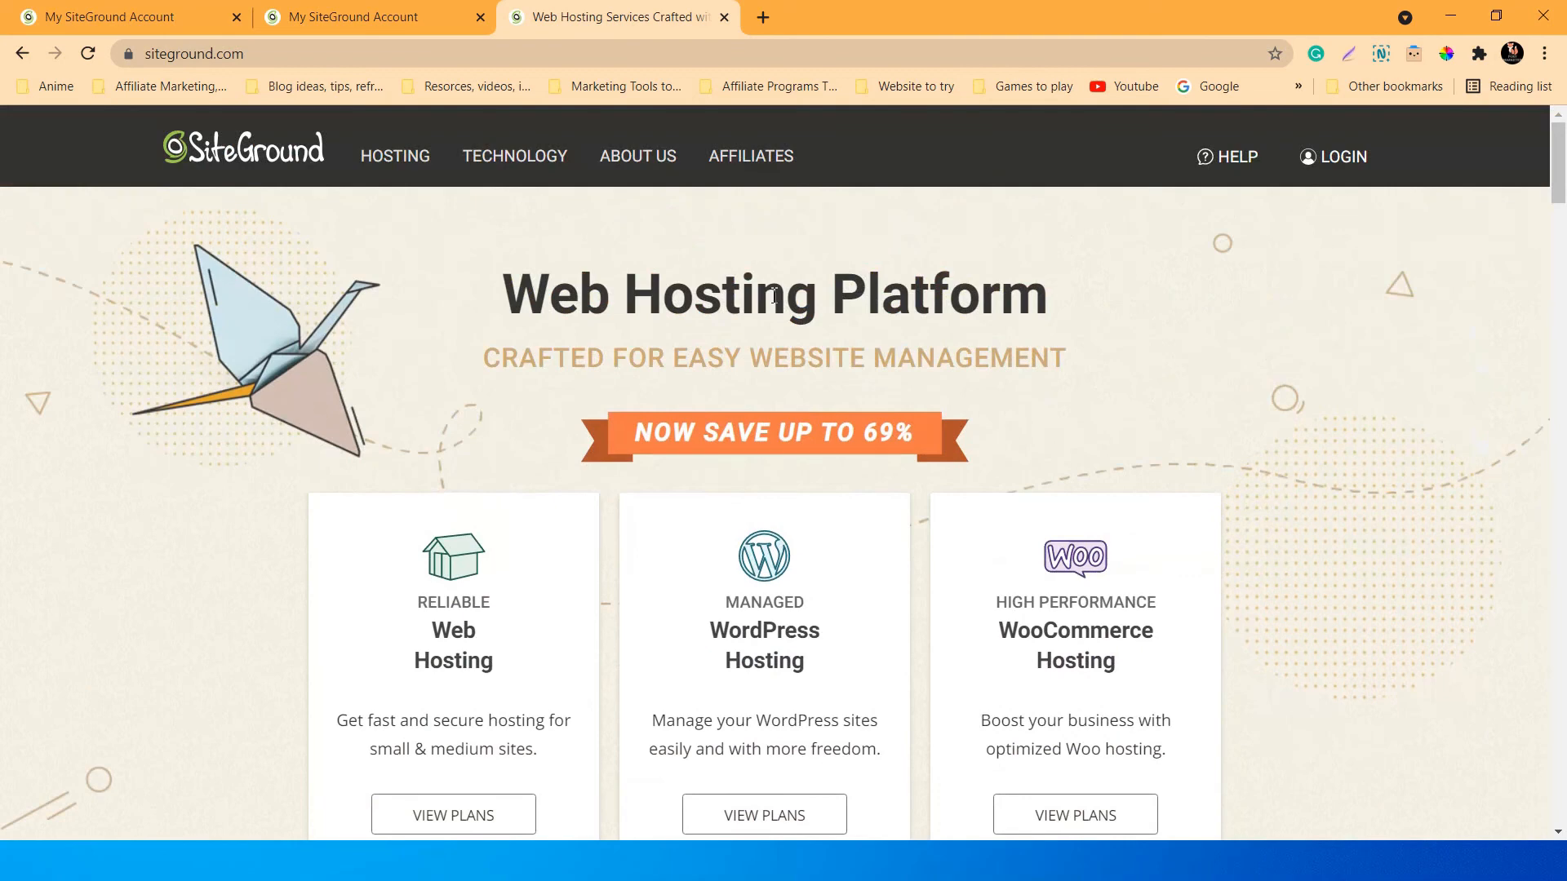
Close the You Are All Set account tab, keeping the campaign test2 tab and homepage open.
{"action": "left_click", "coordinate": [367, 16]}
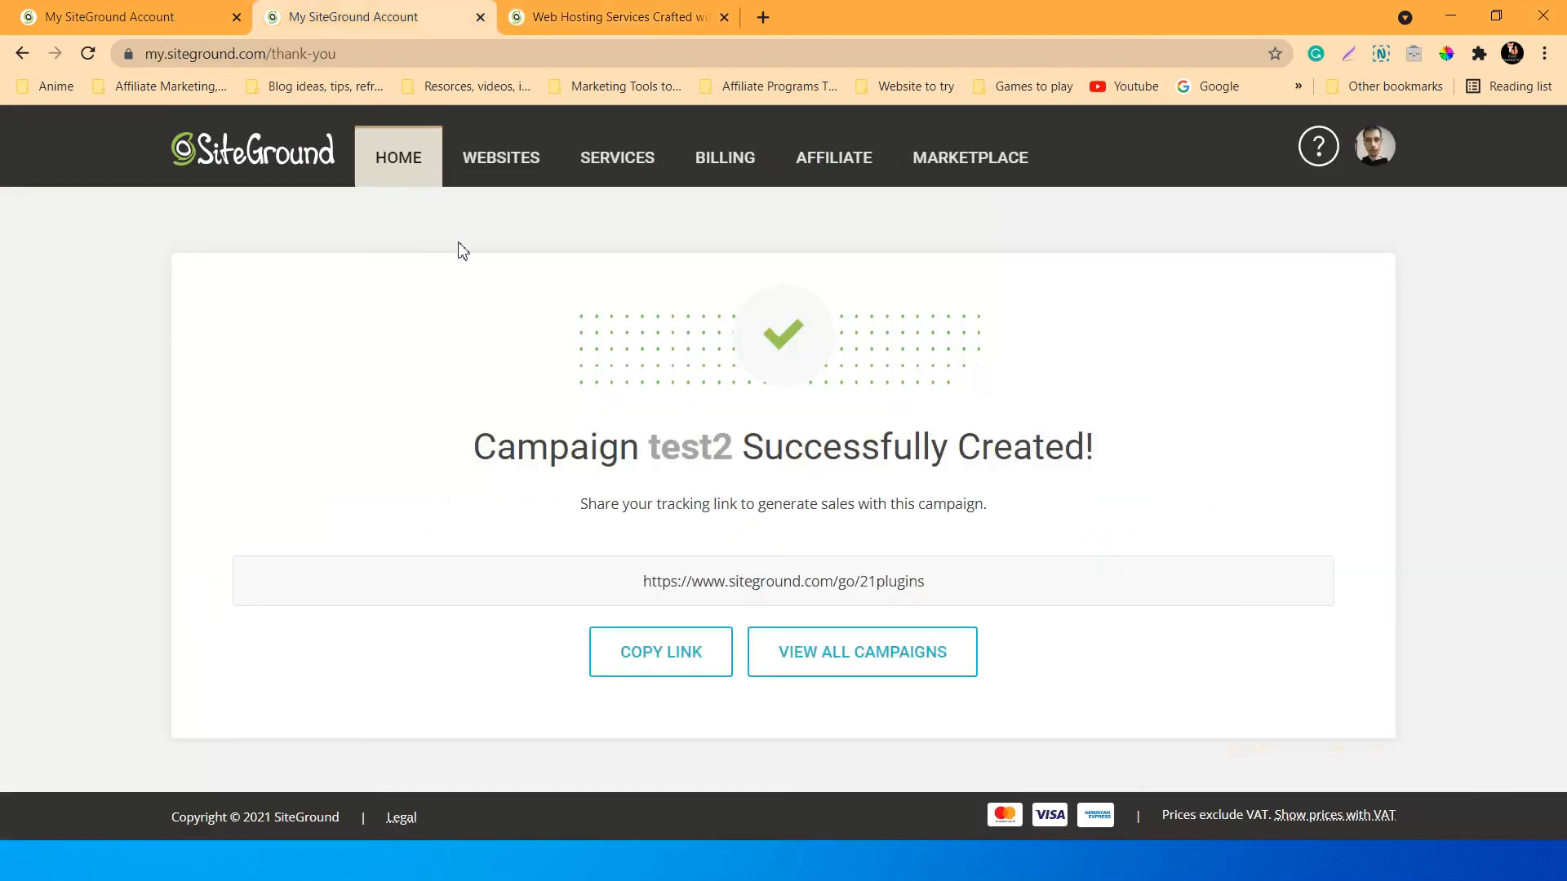
{"action": "left_click", "coordinate": [176, 8]}
{"action": "scroll", "coordinate": [355, 299], "scroll_direction": "up", "scroll_amount": 3}
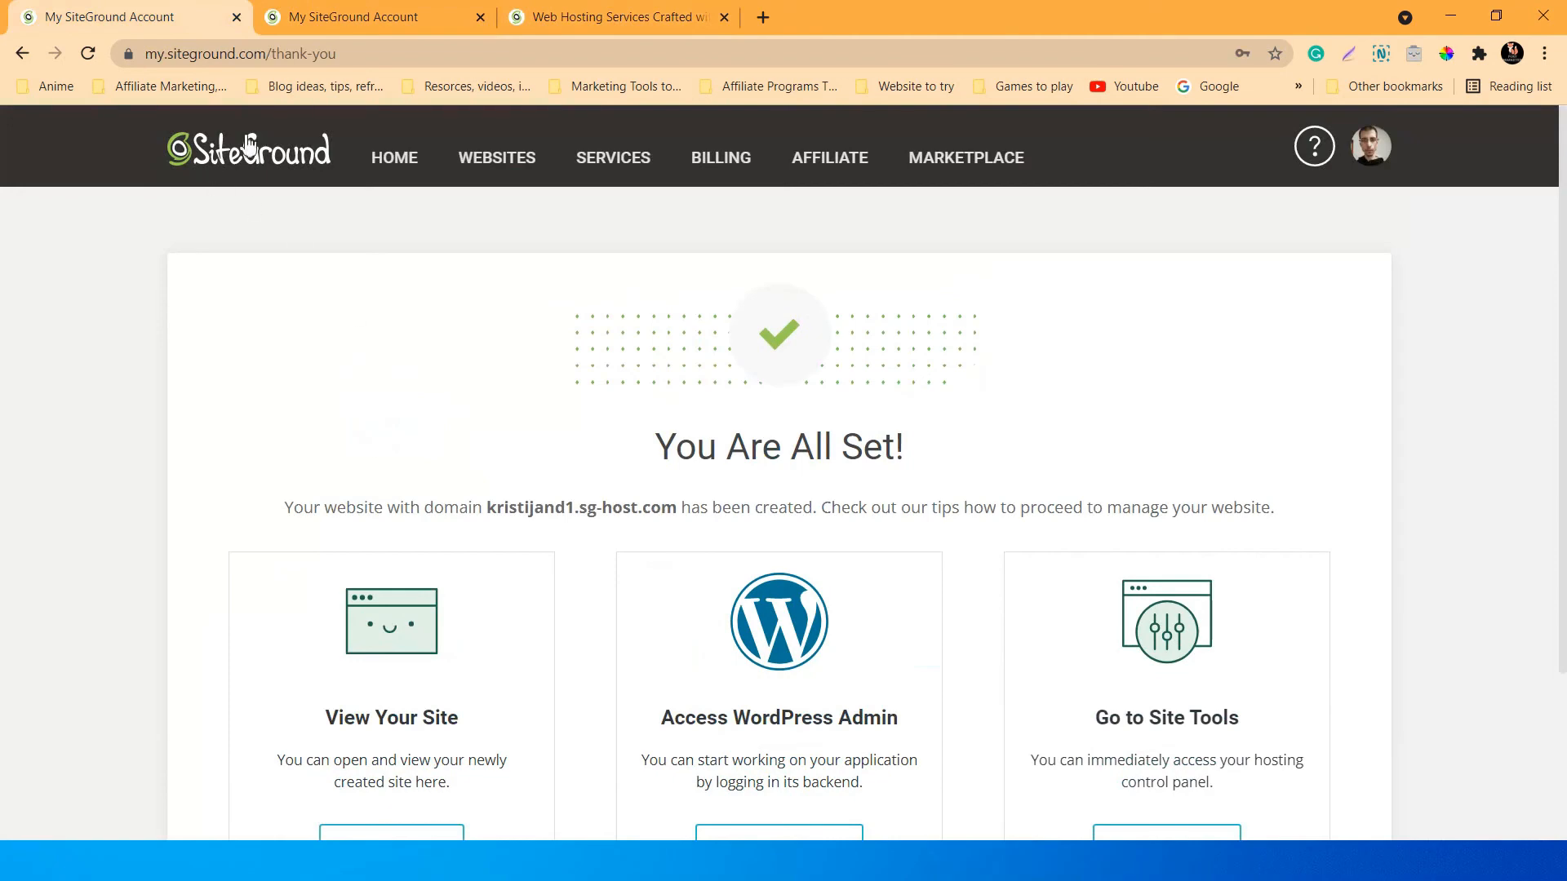
{"action": "left_click", "coordinate": [236, 17]}
{"action": "left_click", "coordinate": [363, 16]}
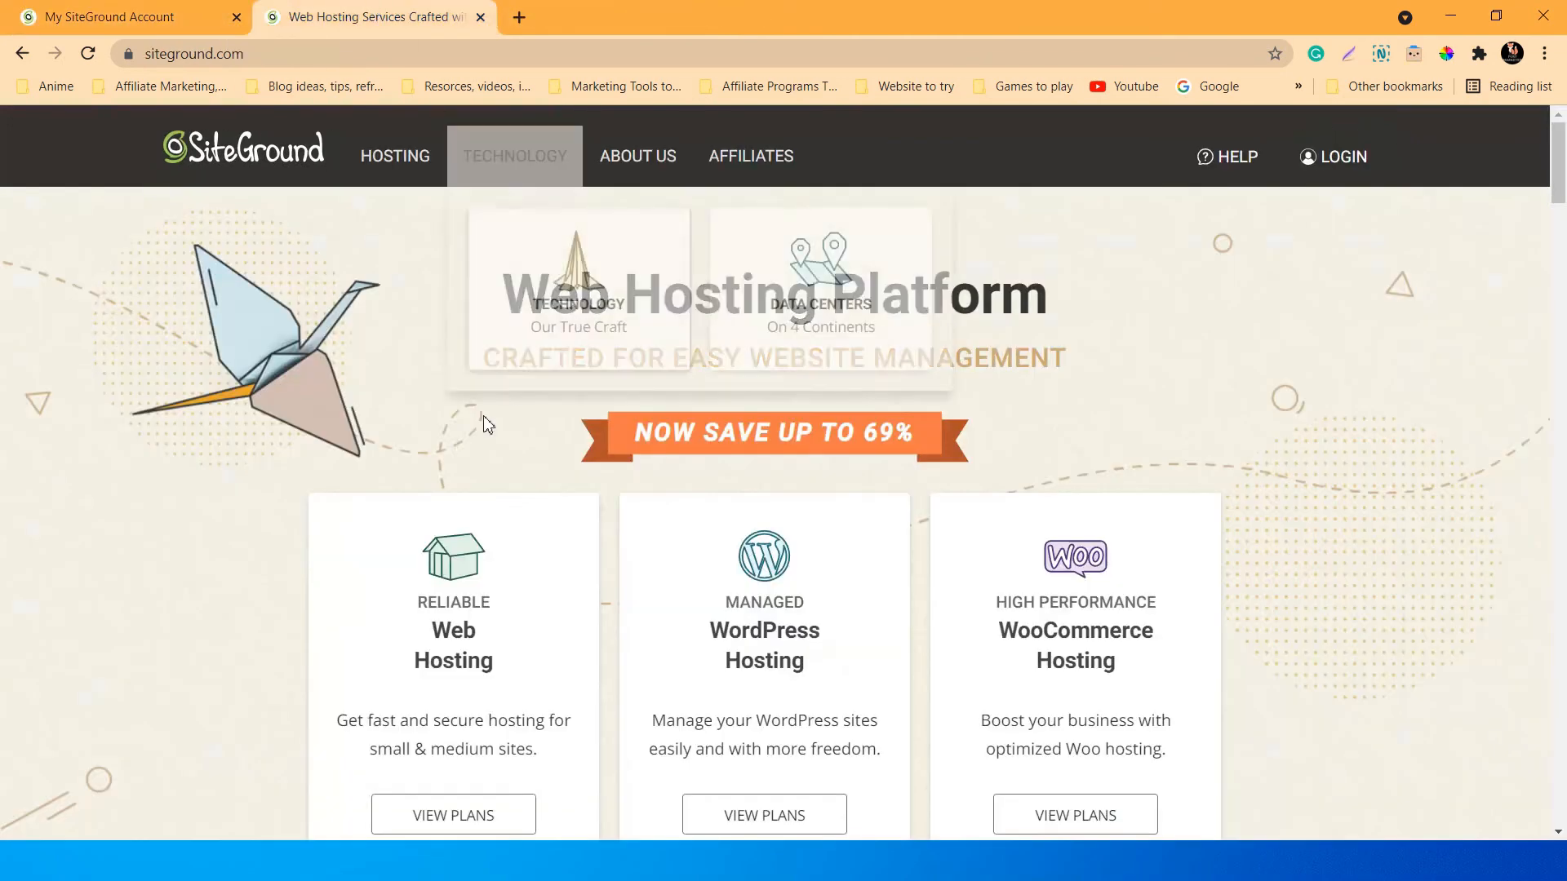
Scroll down the homepage past the Web, WordPress and WooCommerce Hosting plans and back up.
{"action": "scroll", "coordinate": [431, 324], "scroll_direction": "down", "scroll_amount": 7}
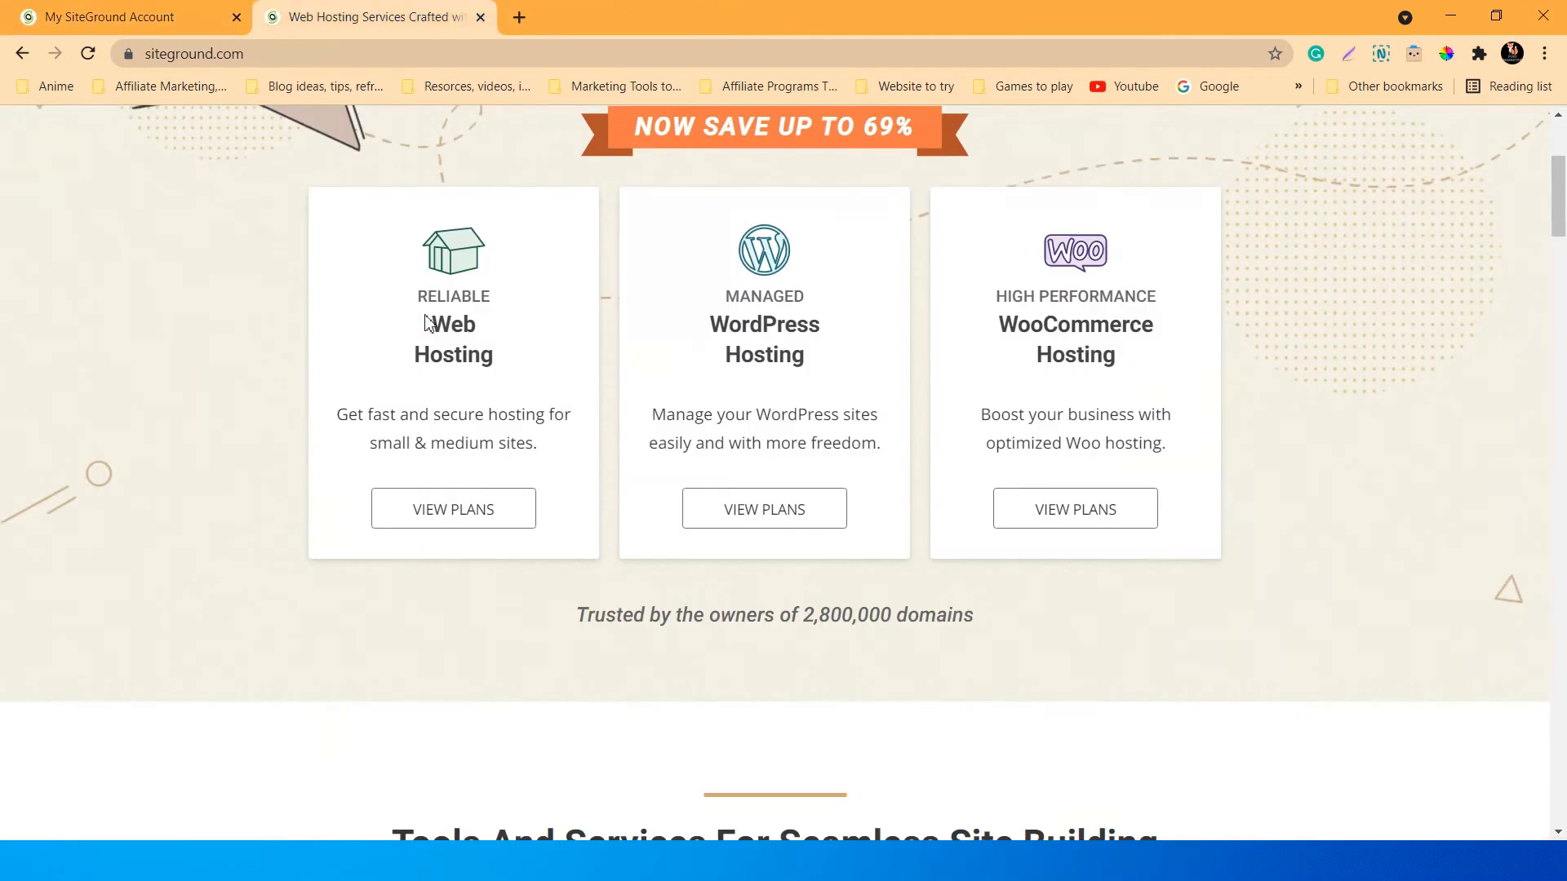
{"action": "scroll", "coordinate": [431, 324], "scroll_direction": "down", "scroll_amount": 5}
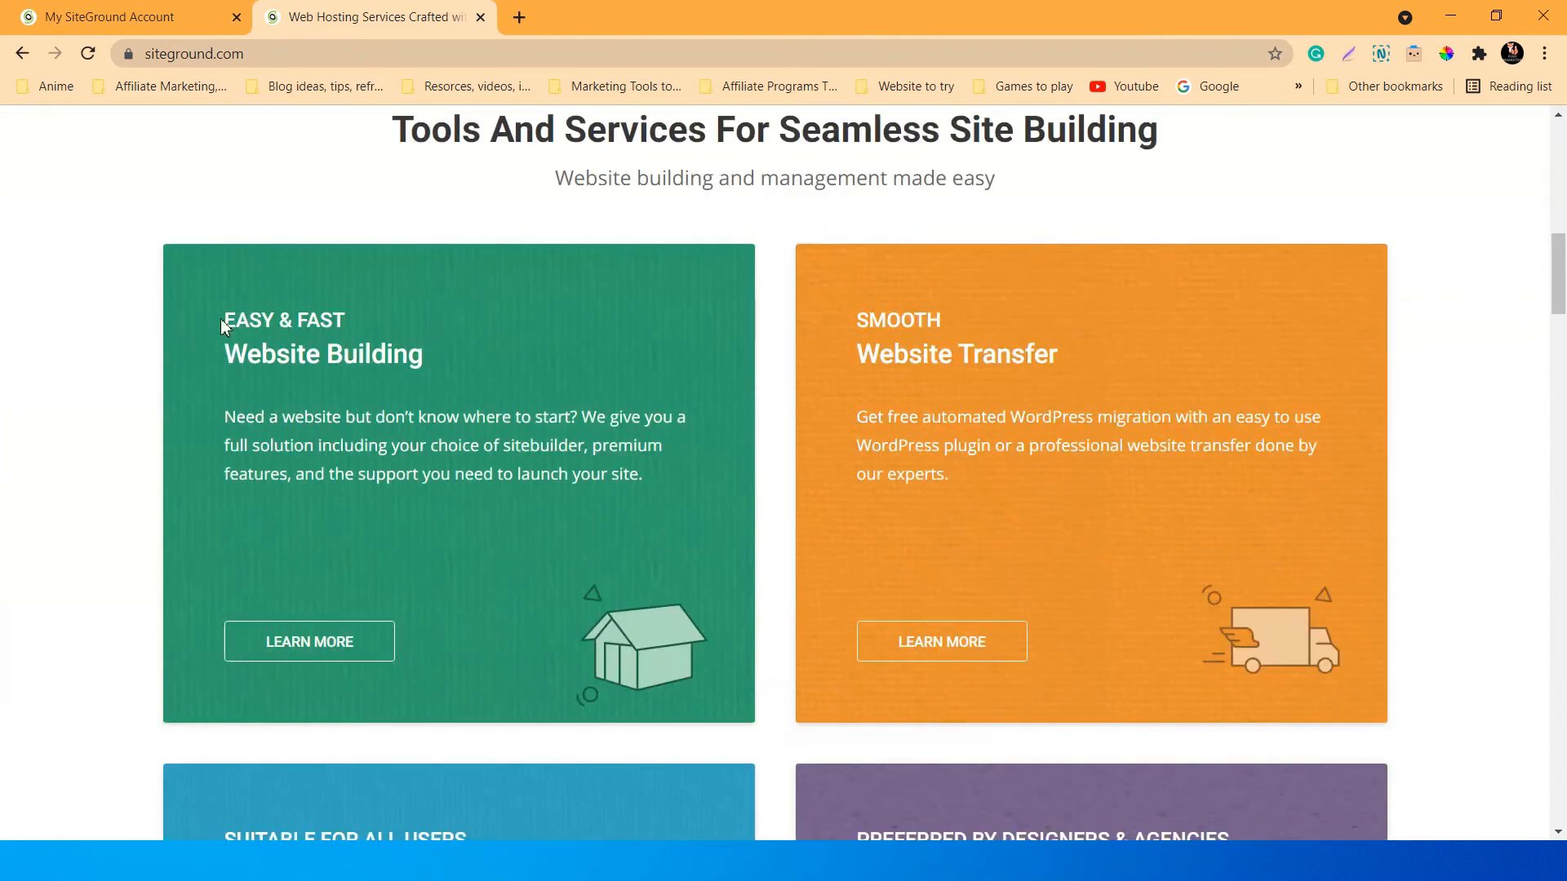
{"action": "scroll", "coordinate": [837, 387], "scroll_direction": "down", "scroll_amount": 16}
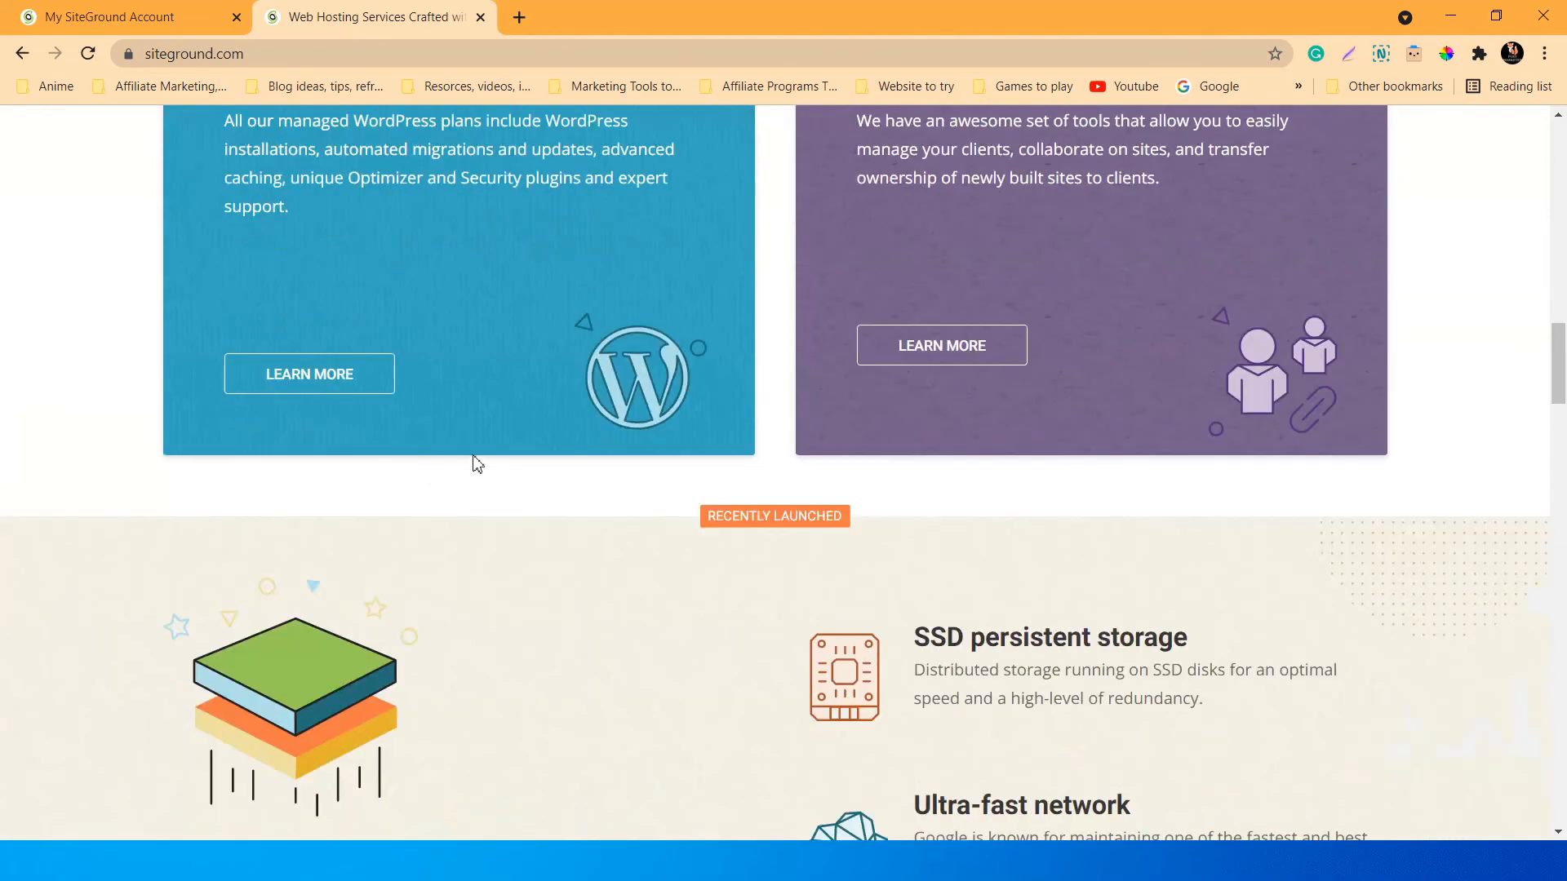
{"action": "scroll", "coordinate": [477, 464], "scroll_direction": "down", "scroll_amount": 4}
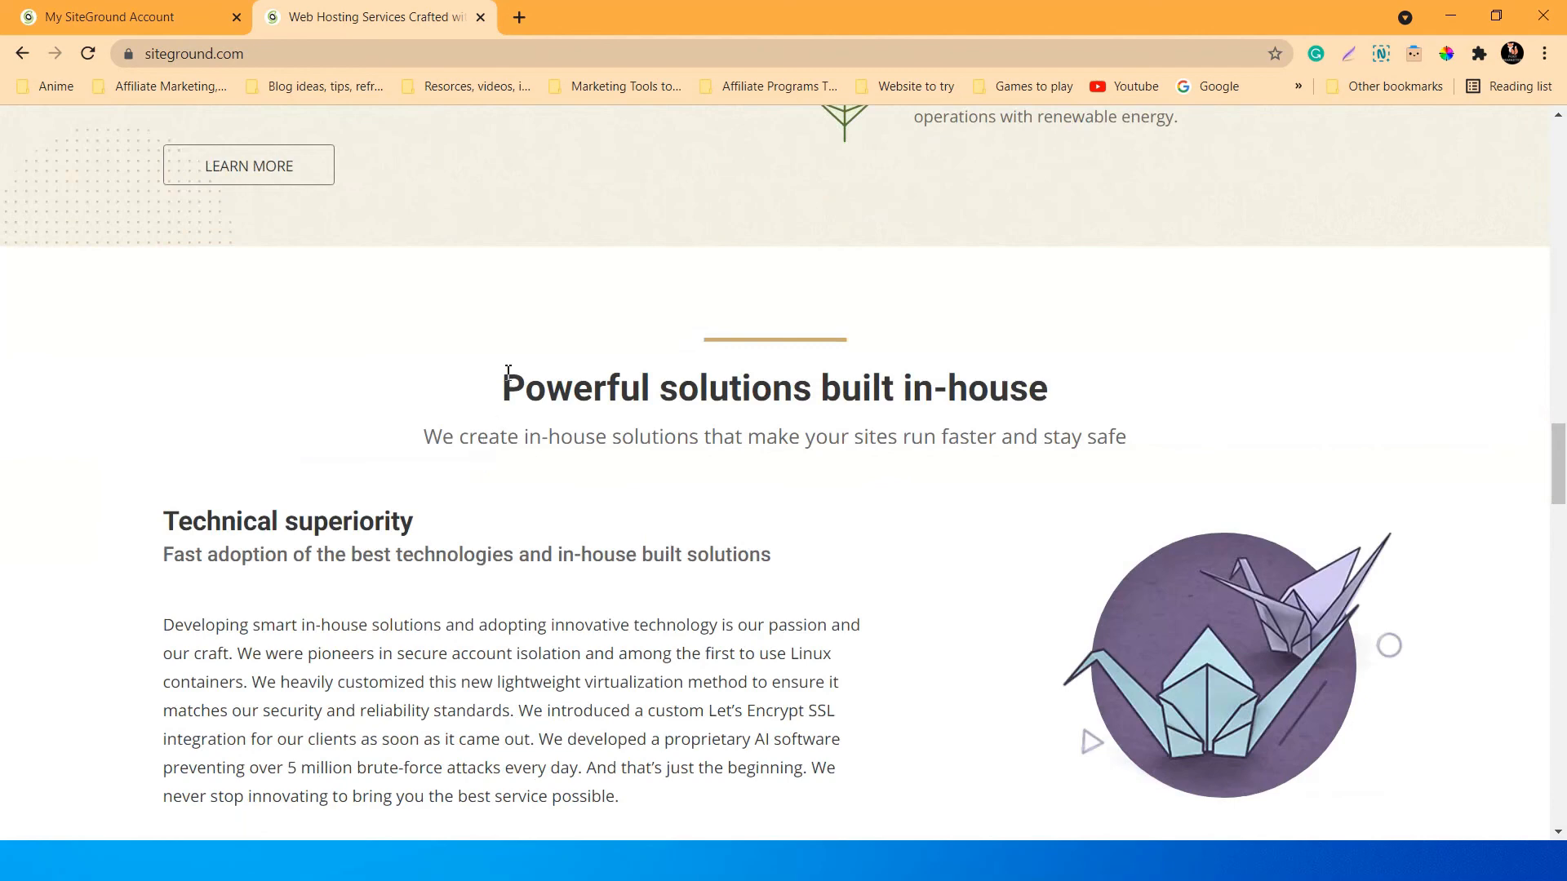
{"action": "scroll", "coordinate": [922, 391], "scroll_direction": "down", "scroll_amount": 8}
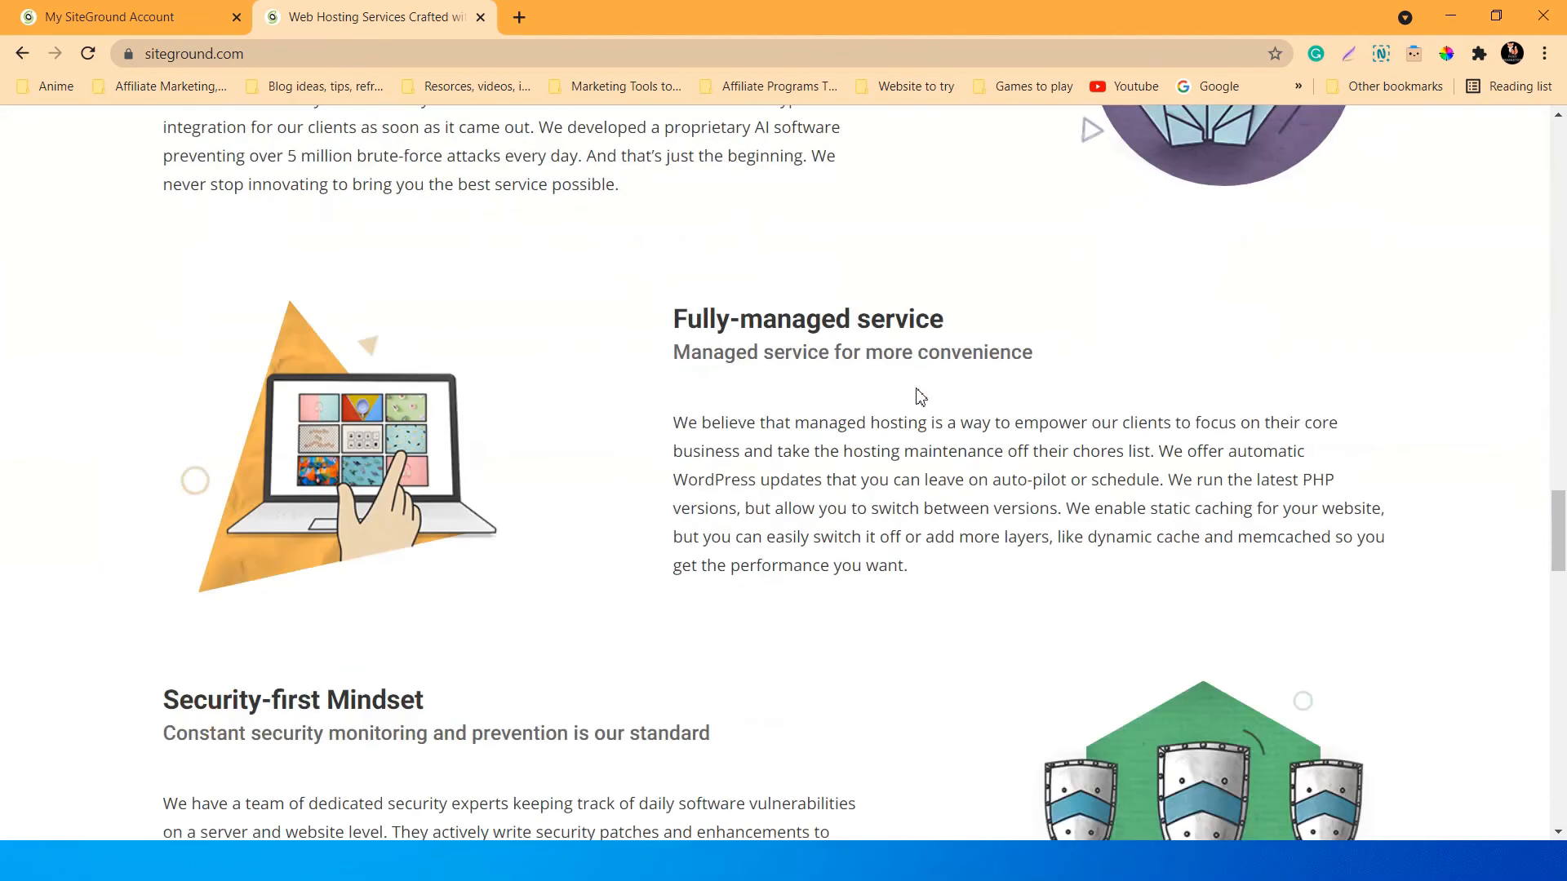
{"action": "scroll", "coordinate": [919, 397], "scroll_direction": "down", "scroll_amount": 16}
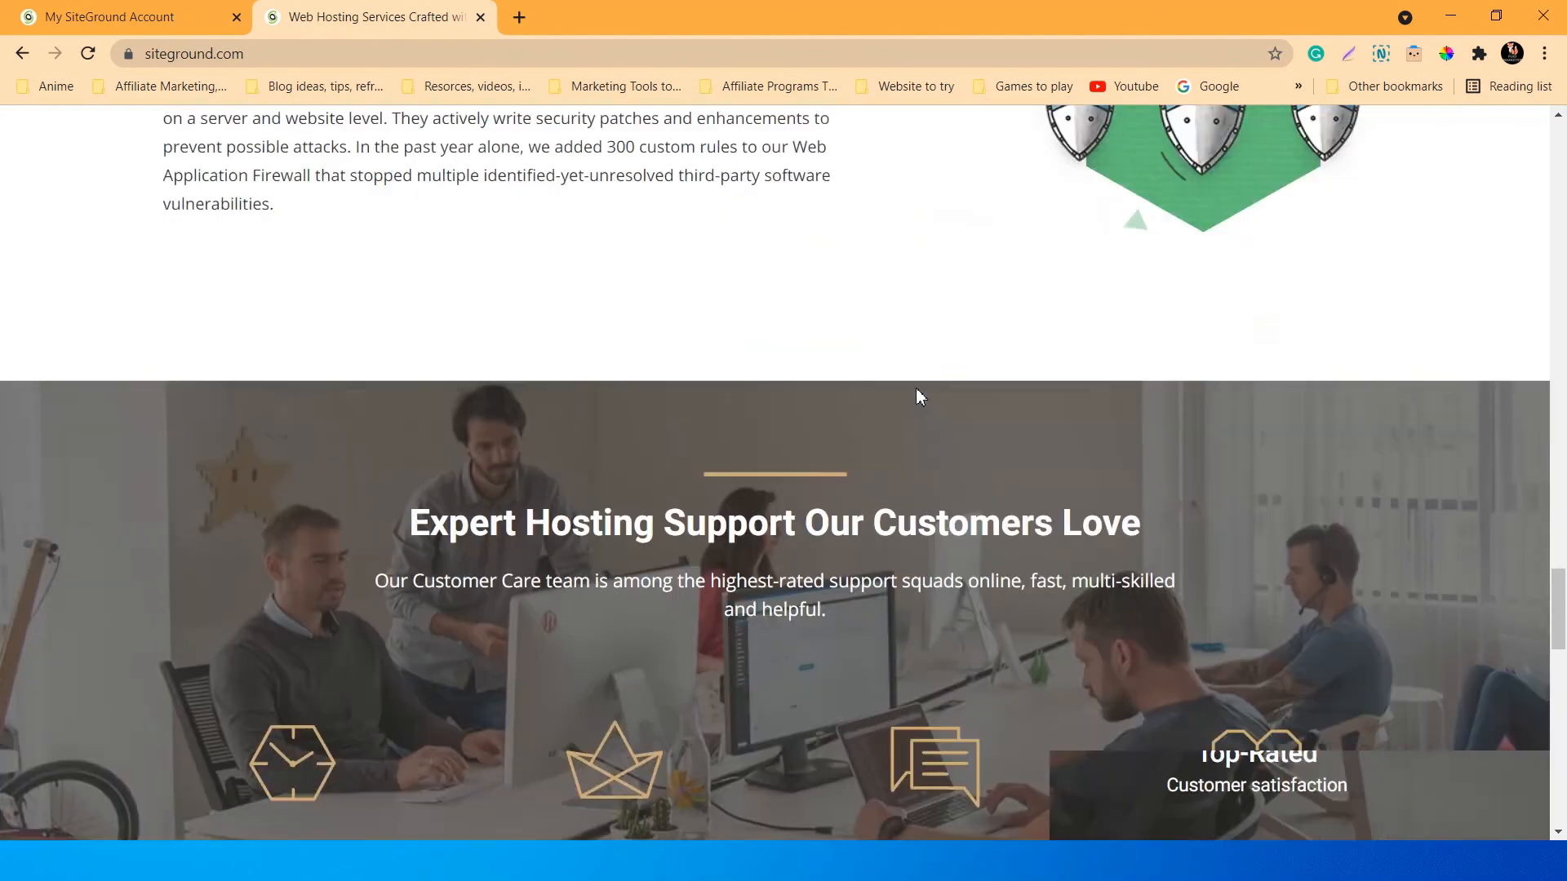
{"action": "scroll", "coordinate": [920, 397], "scroll_direction": "down", "scroll_amount": 3}
{"action": "scroll", "coordinate": [920, 396], "scroll_direction": "up", "scroll_amount": 10}
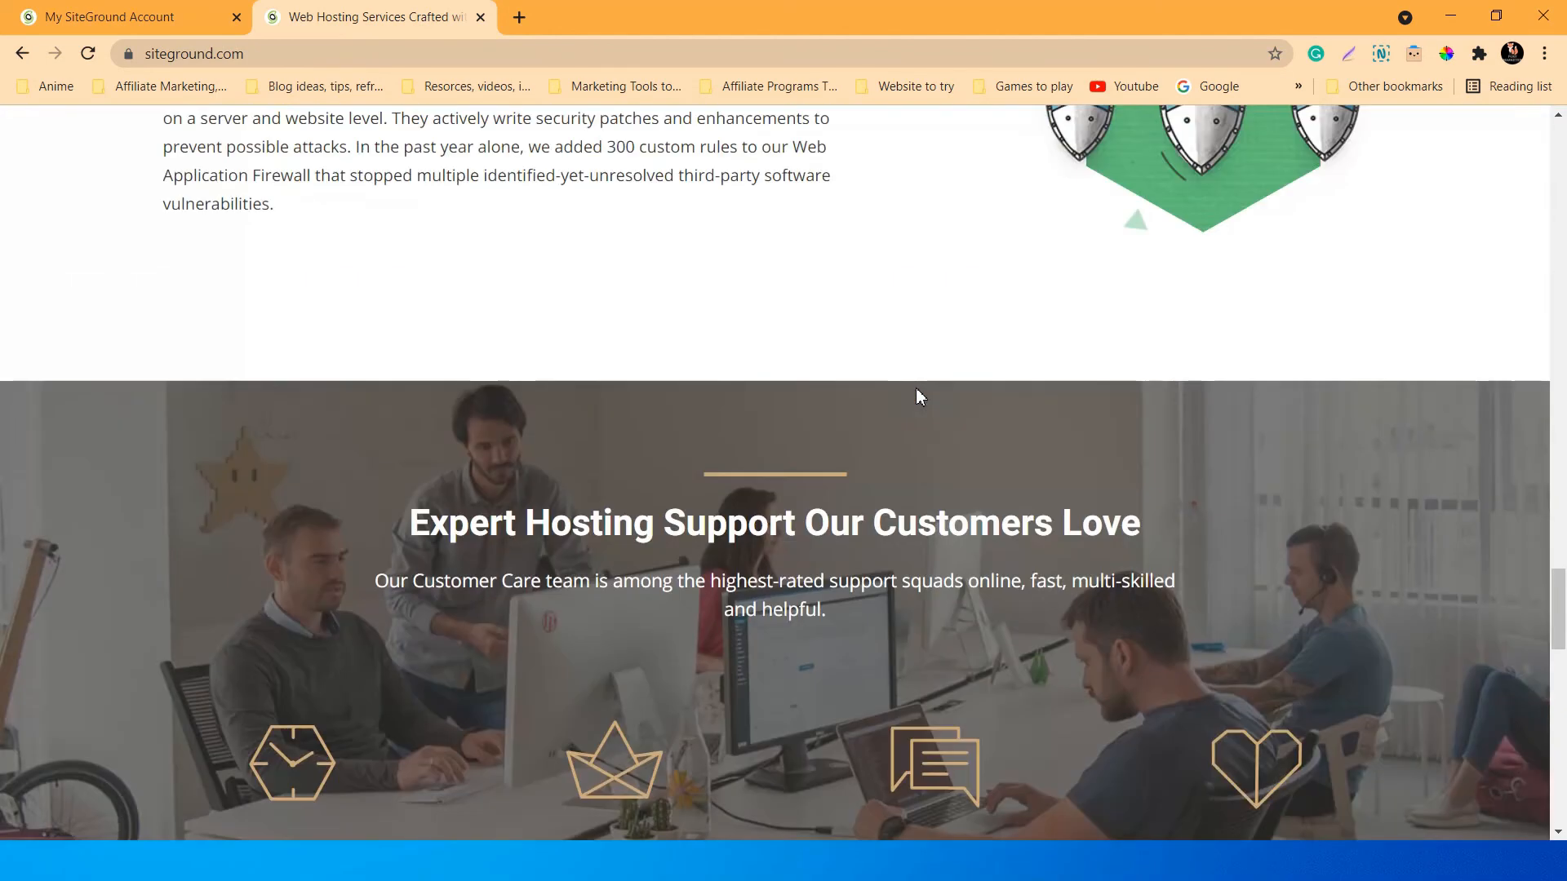
{"action": "scroll", "coordinate": [920, 397], "scroll_direction": "down", "scroll_amount": 5}
{"action": "scroll", "coordinate": [916, 389], "scroll_direction": "down", "scroll_amount": 9}
{"action": "scroll", "coordinate": [915, 389], "scroll_direction": "up", "scroll_amount": 20}
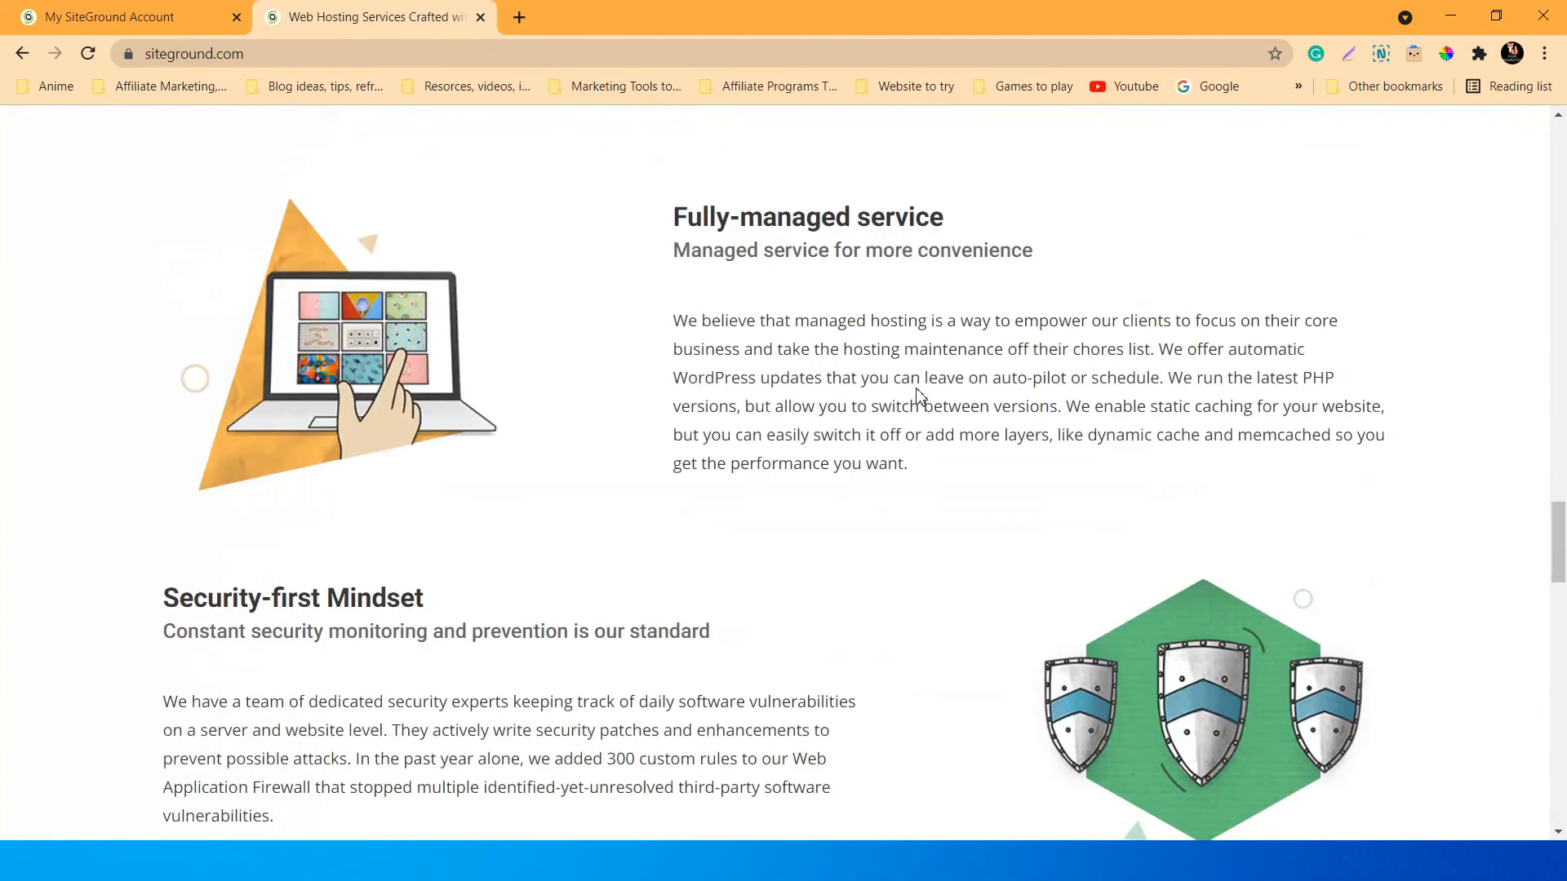
{"action": "scroll", "coordinate": [915, 390], "scroll_direction": "up", "scroll_amount": 20}
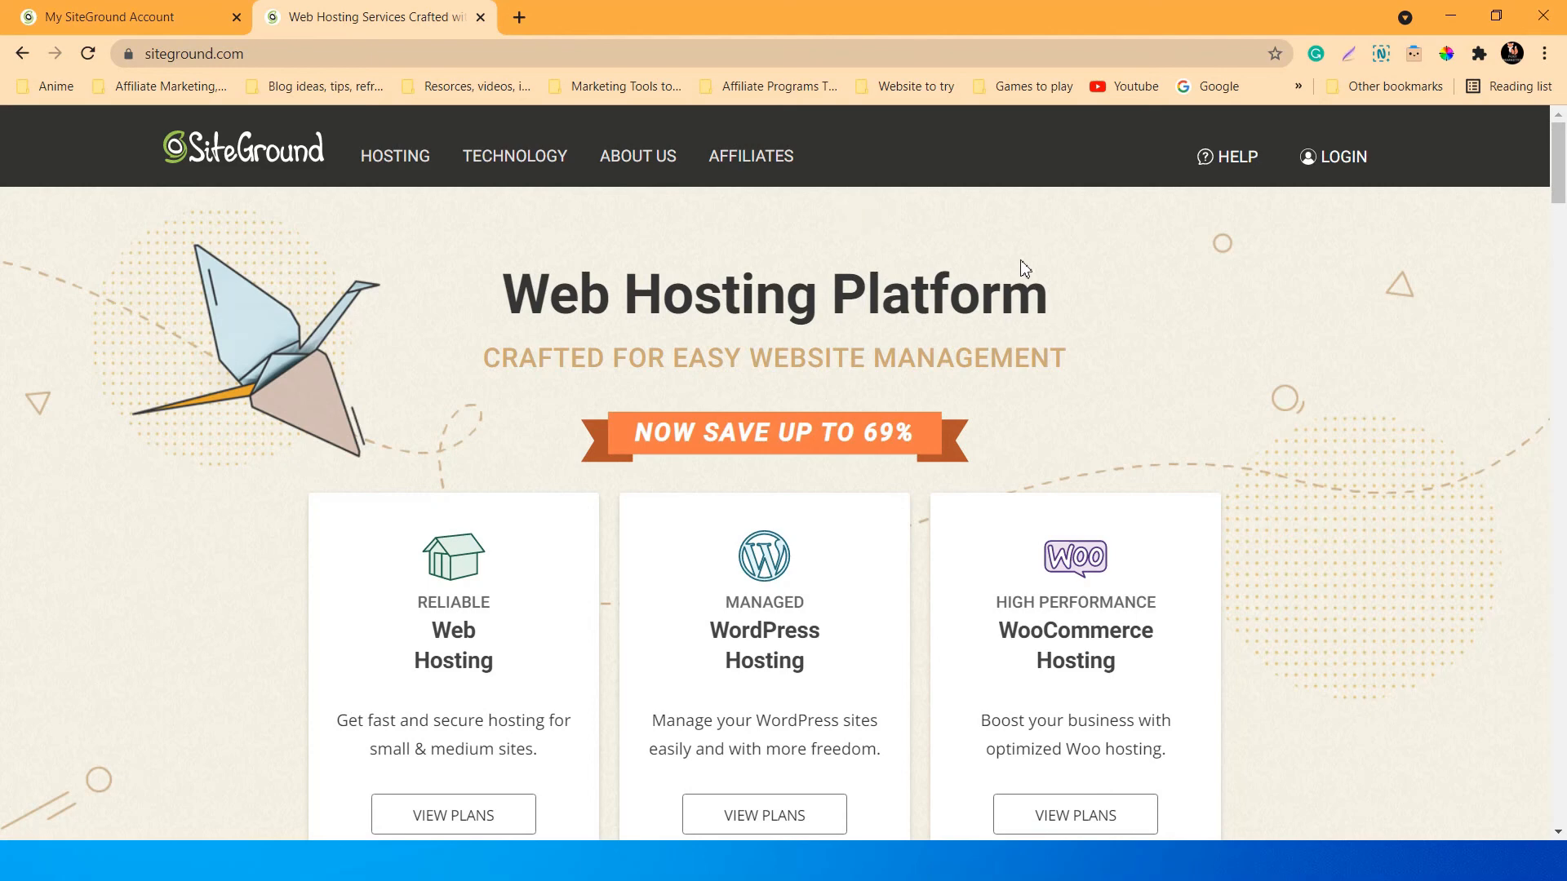
{"action": "scroll", "coordinate": [1025, 268], "scroll_direction": "down", "scroll_amount": 4}
{"action": "scroll", "coordinate": [1025, 268], "scroll_direction": "up", "scroll_amount": 4}
{"action": "scroll", "coordinate": [981, 245], "scroll_direction": "down", "scroll_amount": 3}
{"action": "scroll", "coordinate": [1162, 326], "scroll_direction": "up", "scroll_amount": 3}
{"action": "scroll", "coordinate": [1126, 317], "scroll_direction": "down", "scroll_amount": 3}
{"action": "scroll", "coordinate": [1118, 315], "scroll_direction": "up", "scroll_amount": 3}
{"action": "scroll", "coordinate": [865, 269], "scroll_direction": "down", "scroll_amount": 3}
{"action": "scroll", "coordinate": [1102, 340], "scroll_direction": "down", "scroll_amount": 3}
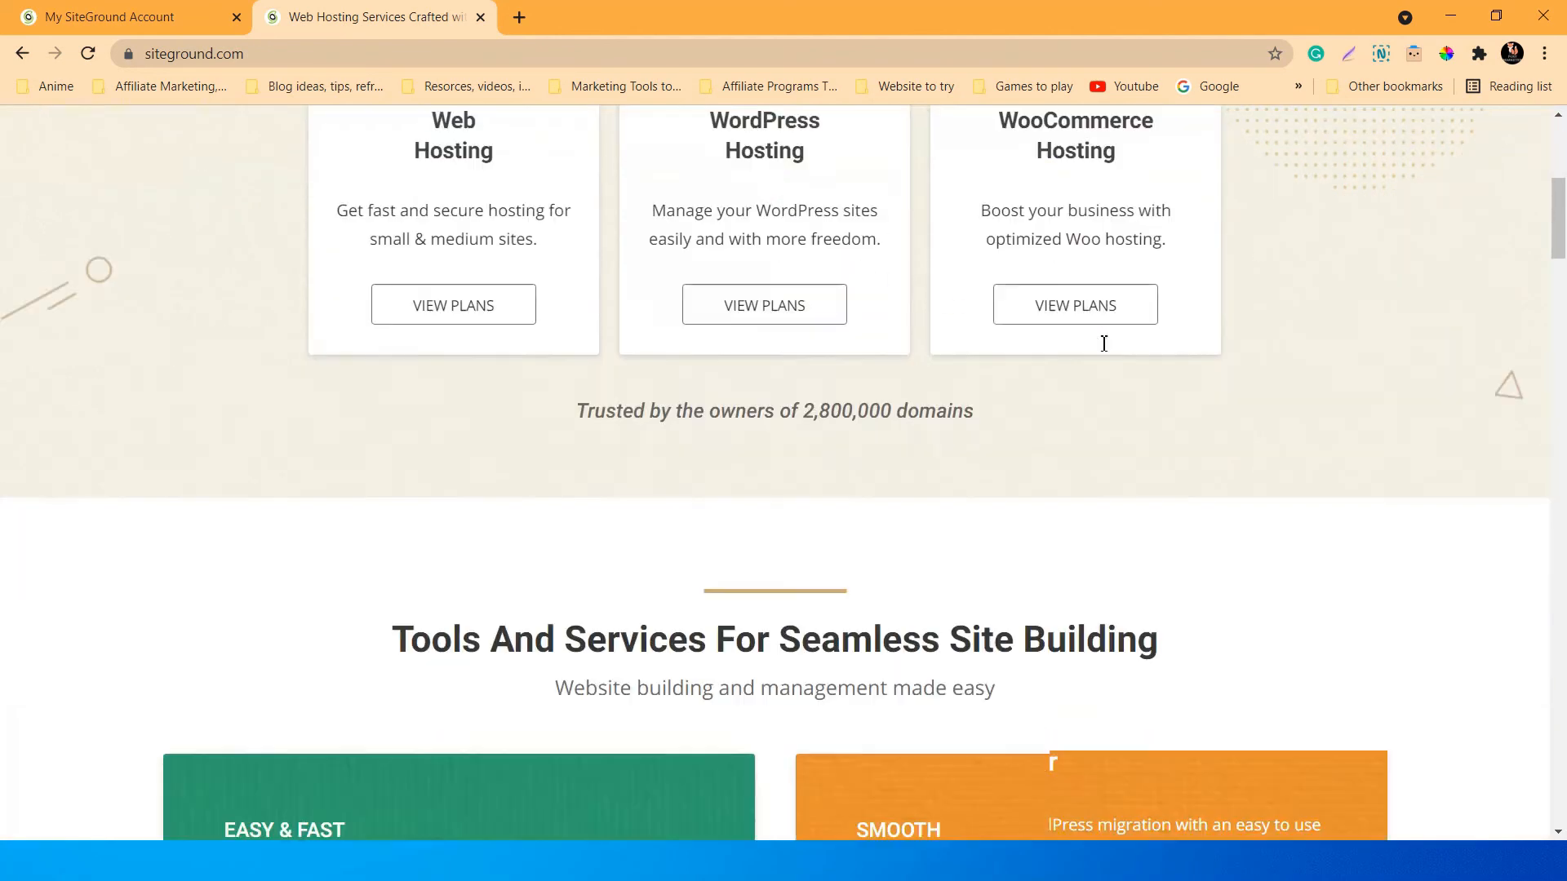
{"action": "scroll", "coordinate": [1175, 448], "scroll_direction": "up", "scroll_amount": 6}
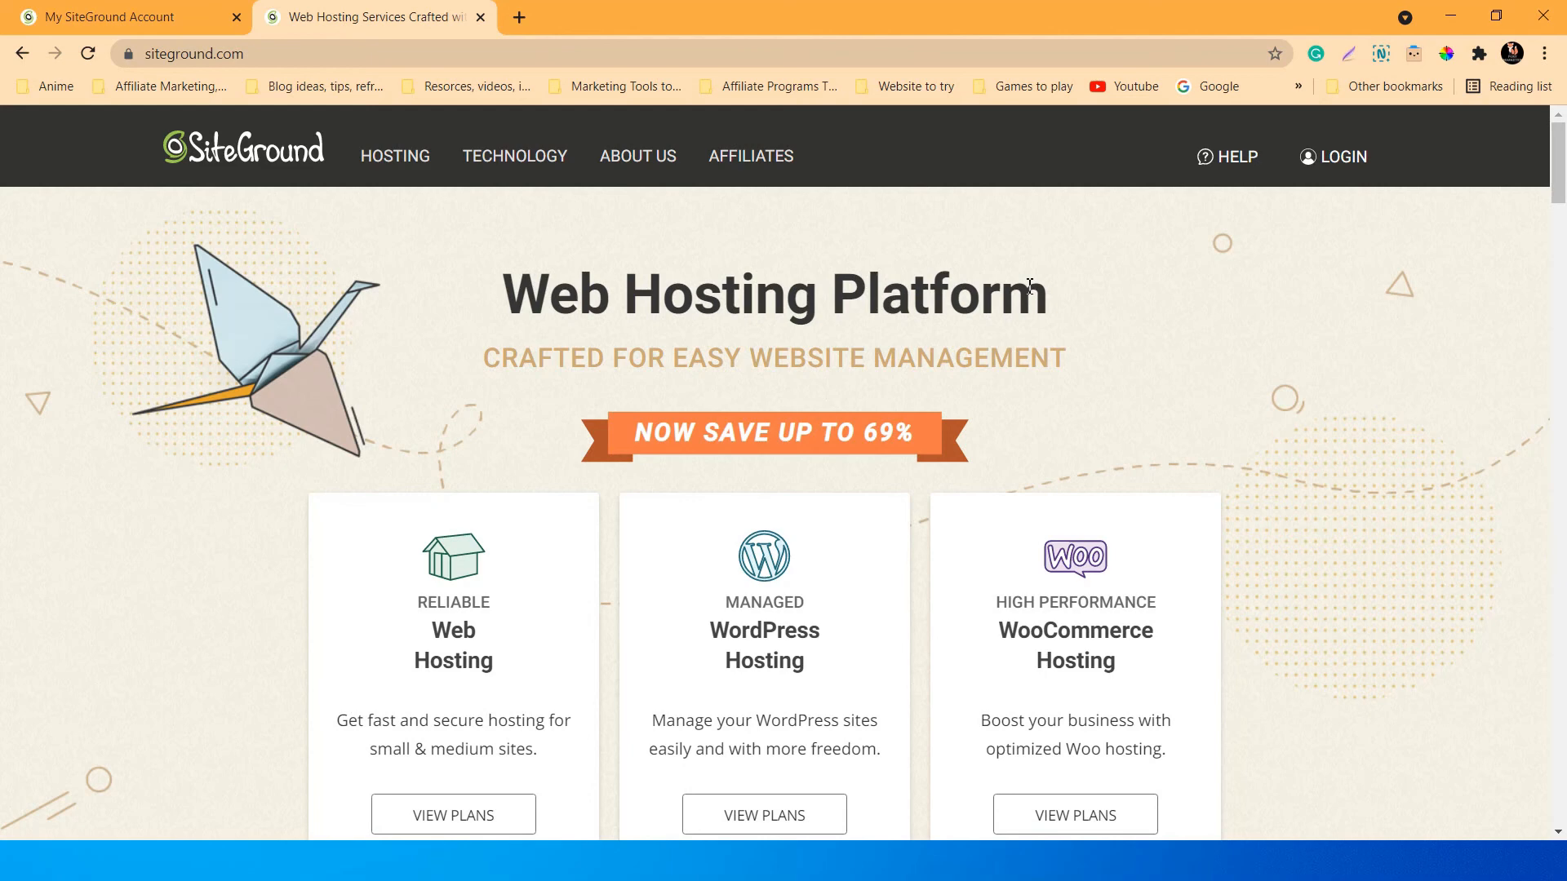
{"action": "scroll", "coordinate": [1227, 420], "scroll_direction": "down", "scroll_amount": 1}
{"action": "scroll", "coordinate": [1227, 420], "scroll_direction": "up", "scroll_amount": 1}
{"action": "scroll", "coordinate": [1092, 340], "scroll_direction": "down", "scroll_amount": 1}
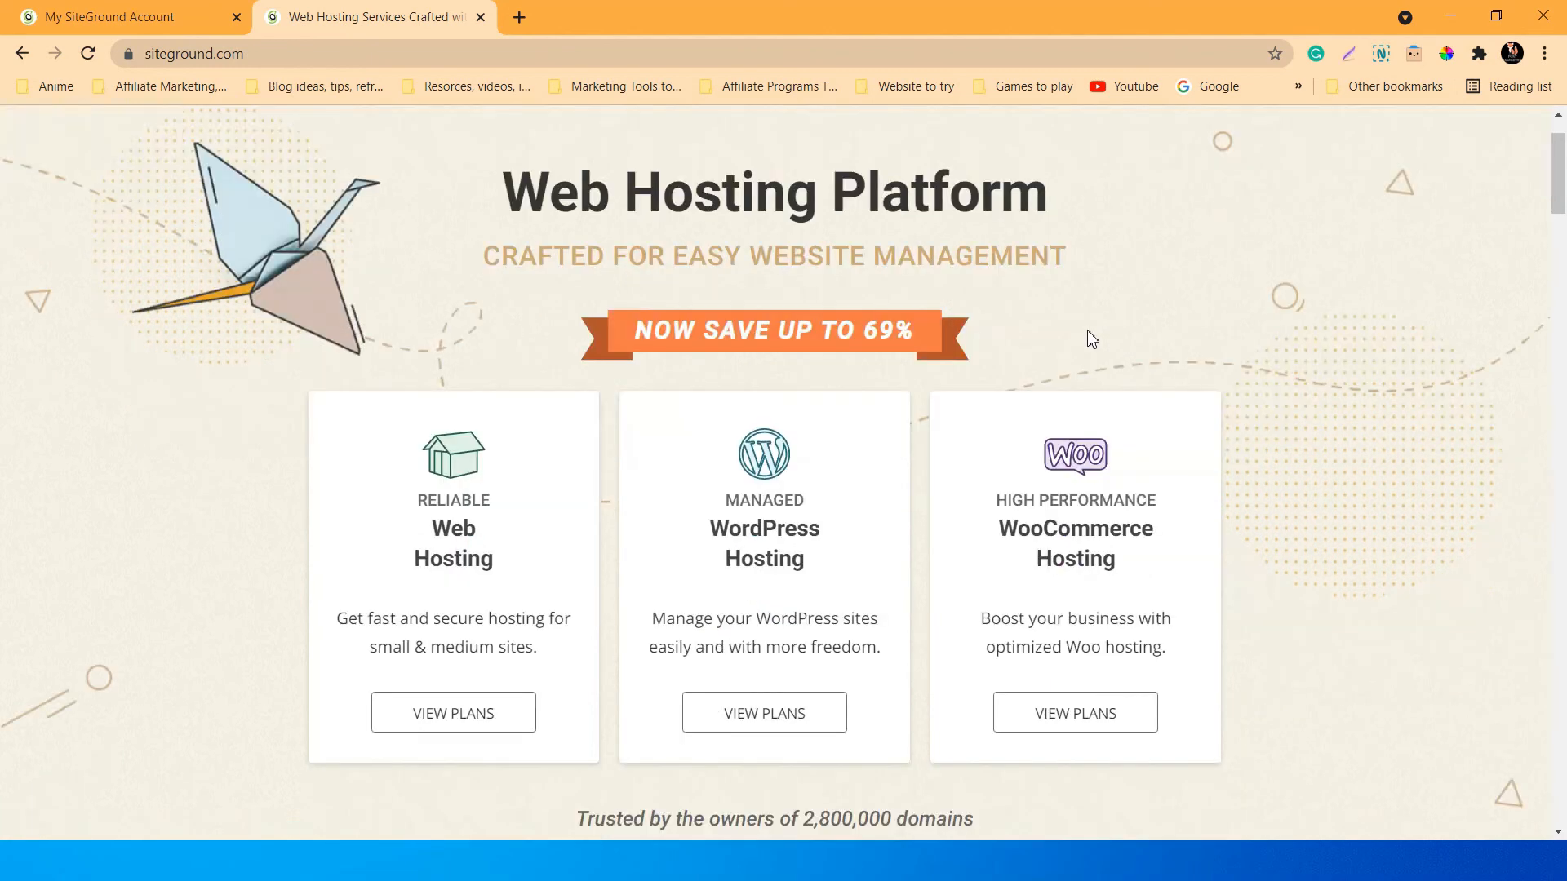
{"action": "scroll", "coordinate": [1092, 340], "scroll_direction": "up", "scroll_amount": 1}
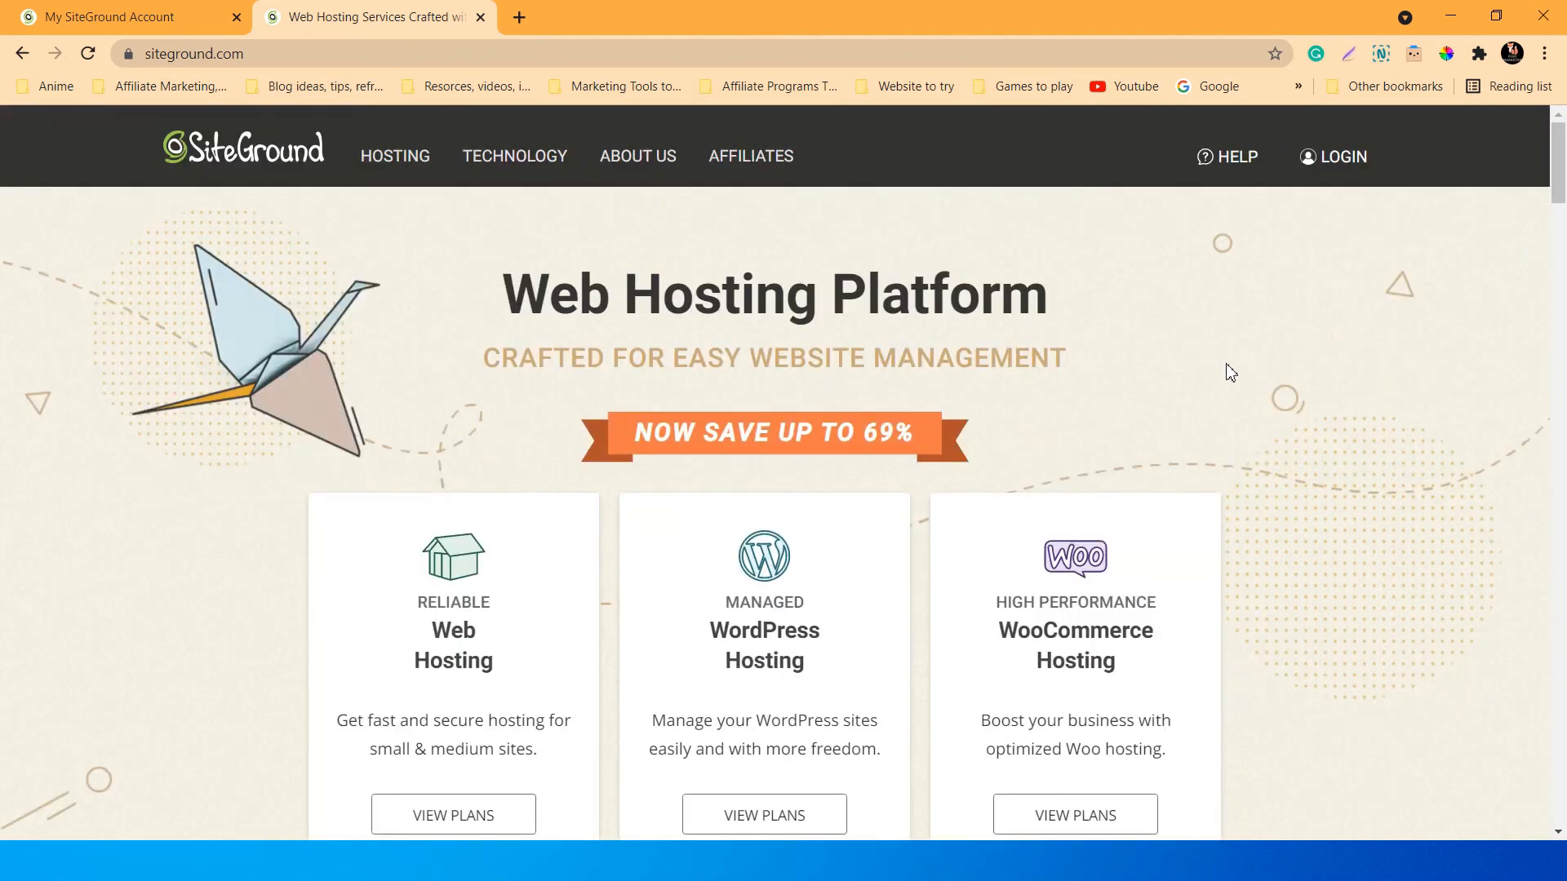
{"action": "scroll", "coordinate": [1231, 372], "scroll_direction": "down", "scroll_amount": 2}
{"action": "scroll", "coordinate": [1231, 372], "scroll_direction": "up", "scroll_amount": 2}
{"action": "scroll", "coordinate": [1230, 373], "scroll_direction": "down", "scroll_amount": 1}
{"action": "scroll", "coordinate": [1229, 375], "scroll_direction": "down", "scroll_amount": 2}
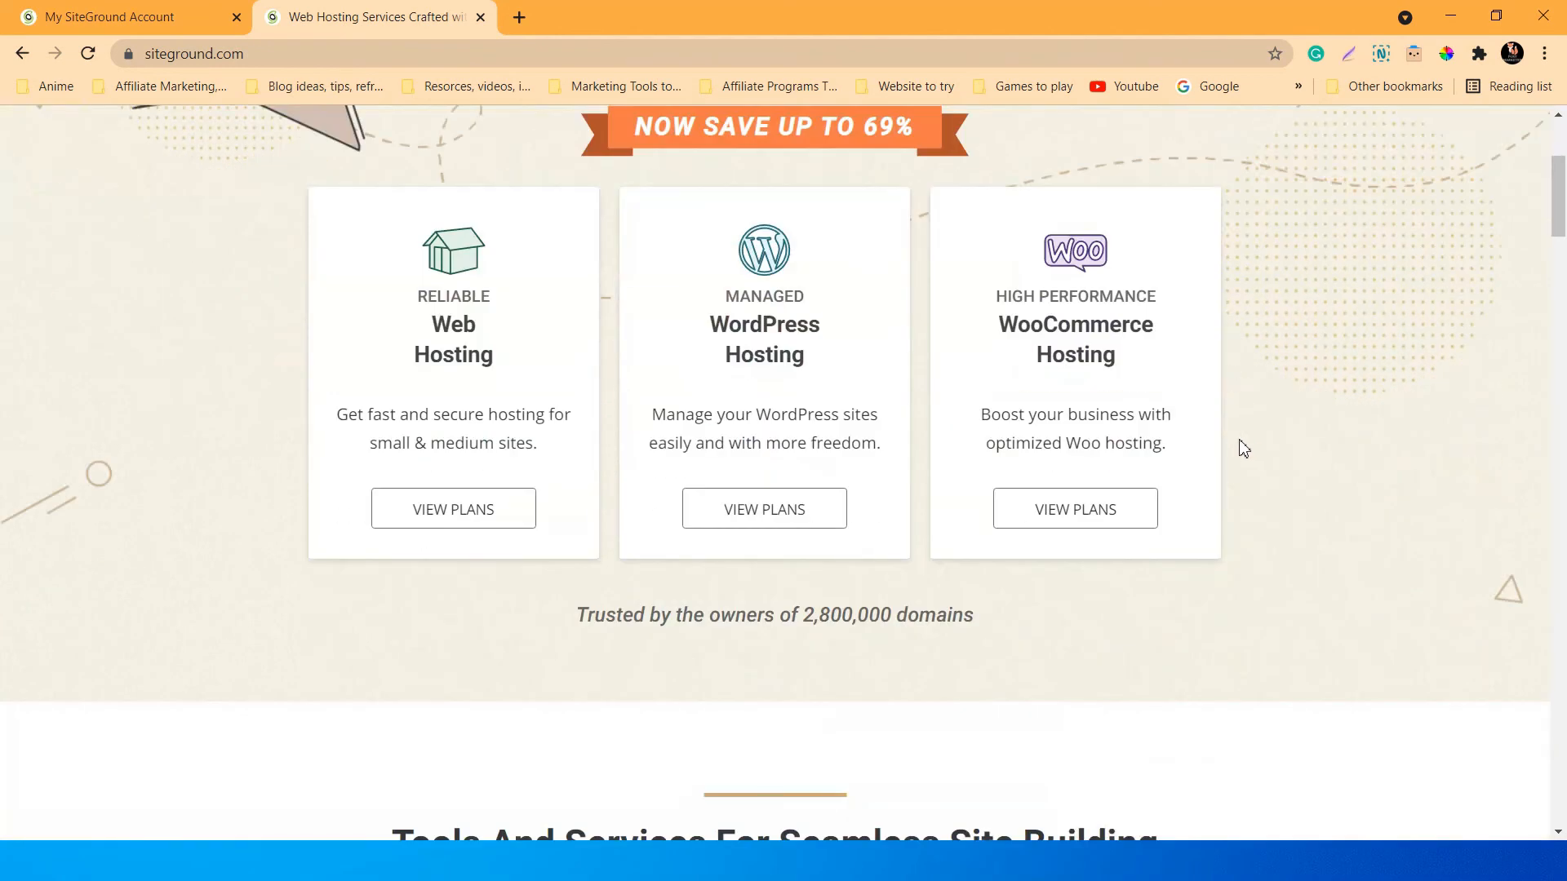
{"action": "scroll", "coordinate": [1240, 448], "scroll_direction": "up", "scroll_amount": 3}
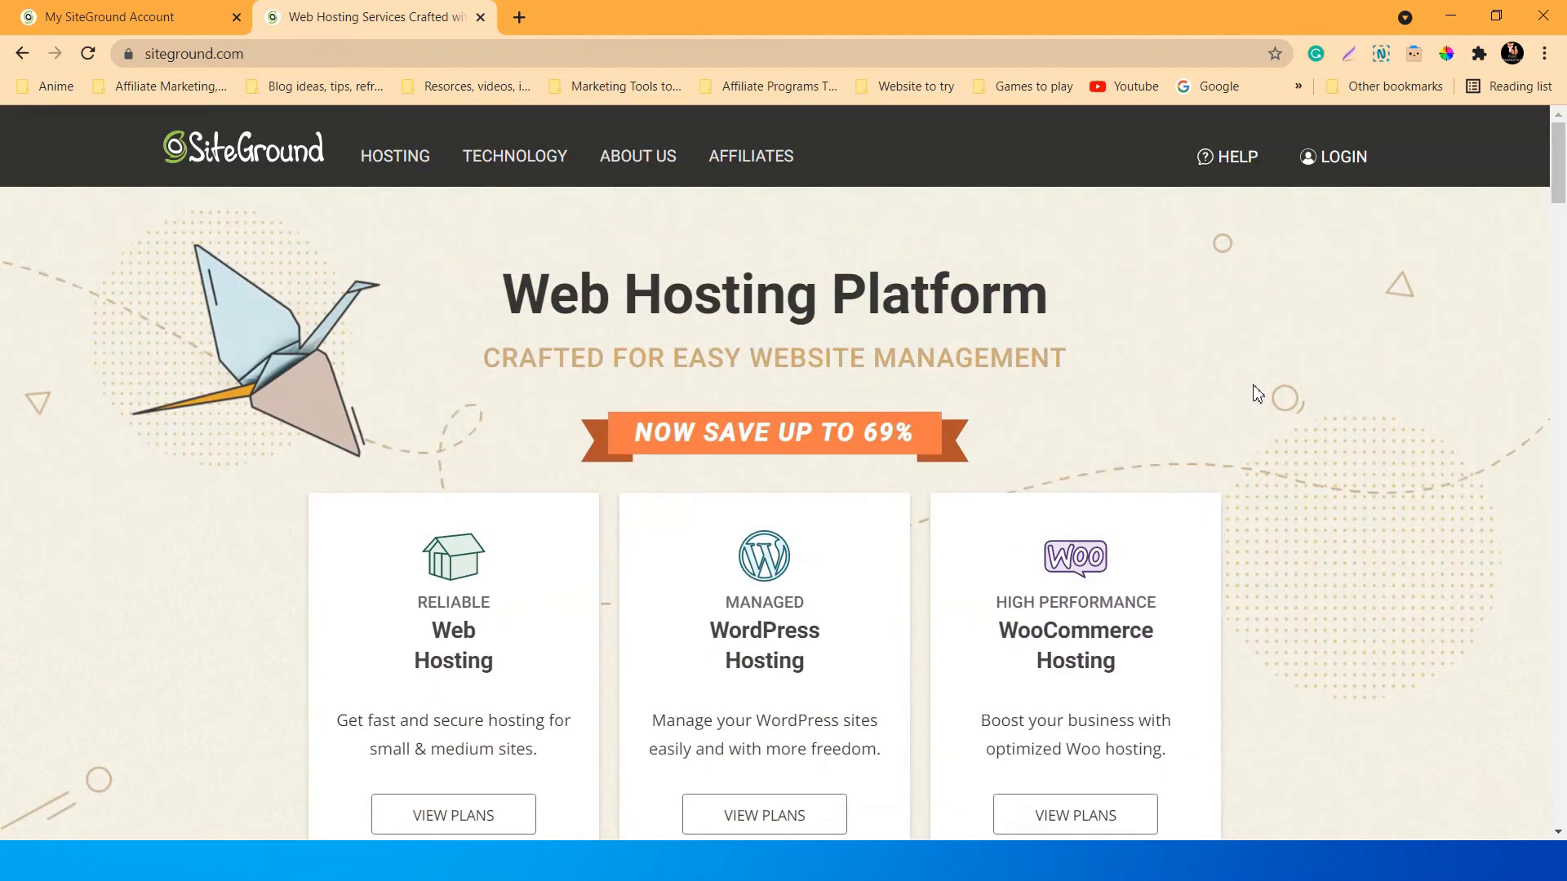
{"action": "scroll", "coordinate": [1242, 371], "scroll_direction": "down", "scroll_amount": 3}
{"action": "scroll", "coordinate": [1242, 372], "scroll_direction": "down", "scroll_amount": 15}
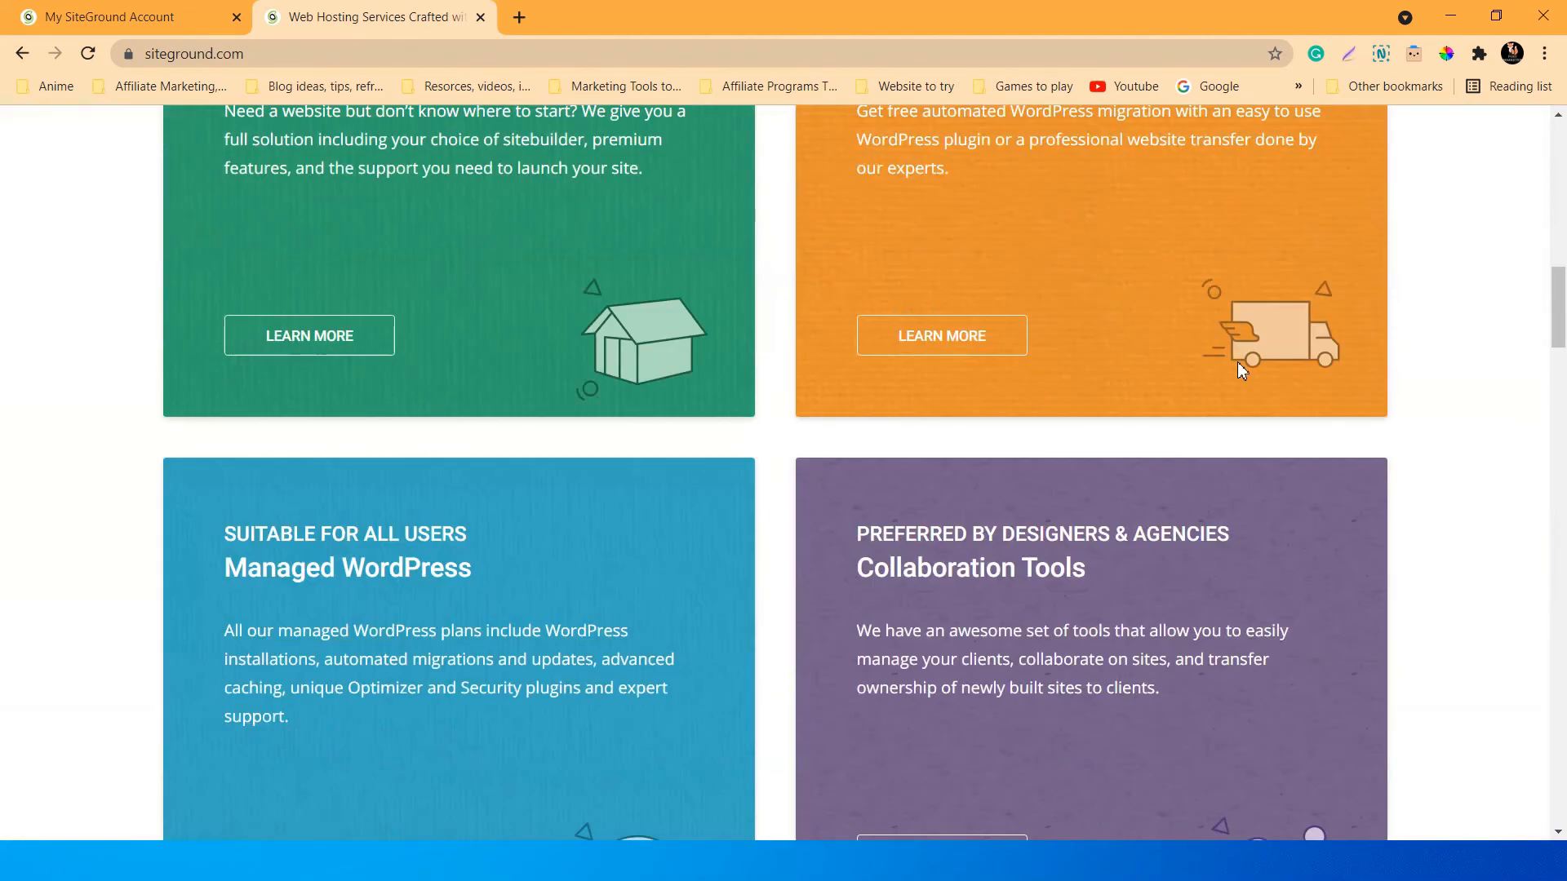
{"action": "scroll", "coordinate": [1242, 371], "scroll_direction": "down", "scroll_amount": 20}
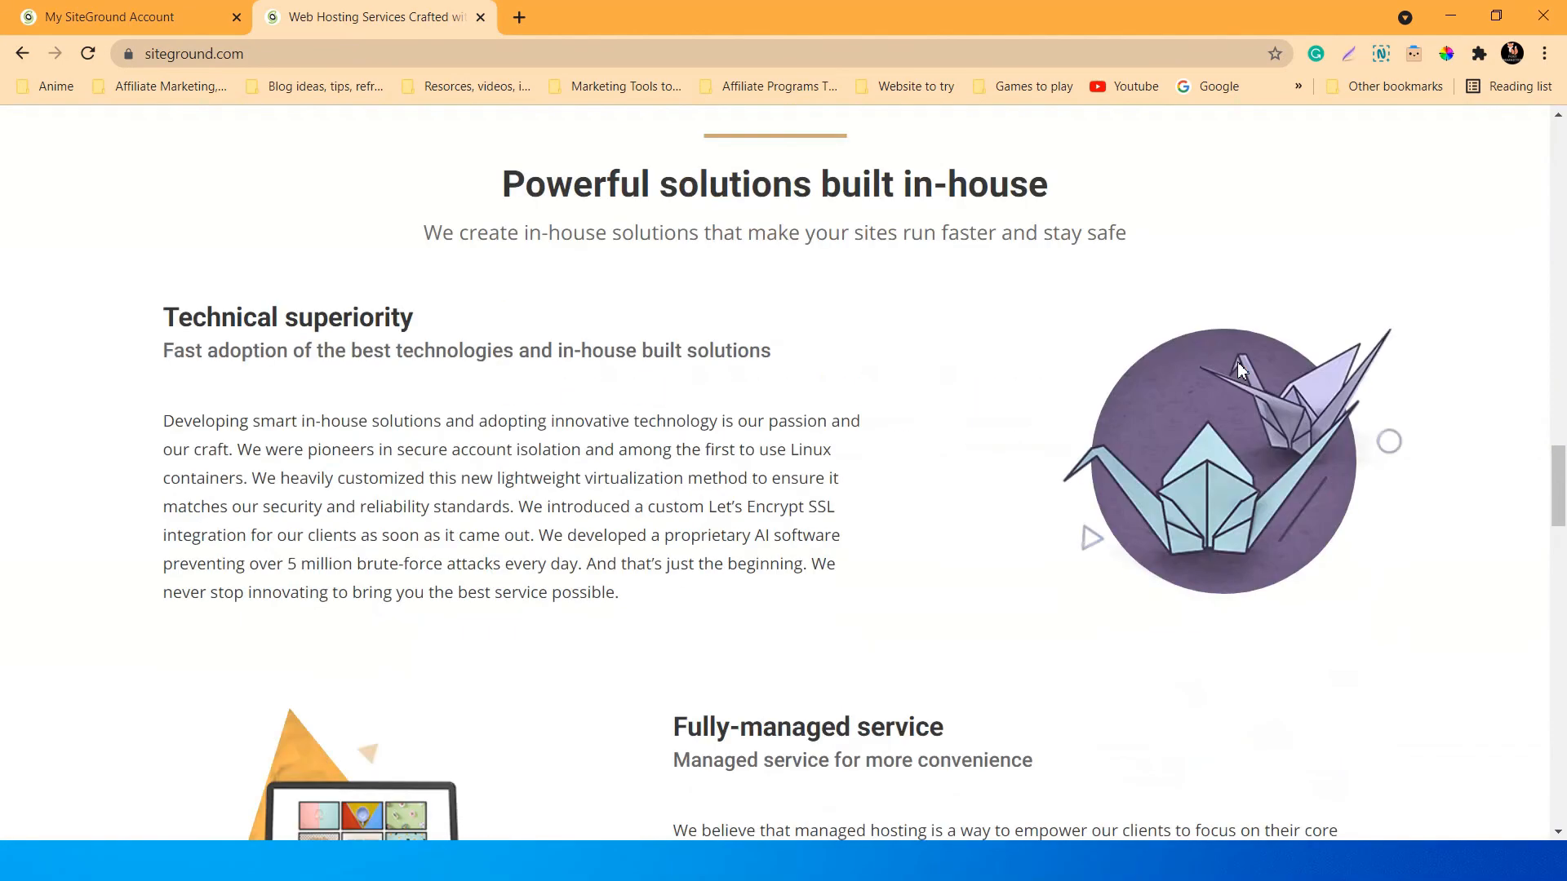
{"action": "scroll", "coordinate": [1242, 372], "scroll_direction": "down", "scroll_amount": 3}
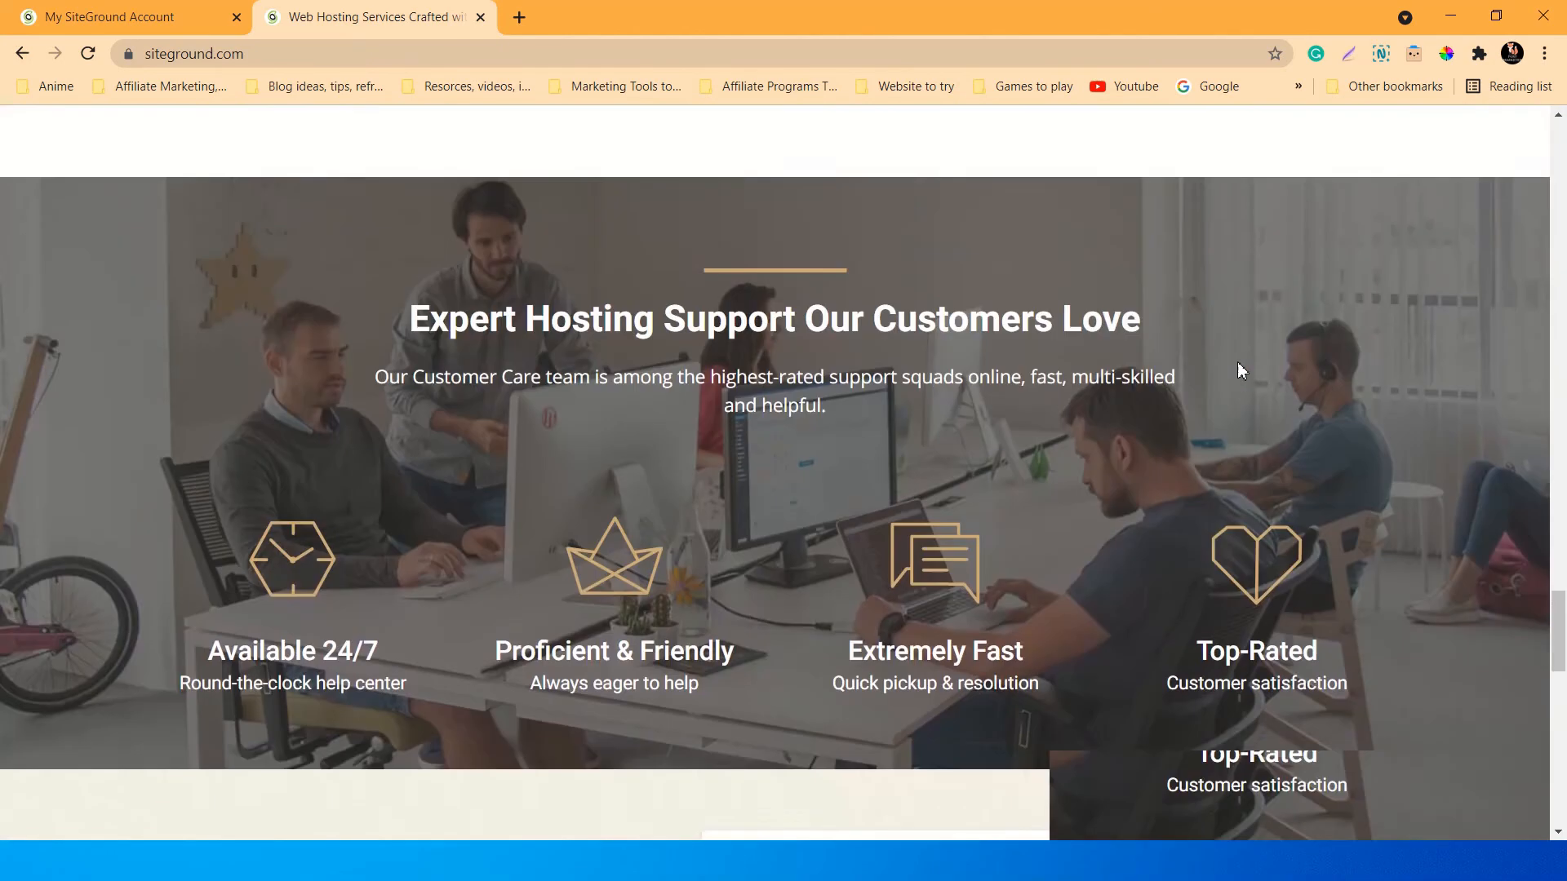
{"action": "scroll", "coordinate": [1242, 372], "scroll_direction": "up", "scroll_amount": 15}
{"action": "scroll", "coordinate": [1264, 387], "scroll_direction": "up", "scroll_amount": 20}
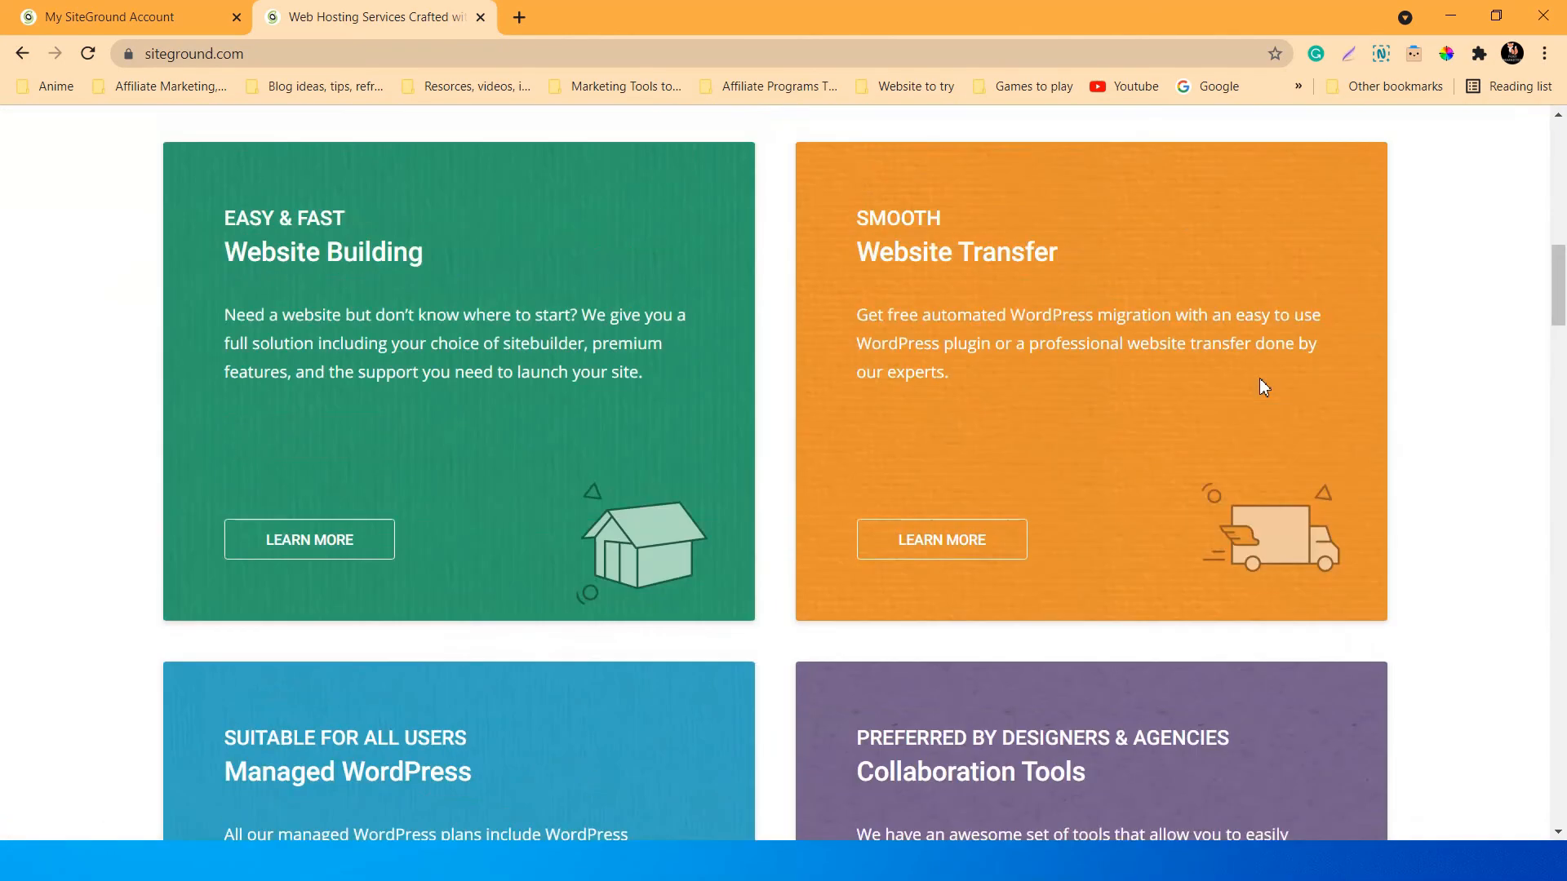
{"action": "scroll", "coordinate": [1263, 404], "scroll_direction": "down", "scroll_amount": 3}
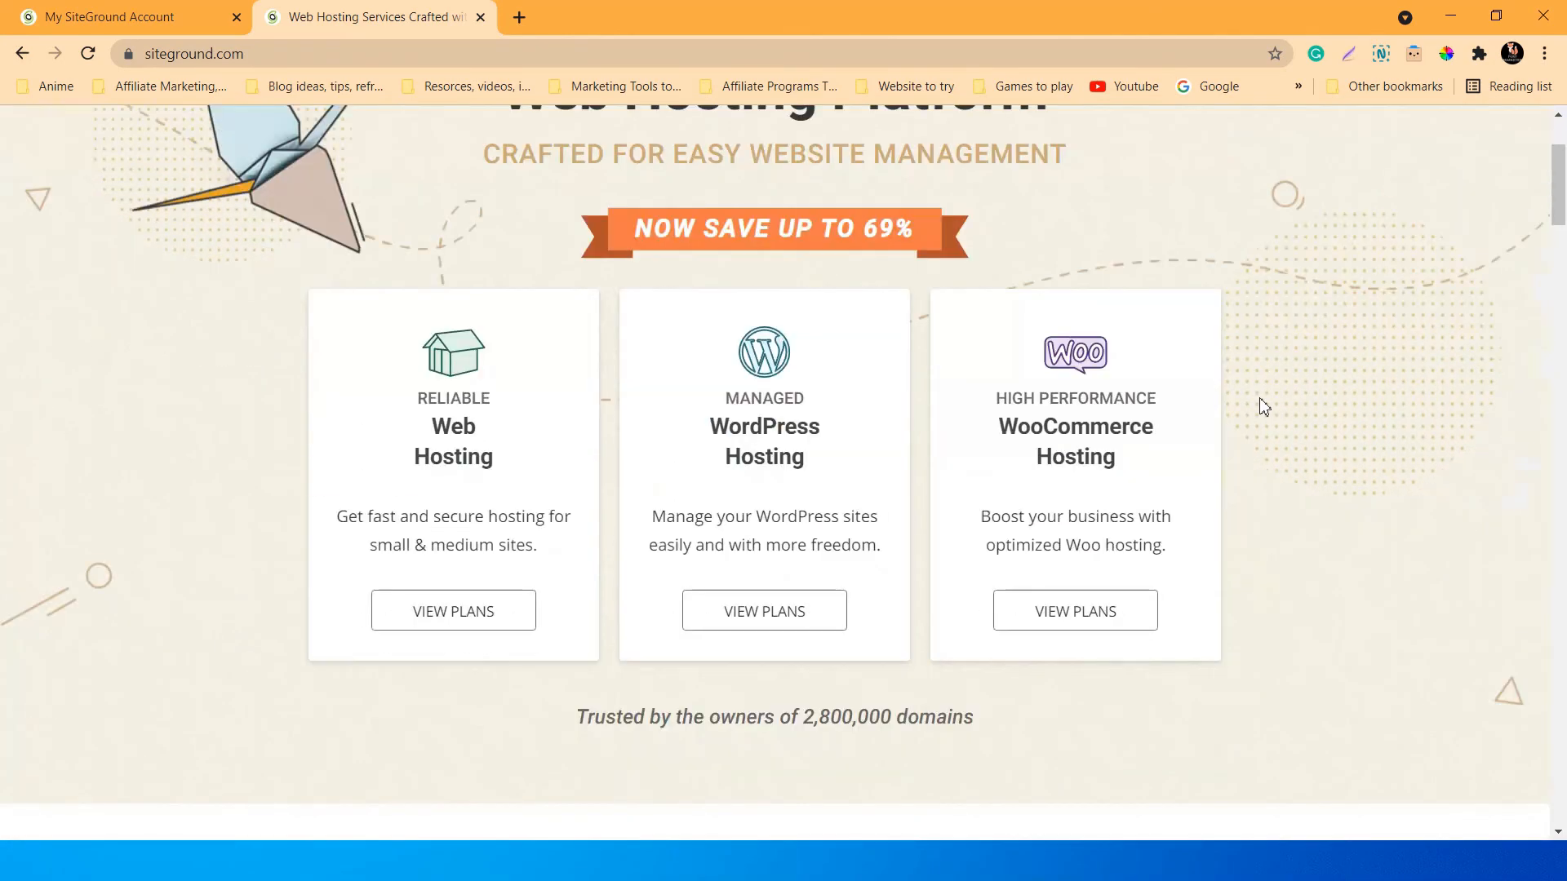
{"action": "scroll", "coordinate": [1262, 405], "scroll_direction": "up", "scroll_amount": 3}
{"action": "scroll", "coordinate": [1264, 406], "scroll_direction": "down", "scroll_amount": 3}
{"action": "scroll", "coordinate": [1284, 402], "scroll_direction": "up", "scroll_amount": 3}
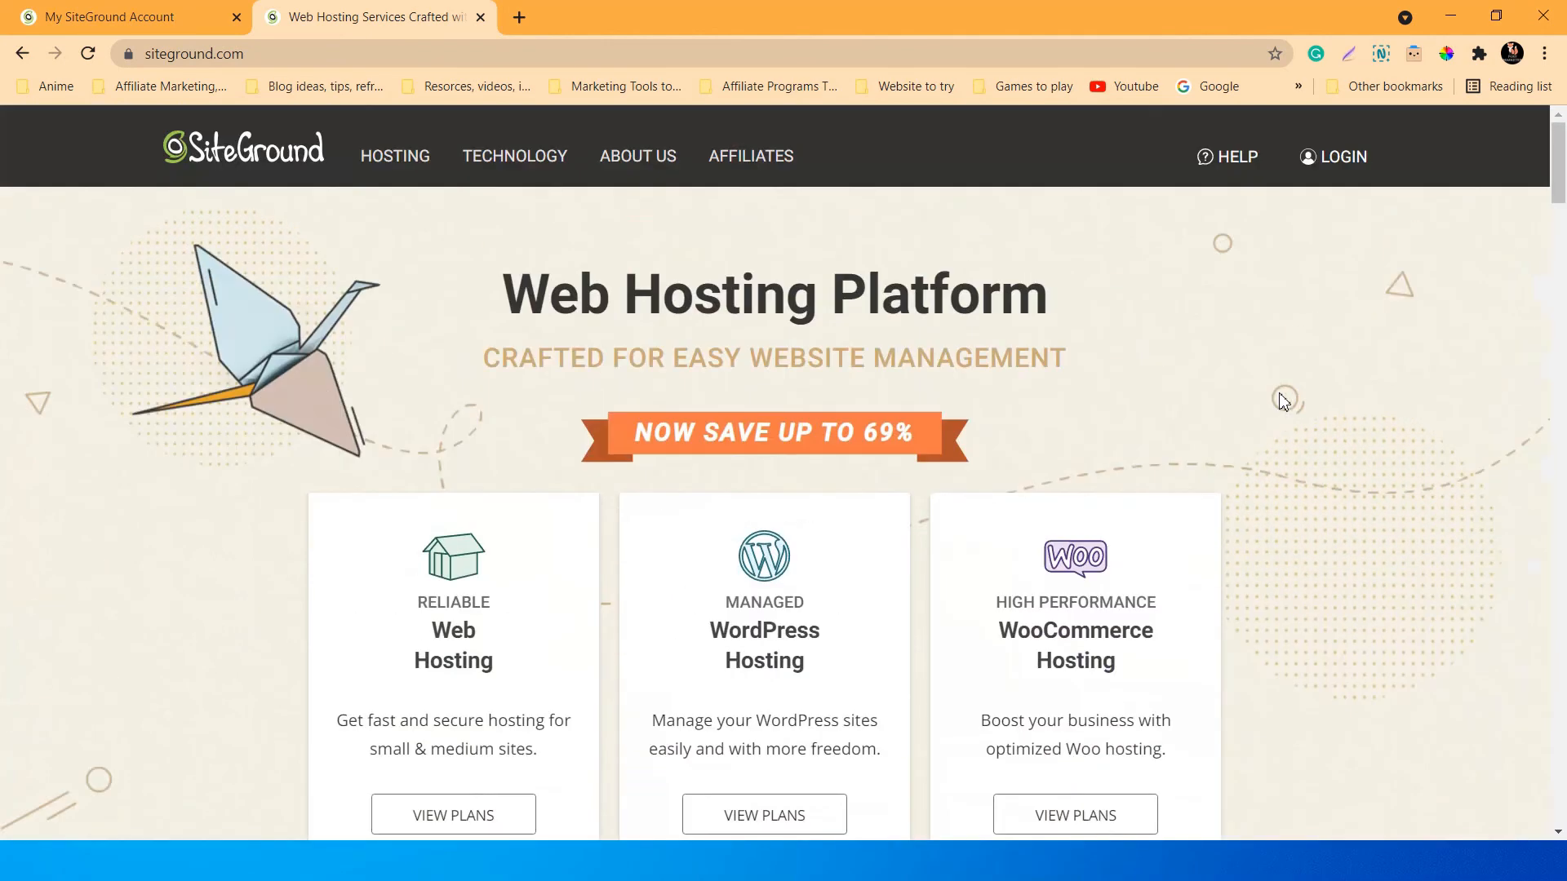
{"action": "scroll", "coordinate": [1283, 401], "scroll_direction": "down", "scroll_amount": 3}
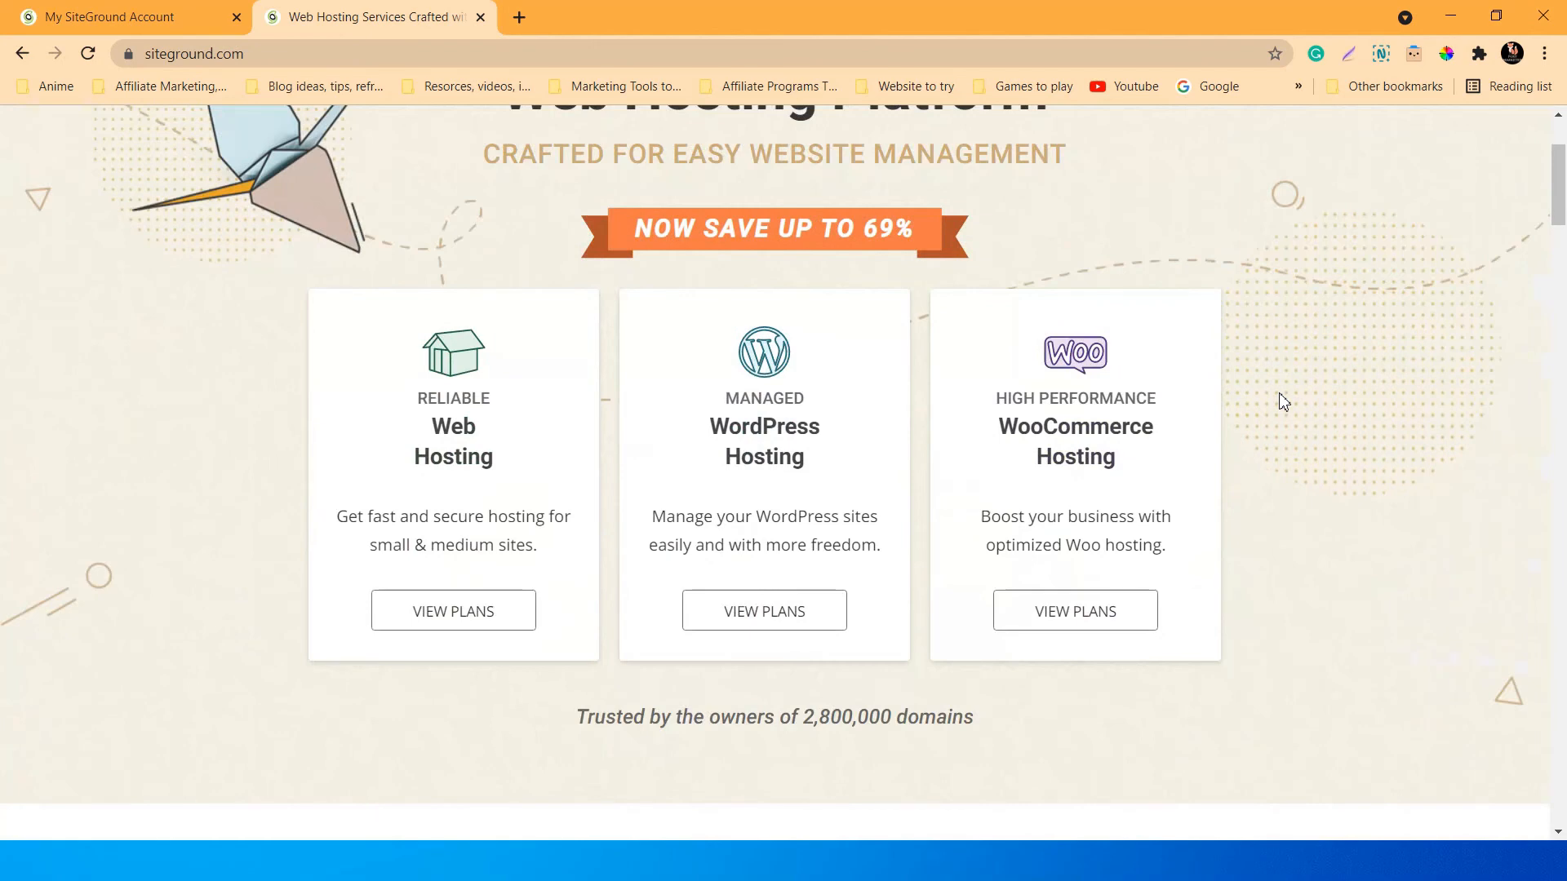
{"action": "scroll", "coordinate": [1284, 401], "scroll_direction": "up", "scroll_amount": 3}
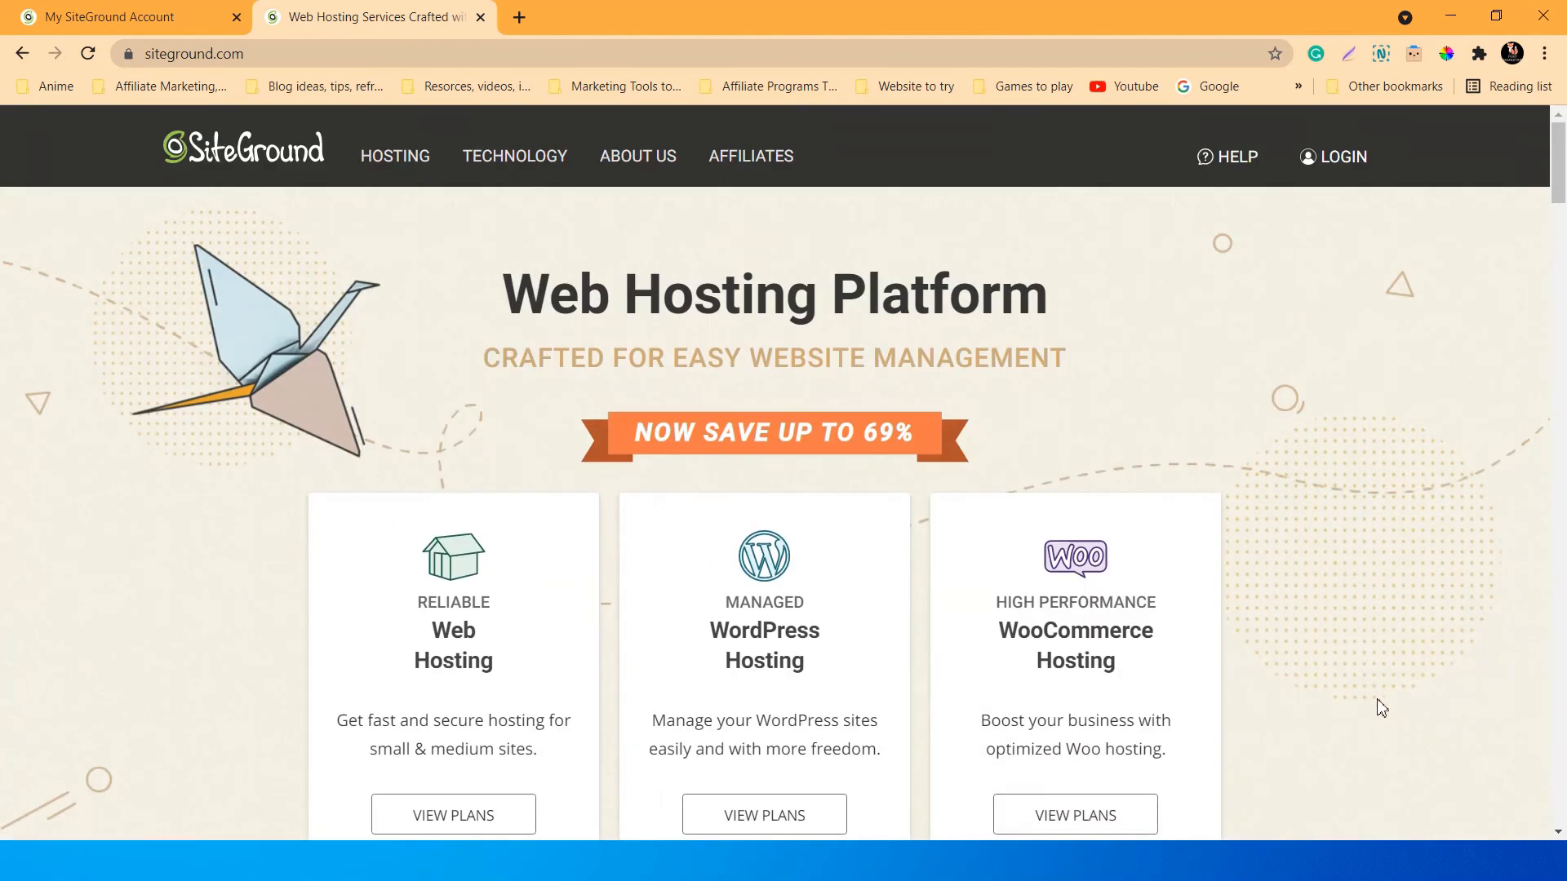